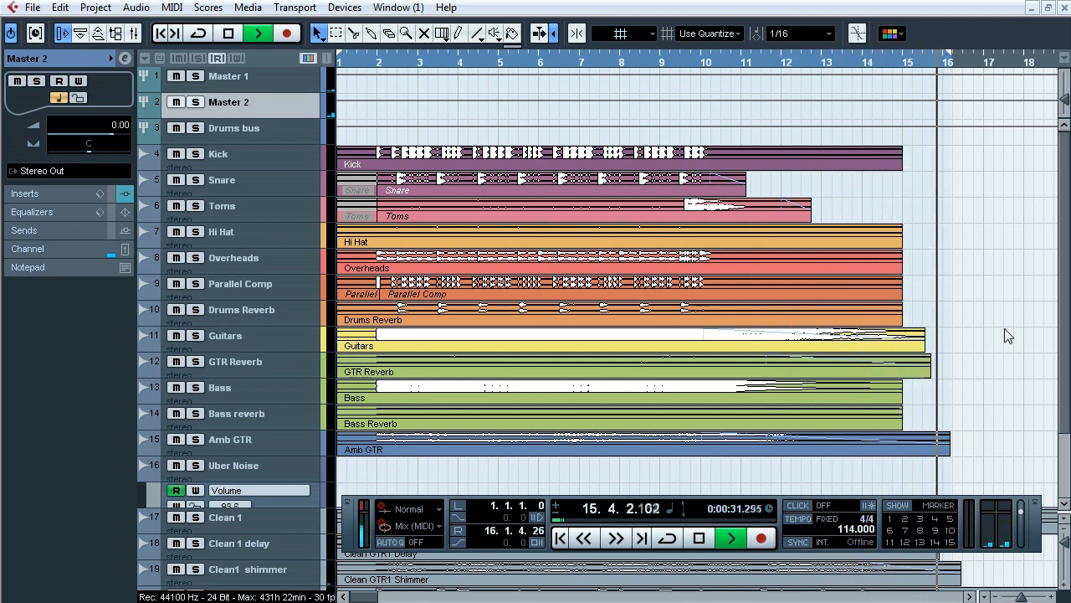
Stop playback of the full mix and hide the floating transport panel.
key("space")
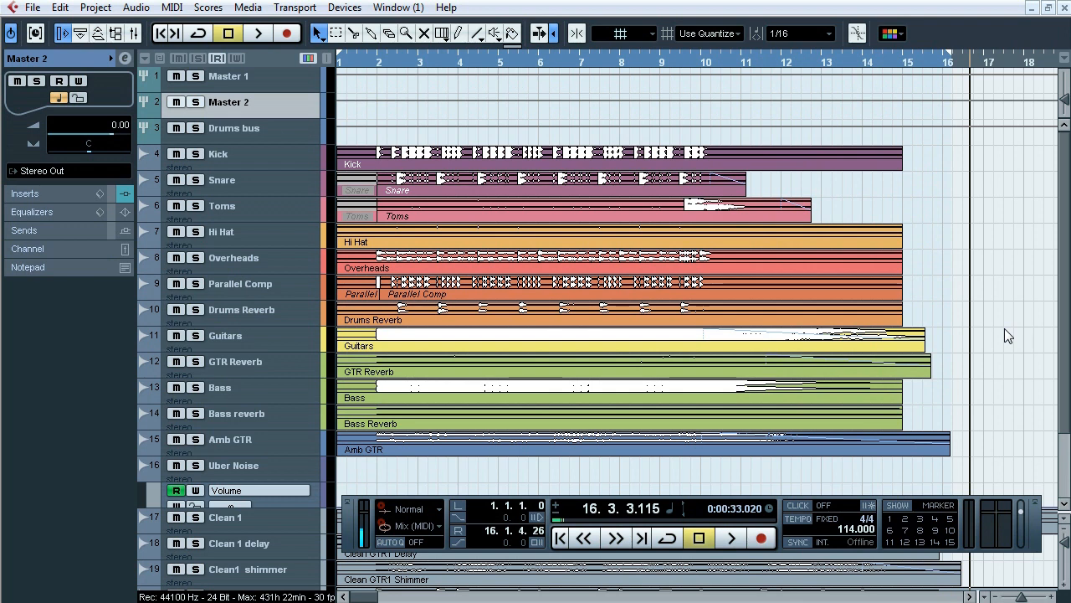
key("F2")
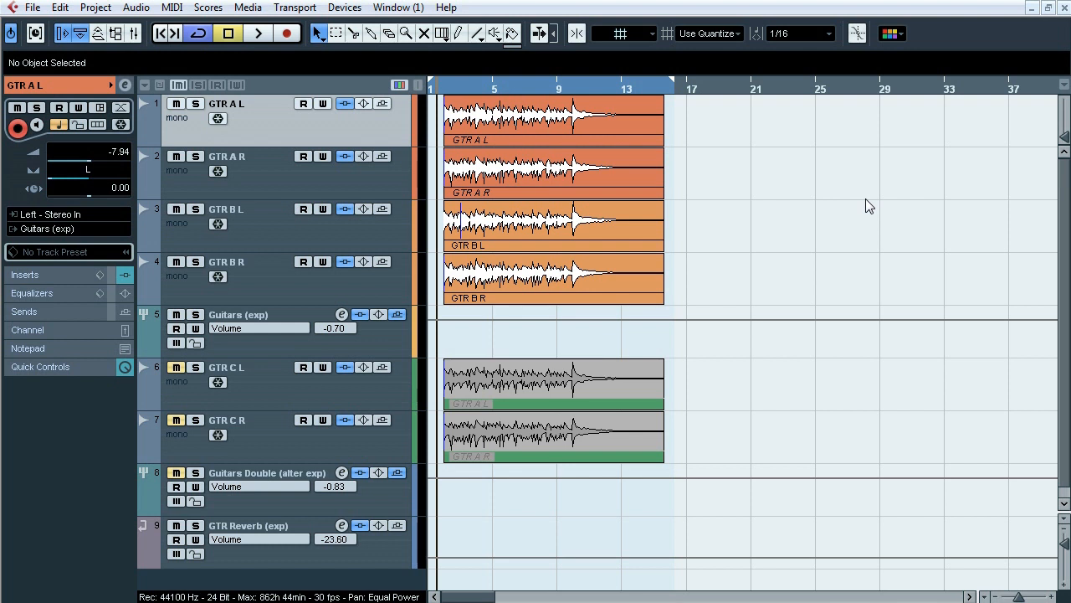
Play back the GTR A and GTR B tracks together, and stop playback.
key("space")
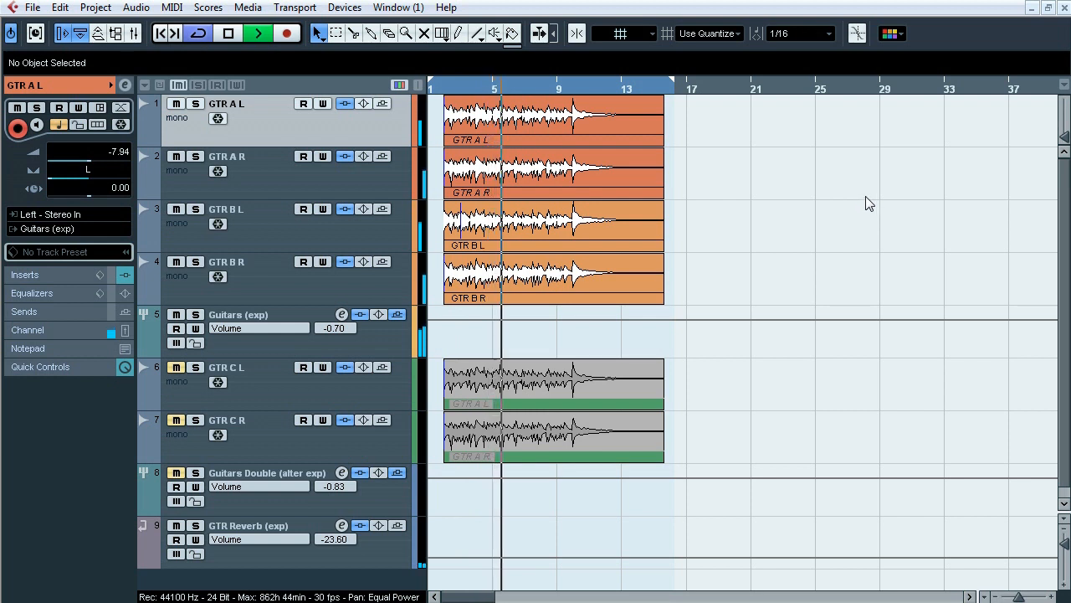
key("space")
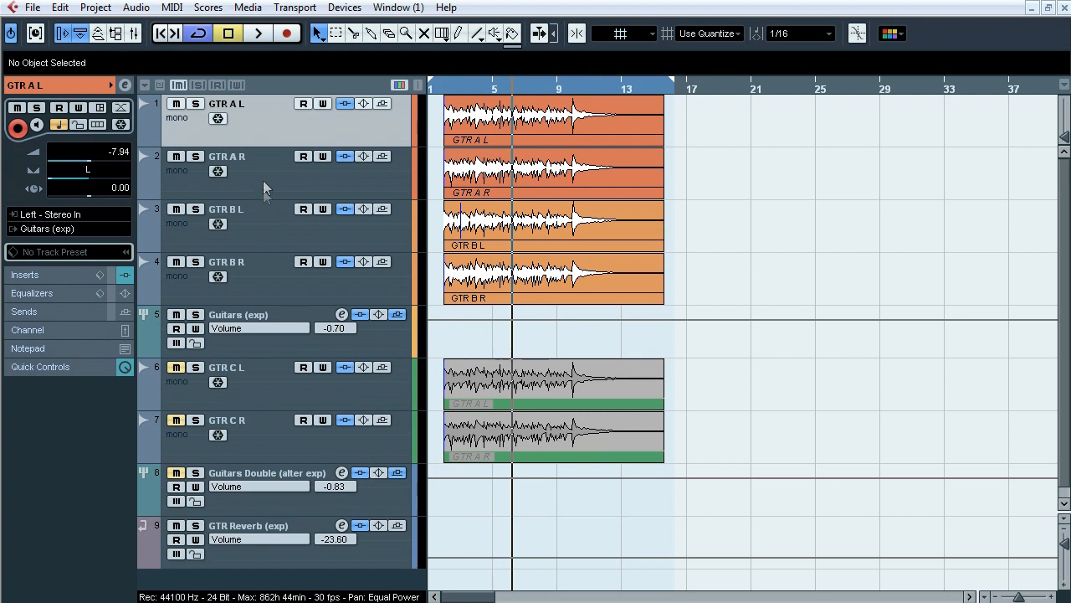
Solo GTR A L and GTR A R, select all four GTR A and B tracks, and play from bar 2.
left_click(195, 103)
left_click(195, 156)
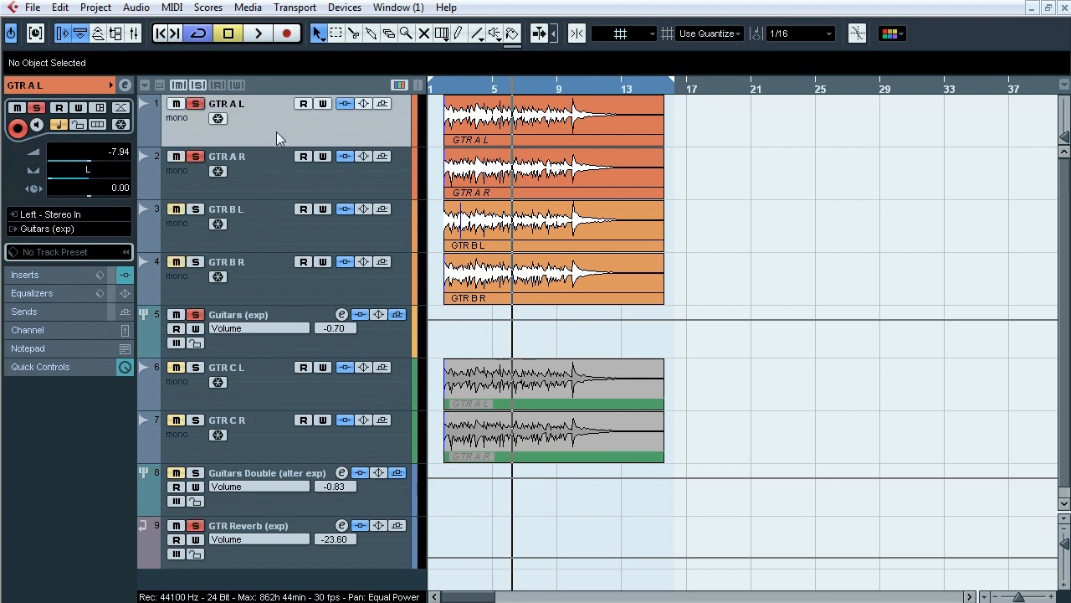
left_click(281, 277, "shift")
key("space")
left_click(444, 89)
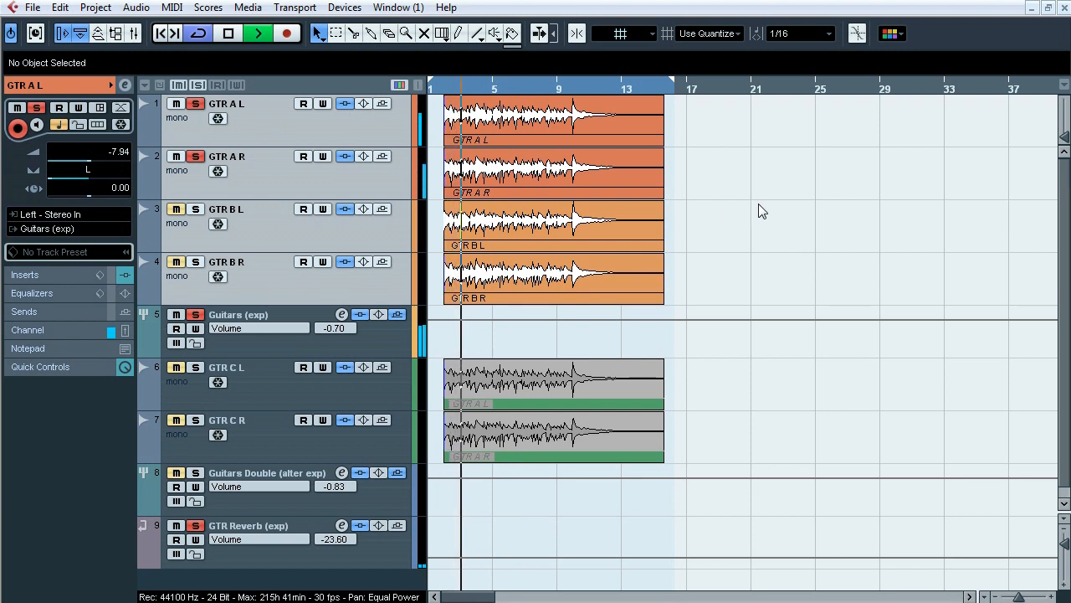
Compare the GTR A and GTR B pairs by swapping their solos during playback, solo all four tracks, and stop playback.
key("s")
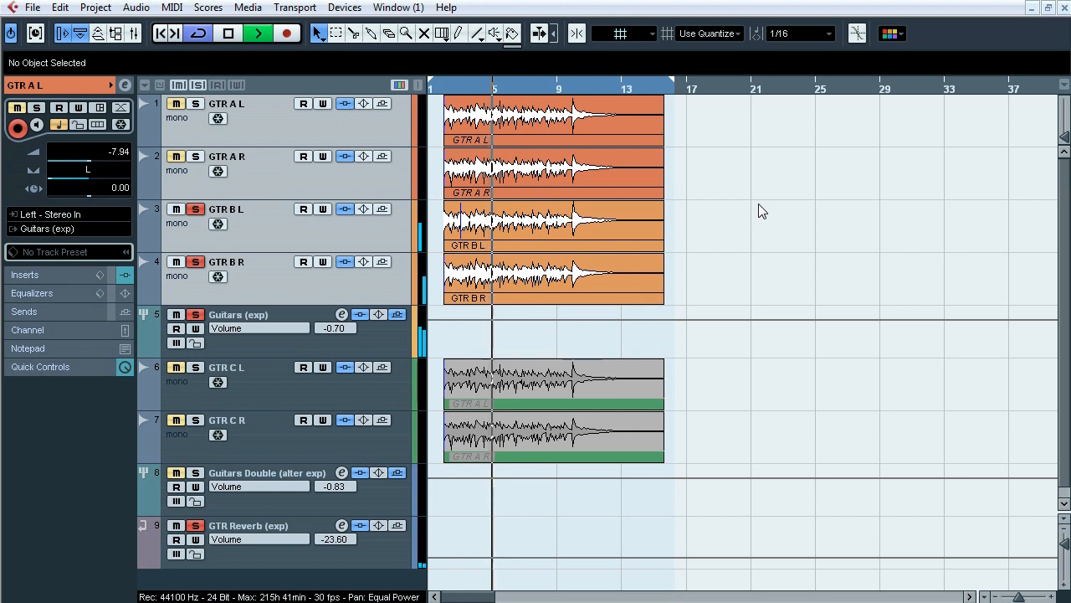
key("s")
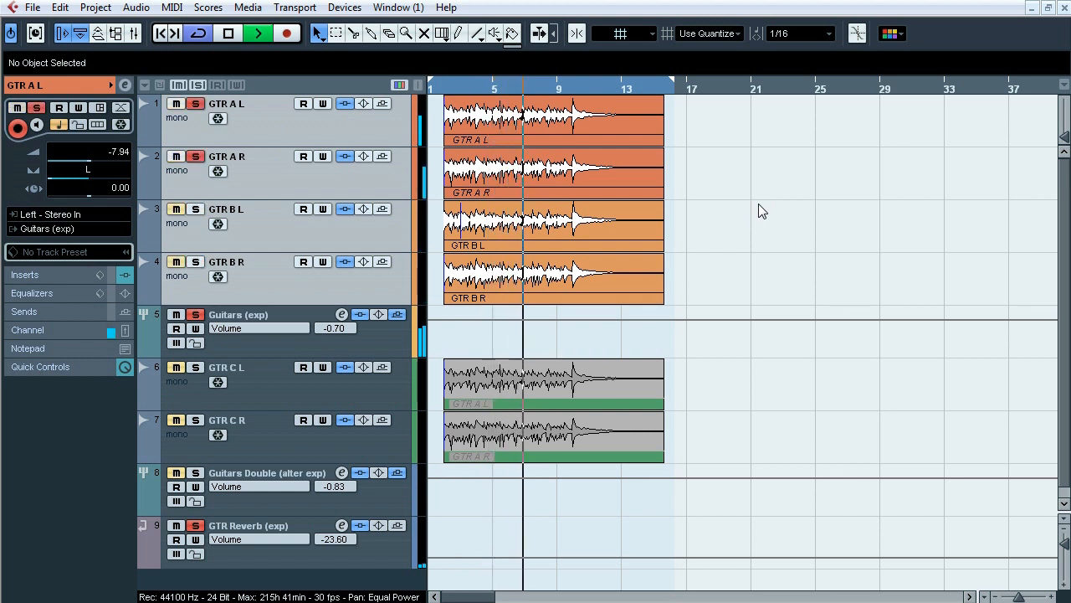
key("s")
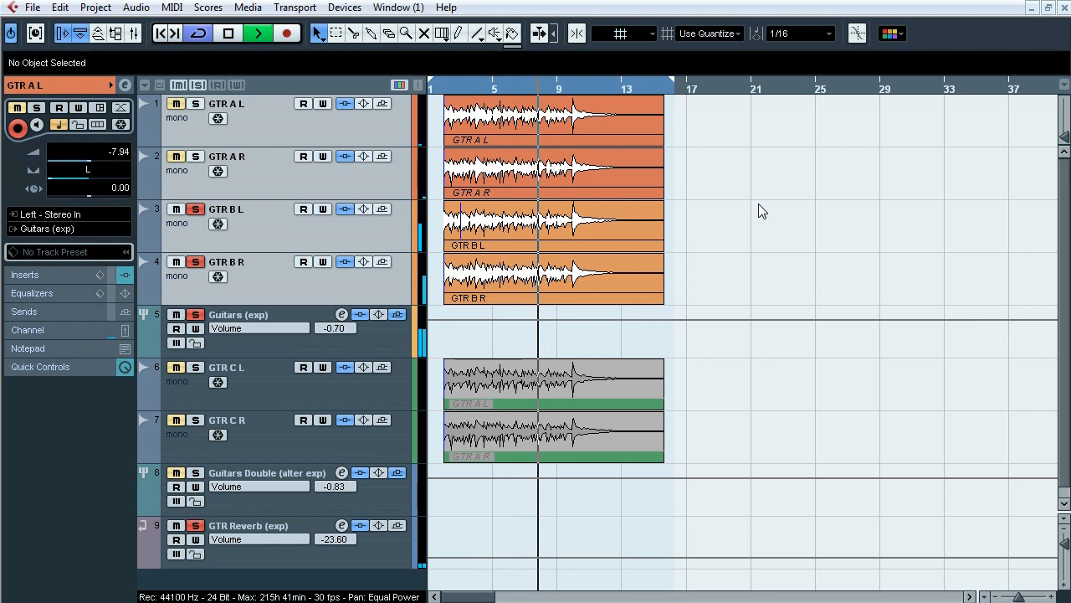
left_click(195, 157)
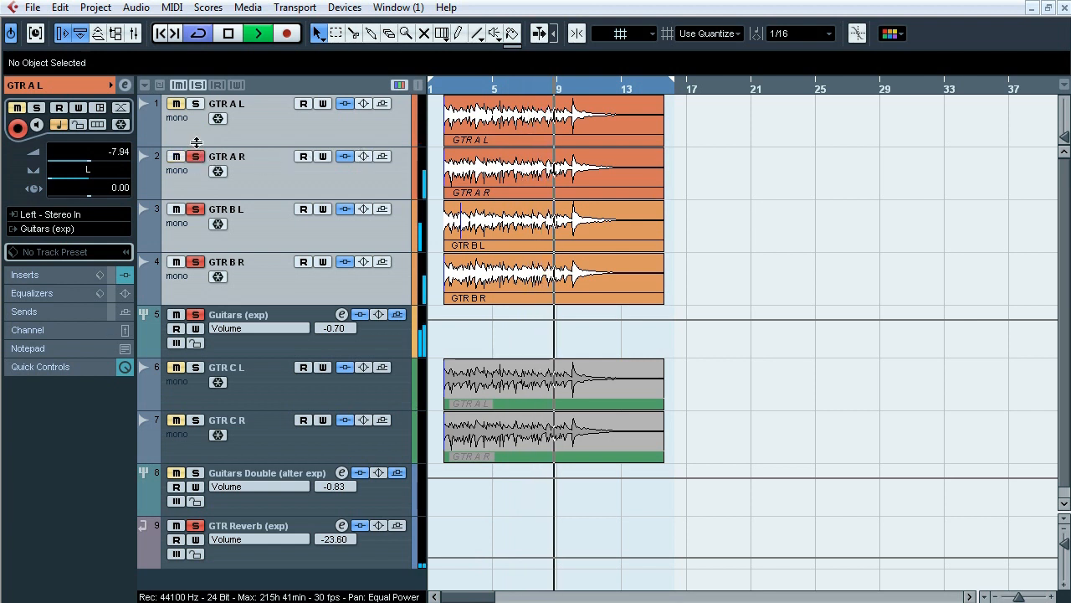
left_click(195, 104)
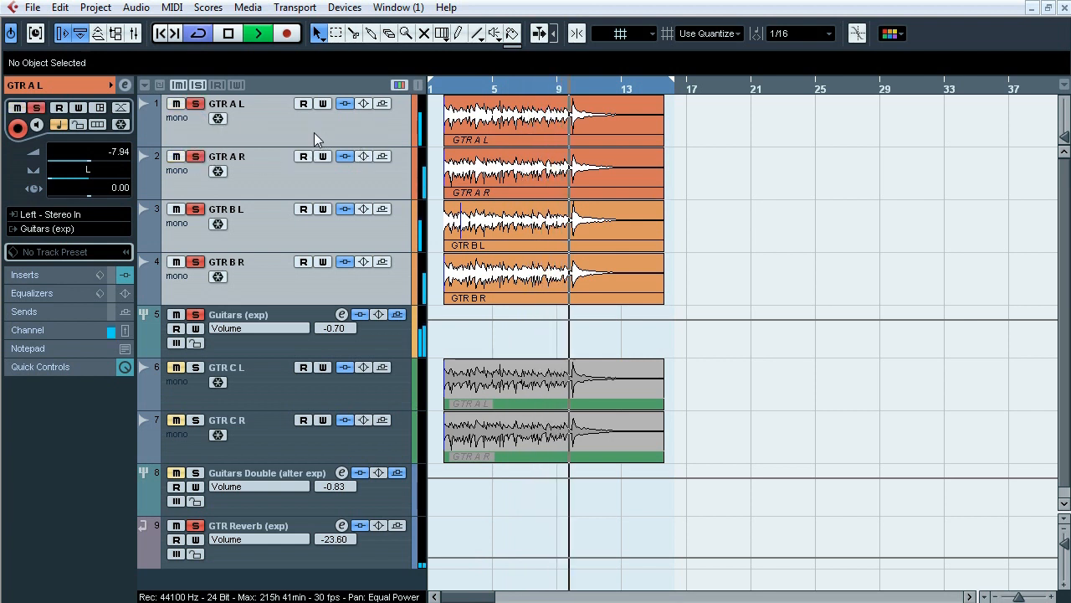
key("space")
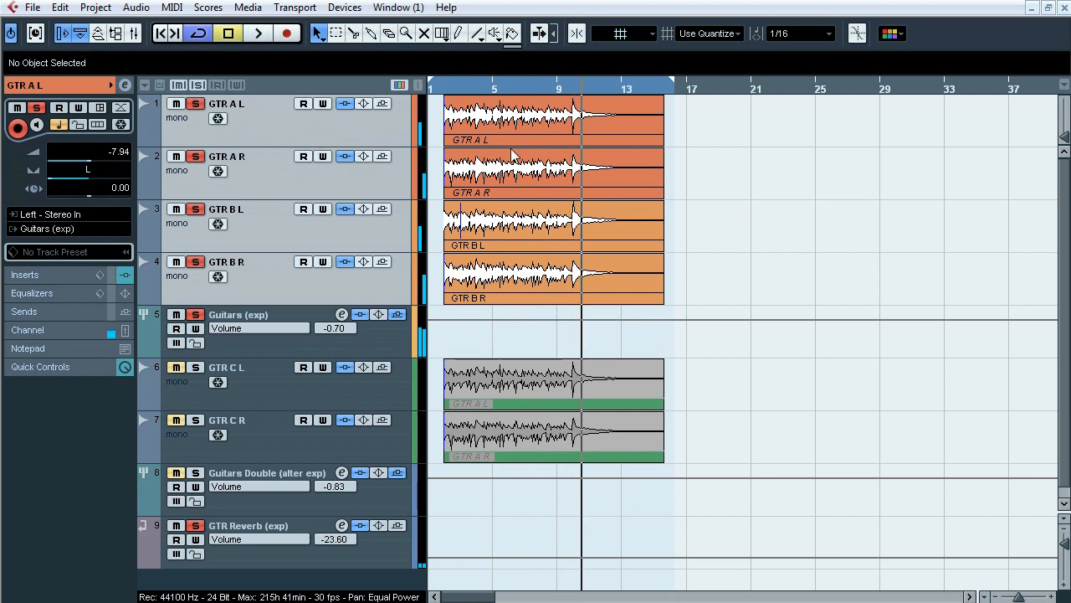
Show the inserts of GTR A L with only that guitar soloed, and loop its playback from bar 2 to bar 9.
left_click(606, 130)
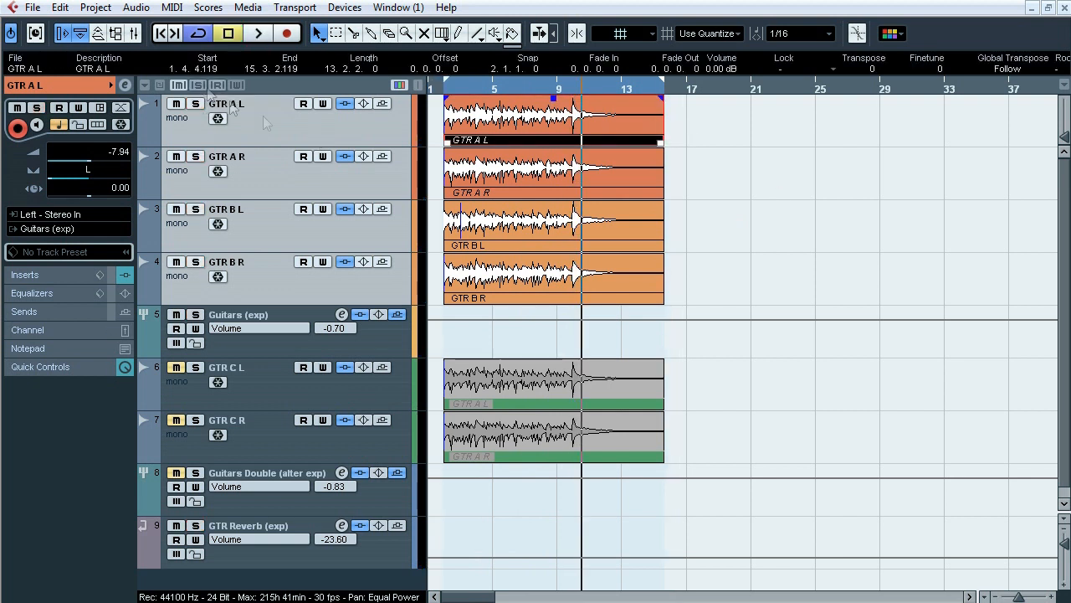
left_click(230, 124)
left_click(96, 272)
key("space")
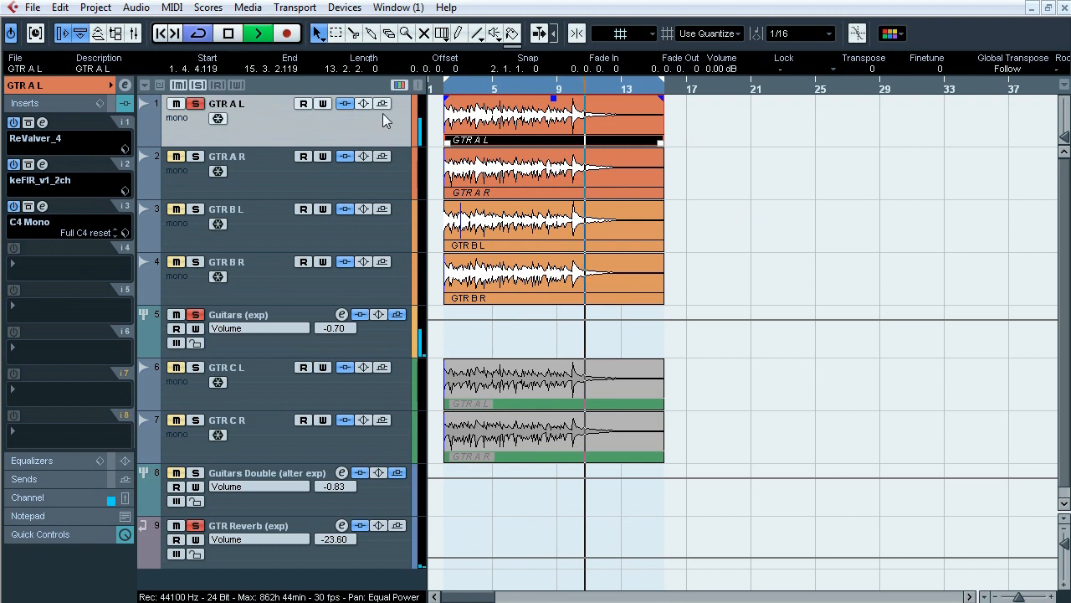
left_click(445, 89)
left_click(559, 88, "alt")
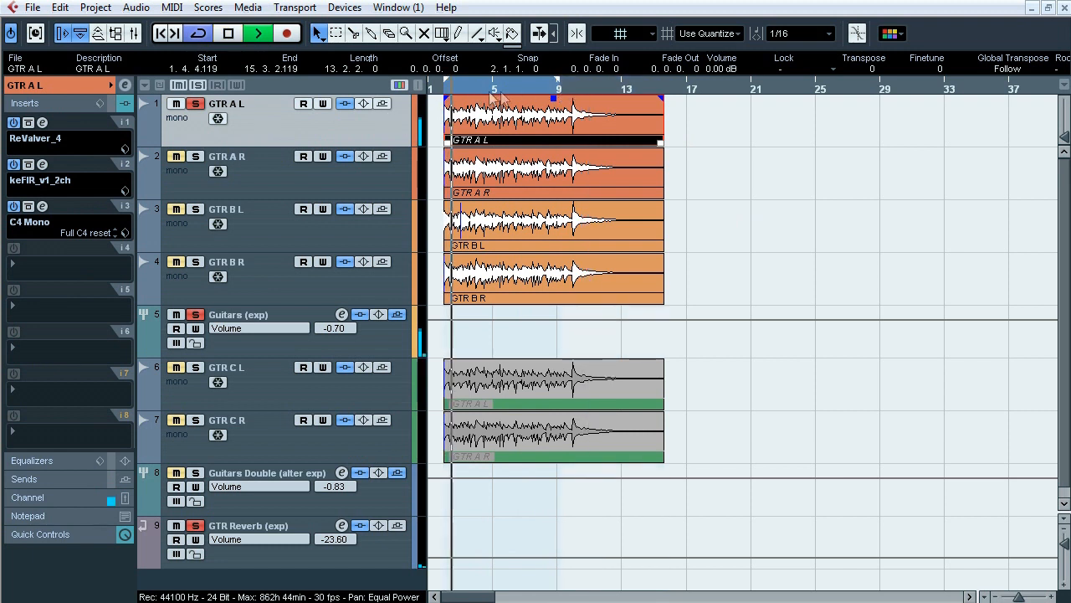
Bypass and re-enable all inserts on GTR A L during playback to compare the dry and processed sound, and stop playback.
left_click(343, 104)
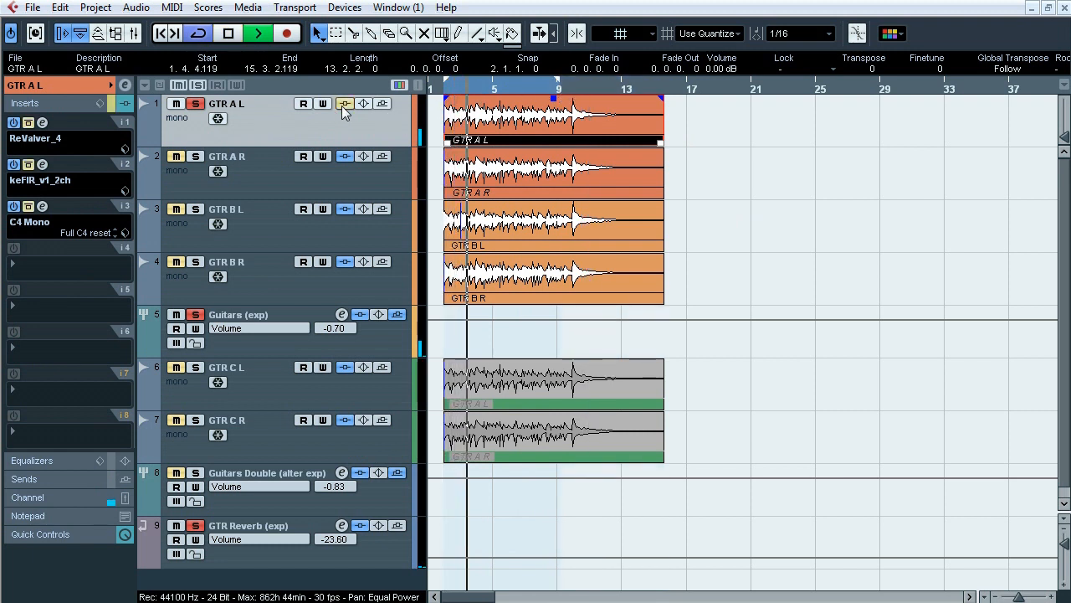
left_click(343, 104)
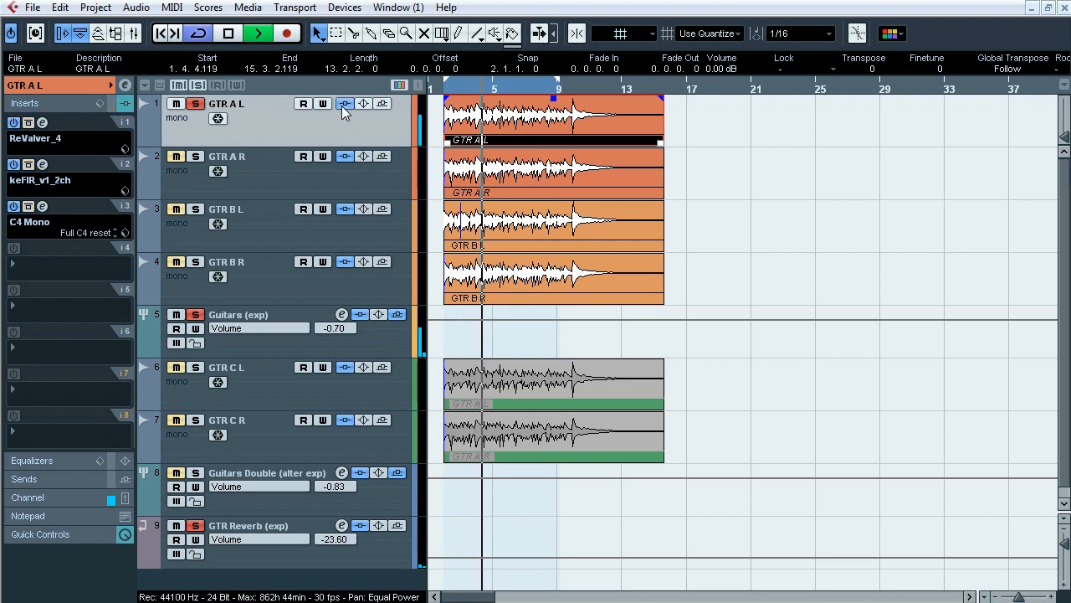
left_click(343, 104)
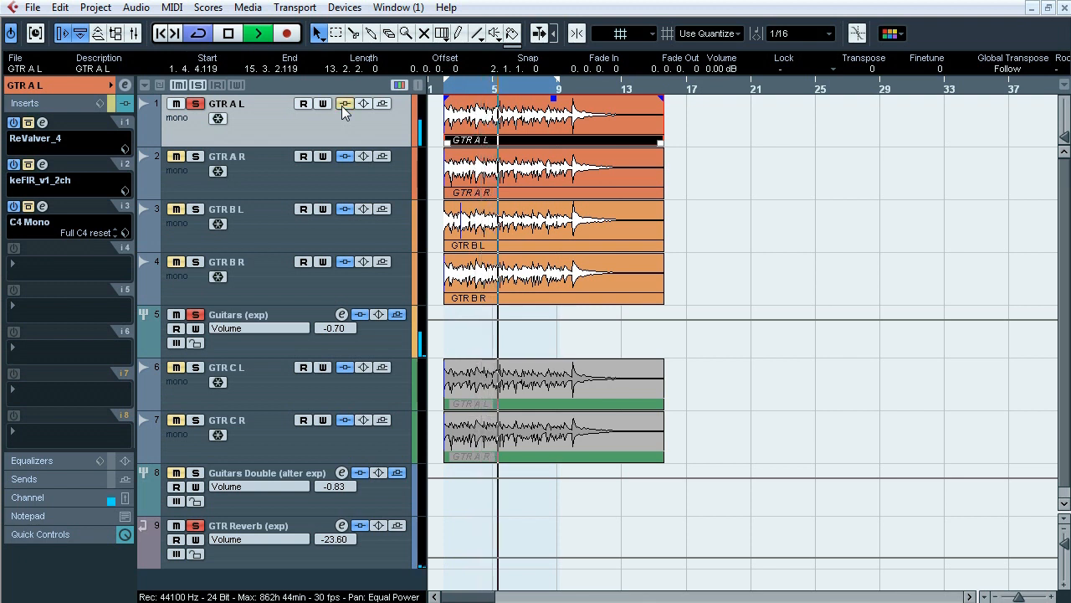
left_click(343, 104)
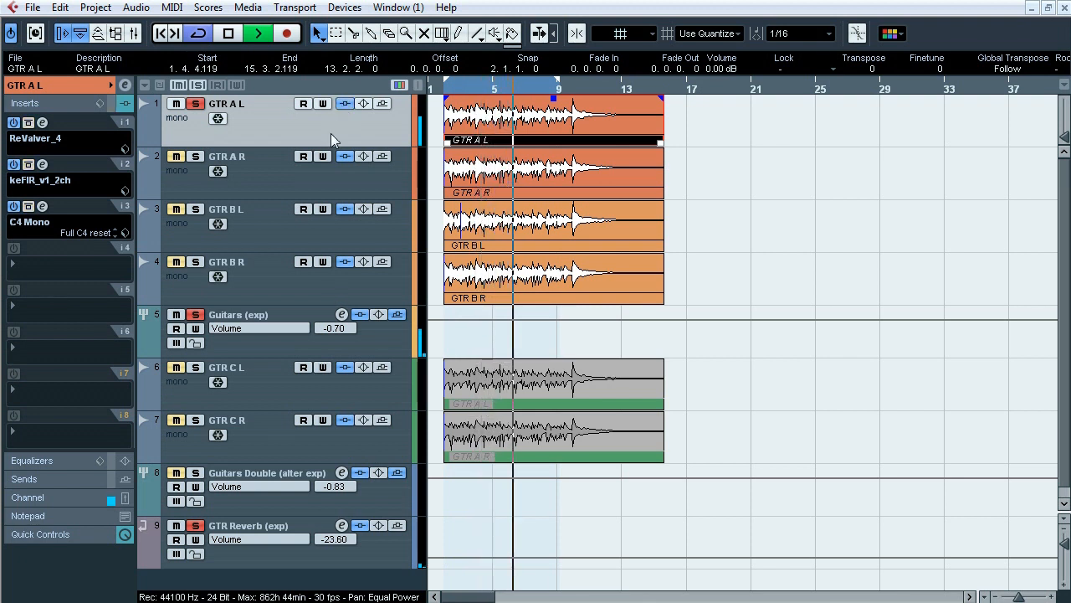
key("space")
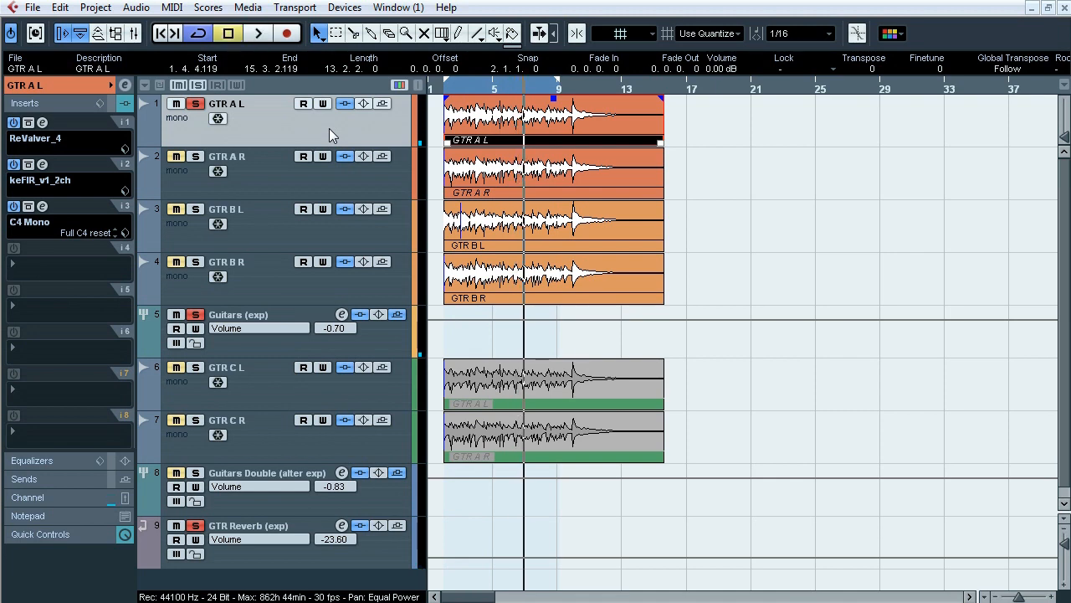
Examine the ReValver_4 insert on GTR A L, including its input mixer, Stomps A pedal and Amps & Cabs A amplifier settings.
left_click(42, 122)
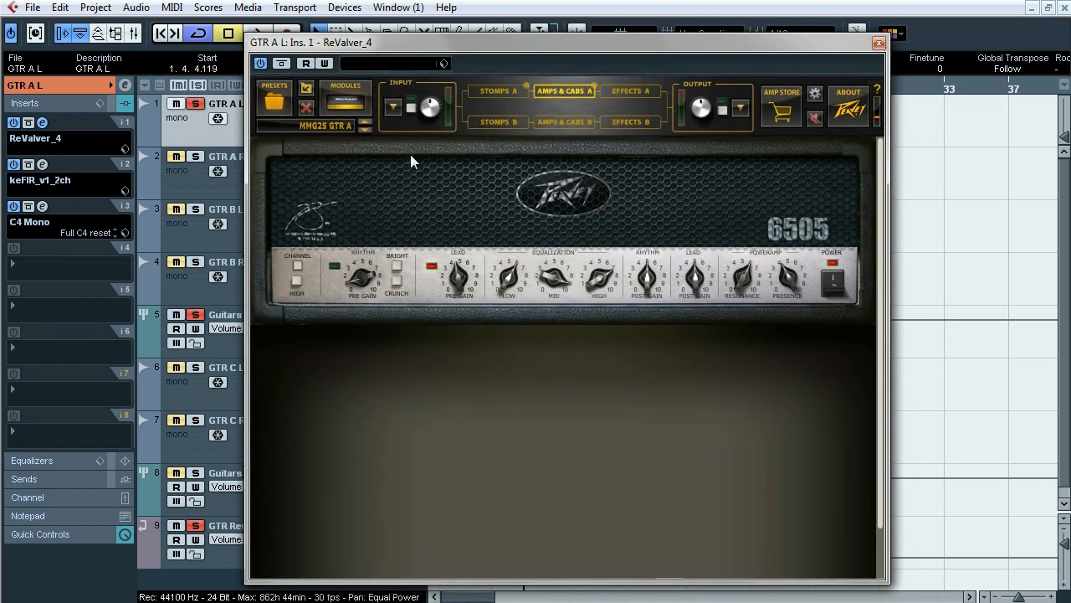
left_click(393, 109)
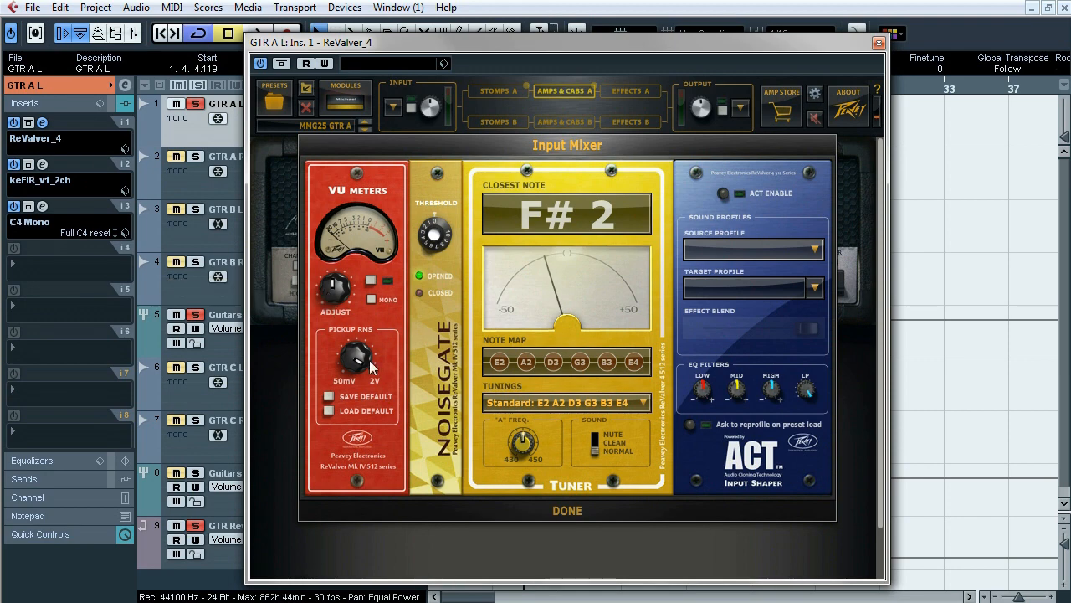
mouse_move(361, 360)
left_click(568, 510)
left_click(508, 95)
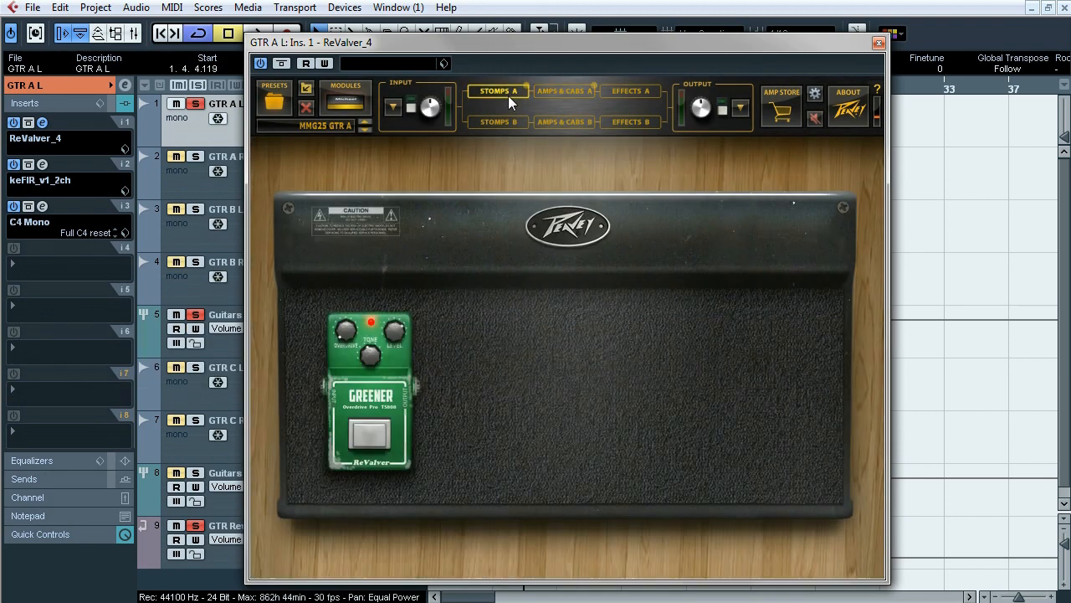
left_click(556, 93)
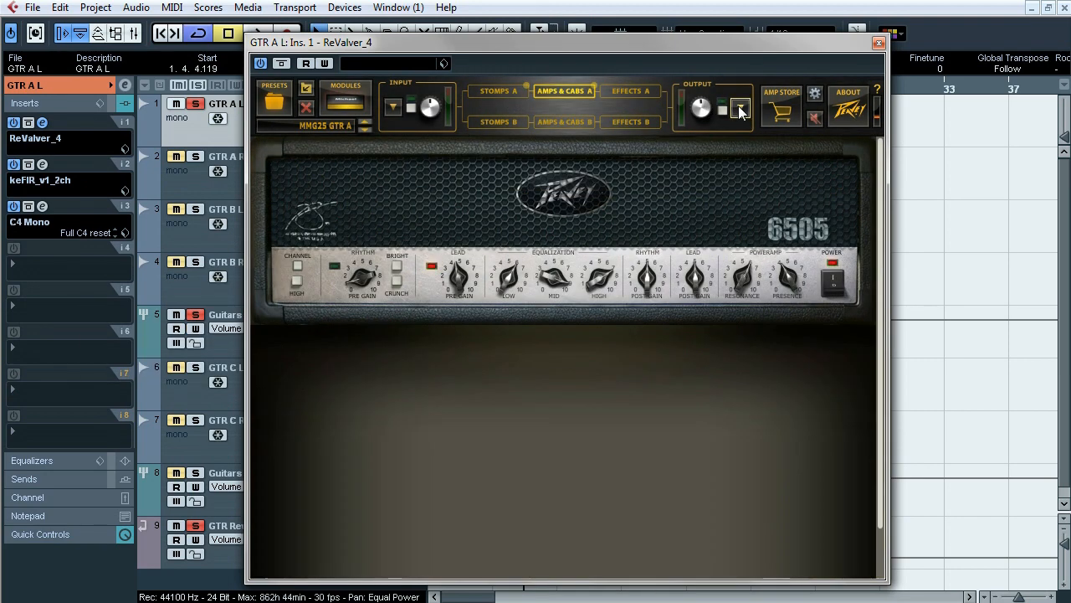
left_click(739, 109)
left_click(742, 111)
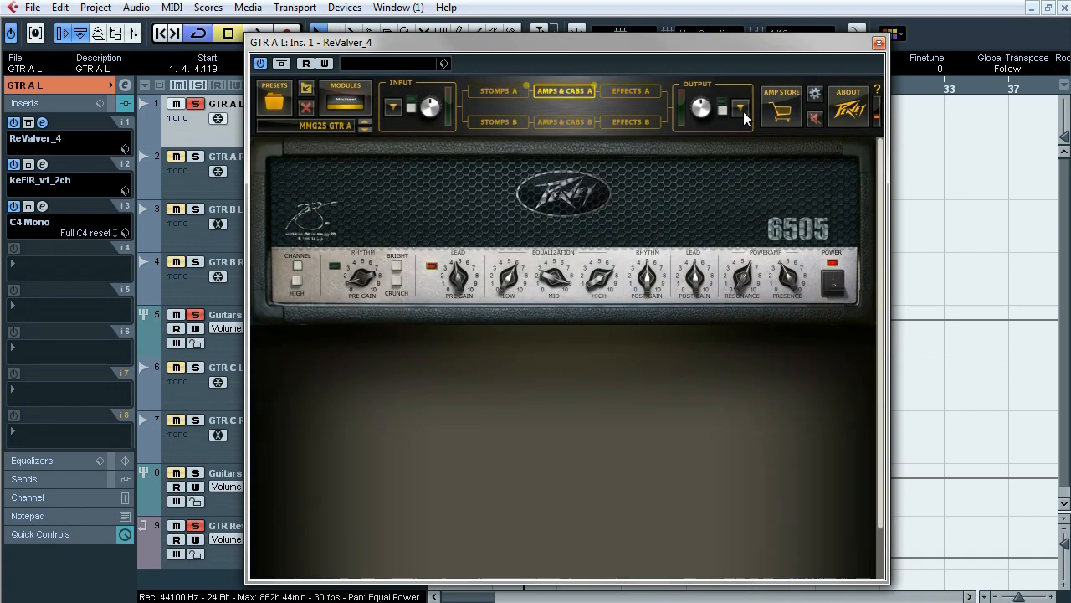
left_click(878, 42)
Examine the loaded impulse and the mix, gain and length settings of the keFIR_v1_2ch insert on GTR A L.
left_click(43, 165)
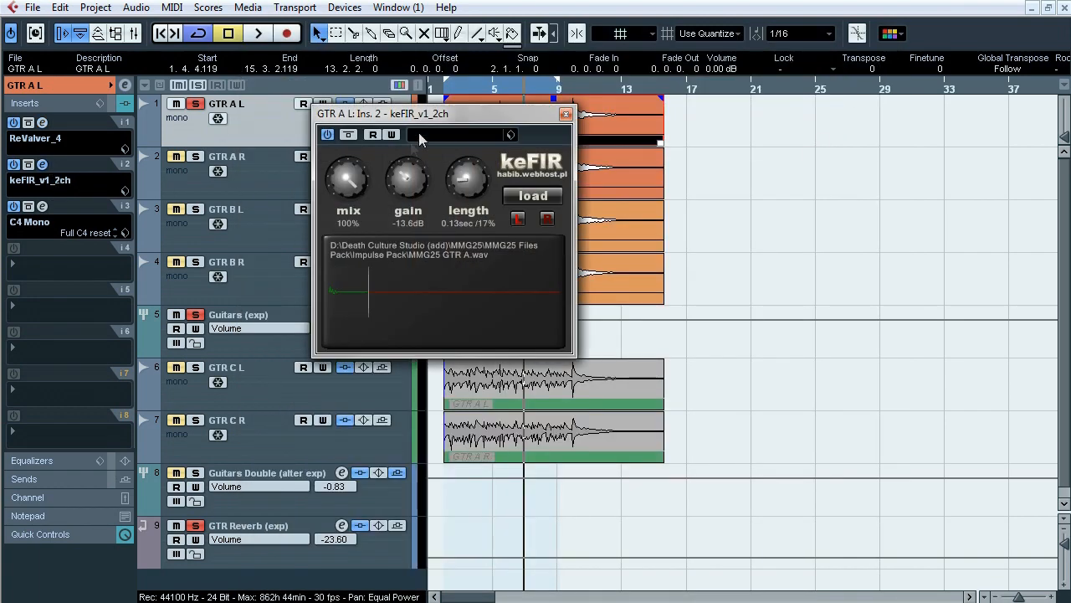
left_click_drag(440, 118, 484, 144)
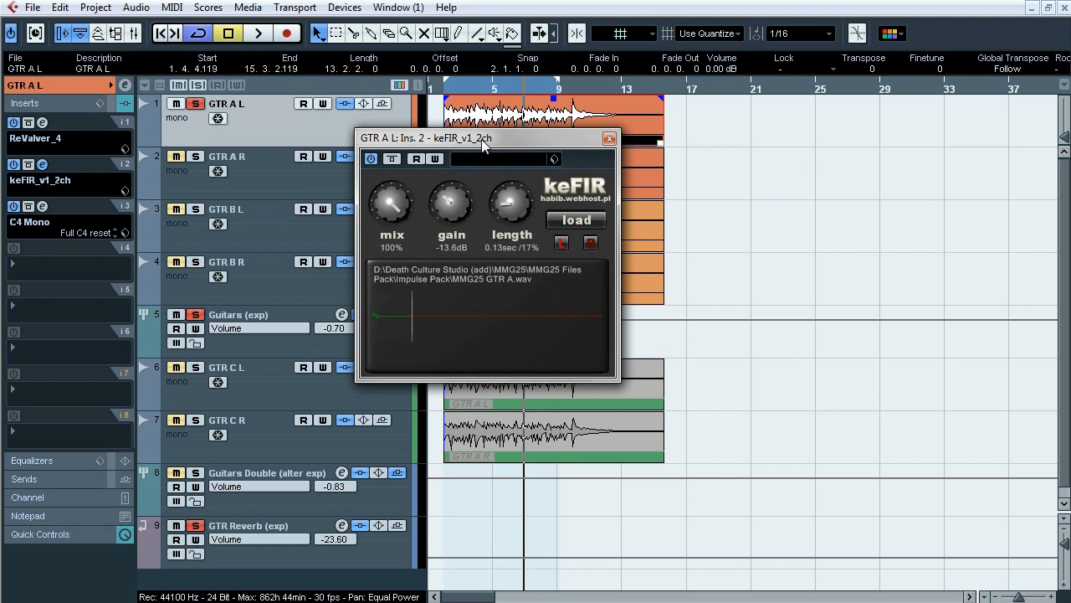
left_click(44, 166)
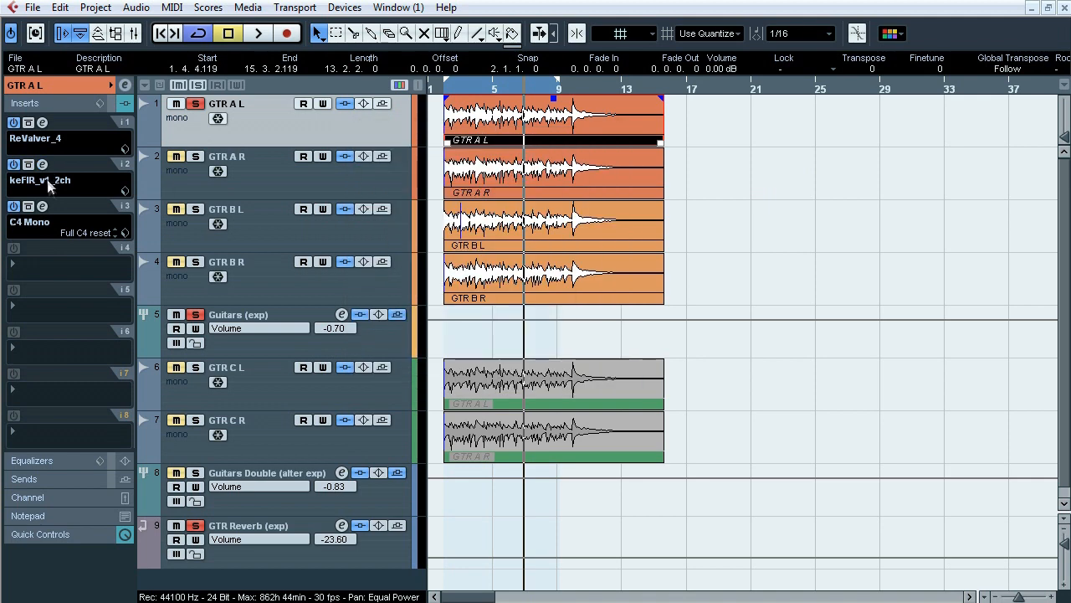
Examine the multiband compression settings of the C4 Mono insert on GTR A L.
left_click(43, 207)
left_click_drag(445, 62, 465, 113)
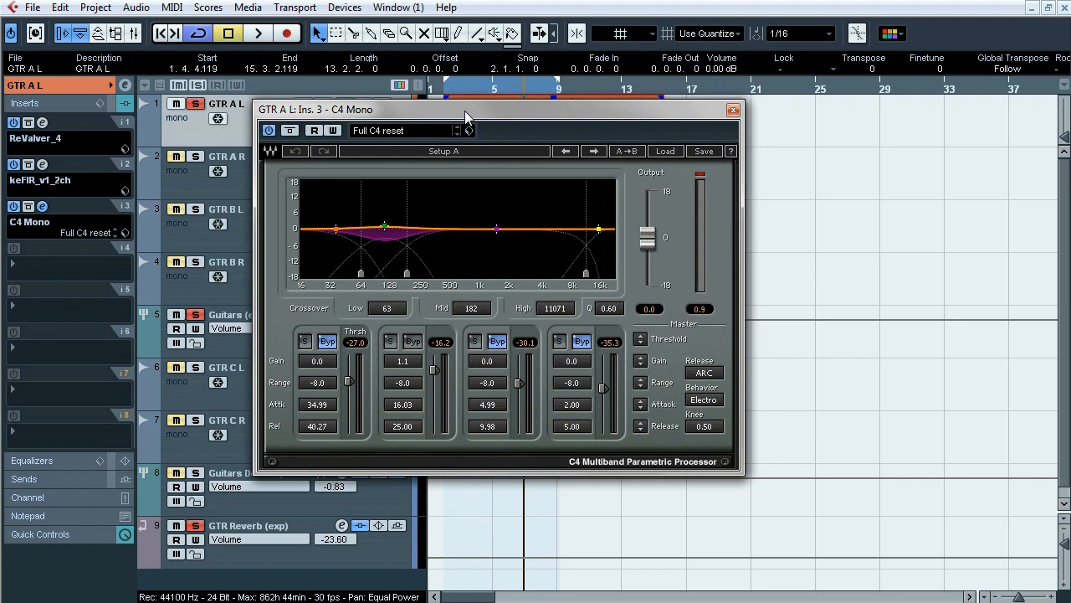
left_click(46, 208)
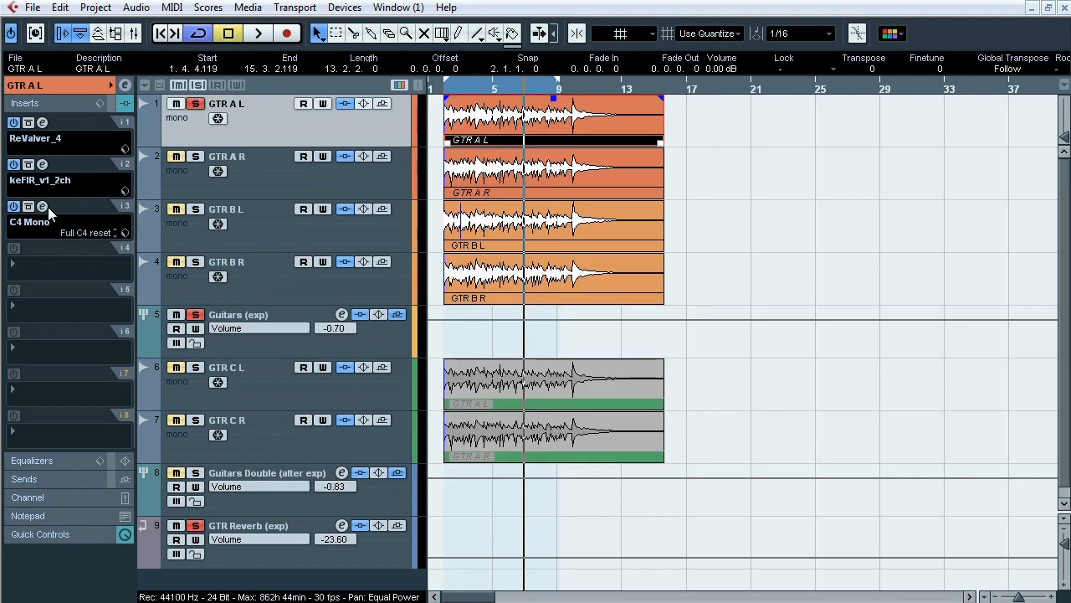
Solo the second band of the C4 Mono insert on GTR A L during playback and compare it with and without bypass.
key("space")
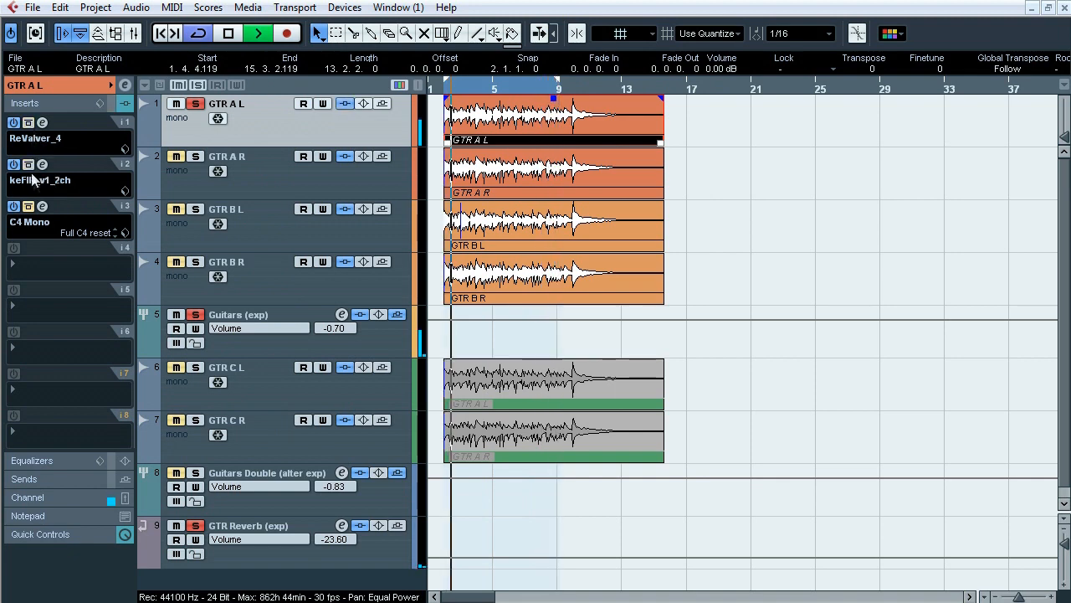
left_click(43, 206)
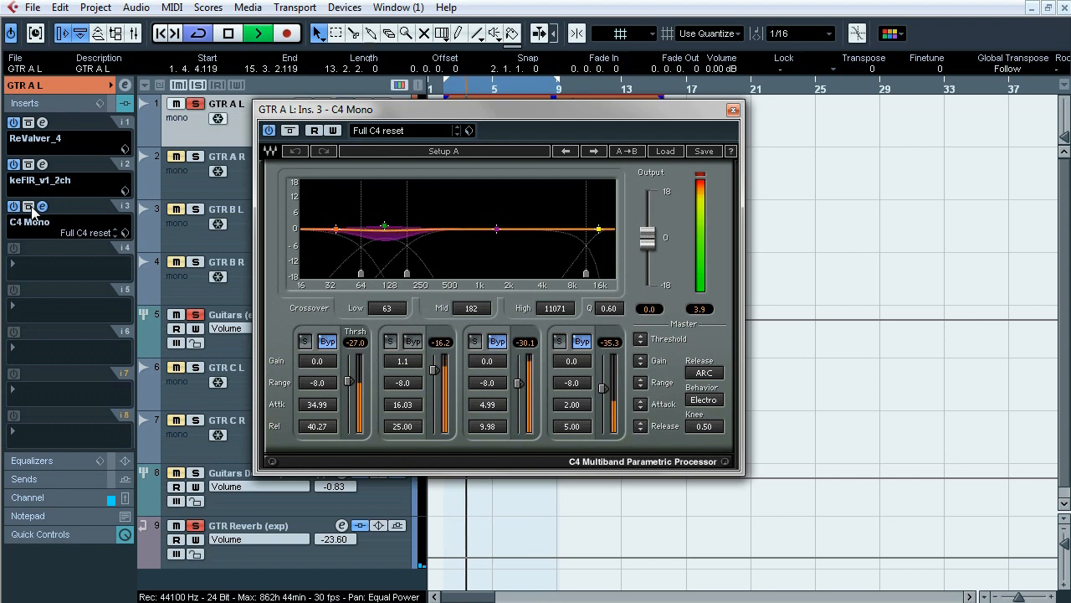
left_click(390, 342)
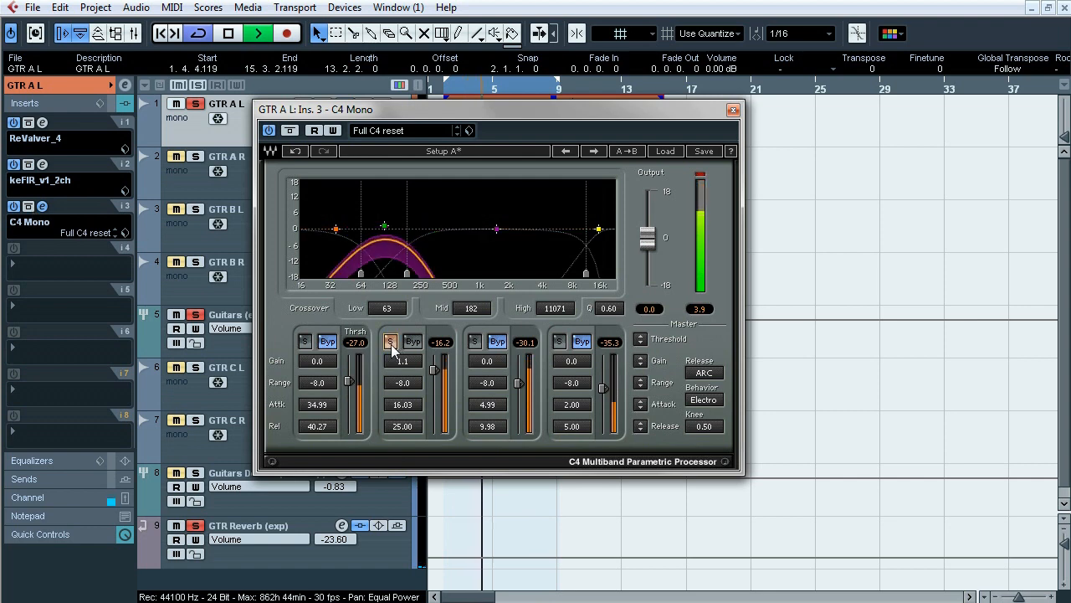
left_click(412, 343)
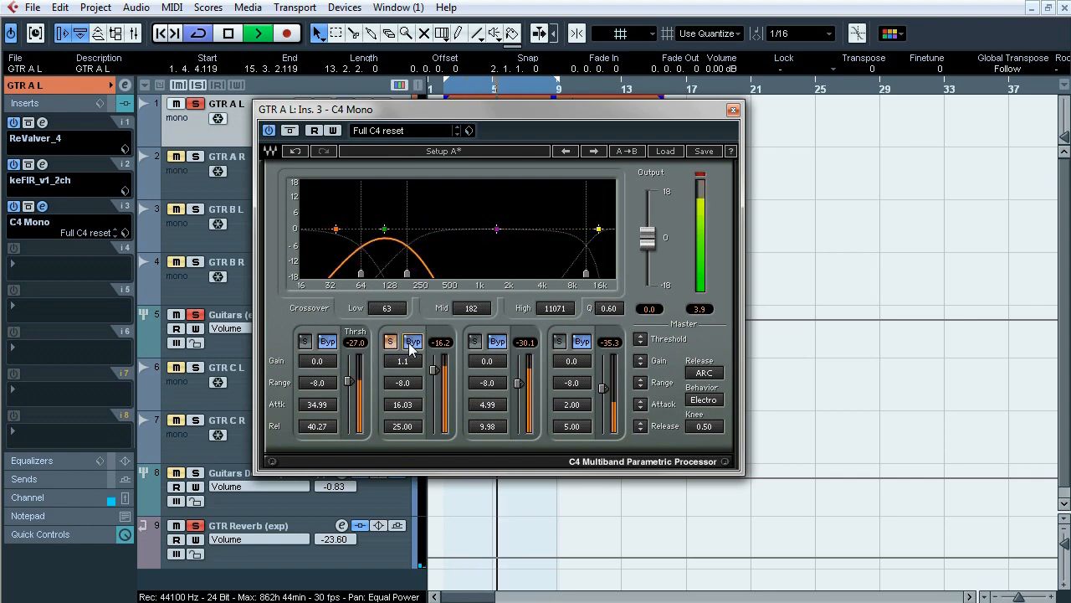
left_click(411, 345)
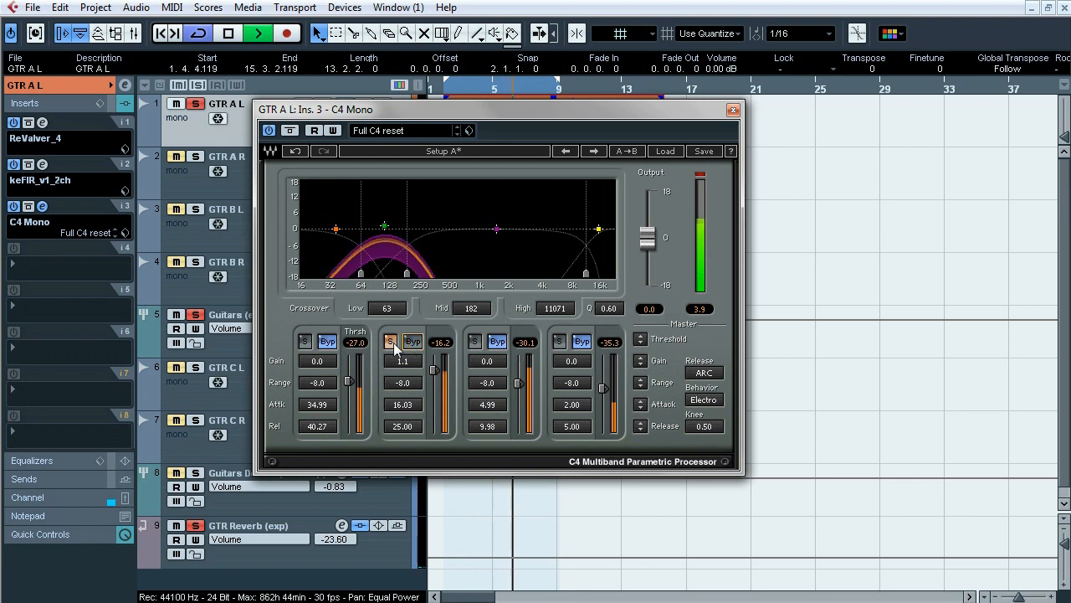
left_click(391, 343)
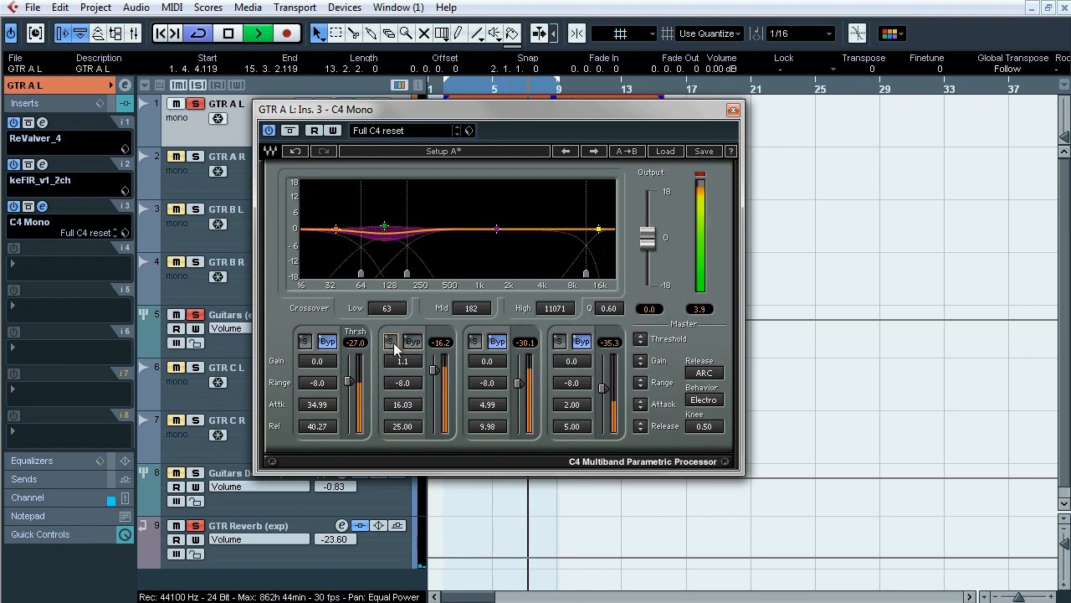
key("space")
left_click(733, 110)
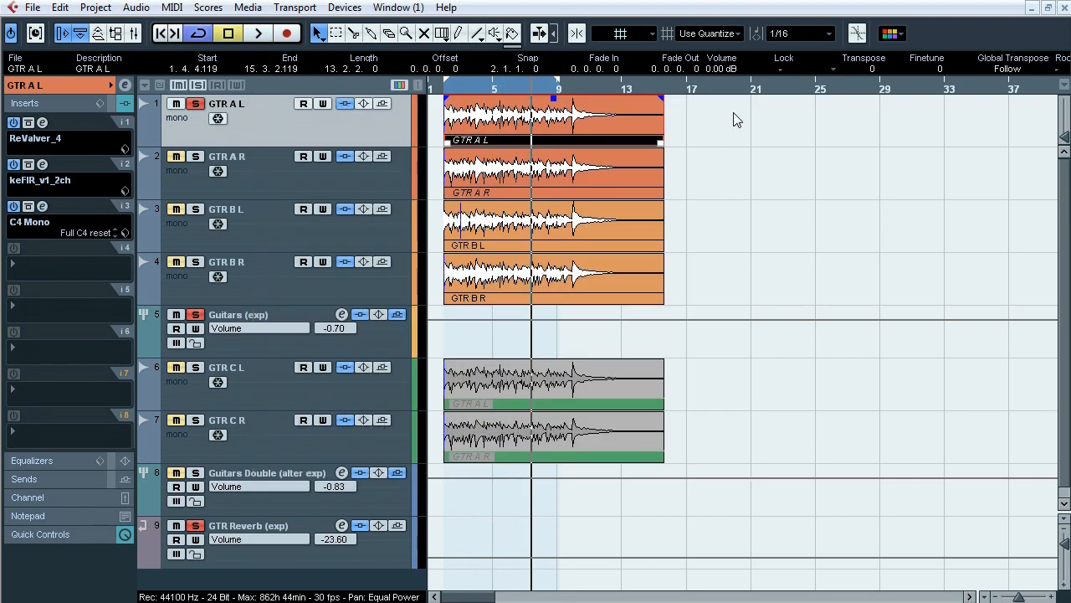
Play GTR B L from the loop start, bypassing and re-enabling its inserts to compare the dry and processed sound, and stop playback.
left_click(251, 221)
left_click(446, 89)
key("space")
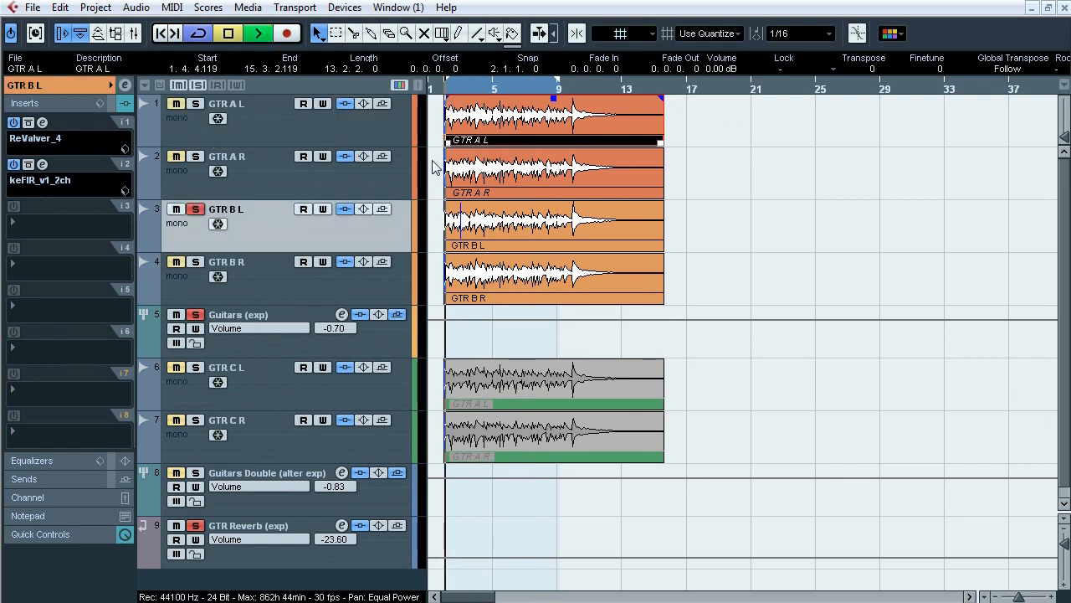
left_click(346, 209)
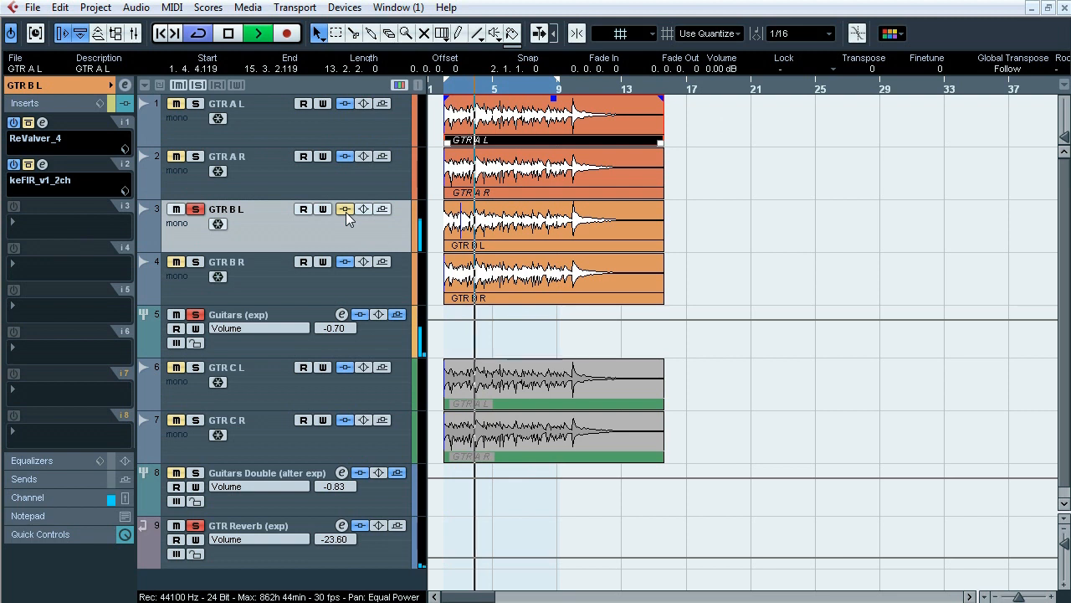
left_click(346, 210)
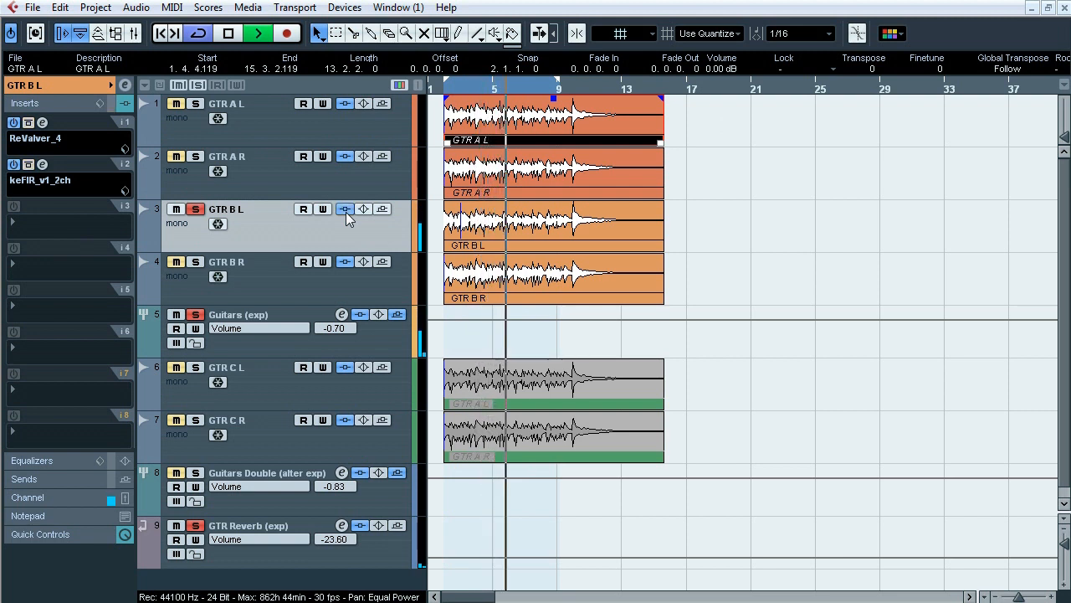
left_click(346, 209)
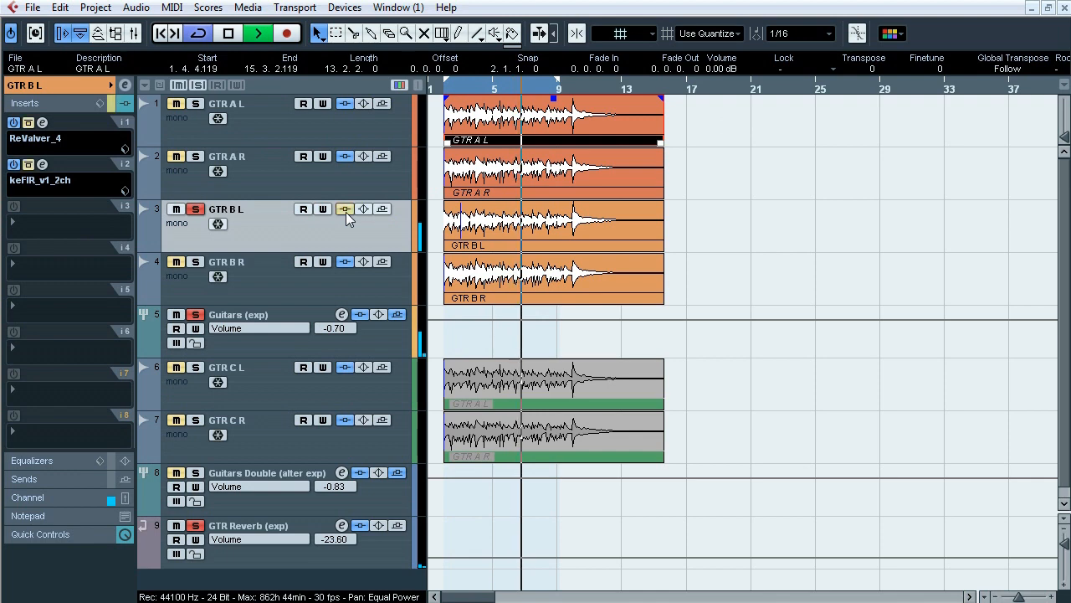
left_click(345, 212)
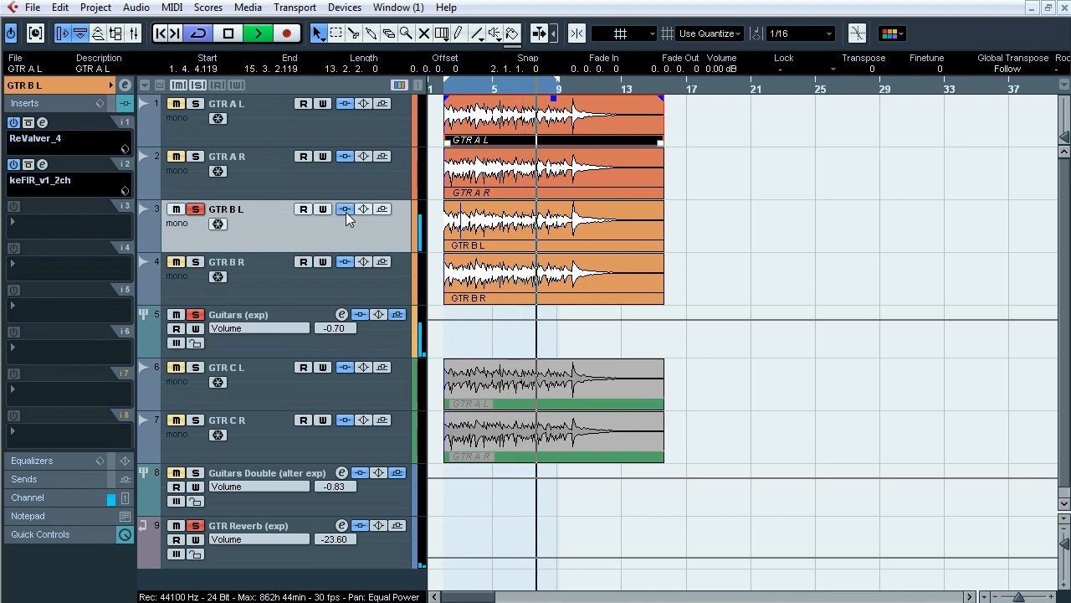
key("space")
Examine the ReValver_4 insert on GTR B L, including its amplifier, input mixer, Stomps A, Effects A and output settings.
left_click(42, 123)
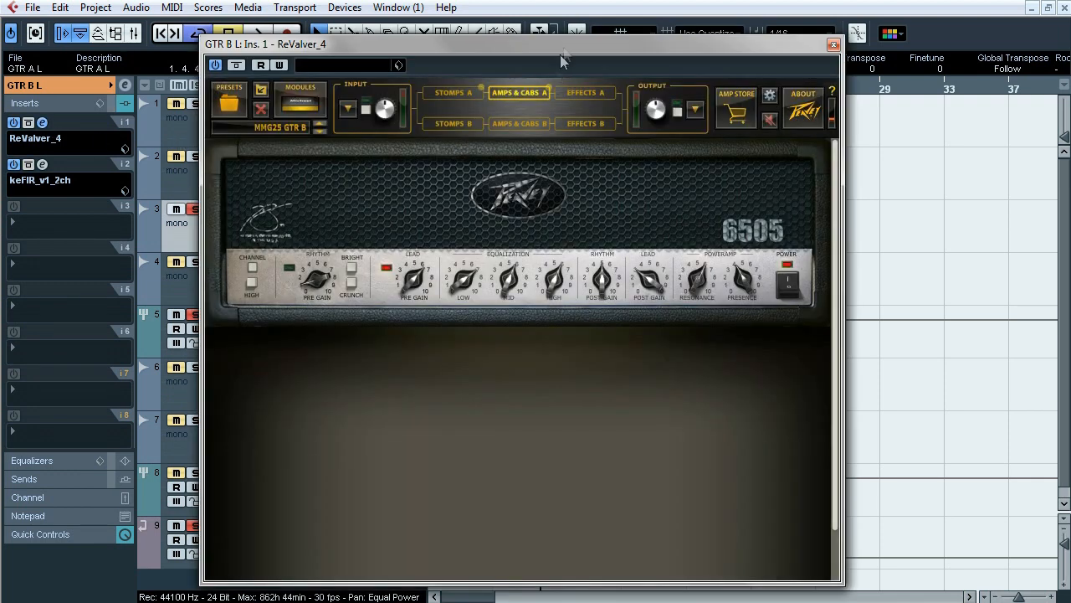
left_click(349, 113)
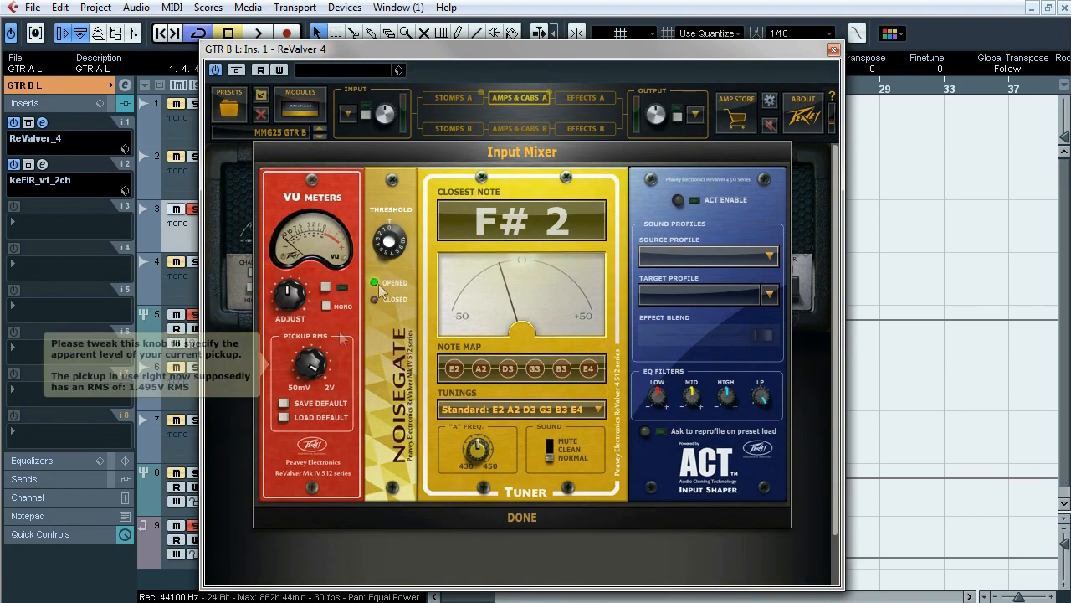
left_click(522, 516)
left_click(453, 97)
left_click(577, 97)
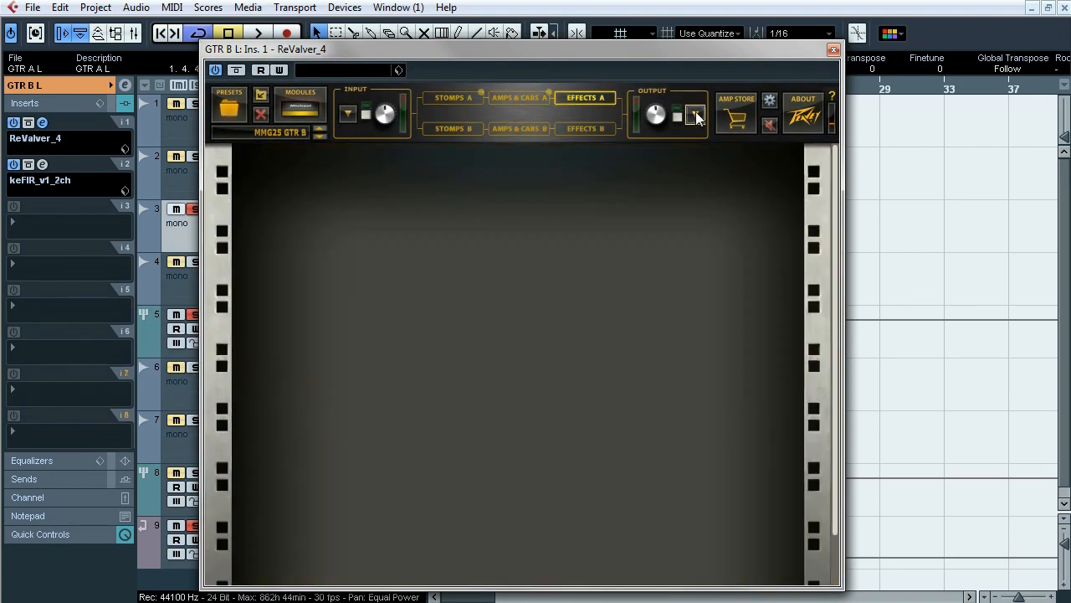
left_click(696, 116)
left_click(538, 531)
left_click(833, 49)
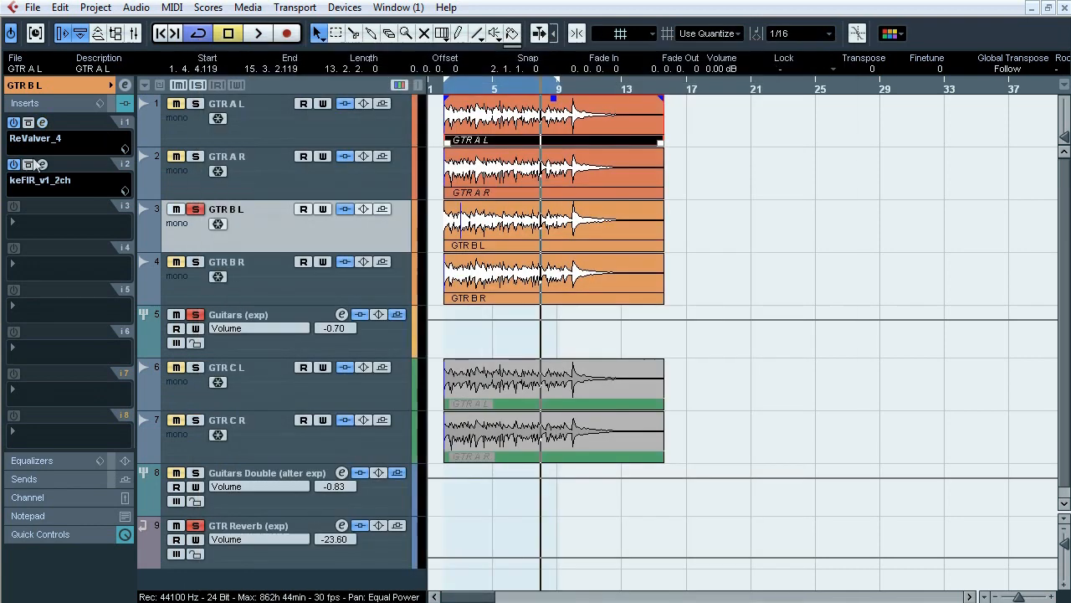
Examine the loaded impulse and the mix, gain and length settings of the keFIR_v1_2ch insert on GTR B L while the track plays.
left_click(43, 165)
left_click(43, 165)
key("F2")
key("space")
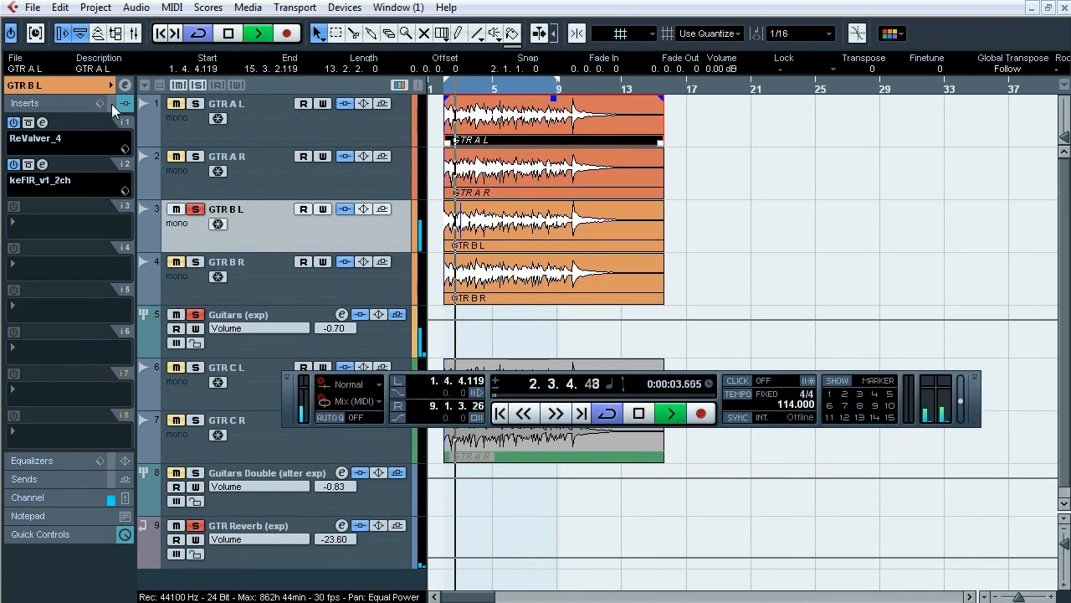
left_click(42, 164)
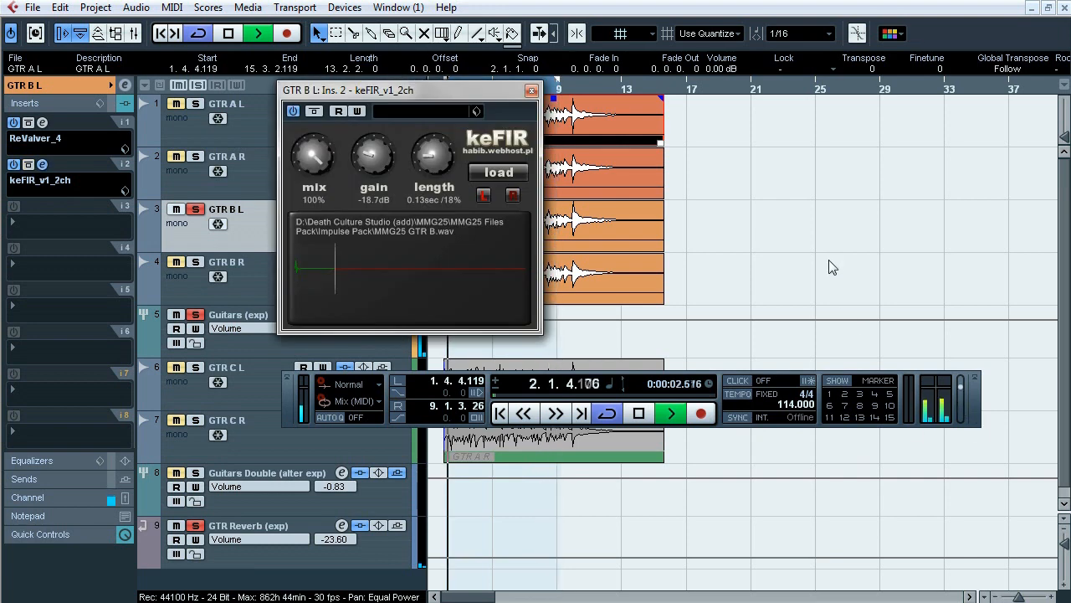
key("space")
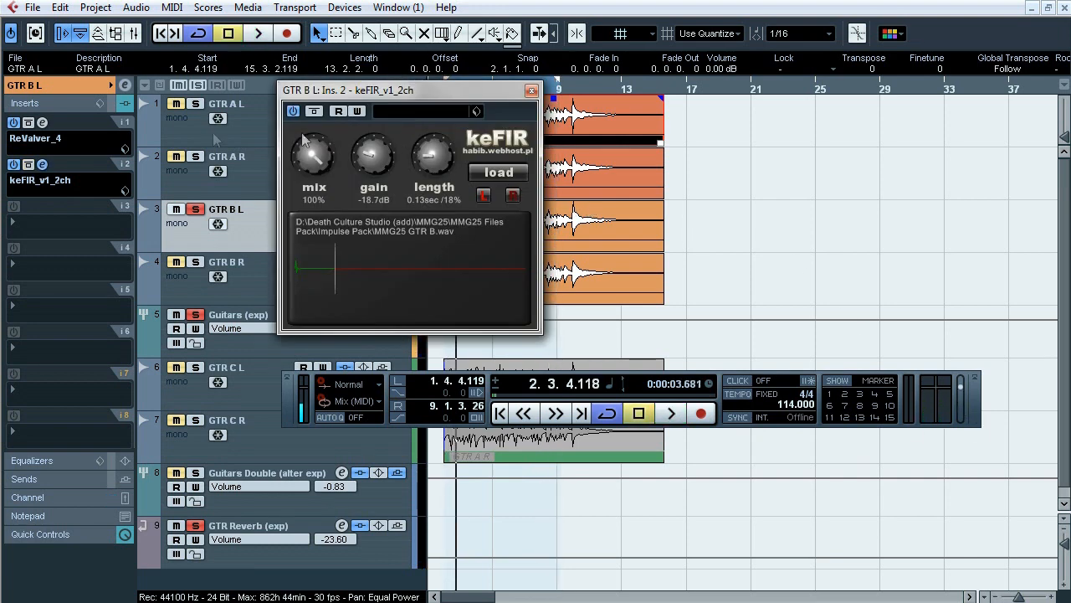
left_click(42, 164)
Examine the panning, levels and output routing of the GTR A L, GTR A R, GTR B L and GTR B R channels in the mixer.
key("F3")
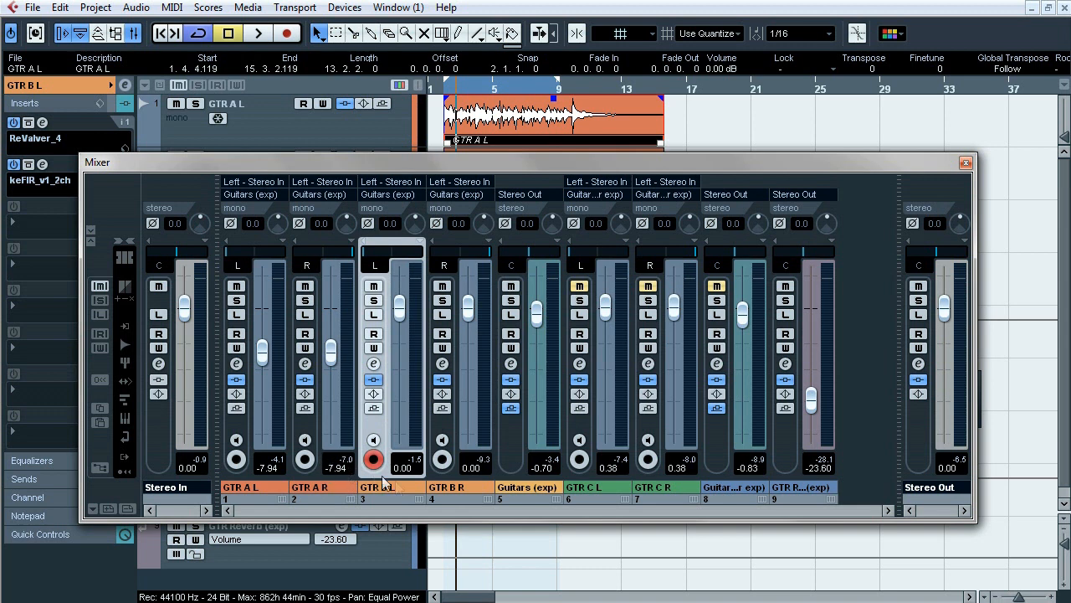
left_click(444, 485)
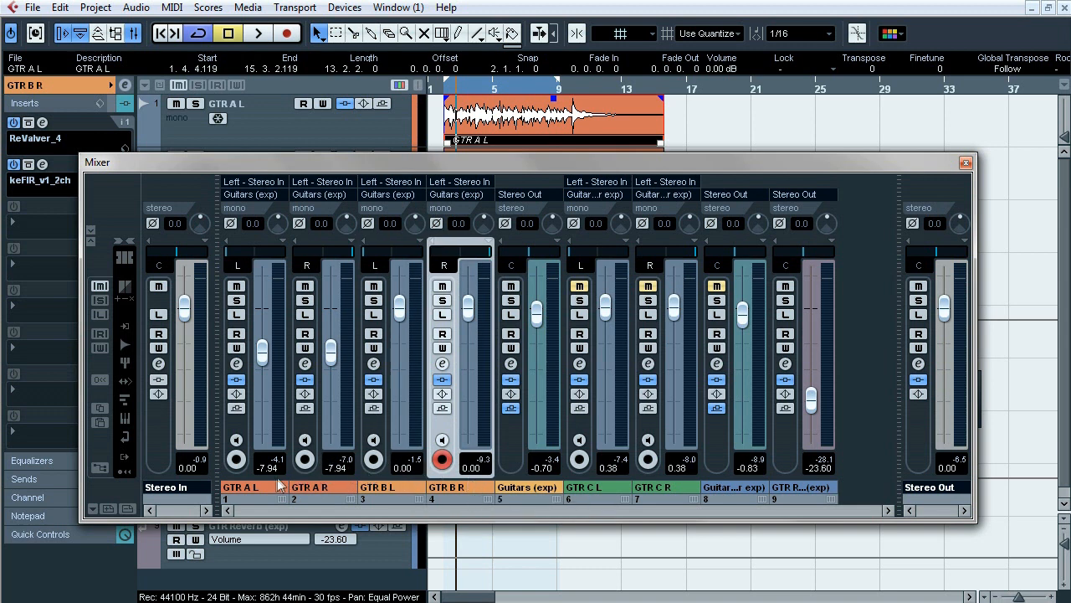
left_click(277, 485, "shift")
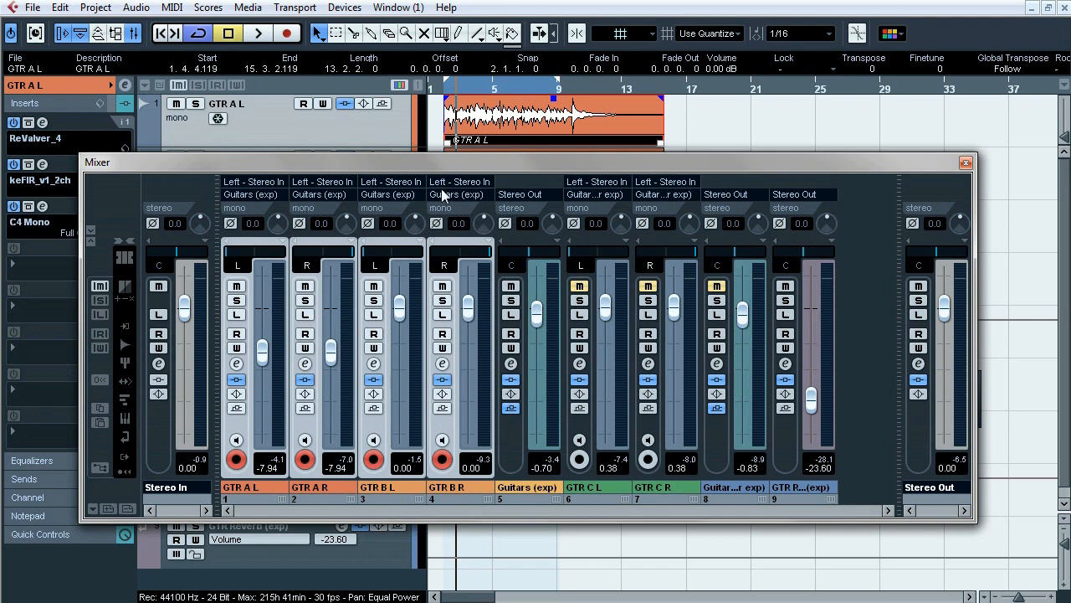
left_click(966, 161)
Examine the C4 Stereo and iZotope Ozone 5 Imager inserts on the Guitars (exp) group.
left_click(297, 318)
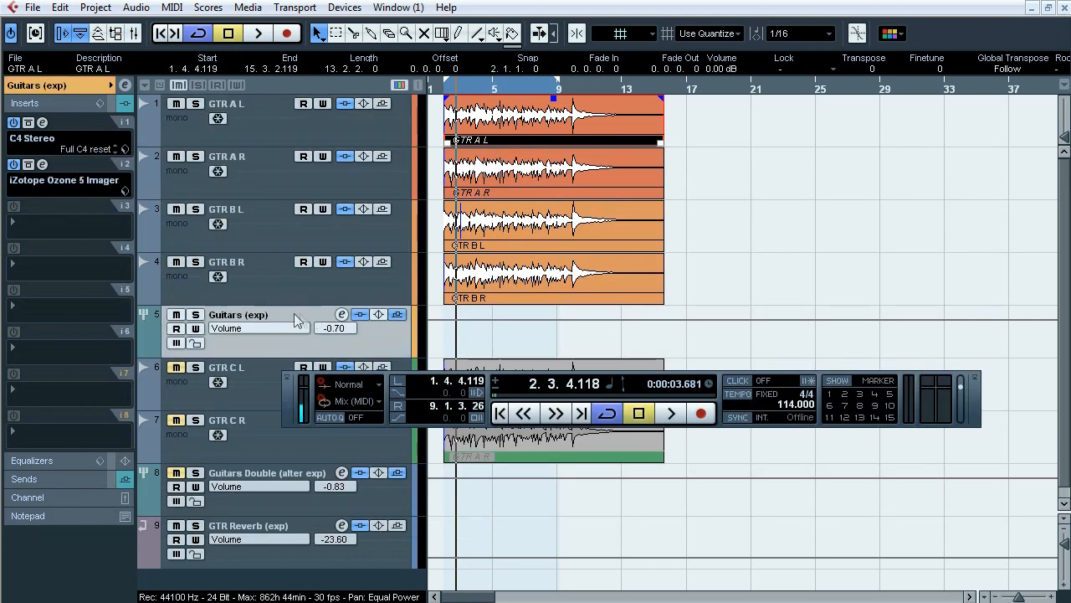
left_click(43, 123)
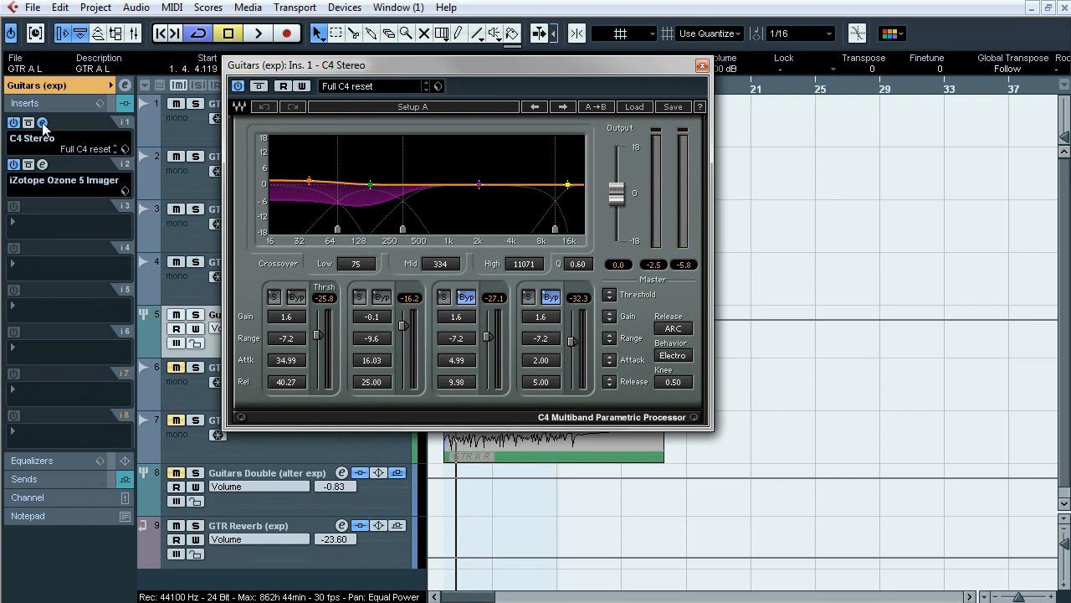
left_click(43, 123)
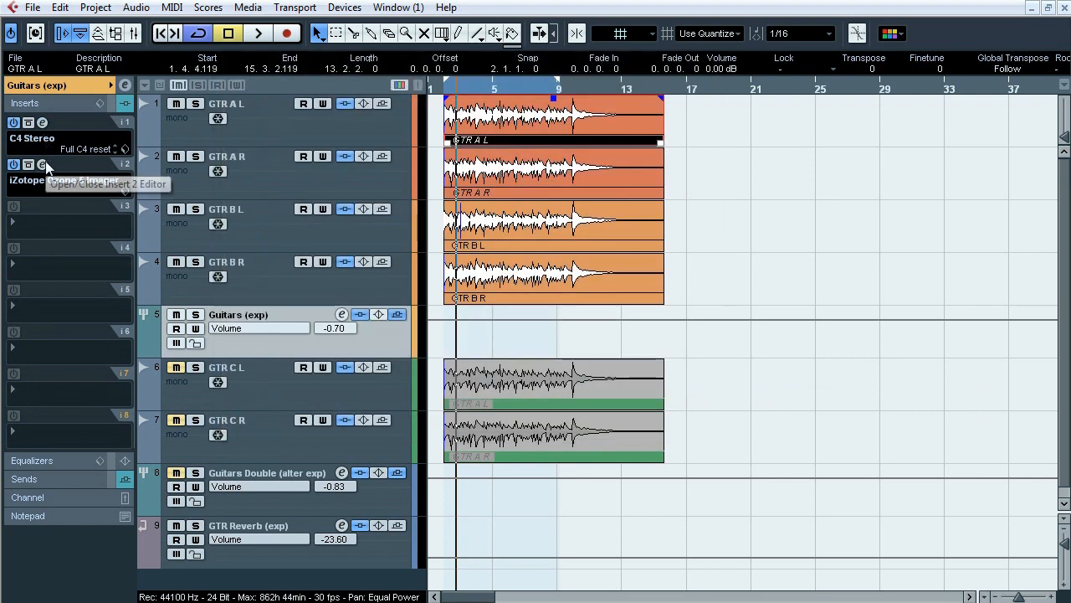
left_click(43, 164)
left_click_drag(510, 50, 493, 45)
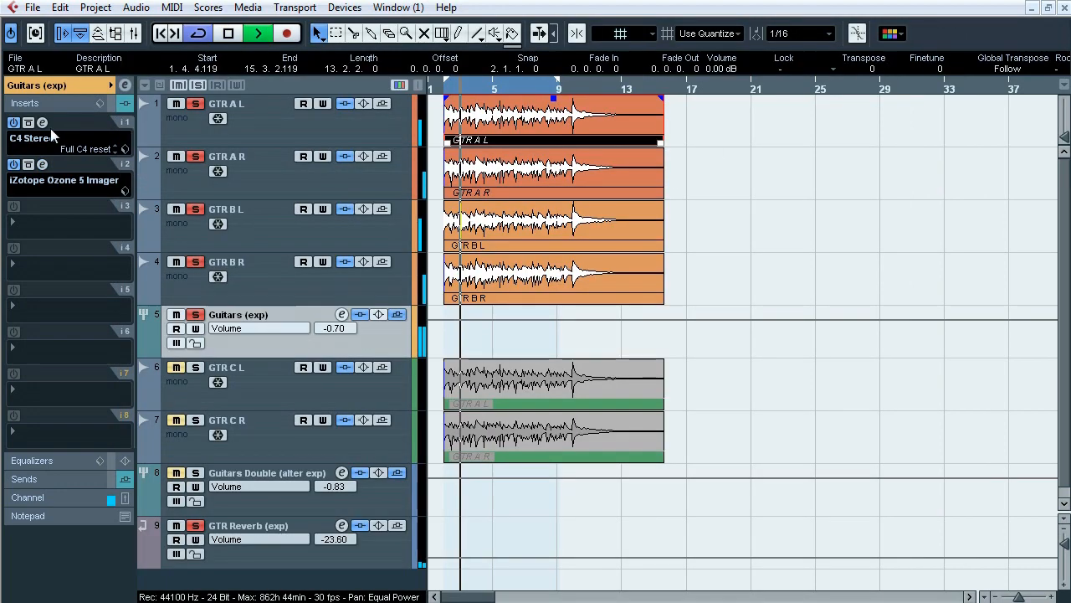
Compare the Guitars (exp) group with and without the C4 Stereo multiband compression during playback.
left_click(42, 123)
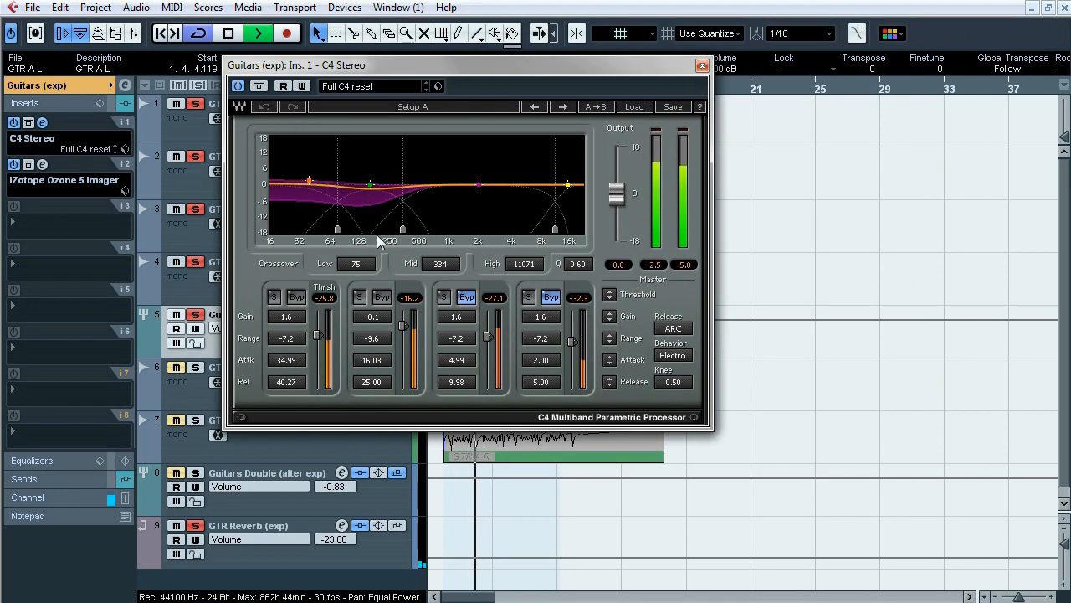
left_click(260, 87)
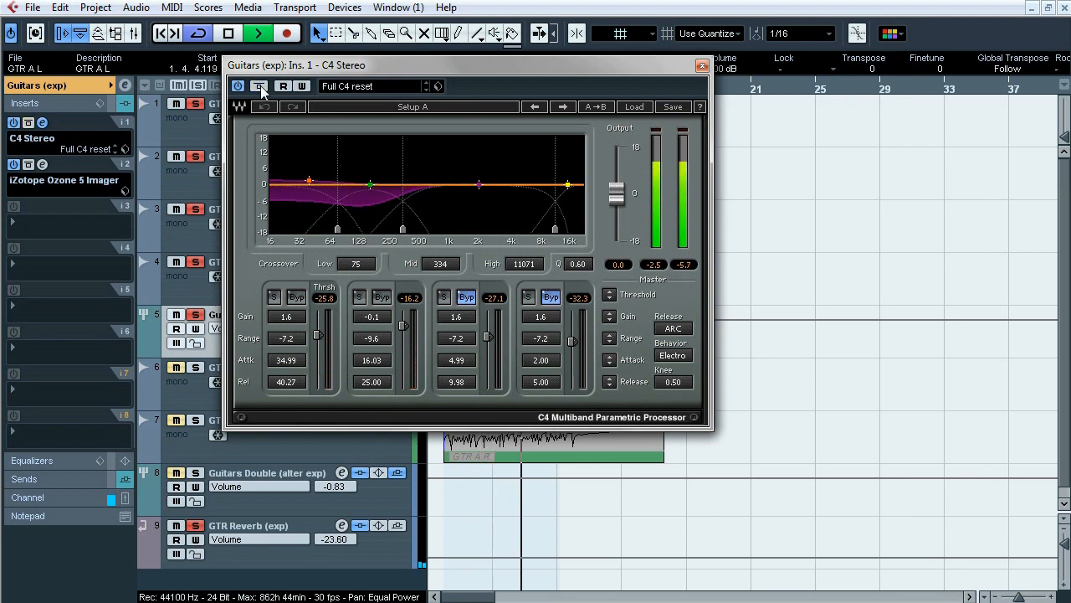
left_click(703, 65)
Bypass and re-enable the iZotope Ozone 5 Imager on Guitars (exp) during playback to compare the stereo width, and stop playback.
left_click(42, 164)
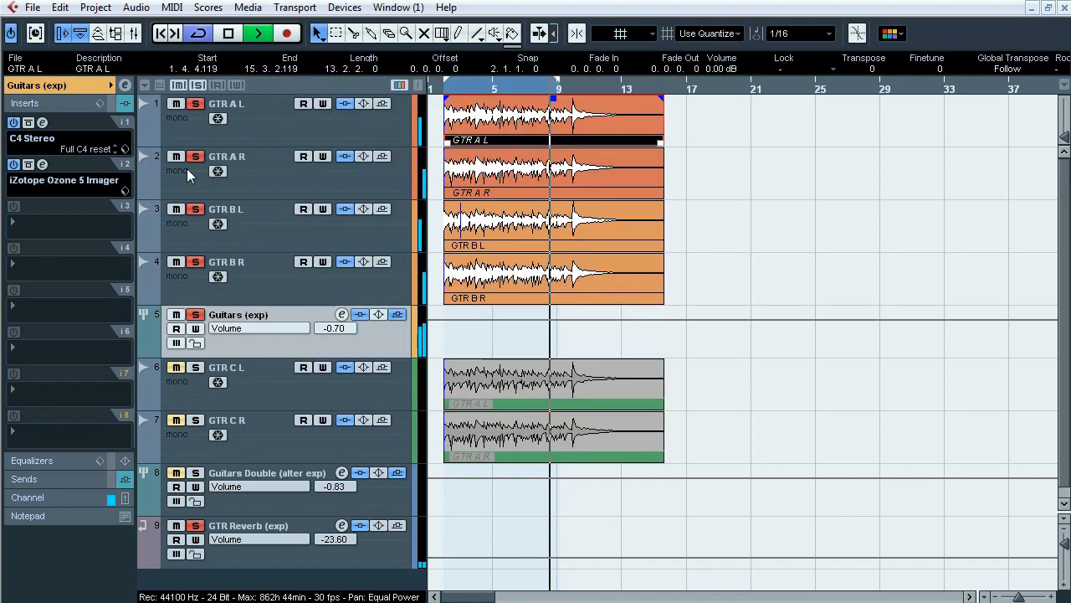
left_click(158, 63)
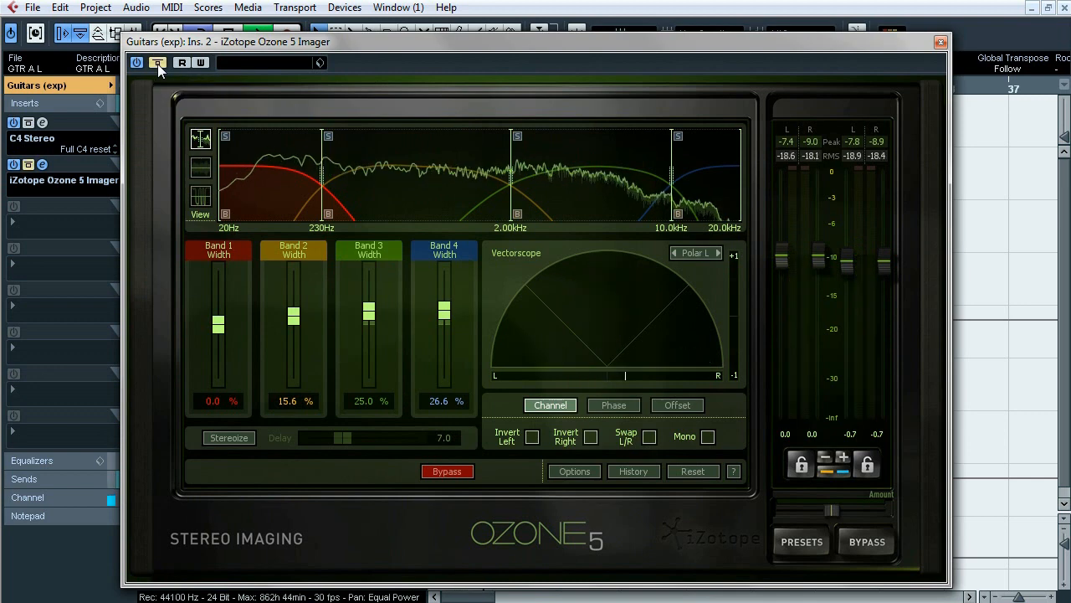
left_click(157, 63)
key("space")
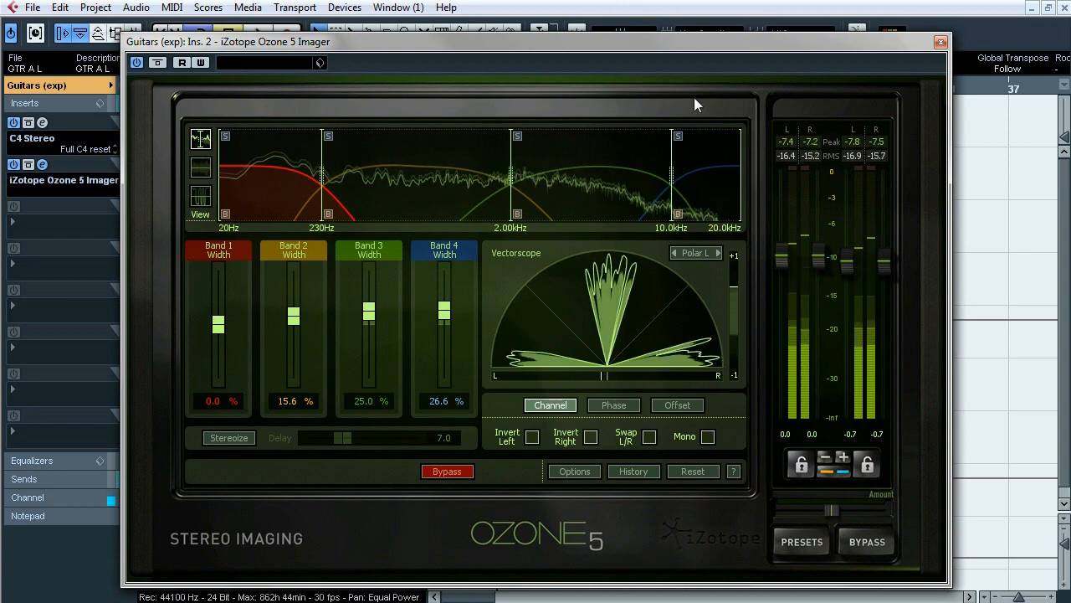
left_click(941, 42)
Examine the Guitars (exp) send to GTR Reverb (exp) and that channel's ValhallaRoom insert, including its early and late reverb settings.
left_click(45, 478)
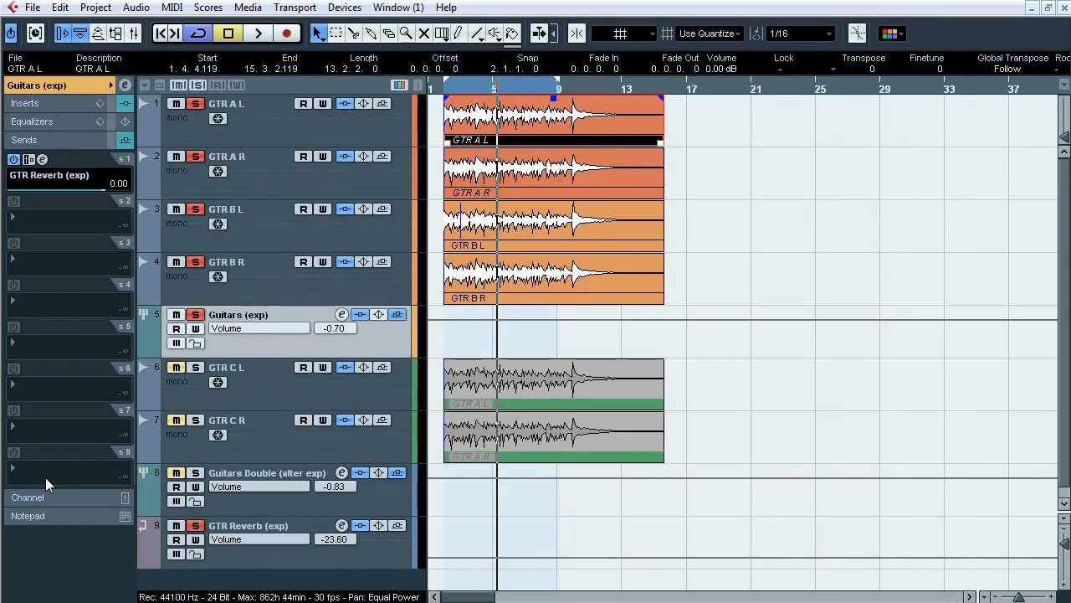
left_click(261, 525)
left_click(25, 103)
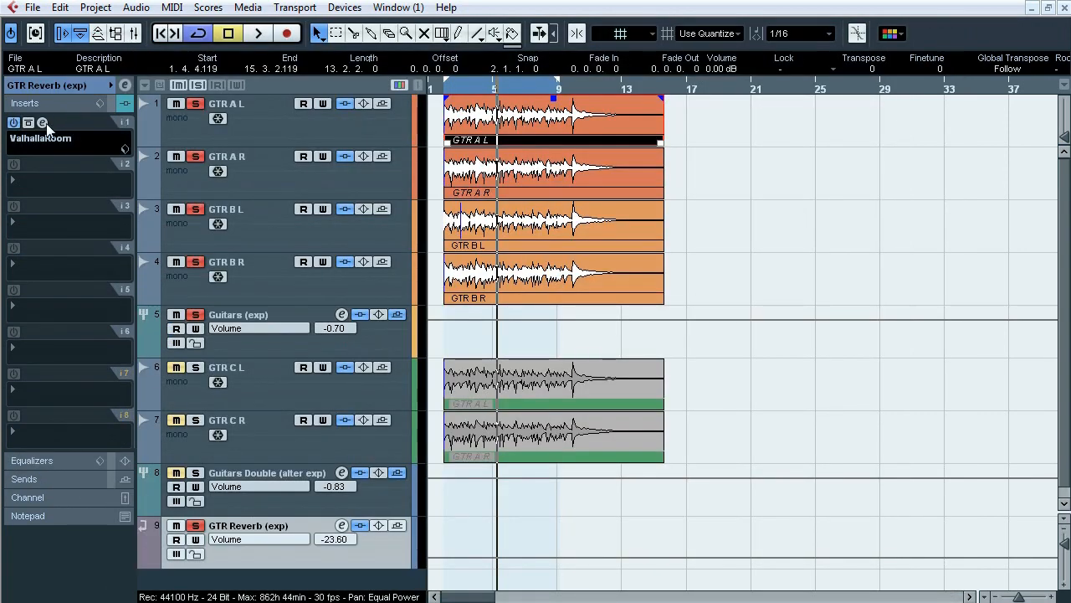
left_click(43, 123)
left_click(512, 192)
left_click(641, 193)
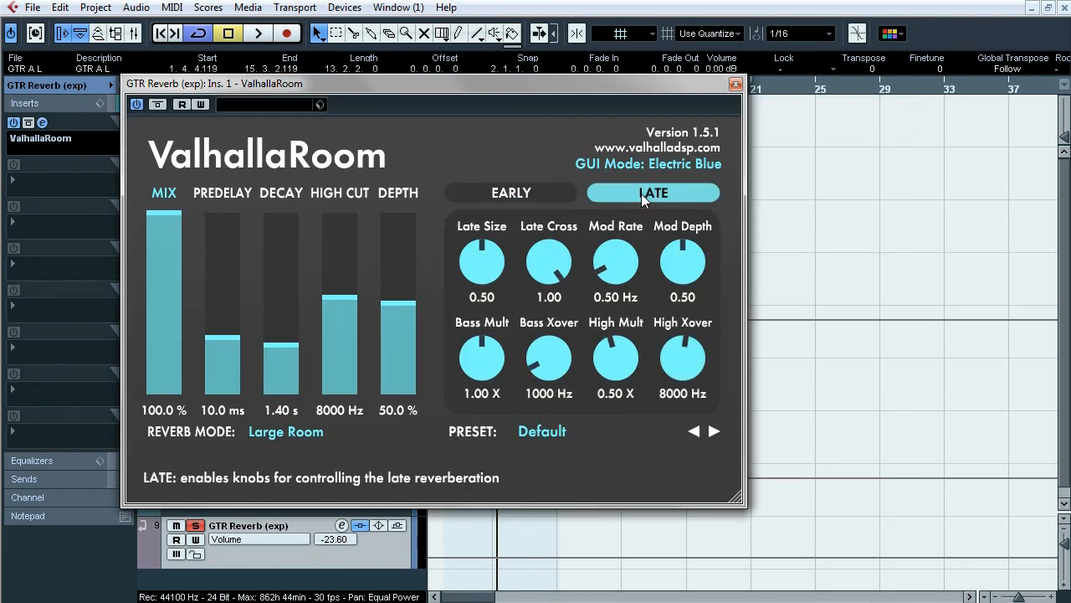
left_click(735, 85)
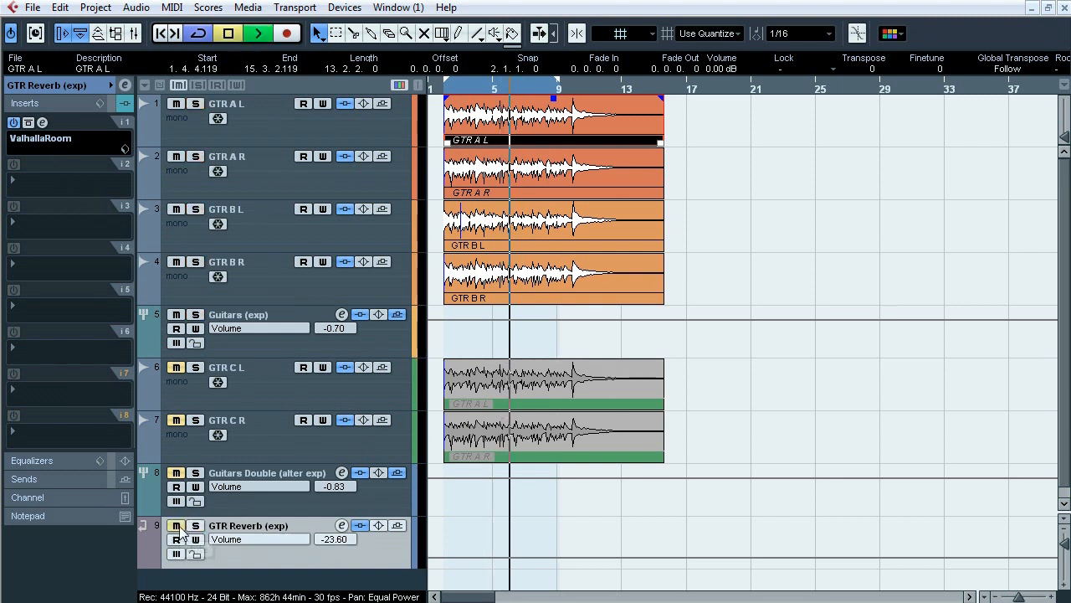
Unmute the GTR Reverb (exp) channel, the double guitar group and the GTR C L and GTR C R tracks with their clips.
left_click(177, 525)
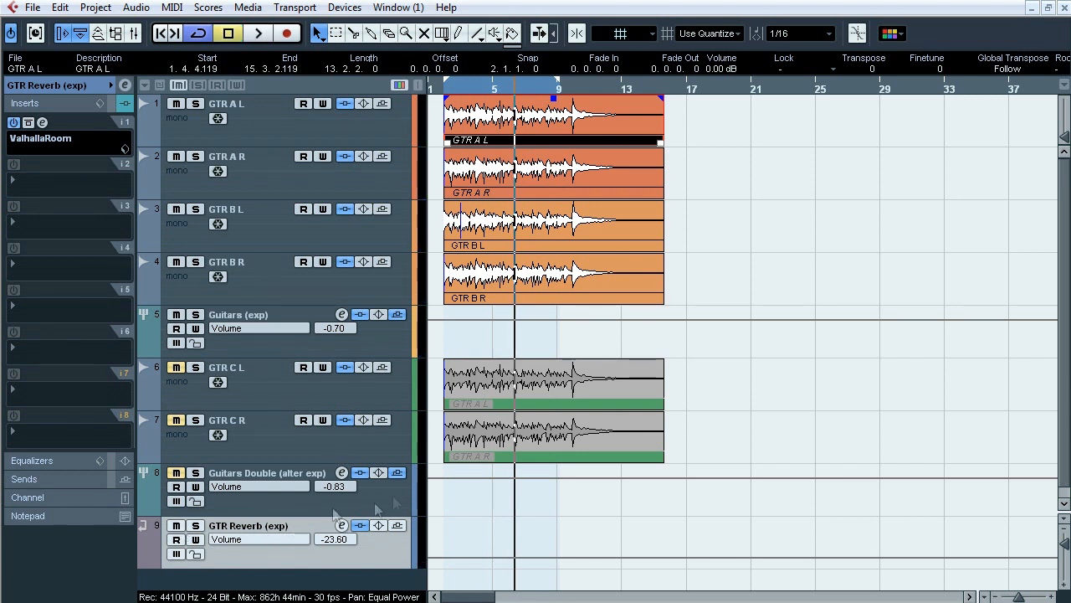
key("ctrl+z")
key("1")
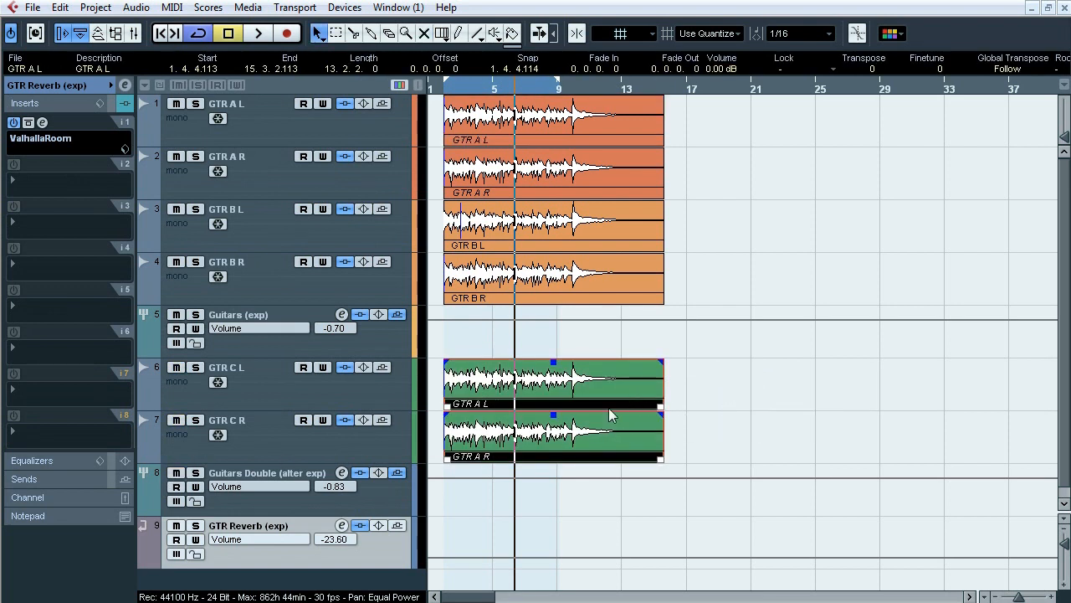
left_click(270, 388)
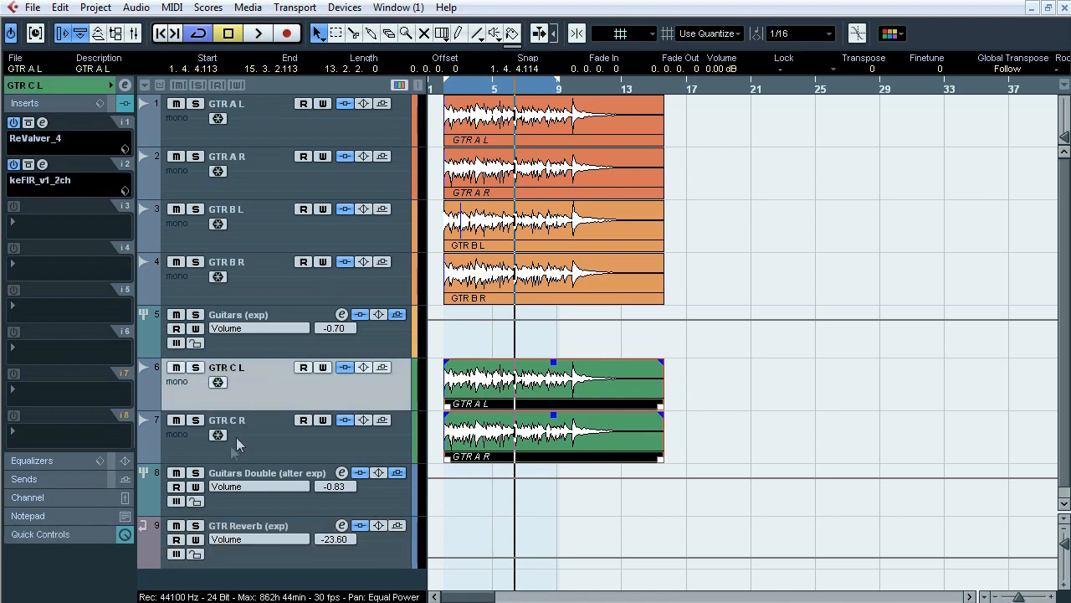
Compare the Guitars (exp) and Guitars Double (alter exp) groups by alternately soloing them during playback from the loop start, and stop playback.
left_click(195, 473)
left_click(248, 314)
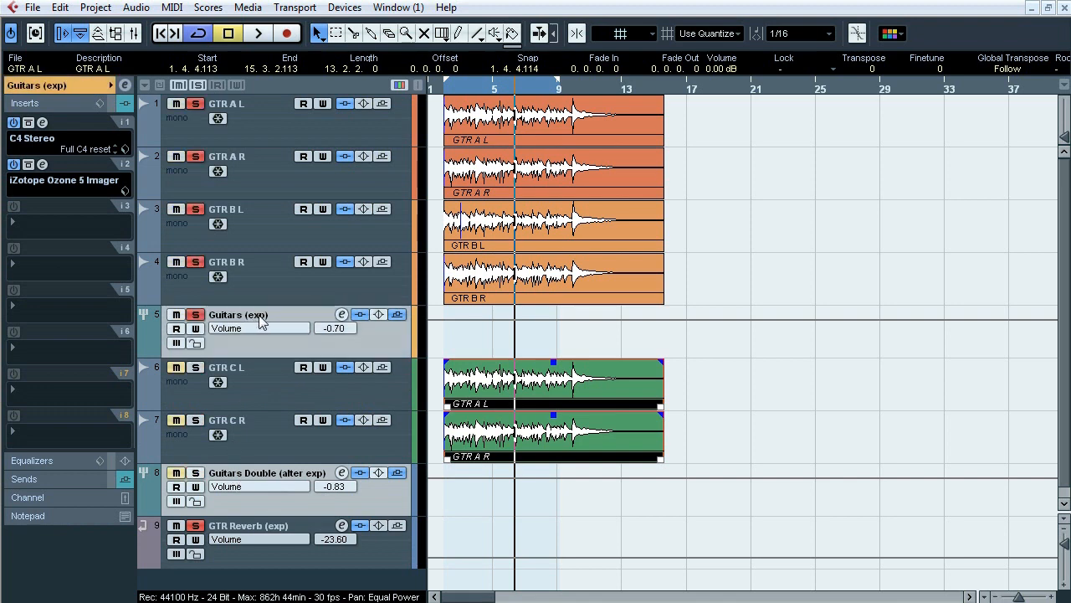
left_click(444, 92)
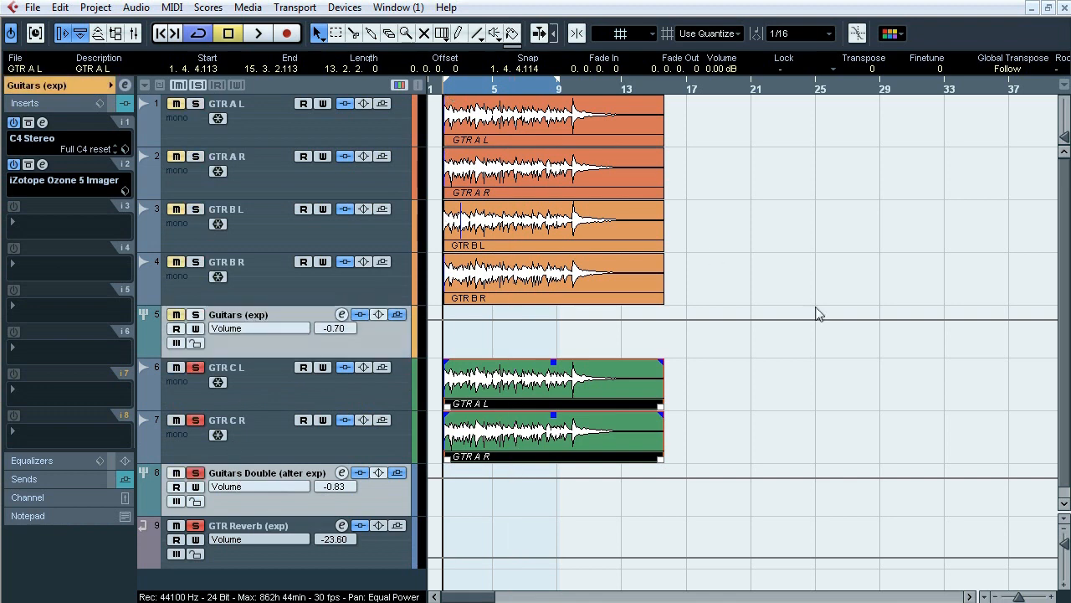
key("s")
key("space")
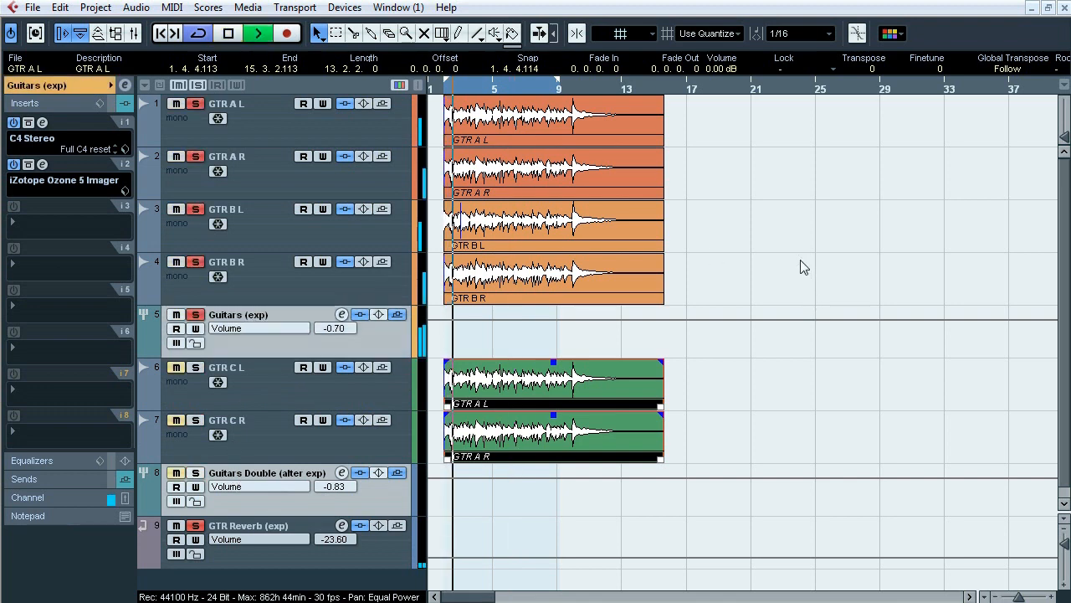
key("s")
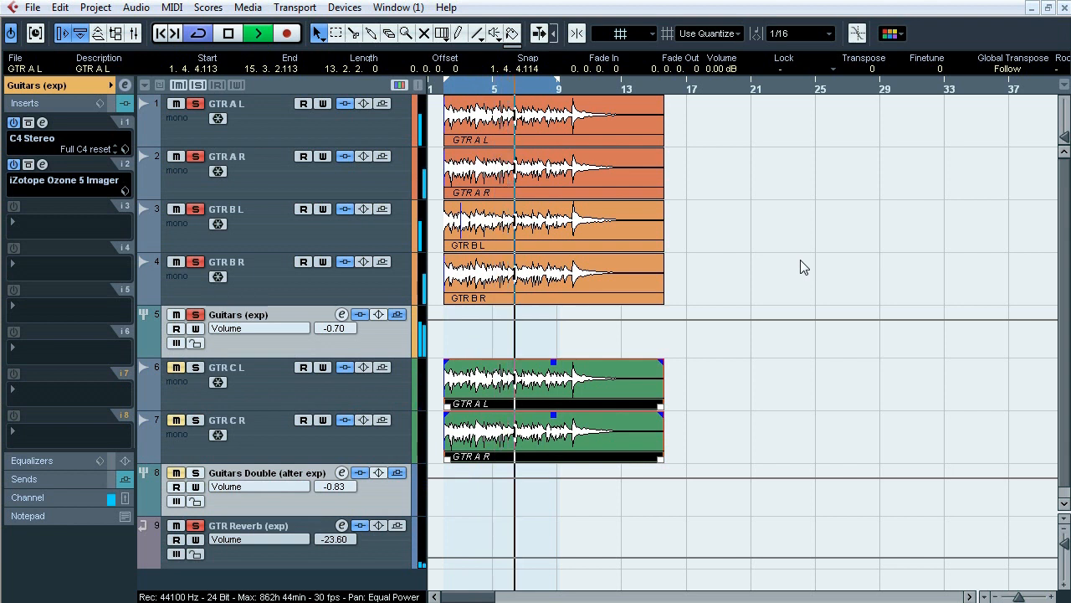
key("s")
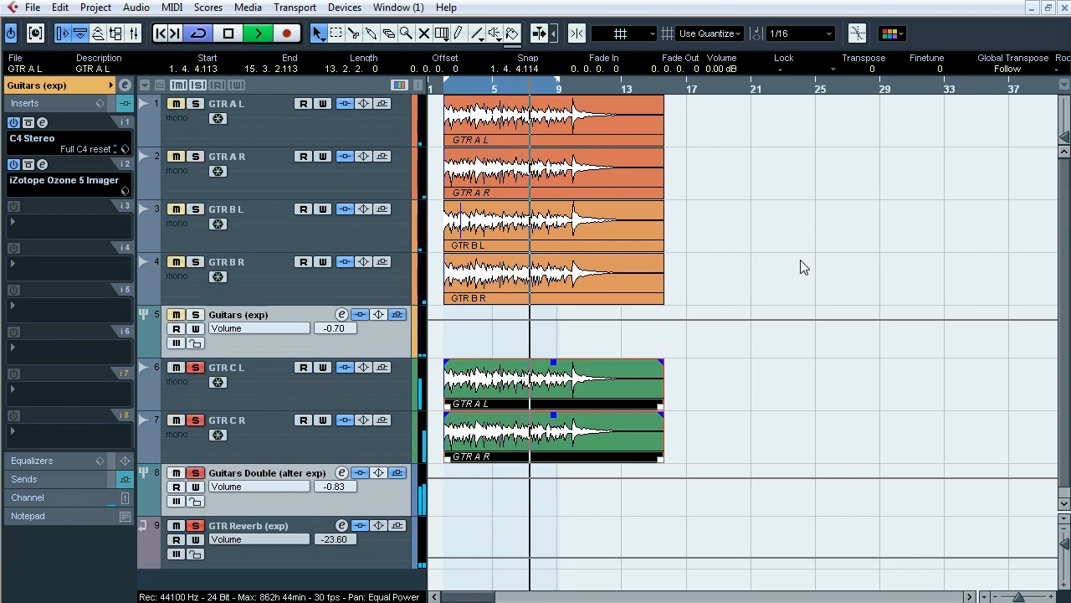
key("space")
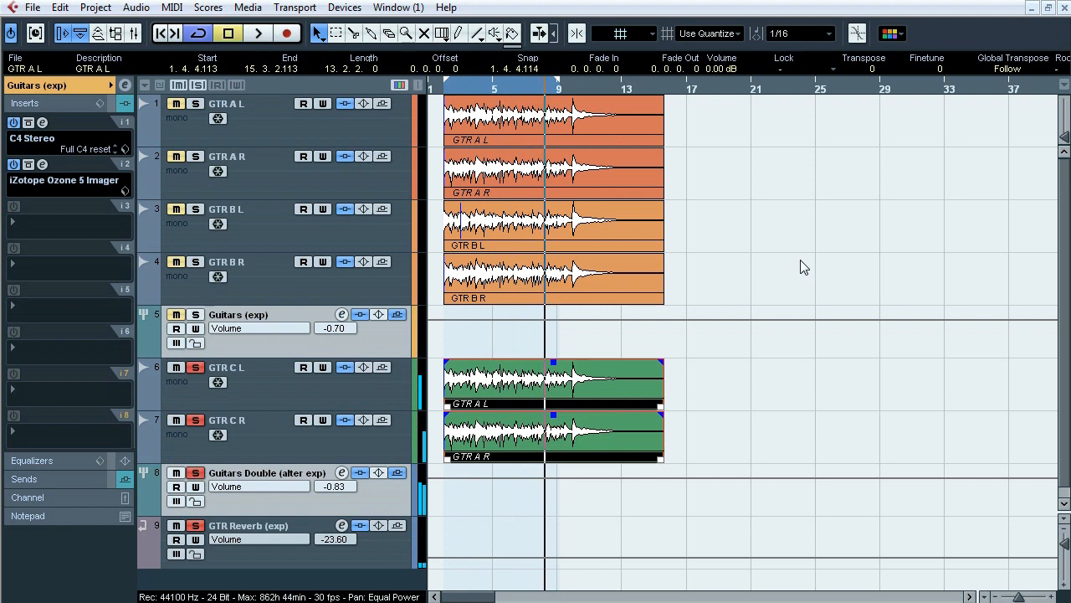
Examine the ReValver_4 insert on GTR C L, including its input mixer, stomps, amps and cabs, effects and output mixer.
left_click(262, 371)
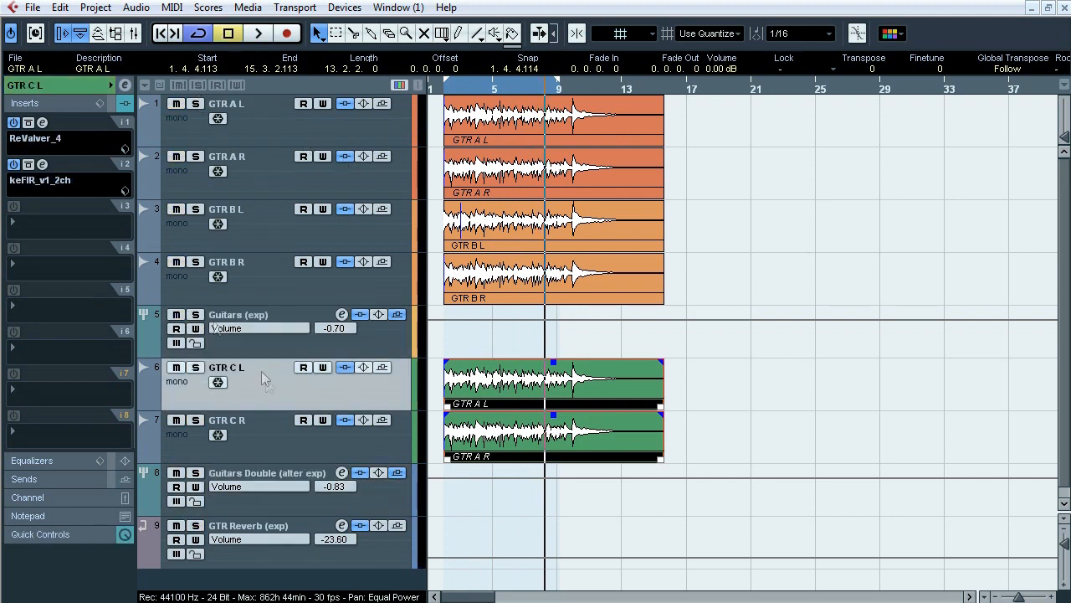
left_click(42, 123)
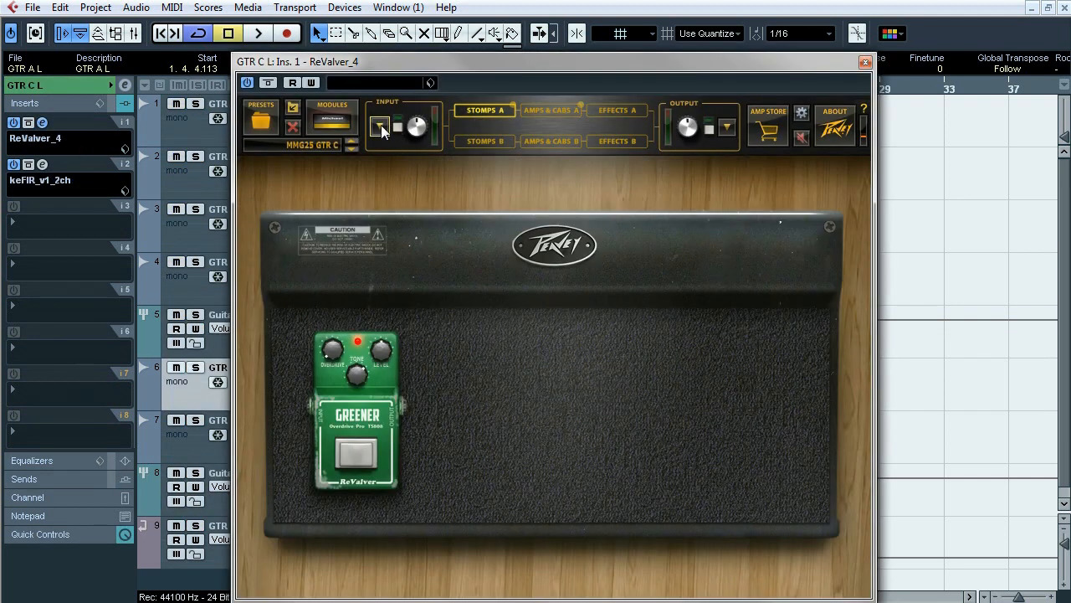
left_click(381, 125)
left_click(540, 530)
left_click(553, 113)
left_click(613, 110)
left_click(726, 126)
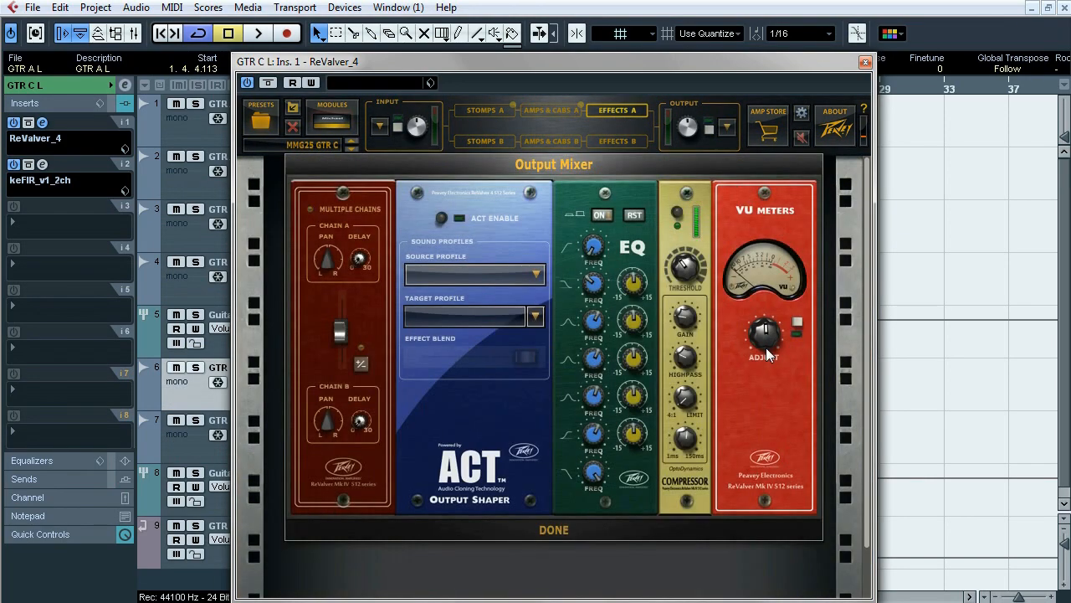
left_click(866, 62)
Check the keFIR_v1_2ch impulse settings on GTR C L and the track's level in the mixer.
left_click(42, 164)
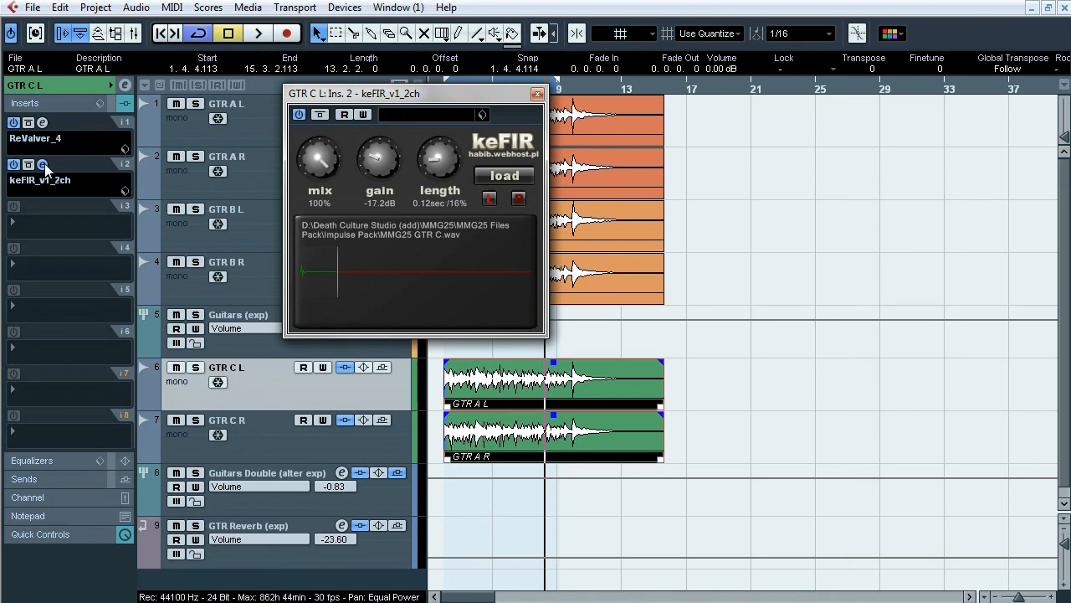
left_click(42, 164)
key("F3")
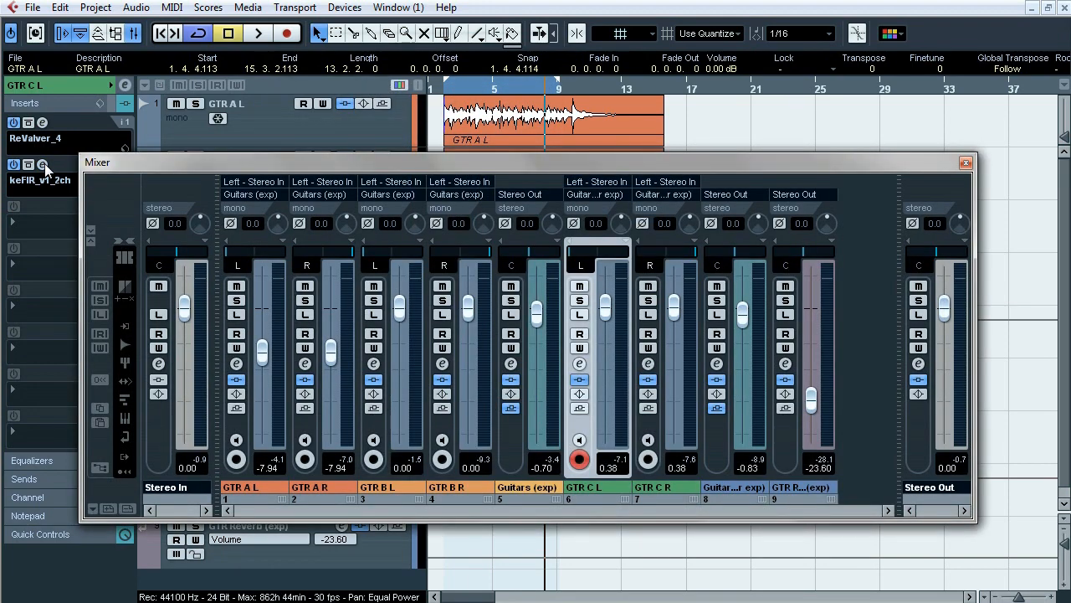
key("F3")
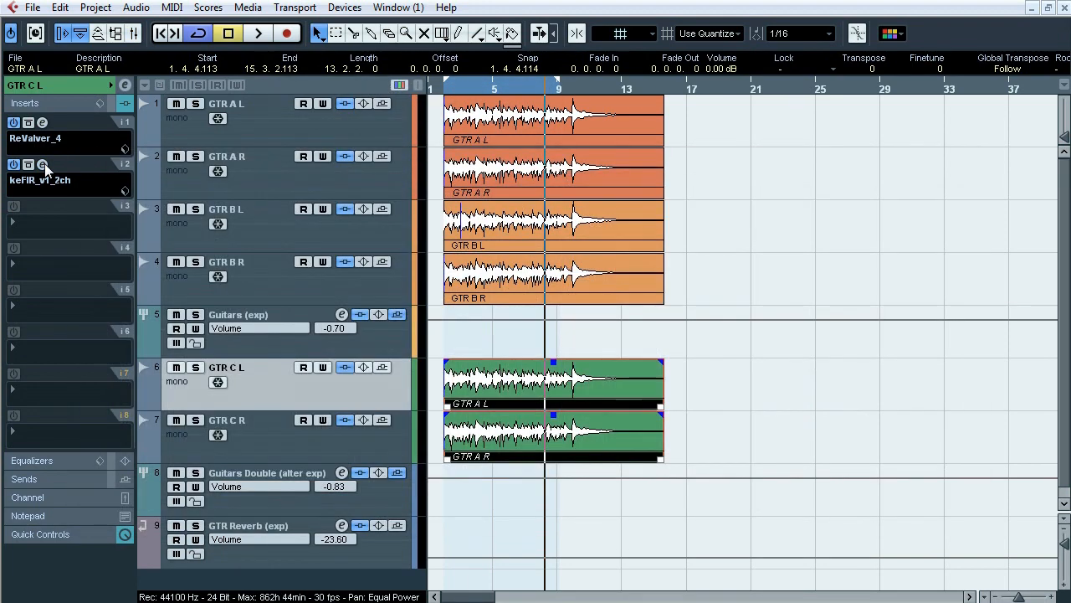
Compare the soloed GTR C L with its inserts bypassed and active during playback, stop playback and turn off the solo.
left_click(195, 366)
key("space")
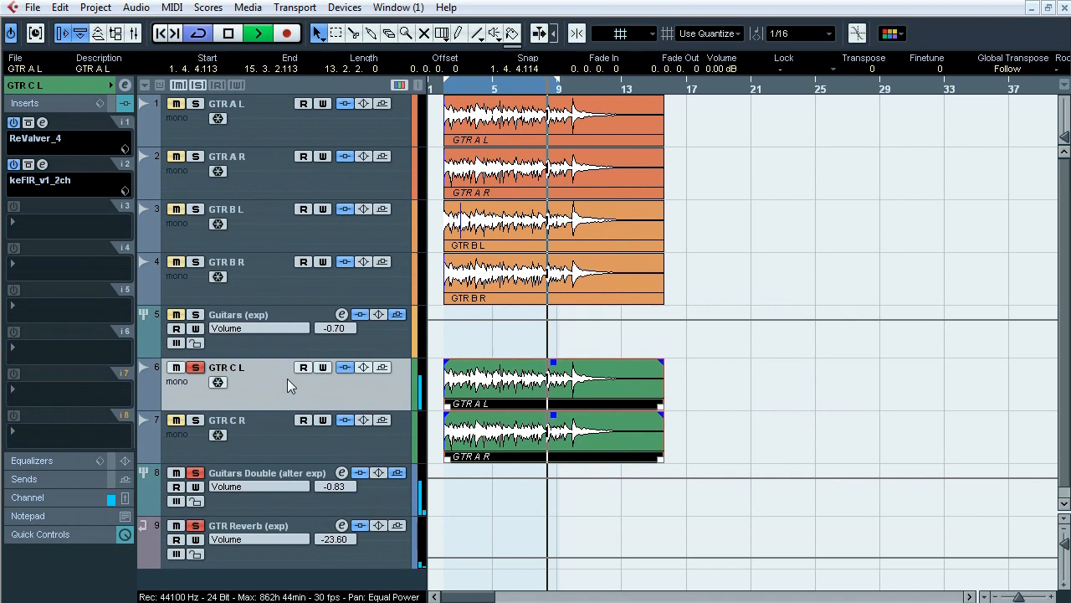
left_click(345, 368)
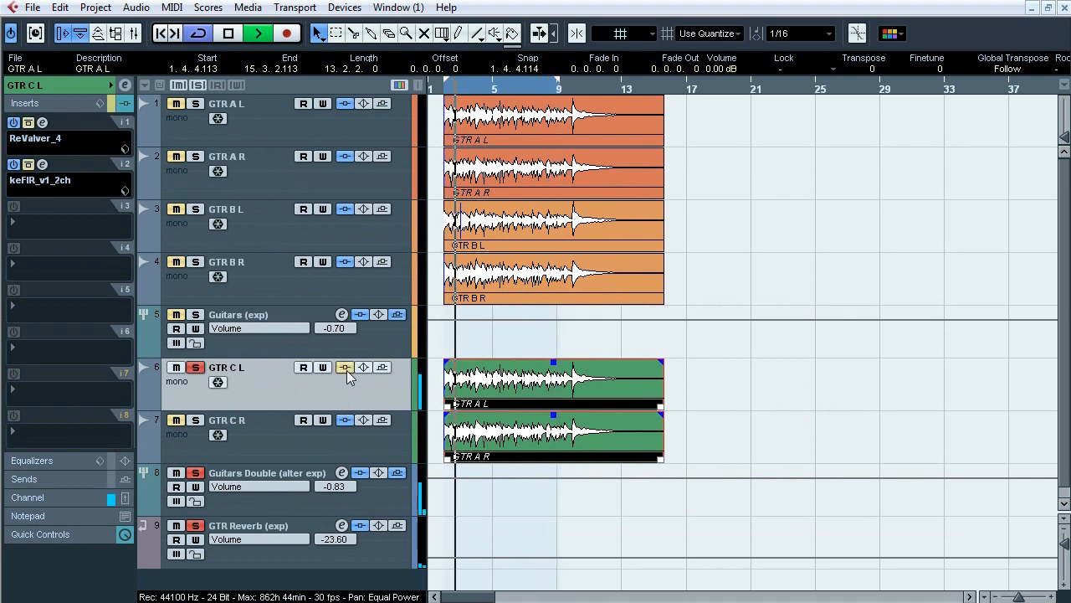
left_click(346, 370)
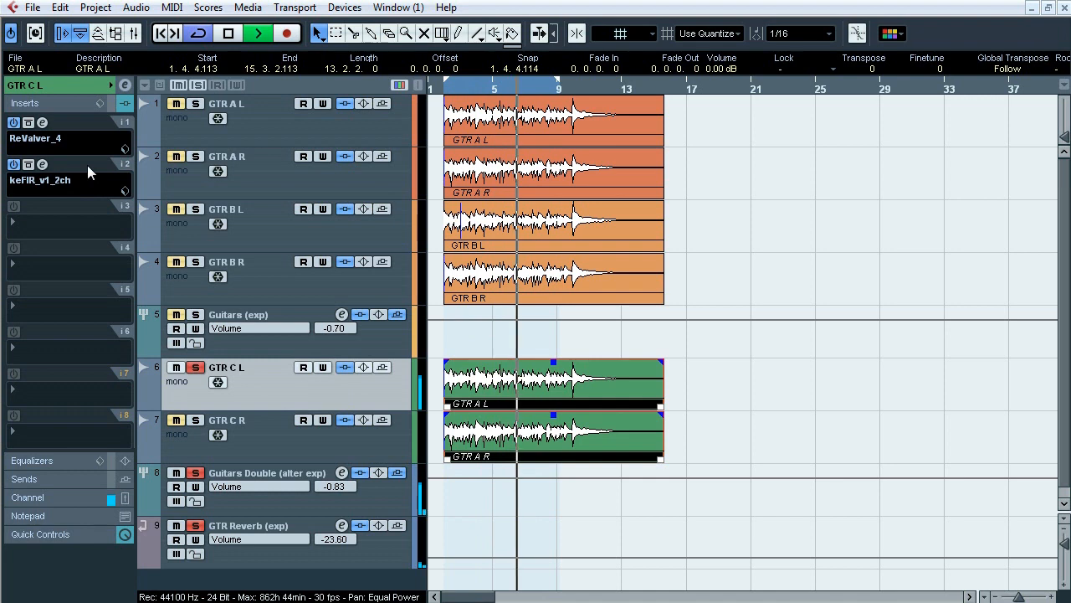
key("space")
left_click(193, 368)
Check the panning and levels of the selected GTR C L and GTR C R tracks in the mixer.
left_click(245, 458, "shift")
key("F3")
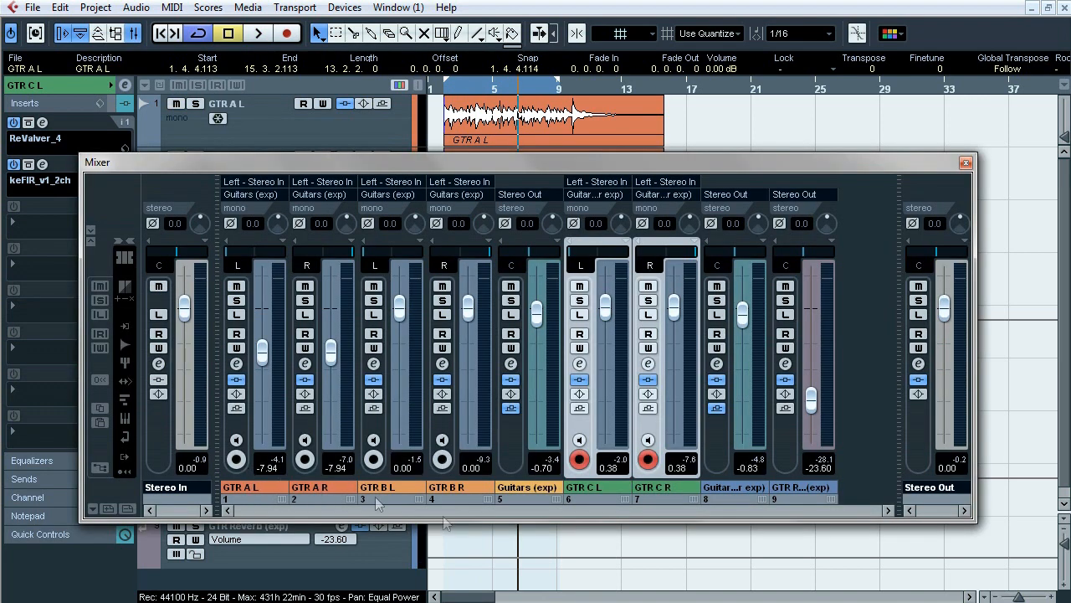
key("F3")
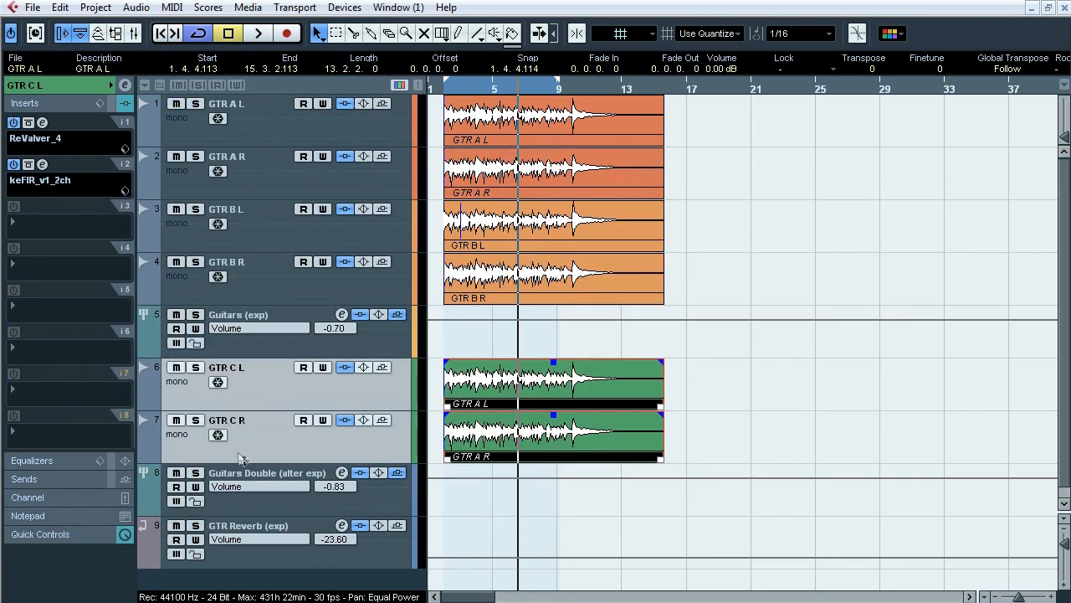
Examine the C4 Stereo and iZotope Ozone 5 Imager inserts on the Guitars Double (alter exp) group.
left_click(251, 478)
left_click(42, 122)
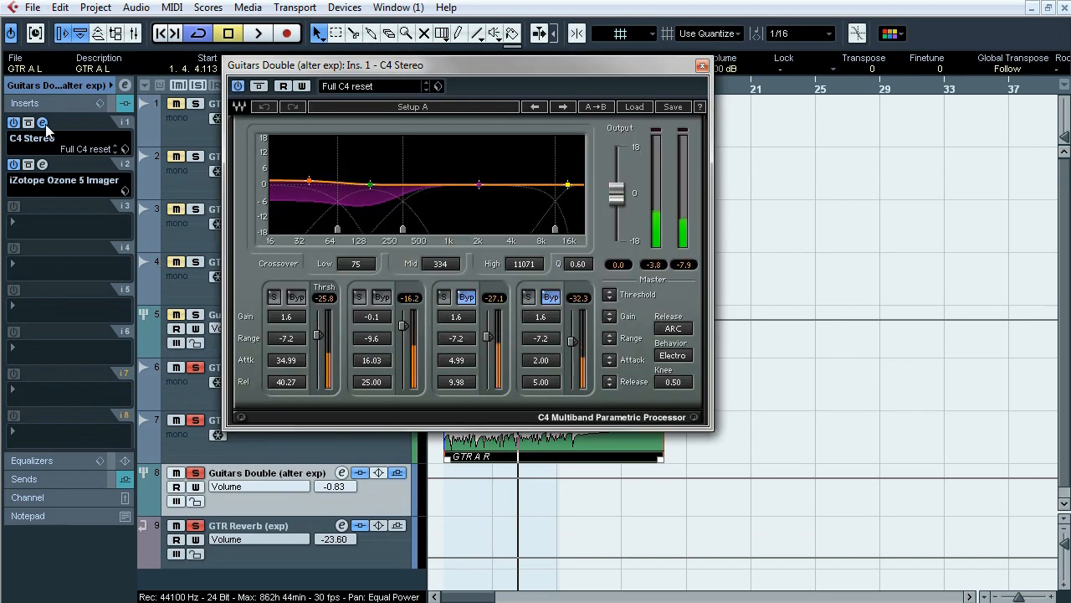
left_click(43, 123)
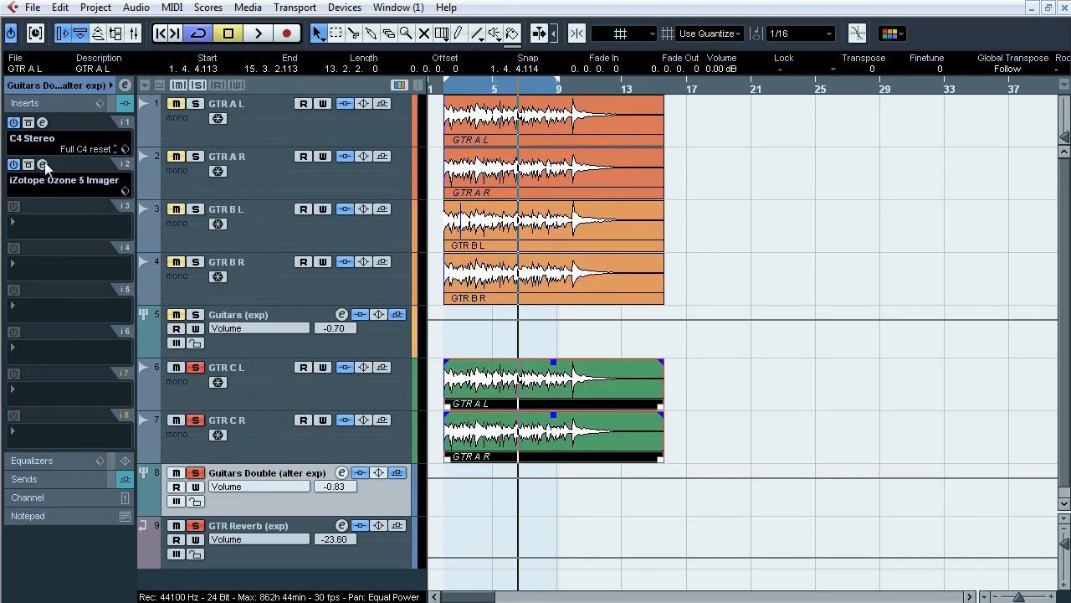
left_click(42, 164)
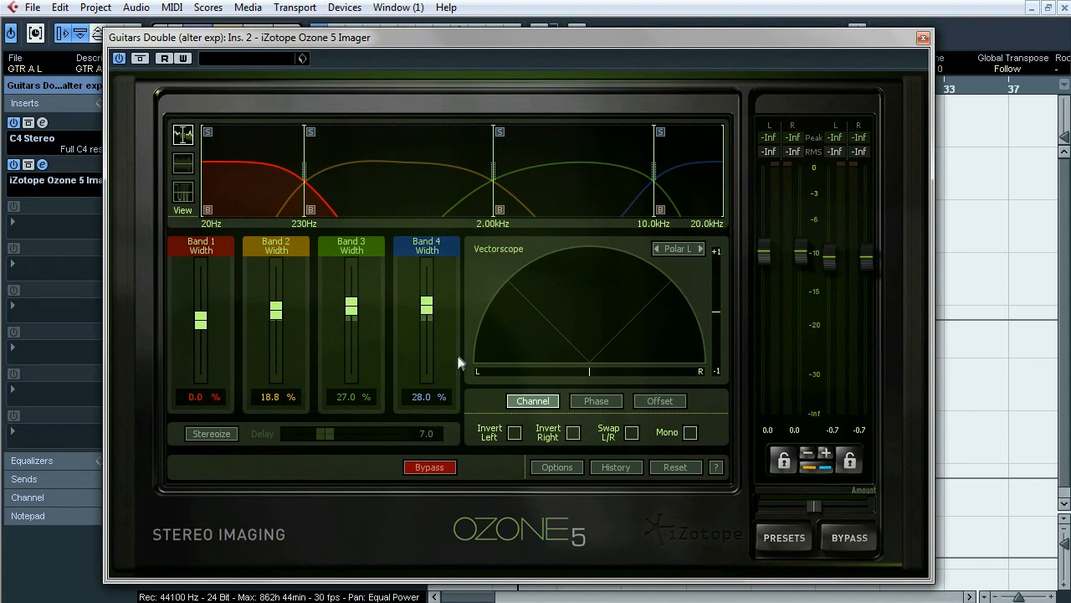
left_click(923, 38)
Compare the Guitars Double (alter exp) group with and without C4 Stereo during playback, and briefly solo the compressor's second band.
left_click(42, 122)
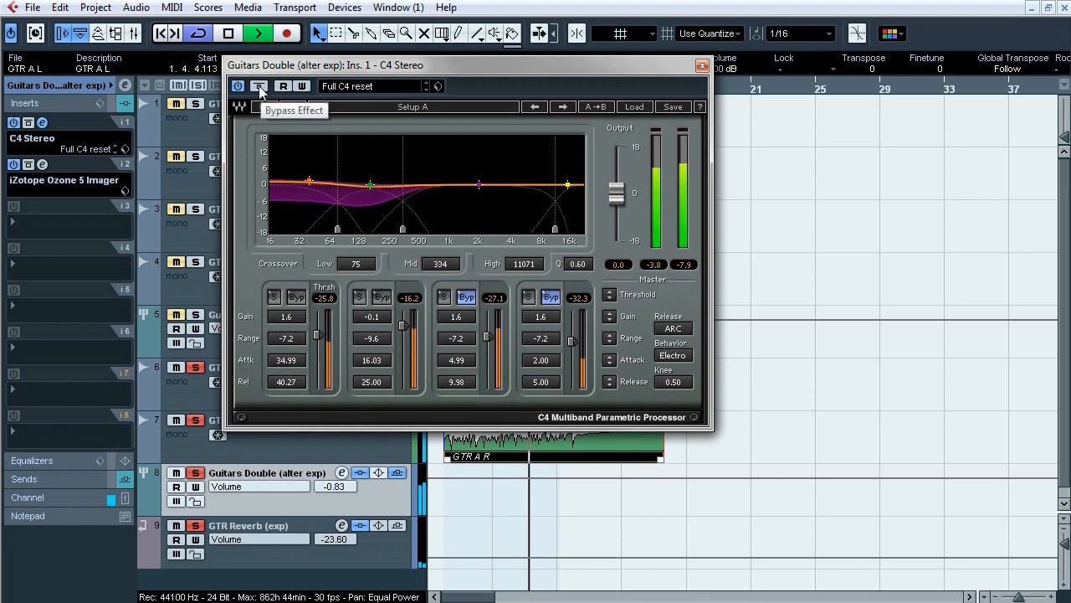
left_click(259, 87)
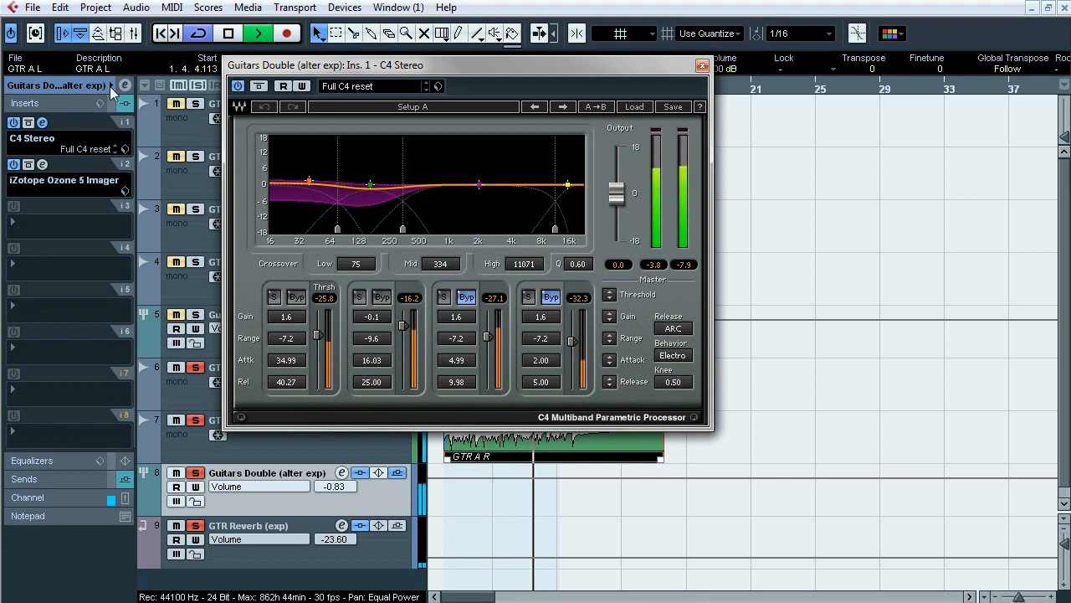
left_click(261, 87)
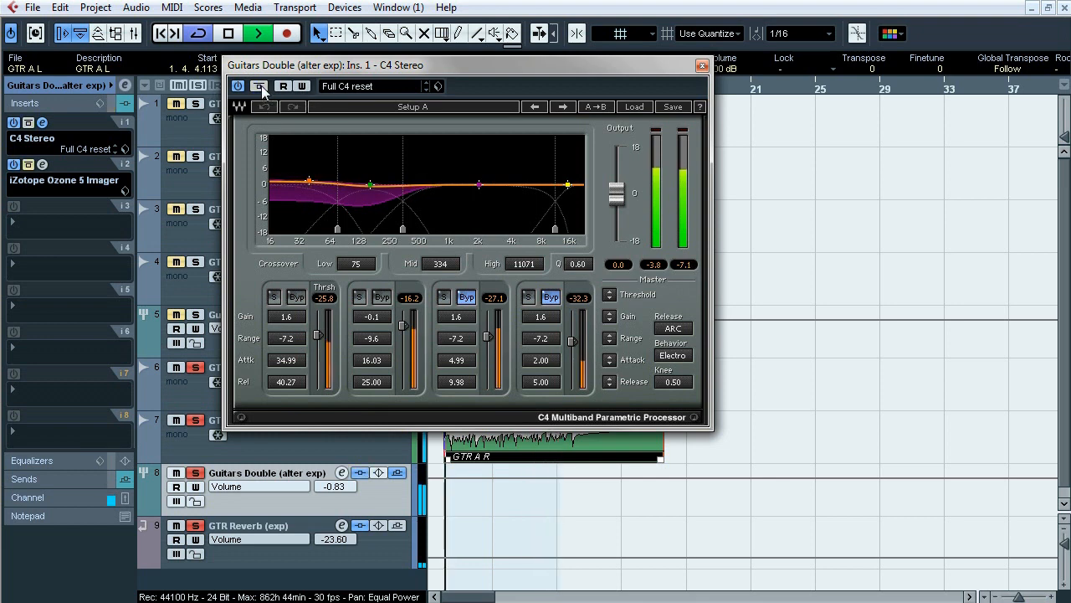
left_click(360, 298)
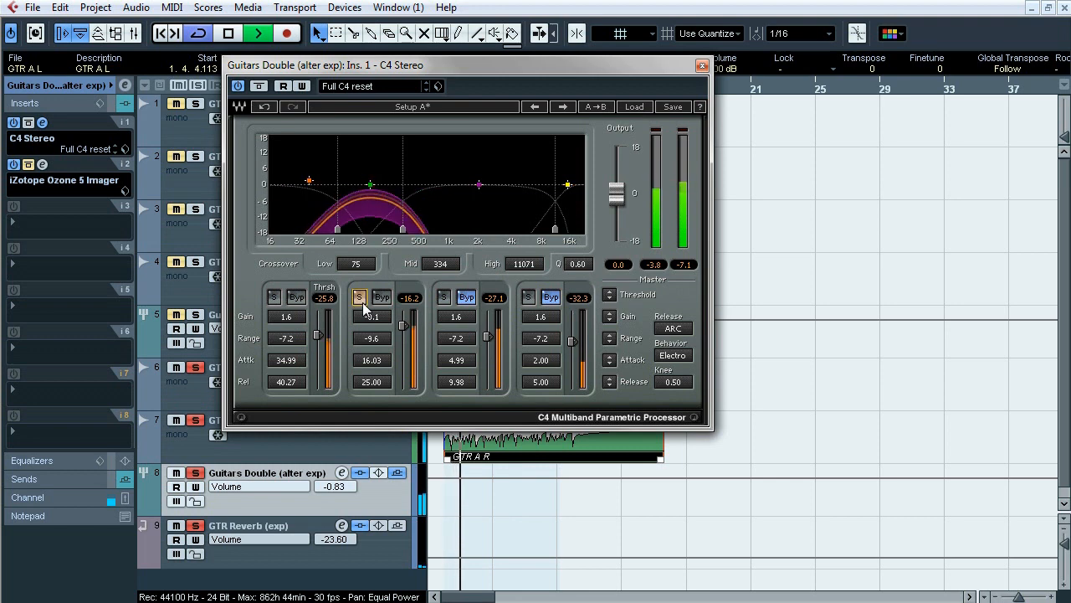
left_click(359, 299)
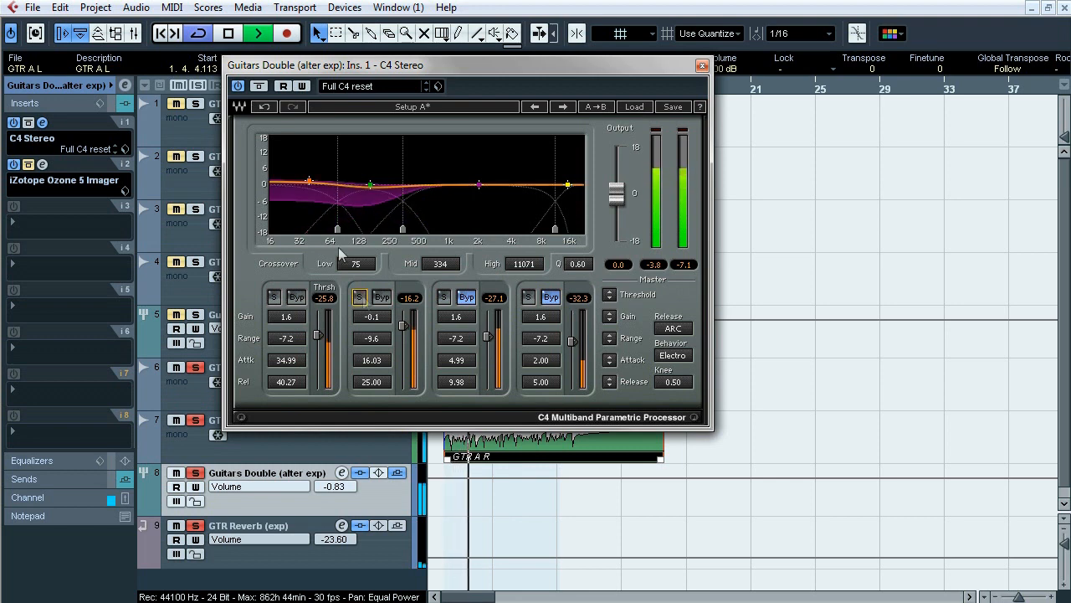
left_click(43, 123)
Toggle the iZotope Ozone 5 Imager bypass on Guitars Double (alter exp) during playback to compare the width, leave it active and stop playback.
left_click(41, 165)
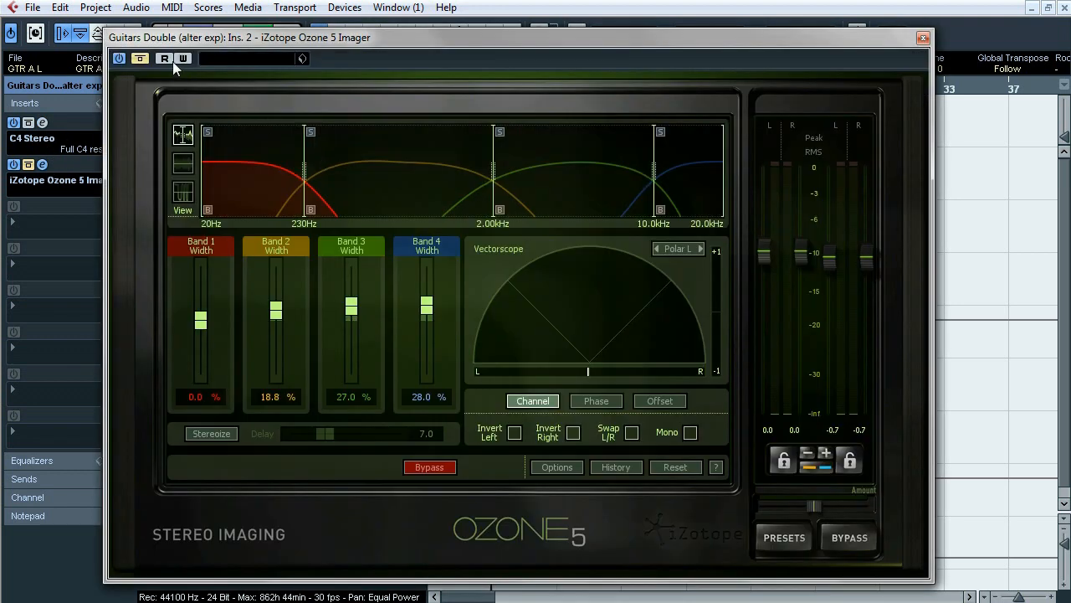
left_click(144, 57)
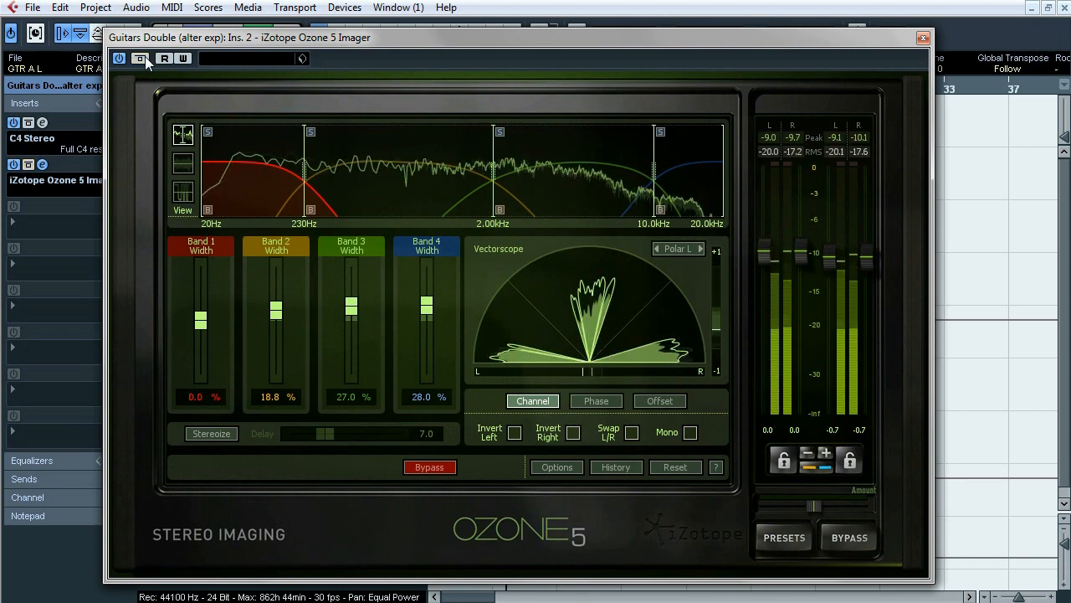
left_click(140, 58)
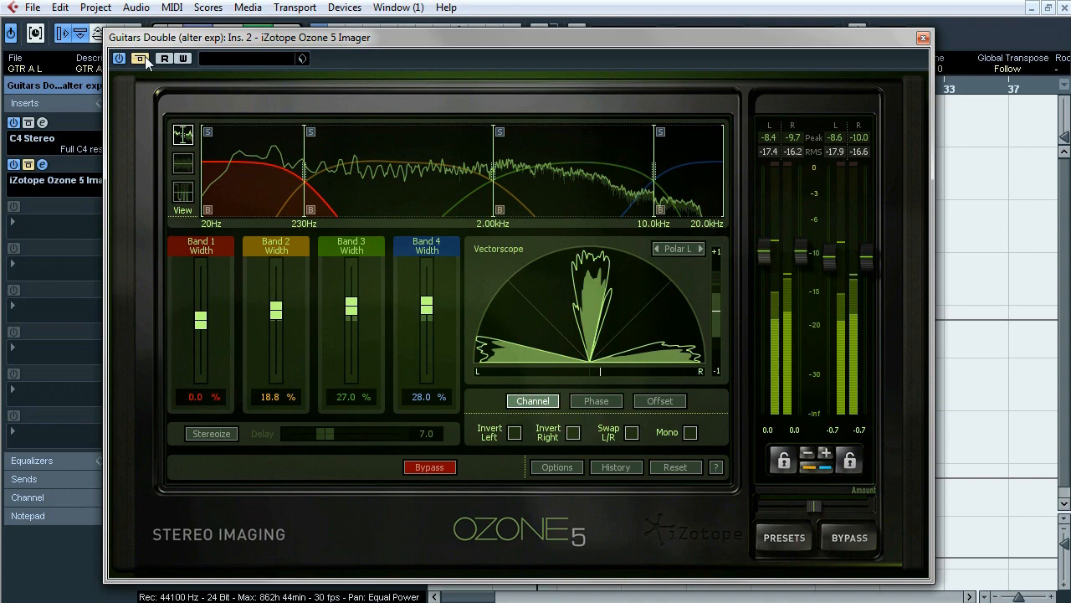
left_click(142, 57)
key("space")
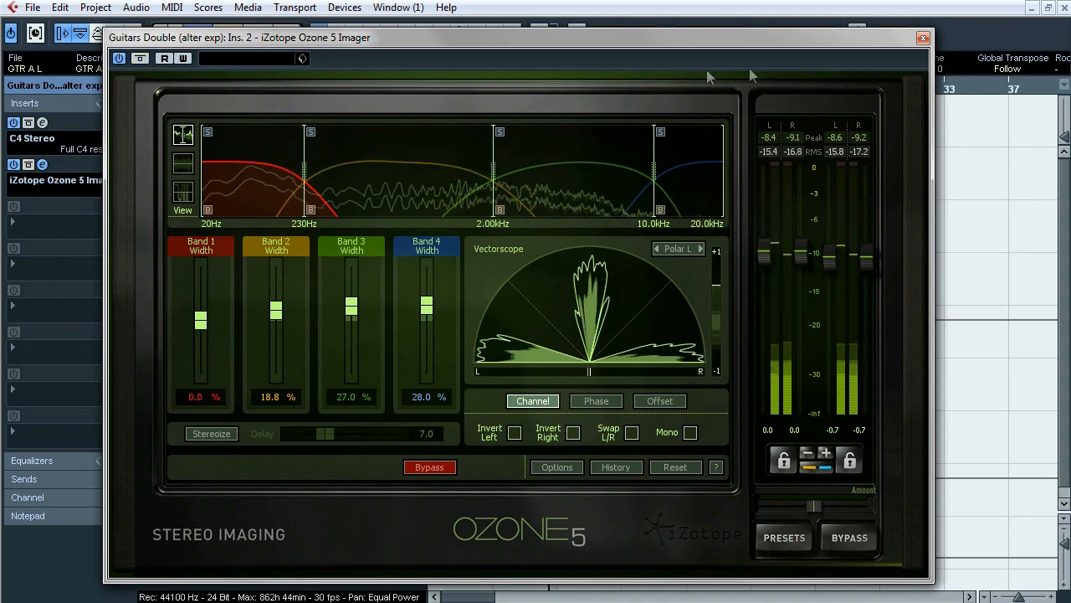
left_click(923, 37)
Check the Guitars Double (alter exp) send to GTR Reverb (exp) and turn off the group's solo.
left_click(52, 481)
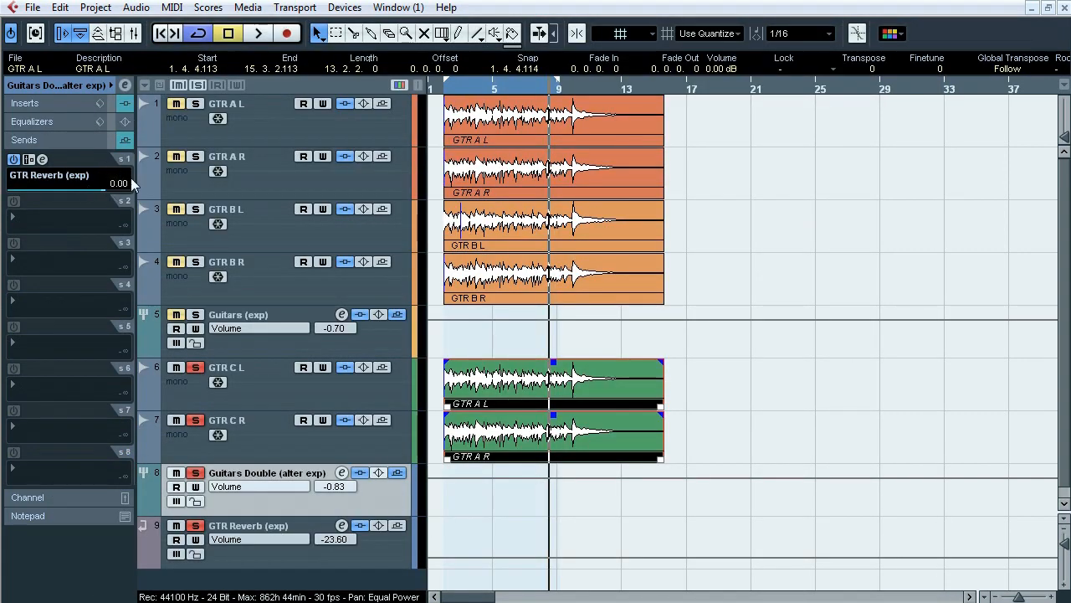
left_click(197, 473)
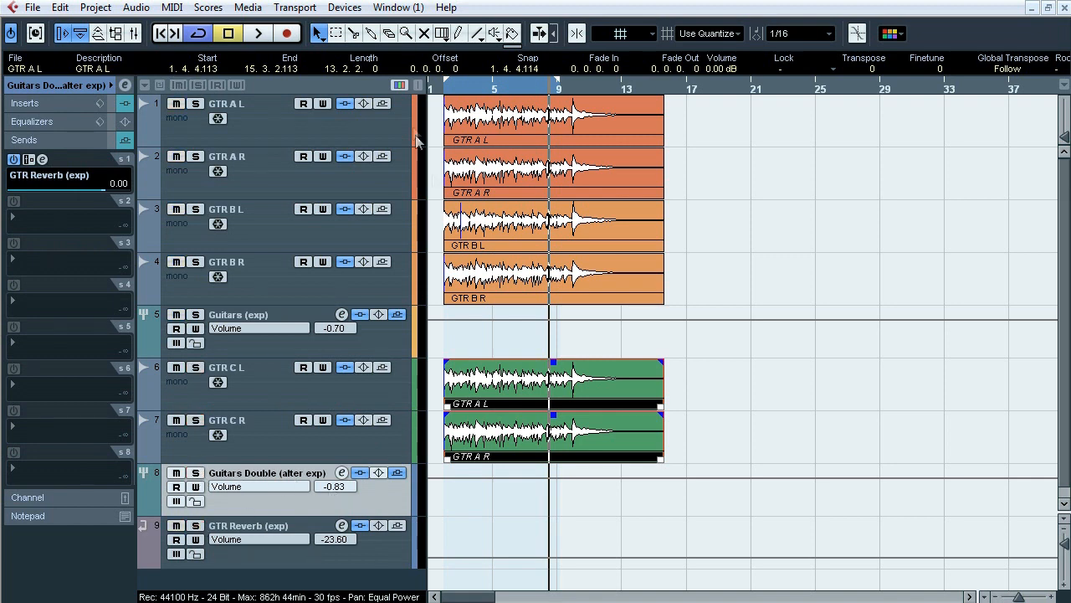
Turn on Snap, extend the end of the loop range to bar 17 and select the GTR A L track.
left_click(577, 39)
left_click_drag(559, 79, 691, 93)
left_click(259, 128)
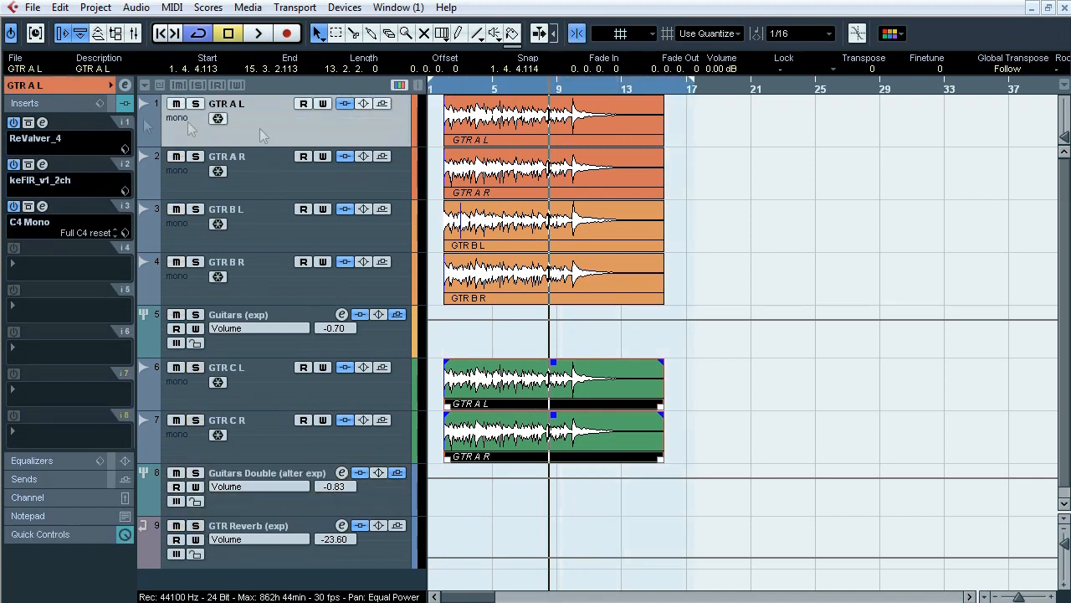
Check the impulse loaded in the keFIR_v1_2ch insert on GTR A L and close its editor.
left_click(42, 165)
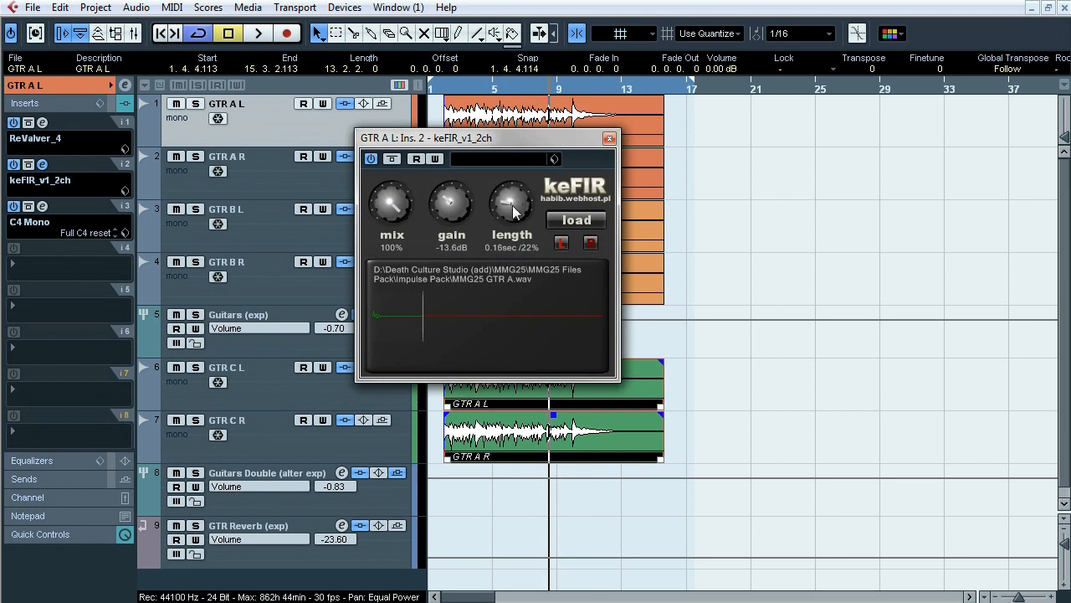
scroll(512, 205, "up", 1)
left_click(609, 139)
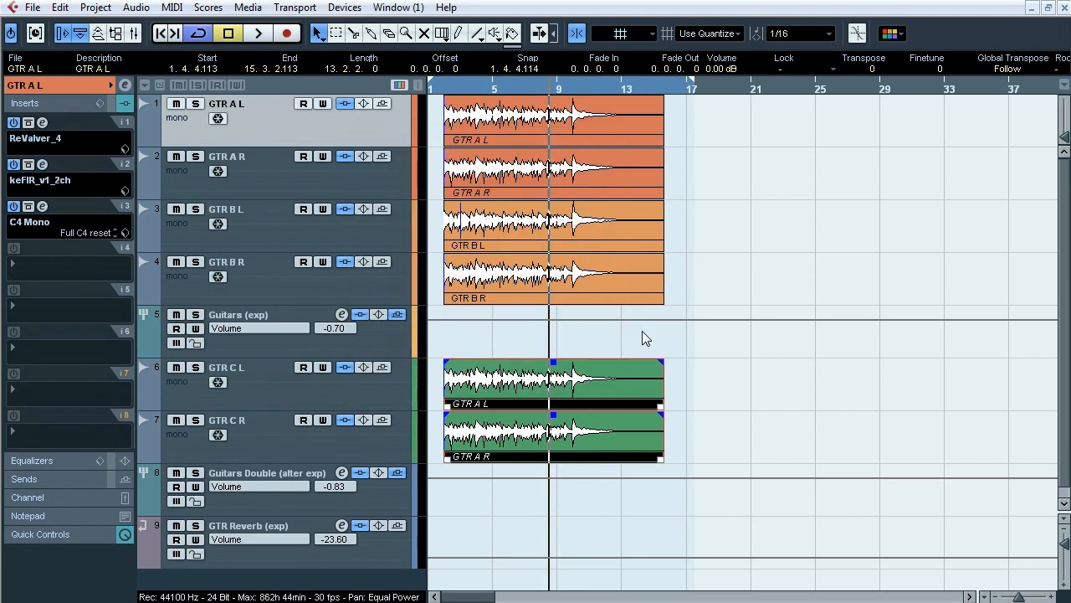
Mute the clips on GTR C L and GTR C R with the Mute tool, and mute the doubled guitar tracks.
right_click(752, 389)
left_click(752, 385)
left_click_drag(753, 386, 624, 436)
right_click(744, 407)
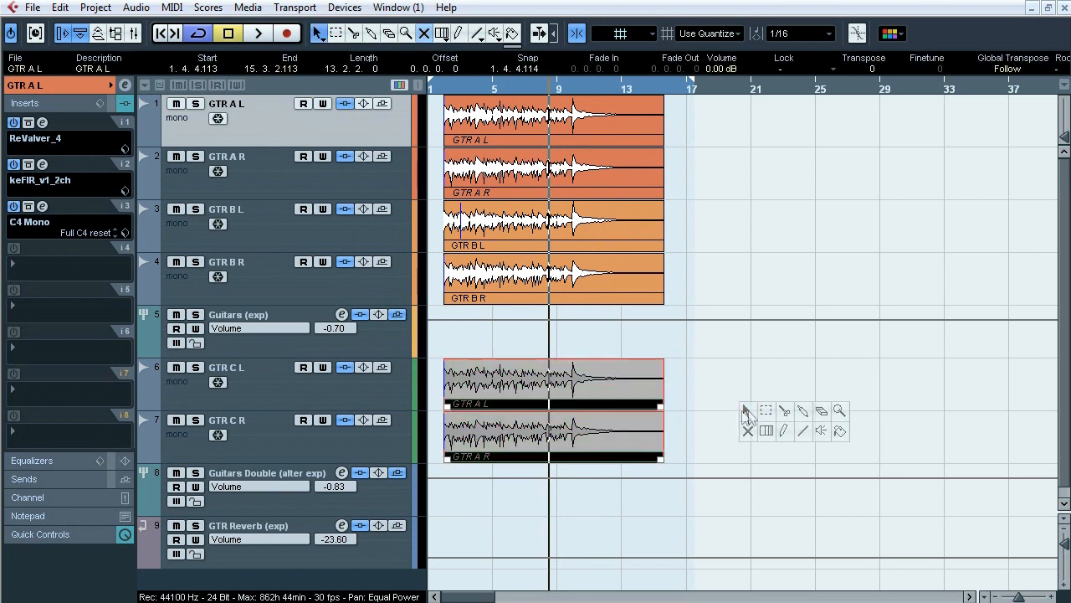
left_click(747, 411)
left_click(176, 367)
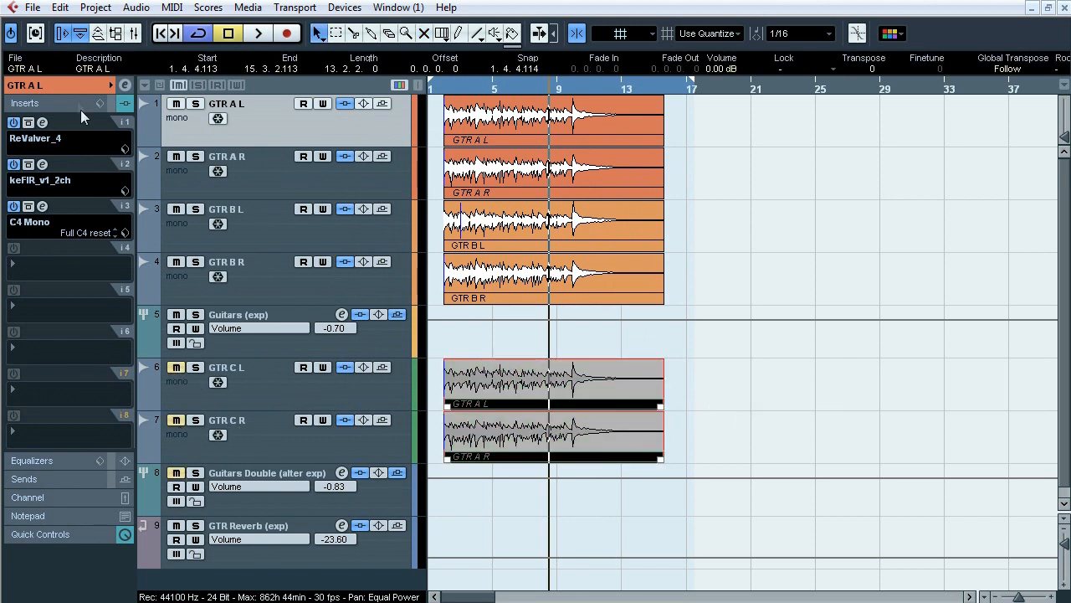
Open the Audio Mixdown export.
left_click(33, 8)
mouse_move(108, 306)
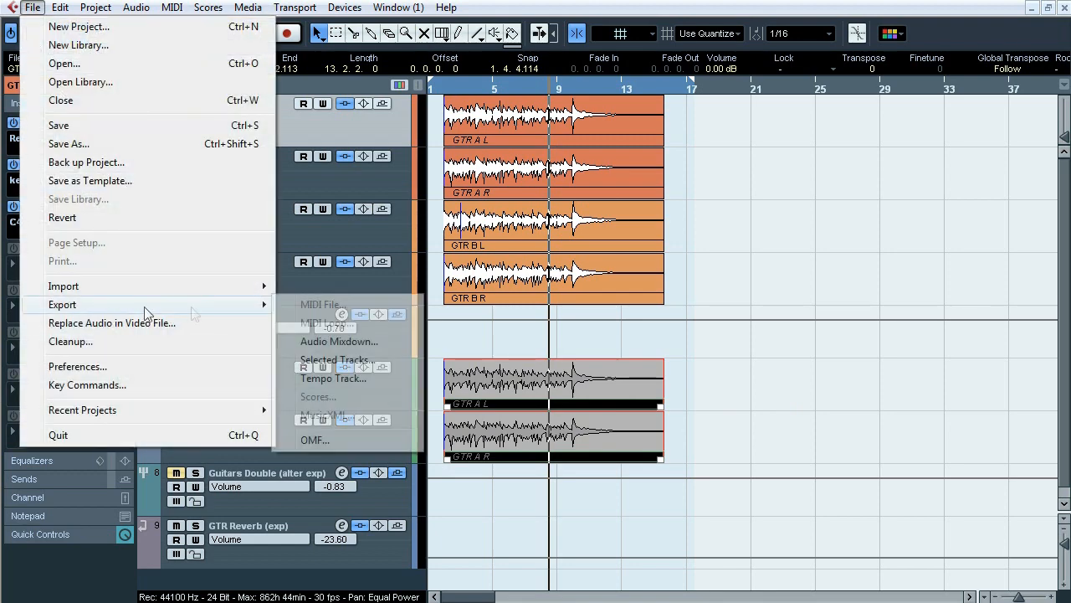
left_click(335, 343)
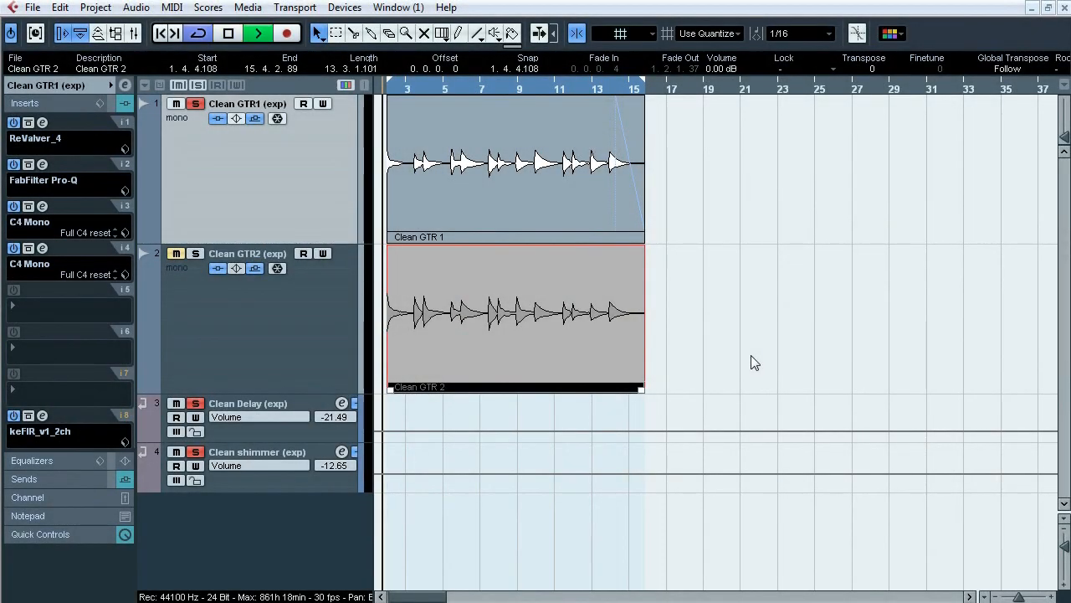
Listen to the soloed Clean GTR1 (exp) with its delay and shimmer effects, and stop playback.
key("space")
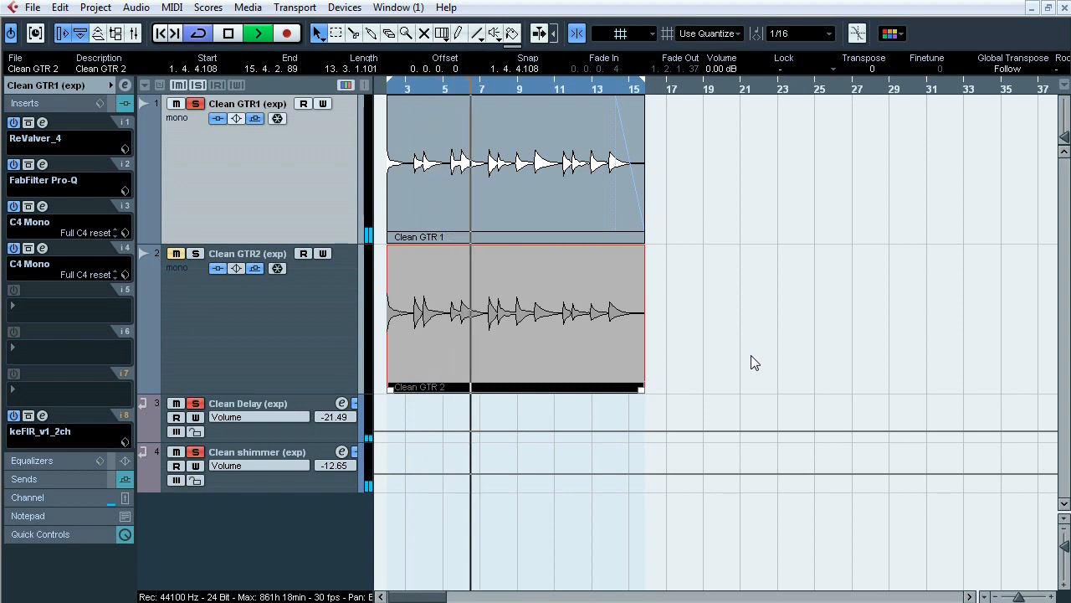
key("space")
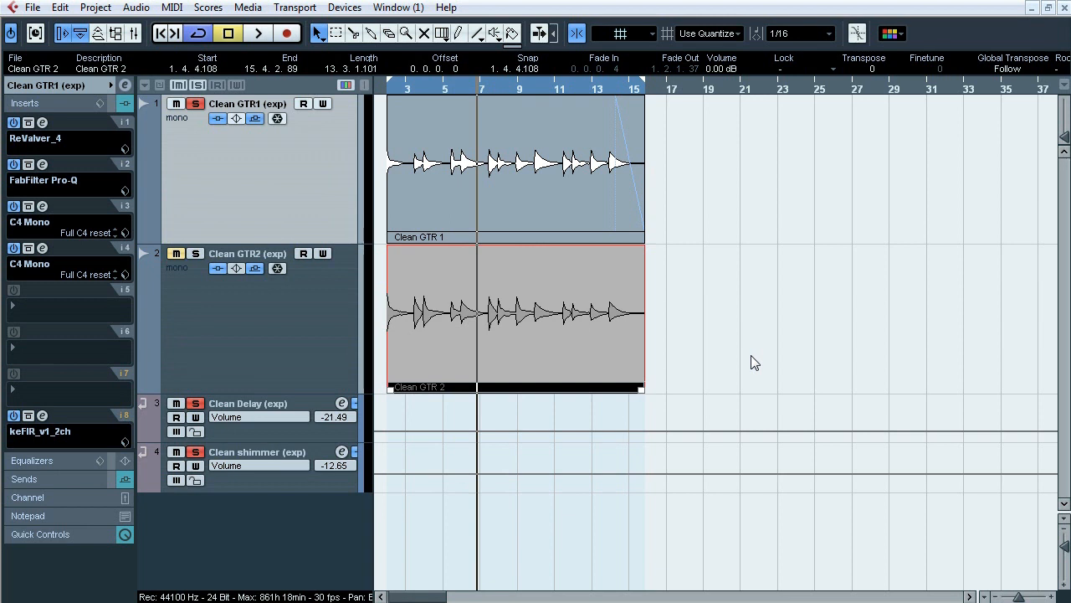
Unmute the Clean GTR 2 clip with the Mute tool, mute it again and return to the selection tool.
right_click(751, 355)
left_click(753, 347)
left_click(626, 332)
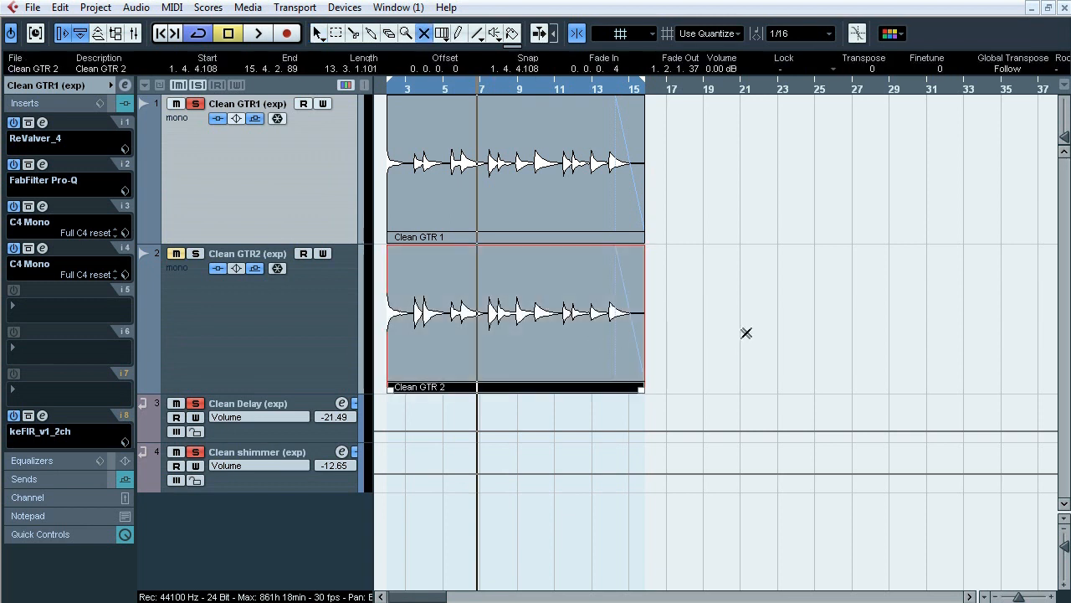
left_click(582, 328)
right_click(763, 329)
left_click(764, 336)
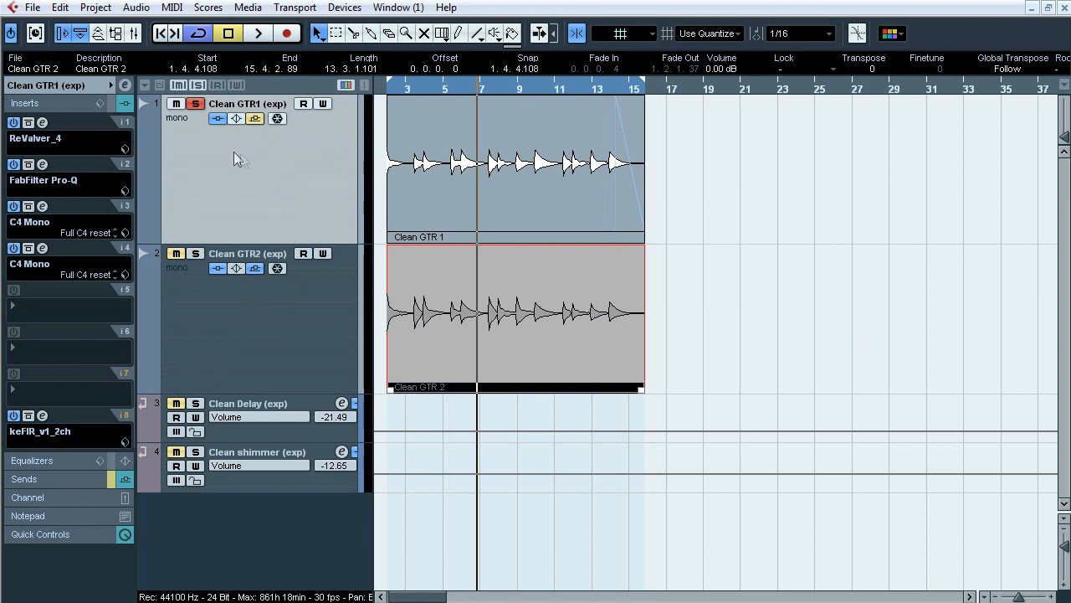
Play Clean GTR1 (exp) and compare it with all inserts bypassed and active, and stop playback.
key("space")
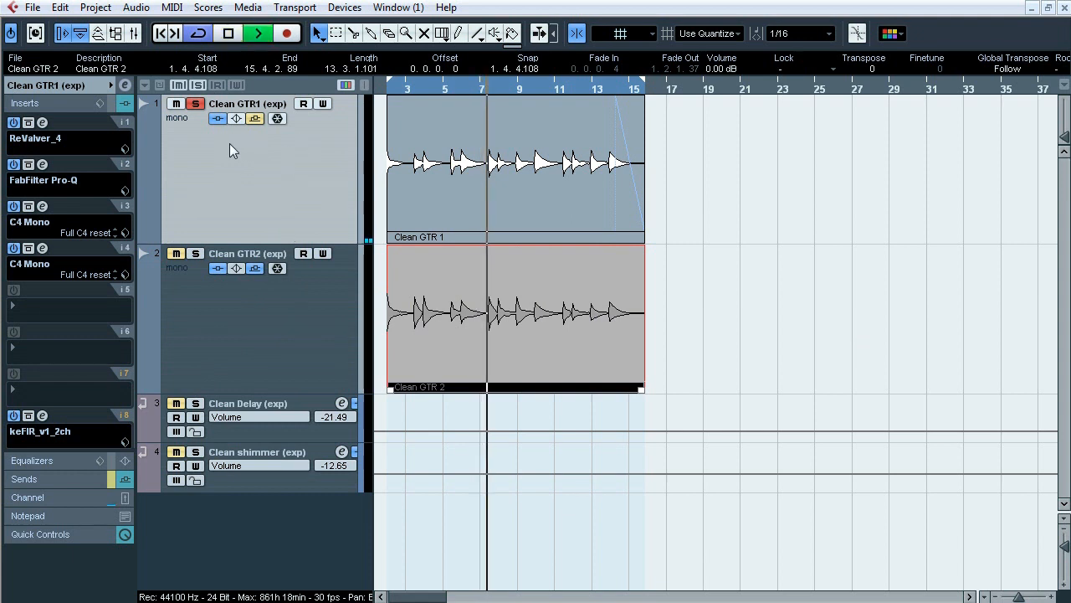
left_click(218, 121)
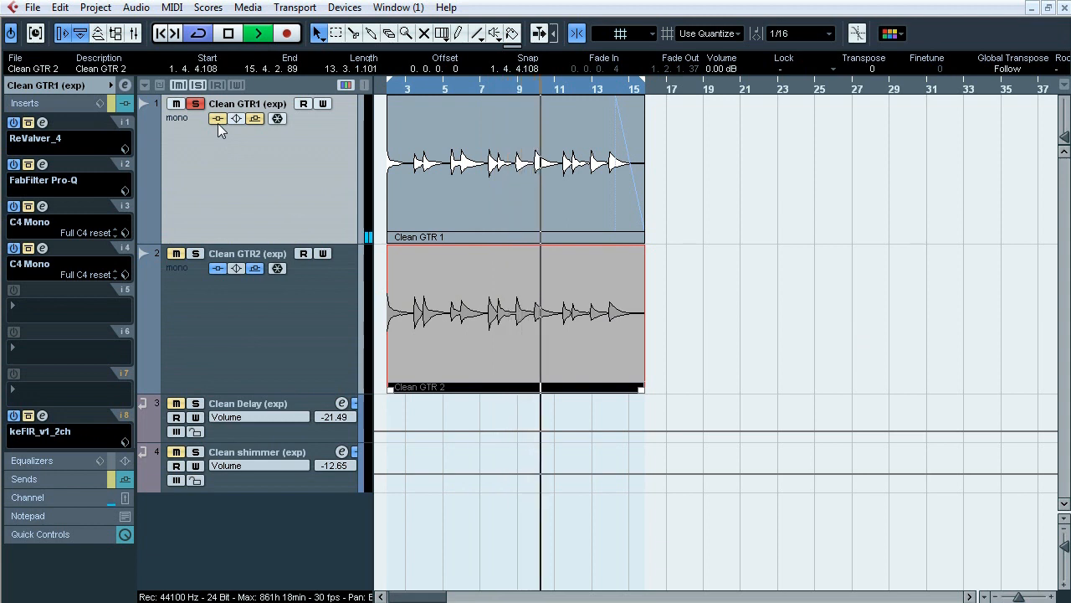
left_click(218, 120)
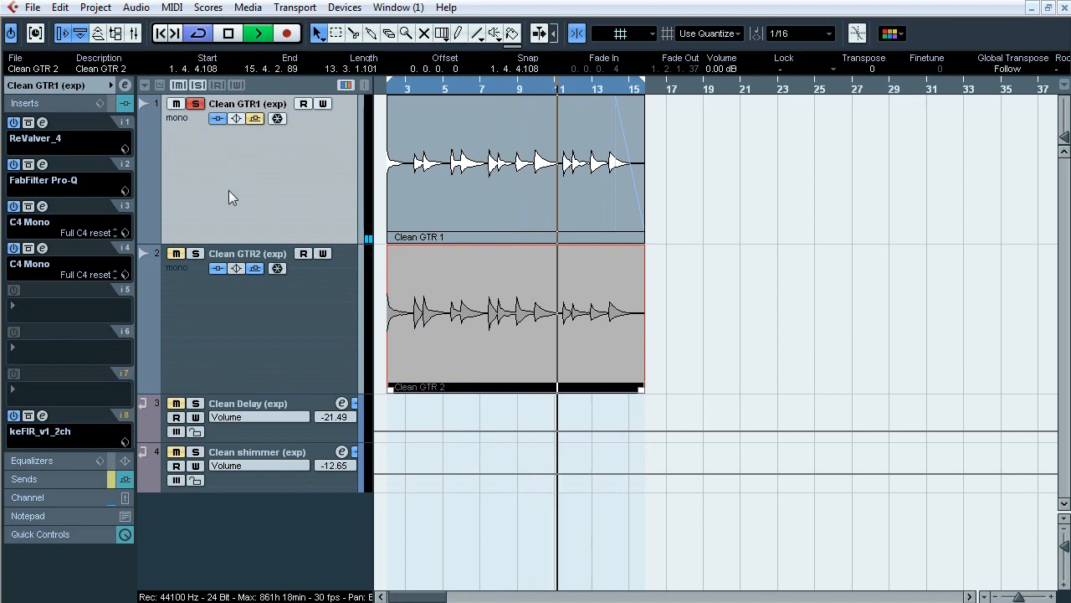
key("space")
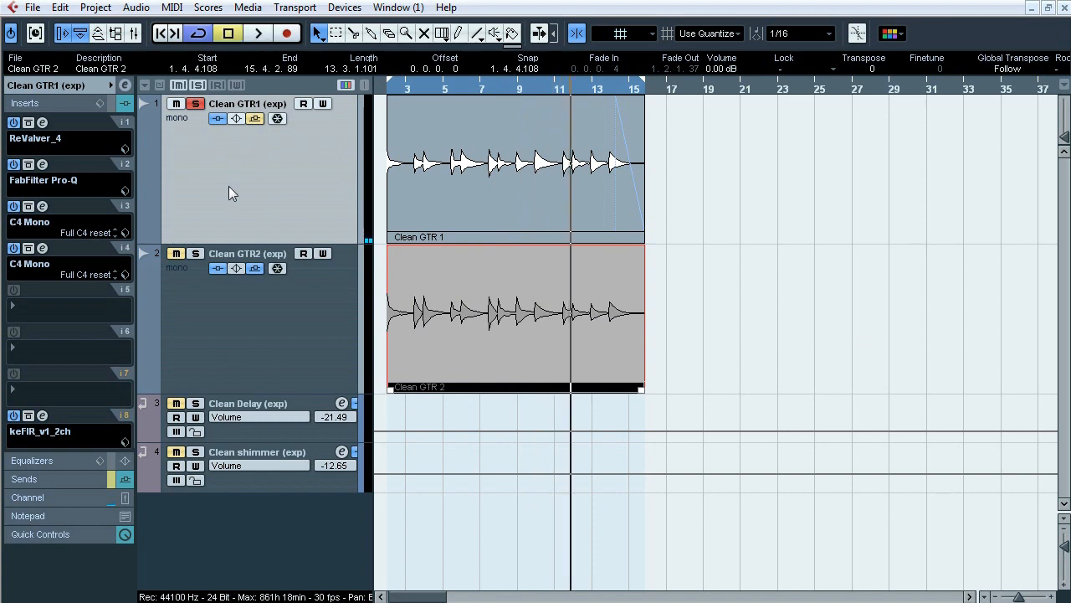
Open the ReValver_4 insert on Clean GTR1 (exp) and check its Input Mixer.
left_click(66, 138)
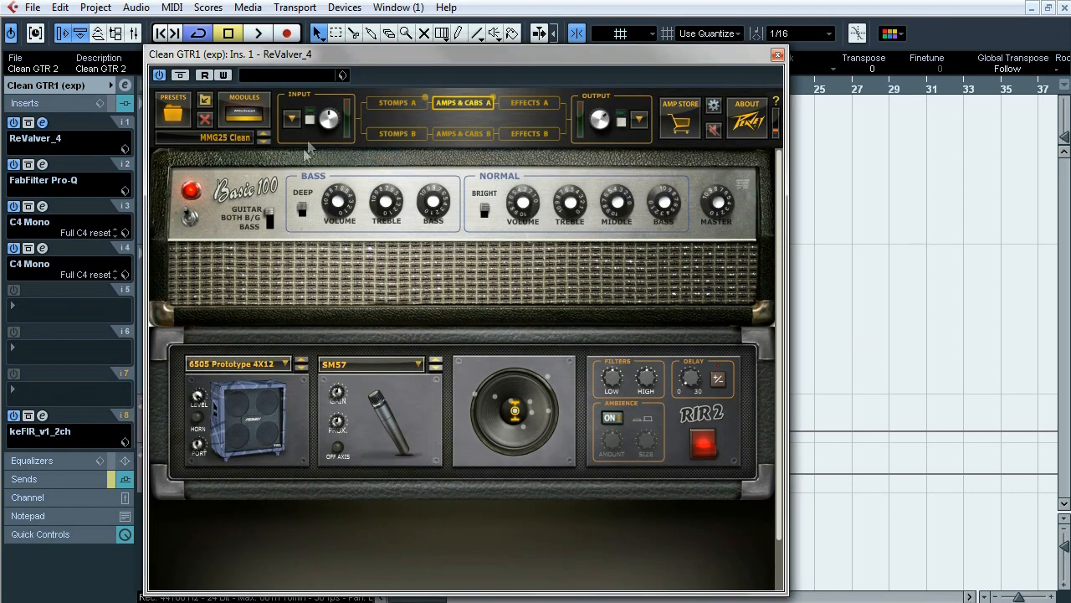
left_click(294, 119)
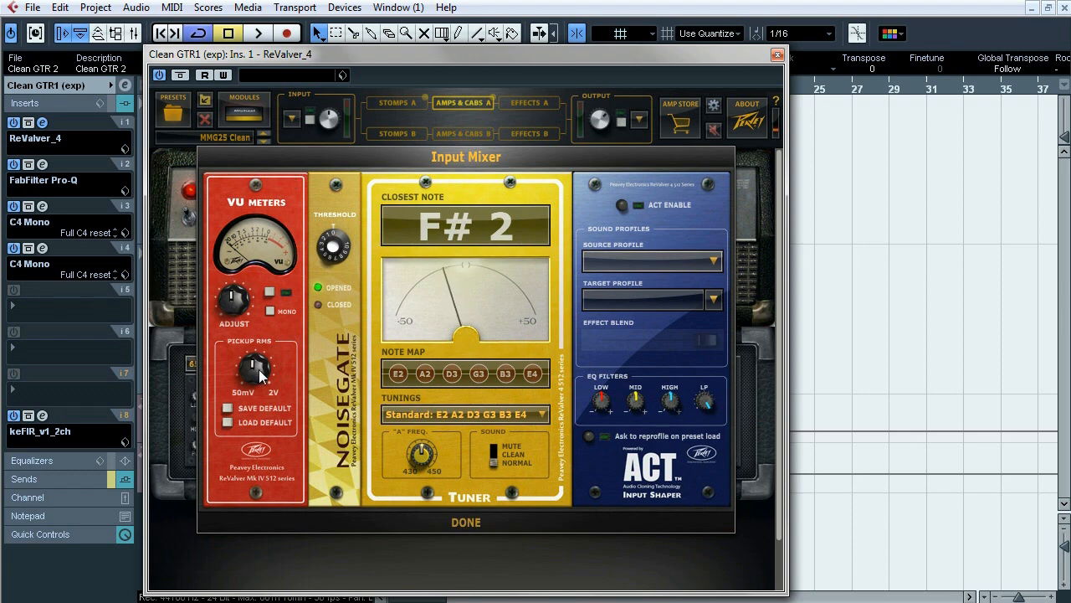
left_click(469, 522)
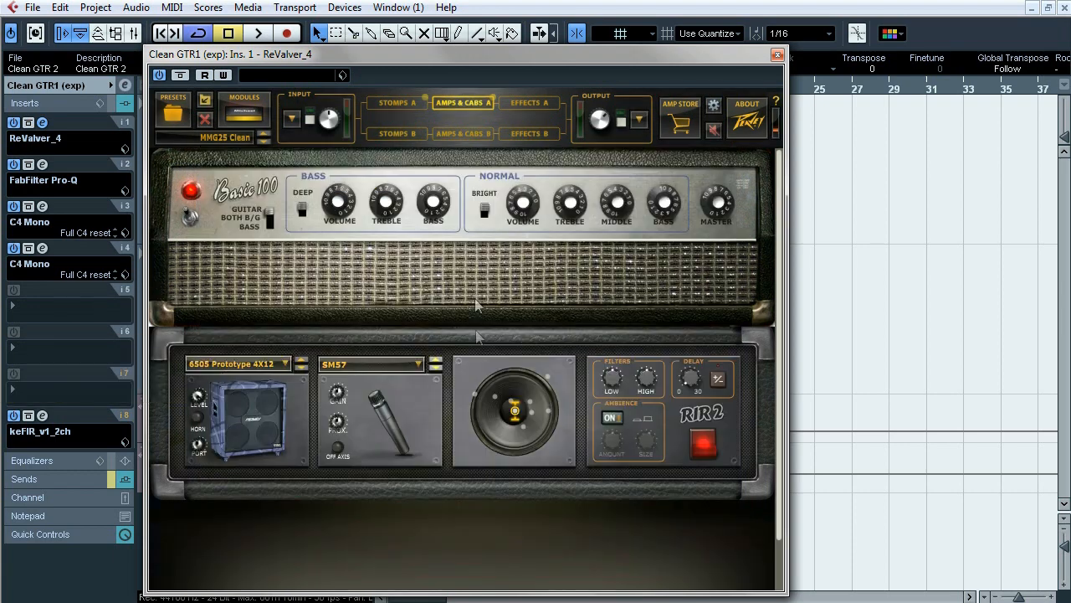
Look through ReValver_4's Stomps A, Amps & Cabs A and Effects A sections and its Output Mixer, and close the plug-in.
left_click(407, 105)
left_click(469, 102)
left_click(517, 106)
left_click(632, 124)
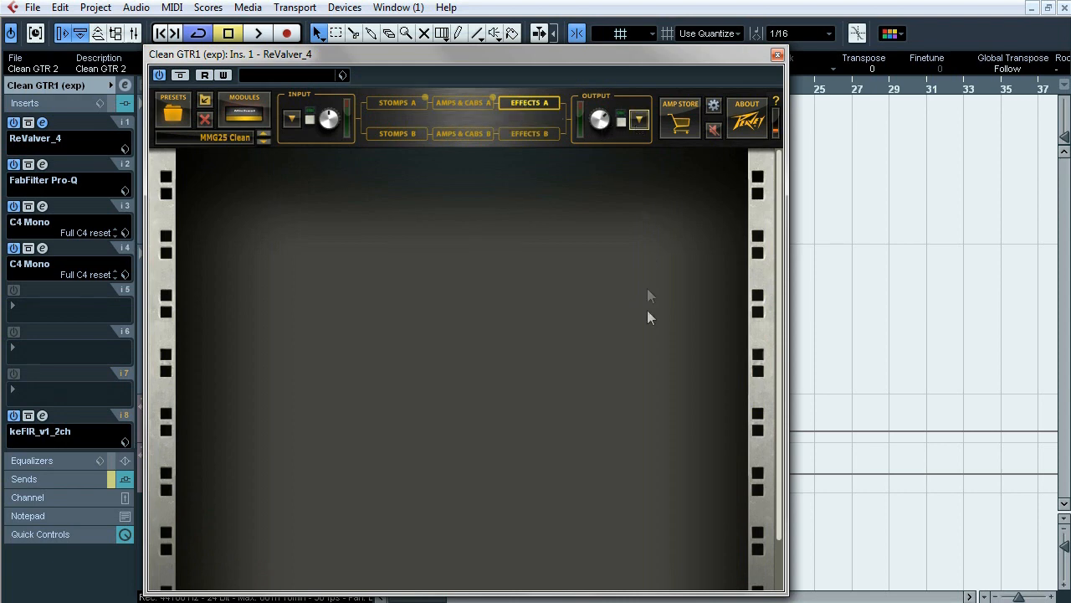
mouse_move(676, 327)
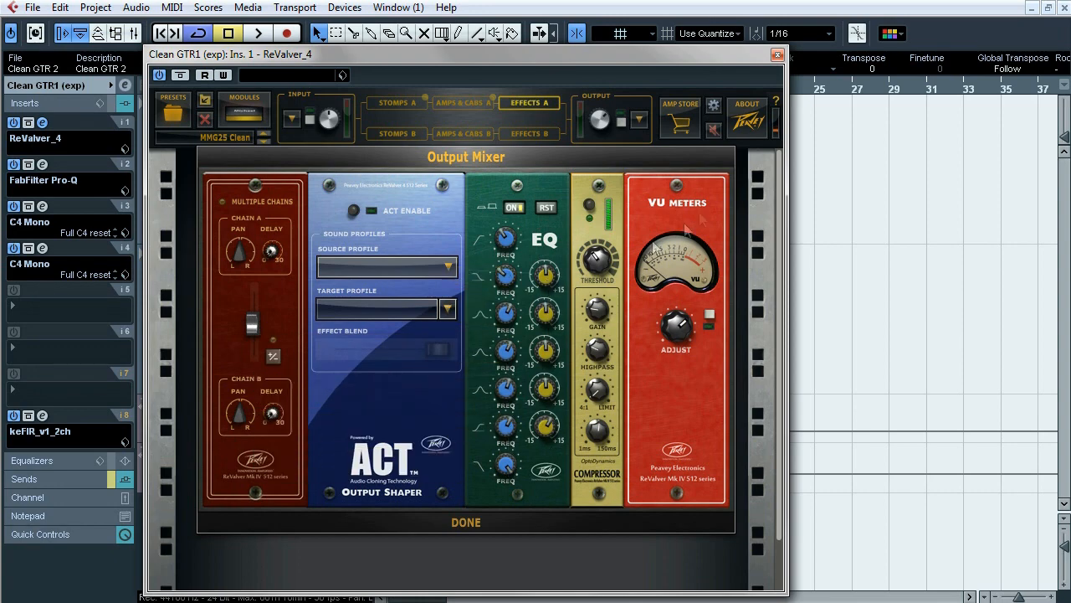
left_click(496, 525)
left_click(778, 54)
Review the settings of the FabFilter Pro-Q, both C4 Mono and keFIR_v1_2ch inserts on Clean GTR1 (exp).
left_click(42, 164)
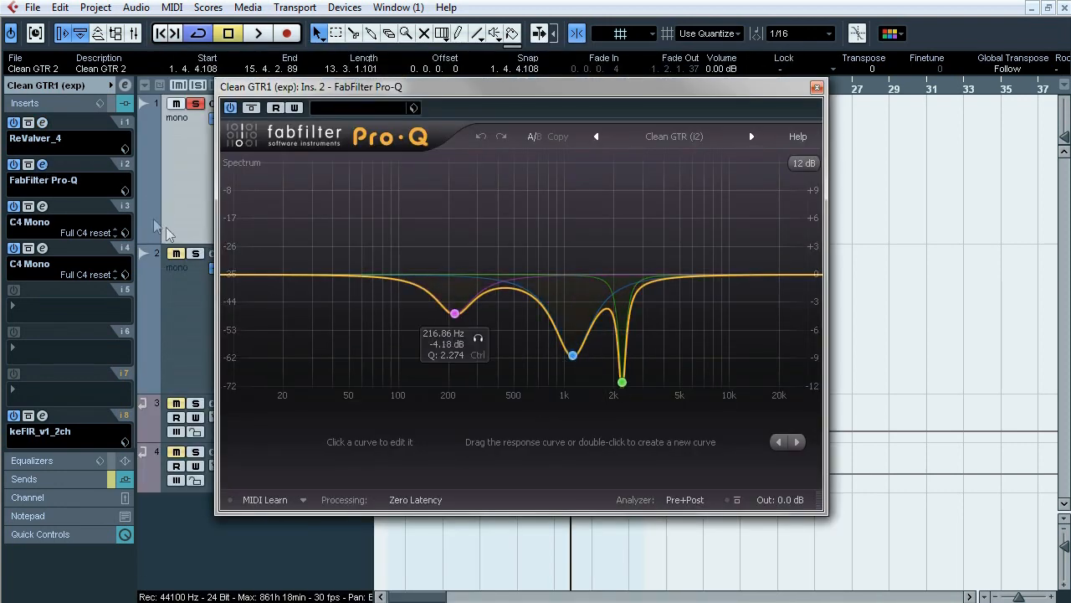
left_click(42, 164)
left_click(42, 206)
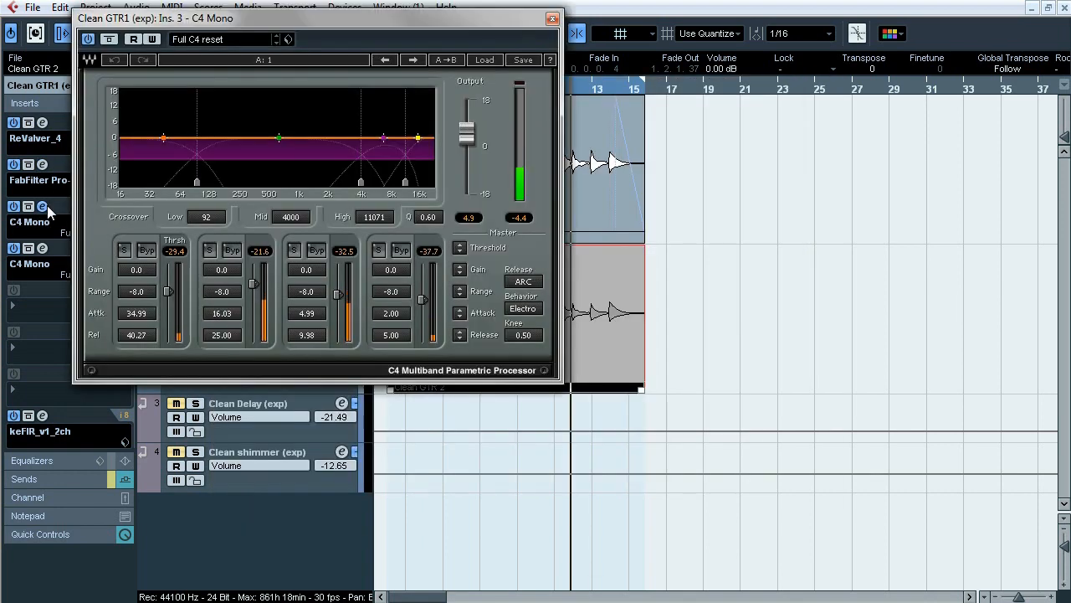
left_click(43, 249)
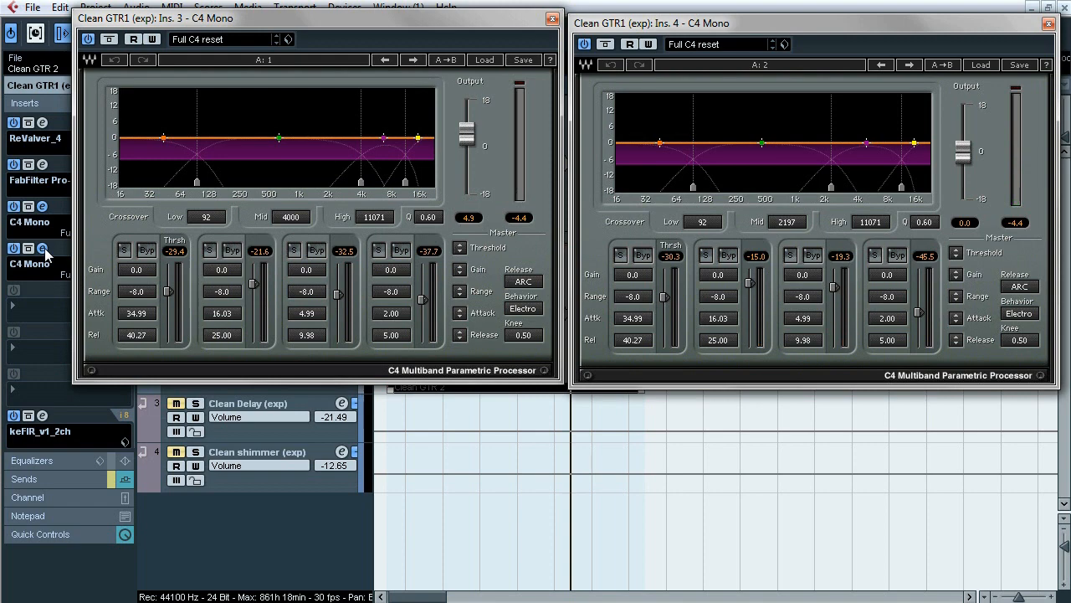
left_click(43, 249)
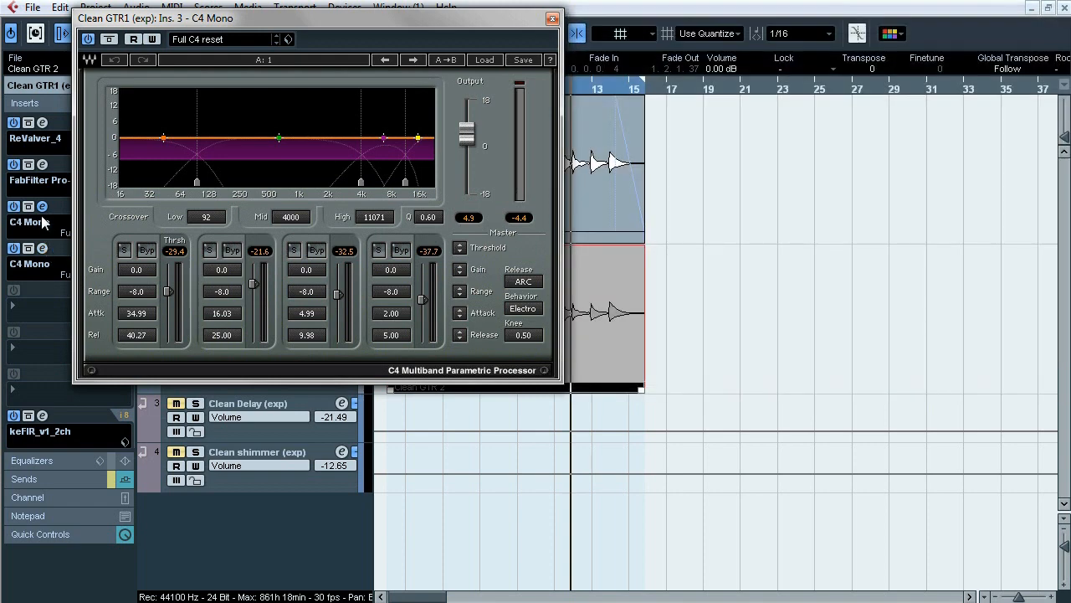
left_click(42, 207)
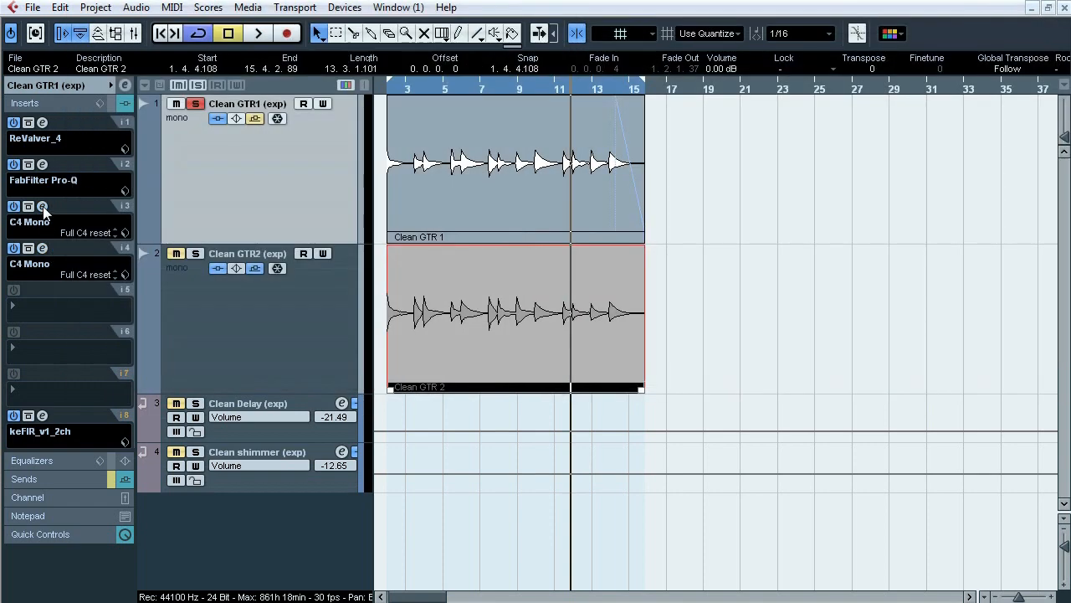
left_click(43, 416)
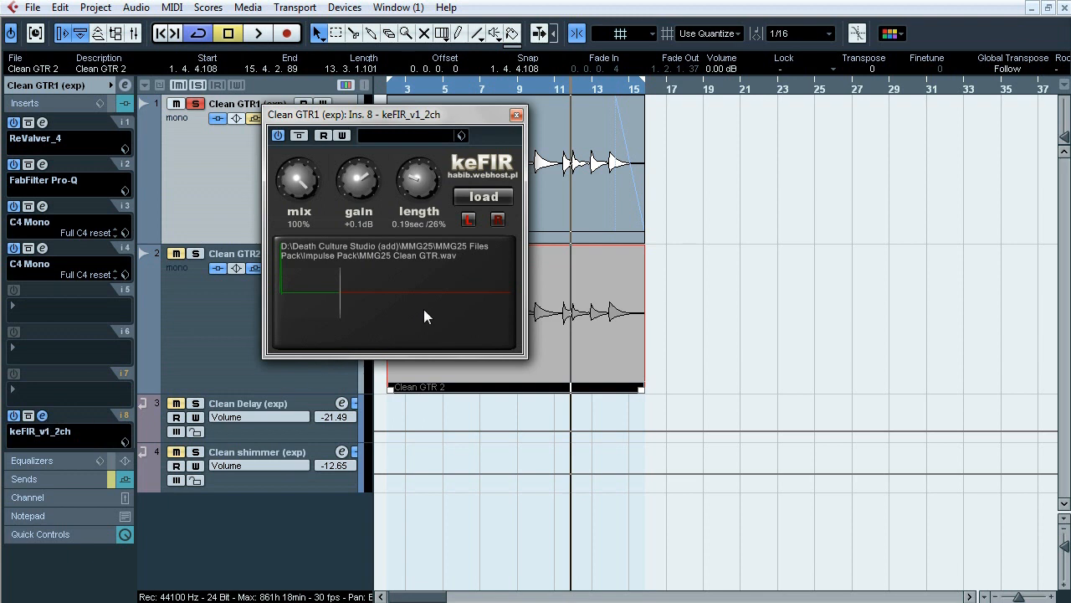
left_click(43, 416)
Play Clean GTR1 (exp) from the loop start, examine both C4 Mono compressors while comparing the inserts, and stop playback.
key("space")
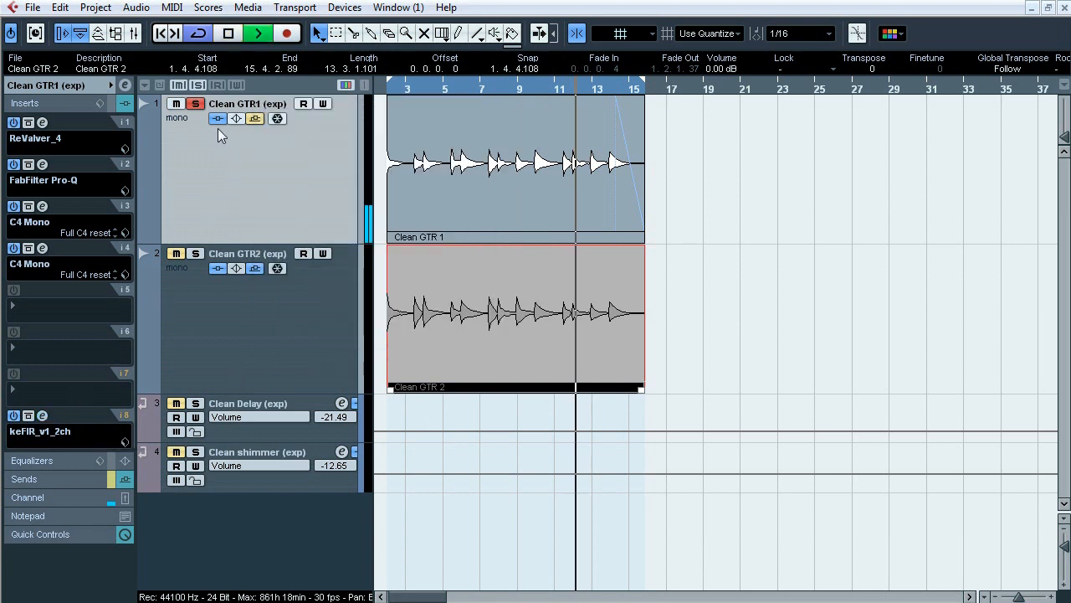
left_click(395, 89)
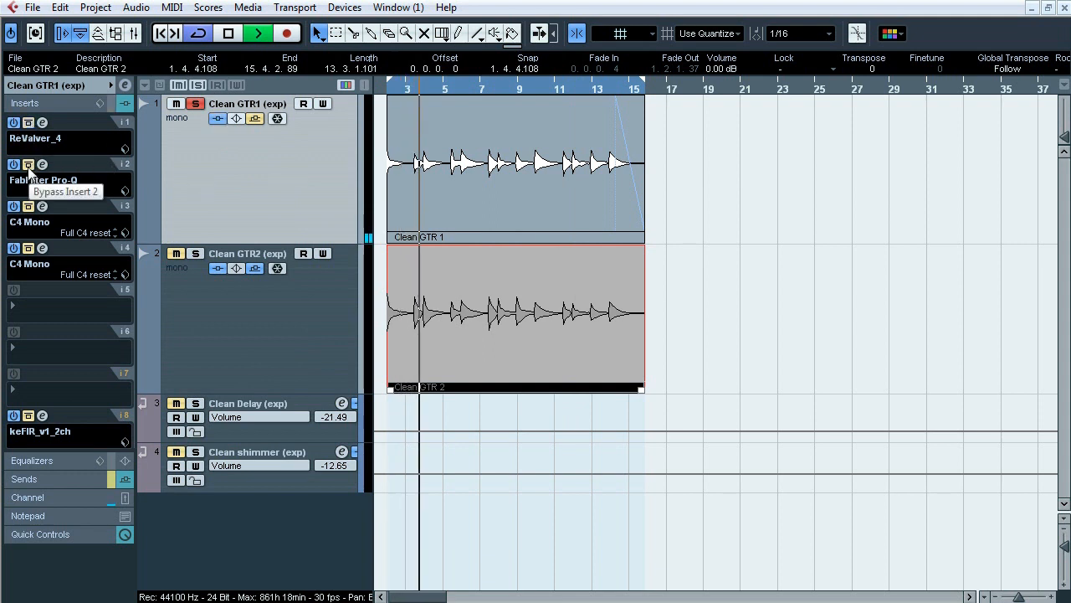
left_click(42, 207)
left_click(42, 249)
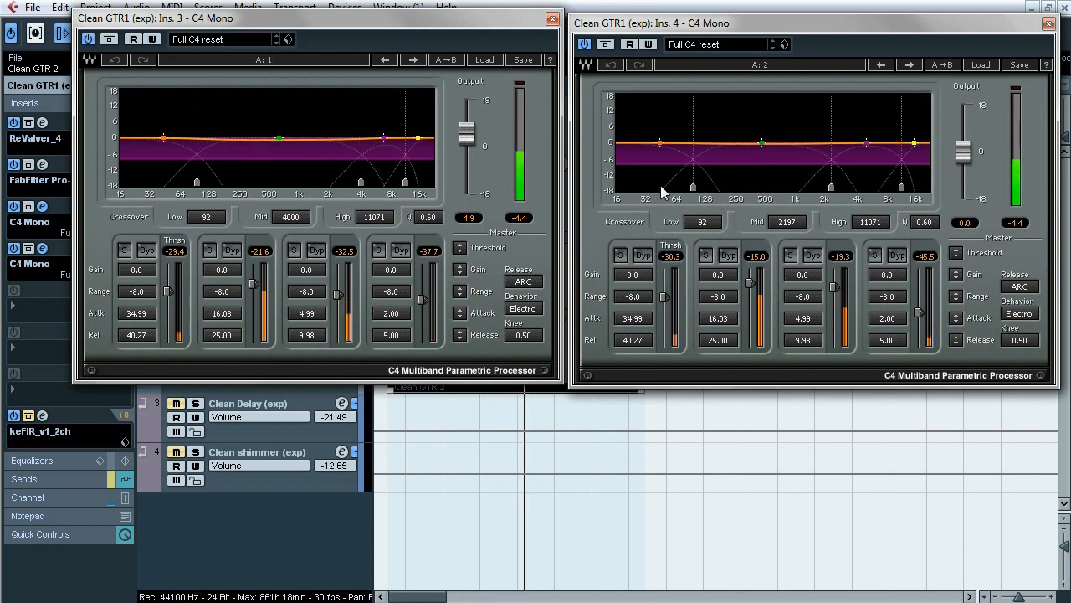
left_click(551, 18)
left_click(1048, 24)
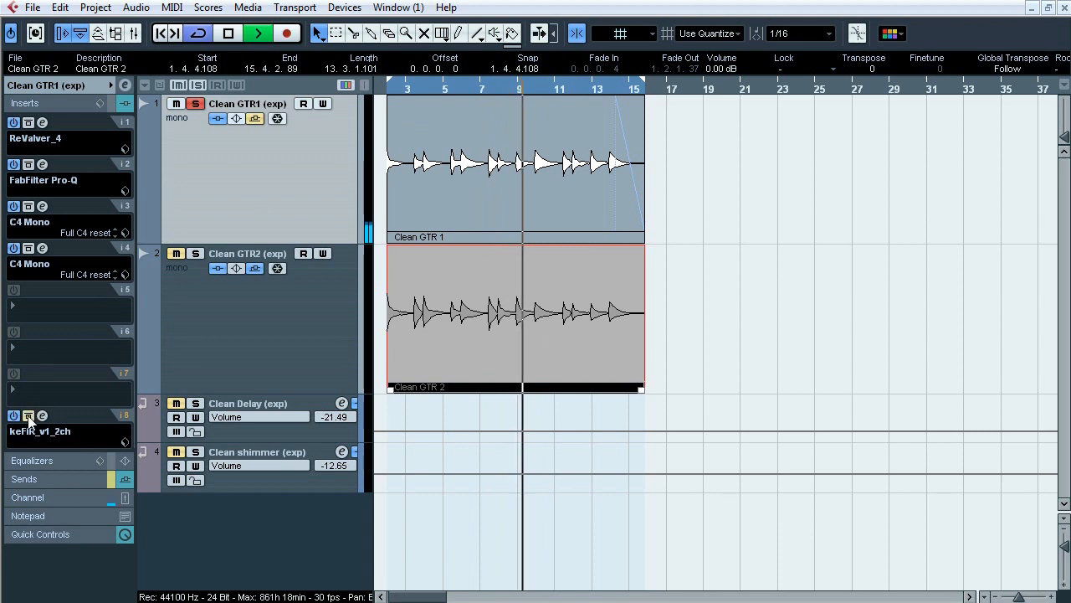
key("space")
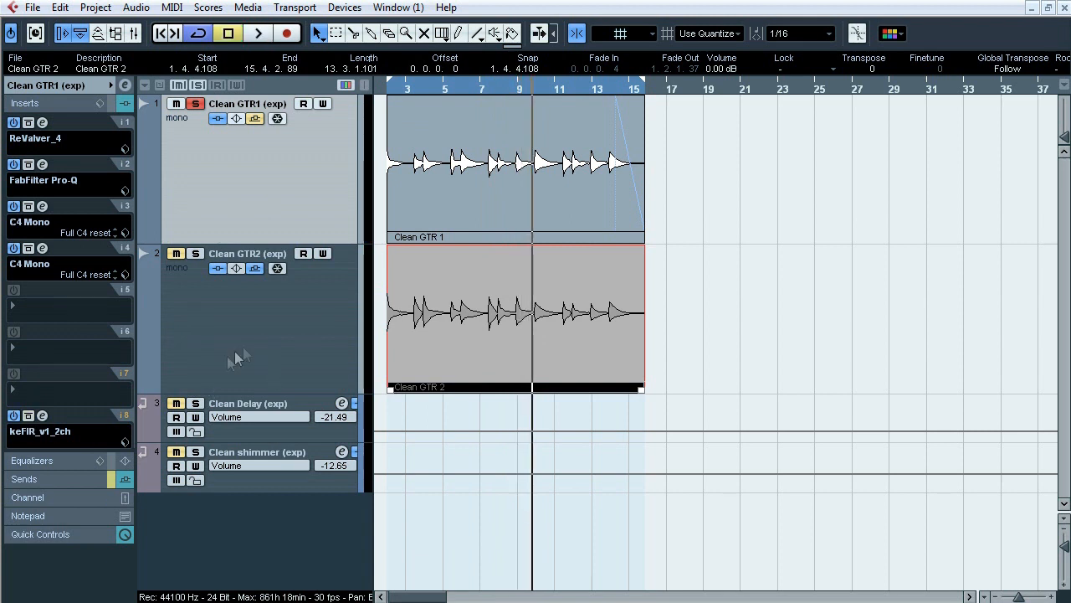
Check the pre-fader sends of Clean GTR1 (exp) and set the track's output routing to No Bus.
left_click(82, 482)
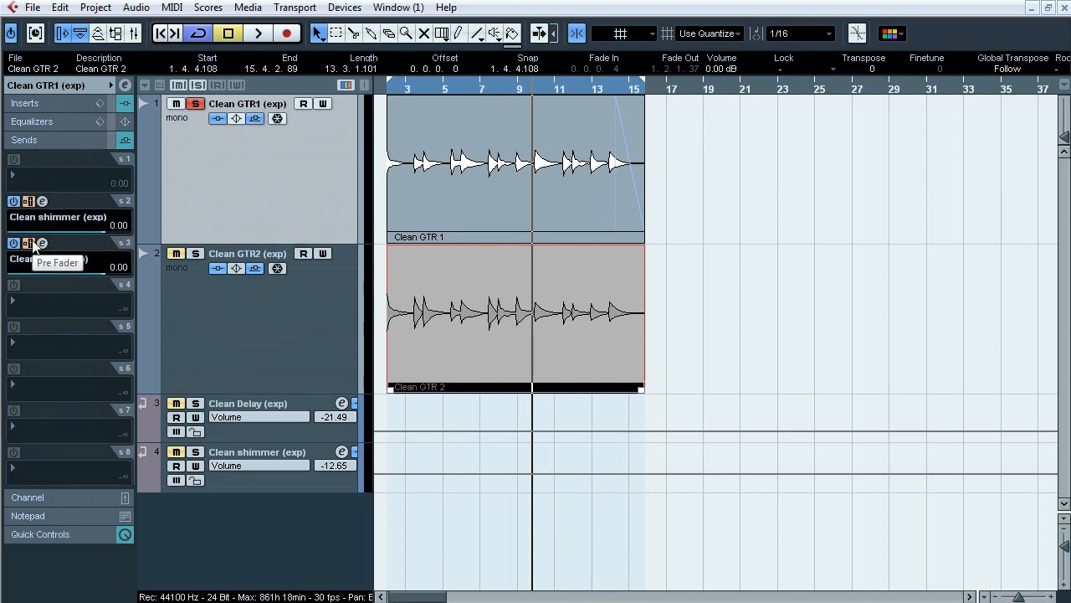
left_click(77, 89)
left_click(67, 228)
left_click(76, 245)
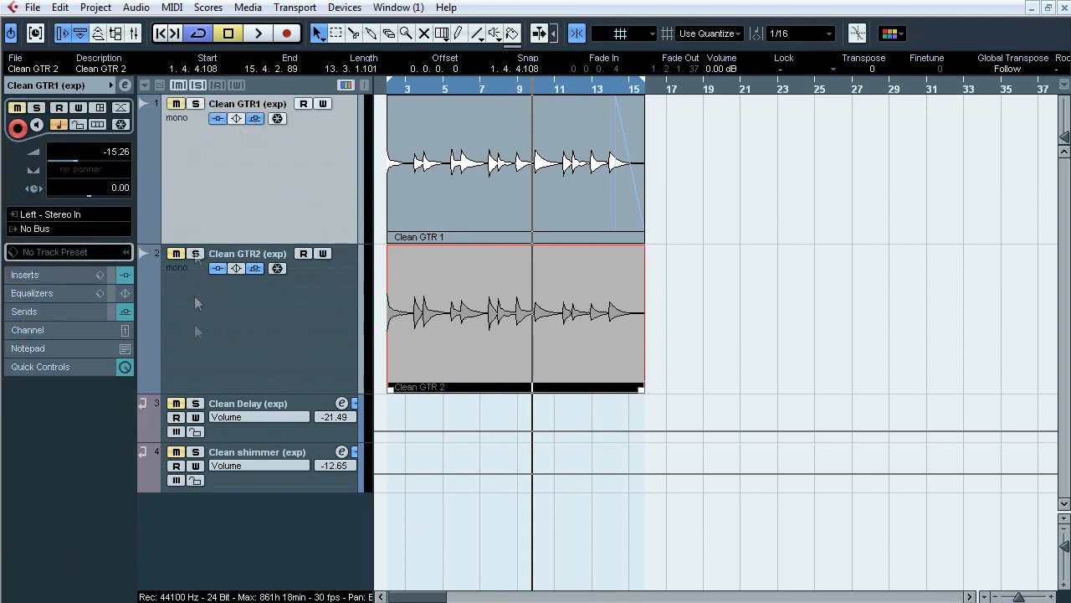
Solo and select Clean Delay (exp), audition it with the clean guitars, and open its H-Delay Stereo insert.
left_click(195, 403)
left_click(288, 402)
key("space")
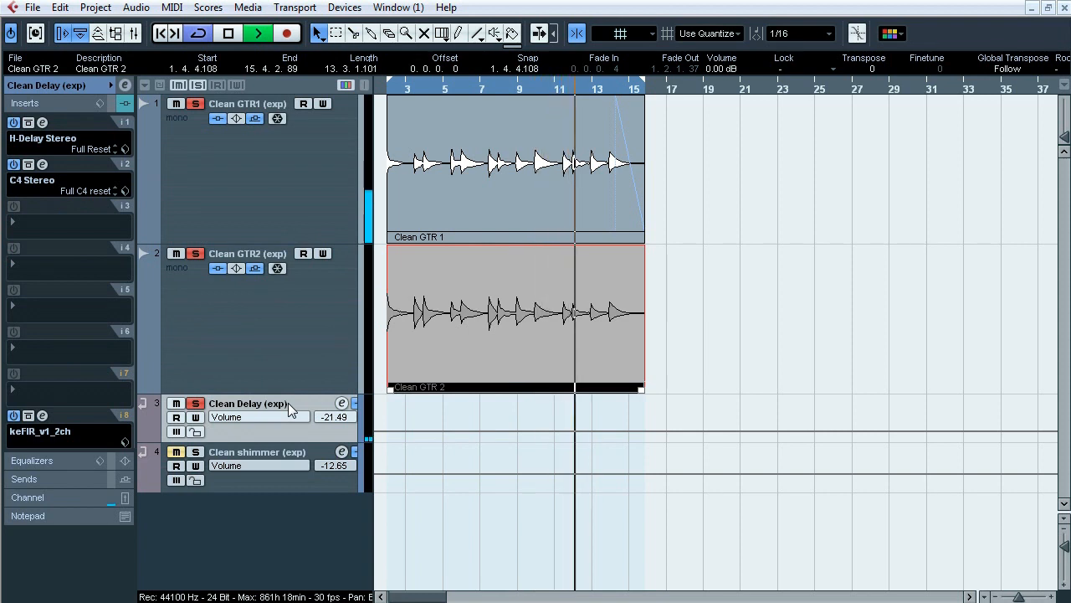
key("space")
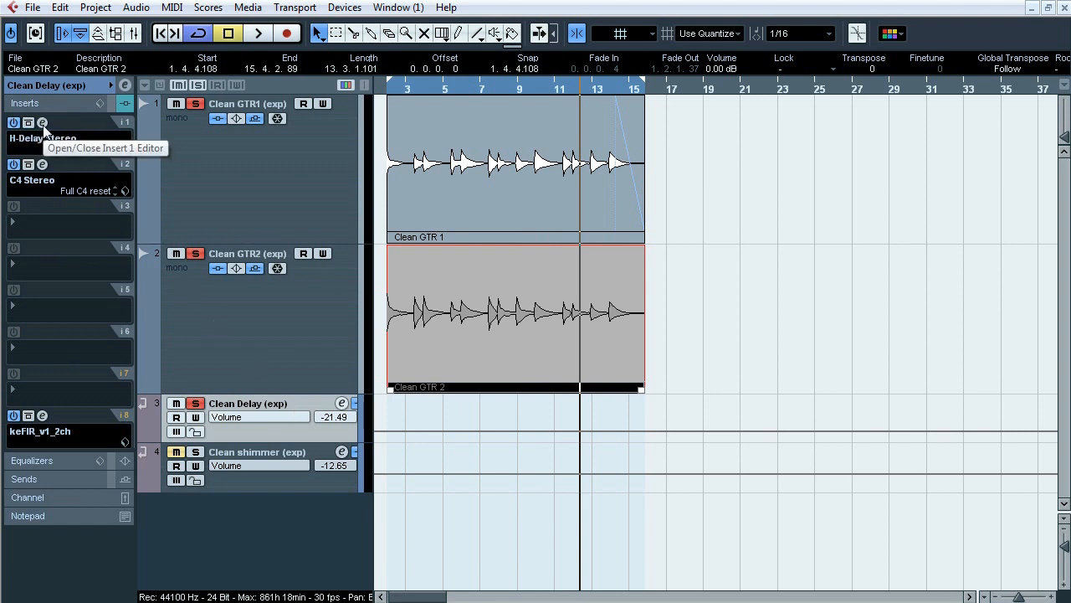
left_click(43, 122)
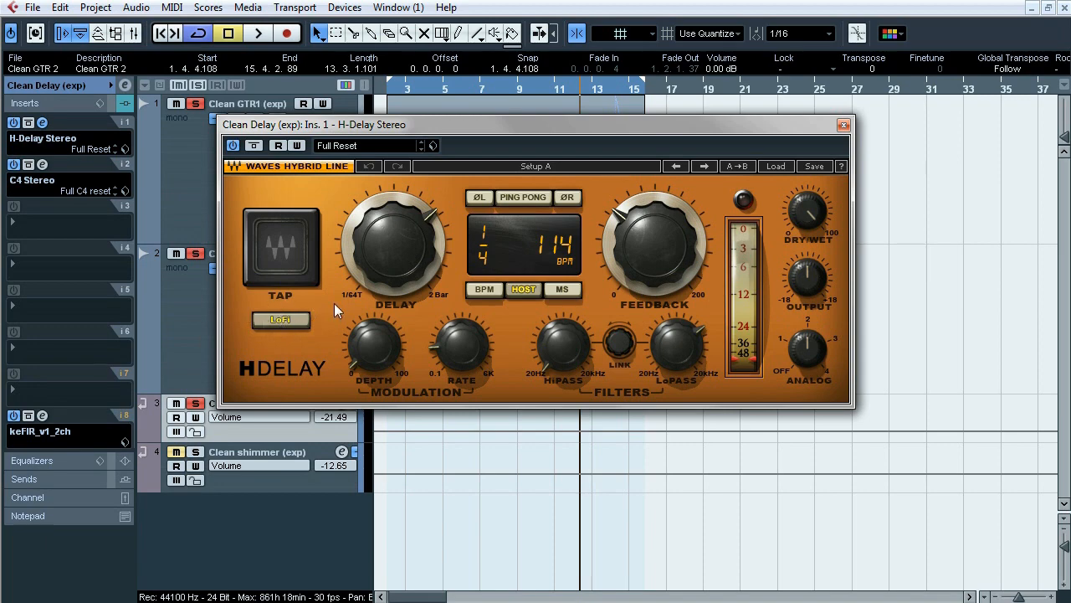
Close the H-Delay Stereo and review the C4 Stereo and keFIR_v1_2ch inserts on Clean Delay (exp).
left_click(42, 123)
left_click(42, 164)
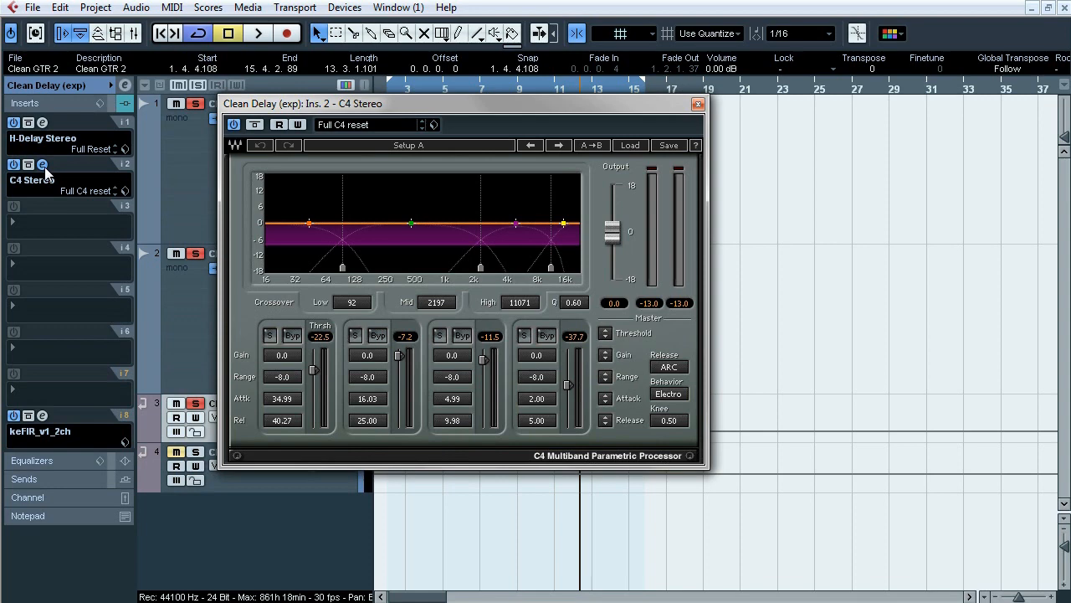
left_click(42, 165)
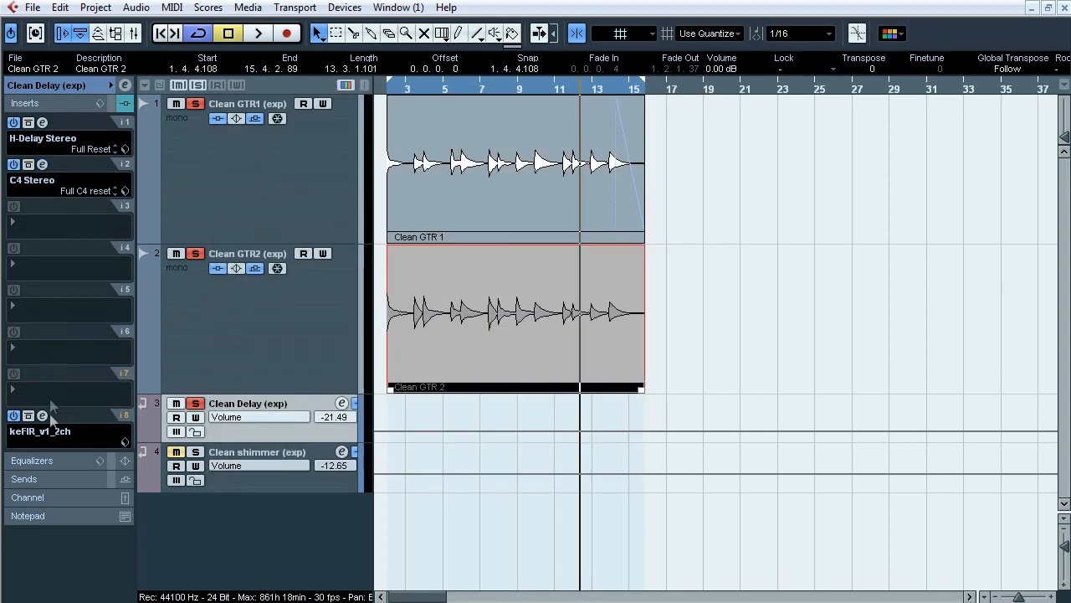
left_click(42, 416)
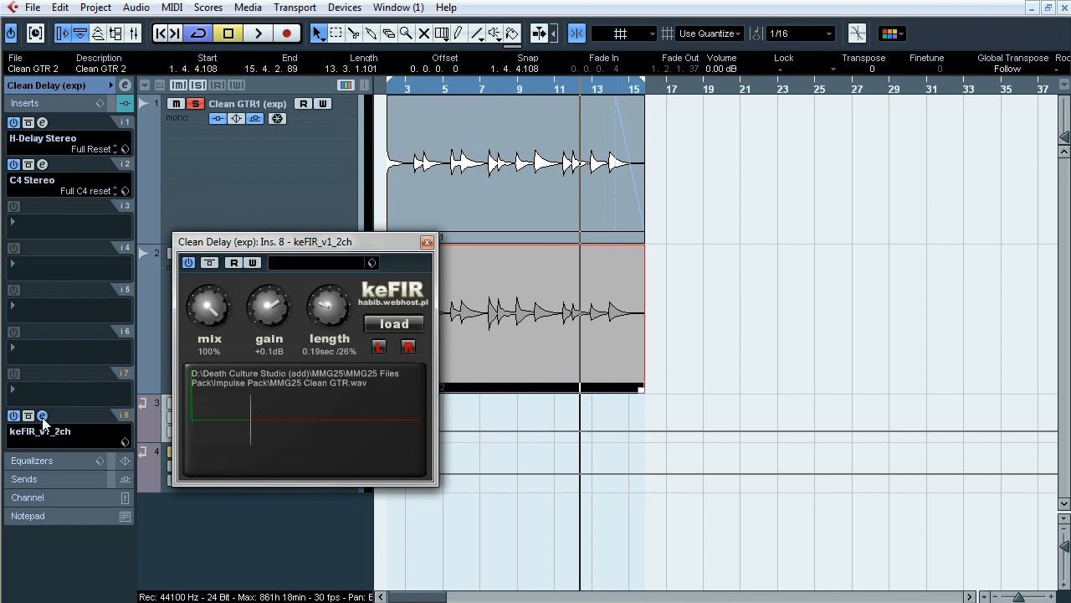
left_click(41, 416)
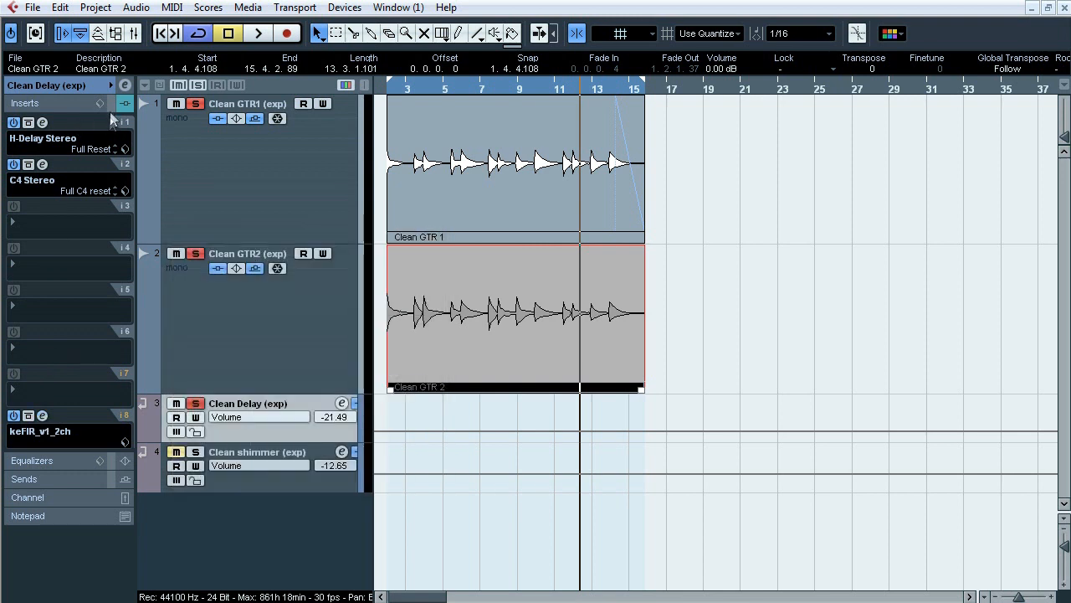
Play Clean Delay (exp) while comparing its H-Delay Stereo, C4 Stereo and keFIR_v1_2ch inserts bypassed and active, and stop playback.
key("space")
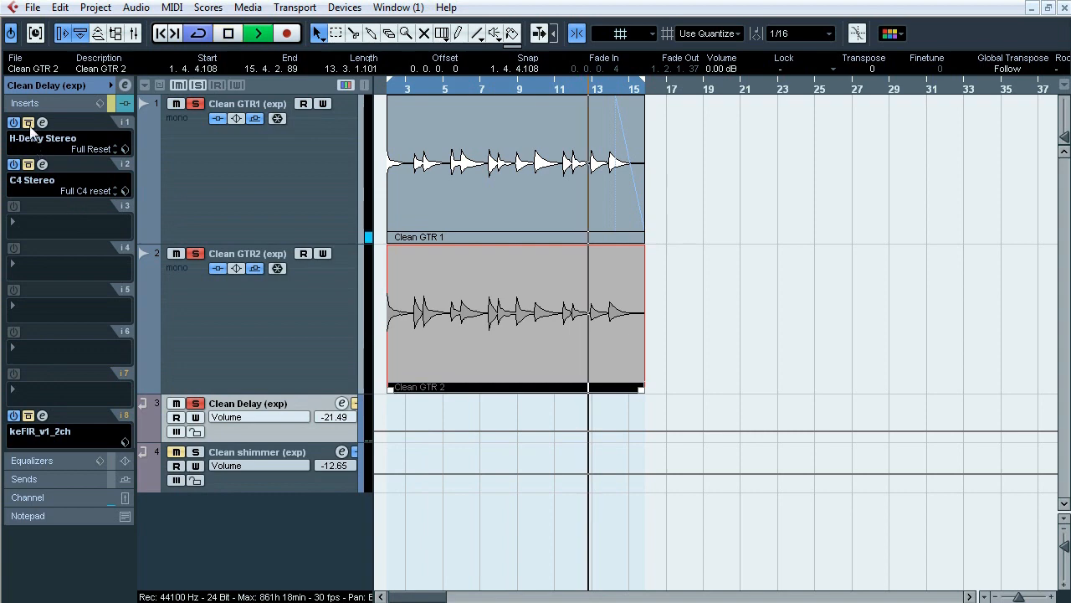
left_click(42, 123)
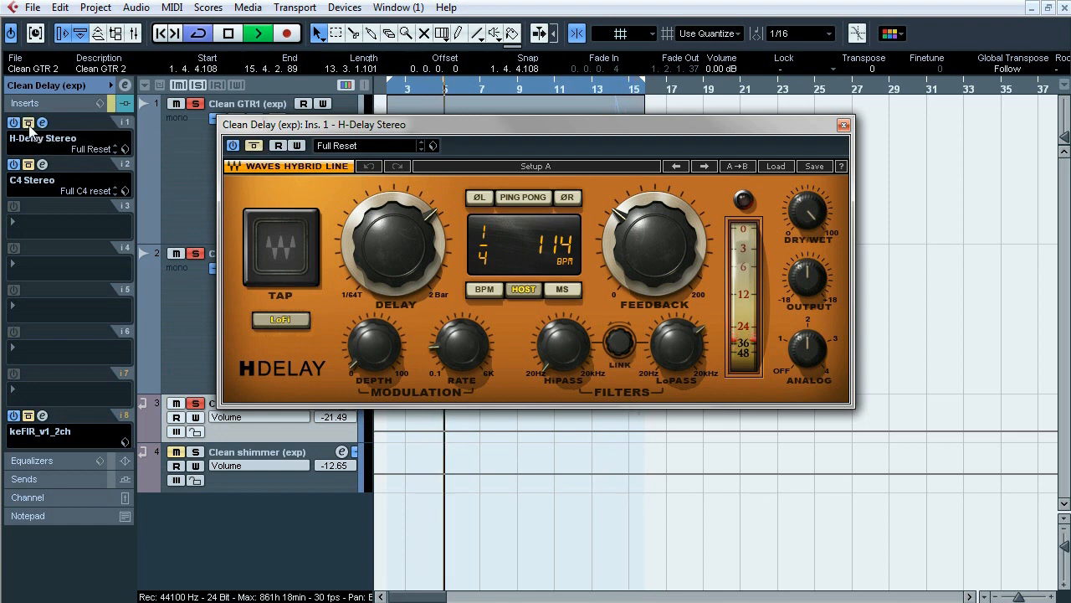
left_click(29, 165)
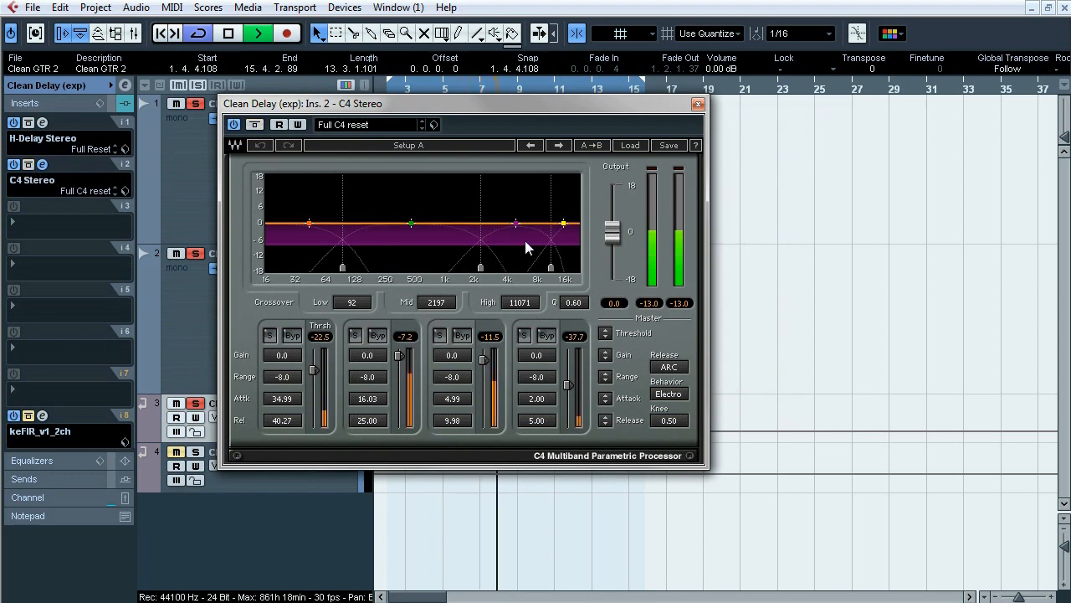
key("space")
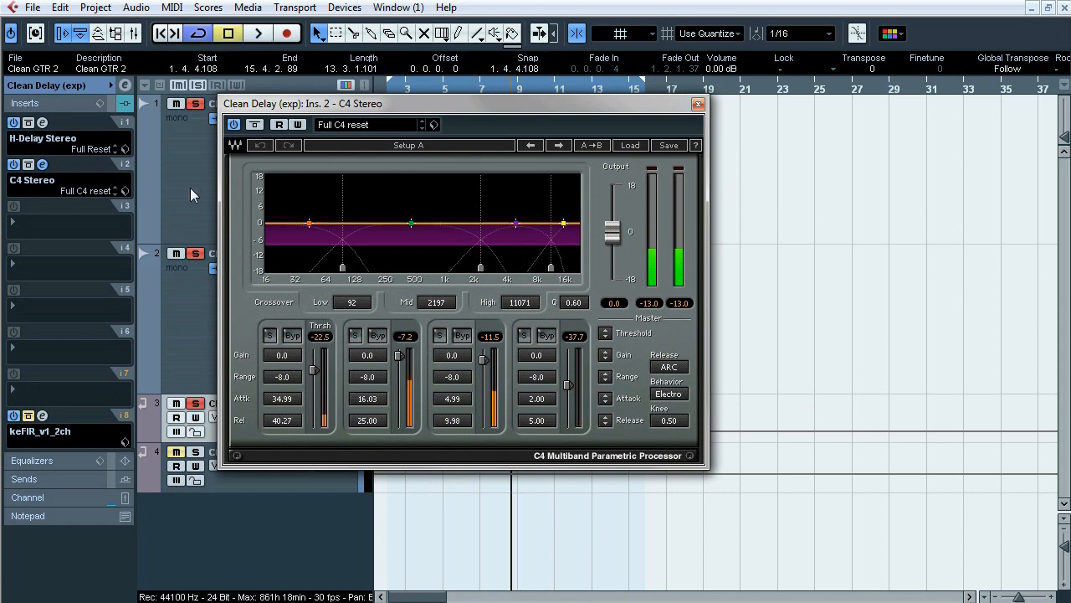
left_click(42, 166)
key("space")
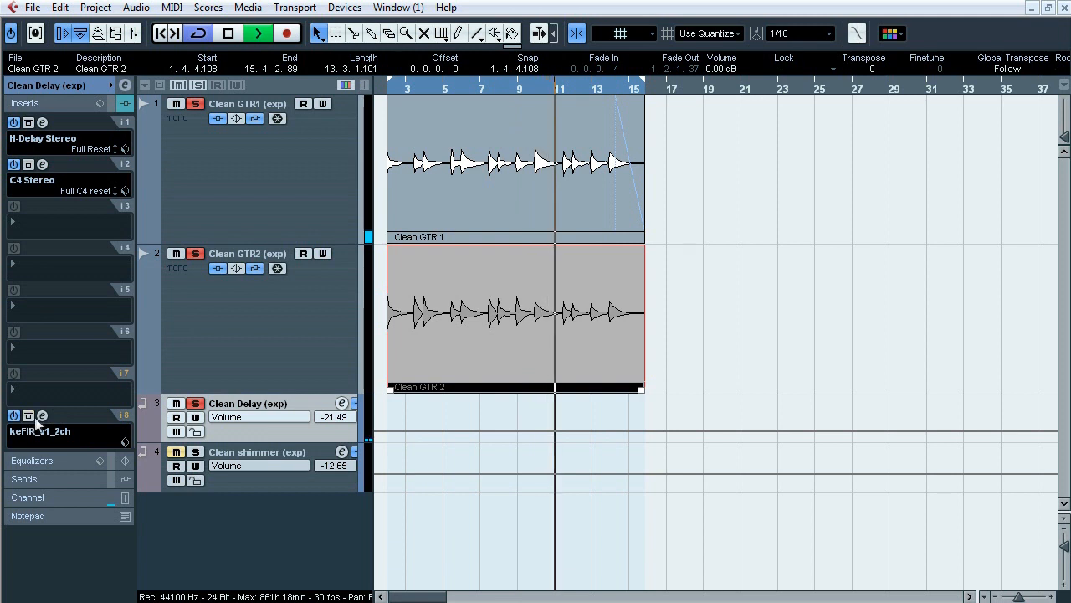
left_click(42, 417)
left_click(42, 417)
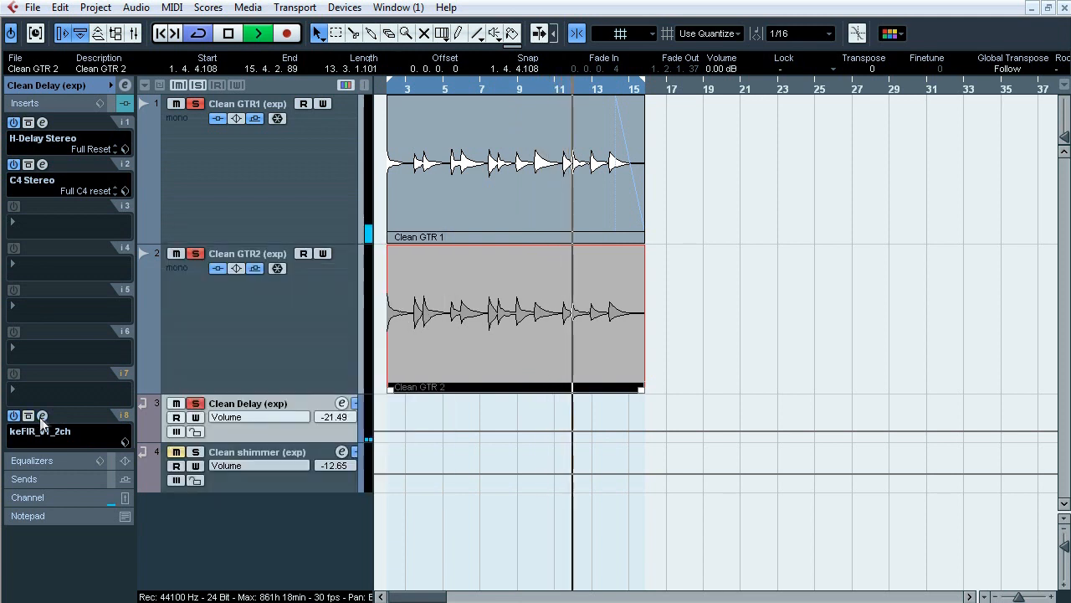
key("space")
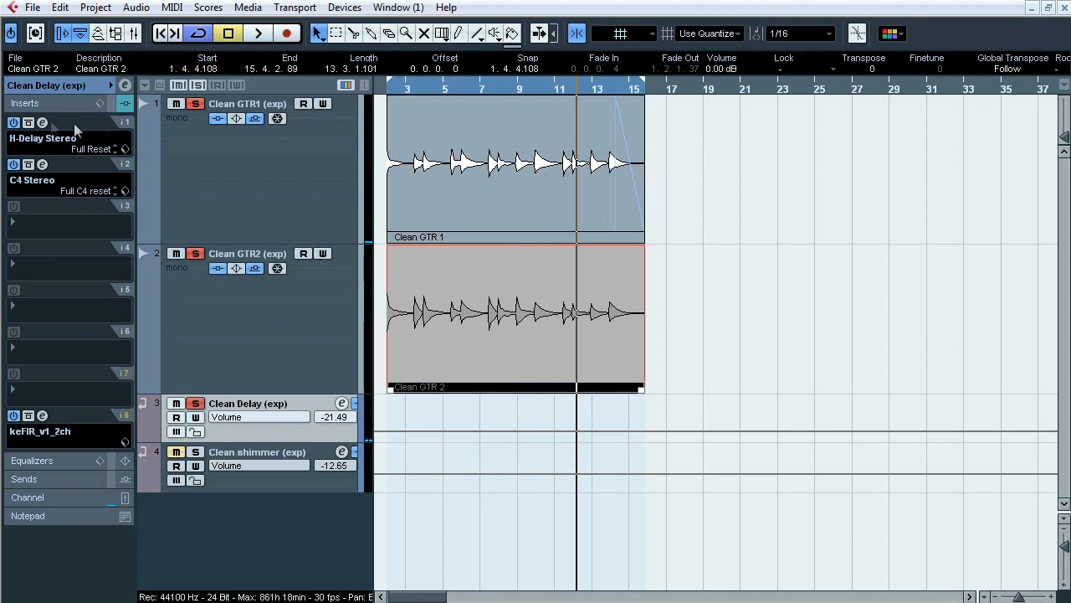
Solo and select Clean shimmer (exp) in place of the delay, open its ValhallaShimmer insert and audition it briefly.
left_click(13, 123)
left_click(225, 456)
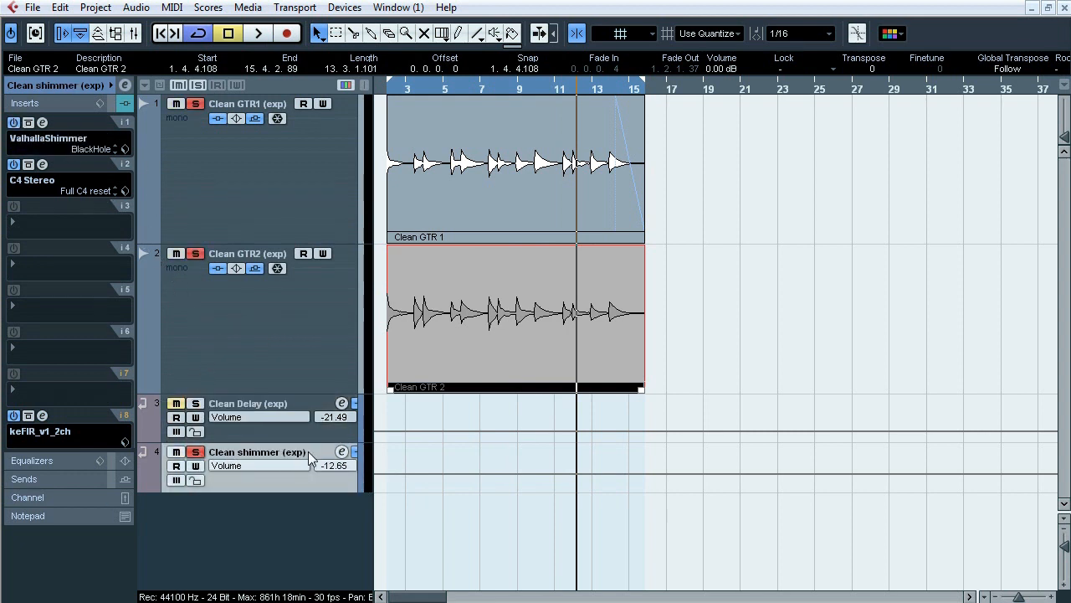
left_click(43, 124)
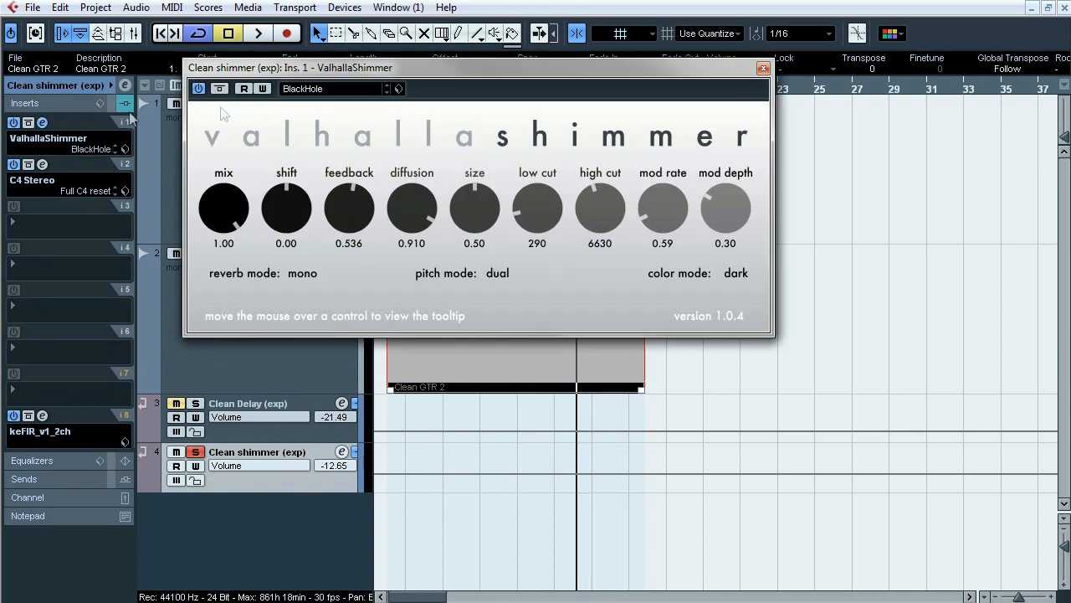
left_click_drag(347, 77, 550, 171)
key("space")
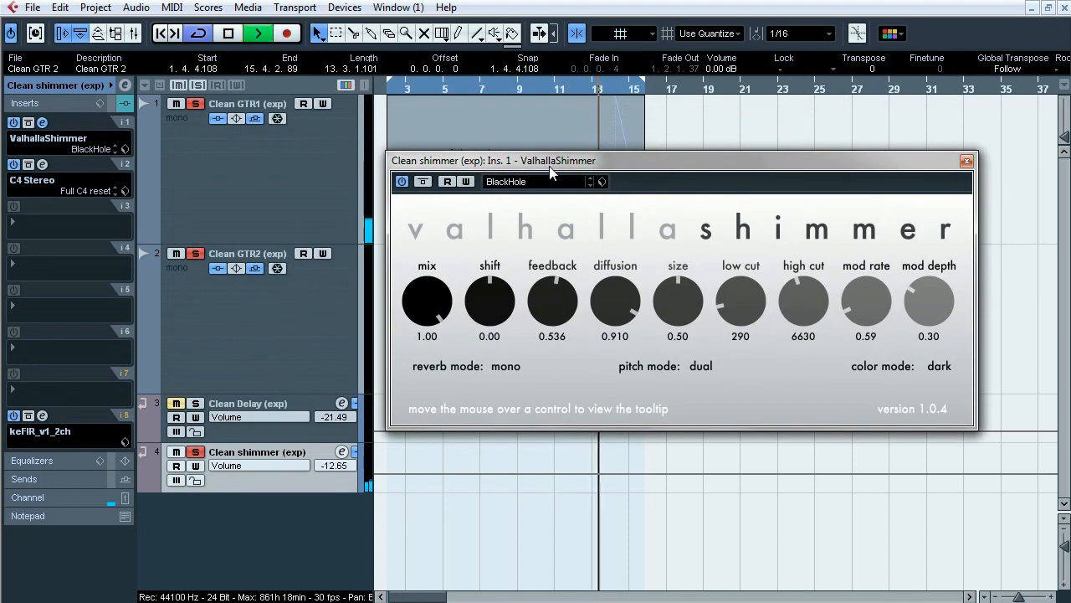
key("space")
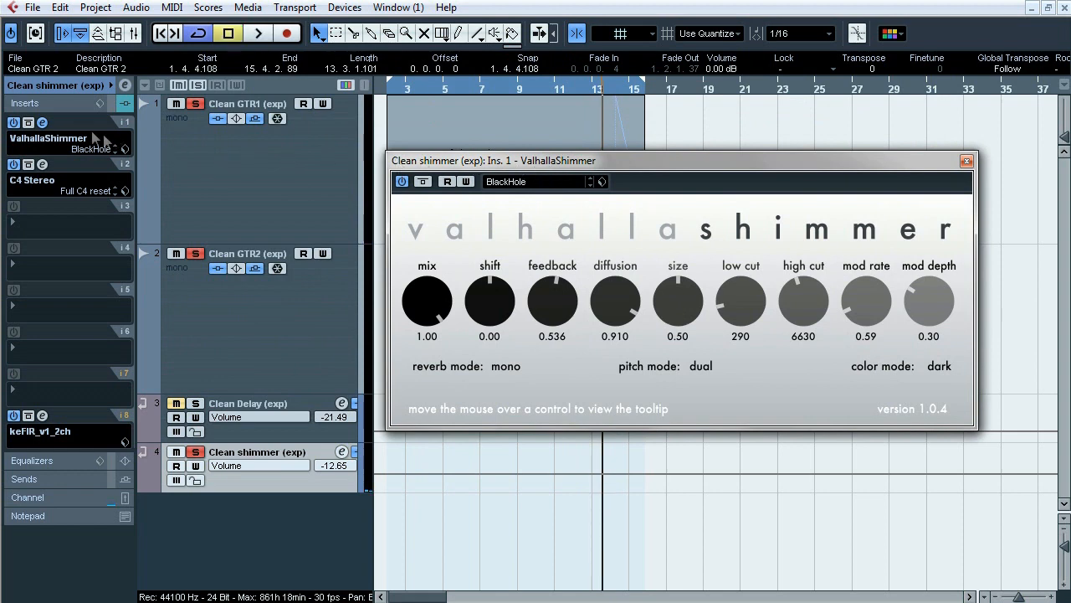
Close ValhallaShimmer and review the C4 Stereo and keFIR_v1_2ch settings on Clean shimmer (exp).
left_click(43, 123)
left_click(42, 164)
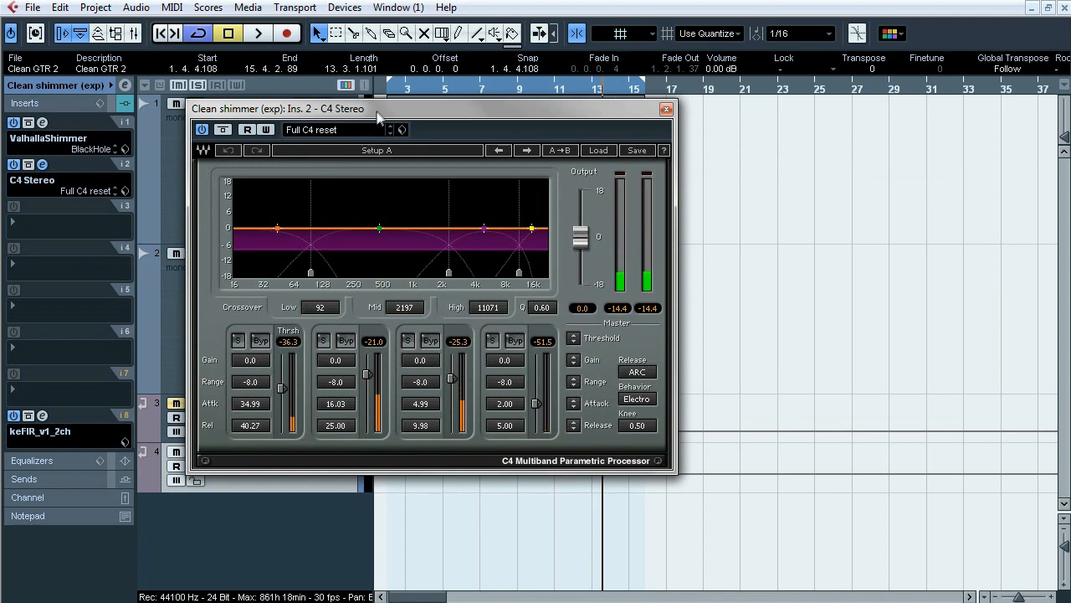
left_click_drag(374, 111, 445, 117)
left_click(43, 164)
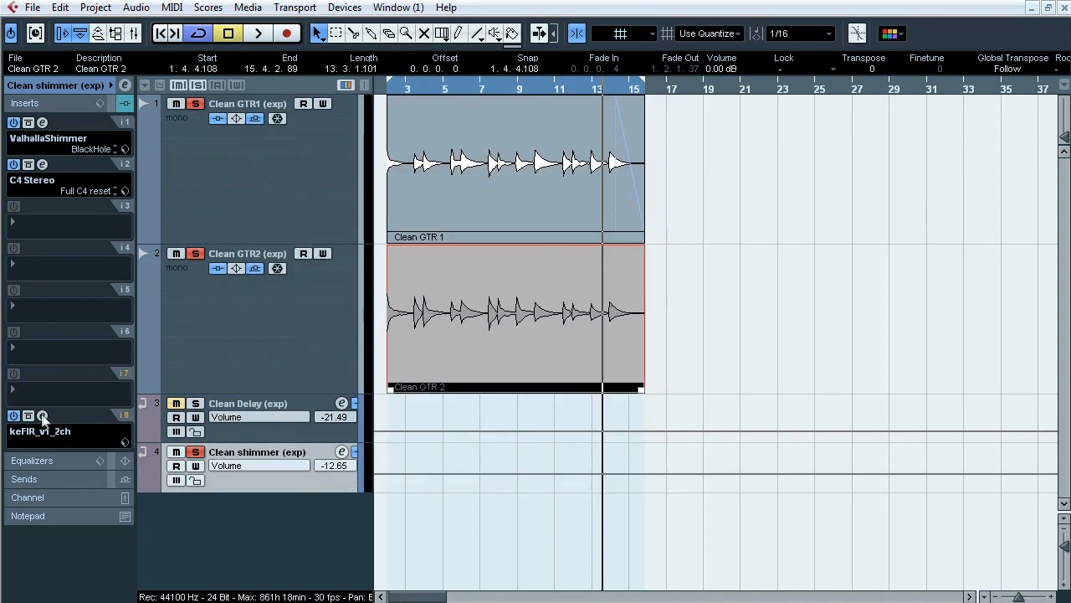
left_click(42, 416)
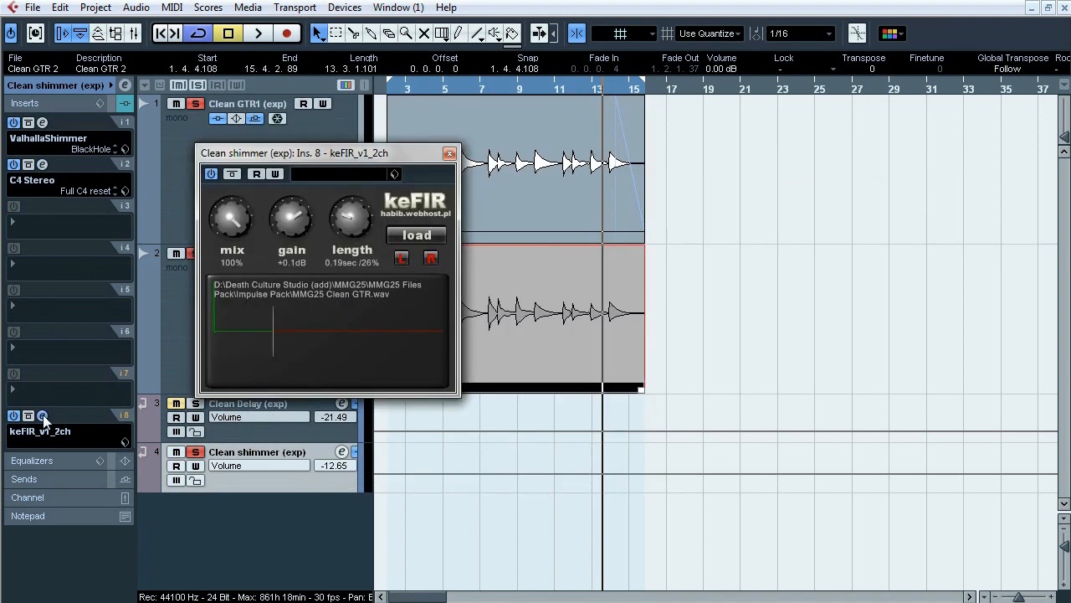
left_click(43, 415)
Play Clean shimmer (exp) from about bar 4 while comparing its inserts bypassed and active, stop playback and close keFIR_v1_2ch.
left_click(428, 88)
key("space")
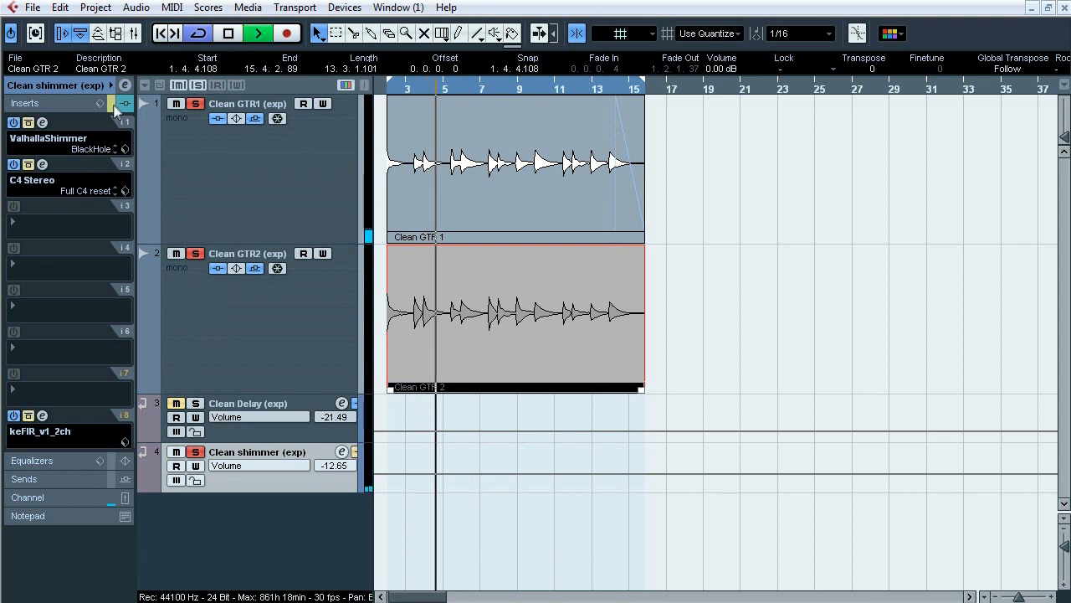
left_click(42, 164)
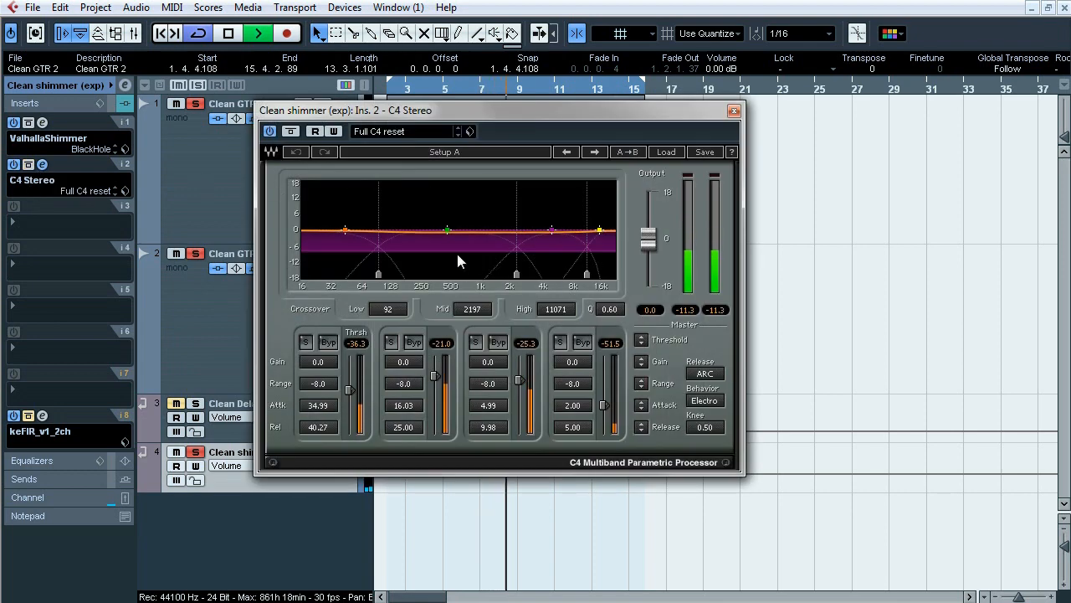
left_click(42, 164)
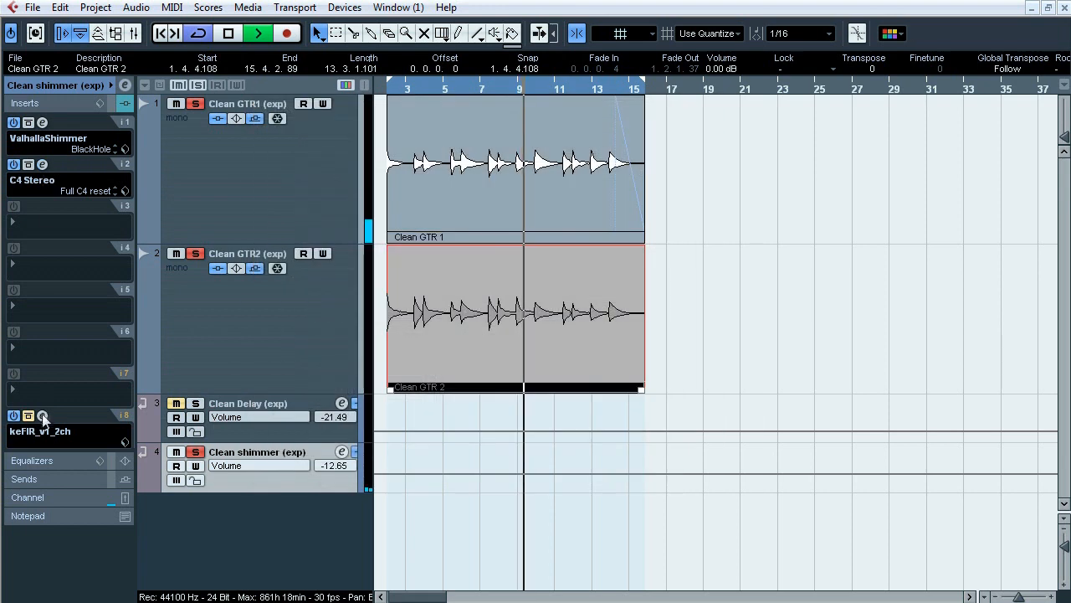
left_click(43, 416)
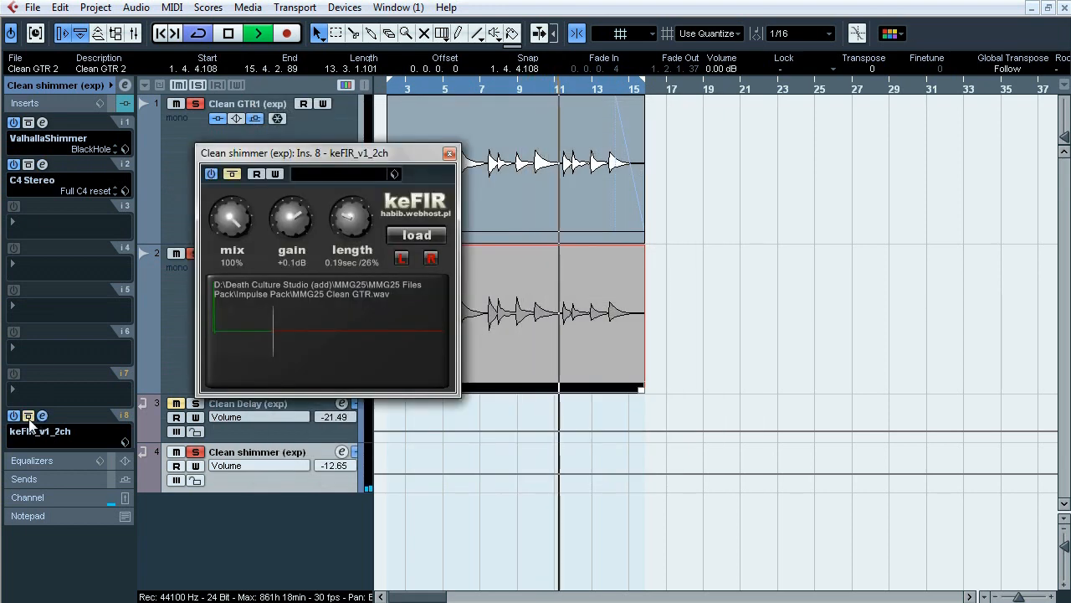
key("space")
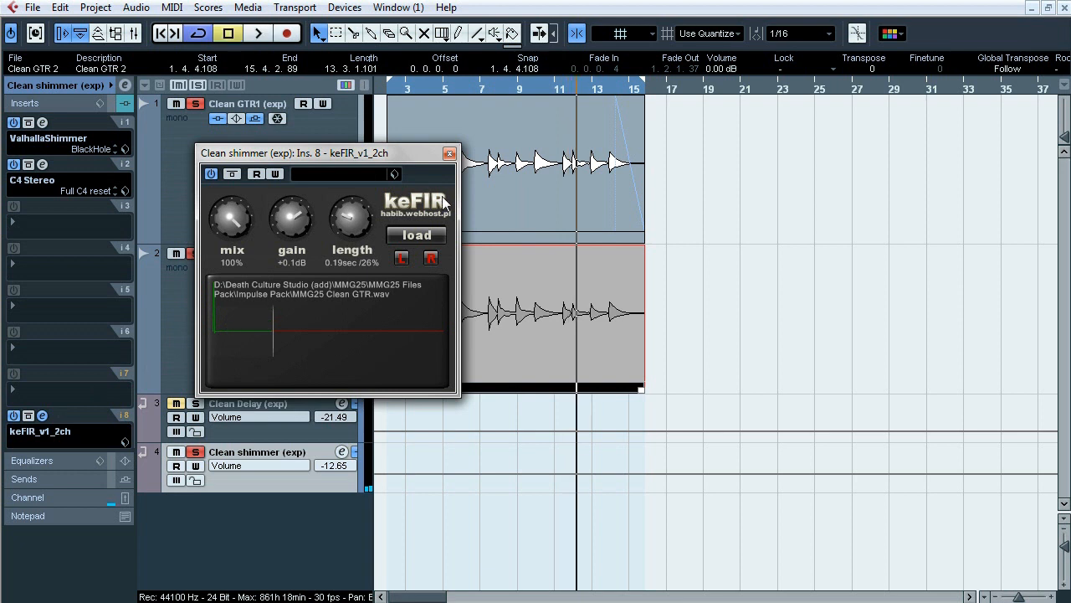
left_click(449, 154)
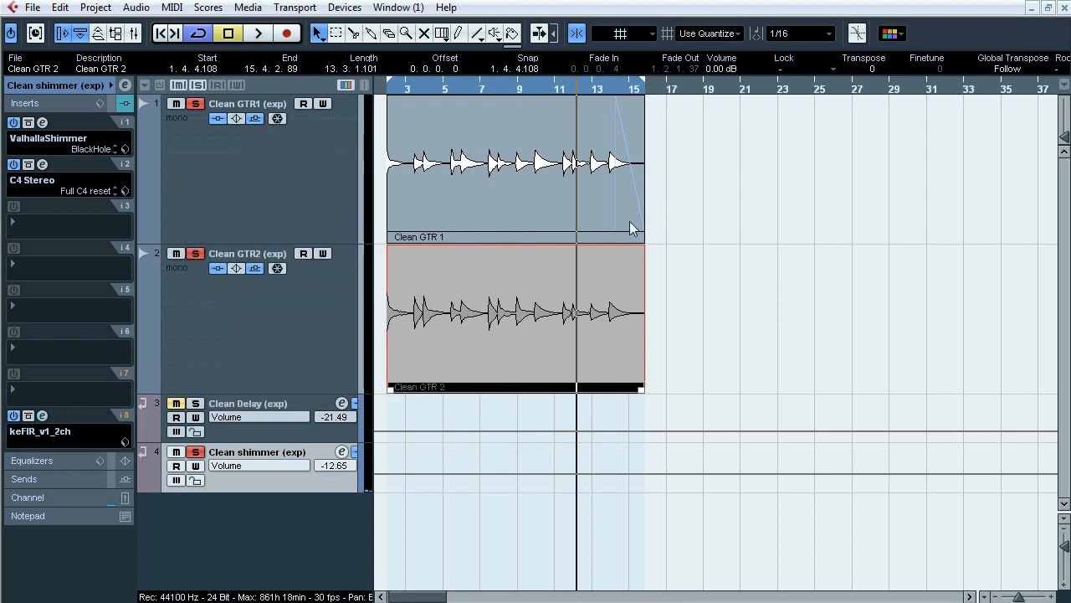
Compare the keFIR_v1_2ch insert on Clean GTR1 (exp) with the delay and shimmer insert chains, and check the guitar's sends.
left_click(247, 182)
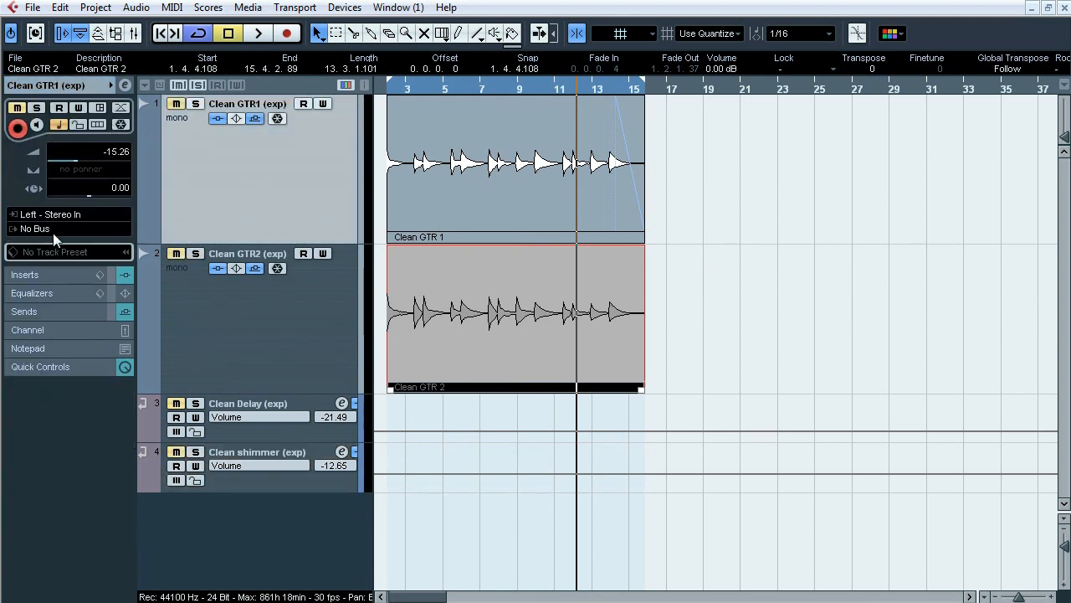
left_click(33, 275)
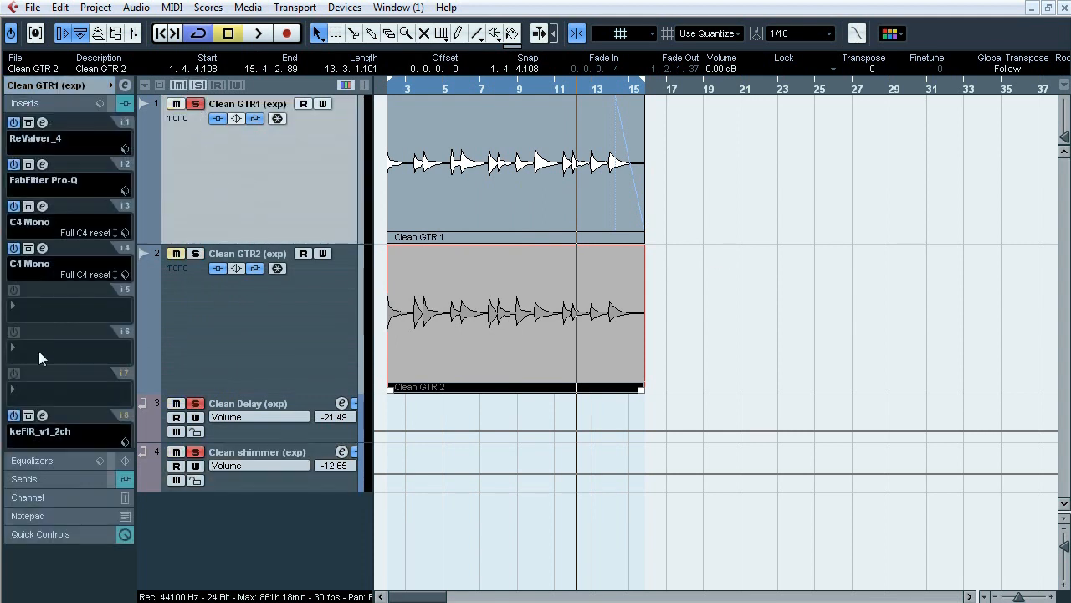
left_click(43, 415)
left_click(237, 416)
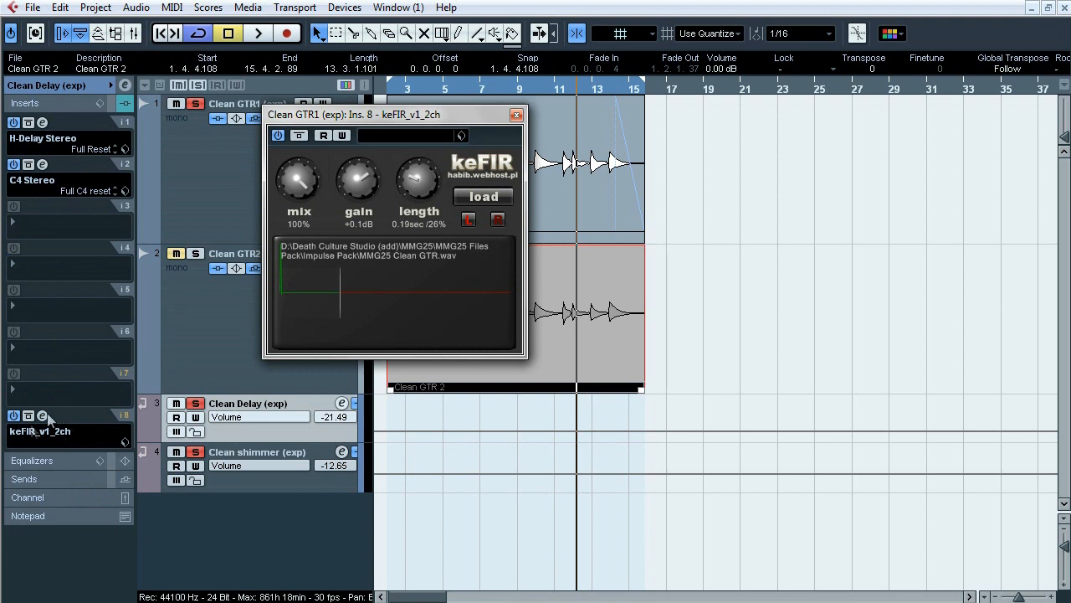
left_click(238, 454)
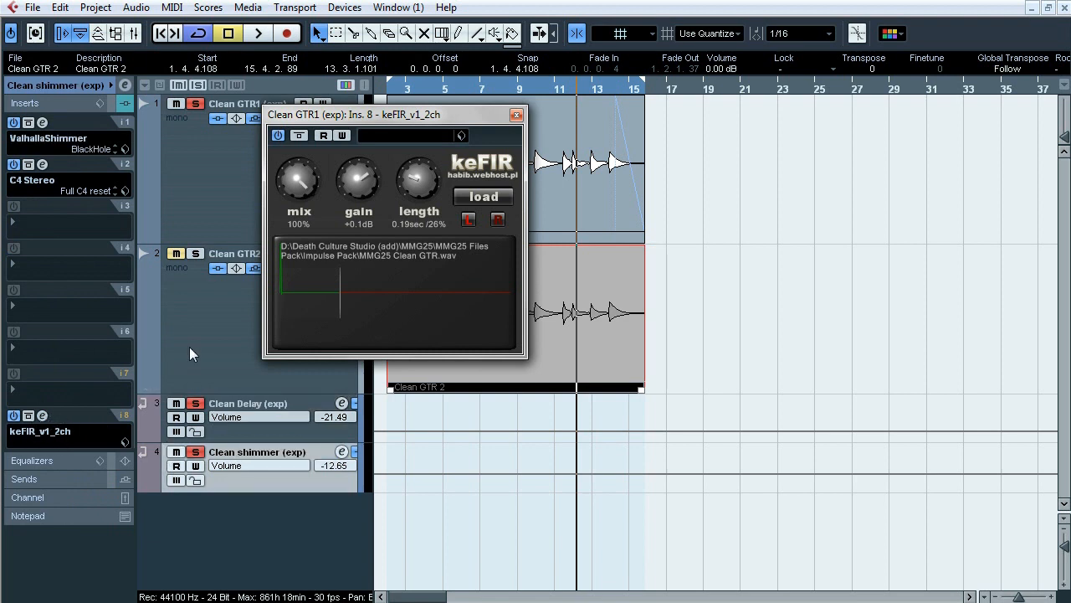
left_click(200, 199)
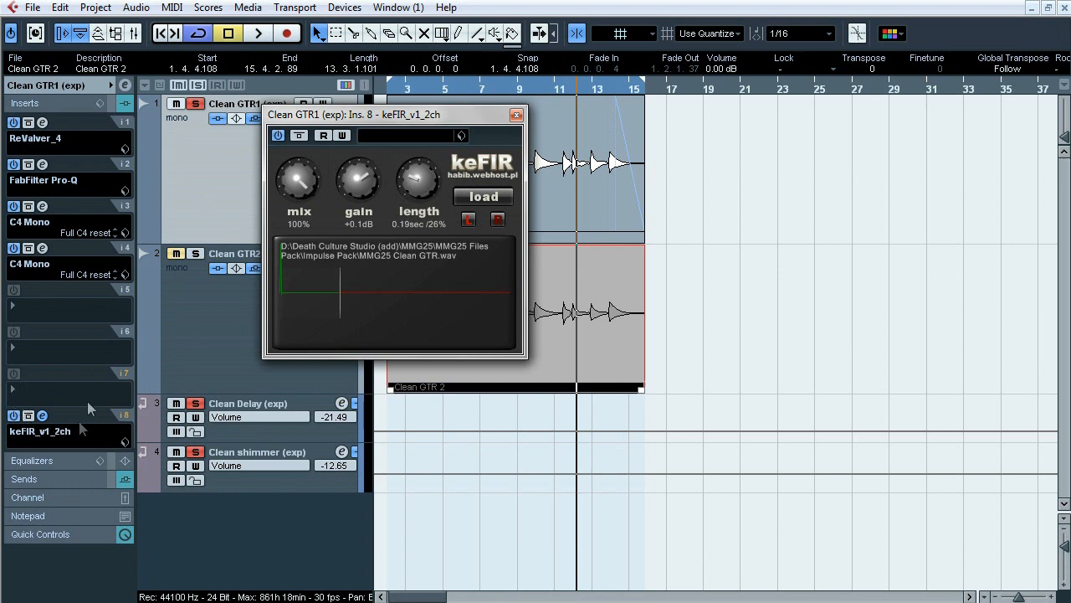
left_click(53, 478)
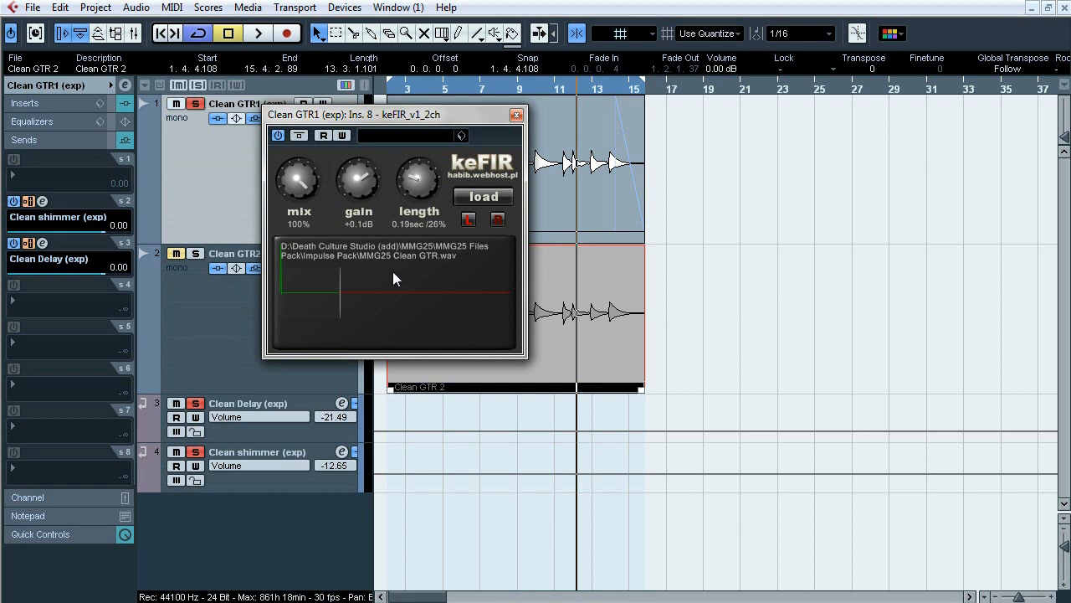
left_click(516, 114)
Clear the solo on all four clean tracks and check their channels in the mixer.
left_click(197, 105)
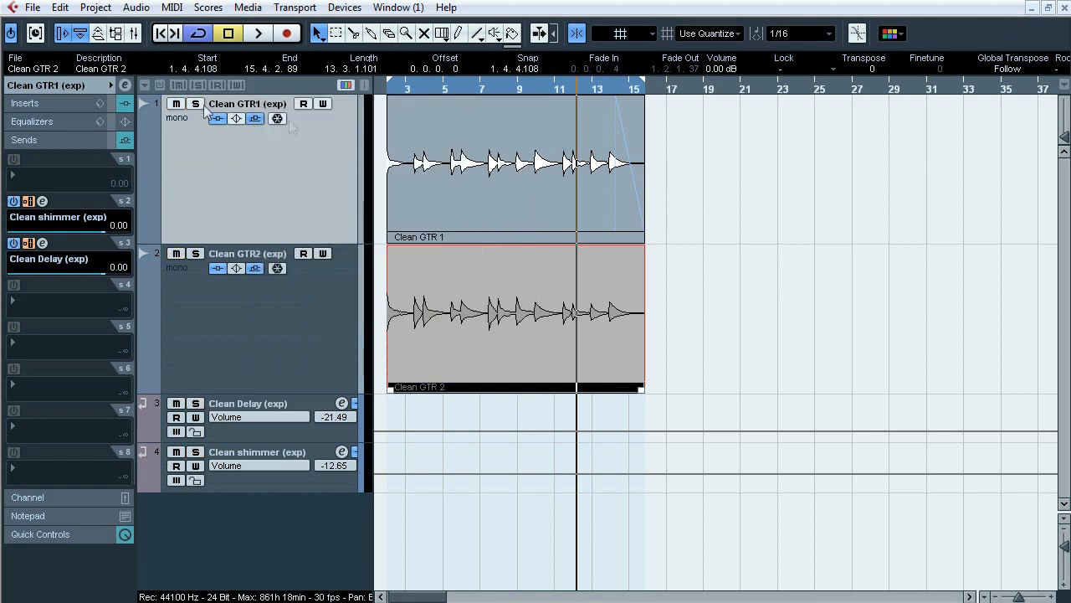
key("F3")
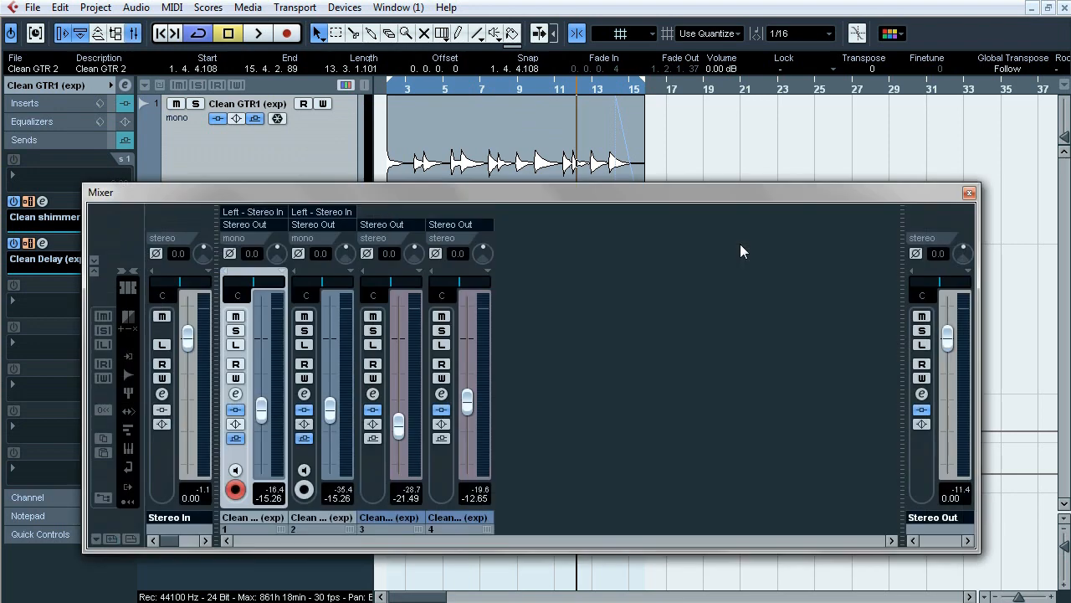
key("F3")
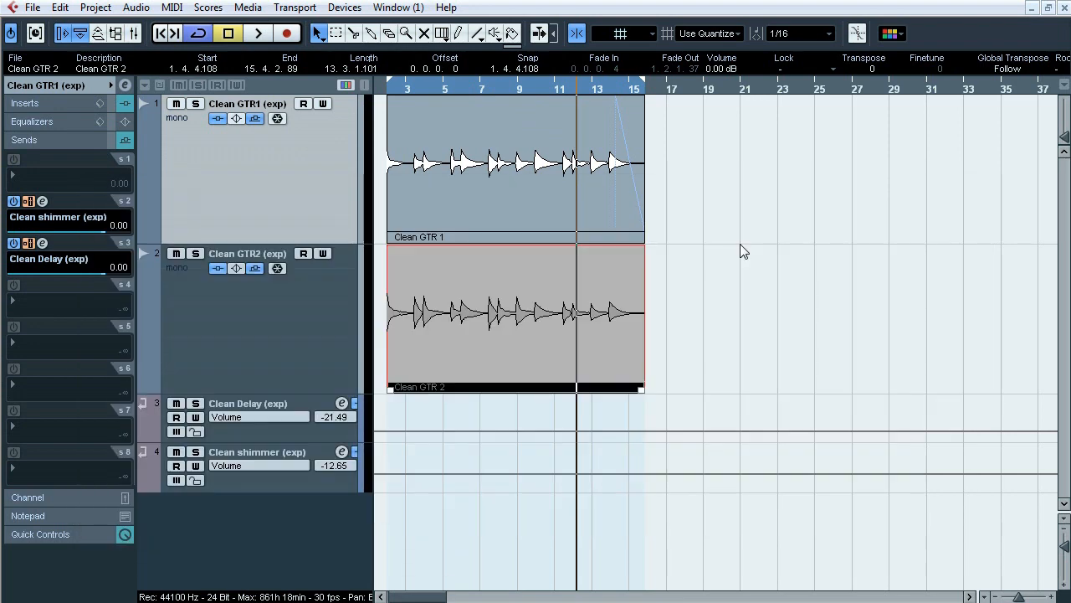
Set the locator range to run from bar 1 to about bar 20, and show the basic channel settings of Clean GTR1 (exp).
left_click_drag(388, 83, 373, 82)
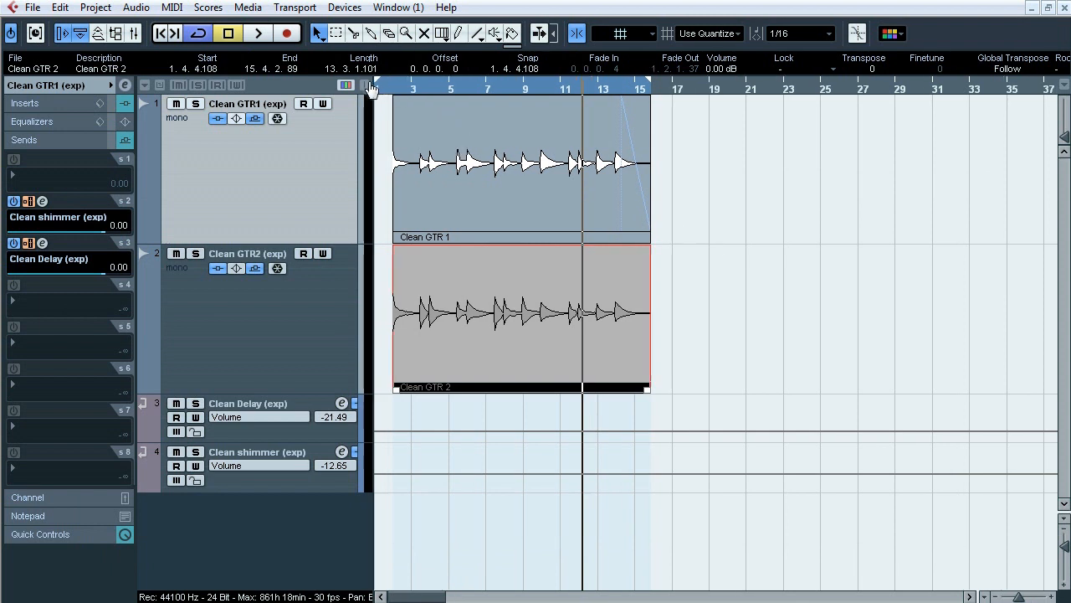
left_click(72, 87)
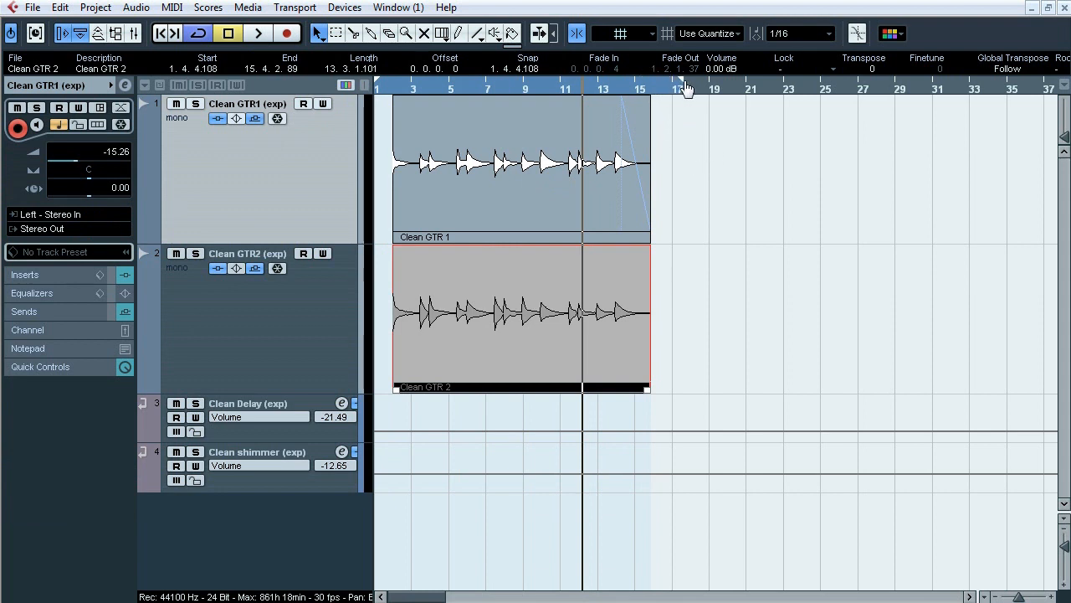
left_click_drag(684, 90, 733, 89)
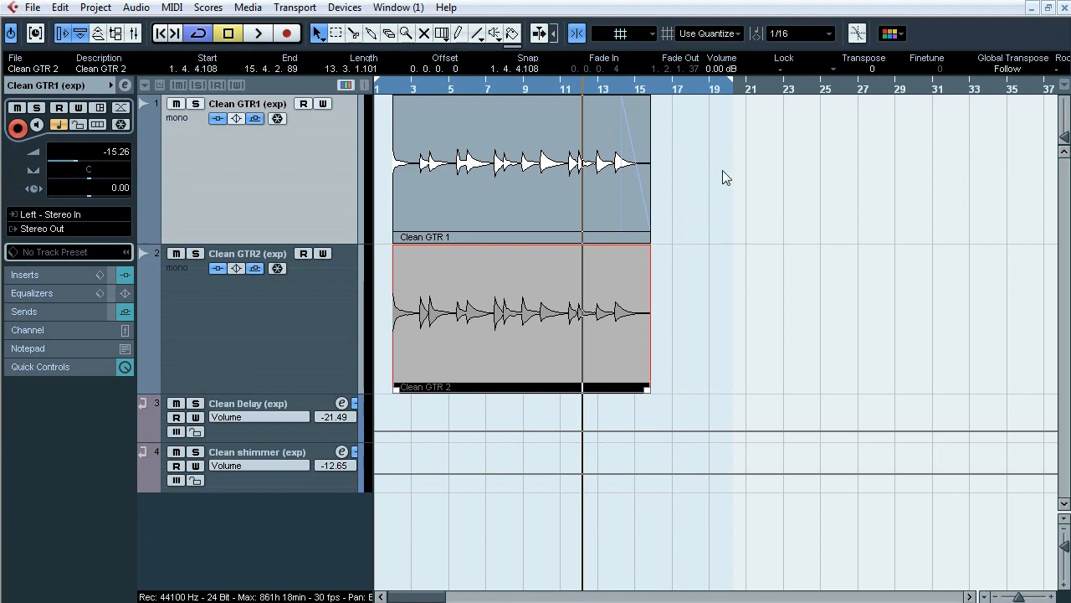
Toggle the mute of the Clean GTR 2 event off and on again, and return to the Object Selection tool.
right_click(688, 316)
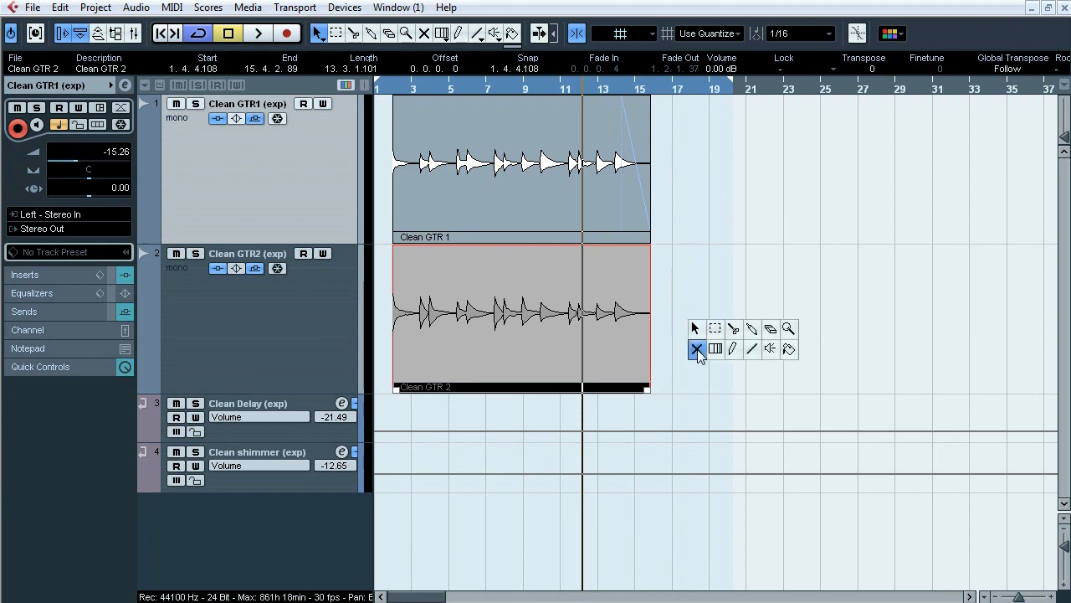
left_click(694, 344)
left_click(601, 334)
left_click(601, 335)
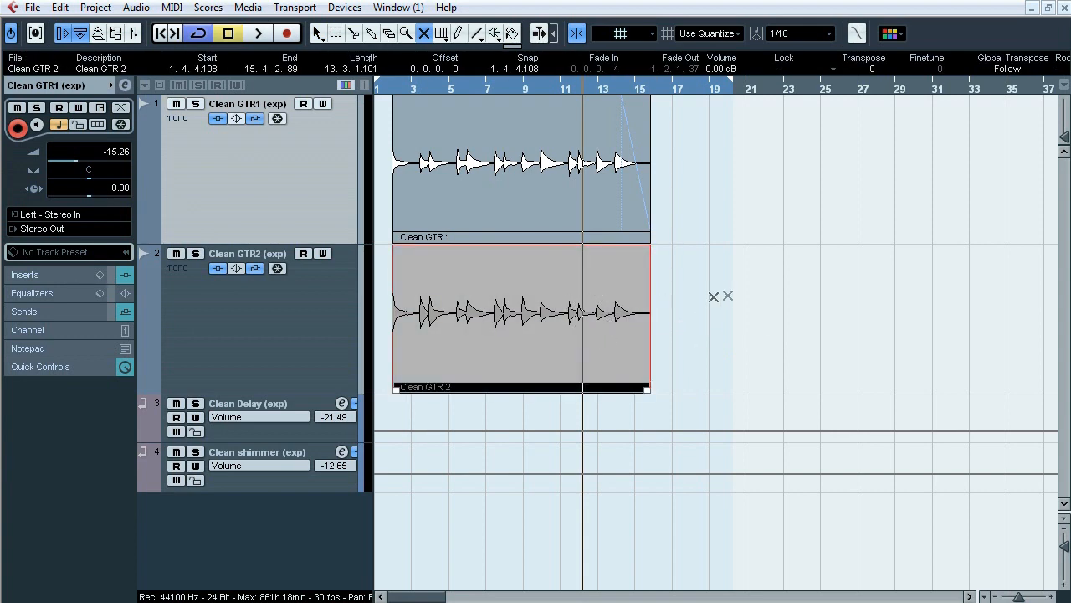
key("1")
Review the Audio Mixdown batch export of Clean Delay, Clean shimmer and Clean GTR1, and close the dialog without exporting.
left_click(32, 7)
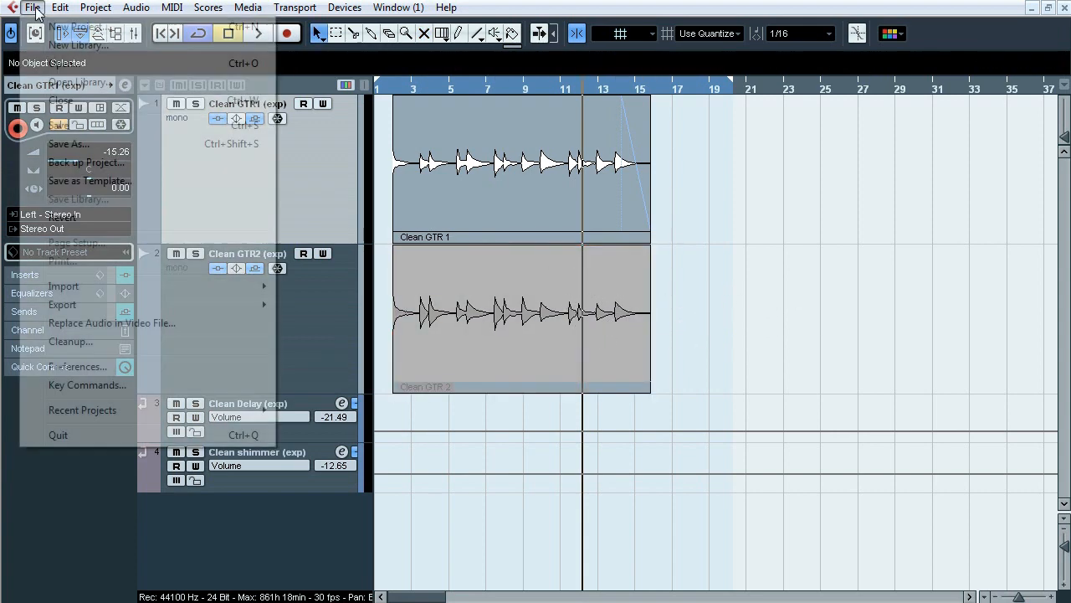
mouse_move(117, 308)
left_click(335, 341)
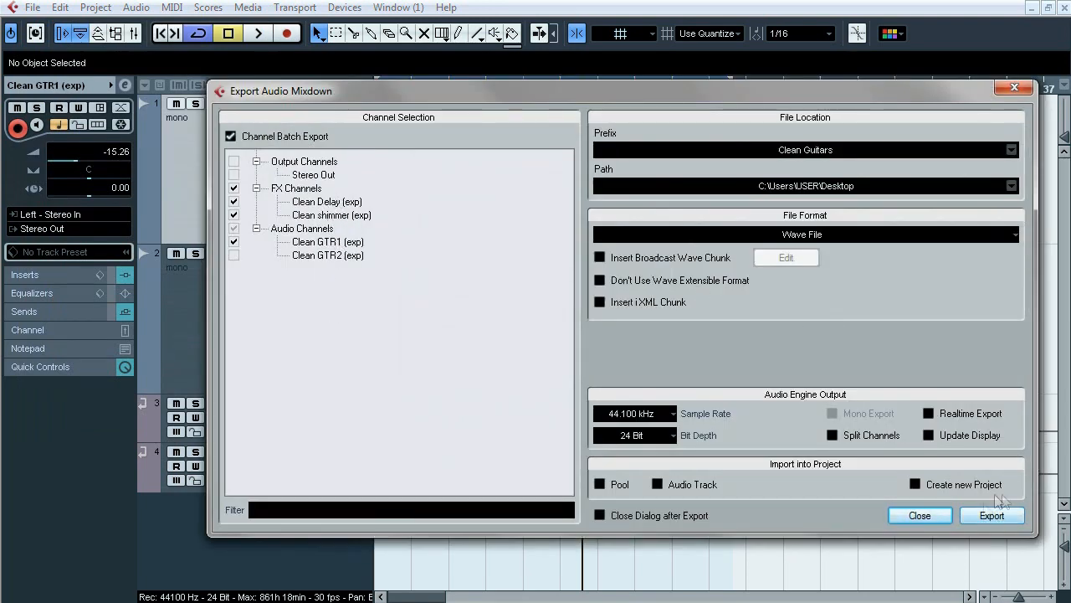
left_click(932, 509)
Mute the Clean GTR 1 event, unmute Clean GTR 2, and include Clean GTR2 (exp) in the Audio Mixdown channel batch.
key("7")
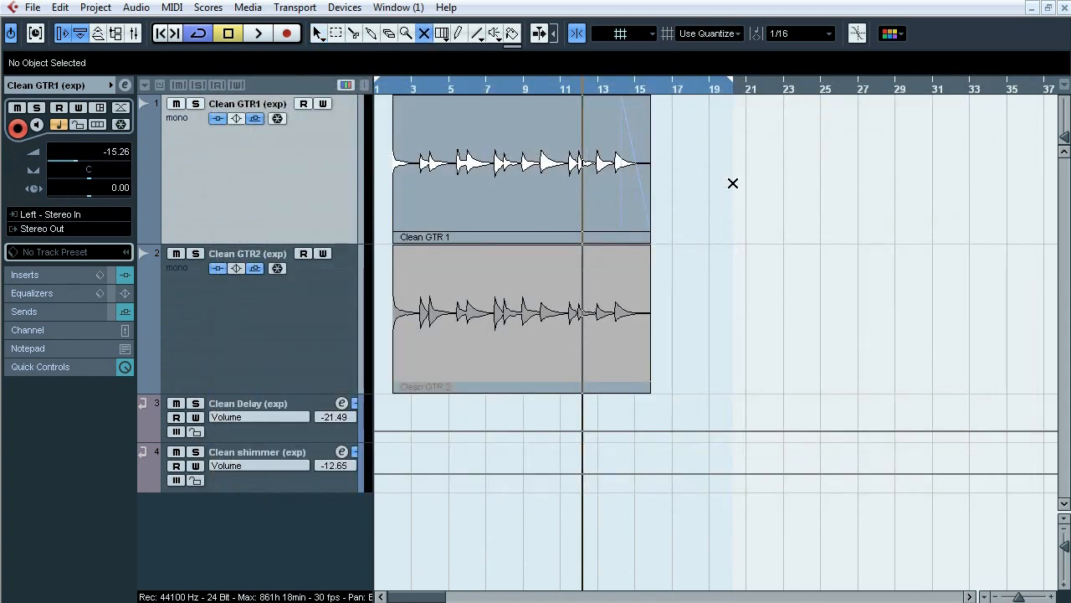
left_click_drag(734, 182, 619, 309)
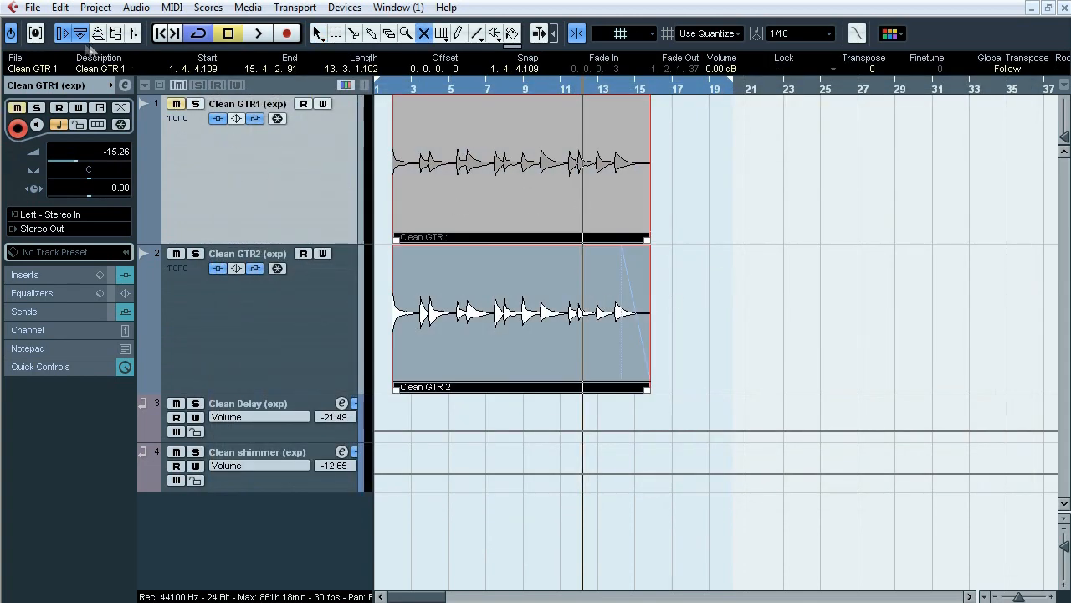
left_click(33, 9)
mouse_move(101, 304)
left_click(343, 340)
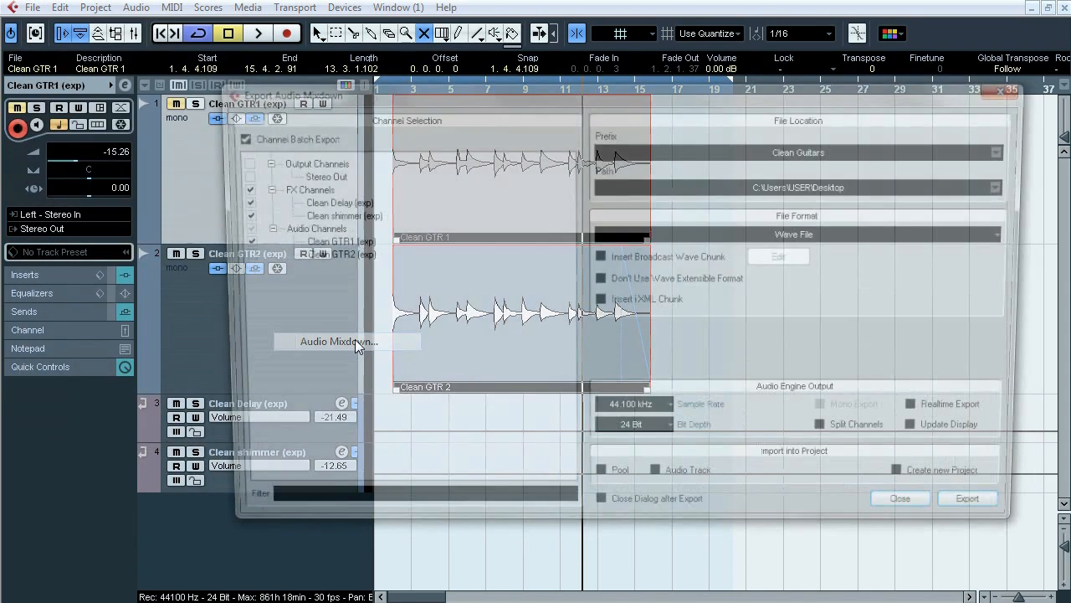
left_click(234, 256)
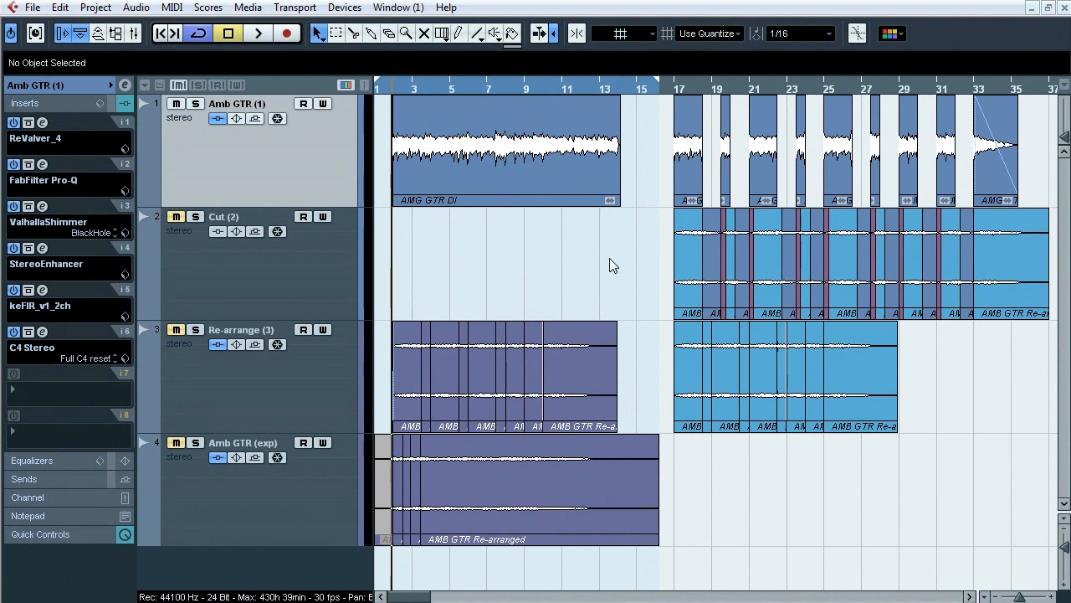
Play Amb GTR (1) while comparing its inserts bypassed and active, and stop playback at about bar 10.
key("space")
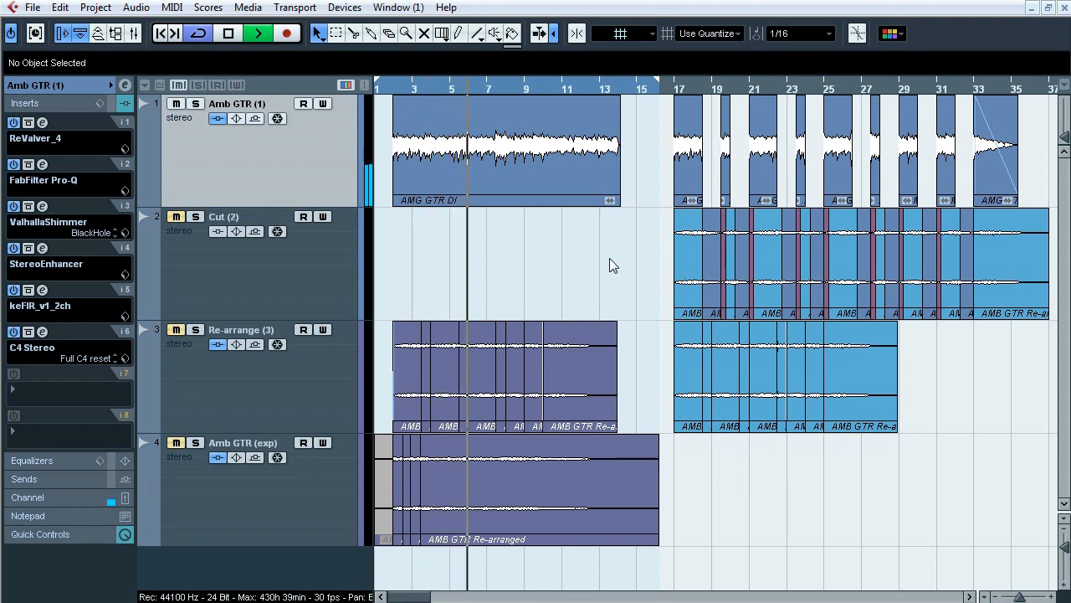
left_click(219, 118)
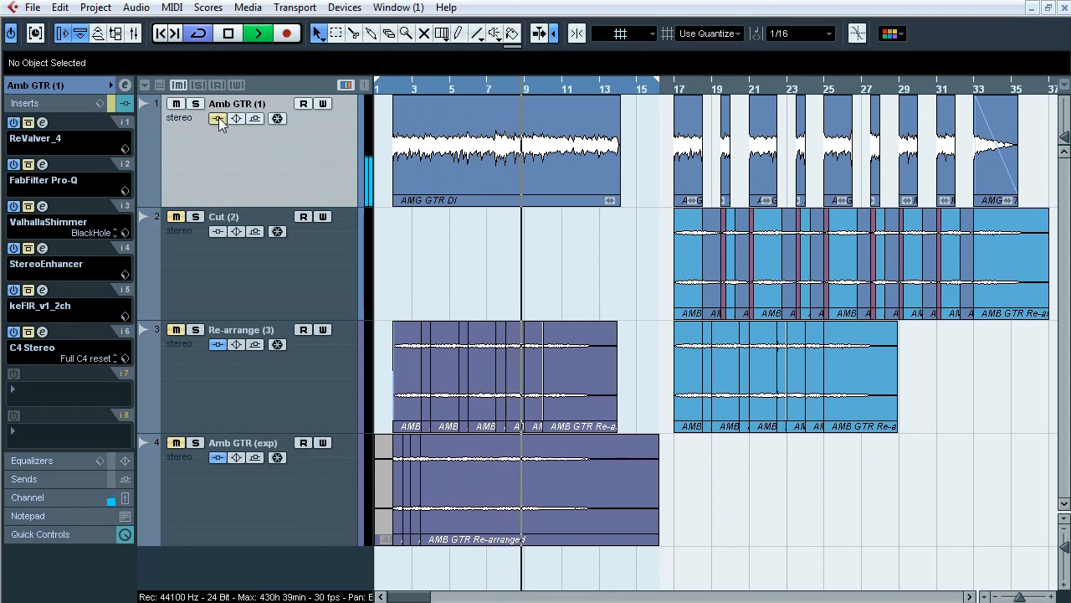
left_click(219, 118)
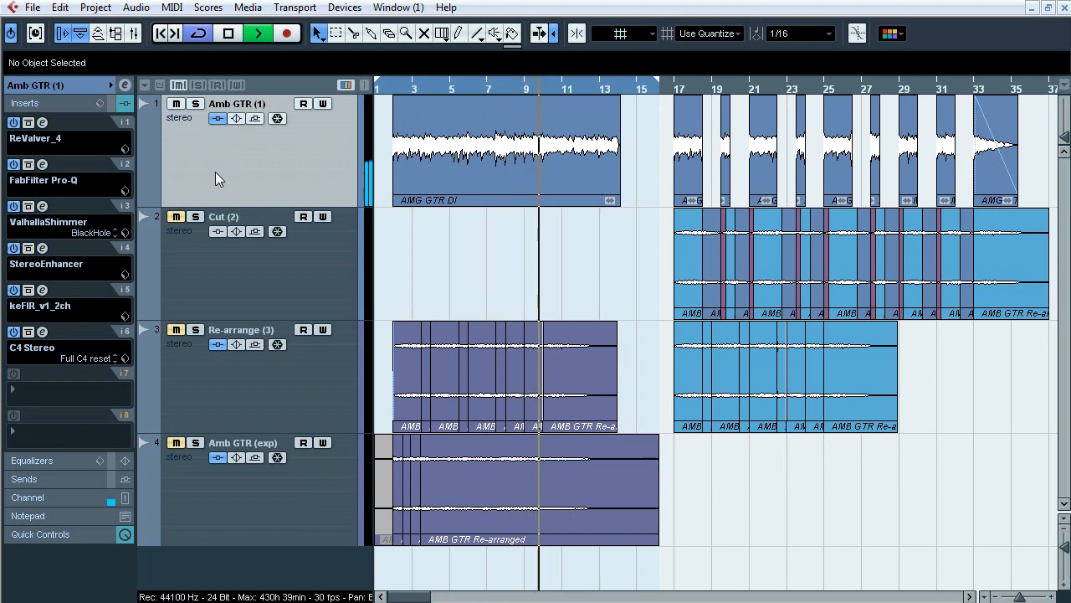
key("space")
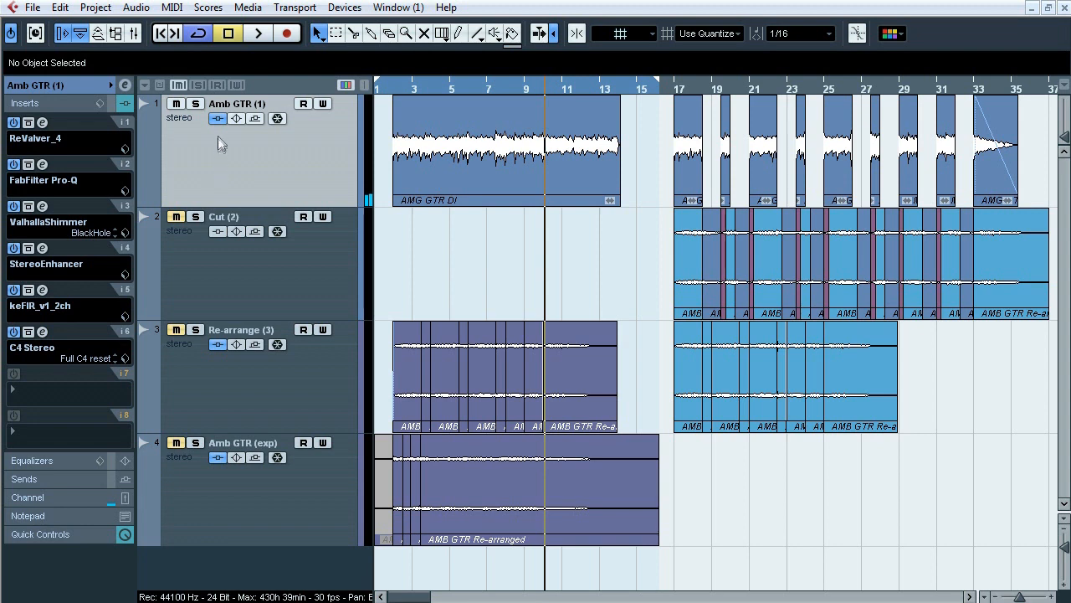
Review the stomps, effects, output mixer and input mixer of ReValver_4 on Amb GTR (1), and close the plug-in.
left_click(65, 134)
left_click(423, 110)
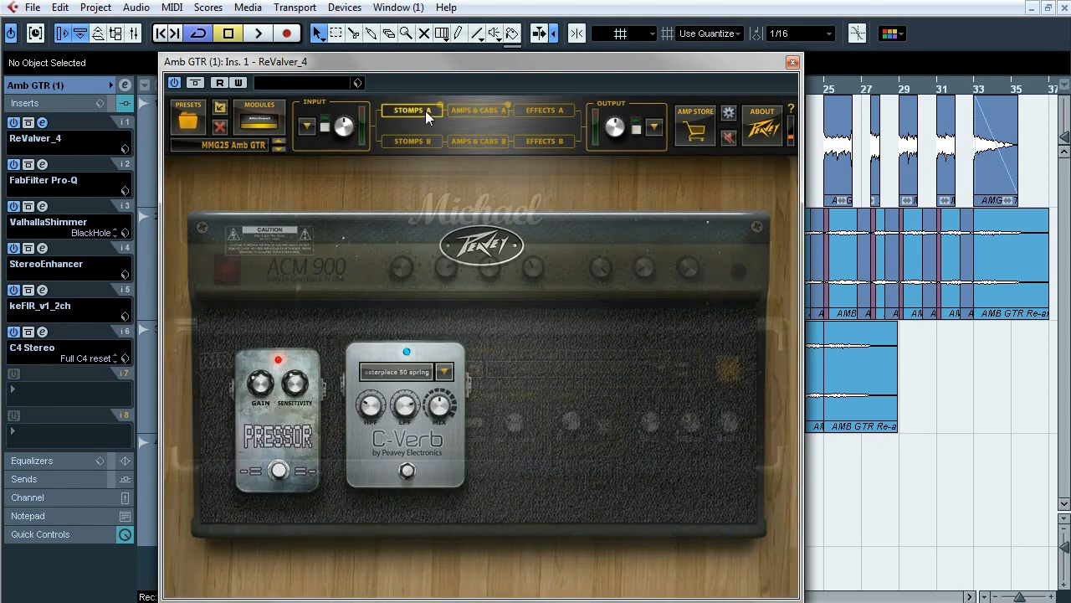
left_click(538, 110)
left_click(654, 127)
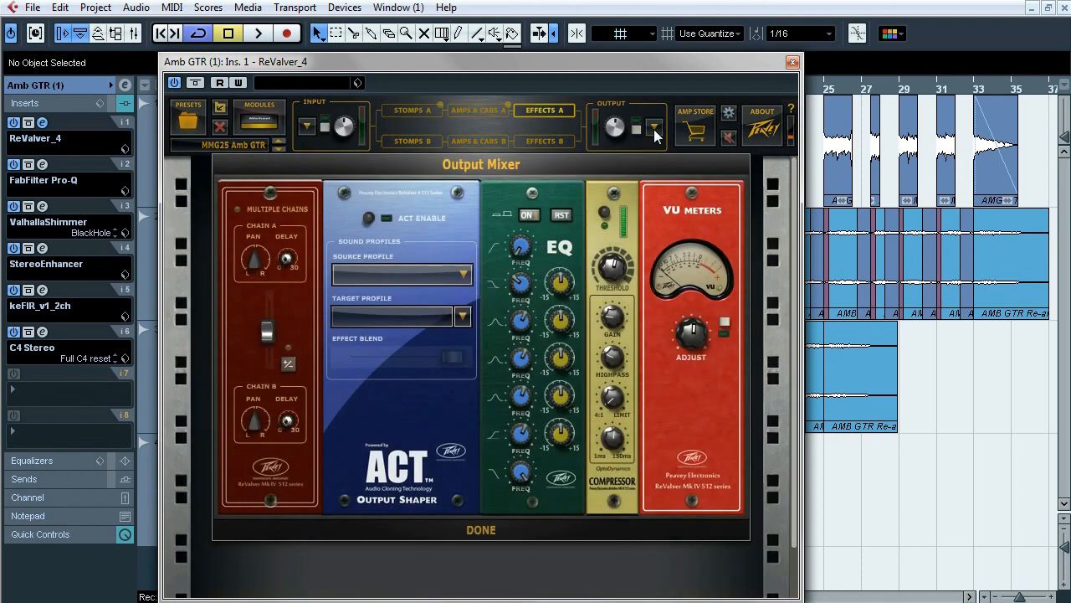
mouse_move(694, 343)
left_click(309, 125)
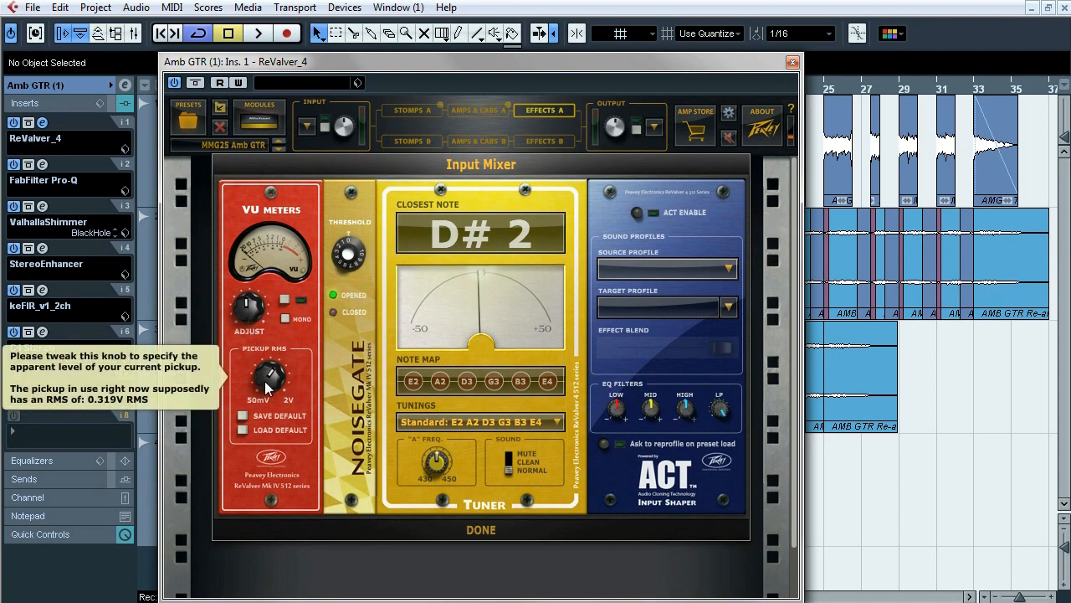
left_click(793, 63)
Inspect the FabFilter Pro-Q cuts near 5 kHz and the ValhallaShimmer BlackHole settings on Amb GTR (1), closing each plug-in.
left_click(47, 165)
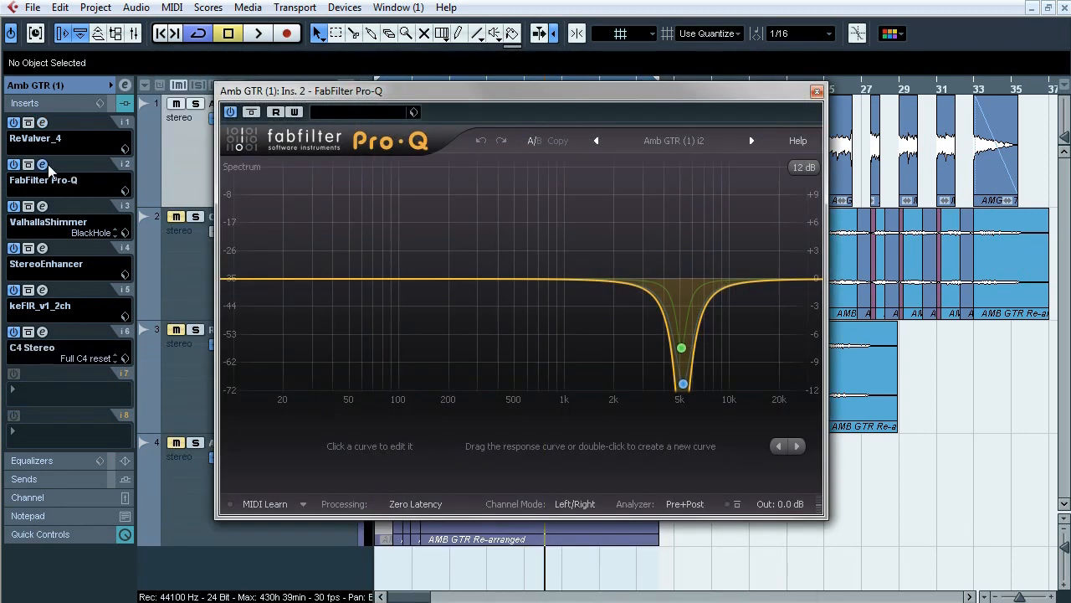
left_click(683, 383)
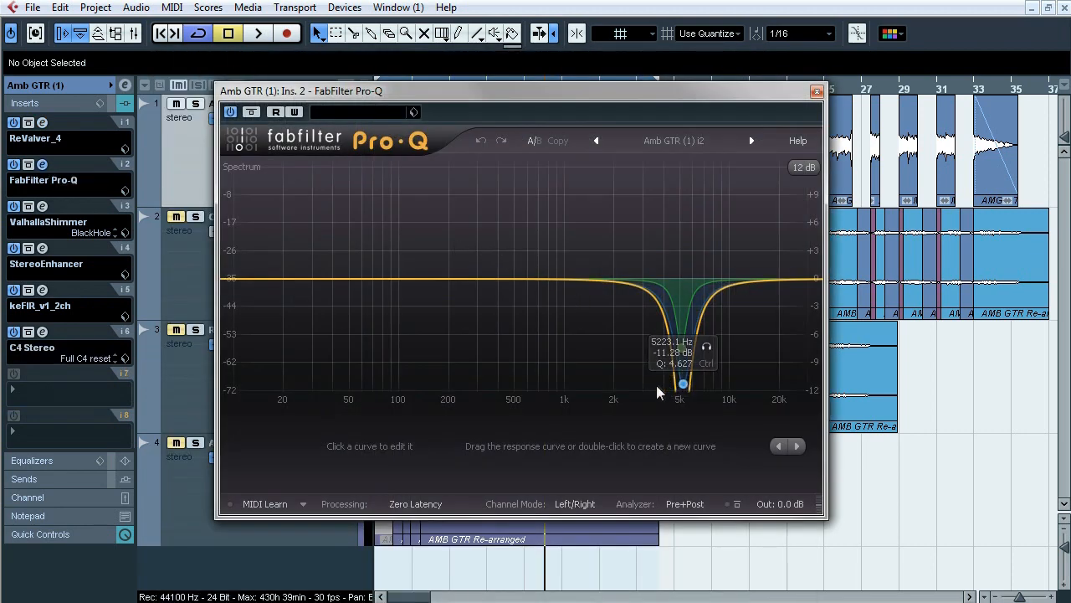
left_click(42, 164)
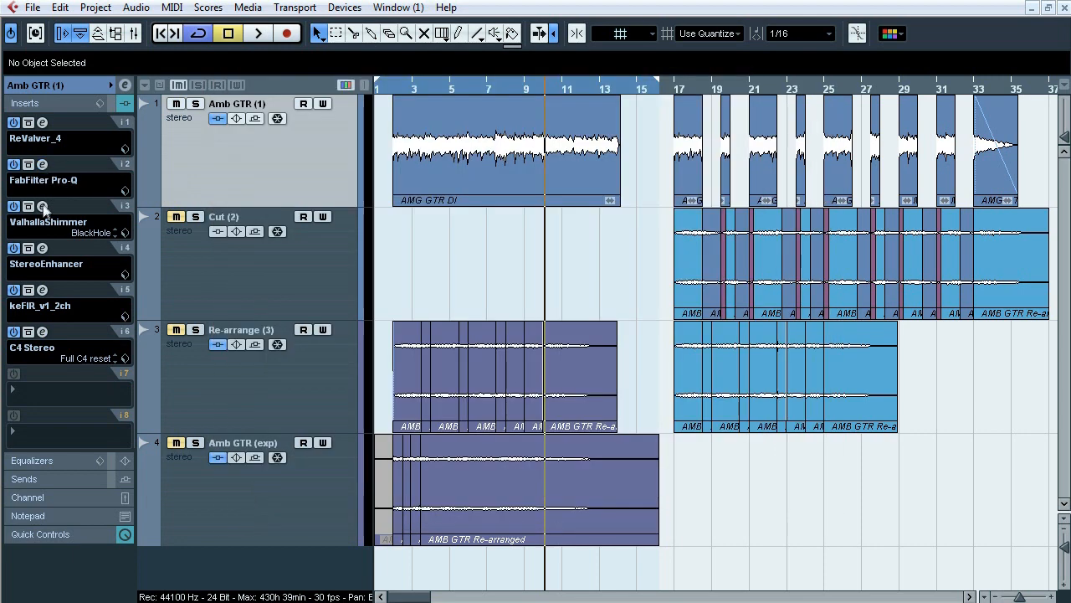
left_click(42, 207)
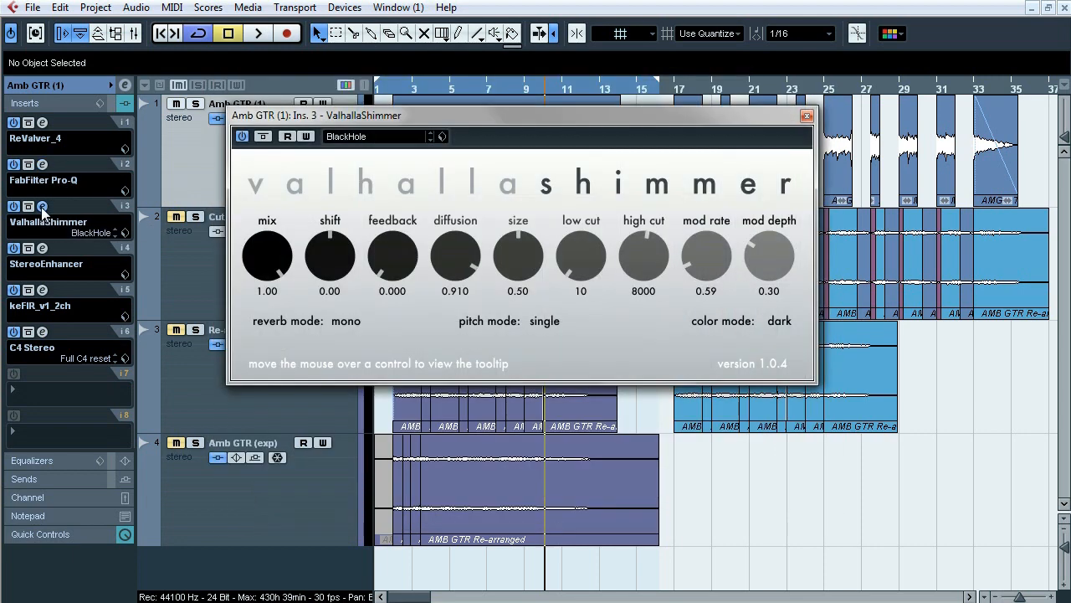
left_click(42, 207)
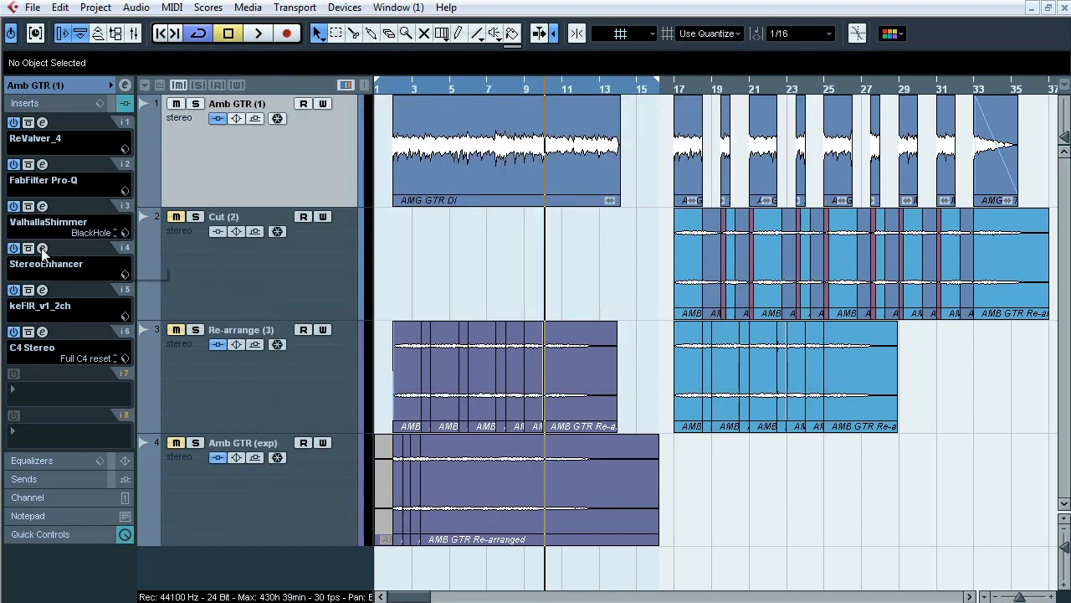
Check the StereoEnhancer, keFIR_v1_2ch and C4 Stereo settings on Amb GTR (1), closing each plug-in.
left_click(42, 248)
left_click(42, 249)
left_click(41, 291)
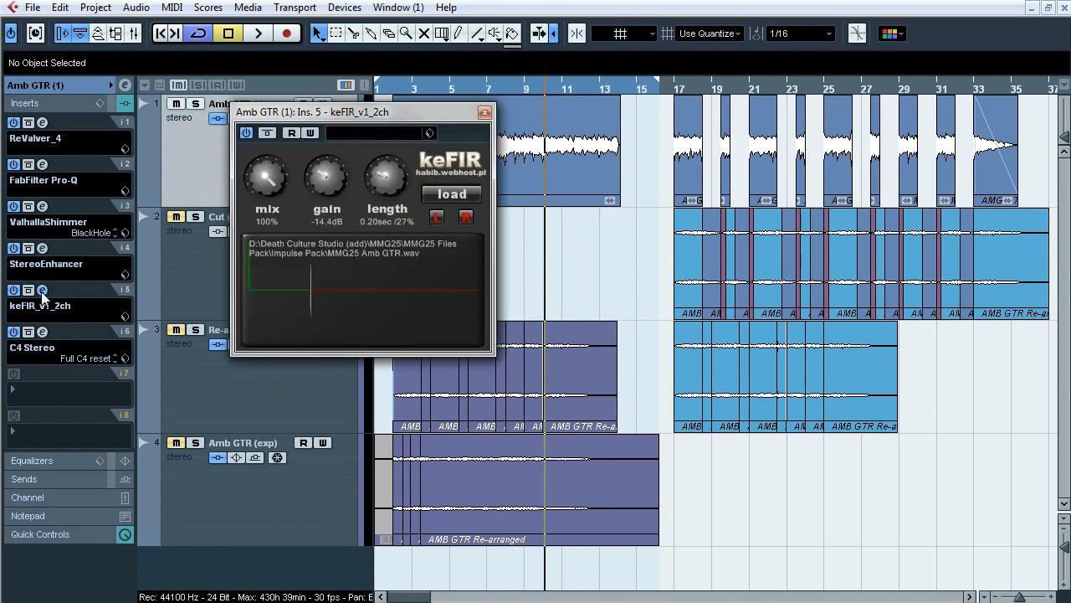
left_click(41, 290)
left_click(42, 332)
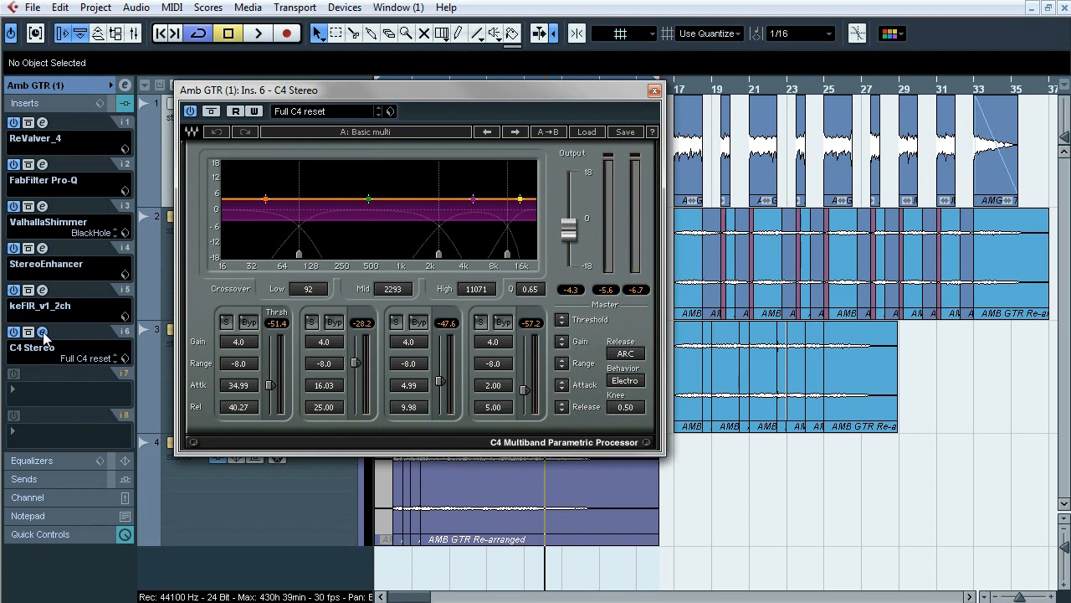
left_click(41, 333)
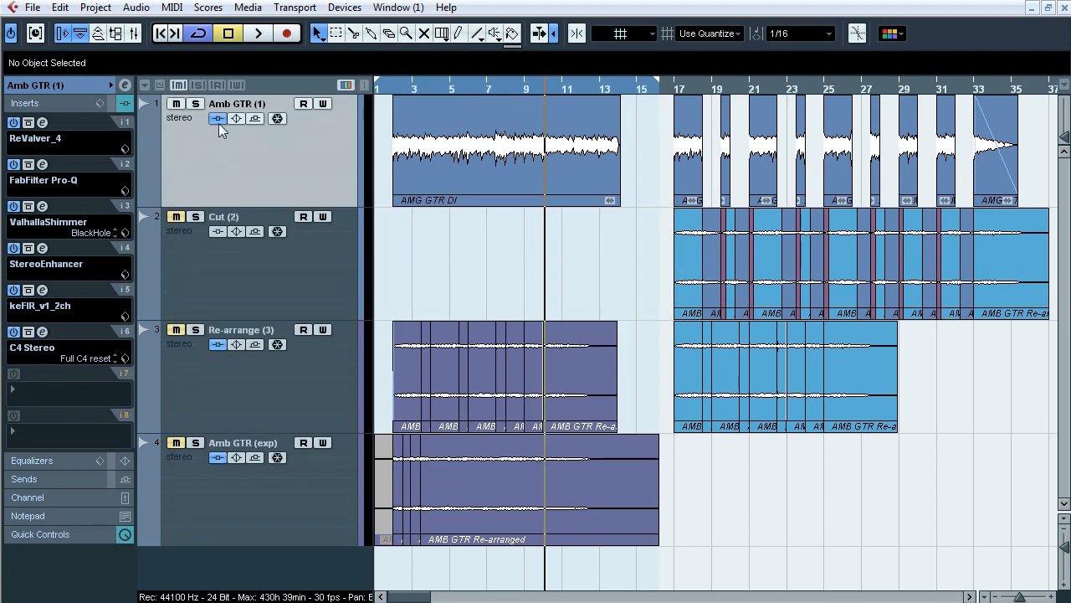
Play Amb GTR (1) from about bar 2 with its inserts bypassed, reactivate ReValver_4 alone and view its amp settings.
left_click(400, 89)
key("space")
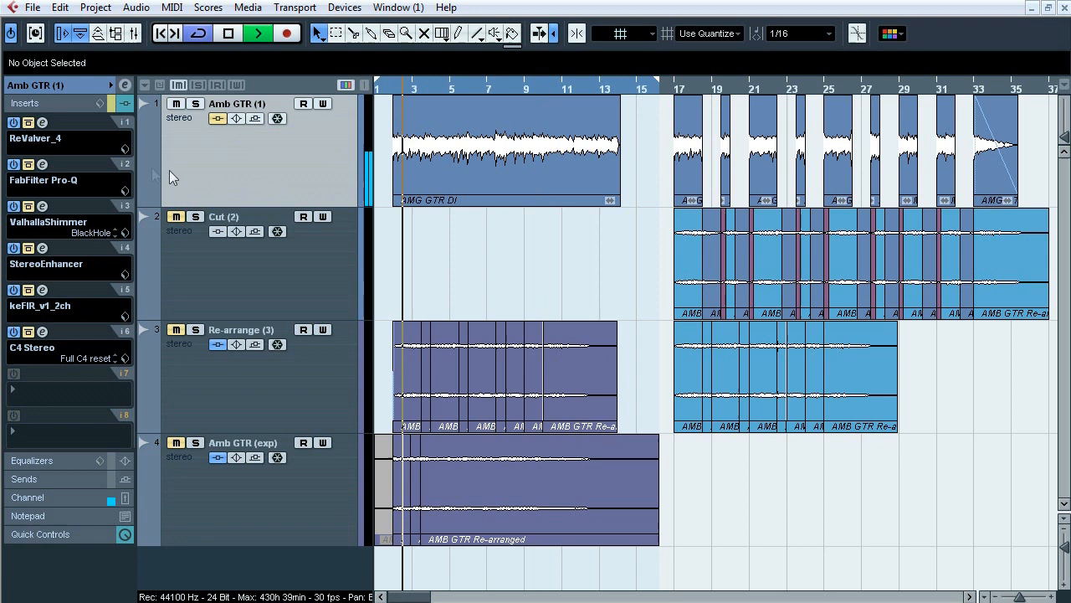
left_click(29, 123)
left_click(41, 123)
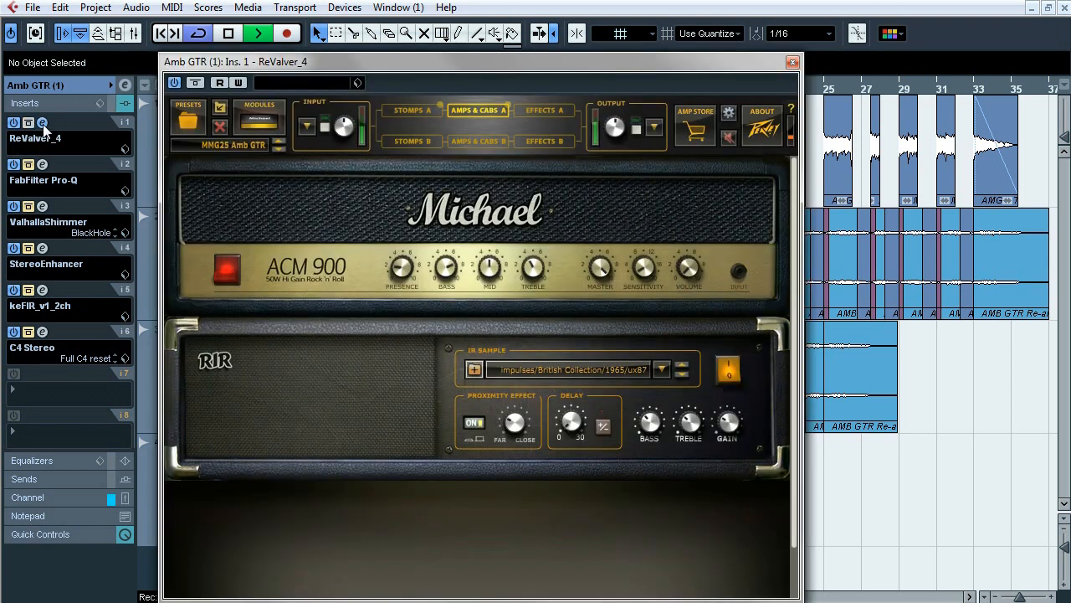
left_click(42, 123)
Activate FabFilter Pro-Q on Amb GTR (1) and compare it bypassed and active during playback.
left_click(42, 165)
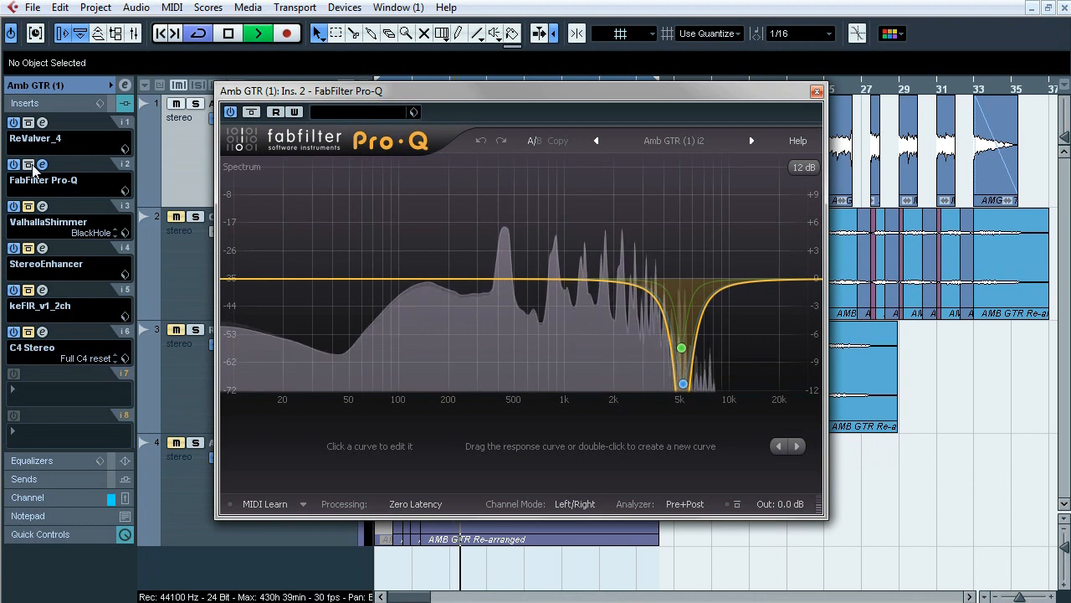
left_click(31, 167)
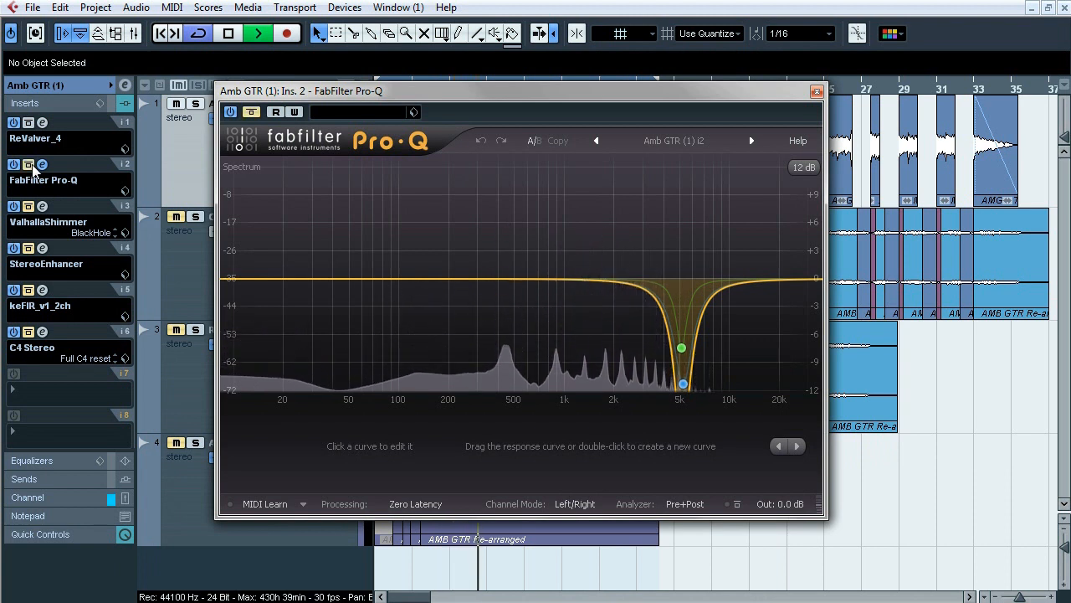
left_click(31, 166)
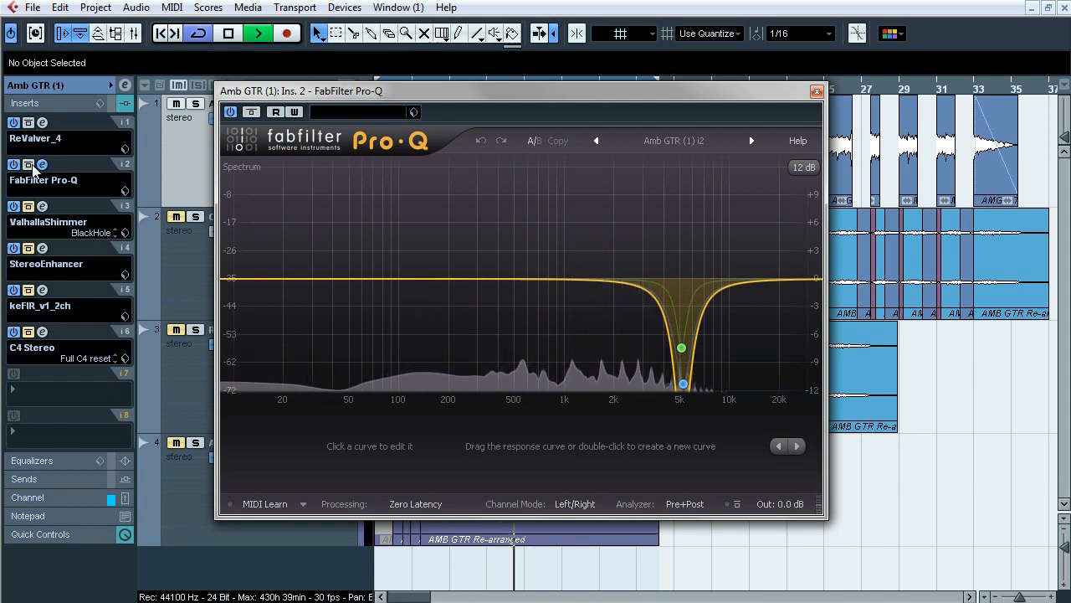
Activate ValhallaShimmer on Amb GTR (1) and set the locators around the AMG GTR DI event, keeping the plug-in open.
left_click(42, 206)
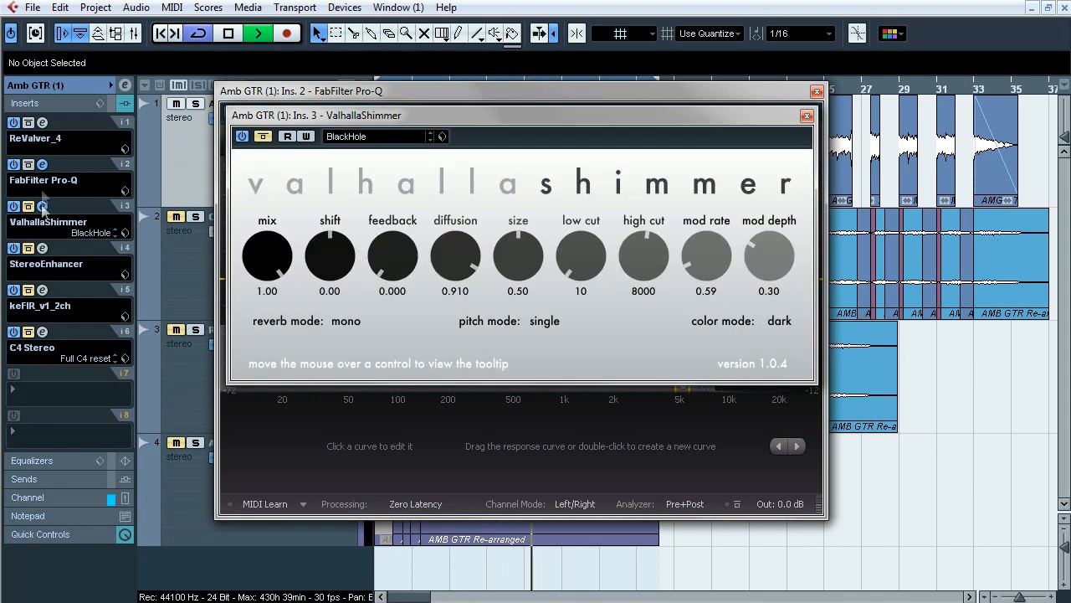
left_click(29, 207)
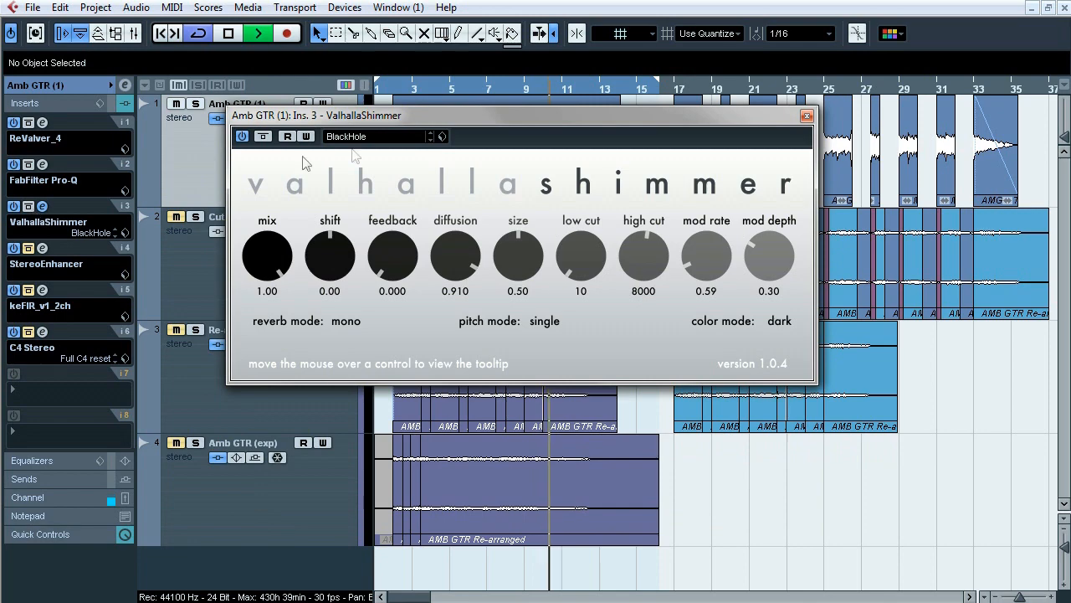
left_click_drag(416, 123, 417, 195)
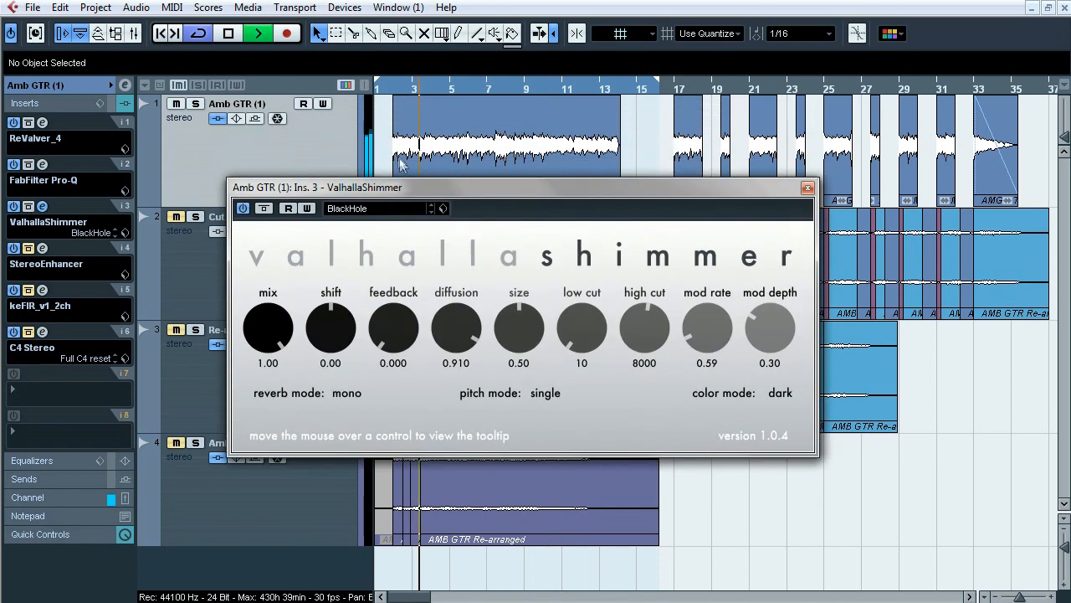
left_click(406, 146)
left_click_drag(285, 188, 284, 123)
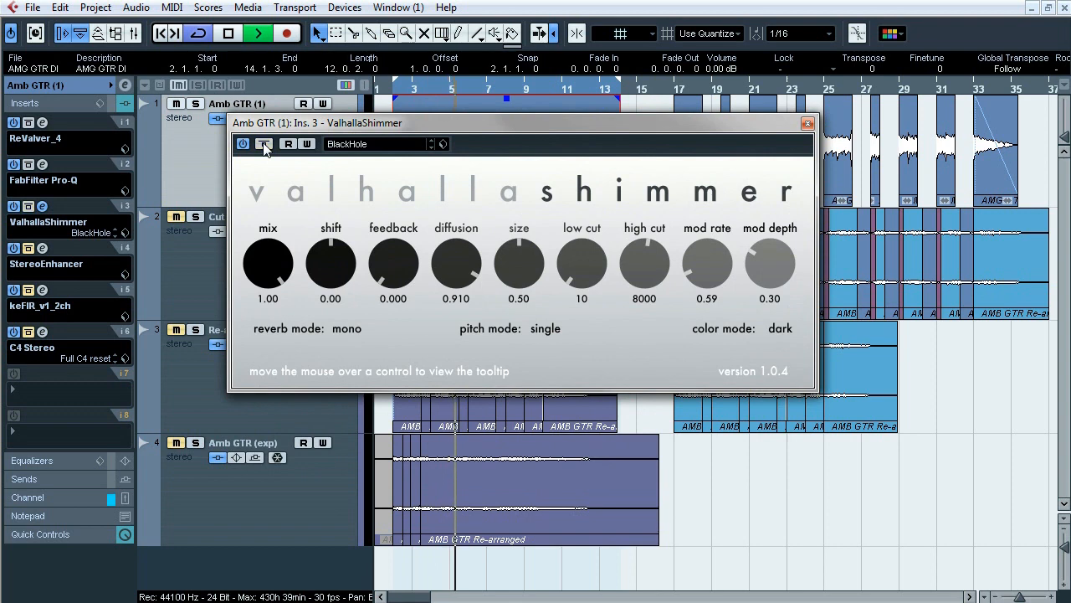
Close ValhallaShimmer, activate StereoEnhancer on Amb GTR (1) and compare it bypassed and active during playback, closing it at the end.
left_click(42, 207)
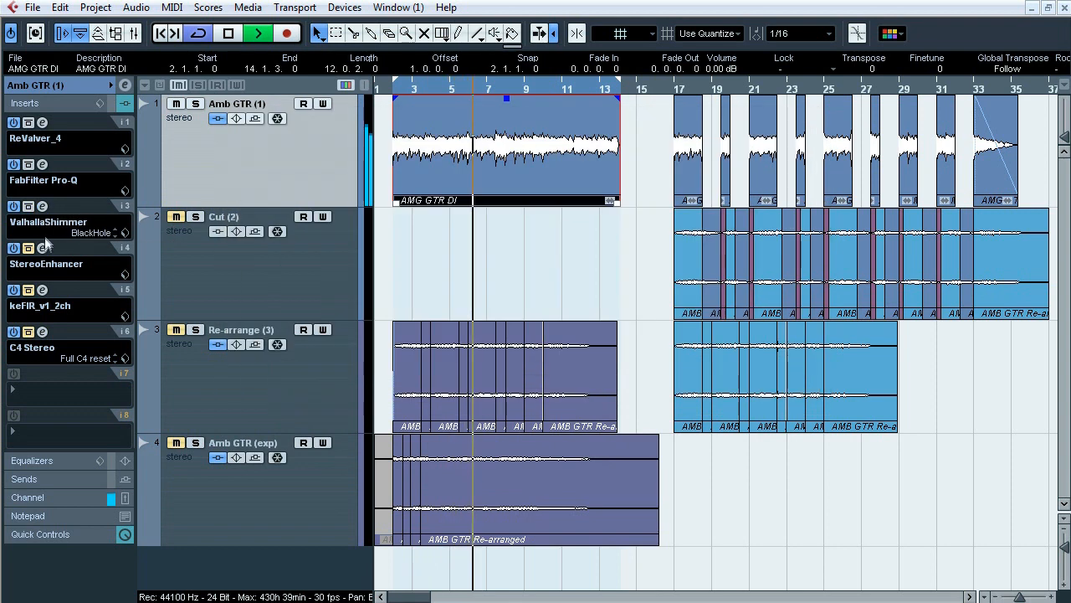
left_click(42, 249)
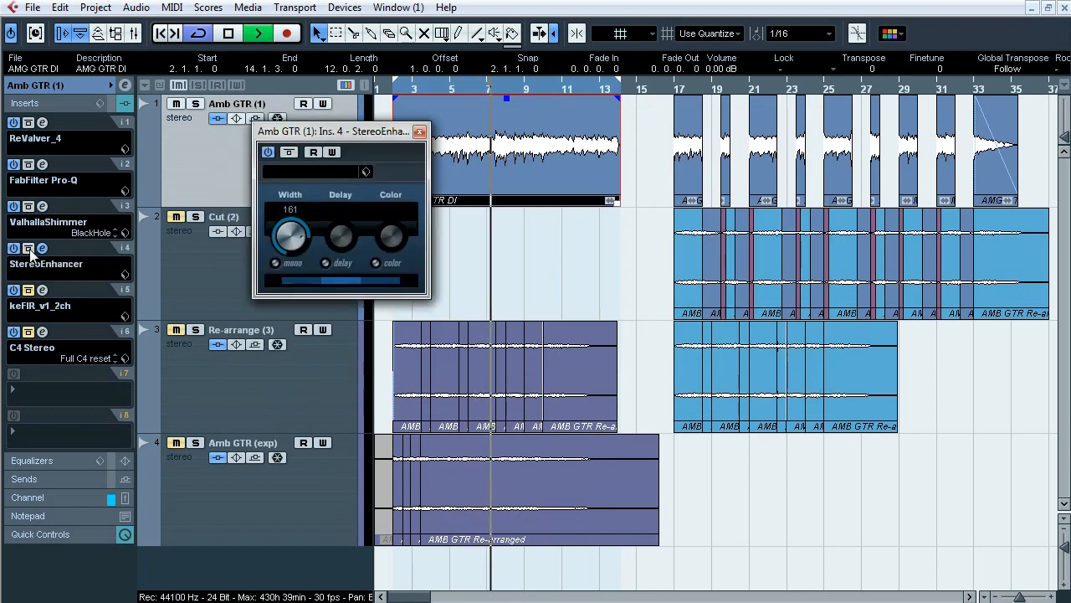
left_click(29, 250)
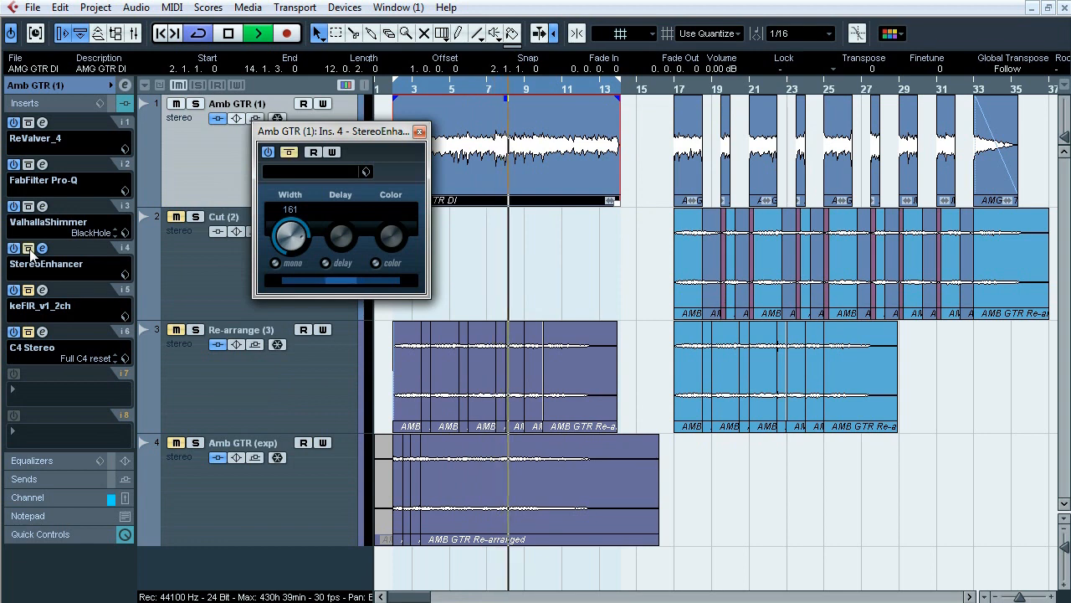
left_click(29, 251)
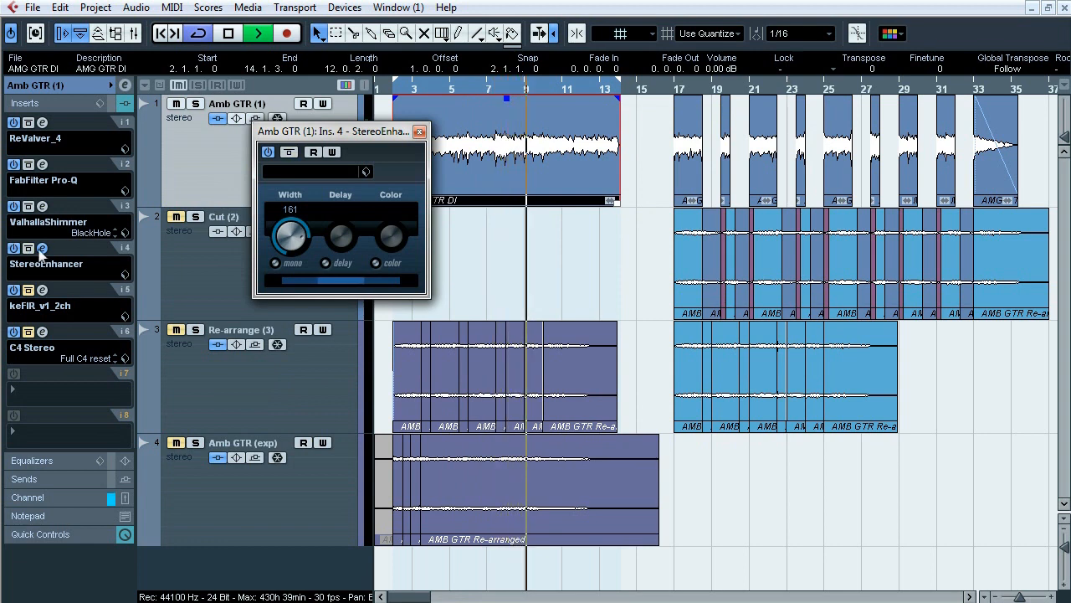
left_click(42, 249)
Activate keFIR_v1_2ch on Amb GTR (1), view its impulse settings during playback and close the plug-in.
left_click(42, 290)
left_click(28, 292)
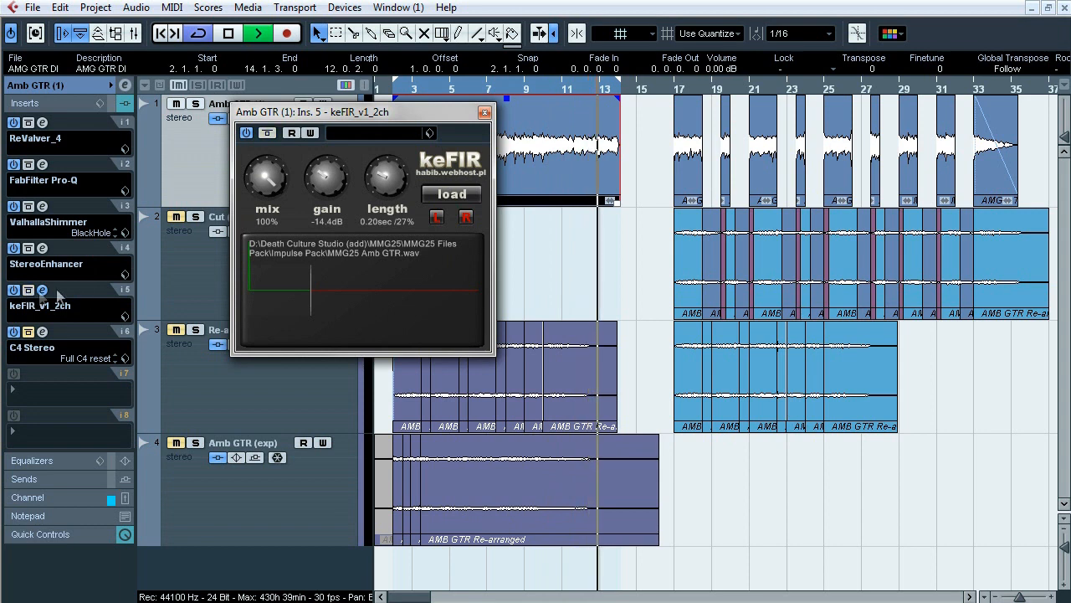
left_click(42, 289)
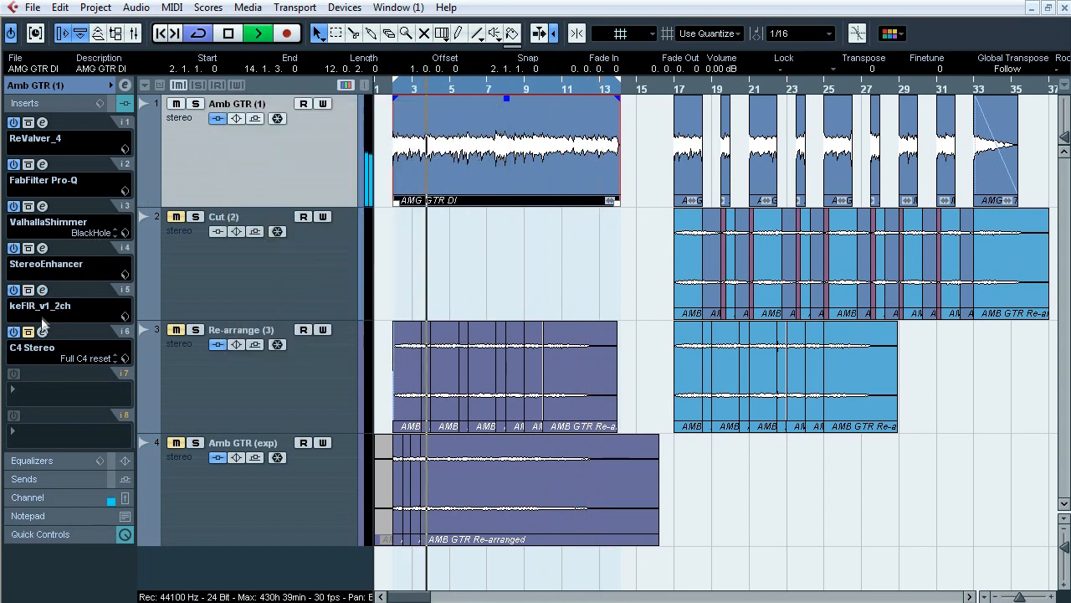
Activate C4 Stereo on Amb GTR (1), compare it bypassed and active during playback, and stop playback before closing the plug-in.
left_click(42, 331)
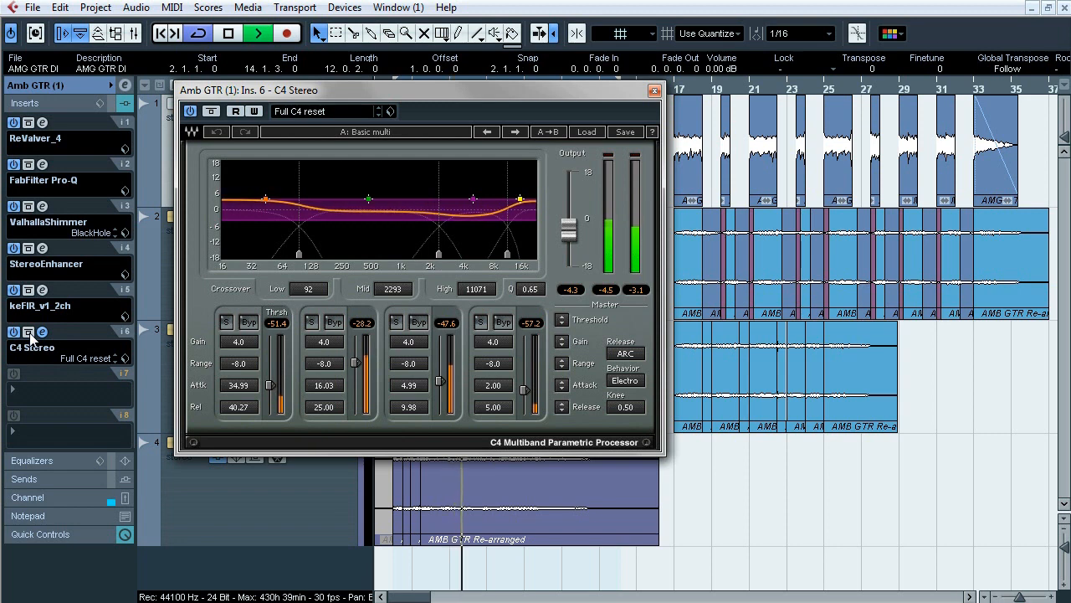
left_click(28, 332)
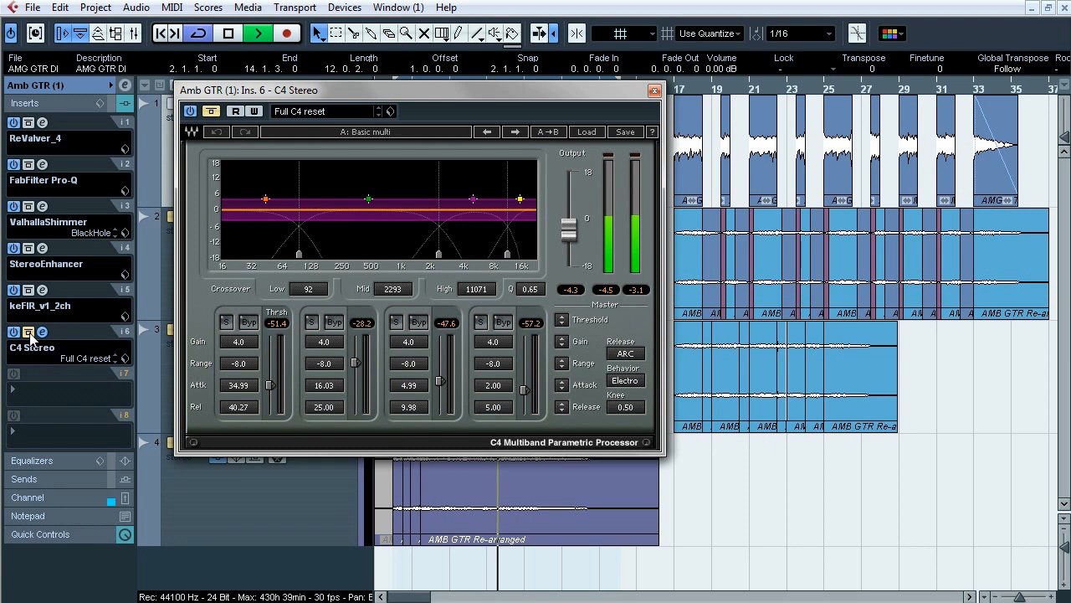
left_click(28, 332)
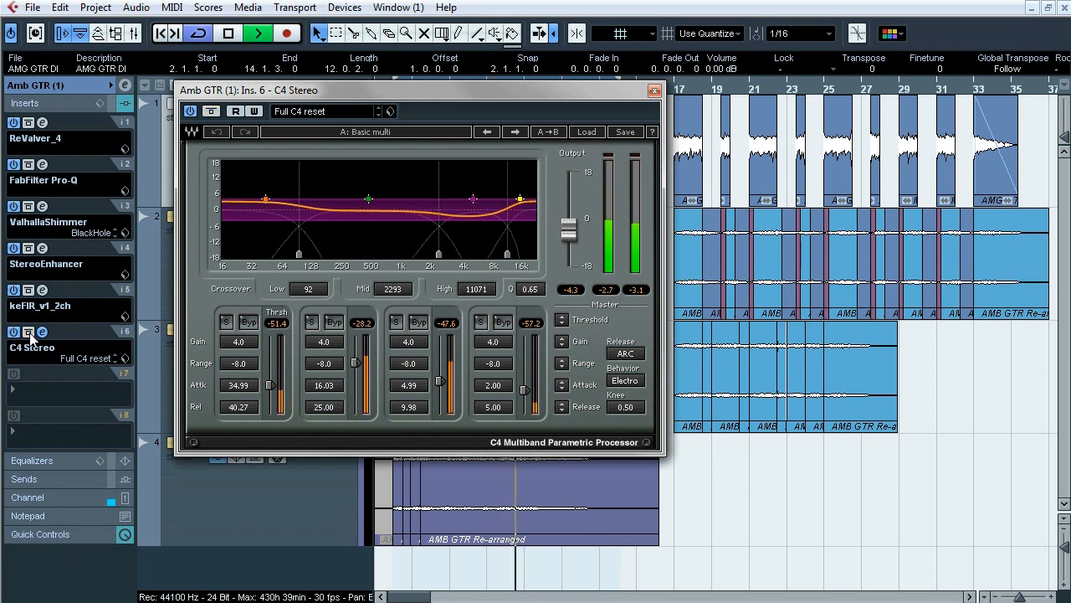
key("space")
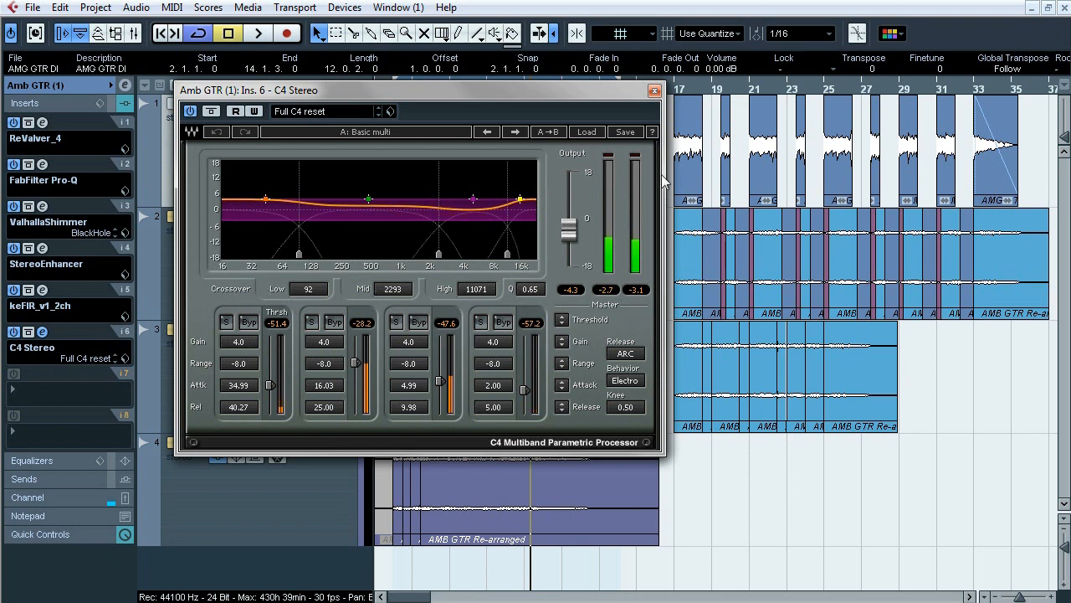
left_click(656, 91)
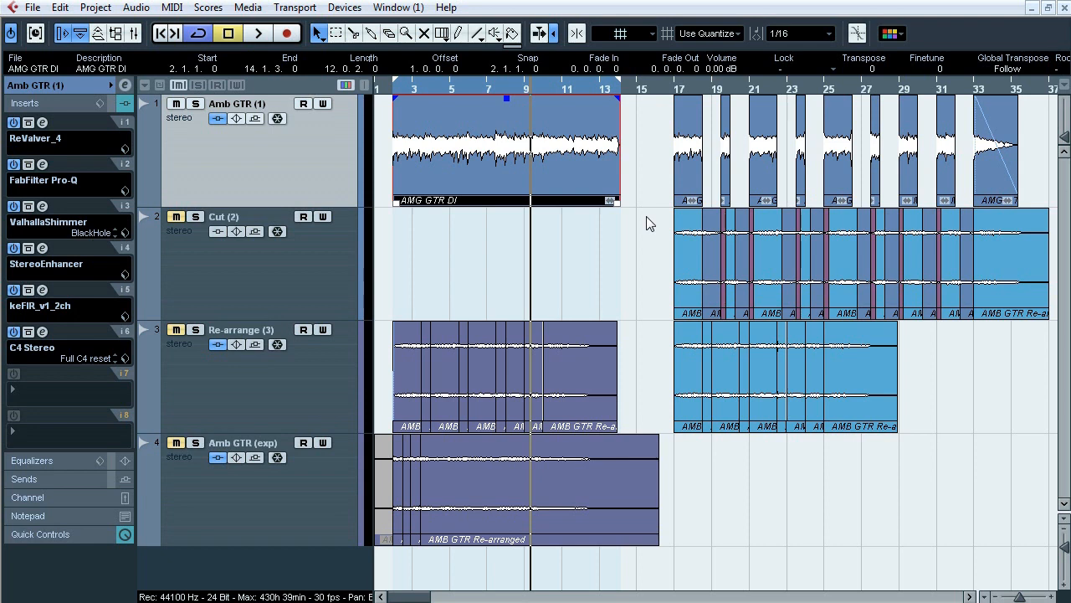
Show the Transport panel, turn on the metronome click and play Amb GTR (1) from just before bar 2.
key("F2")
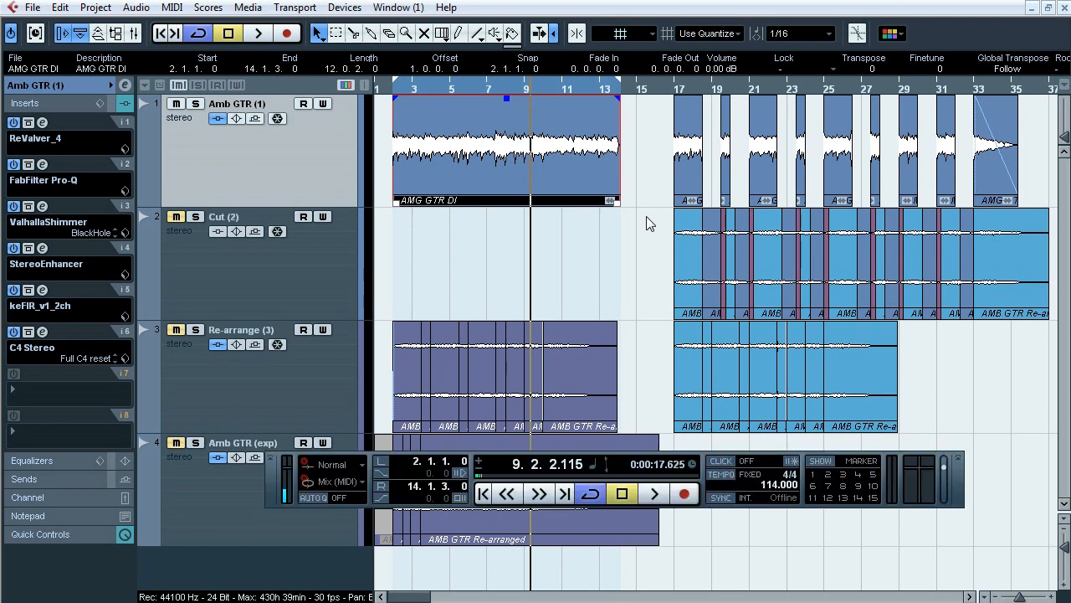
left_click(389, 90)
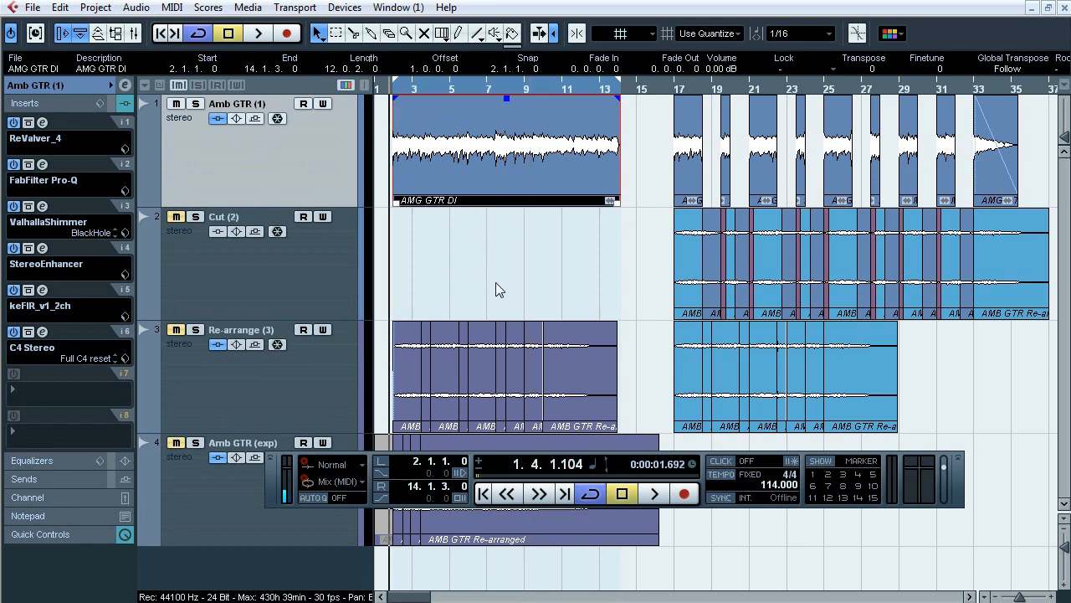
left_click(721, 461)
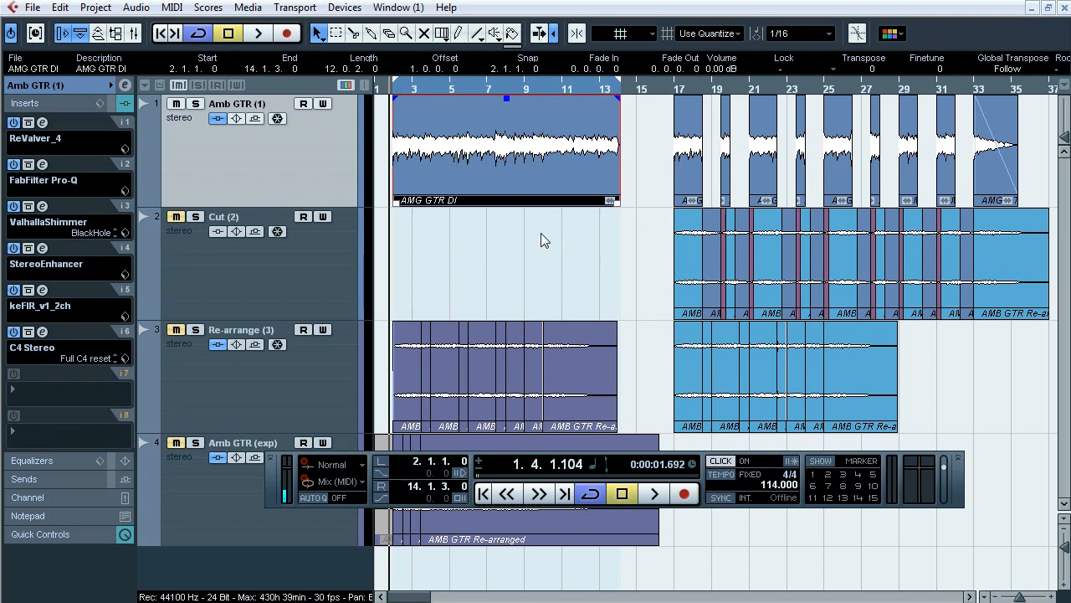
key("space")
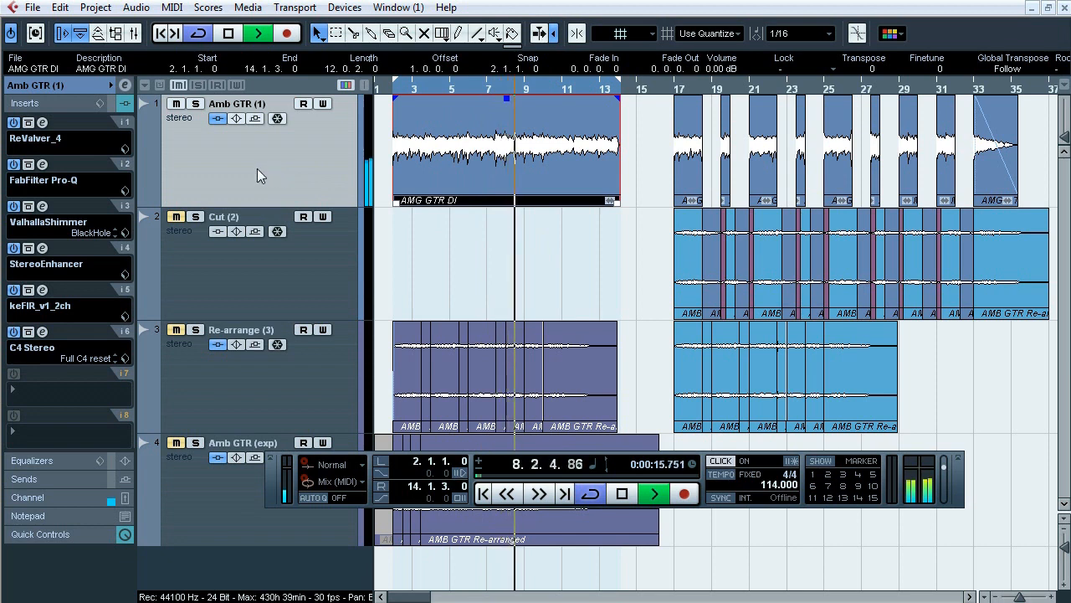
Compare Amb GTR (1) with all its inserts bypassed and reactivated, replaying from just before bar 2, and stop playback.
left_click(218, 119)
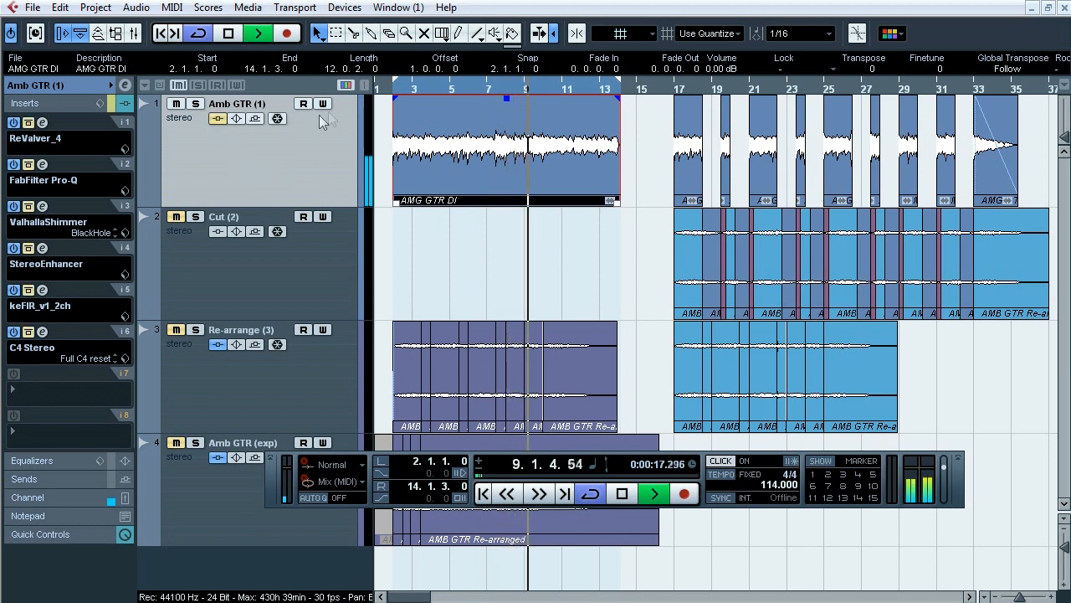
left_click(384, 89)
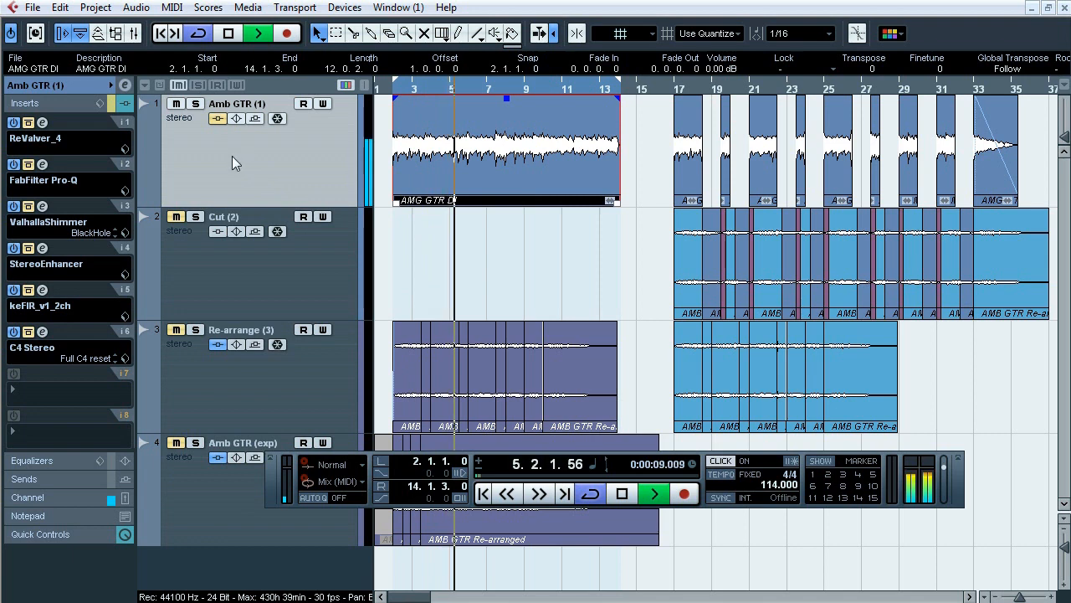
left_click(222, 121)
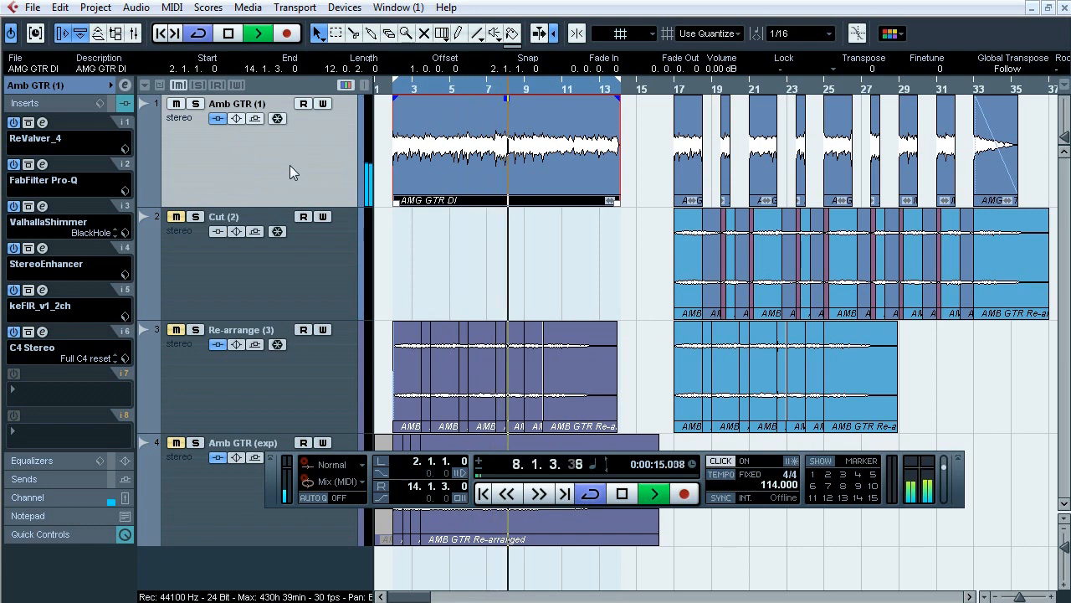
key("space")
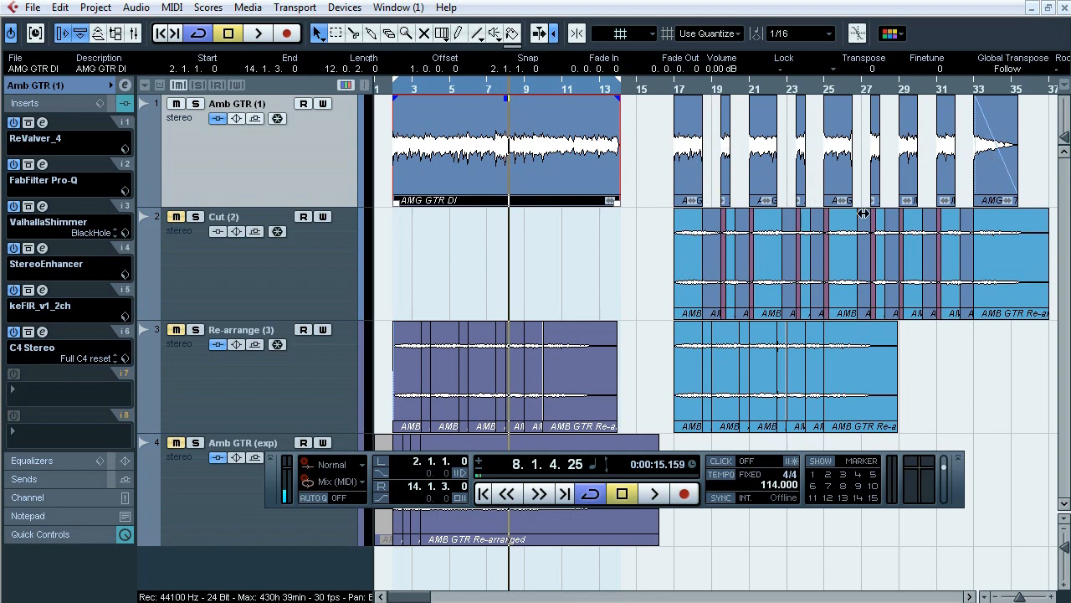
Examine the DI events on Amb GTR (1) from bar 17 against the re-amped pieces on Cut (2), close up around bars 19 to 21.
left_click_drag(407, 598, 420, 600)
left_click_drag(579, 91, 576, 111)
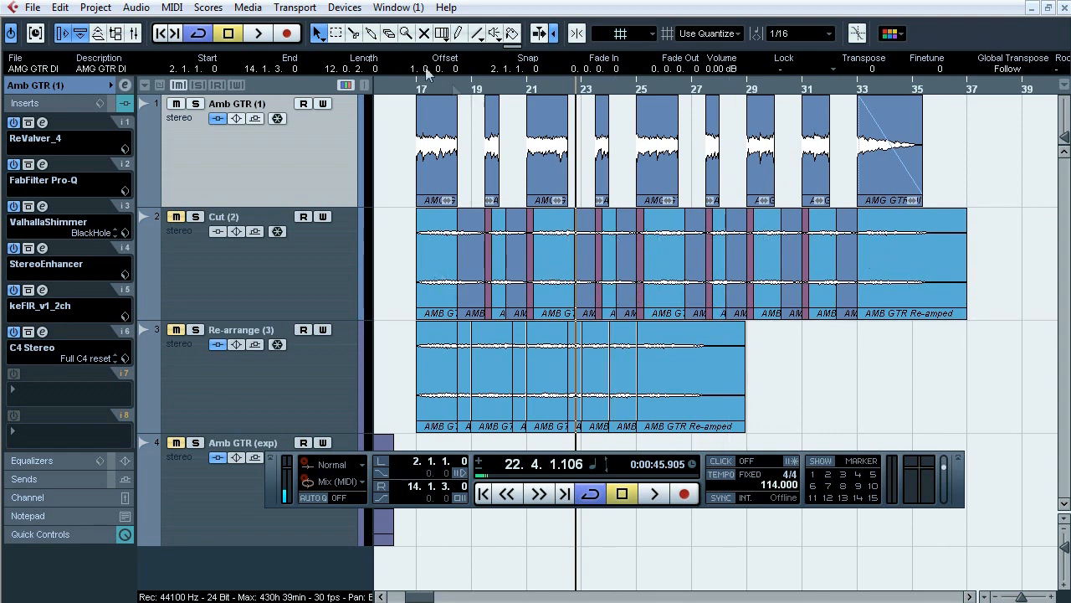
left_click_drag(452, 90, 450, 118)
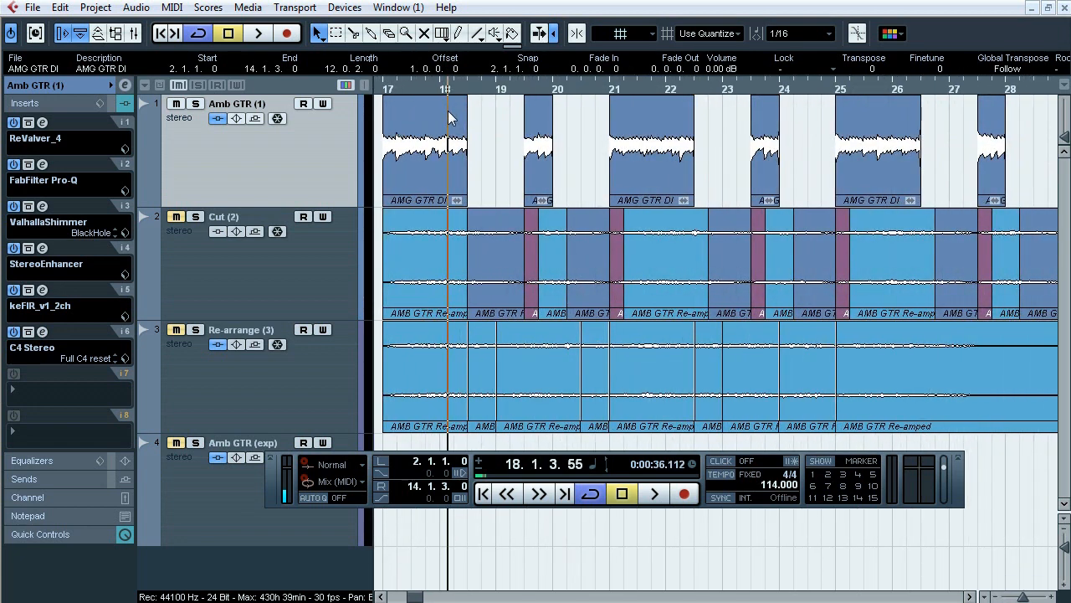
left_click_drag(490, 178, 502, 249)
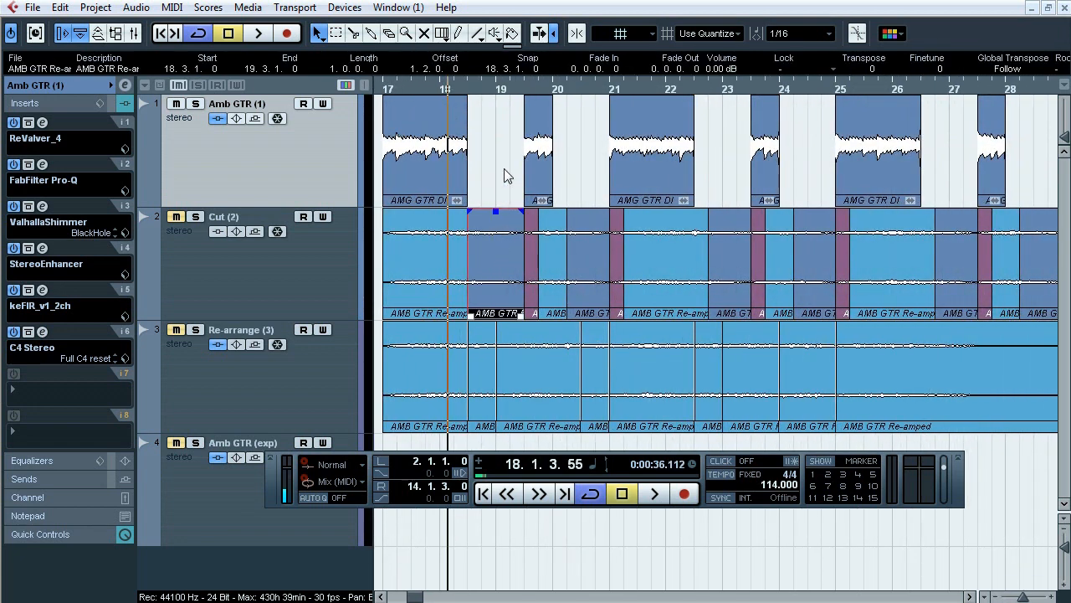
left_click(535, 245)
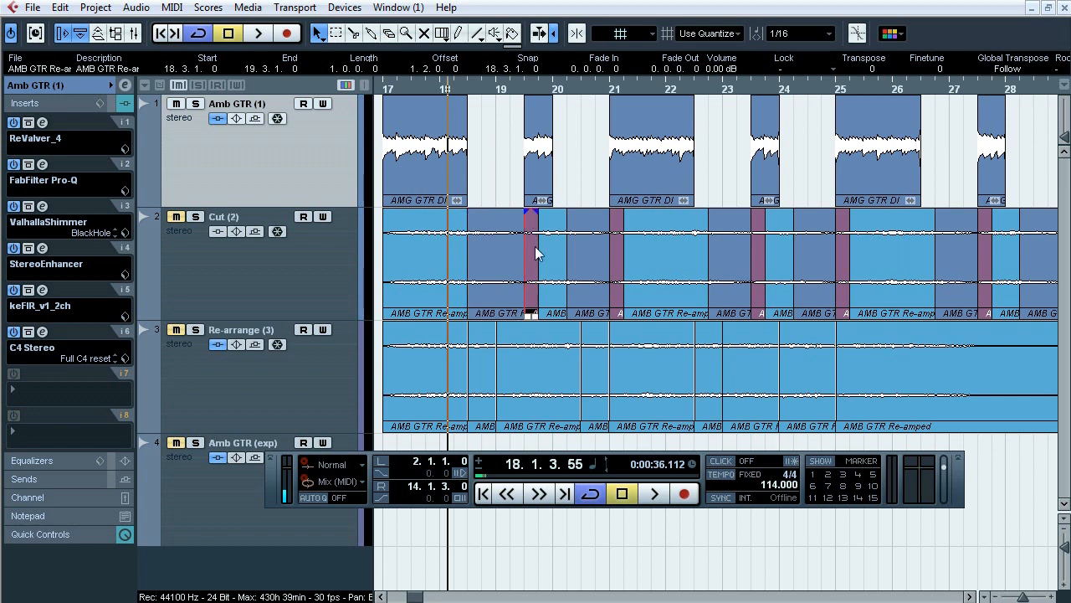
left_click_drag(534, 91, 513, 83)
left_click(472, 145)
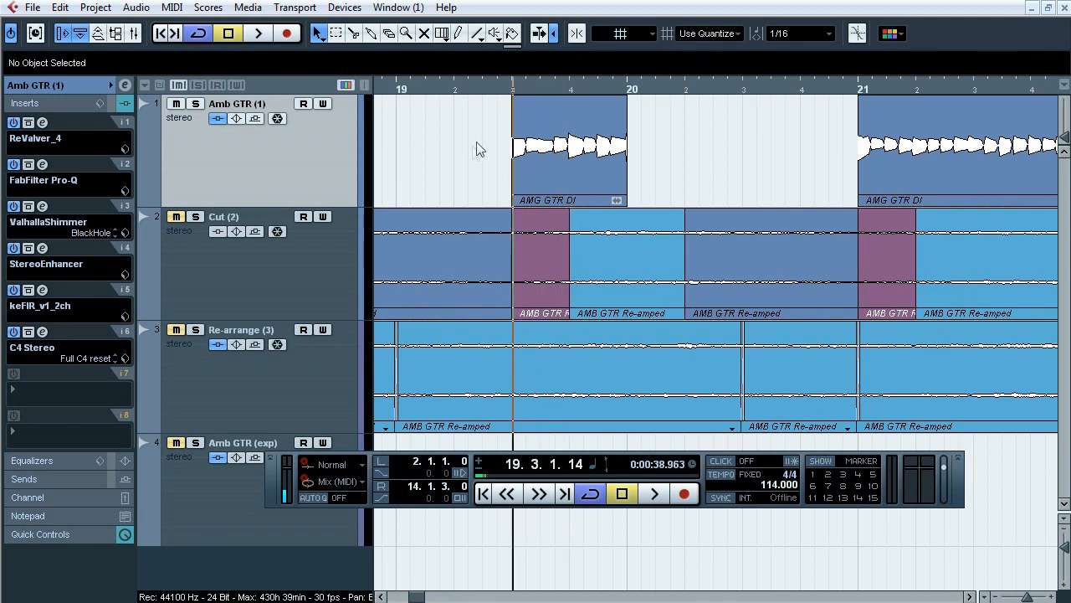
left_click(624, 257)
left_click(592, 157)
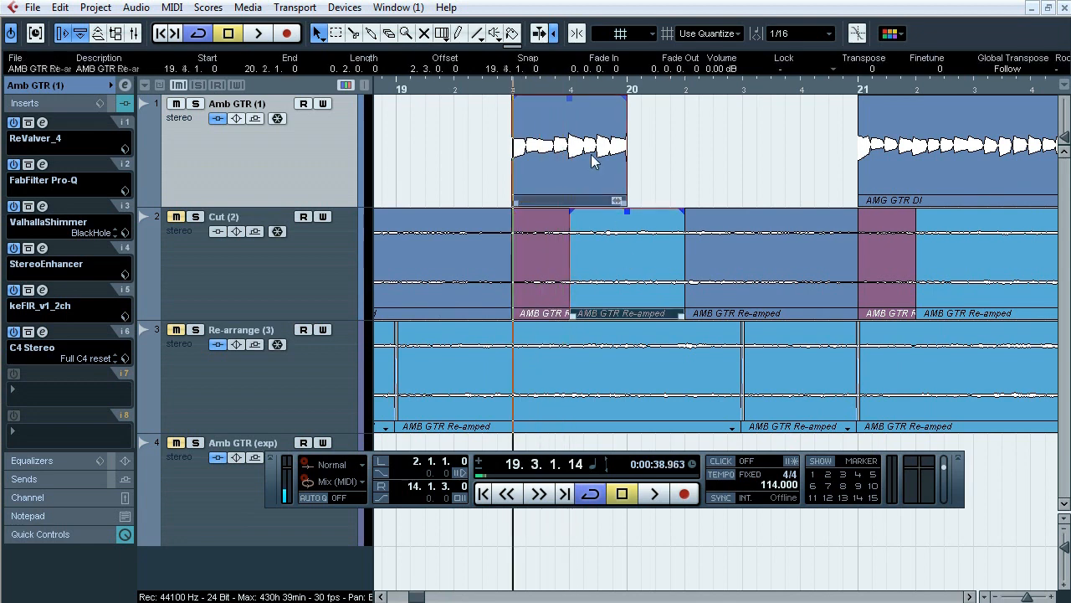
left_click(614, 257)
left_click(589, 171)
Compare the blue re-amped pieces on Cut (2) from bar 17 onward with the rearranged events on Re-arrange (3).
left_click_drag(489, 87, 521, 65)
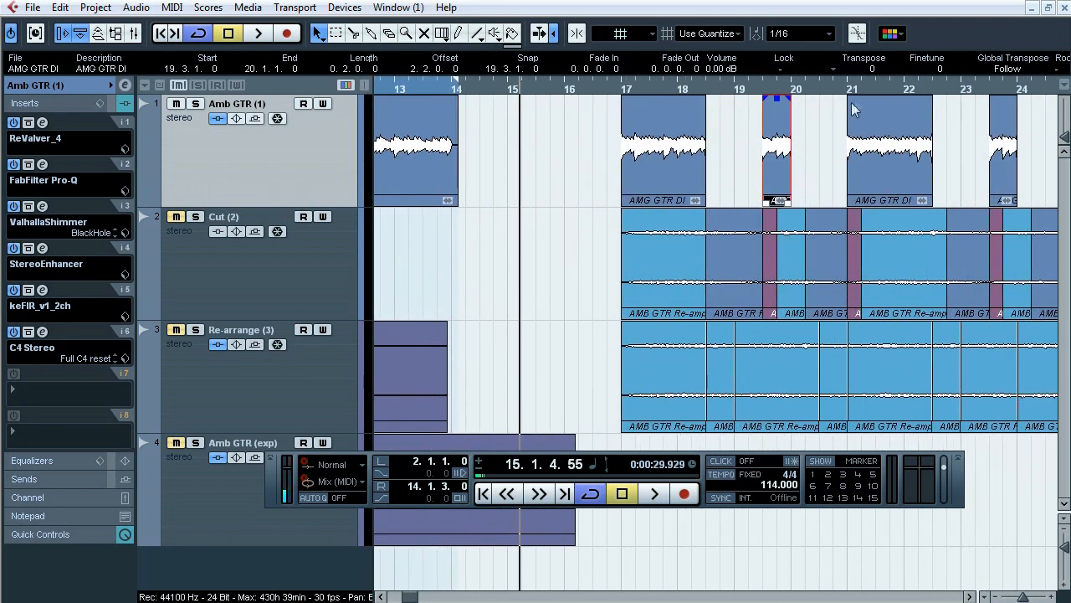
left_click_drag(851, 91, 852, 103)
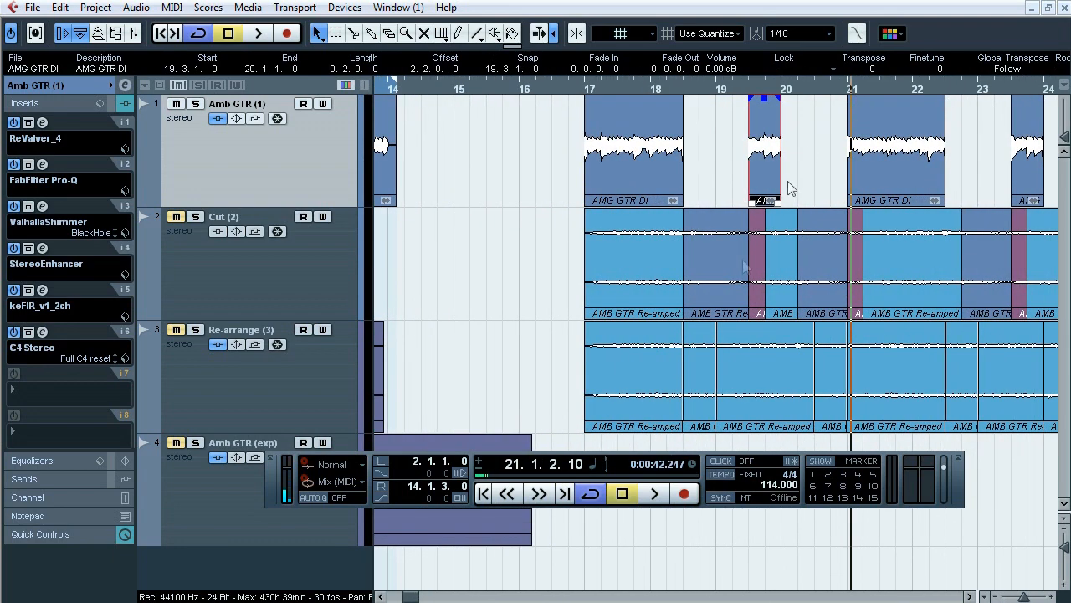
left_click(641, 273)
left_click(638, 366)
left_click(791, 273)
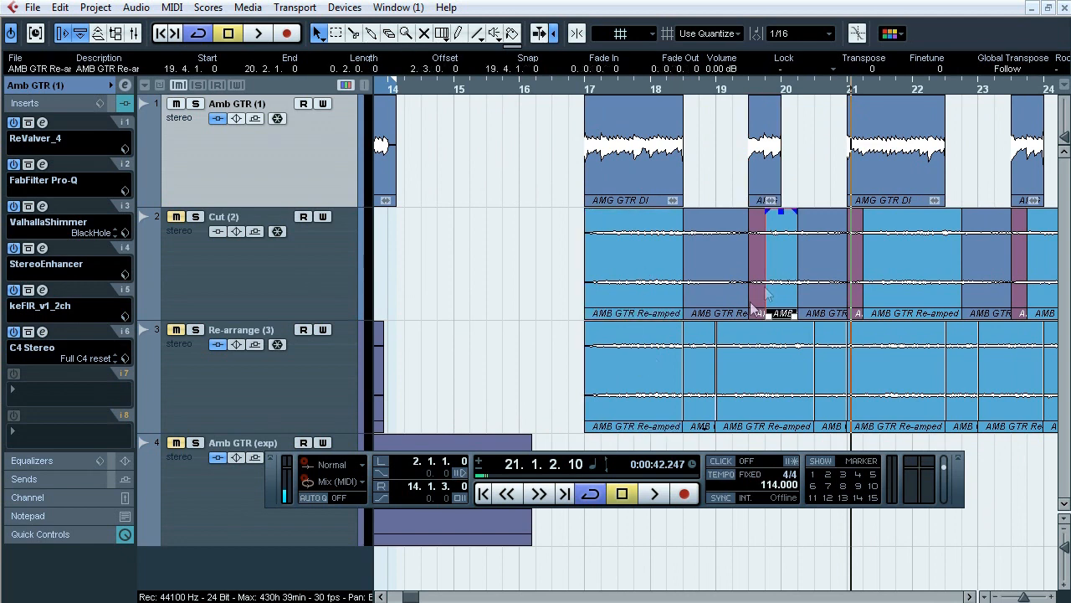
left_click(878, 286)
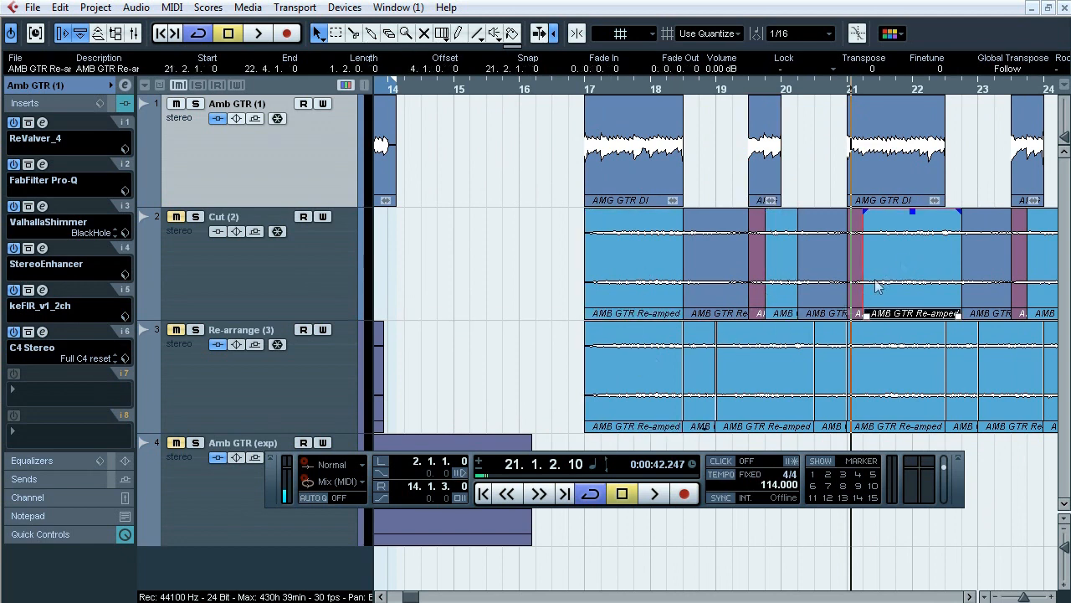
left_click(770, 369)
Hide the Transport panel, solo Cut (2) and play its re-amped events from about bar 17 to bar 21.
left_click(996, 597)
left_click(996, 597)
left_click(996, 597)
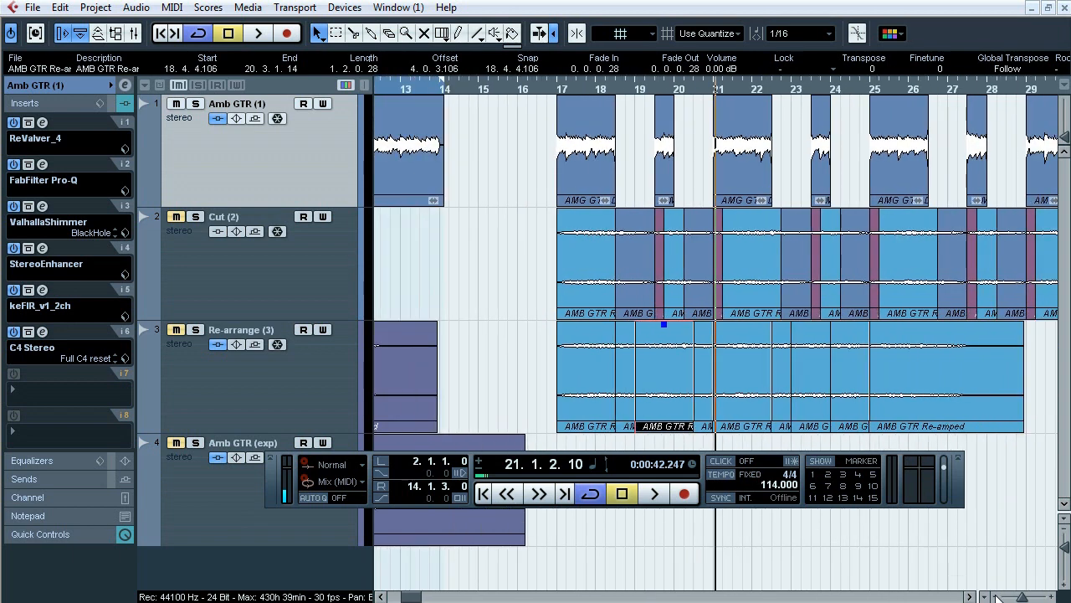
left_click(996, 596)
left_click(970, 597)
key("F2")
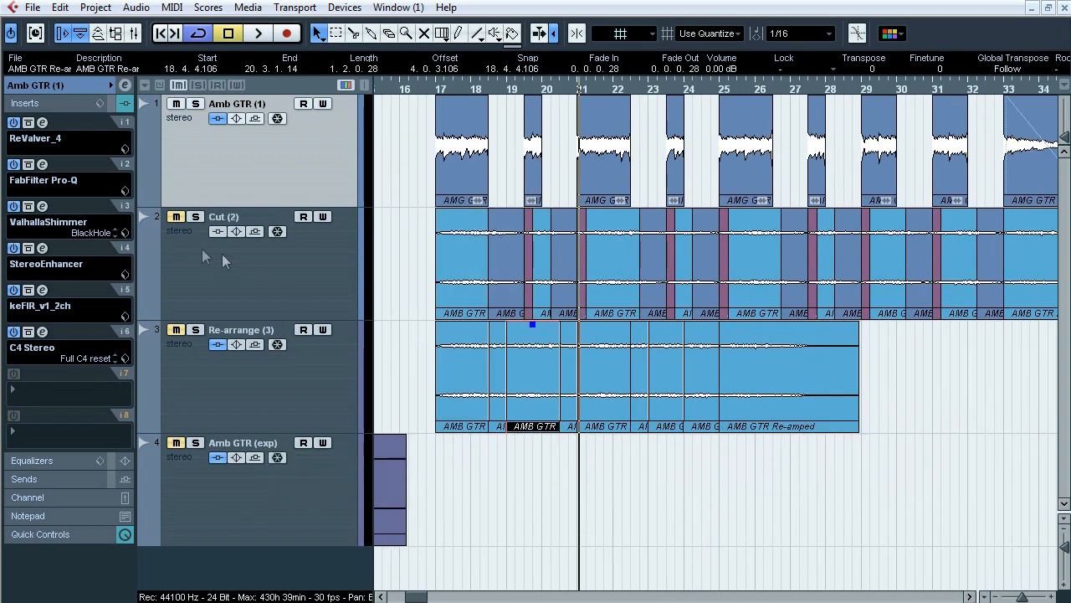
left_click(195, 219)
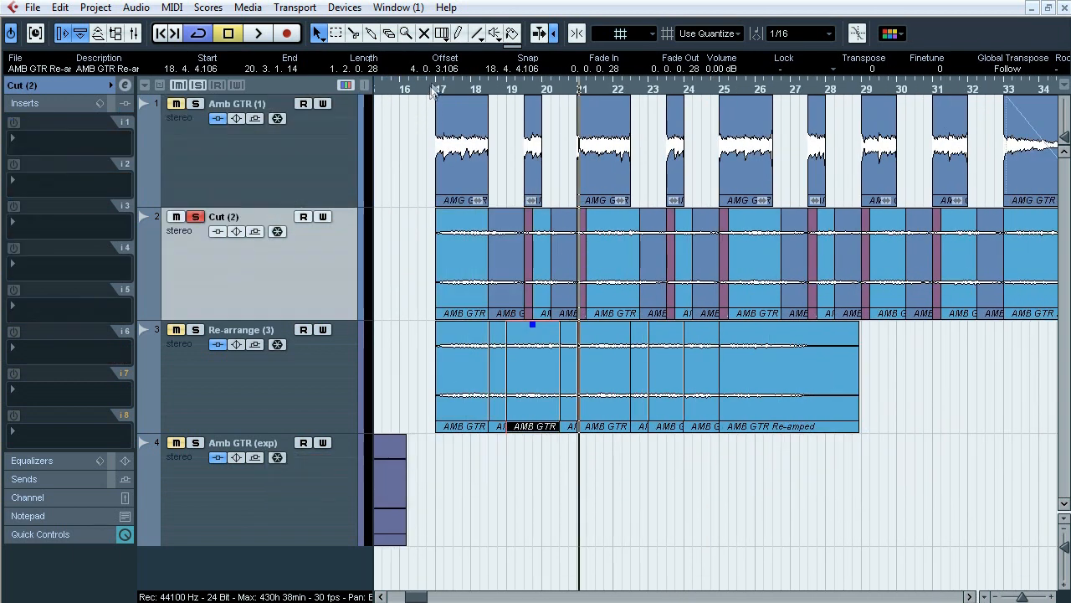
left_click(433, 90)
key("space")
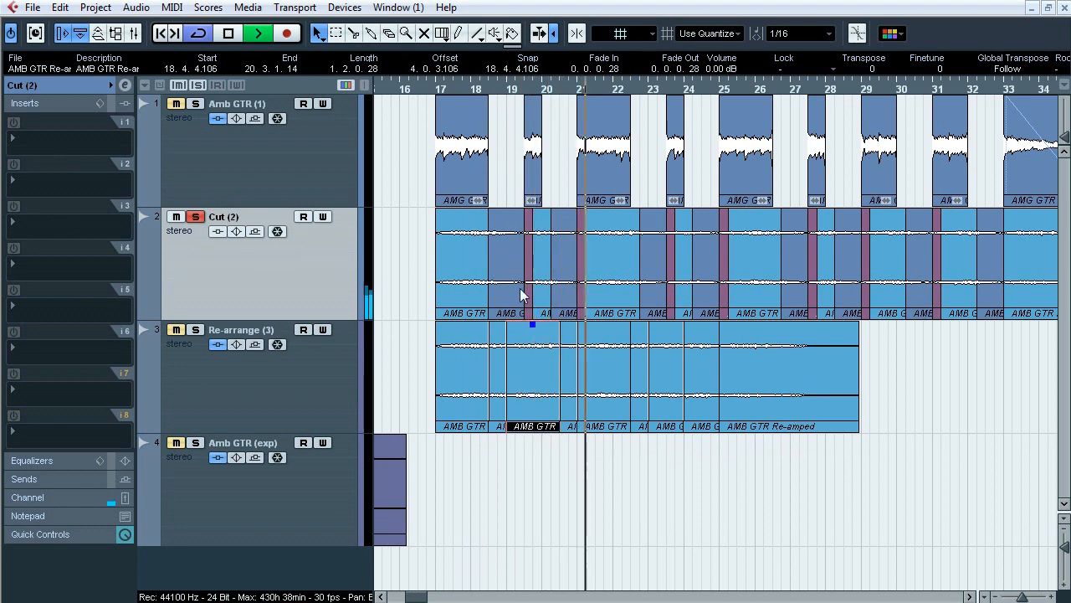
key("space")
Solo Re-arrange (3) instead of Cut (2), bypass its inserts and play it from just before bar 17 to about bar 26.
left_click(196, 217)
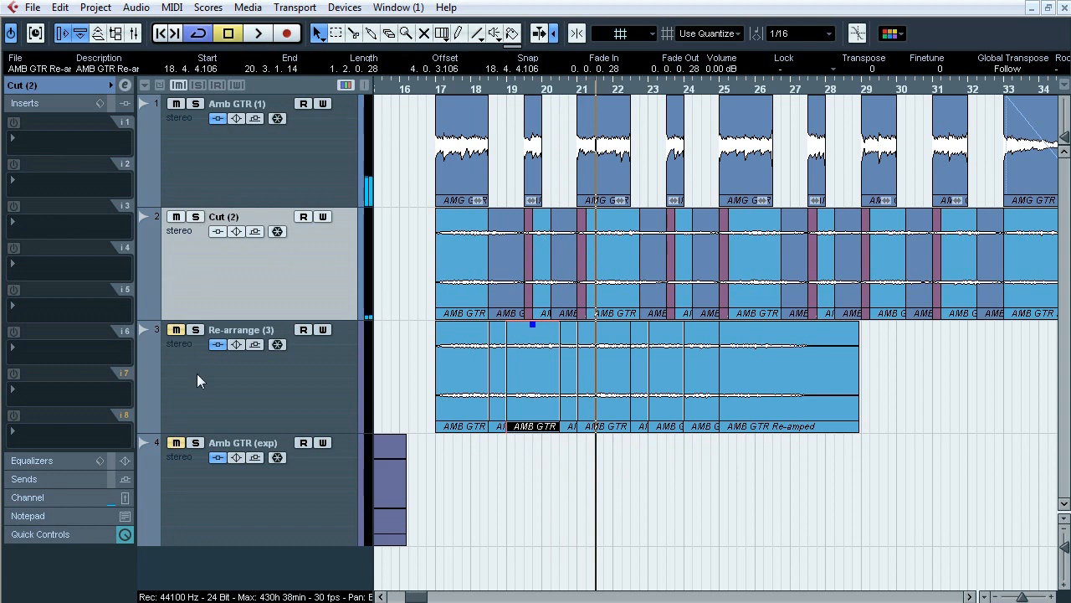
left_click(197, 373)
left_click(430, 85)
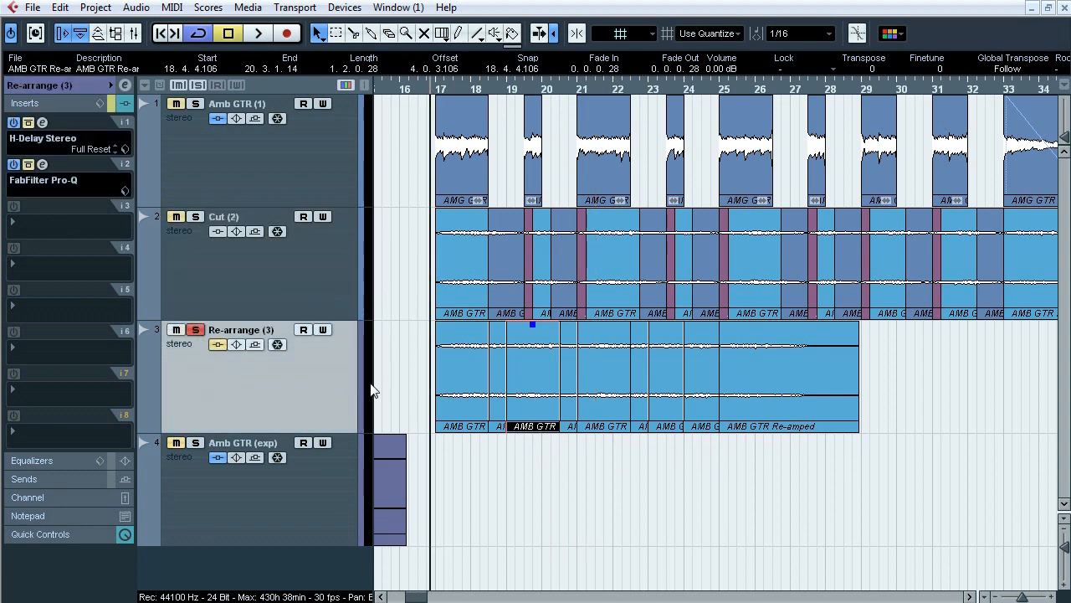
key("space")
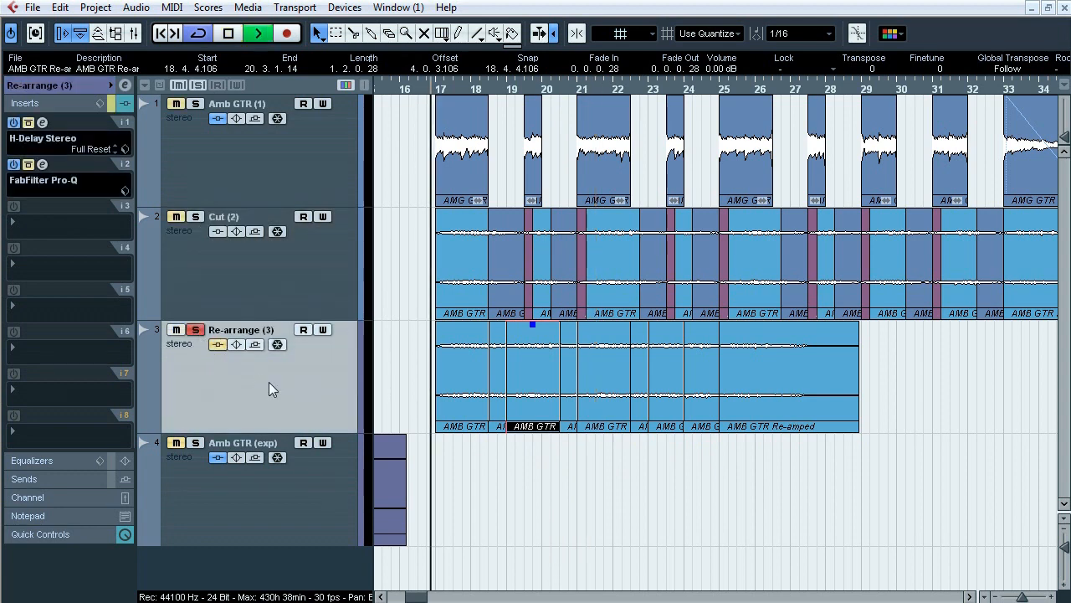
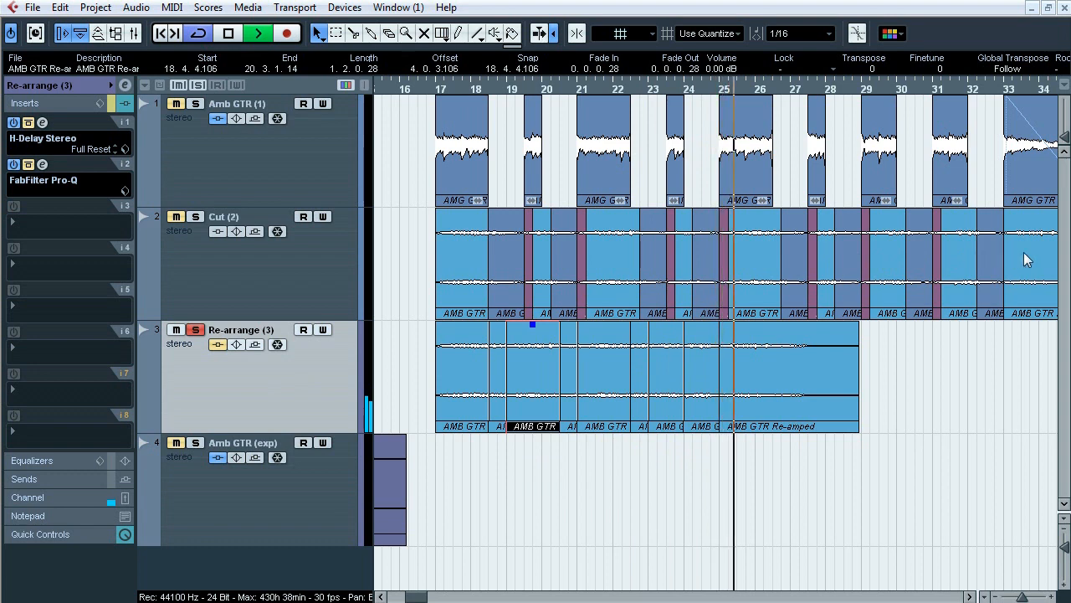
key("space")
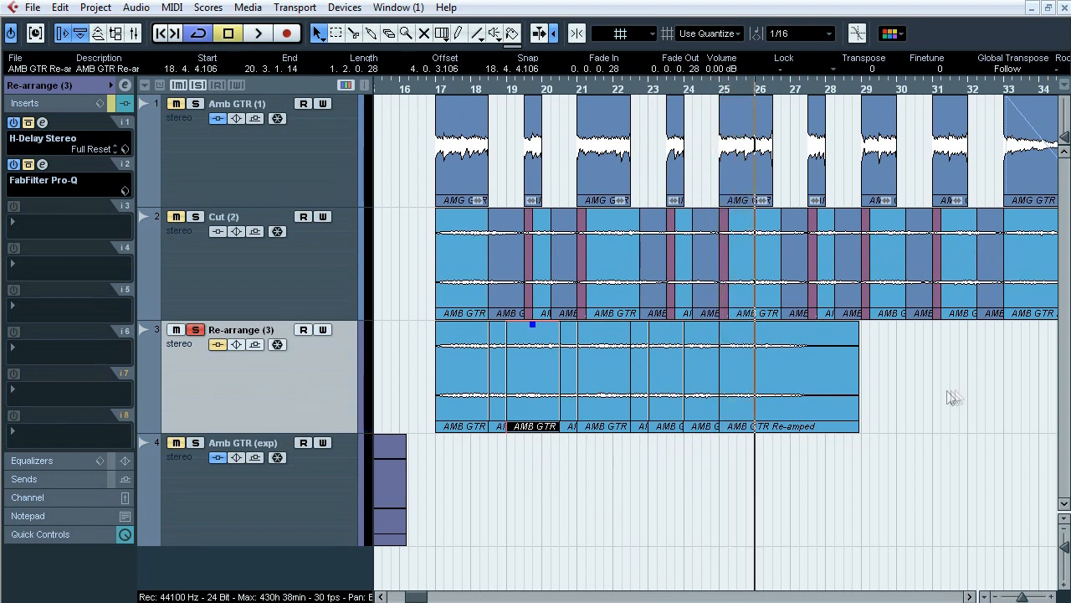
Examine the H-Delay Stereo and FabFilter Pro-Q insert settings on Re-arrange (3) and close both plug-in windows.
left_click(42, 122)
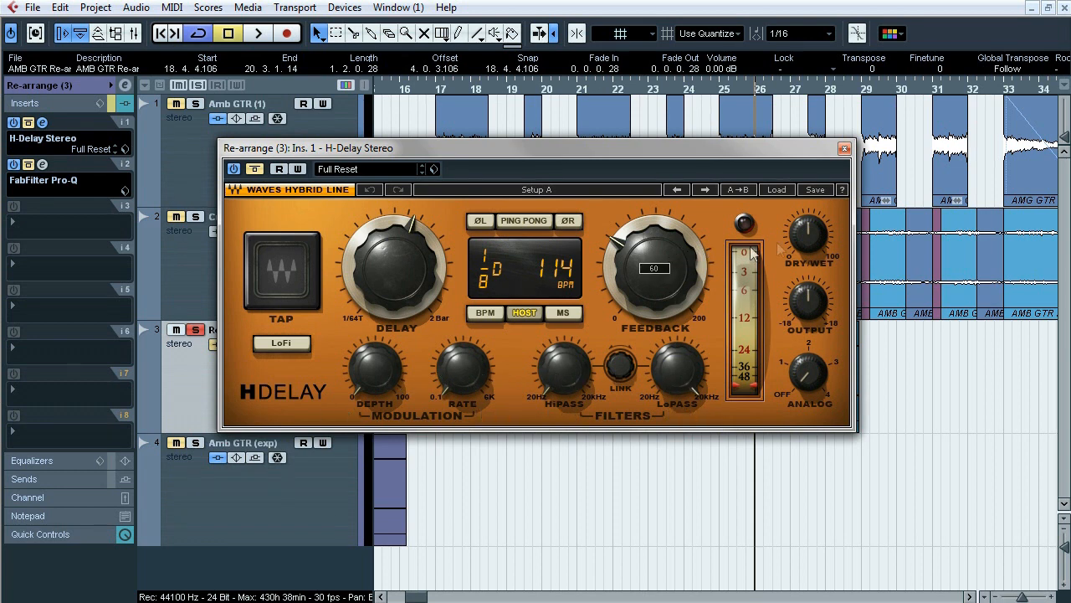
mouse_move(806, 224)
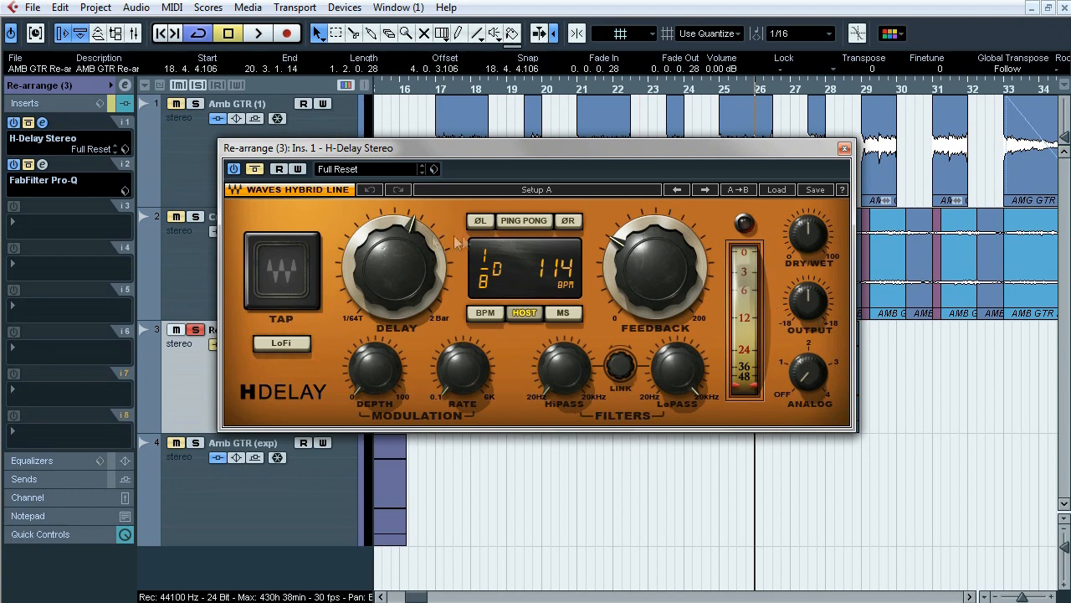
left_click(42, 164)
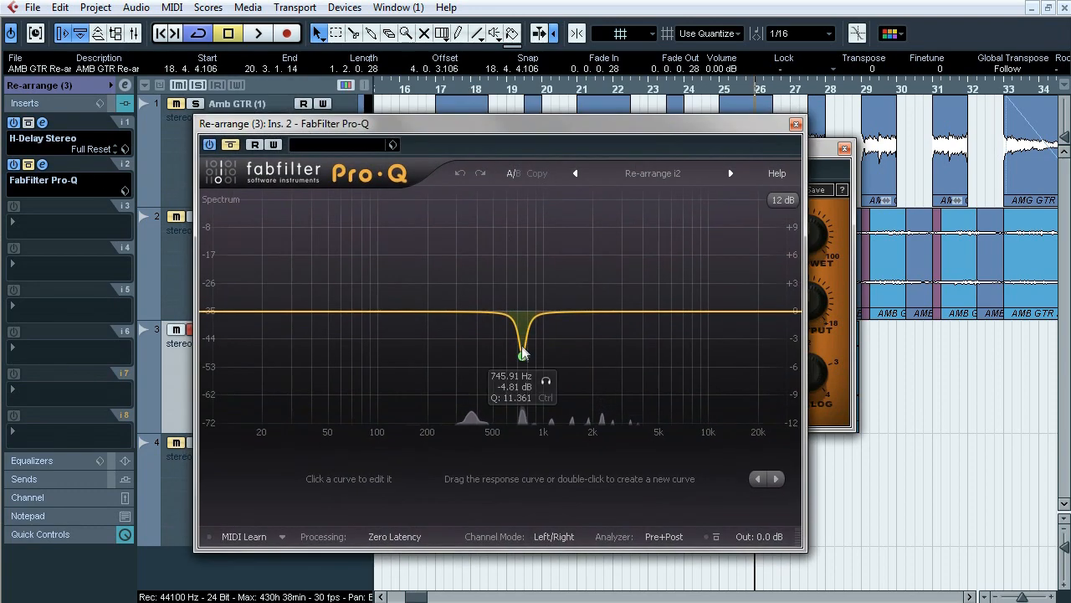
left_click(845, 148)
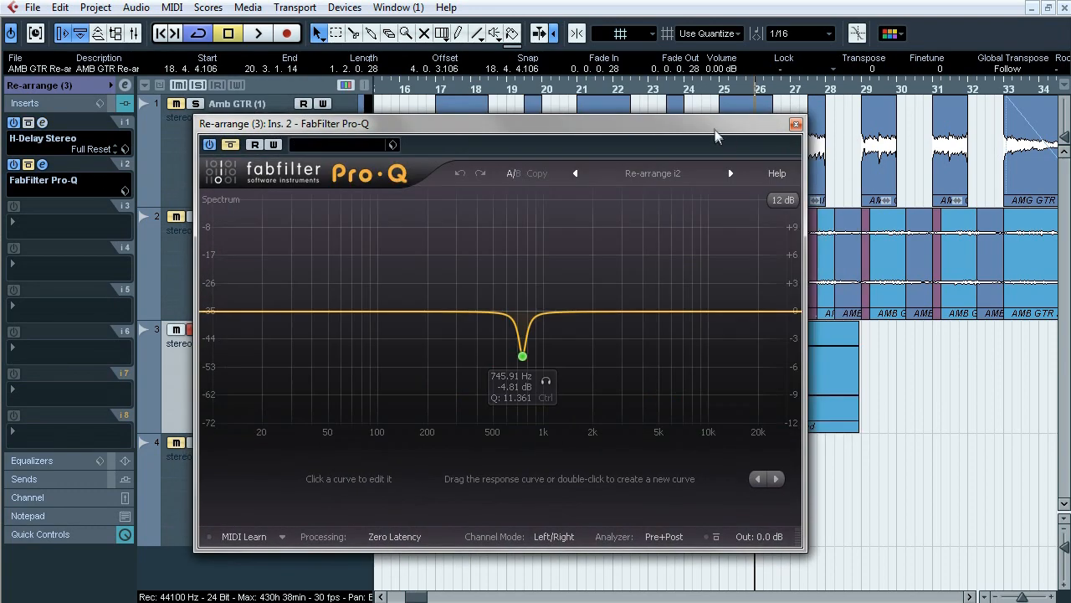
left_click(847, 186)
Play Re-arrange (3) from about bar 17 with its inserts active and stop playback after bar 21.
key("space")
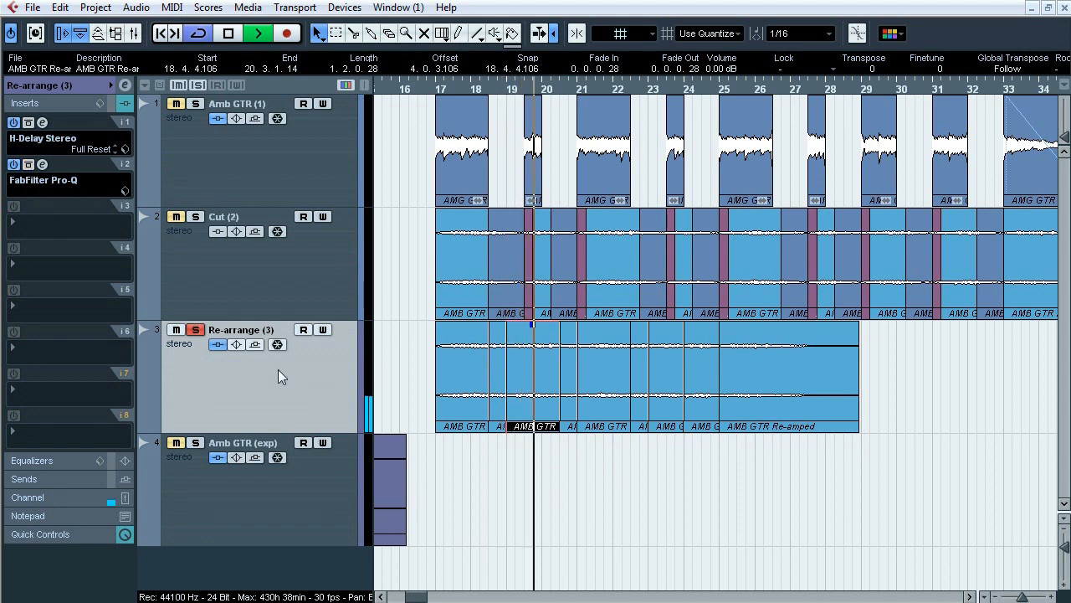
left_click(114, 103)
left_click(555, 92)
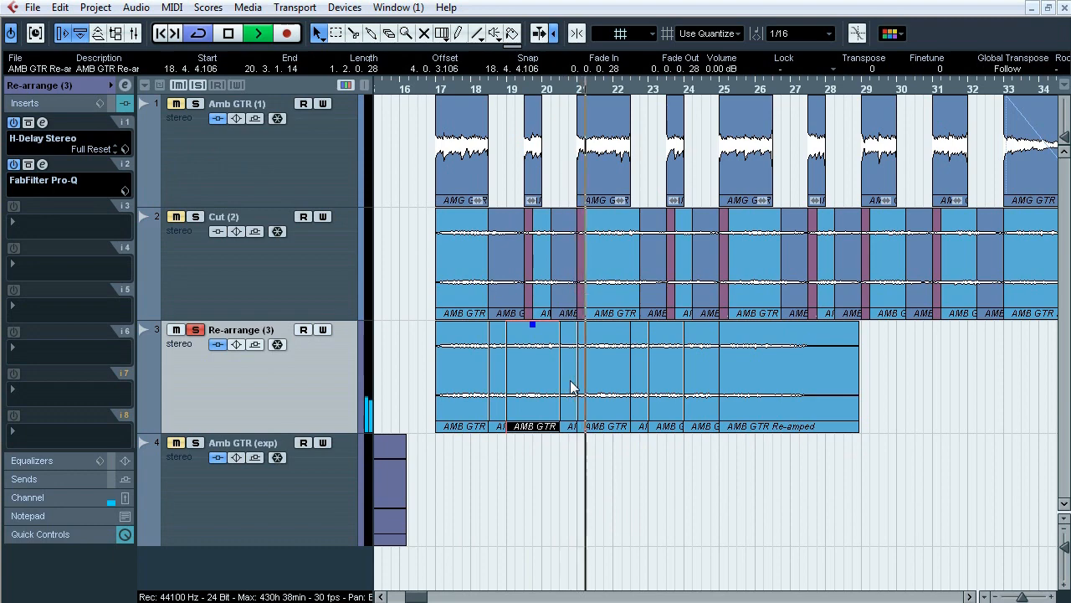
key("space")
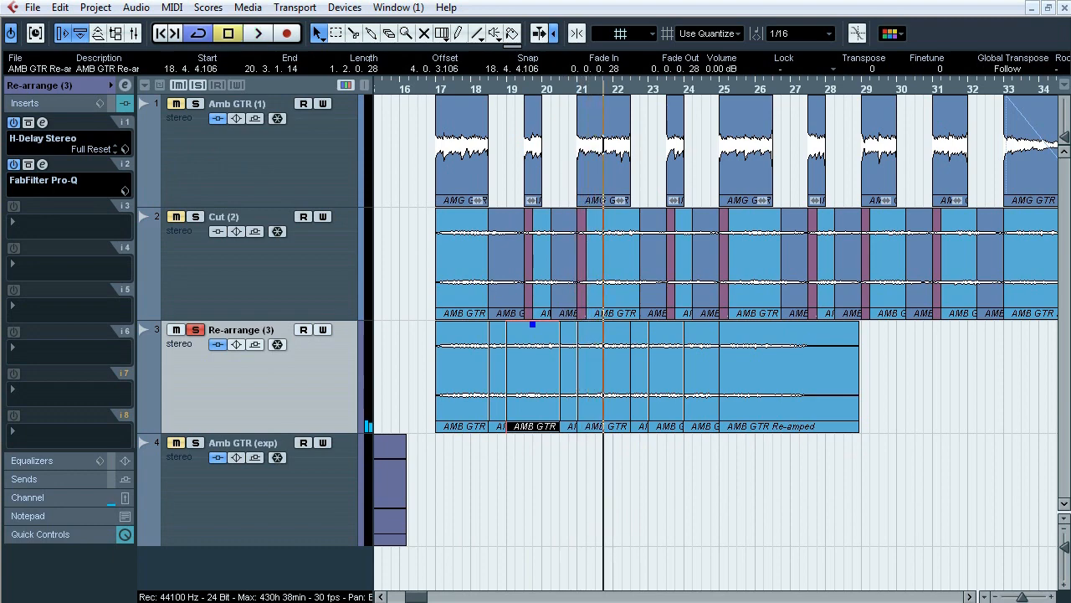
Solo Amb GTR (exp) instead of Re-arrange (3) and play its exported events from just before bar 2.
key("g")
key("g")
key("g")
key("g")
left_click_drag(395, 87, 381, 134)
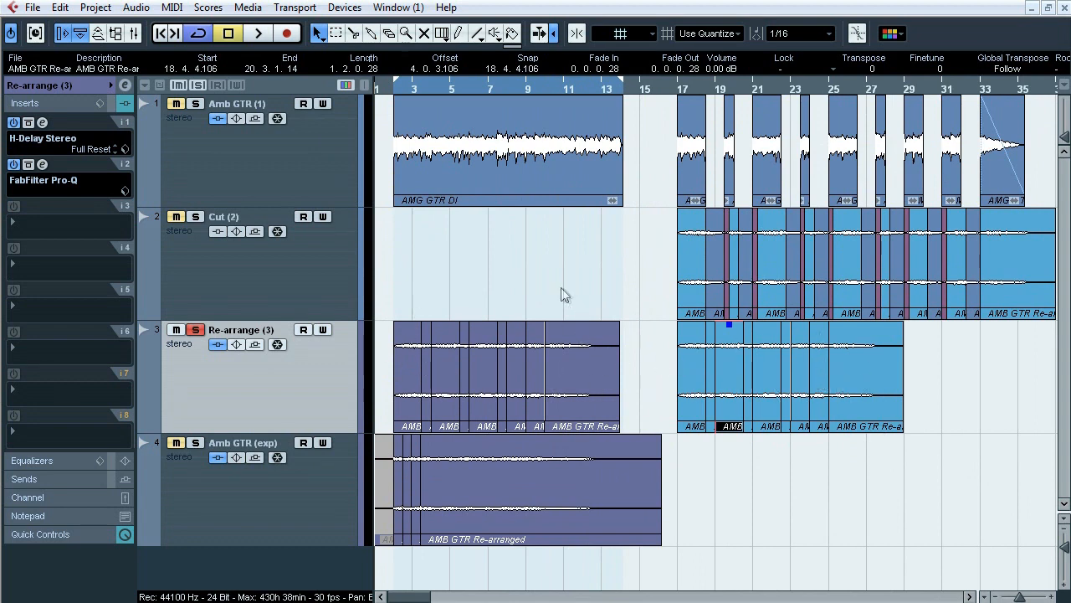
left_click_drag(396, 96, 392, 114)
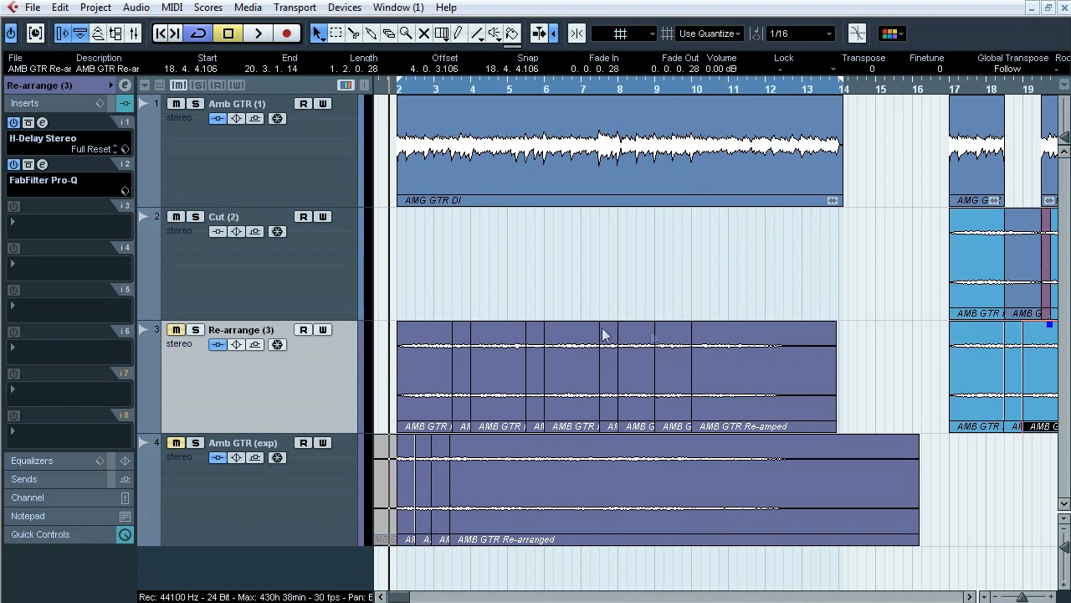
left_click(195, 497)
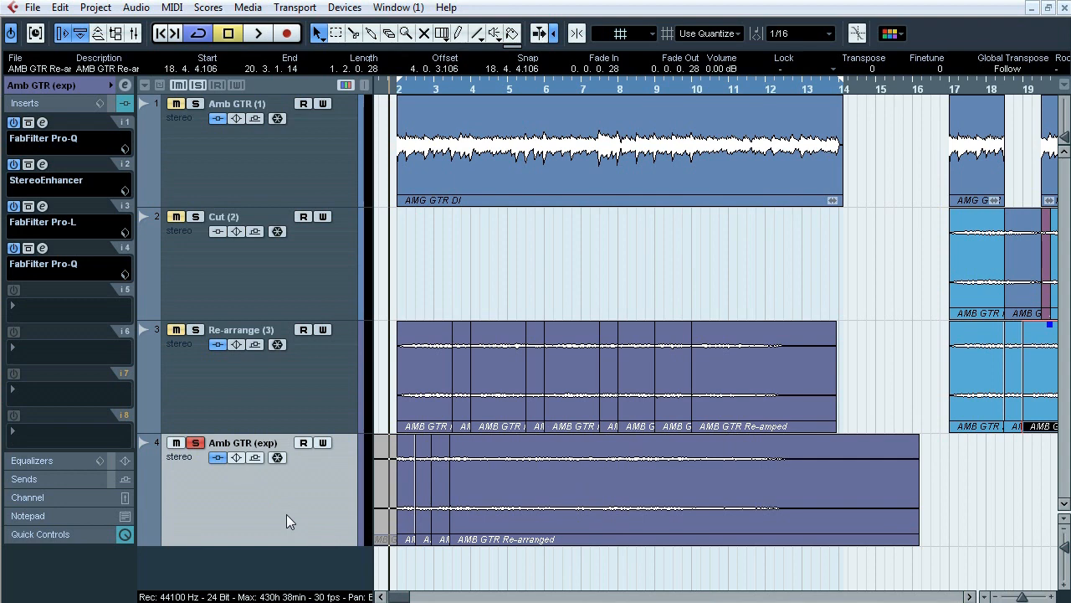
key("space")
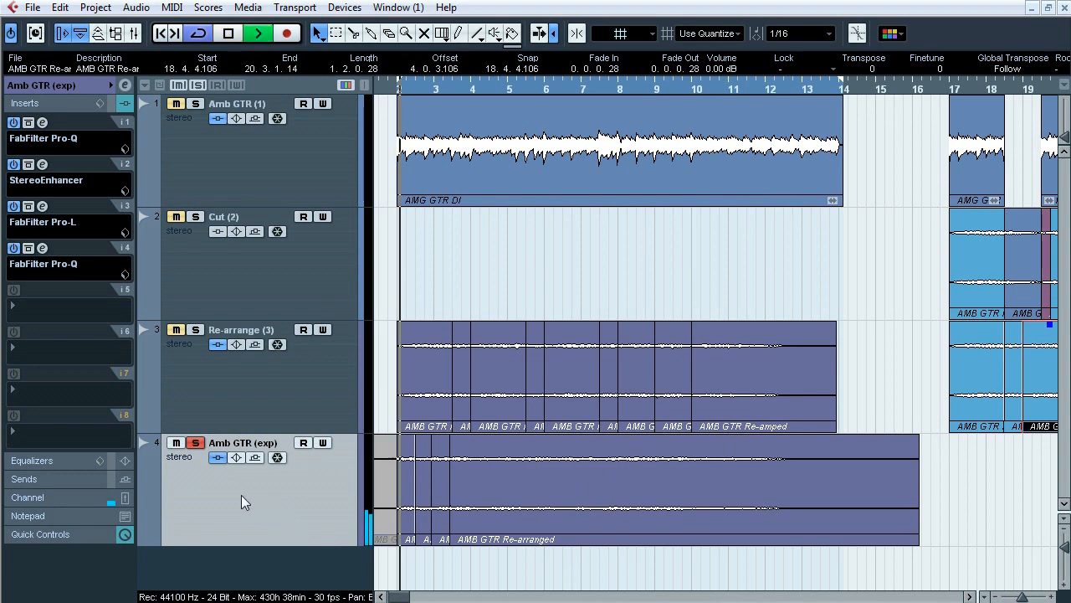
Compare Amb GTR (exp) with all its inserts bypassed and reactivated during playback, and stop playback.
left_click(217, 457)
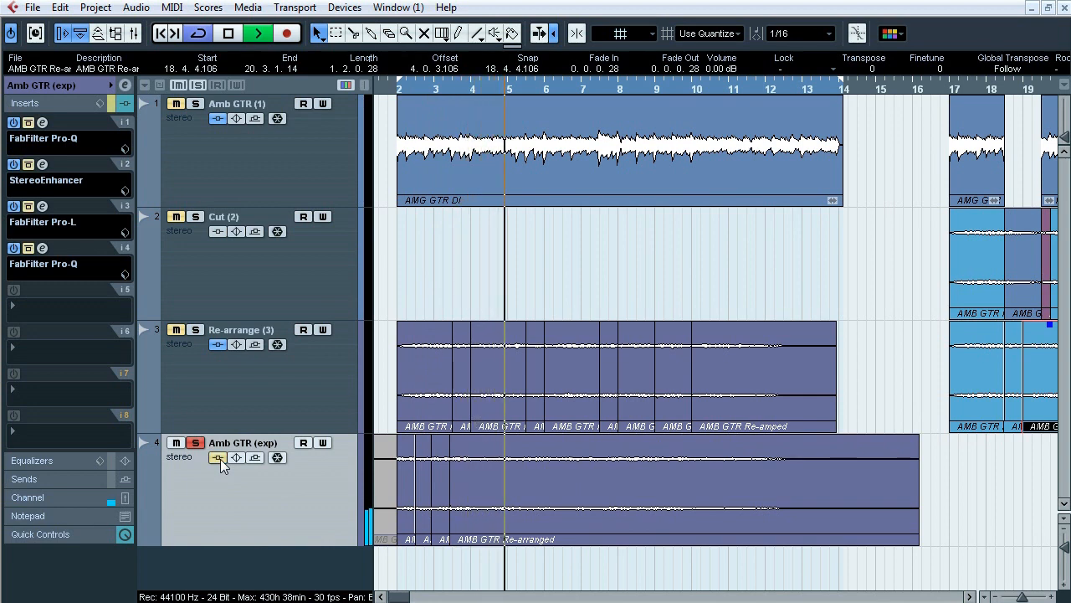
left_click(217, 457)
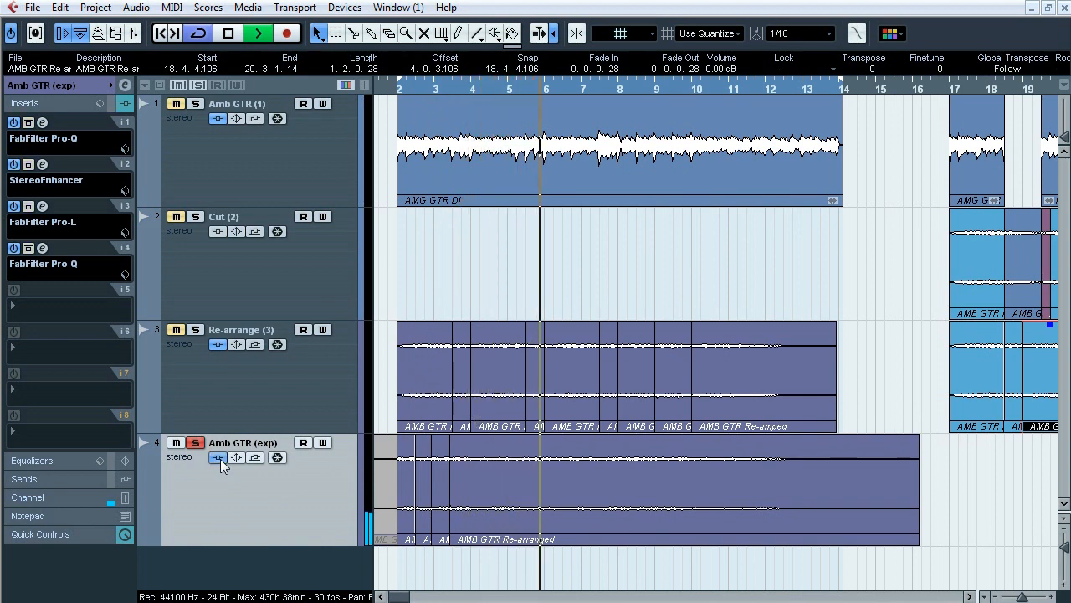
left_click(217, 457)
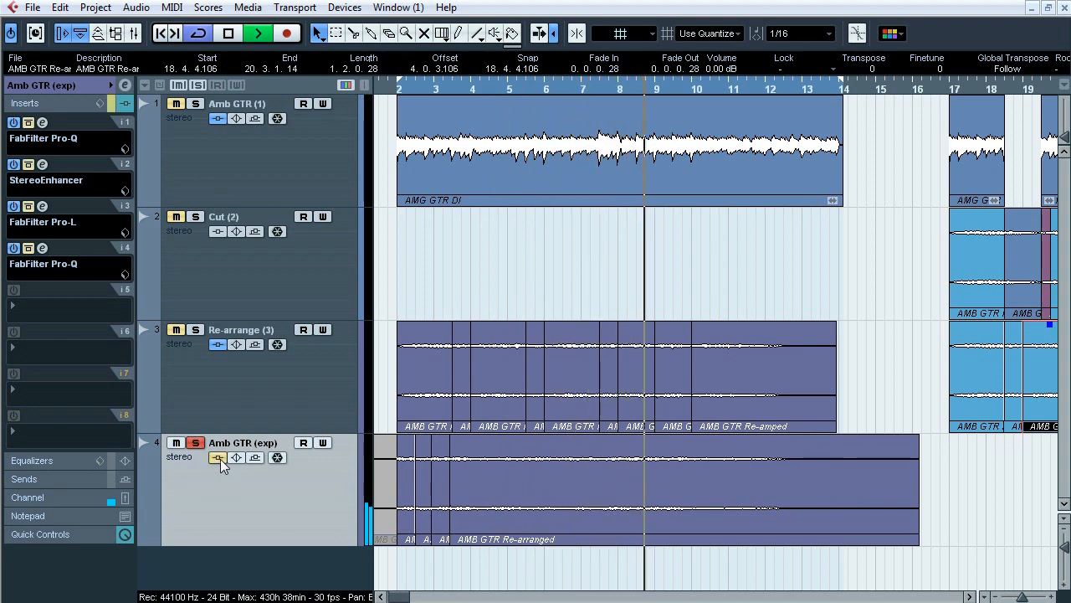
left_click(217, 457)
key("space")
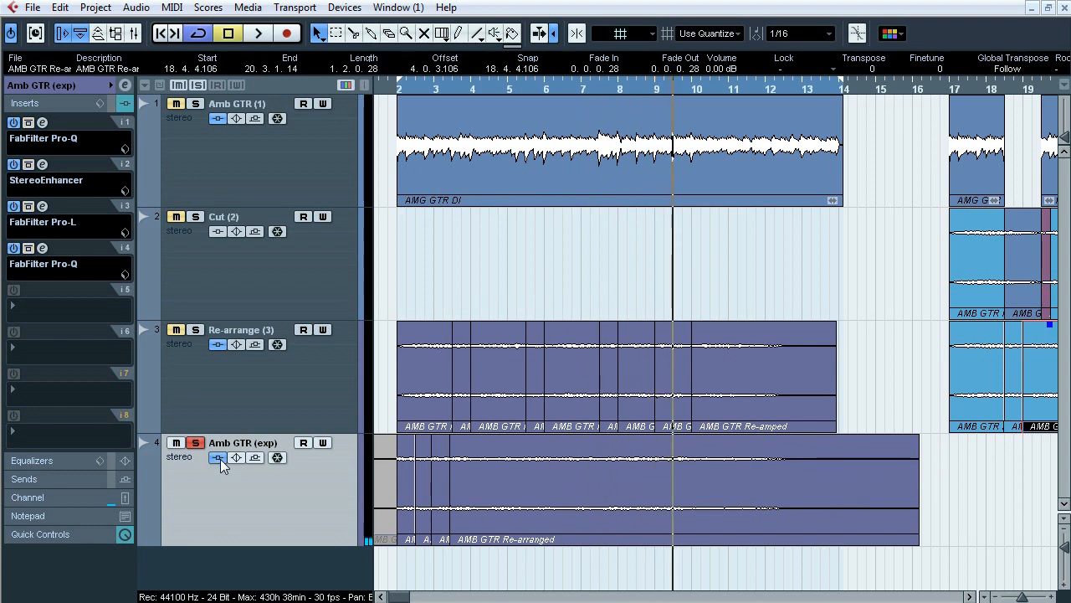
Bypass all inserts on Amb GTR (exp) and examine the settings of its first FabFilter Pro-Q and StereoEnhancer.
left_click(220, 458)
left_click(43, 123)
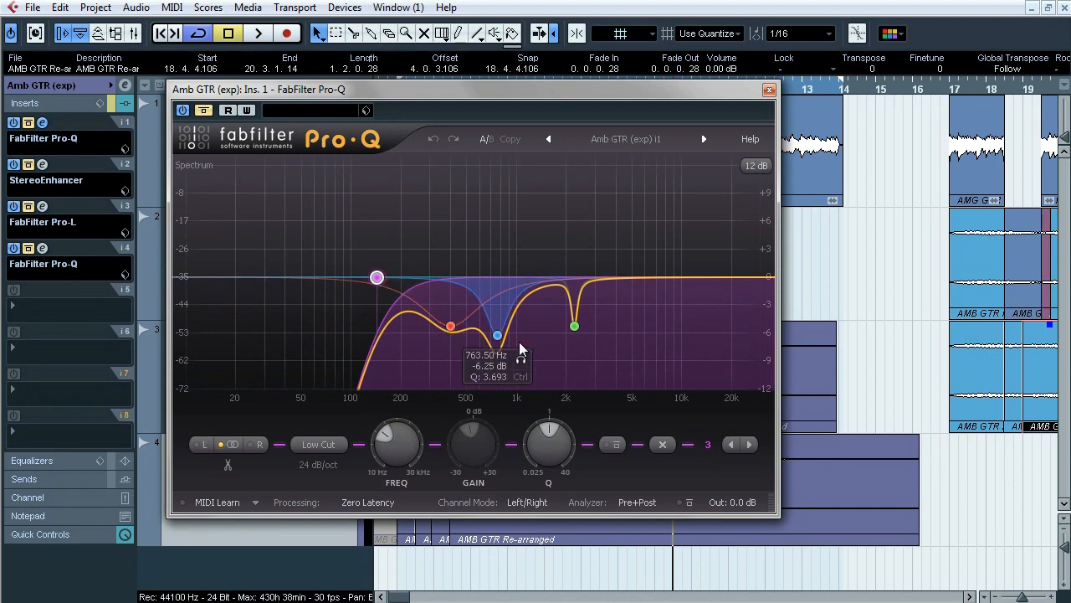
left_click(43, 123)
left_click(43, 165)
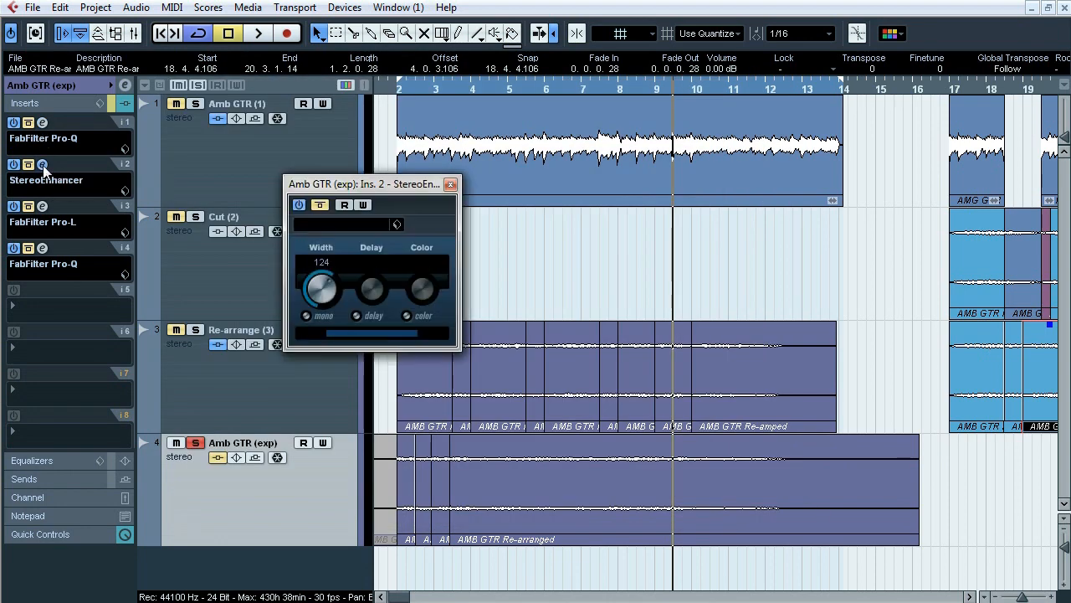
left_click(43, 165)
Examine the FabFilter Pro-L limiter and the second FabFilter Pro-Q on Amb GTR (exp), including their output levels.
left_click(42, 206)
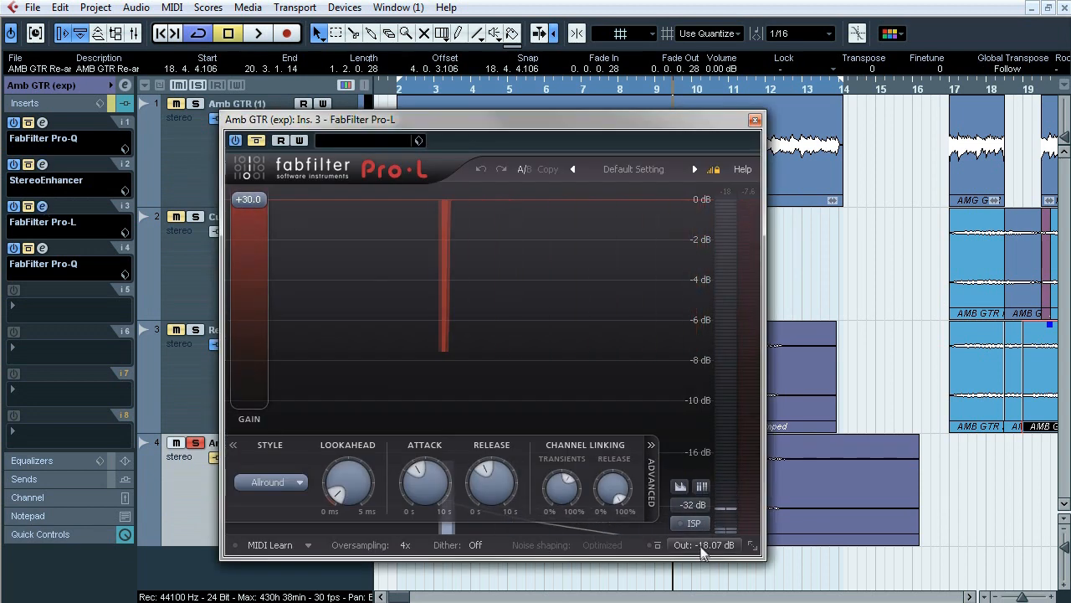
mouse_move(702, 551)
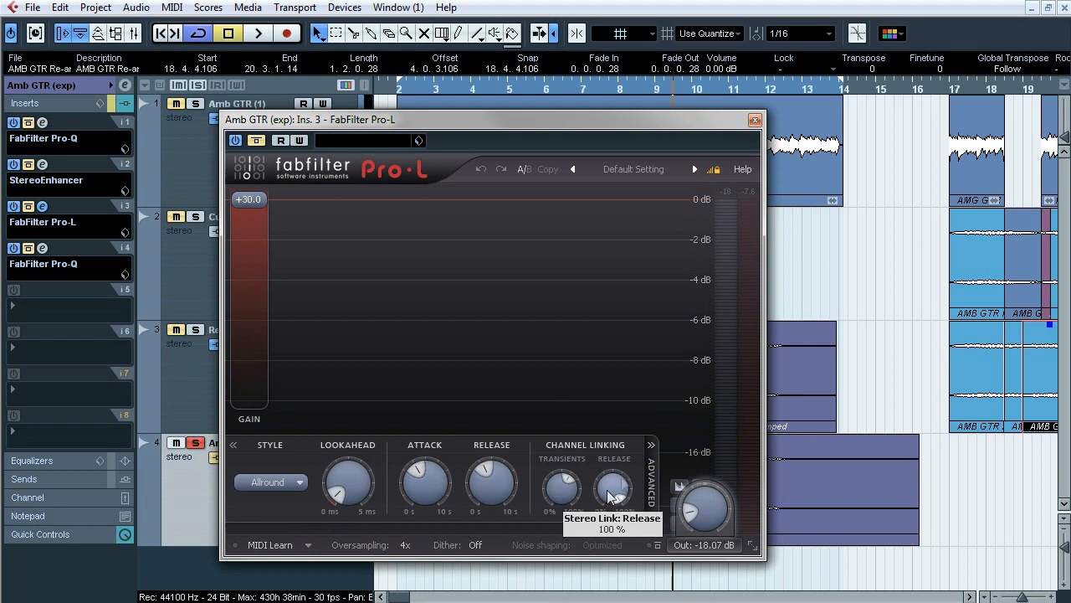
left_click(755, 120)
left_click(43, 249)
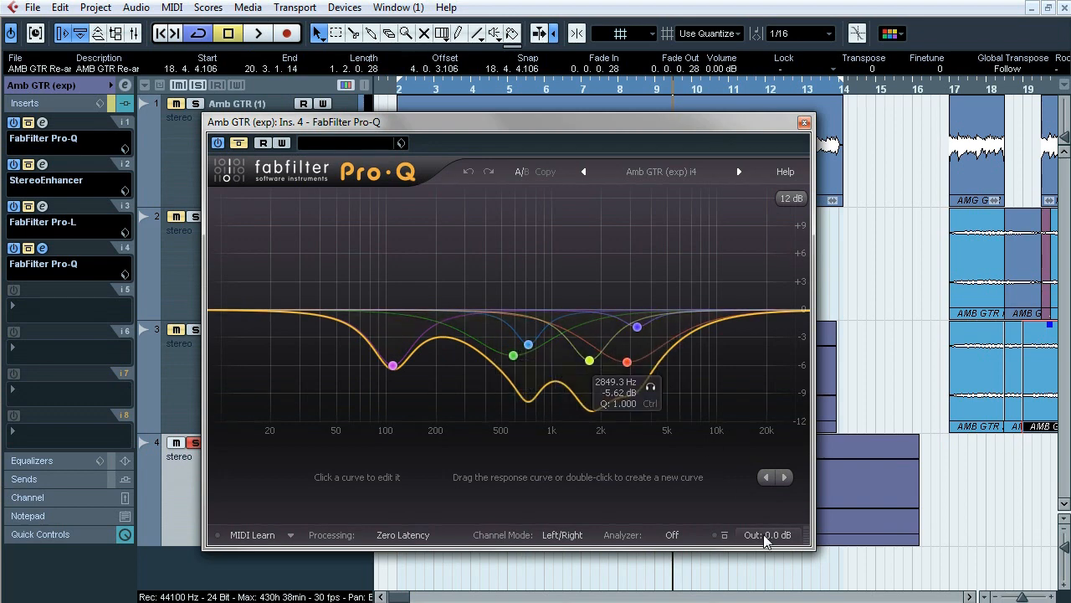
left_click(804, 122)
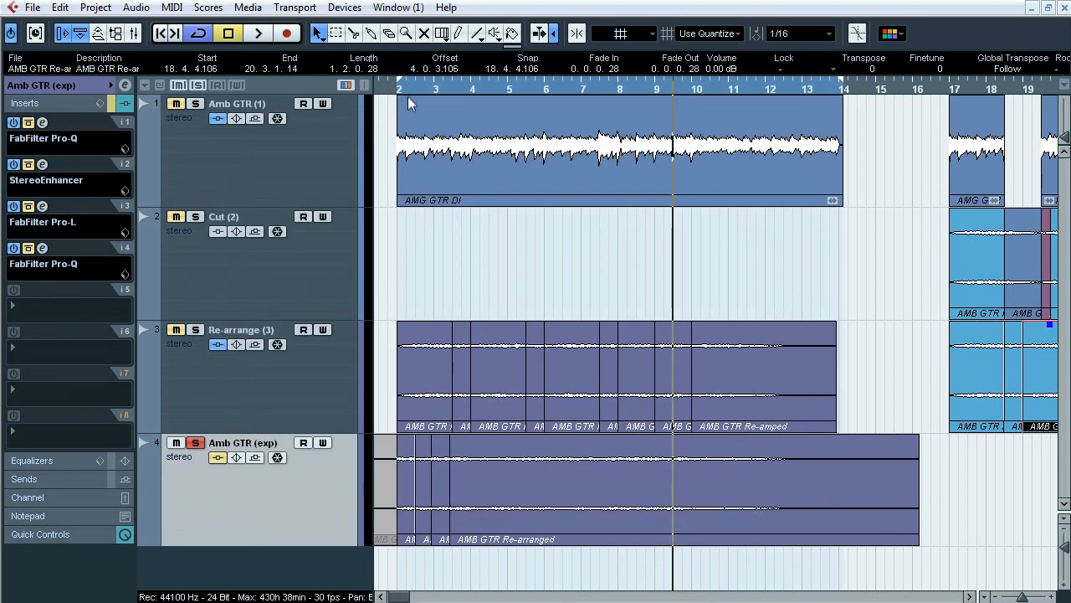
Reactivate the first FabFilter Pro-Q on Amb GTR (exp) during playback, comparing it against bypass with its window open.
left_click(42, 123)
left_click(29, 123)
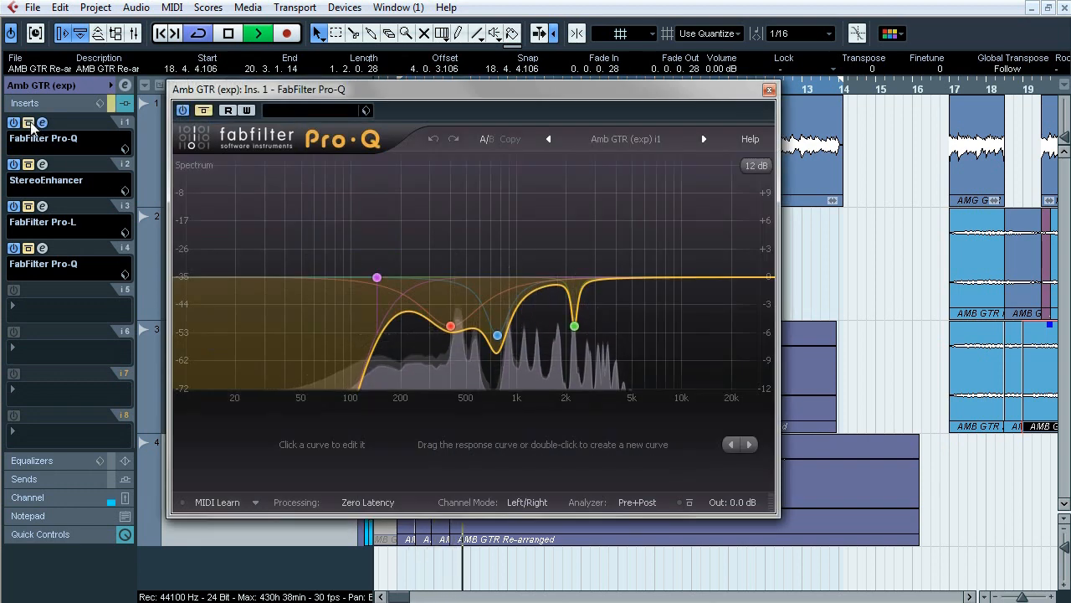
left_click(28, 123)
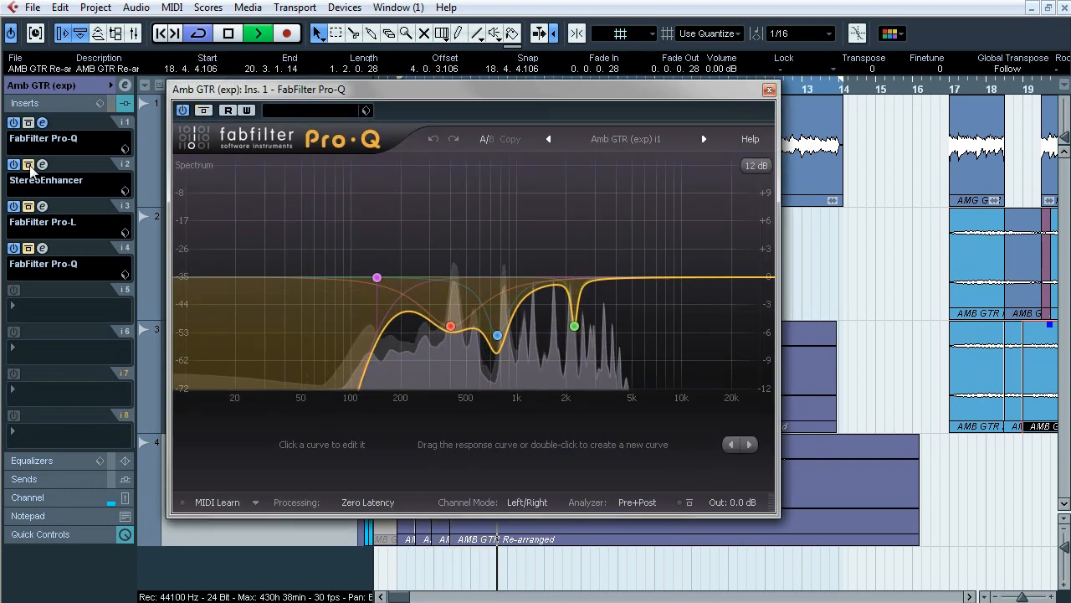
left_click(42, 123)
Reactivate the StereoEnhancer on Amb GTR (exp) and listen to its widening effect against bypass.
left_click(41, 164)
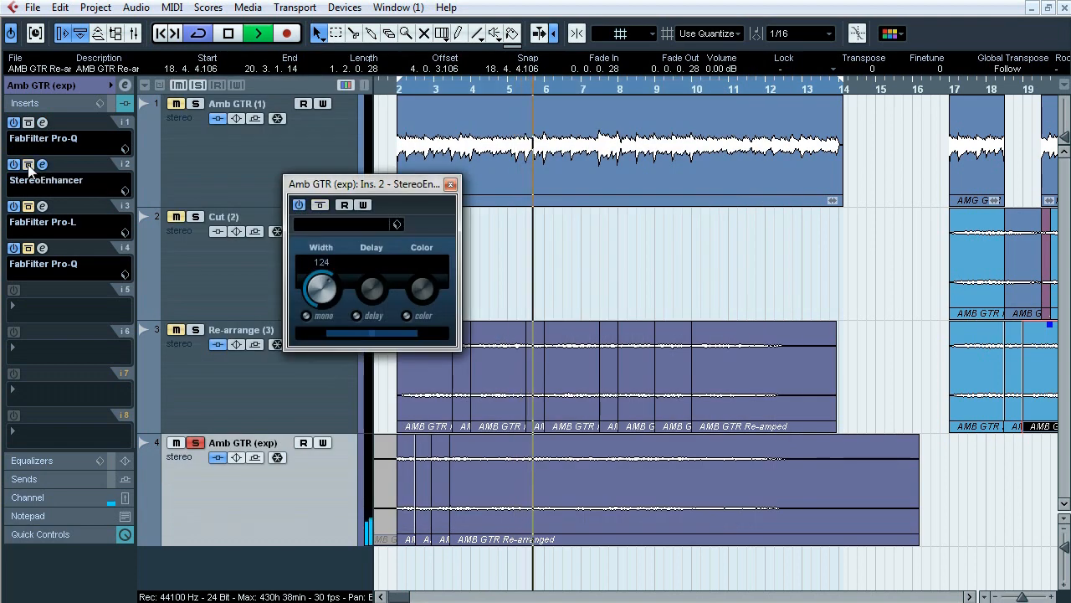
left_click(29, 165)
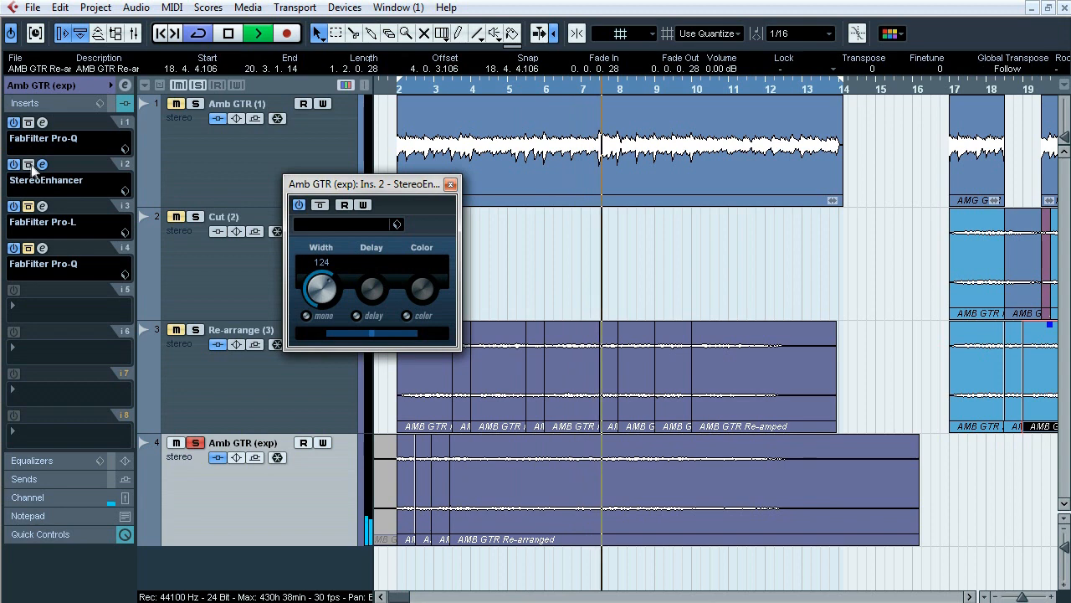
left_click(41, 165)
Compare the FabFilter Pro-L on Amb GTR (exp) with and without bypass during playback, leaving it active.
left_click(42, 206)
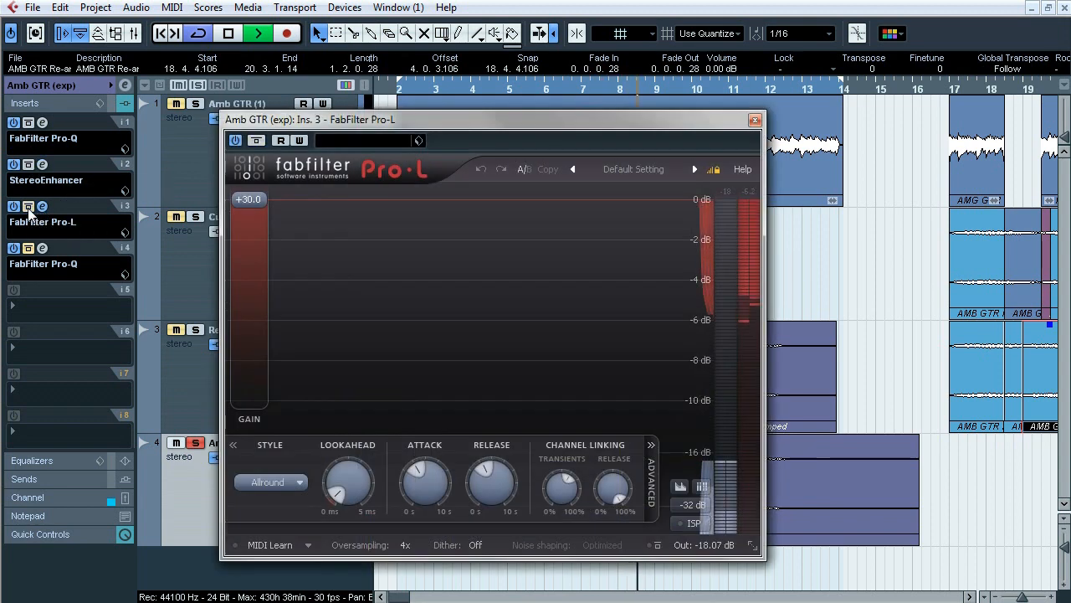
left_click(27, 206)
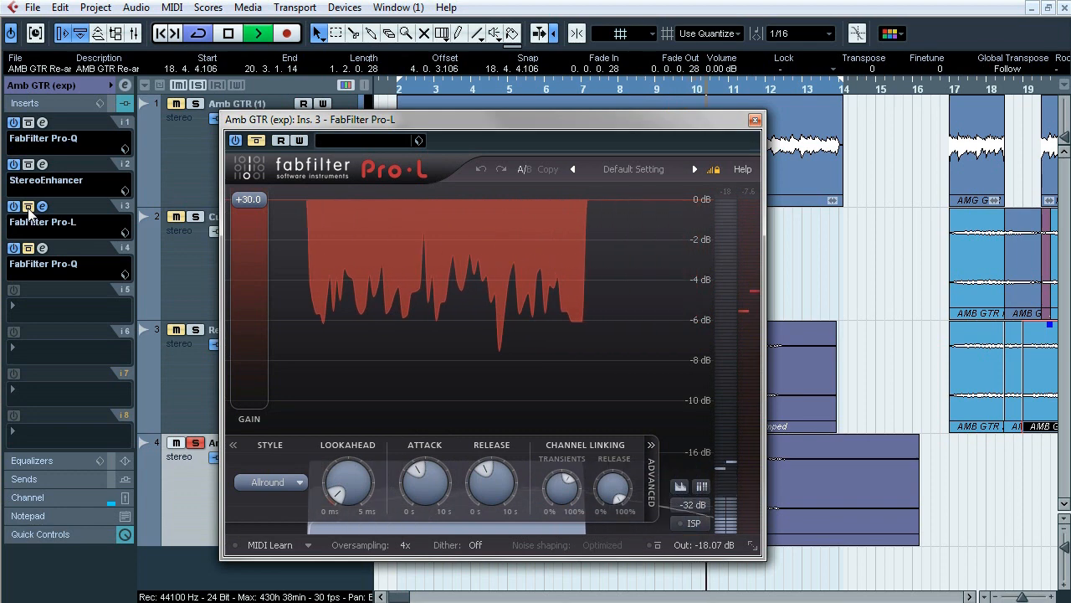
left_click(28, 207)
left_click(41, 206)
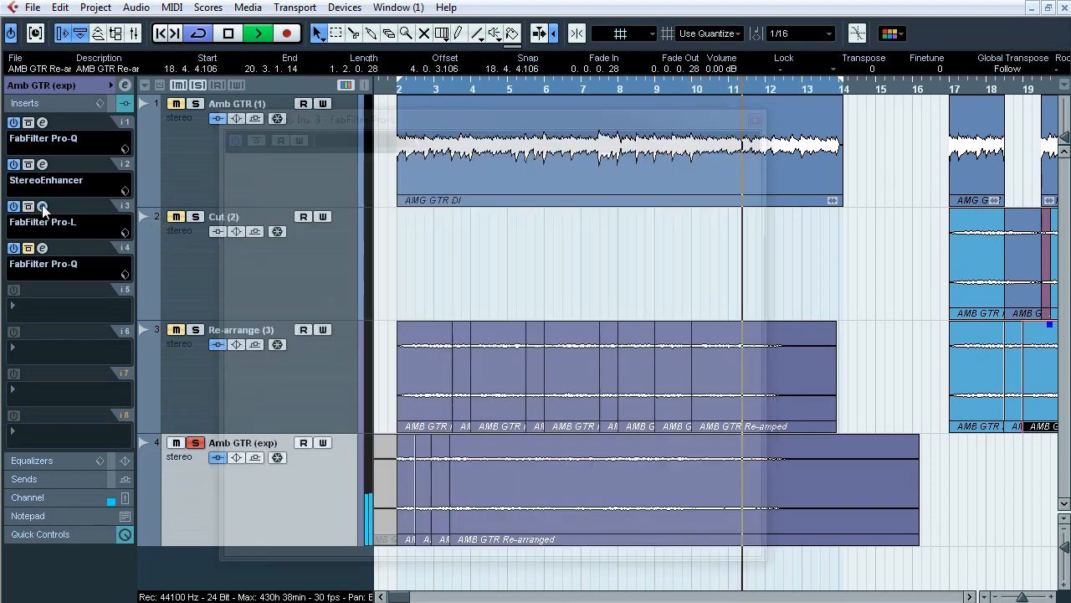
Compare the second FabFilter Pro-Q on Amb GTR (exp) against bypass, leave it active, stop playback and close its window.
left_click(41, 248)
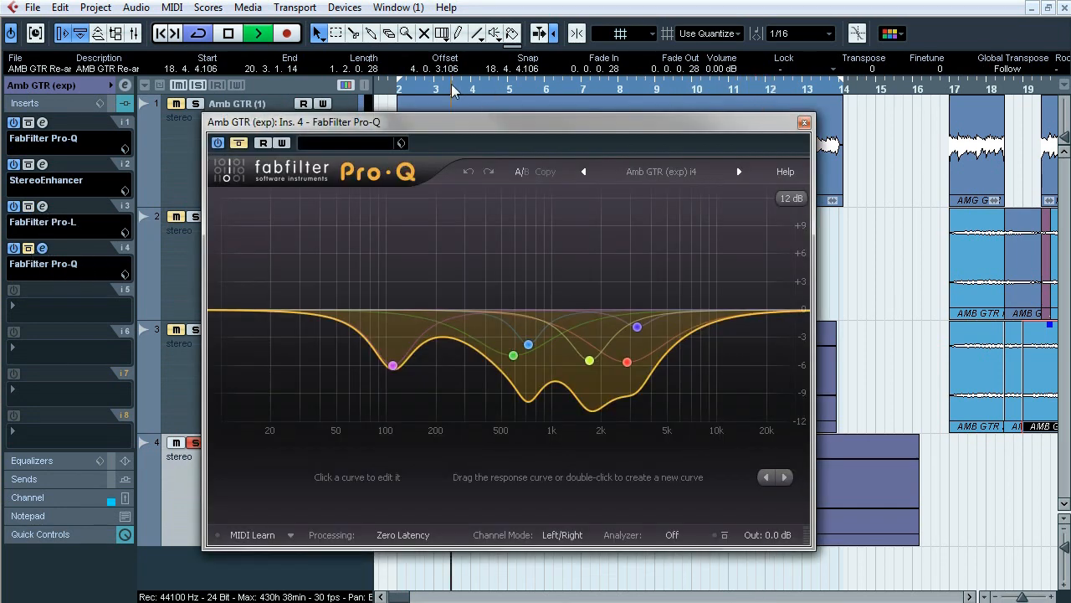
left_click(28, 249)
left_click(28, 250)
left_click(28, 249)
key("space")
left_click(804, 122)
Check the channels in the mixer and close it, and inspect the start of the Amb GTR (exp) events up close.
key("F3")
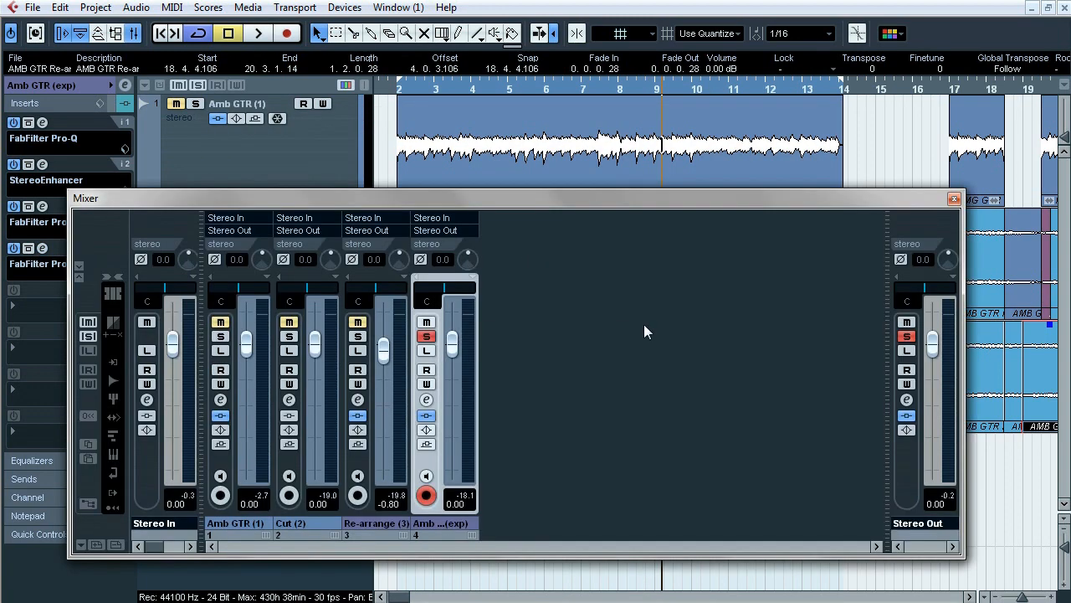
key("F3")
left_click_drag(527, 90, 512, 62)
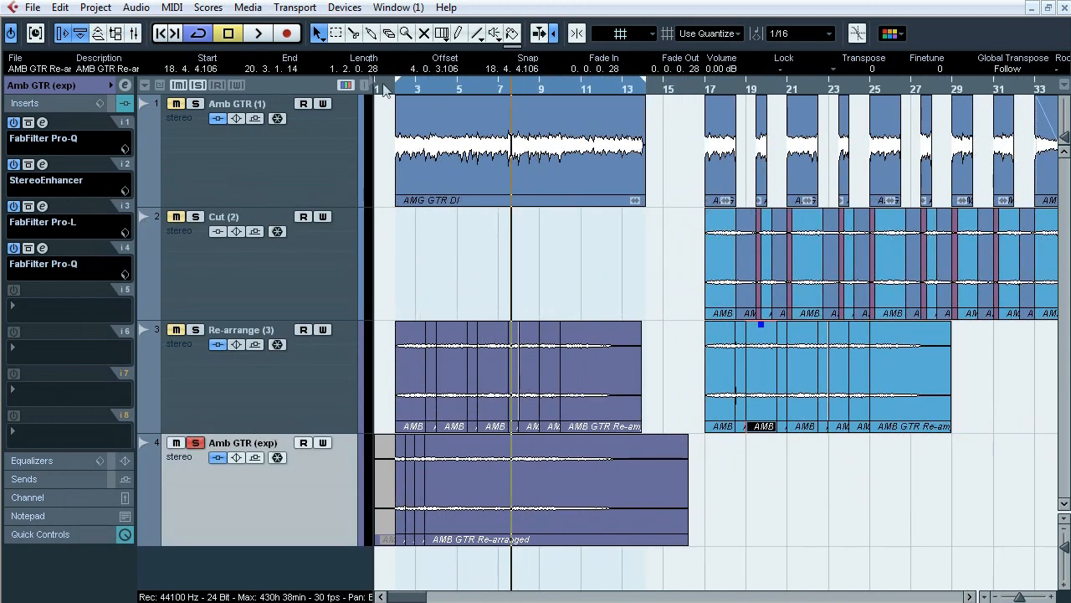
left_click_drag(384, 90, 391, 127)
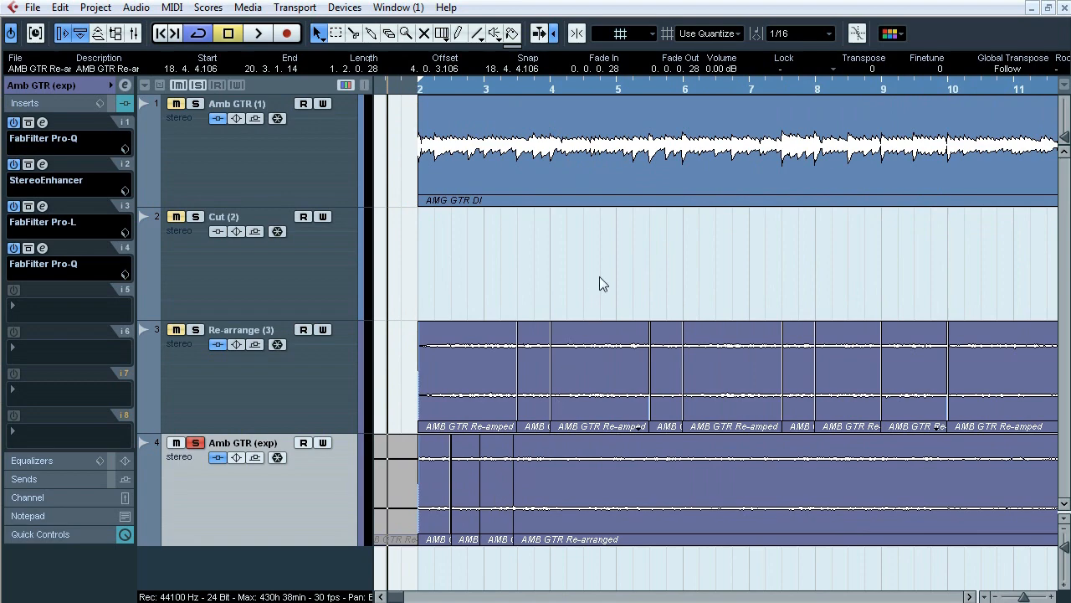
key("g")
key("g")
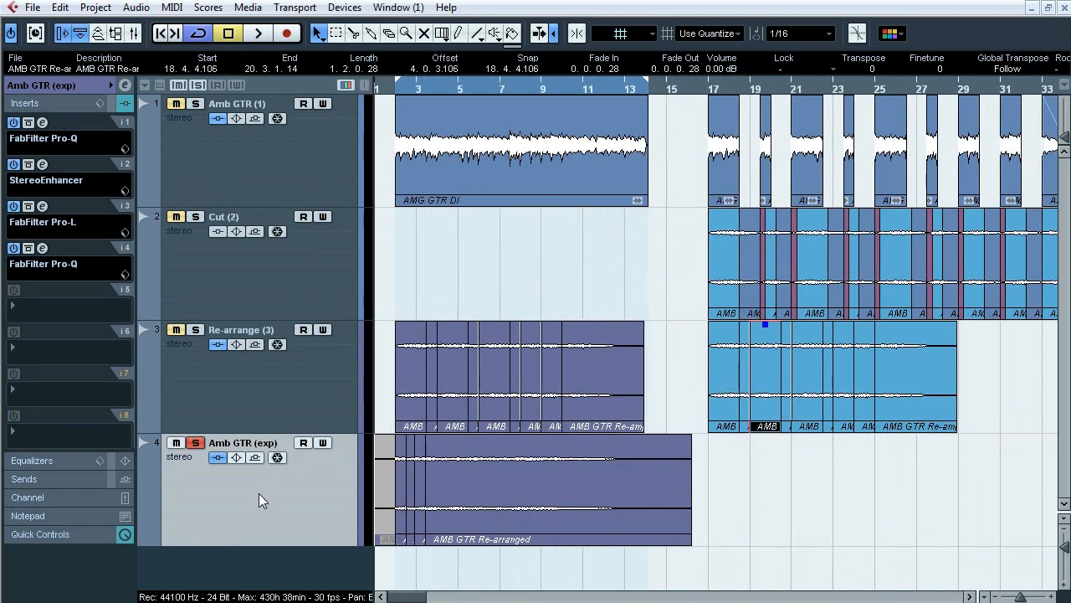
Set the locators around the Amb GTR (exp) events and export that channel as a 44.100 kHz, 24 Bit Wave file named Amb Guitar.
left_click_drag(734, 495, 328, 503)
key("p")
left_click(32, 7)
mouse_move(84, 307)
left_click(348, 341)
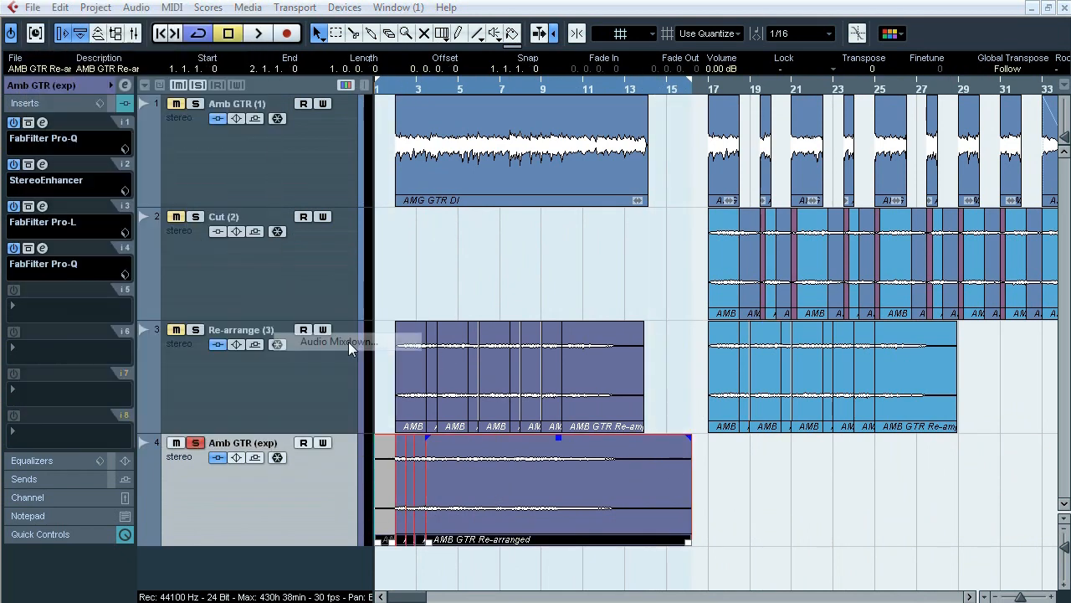
left_click(283, 136)
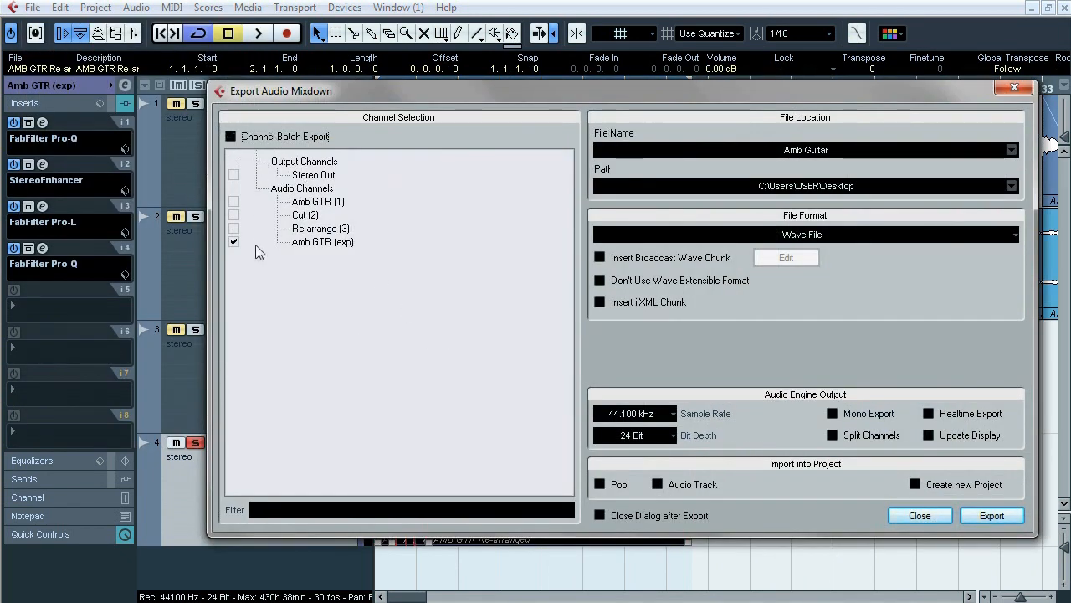
left_click(988, 514)
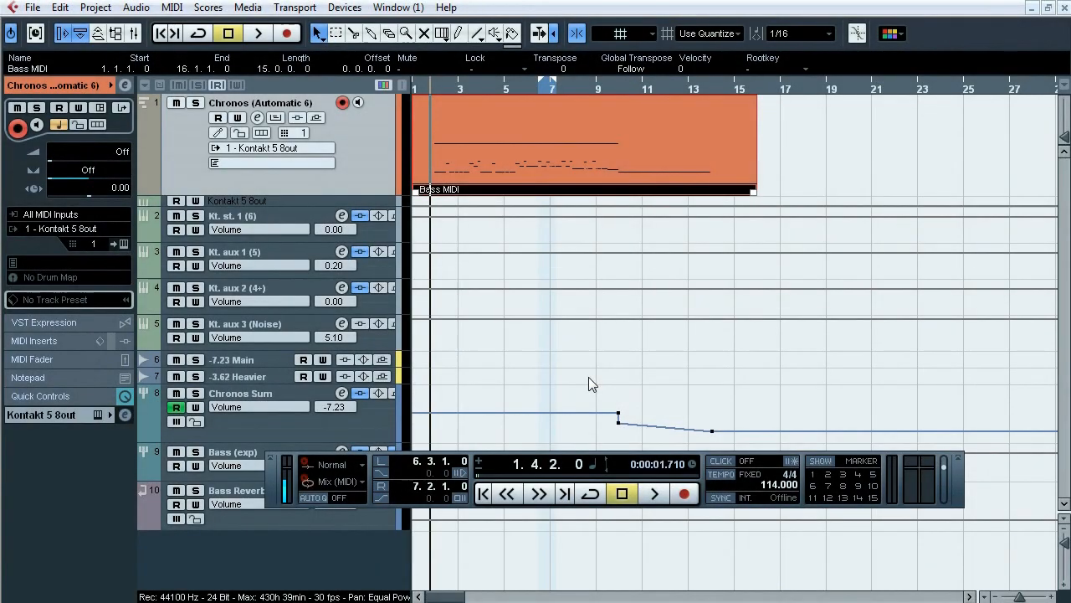
Play back the Chronos bass part in the bass project, hide the transport panel and stop playback.
key("space")
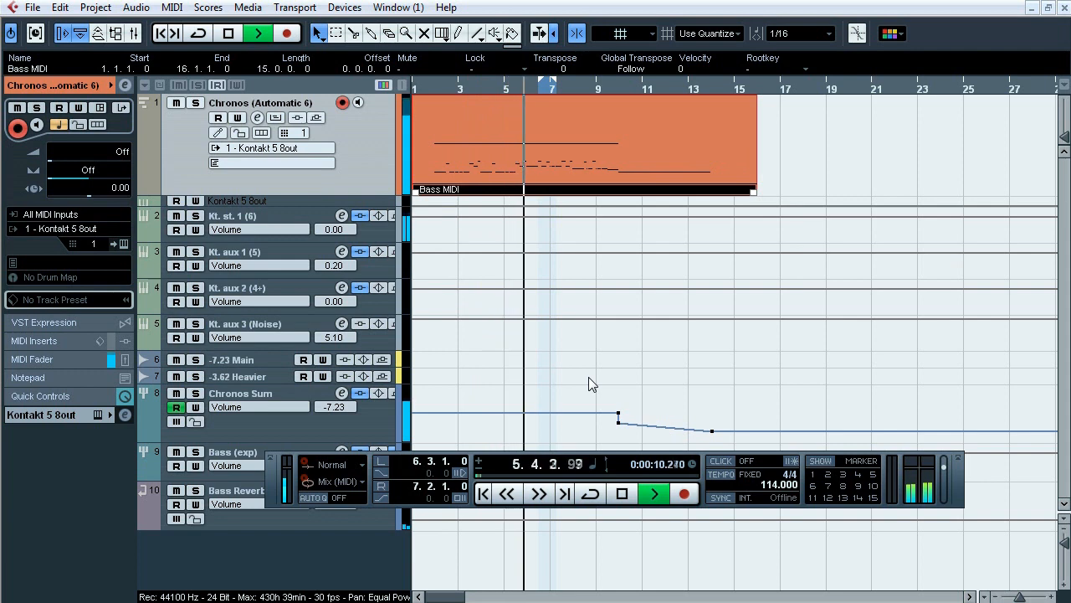
key("F2")
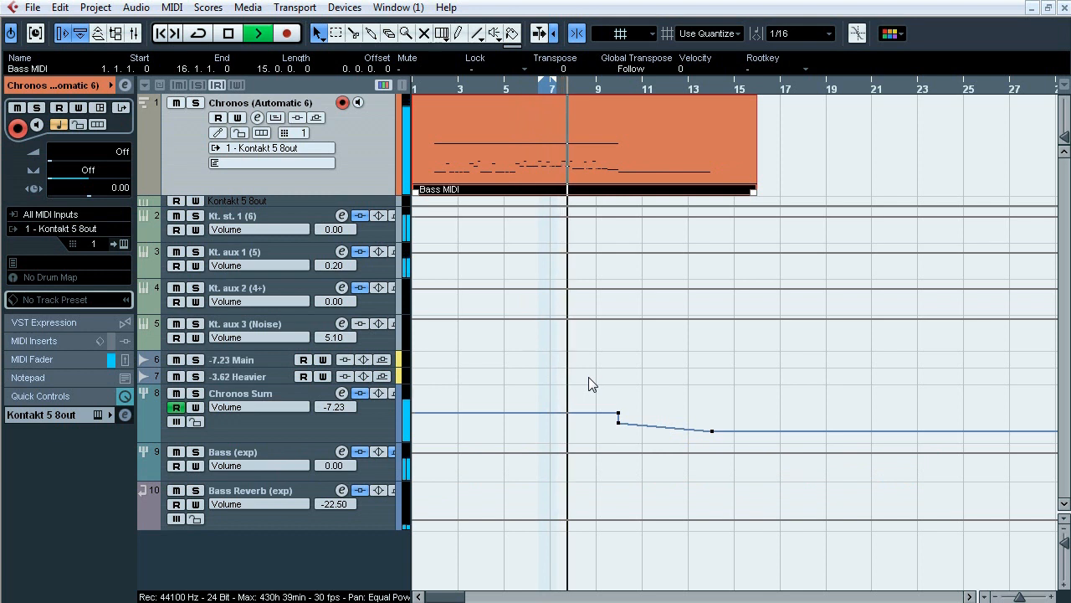
key("space")
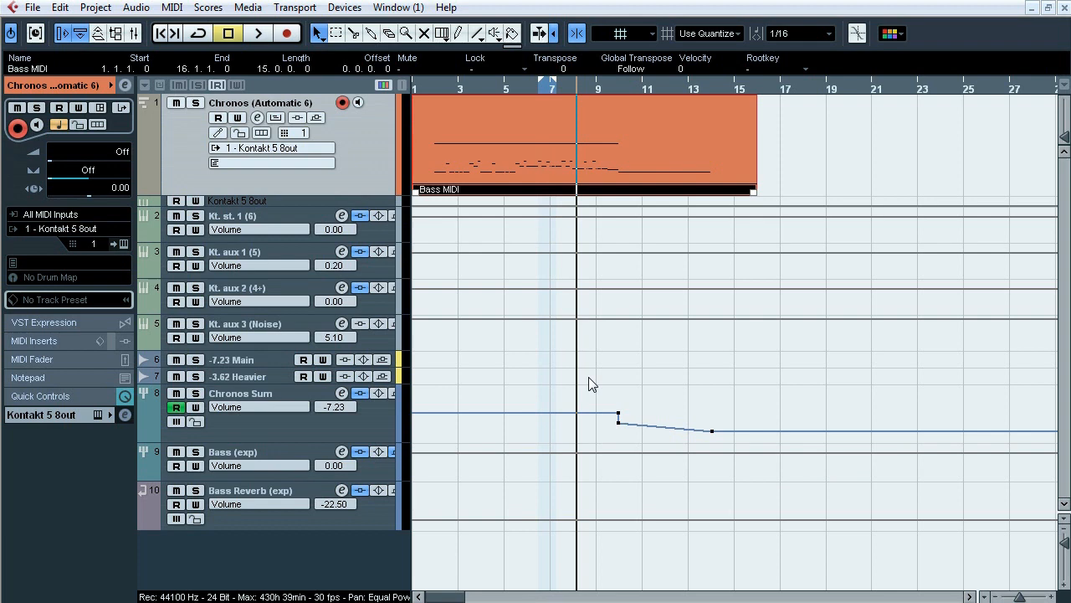
Check which outputs are activated for Kontakt 5 8out among the VST instruments and close the list.
key("F11")
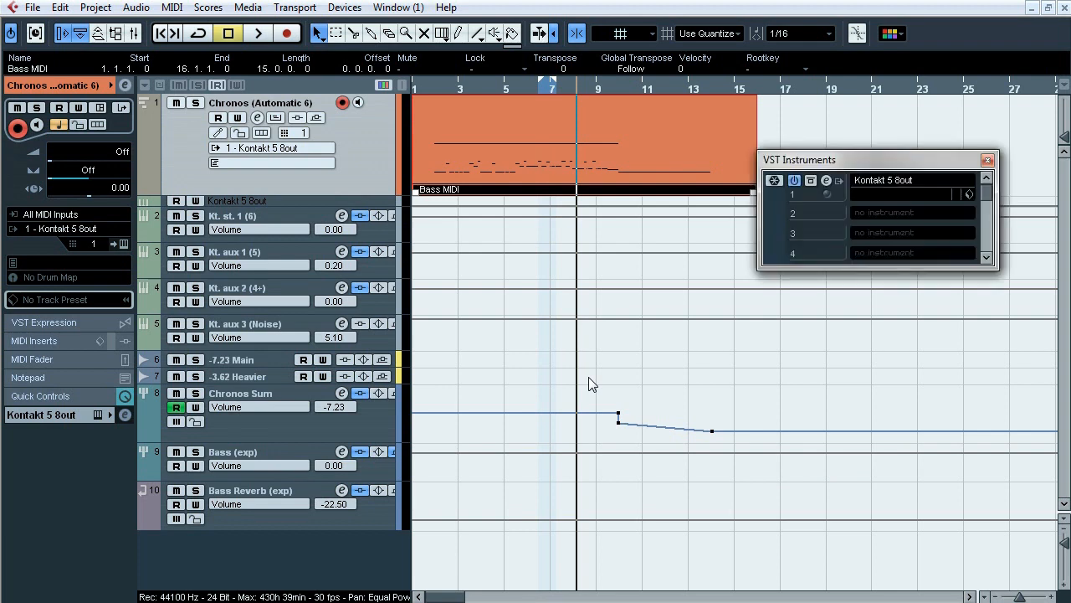
left_click(840, 181)
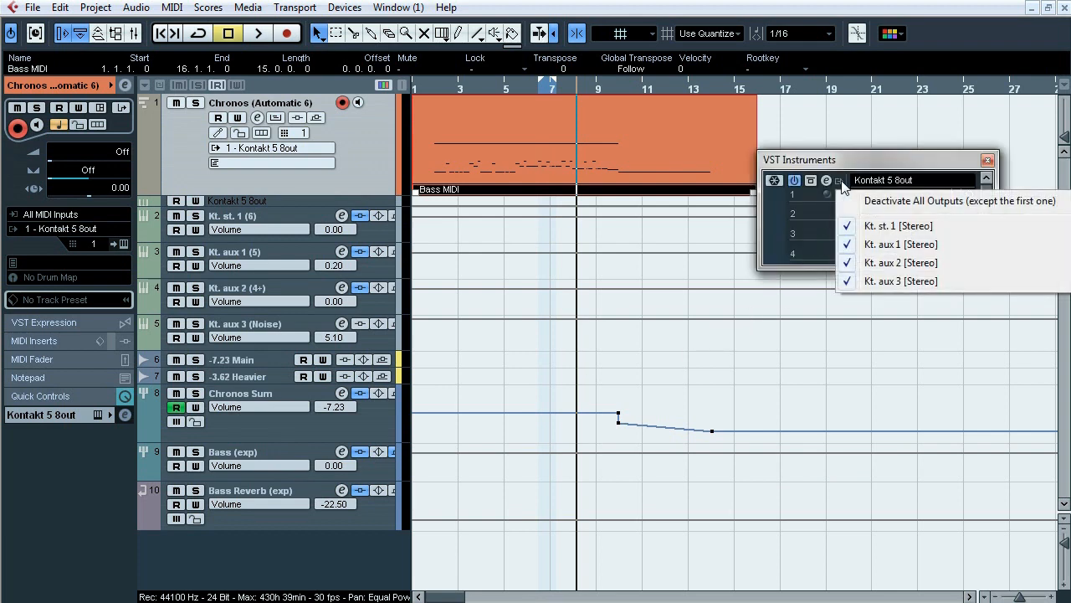
left_click(842, 178)
left_click(987, 162)
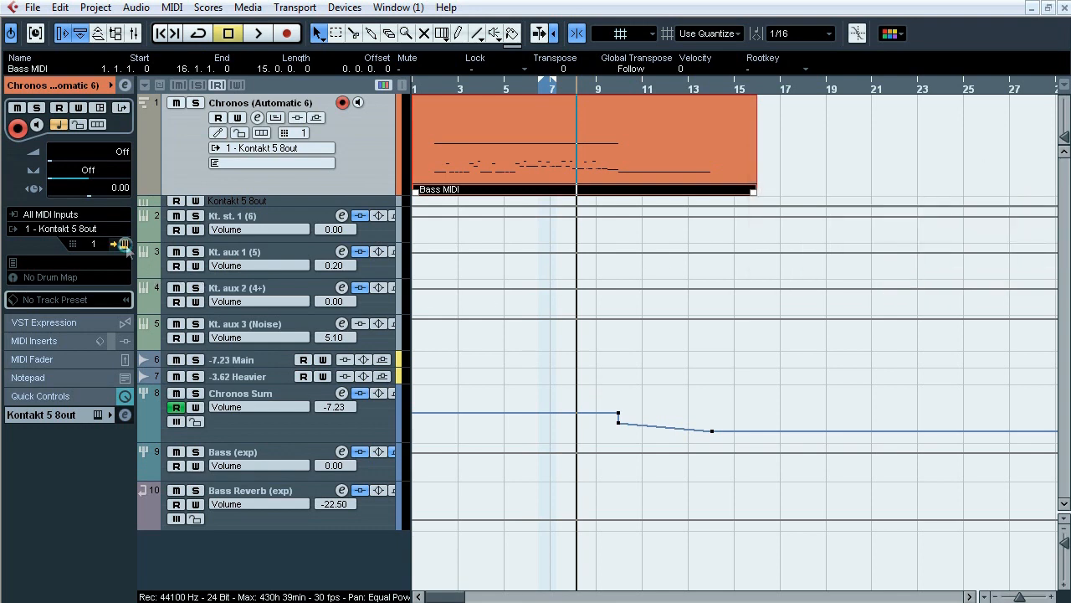
Open the Kontakt instrument of the Chronos track, expand it to full view and show the DC Chronos instrument files.
left_click(124, 244)
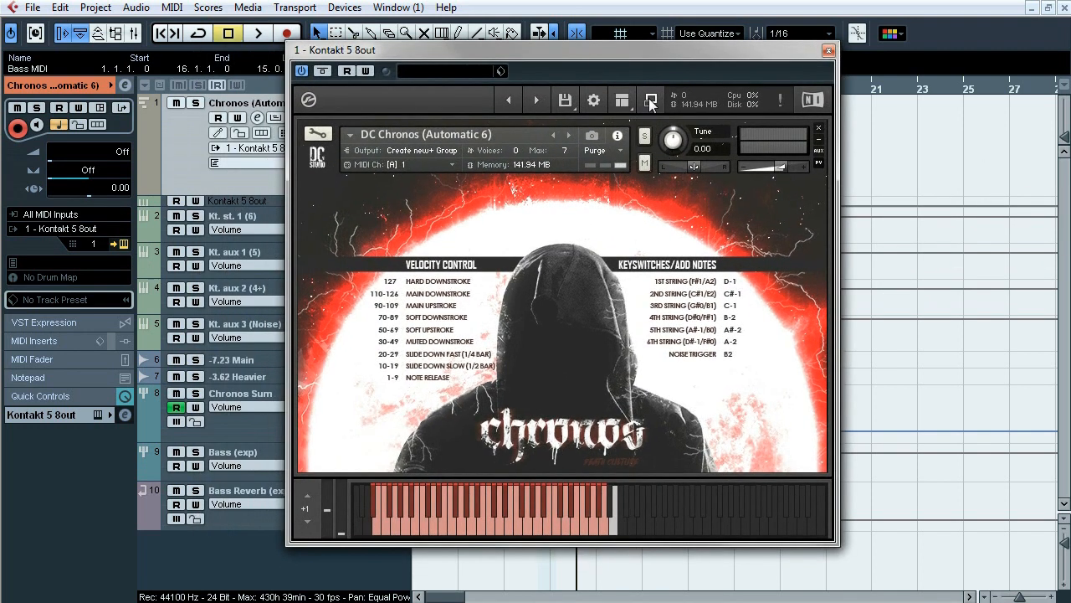
left_click(650, 101)
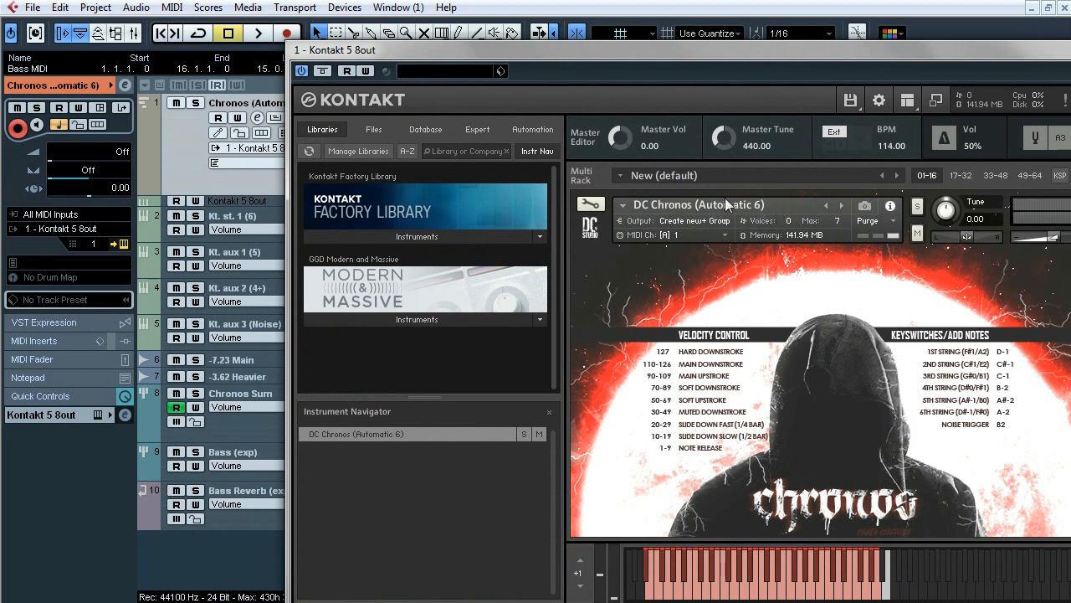
left_click_drag(770, 51, 670, 22)
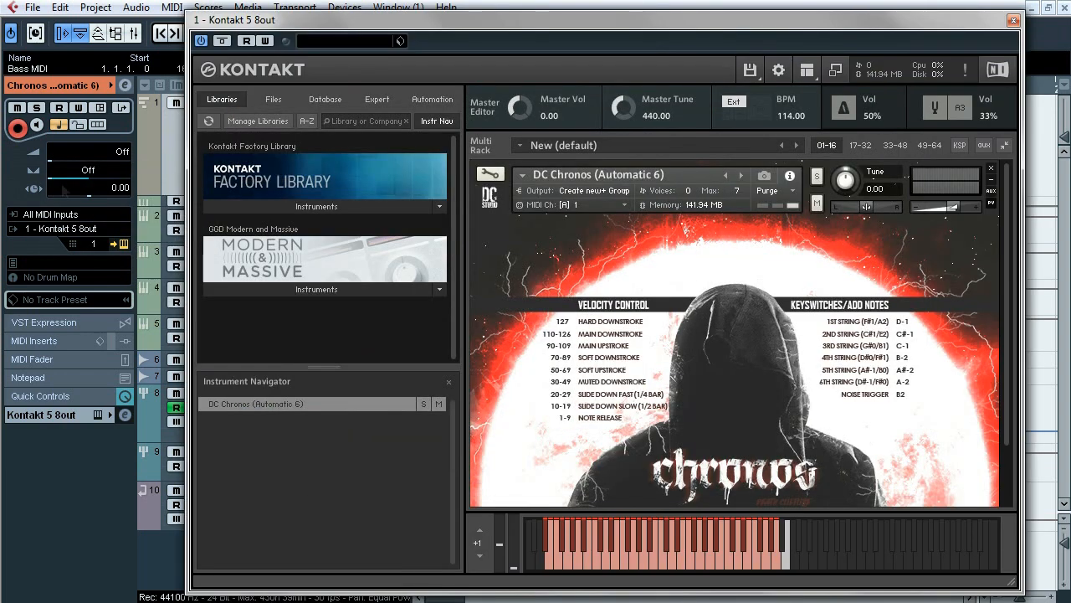
left_click(270, 98)
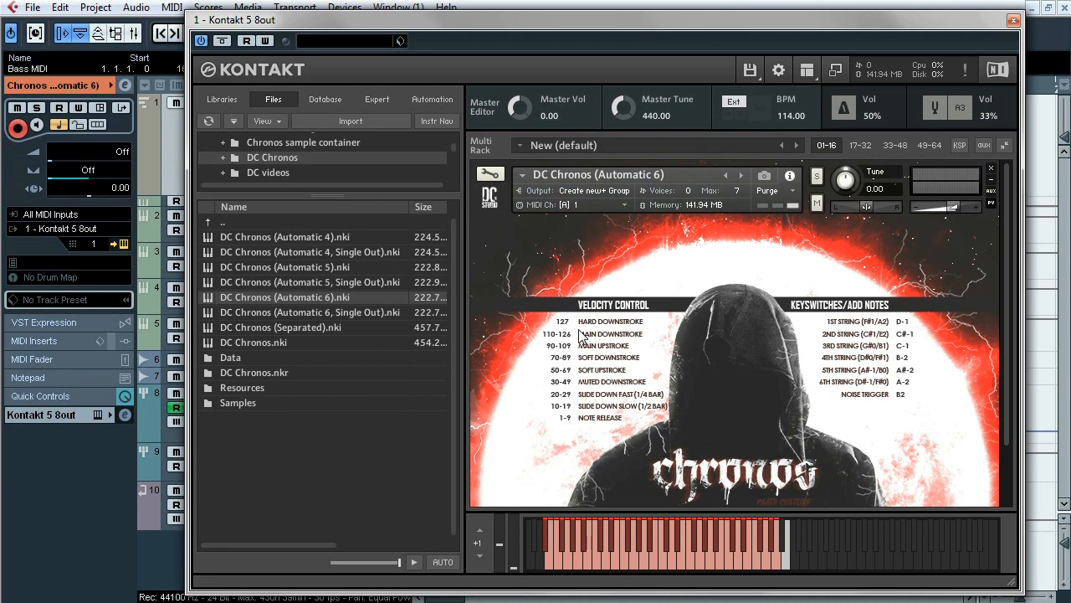
Show Kontakt's outputs, choose the preset Chronos (Separated, 8 out), return Kontakt to compact view and close it.
left_click(807, 69)
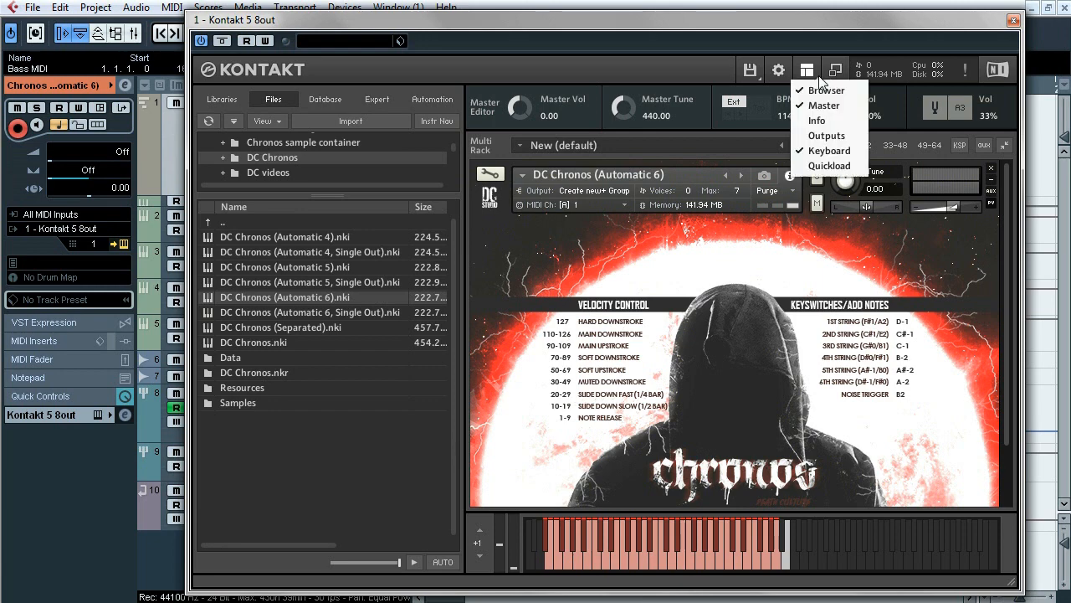
left_click(821, 133)
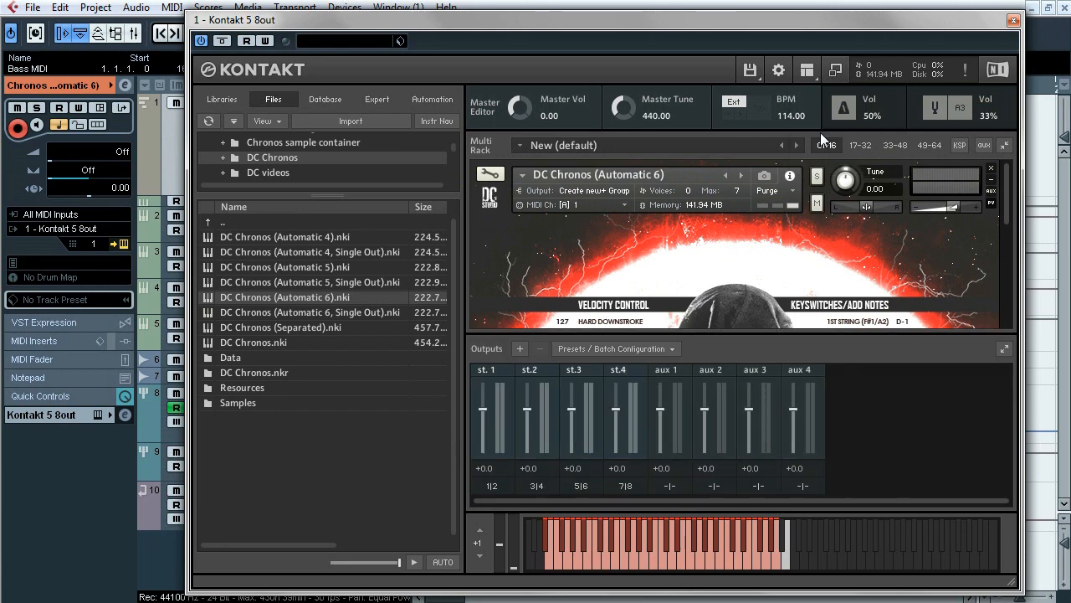
left_click(668, 349)
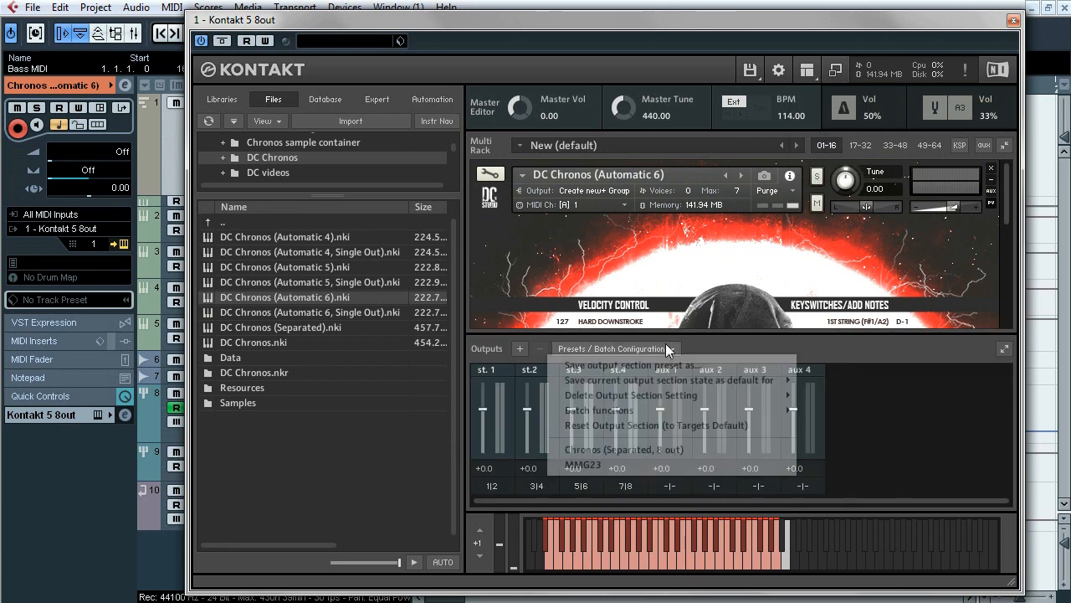
left_click(661, 450)
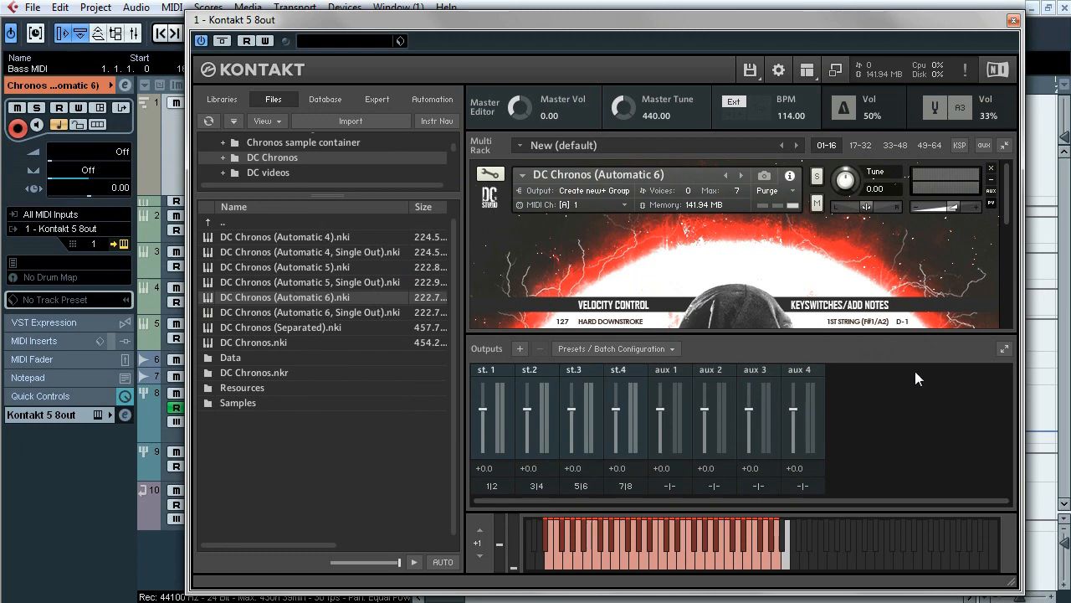
left_click(834, 71)
left_click(726, 18)
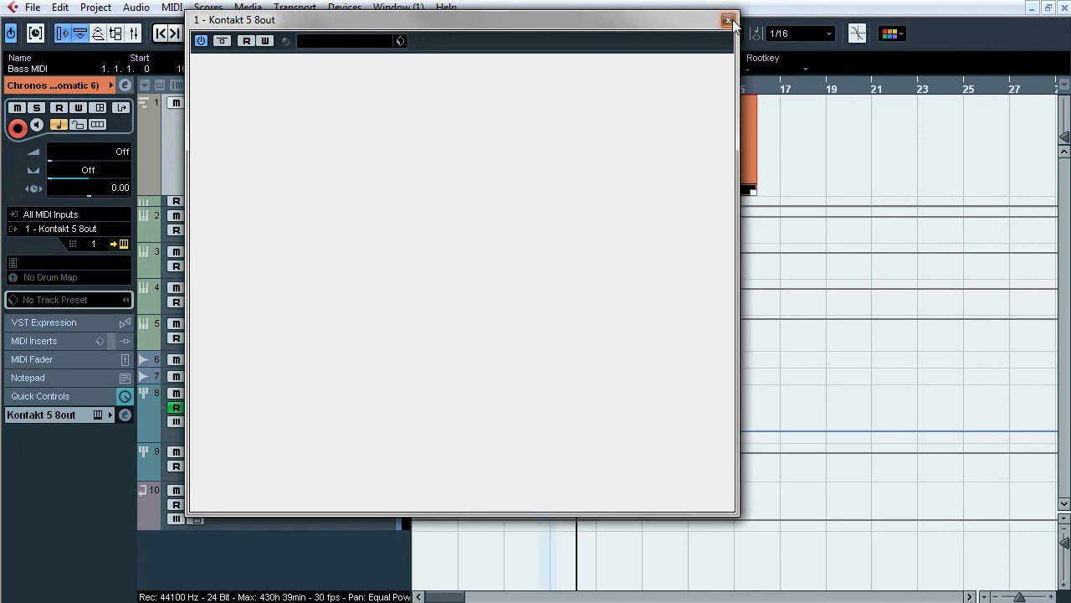
Open the Bass MIDI part and inspect the velocities of the notes between bars 5 and 7 and of the long last note.
double_click(684, 159)
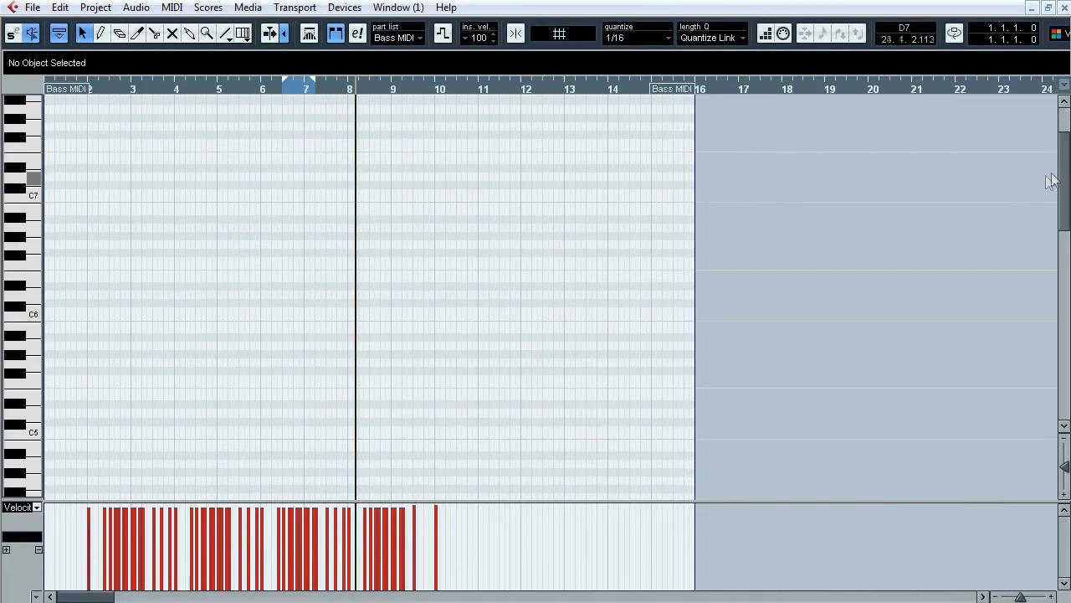
left_click_drag(1063, 175, 1068, 352)
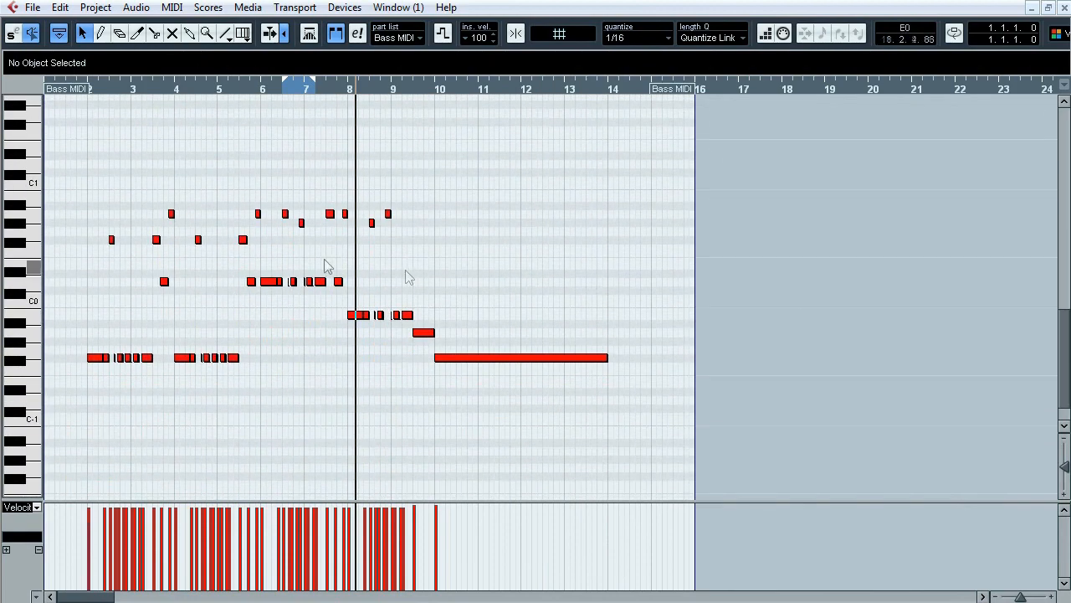
left_click_drag(239, 184, 317, 300)
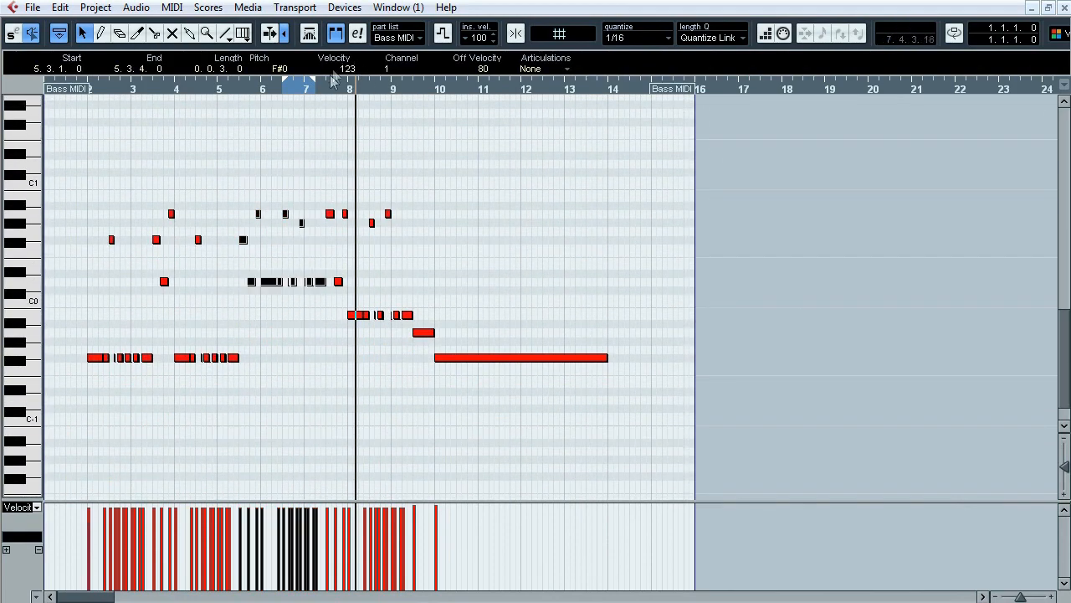
double_click(256, 90)
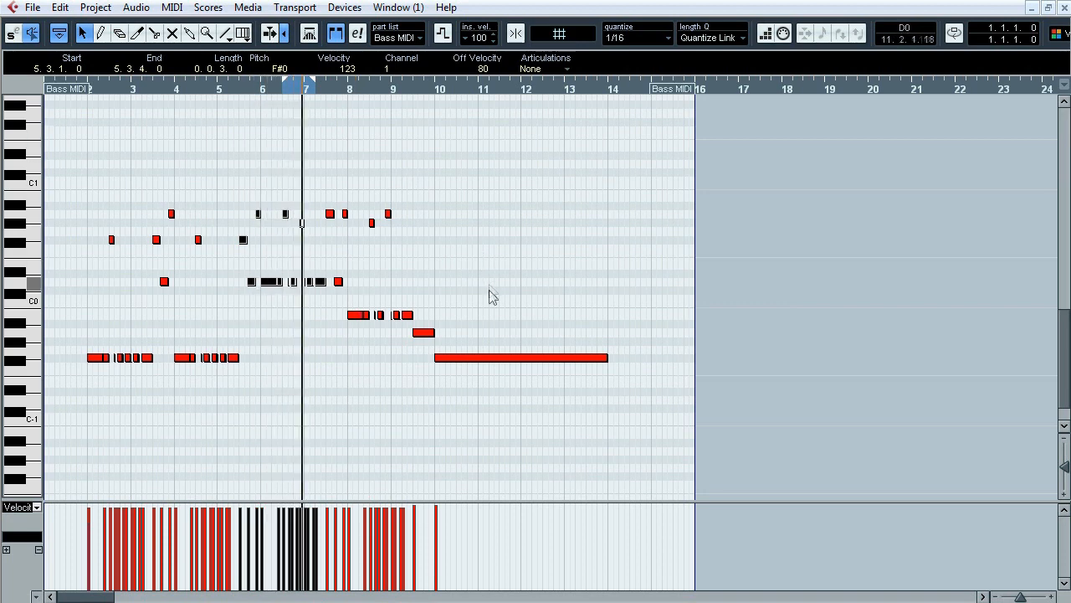
left_click_drag(489, 328, 534, 439)
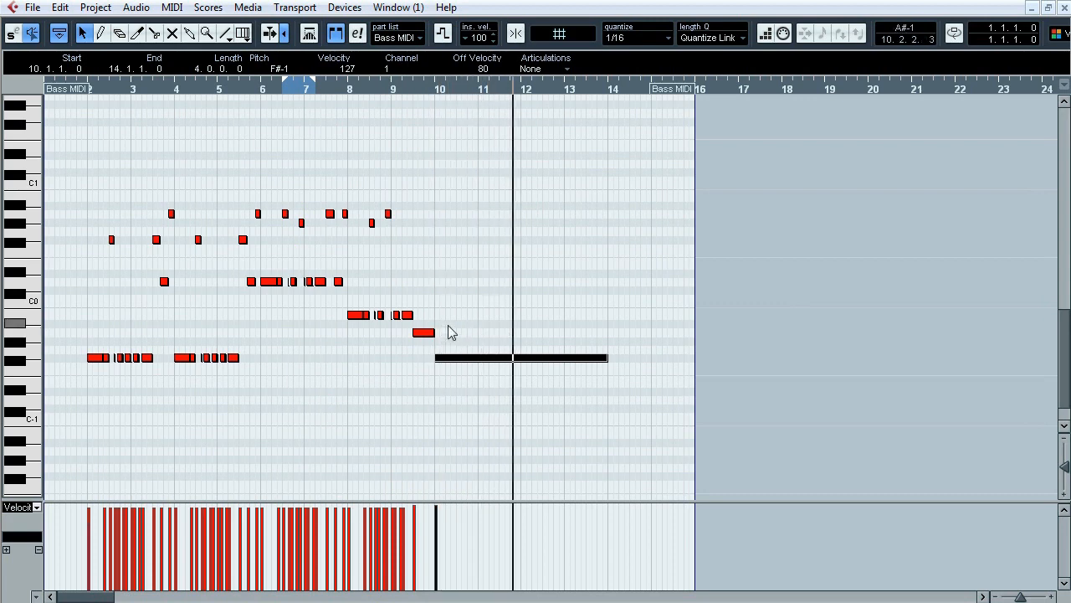
Inspect the velocity of the long B2 note spanning bars 2 to 10 and close the MIDI editor.
left_click_drag(1066, 358, 1066, 293)
left_click(331, 280)
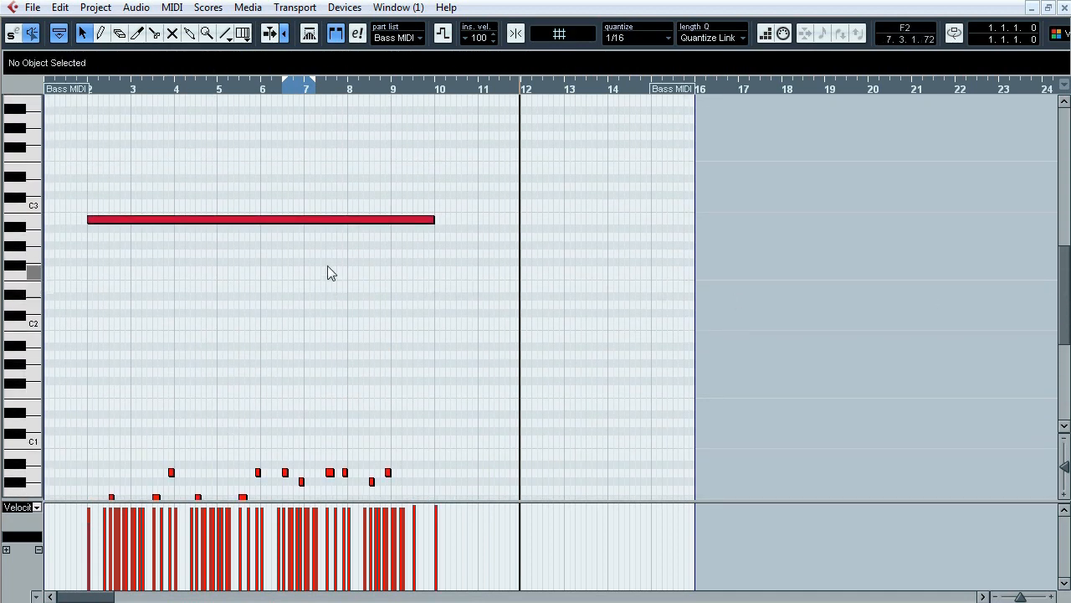
left_click(326, 220)
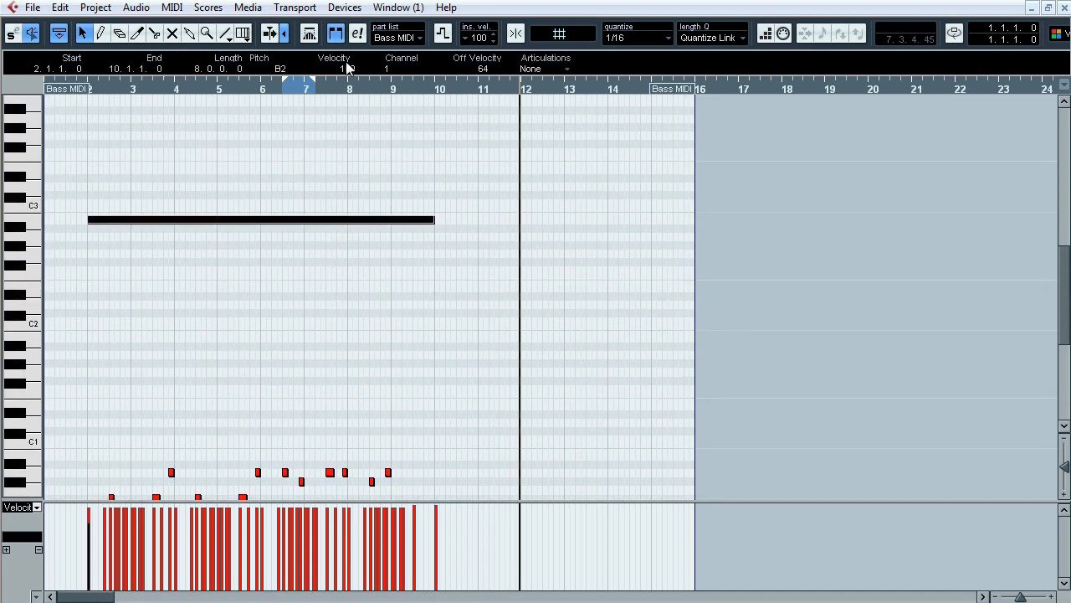
left_click(298, 205)
left_click(296, 222)
left_click(1064, 9)
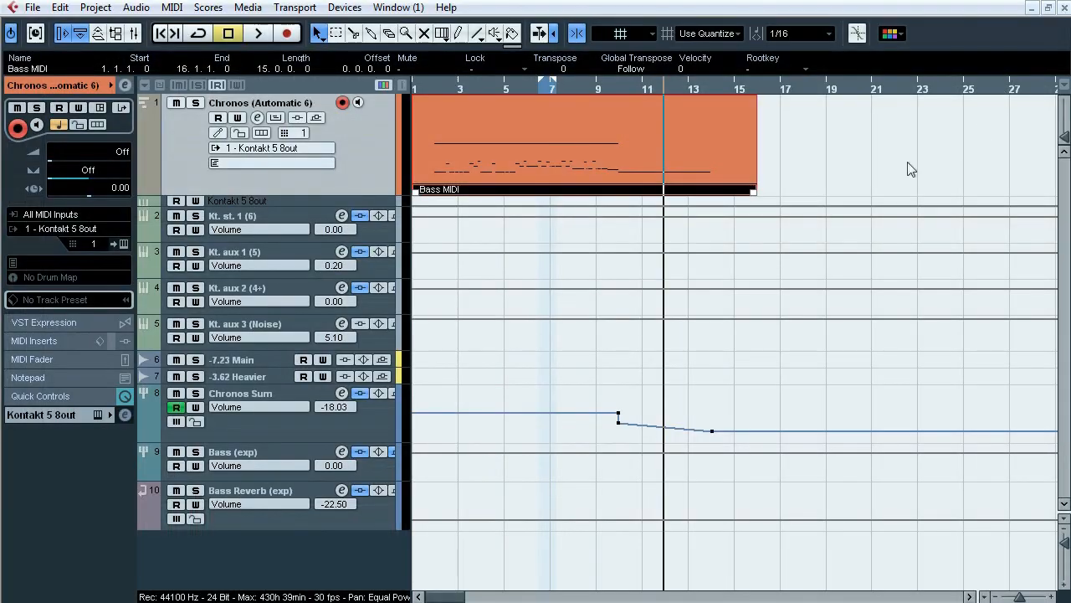
Review the inserts on the Kontakt output channels Kt. st. 1 (6), Kt. aux 1 (5), Kt. aux 2 (4+) and Kt. aux 3 (Noise).
left_click(301, 221)
left_click(290, 327, "shift")
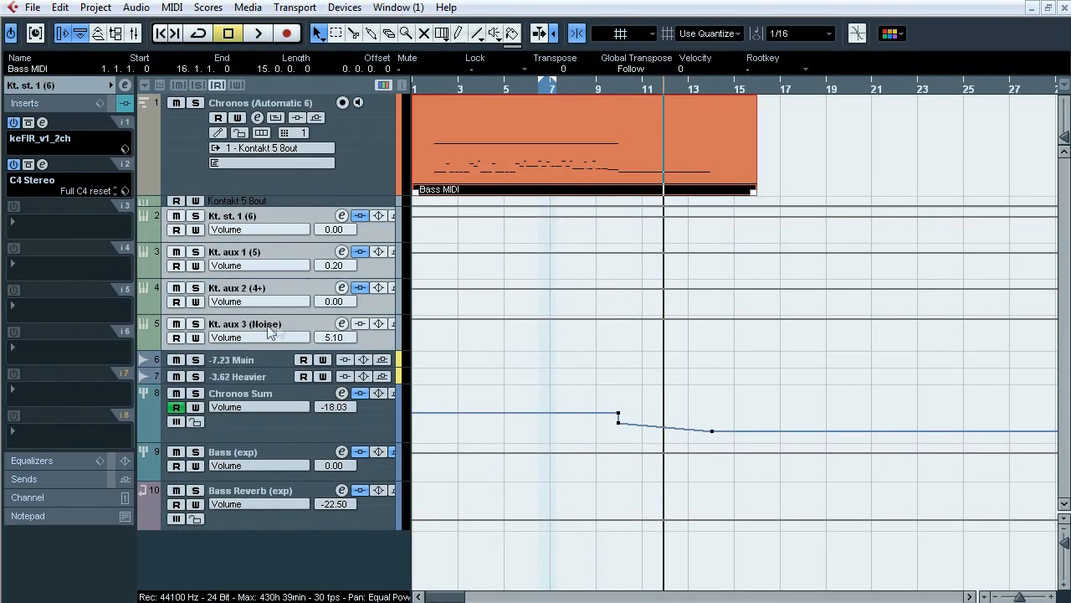
left_click(297, 214)
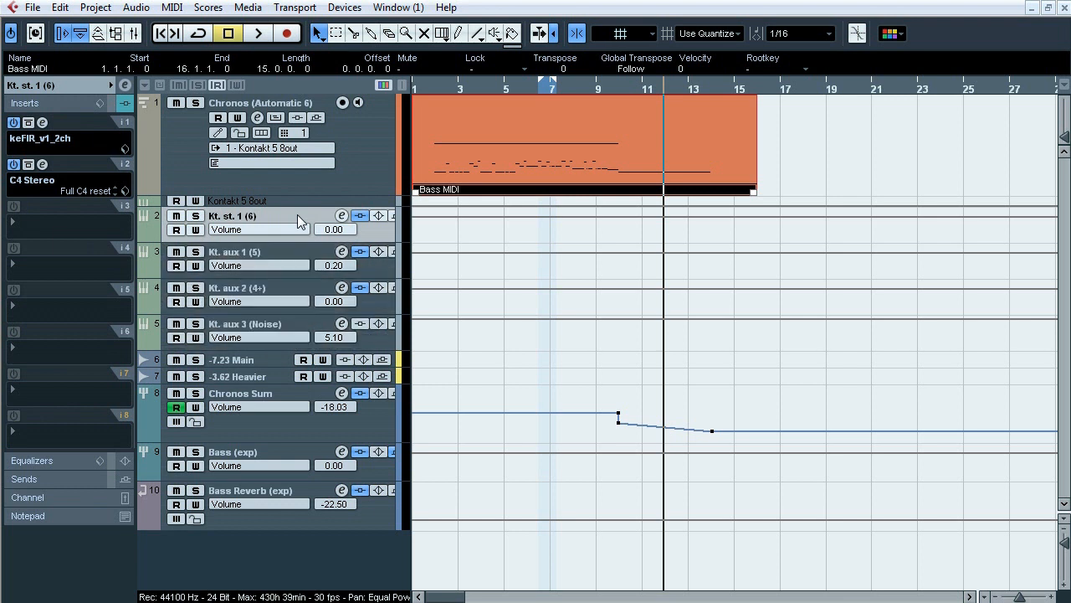
left_click(289, 254)
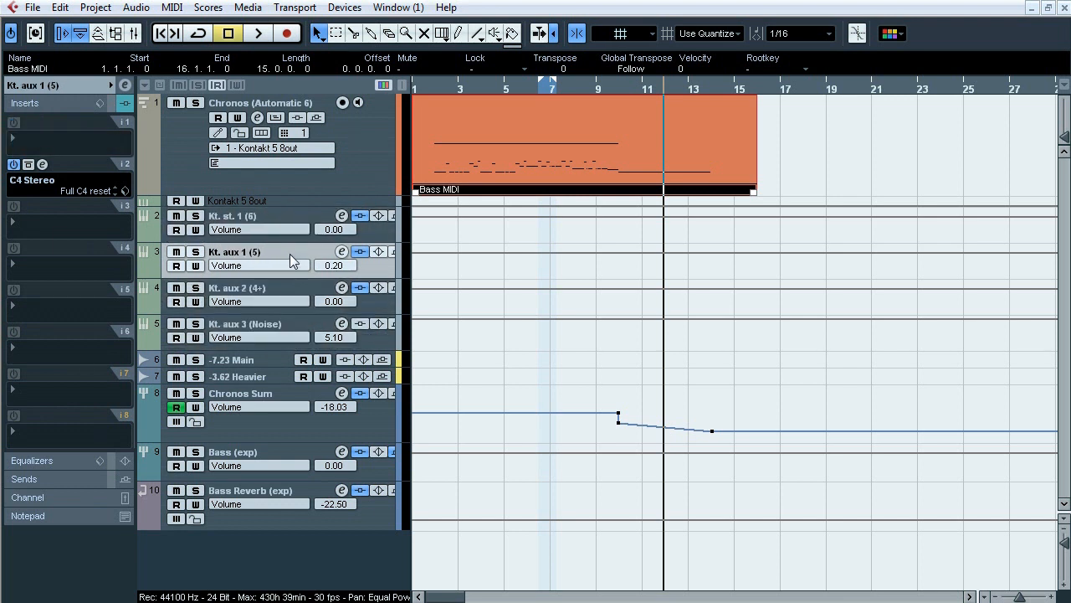
left_click(289, 289)
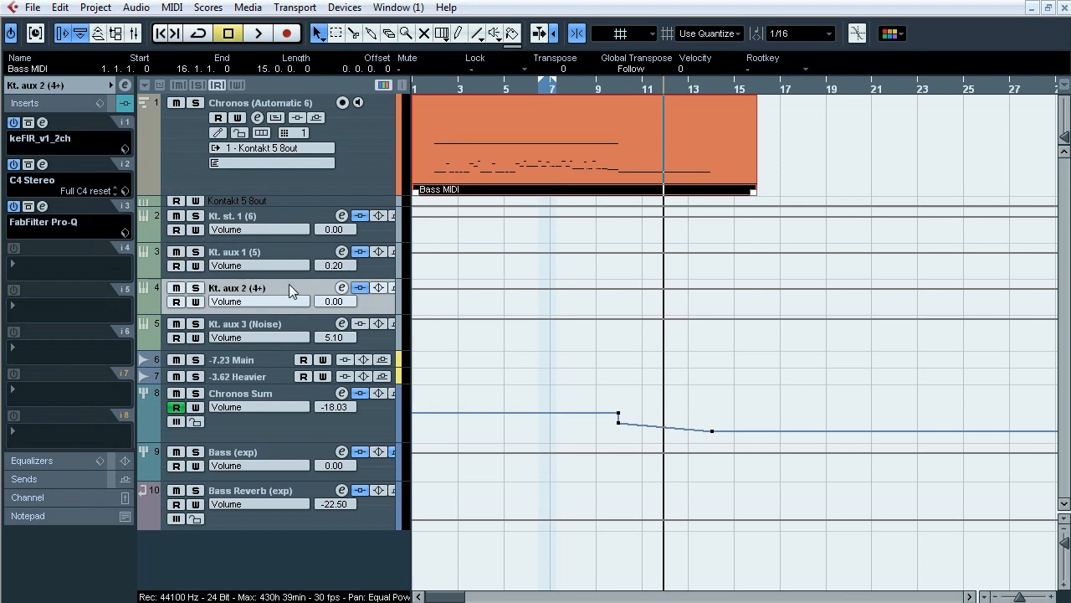
left_click(284, 326)
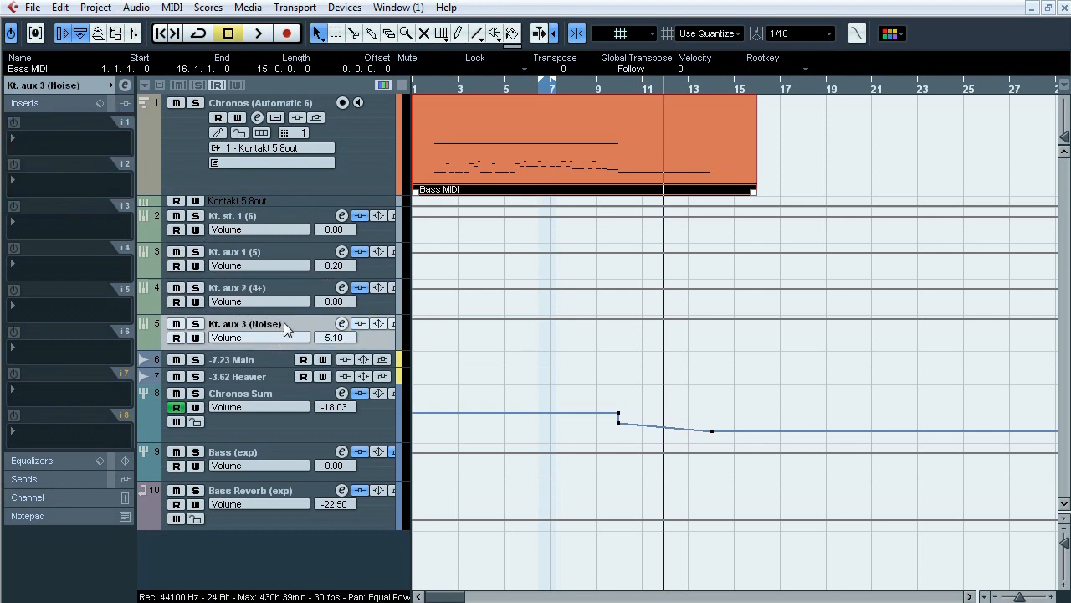
Check the output routing of the four Kontakt channels and of Chronos Sum, and show the insert chain of Bass (exp).
left_click(292, 220, "shift")
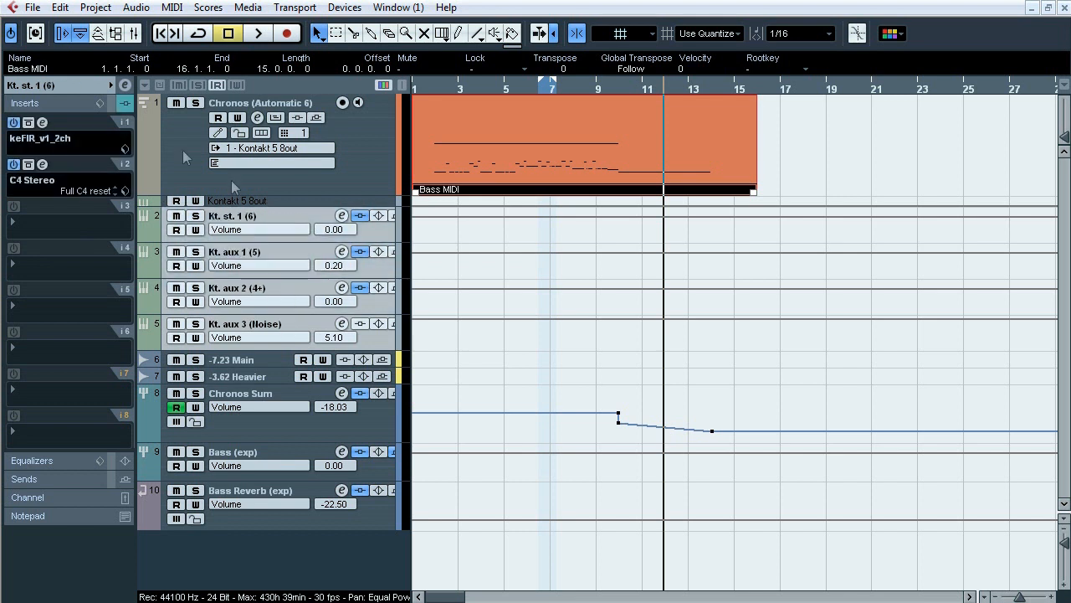
left_click(76, 83)
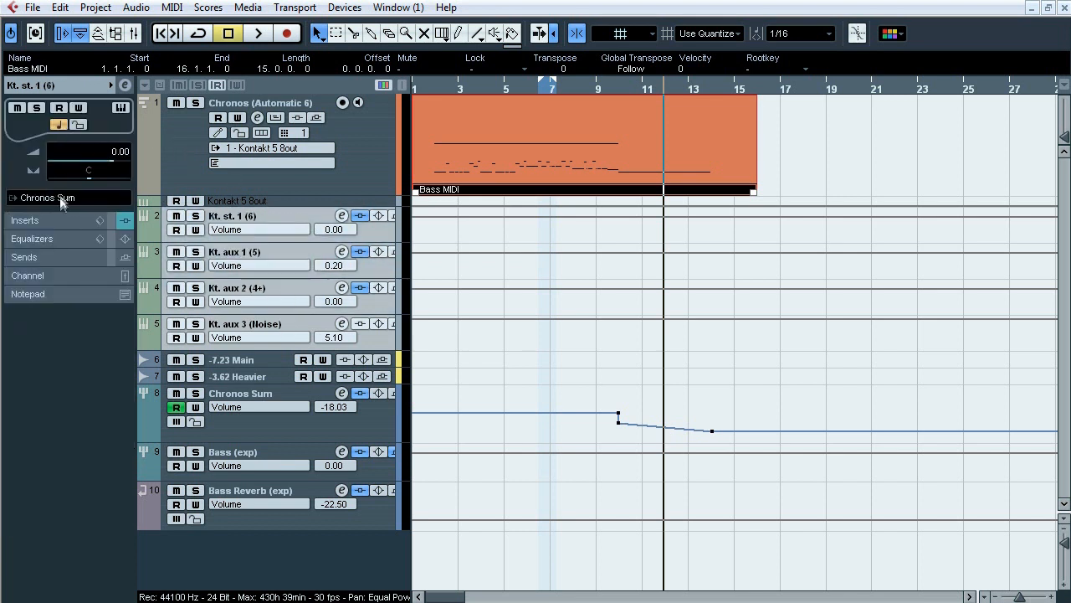
left_click(285, 394)
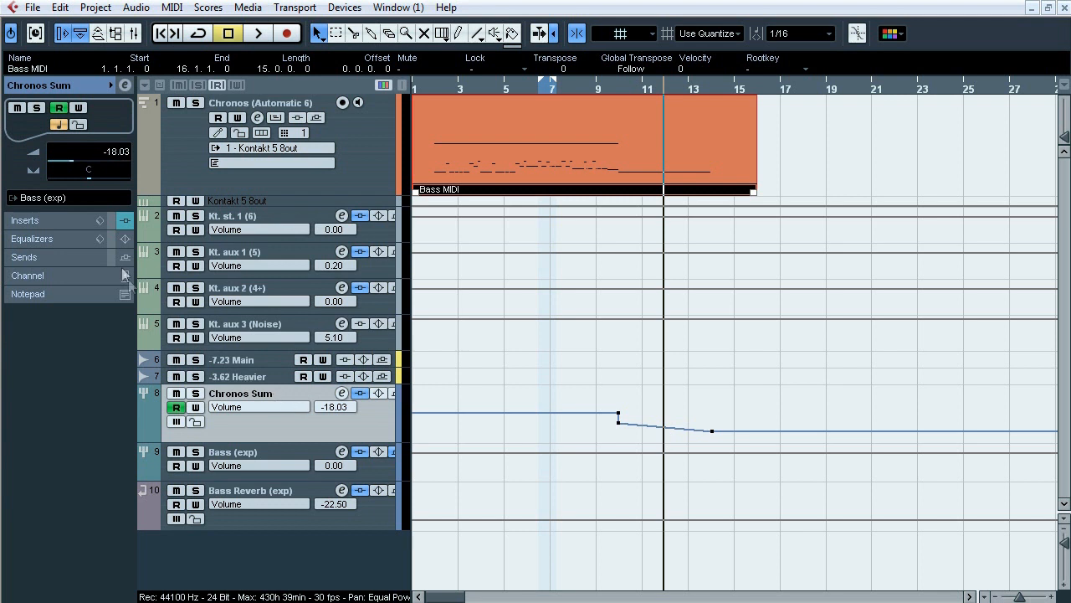
left_click(300, 457)
left_click(61, 219)
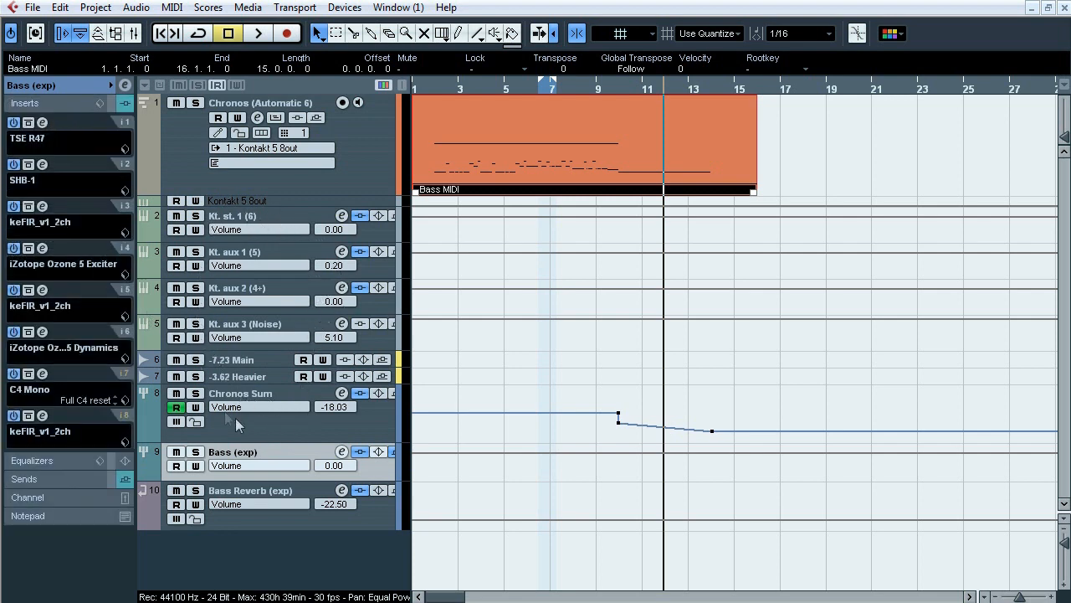
Open the mixer and compare the keFIR impulse settings on Kt. st. 1 (6) and Kt. aux 2 (4+), closing both plug-ins.
key("F3")
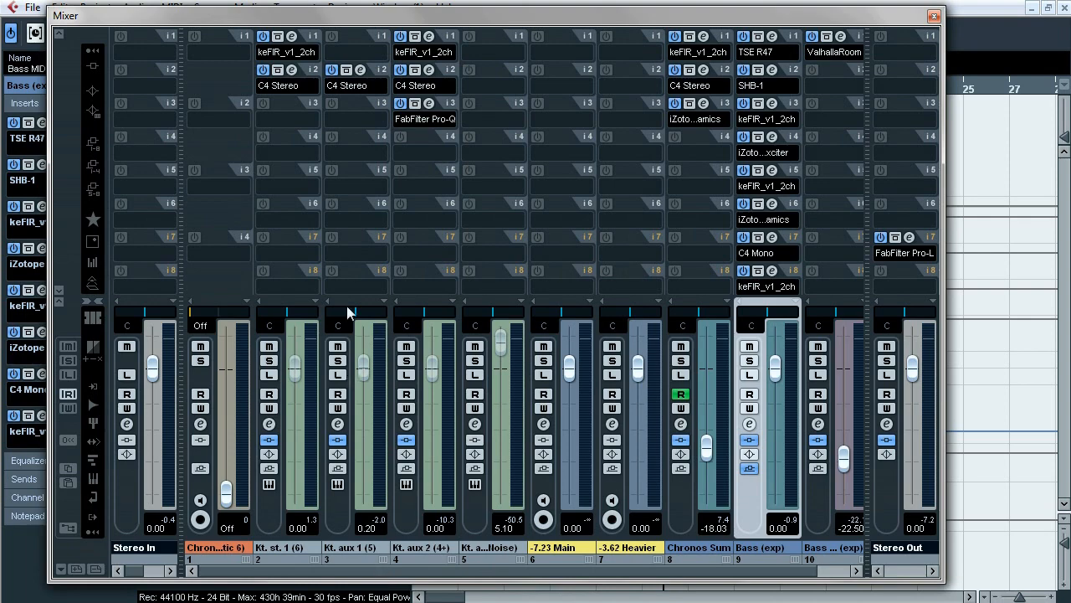
left_click(293, 34)
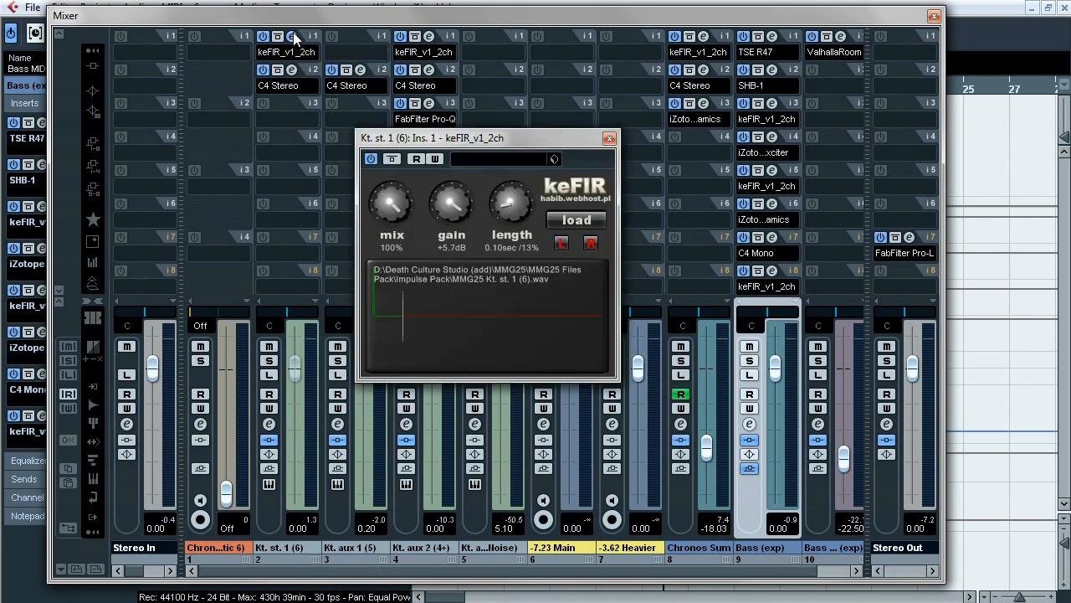
left_click(429, 36)
left_click_drag(437, 89, 768, 129)
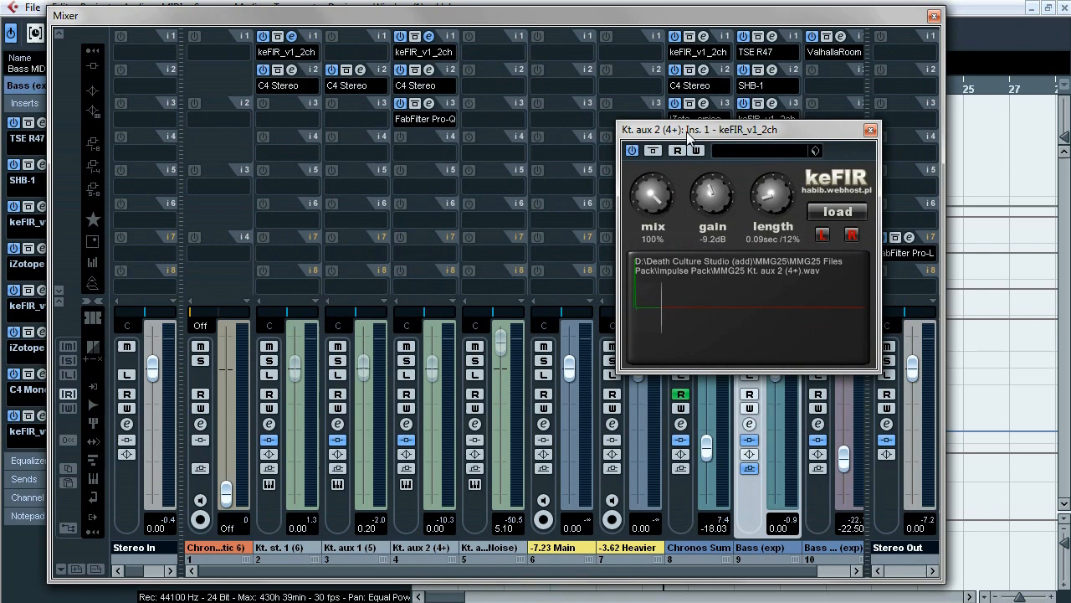
left_click(291, 36)
left_click_drag(878, 22, 848, 454)
left_click_drag(603, 146, 555, 120)
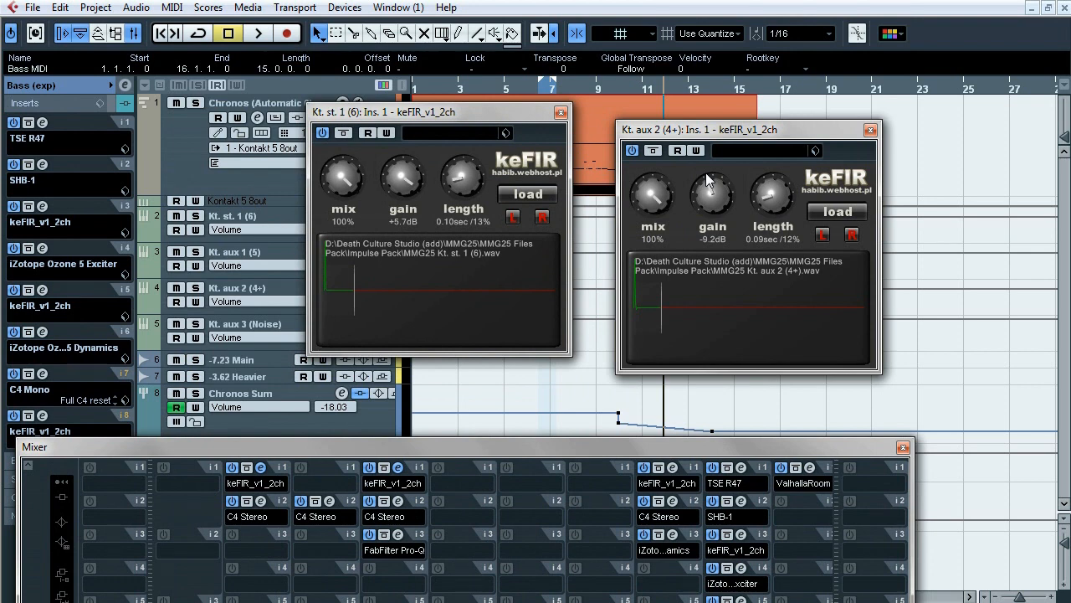
left_click(561, 112)
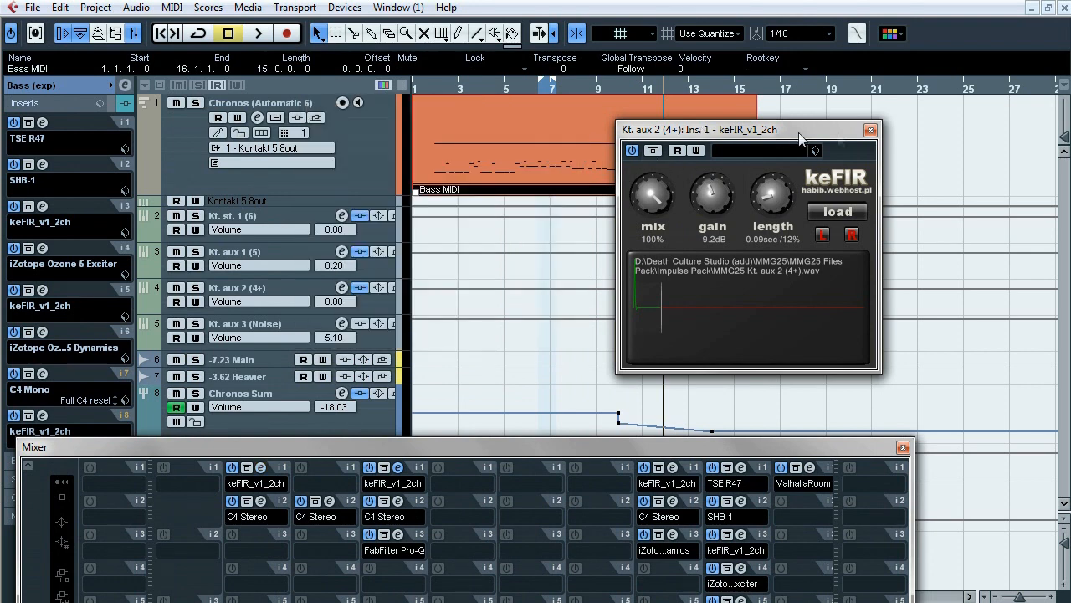
left_click(871, 131)
Inspect the C4 Stereo multiband settings on Kt. st. 1 (6) and Kt. aux 2 (4+).
left_click_drag(716, 445, 734, 29)
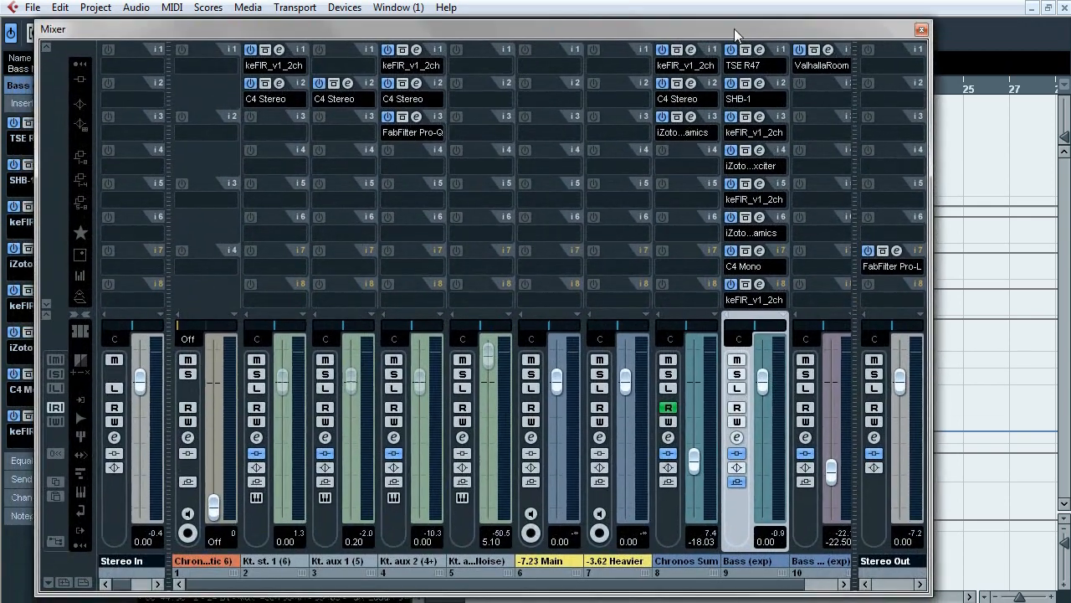
left_click(279, 83)
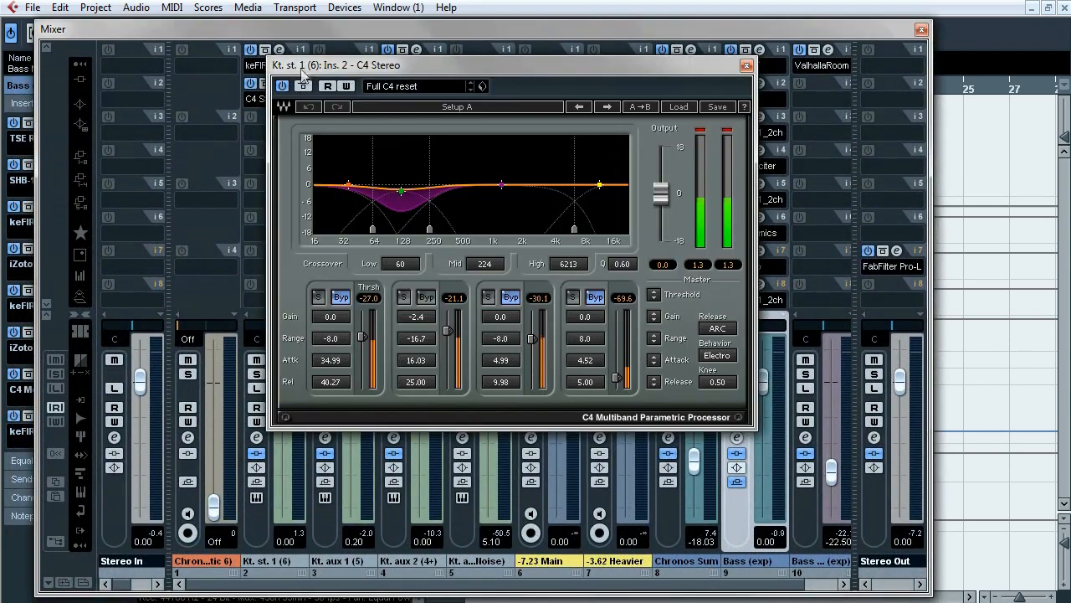
left_click_drag(314, 57, 385, 72)
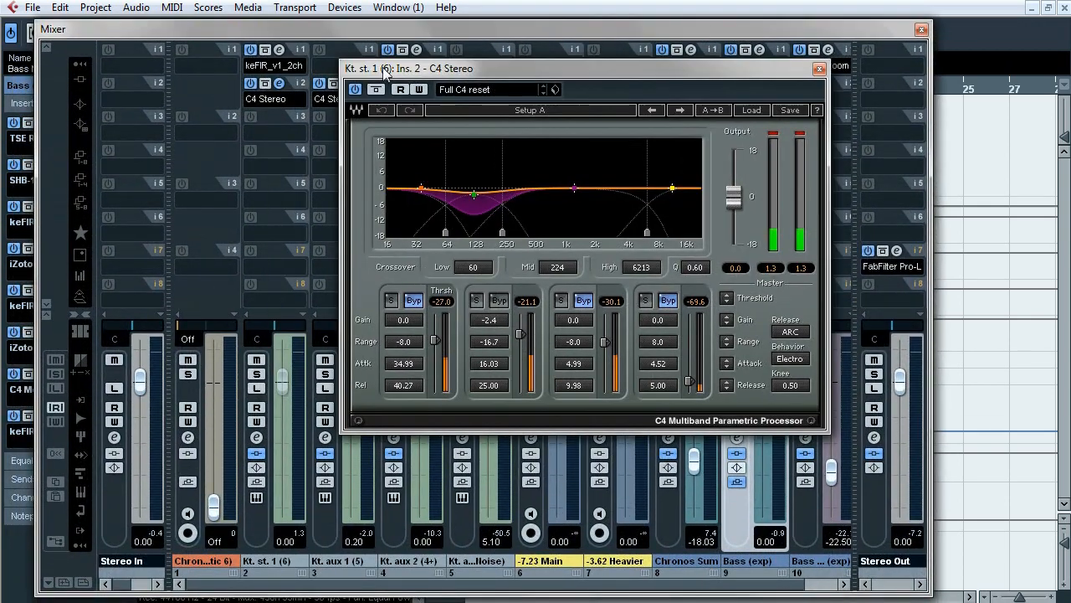
left_click(283, 85)
left_click(415, 83)
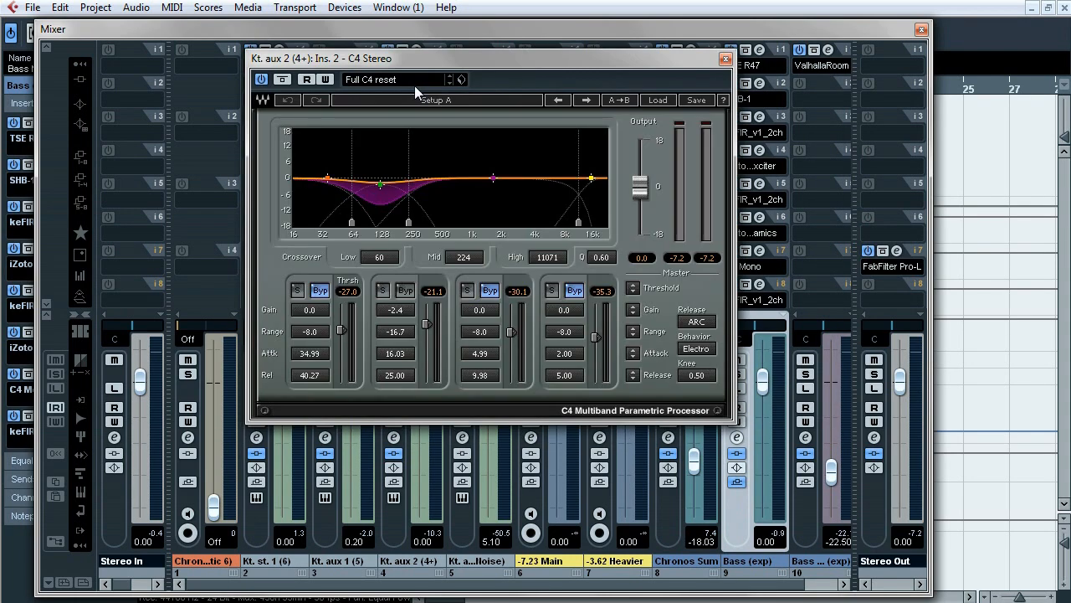
left_click(725, 59)
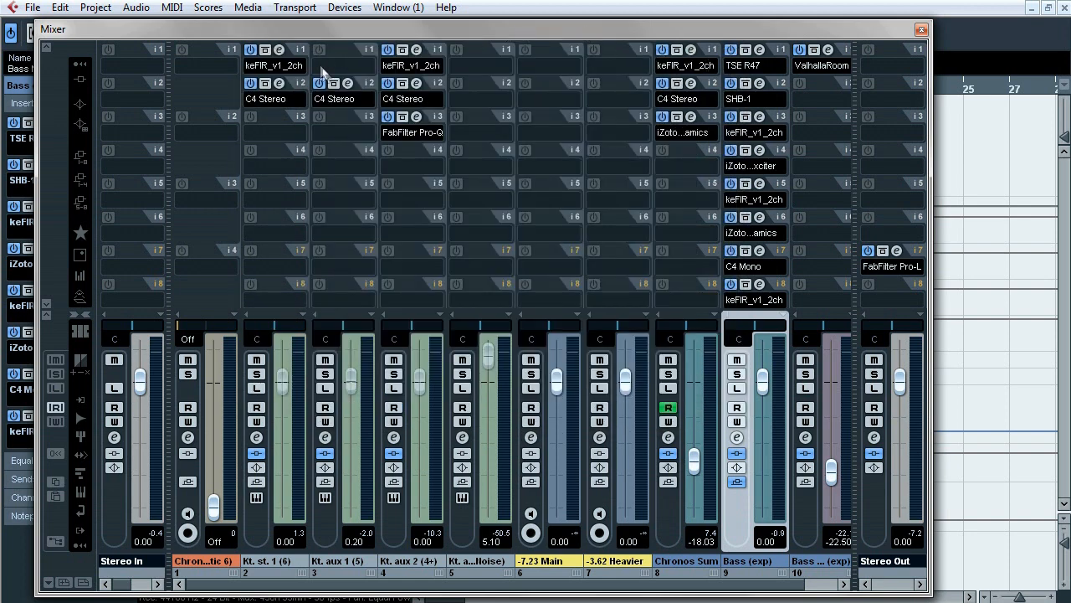
Inspect C4 Stereo on Kt. aux 1 (5) and the FabFilter Pro-Q curve on Kt. aux 2 (4+).
left_click(348, 84)
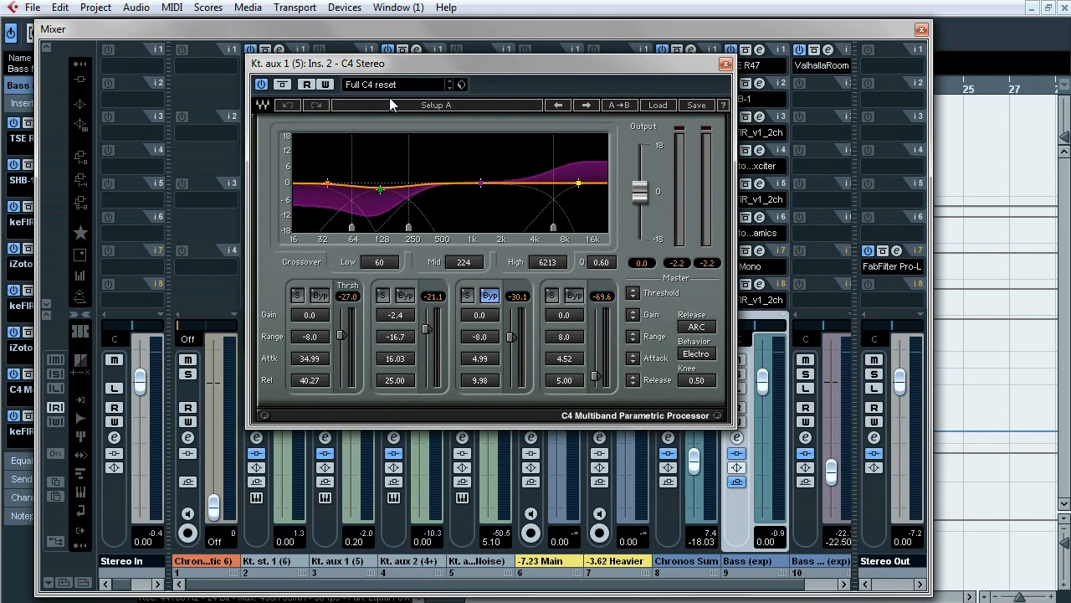
left_click(725, 65)
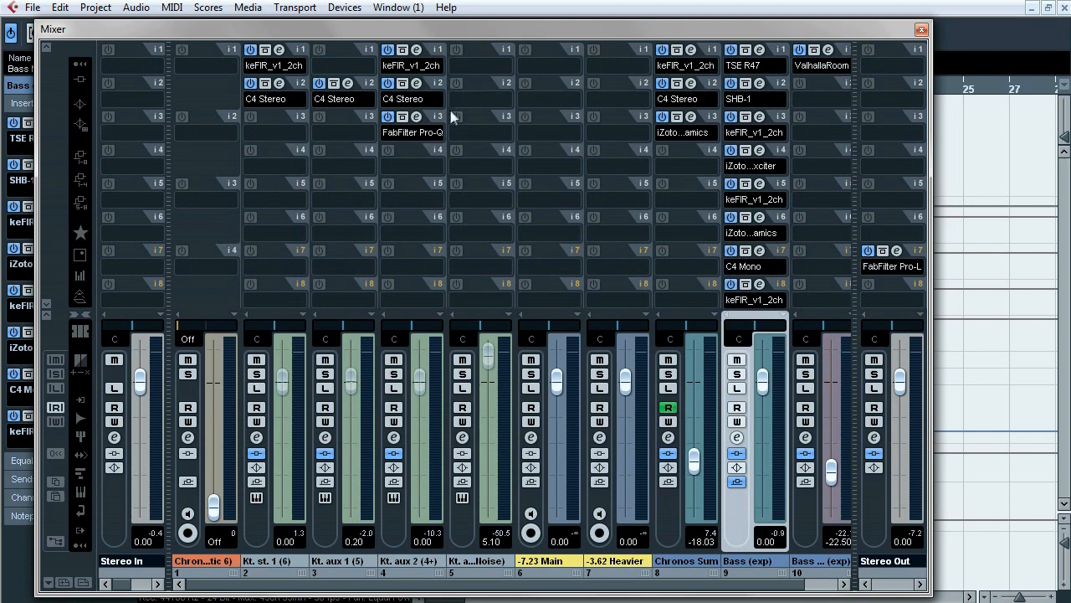
left_click(421, 127)
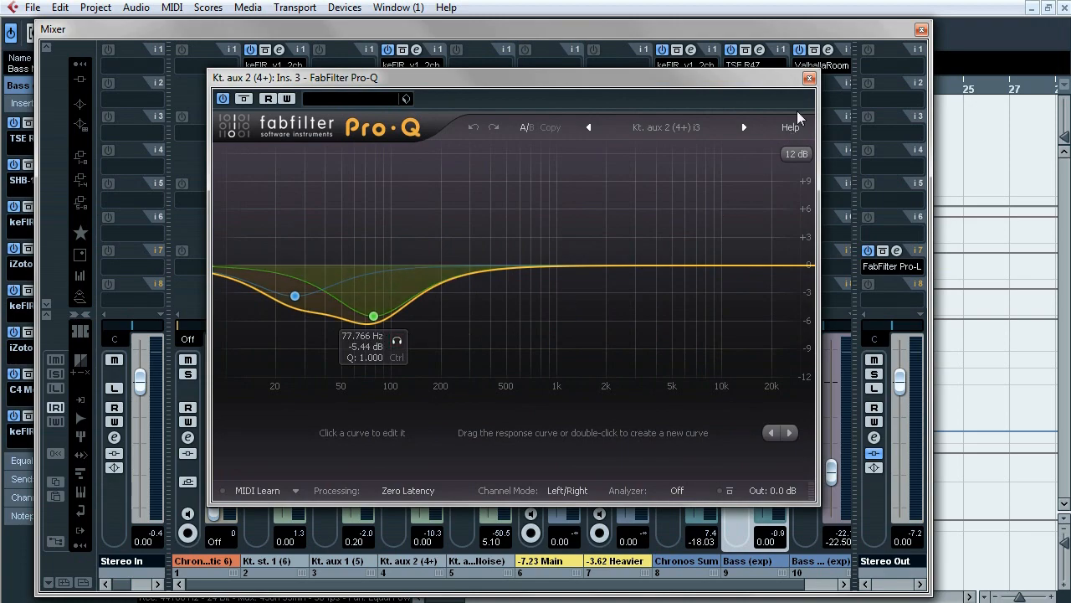
left_click(809, 79)
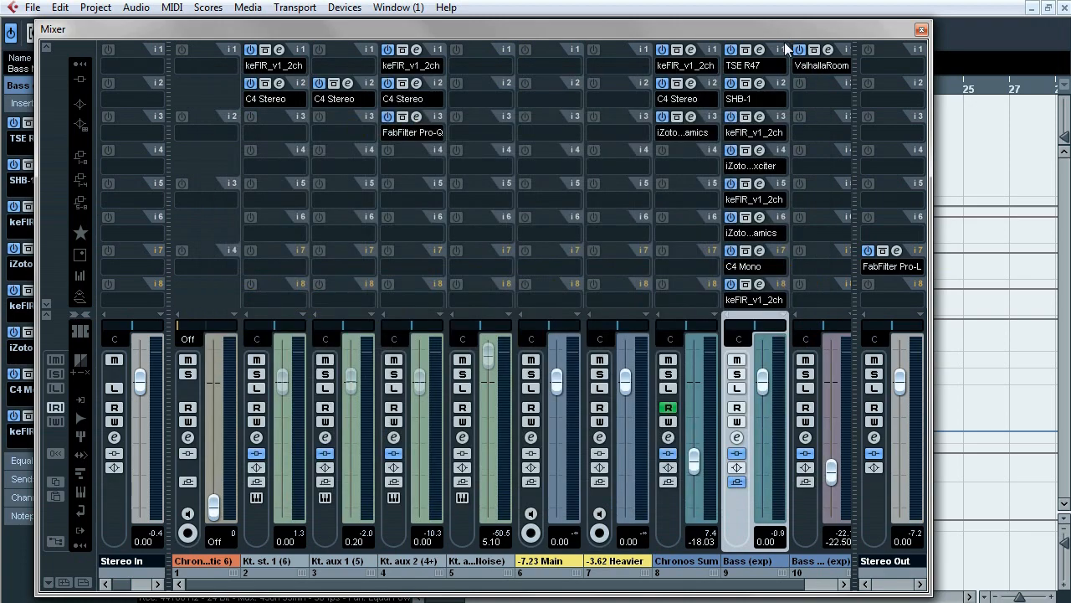
Play the bass section between 6.3.1 and 7.2.1 in a cycle while watching the mixer meters, stop playback and close the mixer.
left_click_drag(797, 30, 797, 418)
left_click_drag(532, 88, 558, 160)
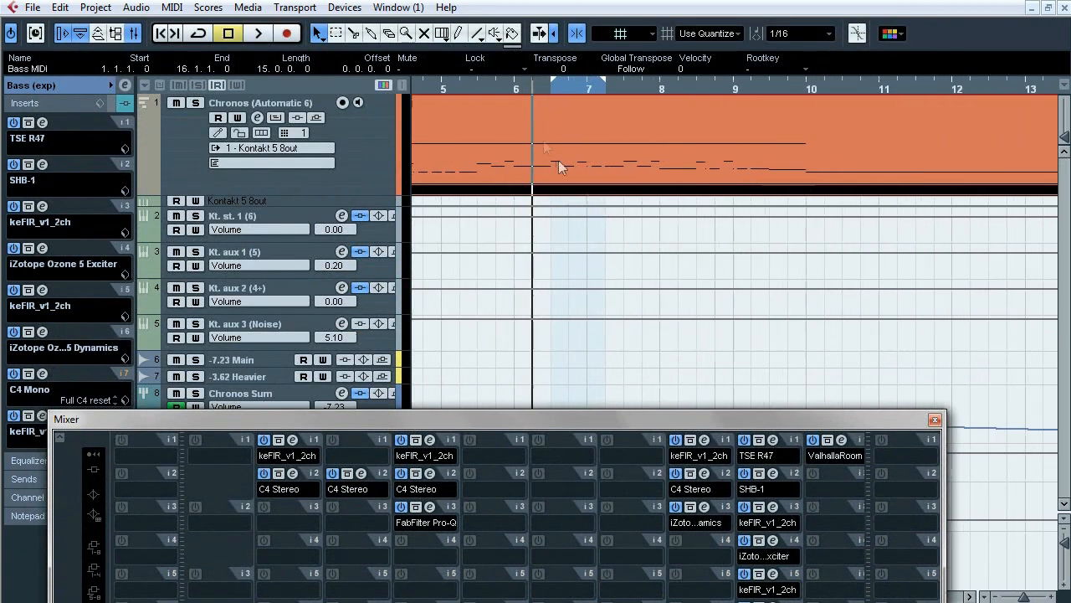
key("F2")
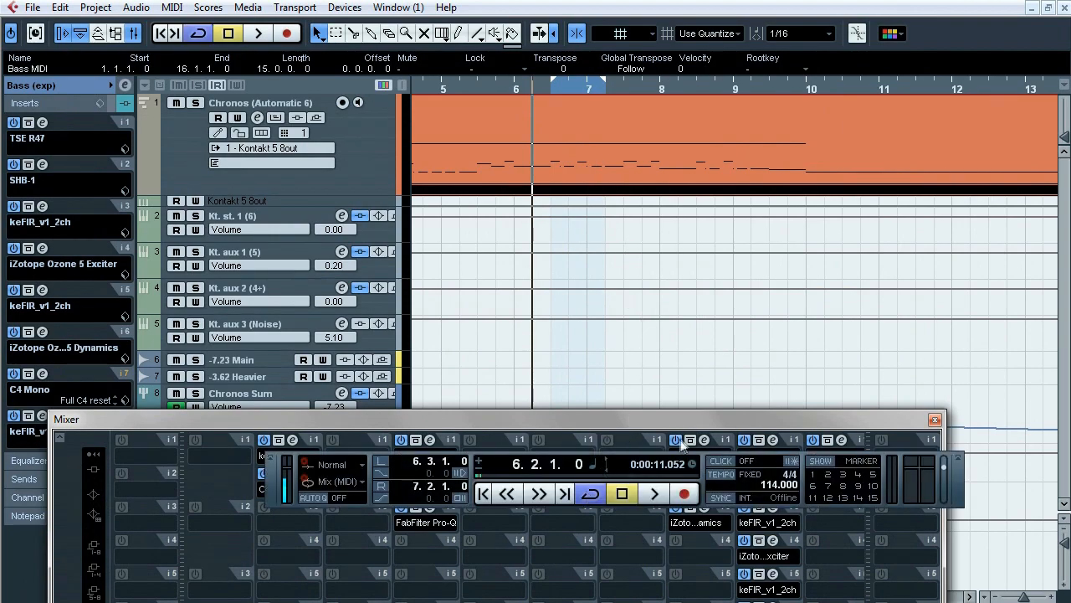
left_click_drag(682, 425, 712, 32)
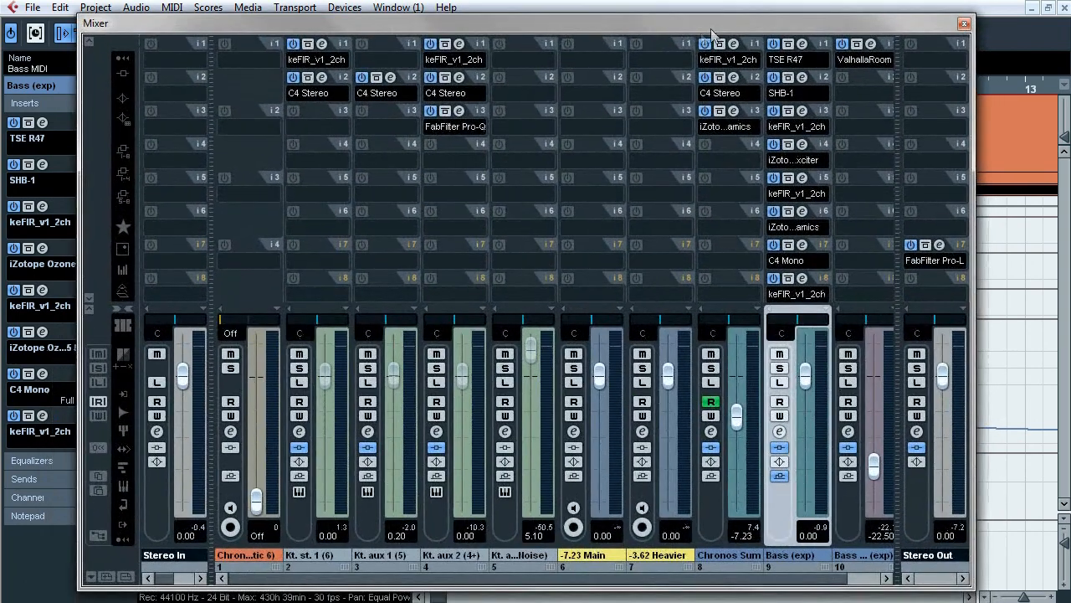
key("space")
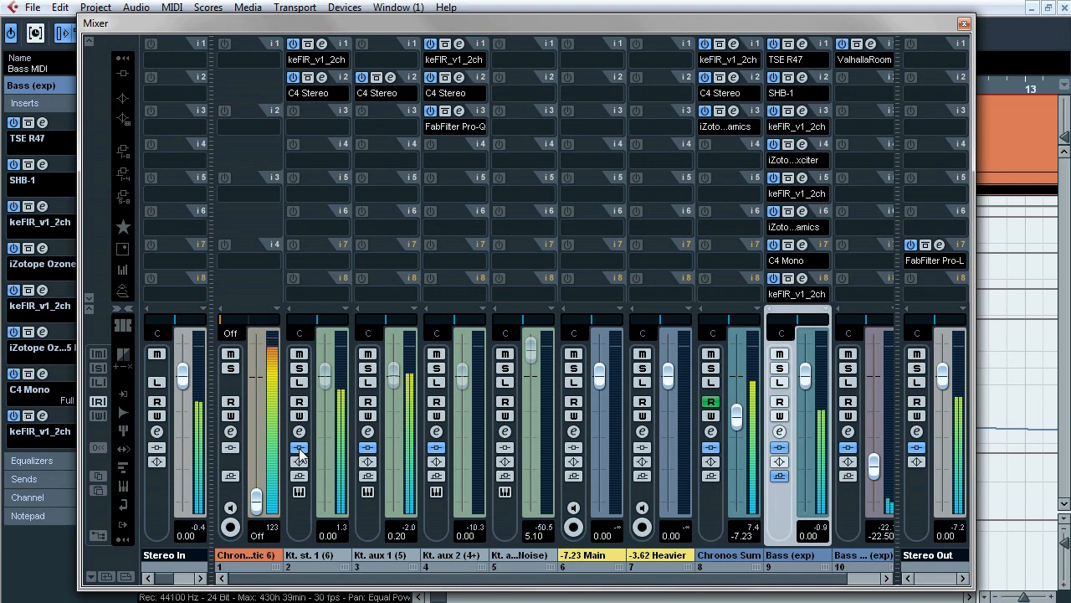
key("space")
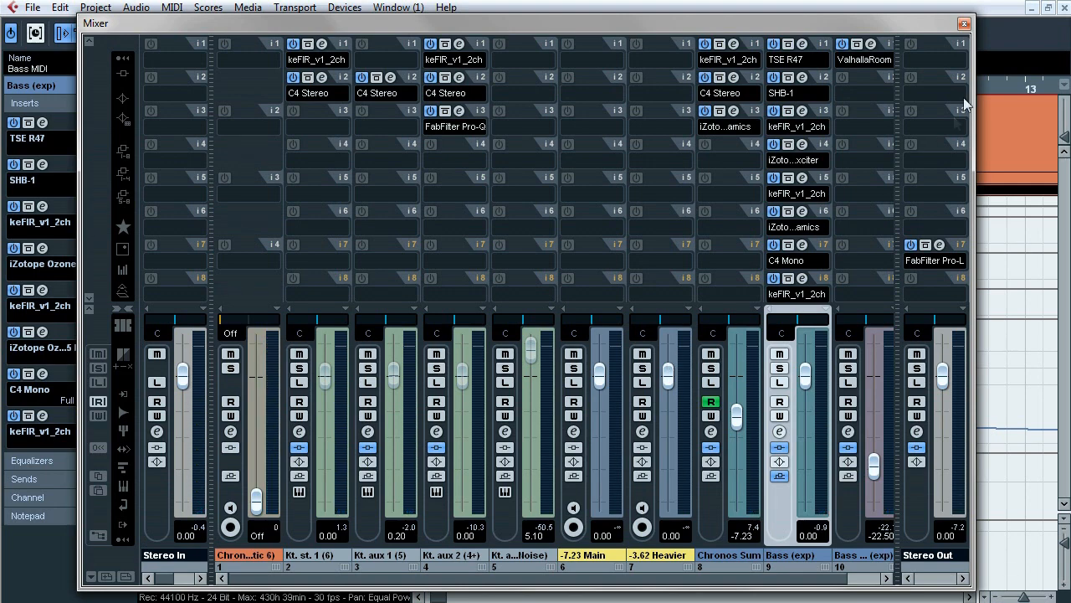
left_click(964, 24)
Go from the four Kontakt channels to Chronos Sum and inspect its keFIR correction impulse and C4 Stereo settings.
left_click(286, 217)
left_click(282, 322, "shift")
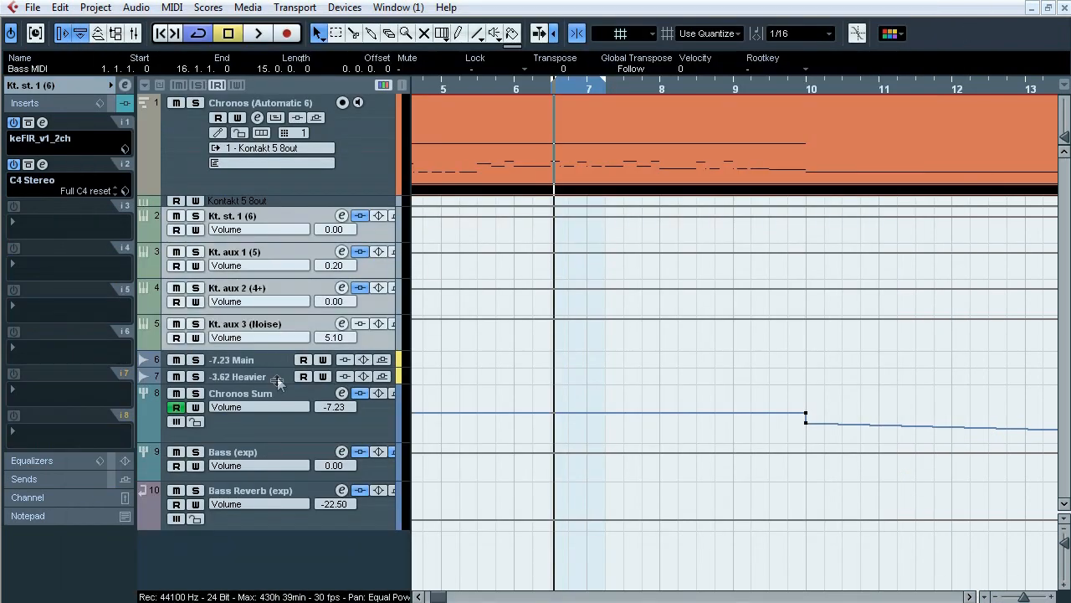
left_click(270, 426)
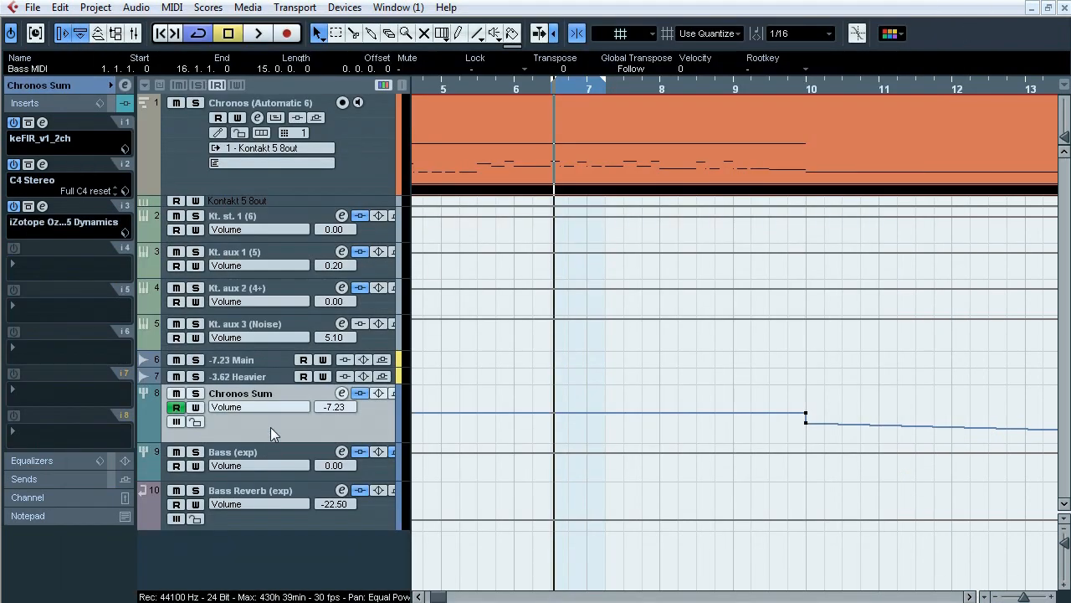
left_click(41, 123)
left_click_drag(372, 106, 404, 125)
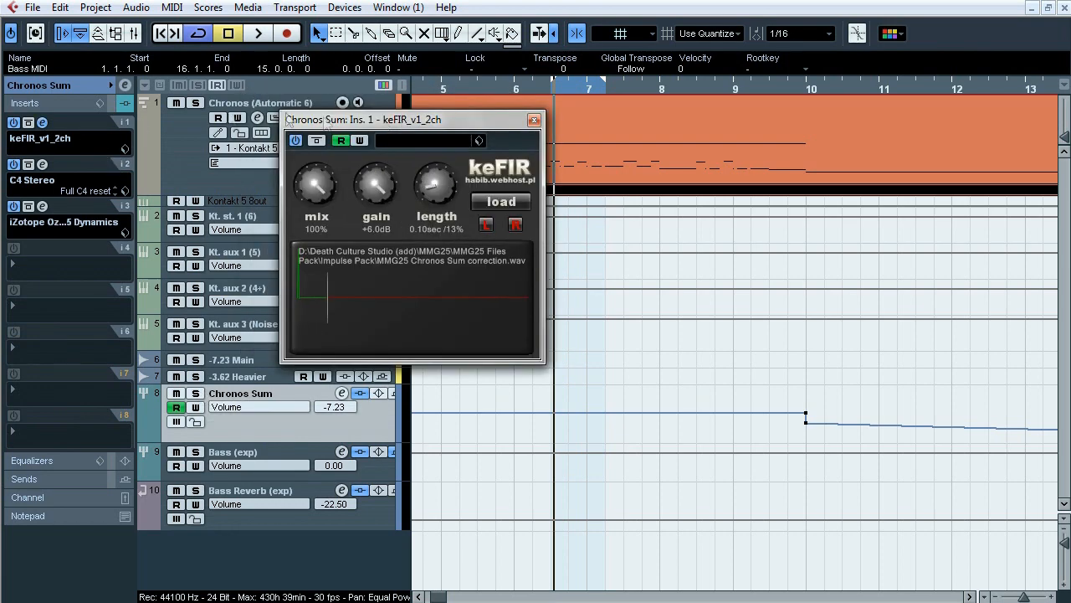
left_click(42, 123)
left_click(42, 164)
left_click_drag(394, 94, 411, 139)
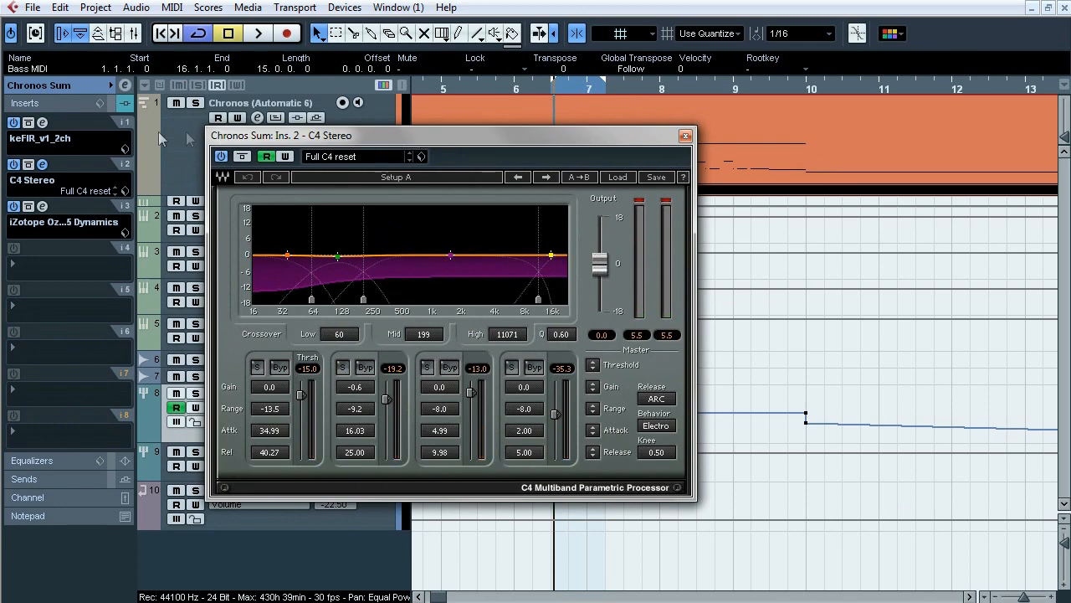
left_click(42, 164)
Review all four bands of iZotope Ozone 5 Dynamics on Chronos Sum and close the plug-in.
left_click(42, 206)
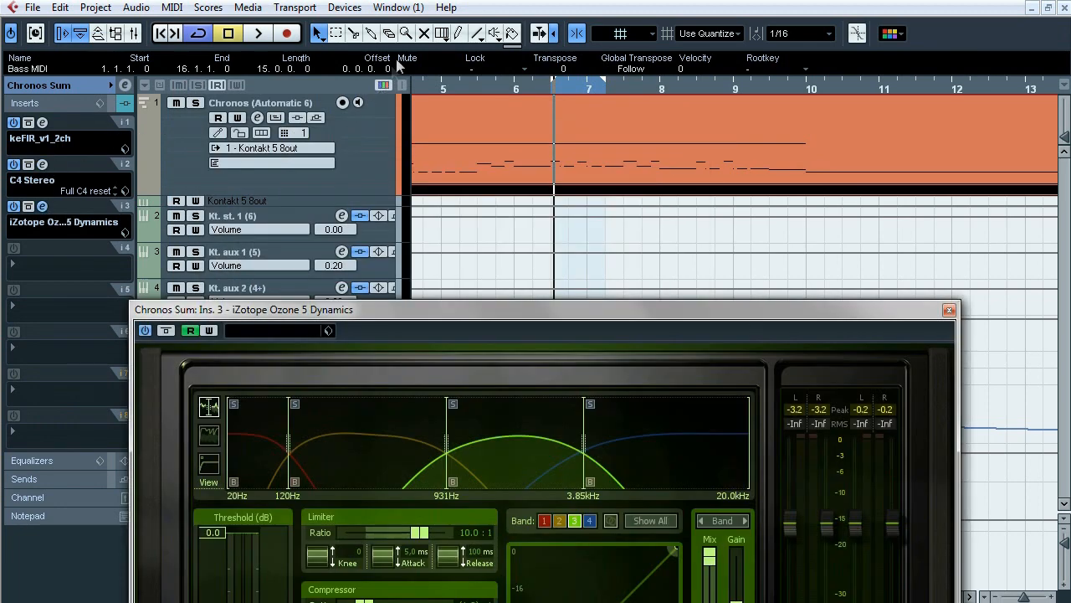
left_click_drag(405, 306, 373, 16)
left_click(229, 160)
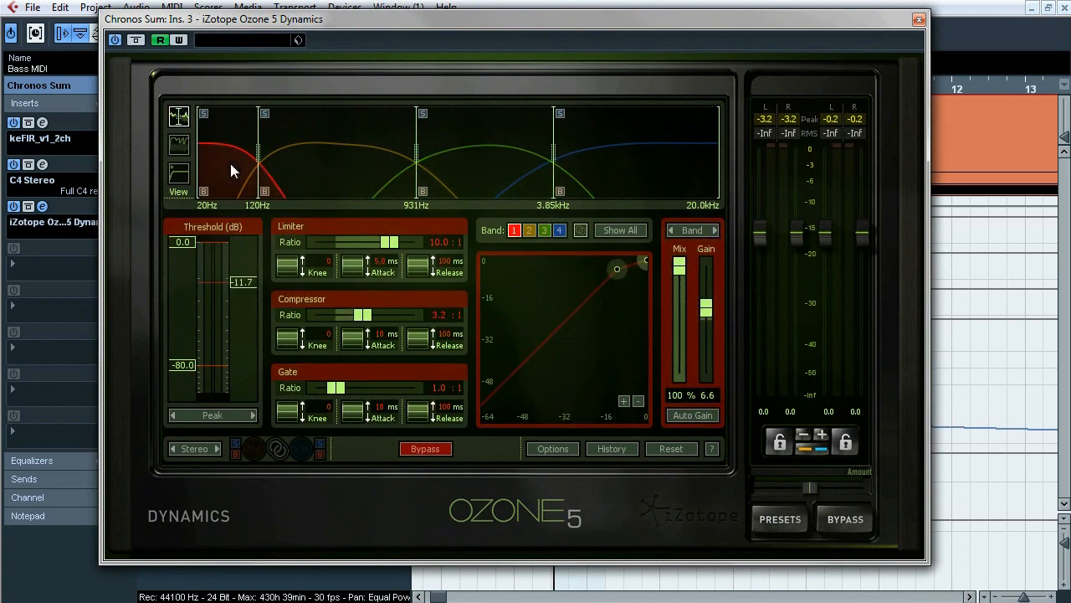
left_click(350, 164)
left_click(495, 168)
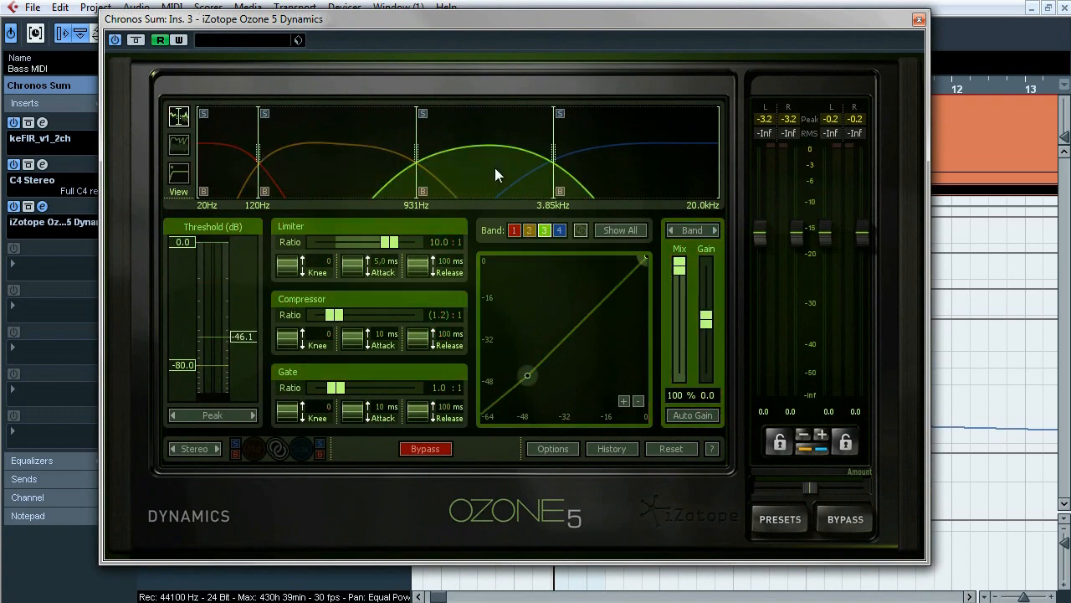
left_click(630, 174)
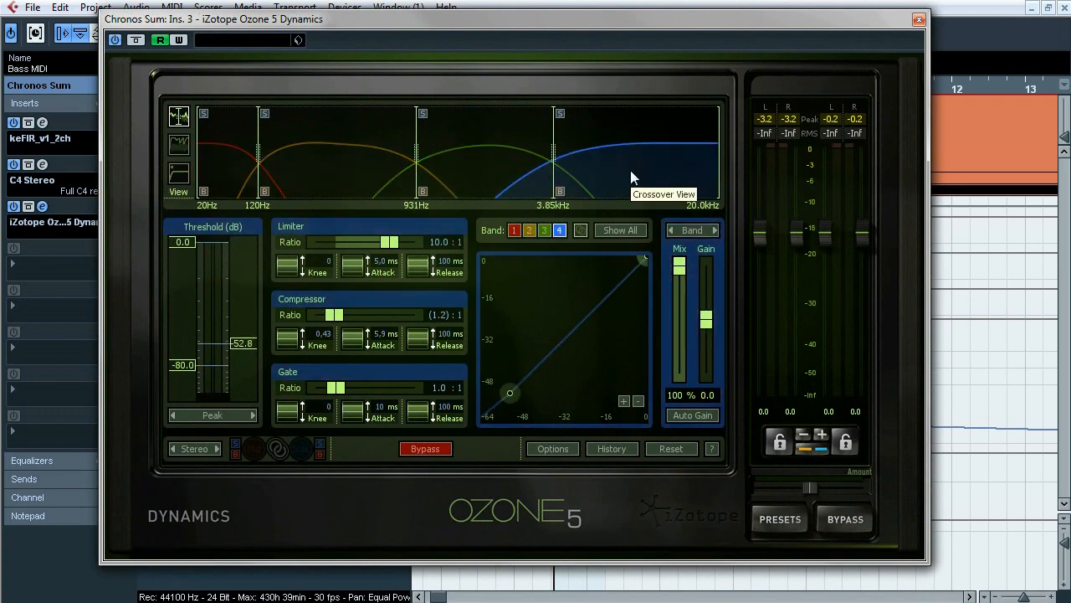
left_click(918, 20)
Start looped playback of the bass and bypass the inserts on Chronos Sum, Kt. aux 2 (4+), Kt. aux 1 (5) and Kt. st. 1 (6).
key("space")
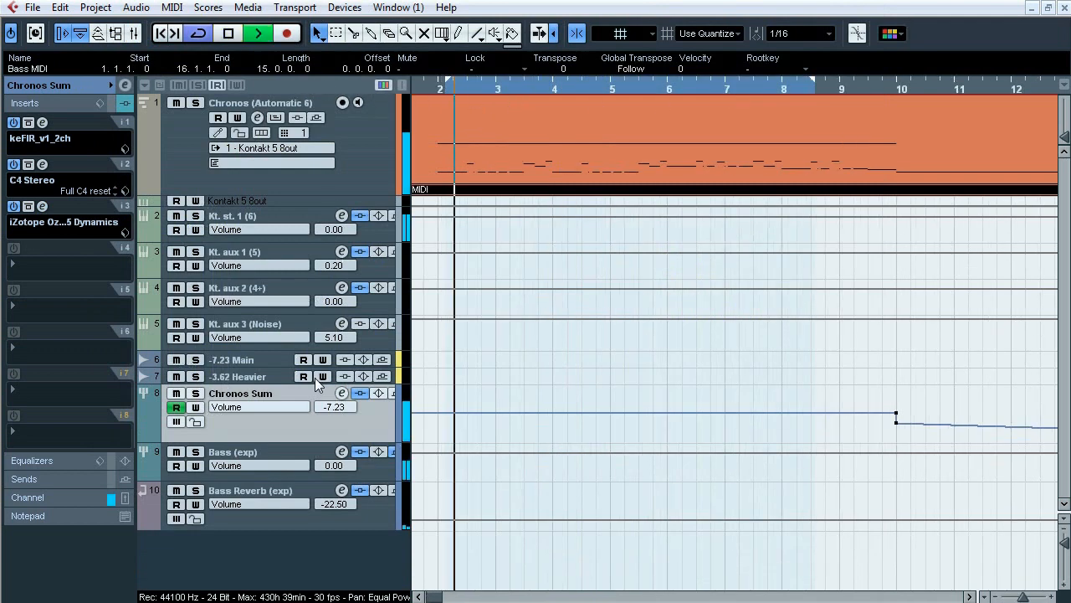
left_click(359, 394)
left_click(362, 289)
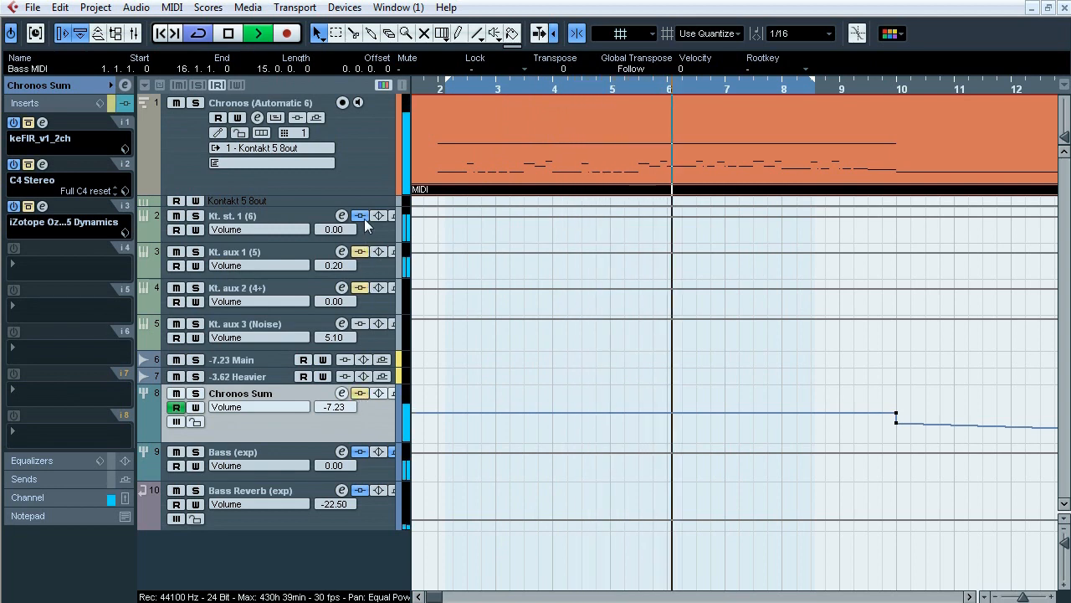
left_click(359, 251)
left_click(359, 216)
Reactivate the inserts on Kt. st. 1 (6), Kt. aux 1 (5) and Kt. aux 2 (4+) during playback.
left_click(359, 216)
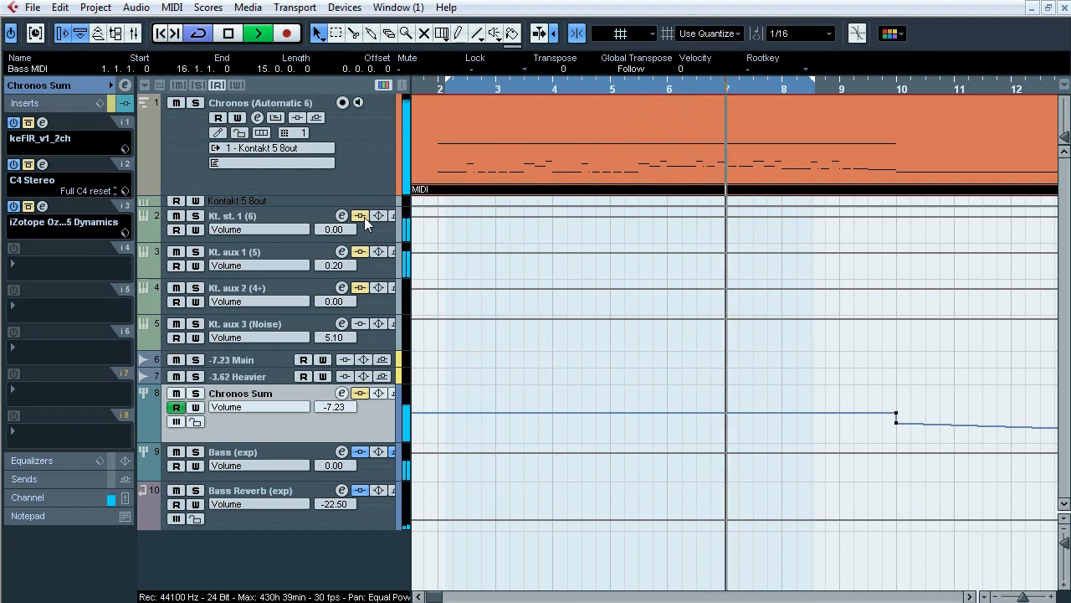
left_click(359, 251)
left_click(359, 287)
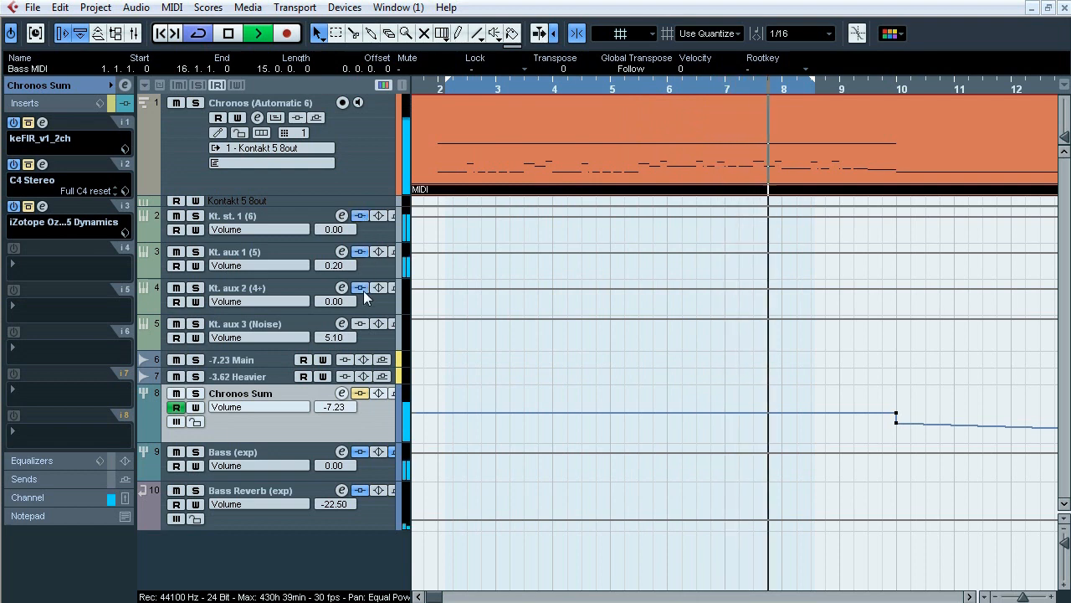
Compare Chronos Sum with its insert chain active and bypassed during playback, leaving the chain bypassed.
left_click(363, 395)
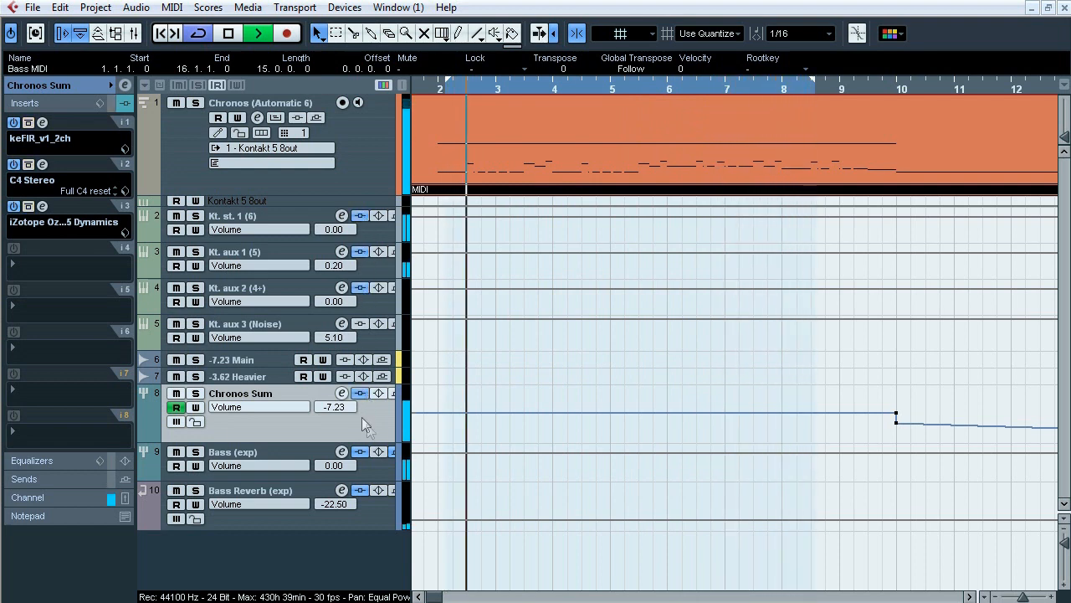
left_click(360, 395)
left_click(360, 395)
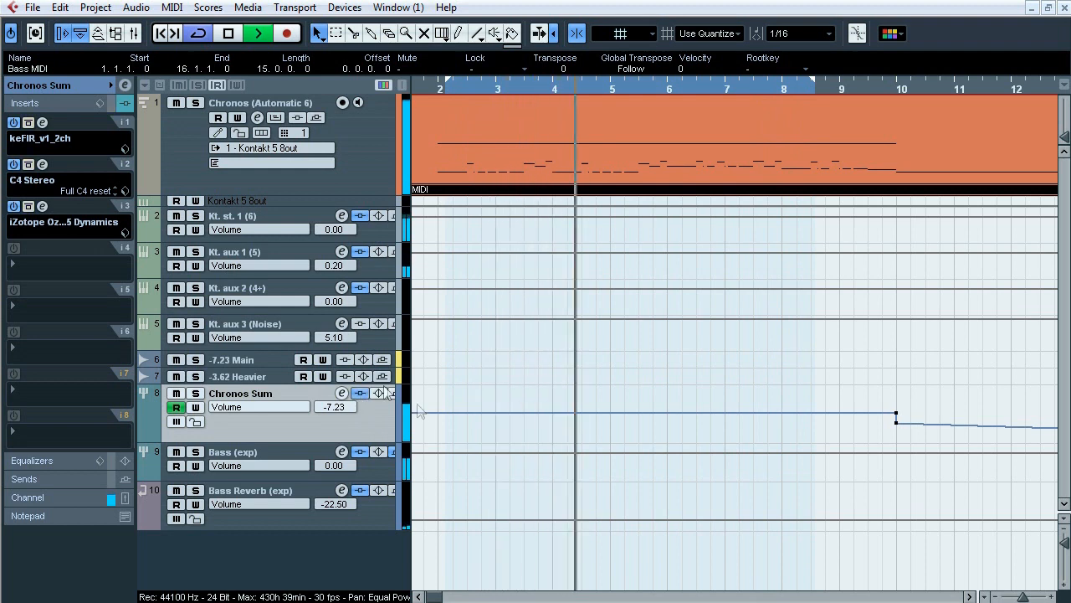
left_click(360, 394)
Compare the Chronos Sum bass with the first insert, keFIR, active and bypassed, leaving it active, and close its window.
left_click(42, 123)
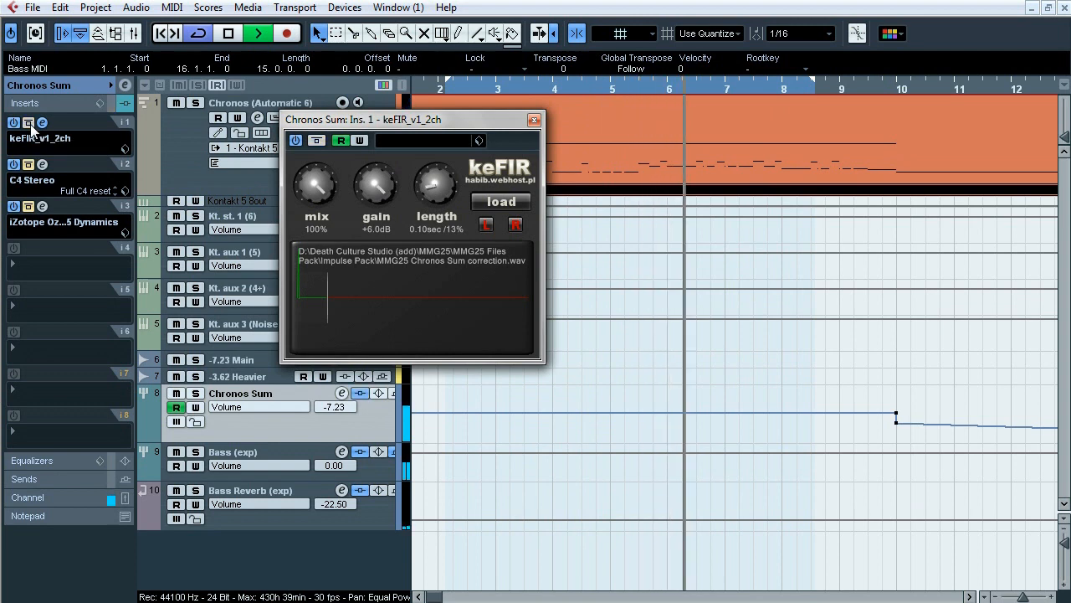
left_click(27, 123)
left_click(28, 123)
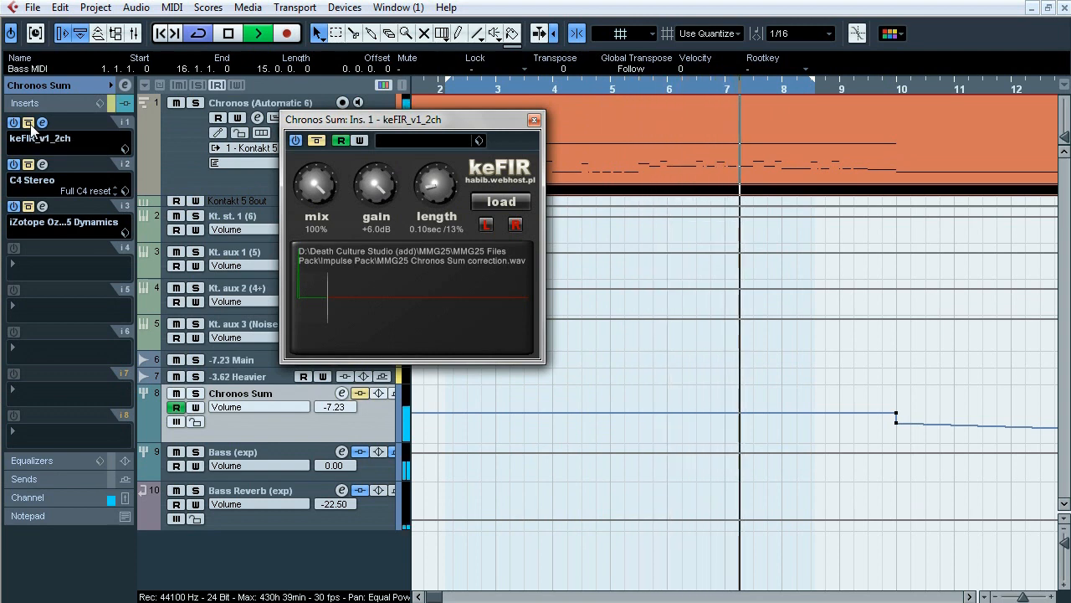
left_click(42, 123)
Compare the bass with C4 Stereo on Chronos Sum active and bypassed, leaving it active, and close the plug-in.
left_click(42, 166)
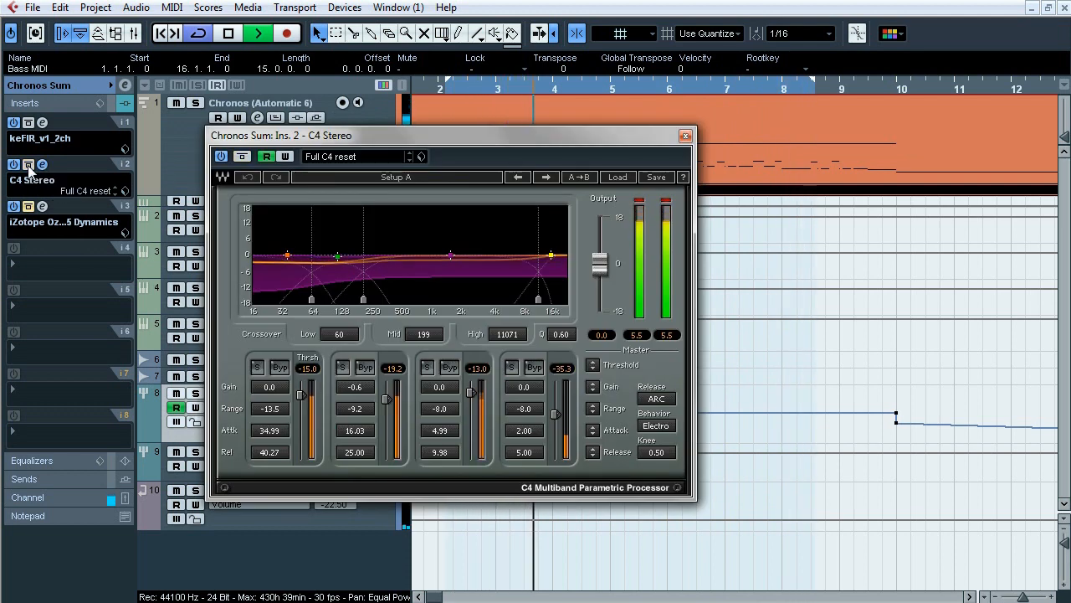
left_click(28, 165)
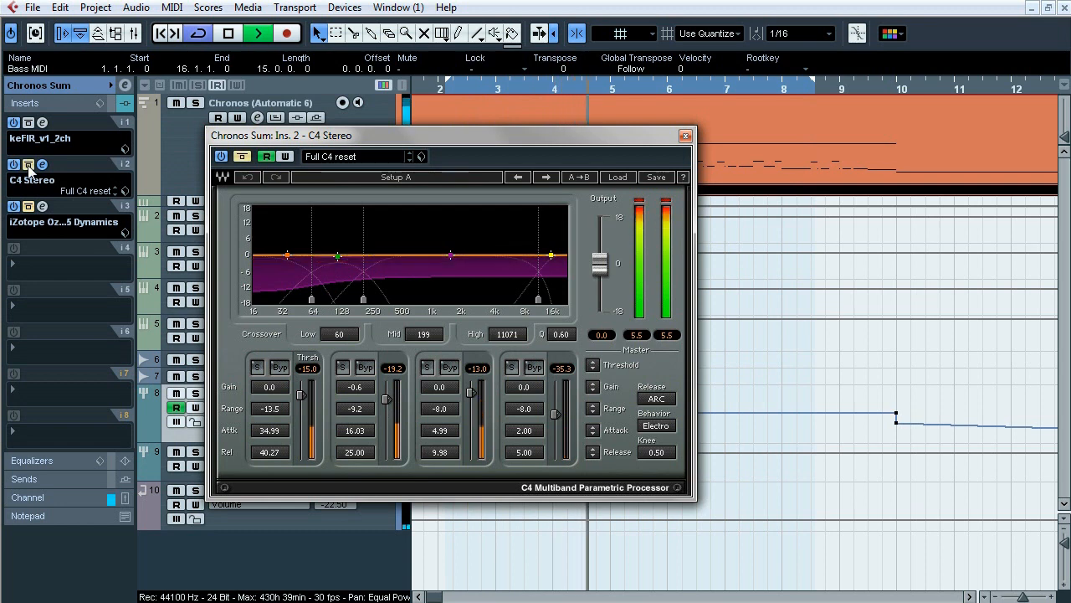
left_click(28, 165)
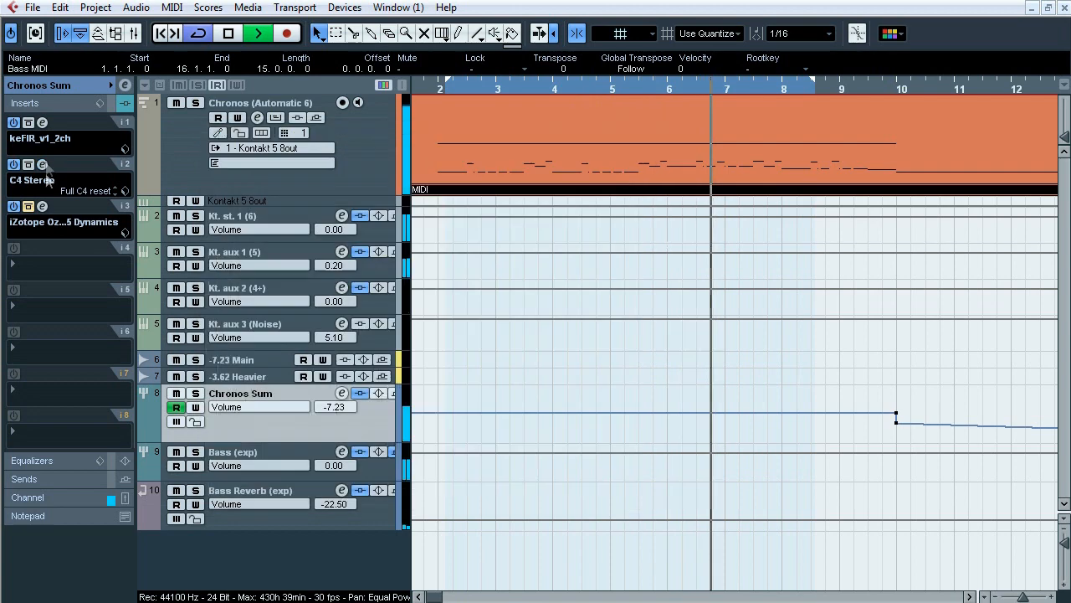
left_click(42, 164)
Activate iZotope Ozone 5 Dynamics on Chronos Sum, examine each of its four bands during playback, and close the plug-in.
left_click(42, 206)
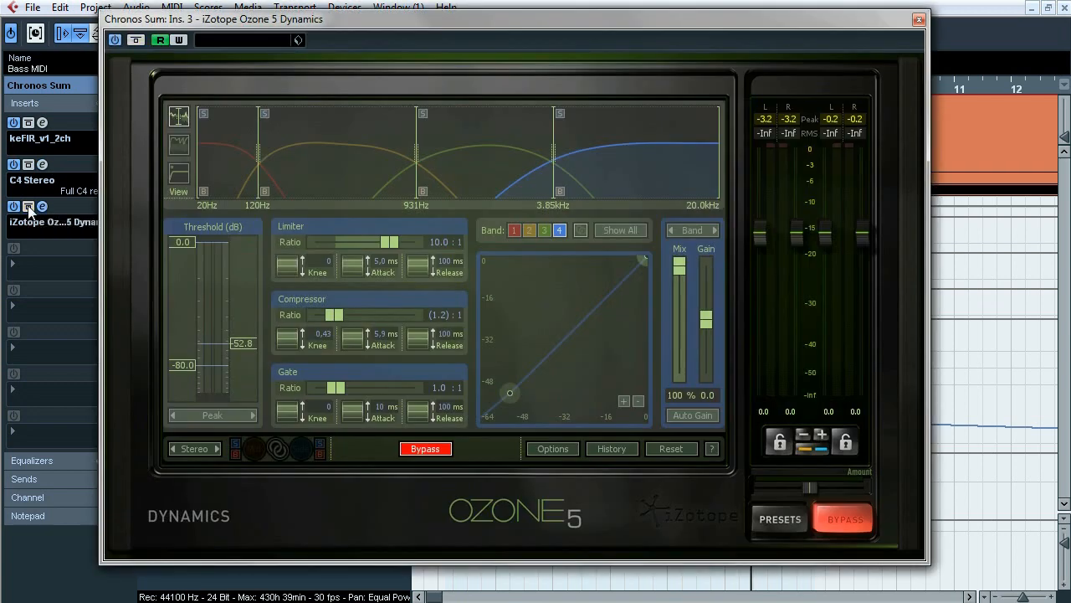
left_click(220, 166)
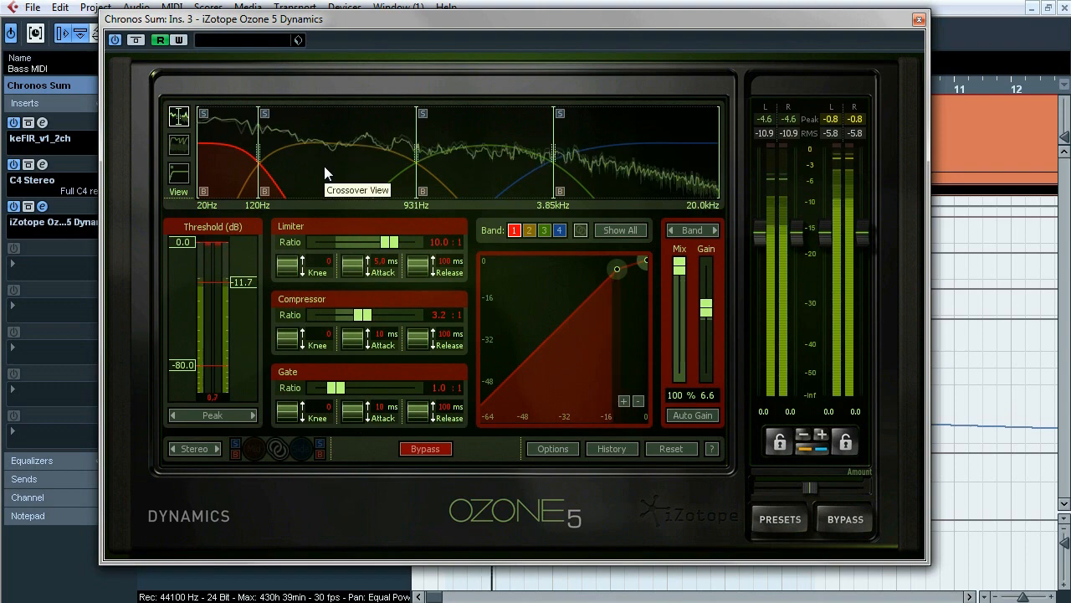
left_click(323, 166)
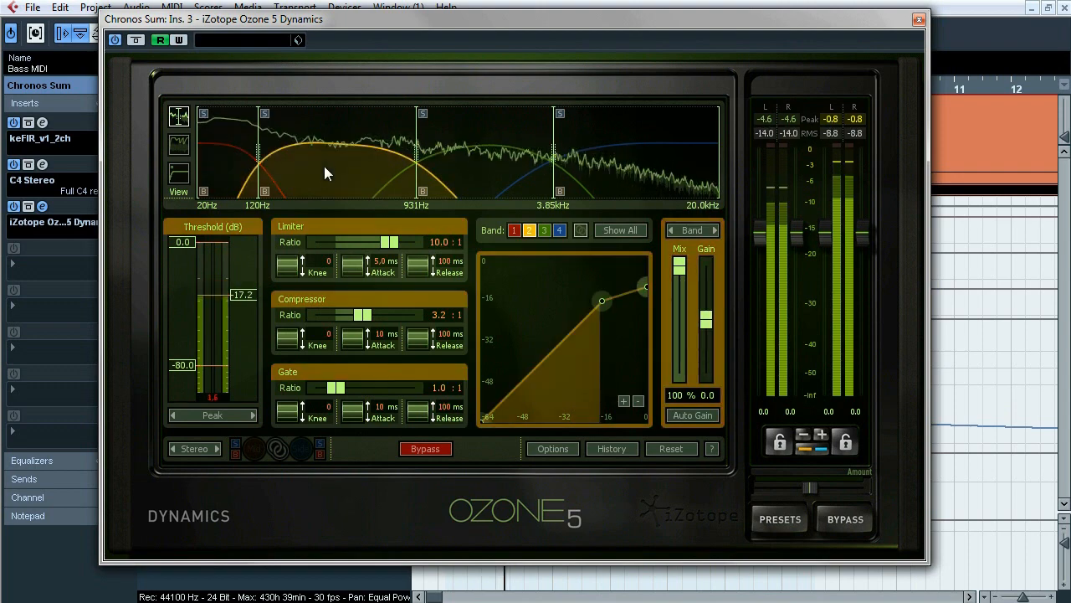
left_click(483, 163)
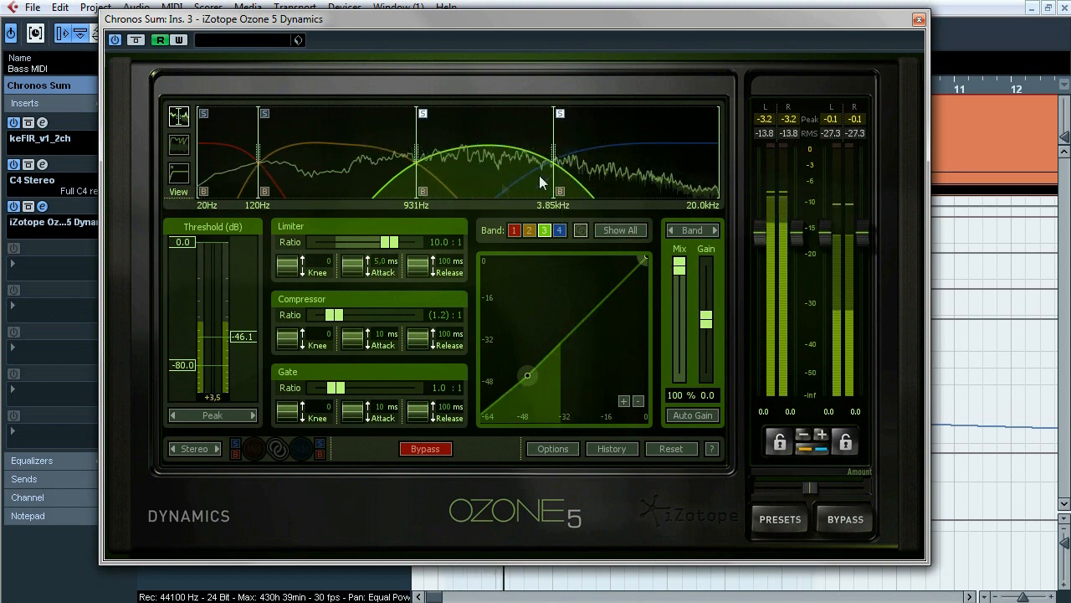
left_click(609, 166)
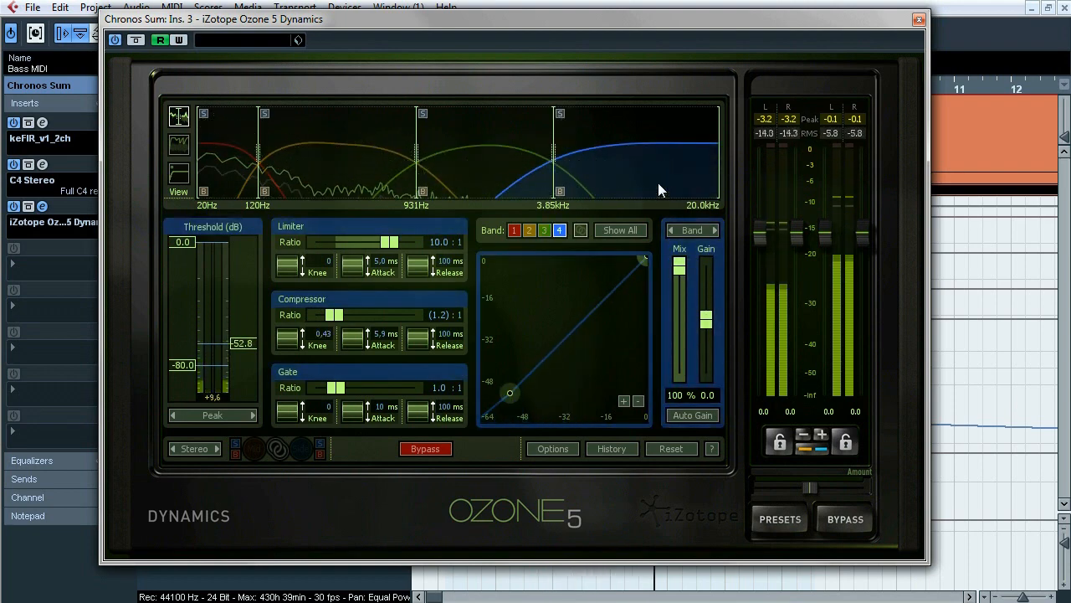
left_click(919, 19)
Check the output routing of Chronos Sum and show the insert chain of the Bass (exp) group.
left_click(88, 87)
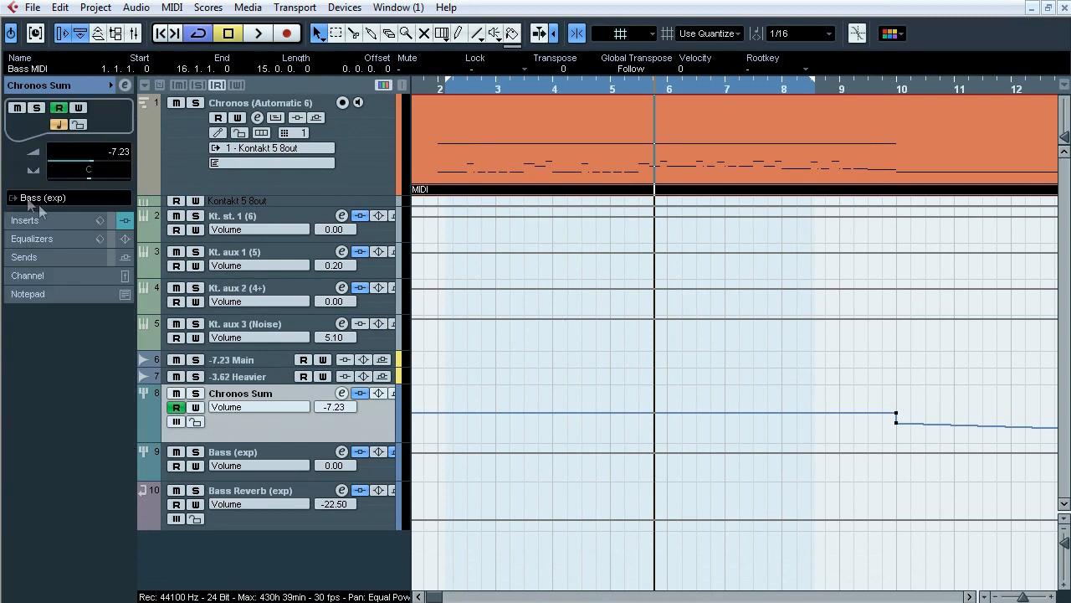
left_click(281, 452)
left_click(38, 220)
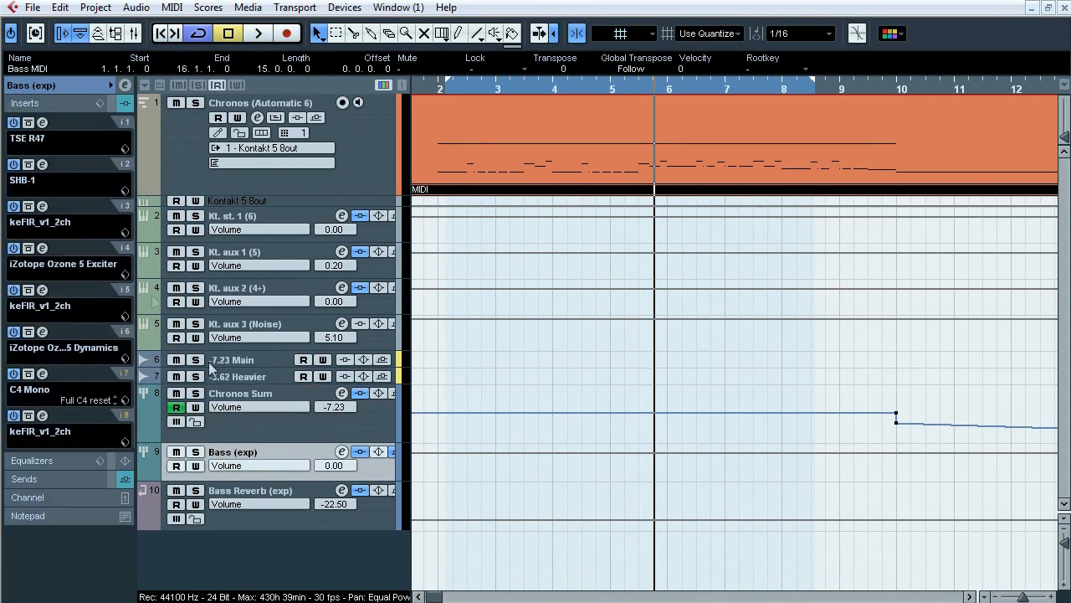
Play the bass, compare Bass (exp) with its inserts bypassed and active, and stop playback.
key("space")
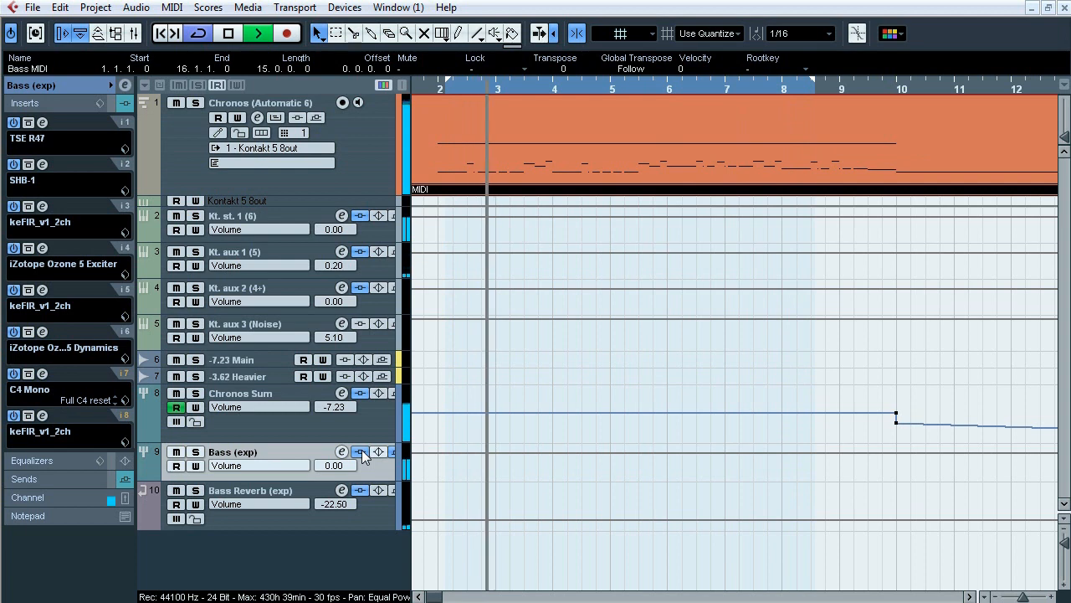
left_click(361, 452)
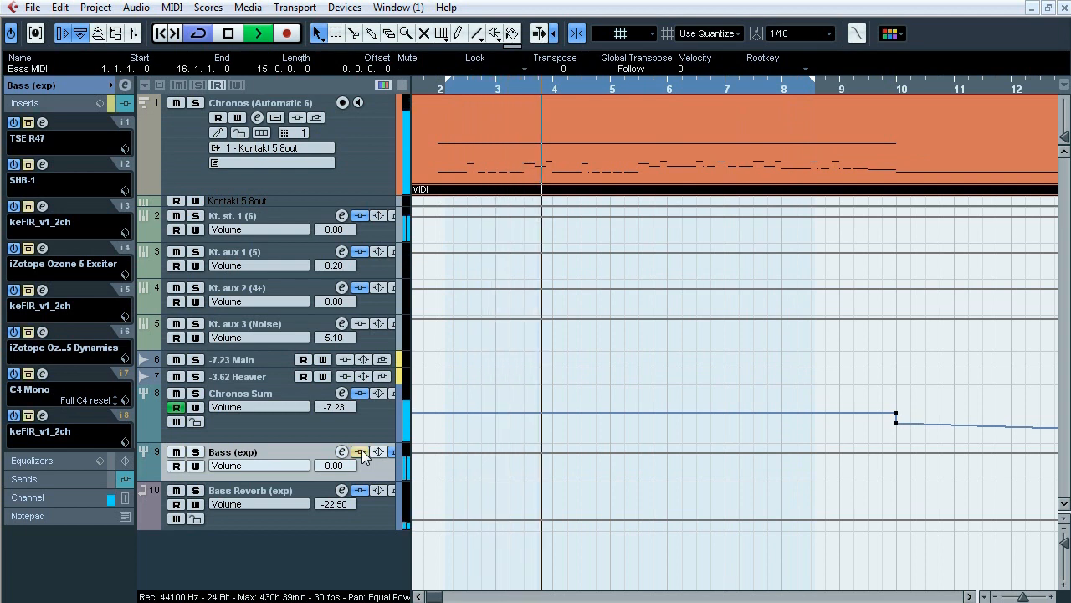
left_click(361, 452)
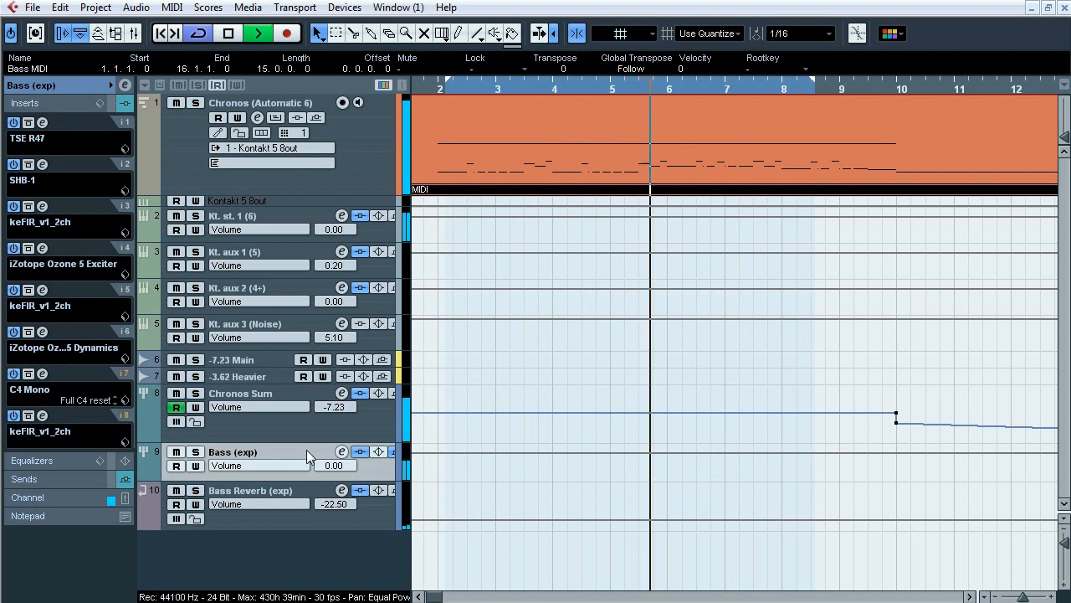
key("space")
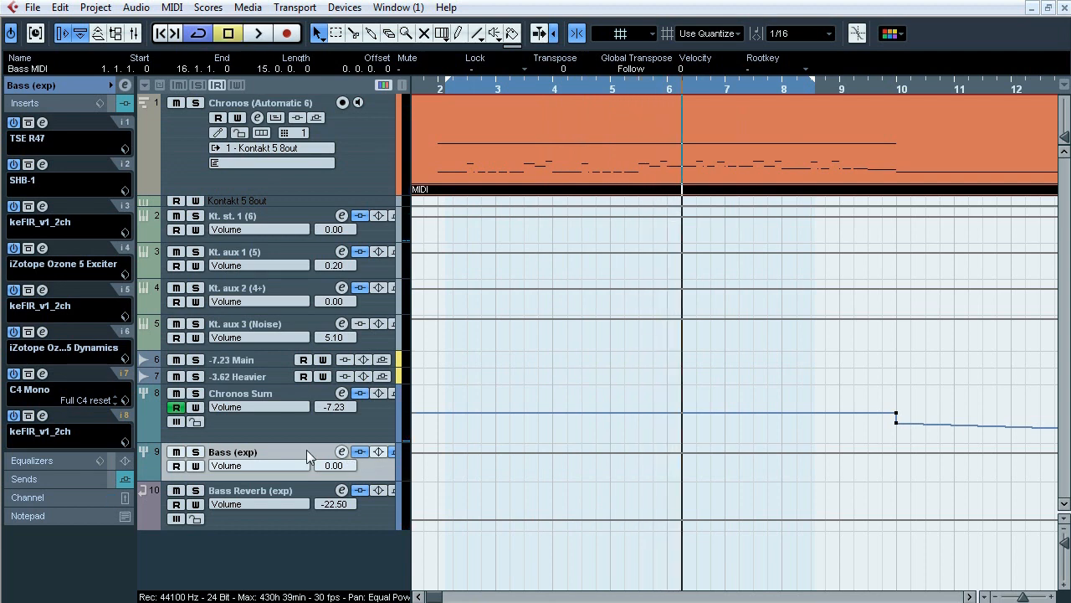
Inspect the TSE R47 pedal and both the front and rear panels of the SHB-1 amp on Bass (exp).
left_click(43, 122)
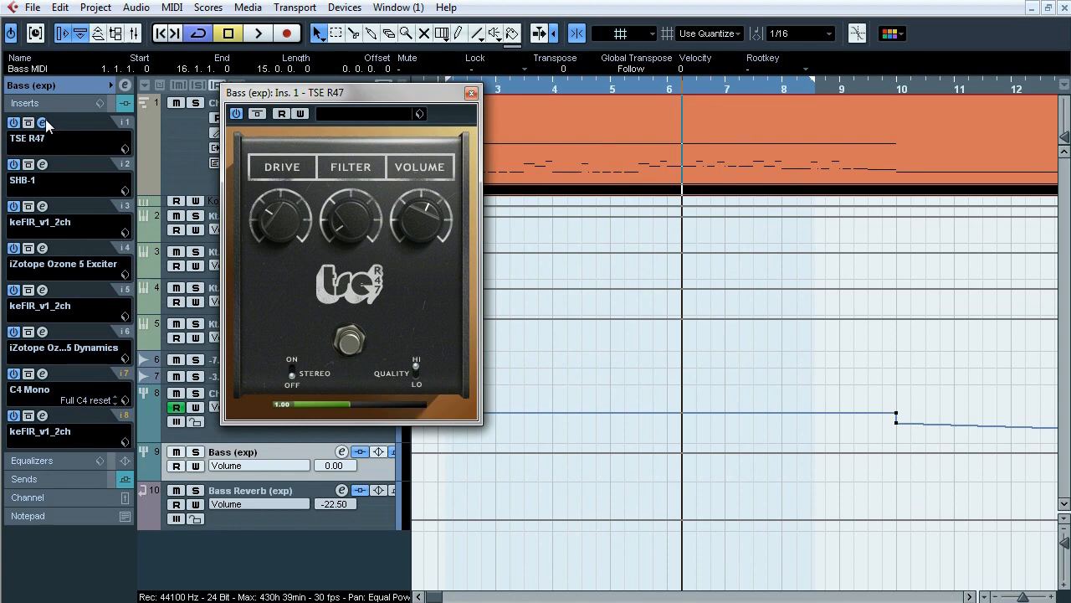
left_click(44, 122)
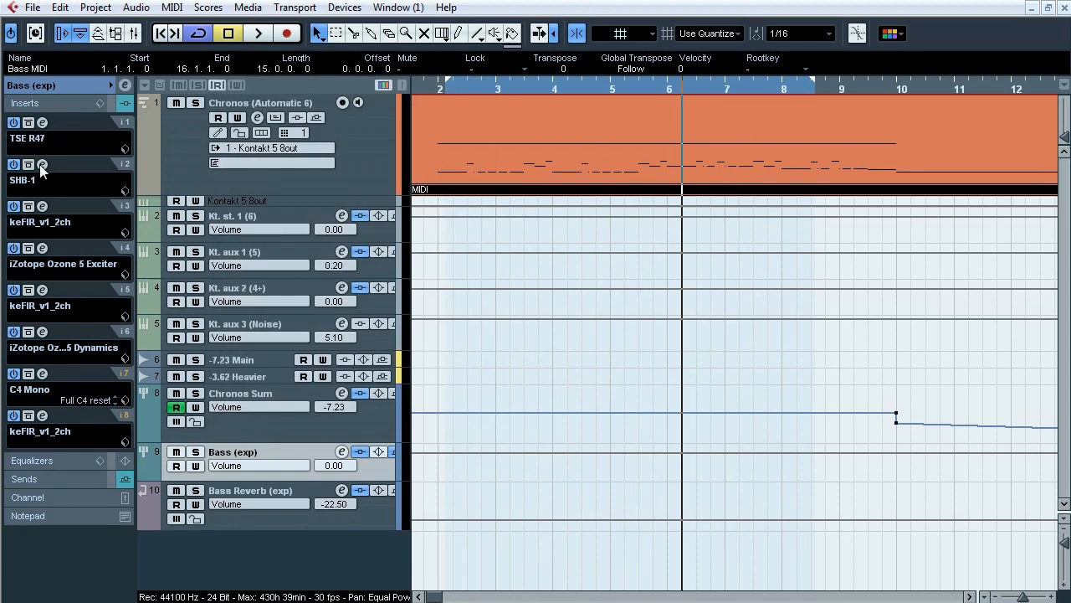
left_click(42, 164)
left_click(889, 197)
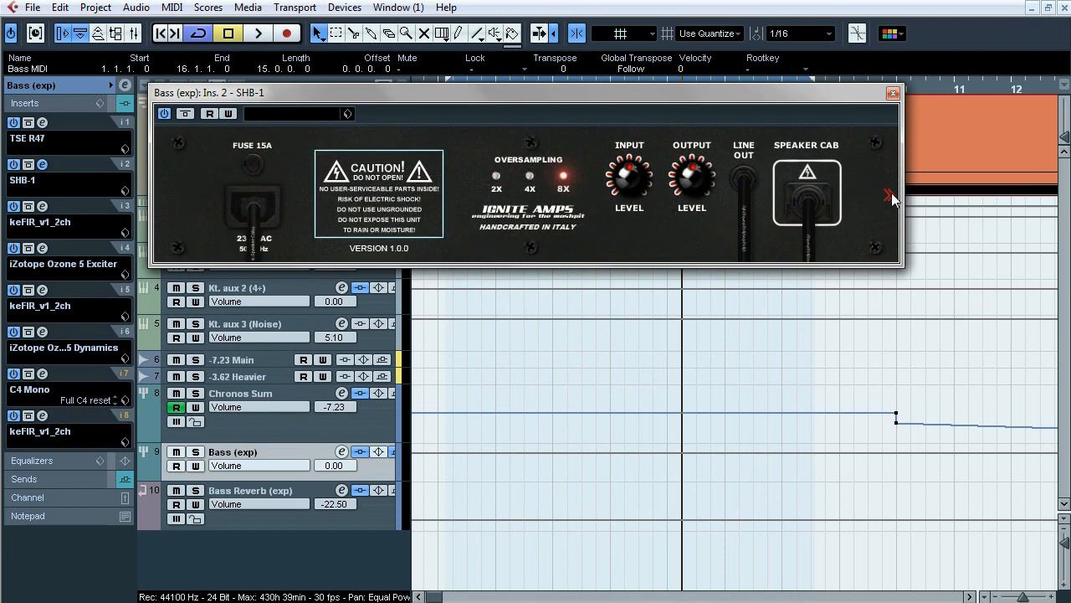
left_click(889, 197)
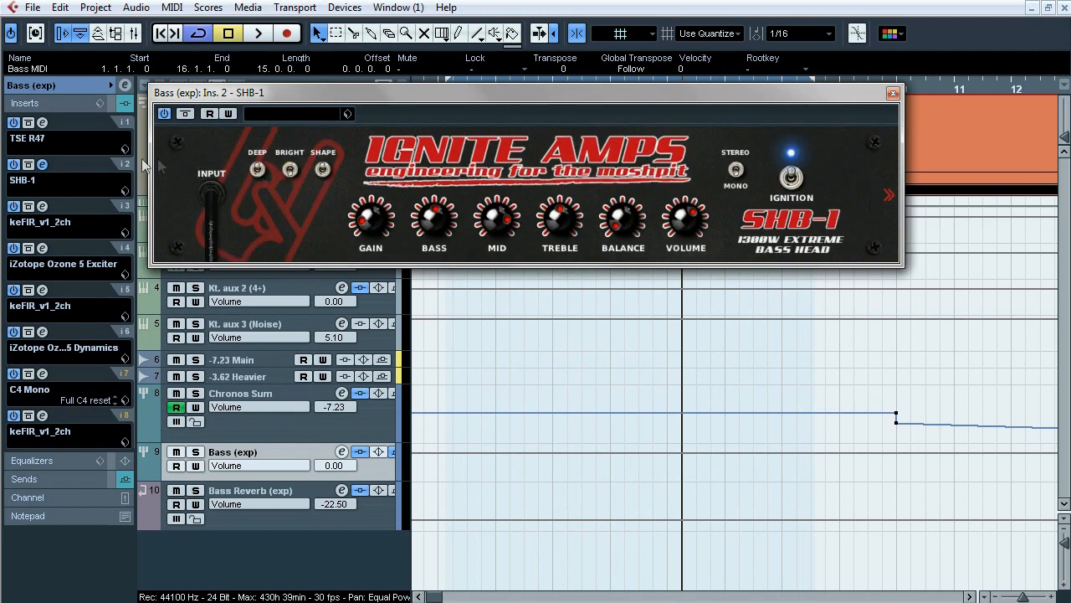
left_click(43, 165)
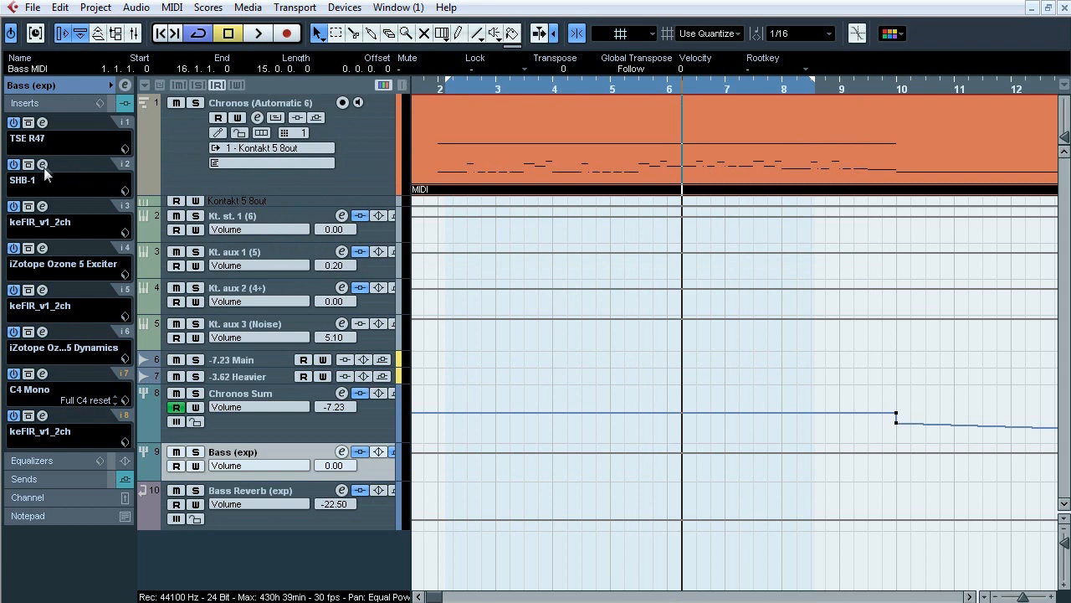
Inspect the keFIR impulse in insert 3, the Ozone 5 Exciter in insert 4 and the keFIR impulse in insert 5 on Bass (exp).
left_click(45, 207)
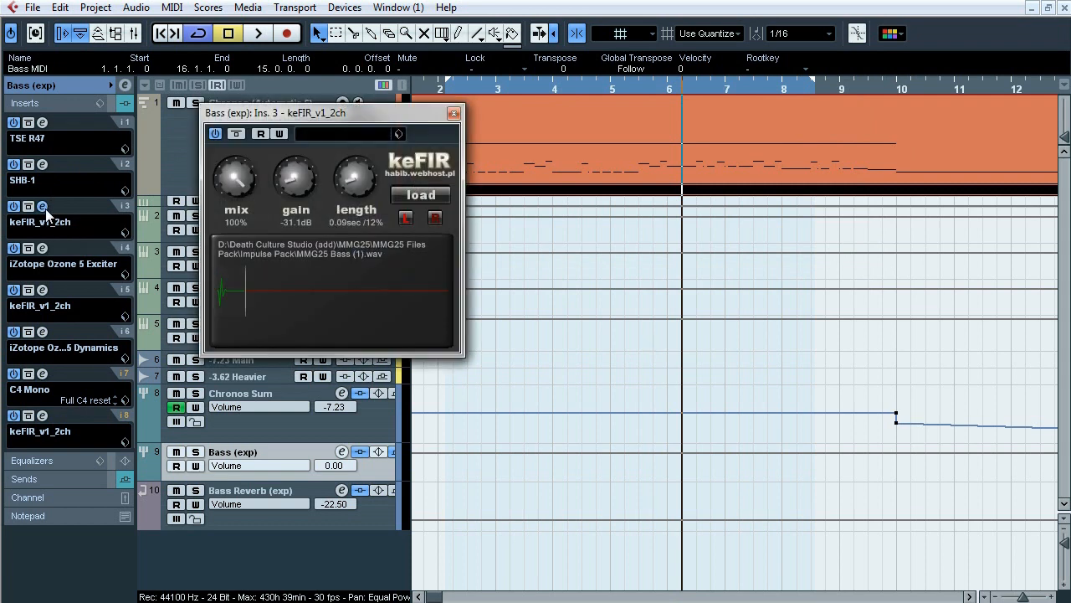
left_click(46, 208)
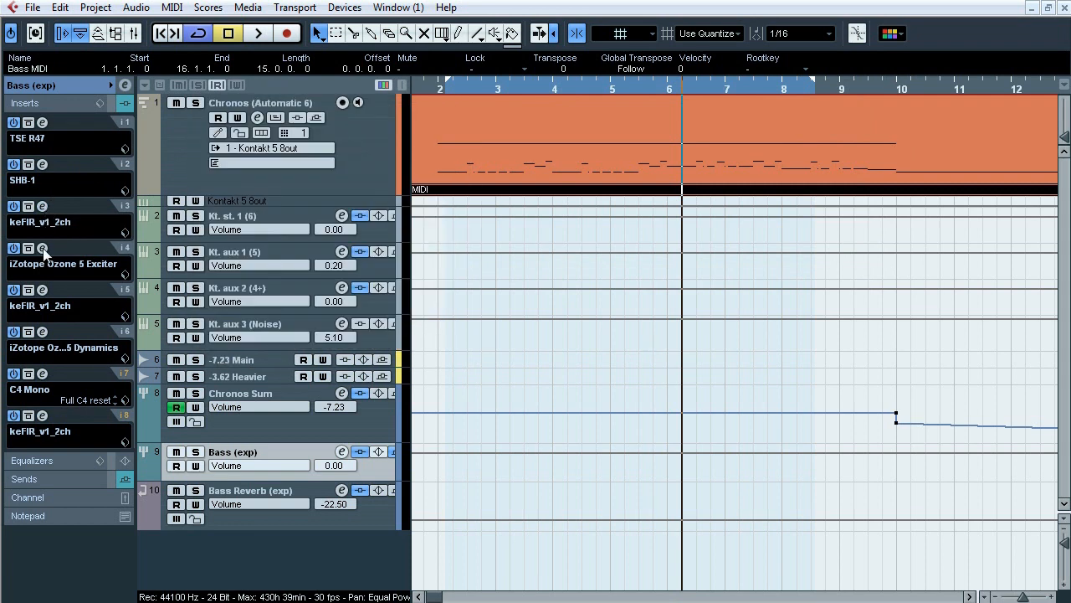
left_click(42, 249)
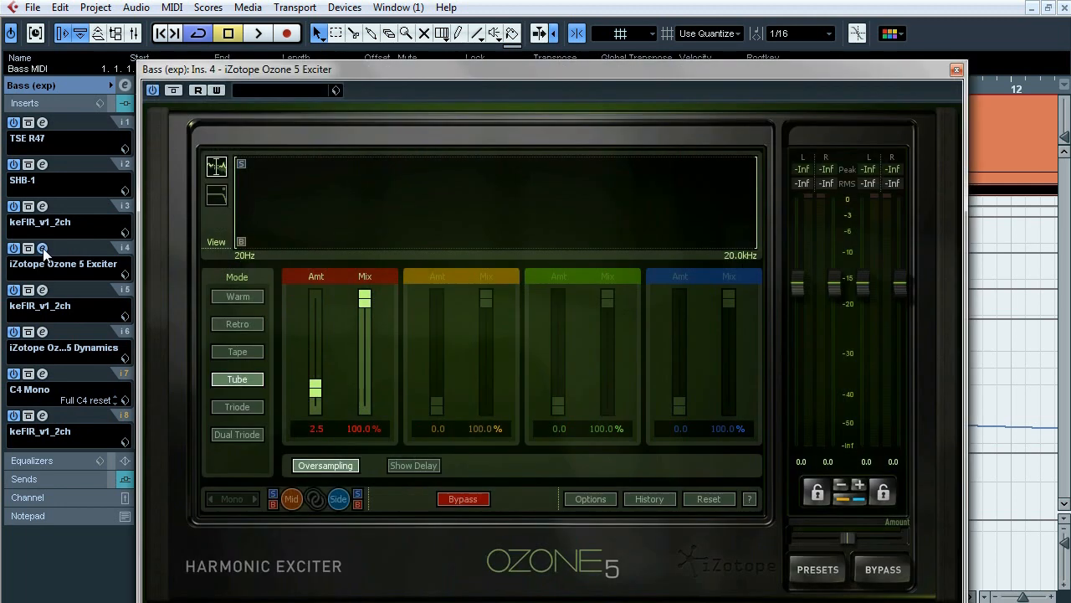
left_click(42, 249)
left_click(43, 291)
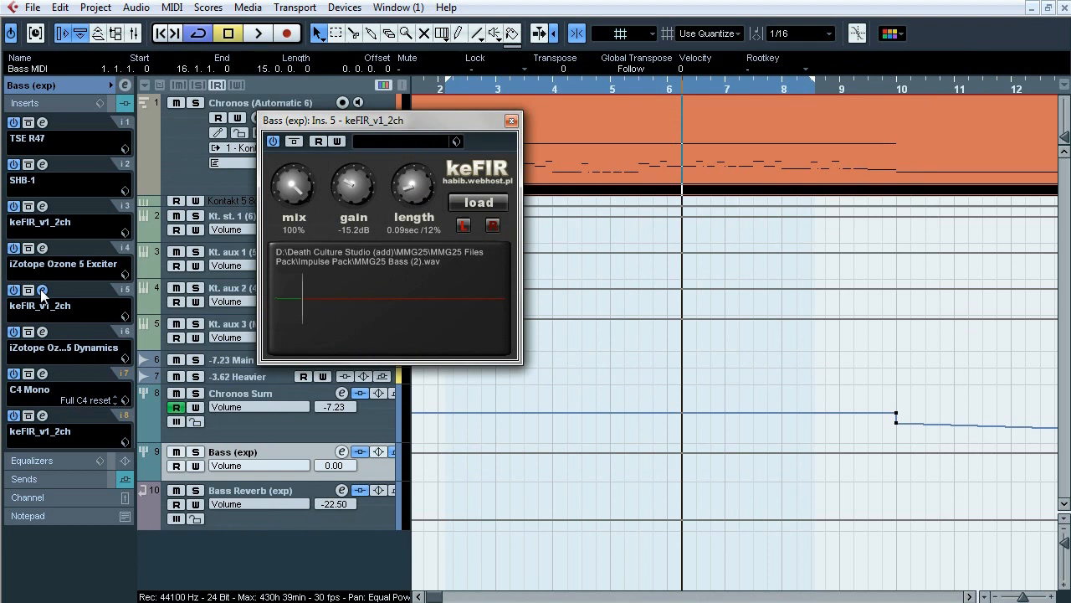
left_click(43, 290)
Review the four bands of iZotope Ozone 5 Dynamics in insert 6 of Bass (exp).
left_click(43, 333)
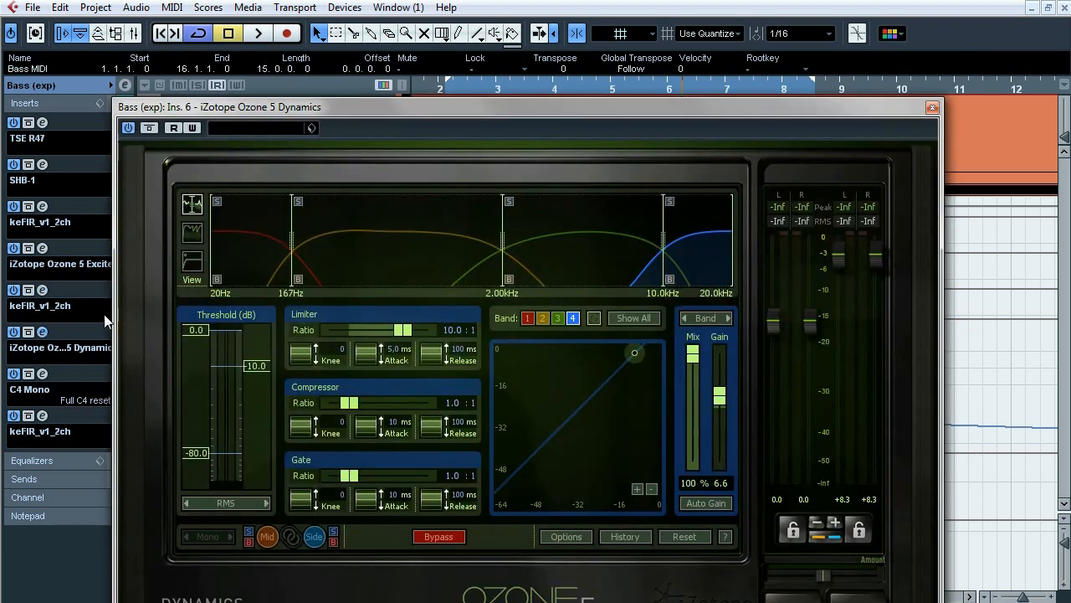
left_click(266, 244)
left_click(420, 256)
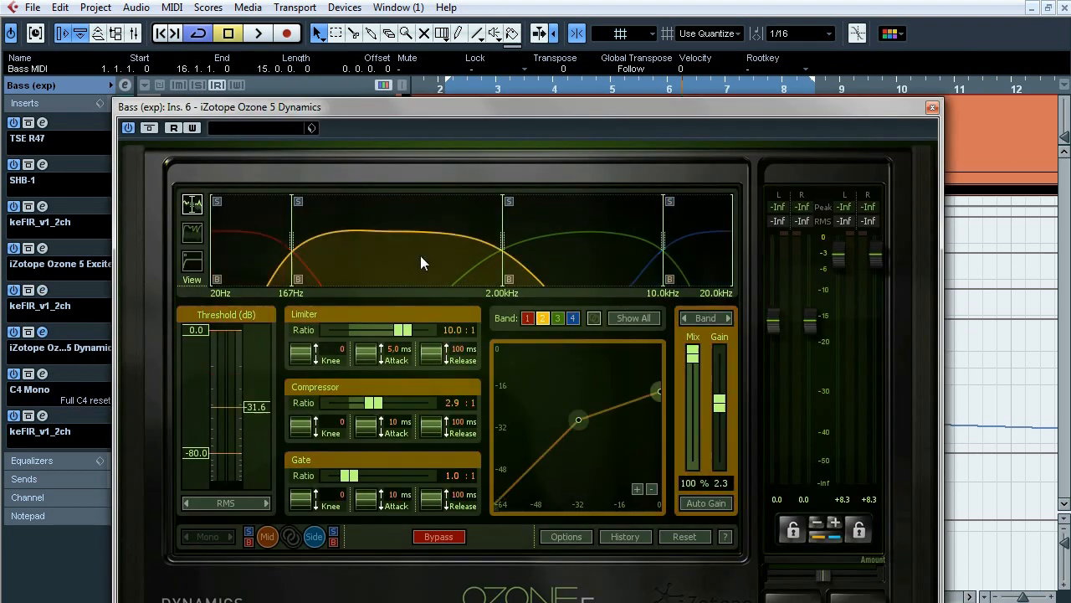
left_click(570, 253)
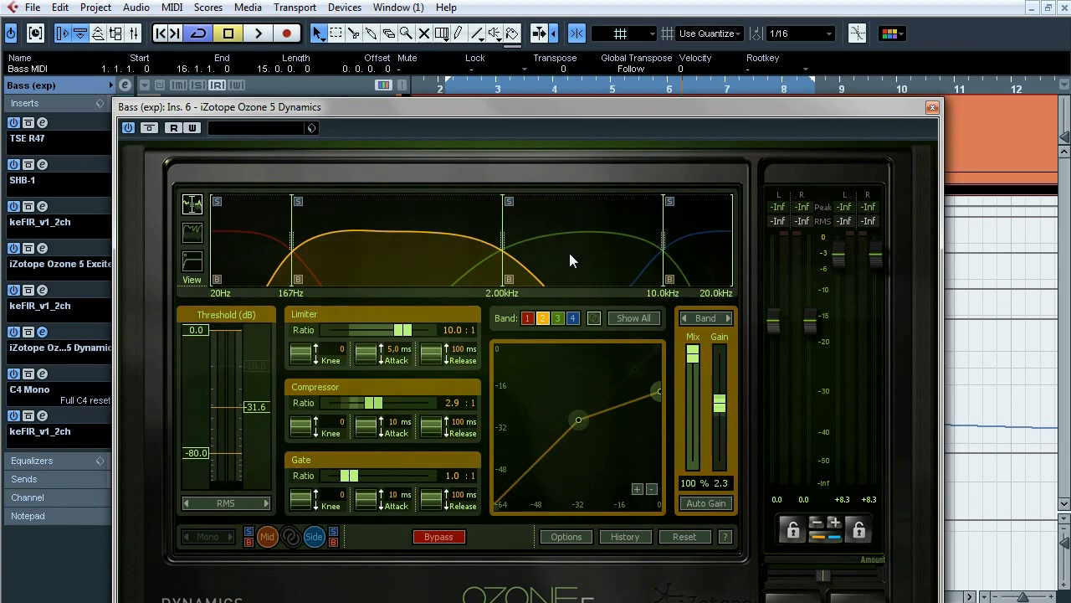
left_click(704, 247)
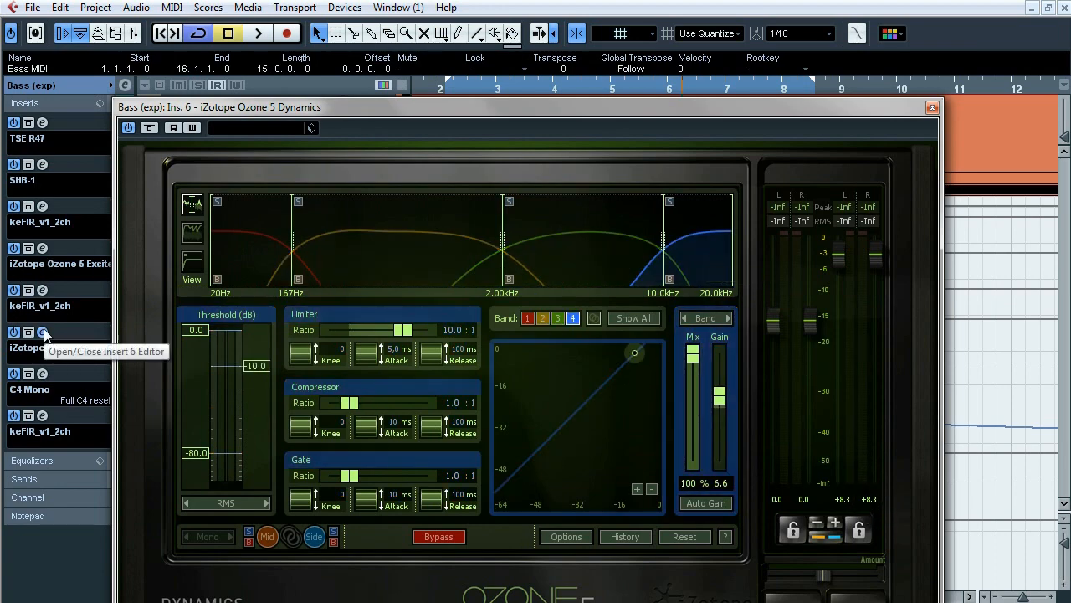
Inspect the C4 Mono settings and the keFIR impulse in the last two inserts of Bass (exp).
left_click(44, 374)
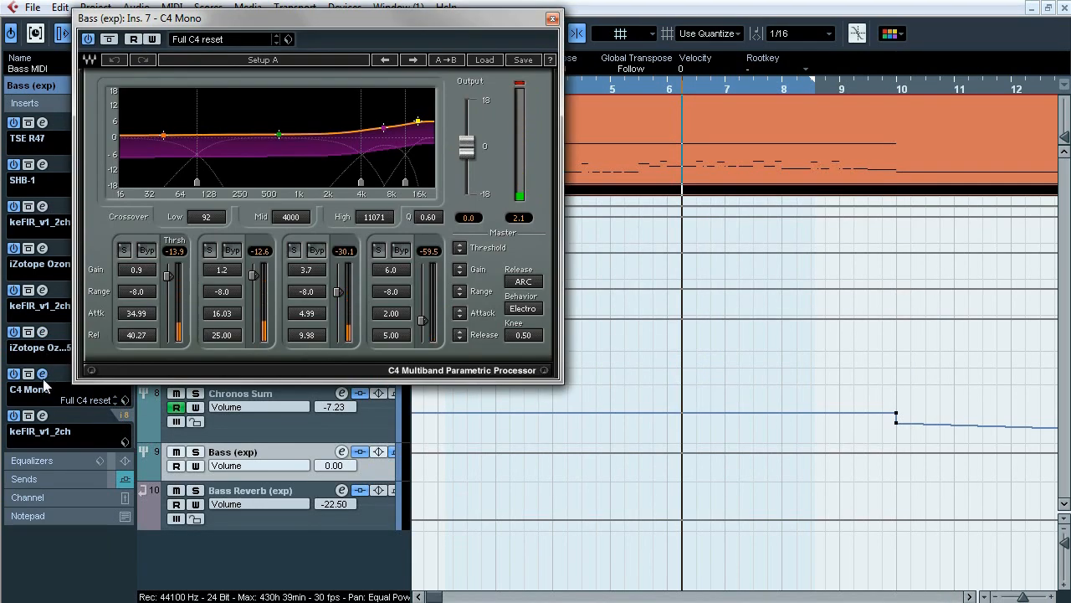
left_click(44, 378)
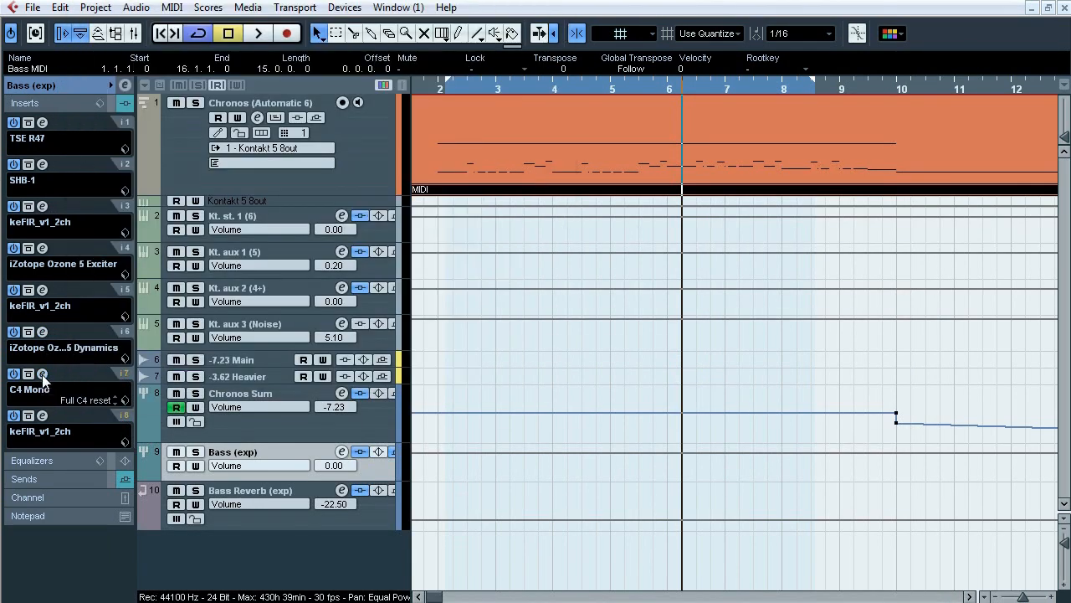
left_click(43, 415)
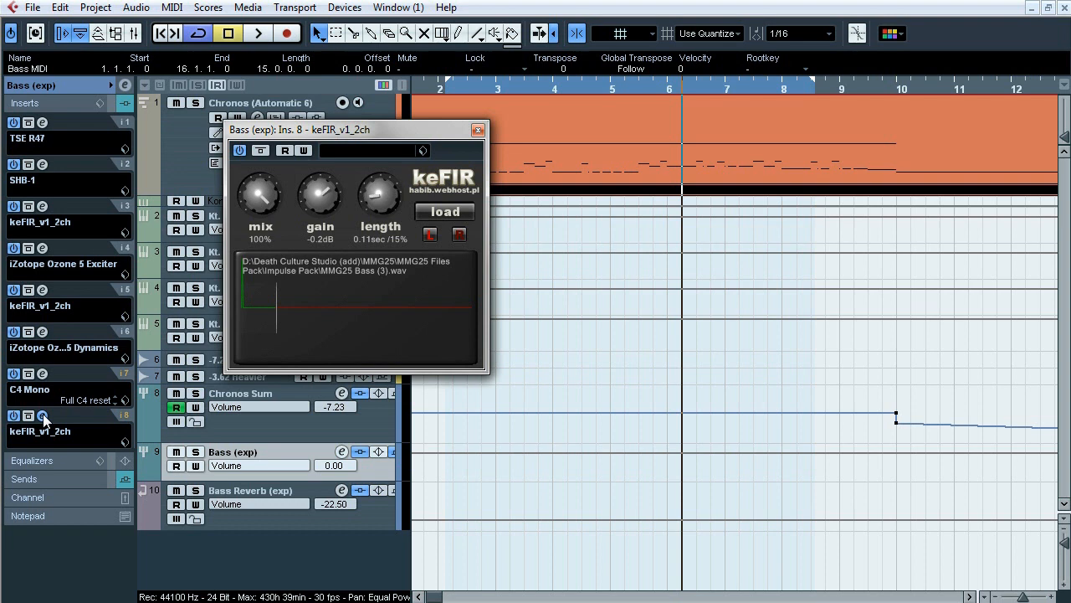
Play the loop and re-enable the bypassed keFIR in insert 3 and the Ozone 5 Exciter in insert 4 on Bass (exp).
left_click(43, 415)
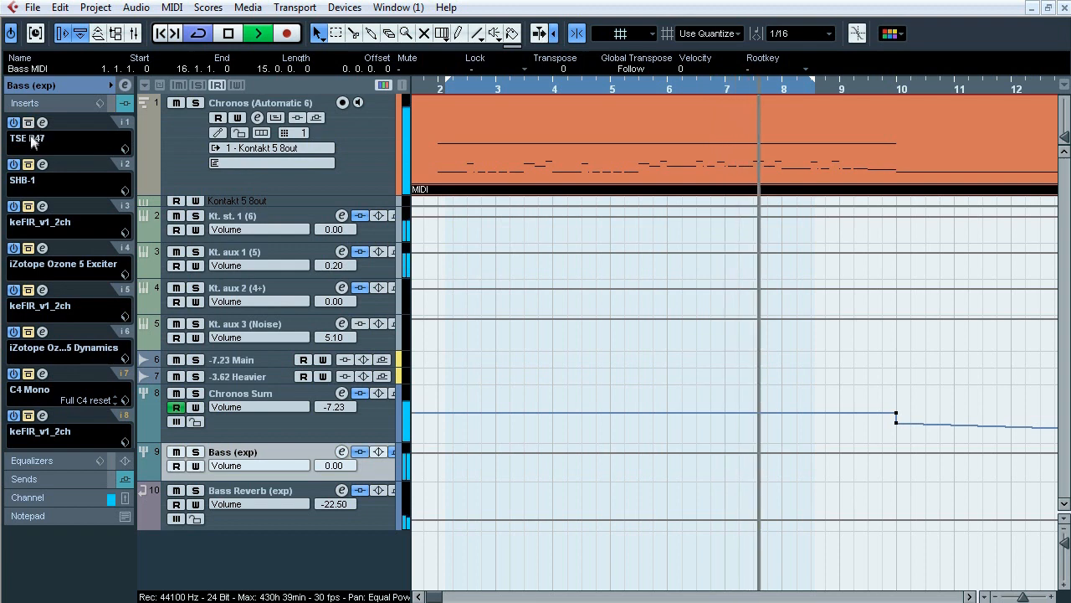
left_click(42, 206)
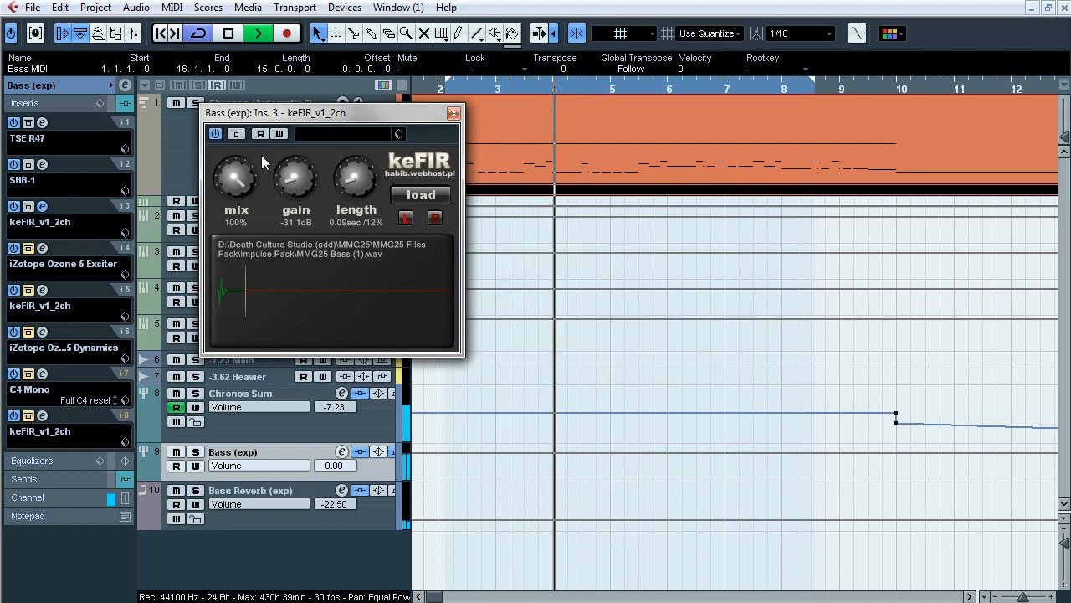
left_click(43, 206)
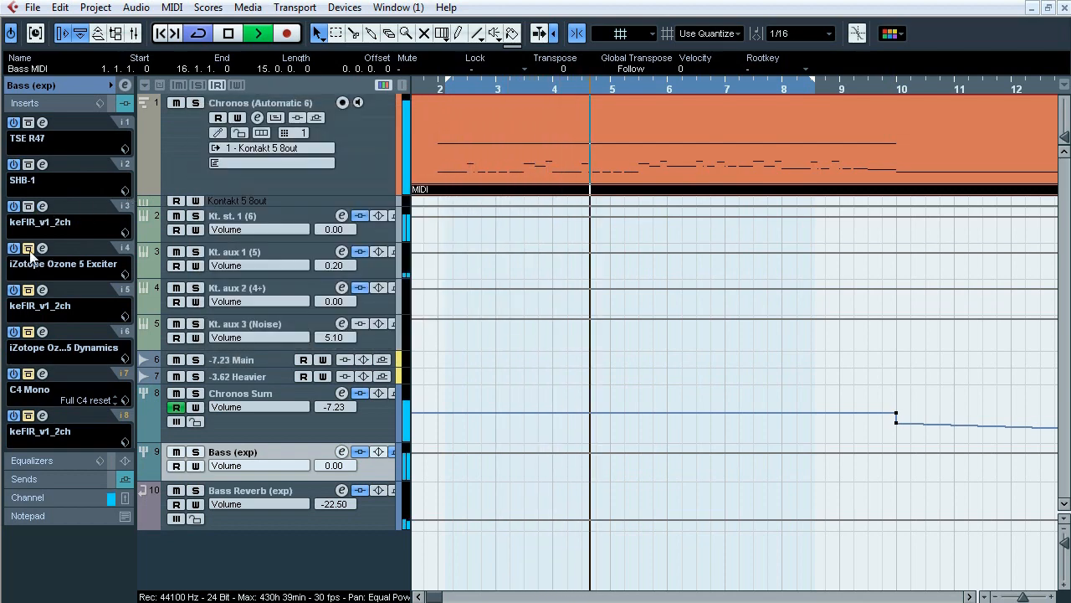
left_click(28, 248)
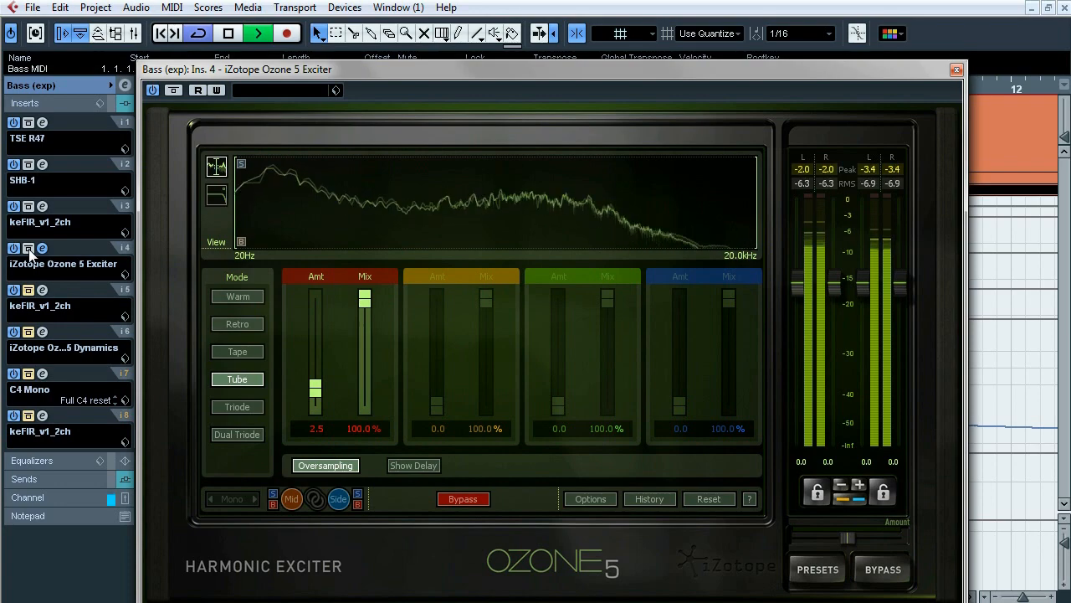
left_click(42, 249)
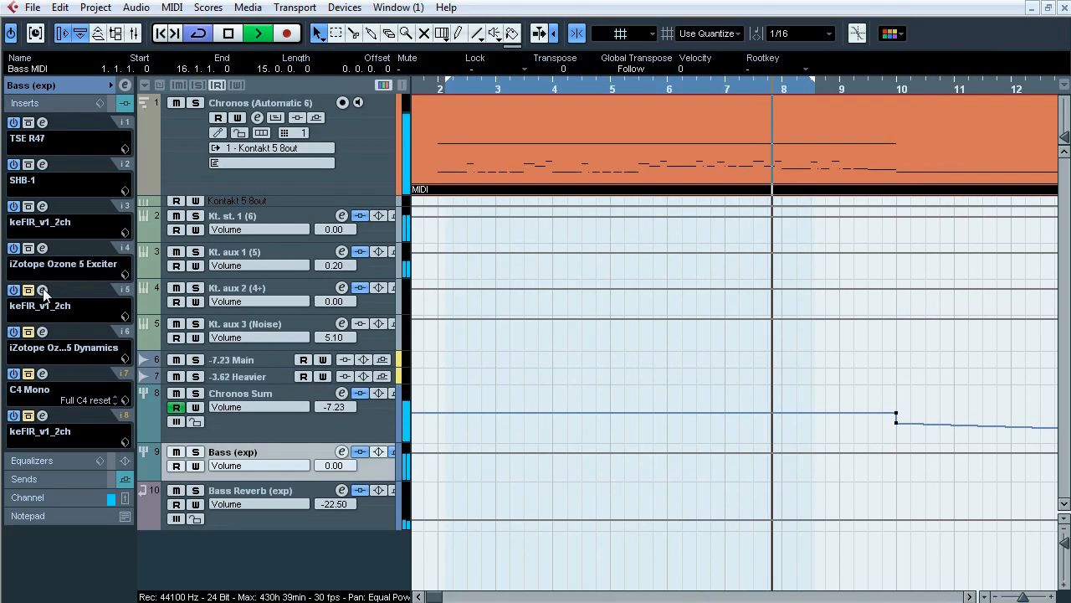
Take keFIR in insert 5 and Ozone 5 Dynamics in insert 6 of Bass (exp) out of bypass, viewing their settings.
left_click(42, 290)
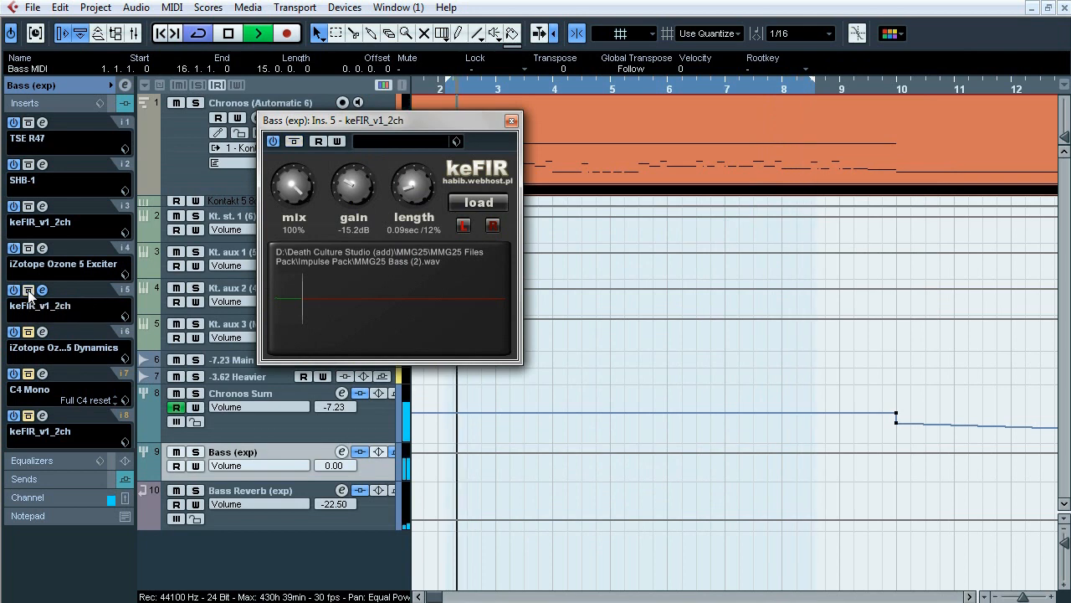
left_click(42, 290)
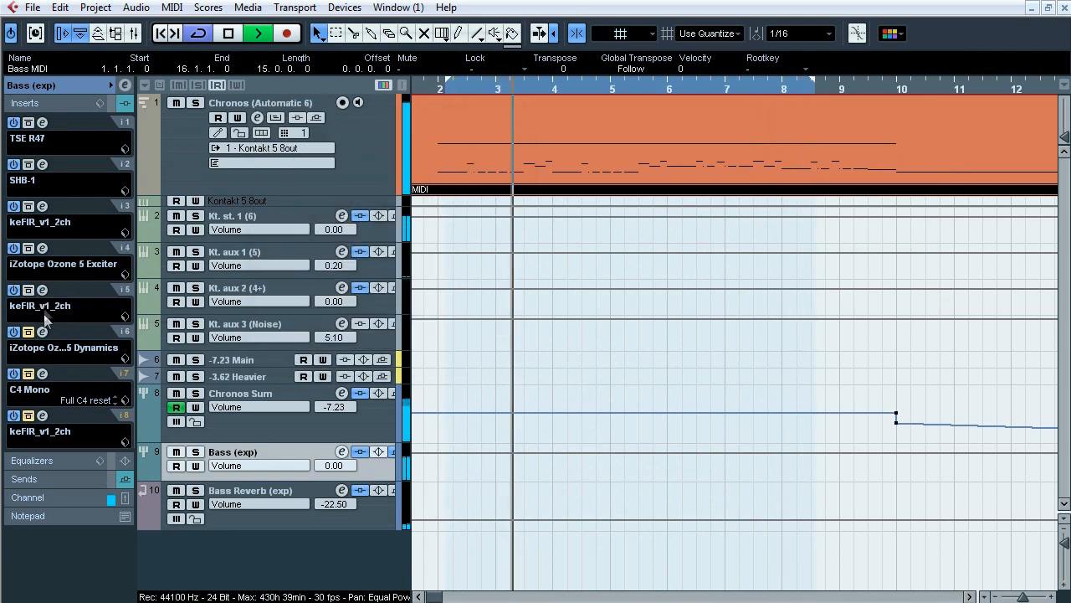
left_click(42, 331)
left_click(29, 332)
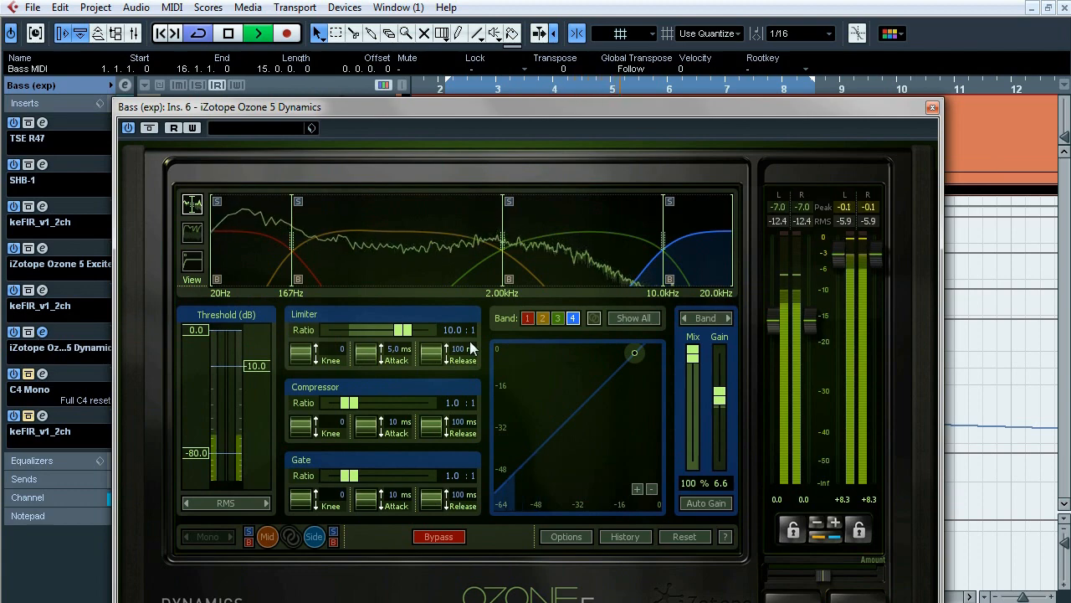
left_click(42, 331)
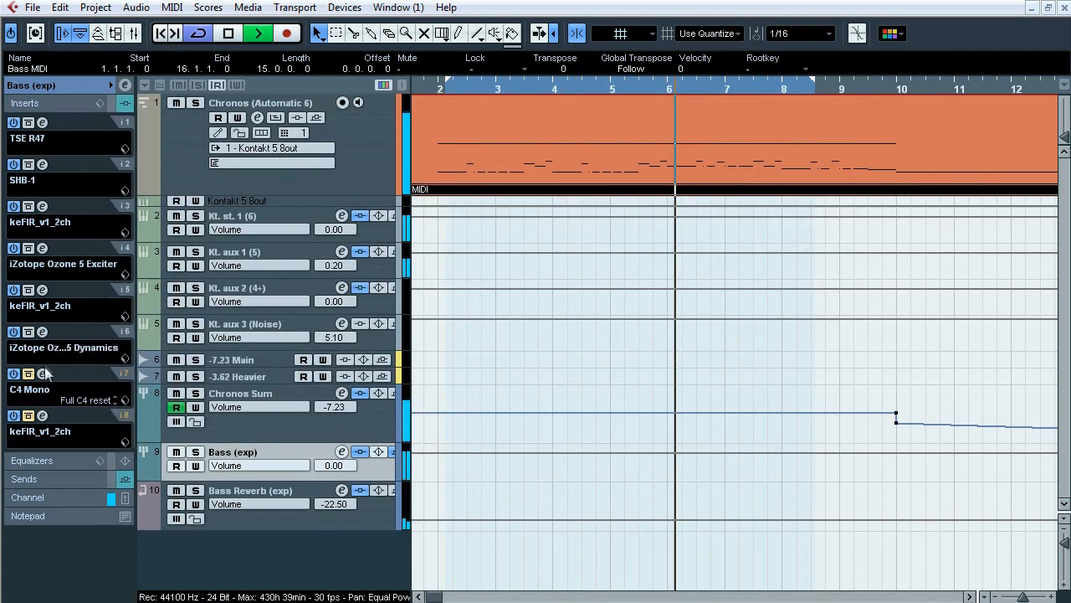
Re-enable C4 Mono in insert 7 of Bass (exp) and compare its sound bypassed and active.
left_click(41, 373)
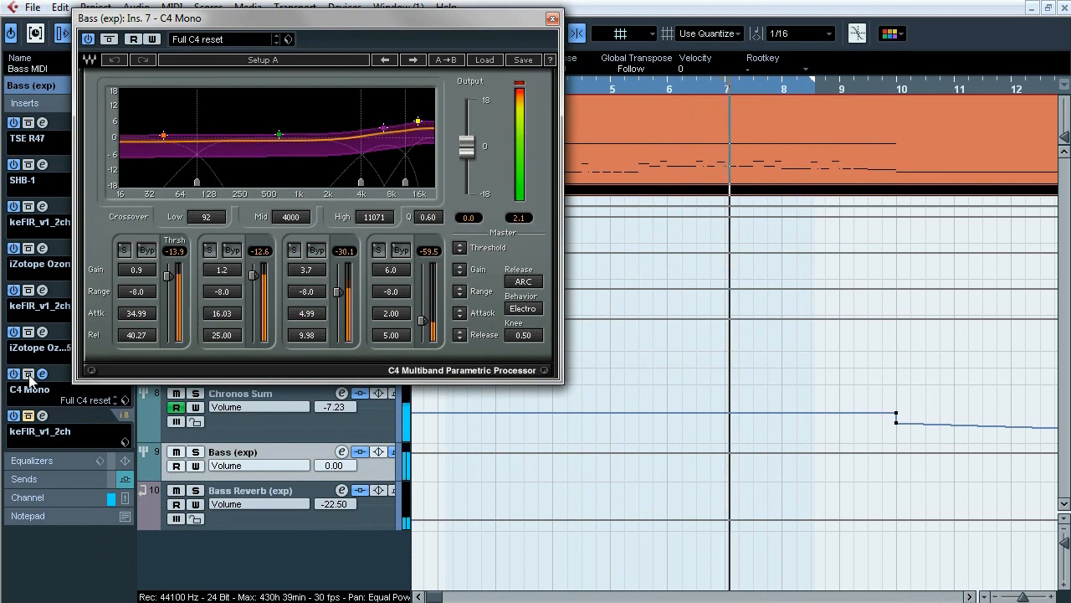
left_click(108, 40)
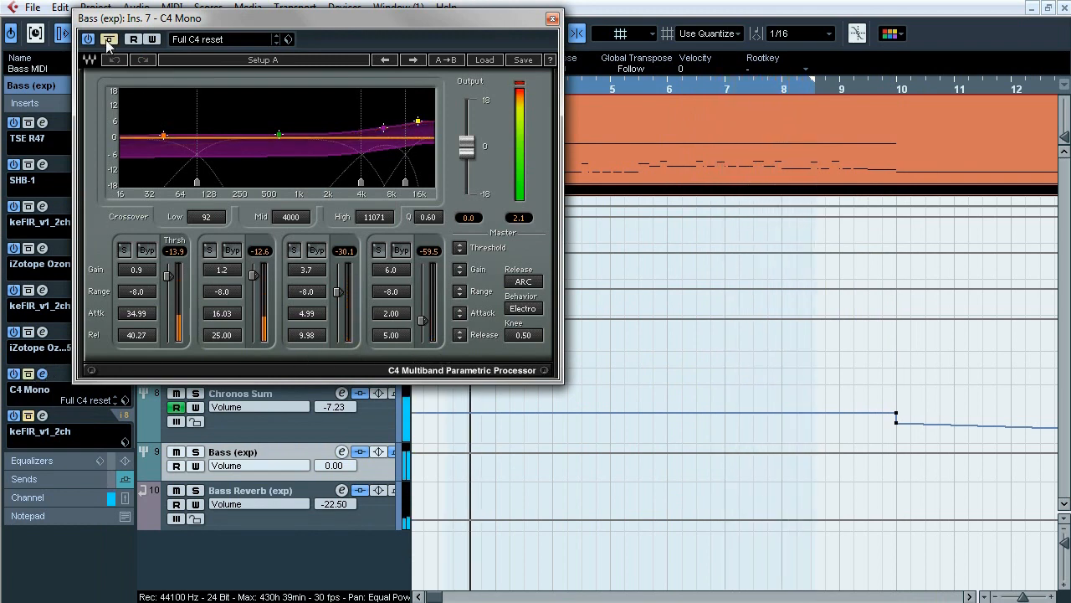
left_click(109, 40)
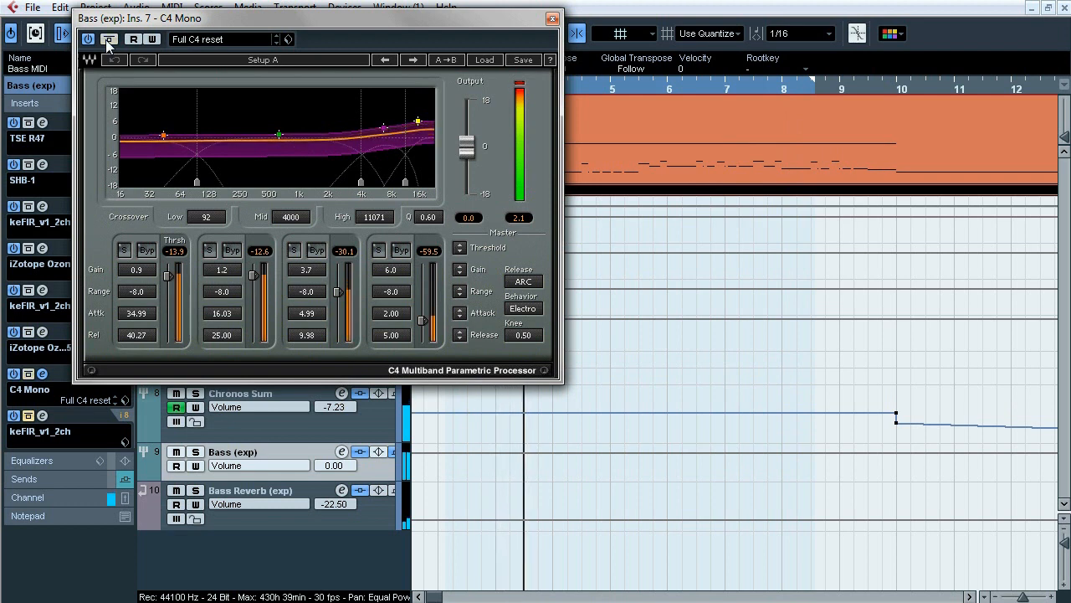
left_click(42, 375)
Re-enable keFIR in insert 8 of Bass (exp), stop playback and close the plug-in window.
left_click(42, 415)
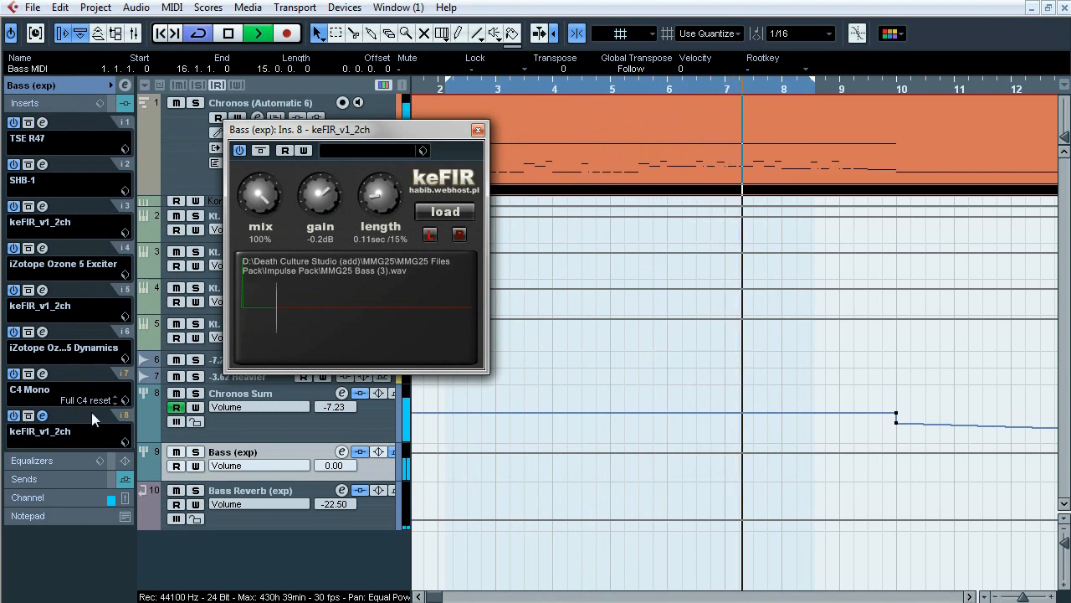
key("space")
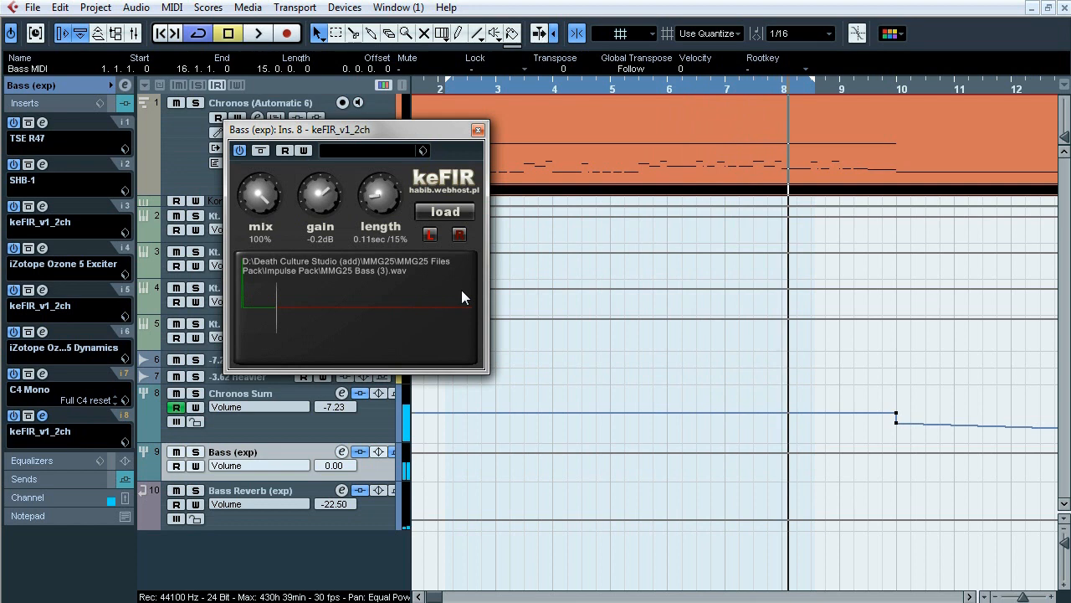
left_click(478, 131)
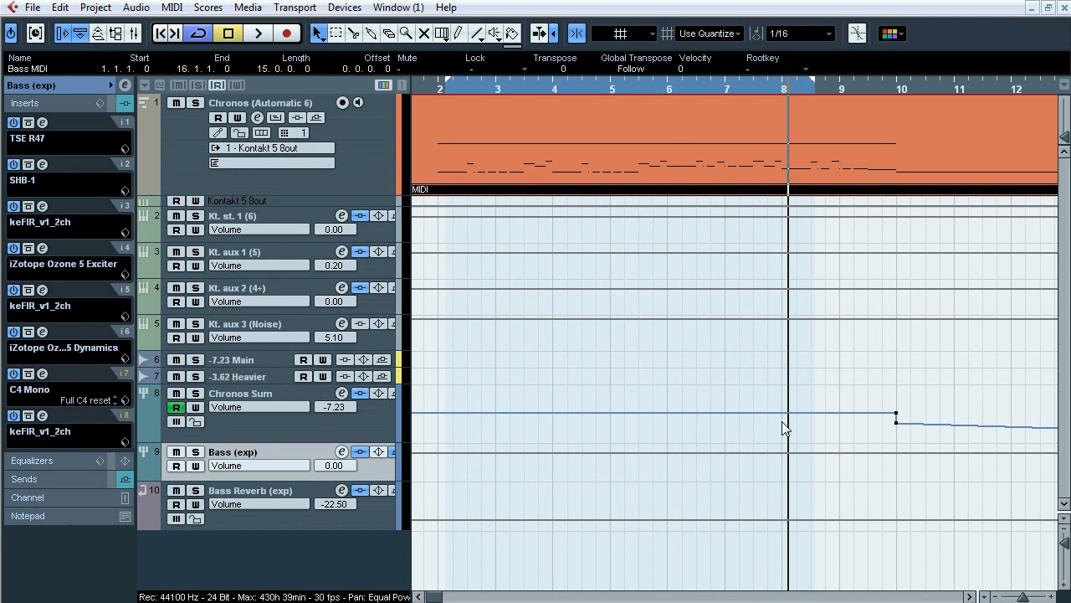
Listen to the looped bass section through the complete insert chain.
key("space")
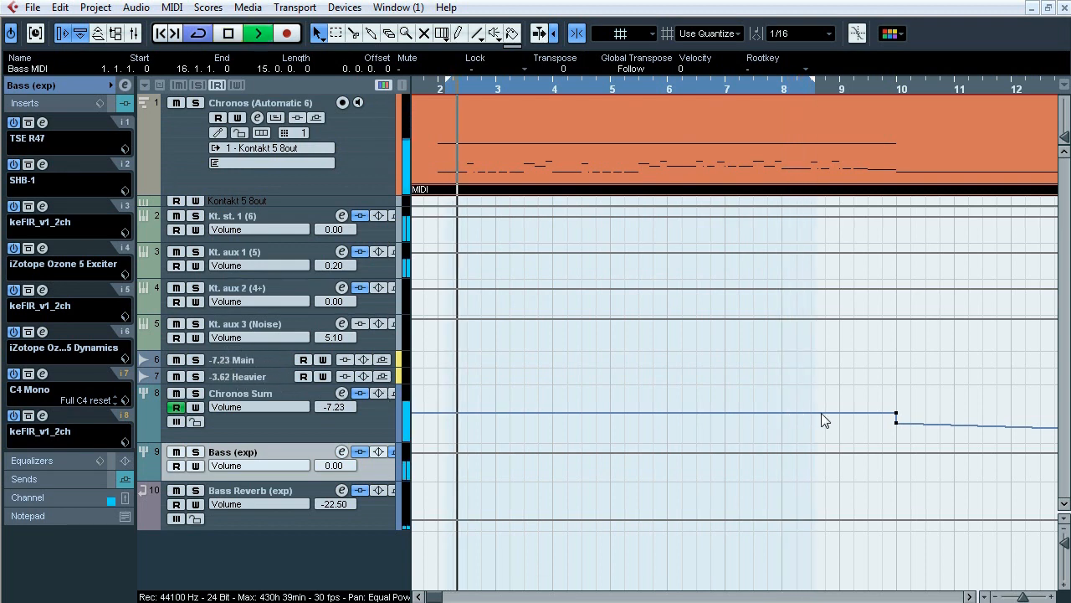
mouse_move(825, 421)
left_mouse_down()
mouse_move(822, 394)
mouse_move(822, 435)
mouse_move(824, 402)
mouse_move(820, 416)
left_mouse_up()
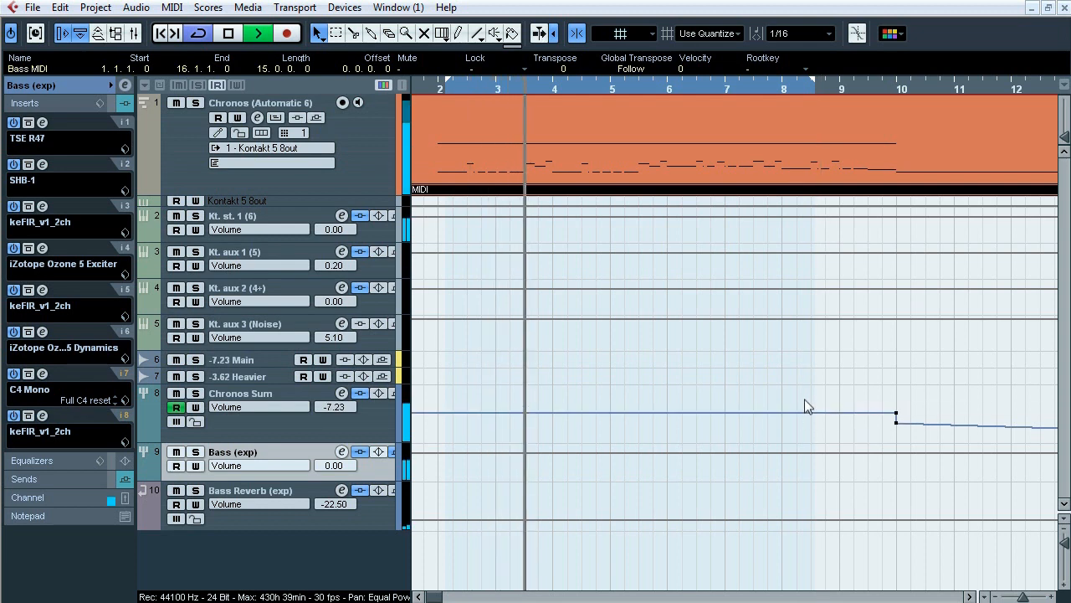
key("space")
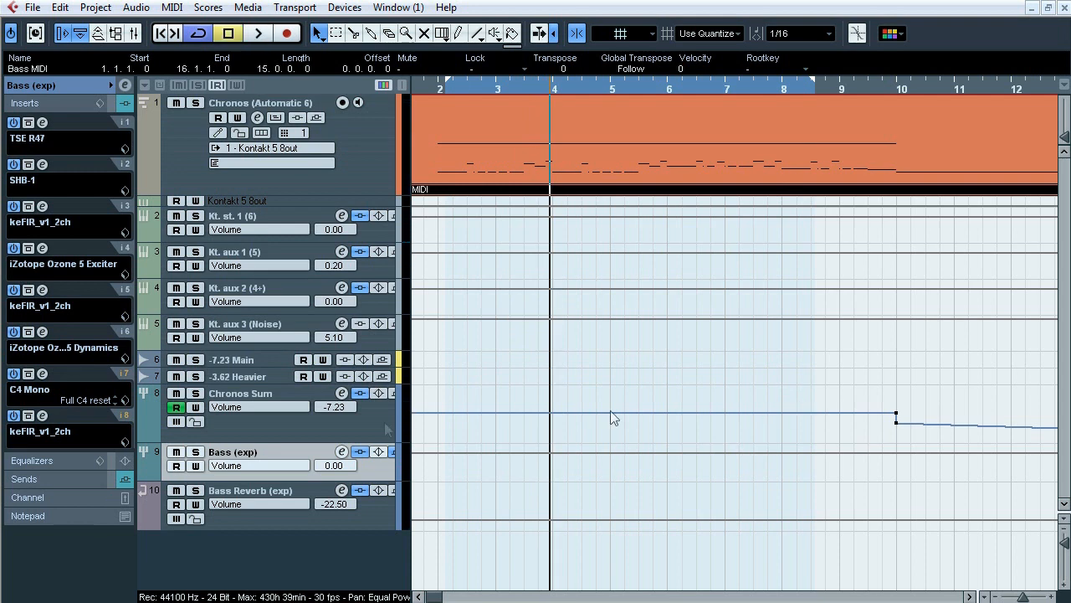
Examine the early and late settings of the ValhallaRoom insert on the Bass Reverb (exp) channel.
left_click(80, 480)
left_click(219, 492)
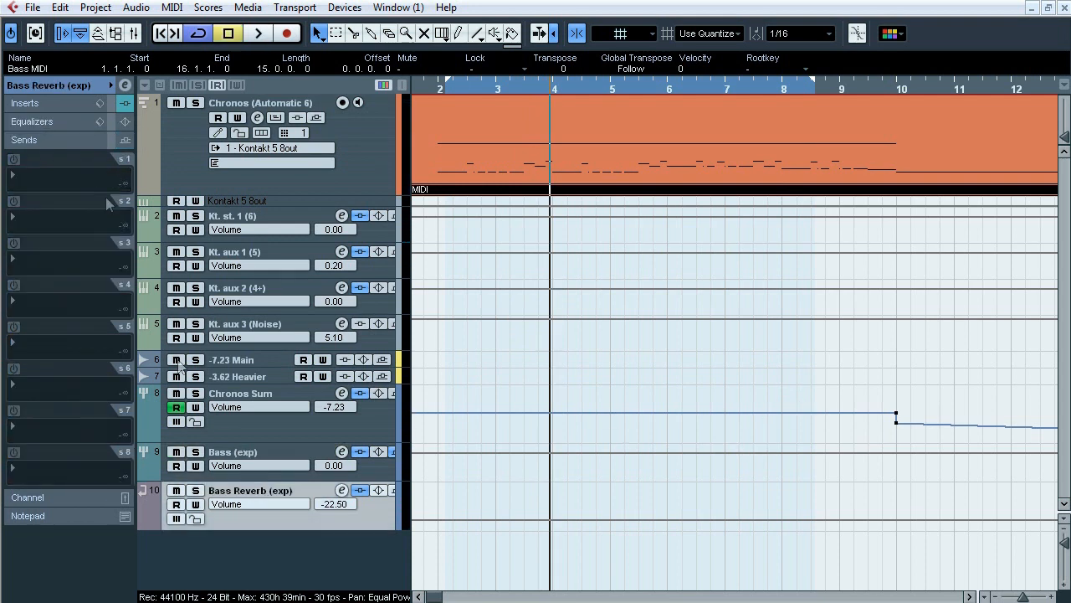
left_click(77, 103)
left_click(42, 123)
left_click(537, 197)
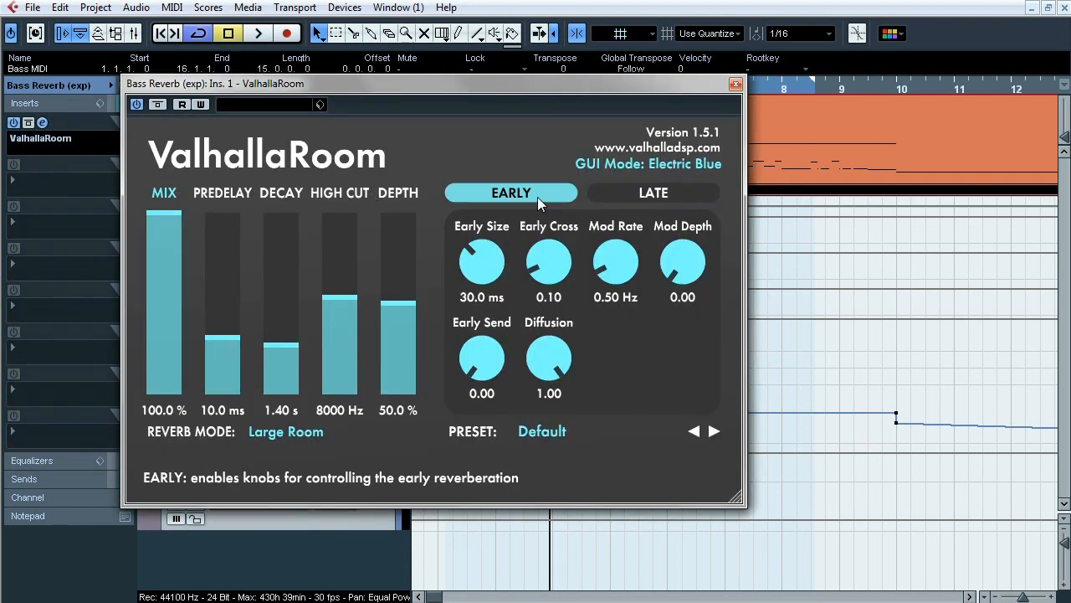
left_click(664, 194)
left_click(735, 83)
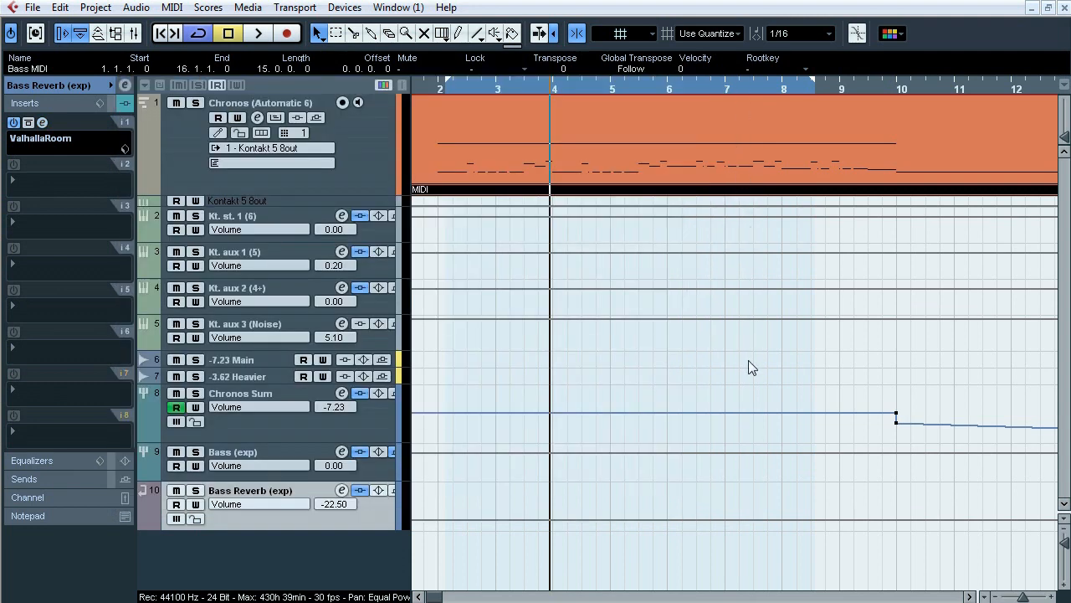
Review the mixer channels and their routing up to Bass (exp) and Bass Reverb (exp), and close the mixer.
key("F3")
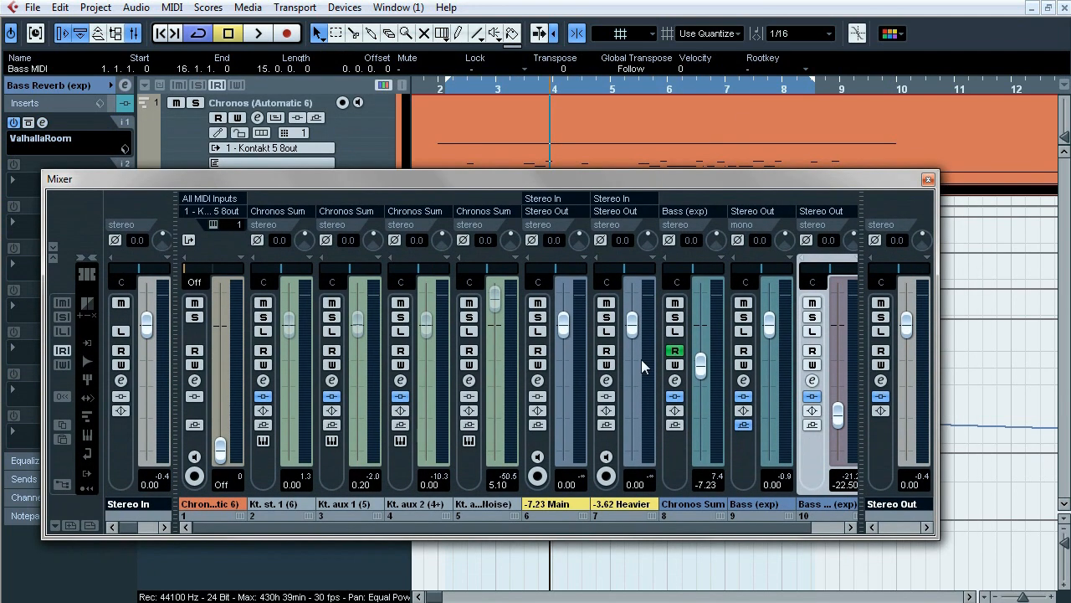
left_click_drag(640, 526, 668, 526)
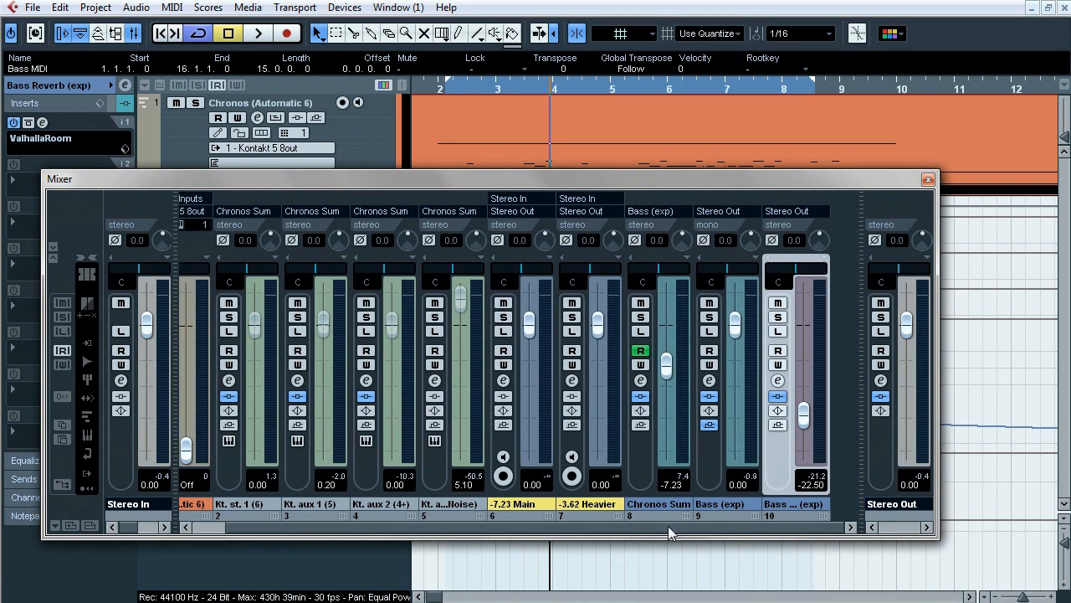
key("F3")
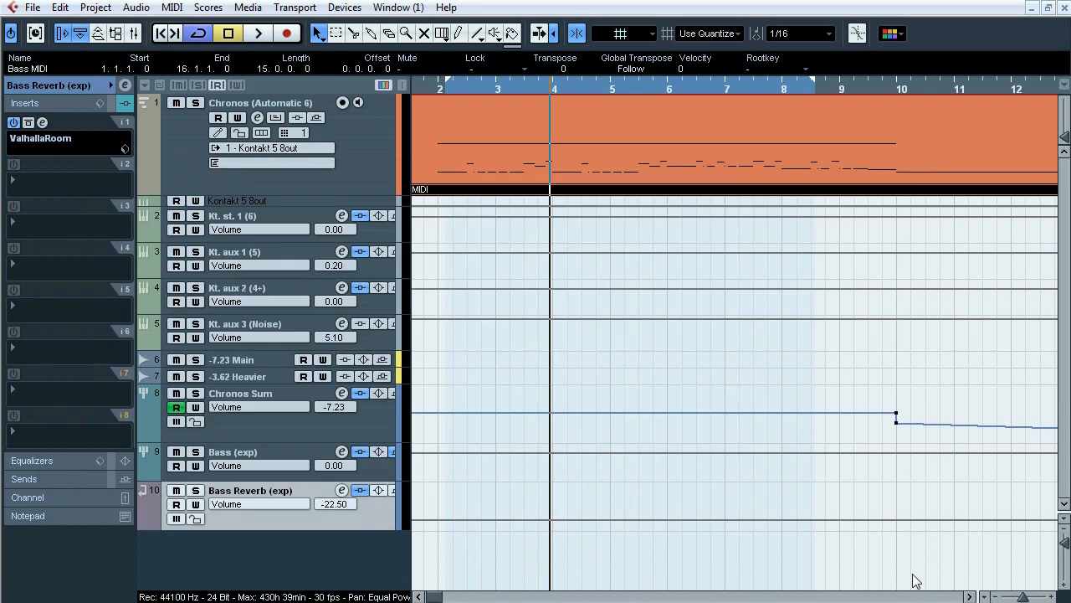
Set the left and right locators to span the whole Bass MIDI part from bar 1.
left_click_drag(1025, 598, 1019, 597)
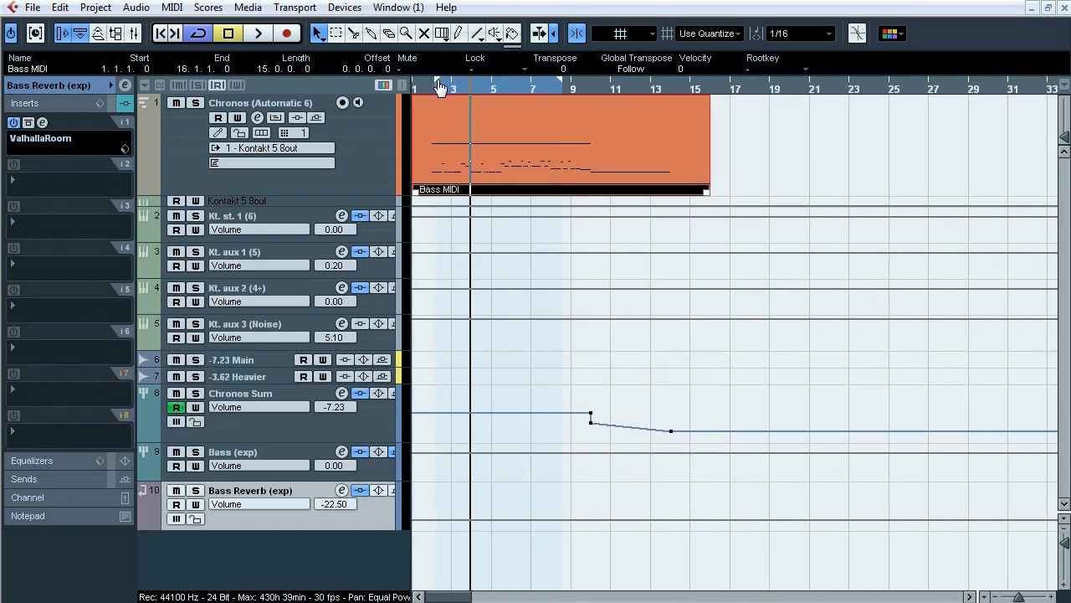
left_click_drag(441, 87, 416, 87)
left_click_drag(561, 88, 709, 90)
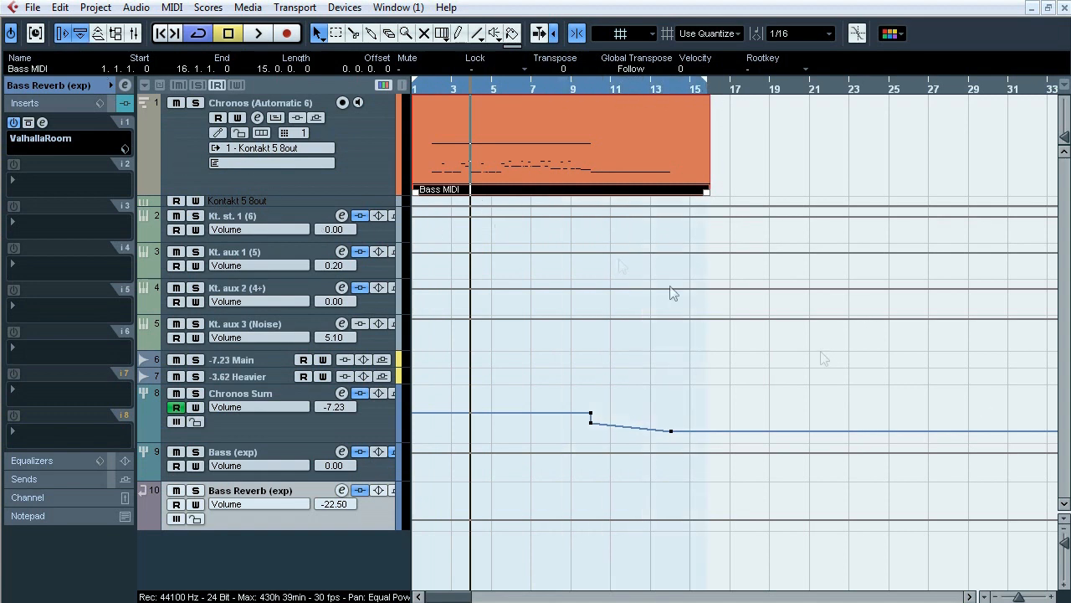
Batch export the Bass (exp) and Bass Reverb (exp) channels as 24-bit, 44.1 kHz wave files with the prefix Bass.
left_click(35, 10)
mouse_move(101, 306)
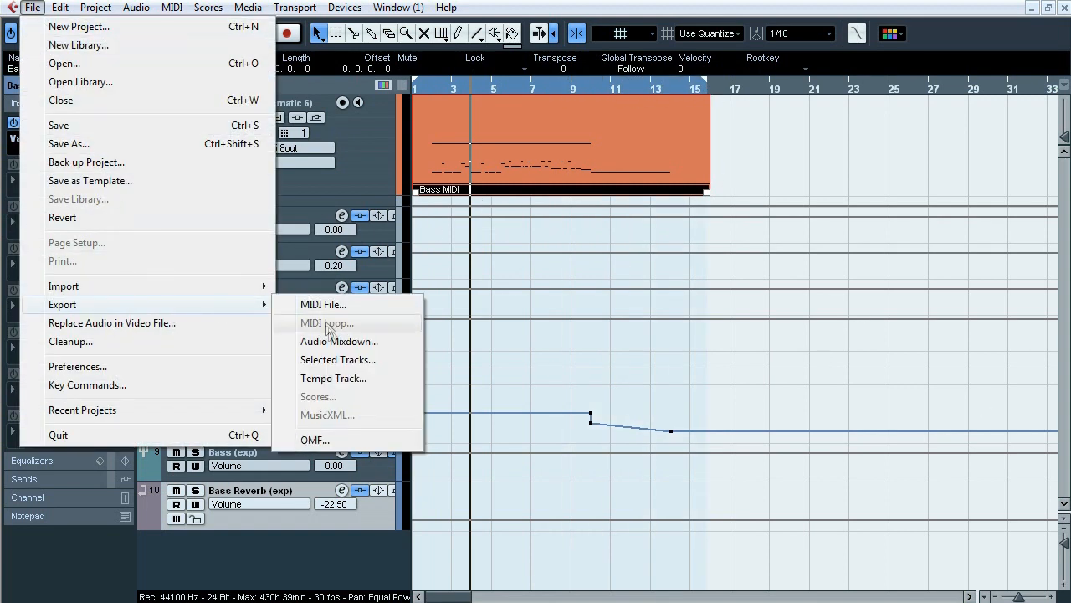
left_click(333, 341)
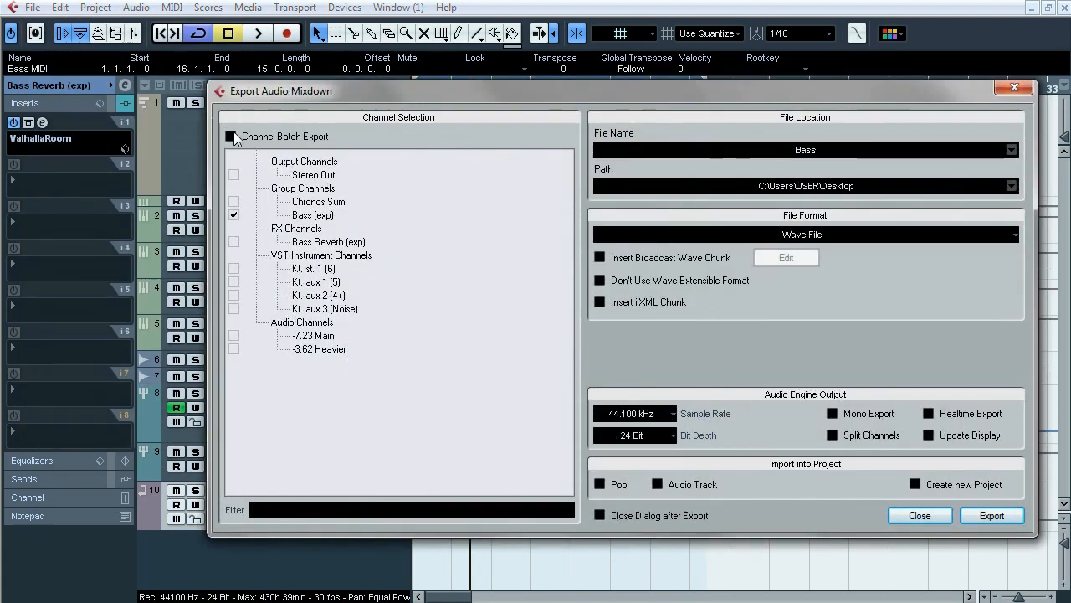
left_click(231, 137)
left_click(235, 241)
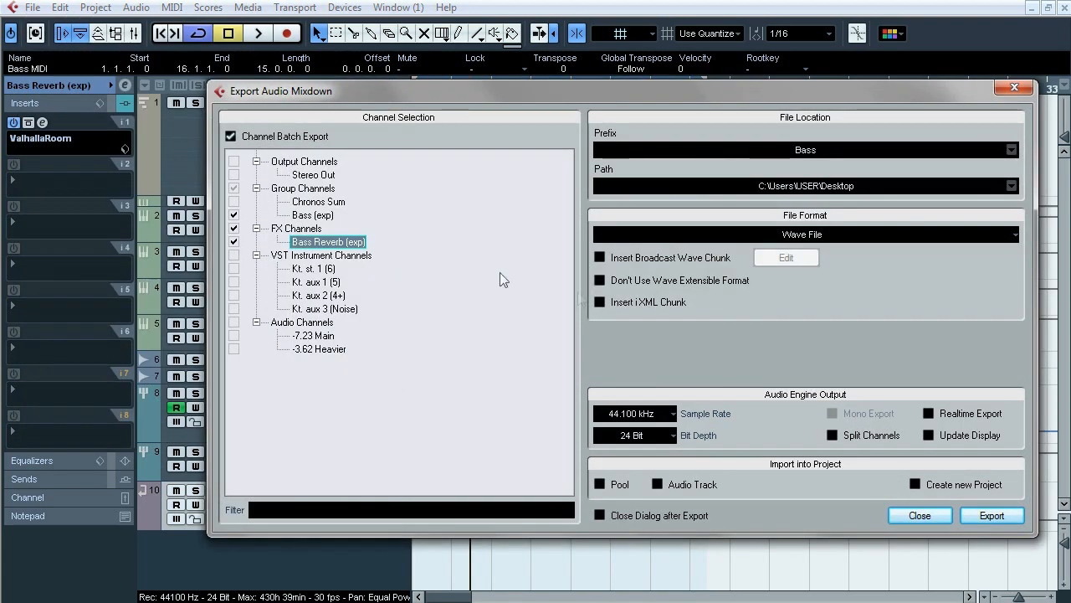
left_click(1014, 516)
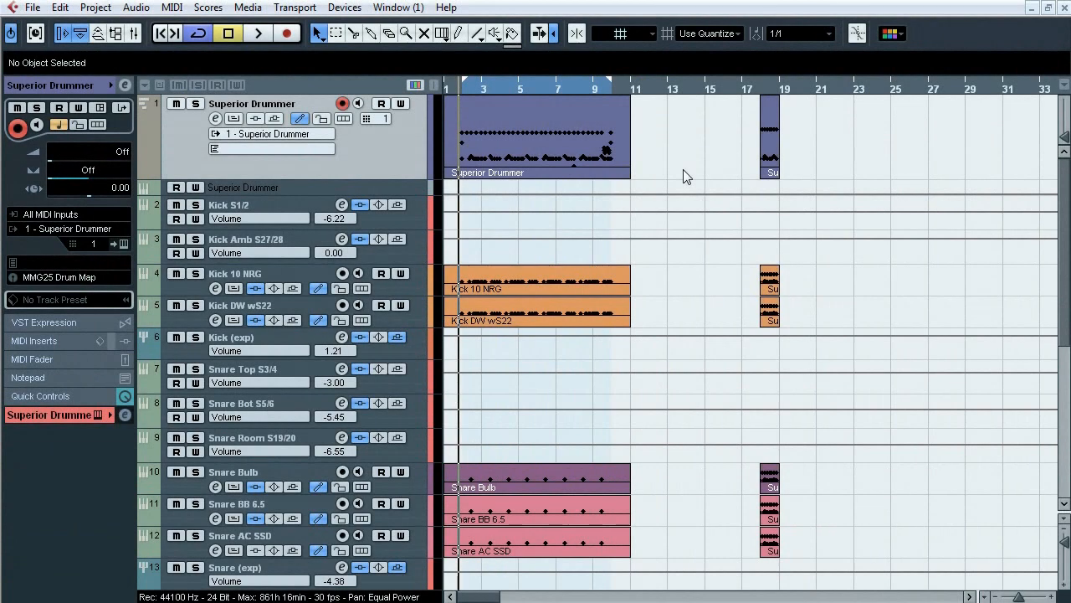
Listen to the drum project's main section, stop, and return the playback position to just before bar 2.
key("space")
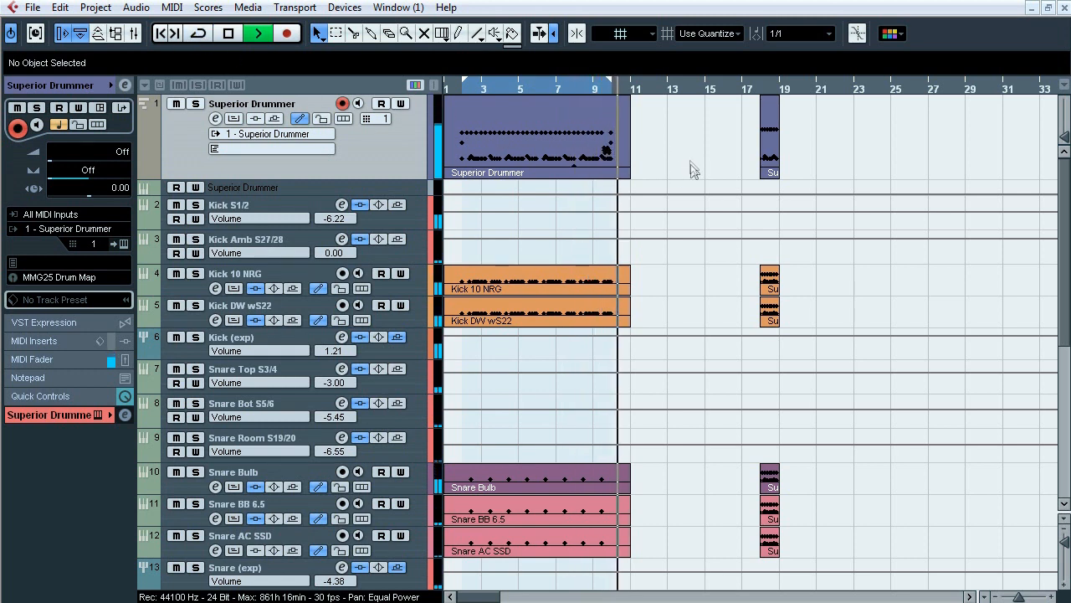
key("space")
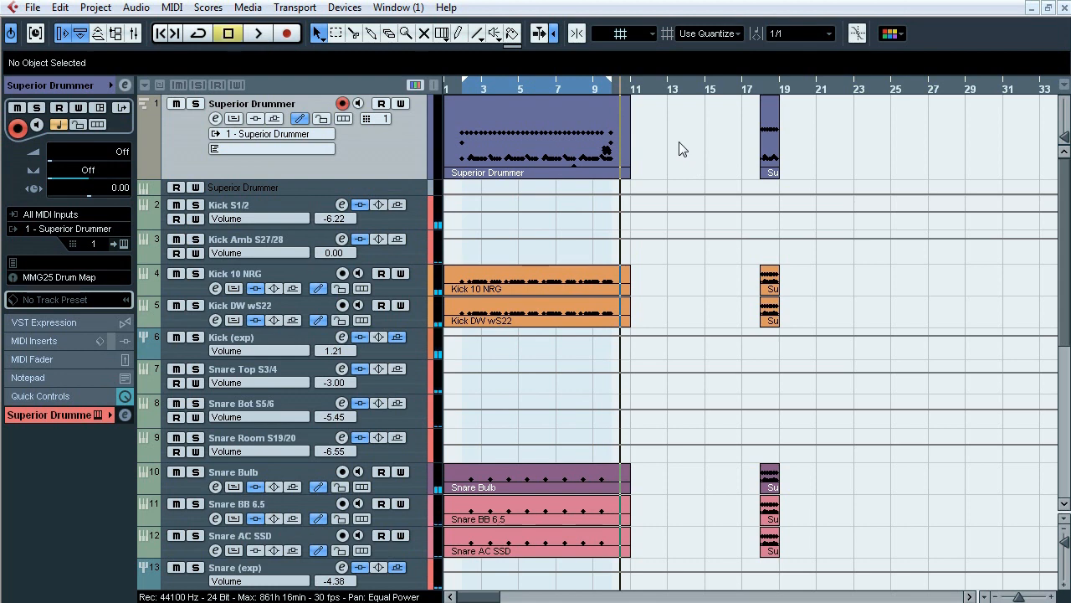
left_click(456, 90)
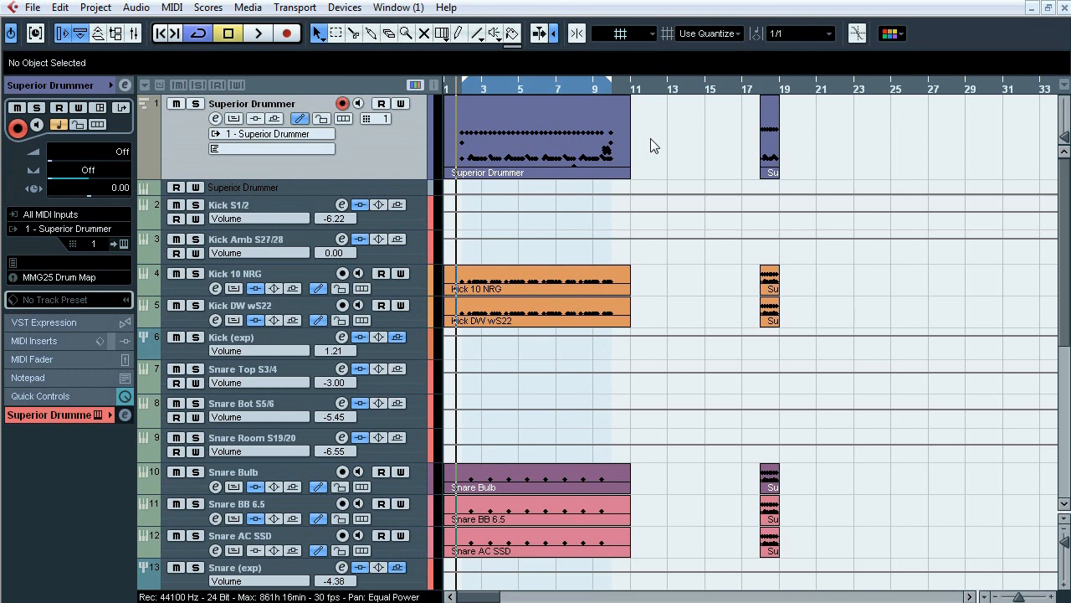
Check which stereo outputs are activated for the Superior Drummer instrument, and toggle the drum track's solo on and off.
key("F11")
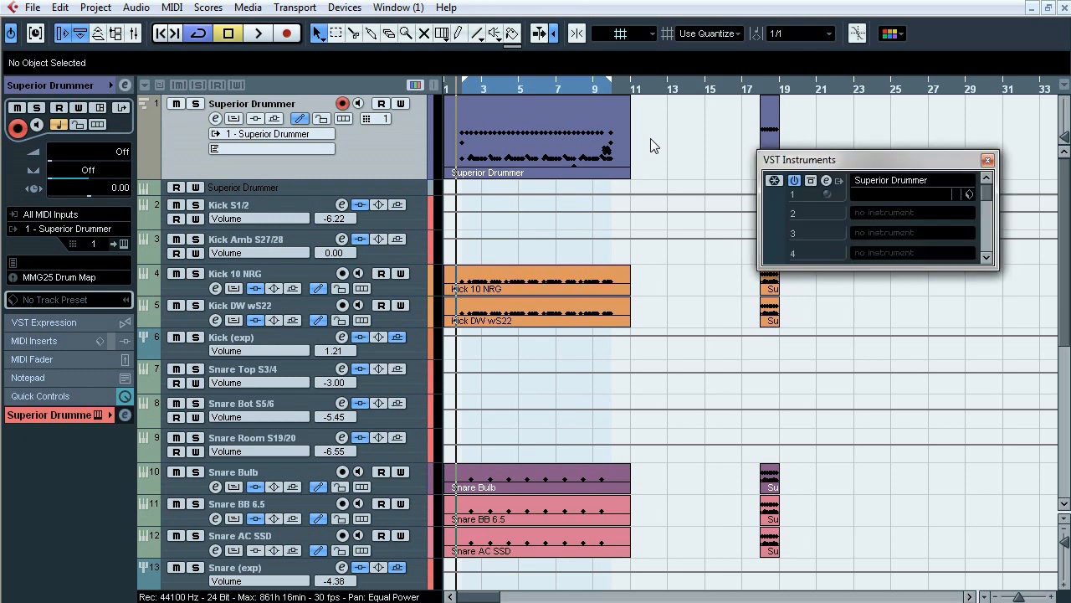
left_click(840, 180)
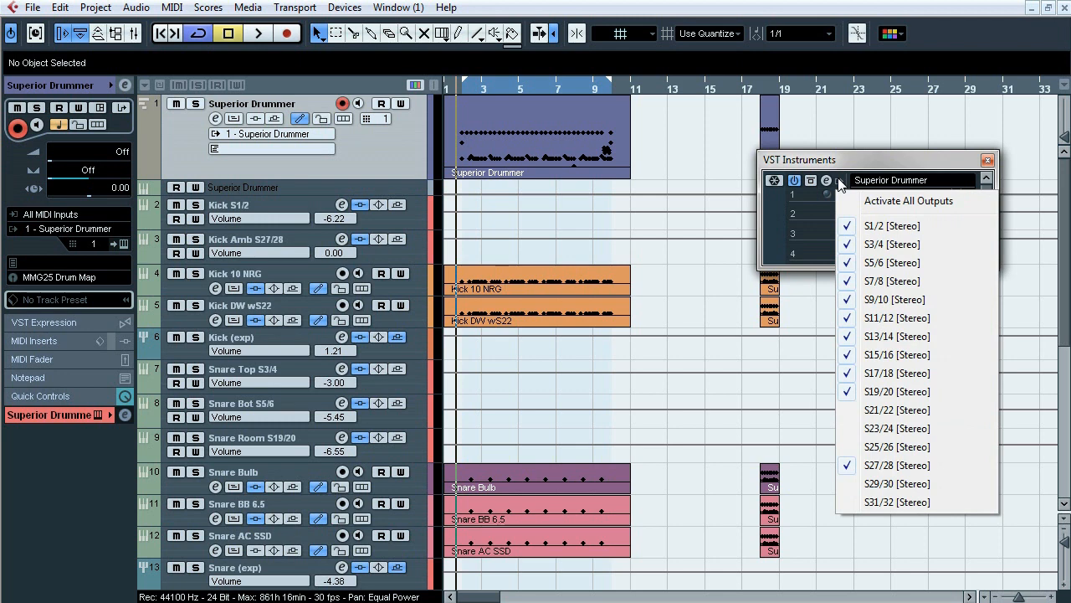
left_click(839, 181)
key("F11")
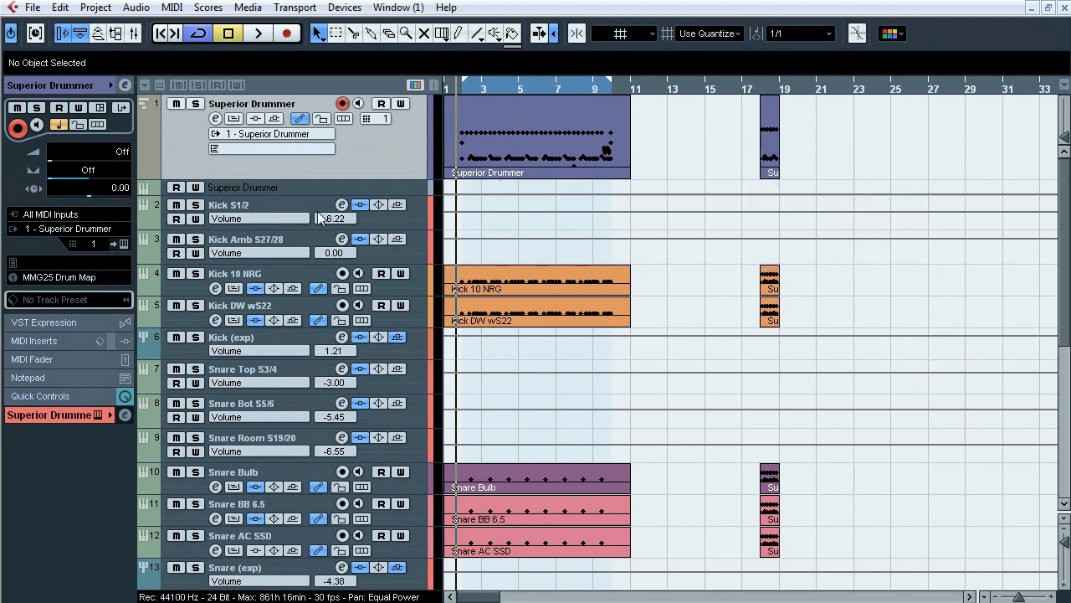
left_click(195, 103)
left_click(196, 104)
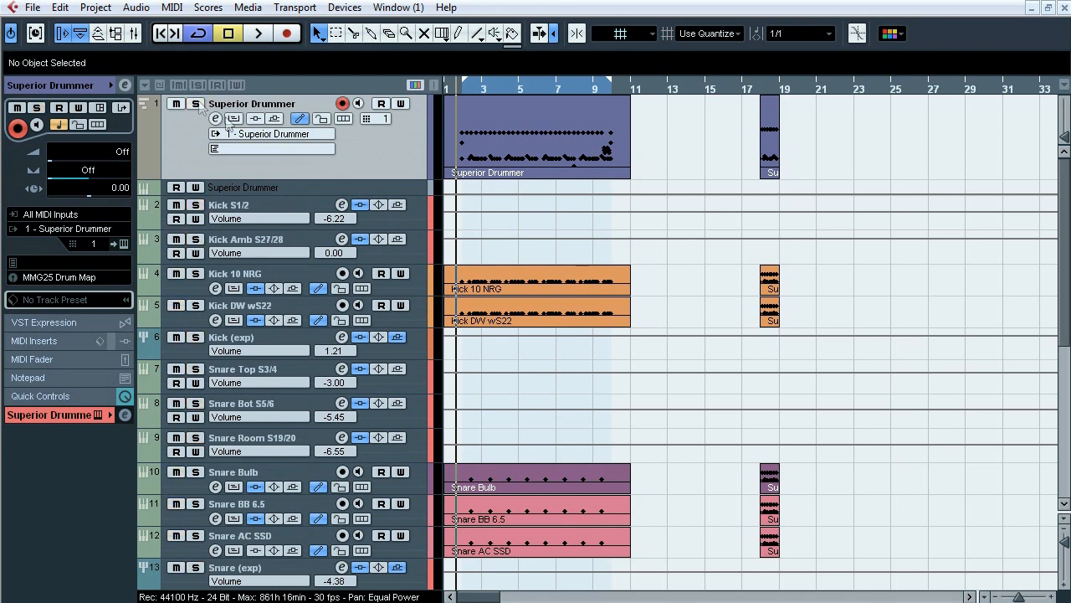
Review the layered sample tracks: Kick 10 NRG with Kick DW wS22, Snare BB 6.5 with Snare AC SSD, and Snare Bulb.
left_click(290, 285)
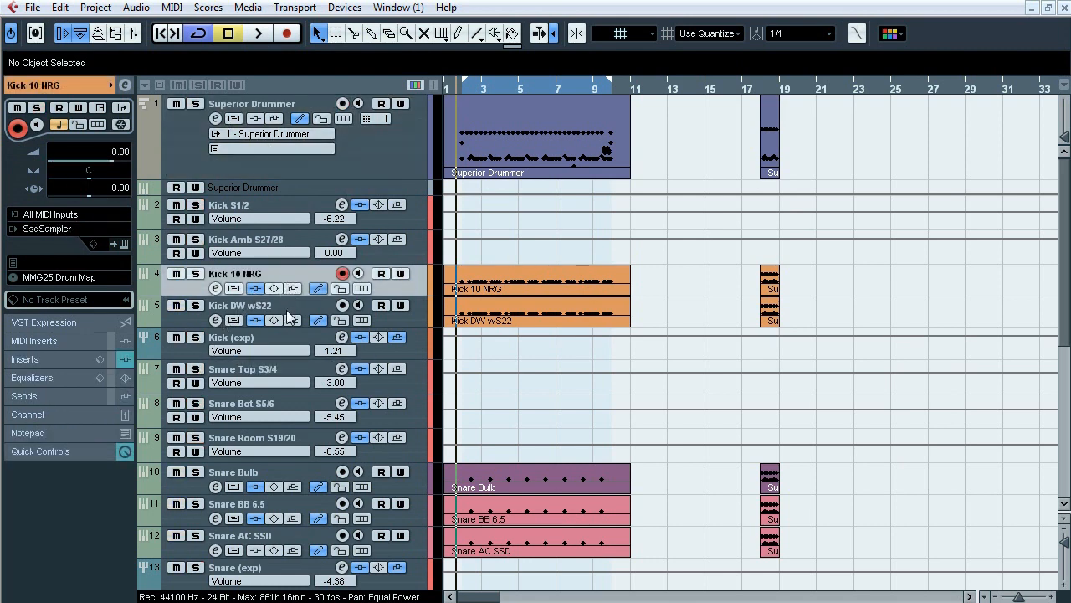
left_click(287, 318, "ctrl")
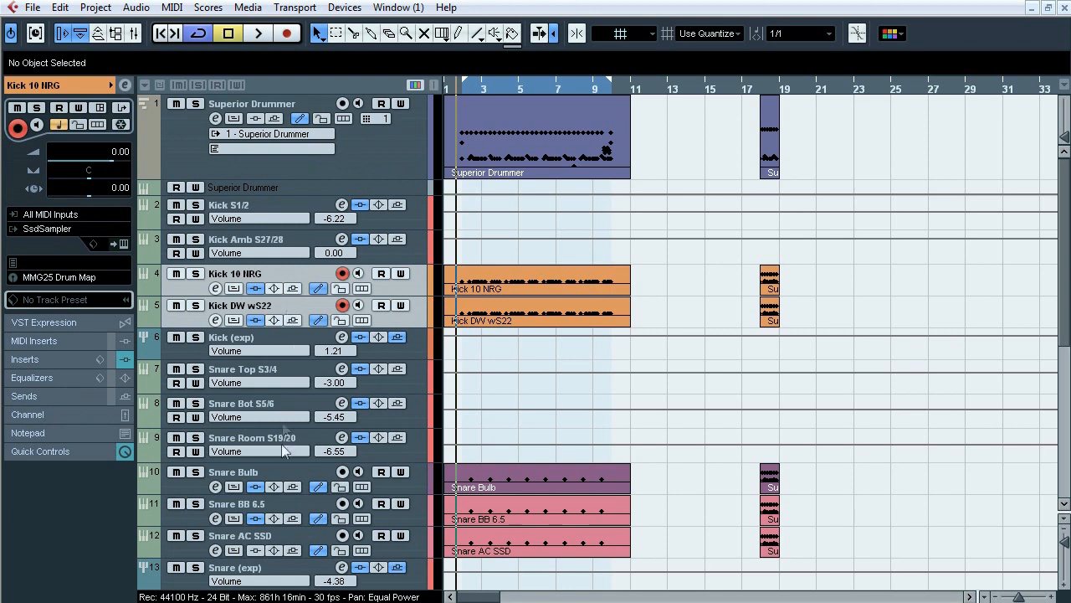
left_click(274, 506)
left_click(274, 533, "ctrl")
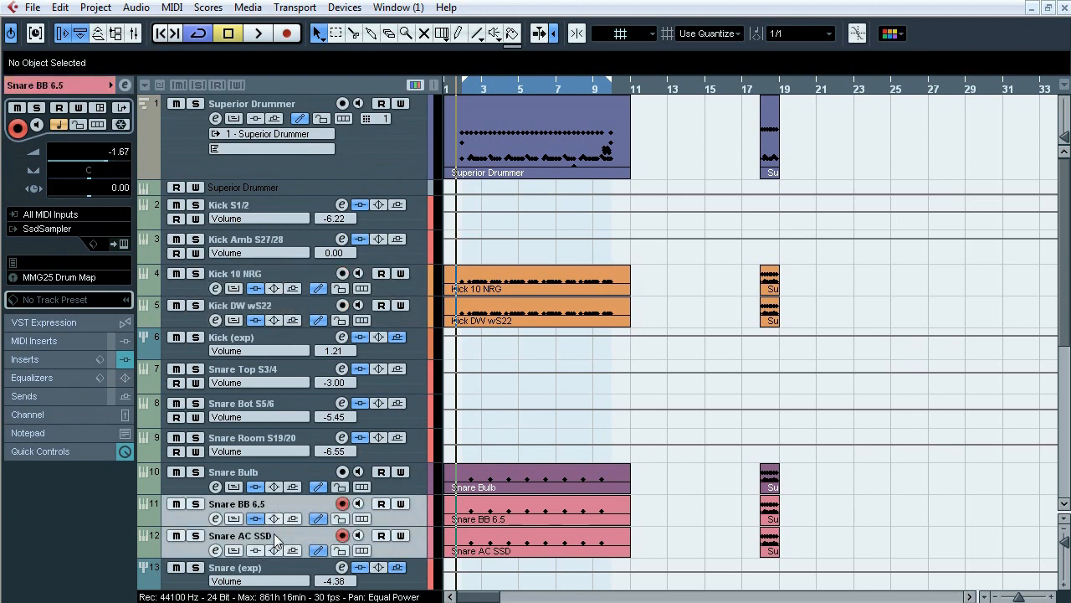
left_click(279, 472)
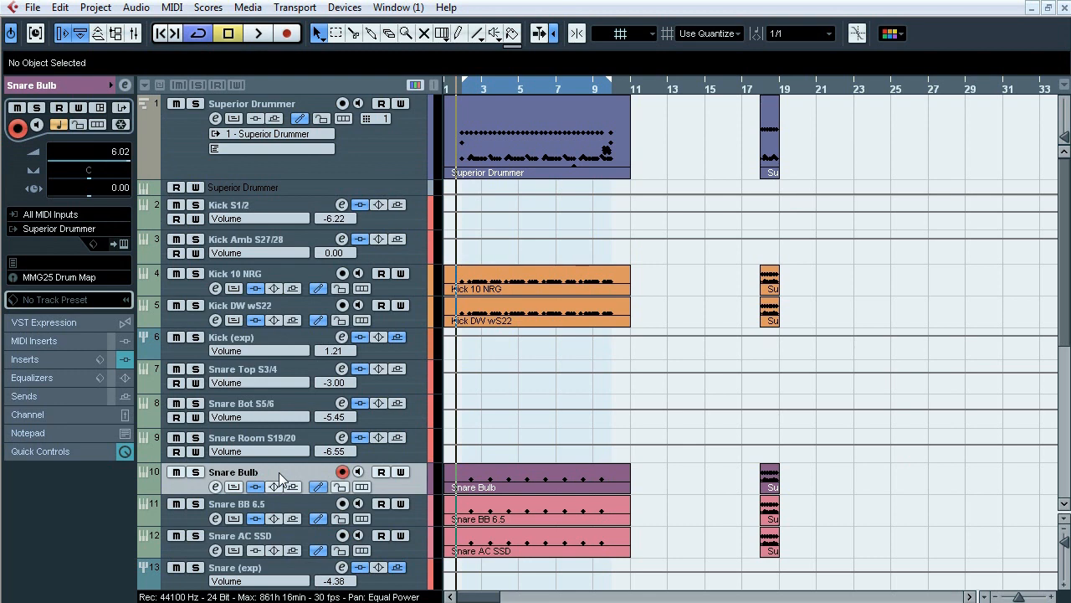
Solo the Kick (exp) and Snare (exp) groups in turn to see which tracks feed each one, clearing each solo.
left_click(196, 337)
left_click(290, 340)
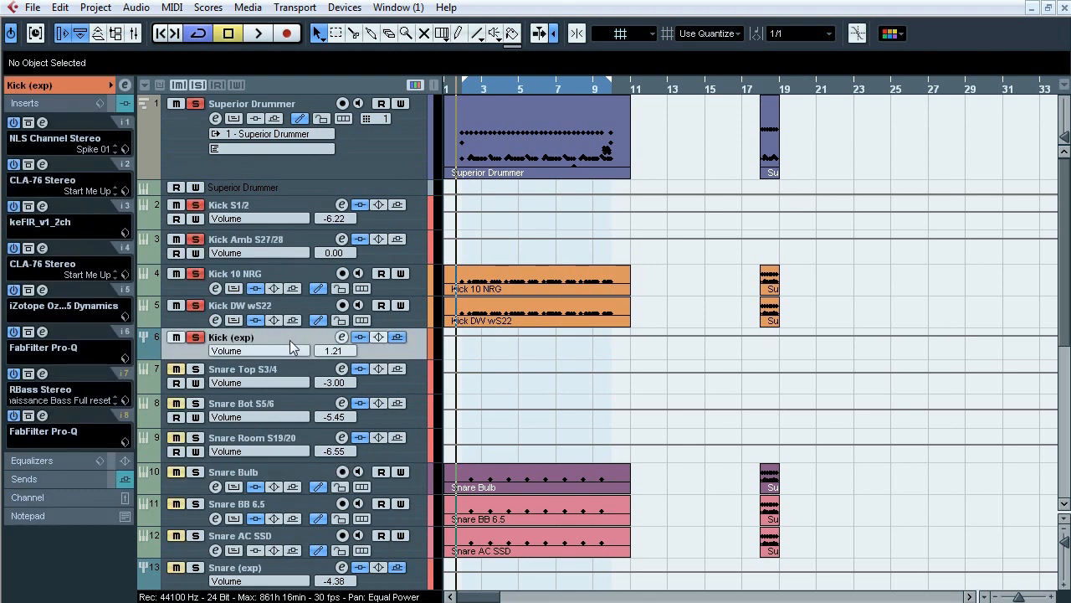
left_click(195, 337)
left_click(195, 568)
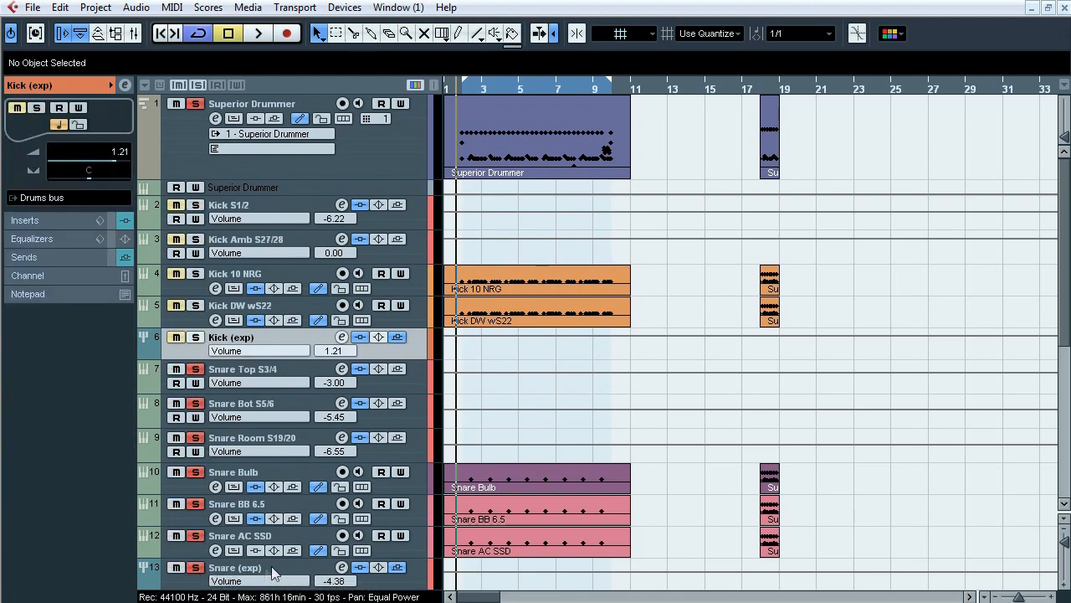
left_click(272, 573)
scroll(266, 418, "down", 5)
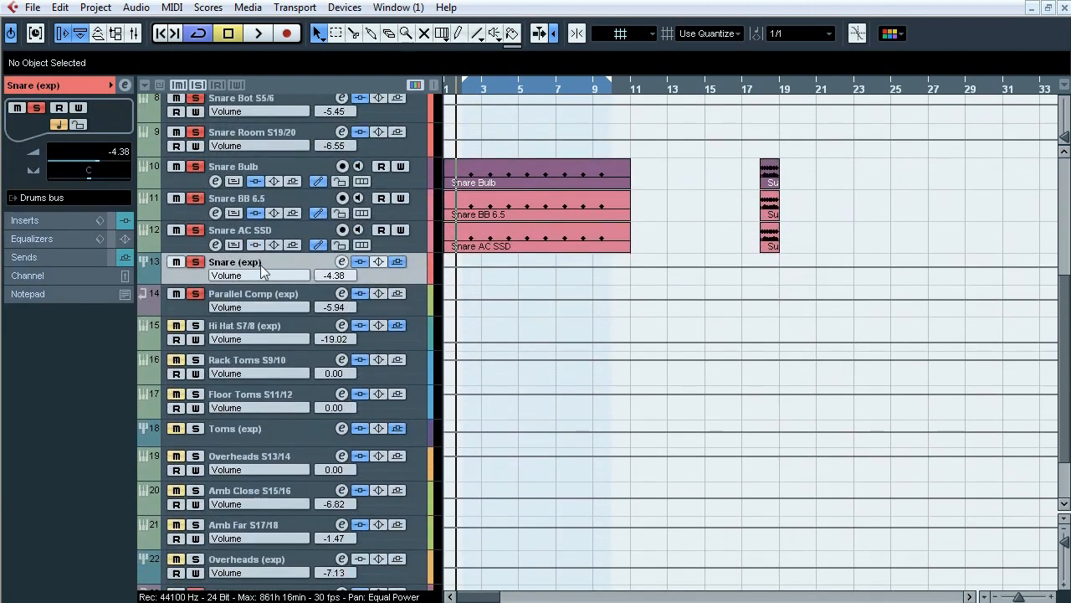
left_click(198, 263)
Review the Parallel Comp (exp), Hi Hat S7/8 (exp) and Reverb (exp) export channels.
left_click(311, 293)
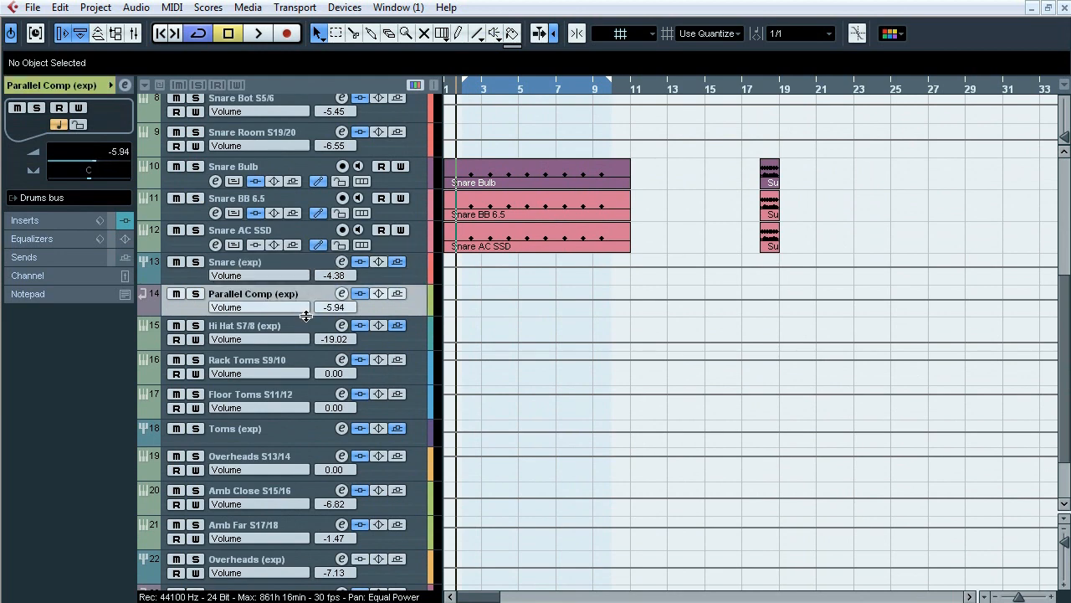
left_click(305, 322, "ctrl")
scroll(326, 542, "down", 1)
left_click(318, 536, "ctrl")
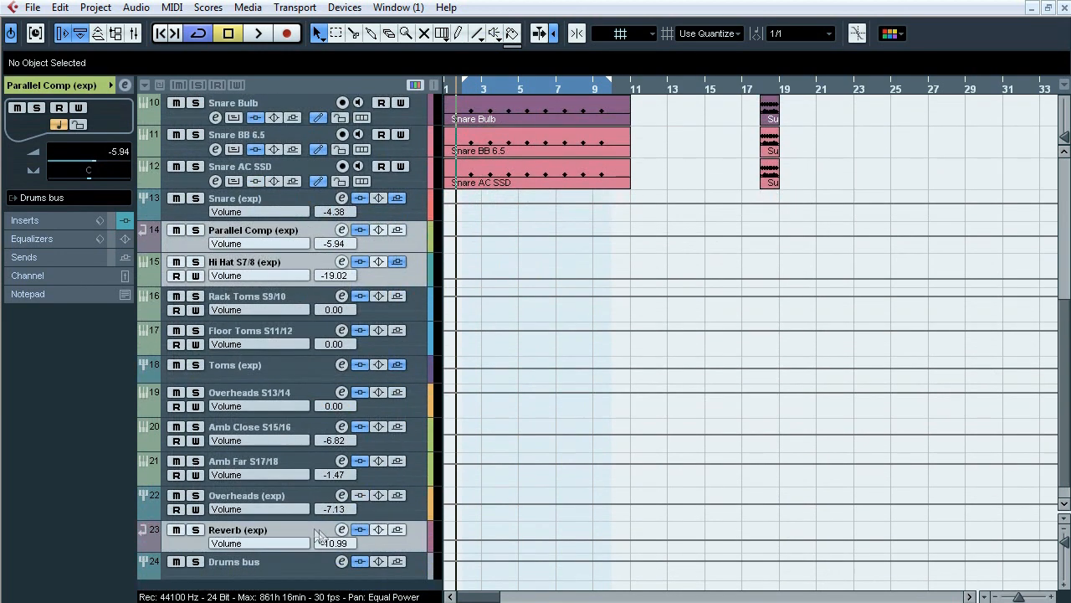
left_click(308, 264)
Review the rack and floor tom channels with their Toms (exp) group, and the overhead and ambience channels with Overheads (exp).
left_click(297, 302)
left_click(297, 328, "ctrl")
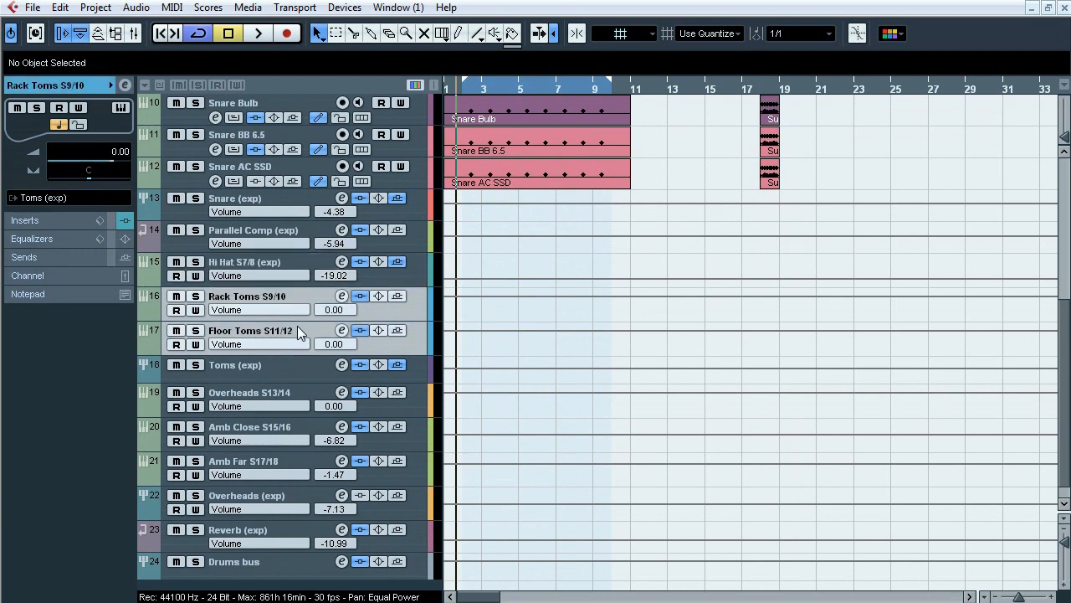
left_click(290, 369)
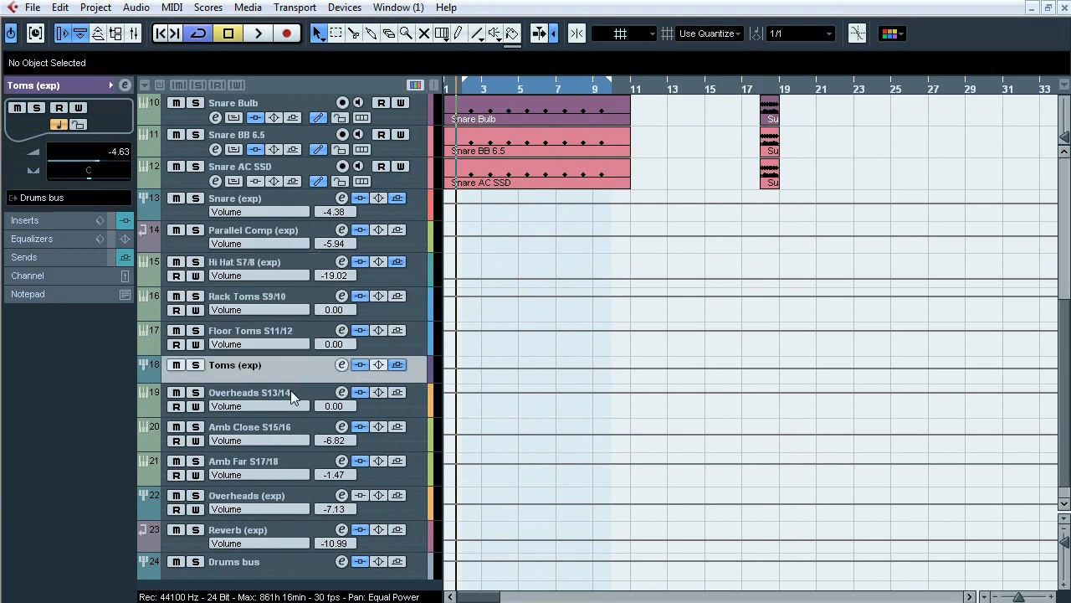
left_click(290, 392)
left_click(286, 458, "shift")
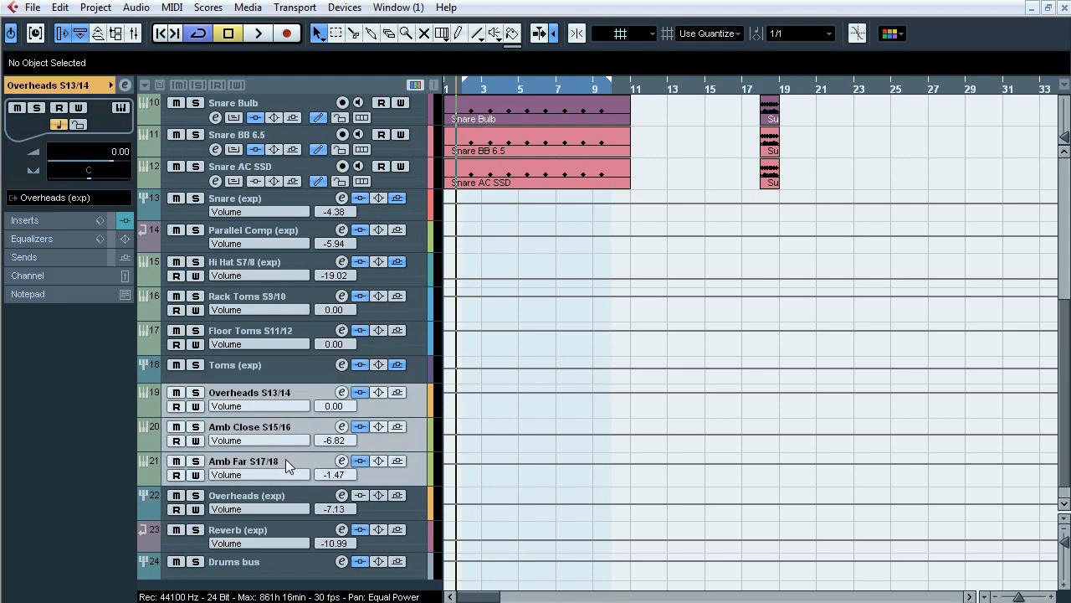
left_click(284, 496)
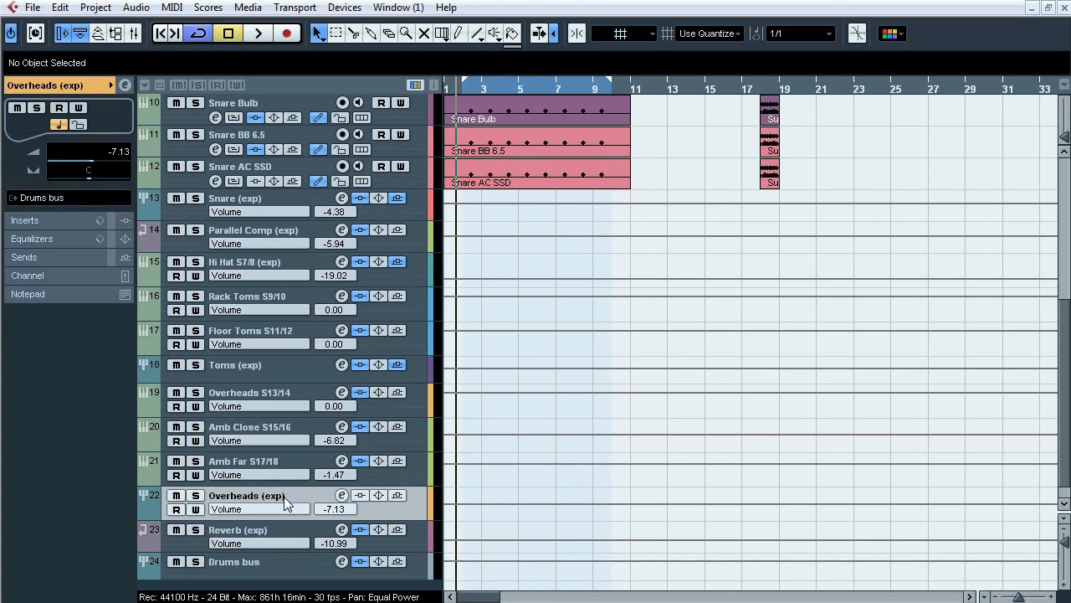
Inspect the kick velocities in the Superior Drummer part from bar 1 in the Drum Editor, then close the editor and deselect the part.
left_click_drag(1065, 387, 1063, 225)
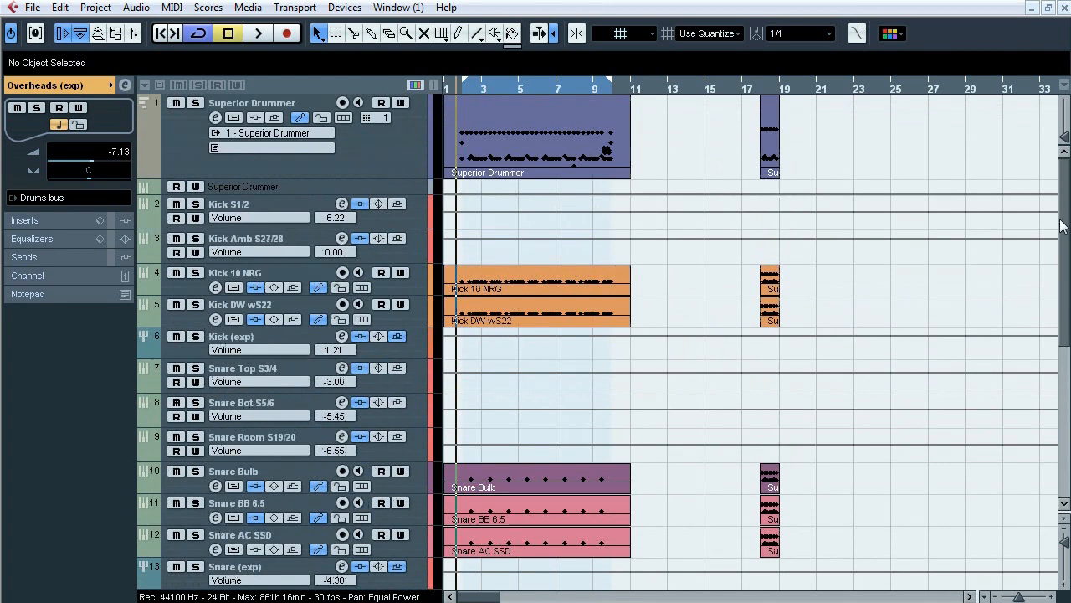
left_click(397, 156)
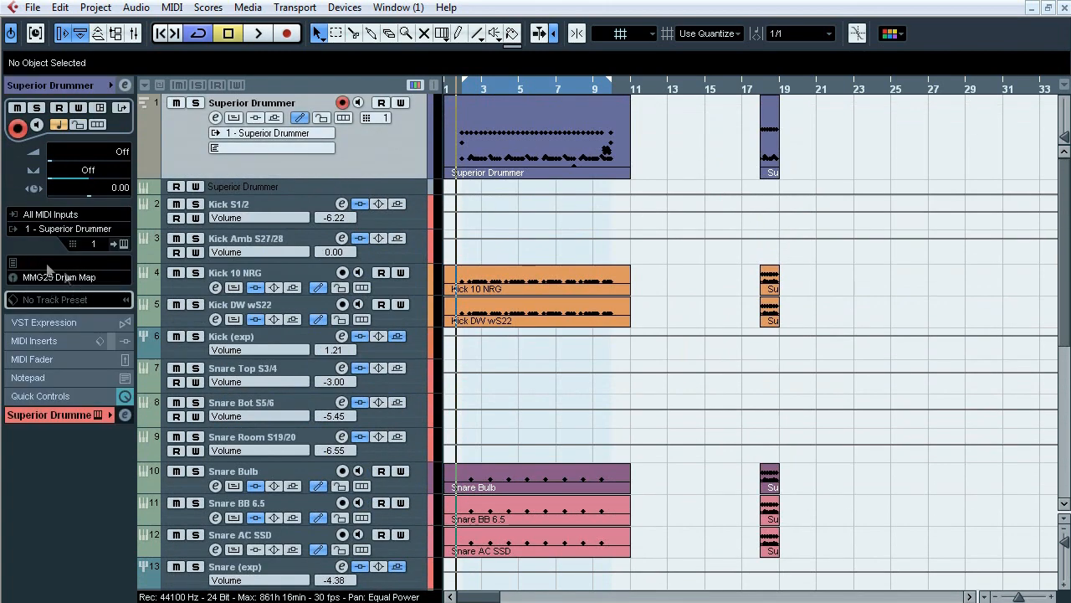
double_click(572, 137)
left_click_drag(1008, 596, 1025, 596)
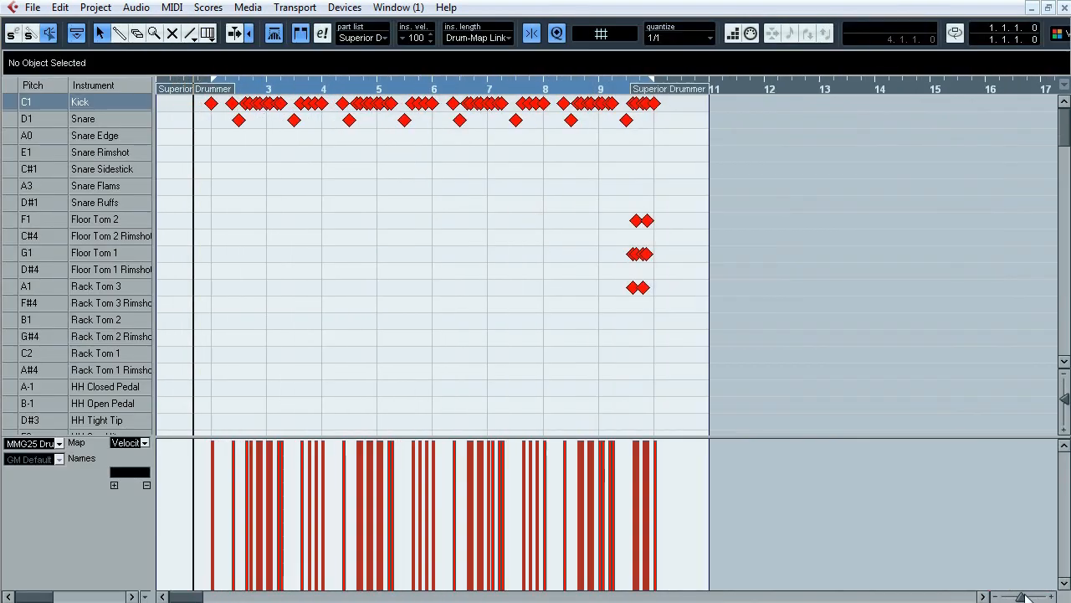
mouse_move(1065, 125)
left_mouse_down()
mouse_move(1067, 226)
mouse_move(1063, 126)
left_mouse_up()
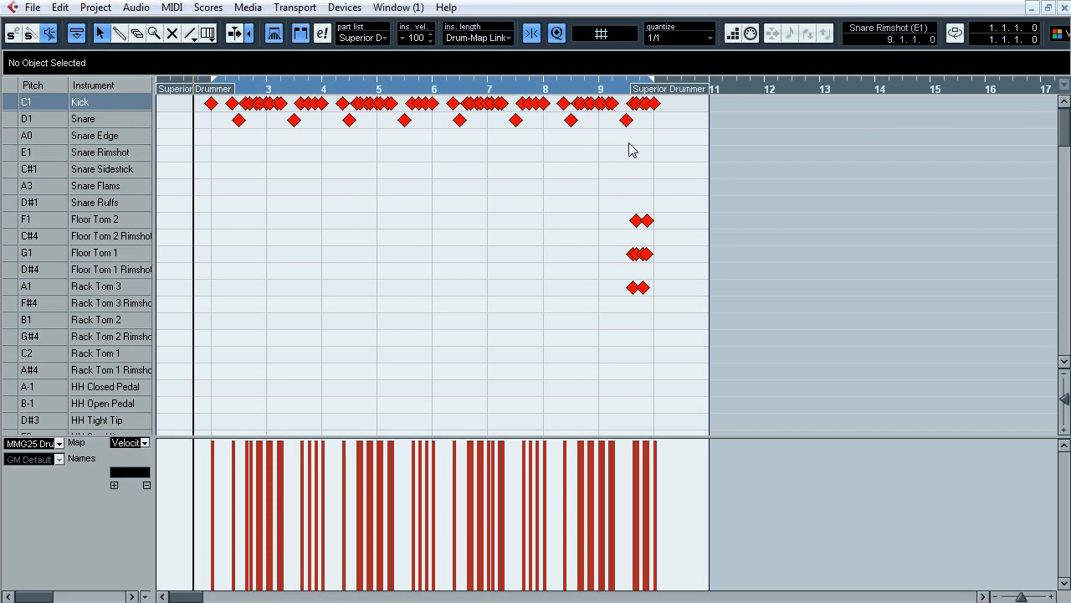
left_click_drag(693, 100, 529, 151)
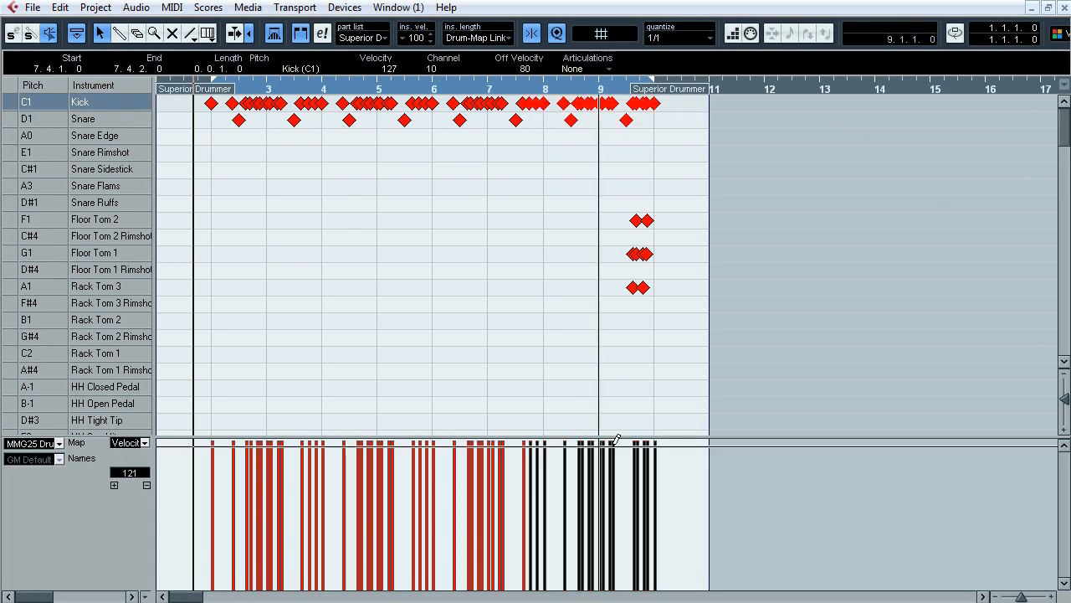
left_click(1065, 7)
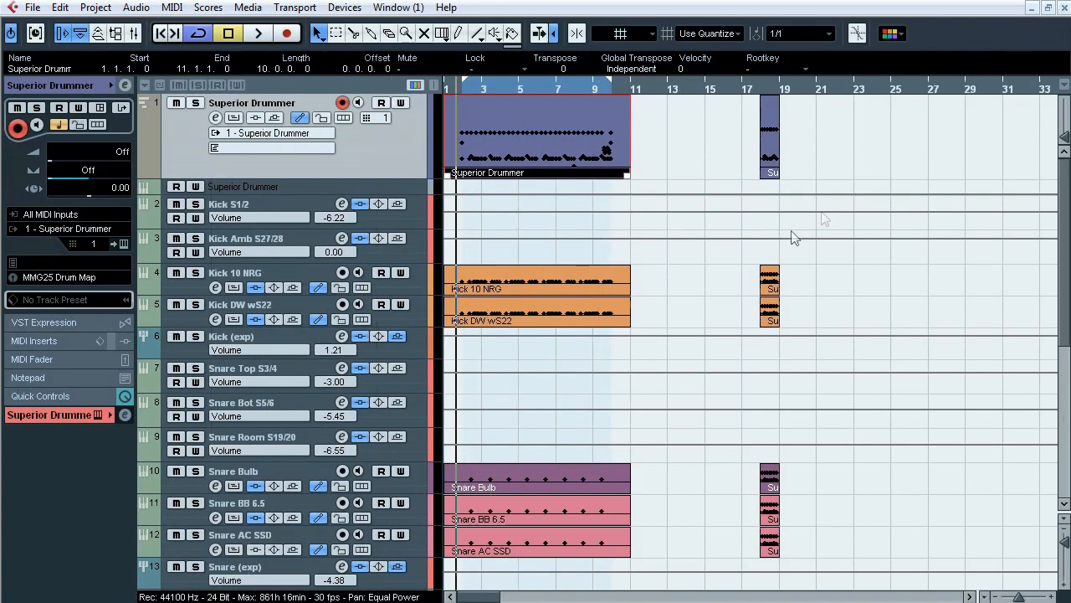
left_click(655, 269)
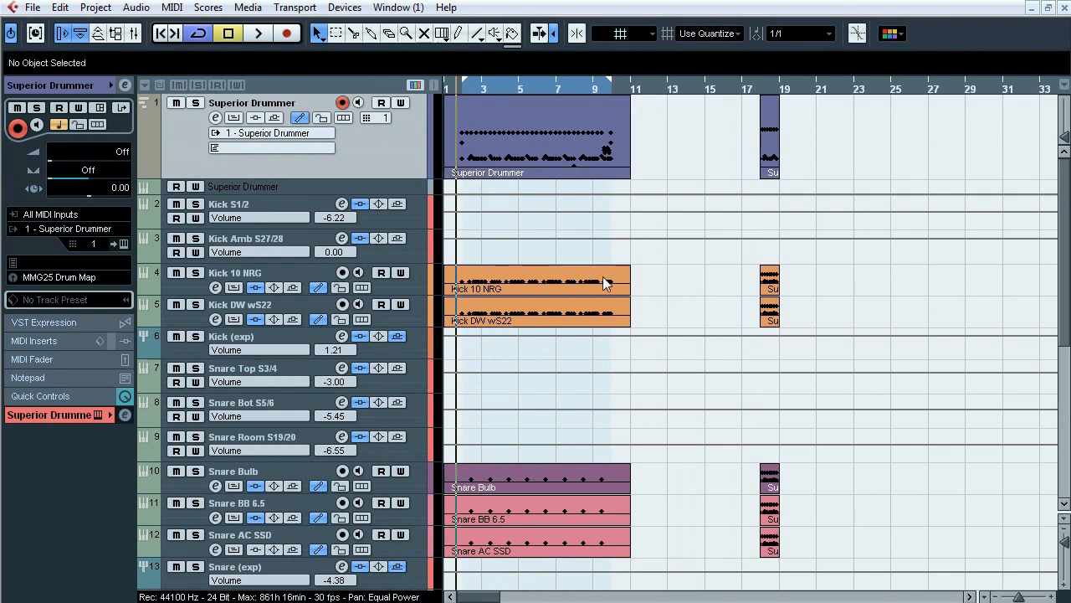
Inspect the note velocities of the Kick 10 NRG part from bar 1 in the Drum Editor, and close the editor.
double_click(602, 276)
key("h")
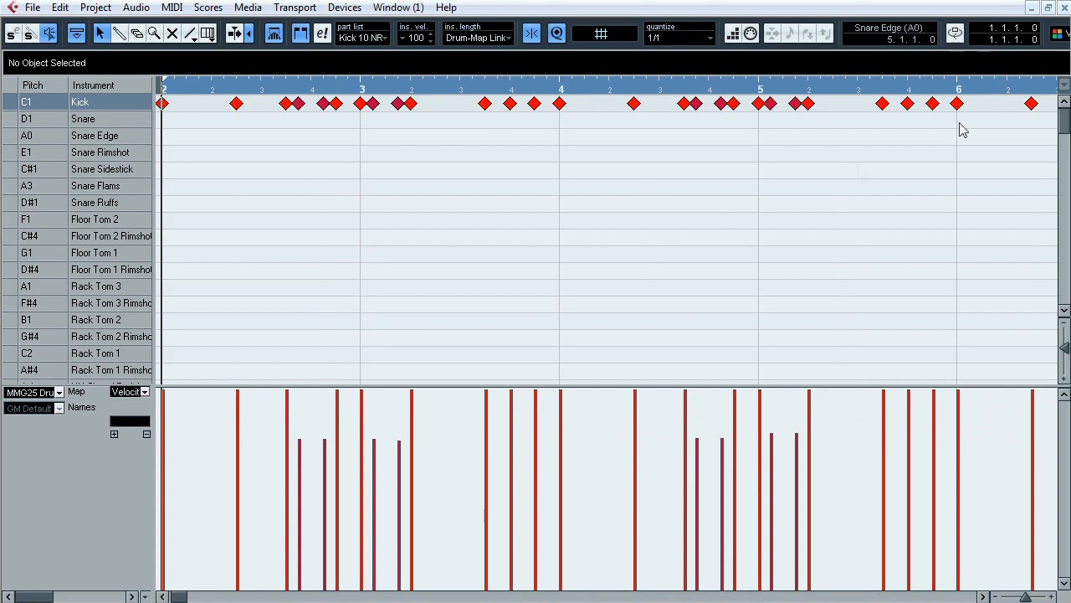
left_click(1065, 9)
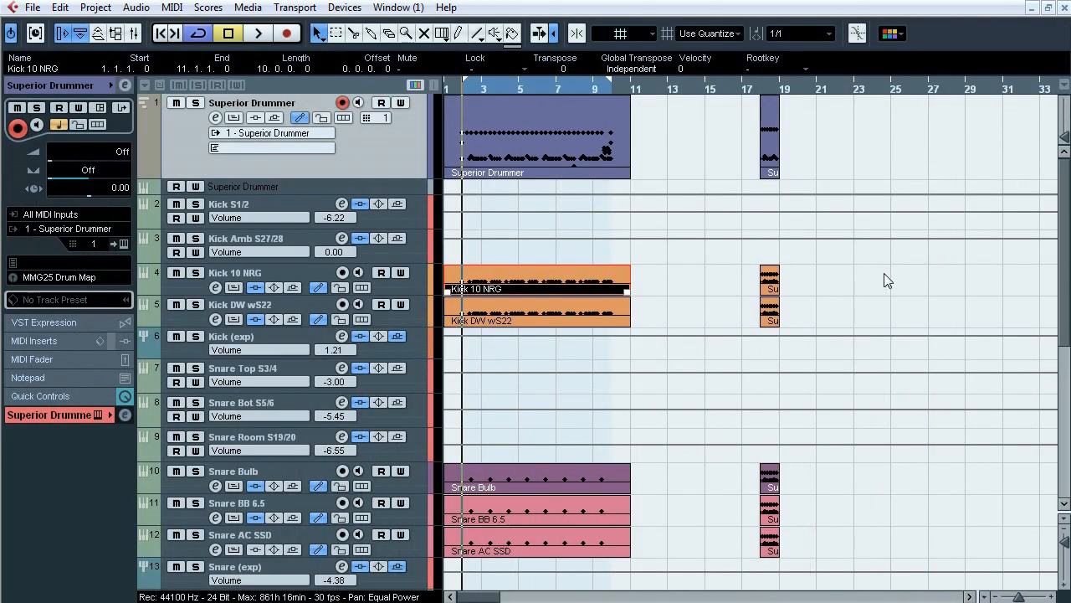
Solo the Kick (exp) group and listen to the combined kick sound, then stop playback.
left_click_drag(195, 336, 195, 204)
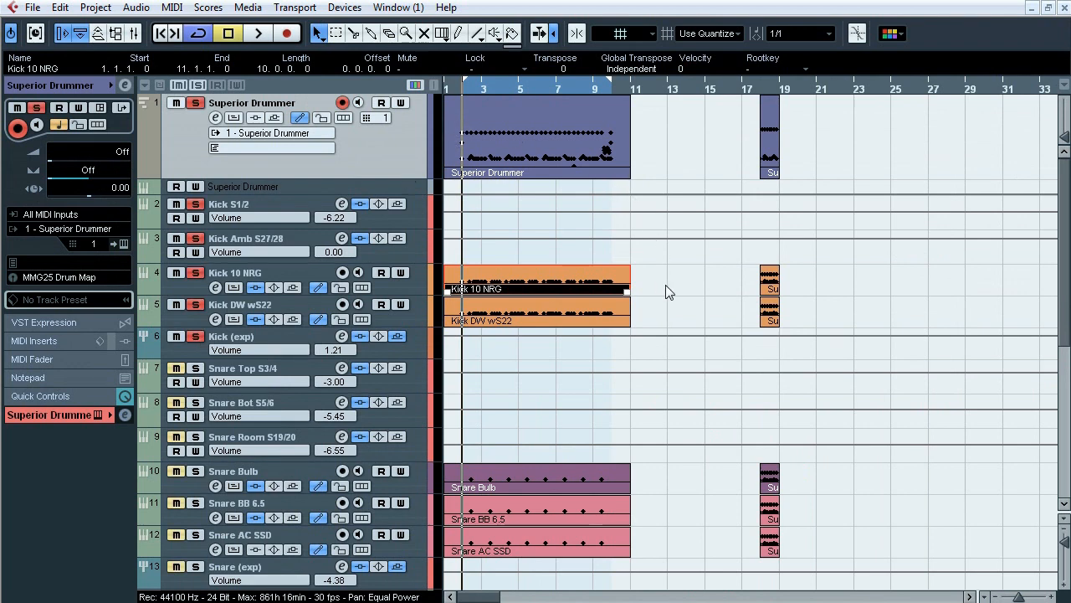
key("space")
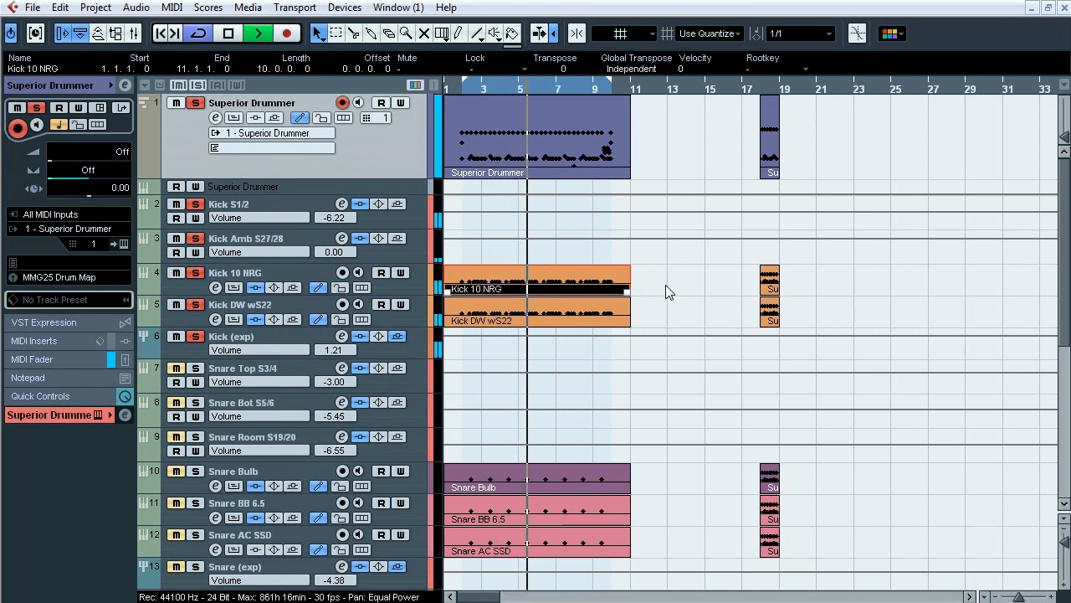
key("space")
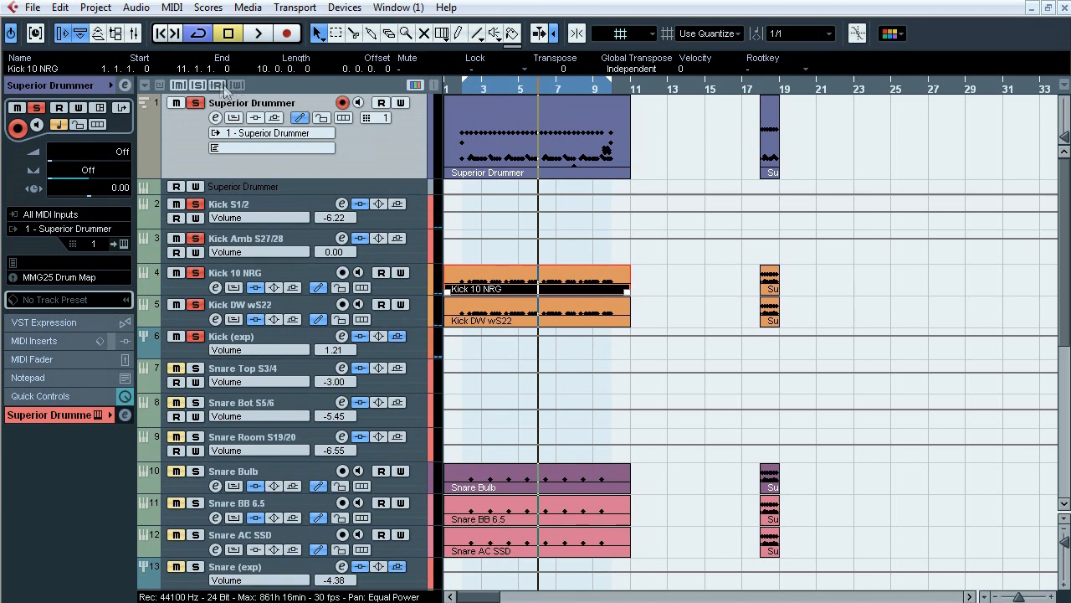
Narrow the solo to the Kick S1/2 source and open its FabFilter Pro-Q insert.
left_click(273, 210)
left_click(57, 218)
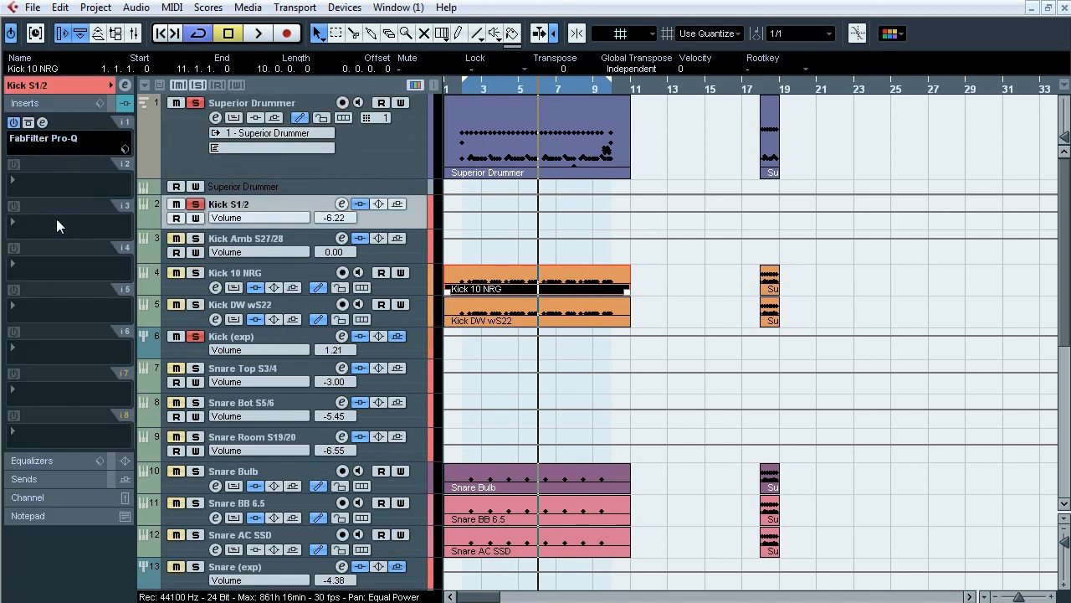
left_click(42, 123)
left_click_drag(505, 110, 544, 113)
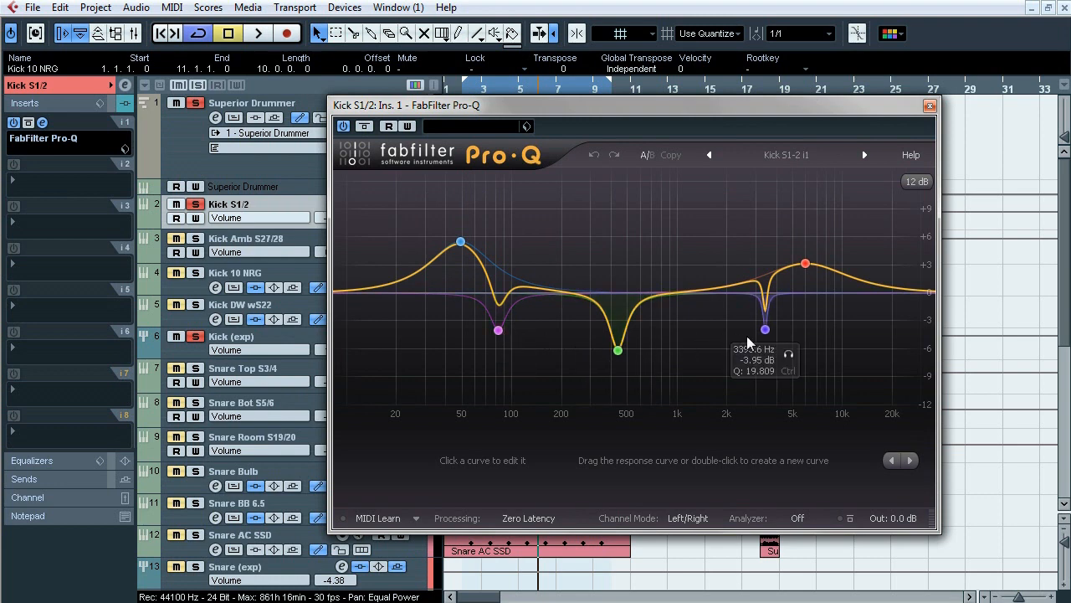
Play the soloed Kick S1/2 and compare it with its FabFilter Pro-Q active and bypassed, then stop playback and close the EQ.
key("space")
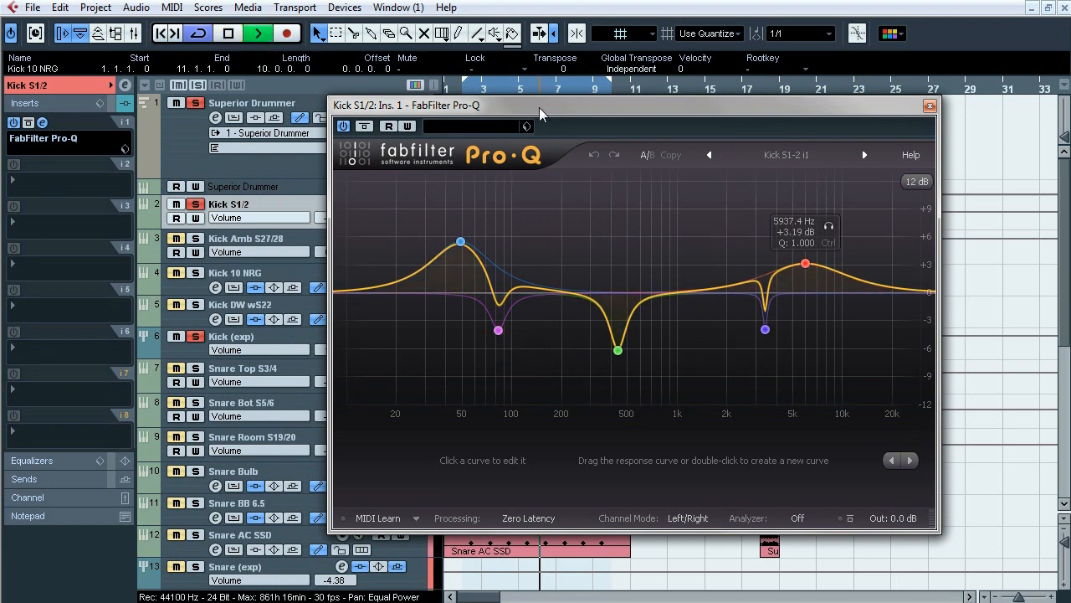
left_click(372, 126)
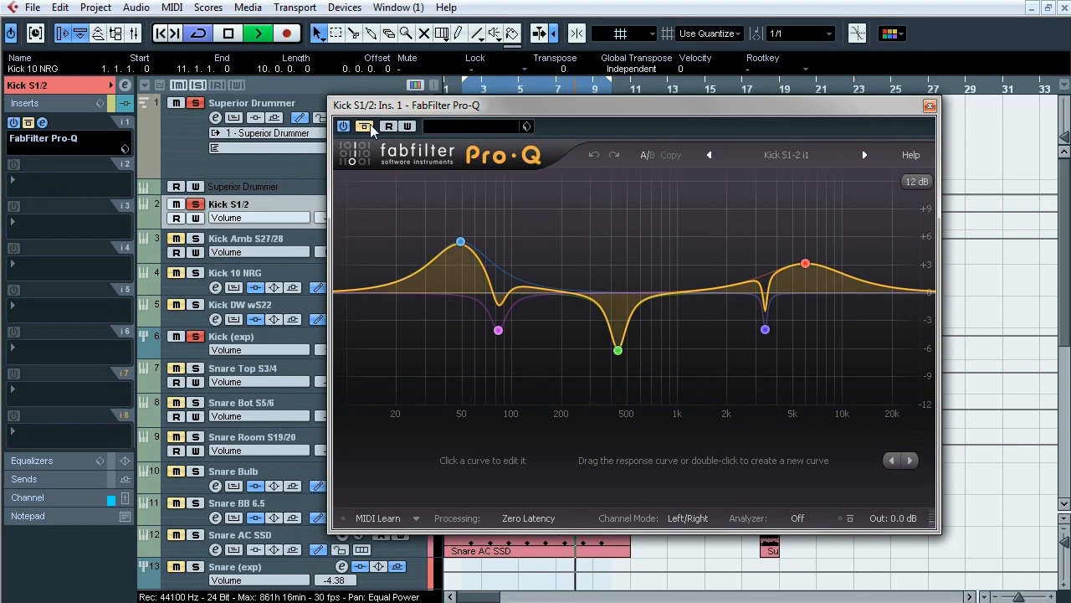
left_click(372, 126)
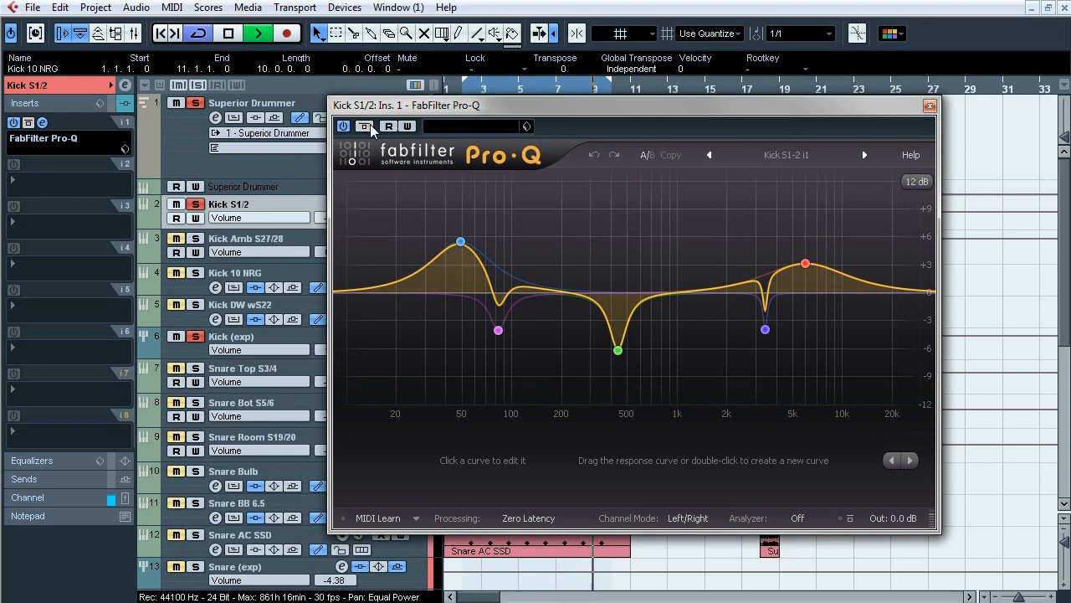
left_click(373, 127)
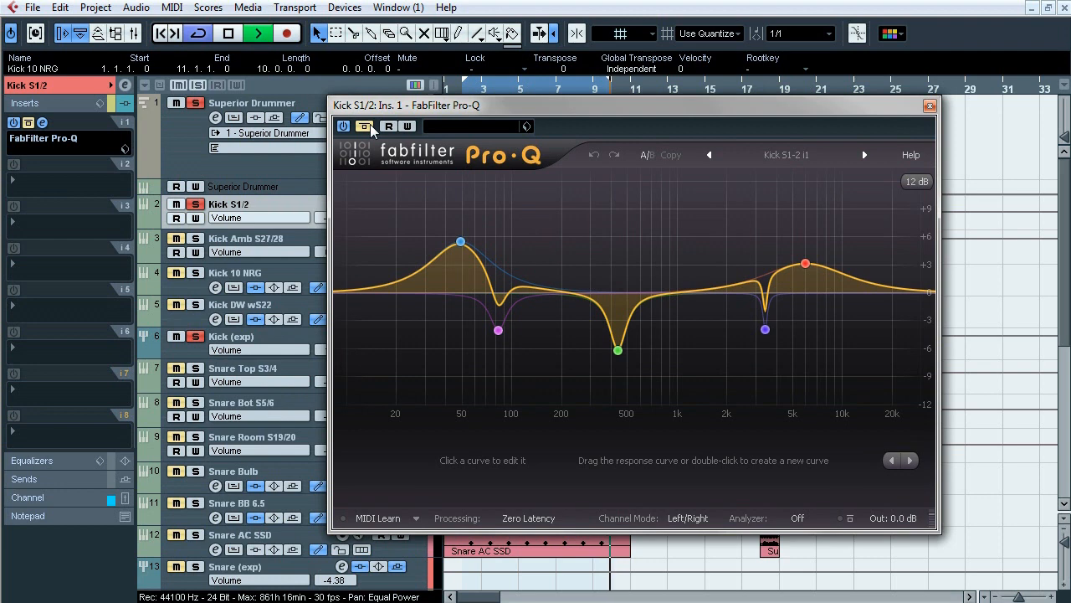
left_click(373, 127)
key("space")
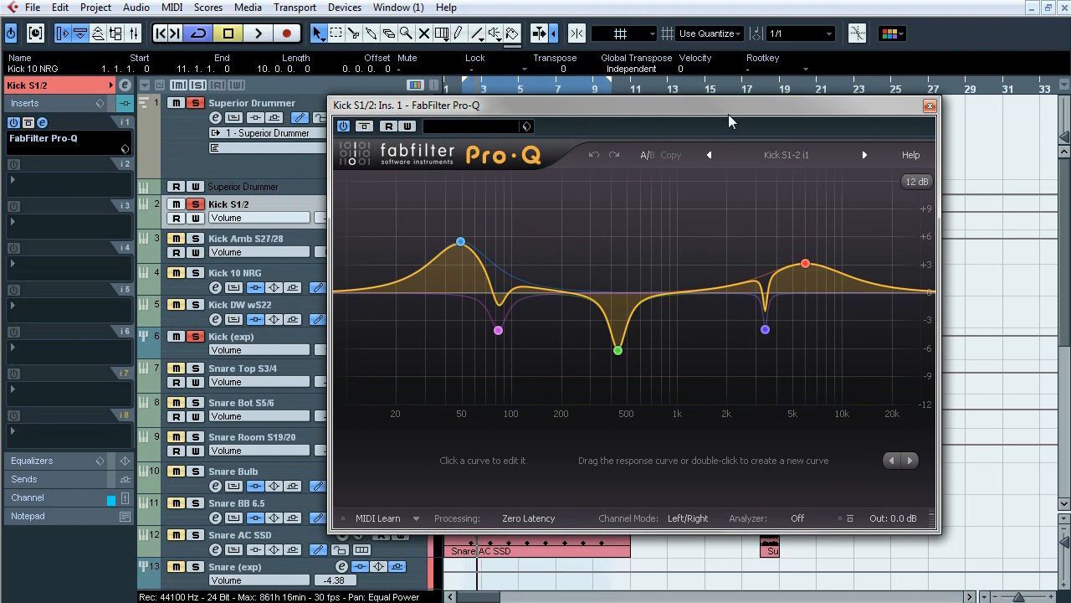
left_click(929, 105)
Switch the solo from Kick S1/2 to Kick Amb S27/28 and open its FabFilter Pro-Q insert.
left_click(195, 204)
left_click(195, 239)
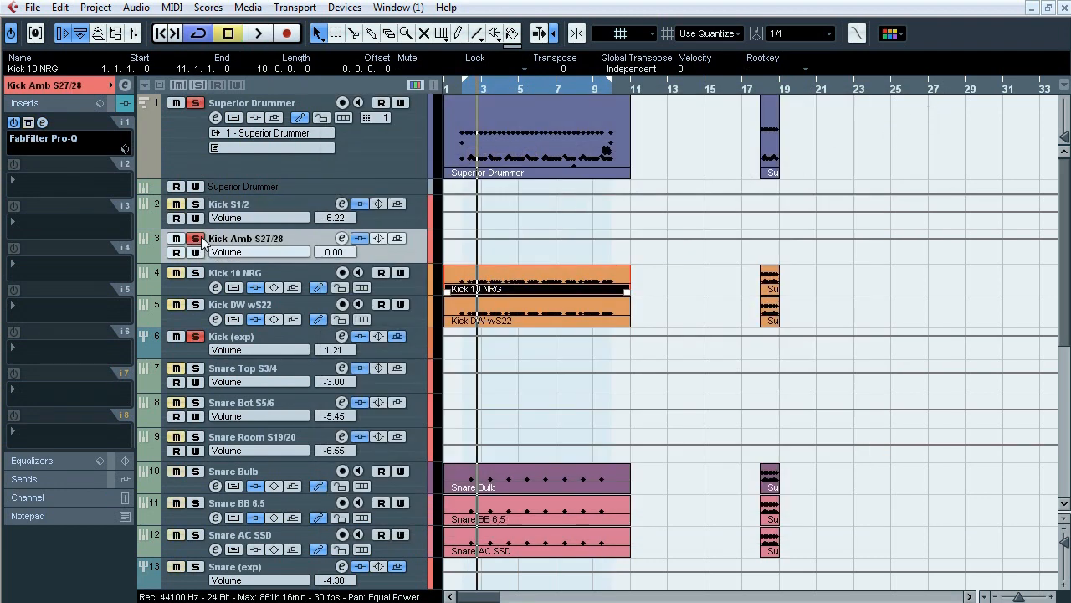
left_click(42, 123)
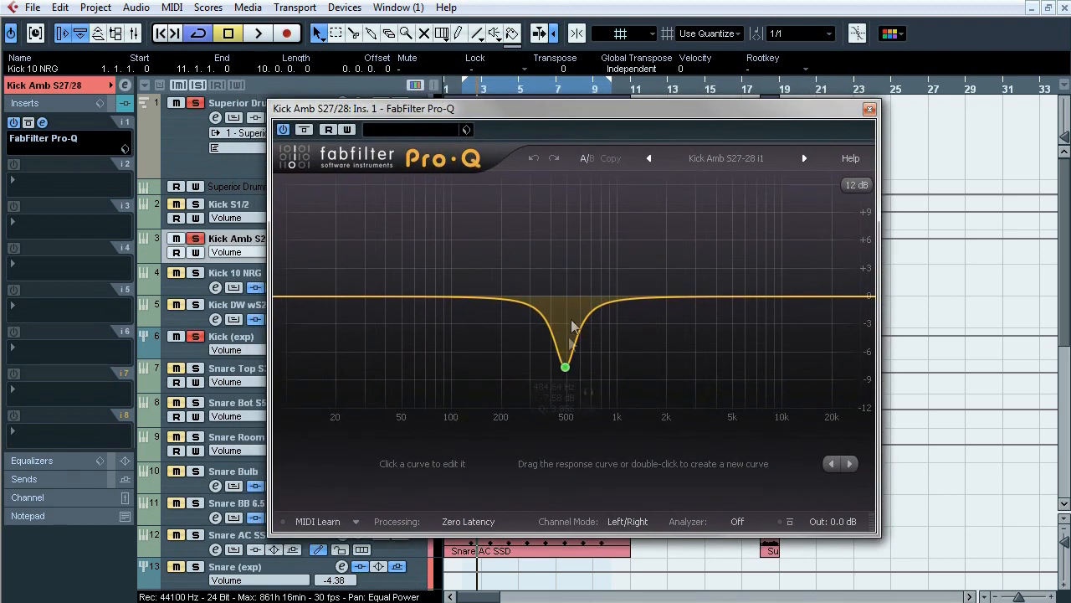
Listen to Kick Amb S27/28 together with Kick S1/2, comparing its EQ active and bypassed, then stop playback and close the EQ.
key("space")
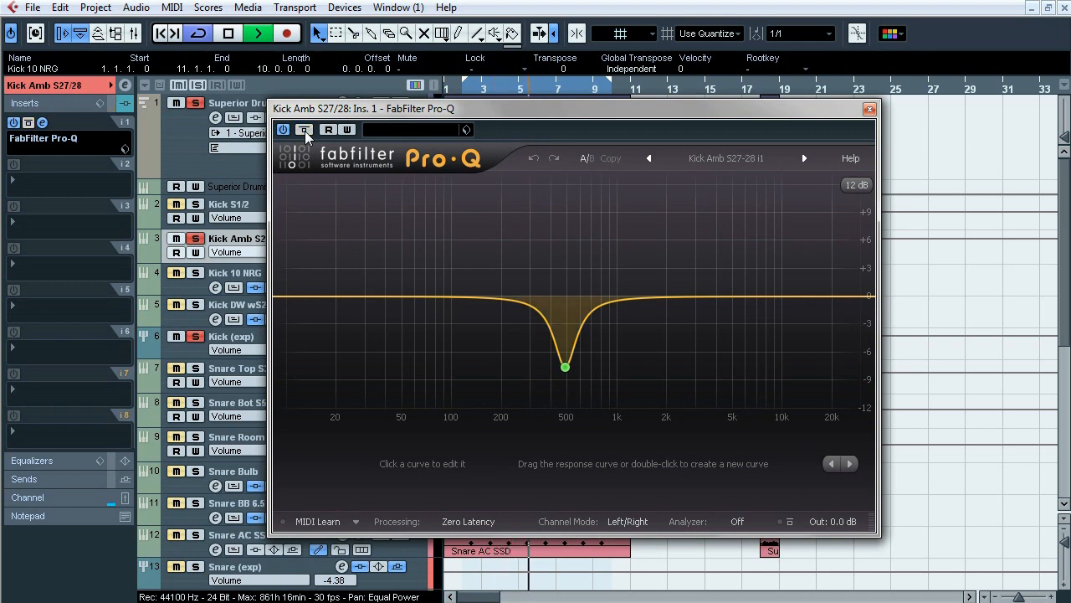
left_click(304, 131)
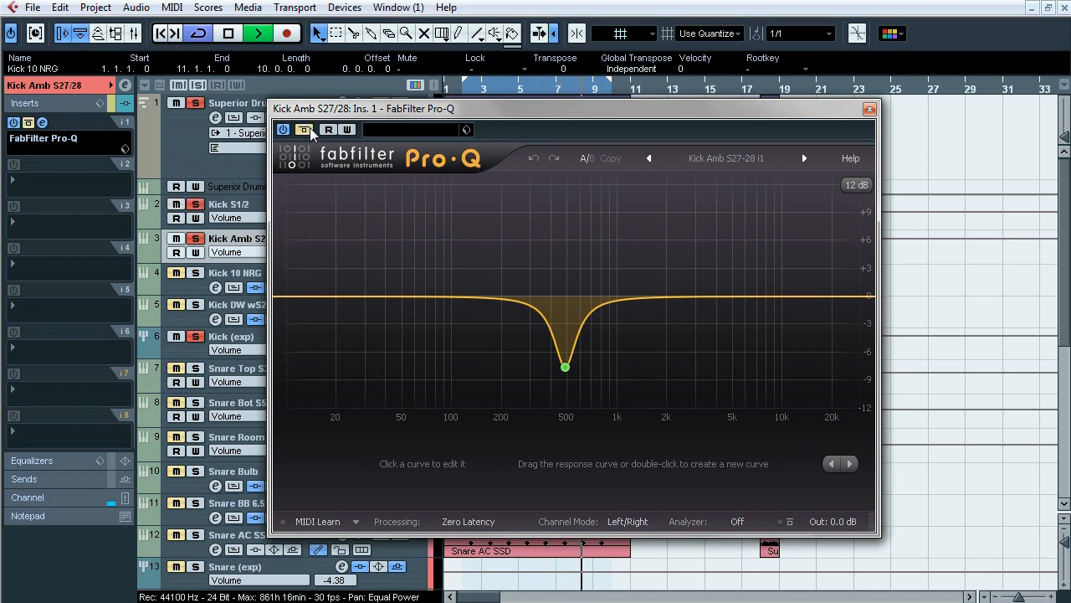
left_click(311, 132)
key("space")
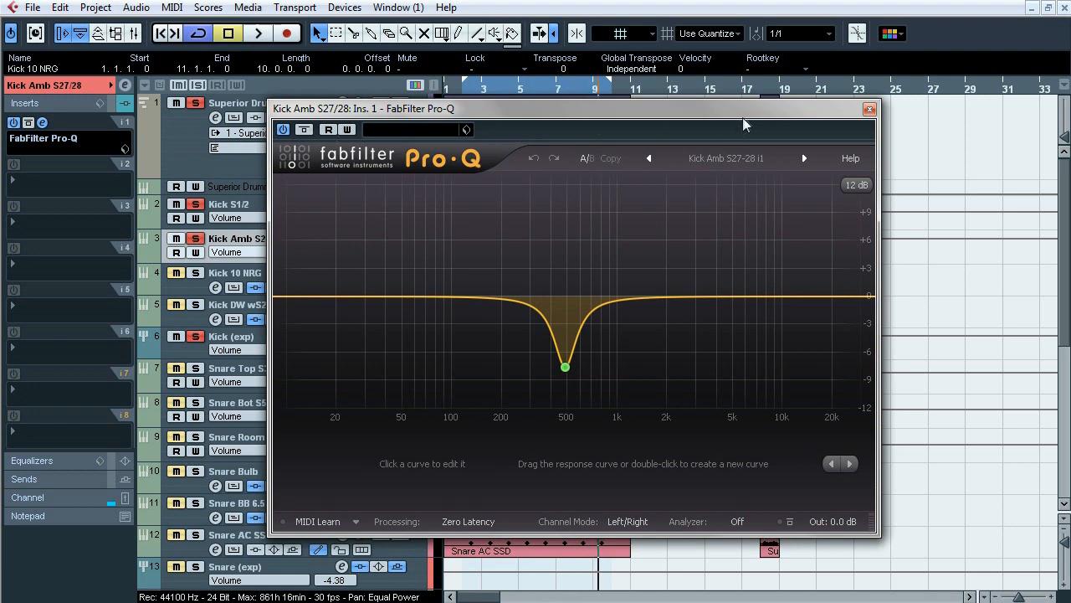
left_click(869, 109)
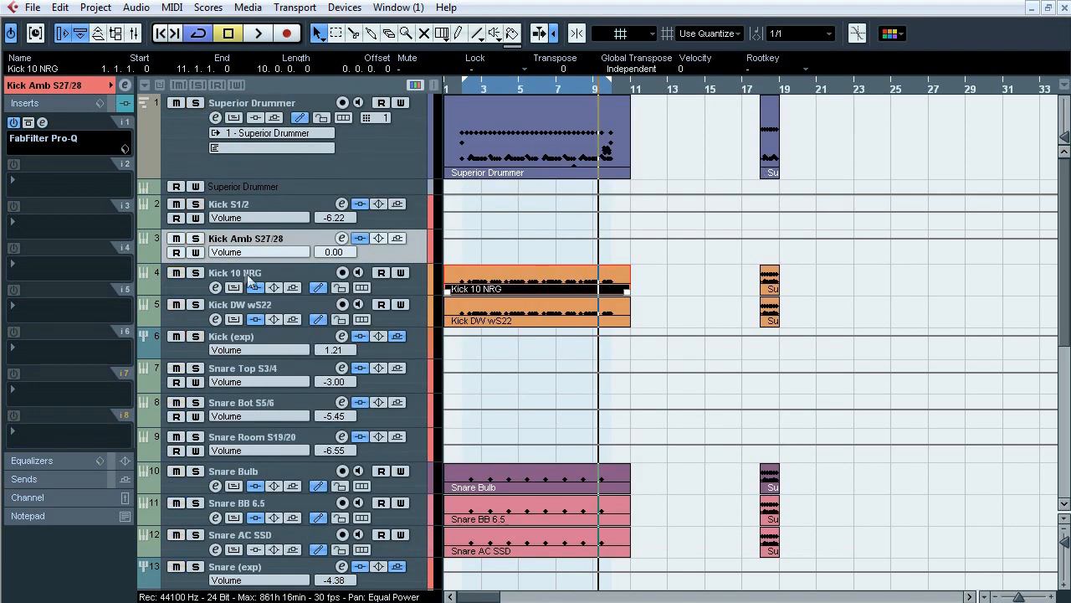
Move the solo to the Kick 10 NRG track and open its FabFilter Pro-Q insert.
left_click(237, 280)
left_click(76, 359)
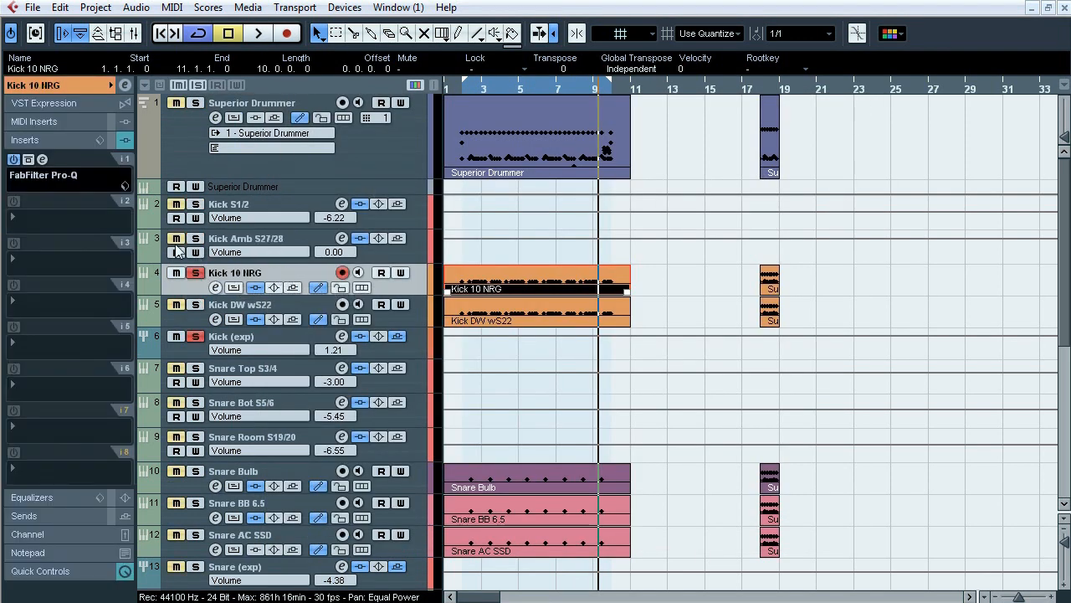
left_click(42, 160)
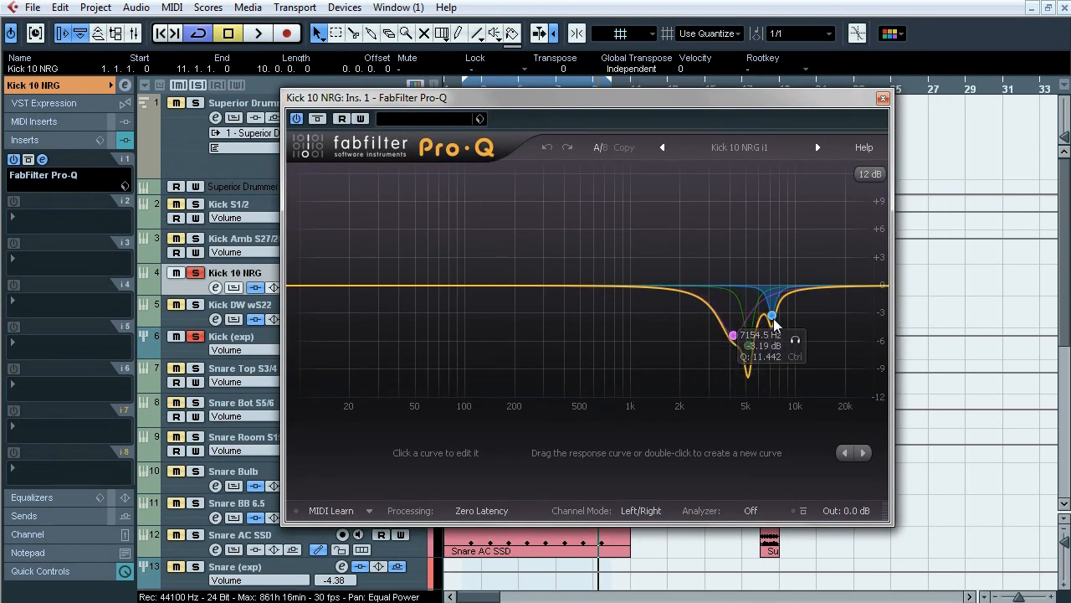
Compare Kick 10 NRG's EQ active and bypassed, alone and with Kick S1/2 and Kick Amb S27/28 soloed, then close the EQ.
left_click(258, 34)
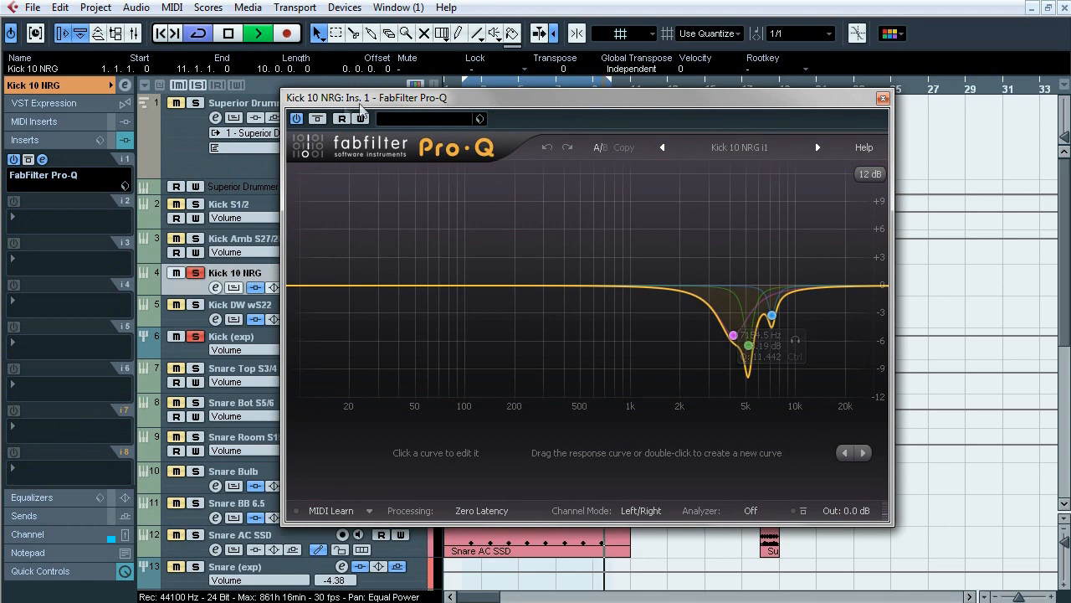
left_click(319, 120)
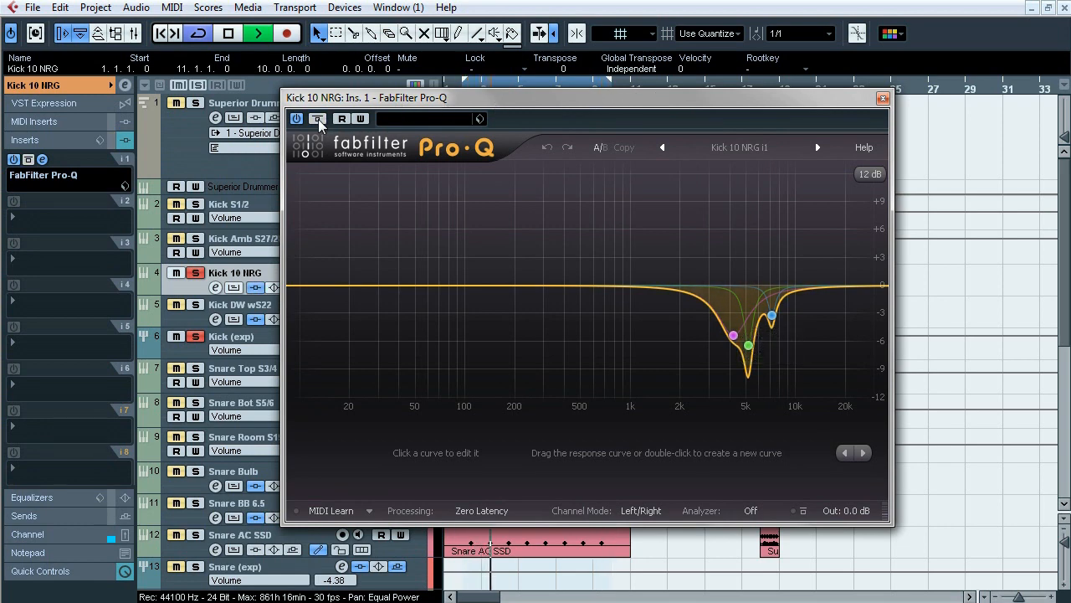
left_click(195, 238)
left_click(195, 204)
left_click(322, 122)
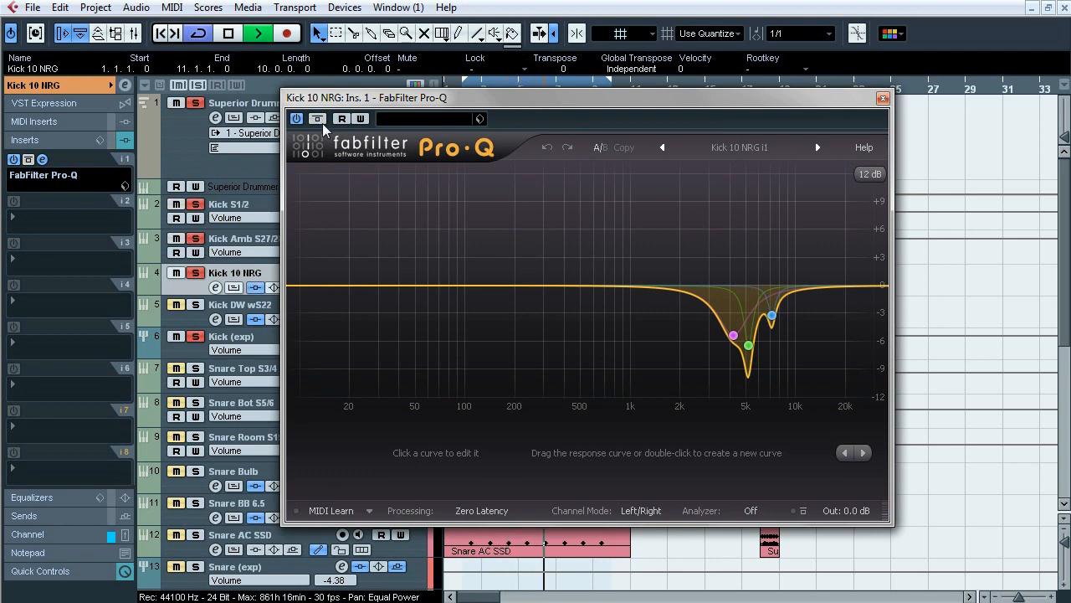
left_click(323, 123)
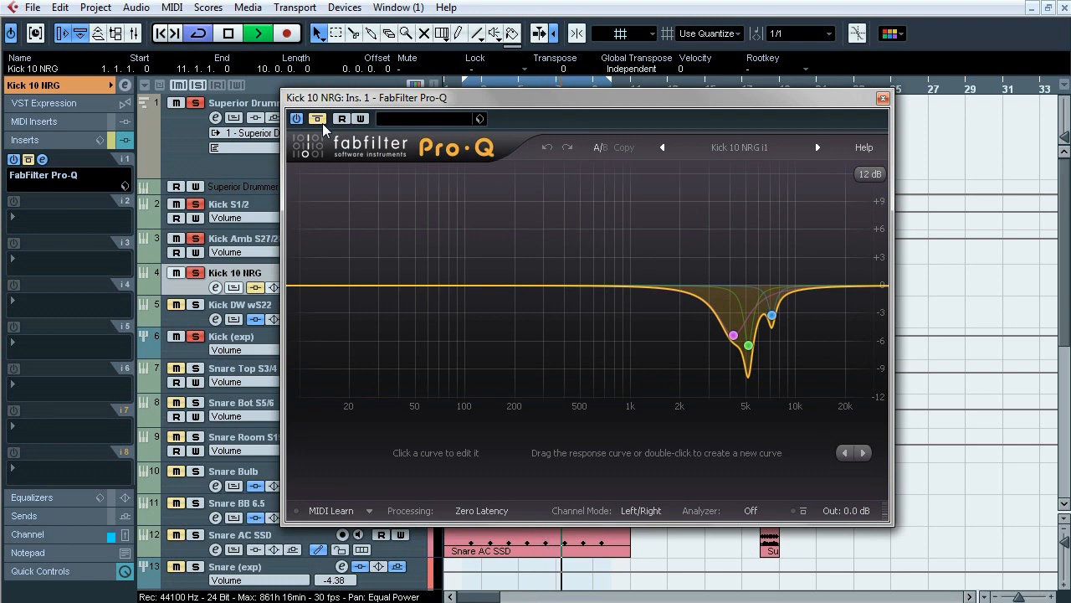
key("space")
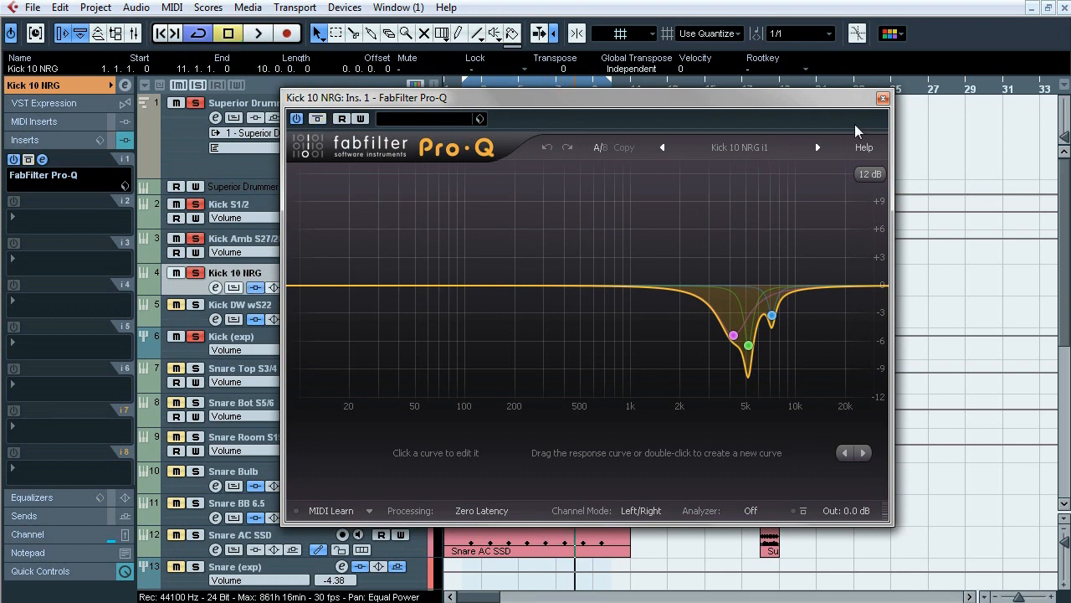
left_click(882, 99)
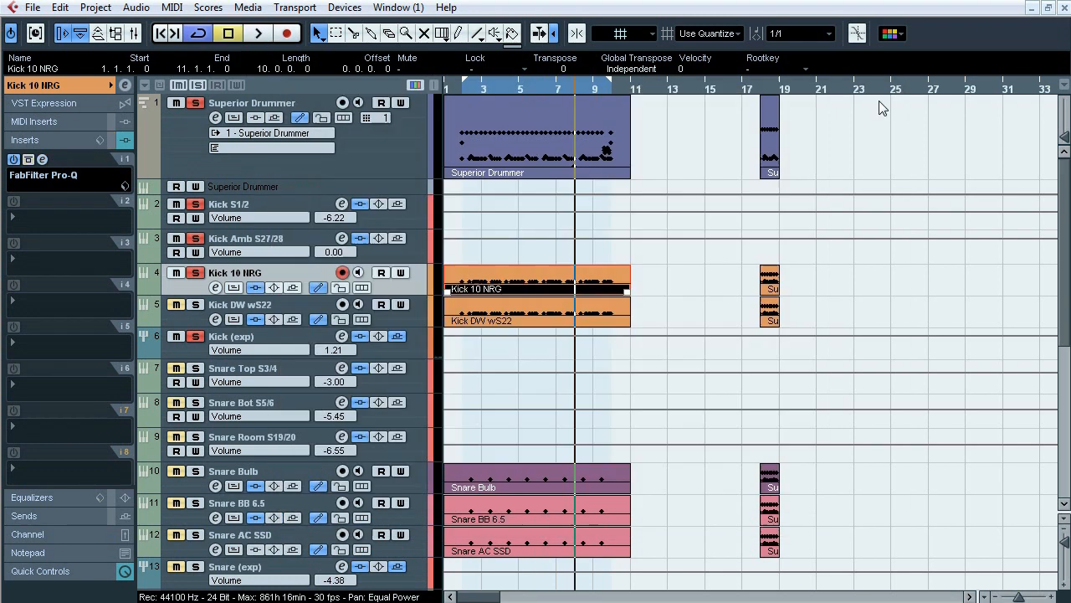
Solo Kick DW wS22, open its FabFilter Pro-Q insert and show the high-cut band's settings.
left_click(262, 308)
left_click(52, 172)
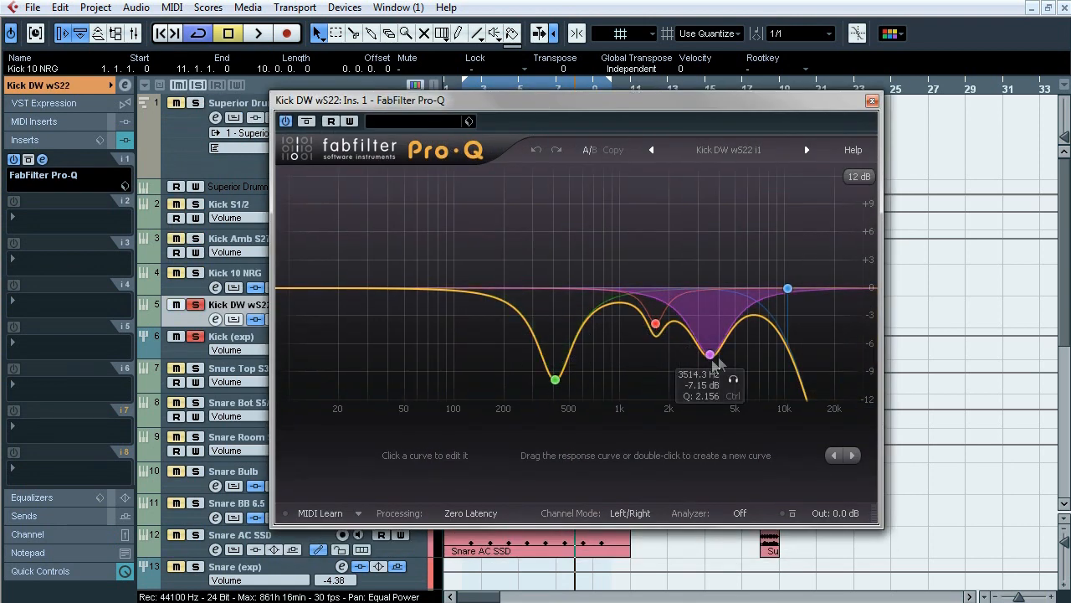
left_click(787, 289)
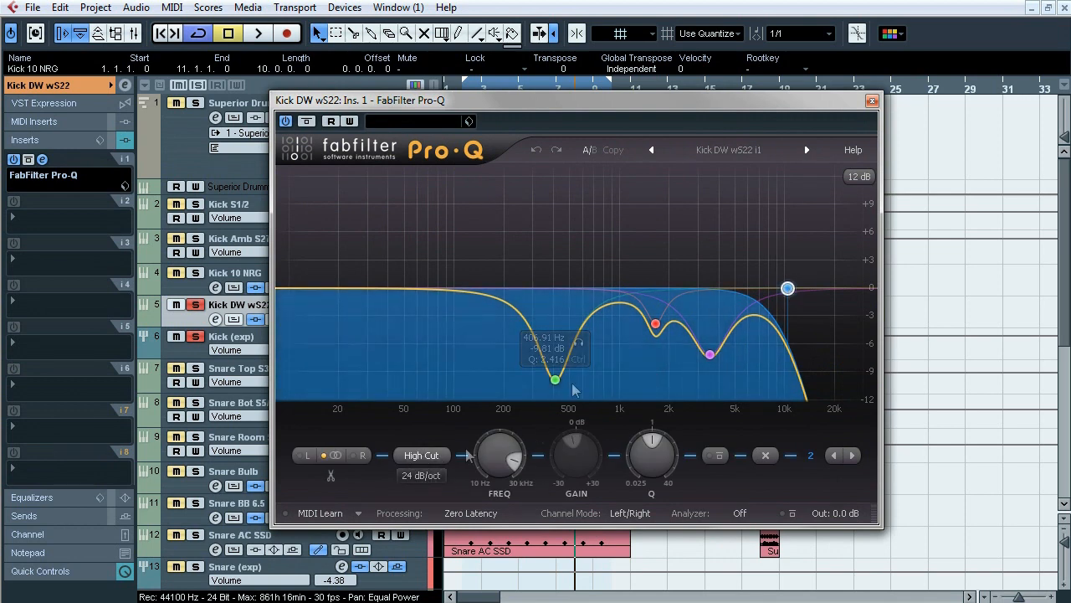
Play Kick DW wS22 and compare its sound with the Pro-Q bypassed and active.
key("space")
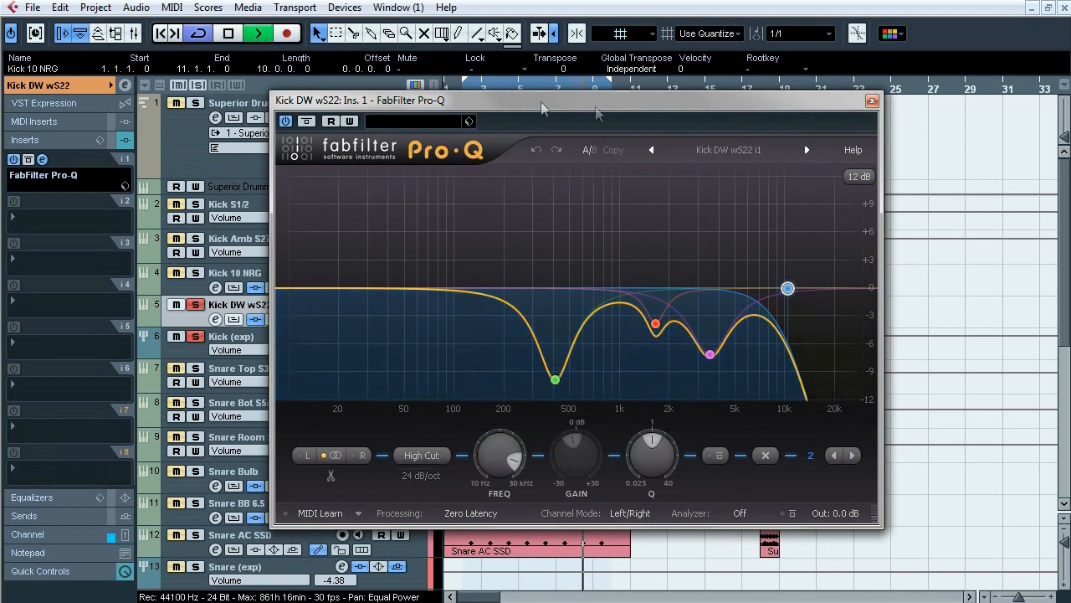
left_click(307, 121)
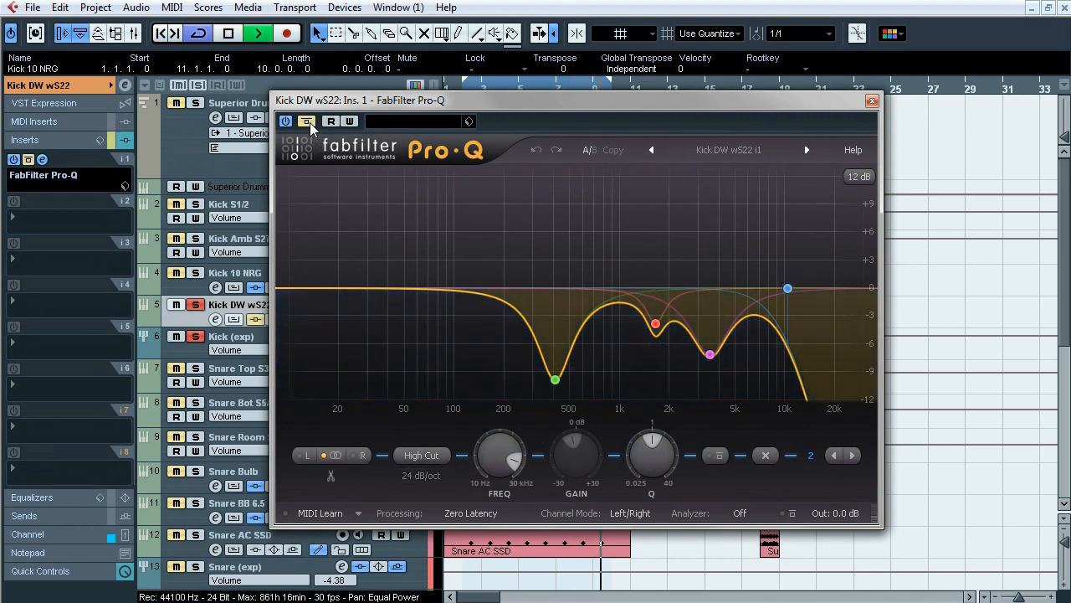
left_click(309, 122)
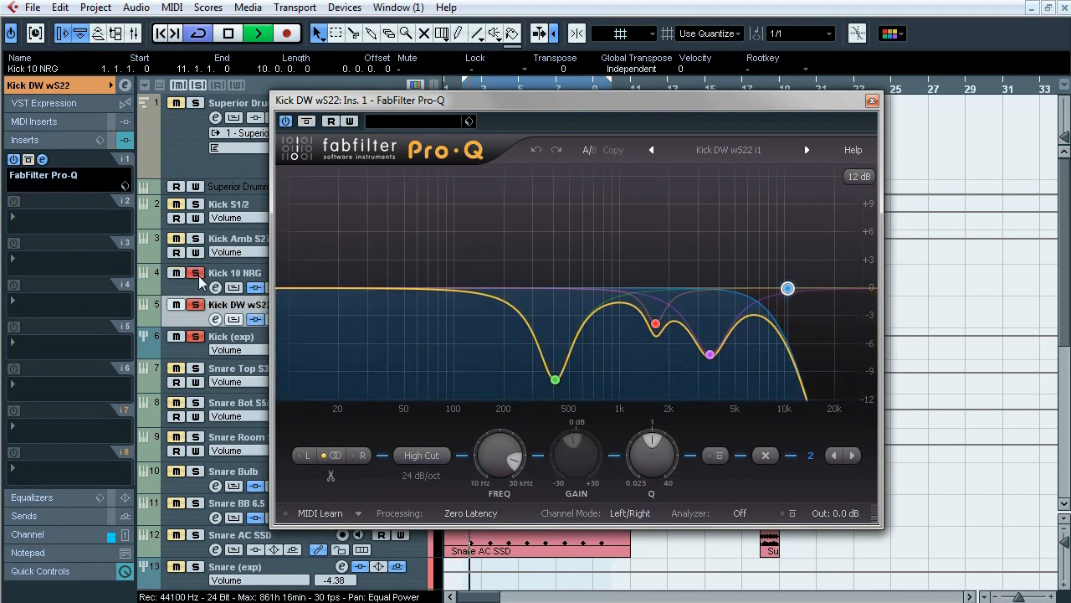
Add the other kick sources to the solo and compare the layered kick with Kick DW wS22's EQ bypassed and active.
left_click(197, 239)
left_click(308, 123)
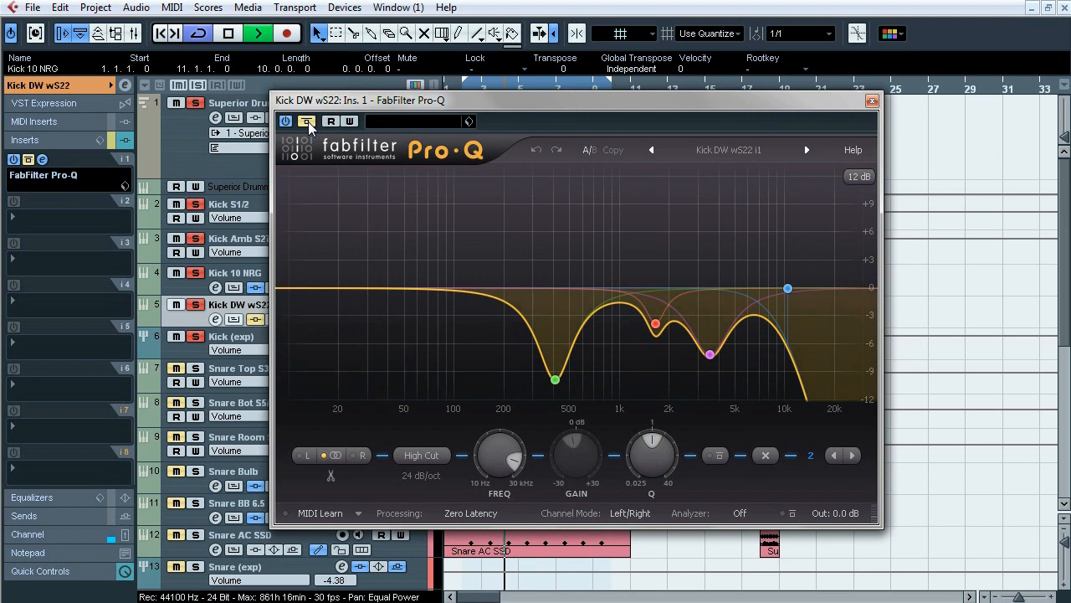
left_click(308, 122)
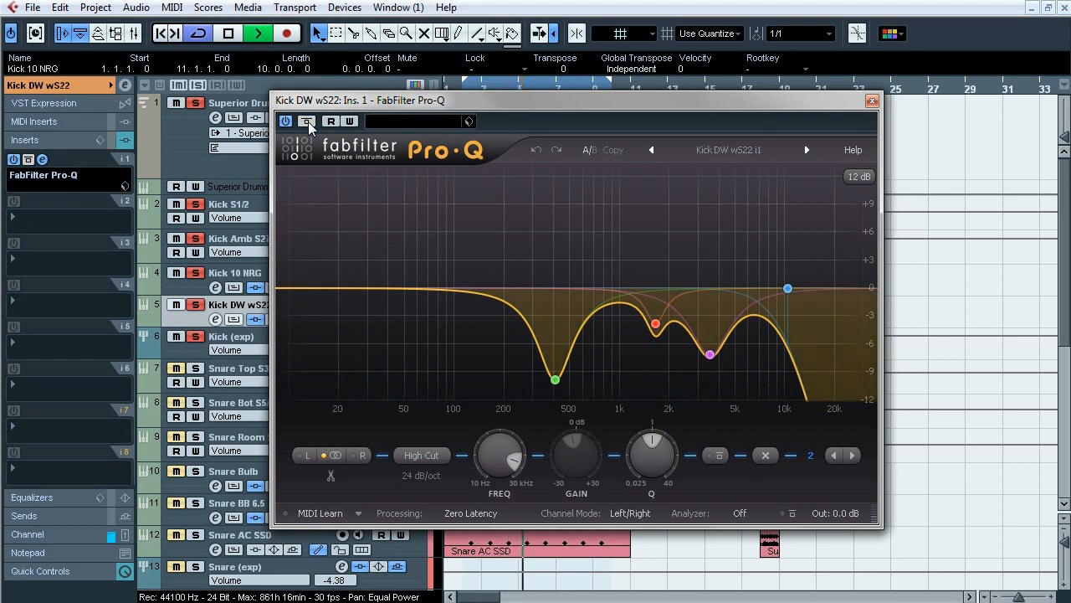
left_click(308, 122)
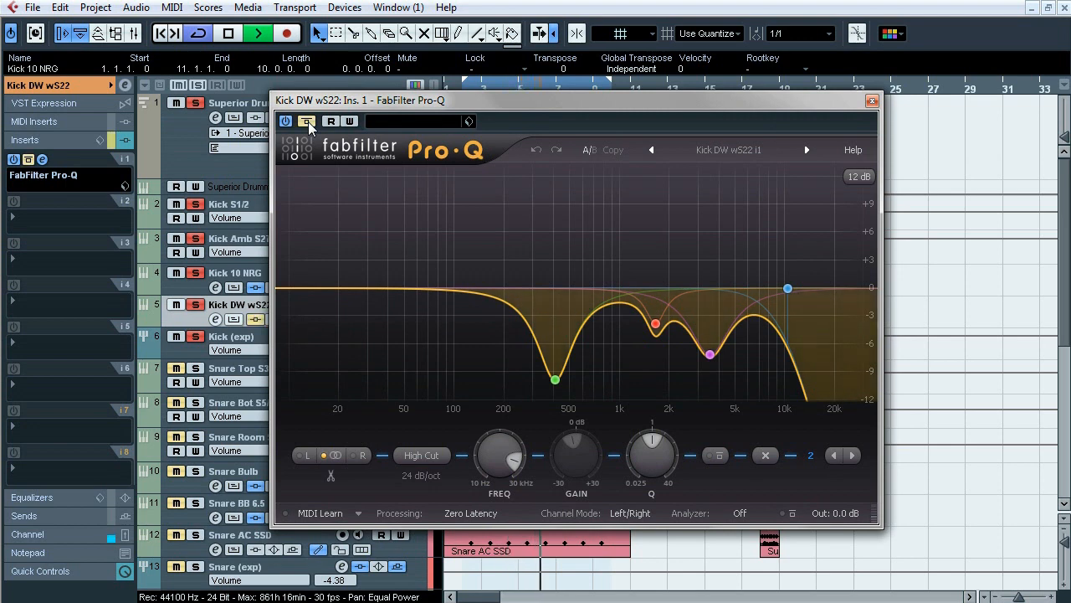
left_click(308, 123)
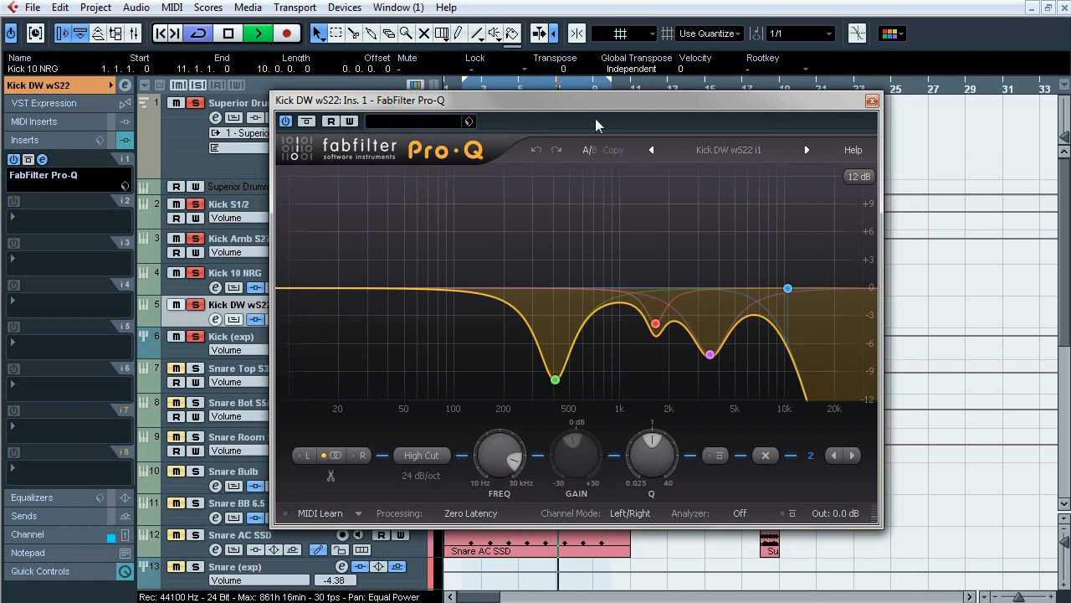
Compare the layered kick without and with Kick DW wS22 soloed, then stop playback and close its EQ.
left_click(197, 307)
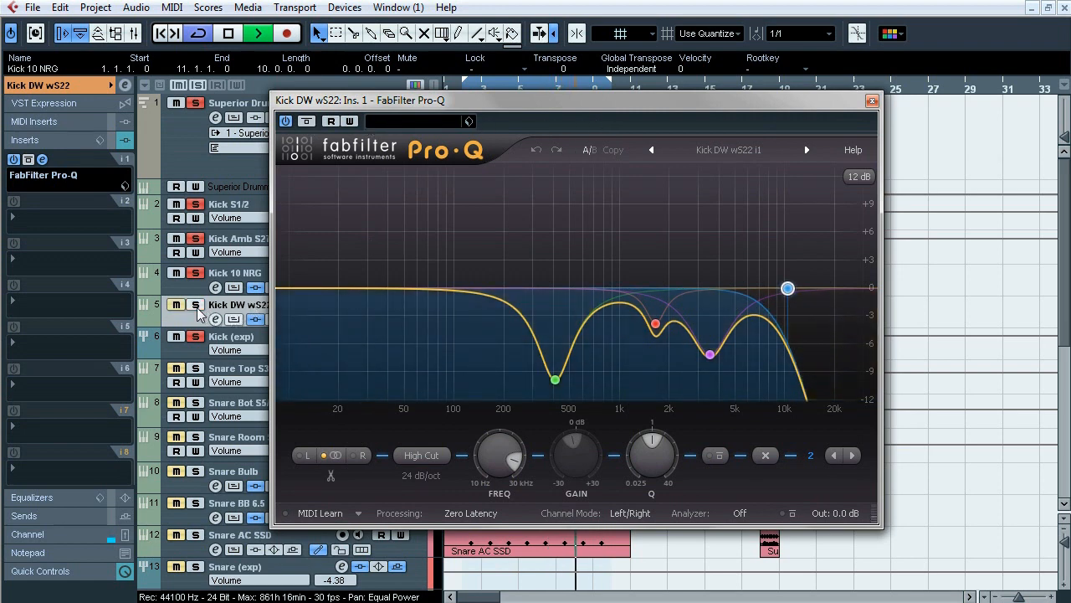
left_click(198, 307)
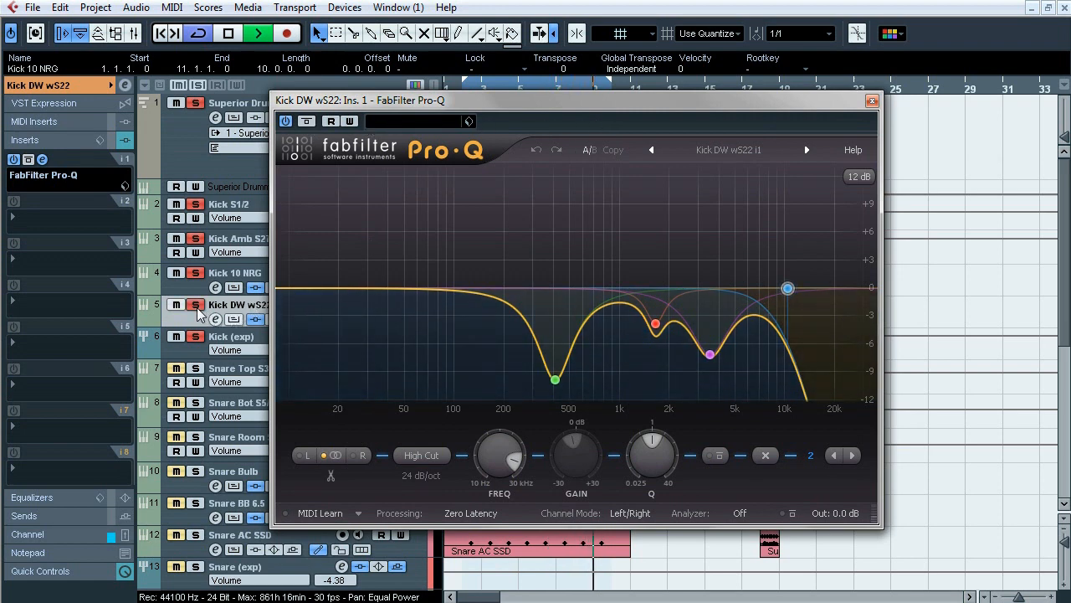
key("space")
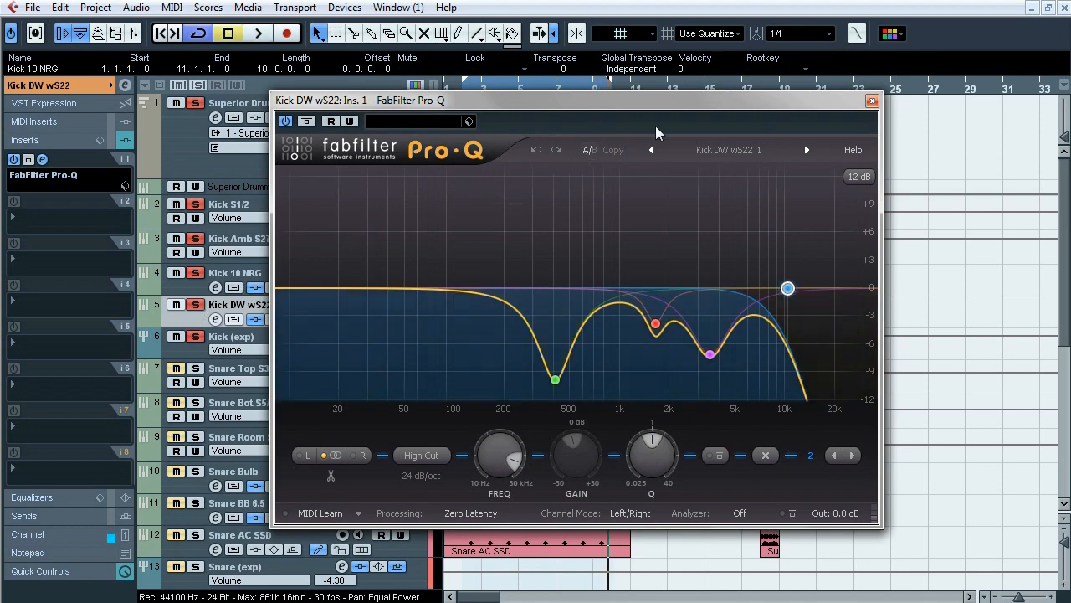
left_click(872, 103)
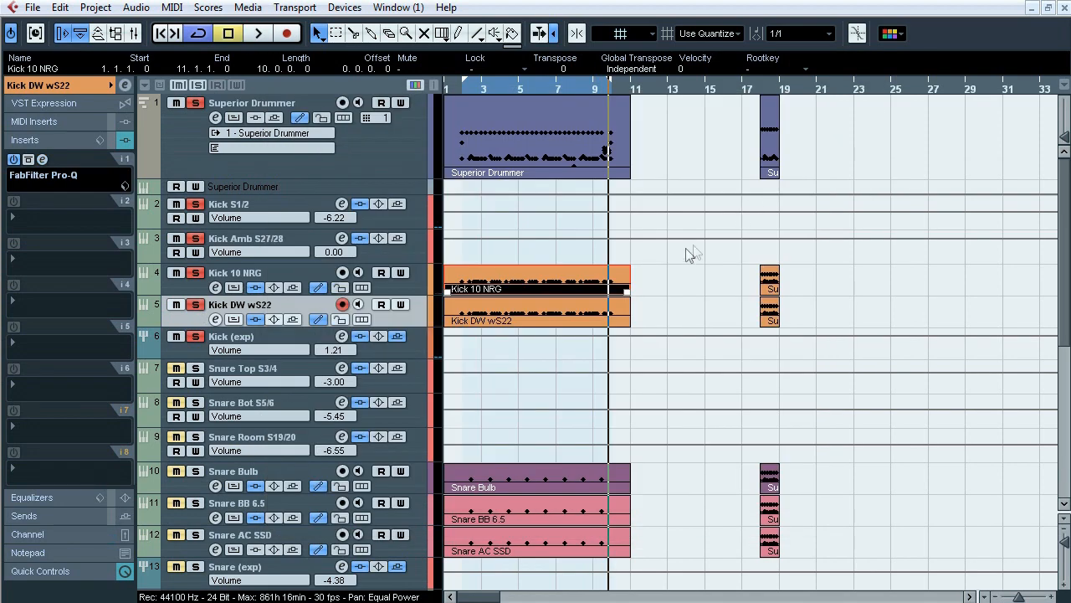
Open Kick DW wS22's channel settings, compare the layered kick with its phase inverted and normal, then stop playback and close the settings.
left_click(76, 87)
left_click(124, 86)
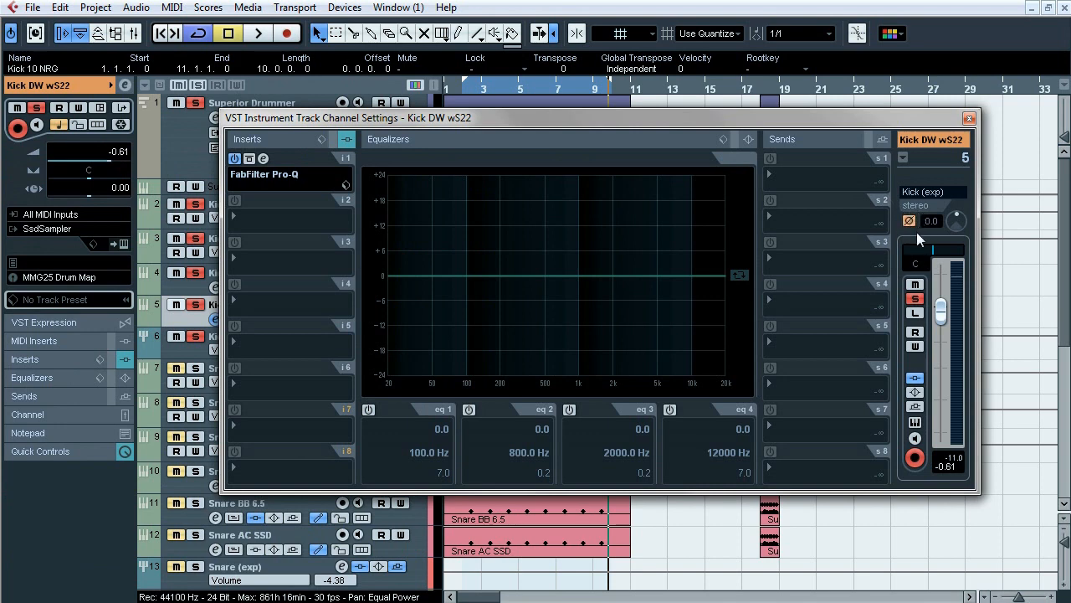
key("space")
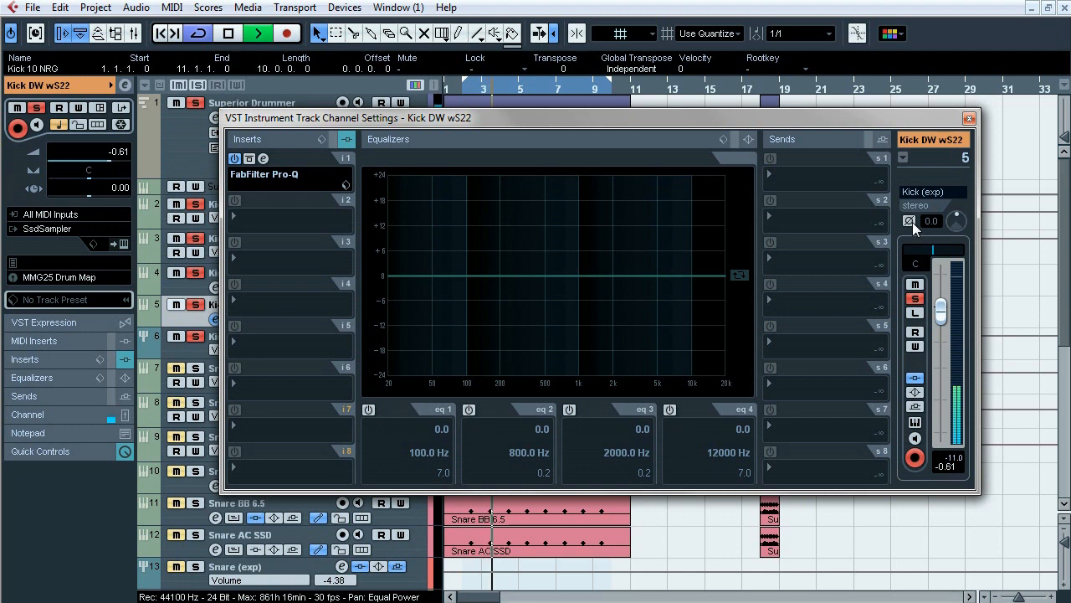
left_click(910, 221)
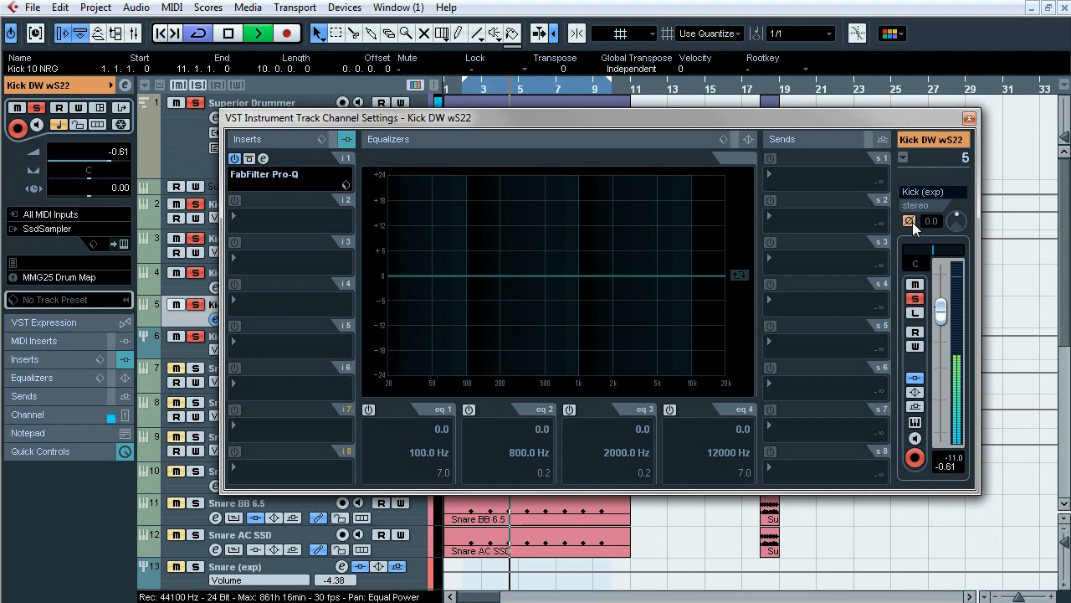
left_click(909, 221)
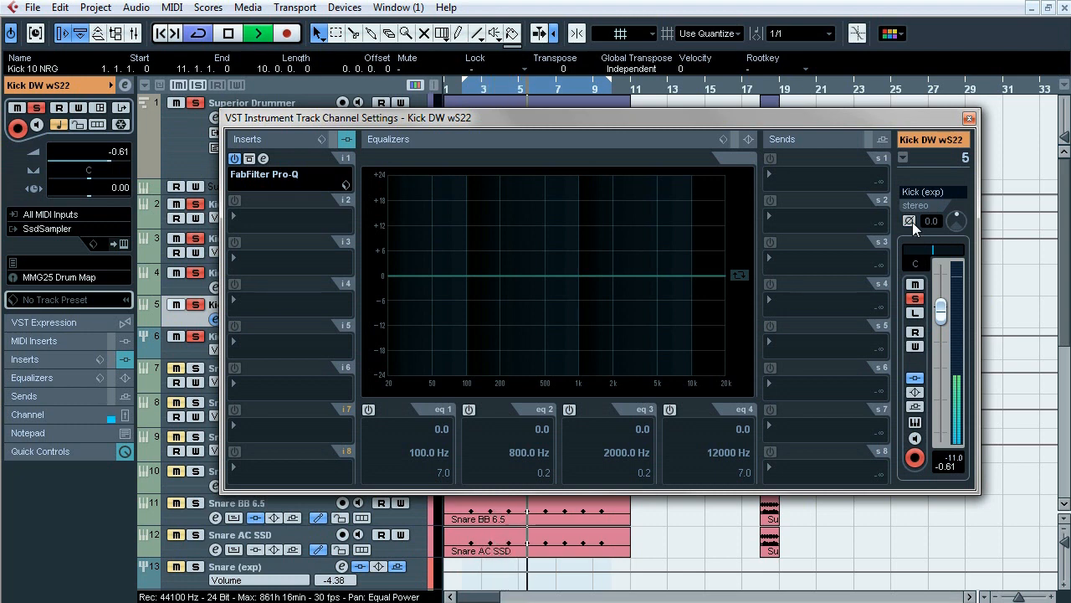
left_click(910, 221)
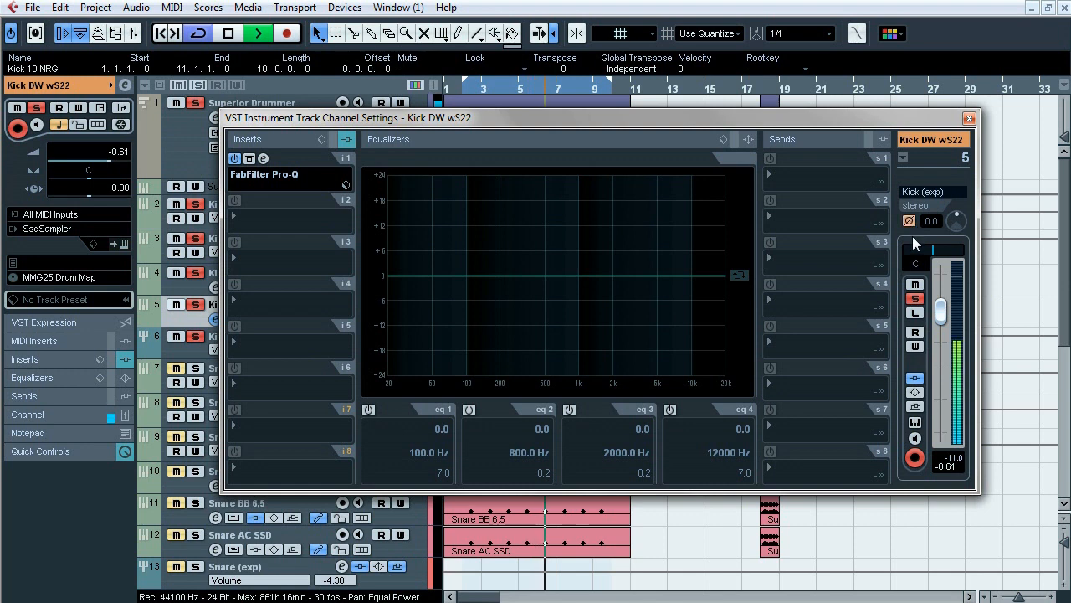
key("space")
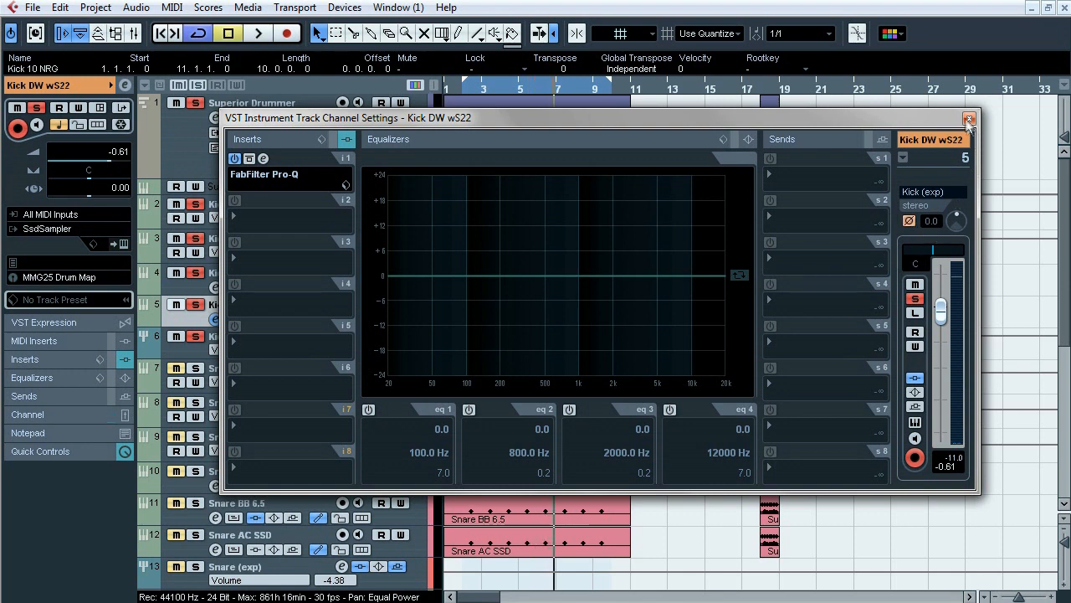
left_click(968, 119)
Select the Kick (exp) group and compare the layered kick with all its inserts active and bypassed during playback.
left_click(228, 337)
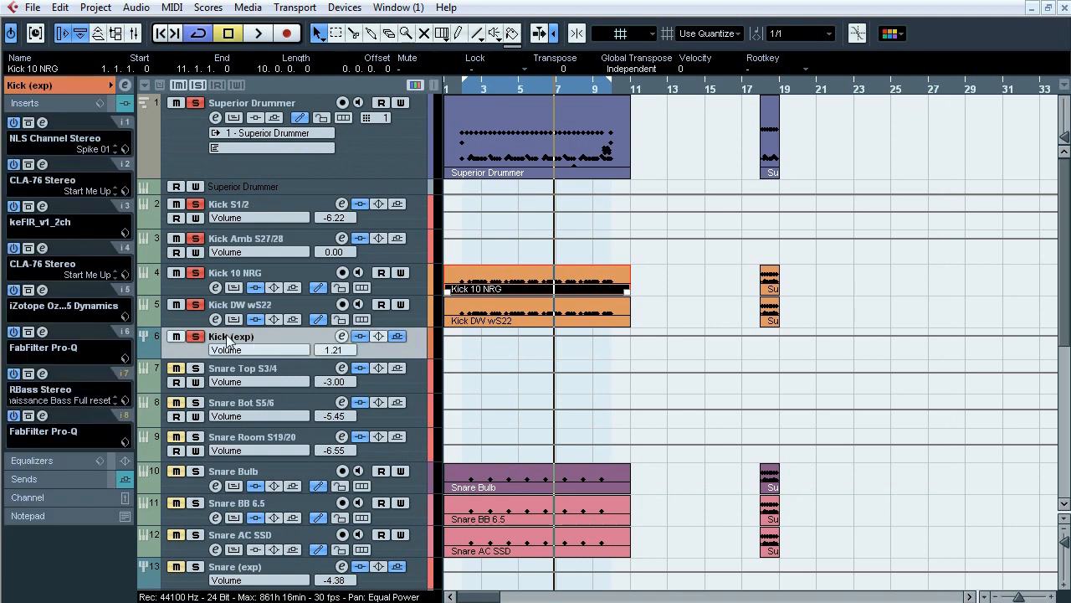
key("space")
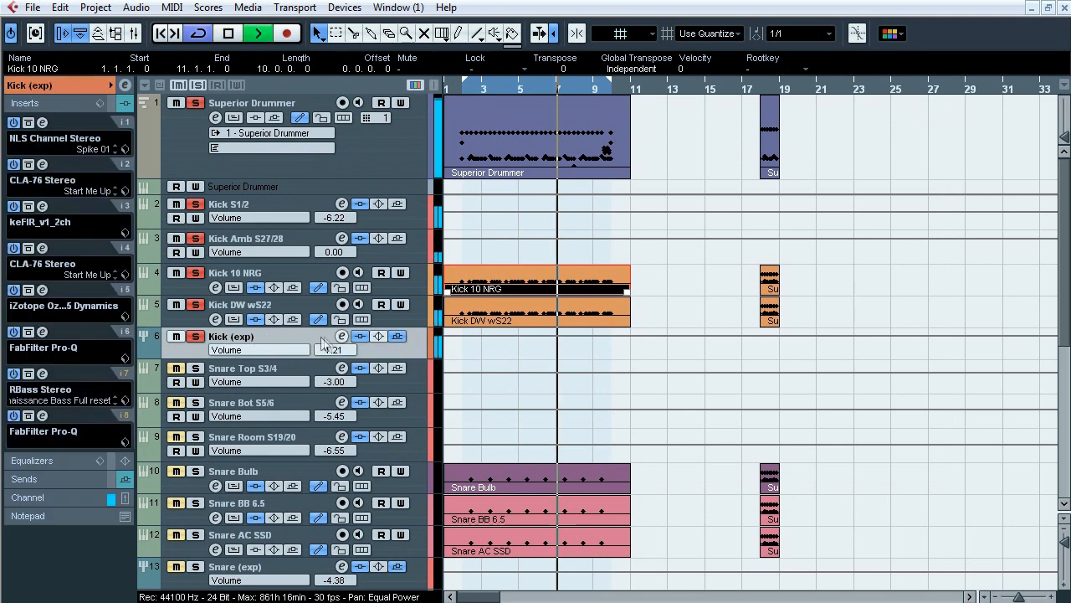
left_click(360, 336)
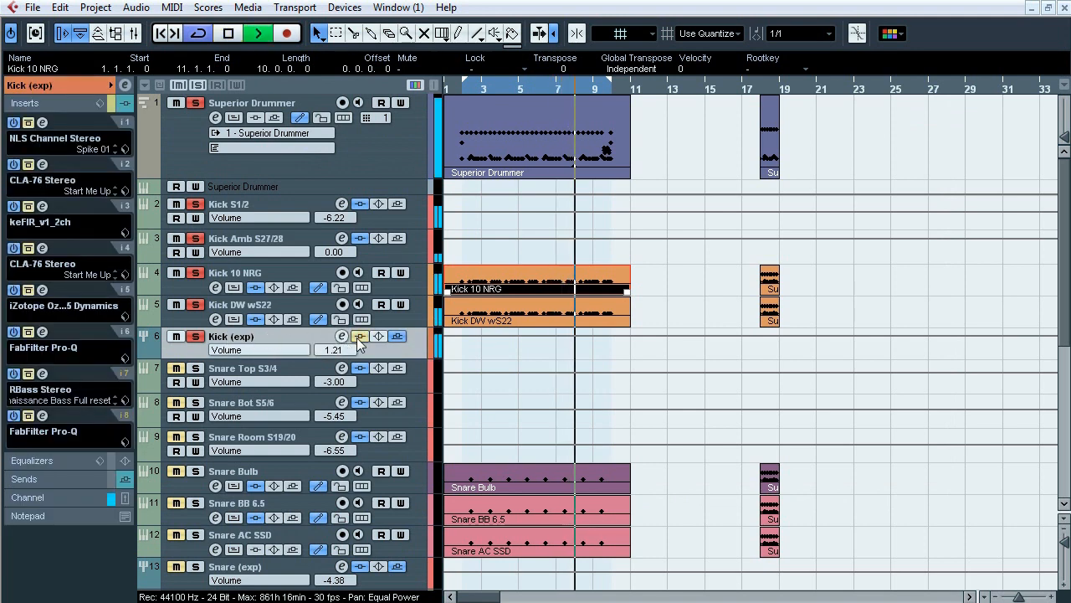
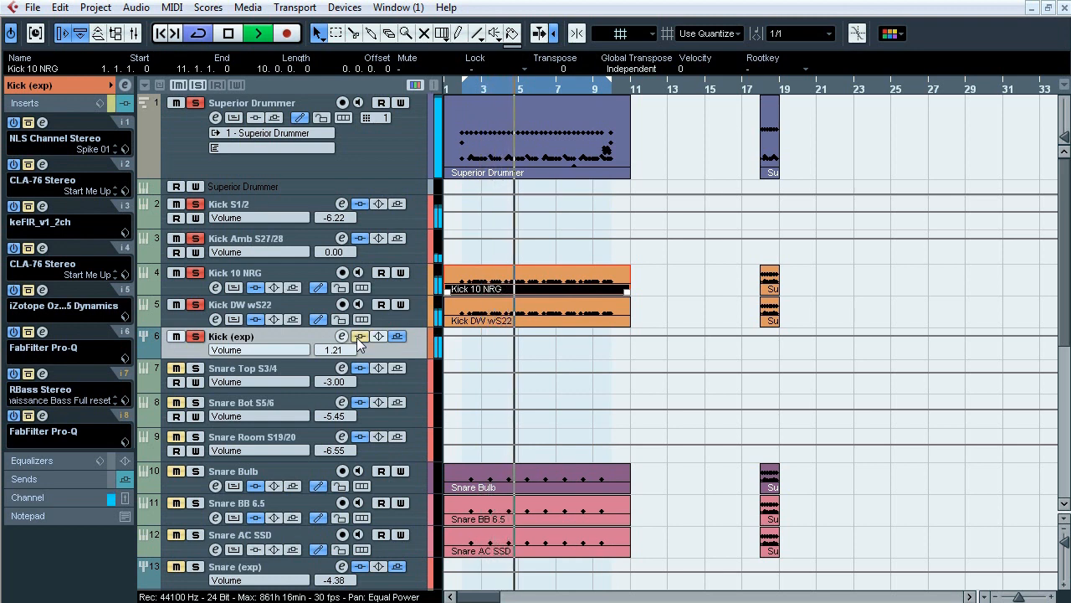
key("space")
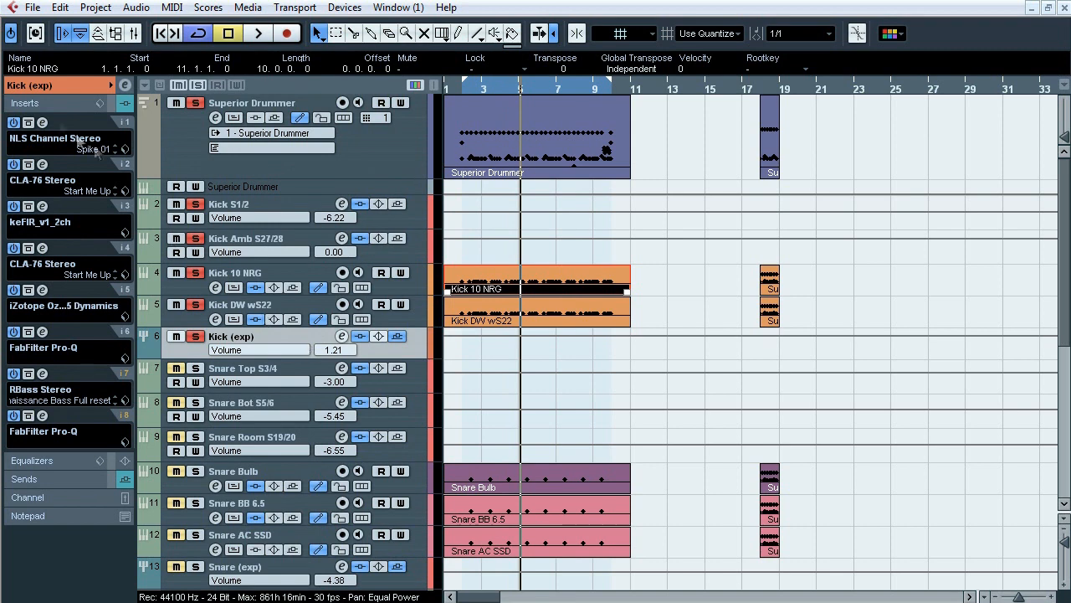
Examine the NLS Channel and the first CLA-76 settings in Kick (exp)'s insert slots 1 and 2.
left_click(42, 122)
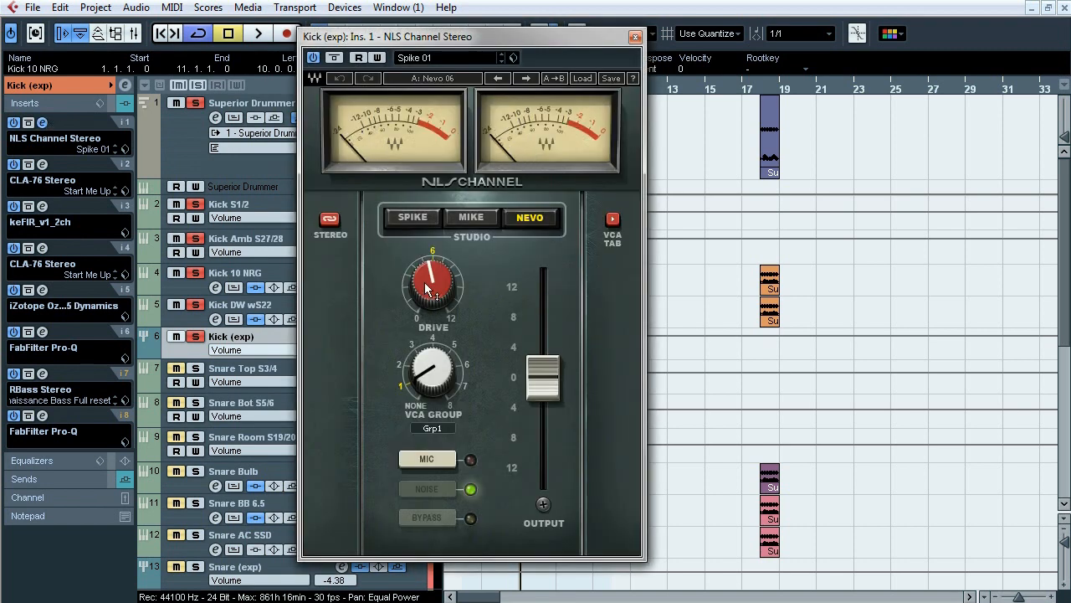
mouse_move(424, 282)
left_click(42, 122)
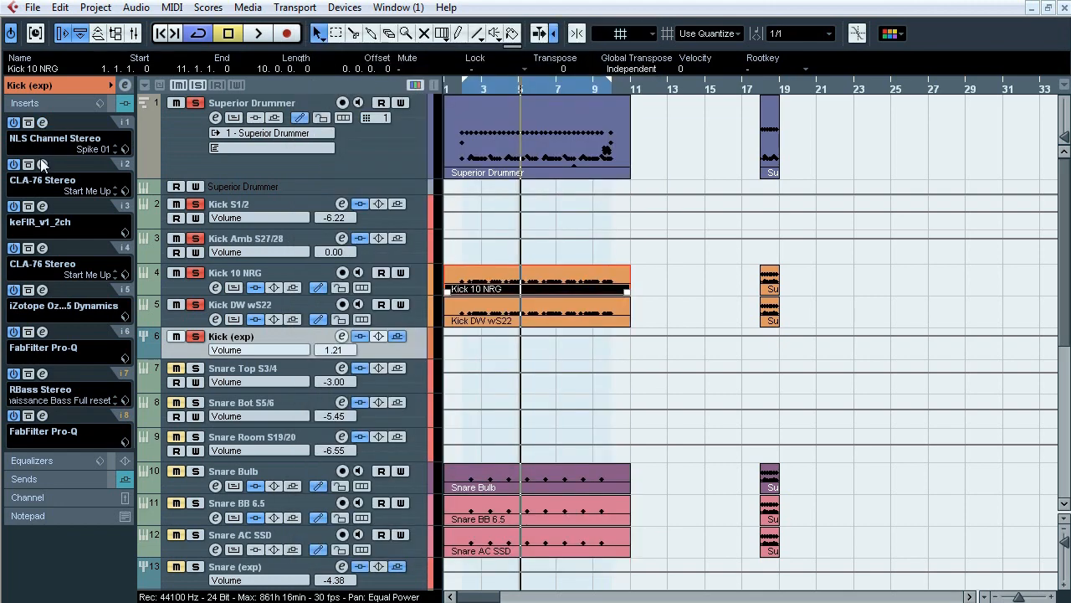
left_click(42, 164)
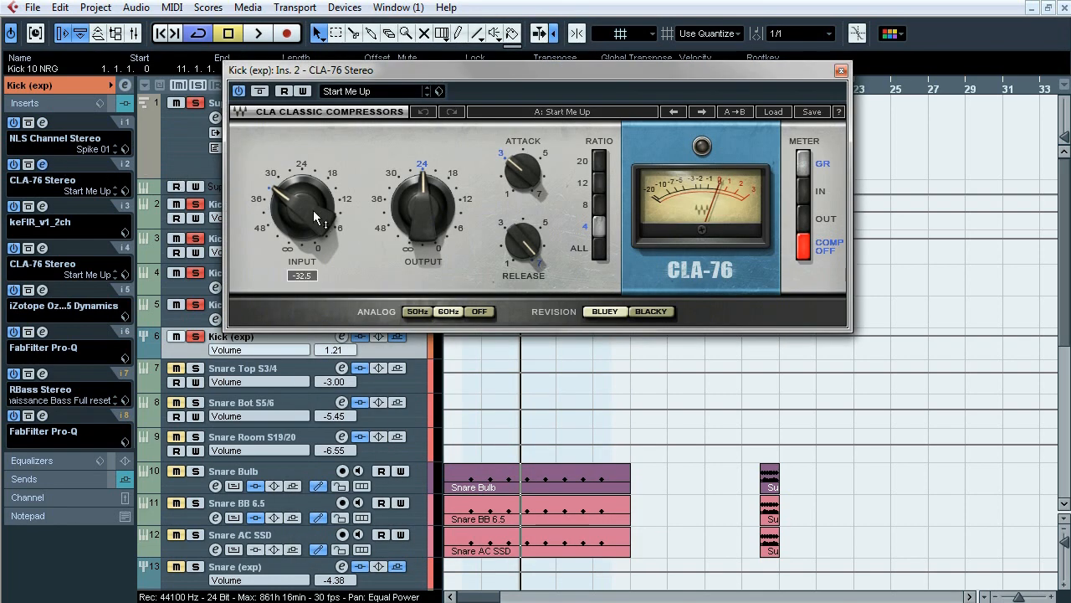
mouse_move(527, 181)
left_click(42, 164)
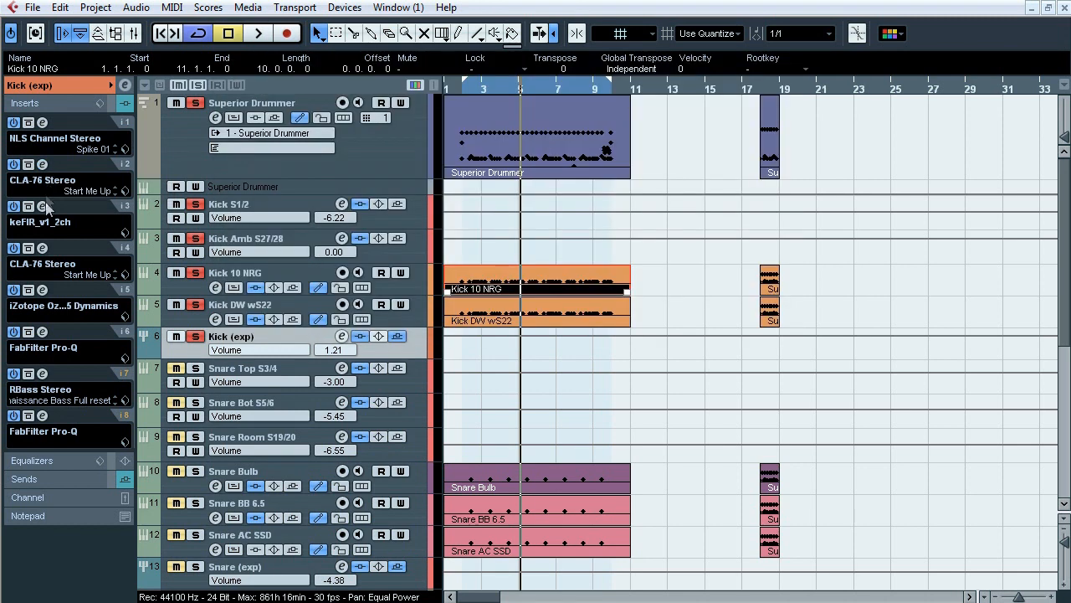
Examine the keFIR impulse loader and the second CLA-76 compressor in Kick (exp)'s insert slots 3 and 4.
left_click(42, 206)
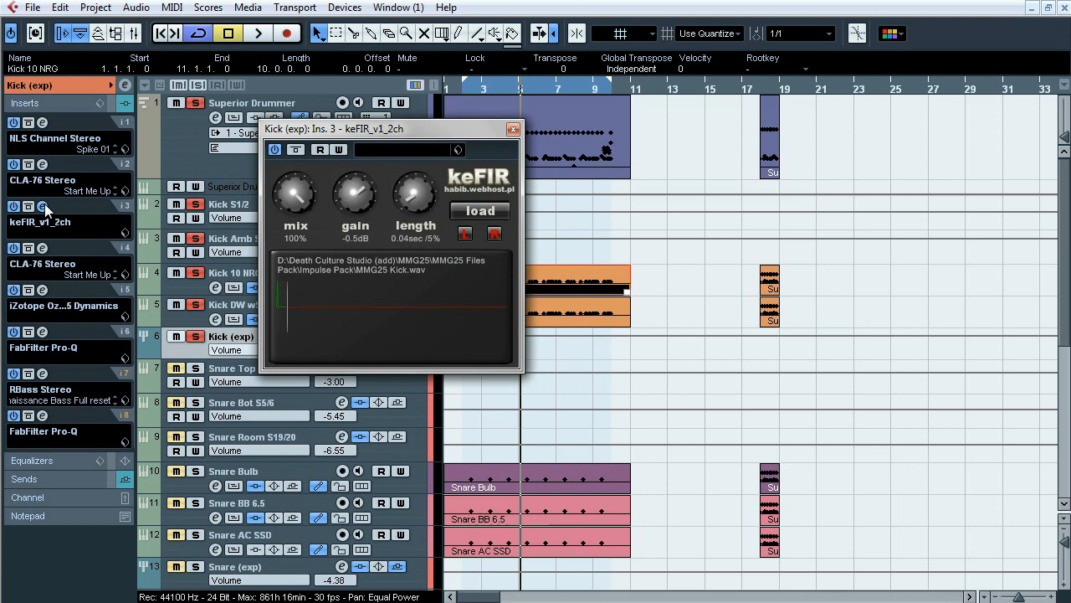
left_click(44, 206)
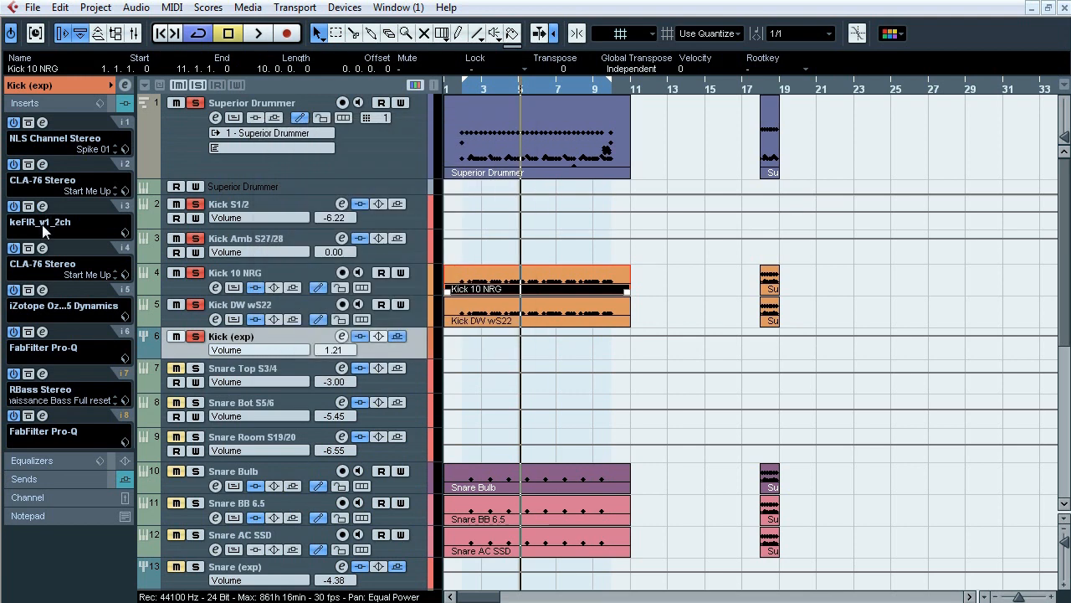
left_click(42, 248)
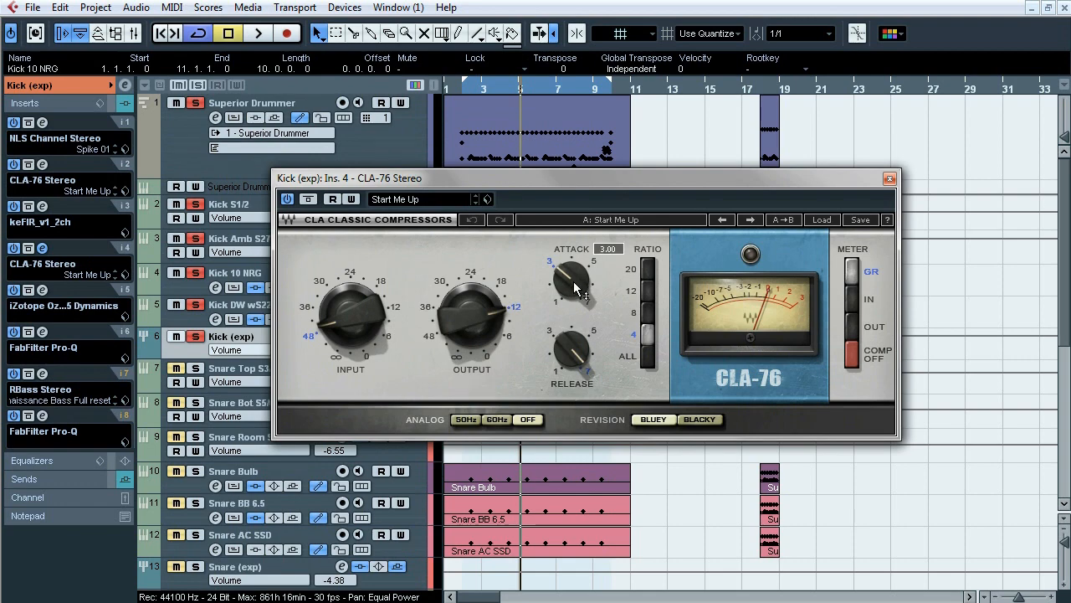
mouse_move(578, 355)
left_click(44, 247)
Open Kick (exp)'s Ozone 5 Dynamics insert, review the settings of all four compression bands, and close it.
left_click(43, 289)
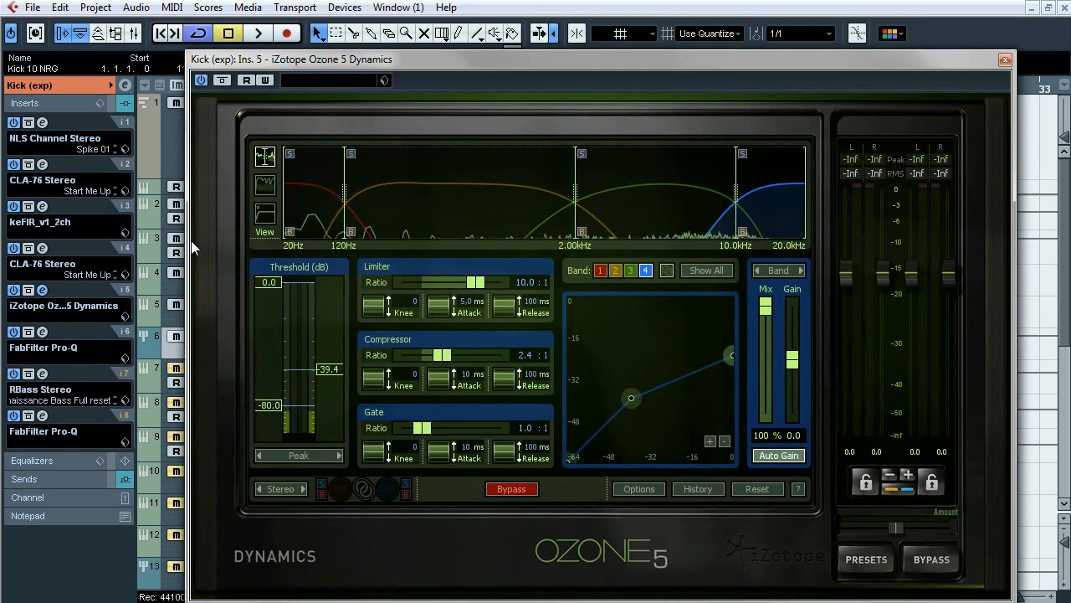
left_click_drag(440, 58, 419, 52)
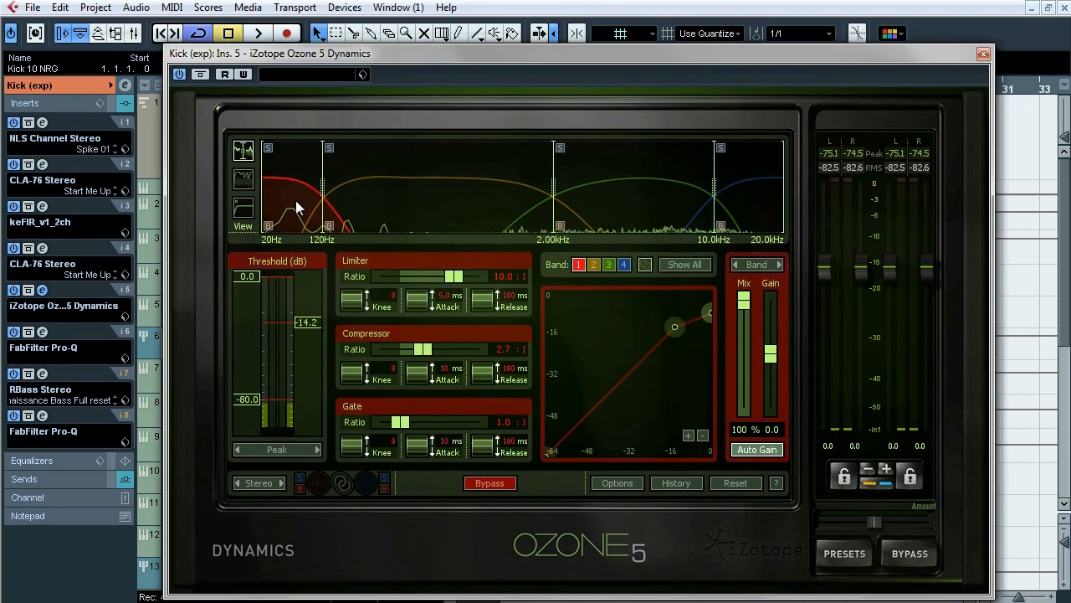
left_click(484, 206)
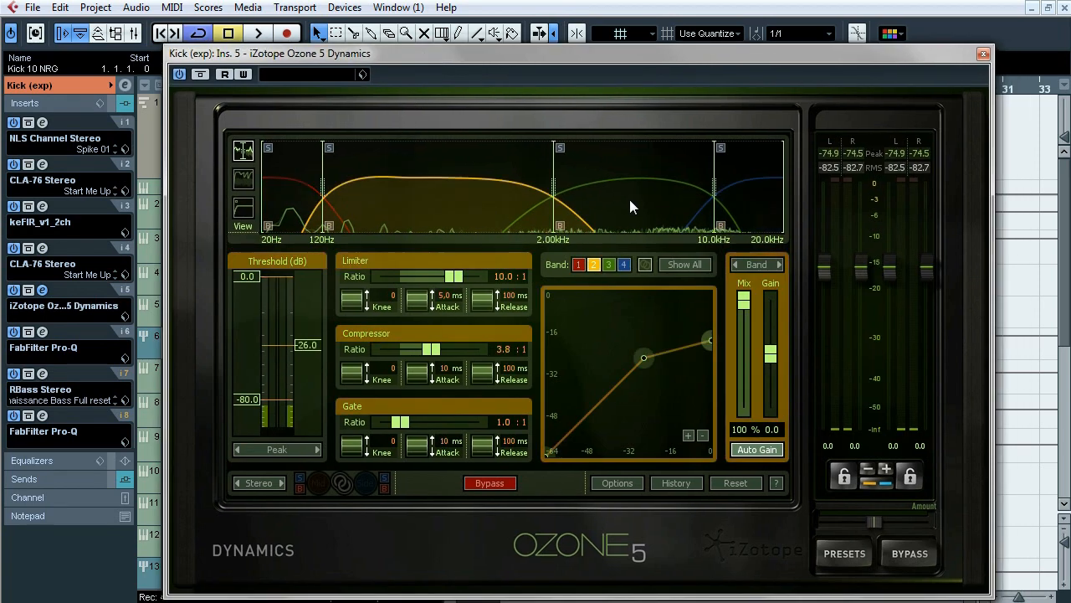
left_click(631, 201)
left_click(762, 204)
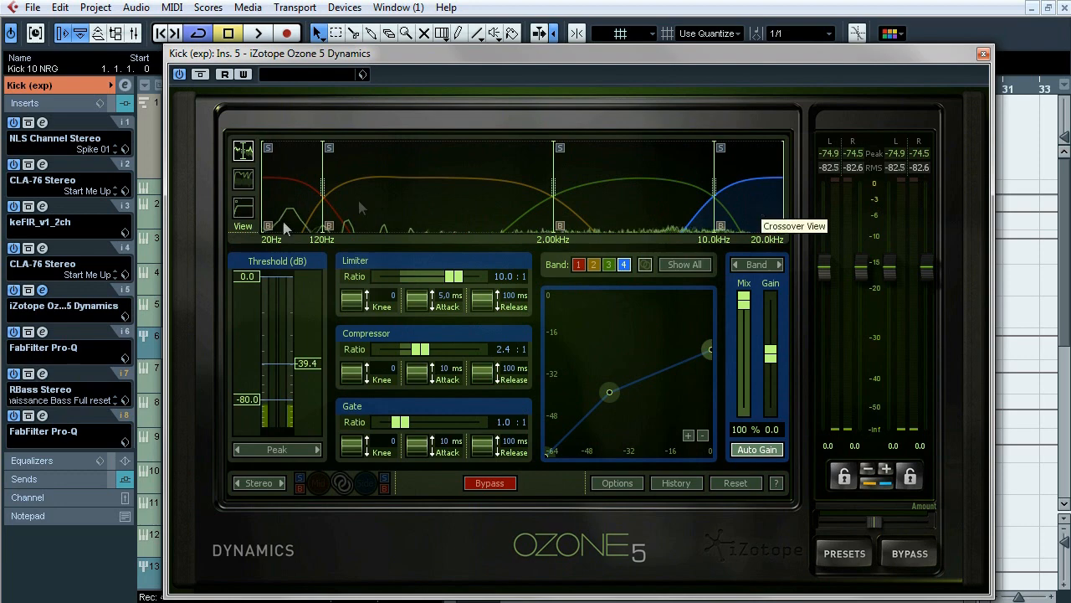
left_click(45, 289)
Examine the Pro-Q curve in Kick (exp)'s insert slot 6, and review the group's sends.
left_click(42, 331)
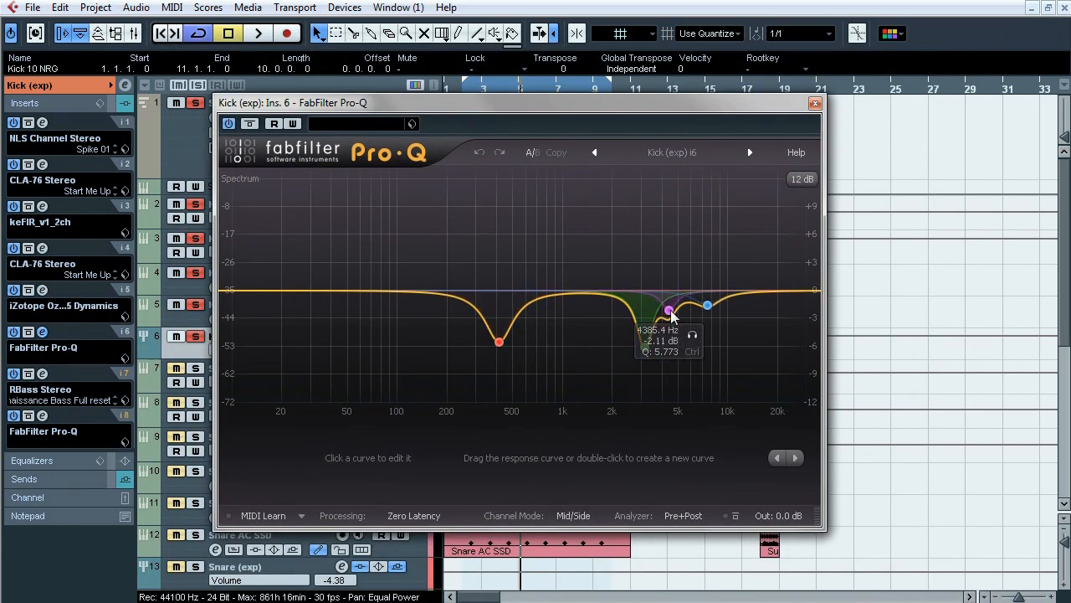
left_click(44, 333)
left_click(69, 476)
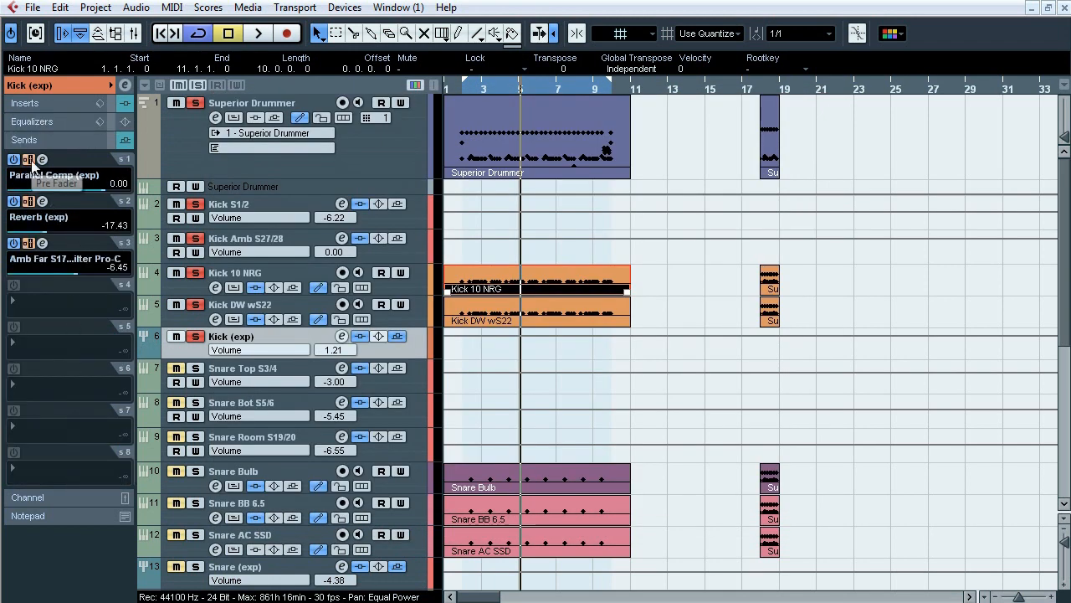
left_click(52, 134)
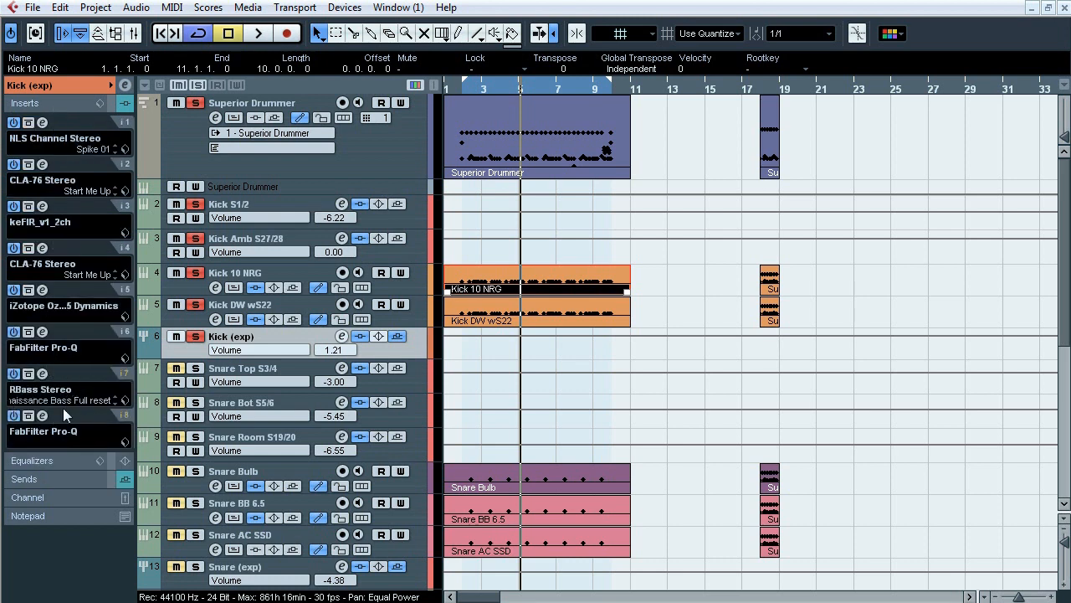
left_click(60, 480)
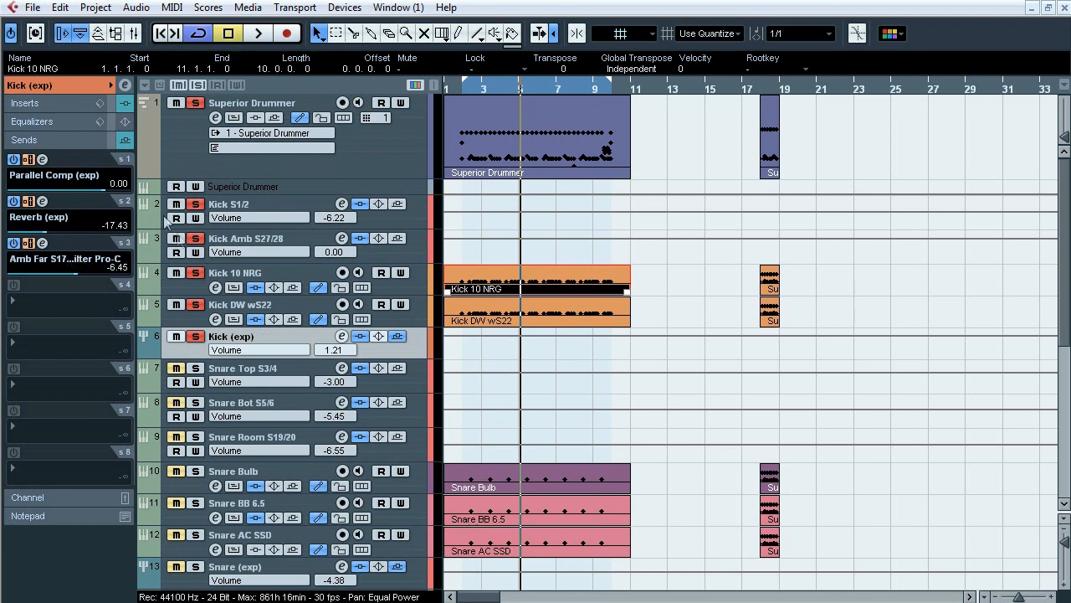
left_click(60, 104)
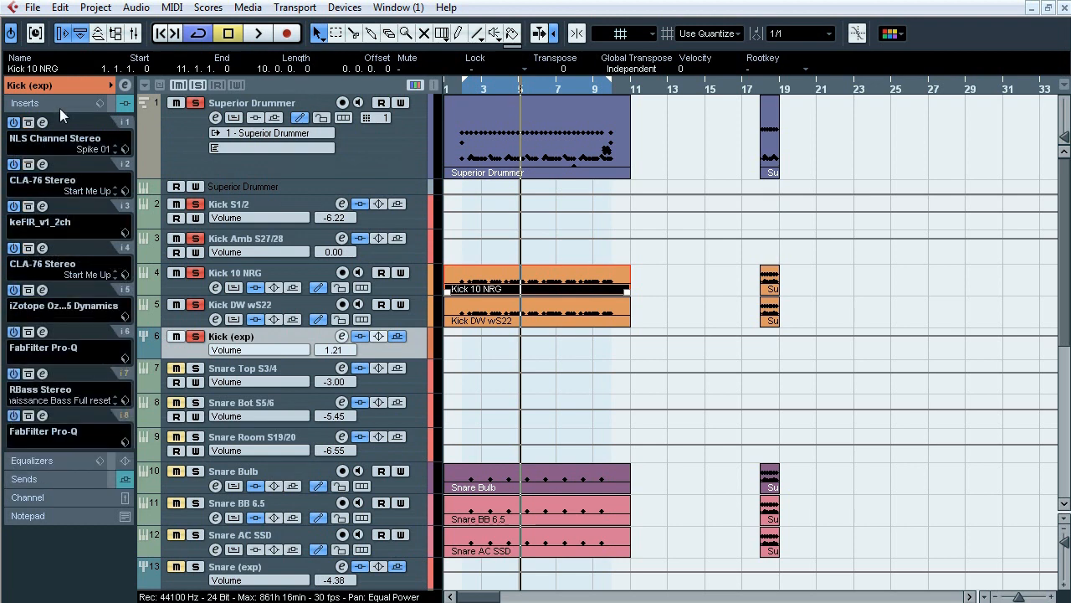
Examine the RBass settings and the final Pro-Q curve in Kick (exp)'s insert slots 7 and 8.
left_click(42, 374)
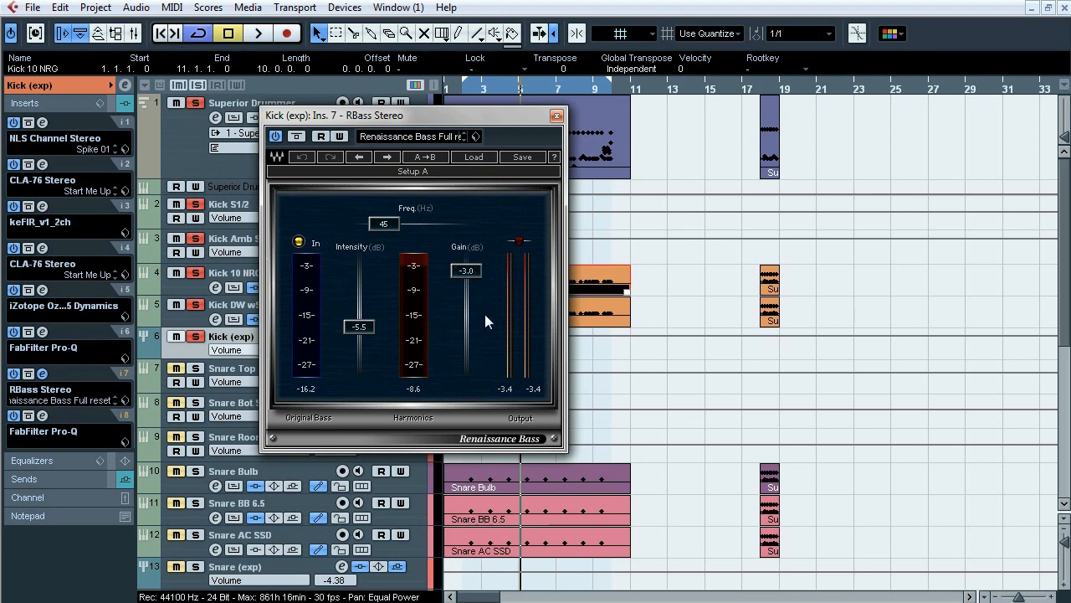
left_click(43, 373)
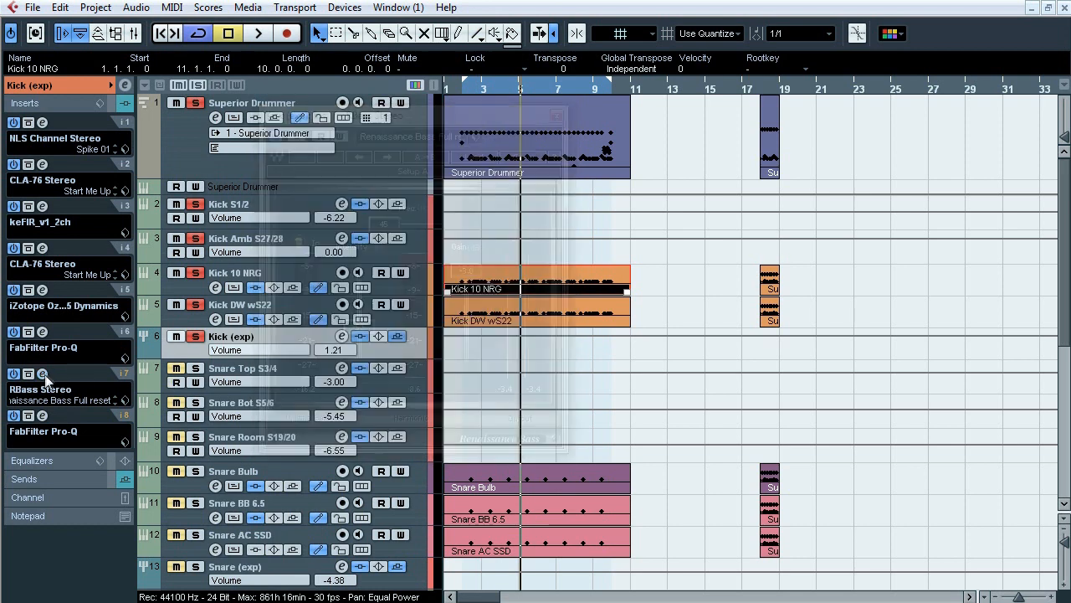
left_click(42, 415)
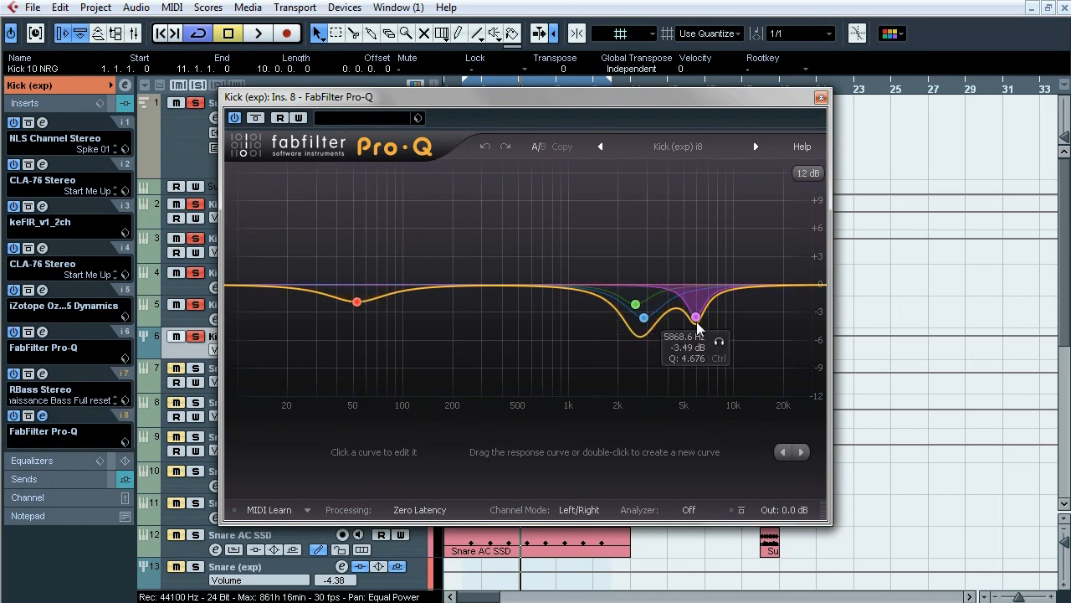
left_click(43, 415)
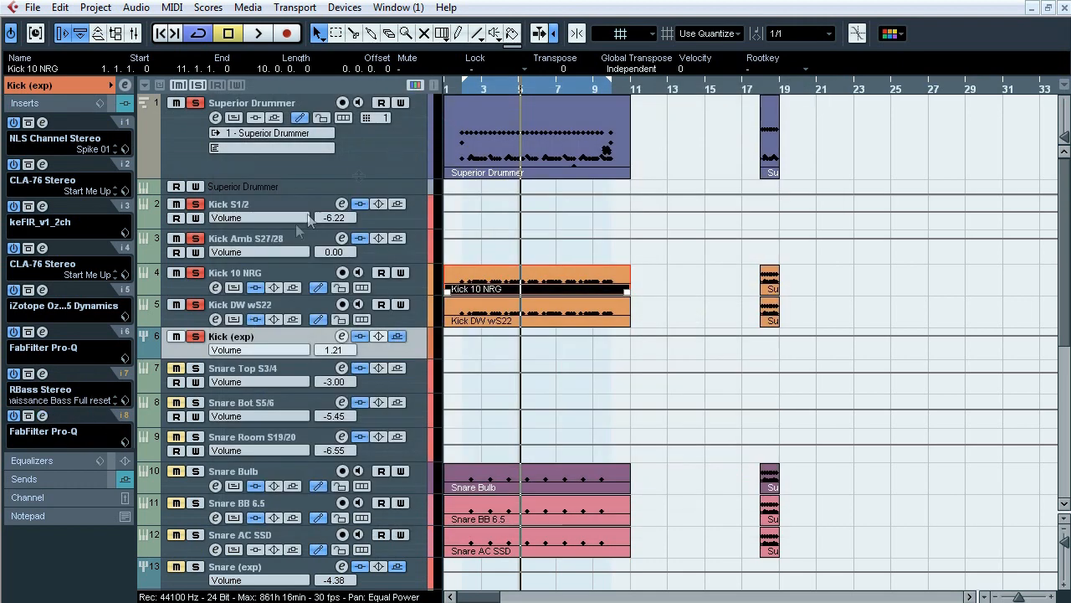
Play Kick (exp) with its inserts bypassed, compare the slot 2 CLA-76 bypassed and active, and set its meter to OUT.
left_click(359, 335)
key("space")
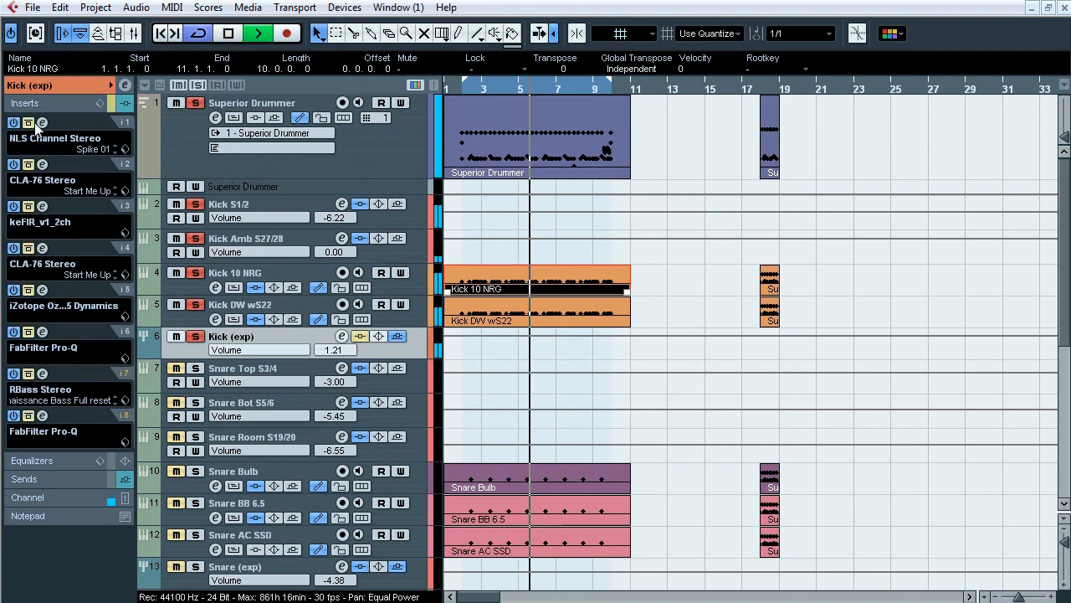
left_click(28, 166)
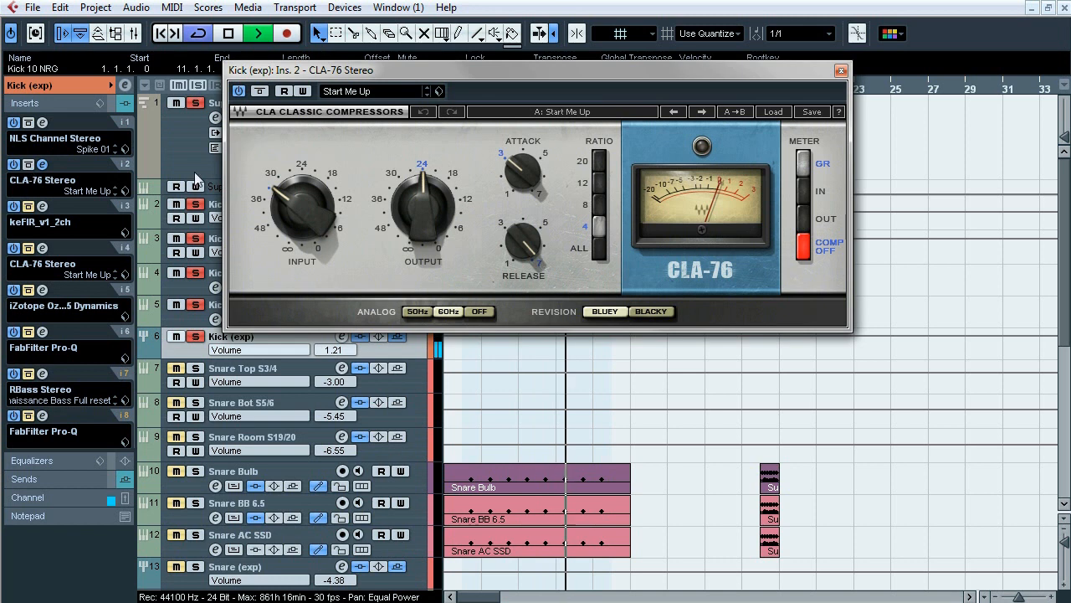
left_click(817, 193)
left_click(804, 219)
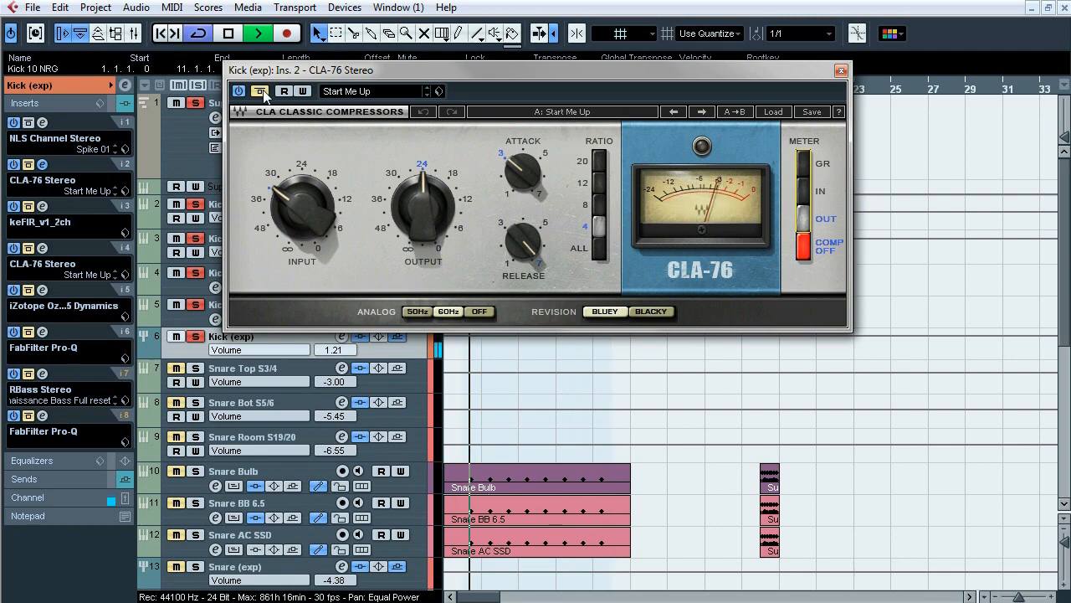
left_click(42, 165)
Compare Kick (exp)'s slot 3 keFIR bypassed and active, and check the CLA-76 in slot 4.
left_click(43, 206)
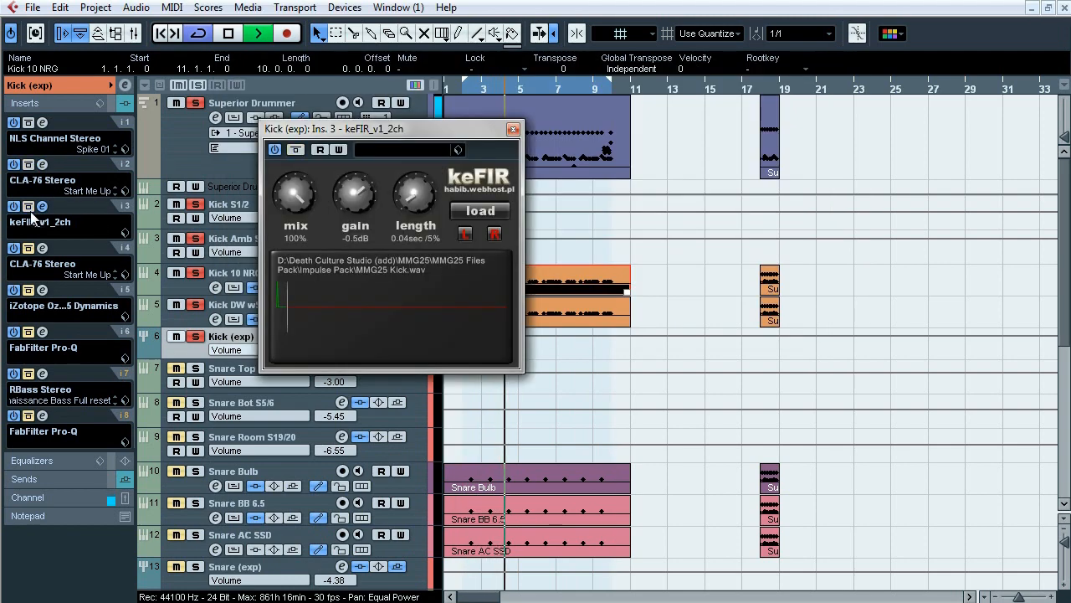
left_click(30, 208)
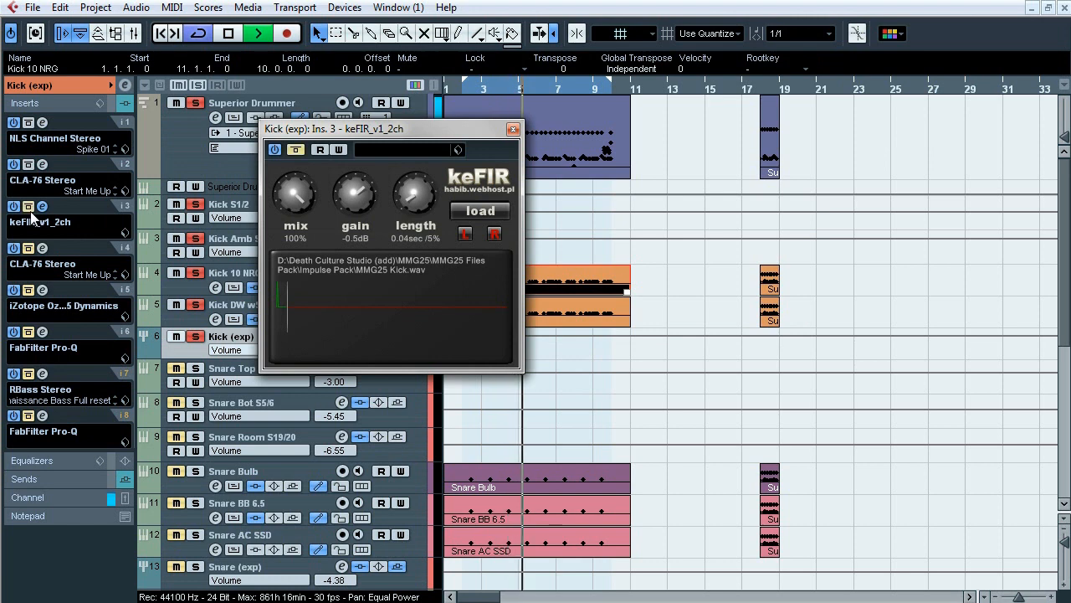
left_click(30, 209)
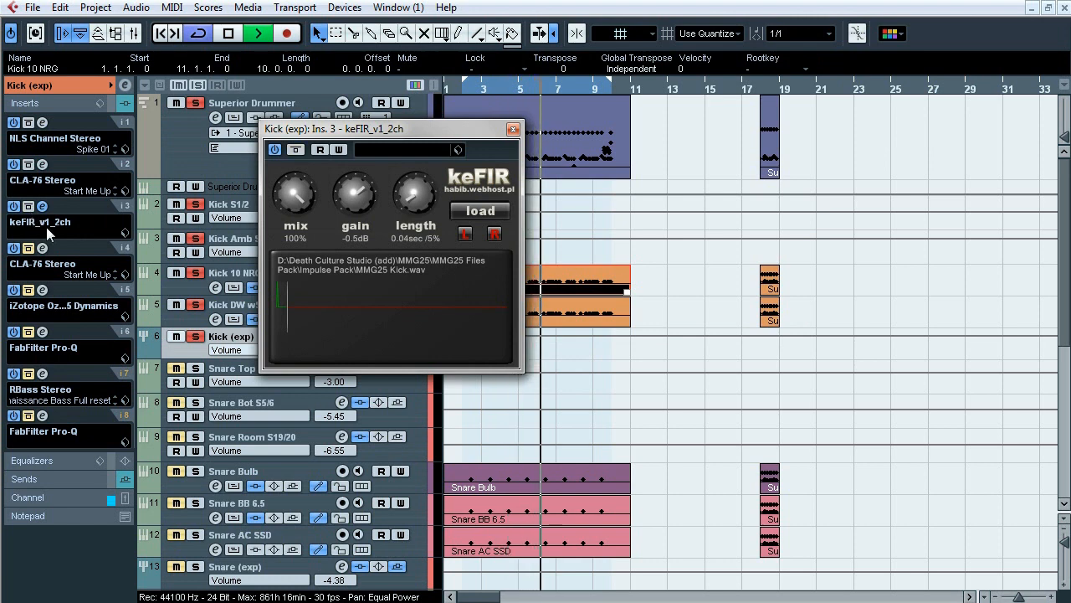
left_click(42, 208)
left_click(42, 248)
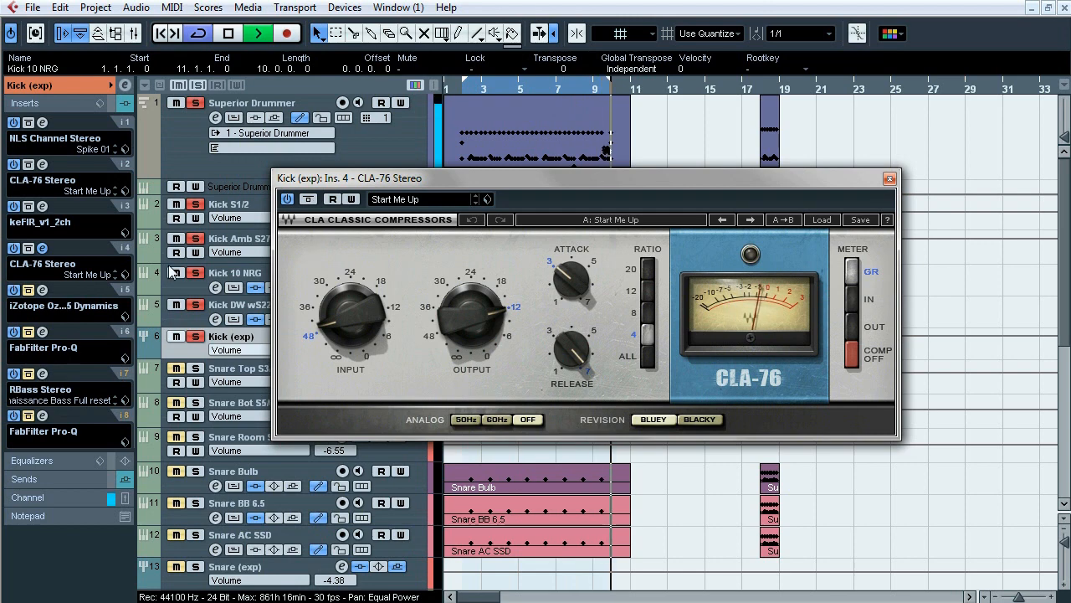
left_click(41, 248)
Open Kick (exp)'s slot 5 Ozone 5 Dynamics, compare it bypassed and active, and leave it active.
left_click(42, 290)
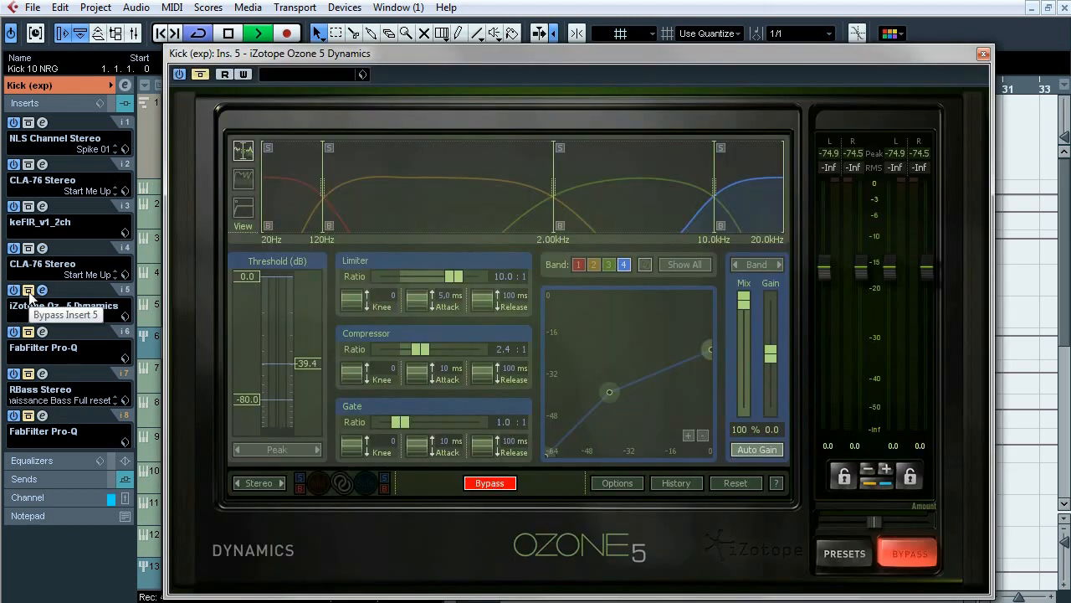
left_click(29, 290)
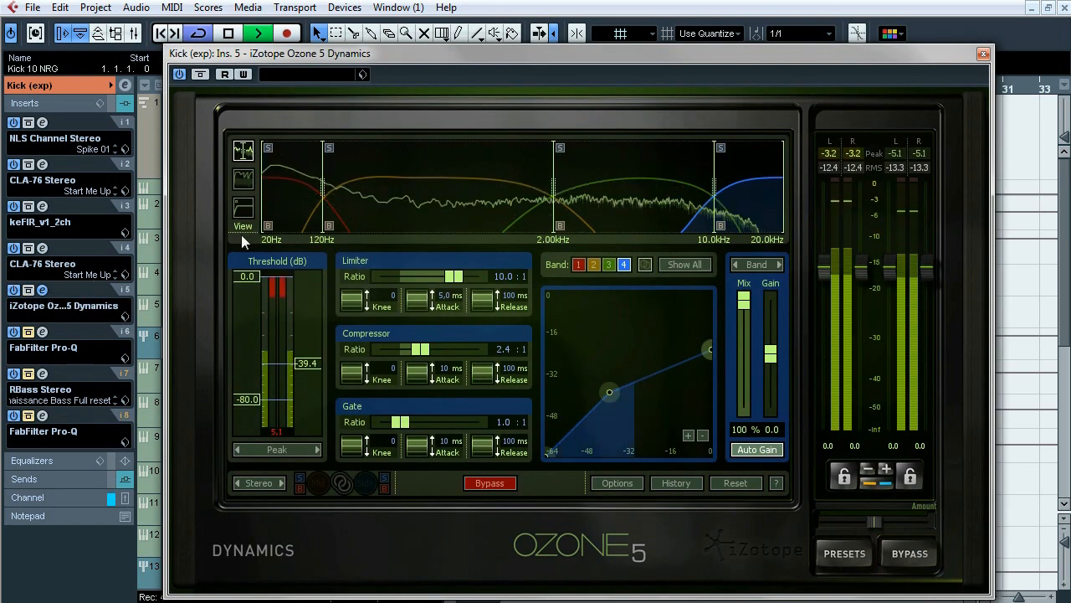
left_click(29, 291)
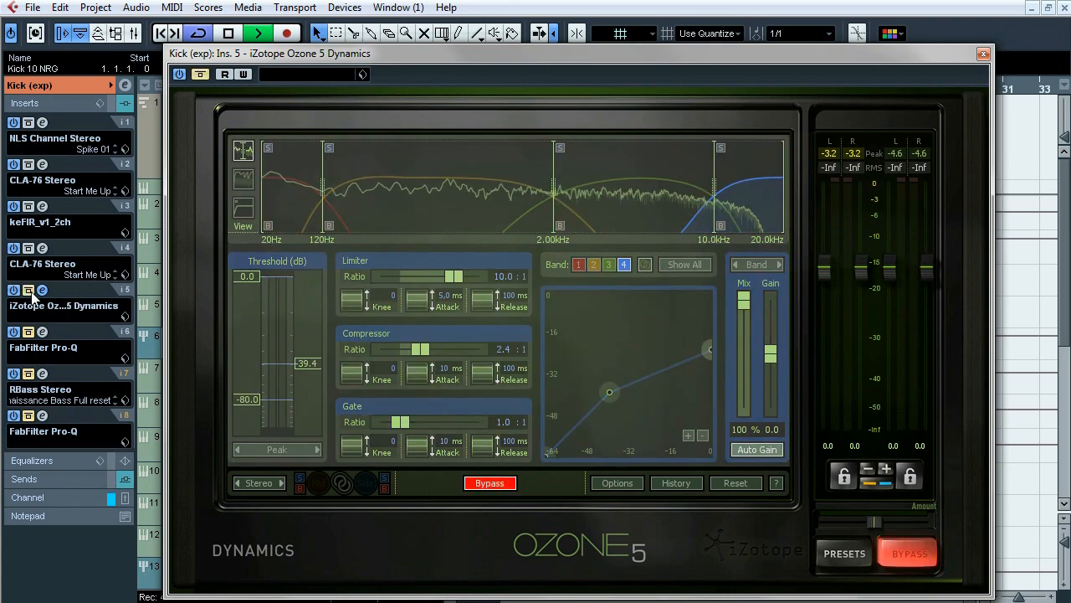
left_click(28, 290)
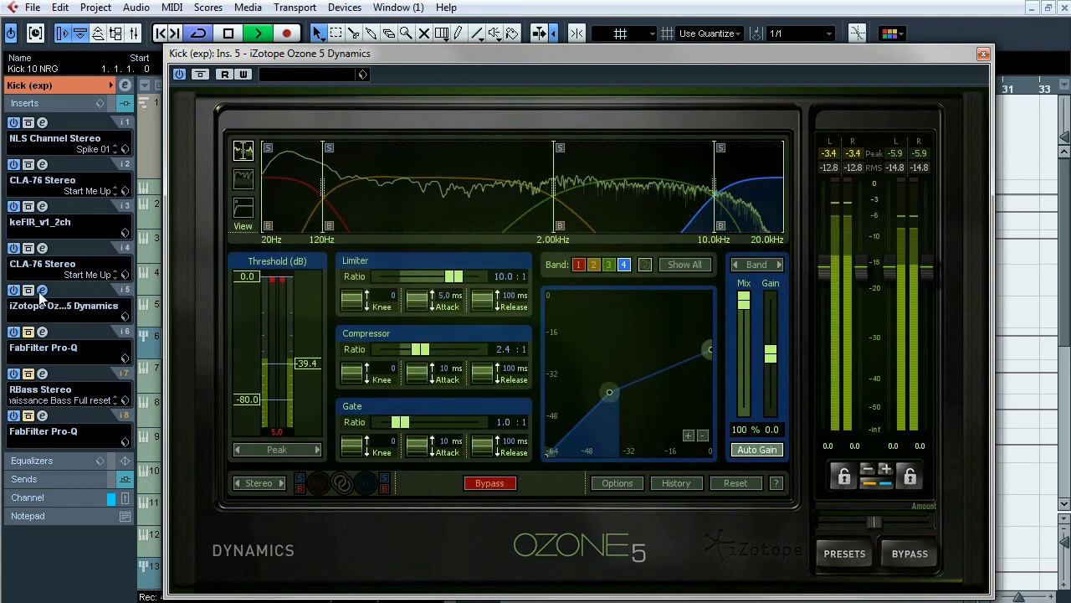
left_click(42, 290)
Compare Kick (exp)'s slot 6 Pro-Q bypassed and active during playback, leaving it active and its window closed.
left_click(42, 331)
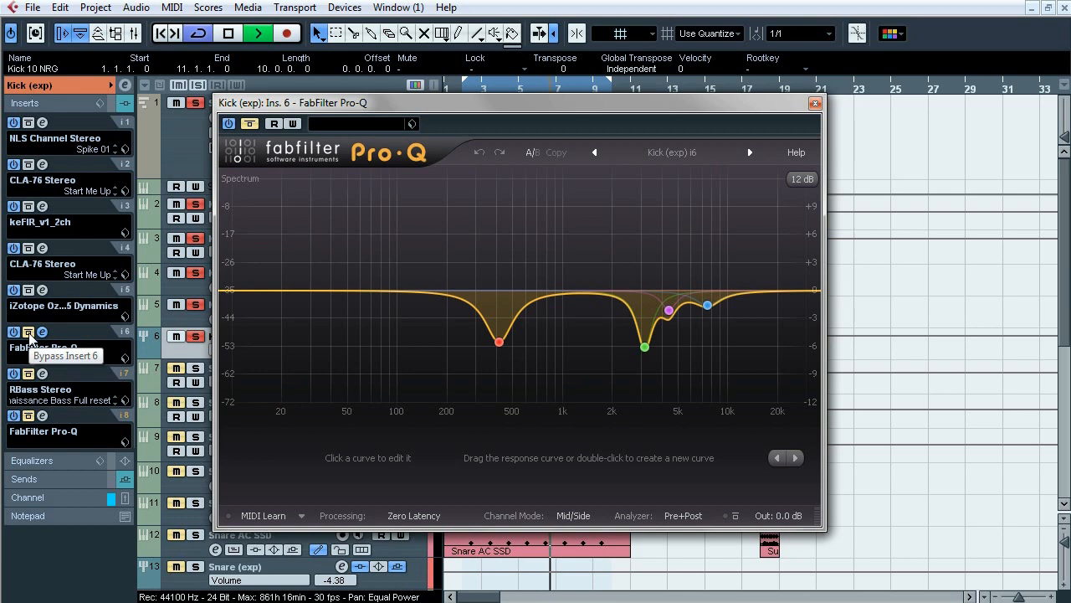
left_click(29, 332)
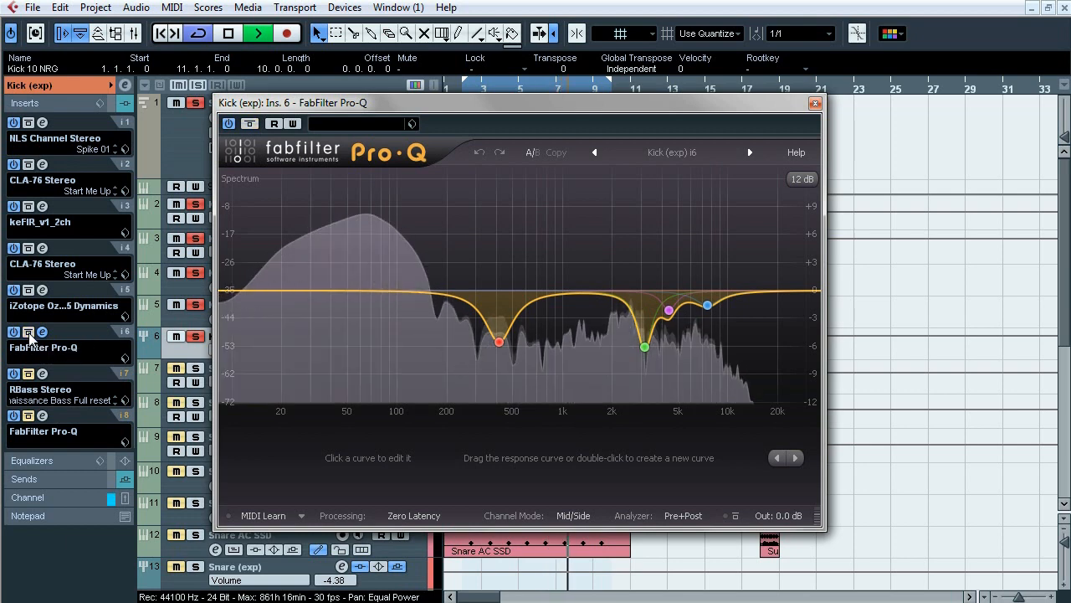
left_click(28, 332)
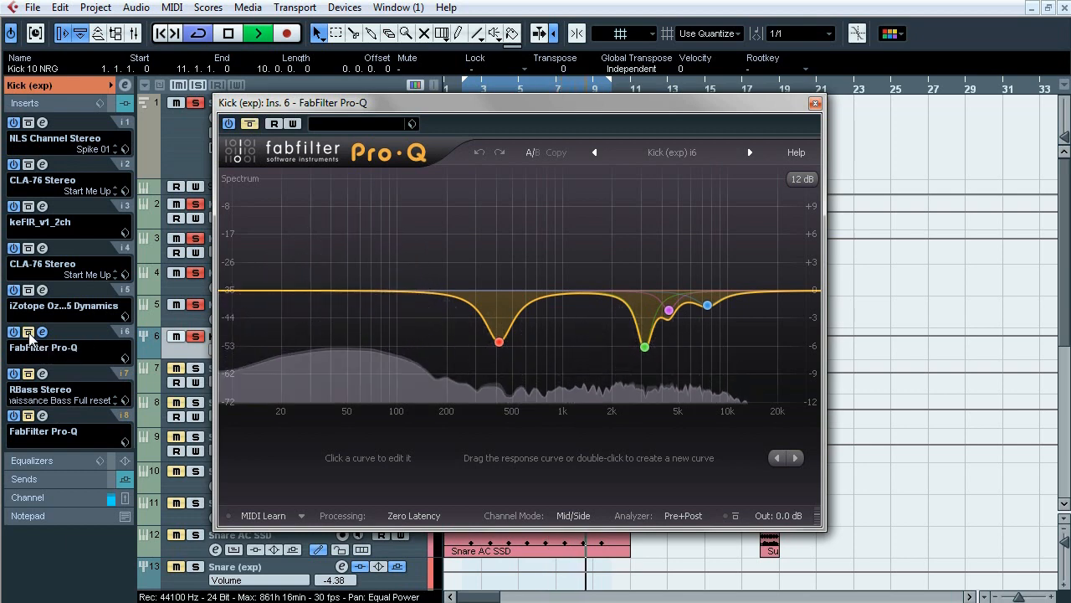
left_click(28, 332)
left_click(42, 331)
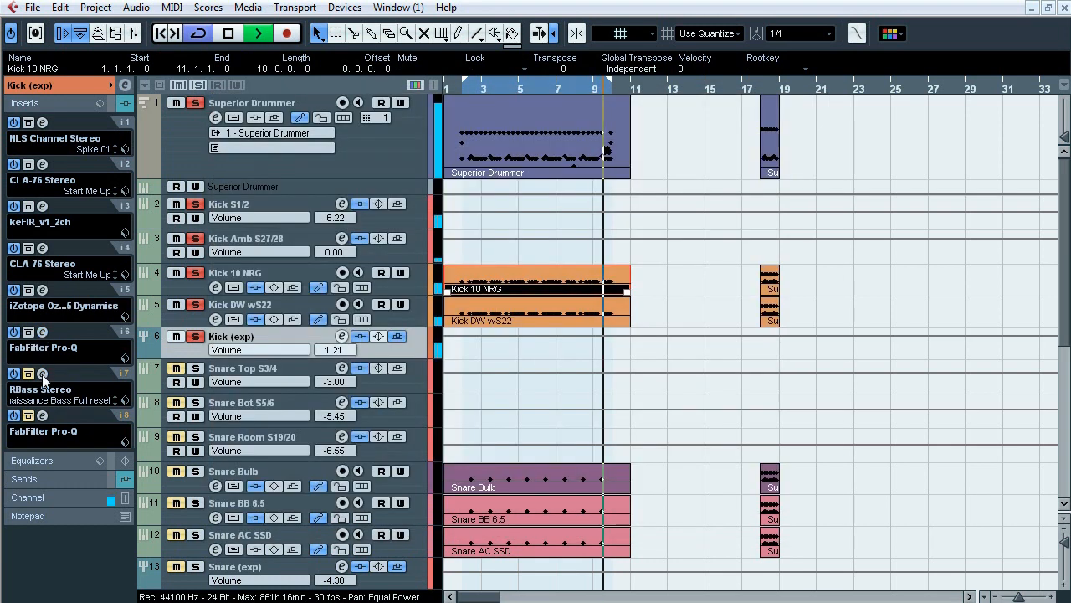
Compare the RBass in Kick (exp)'s insert slot 7 bypassed and active, leaving it active.
left_click(42, 375)
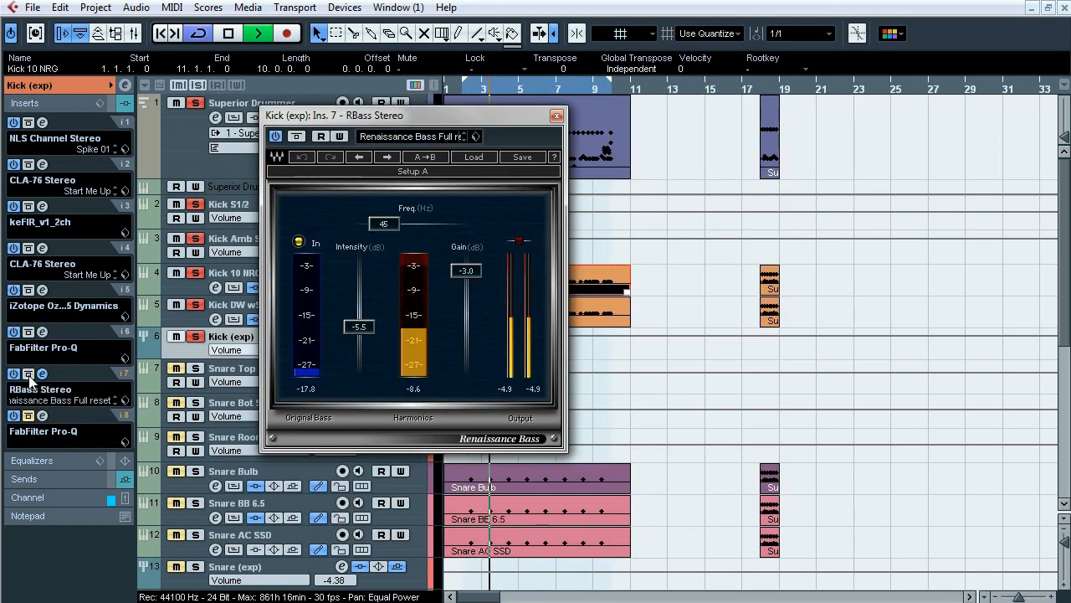
left_click(28, 376)
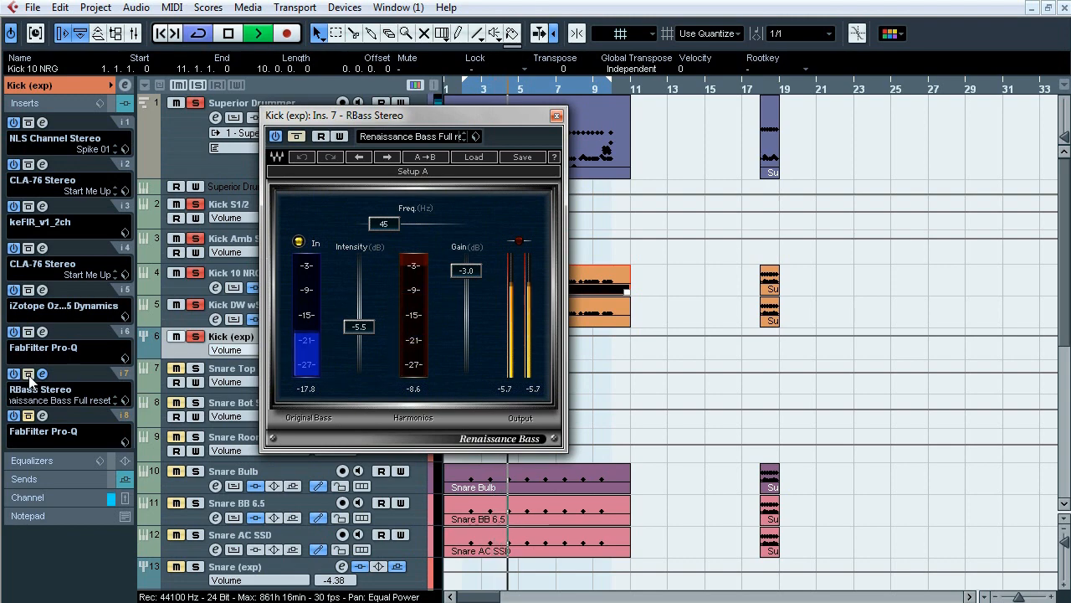
left_click(28, 376)
Reactivate Kick (exp)'s slot 8 Pro-Q, close its window, and end the solo playback of the kick group.
left_click(28, 416)
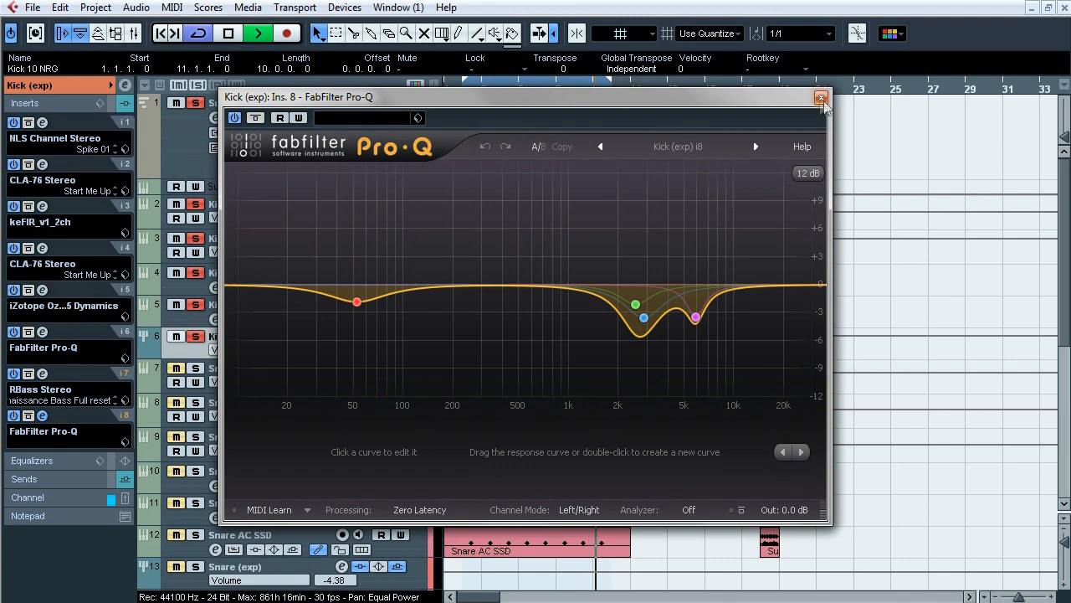
left_click(821, 97)
key("space")
left_click(196, 337)
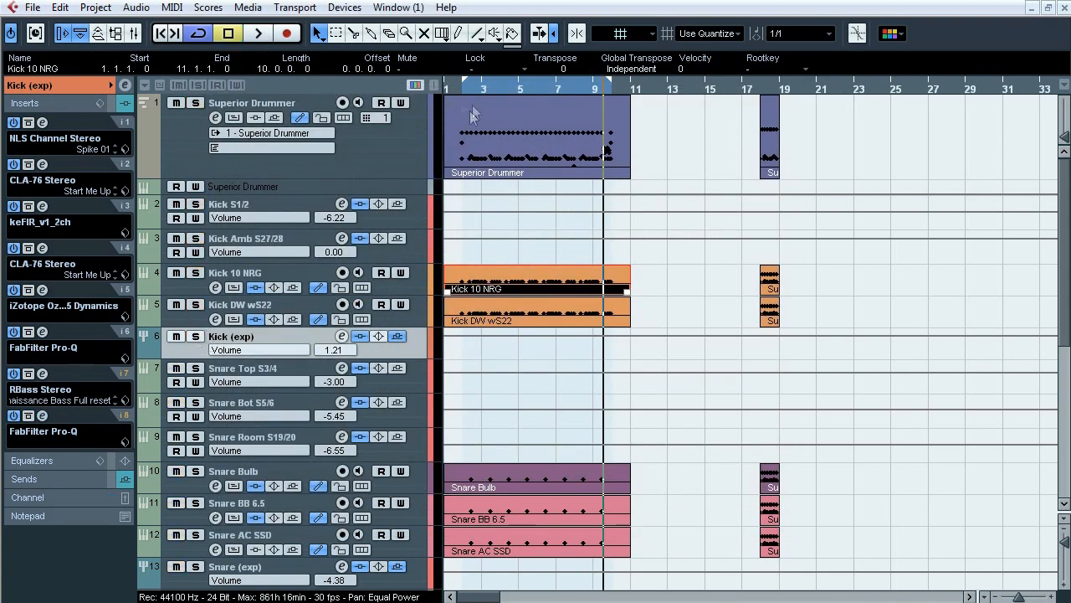
Narrow the loop range to the single snare hit in bar 2 and set the quantize preset to 1/8.
mouse_move(453, 89)
left_mouse_down()
mouse_move(458, 115)
mouse_move(489, 103)
mouse_move(496, 113)
mouse_move(513, 88)
left_mouse_up()
left_click(772, 35)
left_click(783, 94)
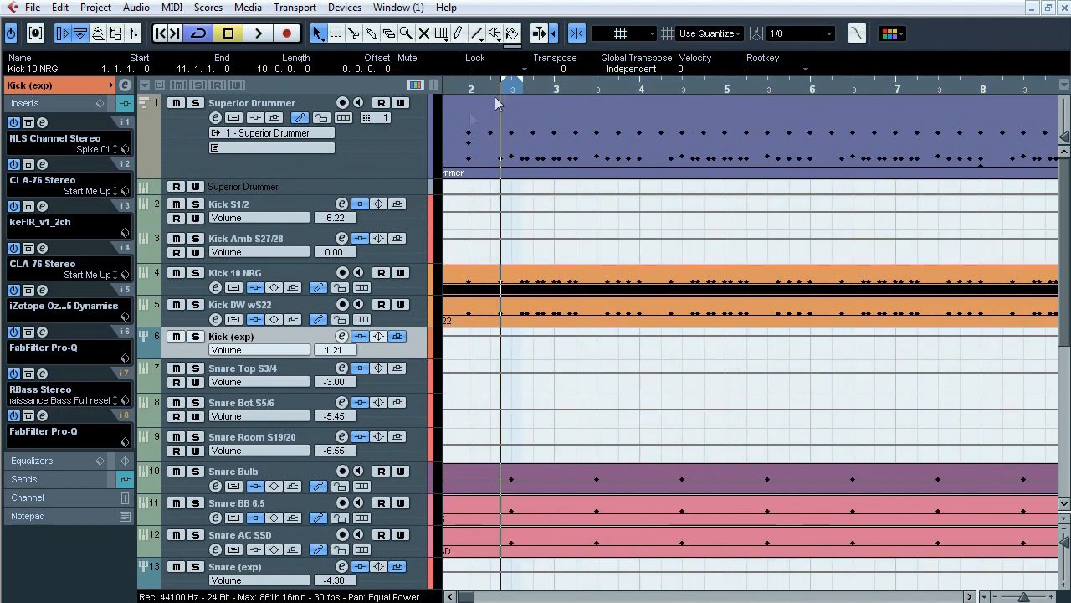
Solo the Snare (exp) group and start looped playback.
scroll(291, 419, "down", 3)
left_click(291, 481)
key("s")
key("space")
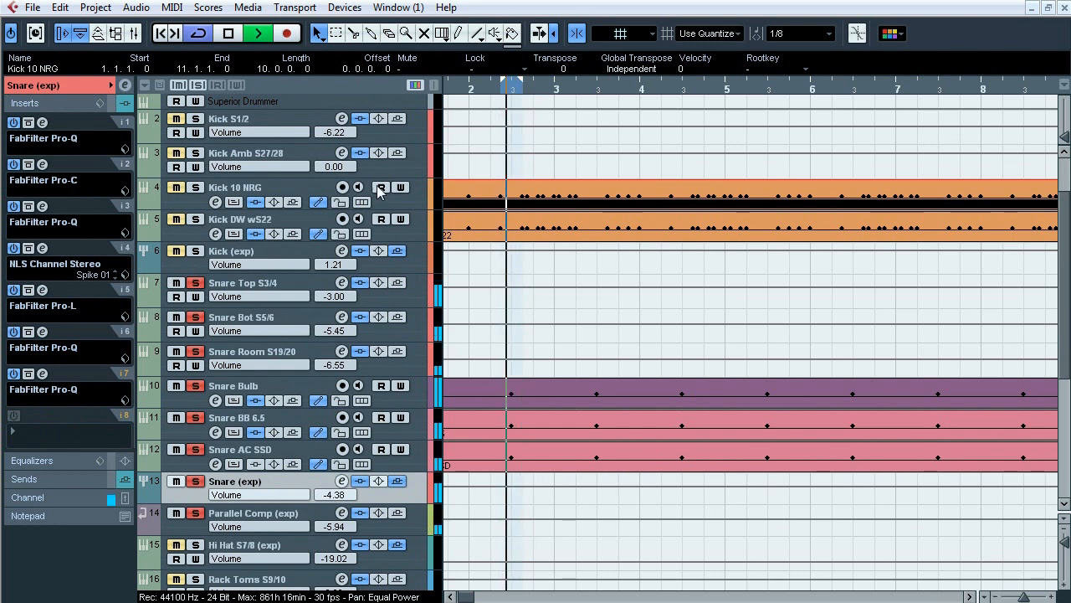
Audition the Snare Top S3/4, Snare Bot S5/6 and Snare Room S19/20 tracks in solo, one after another.
left_click(195, 482)
left_click(195, 283)
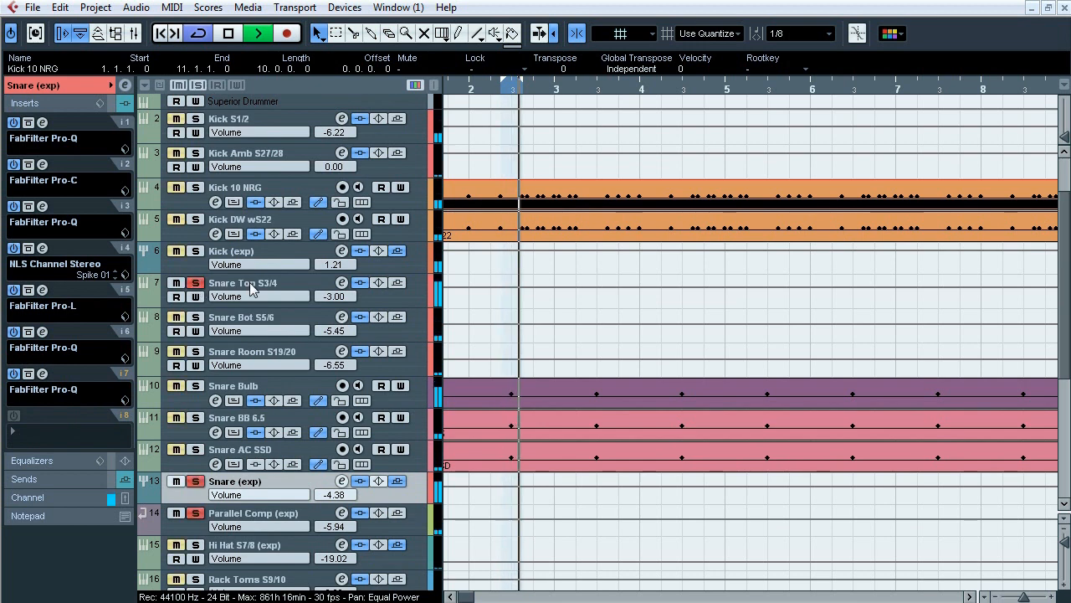
left_click(249, 287)
left_click(267, 322, "shift")
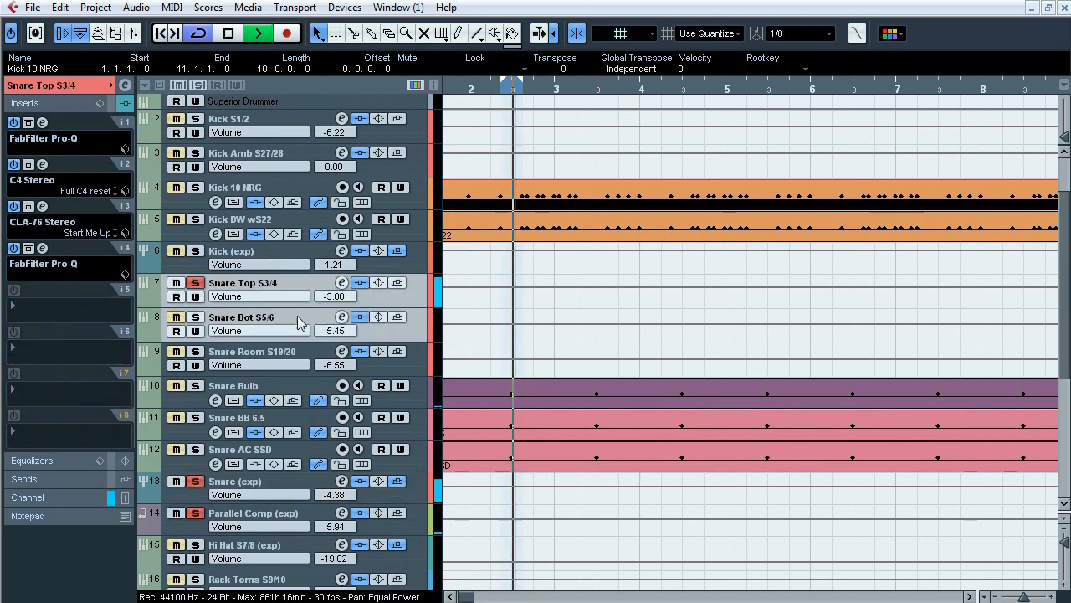
key("s")
left_click(294, 328)
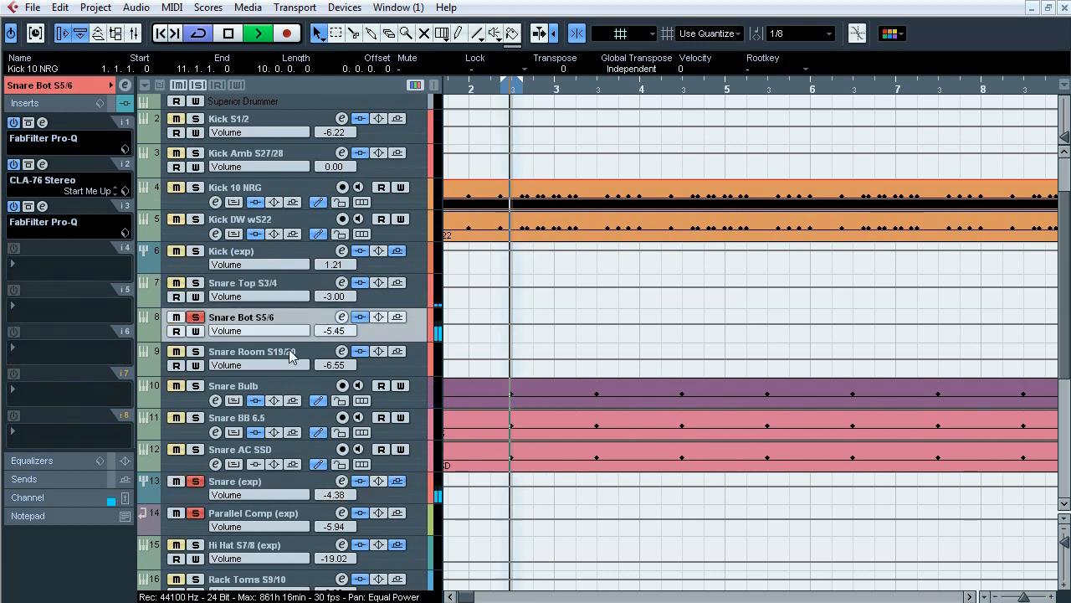
left_click(291, 357, "shift")
key("s")
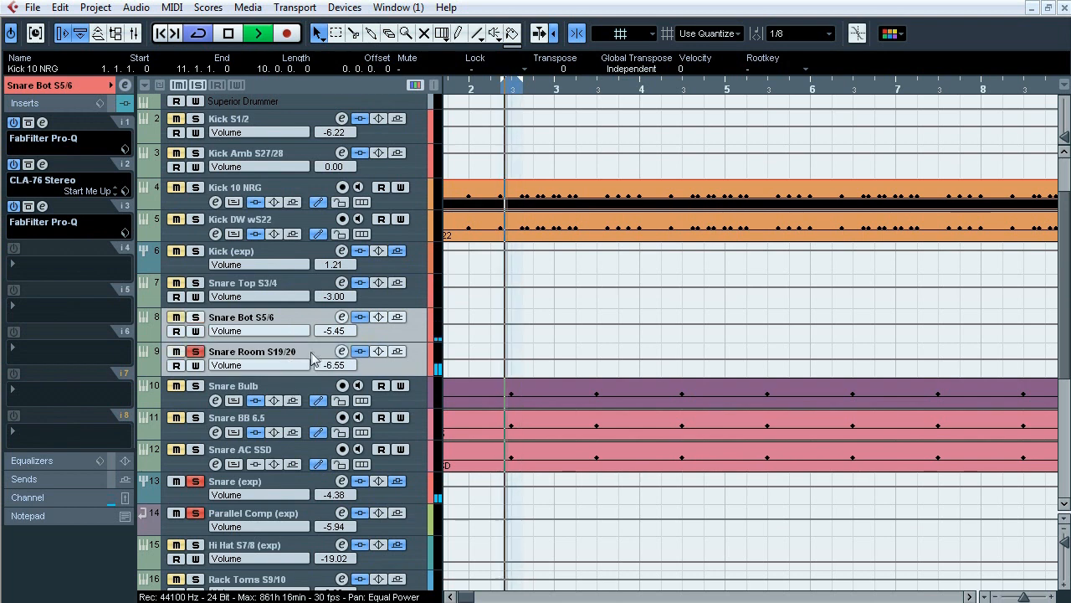
Move the solo through the Snare Bulb, Snare BB 6.5 and Snare AC SSD sample tracks to audition each layer.
left_click(311, 359)
left_click(289, 389, "shift")
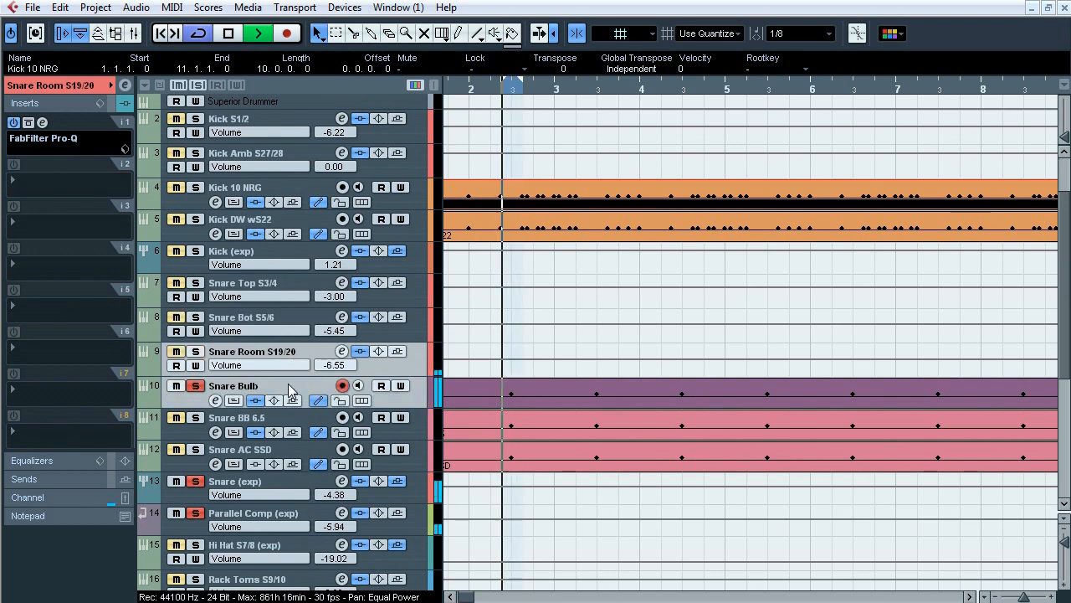
left_click(289, 389)
left_click(288, 420, "shift")
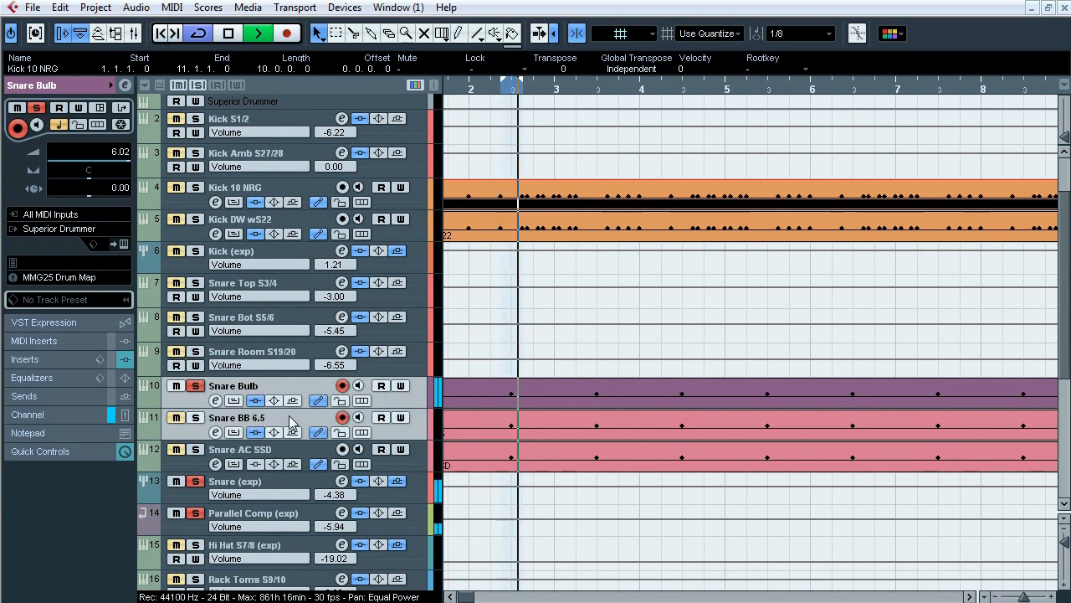
key("s")
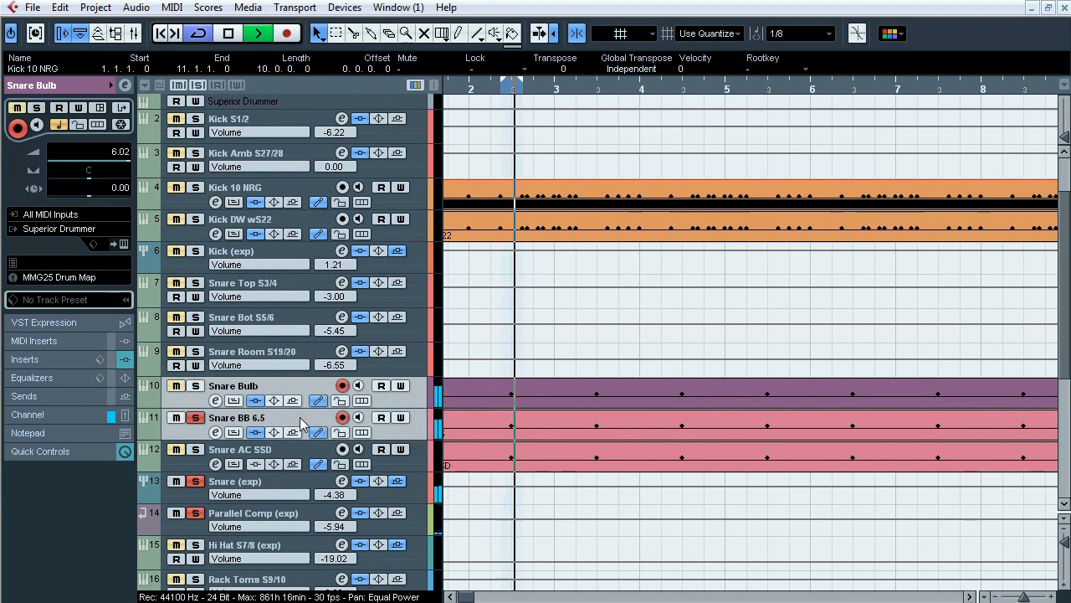
left_click(301, 424)
left_click(297, 456, "shift")
key("s")
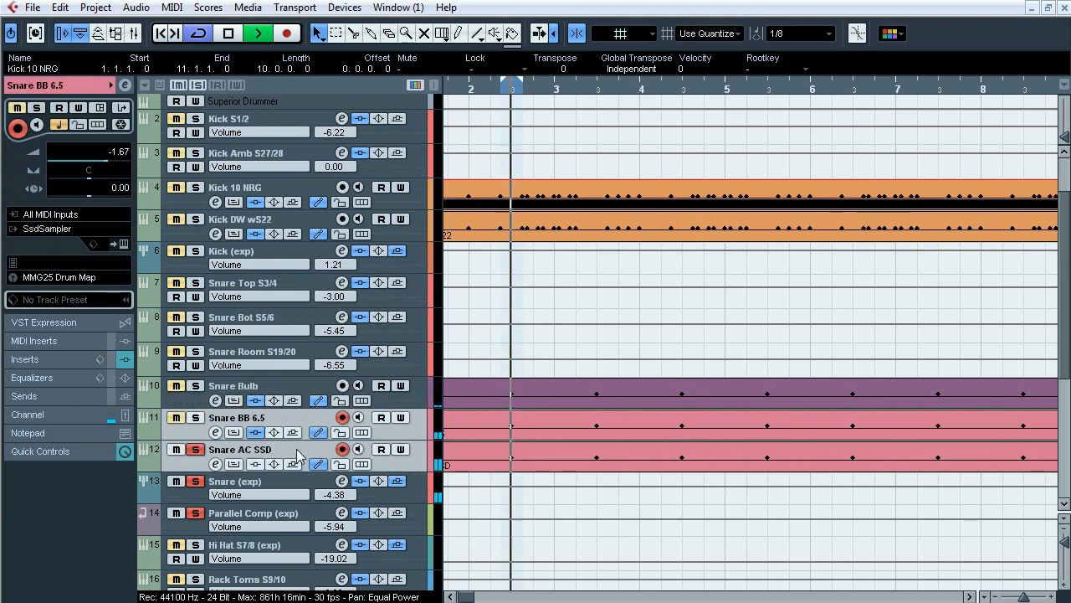
Add the remaining snare layers back to the solo to hear the full blend, and stop playback with Snare (exp) selected.
left_click(276, 456)
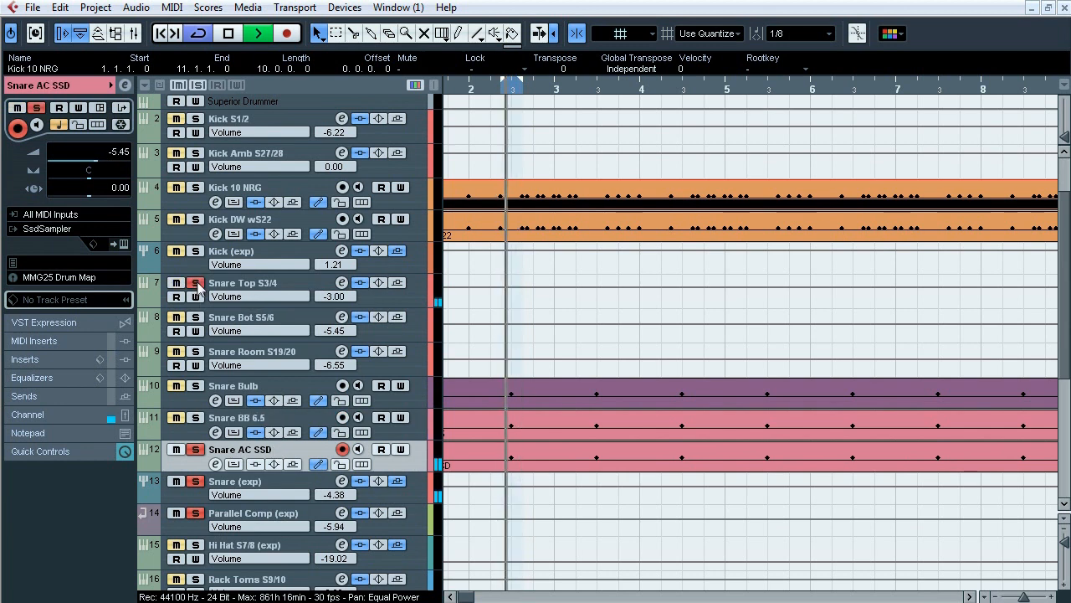
left_click(196, 317)
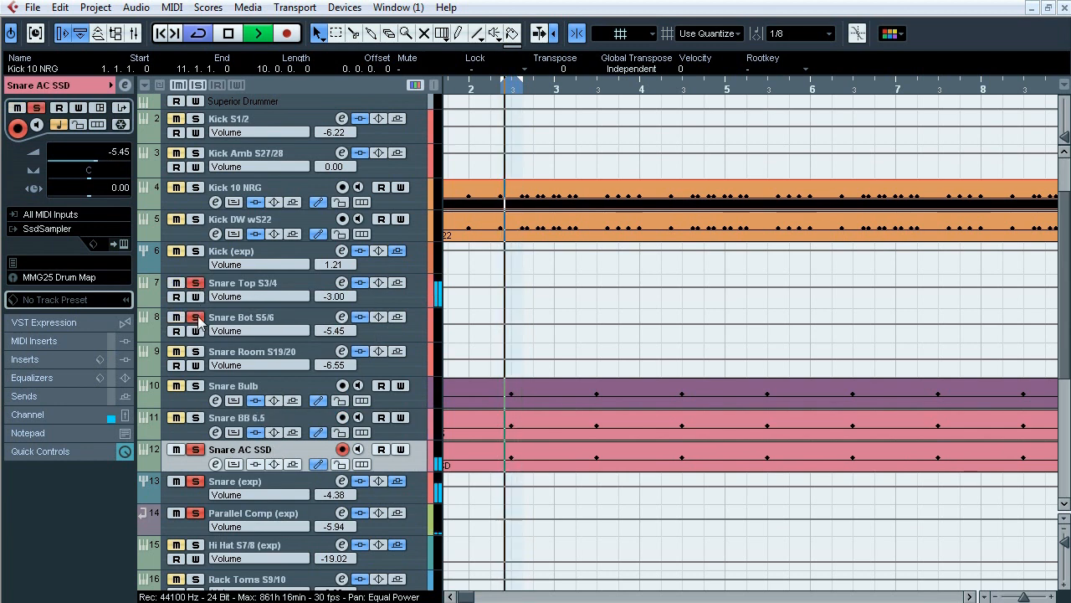
left_click(195, 386)
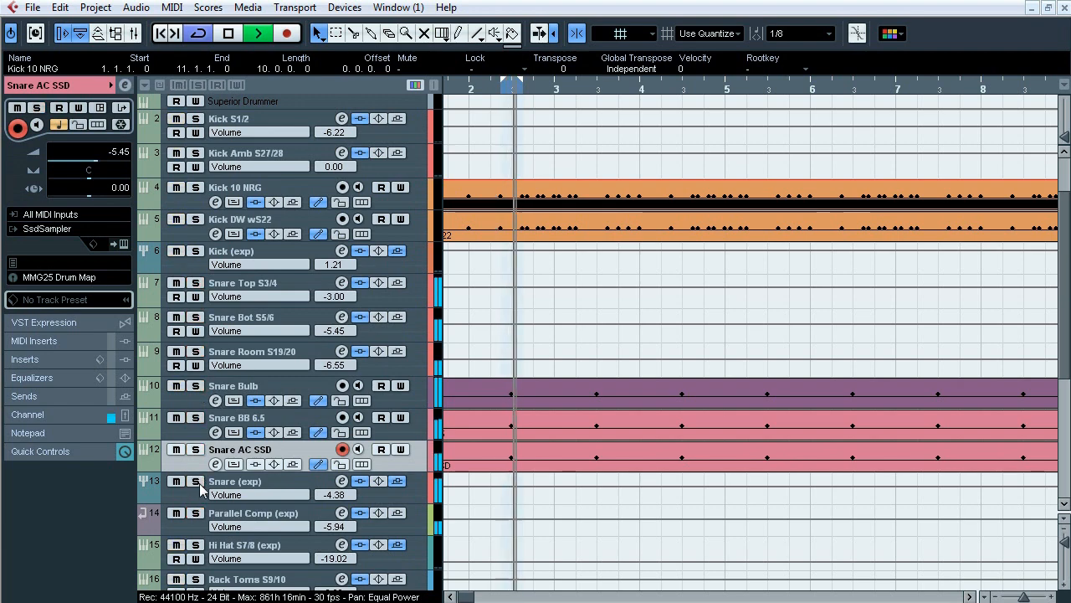
left_click(267, 481)
key("space")
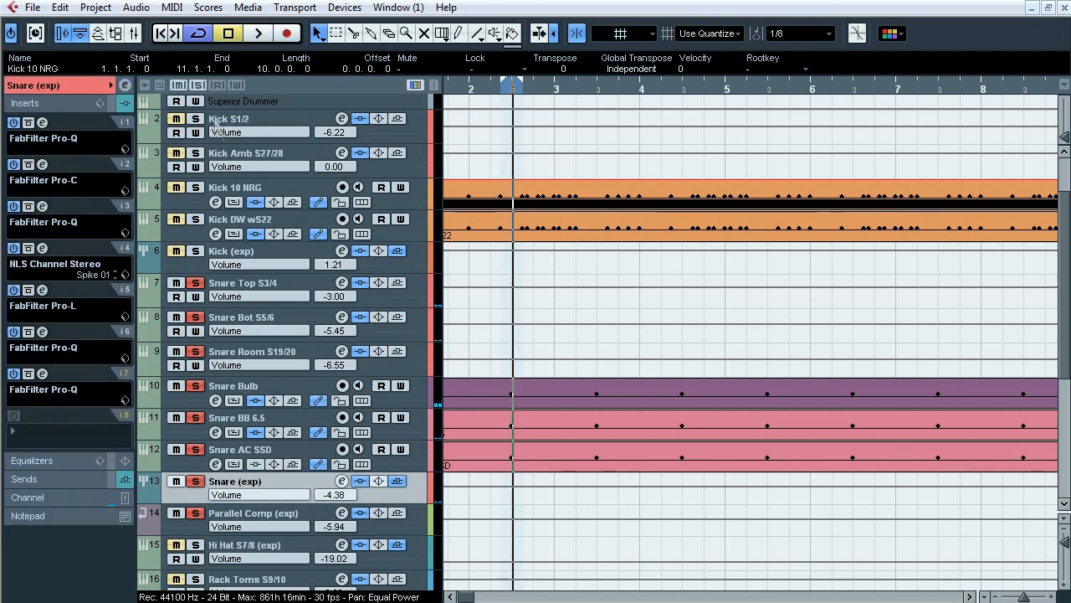
Clear all solos, solo Snare Top S3/4, and compare its playback with the inserts bypassed and active.
left_click(198, 85)
left_click(235, 291)
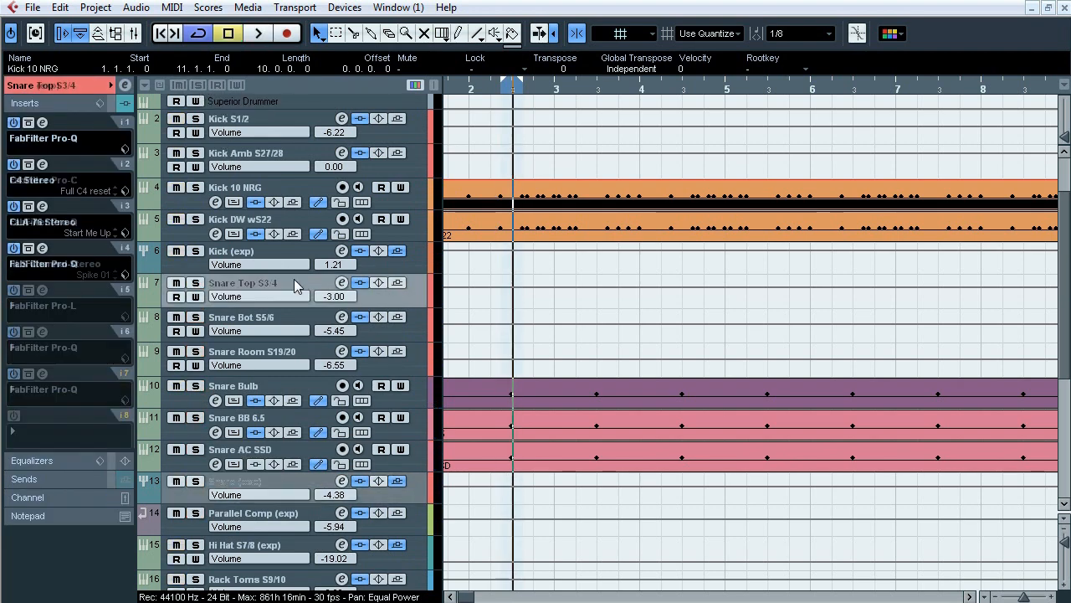
left_click(195, 283)
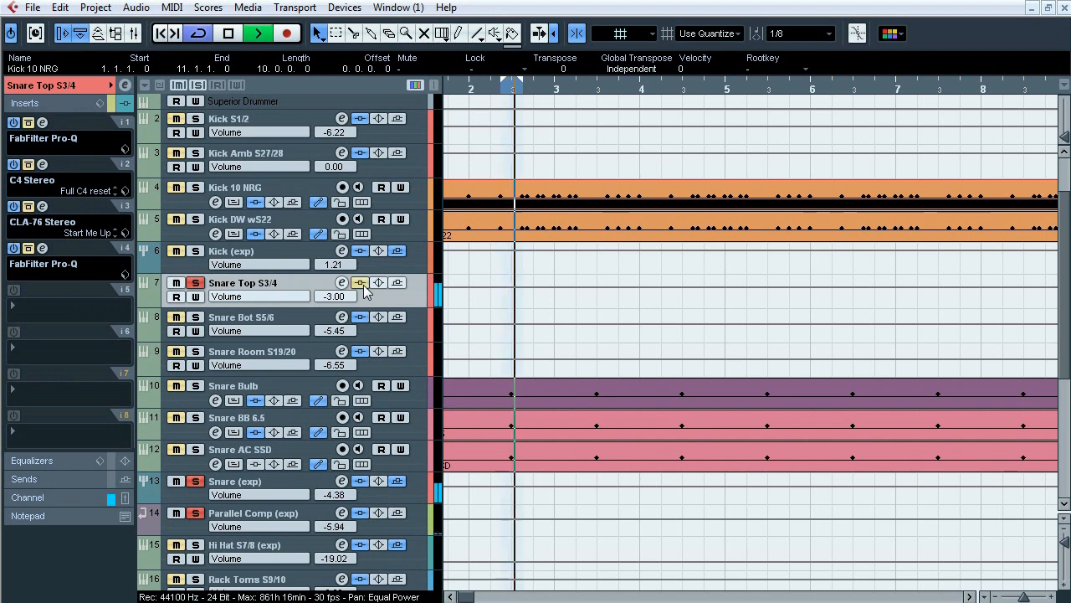
left_click(363, 285)
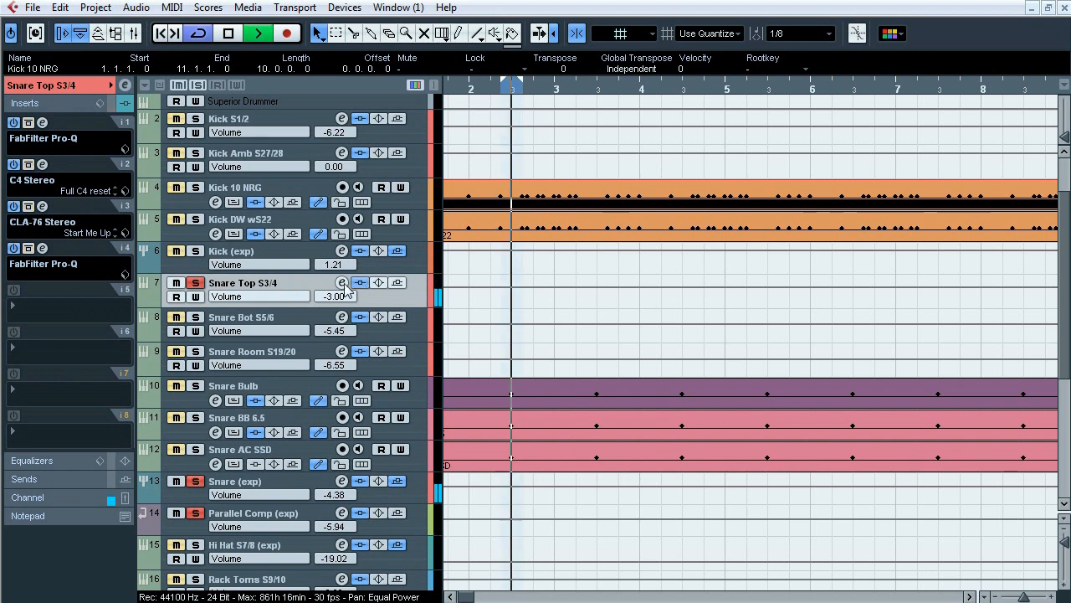
key("space")
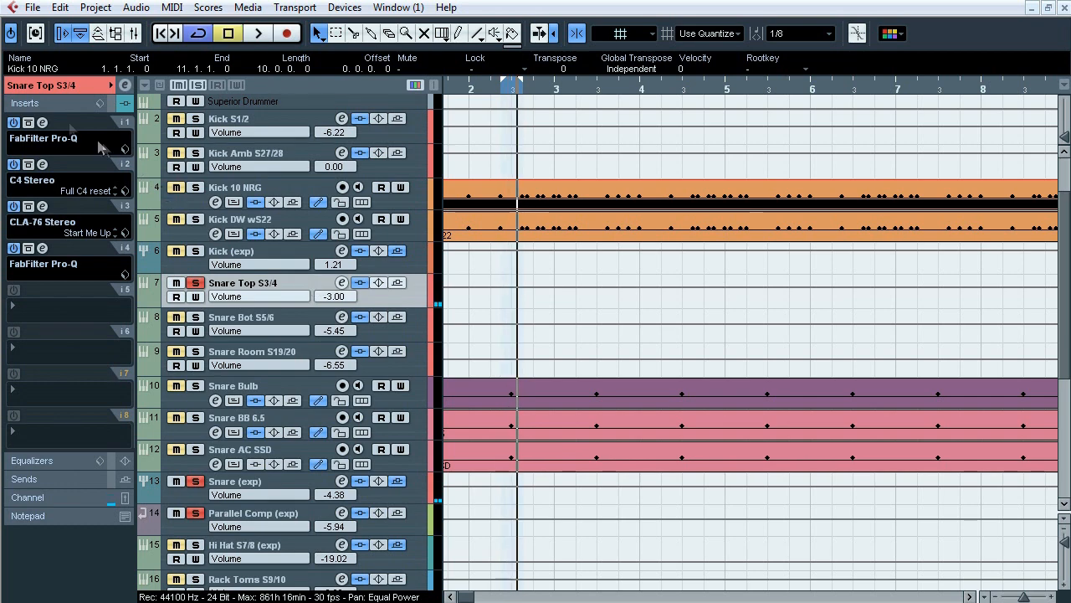
Open Snare Top S3/4's slot 1 Pro-Q and examine its low-cut, high-cut and bell bands.
left_click(42, 123)
left_click_drag(311, 303, 391, 304)
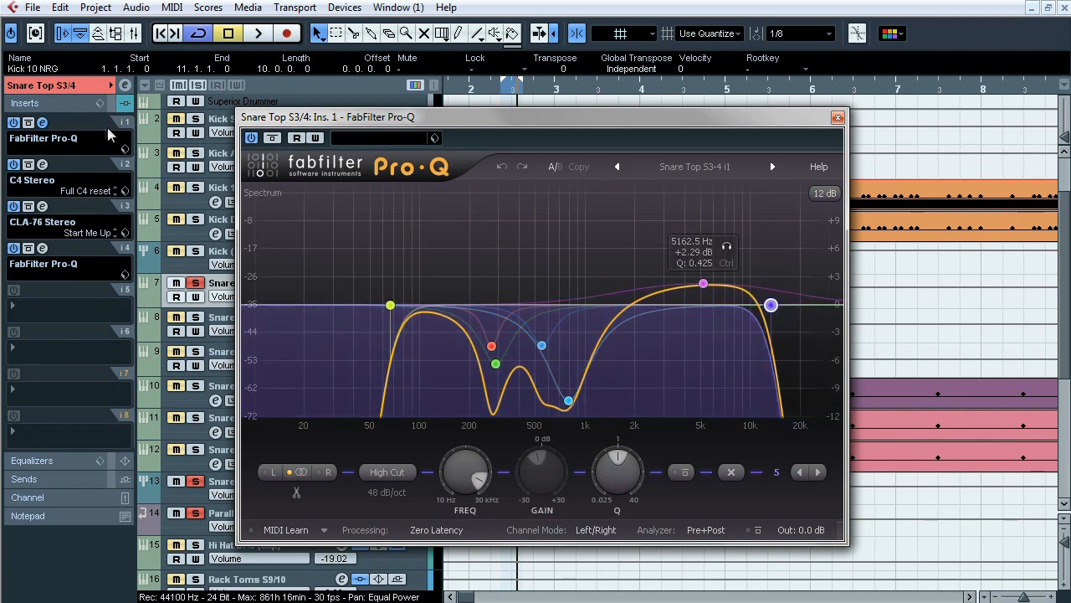
Close the slot 1 Pro-Q on Snare Top S3/4 and examine the slot 2 C4 Stereo's multiband settings.
left_click(43, 123)
left_click(42, 164)
left_click_drag(519, 116, 513, 125)
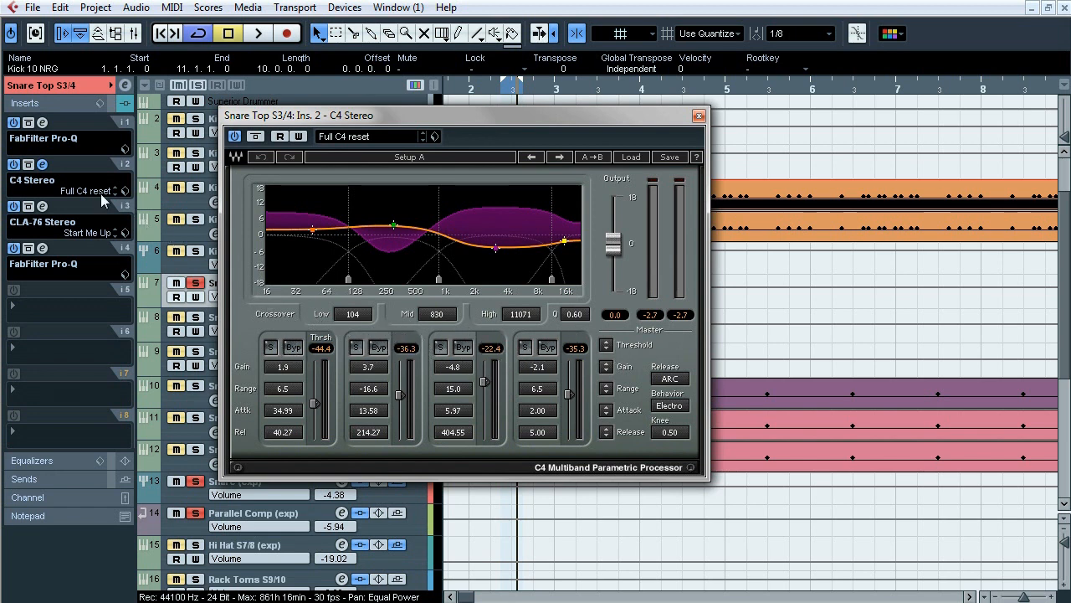
left_click(42, 164)
Examine Snare Top S3/4's slot 3 CLA-76 compressor settings and the slot 4 Pro-Q's notches and high-cut band.
left_click(42, 206)
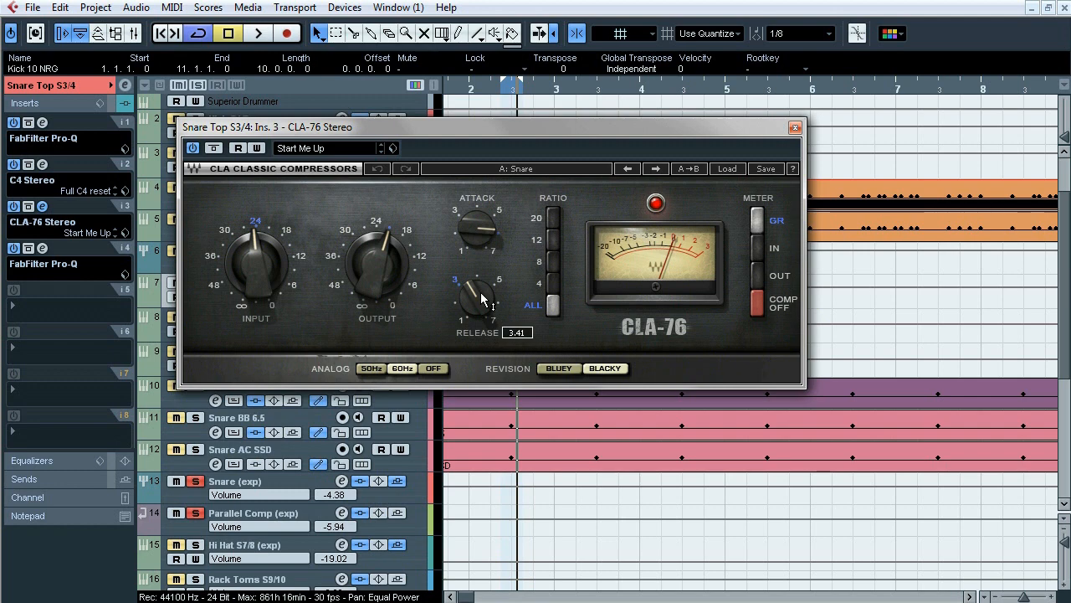
left_click(43, 206)
left_click(42, 248)
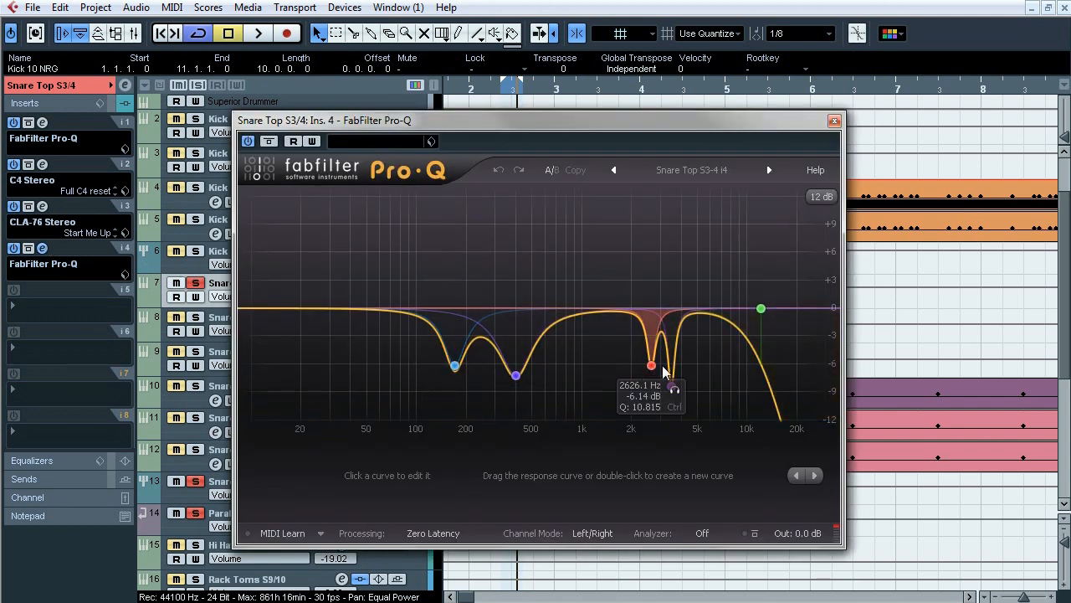
left_click(762, 310)
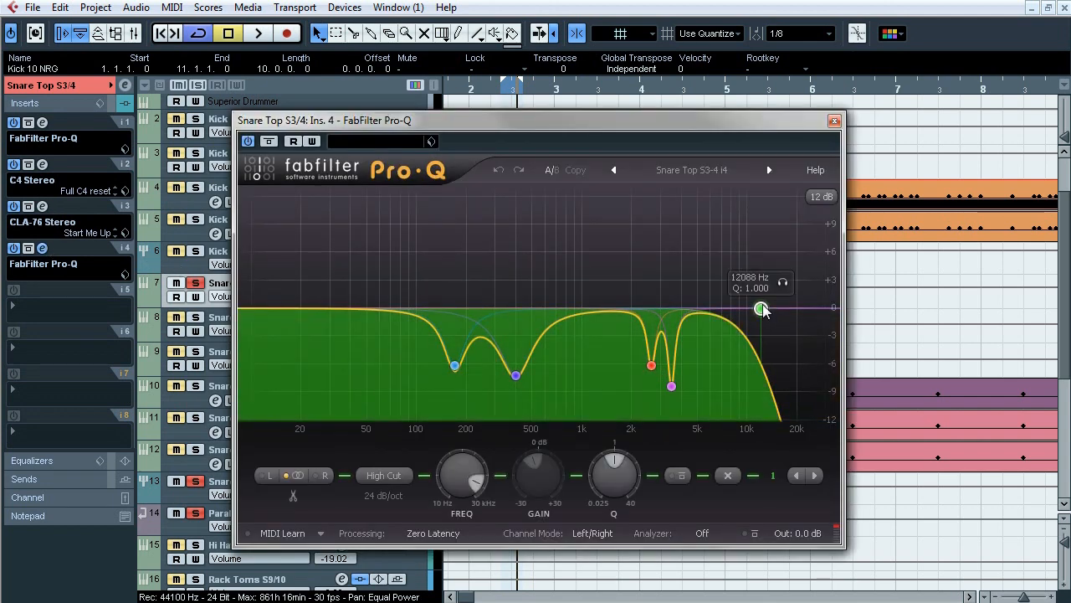
left_click(43, 248)
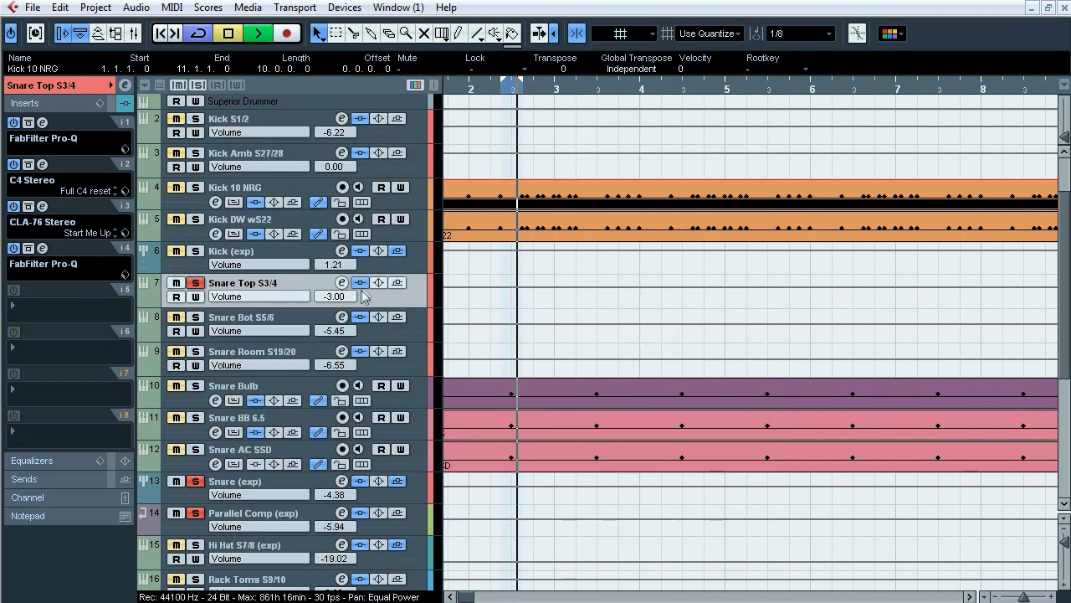
During playback with Snare Top S3/4's inserts bypassed, compare the sound as the C4 Stereo and CLA-76 are switched between bypassed and active.
left_click(360, 282)
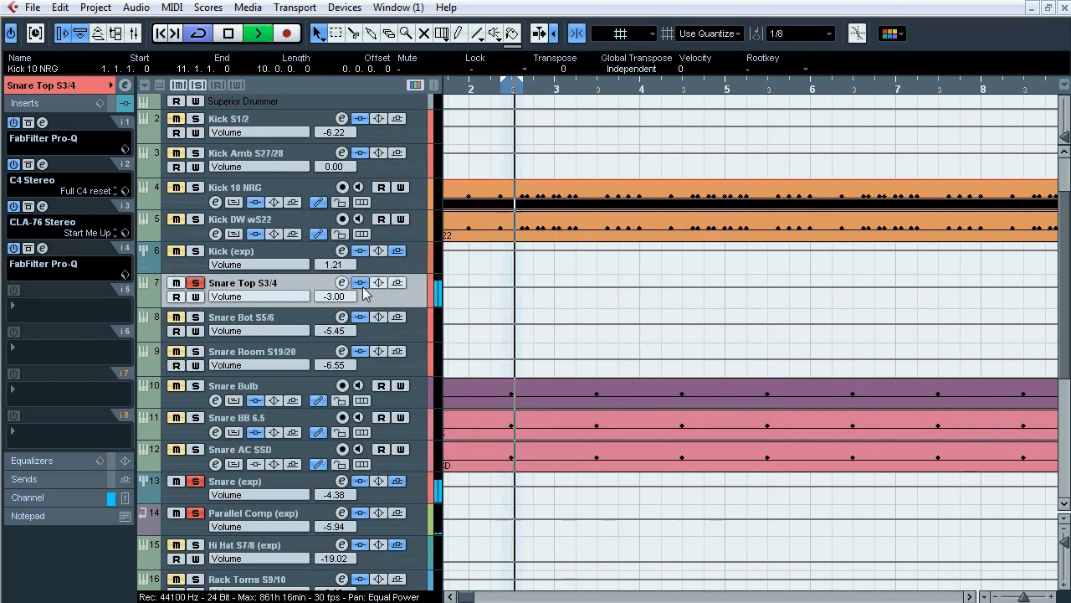
left_click(43, 165)
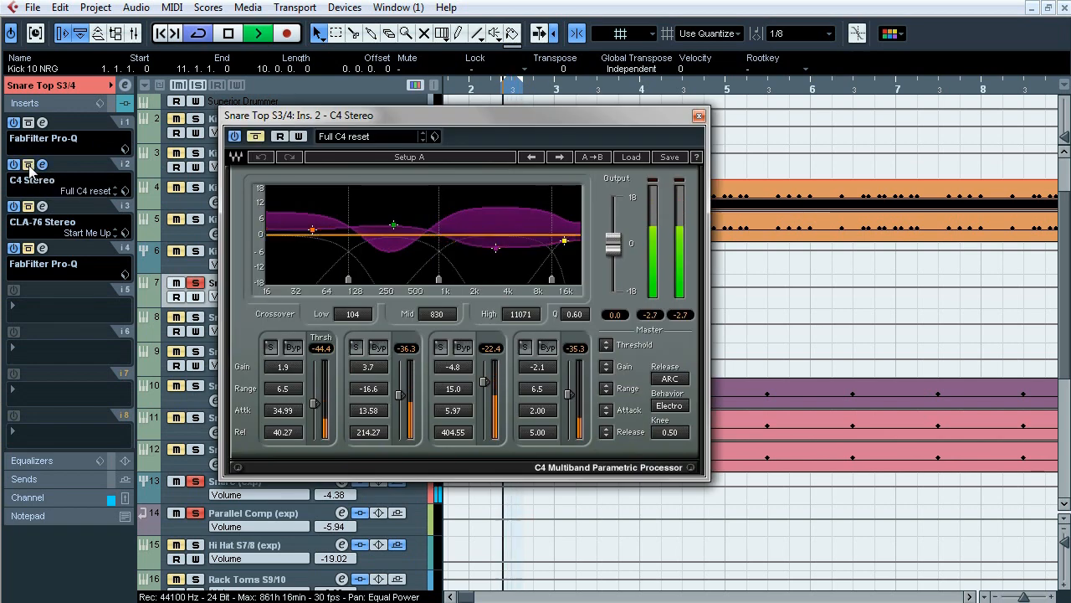
left_click(29, 167)
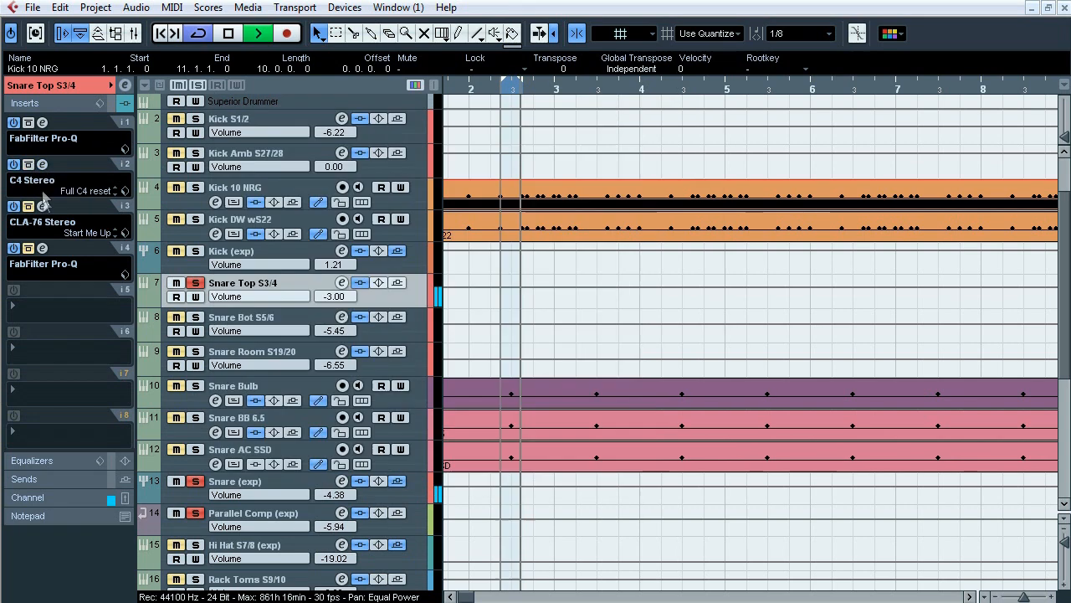
left_click(42, 205)
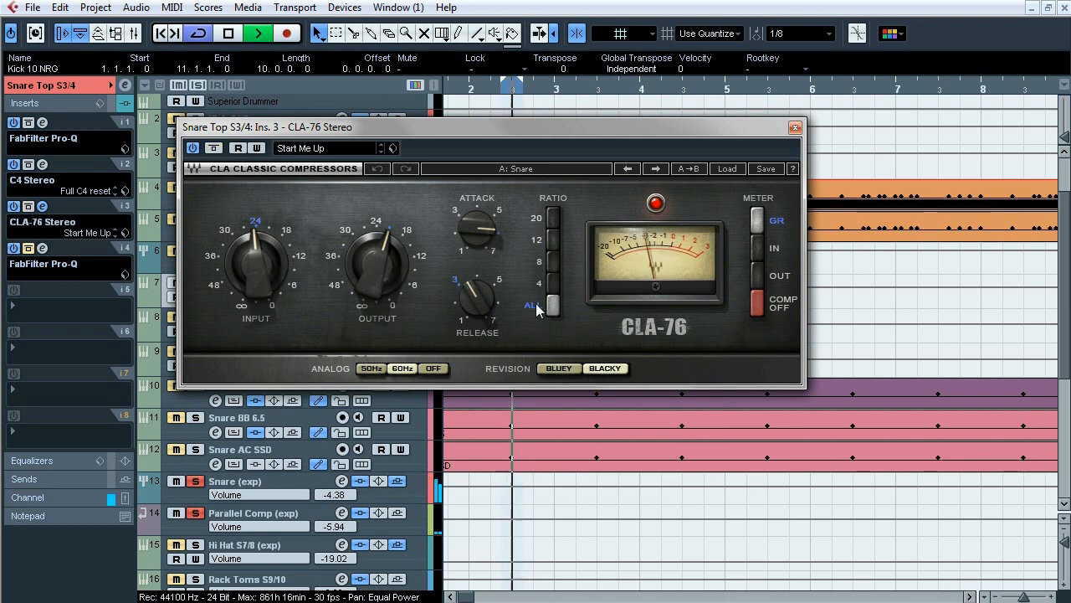
left_click(29, 206)
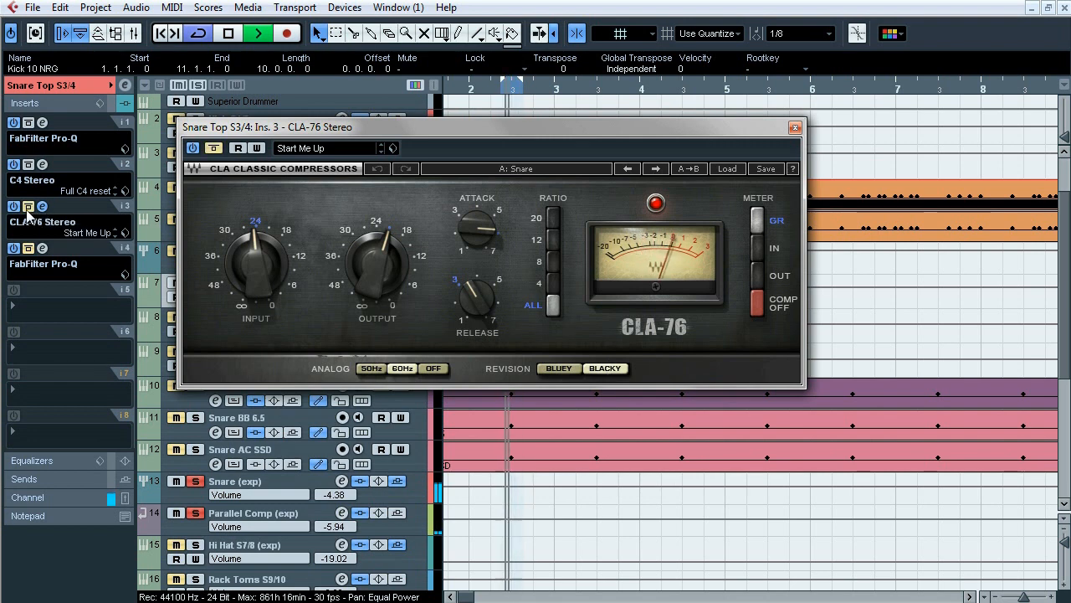
left_click(42, 206)
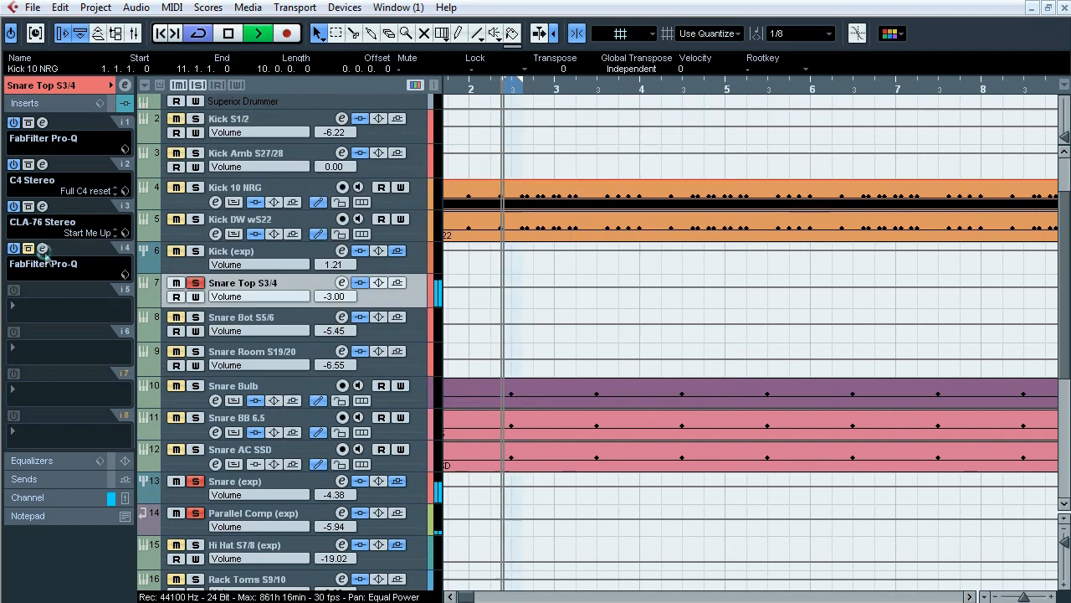
Compare Snare Top S3/4's slot 4 Pro-Q bypassed and active, audition its 3473.6 Hz band alone, and stop playback.
left_click(42, 248)
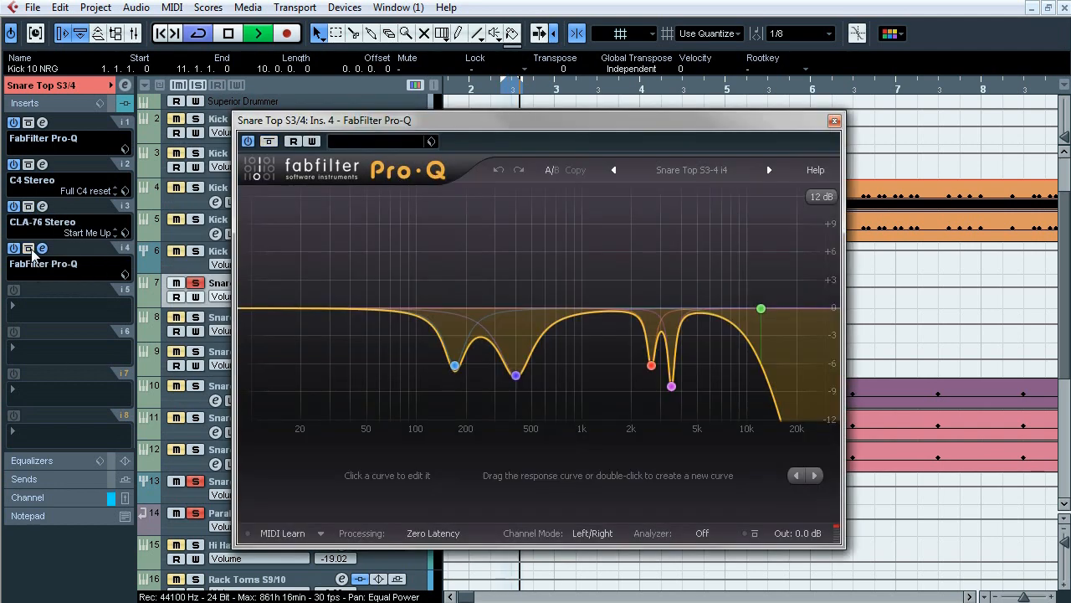
left_click(28, 248)
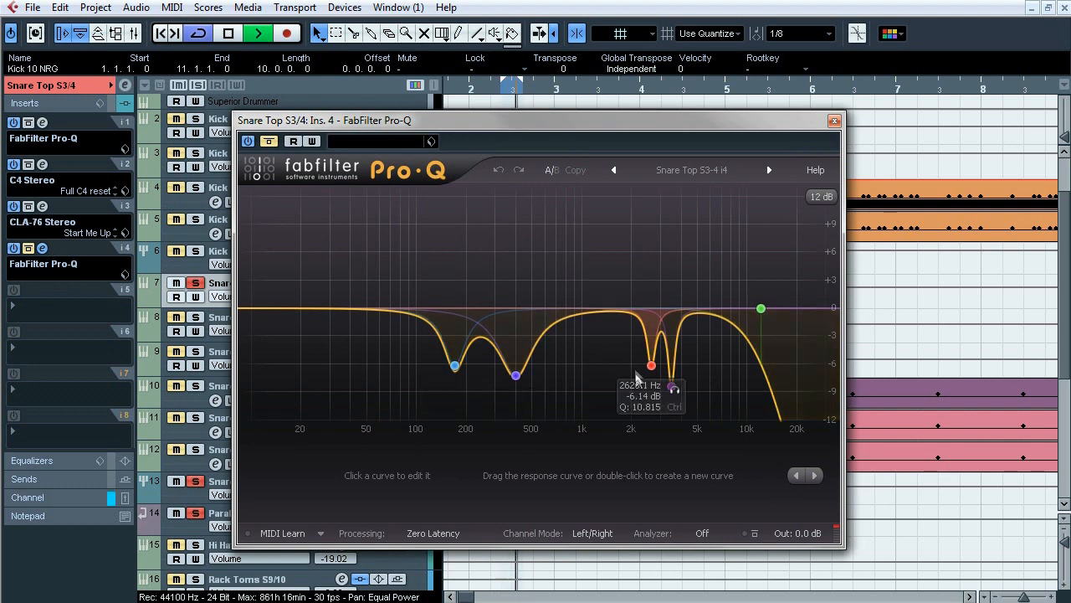
left_click(674, 391)
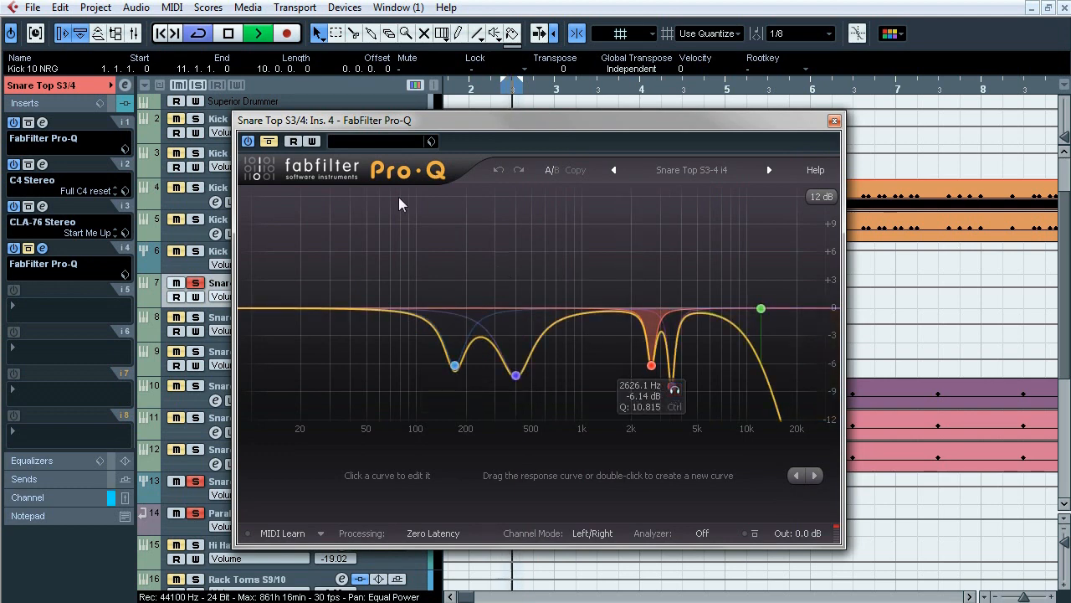
left_click(677, 392)
left_click(695, 411)
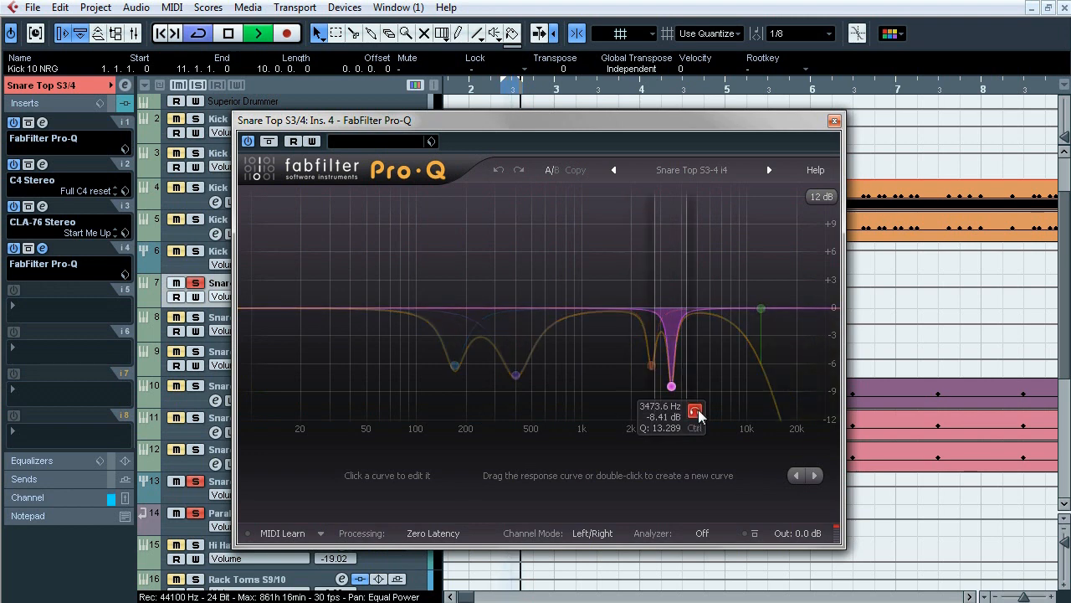
left_click(695, 411)
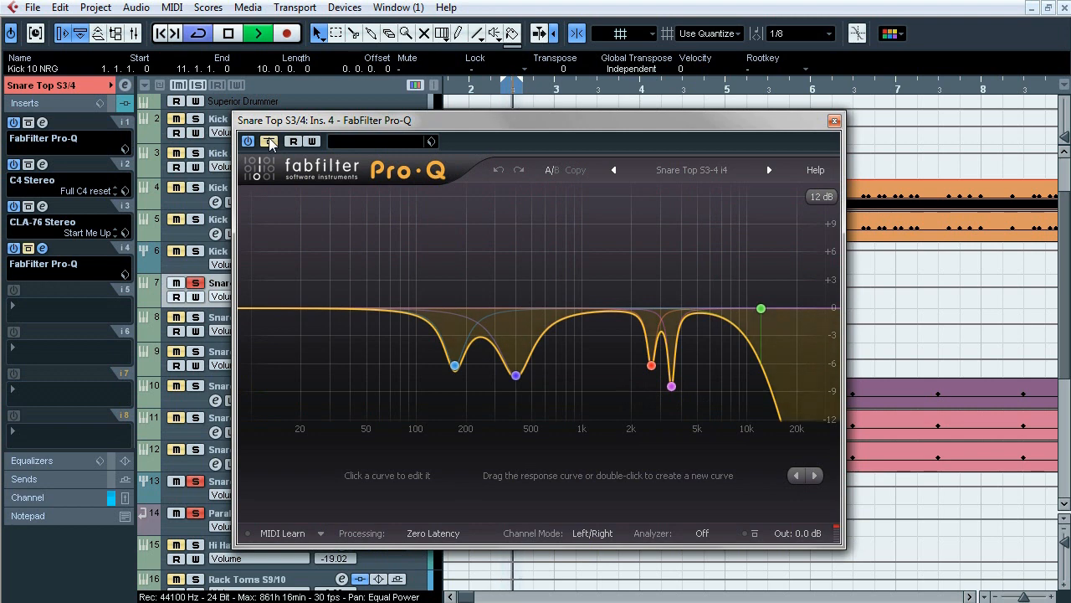
key("space")
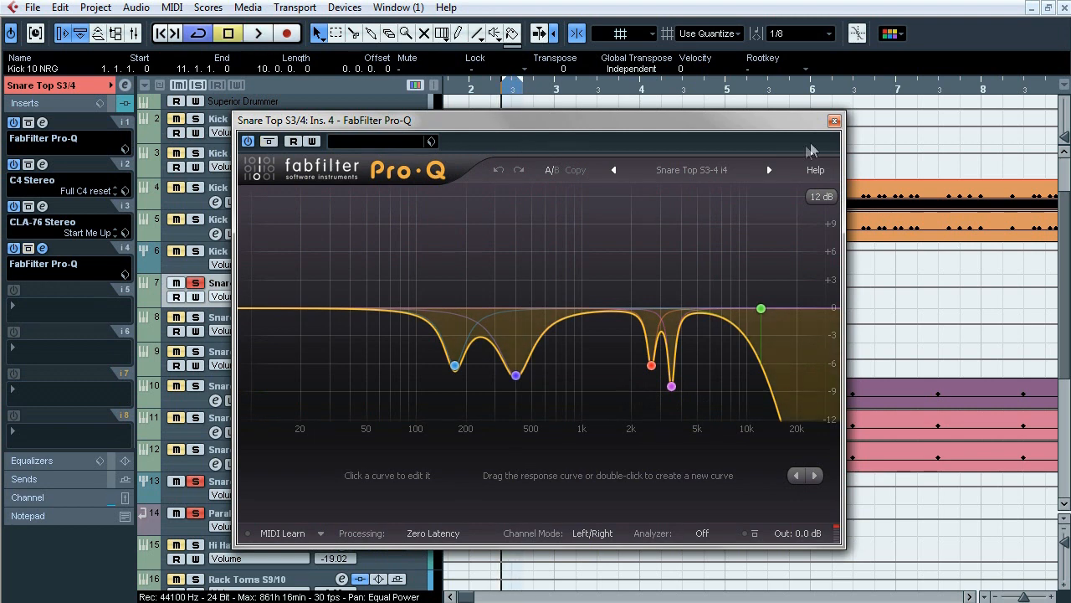
left_click(834, 121)
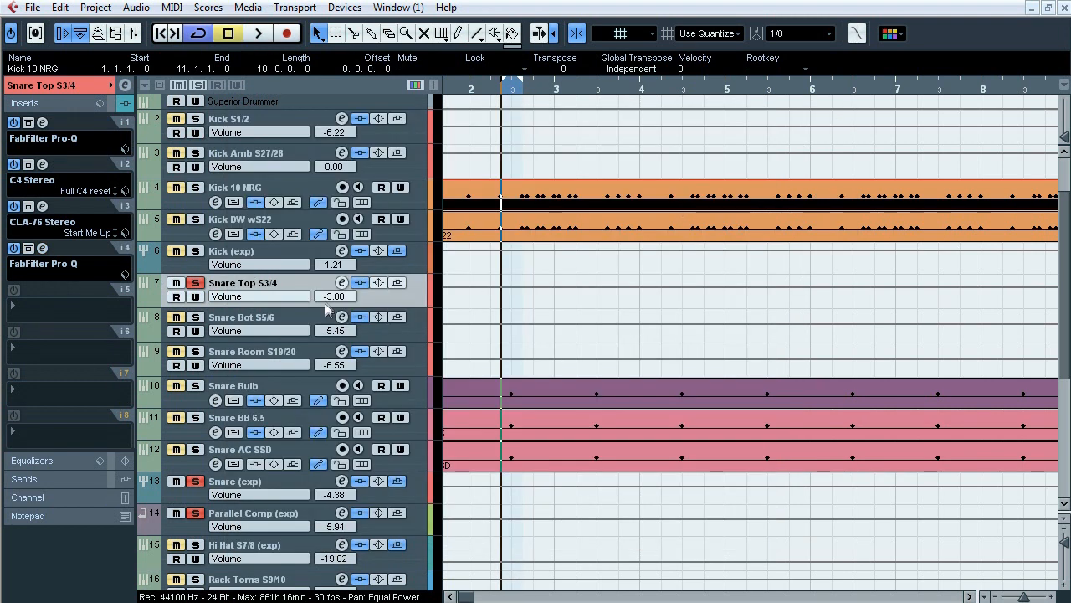
Select and solo Snare Bot S5/6, and compare its playback with the inserts bypassed and active.
left_click(230, 321)
left_click(195, 318)
key("space")
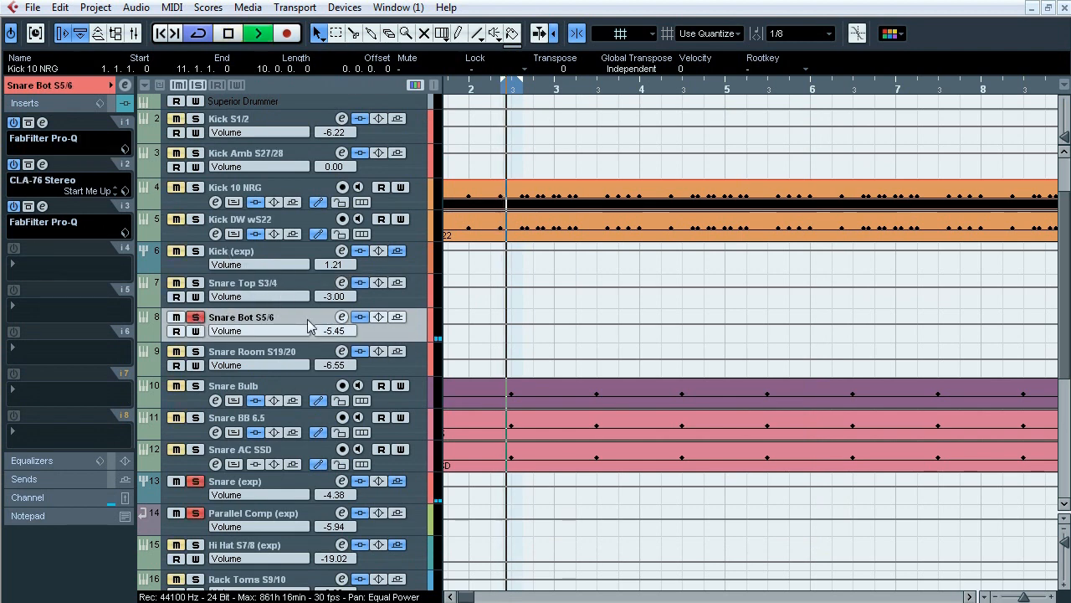
left_click(360, 317)
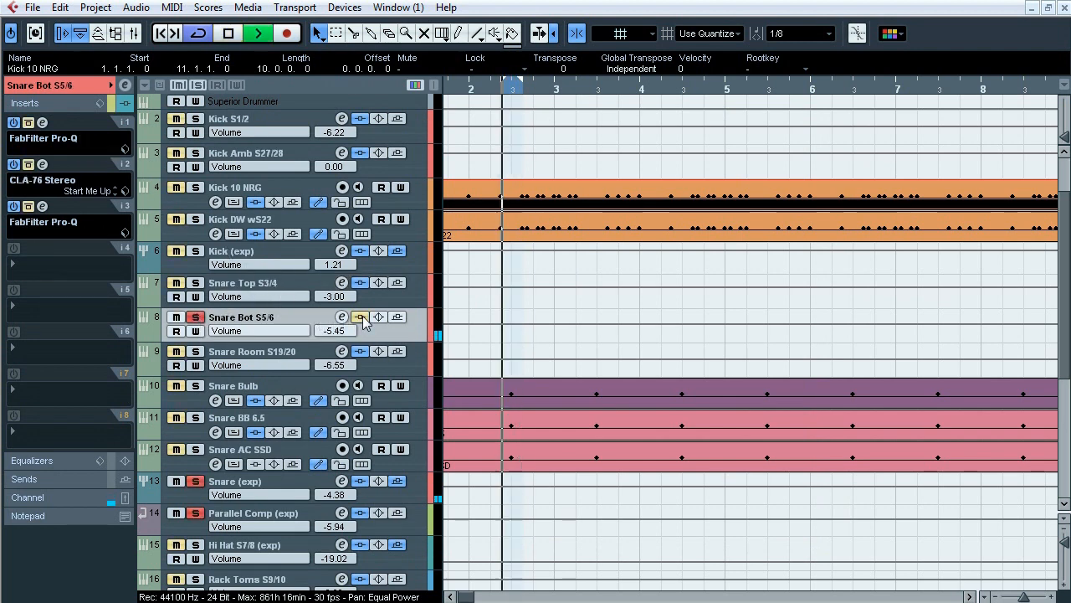
left_click(363, 318)
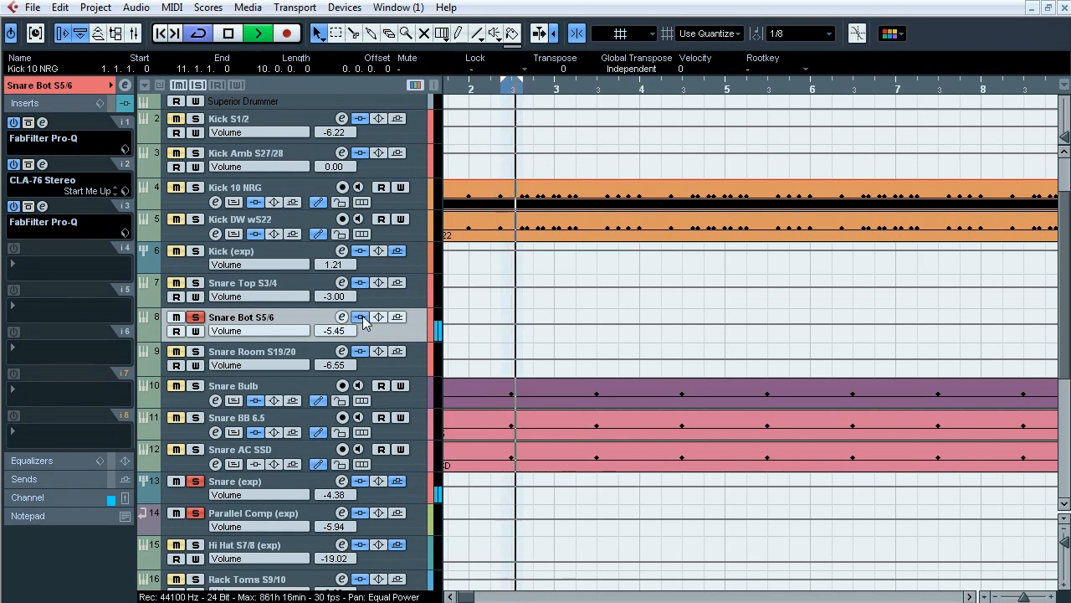
left_click(359, 317)
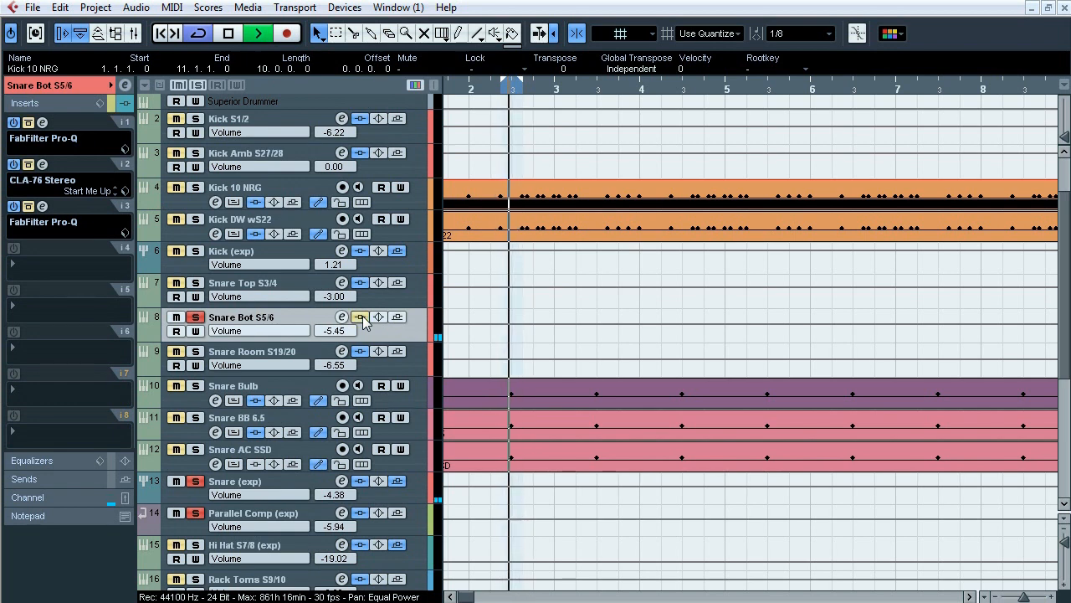
left_click(362, 319)
key("space")
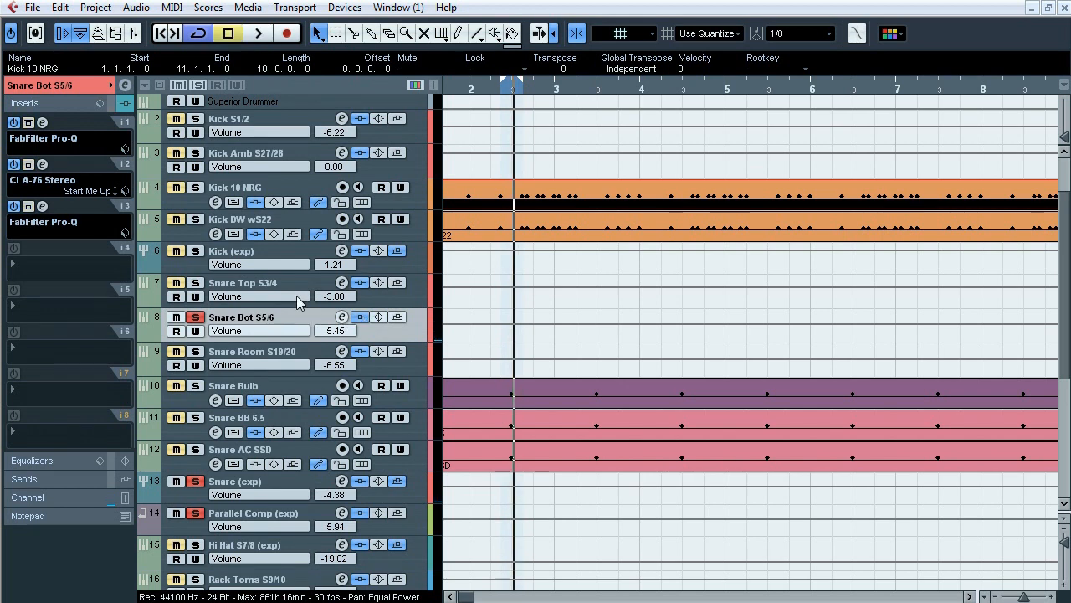
Examine the low-cut and bell bands in Snare Bot S5/6's slot 1 Pro-Q.
left_click(46, 124)
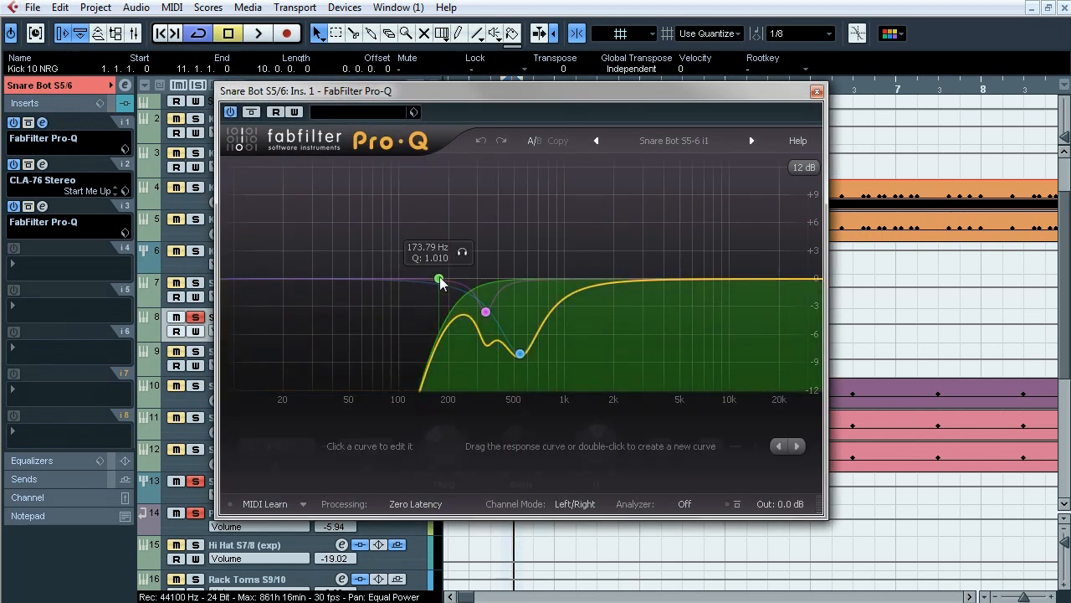
left_click(439, 278)
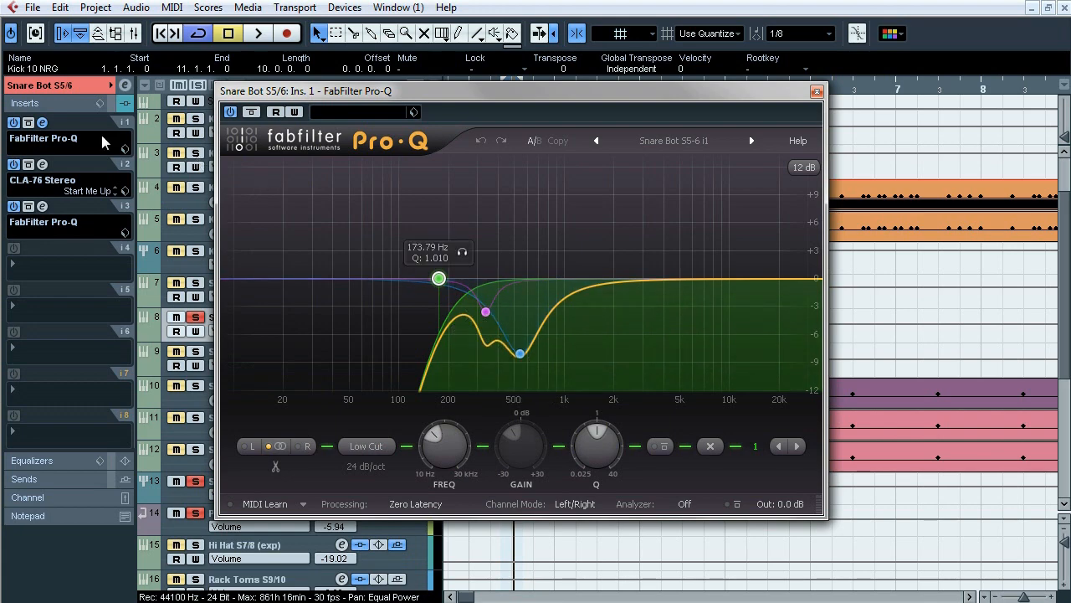
left_click(43, 123)
Examine the attack and release settings of Snare Bot S5/6's slot 2 CLA-76 compressor.
left_click(43, 165)
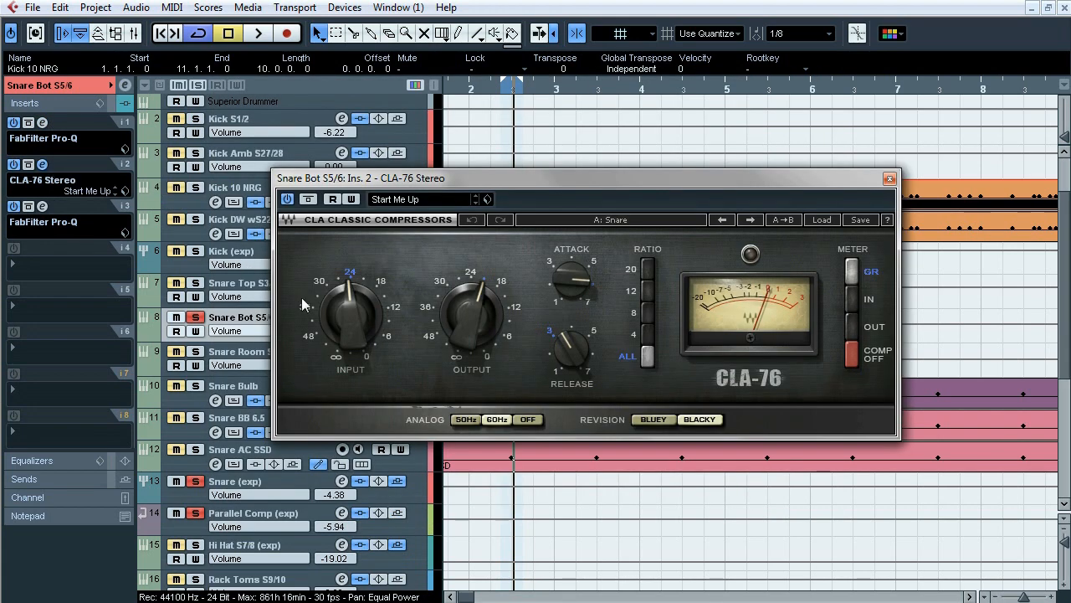
mouse_move(568, 283)
mouse_move(569, 352)
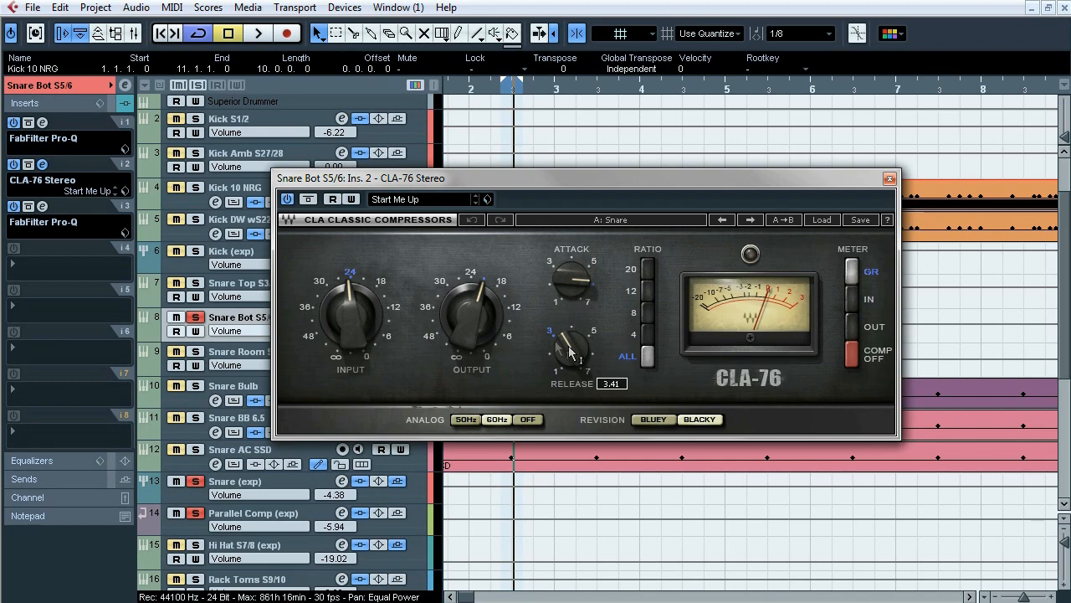
left_click(44, 165)
Examine the narrow bell cut and high-cut band in Snare Bot S5/6's slot 3 Pro-Q.
left_click(43, 206)
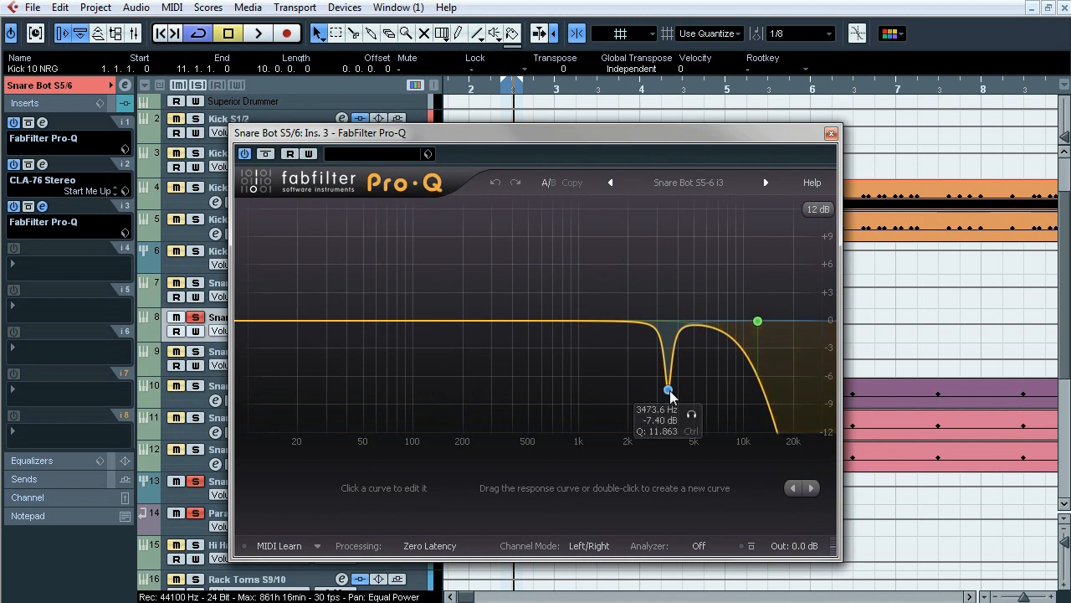
left_click(757, 321)
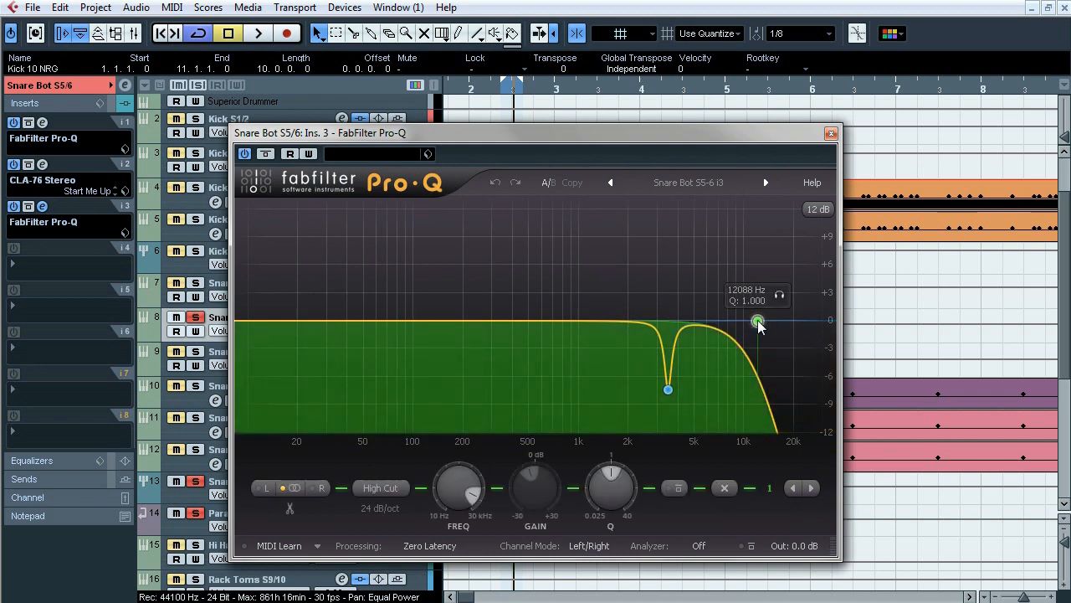
left_click(43, 205)
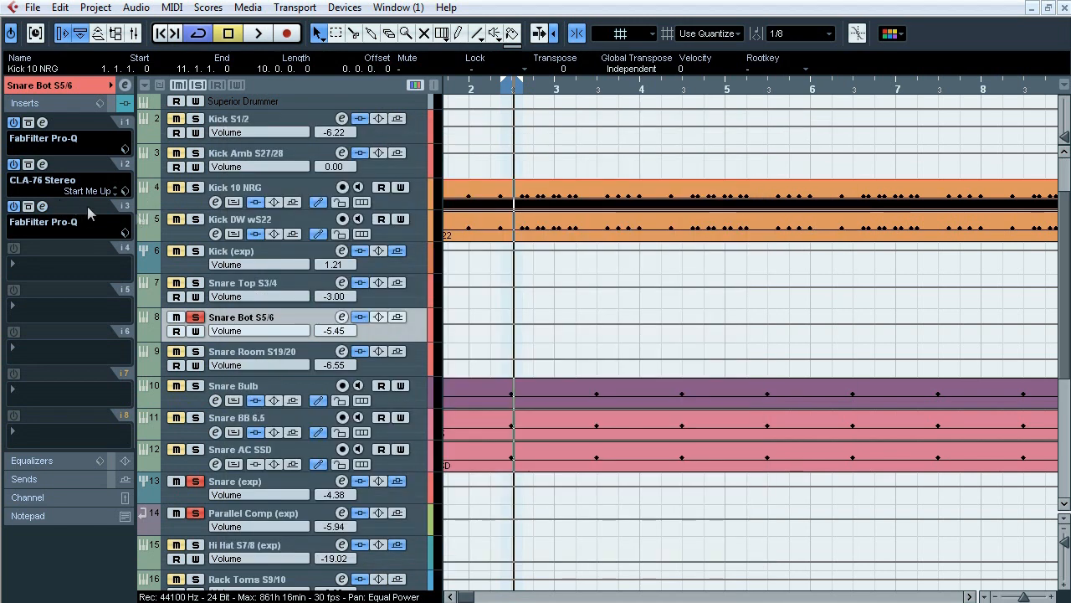
Play Snare Bot S5/6 with its inserts bypassed and active, temporarily adding Snare Top S3/4 to the solo for comparison.
key("space")
left_click(360, 319)
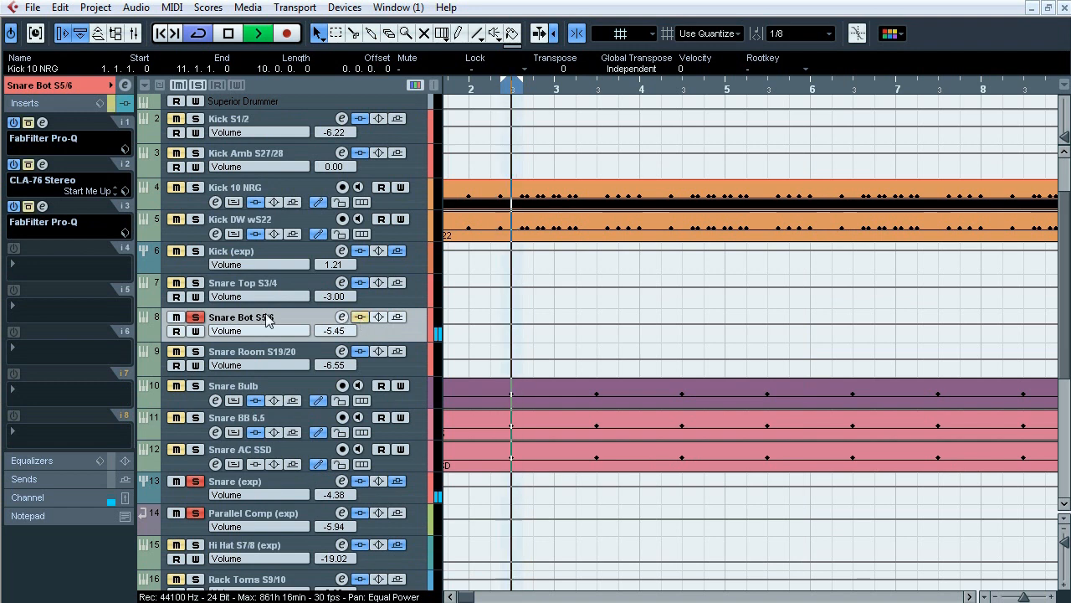
left_click(195, 283)
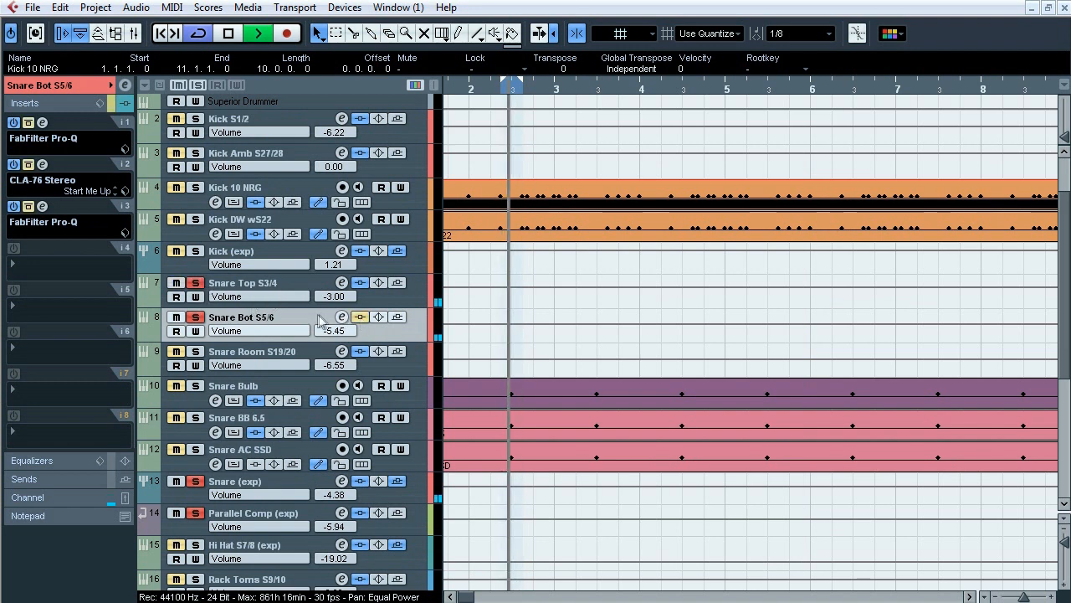
left_click(360, 317)
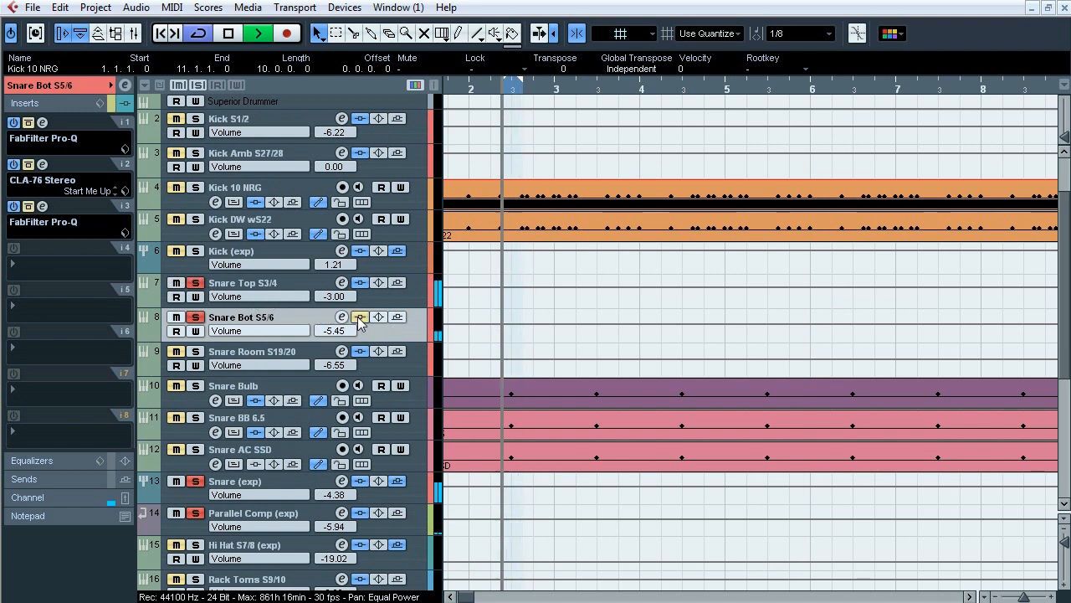
left_click(195, 283)
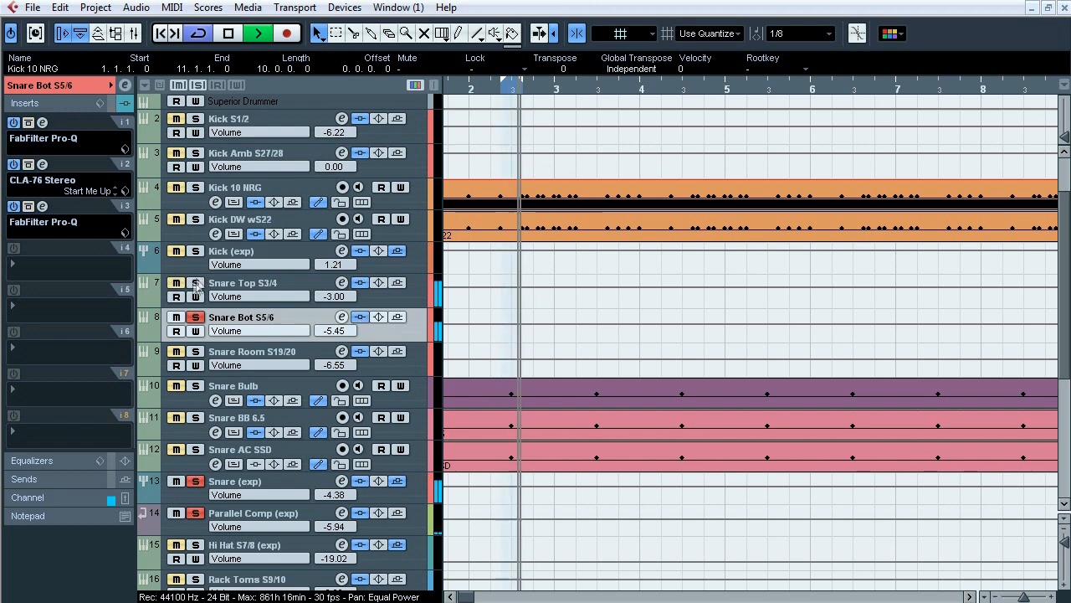
Compare Snare Bot S5/6's slot 1 Pro-Q bypassed and active during playback.
left_click(42, 122)
left_click(27, 123)
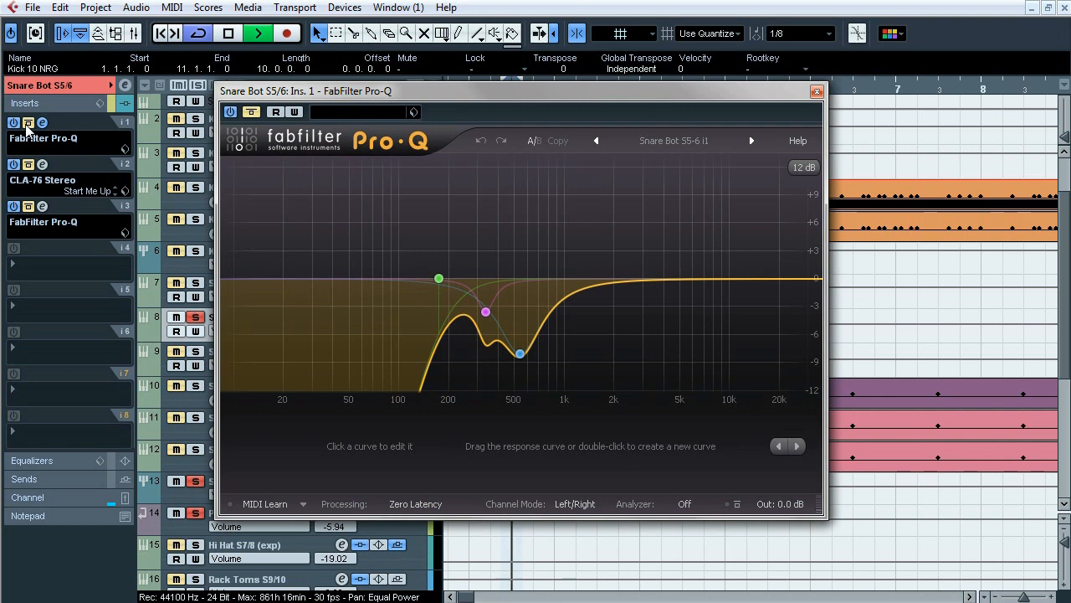
left_click(42, 123)
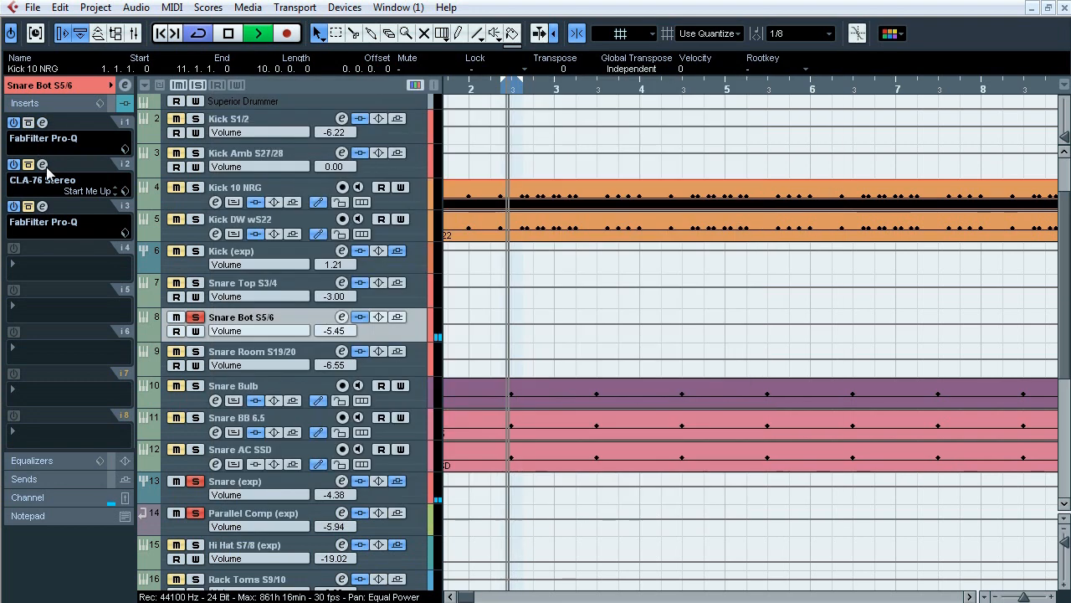
Activate Snare Bot S5/6's slot 2 CLA-76 during playback and check its effect on the sound.
left_click(42, 164)
left_click(28, 166)
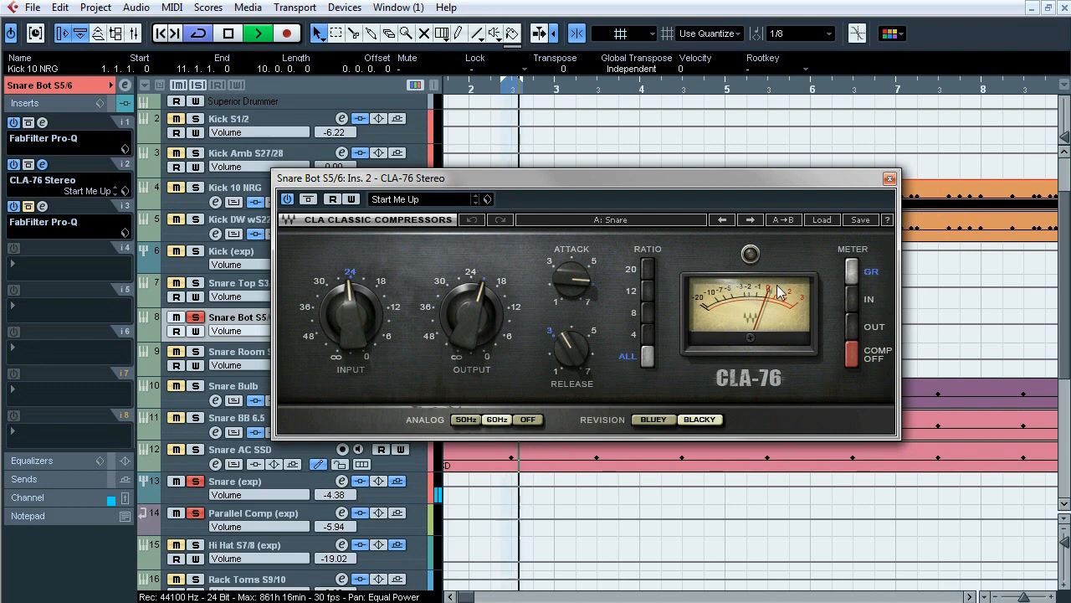
left_click(236, 285)
left_click(42, 206)
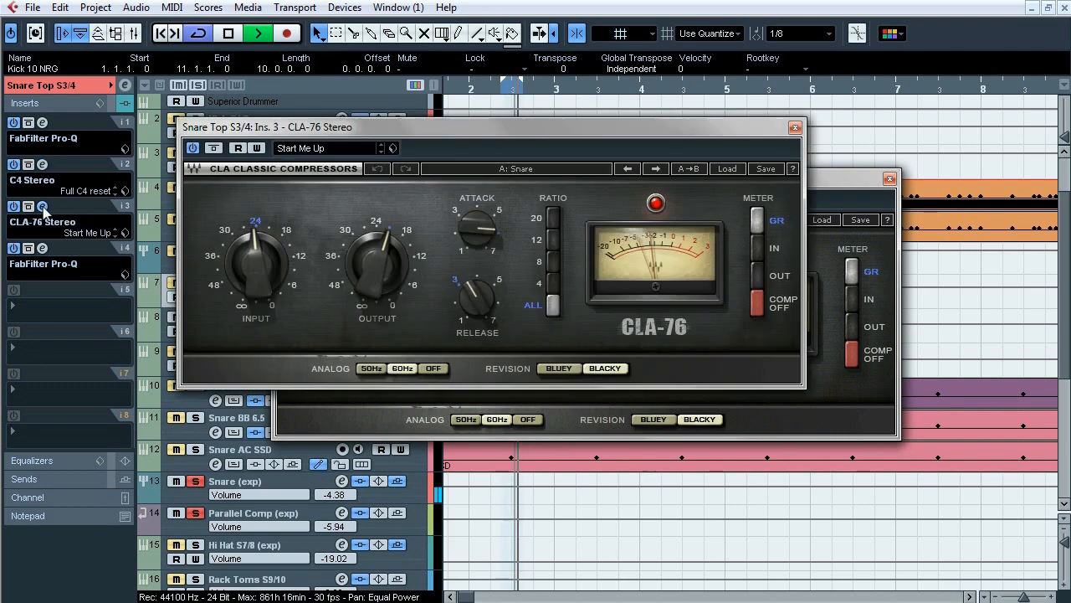
left_click(795, 127)
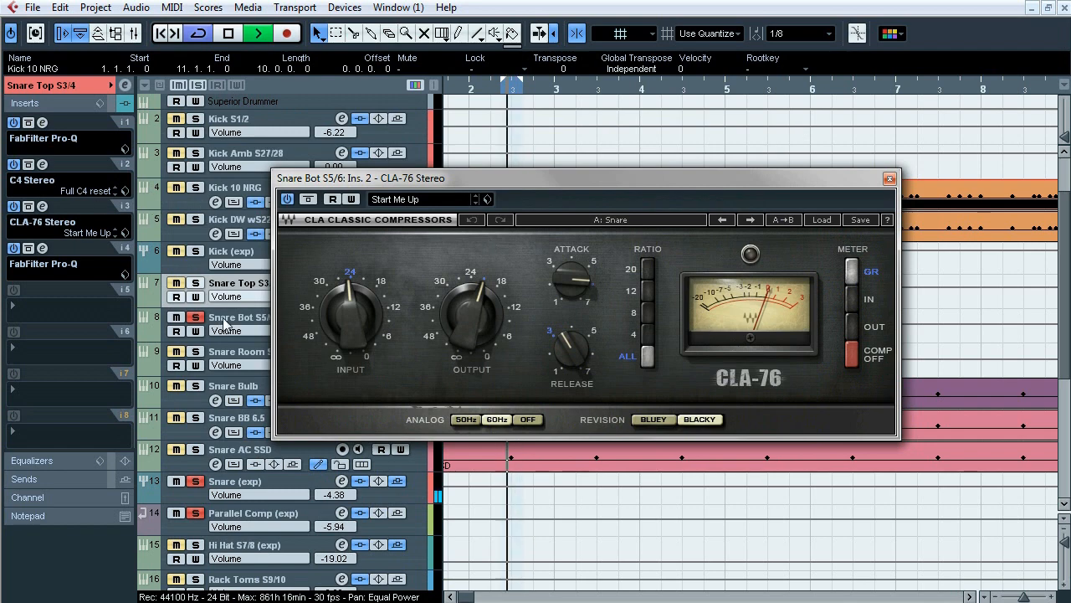
left_click(159, 321)
left_click(41, 165)
Compare Snare Bot S5/6's slot 3 Pro-Q bypassed and active, auditioning its narrow bell cut in isolation.
left_click(42, 207)
left_click(28, 207)
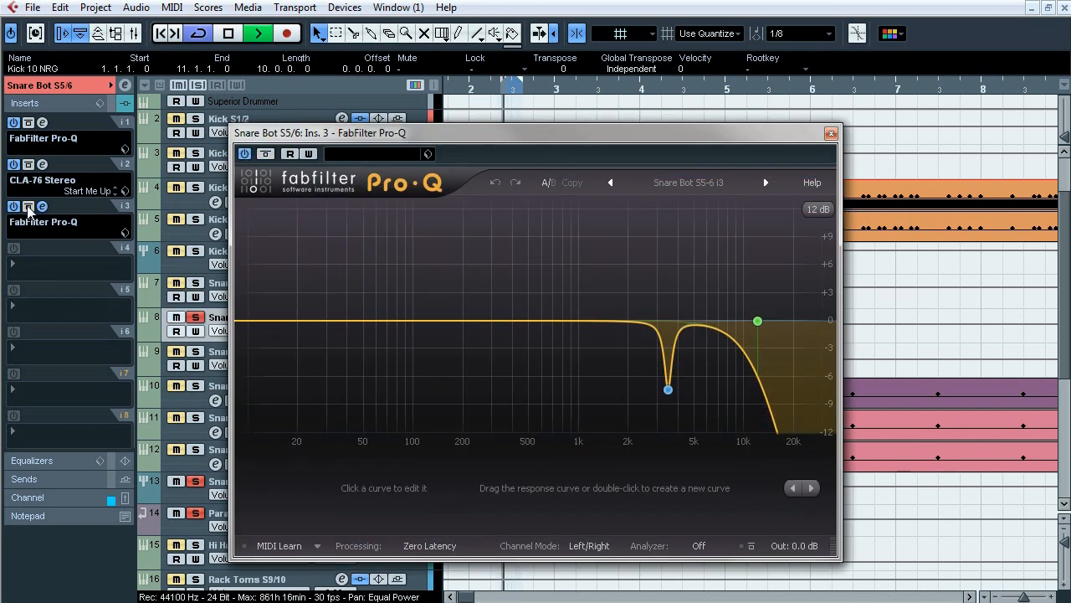
left_click(28, 207)
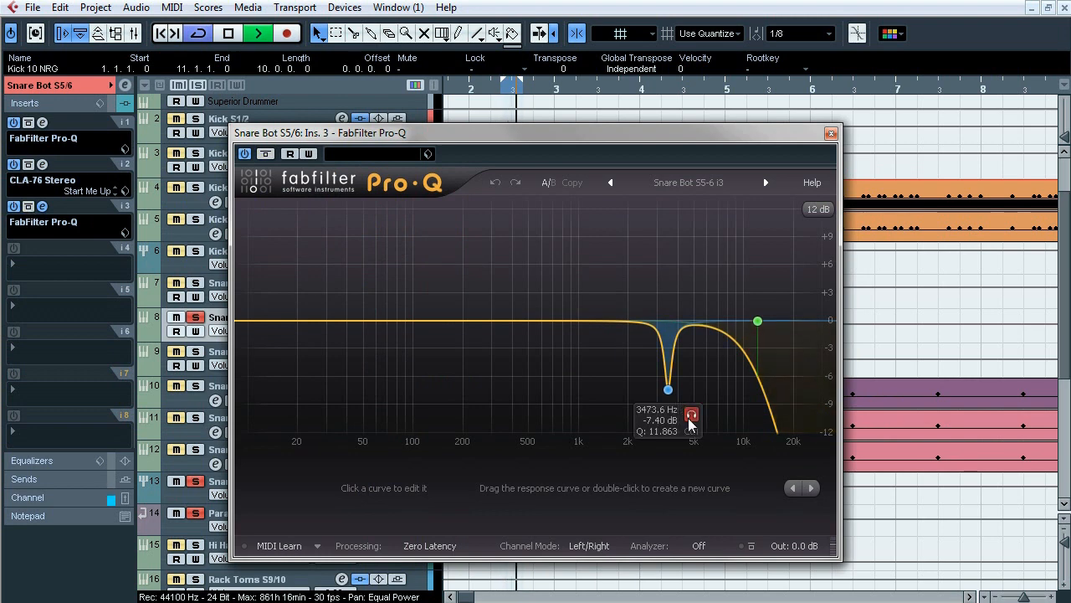
left_click(691, 416)
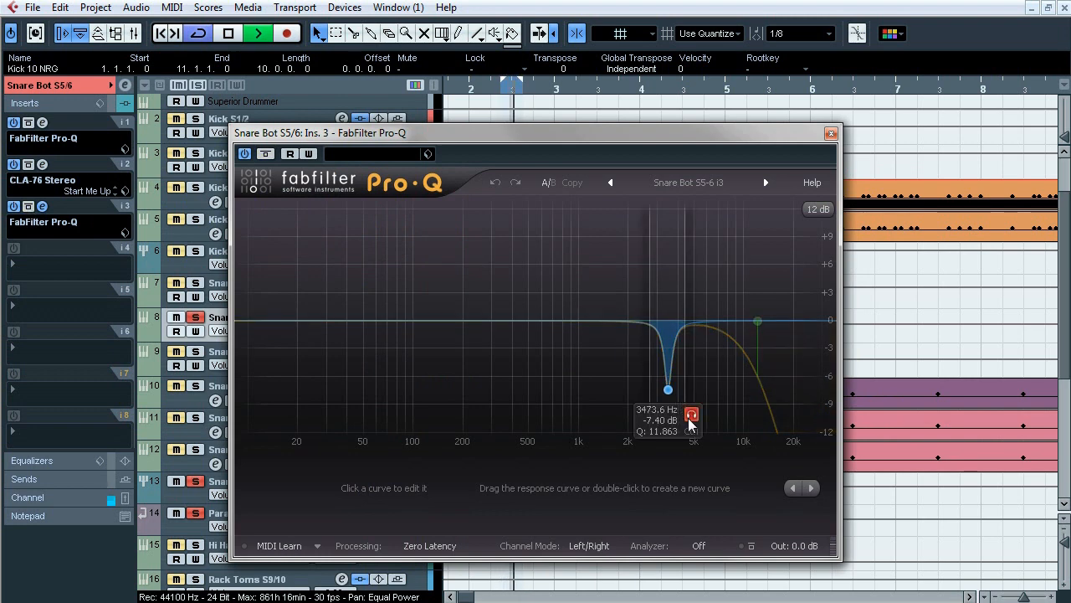
left_click(690, 415)
left_click(266, 154)
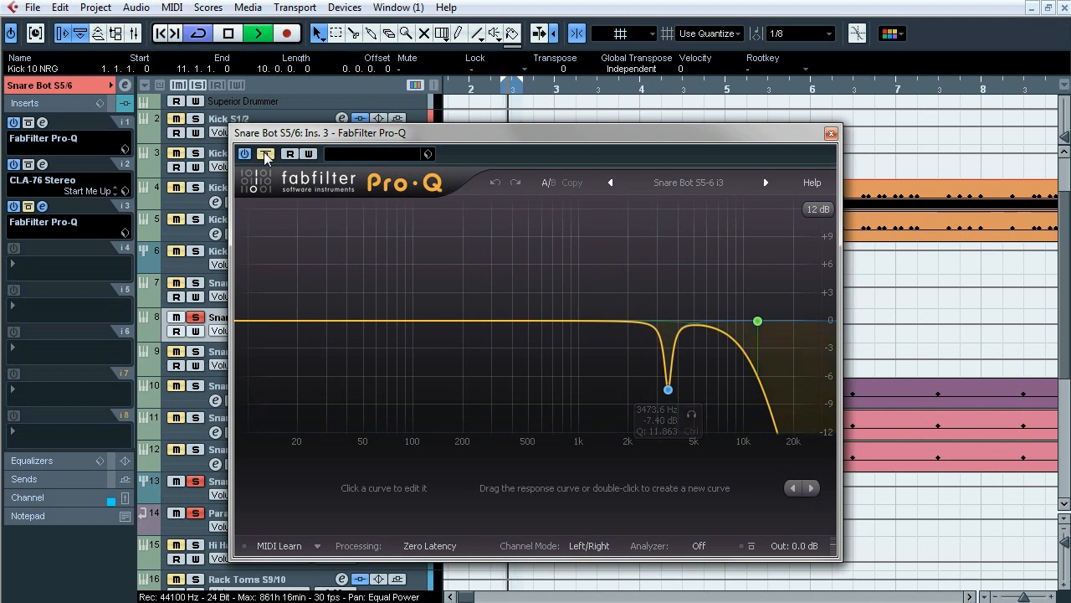
key("space")
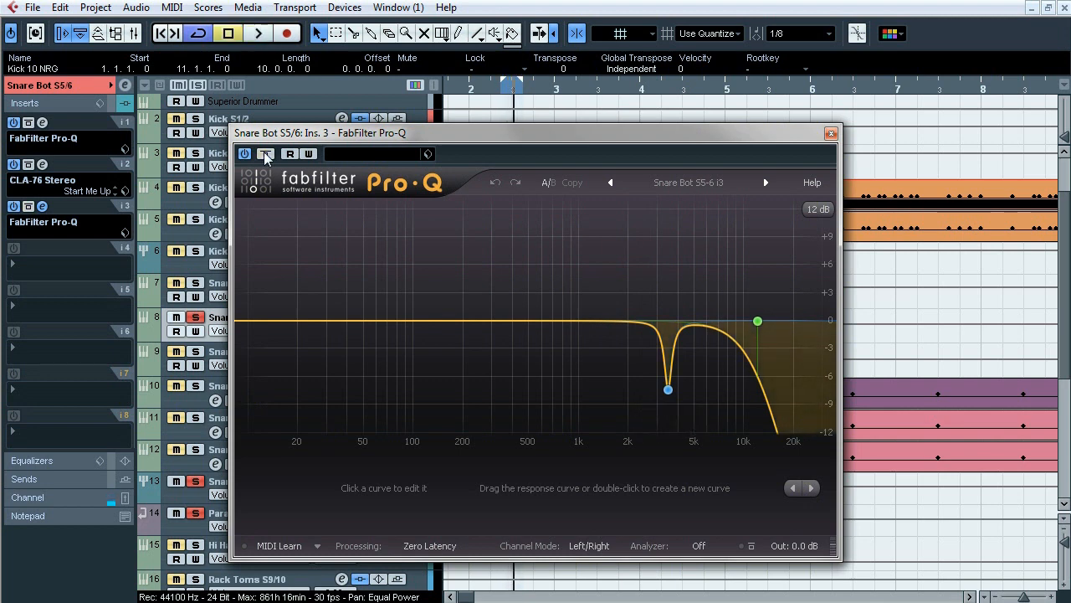
left_click(43, 206)
Solo Snare Room S19/20 and examine the bell cut in its slot 1 Pro-Q.
left_click(291, 358)
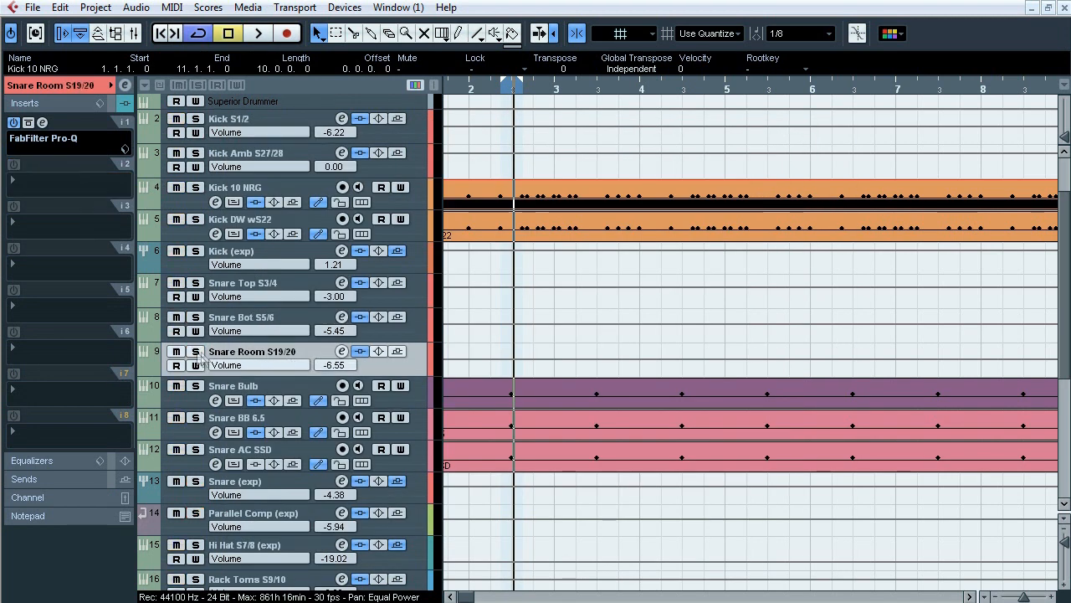
key("s")
left_click(43, 123)
mouse_move(509, 378)
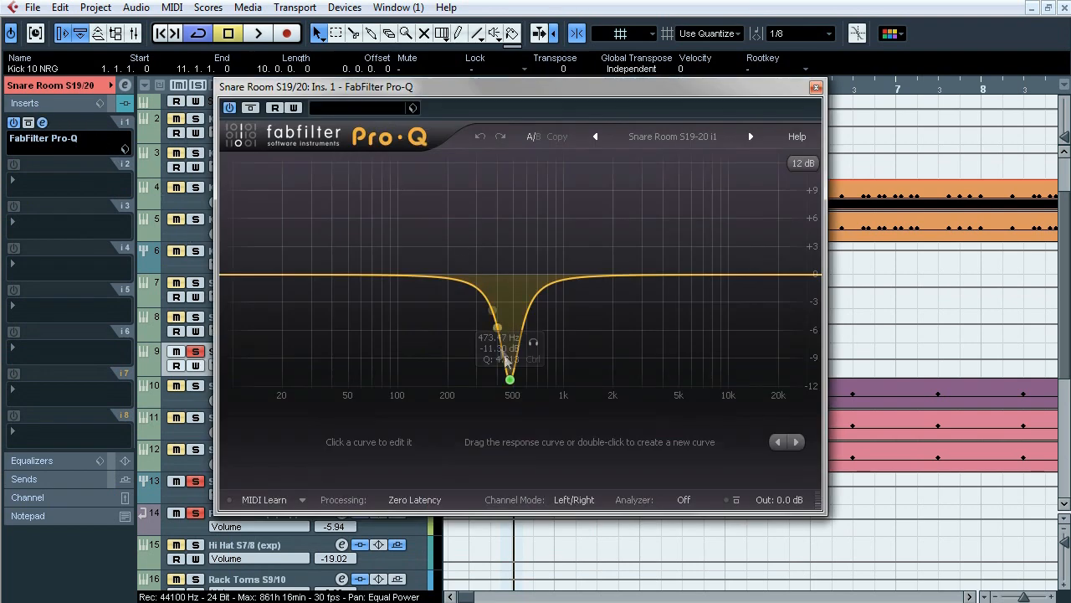
Play Snare Room S19/20 alone with its Pro-Q bypassed and active.
key("space")
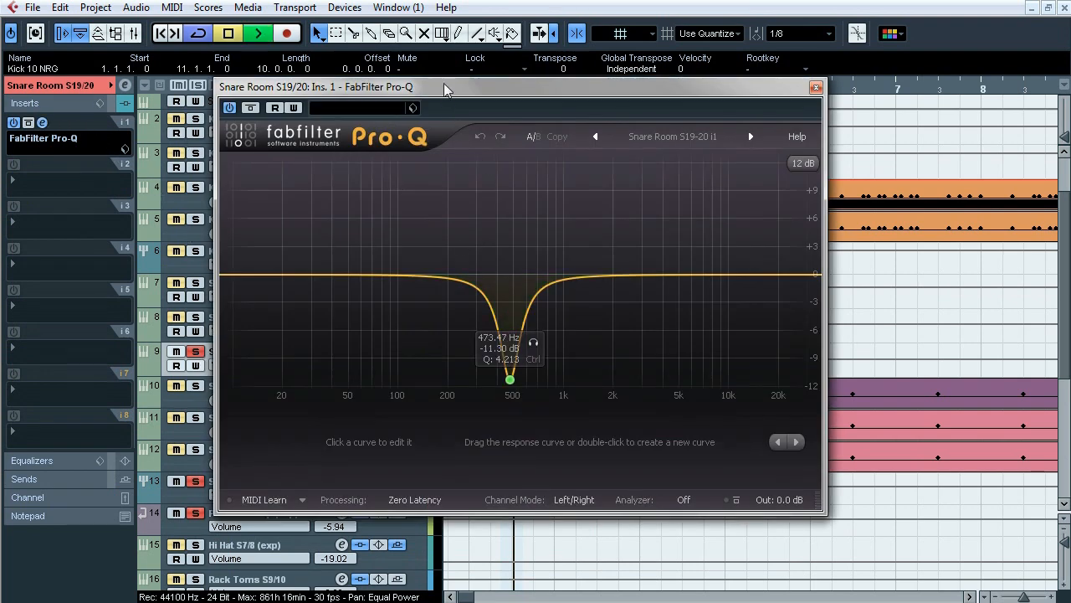
left_click(253, 109)
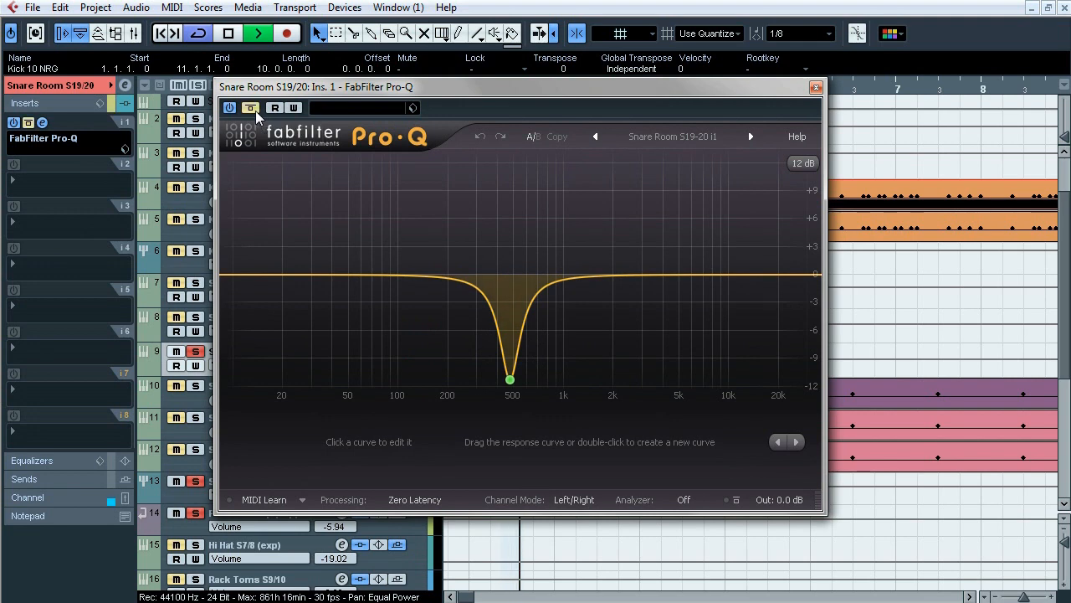
left_click(255, 111)
left_click(255, 111)
left_click(255, 110)
Add Snare Bot S5/6 and Snare Top S3/4 to the solo, compare the room Pro-Q bypassed and active, and clear the solos.
left_click(197, 319)
left_click(196, 283)
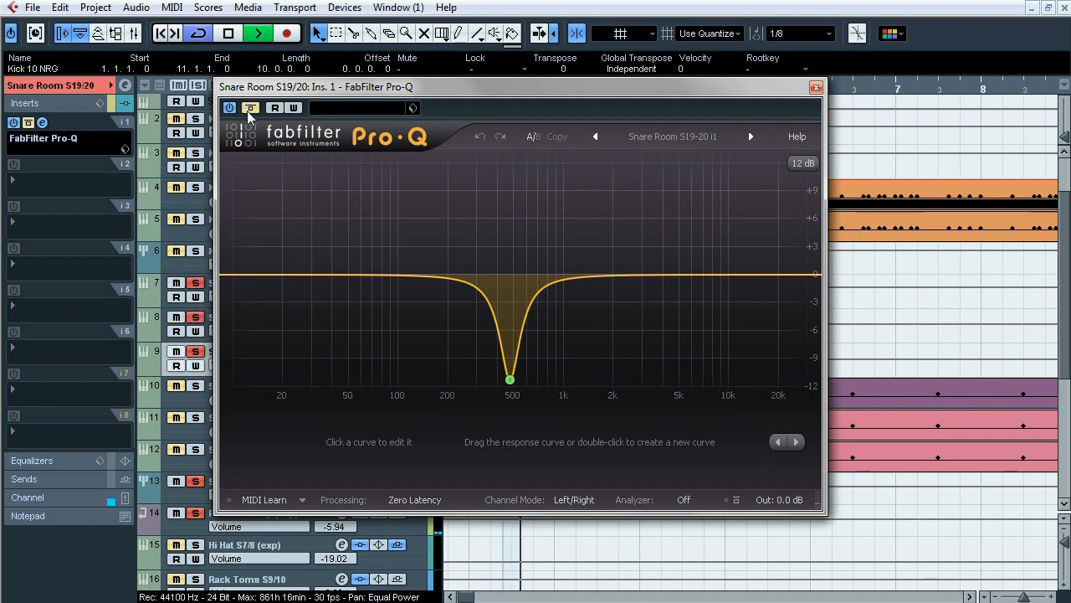
left_click(250, 108)
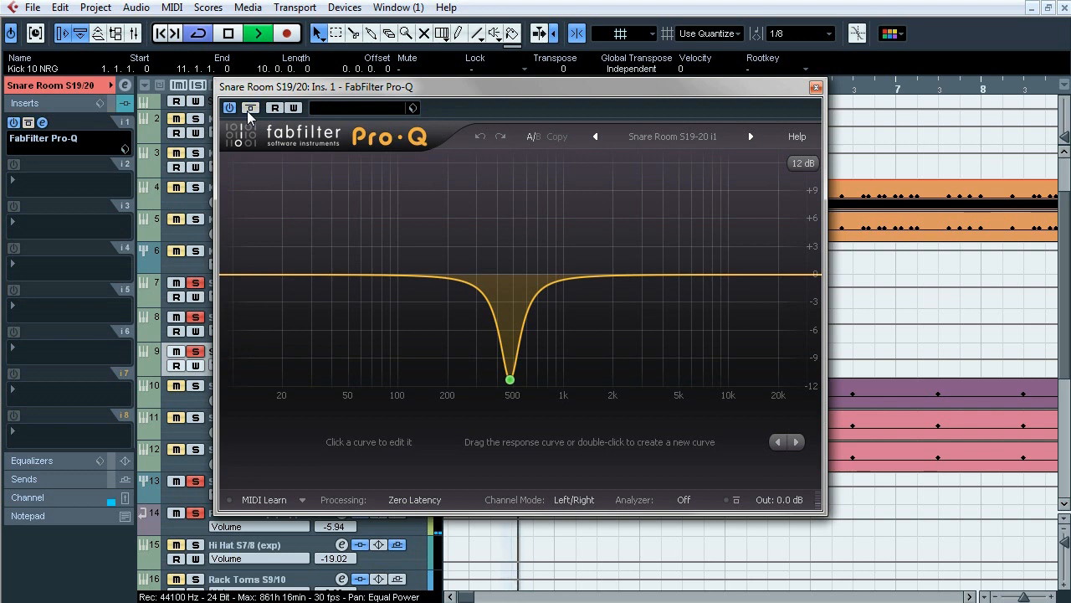
left_click(249, 108)
left_click(248, 109)
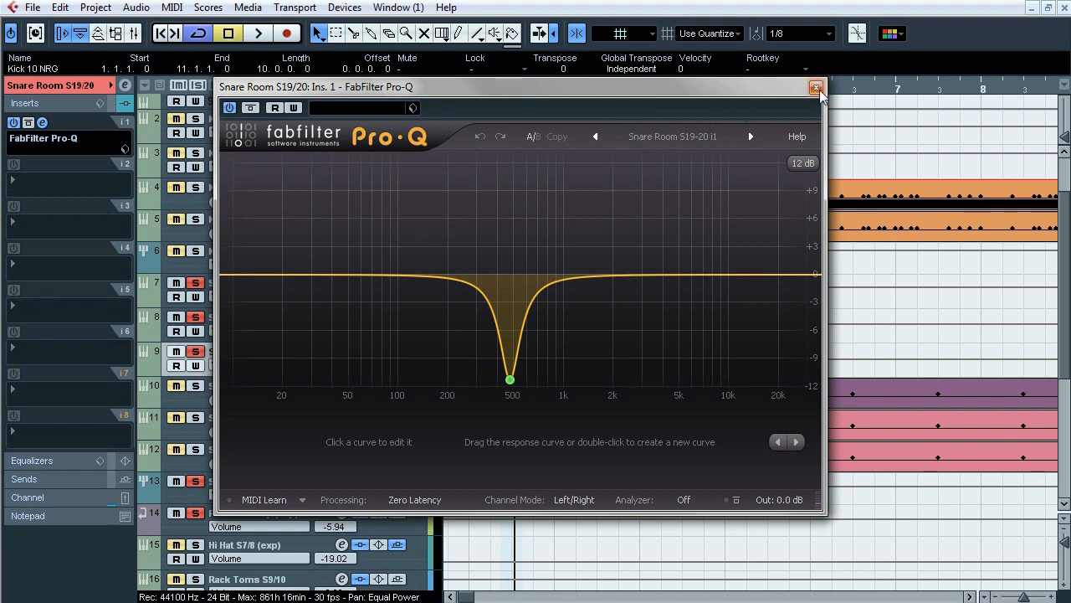
left_click(816, 87)
left_click(201, 354)
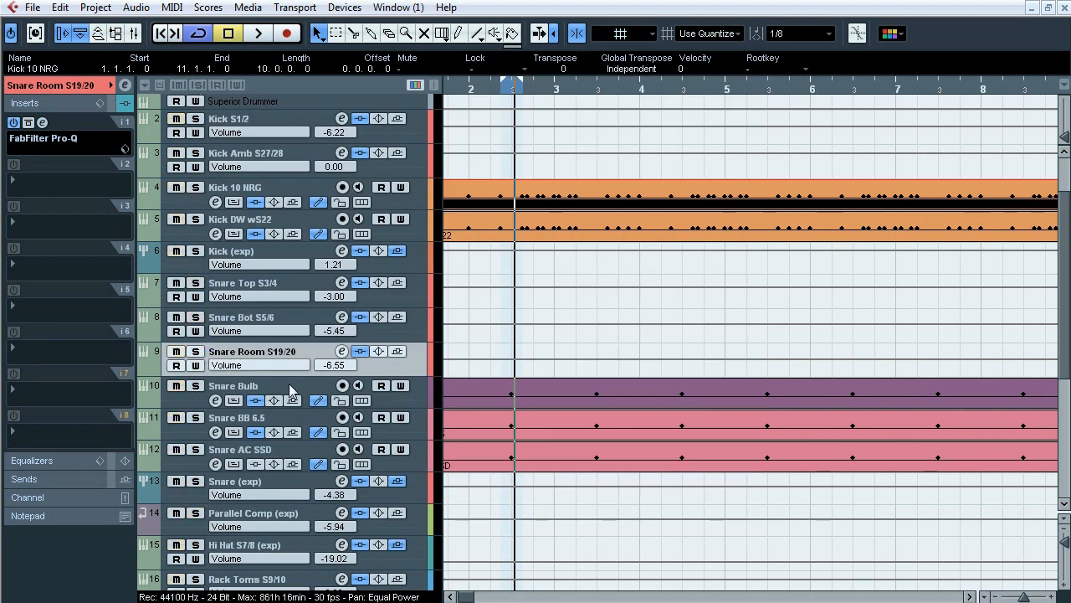
Solo Snare Bulb and examine the bell bands and output level in its slot 1 Pro-Q.
left_click(216, 392)
left_click(195, 386)
left_click(73, 364)
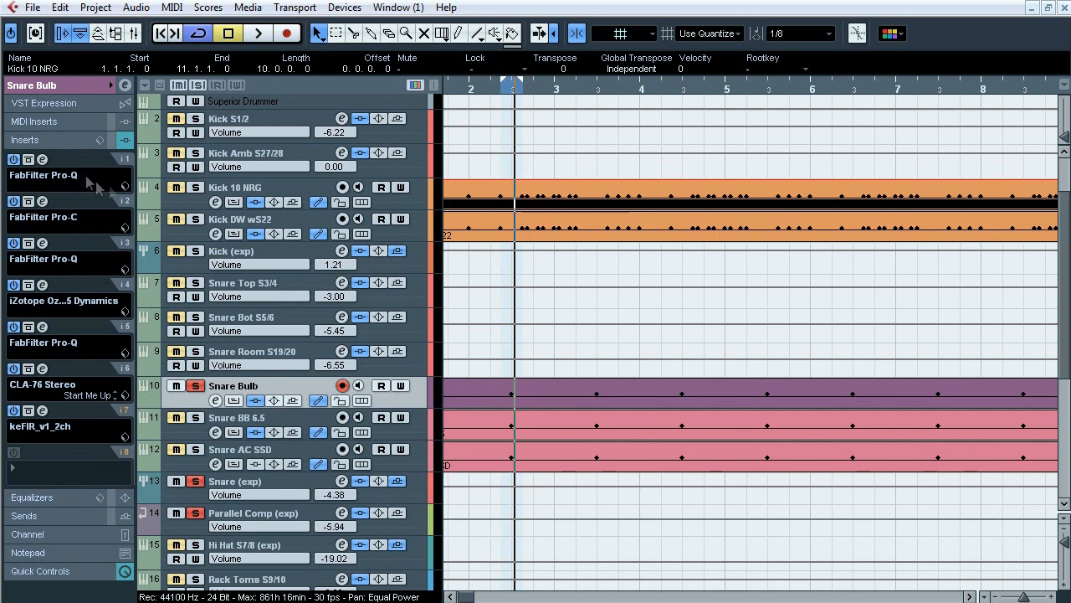
left_click(42, 159)
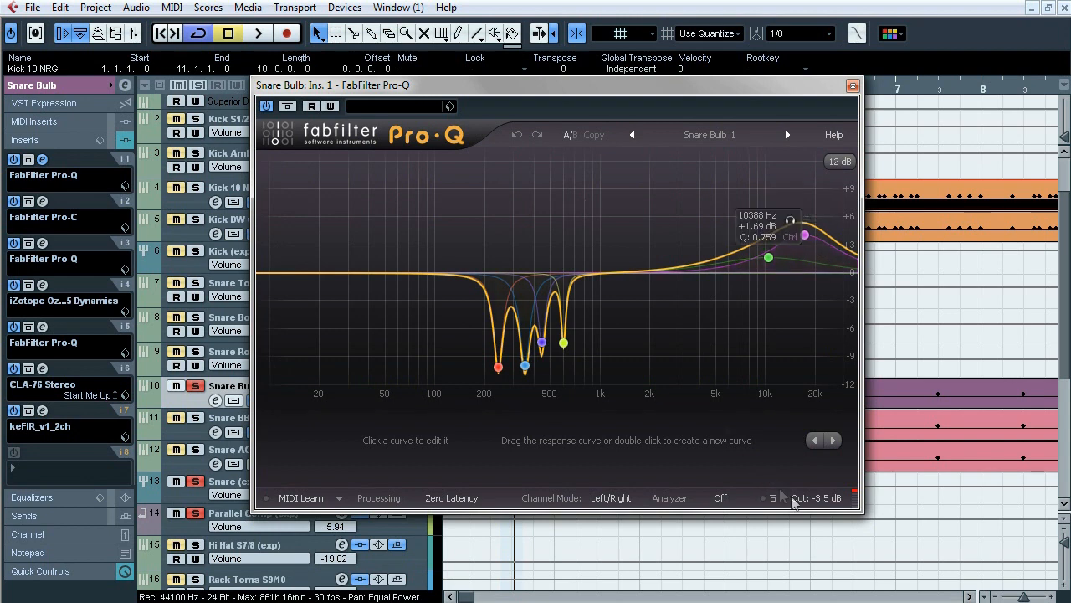
left_click(42, 159)
Examine the attack, release and expert settings of Snare Bulb's slot 2 Pro-C compressor.
left_click(42, 202)
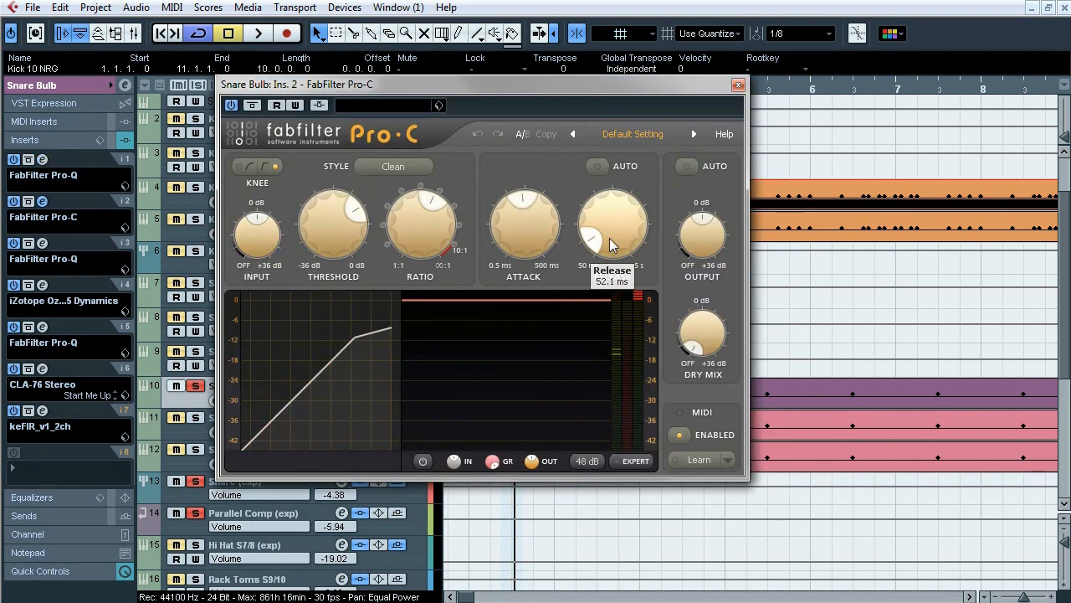
left_click(636, 460)
left_click(449, 461)
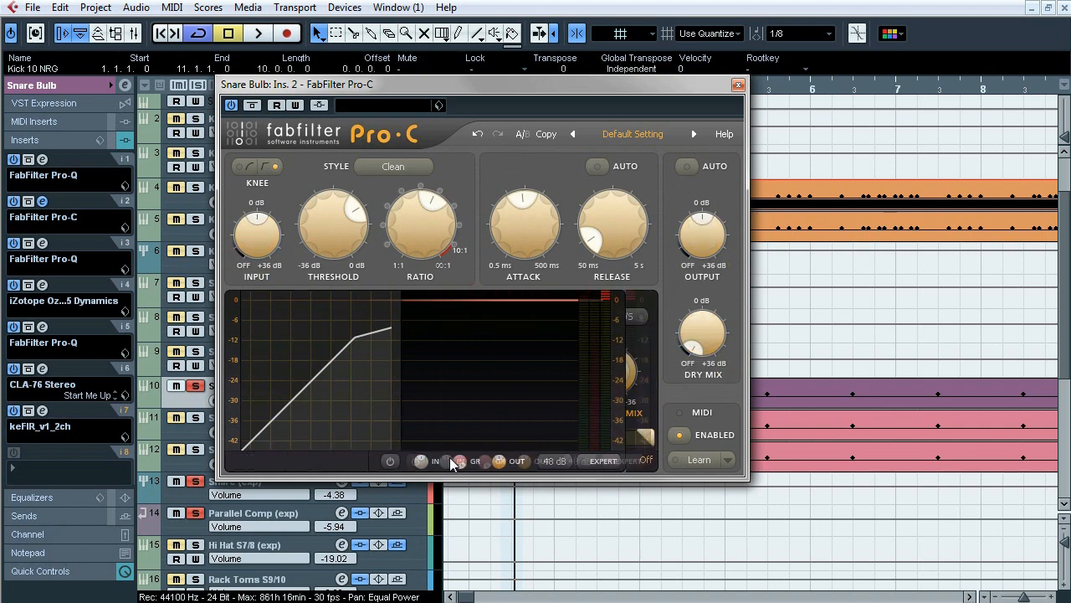
Examine the low-cut, bell and high-shelf bands in Snare Bulb's slot 3 Pro-Q.
left_click(41, 242)
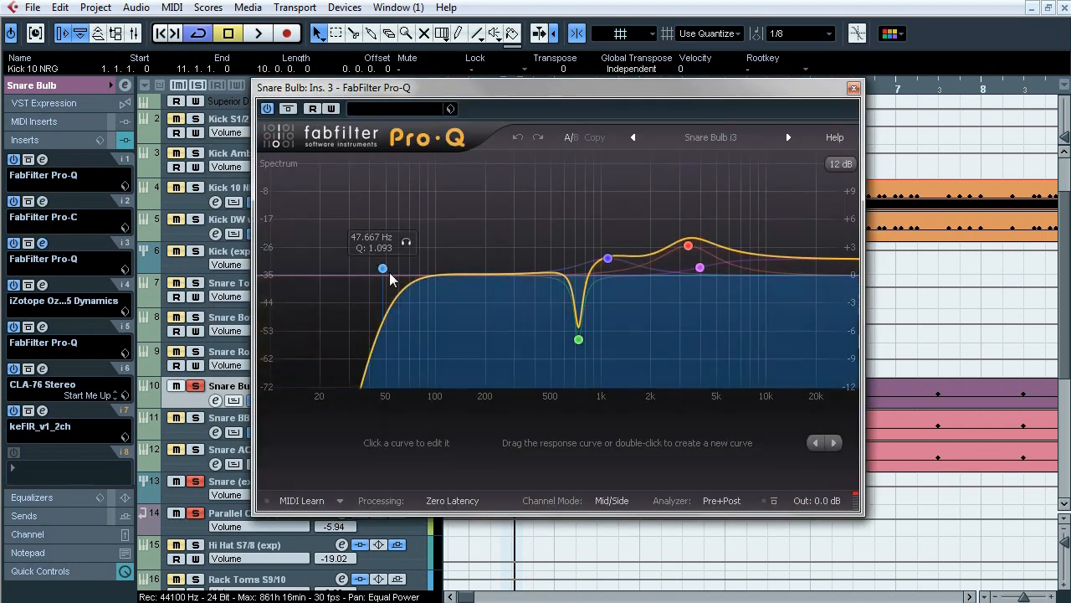
left_click(383, 268)
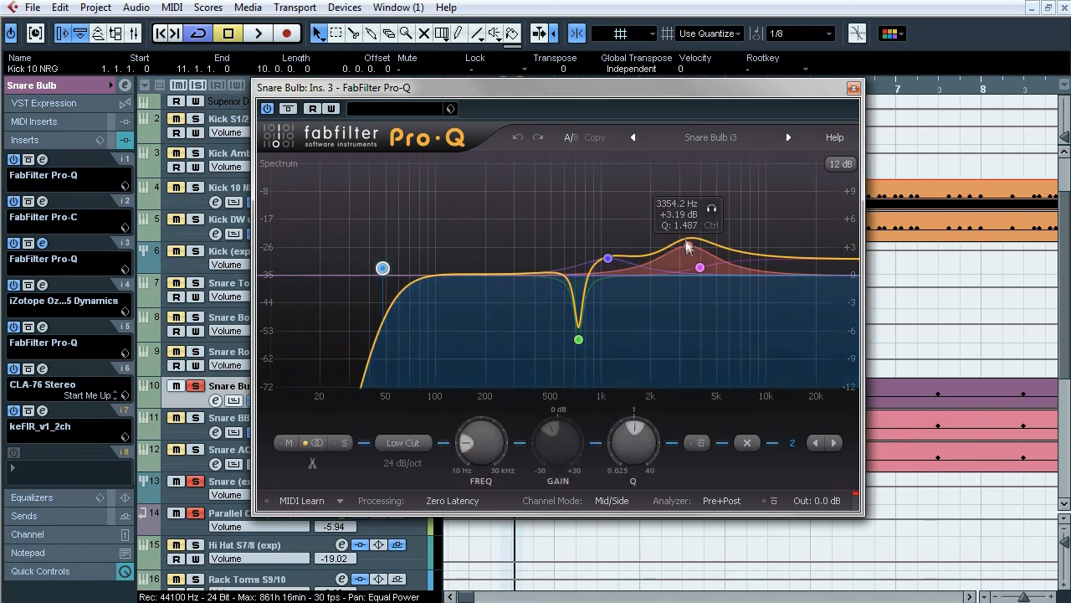
left_click(700, 268)
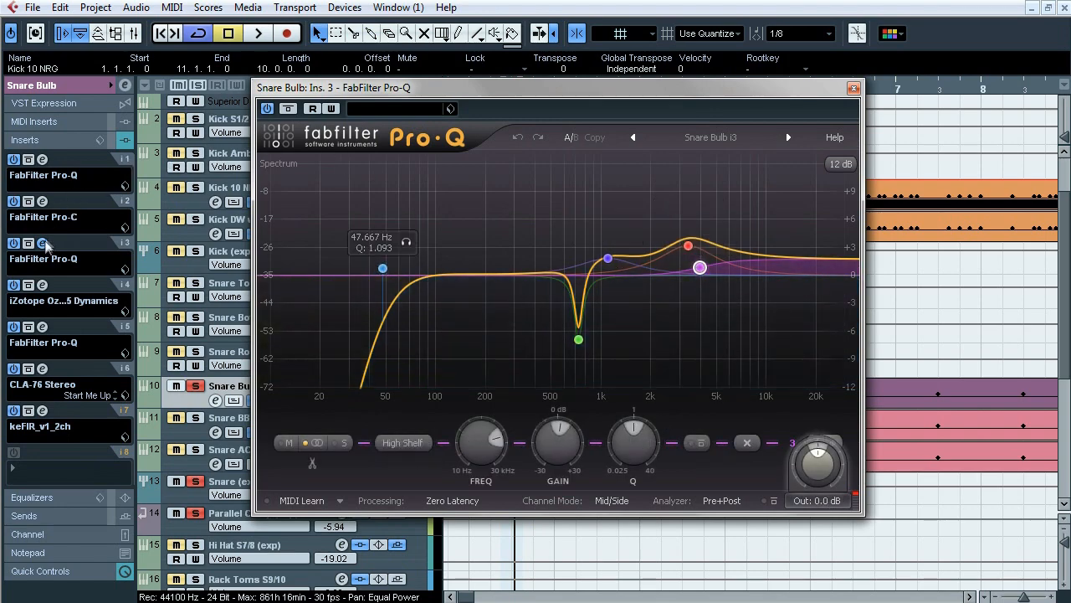
left_click(41, 242)
Examine the dynamics settings of all four frequency bands in Snare Bulb's slot 4 Ozone 5 Dynamics.
left_click(41, 285)
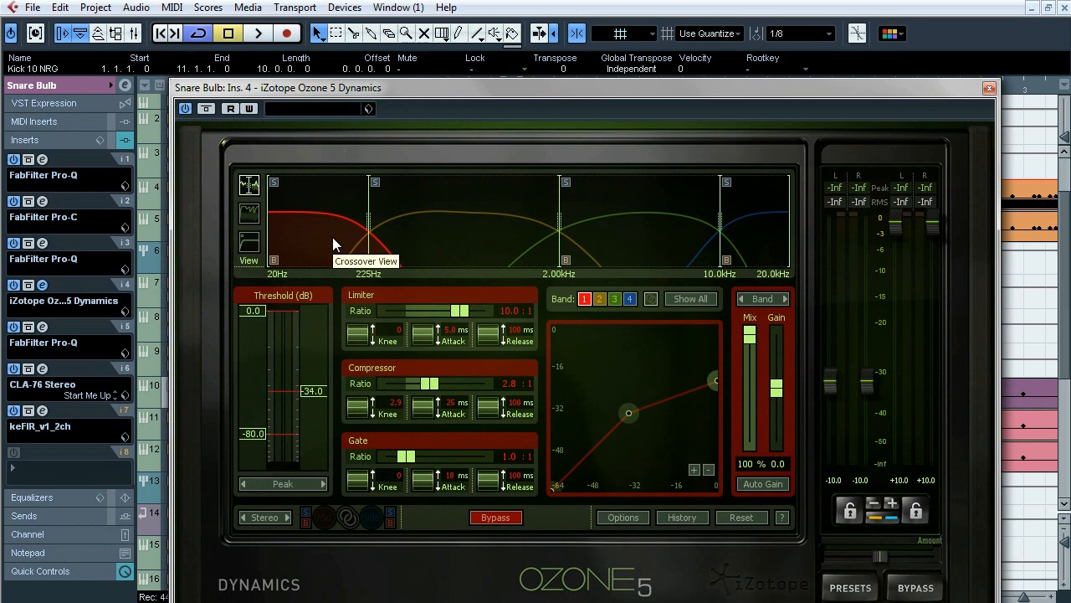
left_click(439, 248)
left_click(620, 248)
left_click(763, 242)
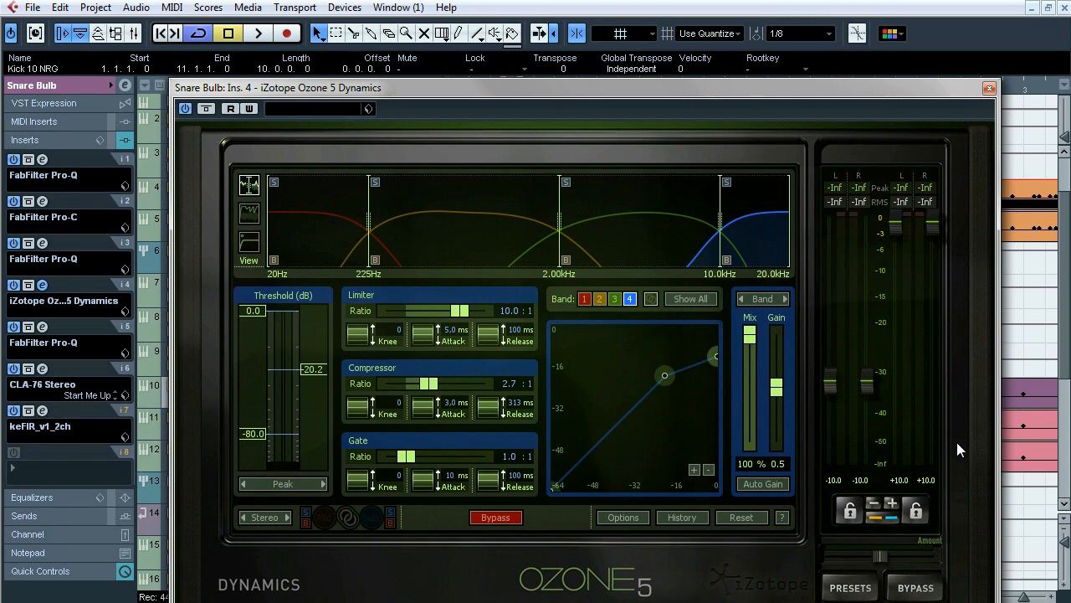
left_click(42, 285)
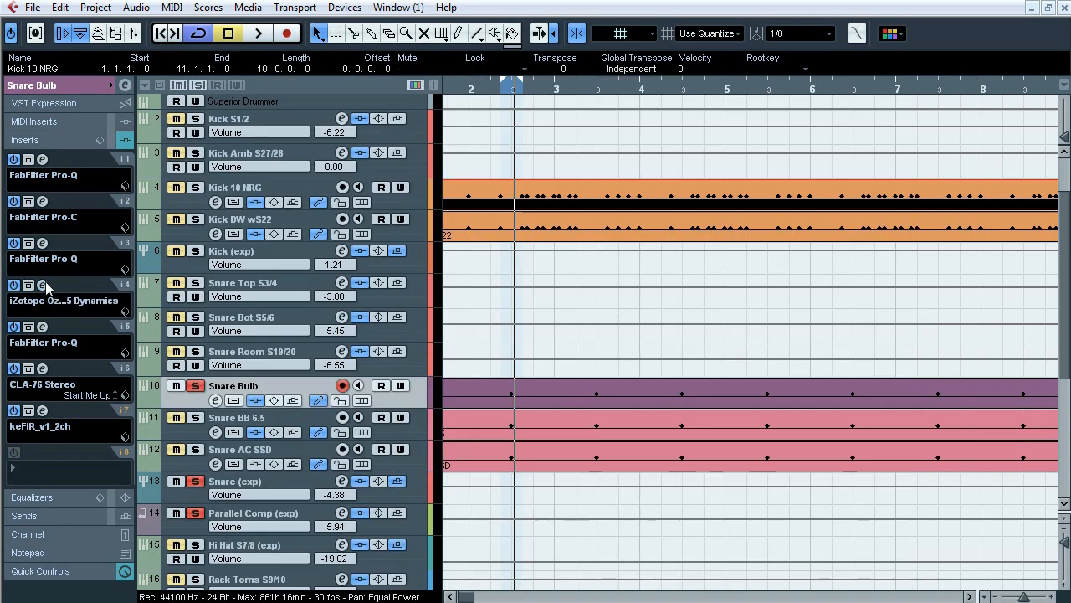
Examine the bell cuts, high-cut band, output gain and output pan in Snare Bulb's slot 5 Pro-Q.
left_click(42, 326)
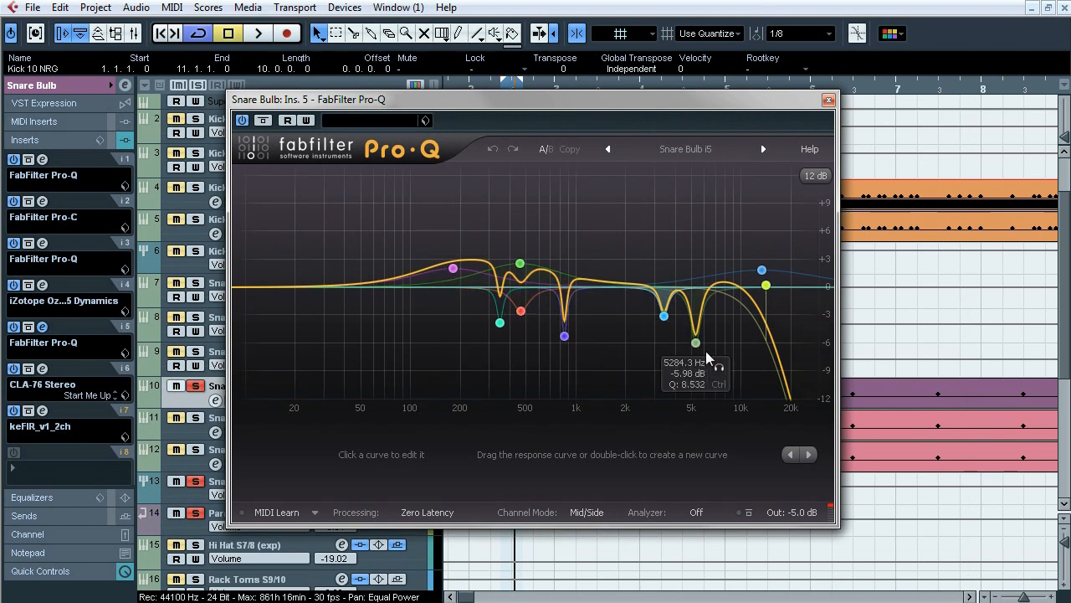
left_click(765, 286)
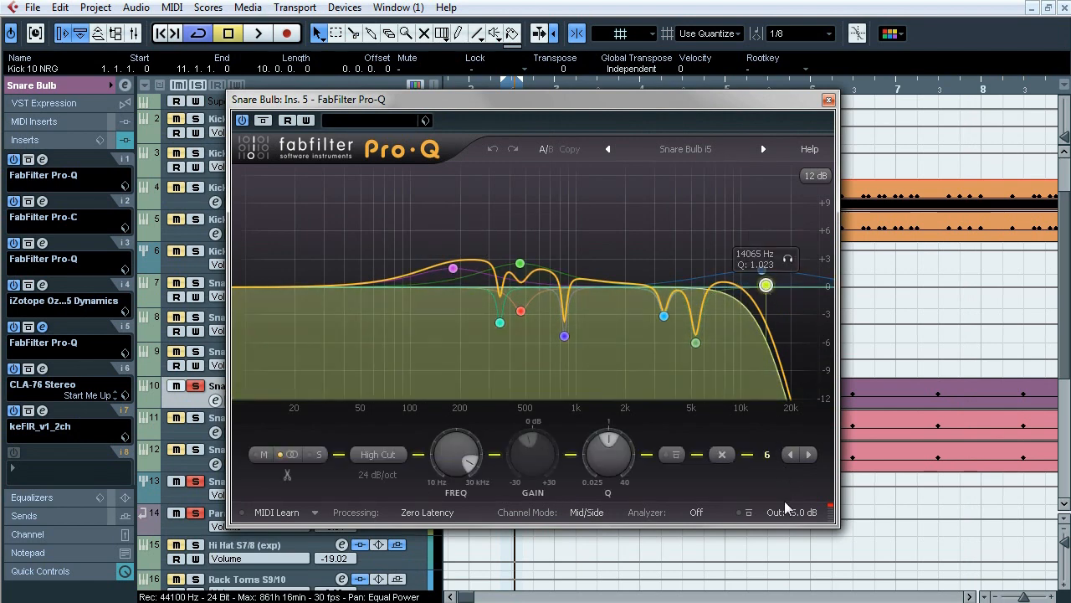
mouse_move(791, 510)
mouse_move(774, 475)
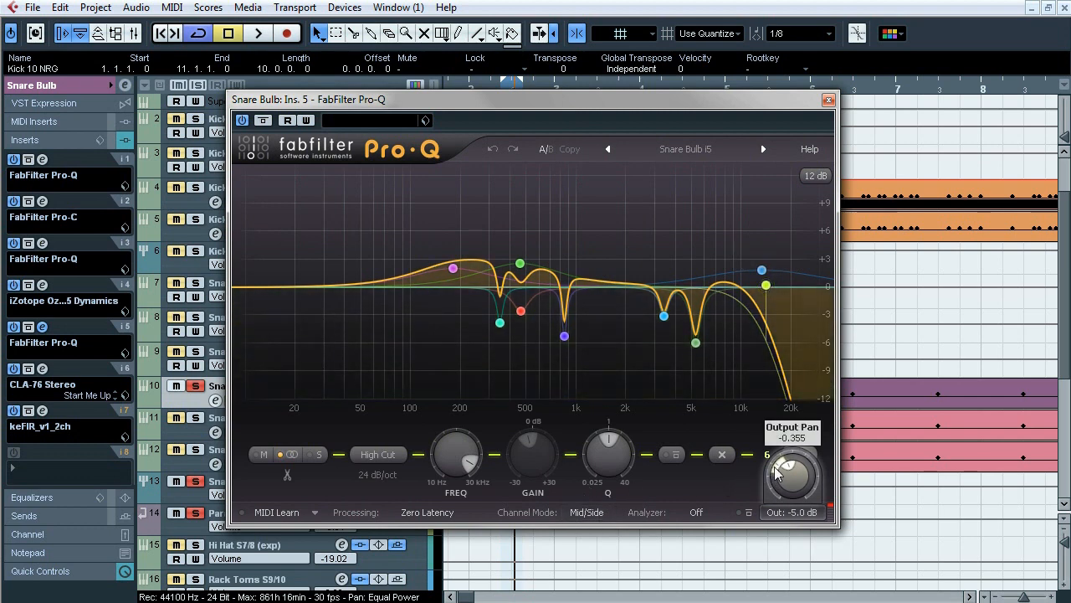
mouse_move(805, 485)
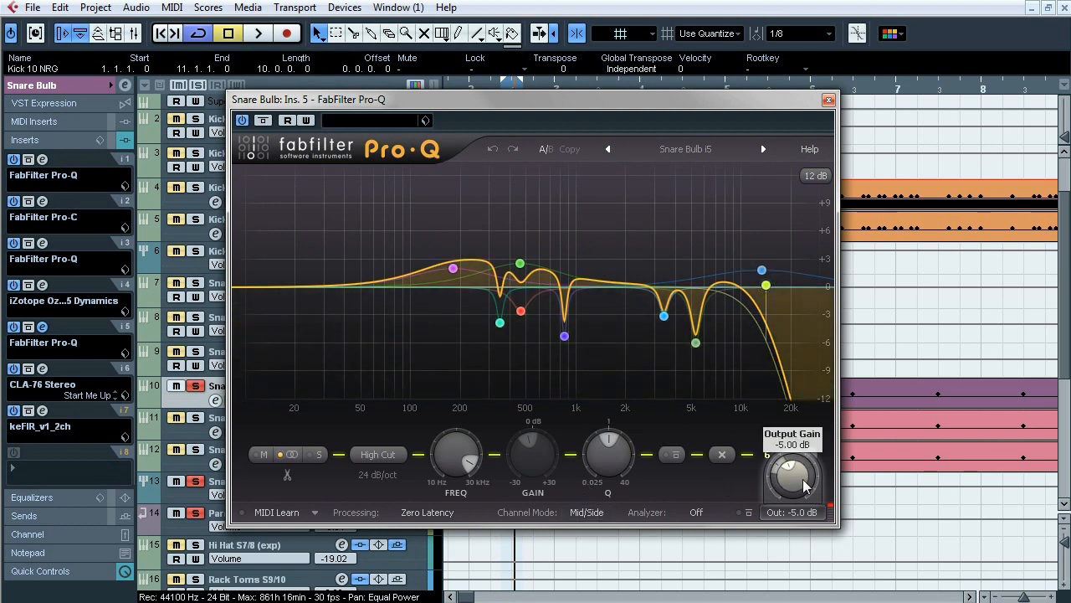
left_click(43, 326)
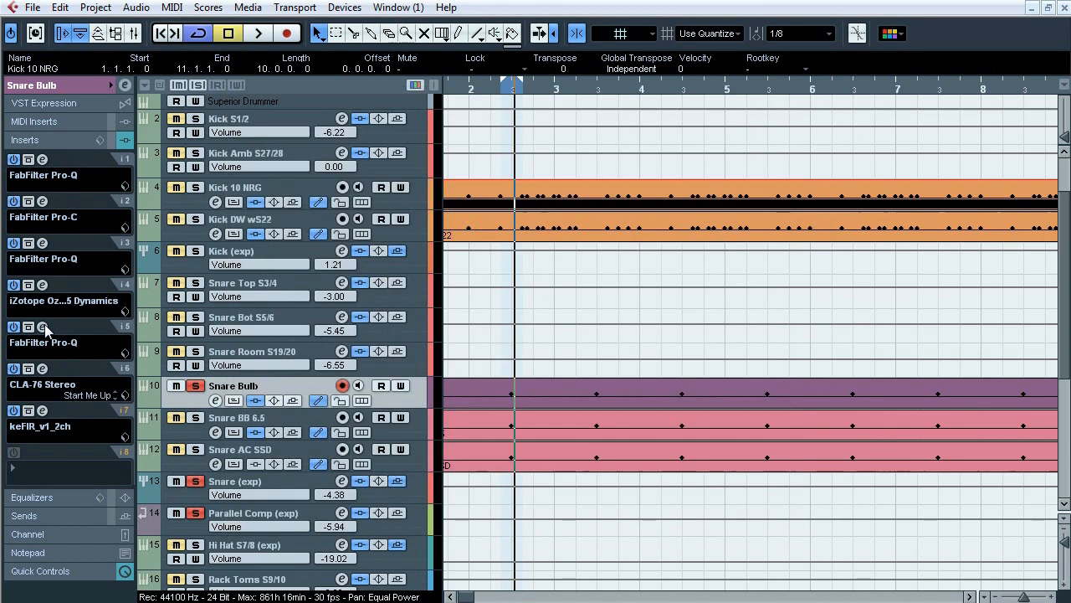
Examine Snare Bulb's slot 6 CLA-76 compressor settings and the impulse loaded in its slot 7 keFIR.
left_click(43, 368)
mouse_move(411, 262)
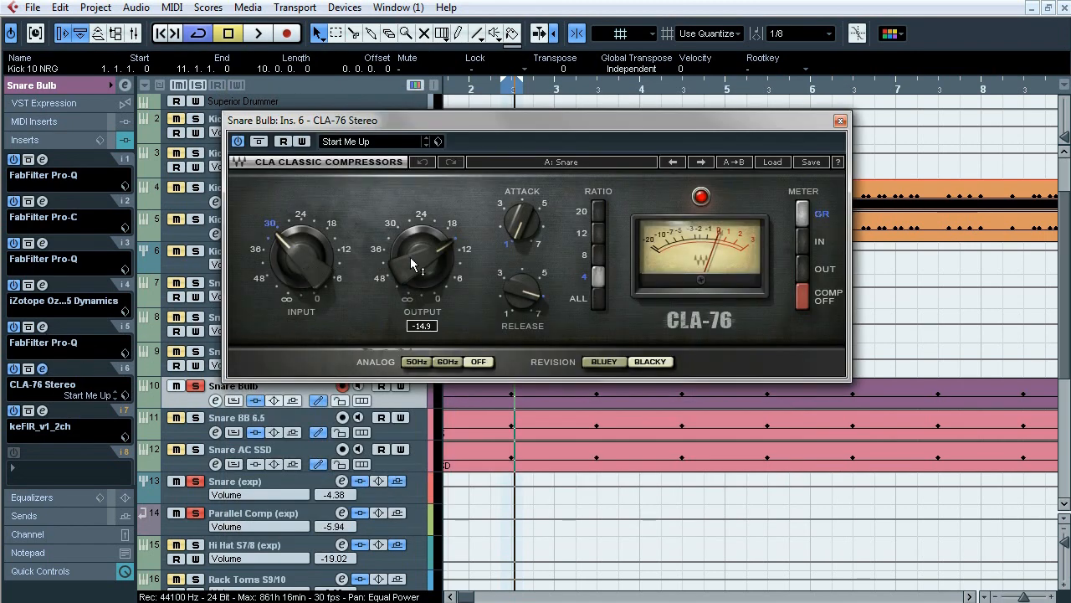
mouse_move(527, 312)
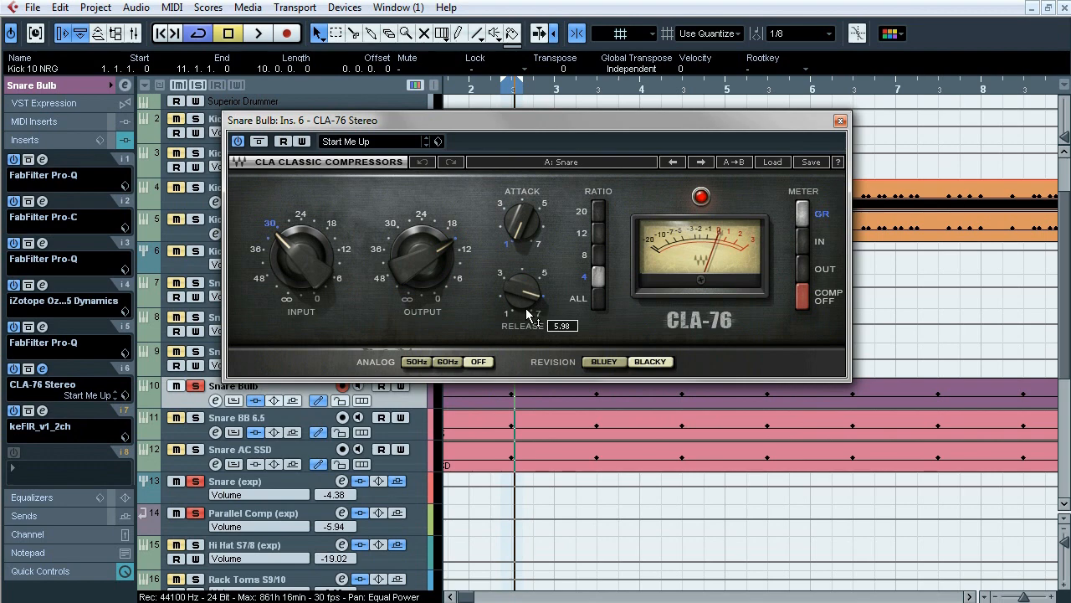
left_click(43, 368)
left_click(43, 410)
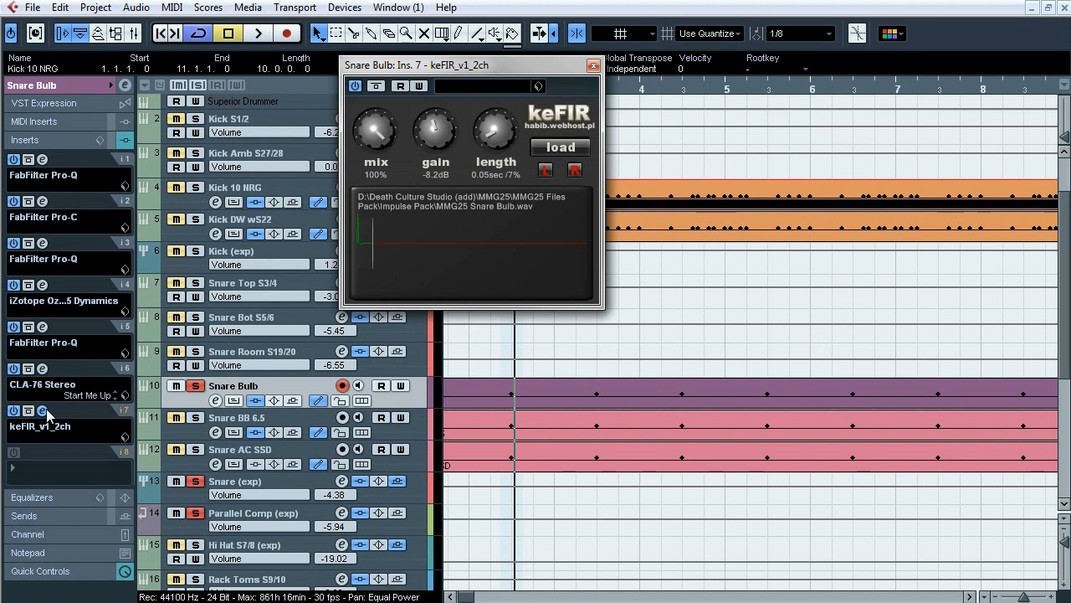
left_click(44, 411)
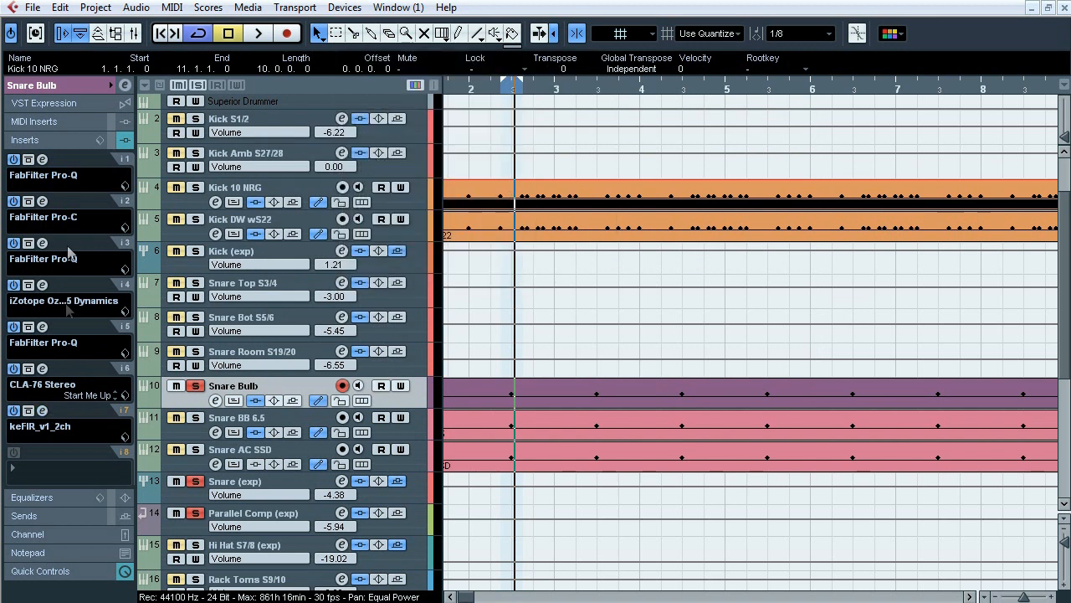
Play Snare Bulb and compare its insert chain bypassed and active, leaving all inserts bypassed.
left_click(110, 139)
key("space")
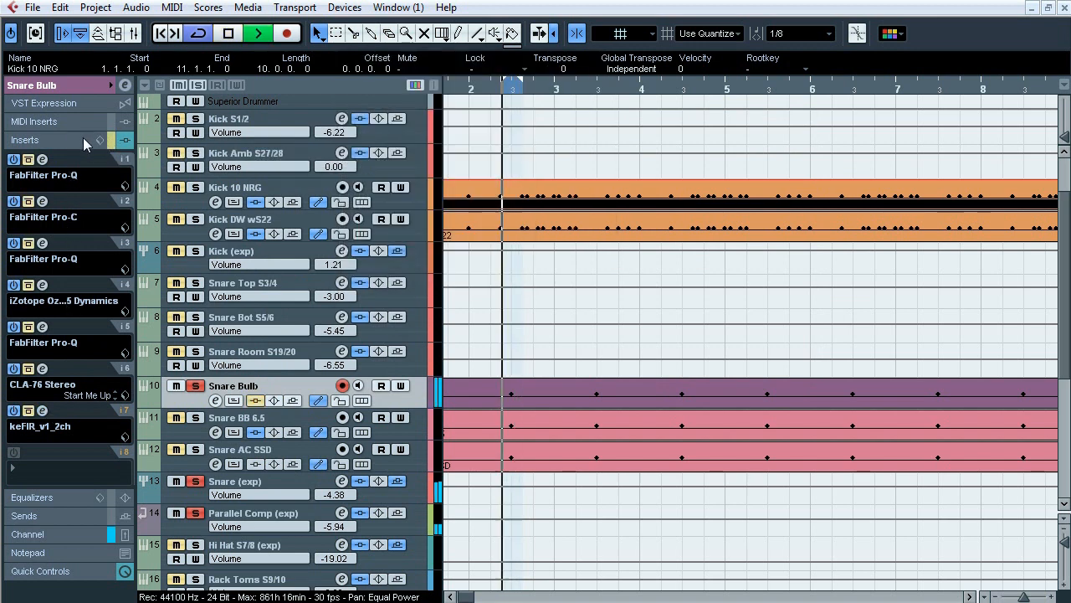
left_click(111, 140)
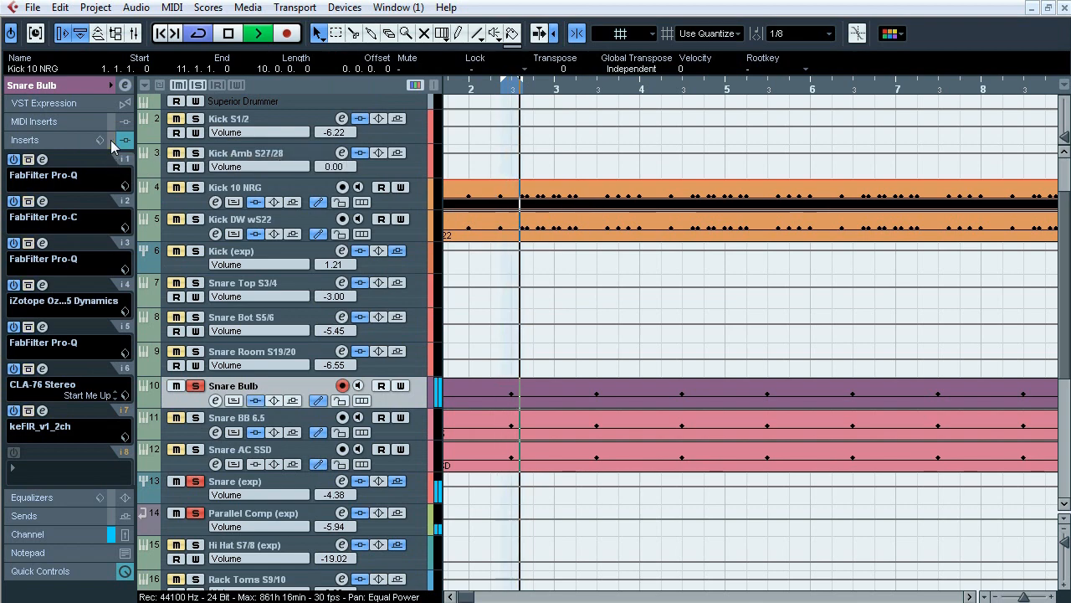
left_click(111, 140)
Lower the Stereo Out fader in the mixer to about -7.85 dB, and close the mixer.
key("F3")
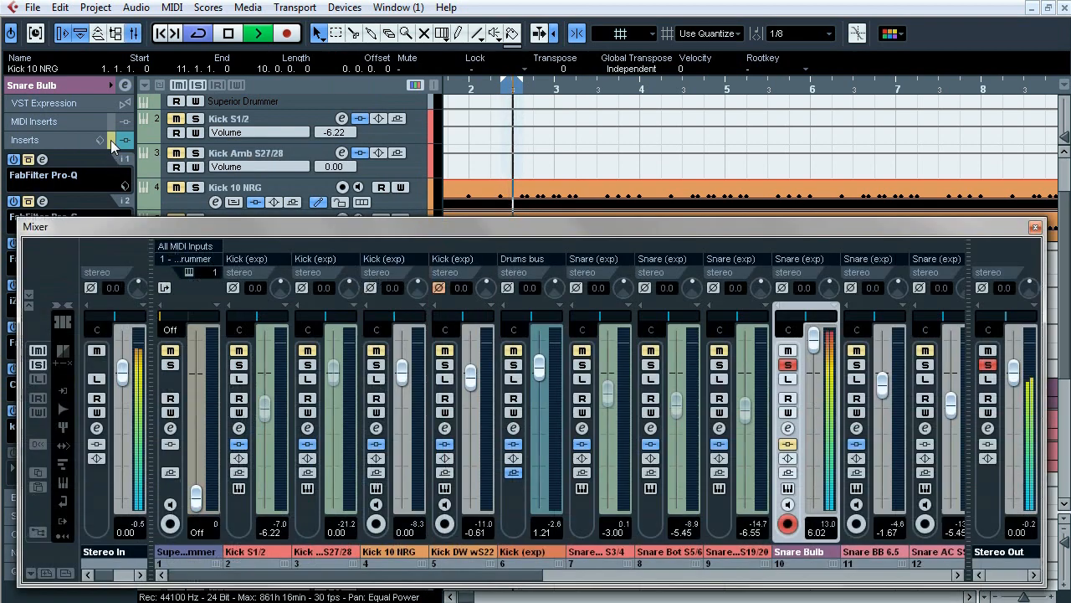
left_click_drag(1014, 369, 1016, 405)
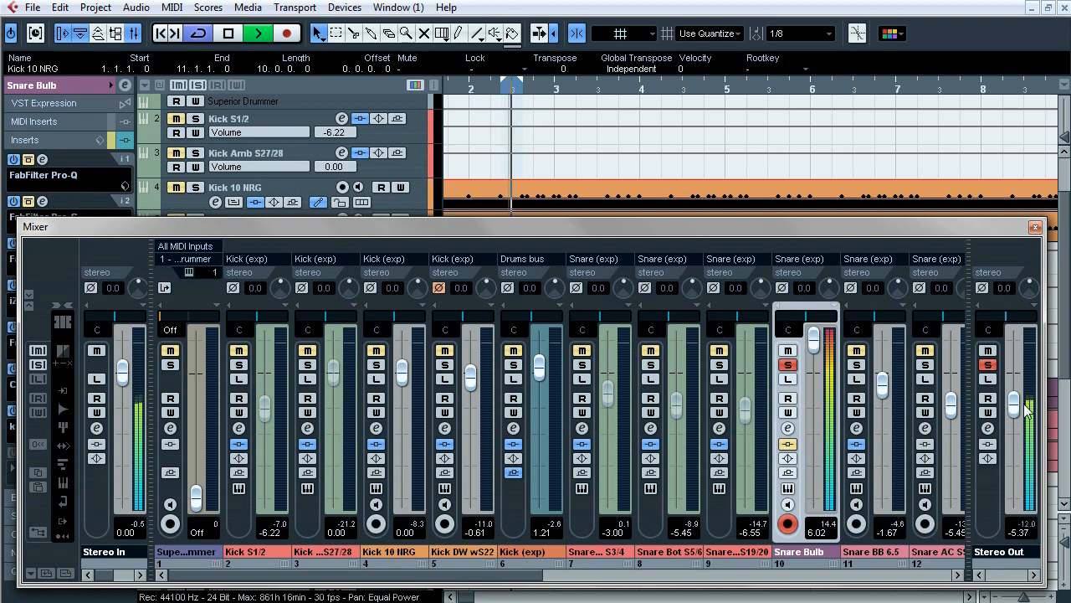
key("F3")
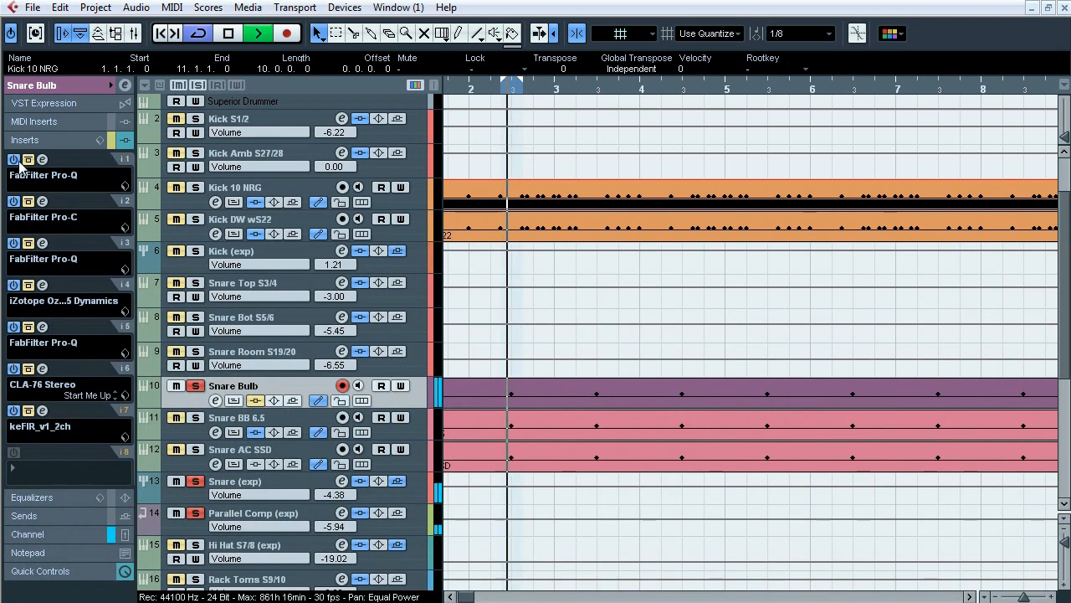
Compare Snare Bulb's slot 1 Pro-Q active and bypassed during playback, leaving it active.
left_click(40, 160)
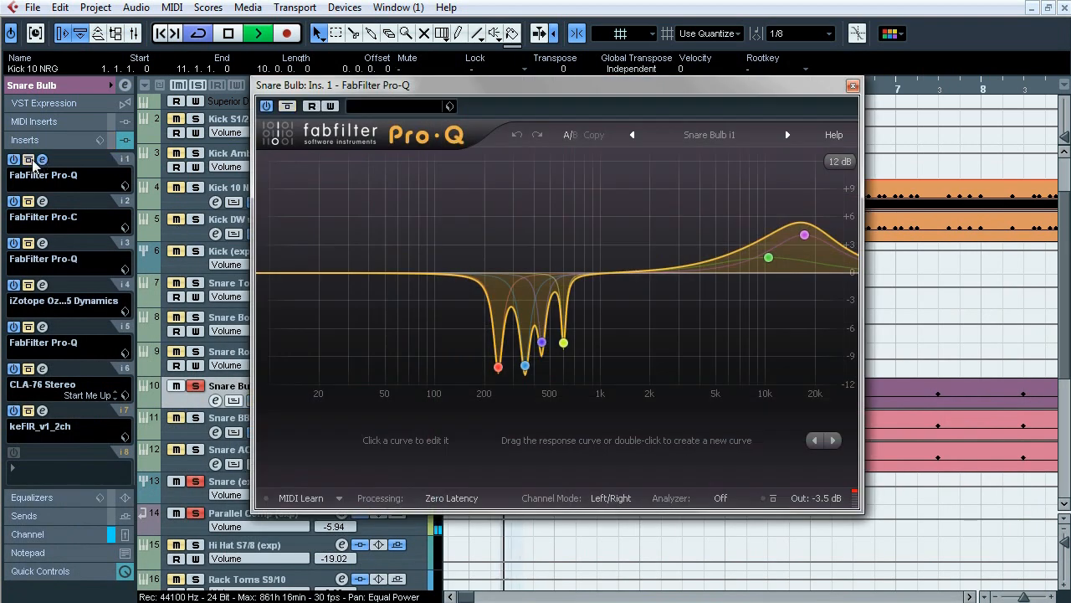
left_click(31, 162)
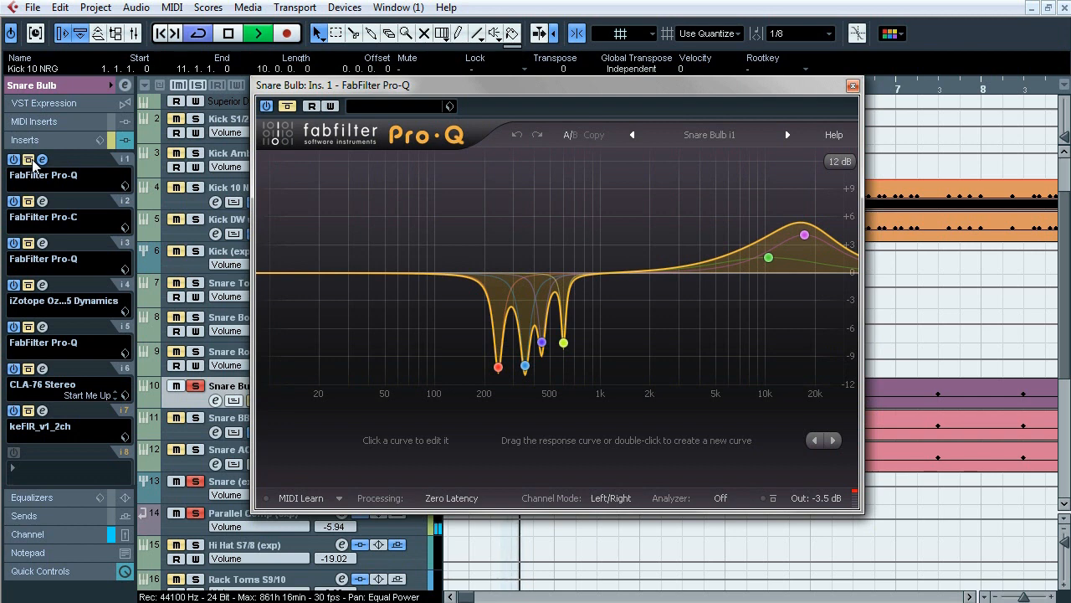
left_click(31, 161)
left_click(42, 160)
Activate Snare Bulb's slot 2 Pro-C and set its level display range to 8 dB.
left_click(42, 201)
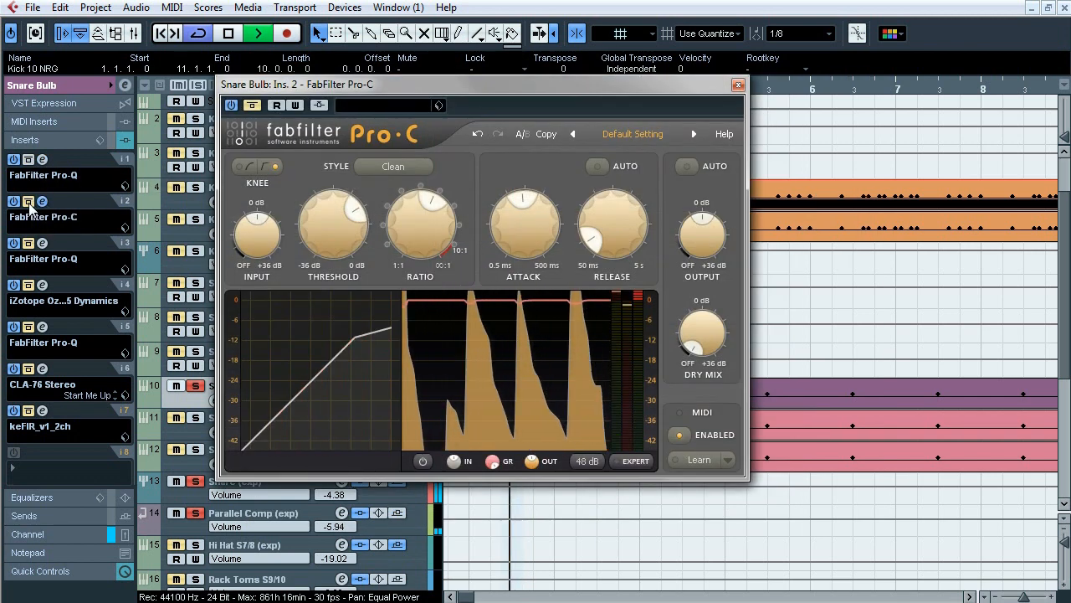
left_click(588, 461)
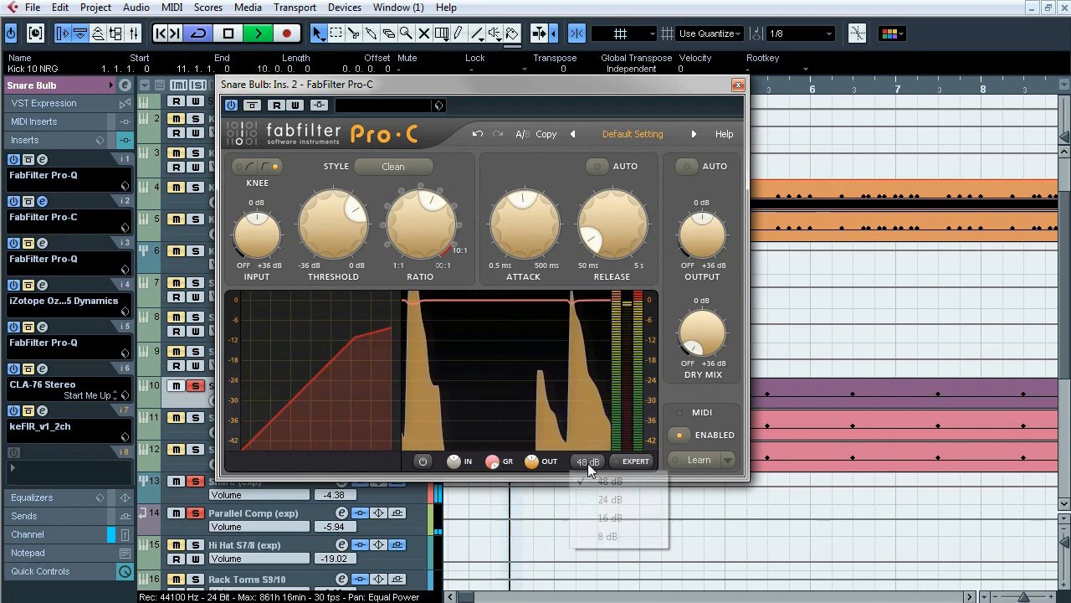
left_click(608, 535)
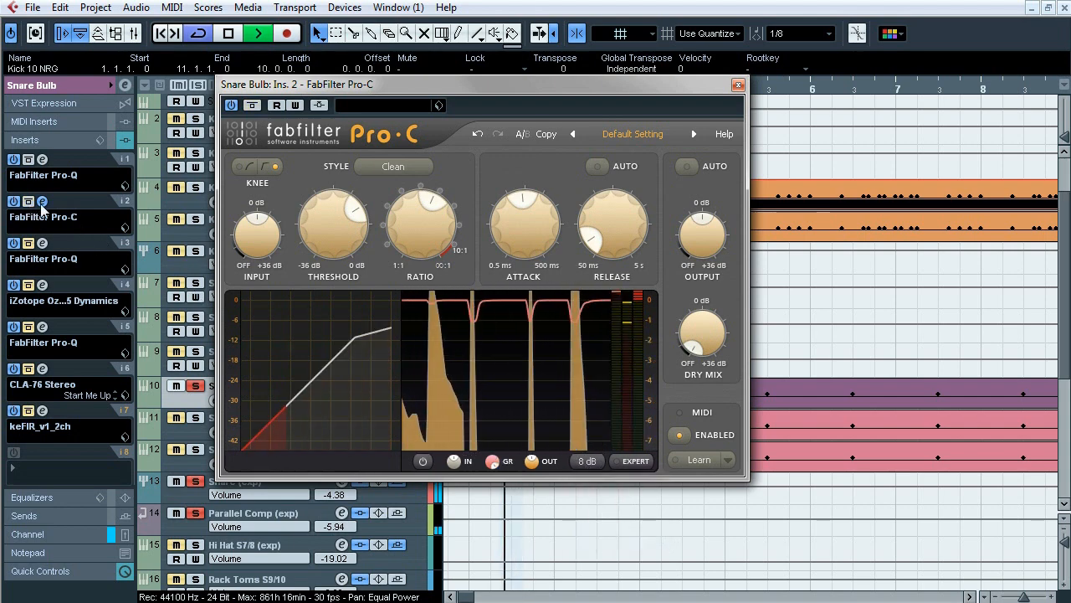
left_click(42, 201)
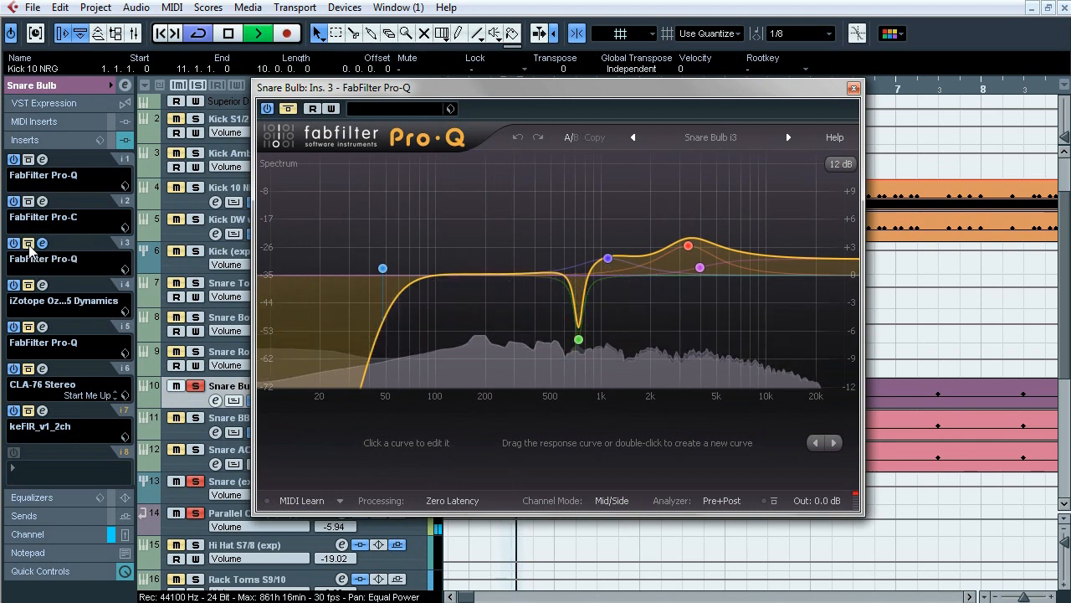
Activate Snare Bulb's slot 3 Pro-Q and slot 4 Ozone 5 Dynamics, viewing bands 1 and 4 of the dynamics during playback.
left_click(41, 242)
left_click(43, 285)
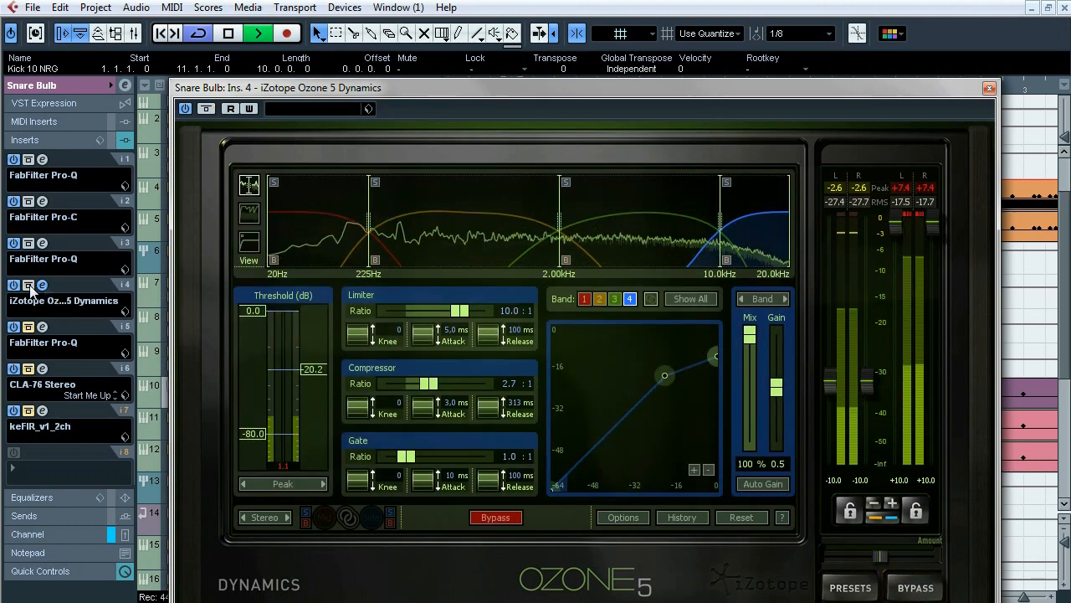
left_click(328, 251)
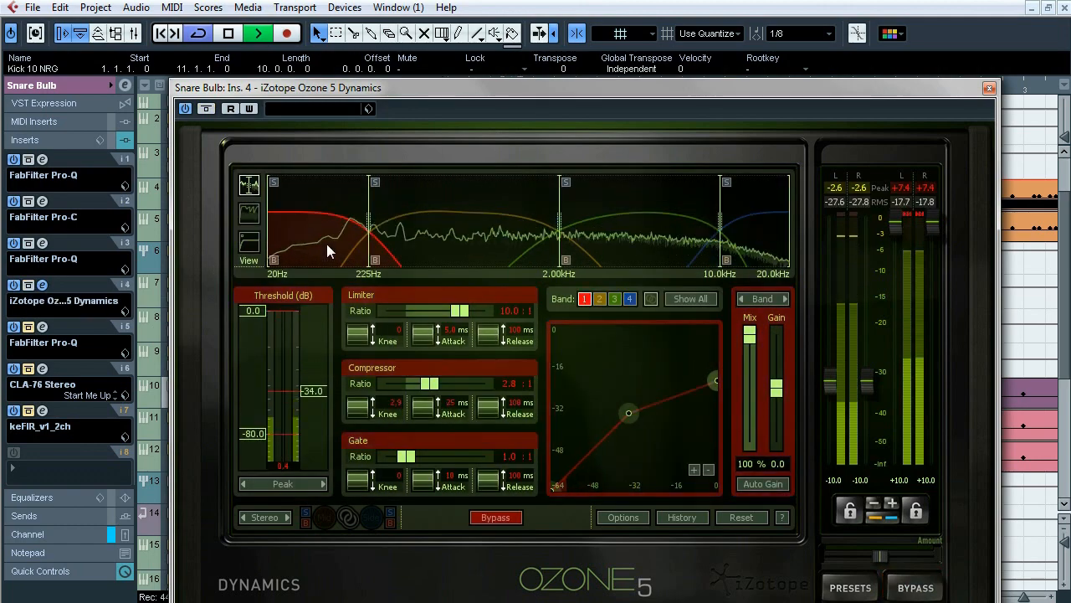
left_click(751, 231)
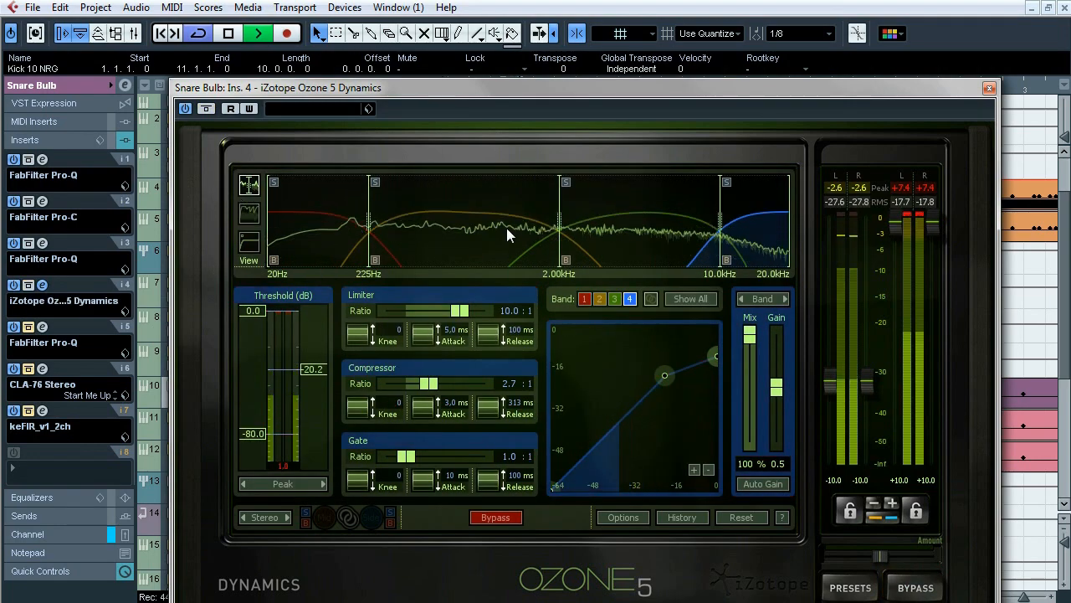
left_click(42, 285)
Activate Snare Bulb's slot 5 Pro-Q and slot 6 CLA-76, comparing the CLA-76 bypassed and active.
left_click(41, 327)
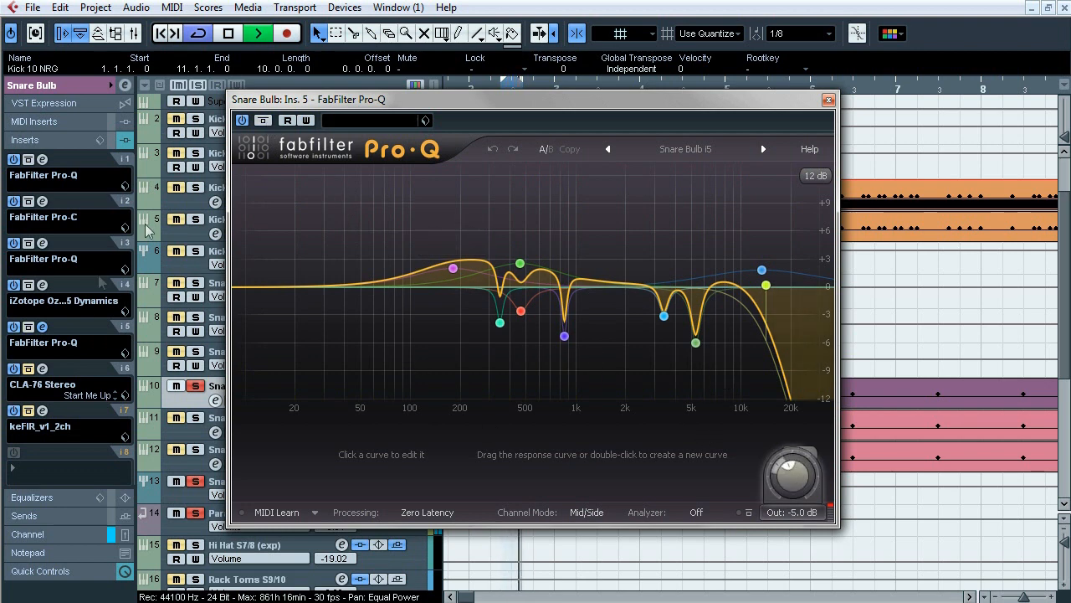
left_click(42, 327)
left_click(42, 369)
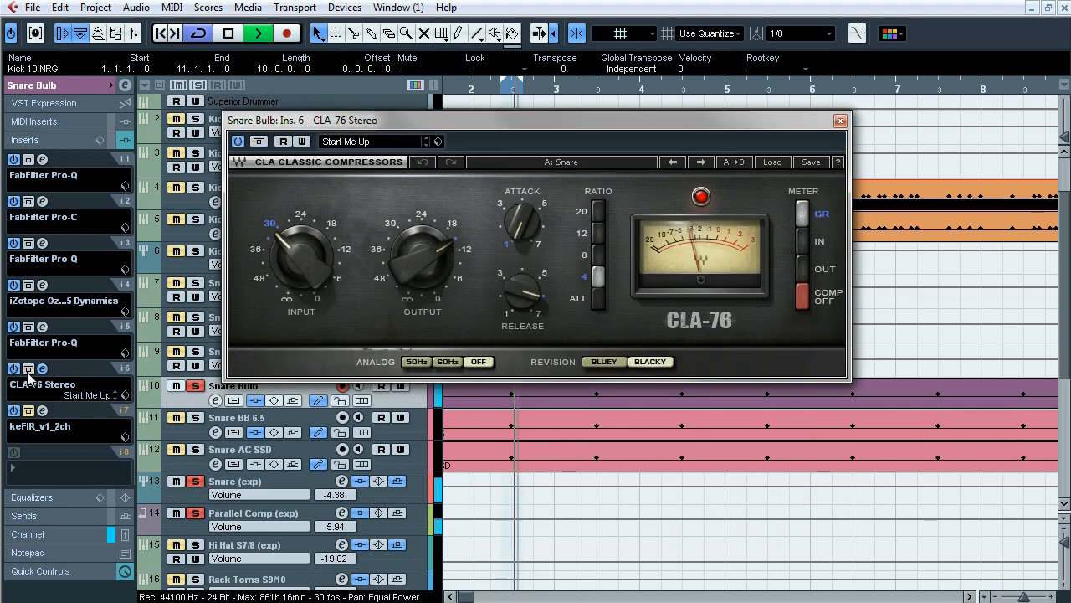
left_click(27, 369)
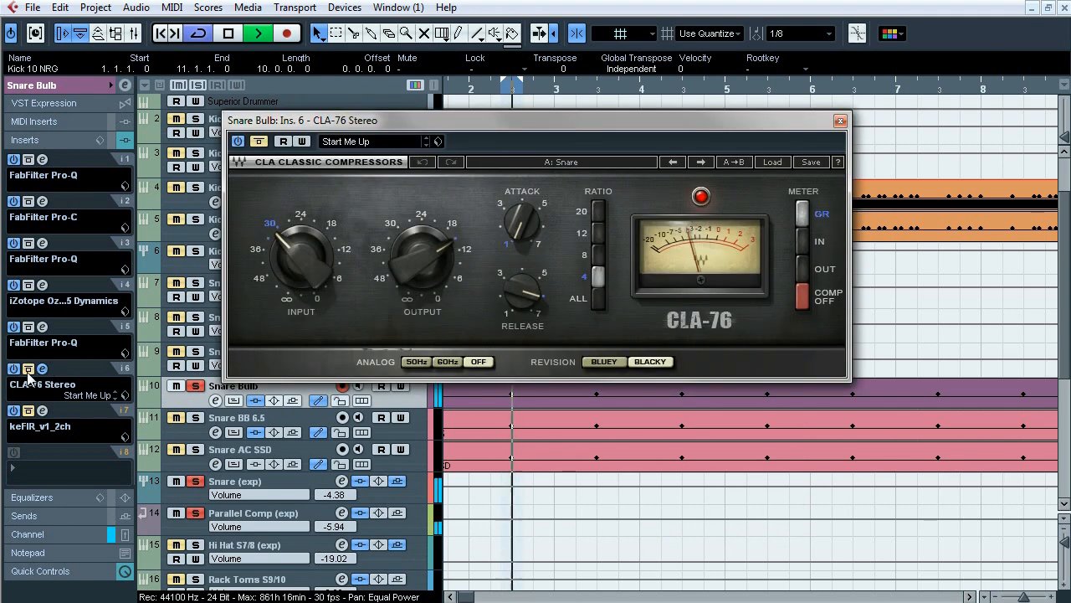
left_click(28, 369)
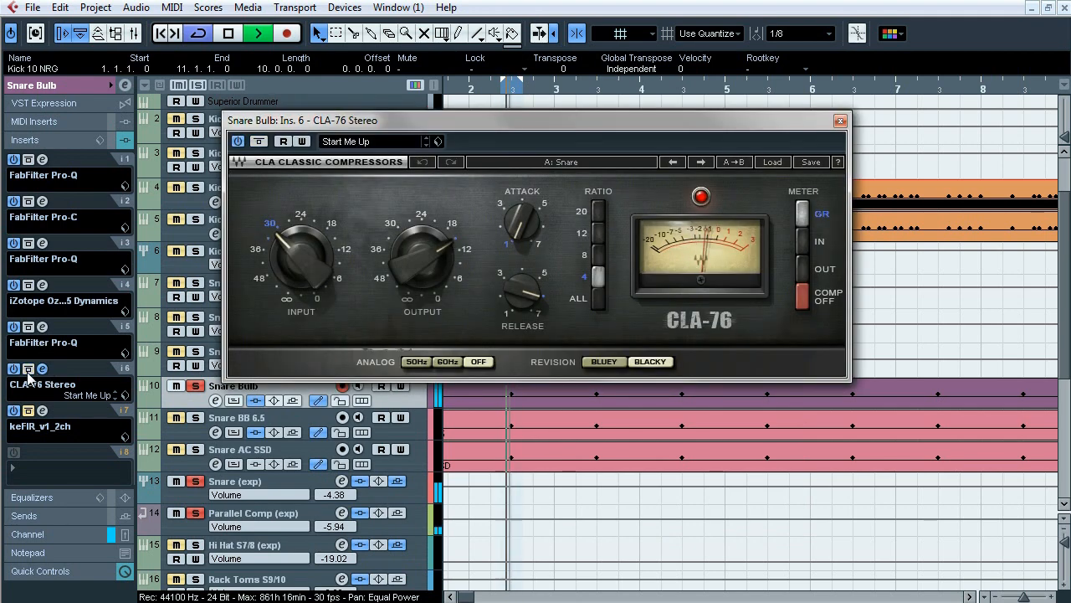
left_click(42, 369)
Activate Snare Bulb's slot 7 keFIR and compare the whole insert chain bypassed and active, leaving it active.
left_click(42, 411)
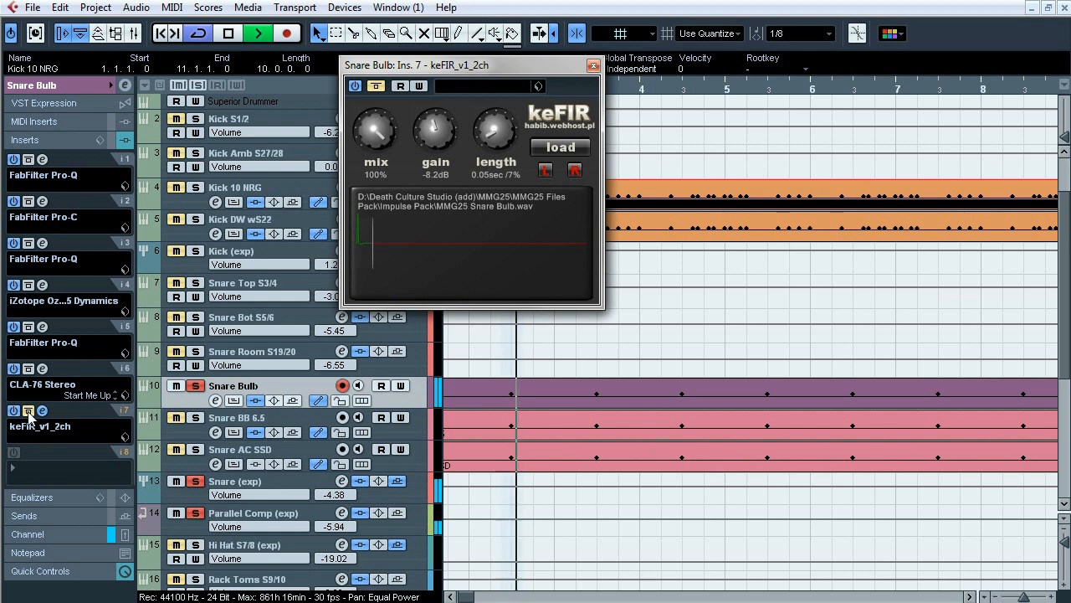
left_click(29, 412)
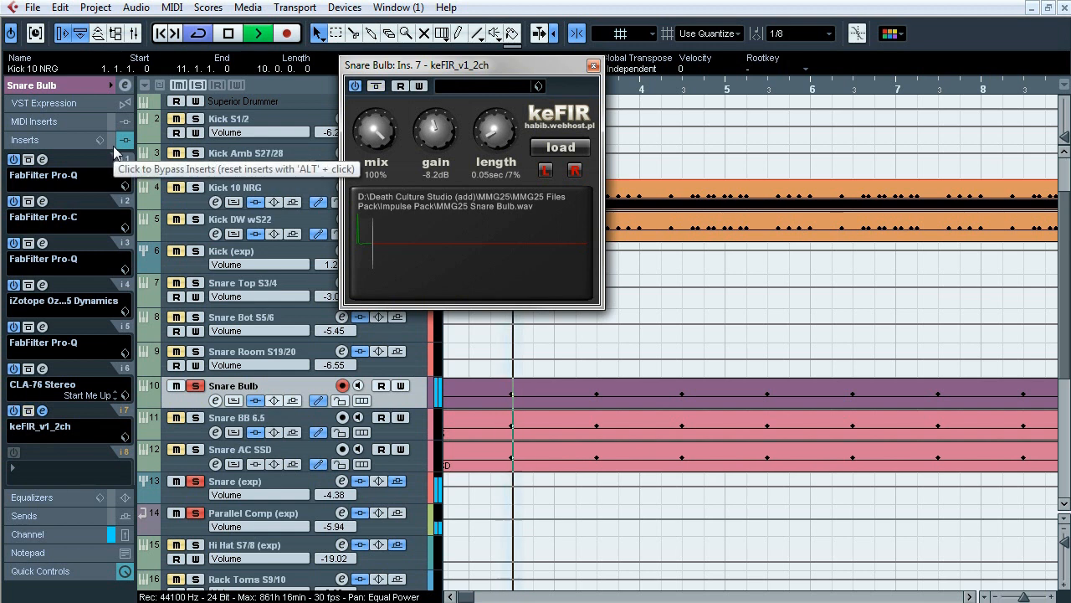
left_click(113, 146)
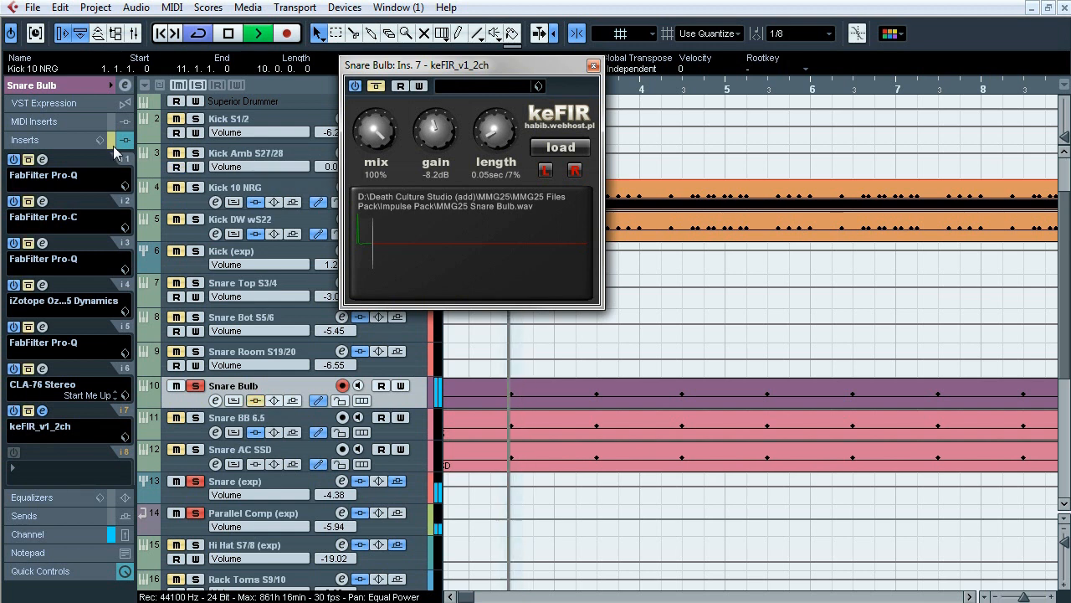
left_click(113, 146)
left_click(593, 65)
Check the channel levels in the mixer during playback, close it and stop playback.
key("F3")
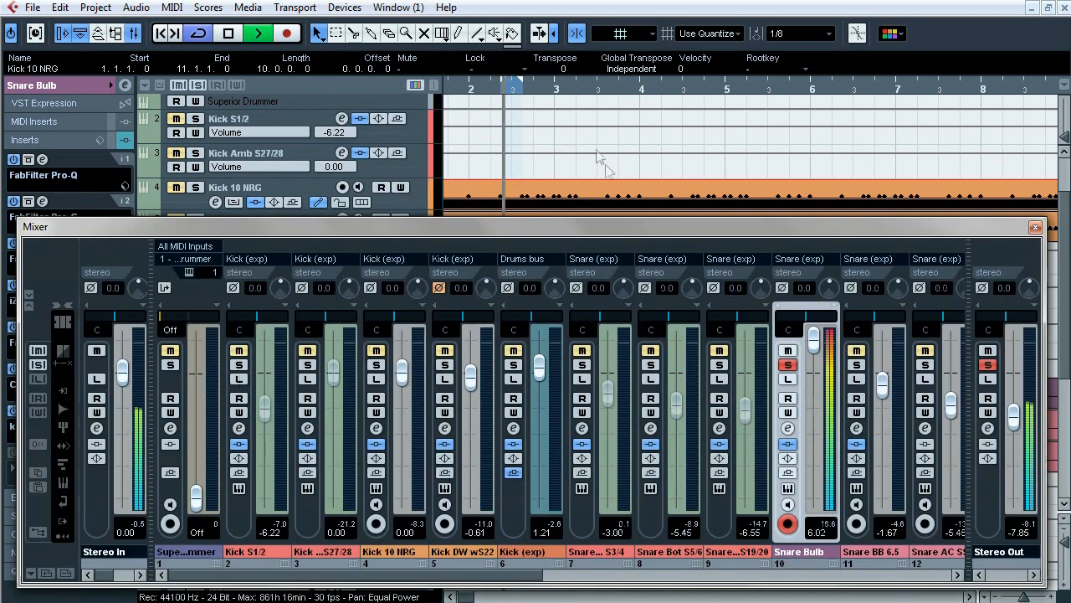
left_click(1036, 226)
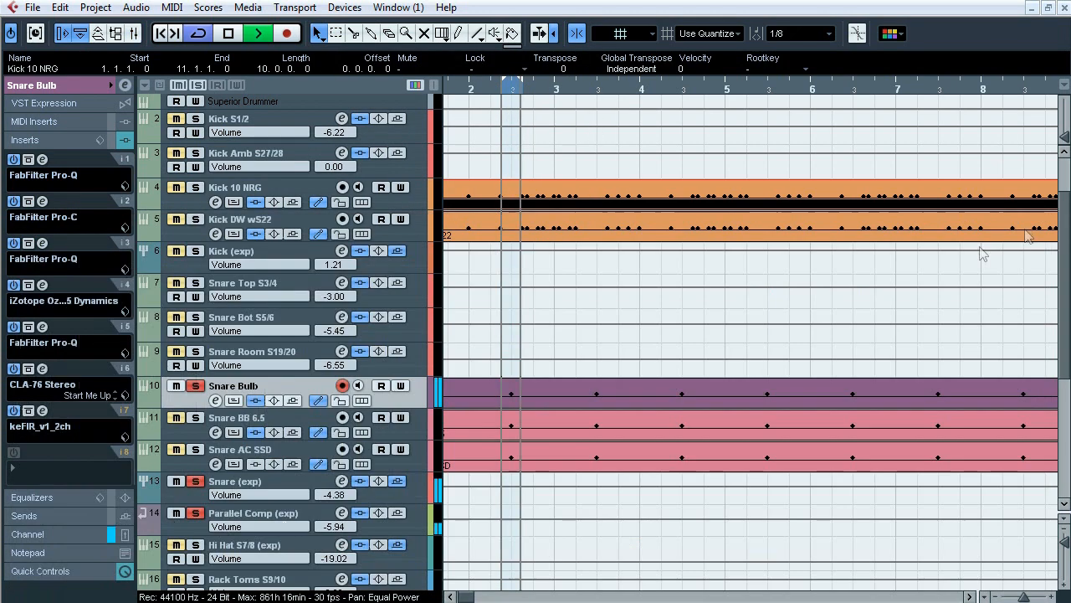
key("space")
Solo Snare BB 6.5 instead of Snare Bulb and start playback.
left_click(195, 385)
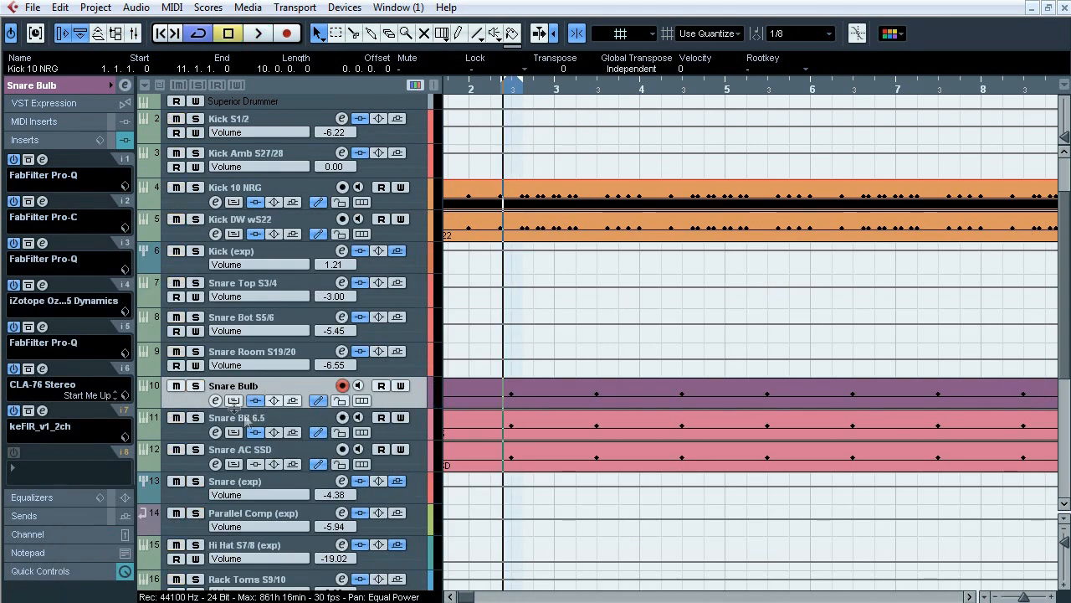
left_click(195, 417)
key("space")
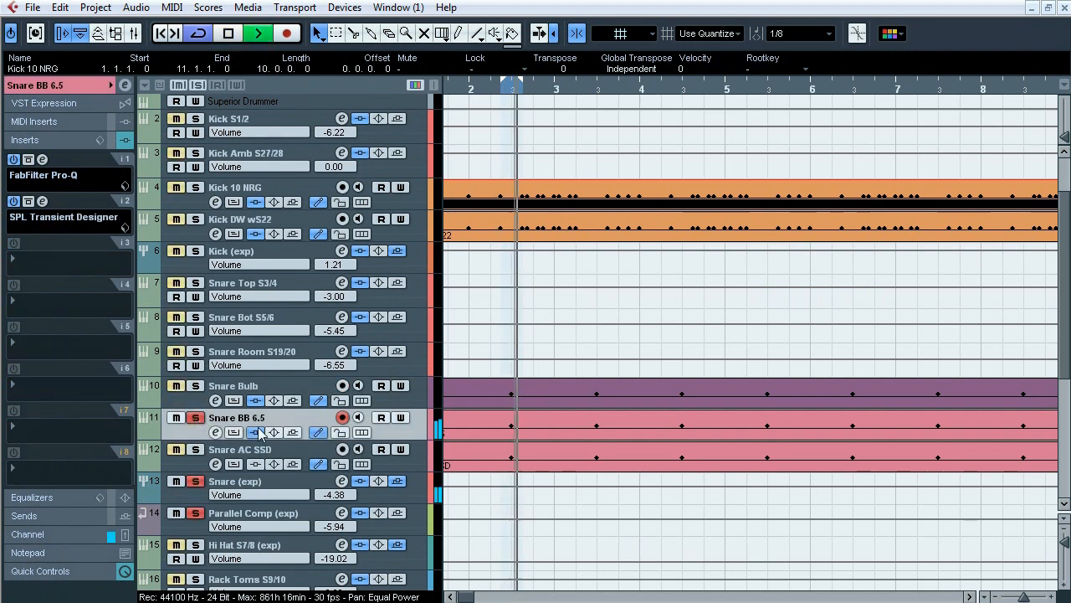
Compare Snare BB 6.5 repeatedly with its inserts bypassed and active, and stop playback.
left_click(256, 432)
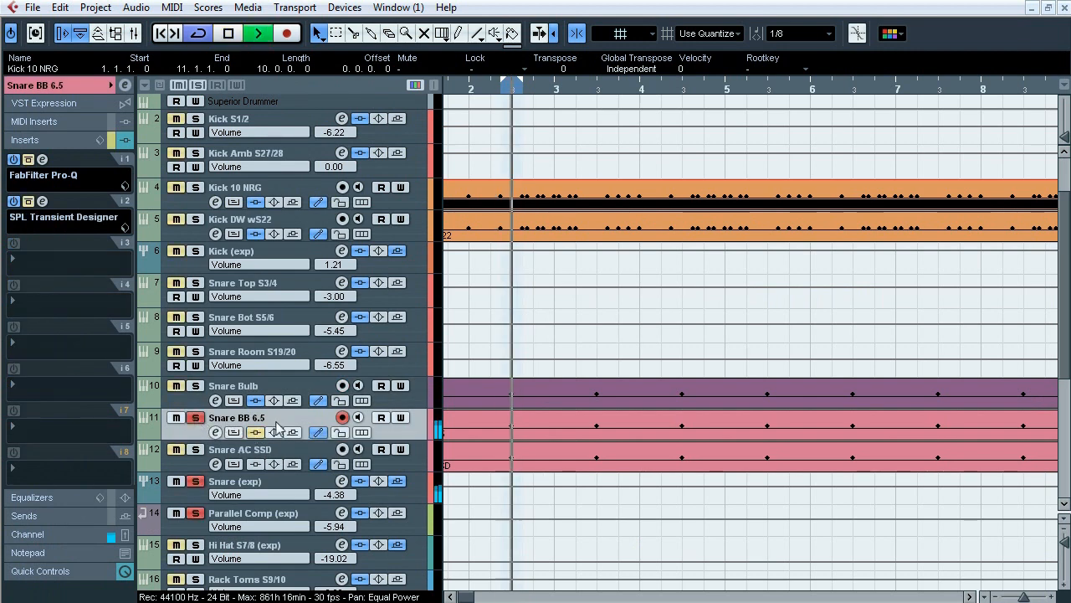
left_click(258, 432)
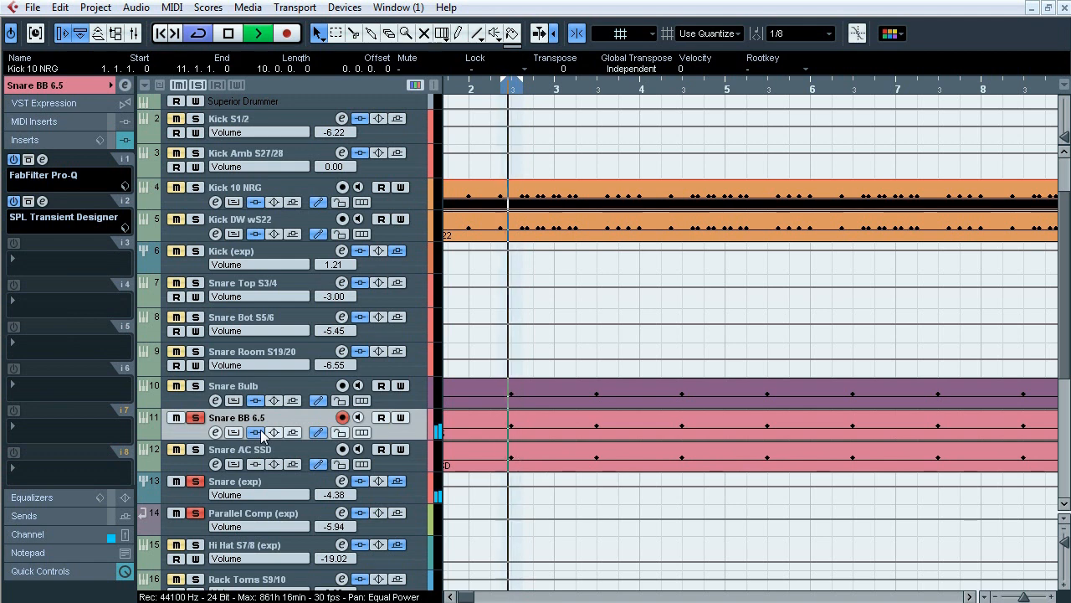
left_click(258, 432)
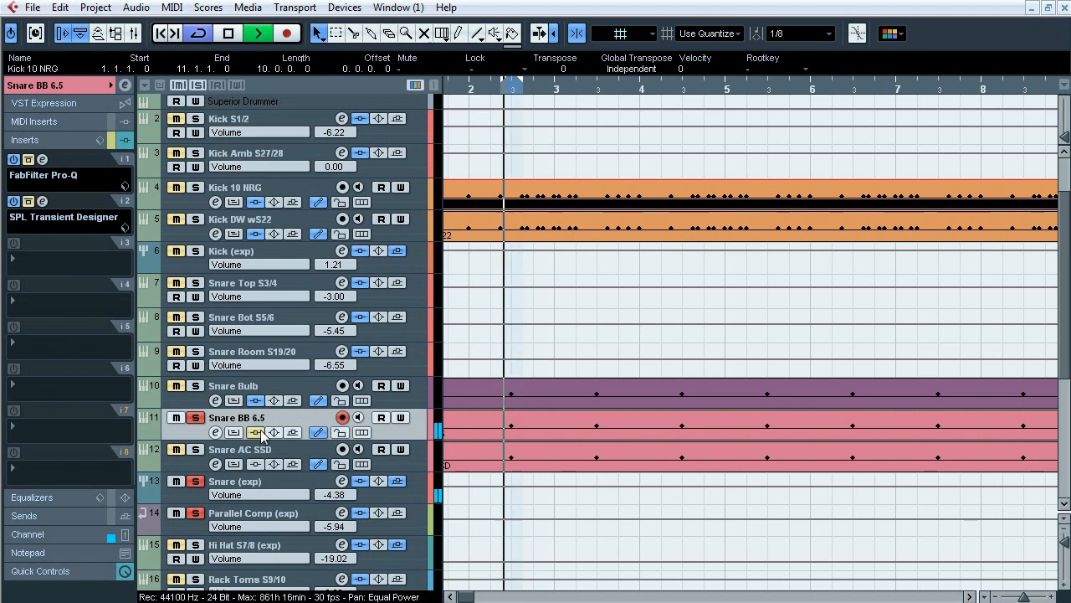
left_click(261, 432)
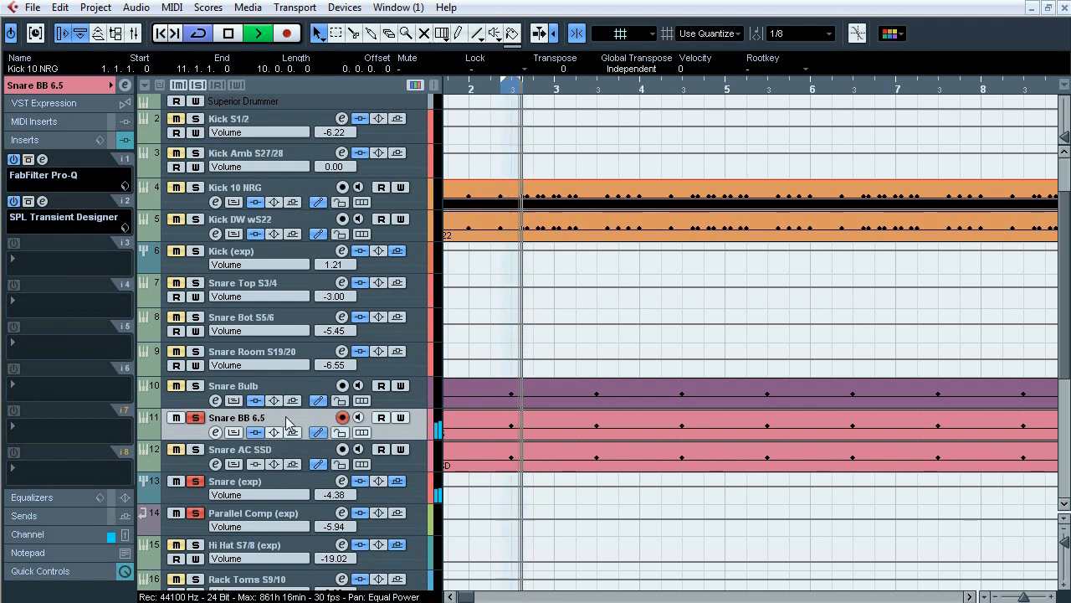
key("space")
Examine the narrow bell cut in Snare BB 6.5's slot 1 Pro-Q and the settings of its slot 2 SPL Transient Designer.
left_click(43, 159)
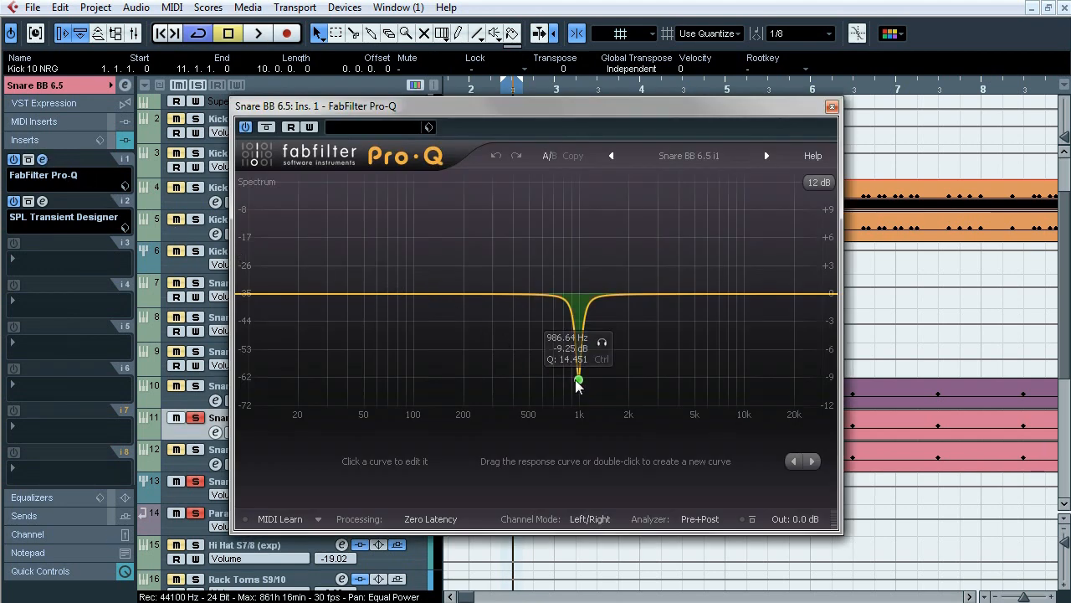
left_click(42, 159)
left_click(42, 201)
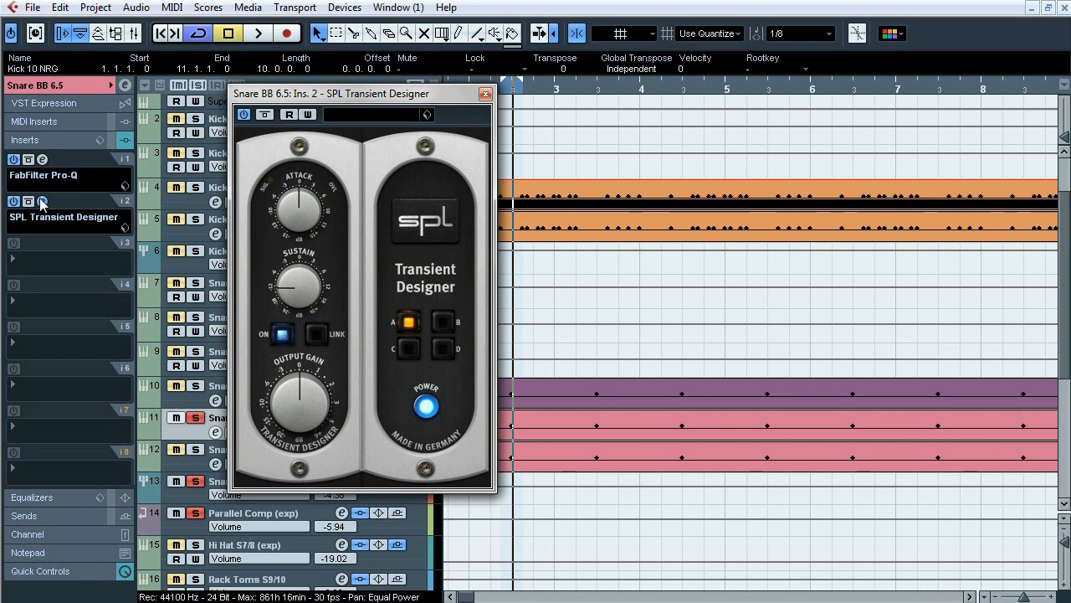
Close the SPL Transient Designer and audition Snare BB 6.5's slot 2 processing in a short playback.
left_click(42, 202)
key("space")
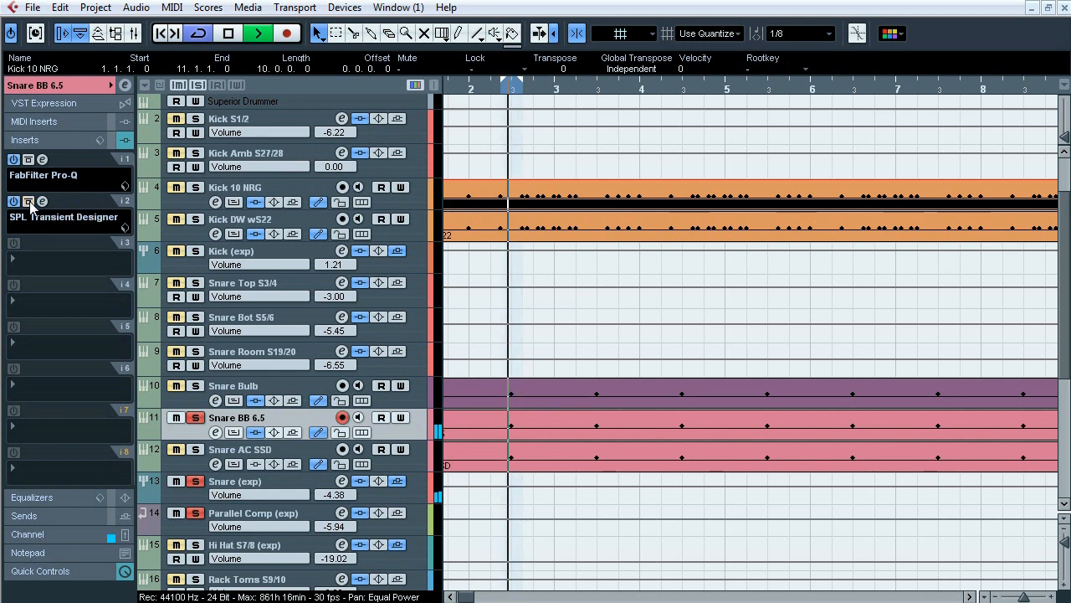
key("space")
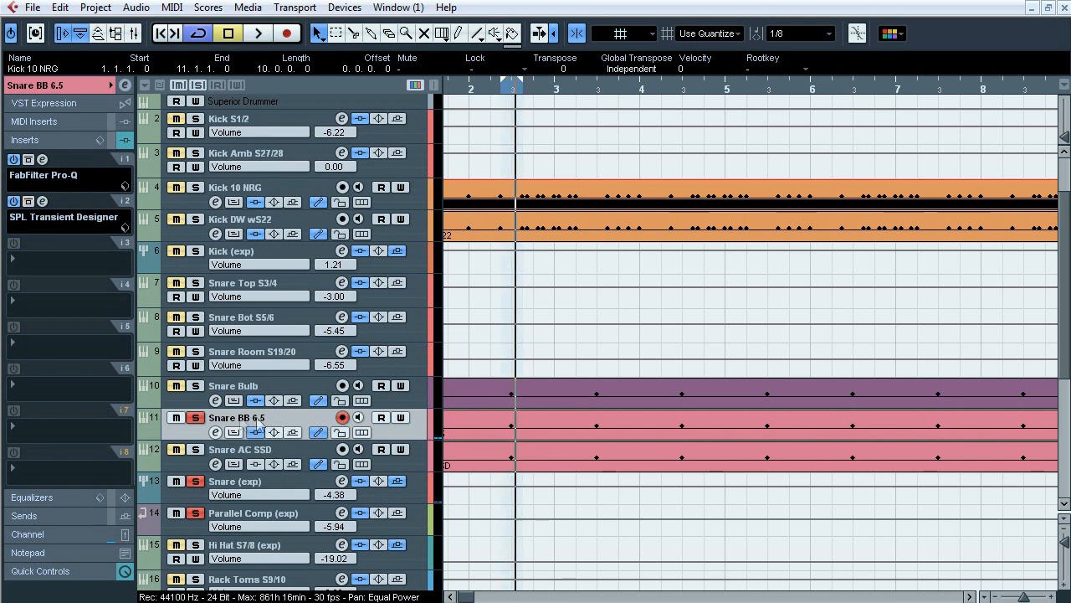
Solo Snare AC SSD instead of Snare BB 6.5 and audition it in a short playback.
left_click(273, 456)
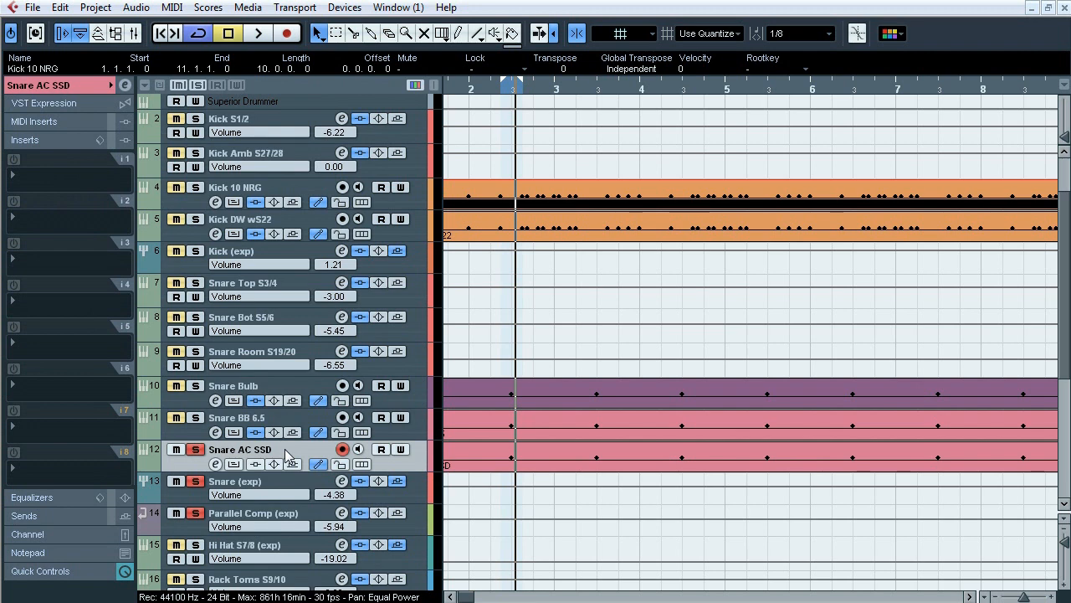
key("space")
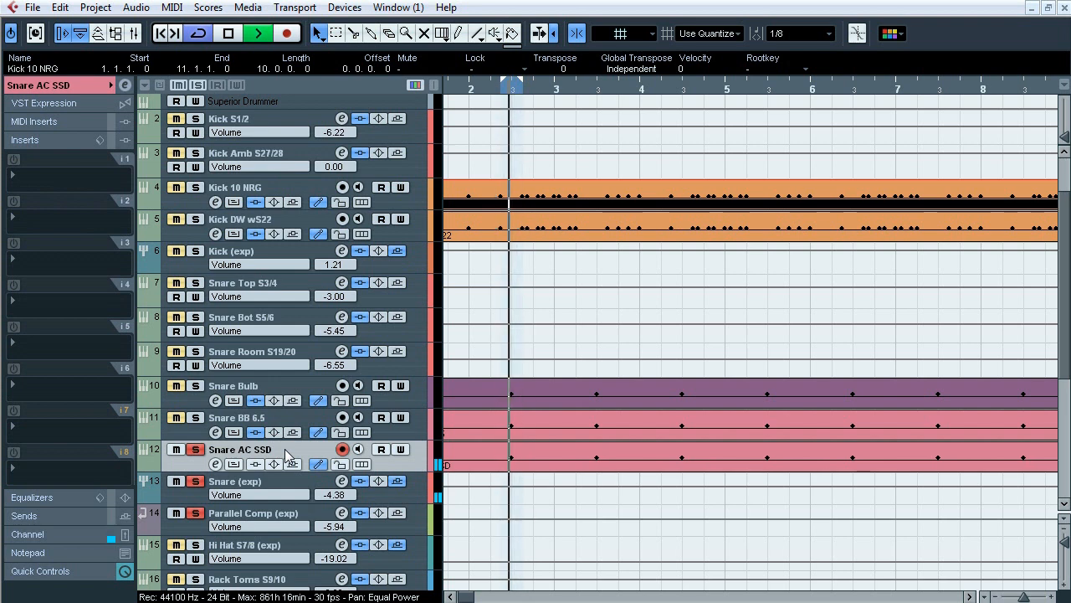
key("space")
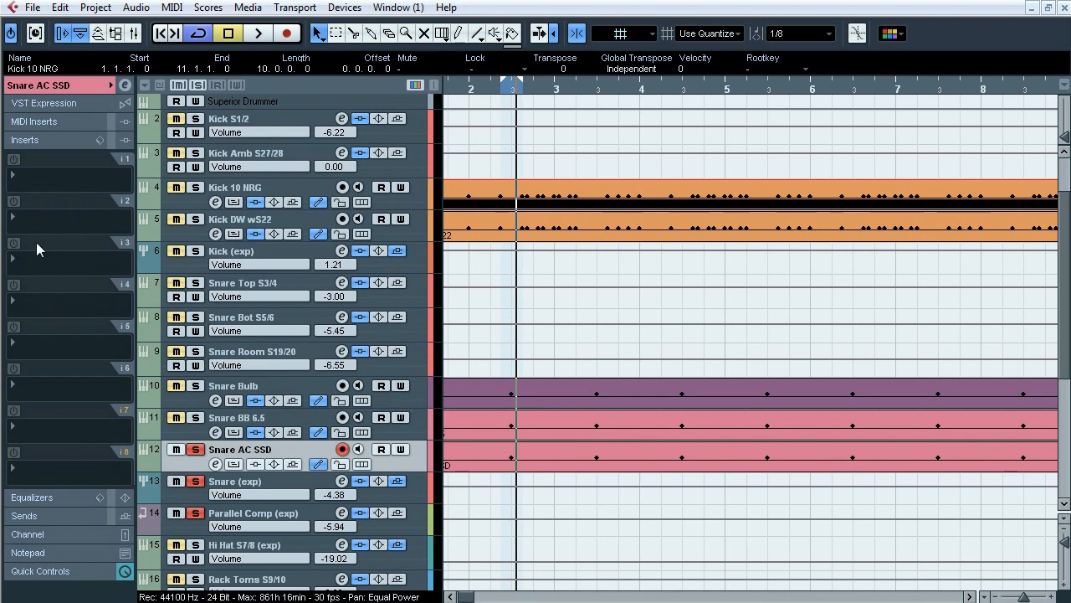
Play the full snare group through Snare (exp), comparing its inserts bypassed and active, check the mixer levels, and stop playback.
left_click(285, 482)
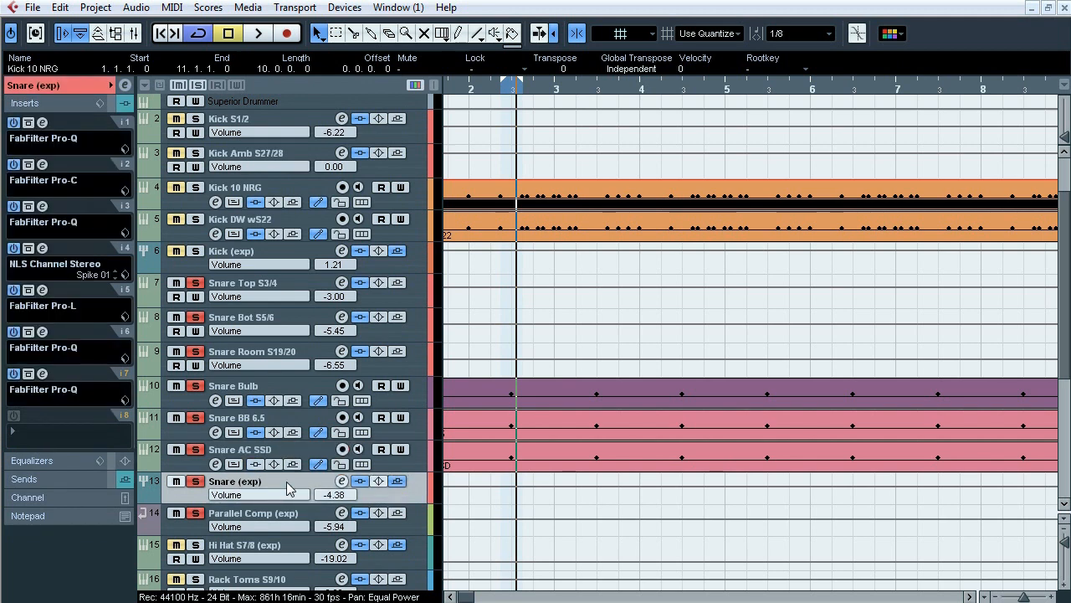
key("space")
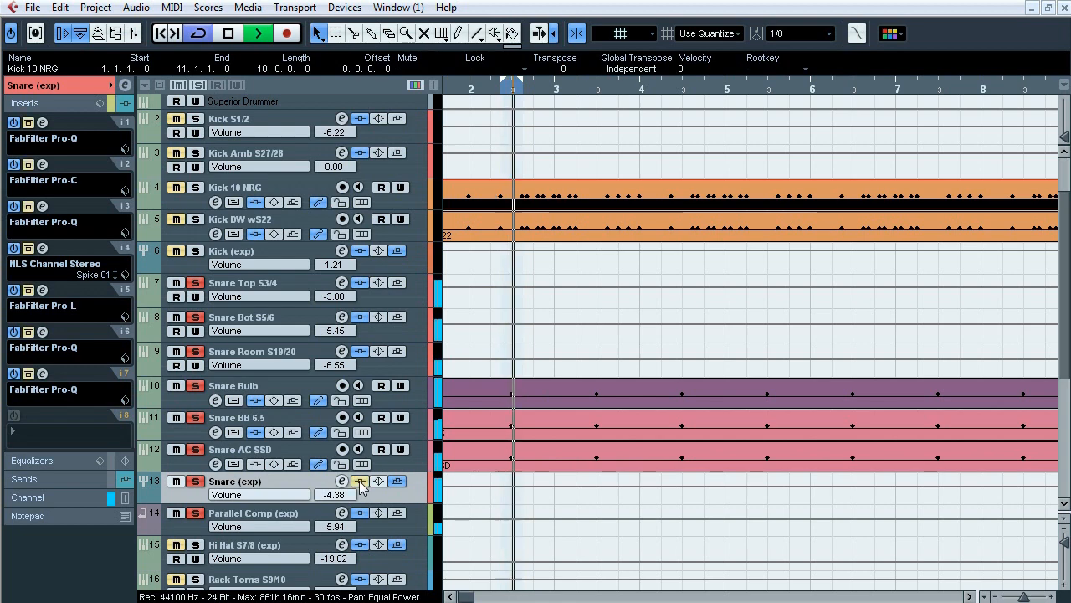
left_click(360, 481)
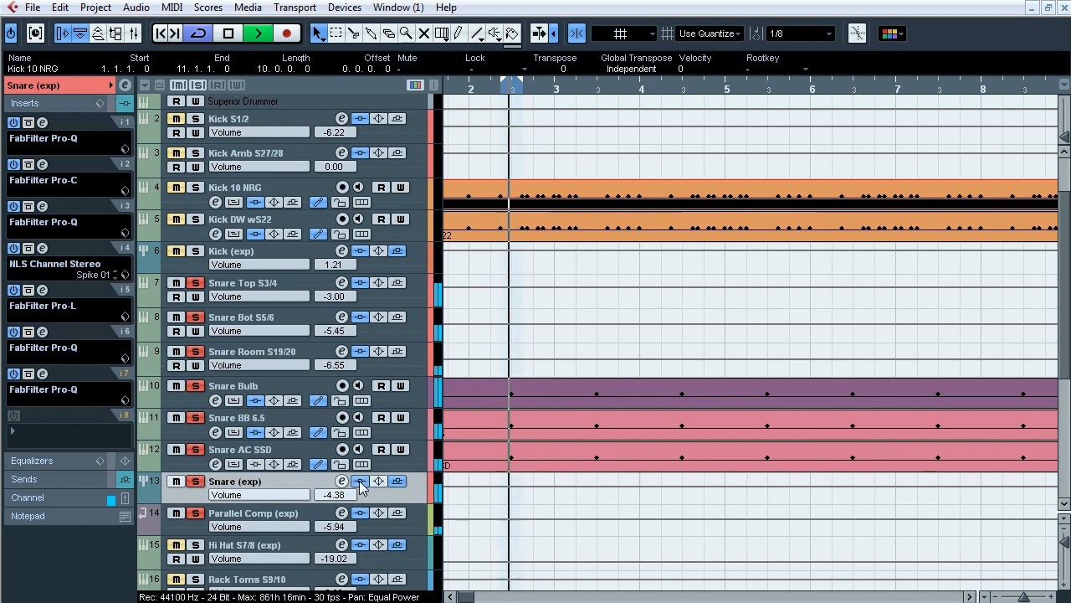
key("F3")
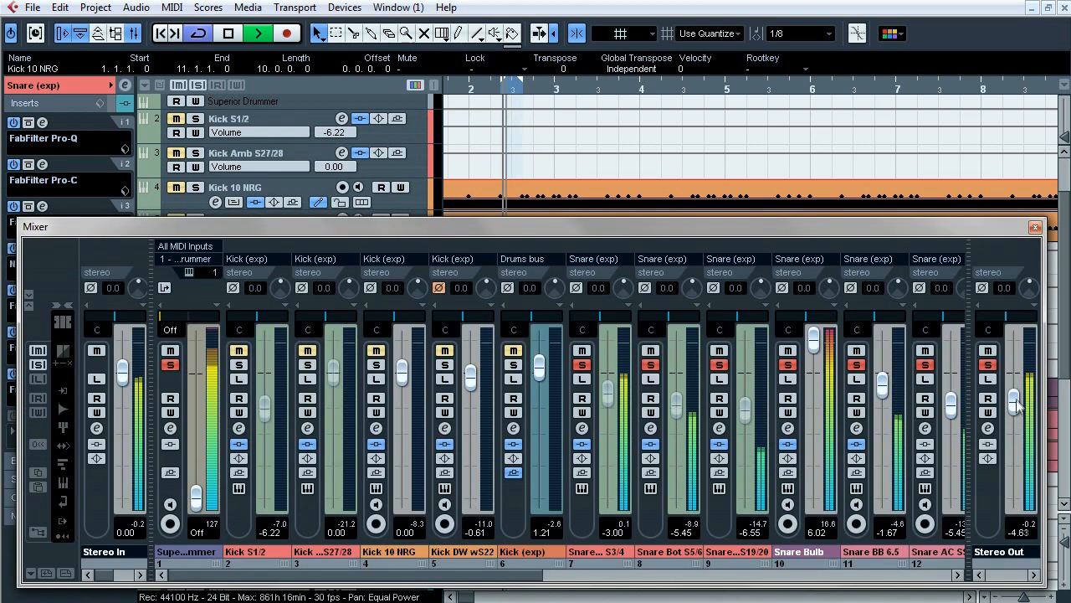
key("F3")
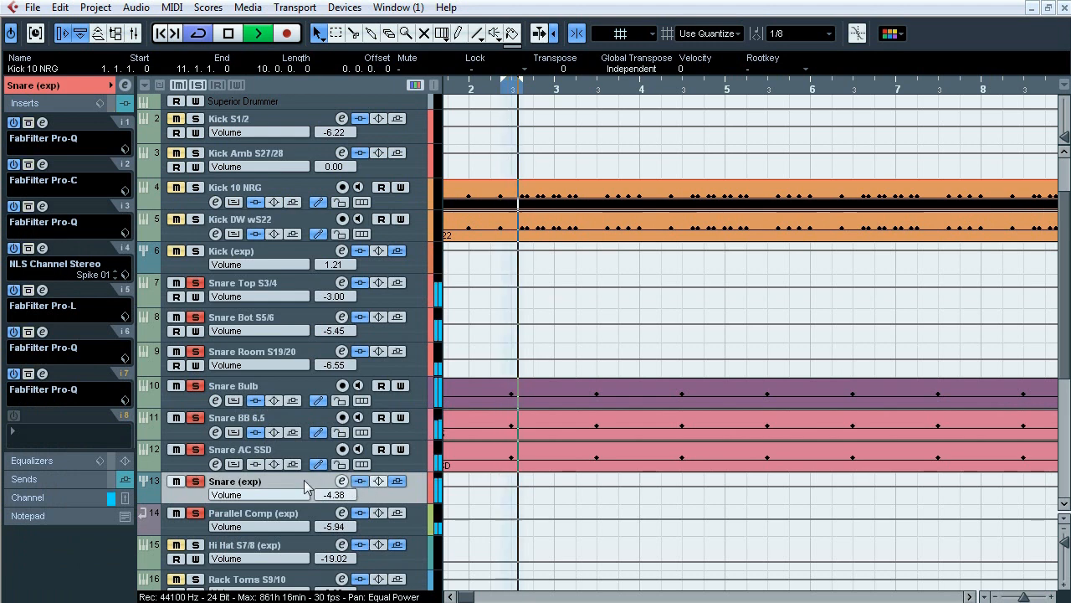
key("space")
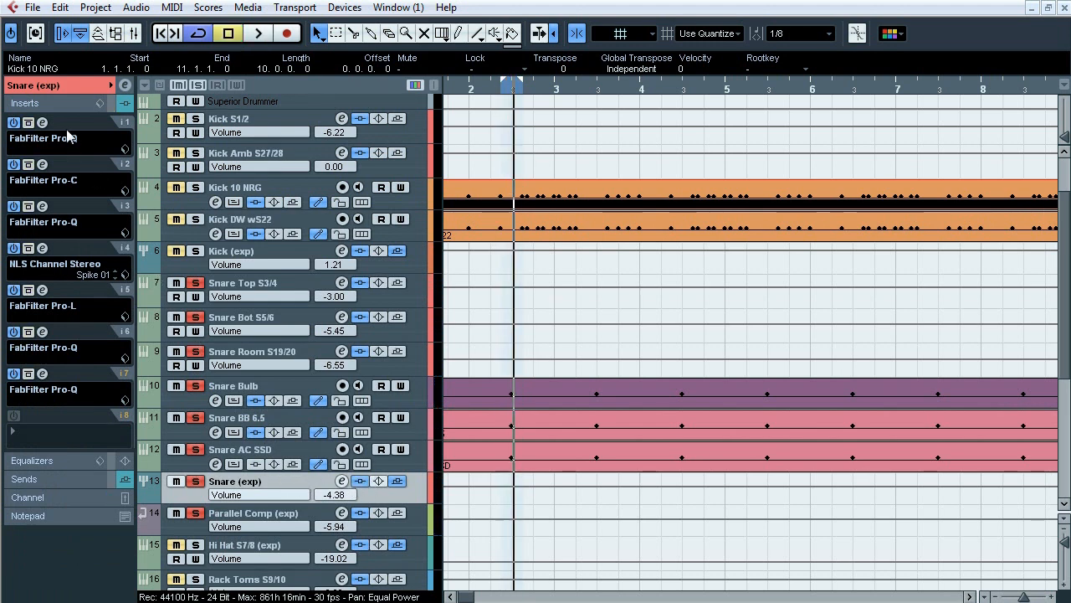
Examine Snare (exp)'s slot 1 Pro-Q curve, including its high cut, and the slot 2 Pro-C compressor settings.
left_click(42, 122)
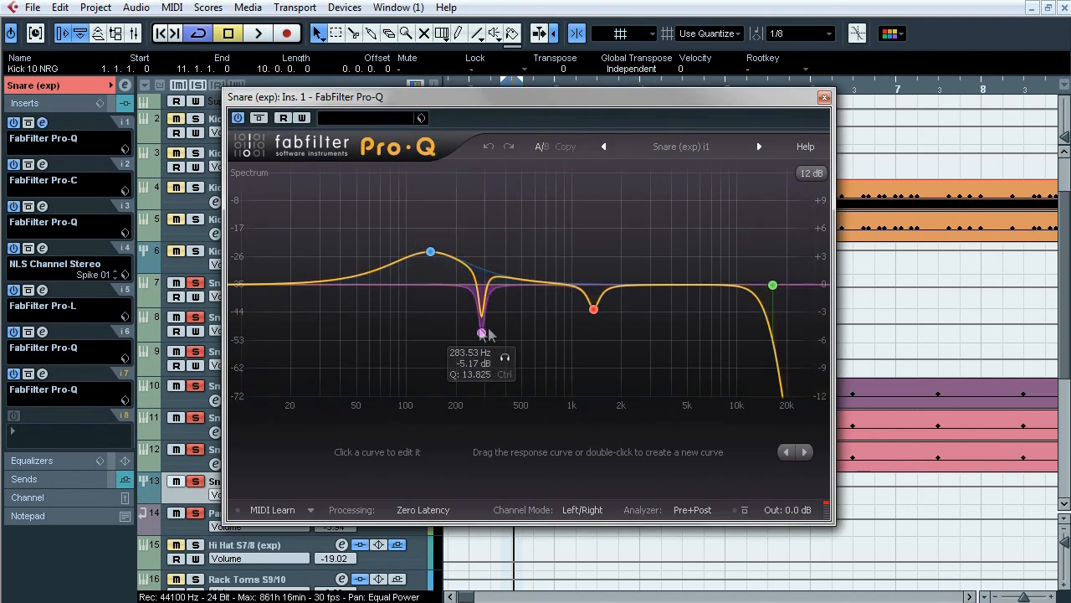
left_click(774, 286)
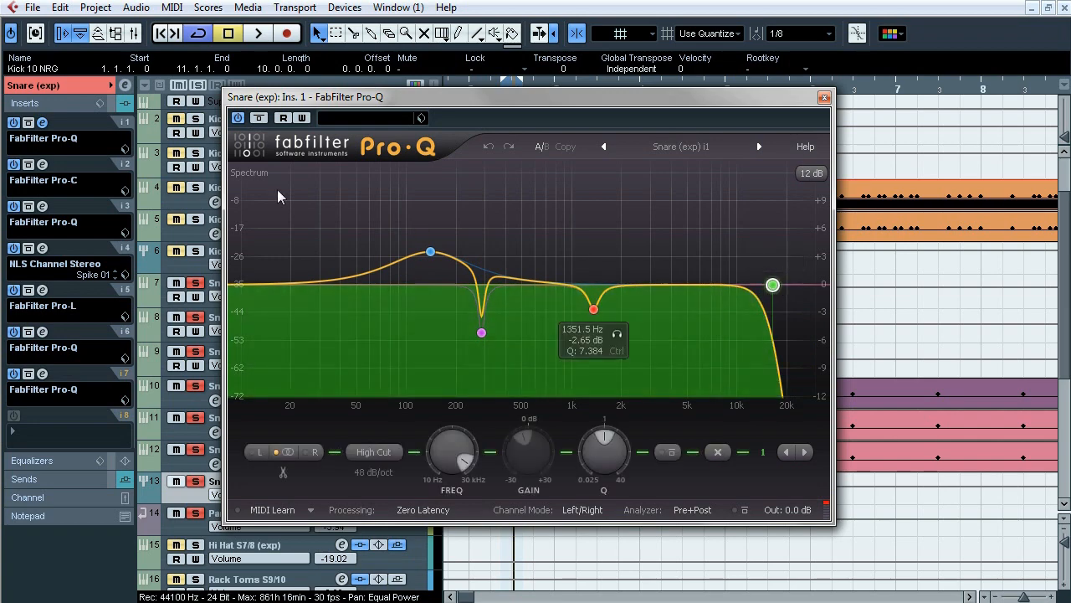
left_click(42, 122)
left_click(43, 165)
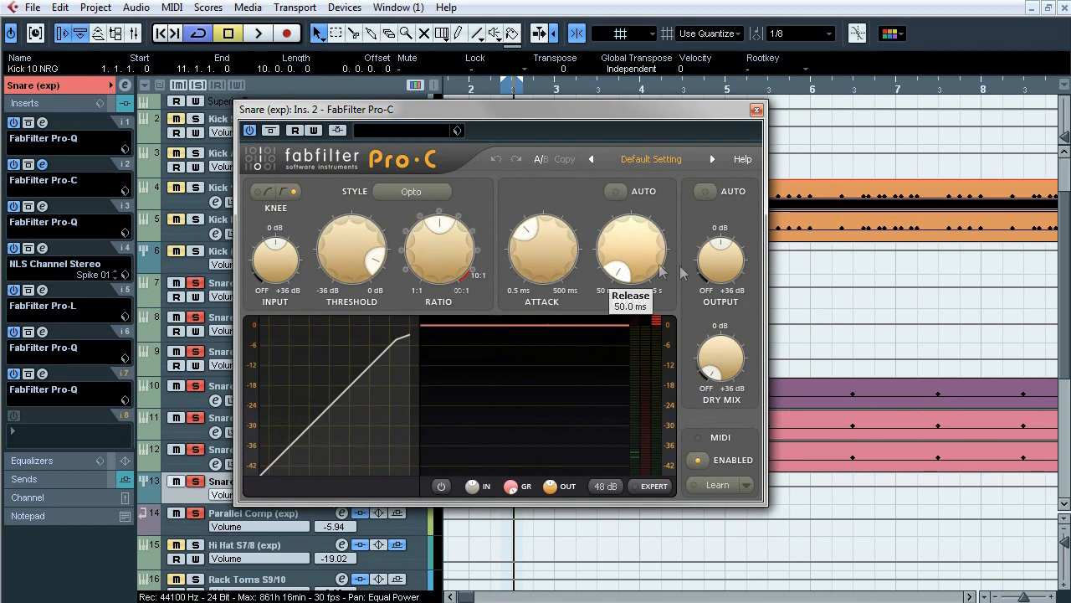
left_click(42, 165)
Examine the cuts in Snare (exp)'s slot 3 Pro-Q and the drive settings of its slot 4 NLS Channel.
left_click(43, 206)
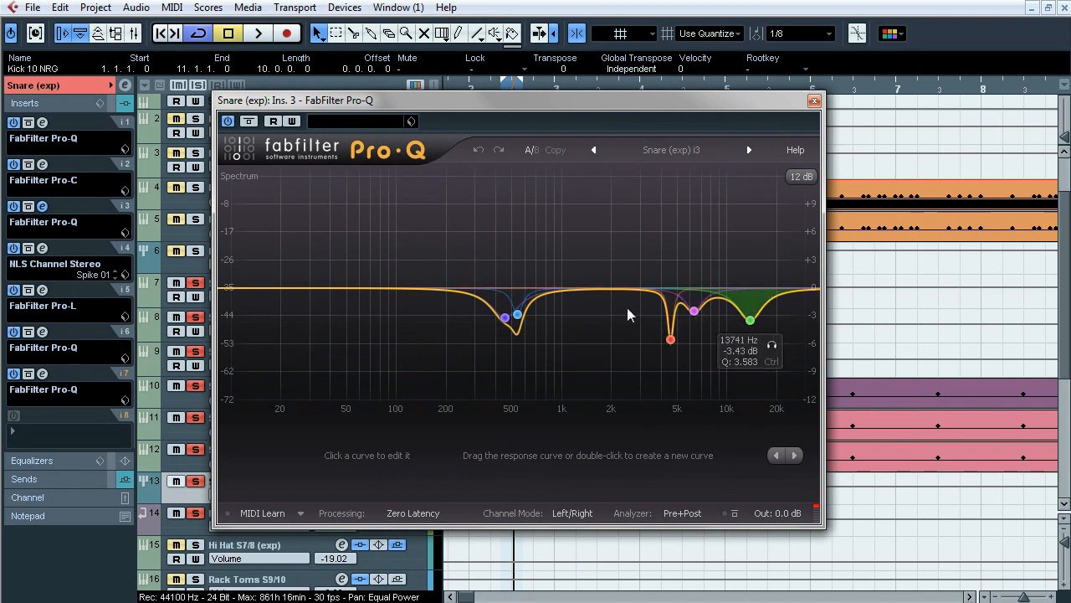
left_click(43, 208)
left_click(43, 247)
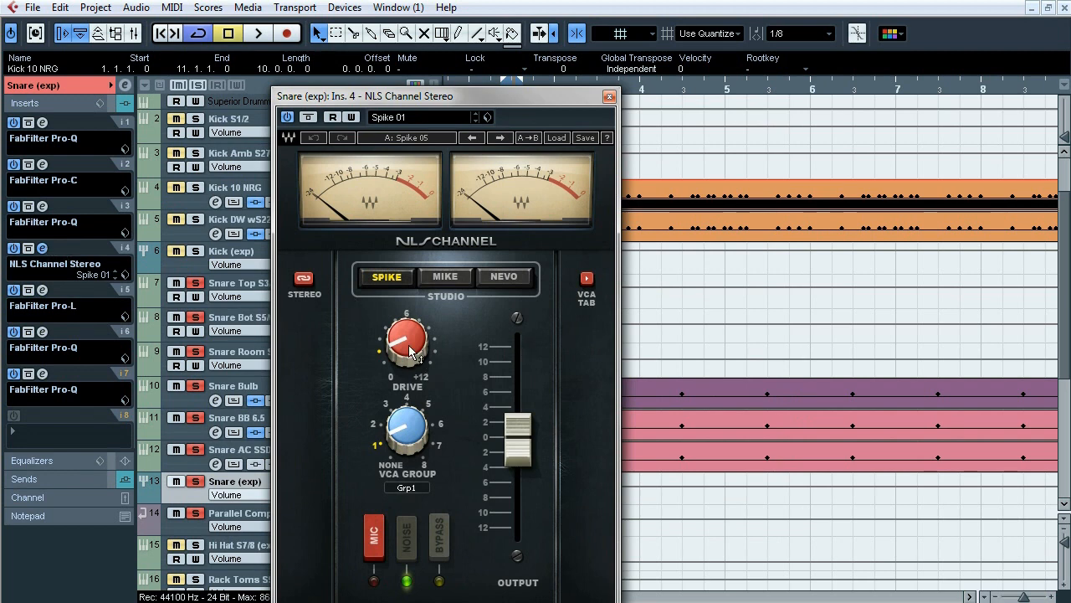
left_click(44, 249)
Examine the gain of Snare (exp)'s slot 5 Pro-L, expand its advanced limiter settings, and close it.
left_click(42, 290)
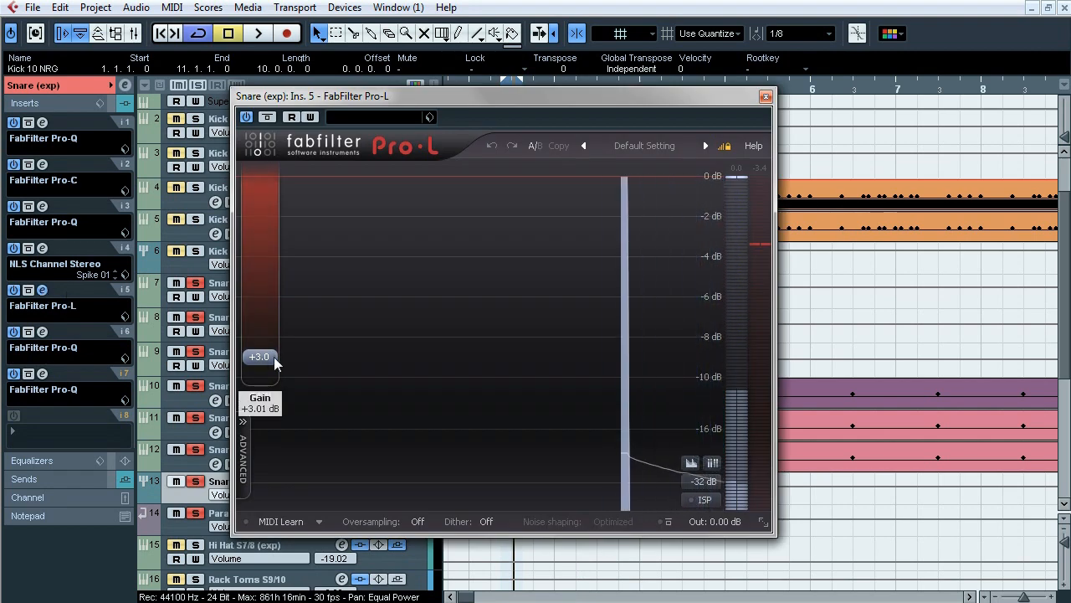
mouse_move(274, 357)
left_click(243, 421)
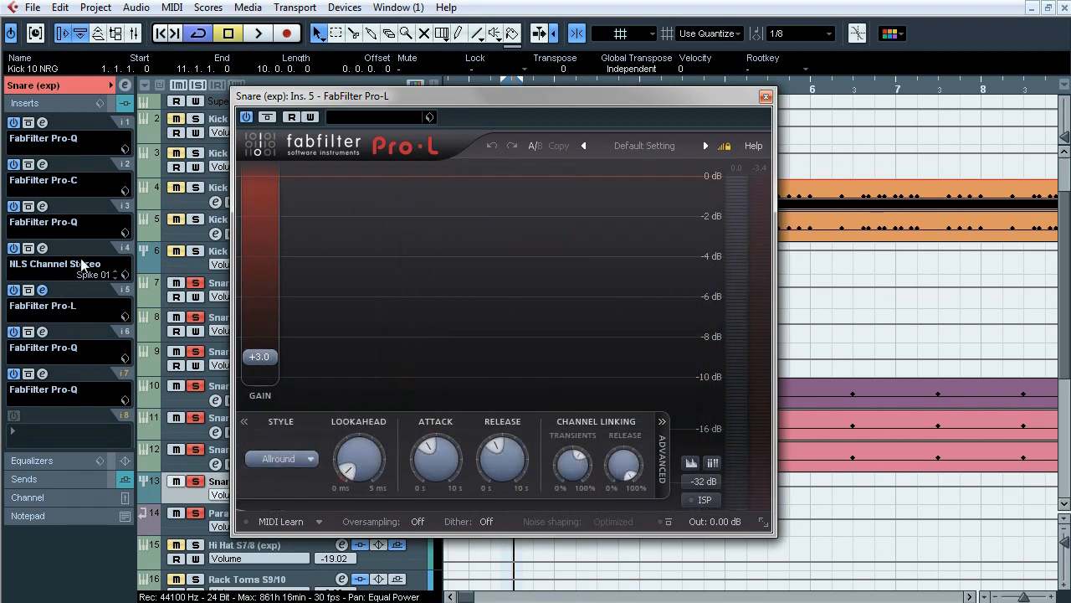
left_click(43, 291)
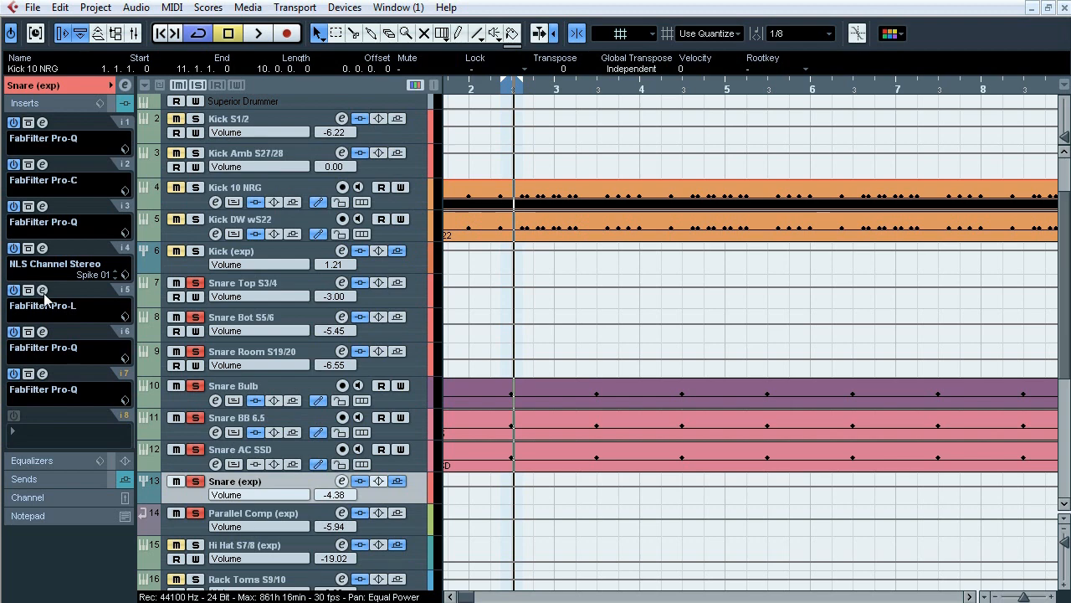
Examine the EQ cuts and output level in Snare (exp)'s slot 6 Pro-Q and the single cut in slot 7.
left_click(43, 331)
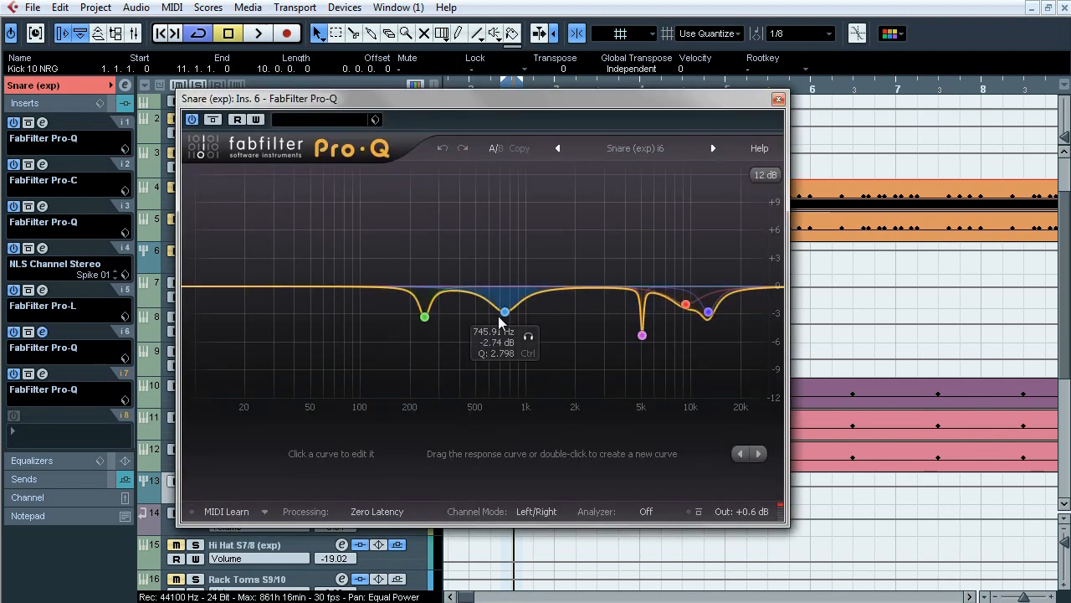
mouse_move(626, 342)
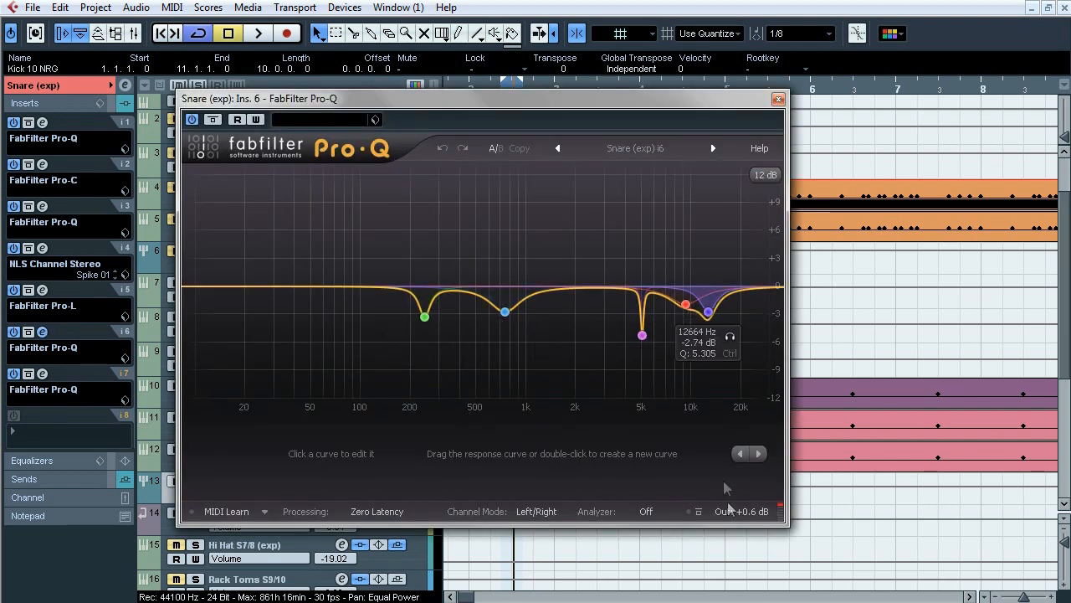
mouse_move(745, 484)
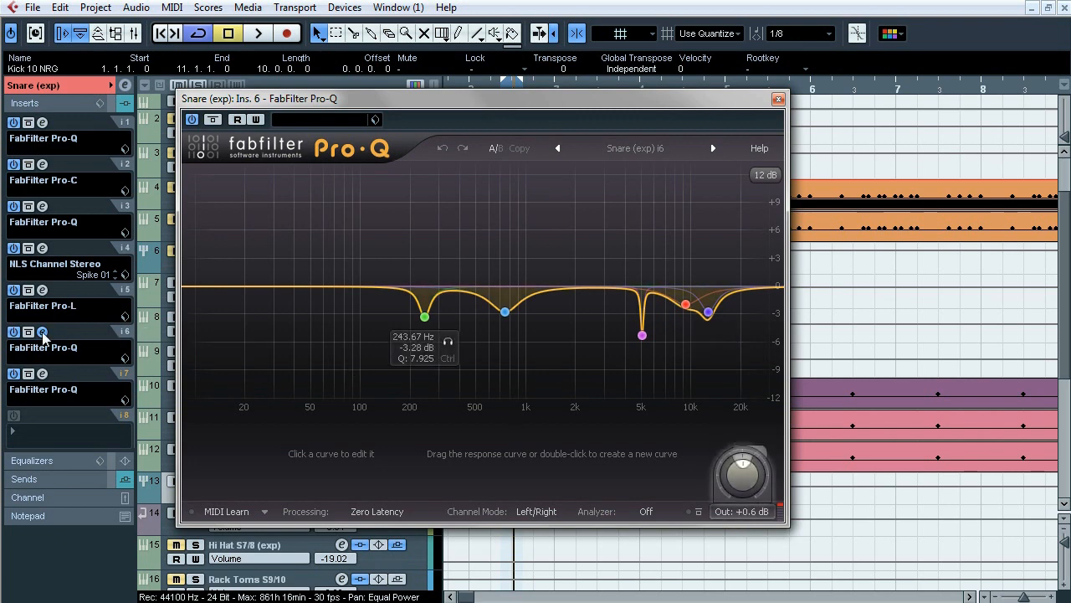
left_click(43, 373)
mouse_move(532, 326)
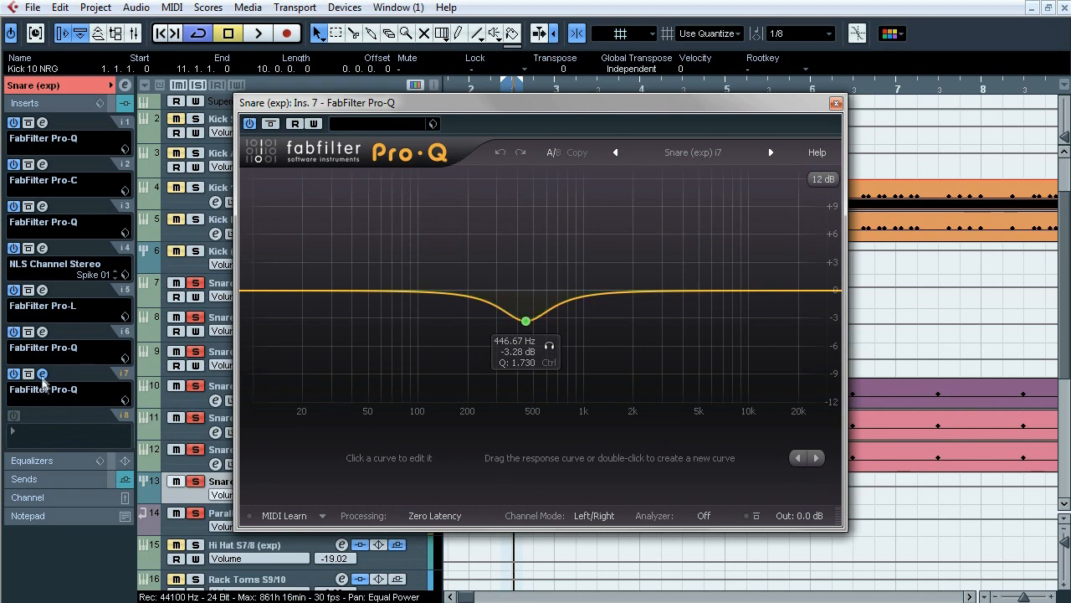
left_click(43, 375)
Compare Snare (exp) during playback with its whole insert chain and its slot 7 Pro-Q bypassed and active, and stop playback.
key("space")
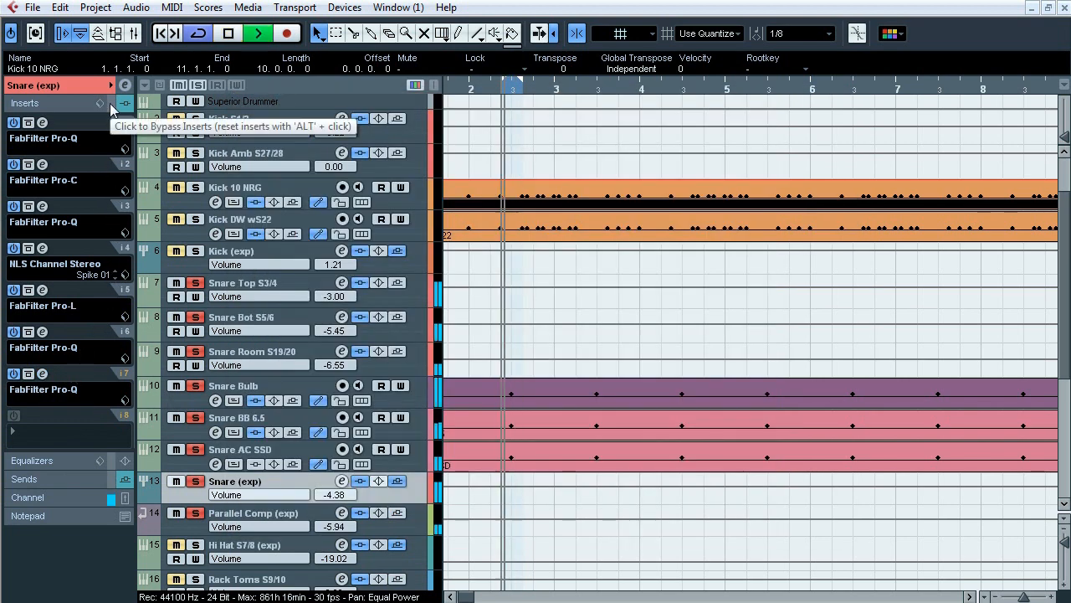
left_click(110, 103)
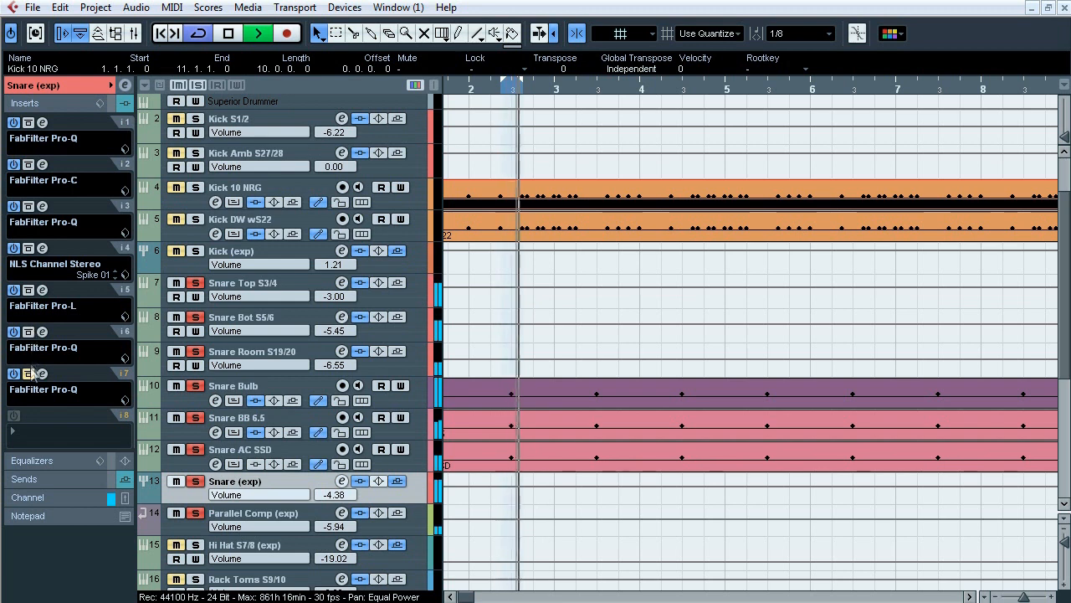
left_click(109, 105)
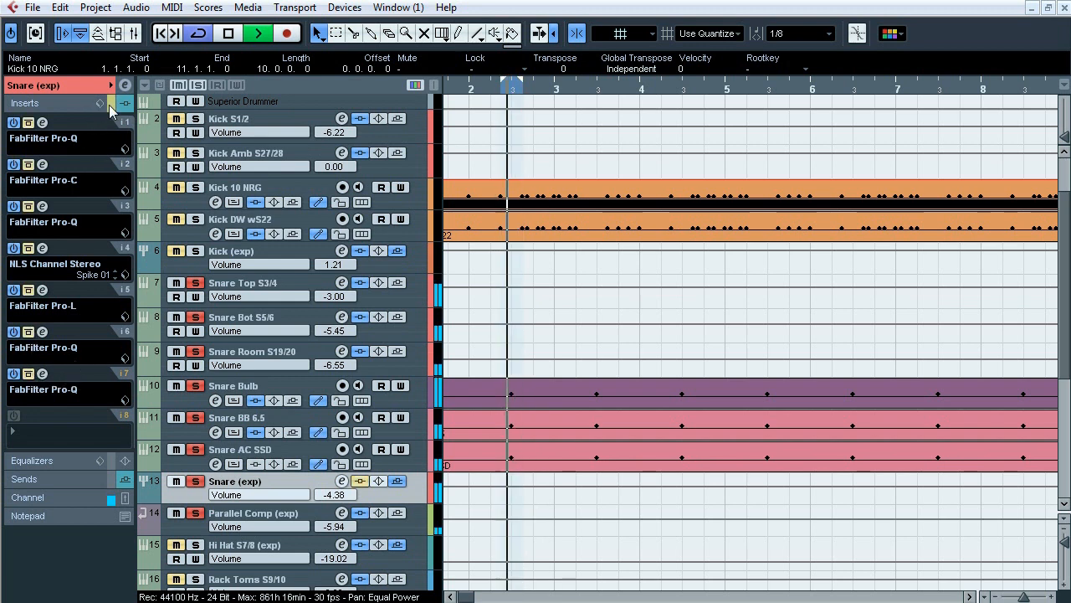
left_click(109, 104)
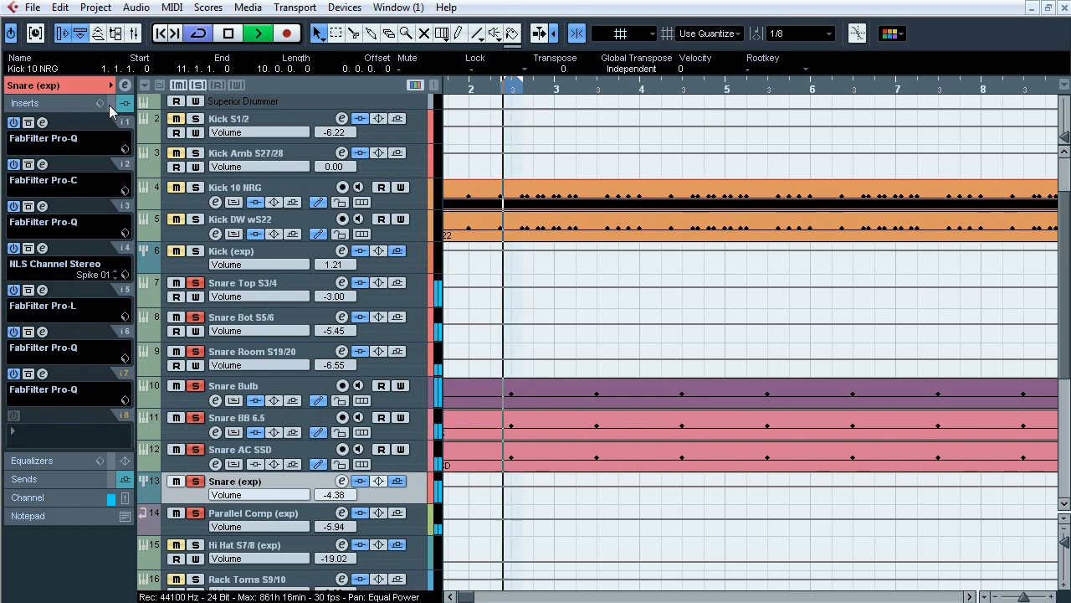
key("space")
Show Snare (exp)'s sends to Parallel Comp (exp) and Reverb (exp), and turn off the snare solo.
left_click(69, 478)
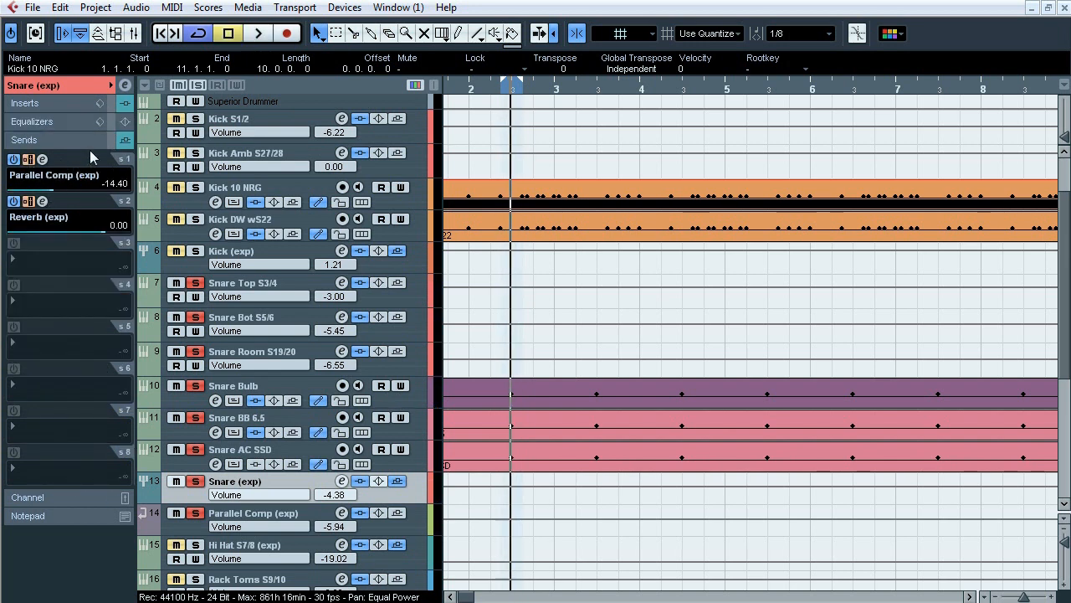
left_click(197, 483)
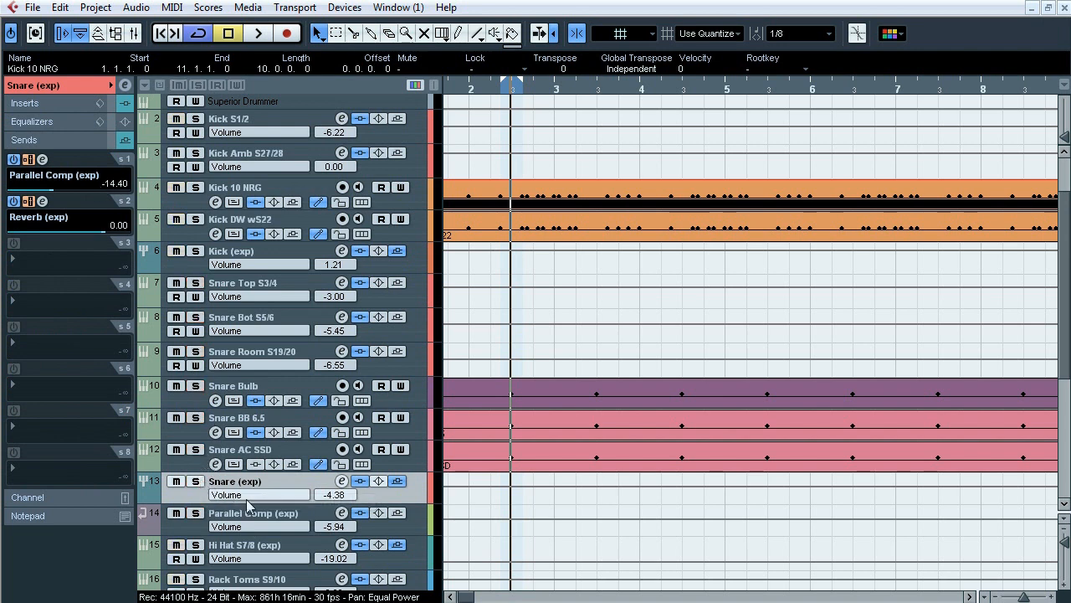
Show Parallel Comp (exp)'s inserts and examine the slot 1 Pro-G gate settings and the slot 2 H-Comp settings.
left_click(318, 519)
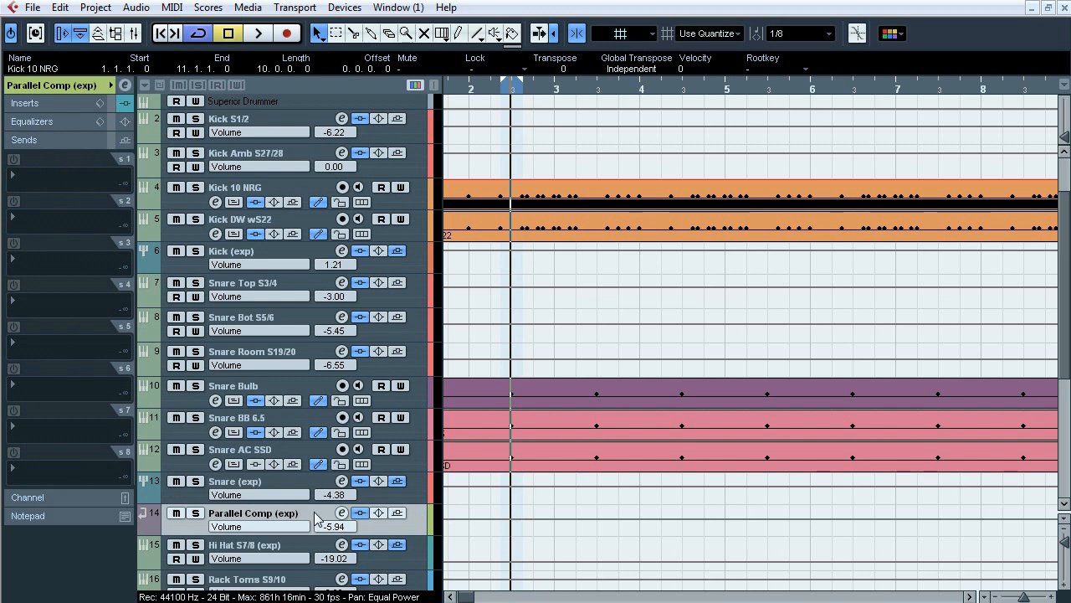
left_click(45, 102)
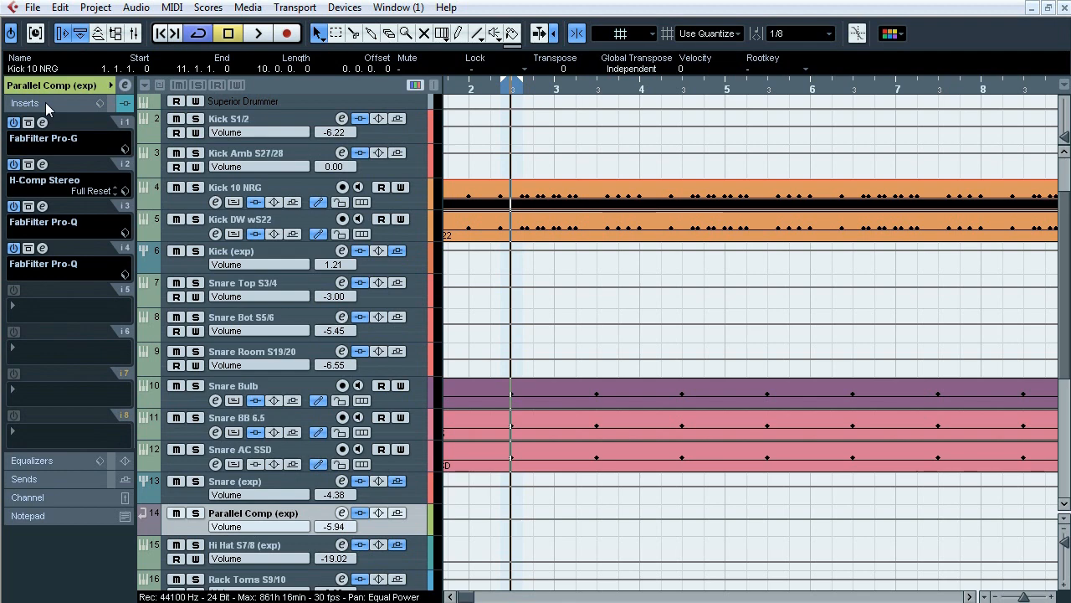
left_click(41, 122)
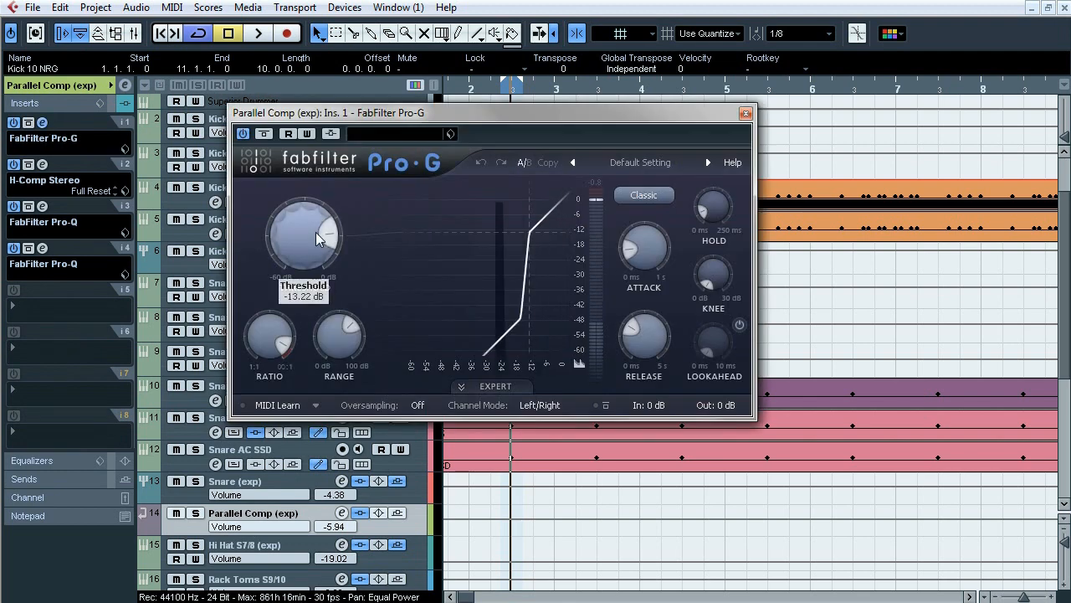
mouse_move(339, 344)
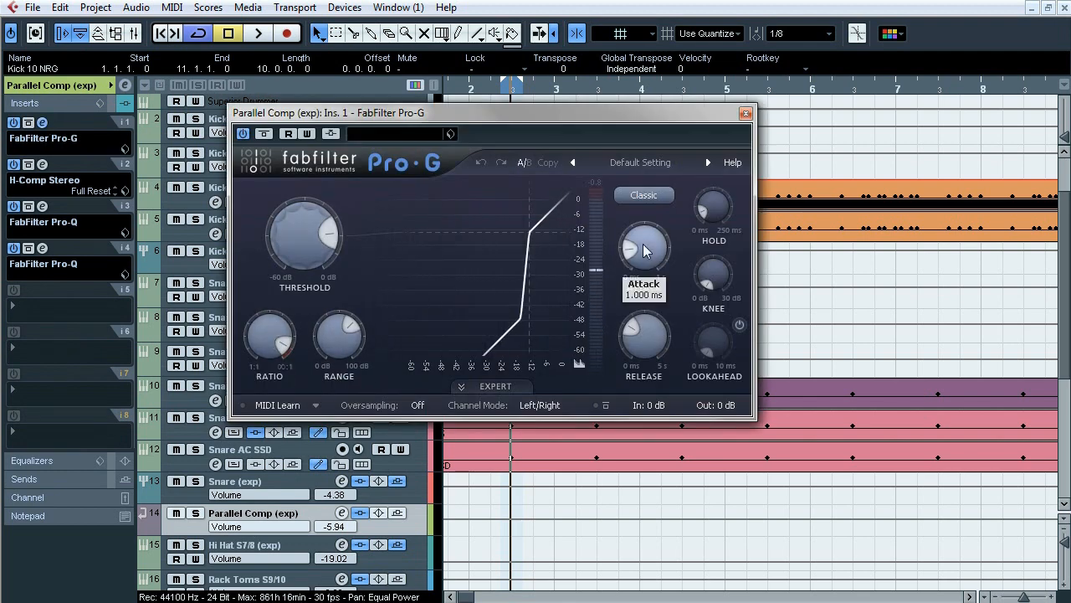
mouse_move(644, 360)
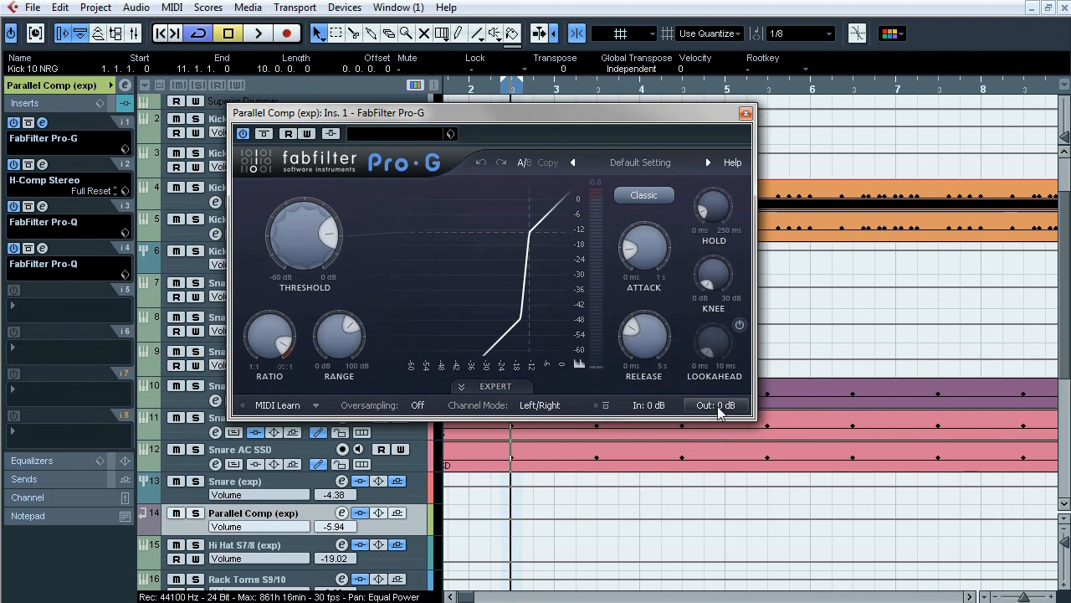
left_click(43, 164)
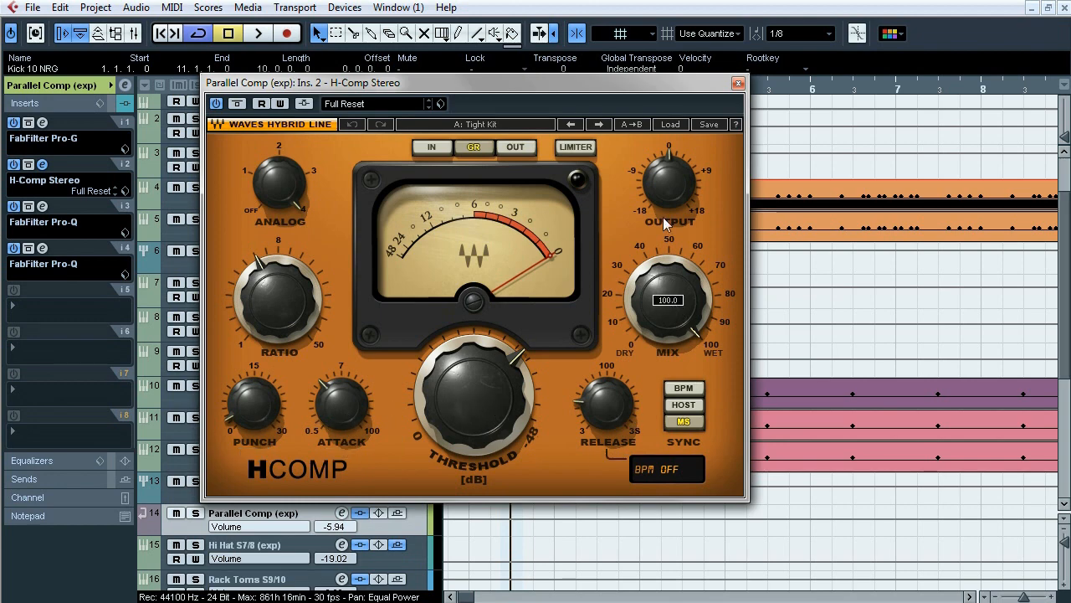
left_click(42, 164)
Examine the EQ cuts in Parallel Comp (exp)'s slot 3 and slot 4 Pro-Q inserts, closing each plug-in.
left_click(43, 206)
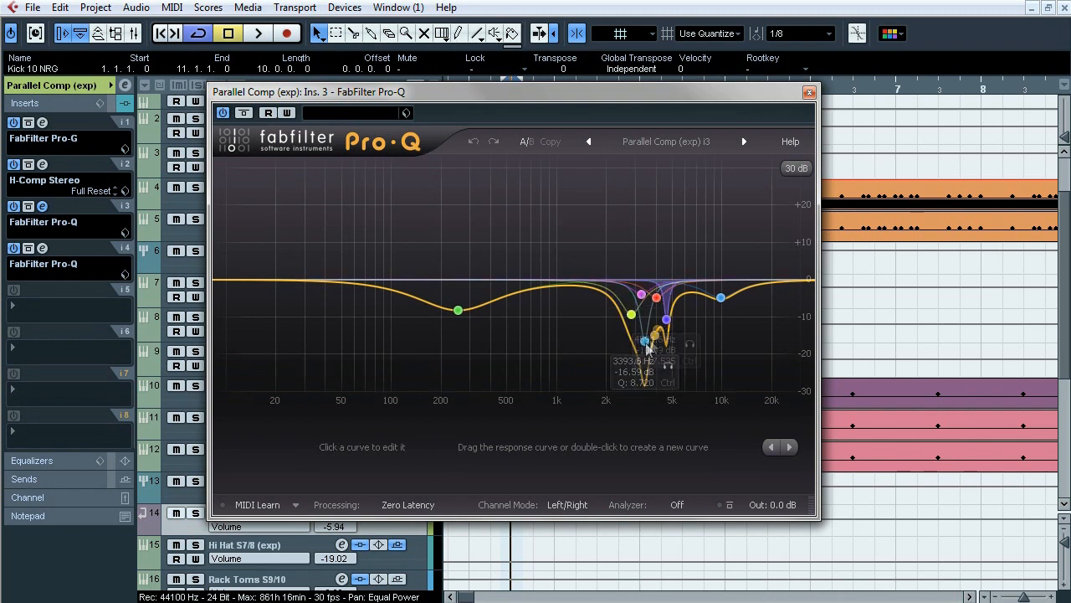
left_click(43, 206)
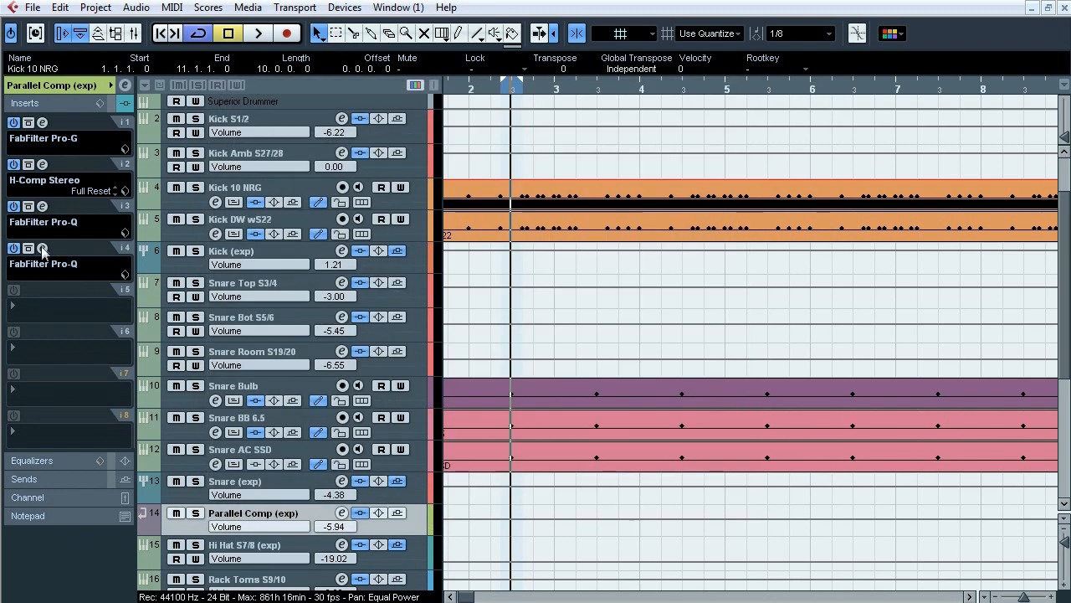
left_click(43, 247)
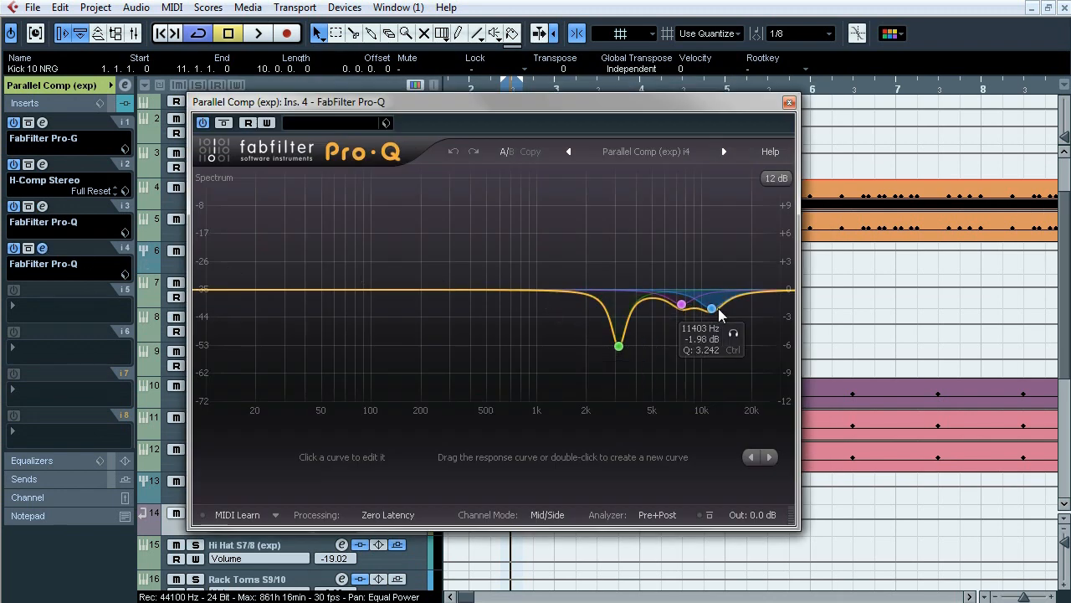
left_click(789, 101)
Select the Hi Hat S7/8 (exp) track, set the loop range to the short clip at bar 18, and place the playhead just before it.
left_click(275, 549)
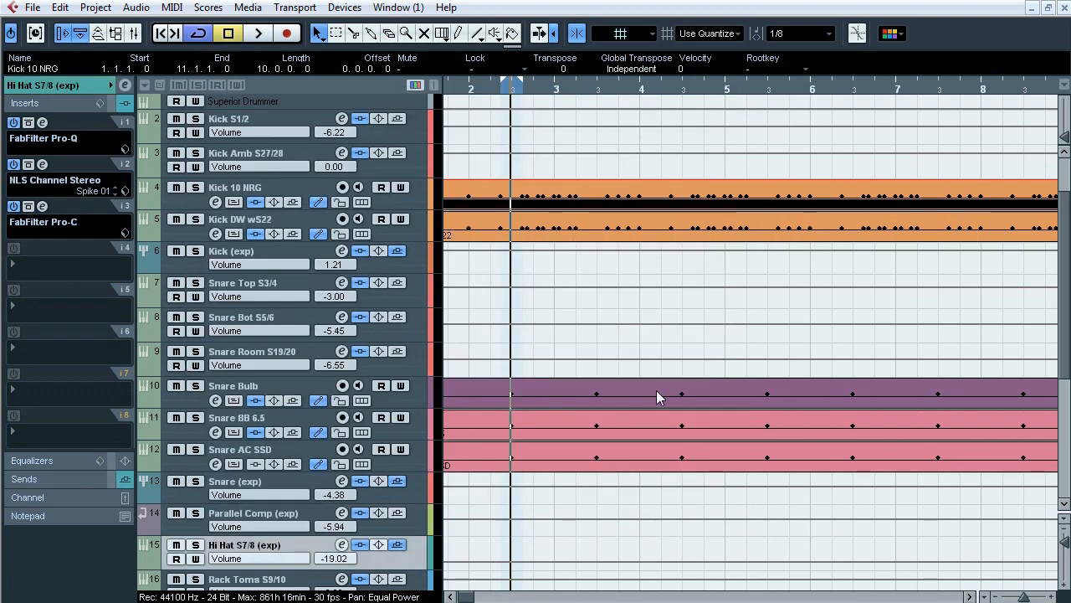
left_click_drag(1061, 249, 1065, 282)
left_click_drag(1024, 596, 1018, 595)
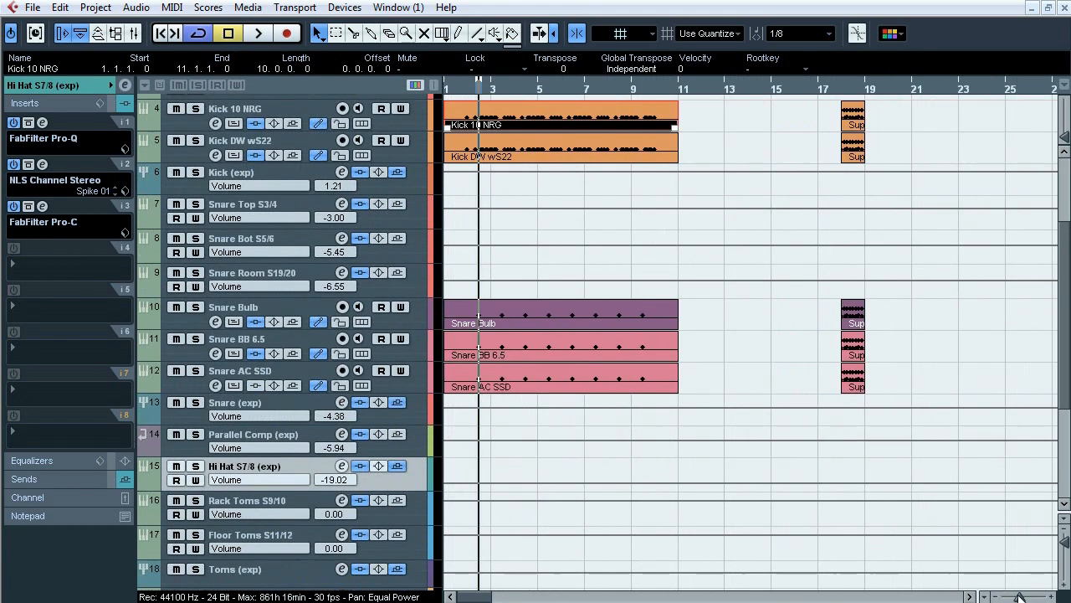
left_click(857, 116)
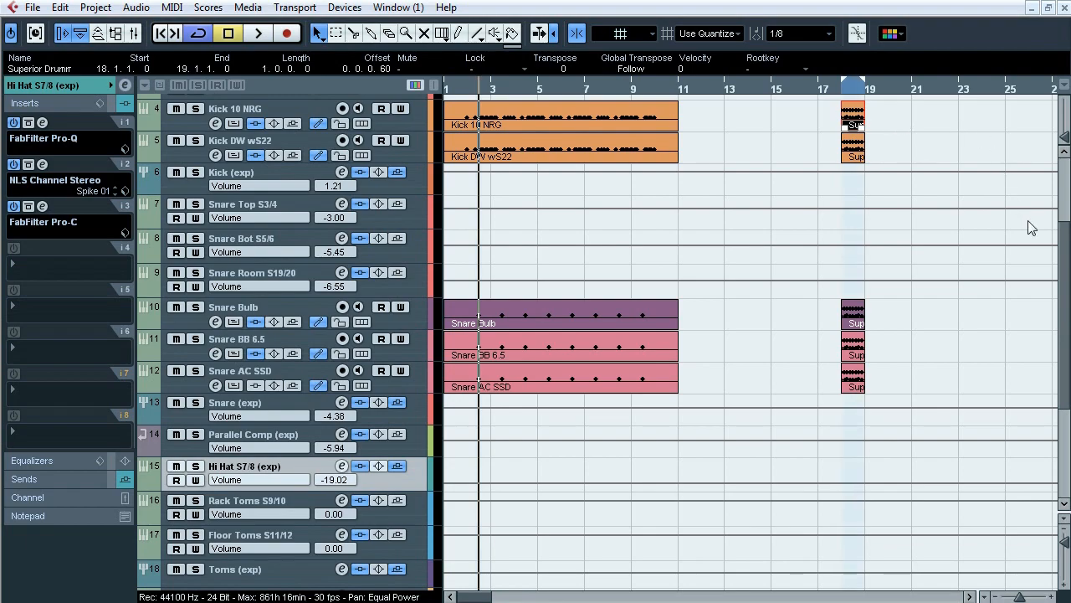
scroll(934, 137, "up", 5)
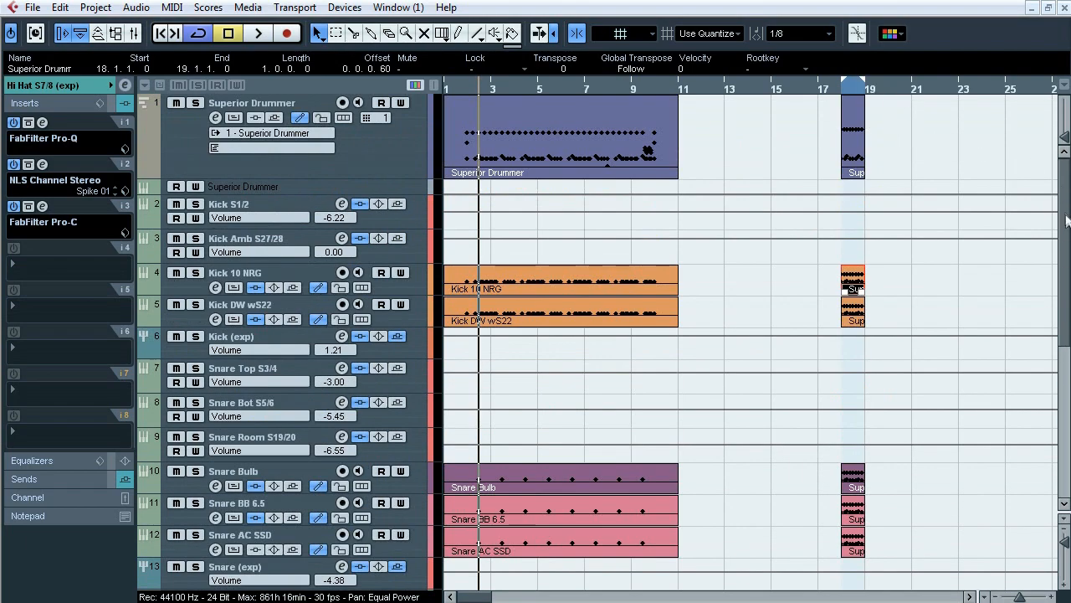
scroll(1056, 242, "down", 5)
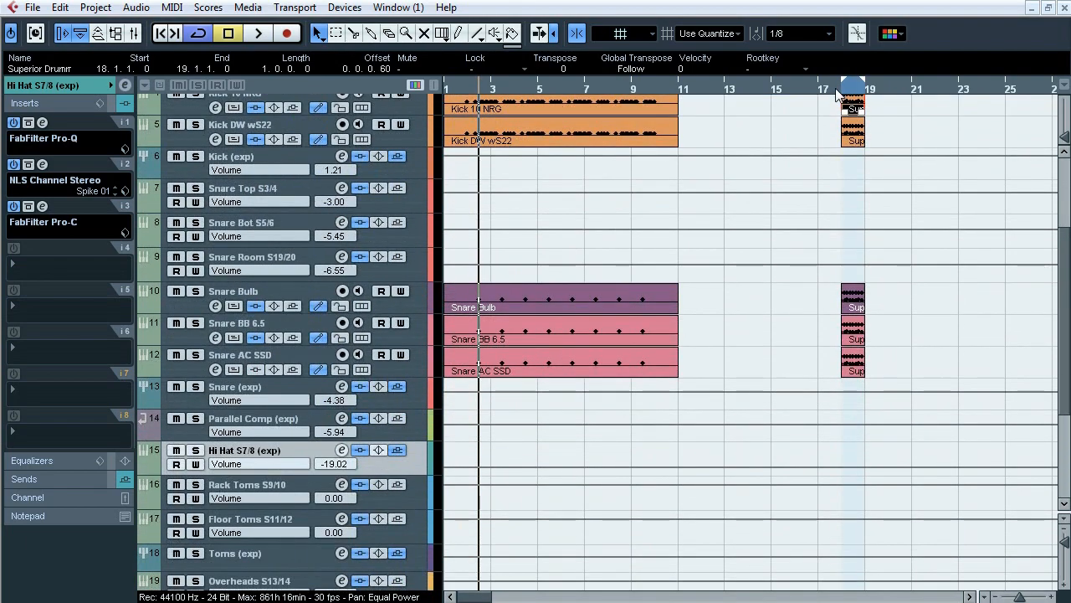
left_click(836, 90)
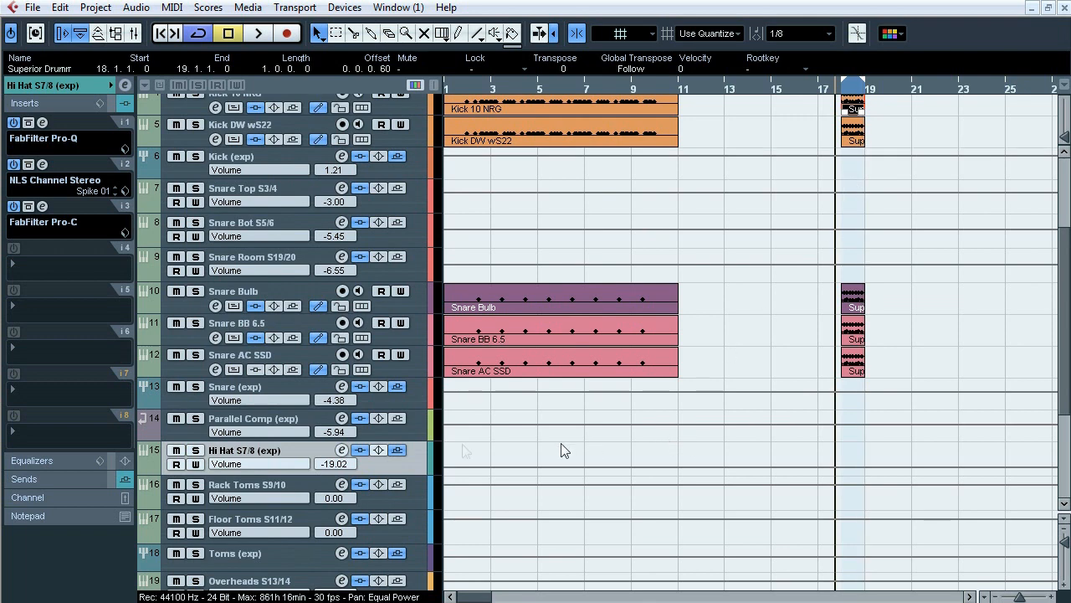
Solo Hi Hat S7/8 (exp) and compare its insert chain bypassed and active during playback, briefly checking the mixer.
left_click(195, 450)
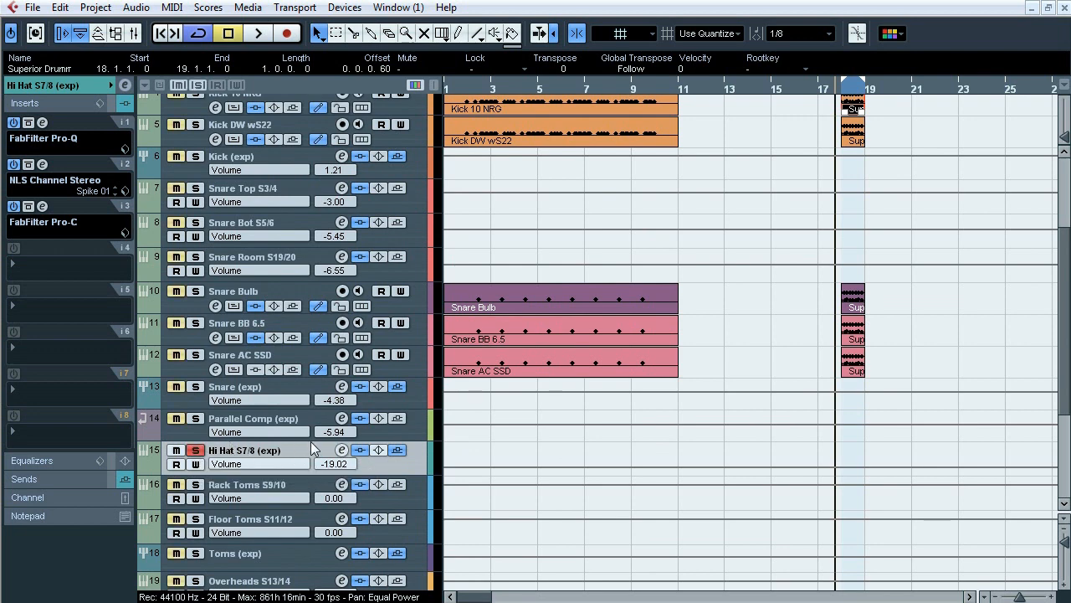
left_click(360, 450)
left_click(360, 451)
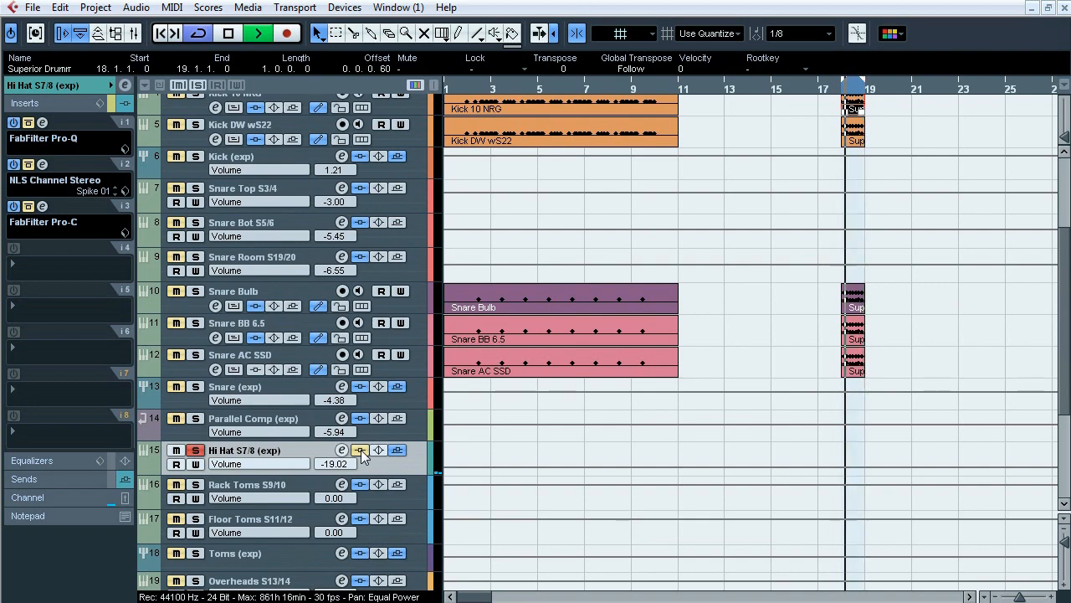
key("F3")
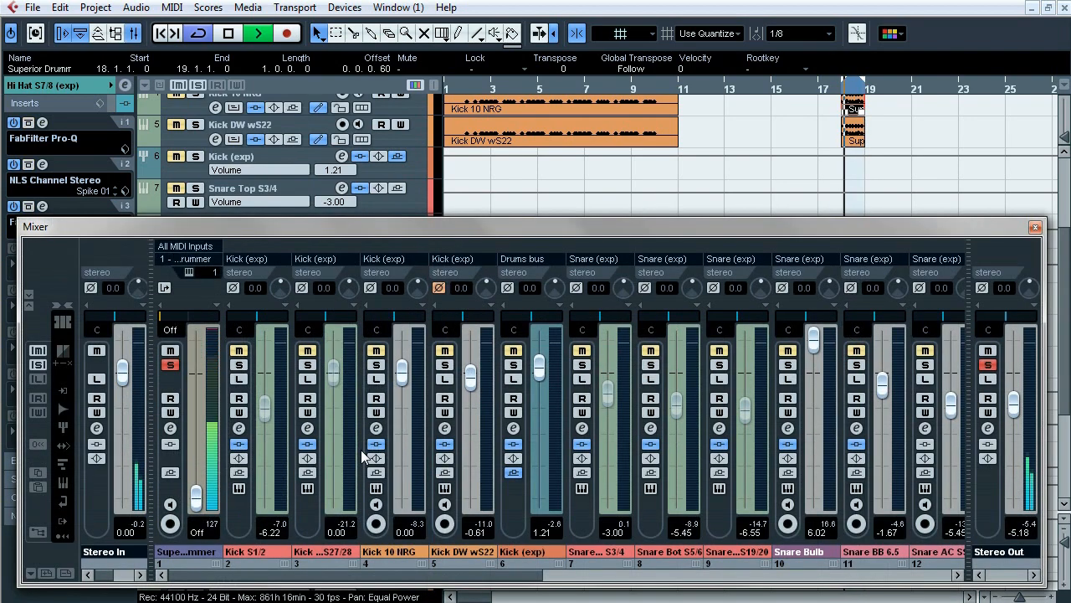
key("F3")
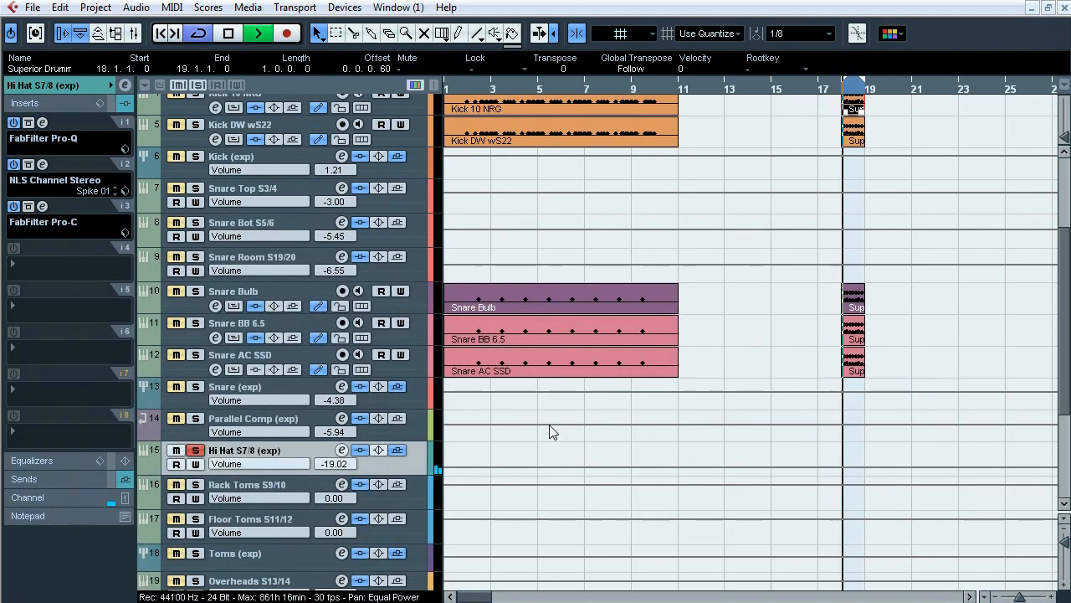
left_click(360, 452)
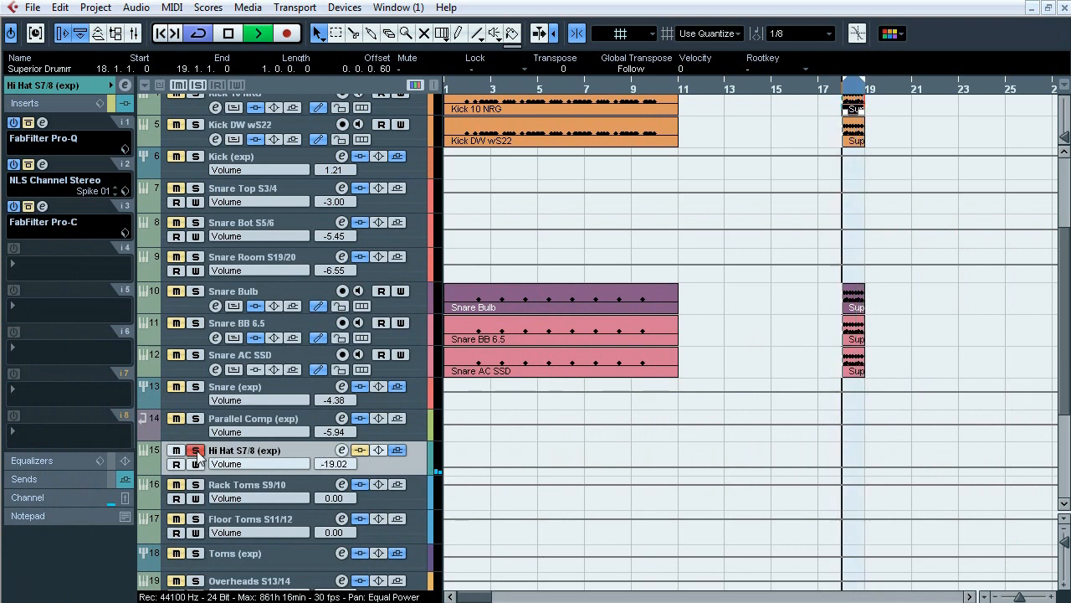
Compare the hi-hat inserts bypassed and active within the full drum mix, and stop playback.
left_click(361, 451)
left_click(361, 450)
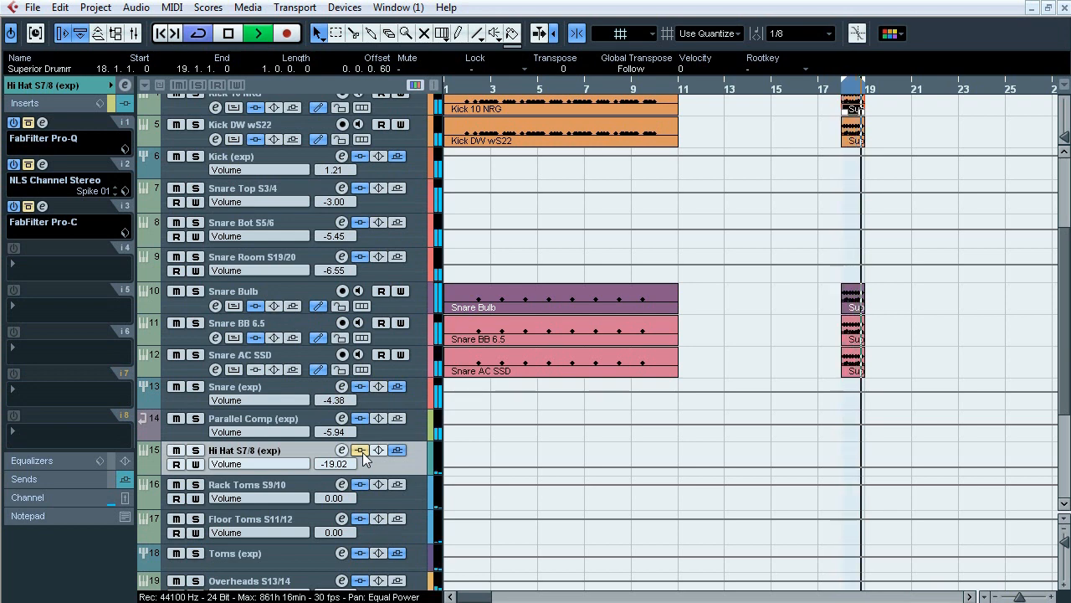
left_click(360, 450)
key("space")
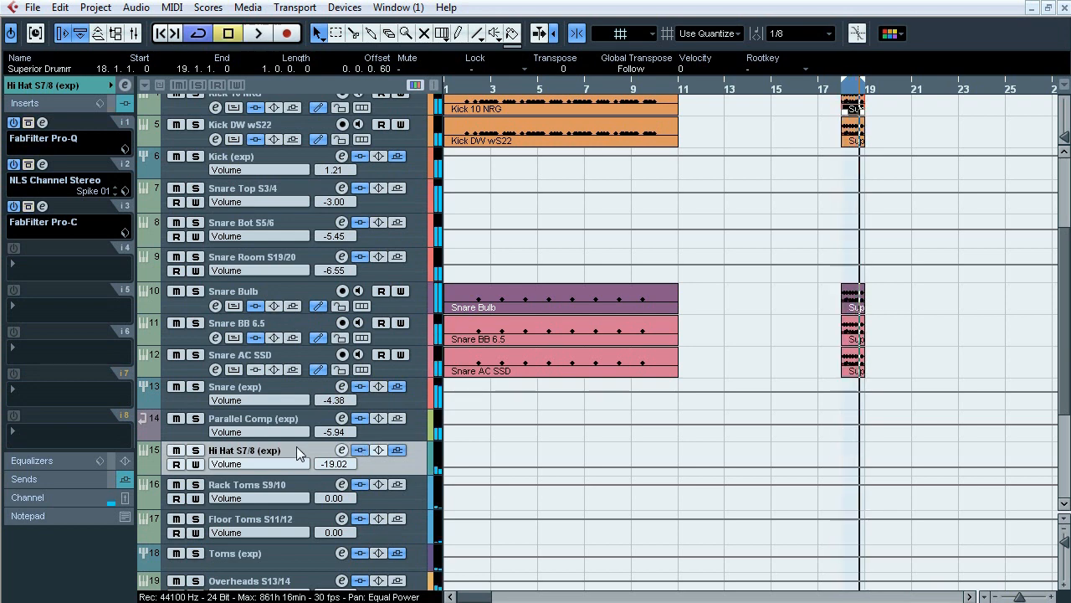
Solo Hi Hat S7/8 (exp) again and examine the notches and the low and high cuts in its slot 1 Pro-Q.
left_click(195, 450)
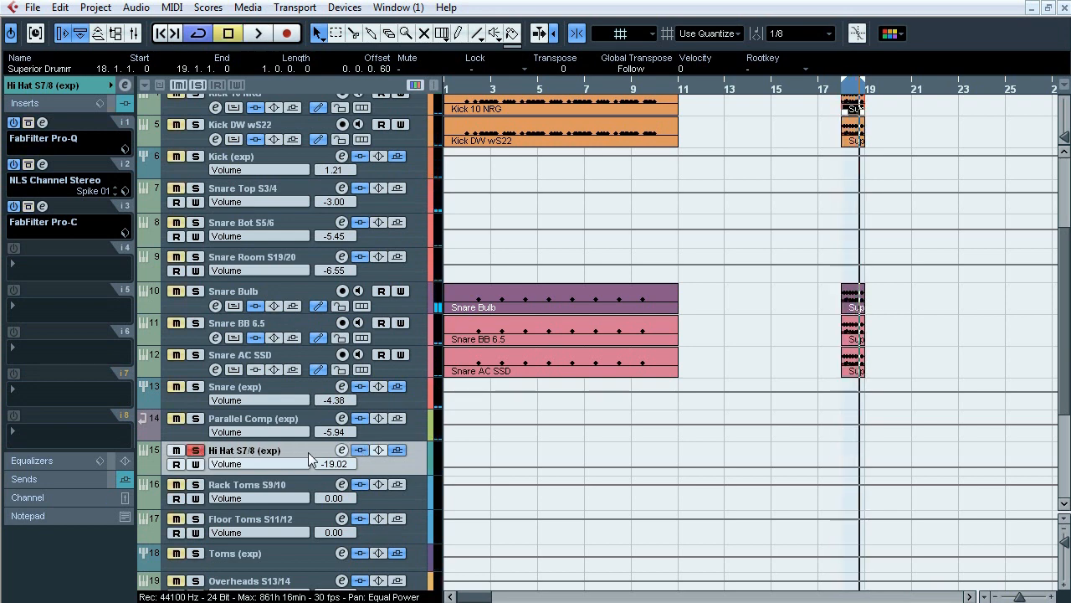
left_click(43, 123)
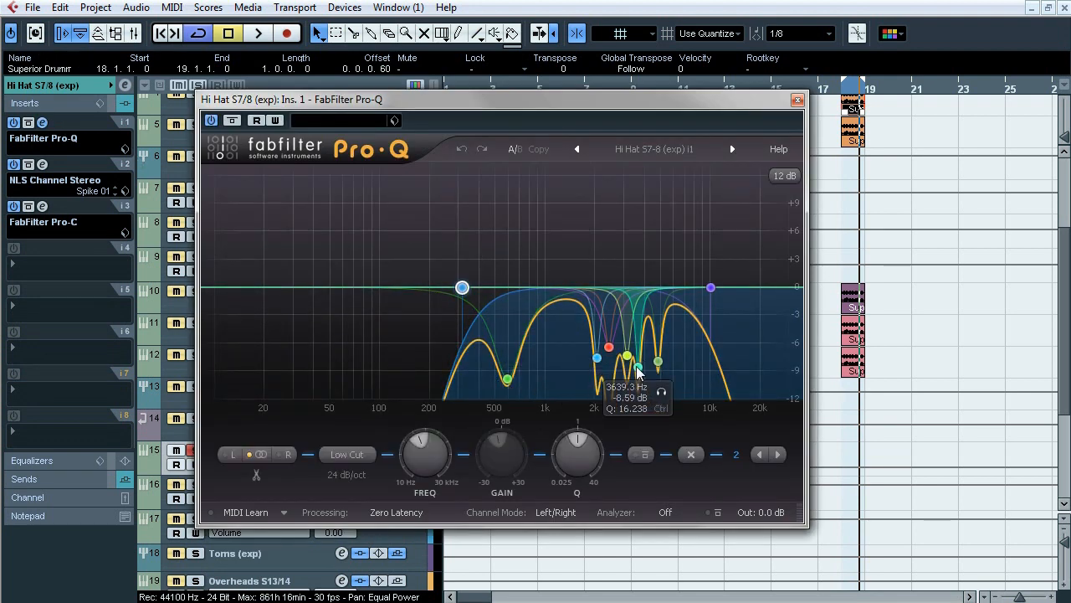
left_click(711, 288)
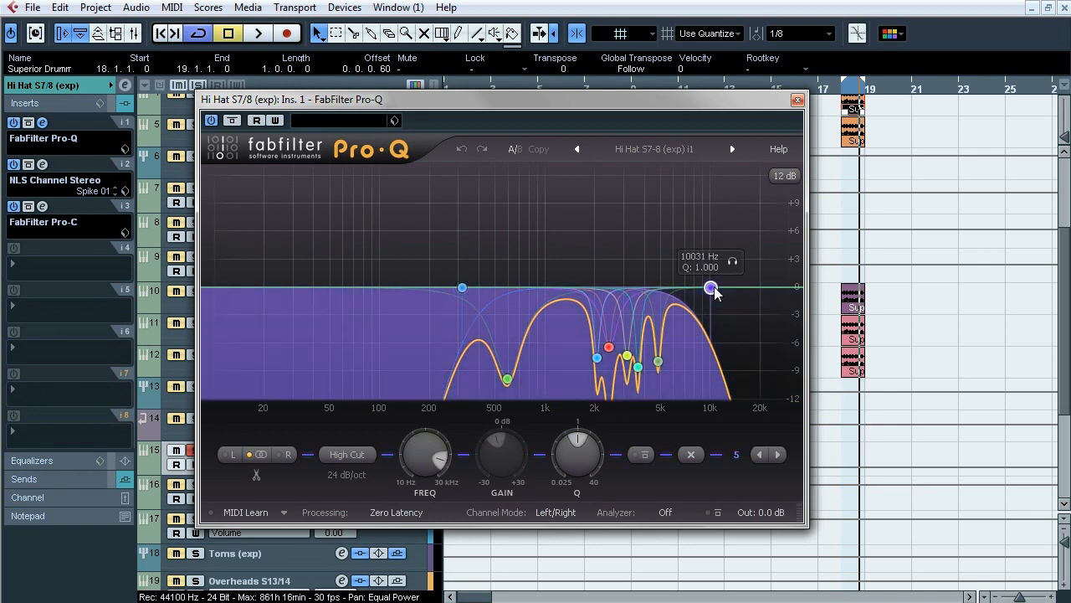
left_click(43, 123)
Examine the drive in Hi Hat S7/8 (exp)'s slot 2 NLS Channel and the compression and expert settings in its slot 3 Pro-C.
left_click(43, 165)
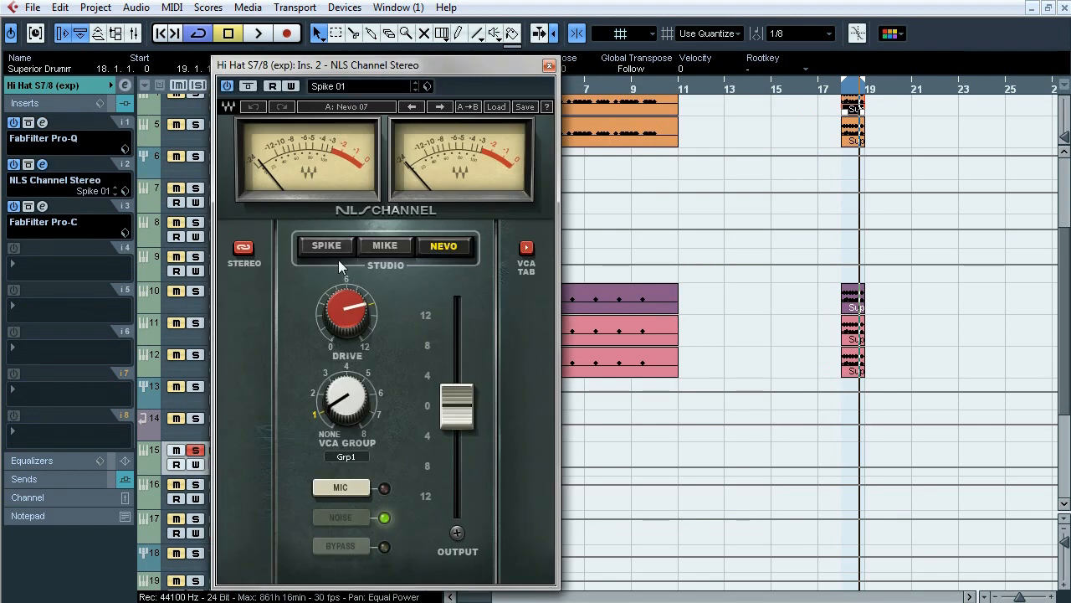
mouse_move(352, 306)
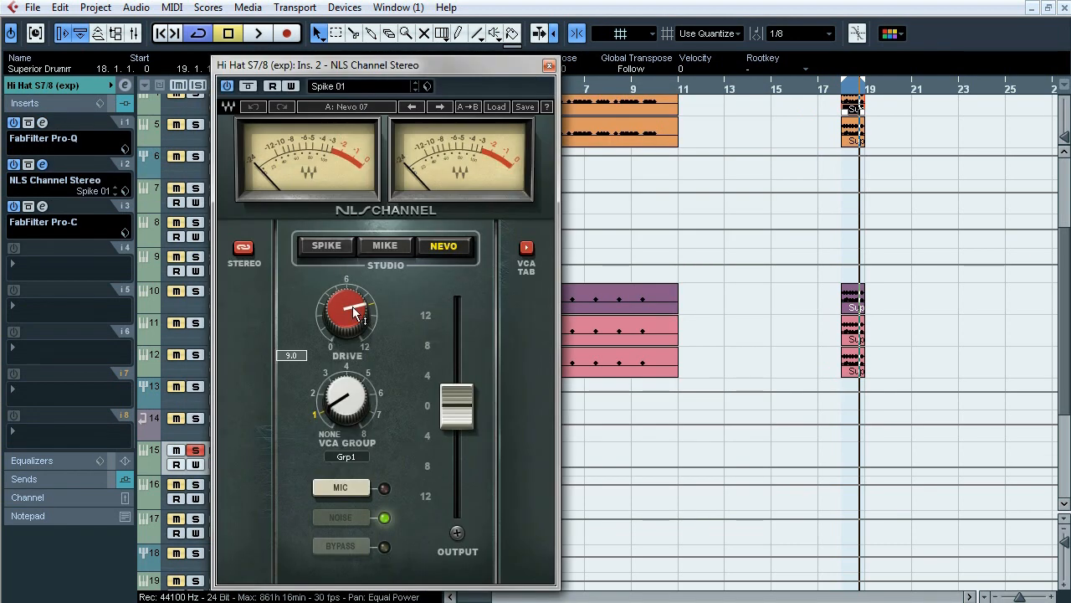
left_click(42, 165)
left_click(43, 207)
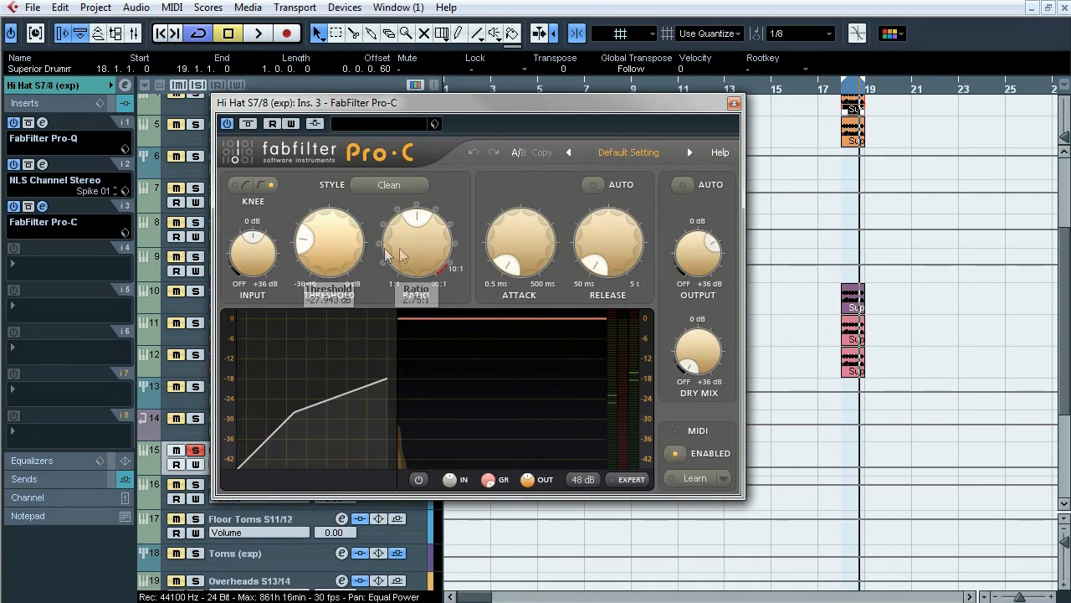
left_click(626, 482)
left_click(43, 207)
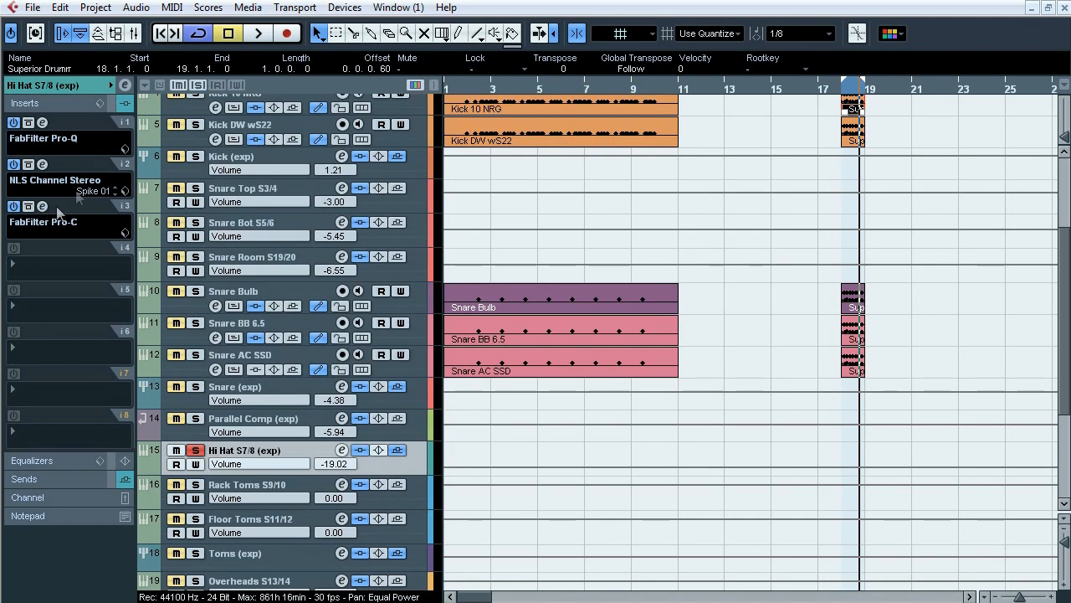
Compare Hi Hat S7/8 (exp)'s insert chain bypassed and active during playback, then stop and show the track's sends.
key("space")
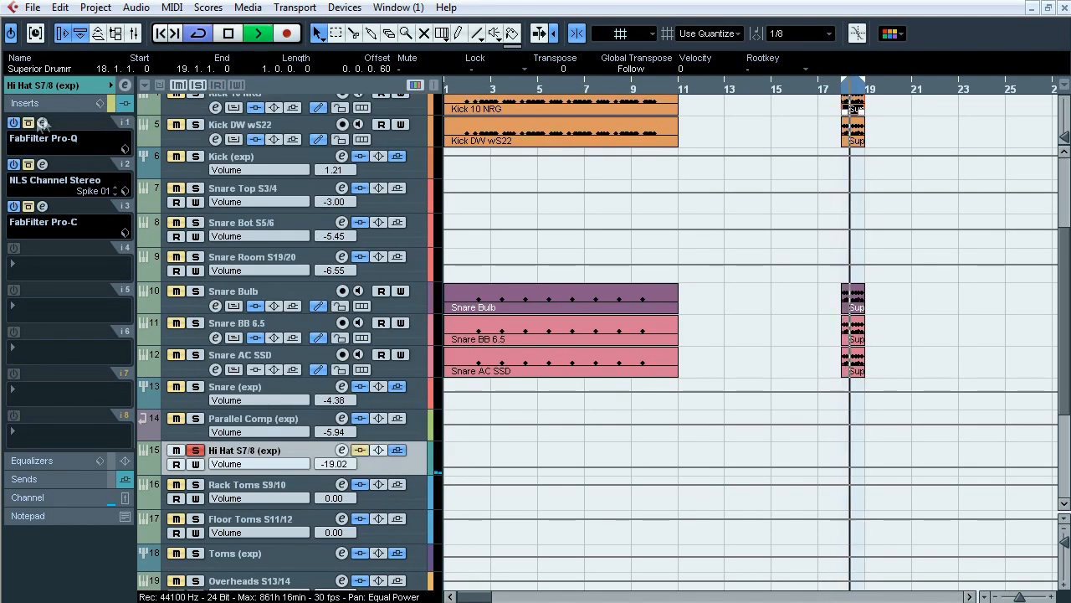
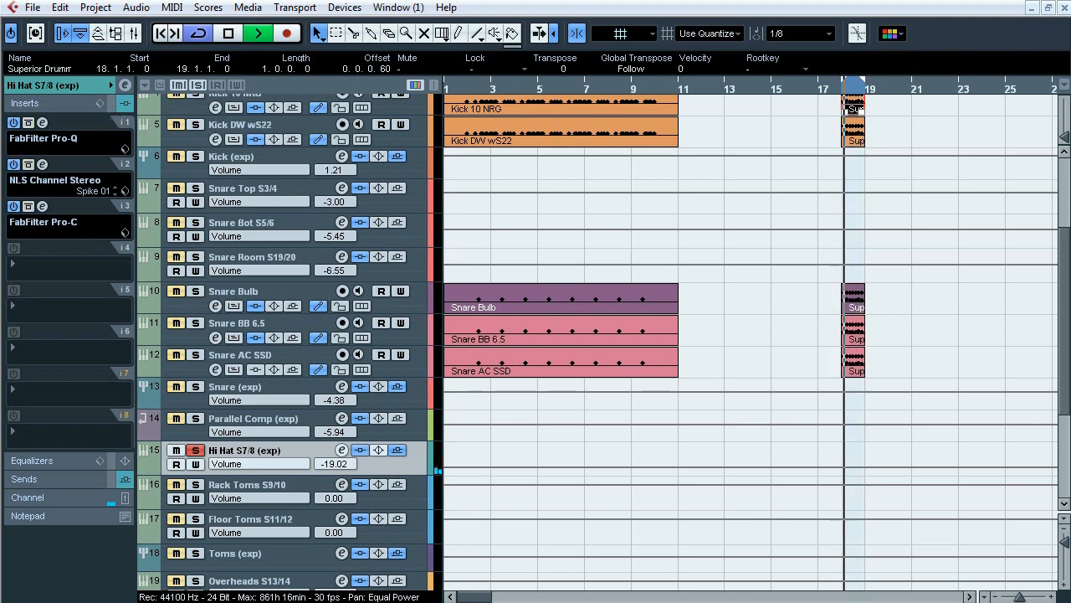
left_click(112, 104)
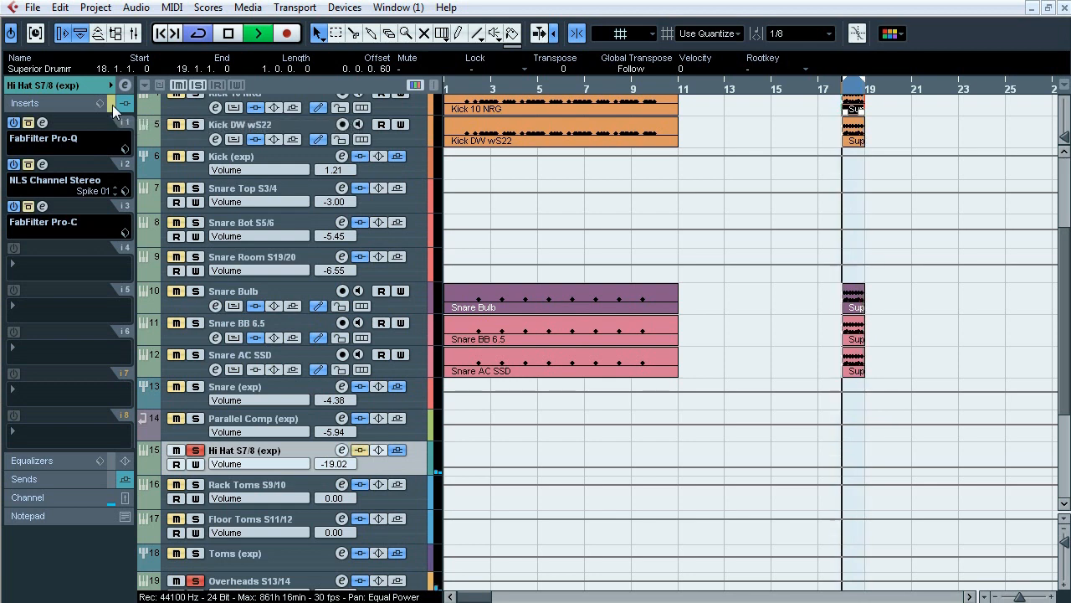
left_click(112, 105)
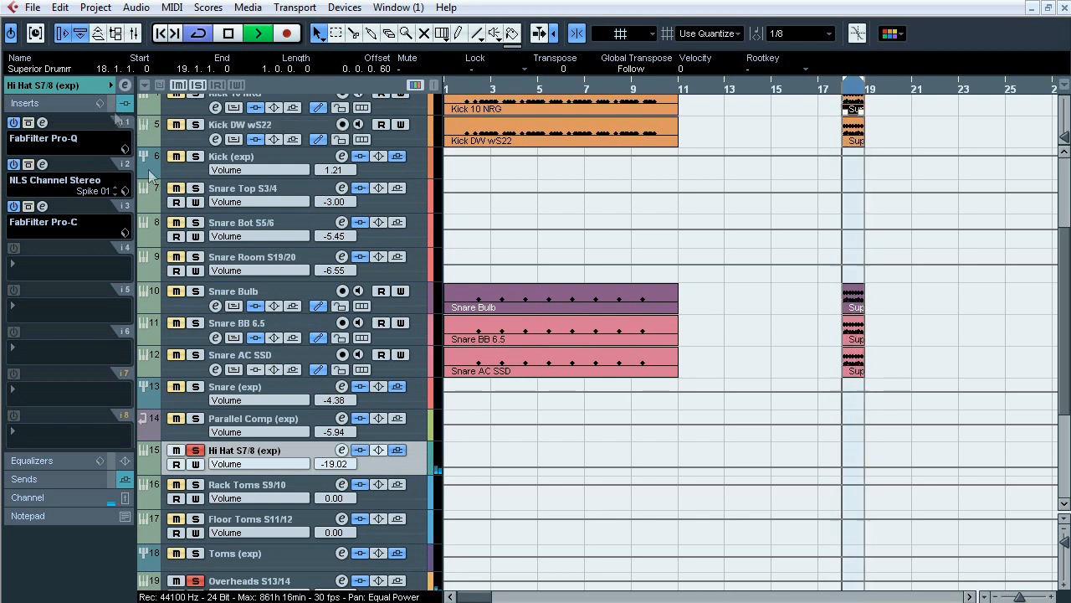
key("space")
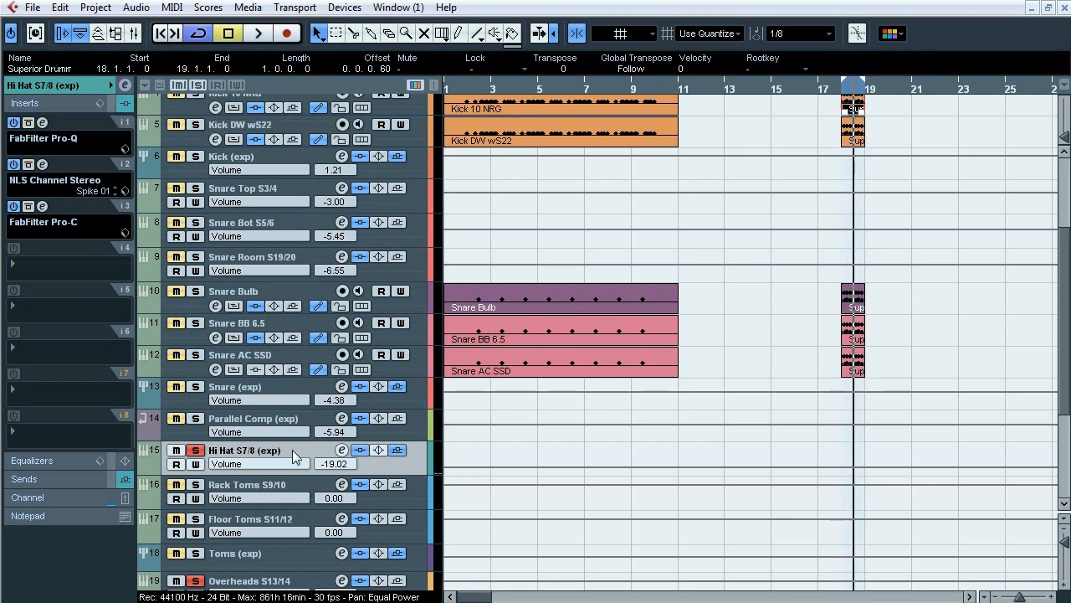
left_click(87, 478)
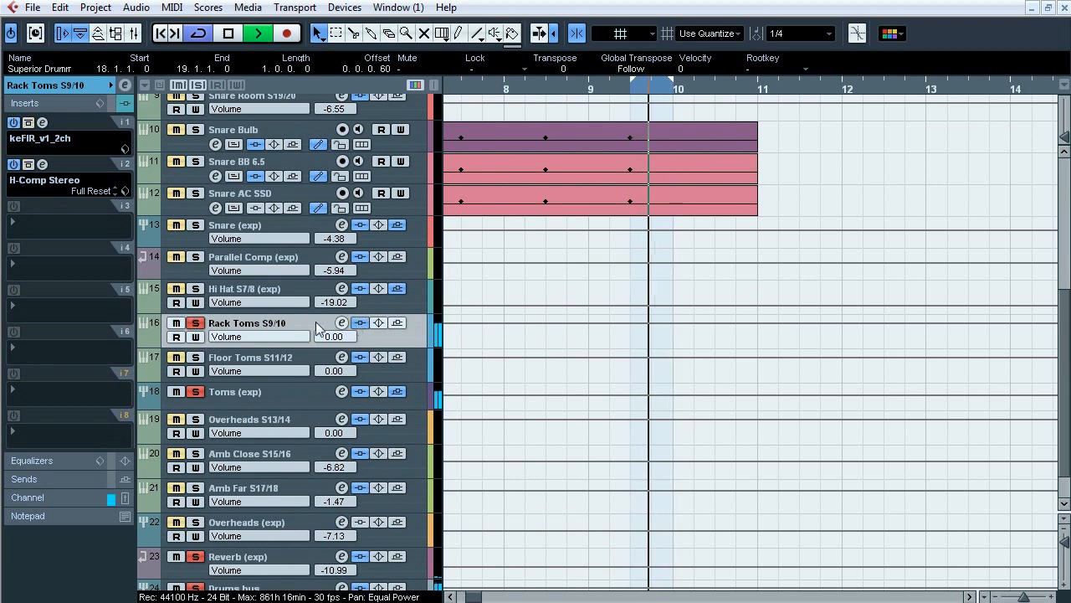
Stop playback and examine the settings of Rack Toms S9/10's slot 1 keFIR and slot 2 H-Comp Stereo.
key("space")
left_click(43, 122)
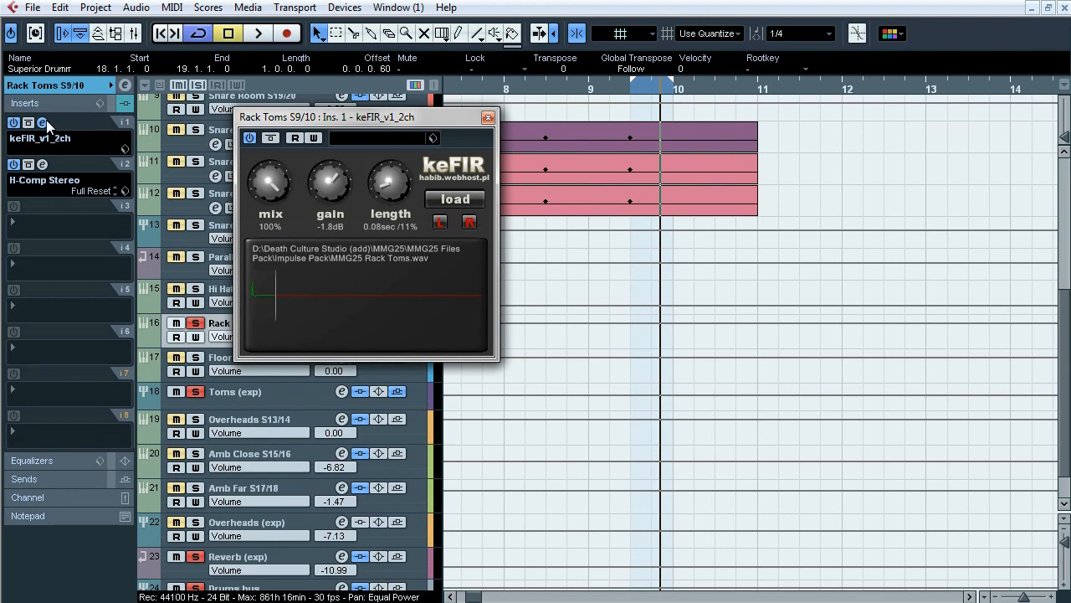
left_click(46, 122)
left_click(43, 164)
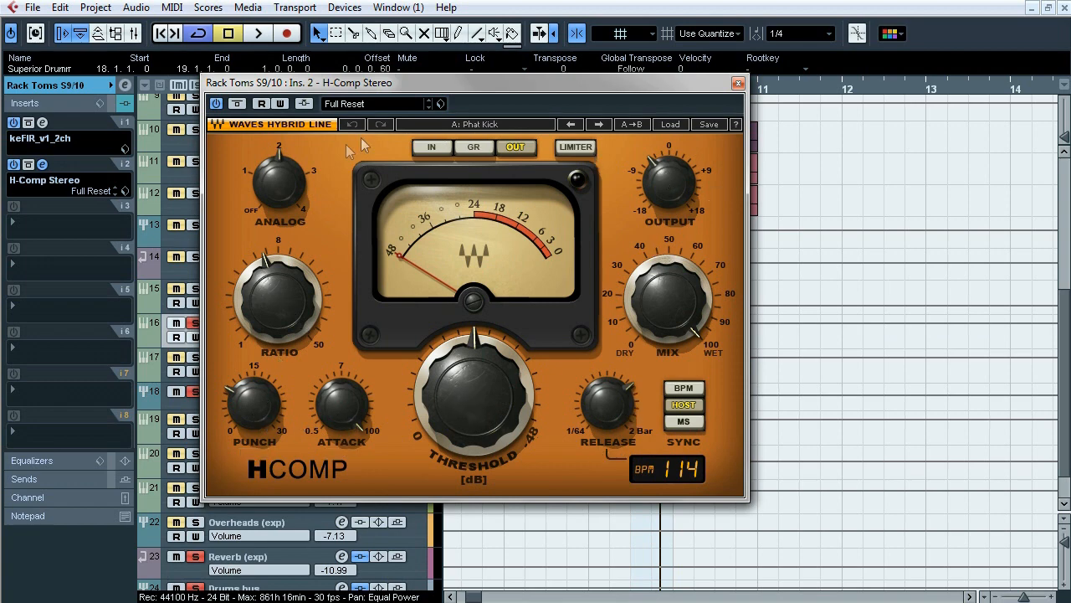
left_click(43, 164)
Compare Rack Toms S9/10's inserts bypassed and active during playback, watching H-Comp's meter in GR mode, and stop playback.
key("space")
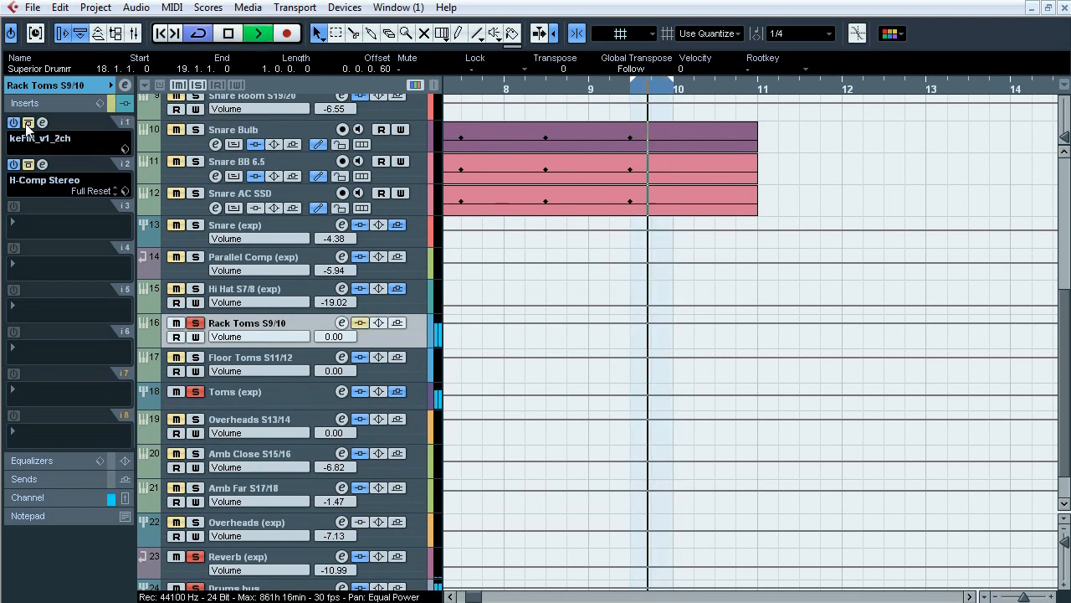
left_click(42, 165)
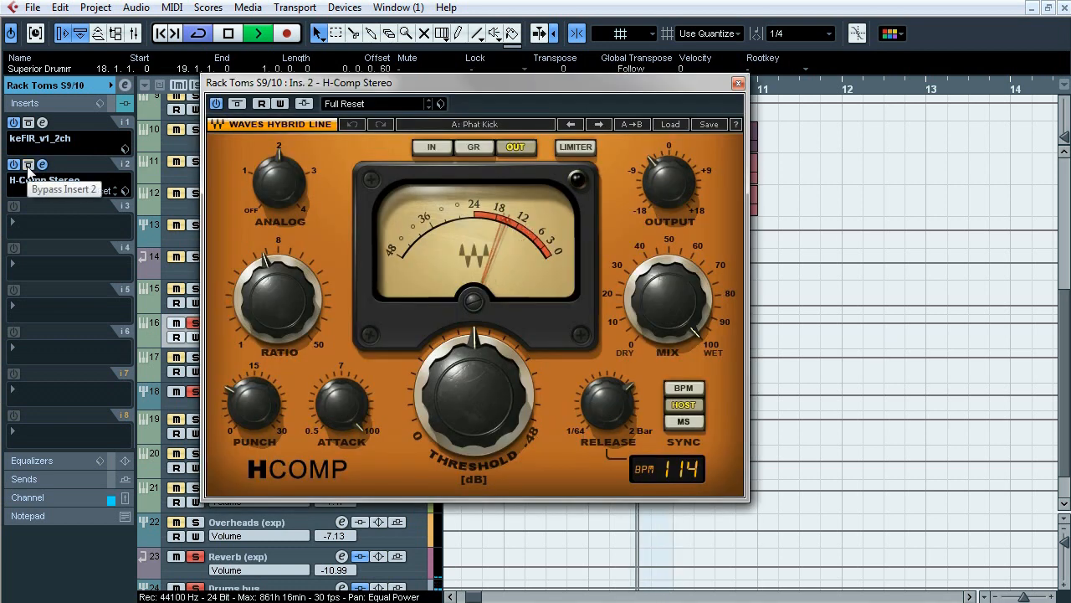
left_click(474, 148)
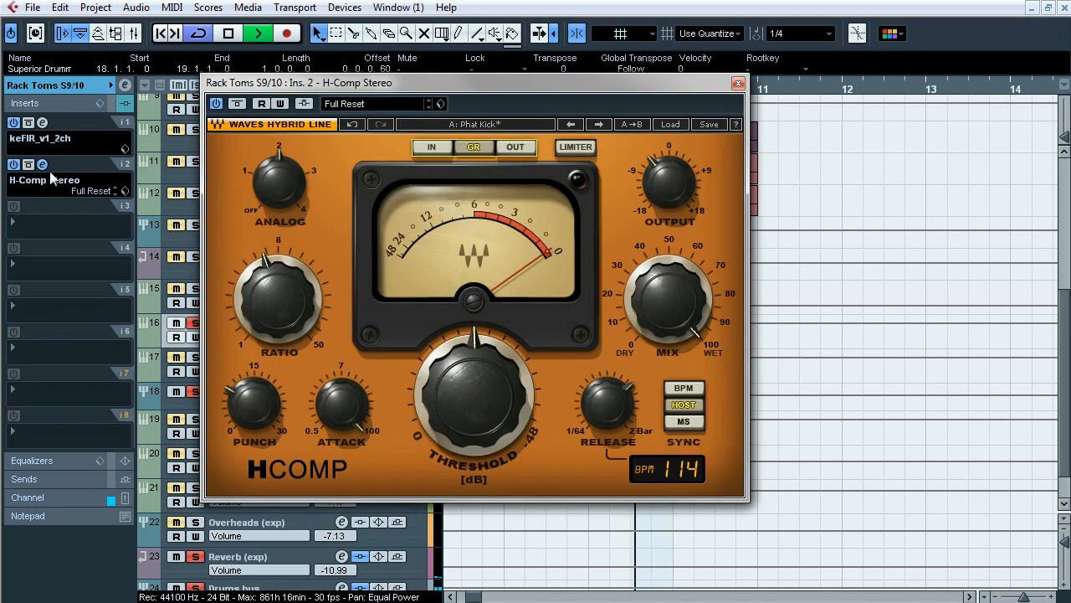
left_click(30, 168)
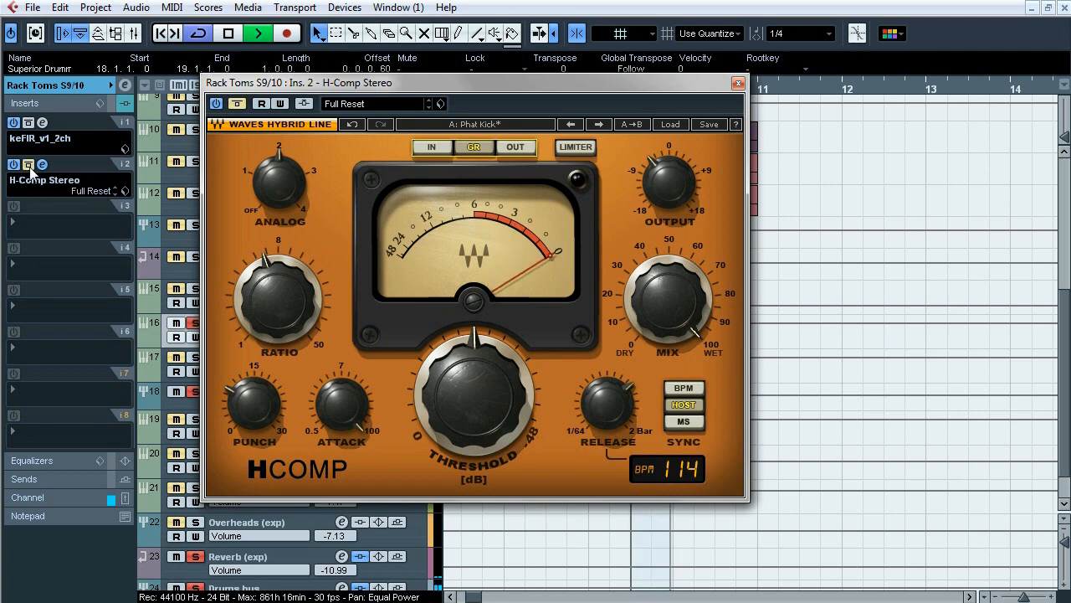
key("space")
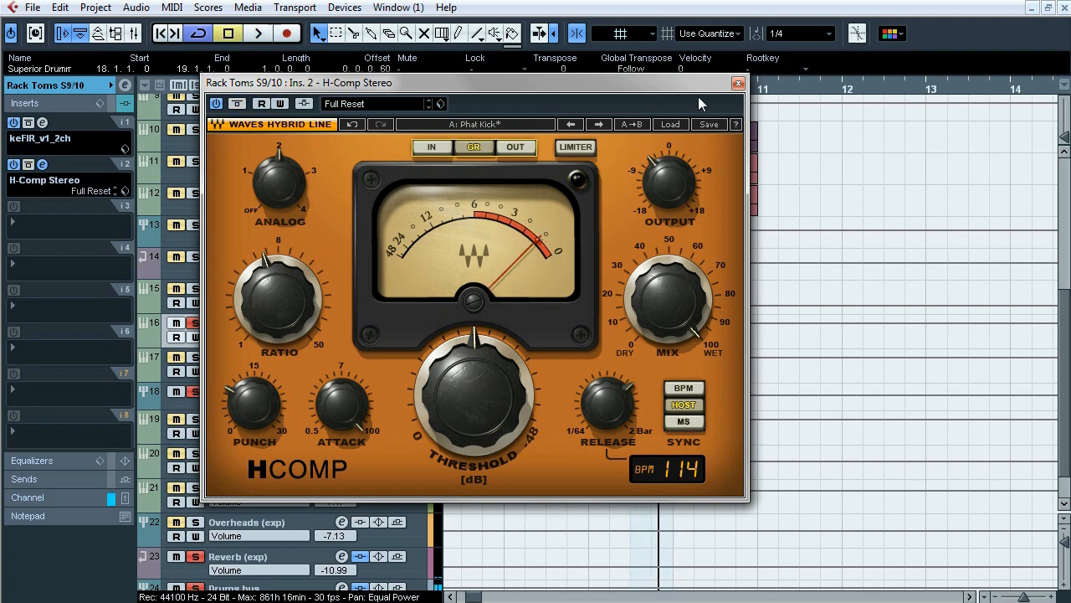
left_click(737, 84)
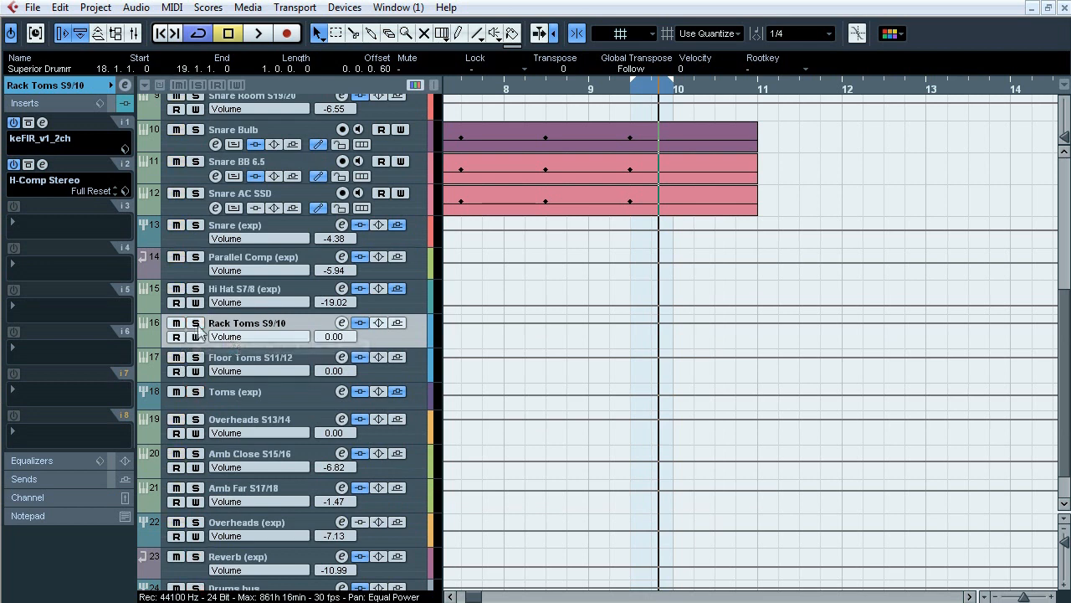
Solo Floor Toms S11/12 and compare its insert chain bypassed and active during playback, then stop.
left_click(210, 362)
left_click(195, 357)
key("space")
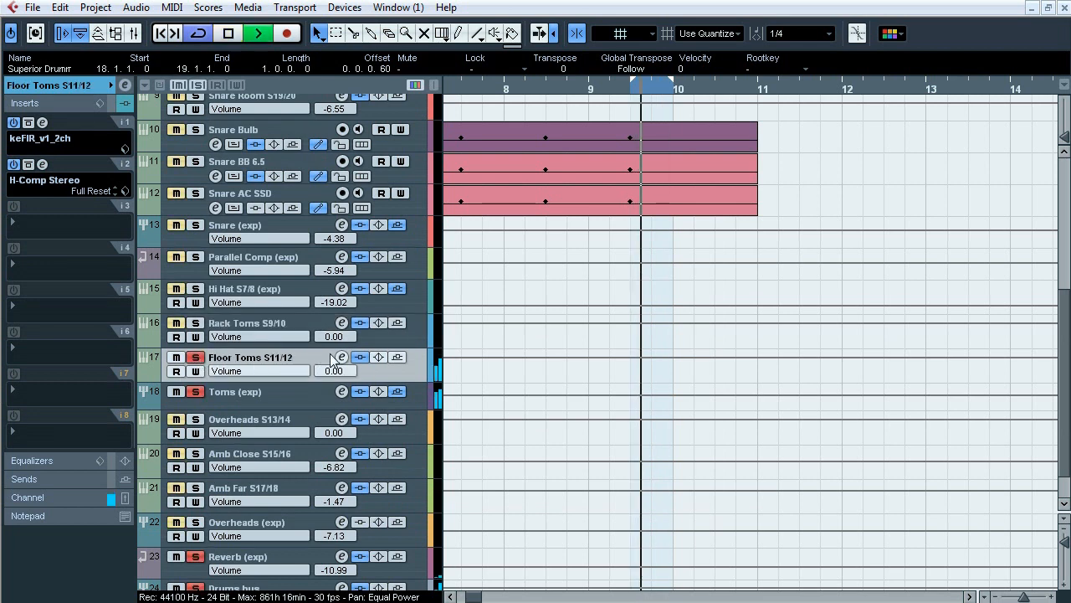
left_click(360, 357)
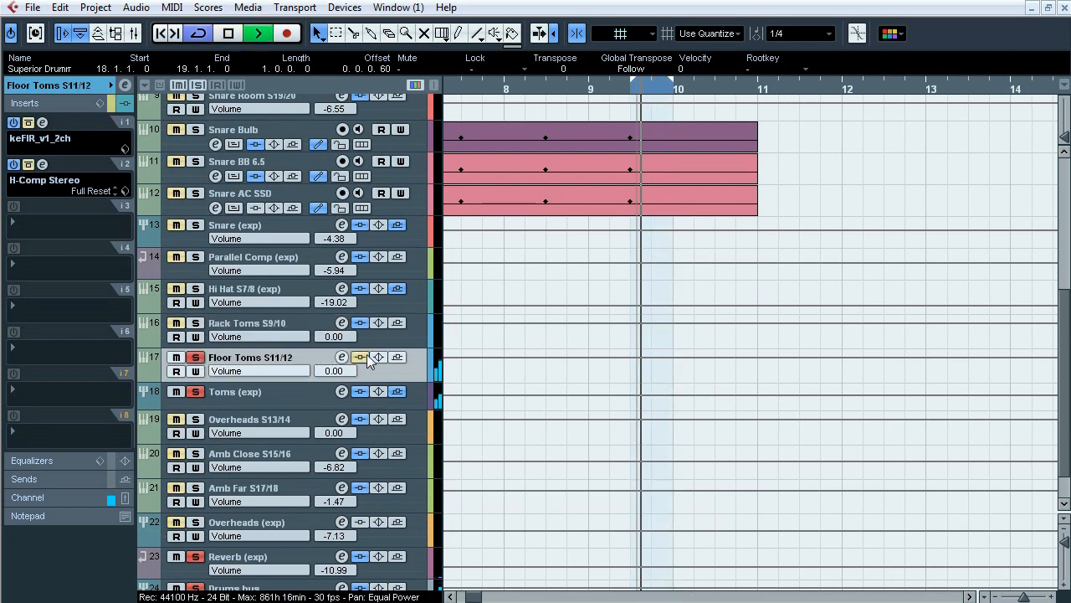
left_click(366, 357)
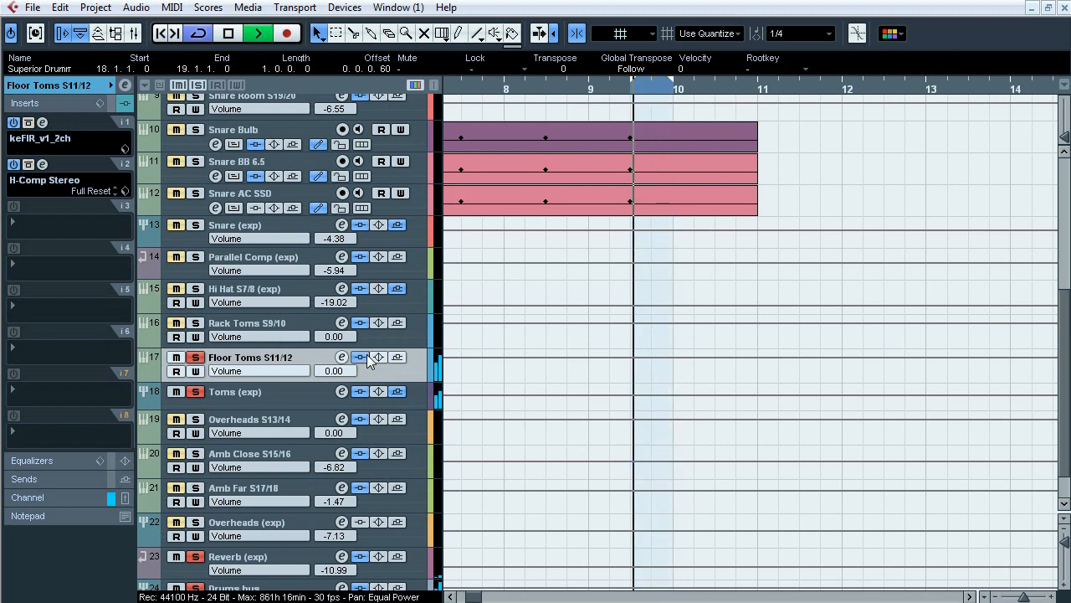
left_click(362, 358)
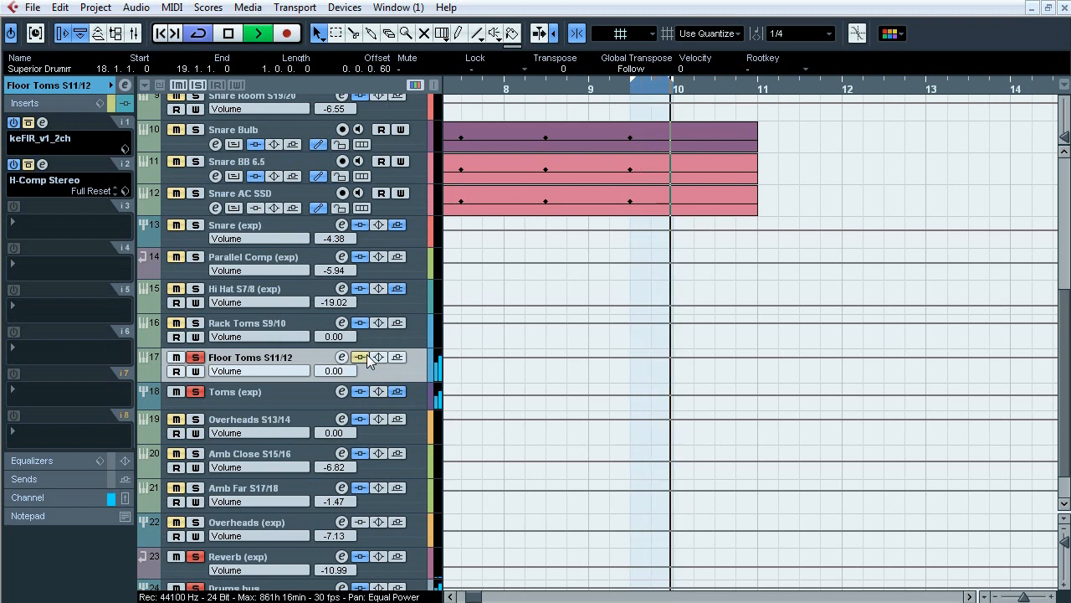
left_click(367, 356)
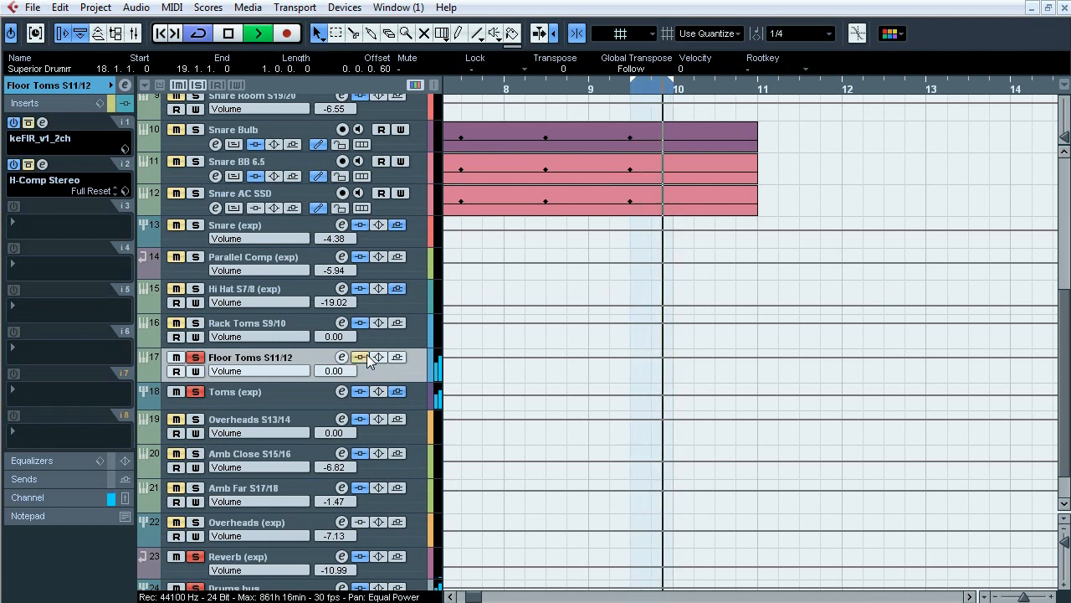
key("space")
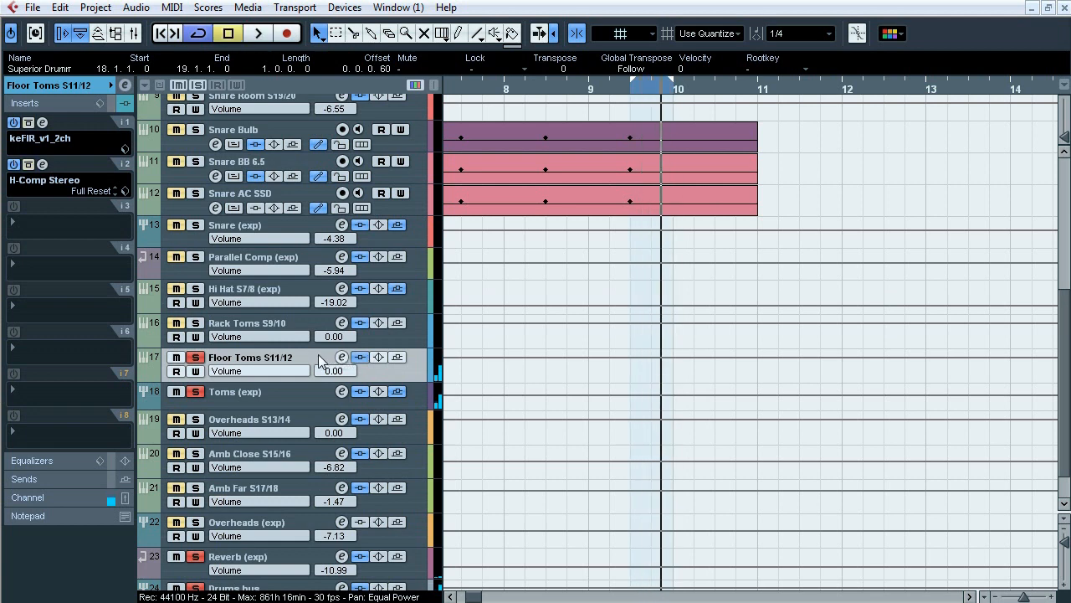
Examine the impulse settings in Floor Toms S11/12's slot 1 keFIR and the compression settings in its slot 2 H-Comp Stereo.
left_click(42, 123)
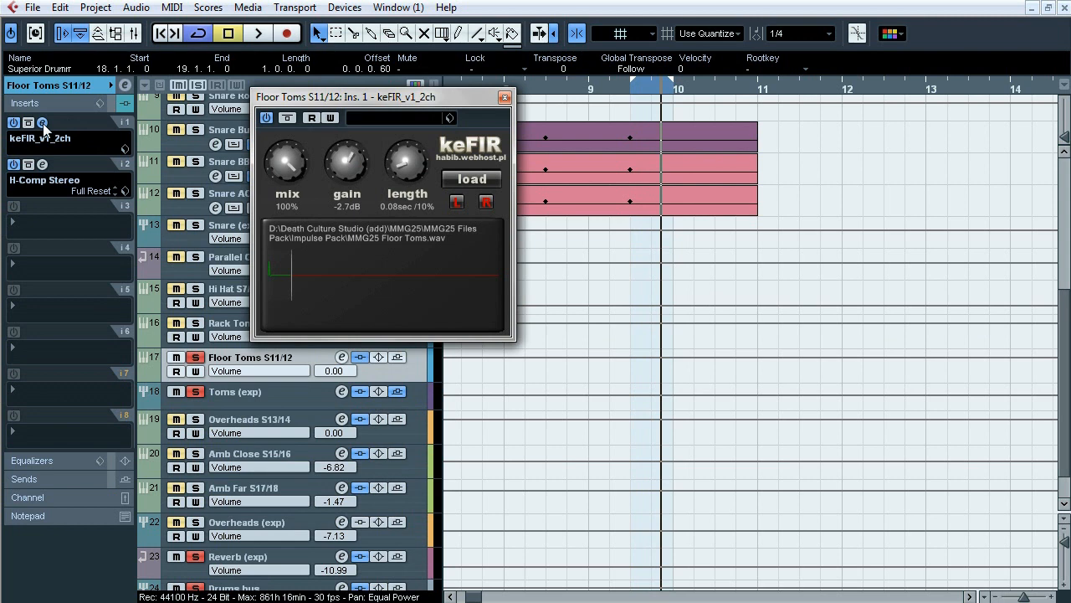
left_click(43, 123)
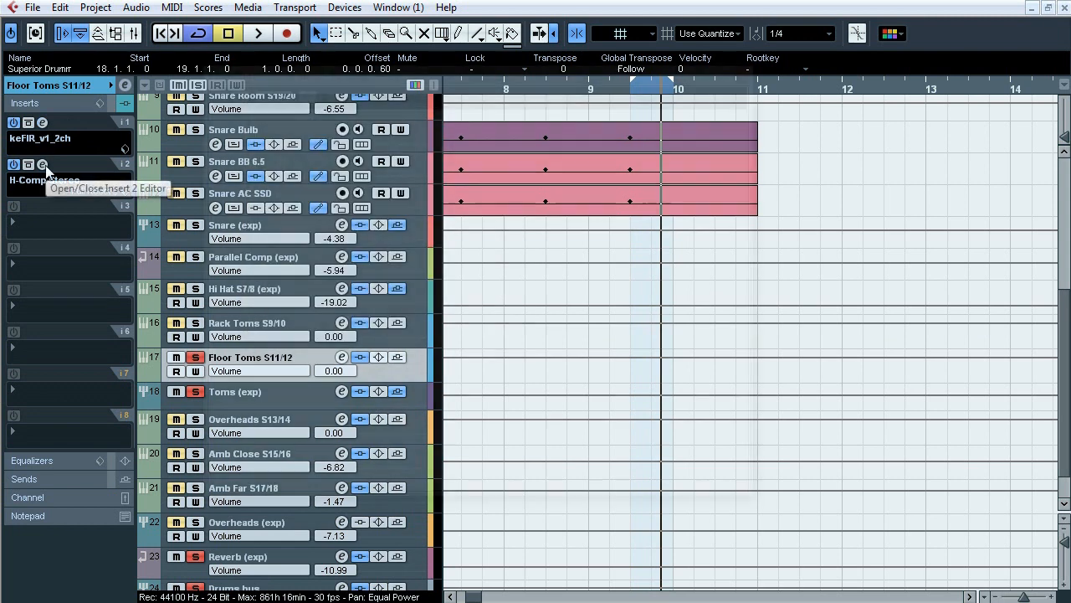
left_click(43, 165)
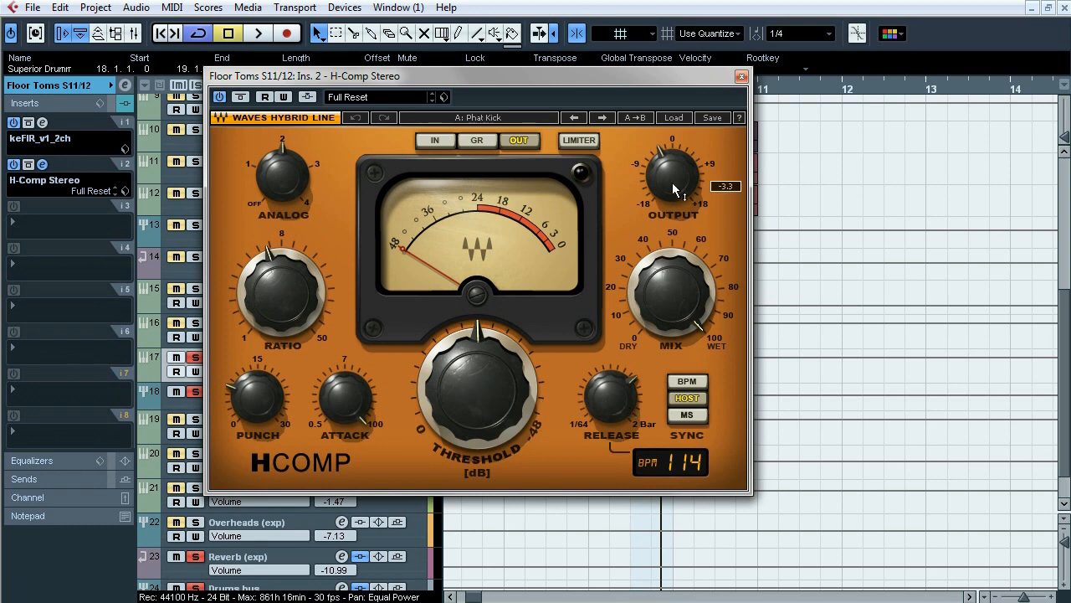
Compare Floor Toms S11/12's inserts bypassed and active during playback, watching H-Comp's meter in GR mode, and close the plug-in.
key("space")
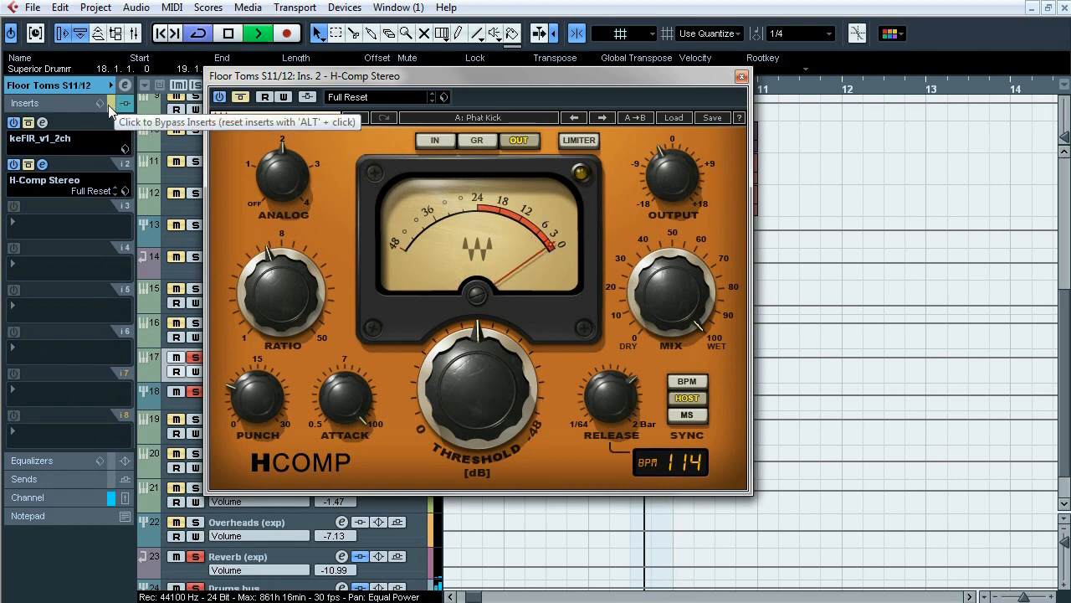
left_click(110, 104)
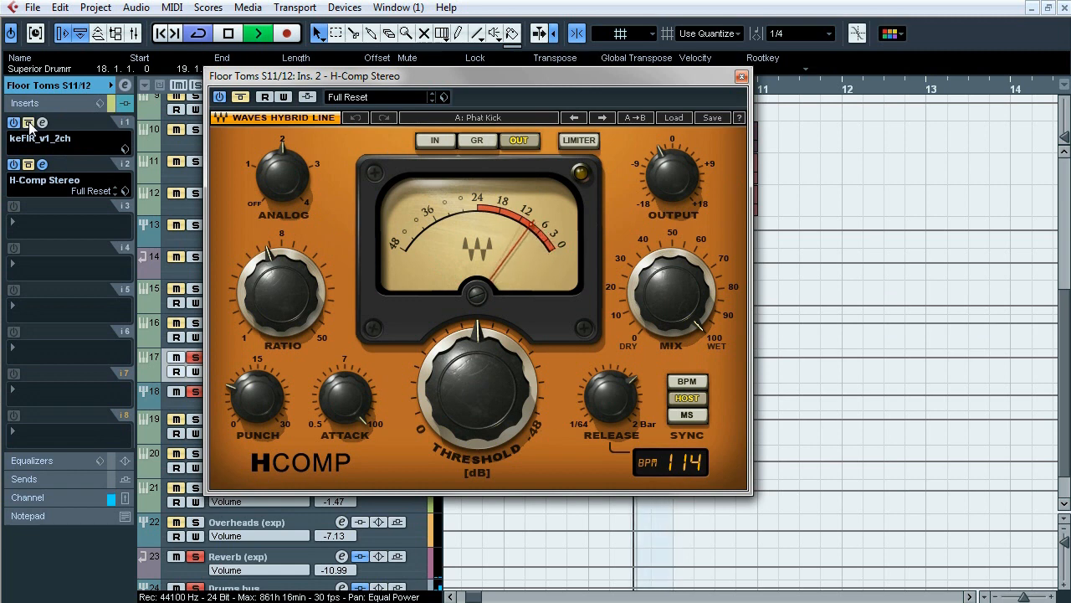
left_click(478, 140)
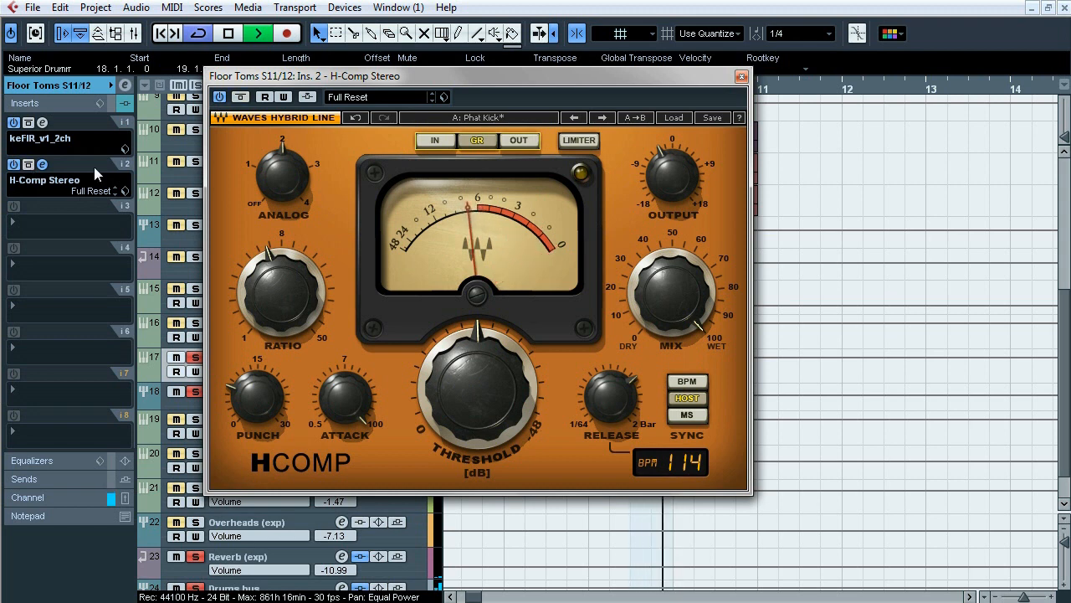
left_click(741, 76)
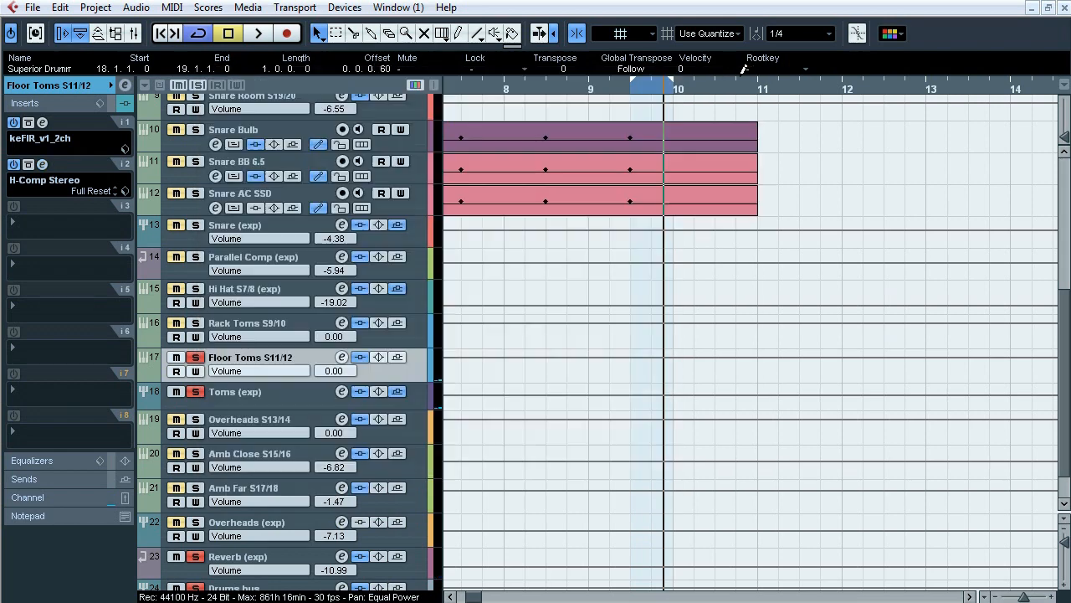
Solo the Toms (exp) group and compare its insert chain bypassed and active during playback, then stop.
left_click(195, 358)
left_click(195, 392)
key("space")
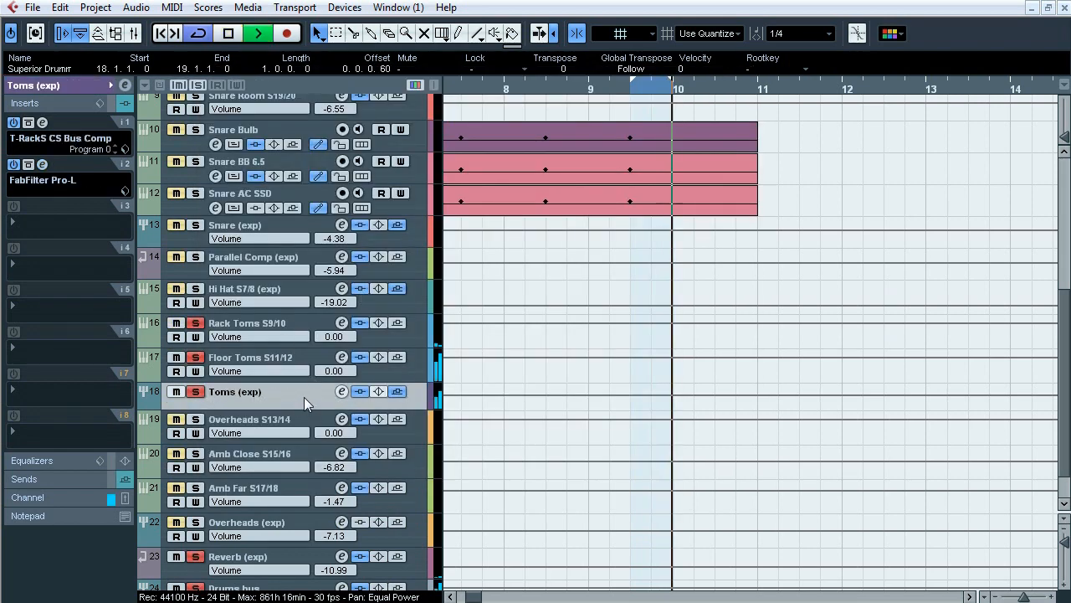
left_click(360, 392)
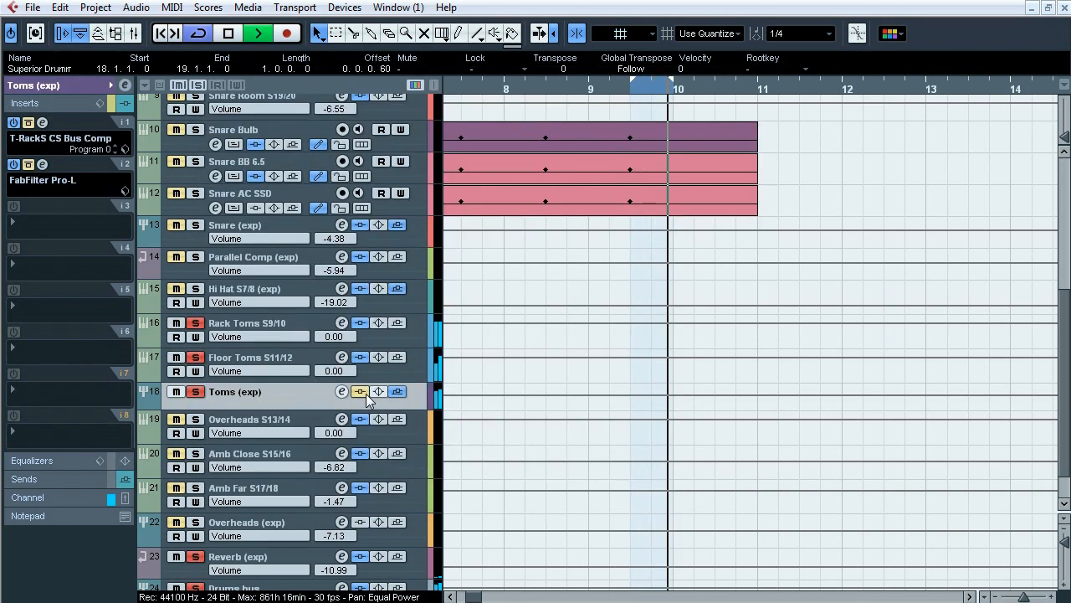
left_click(361, 392)
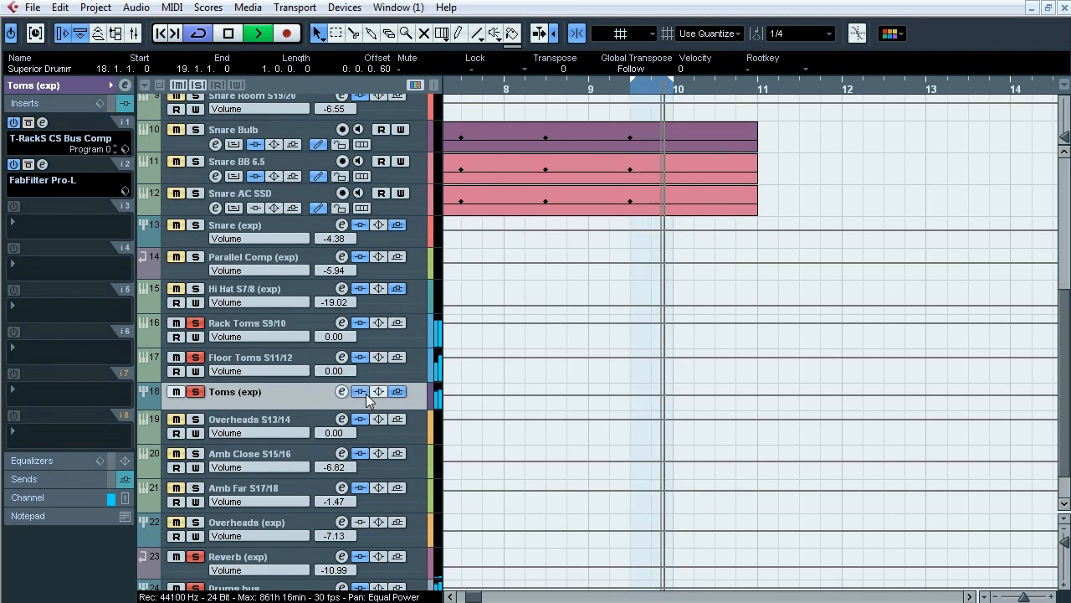
key("space")
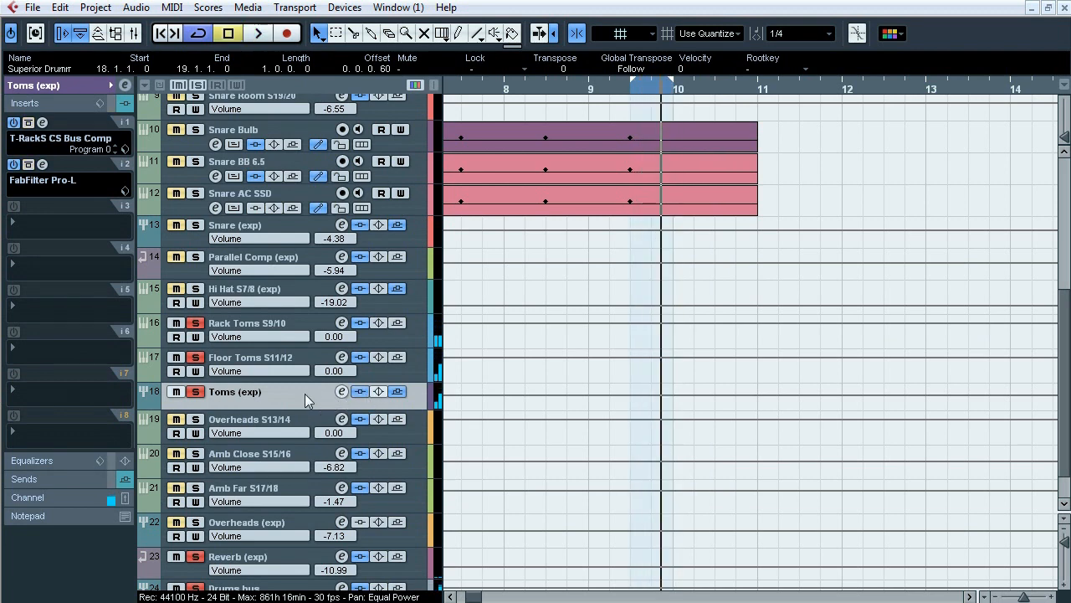
Examine the compression settings in Toms (exp)'s slot 1 T-RackS CS Bus Comp and the gain in its slot 2 Pro-L.
left_click(43, 123)
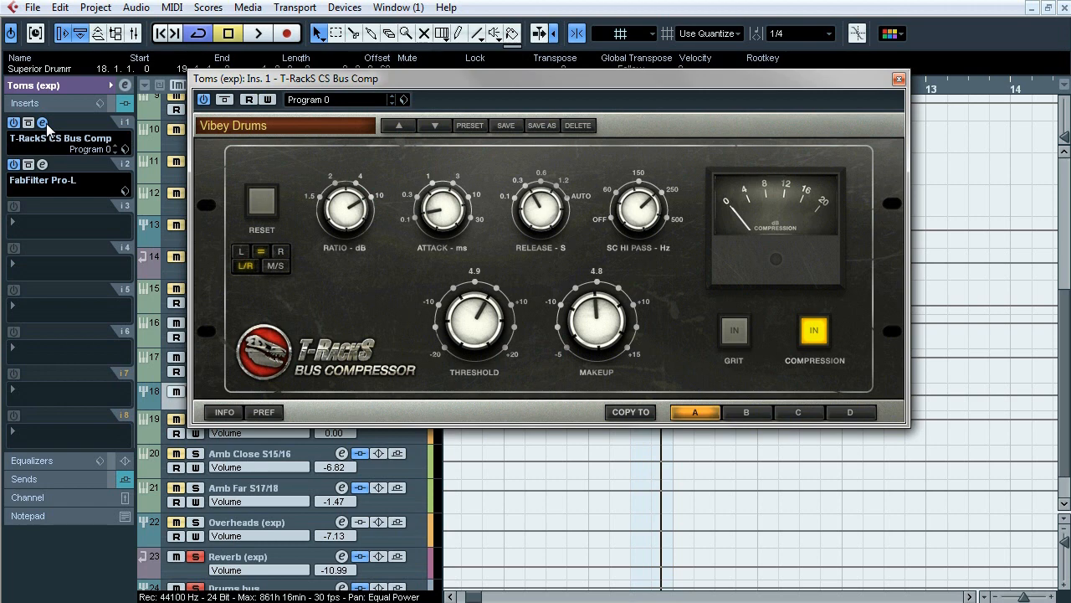
left_click(42, 123)
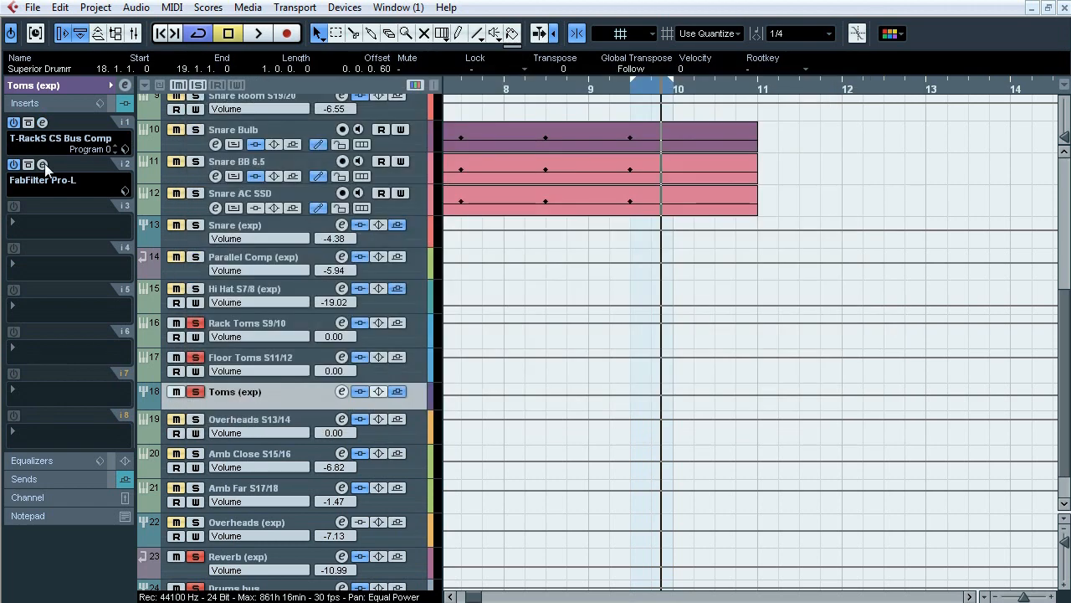
left_click(44, 164)
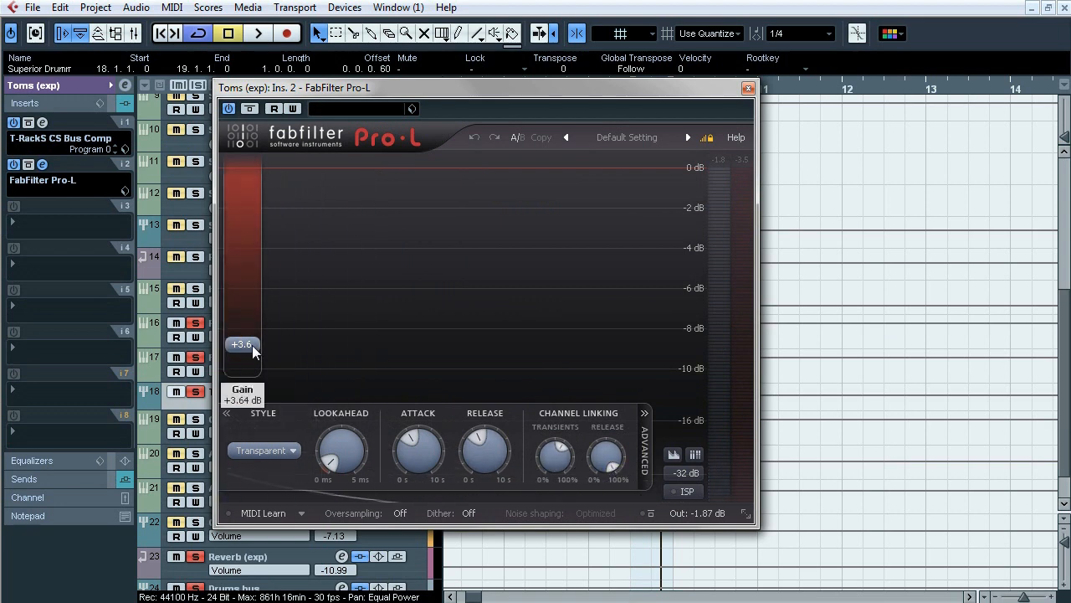
left_click(47, 165)
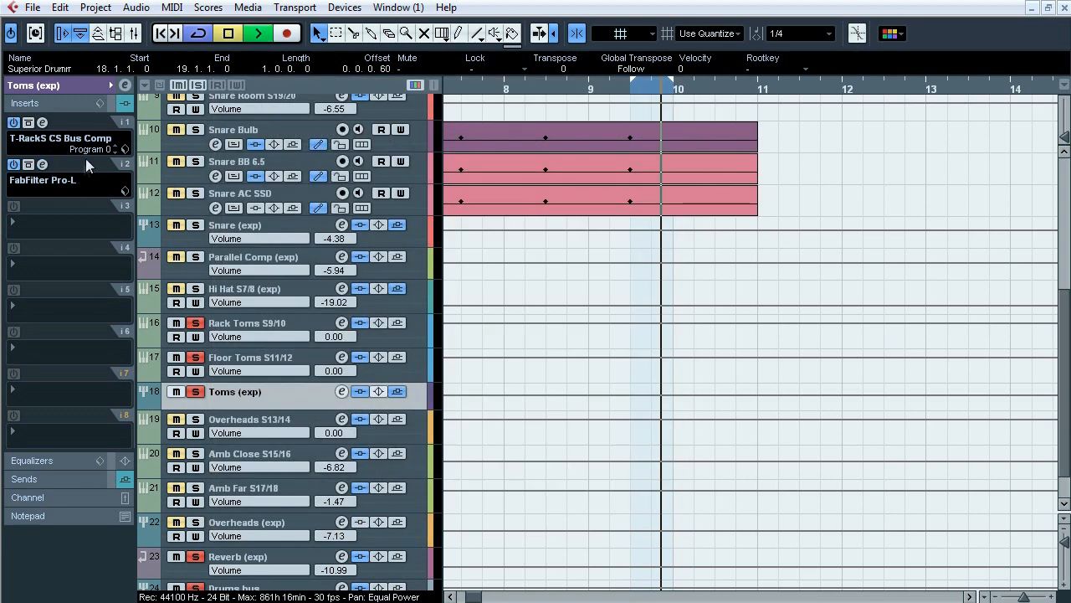
Compare Toms (exp)'s inserts bypassed and active during playback, then stop and show the group's sends.
left_click(110, 103)
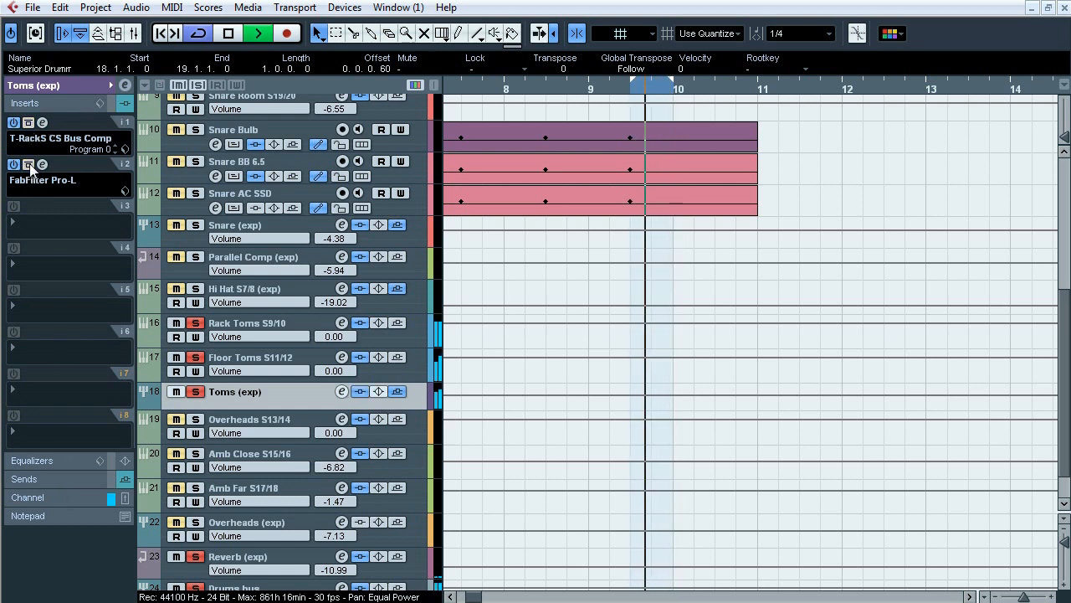
key("space")
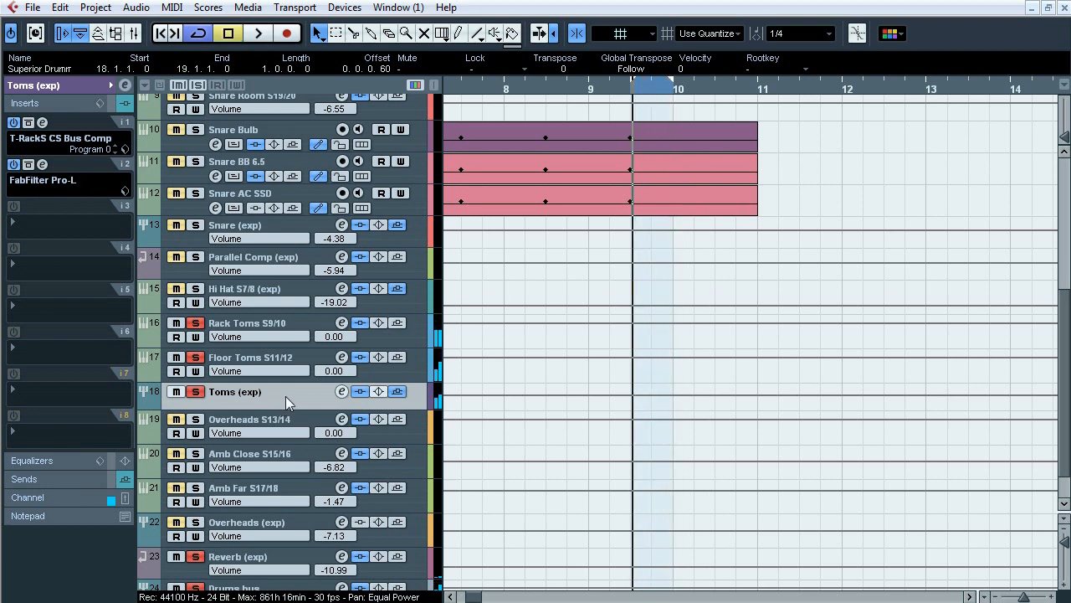
left_click(58, 478)
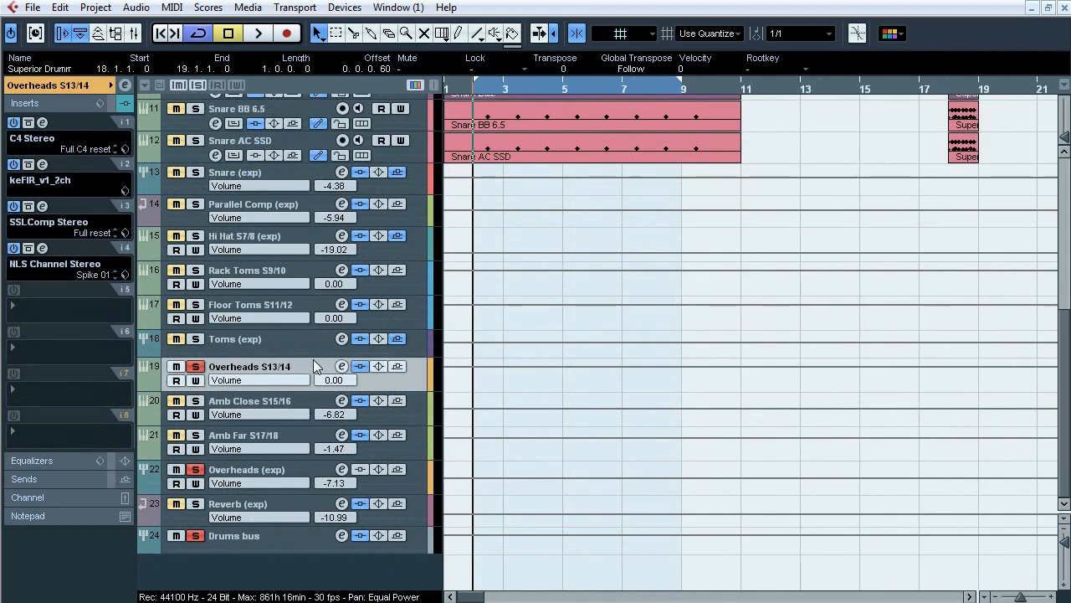
Compare Overheads S13/14's insert chain bypassed and active during playback, then stop with the inserts active.
key("space")
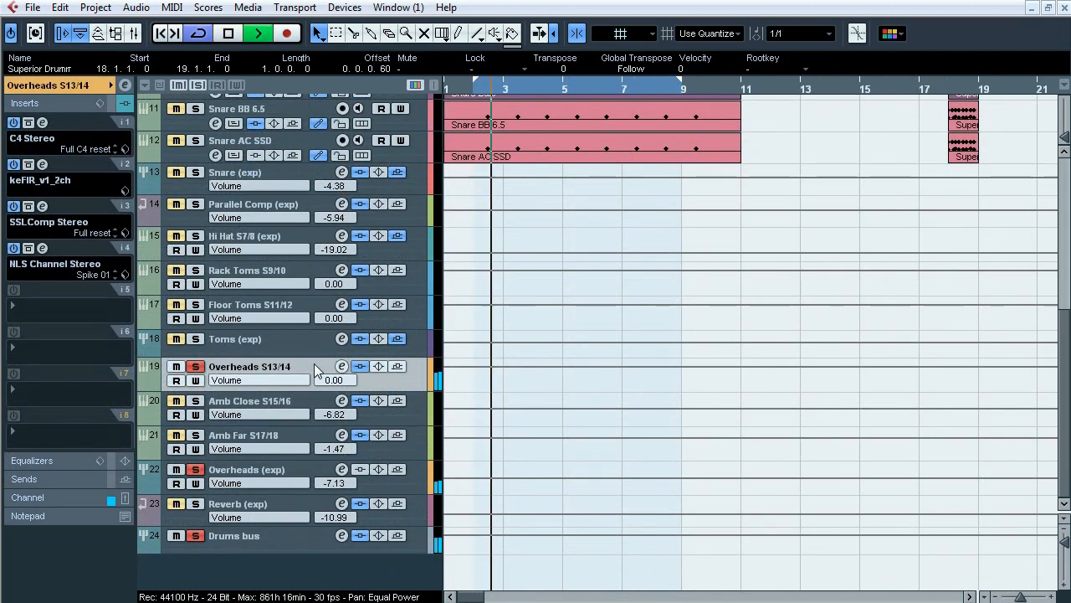
left_click(359, 366)
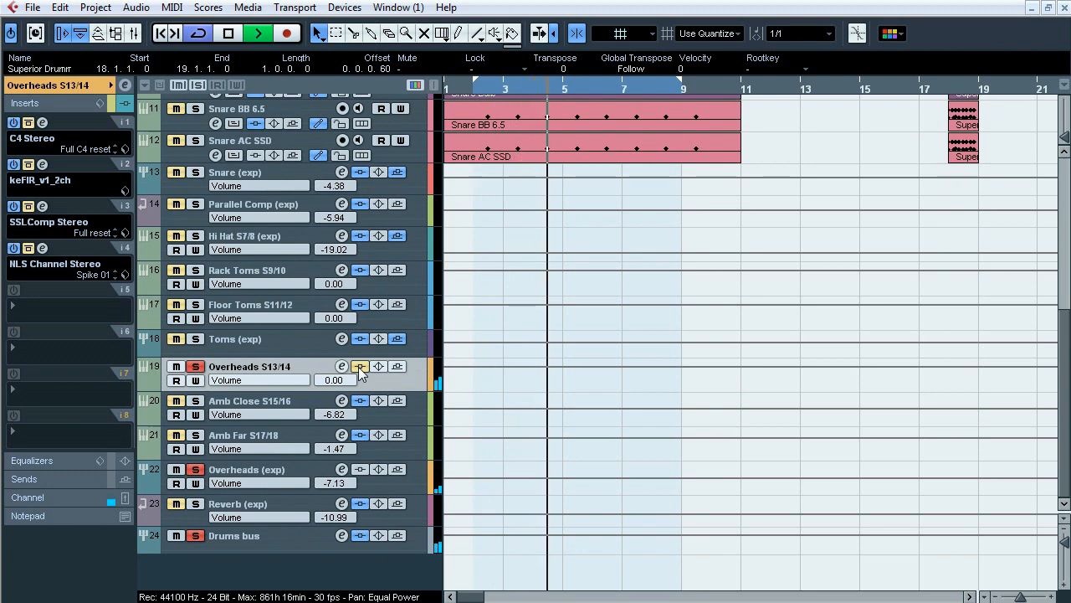
left_click(359, 367)
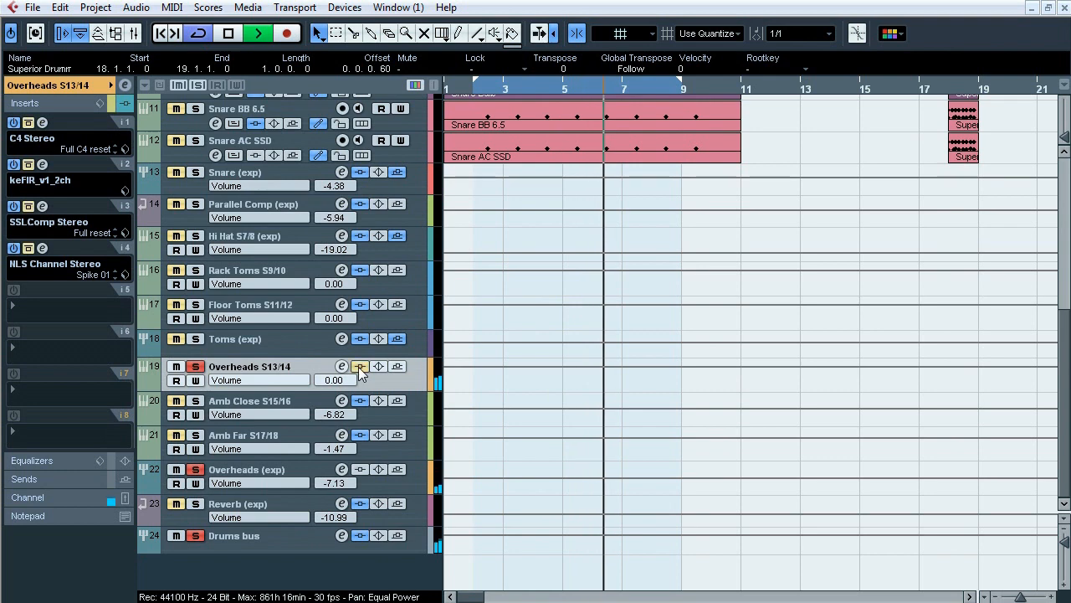
left_click(359, 367)
left_click(359, 367)
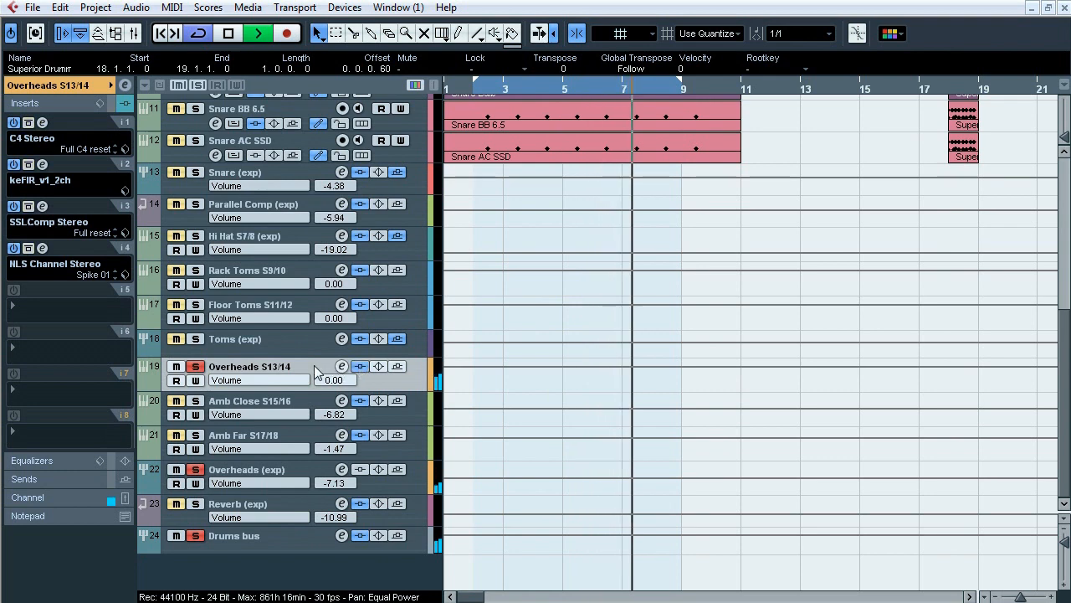
key("space")
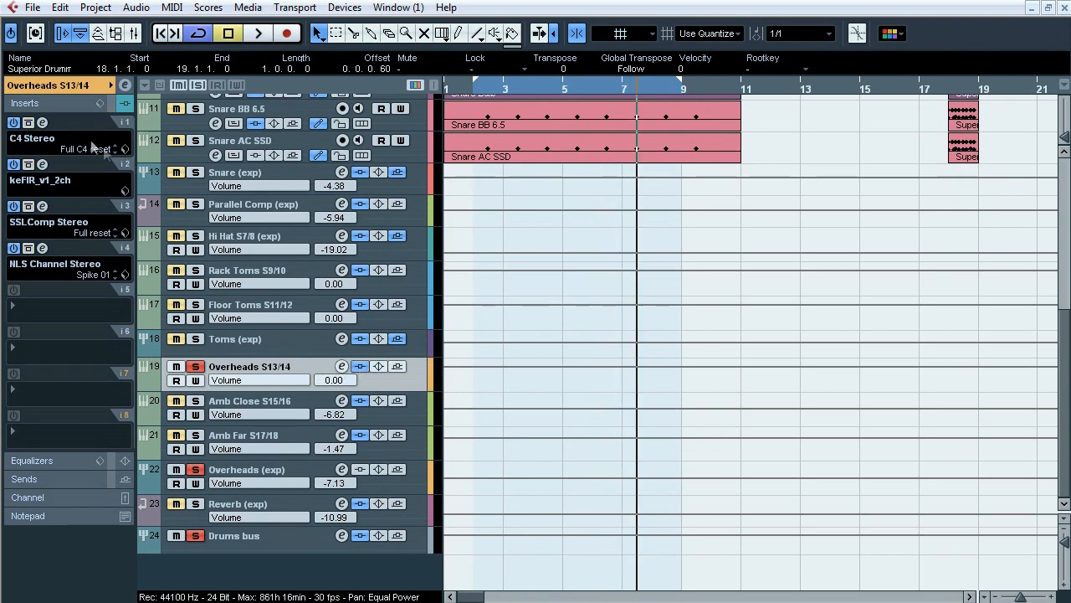
Examine Overheads S13/14's slot 1 C4 Stereo multiband settings and the impulse loaded in its slot 2 keFIR, closing each plug-in.
left_click(43, 123)
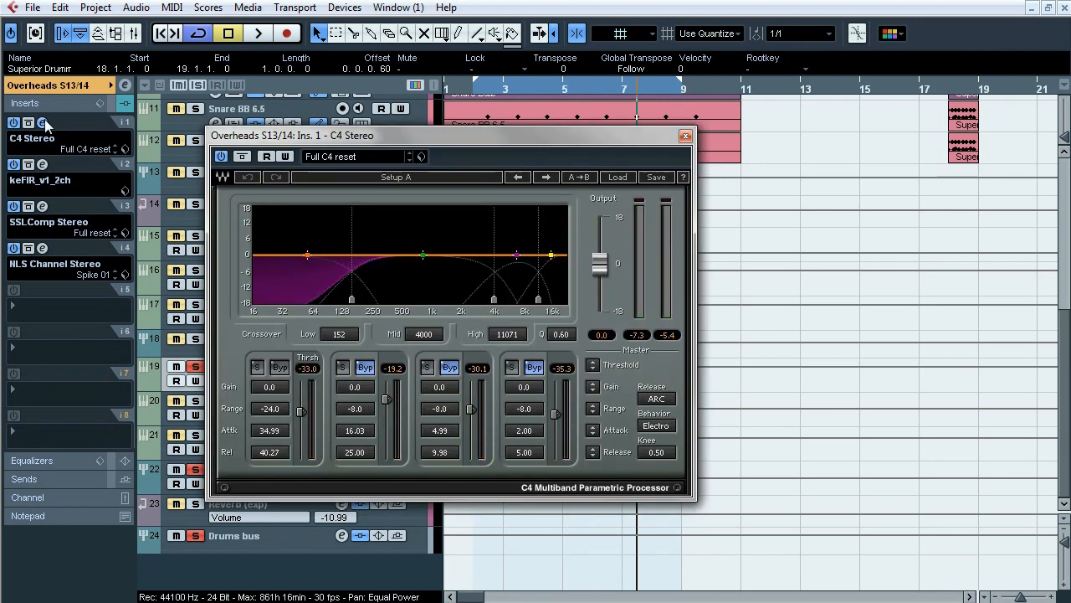
left_click(43, 122)
left_click(42, 164)
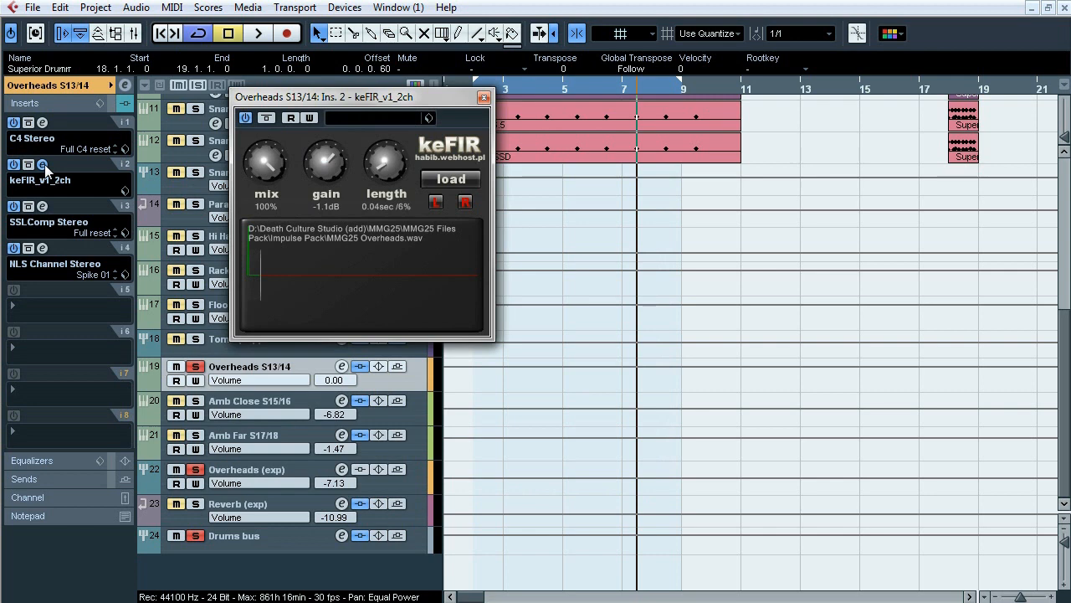
left_click(43, 164)
Examine Overheads S13/14's slot 3 SSLComp Stereo compression settings and slot 4 NLS Channel Stereo drive settings, then close the plug-in.
left_click(43, 206)
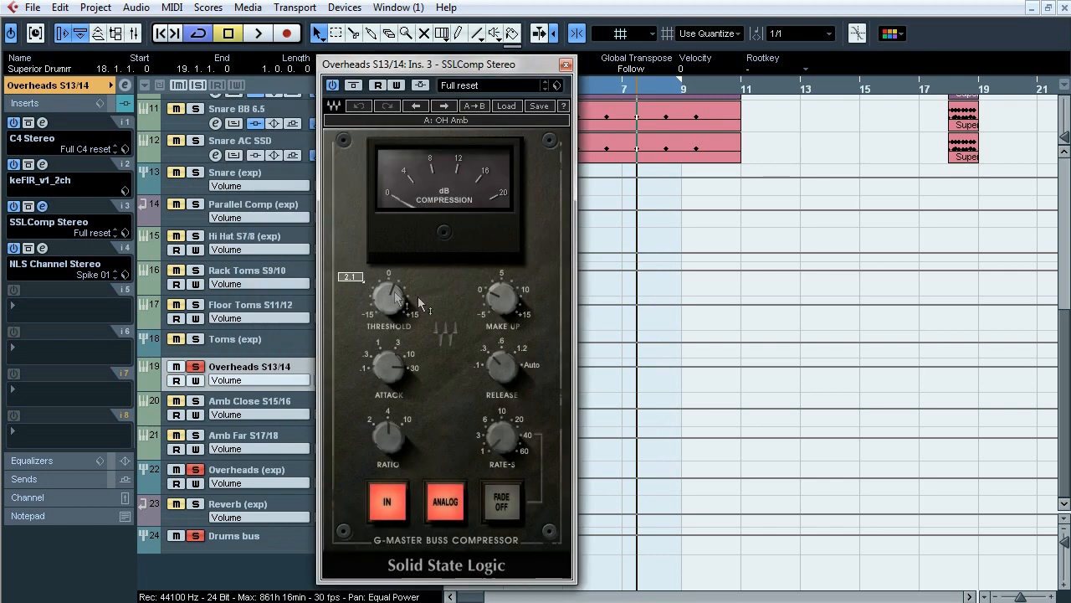
mouse_move(495, 301)
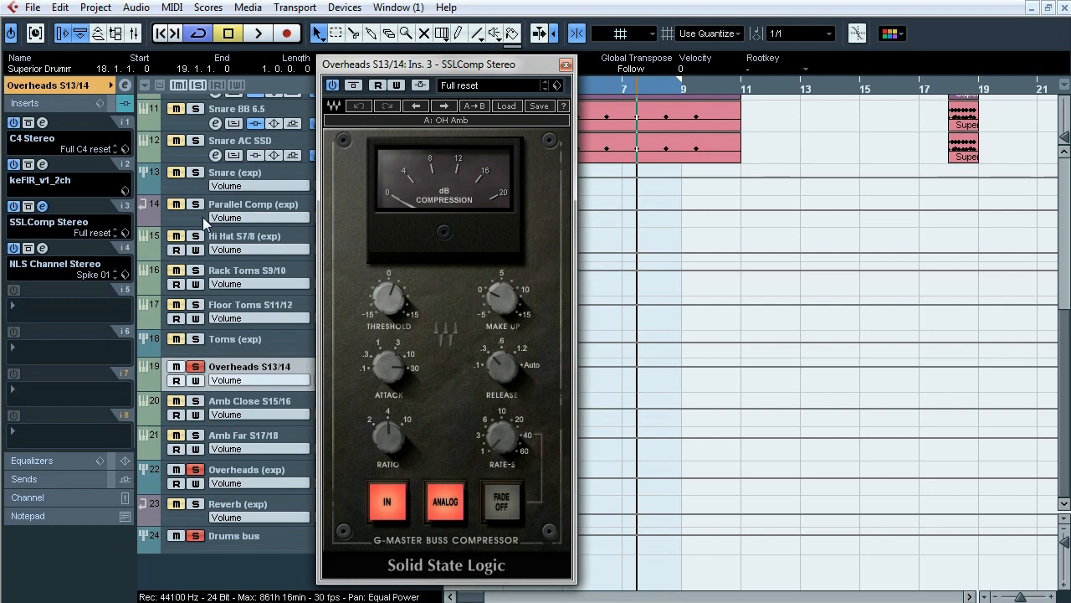
left_click(49, 230)
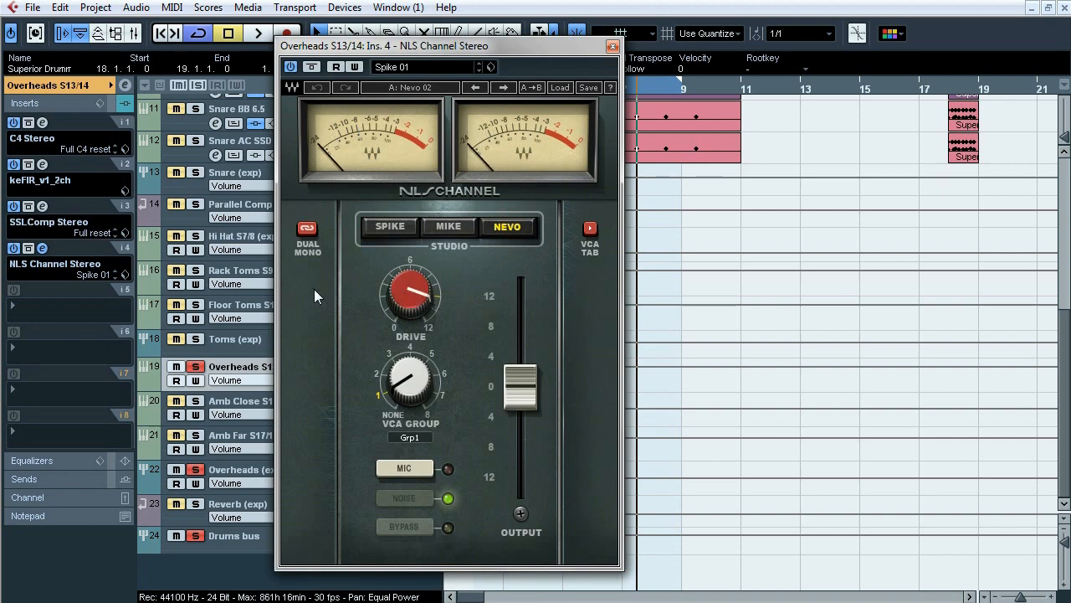
left_click(41, 249)
Play the overheads with their inserts bypassed and open slot 1's C4 Stereo to check its effect during playback.
key("space")
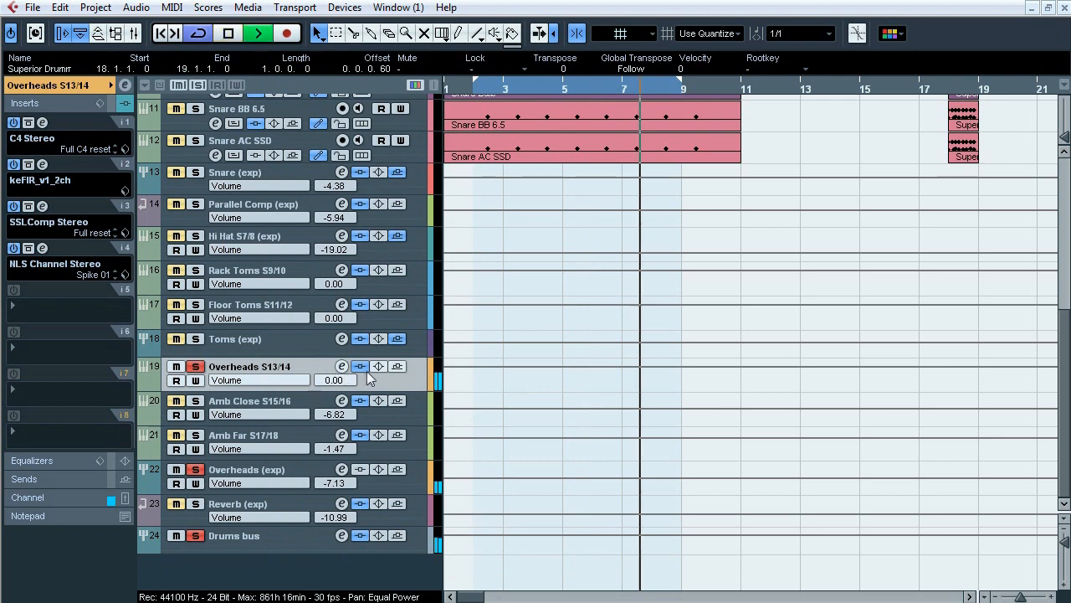
left_click(41, 123)
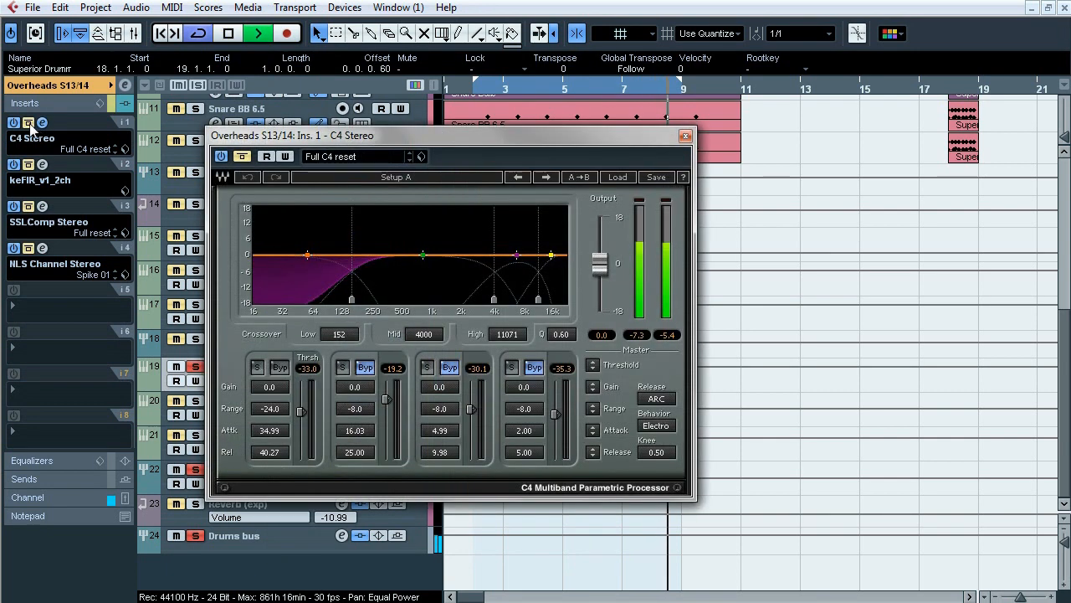
During playback, reactivate the bypassed C4 Stereo and keFIR_v1_2ch inserts on Overheads S13/14 one after the other.
left_click(29, 124)
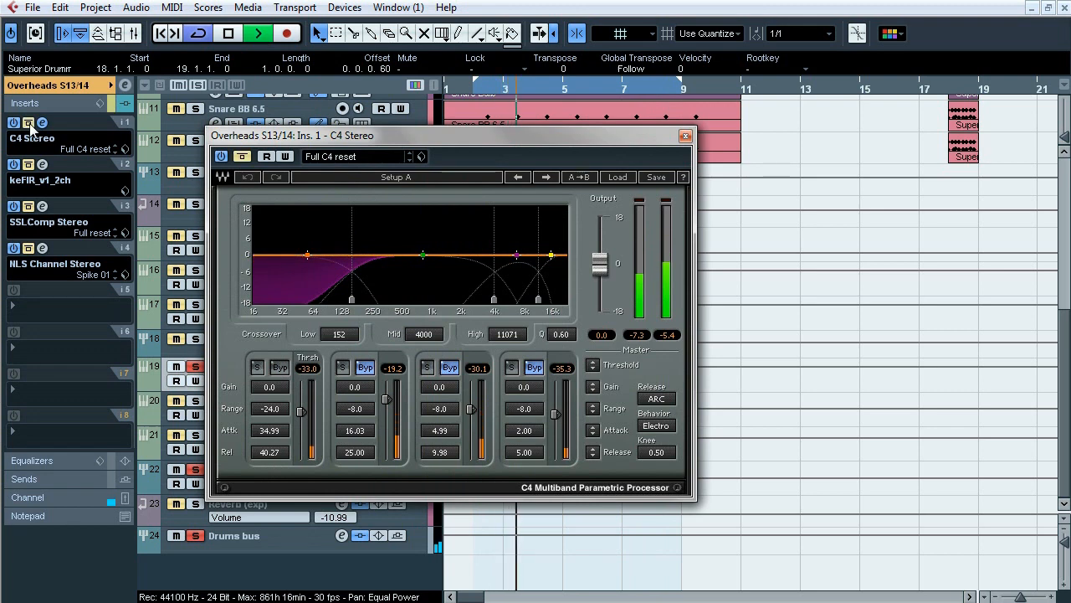
left_click(29, 124)
left_click(30, 166)
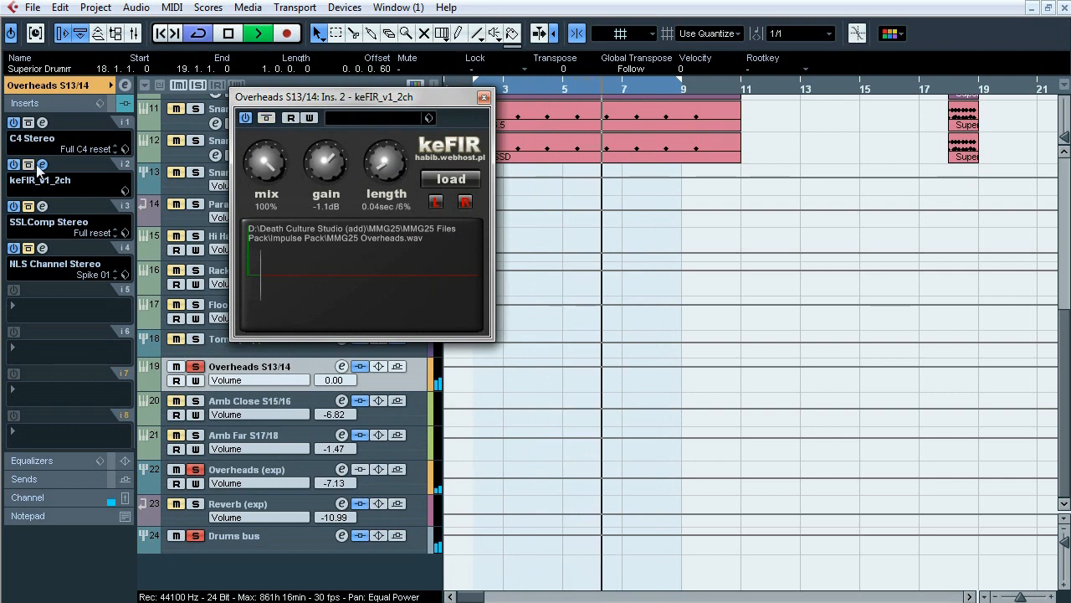
left_click(37, 166)
Reactivate the SSLComp Stereo and NLS Channel Stereo inserts on Overheads S13/14, then stop playback and close the plug-in editor.
left_click(30, 208)
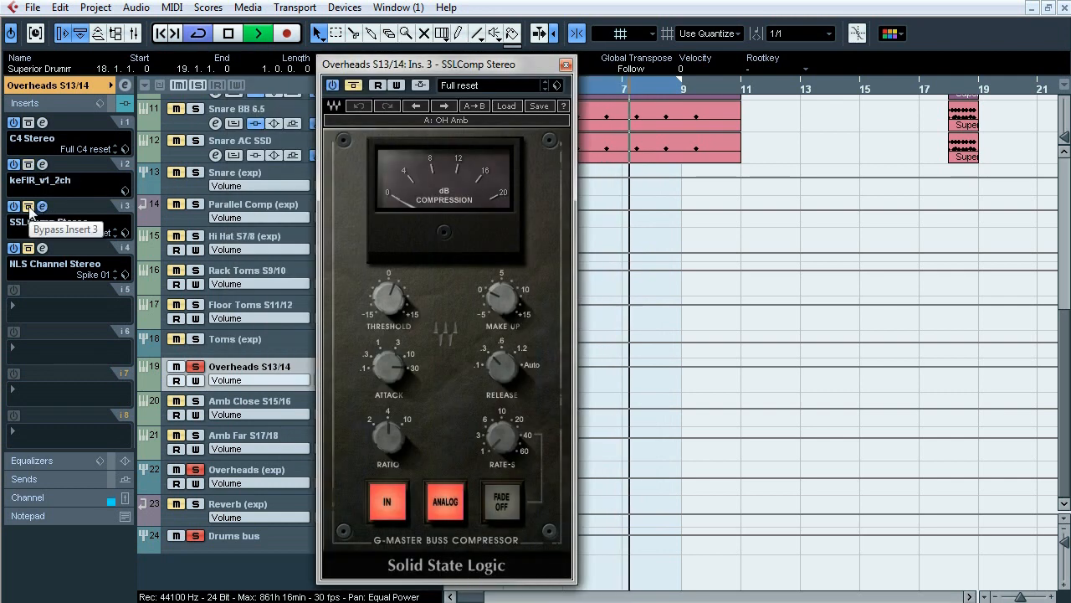
left_click(29, 210)
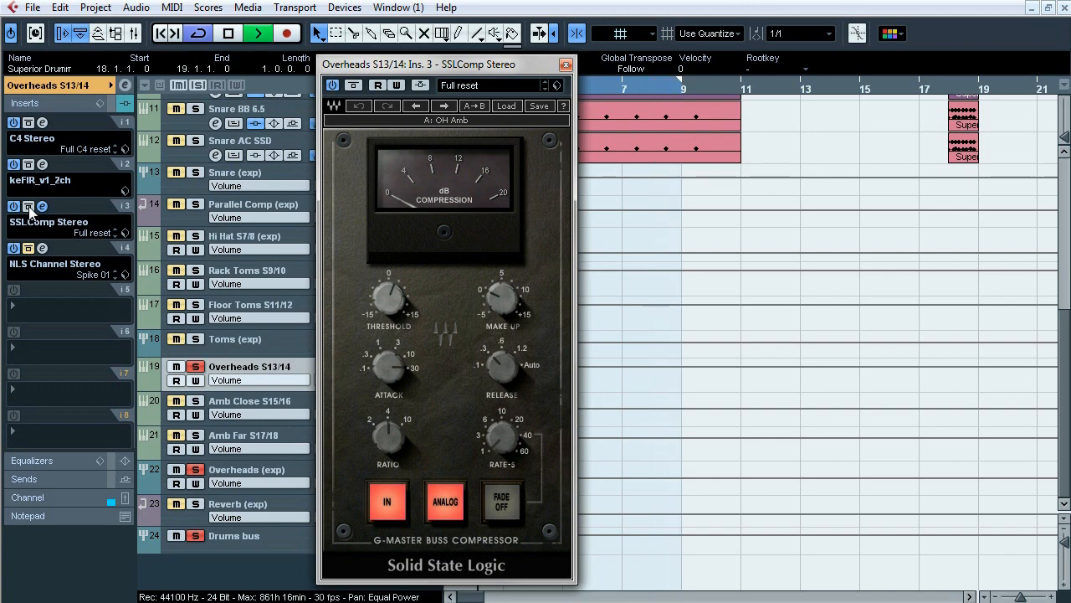
left_click(43, 206)
left_click(30, 249)
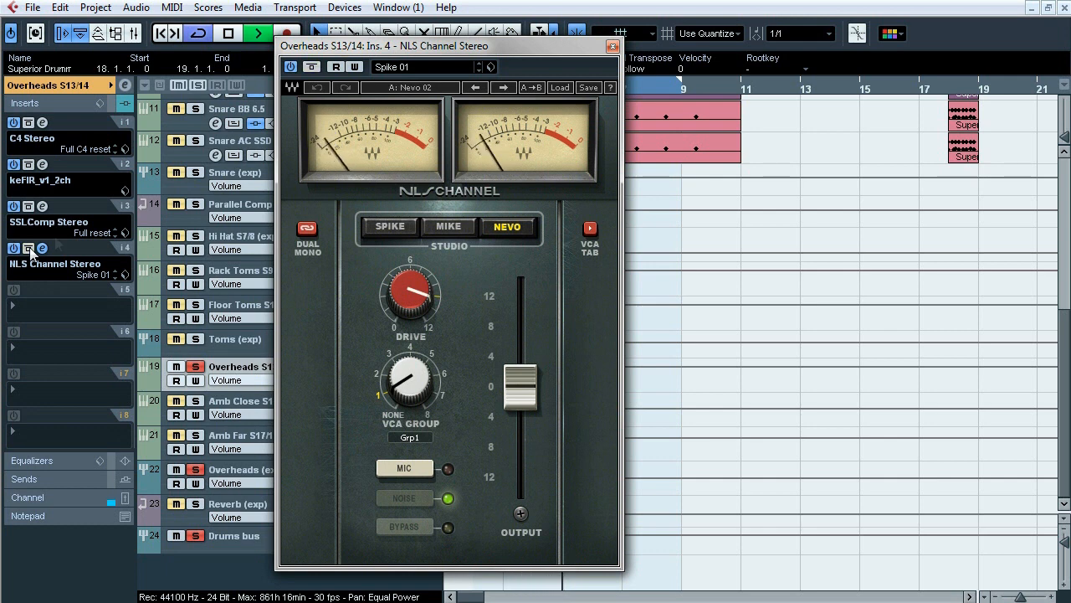
key("space")
left_click(613, 46)
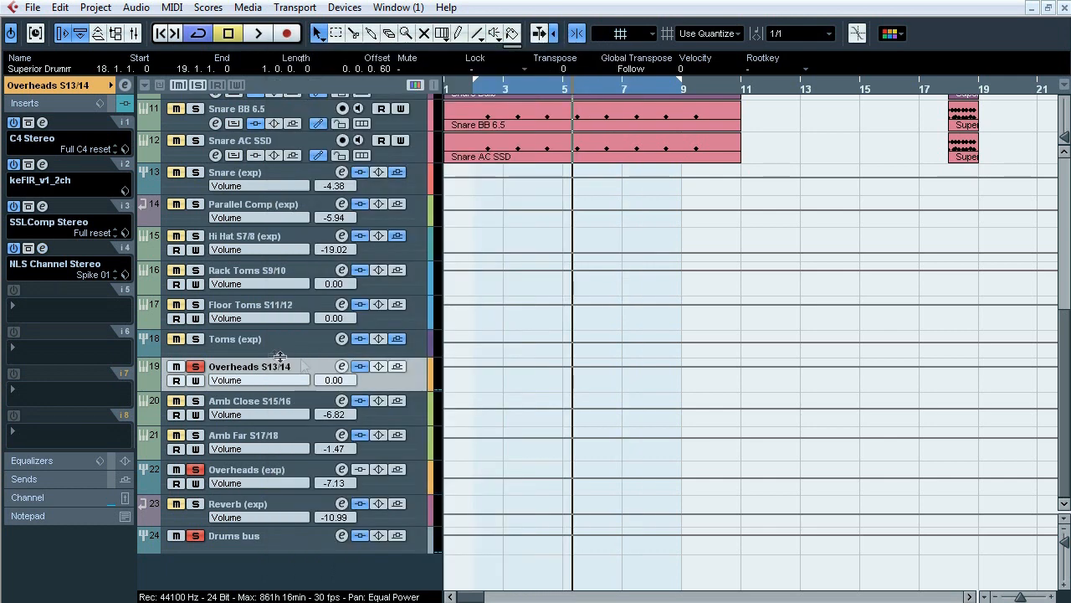
Unsolo Overheads S13/14 and solo the Amb Close S15/16 track instead.
left_click(193, 366)
left_click(240, 401)
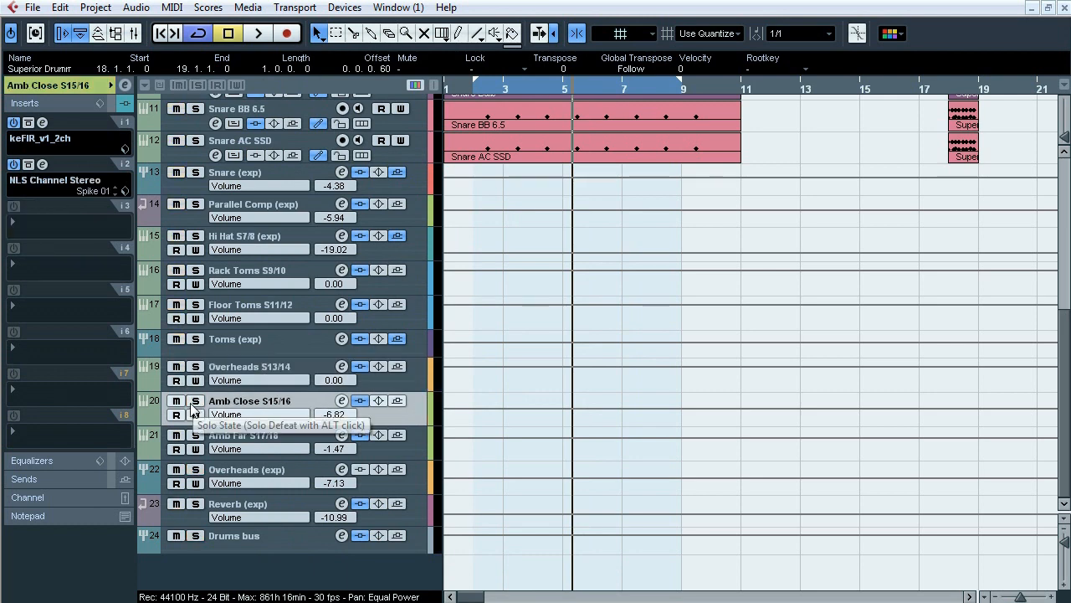
left_click(195, 401)
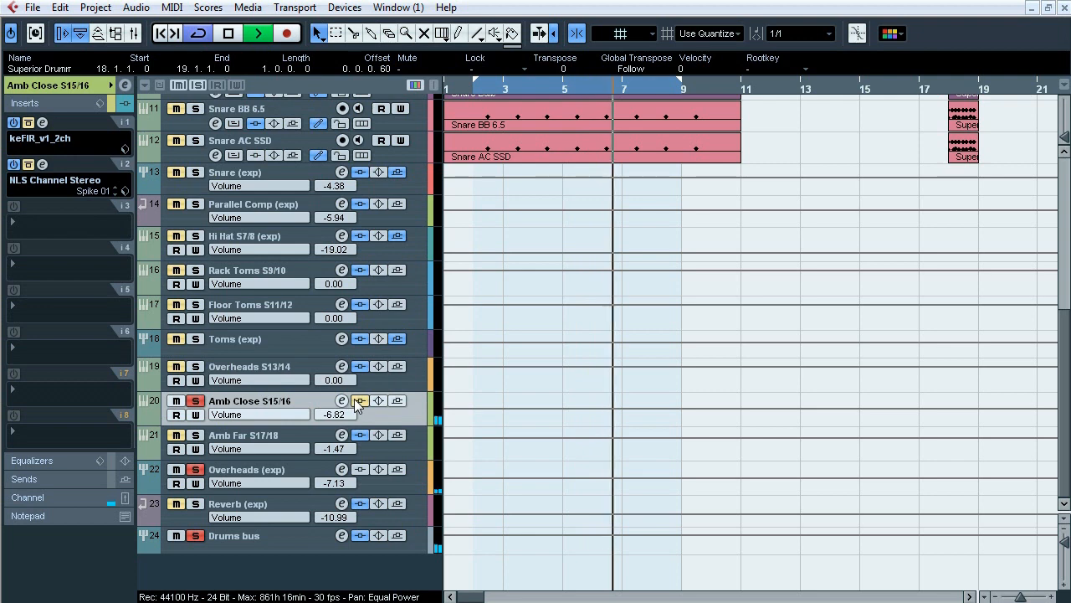
Audition Amb Close S15/16 with its inserts bypassed and active, both alone and together with Overheads S13/14.
left_click(195, 365)
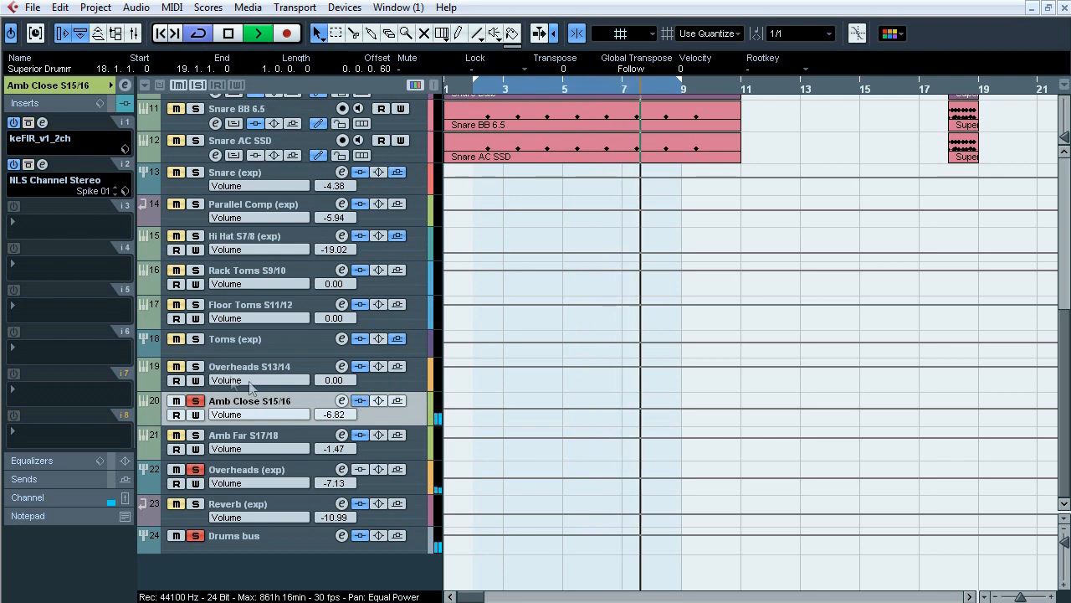
left_click(361, 401)
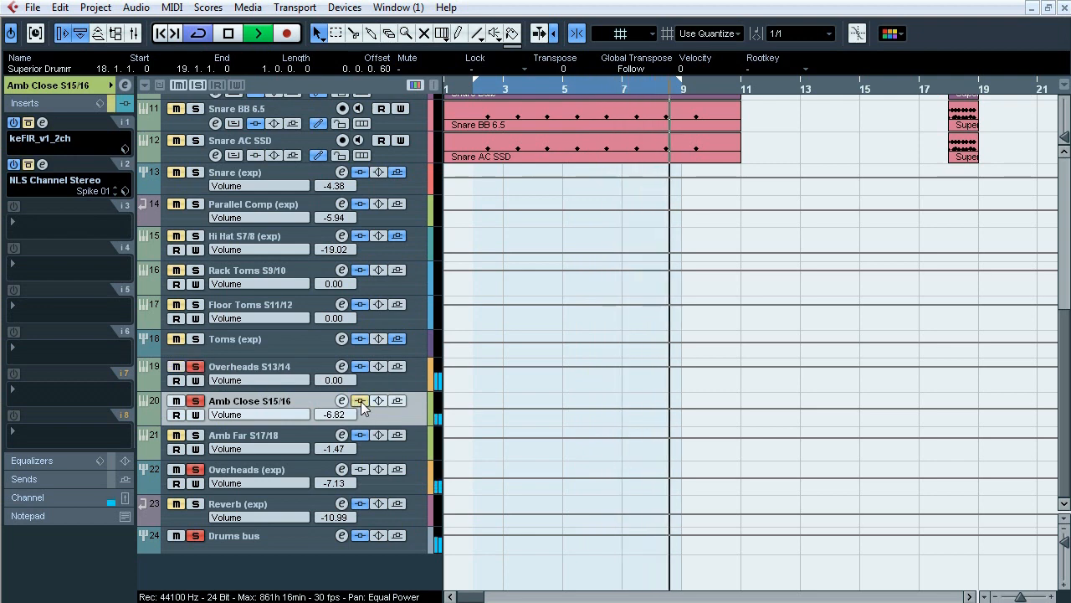
left_click(361, 401)
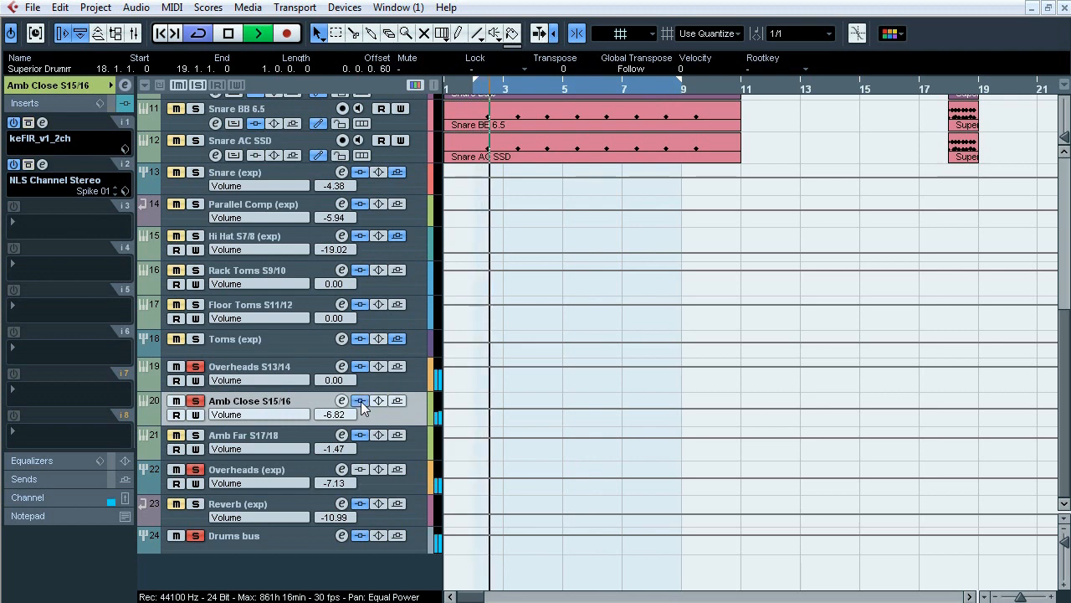
left_click(361, 401)
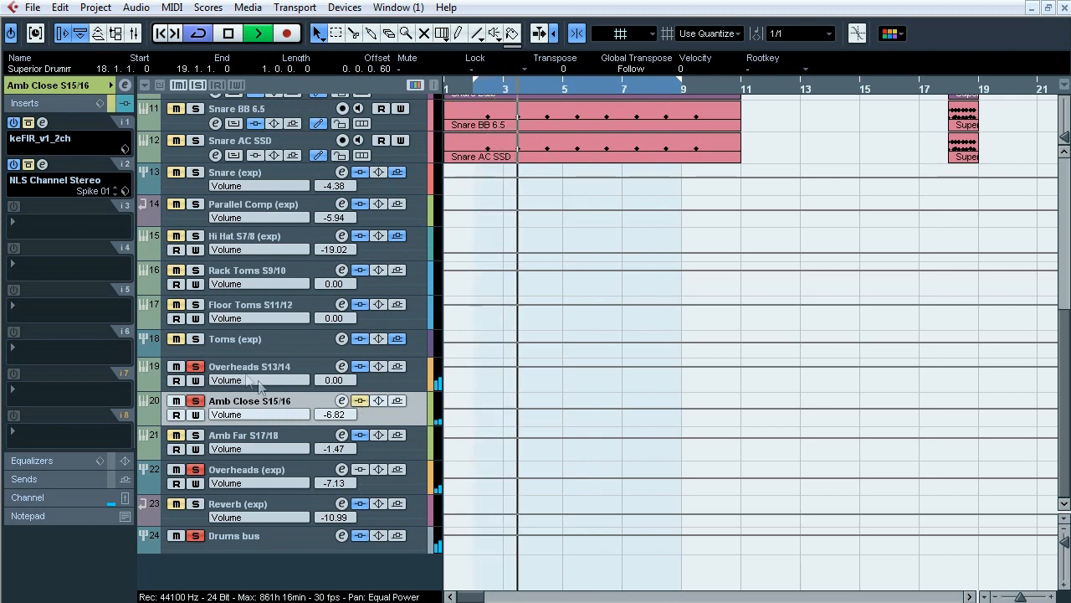
left_click(361, 401)
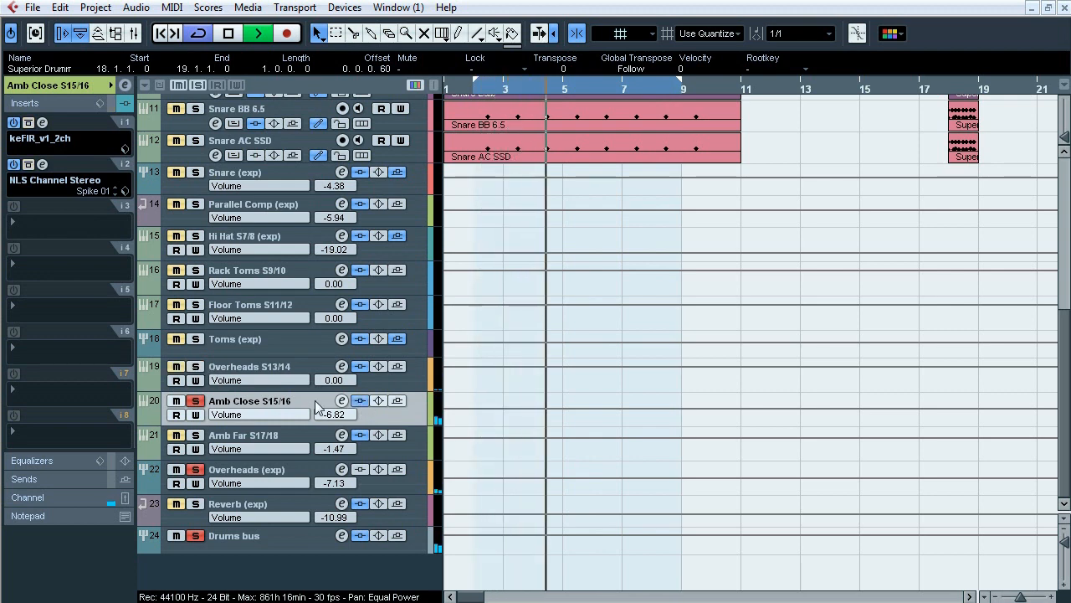
key("space")
Examine the keFIR_v1_2ch and NLS Channel Stereo settings on Amb Close S15/16.
left_click(46, 123)
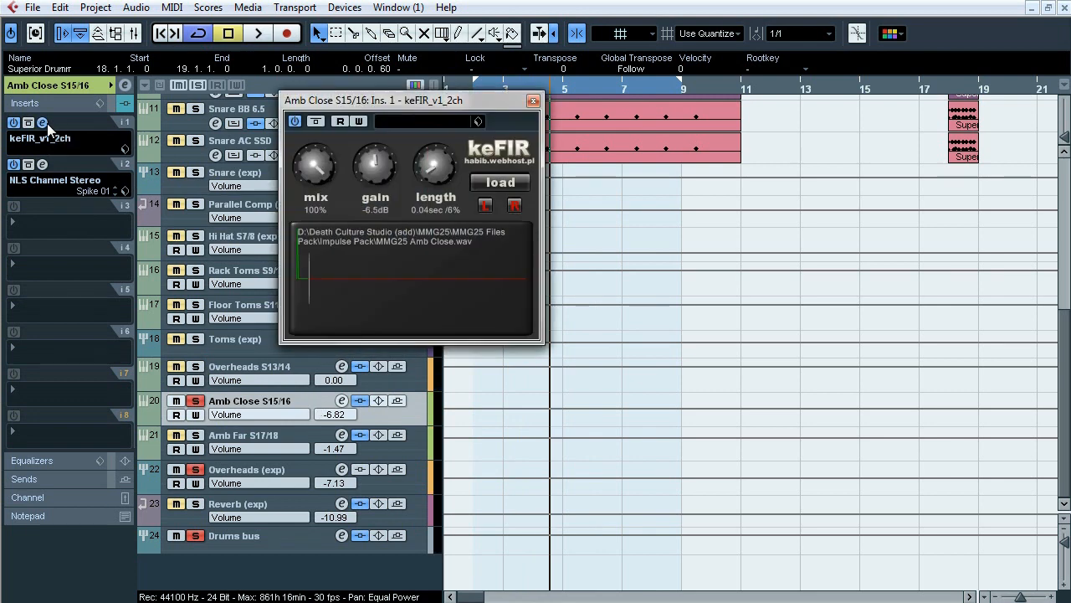
left_click(46, 123)
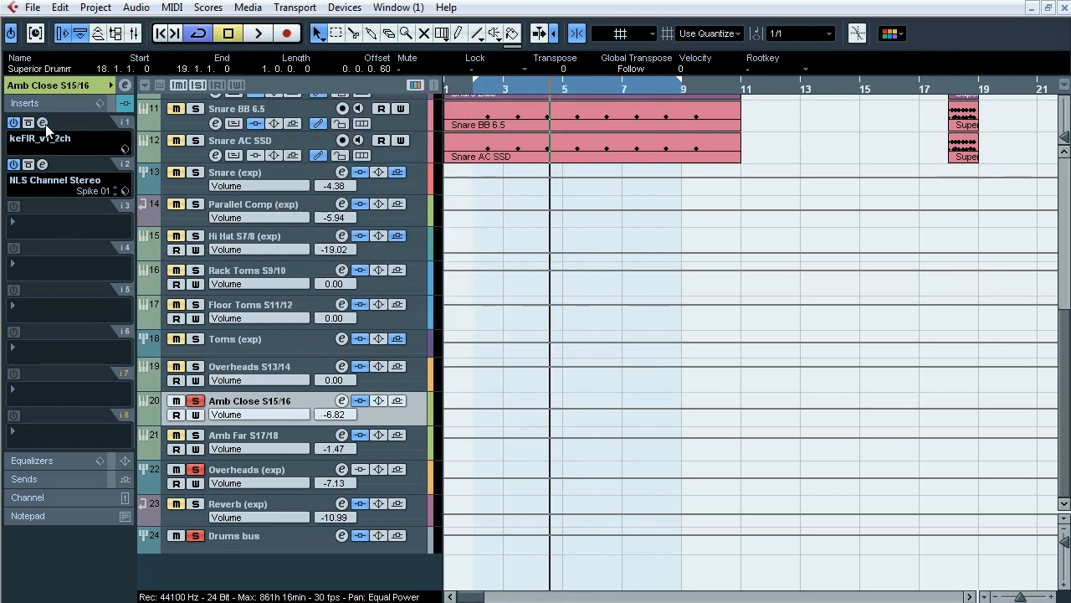
left_click(43, 164)
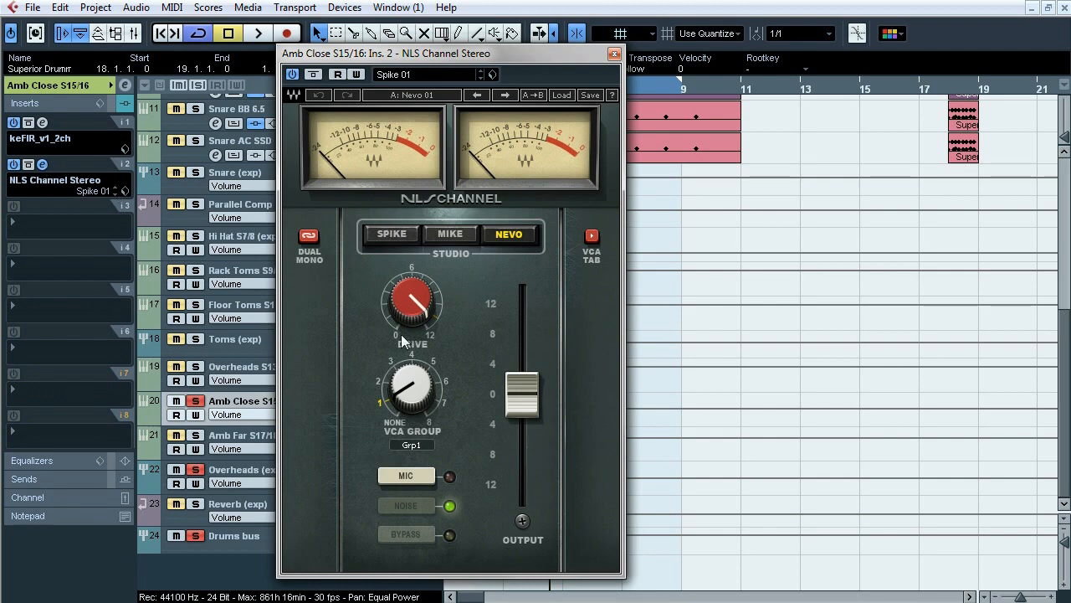
mouse_move(404, 292)
left_click(44, 165)
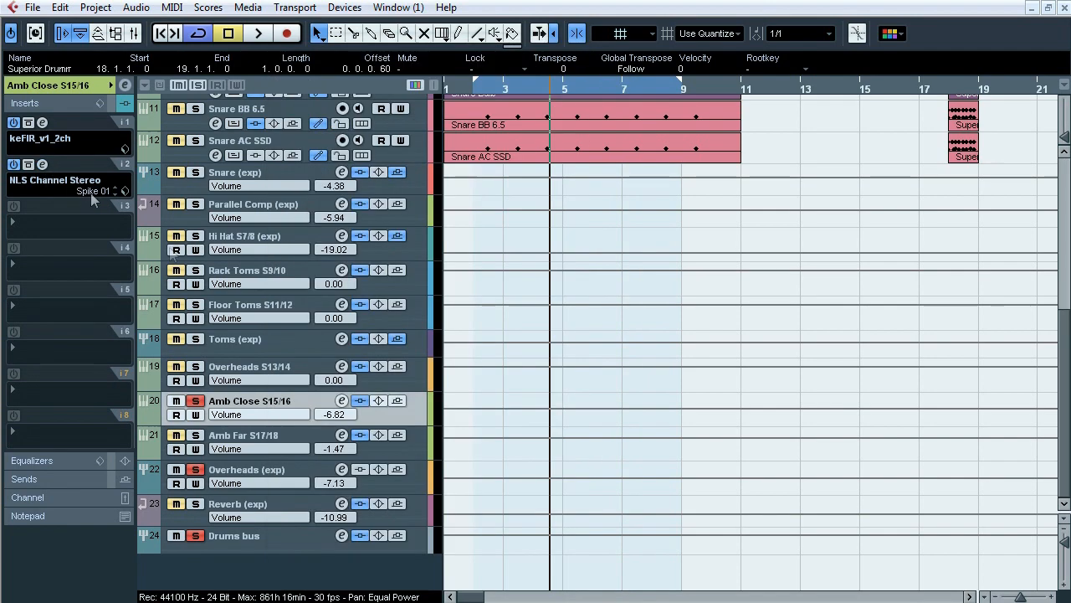
Bypass the Amb Close S15/16 inserts and reactivate keFIR and NLS Channel one by one during playback to hear each contribution.
left_click(361, 401)
left_click(40, 123)
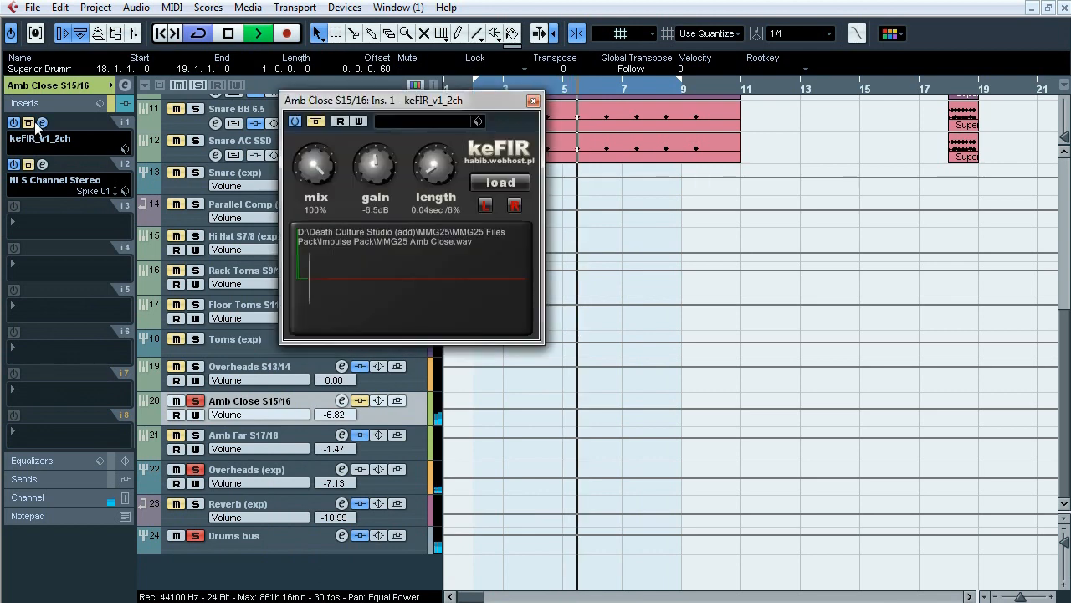
left_click(39, 123)
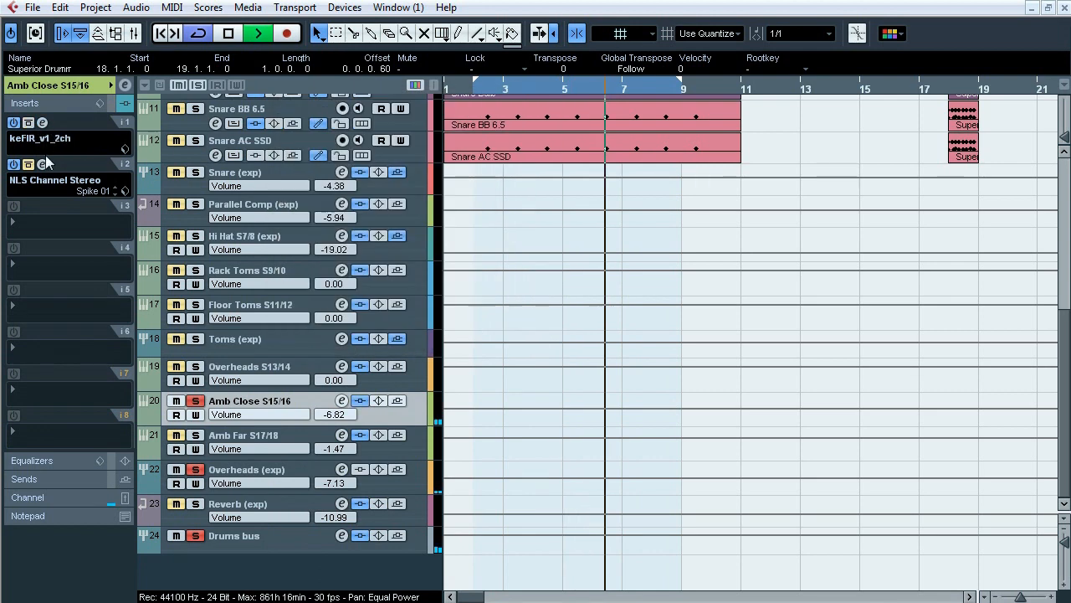
left_click(43, 164)
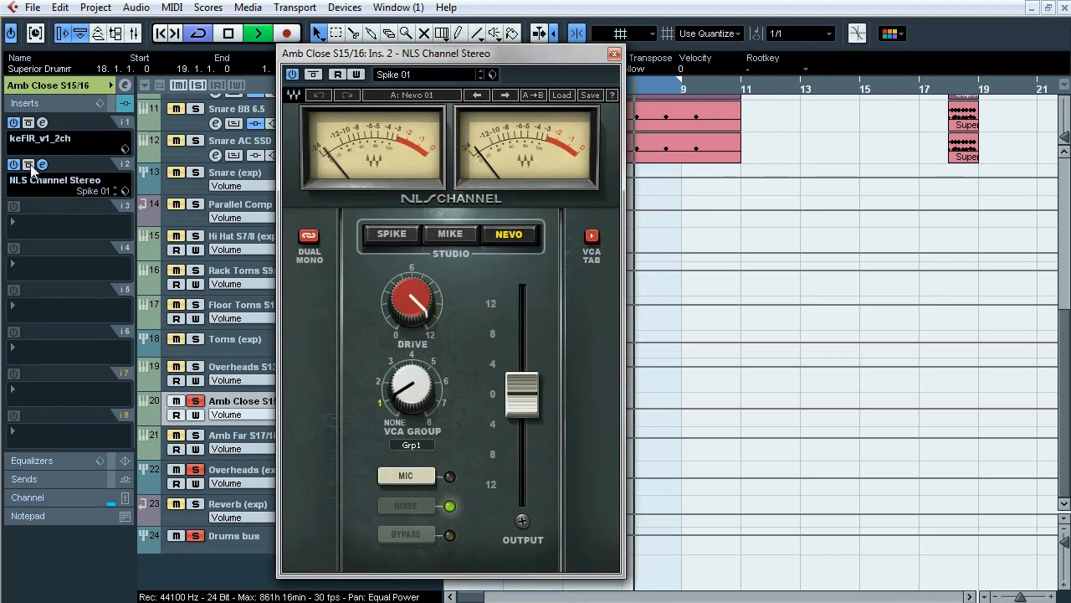
key("space")
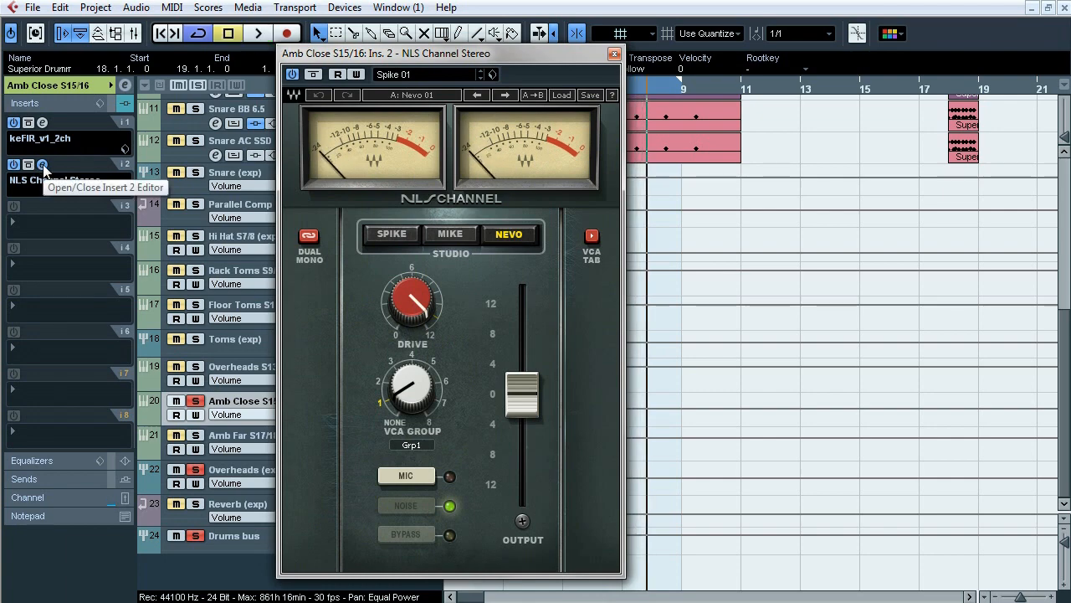
left_click(43, 165)
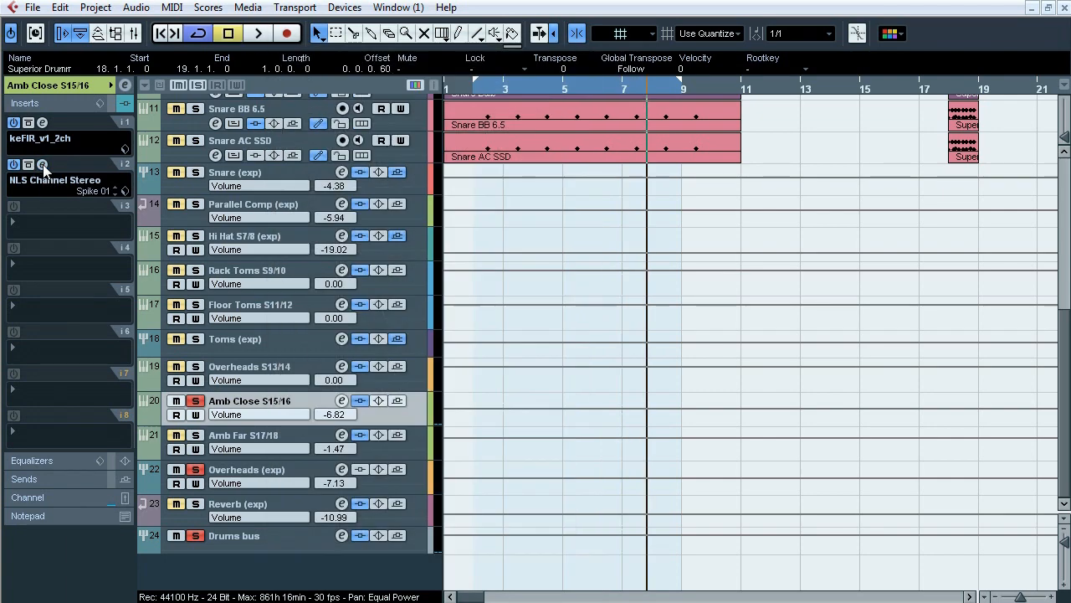
Solo Amb Far S17/18 and compare its bypassed and active inserts during playback, alone and alongside Overheads and Amb Close.
left_click(244, 437)
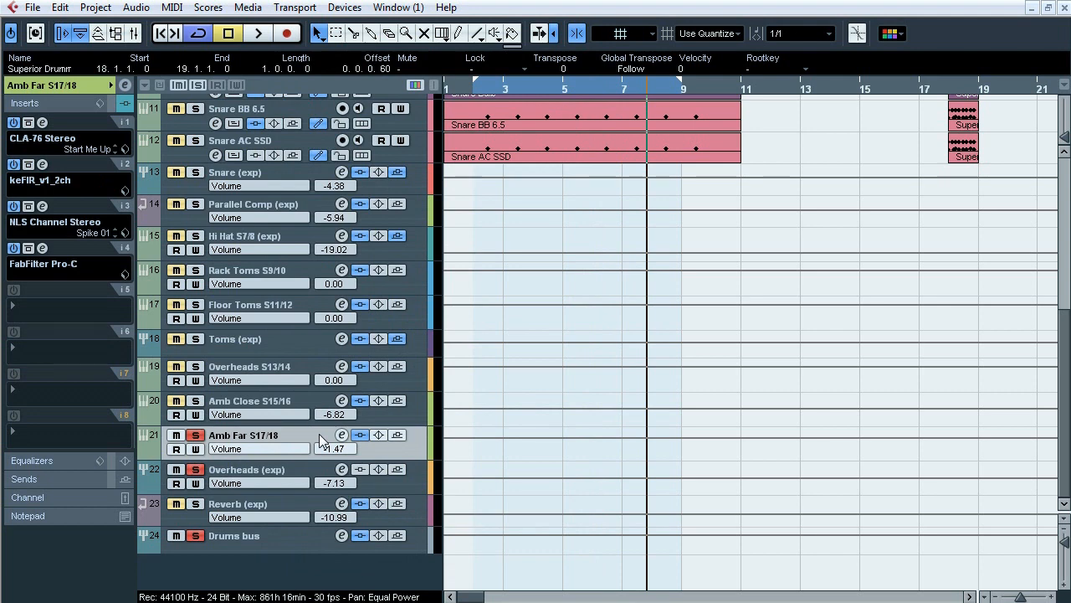
key("space")
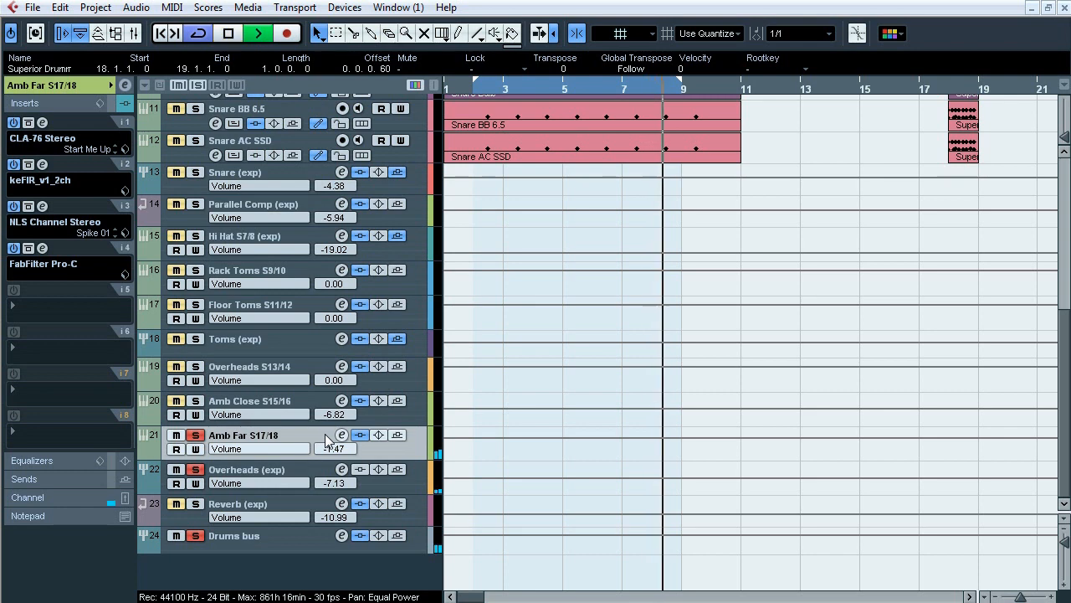
left_click(358, 435)
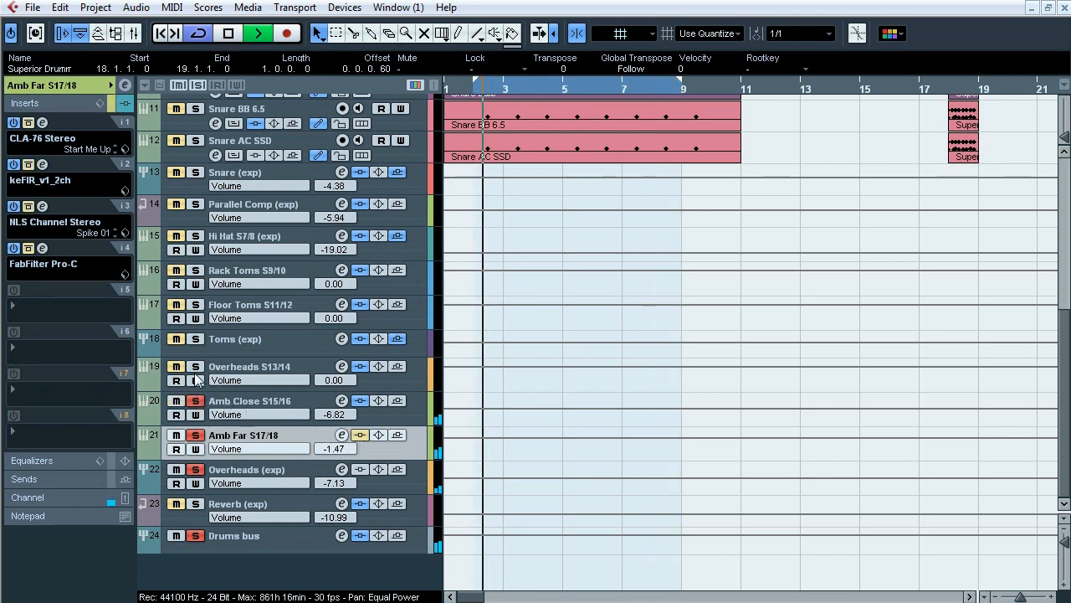
left_click(358, 436)
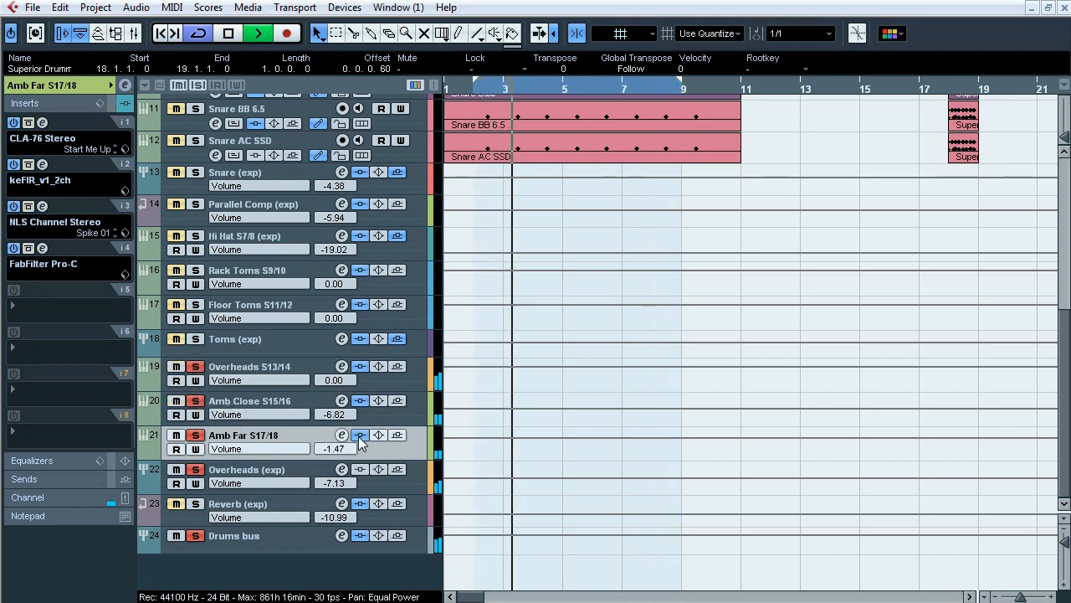
left_click(359, 436)
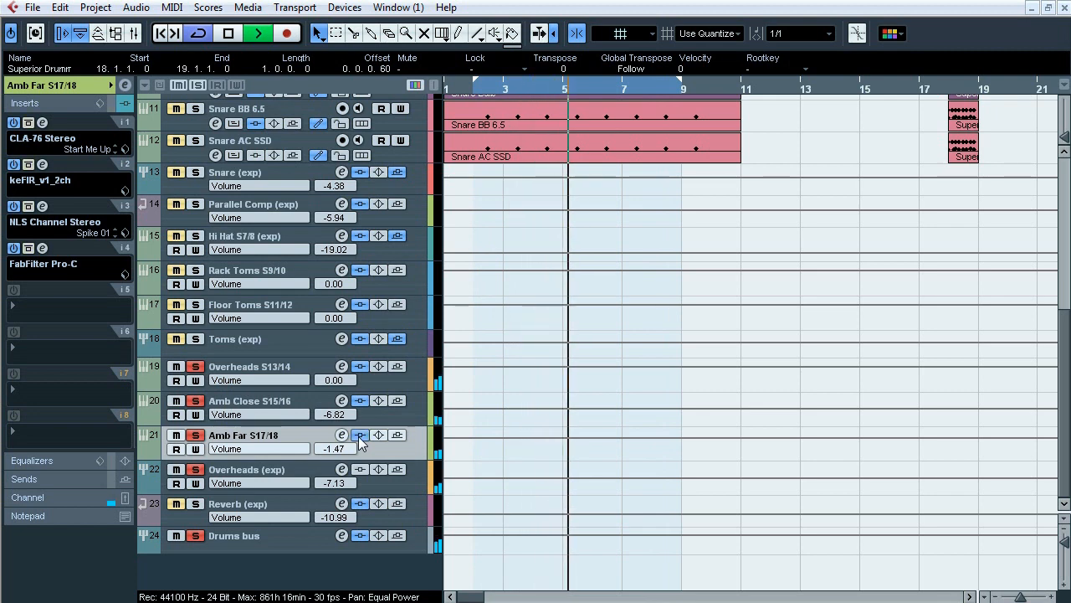
left_click(358, 436)
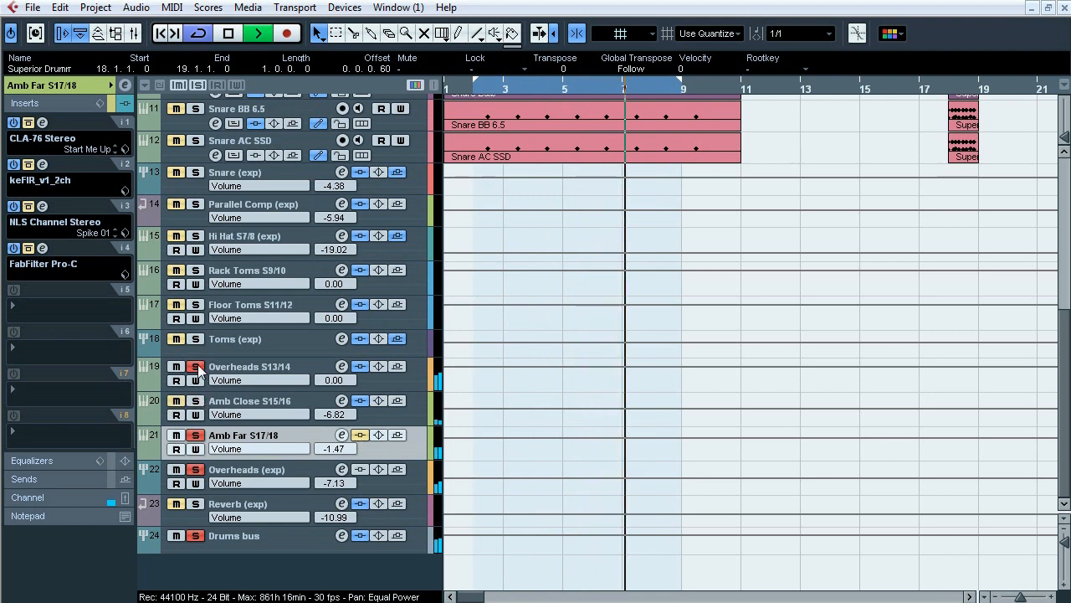
key("space")
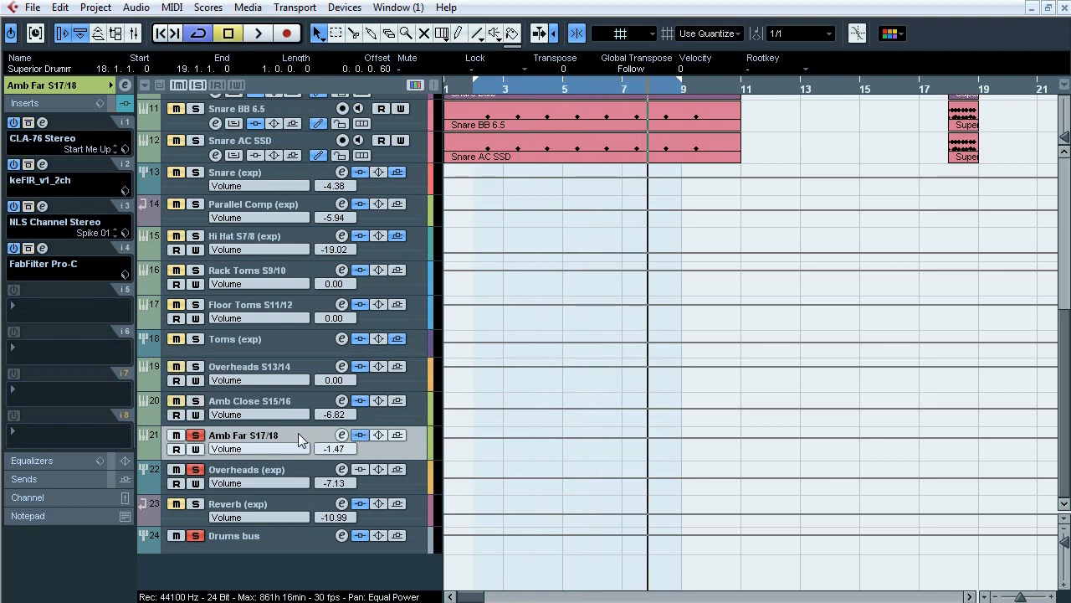
Examine the CLA-76 Stereo, keFIR_v1_2ch, NLS Channel Stereo and FabFilter Pro-C settings on Amb Far S17/18.
left_click(73, 139)
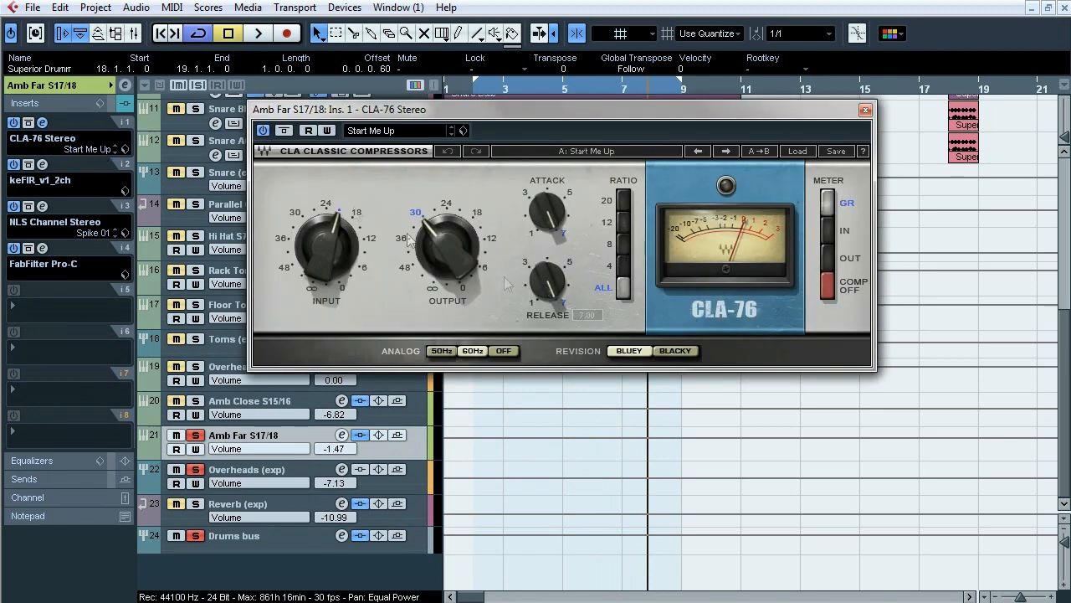
left_click(42, 123)
left_click(44, 165)
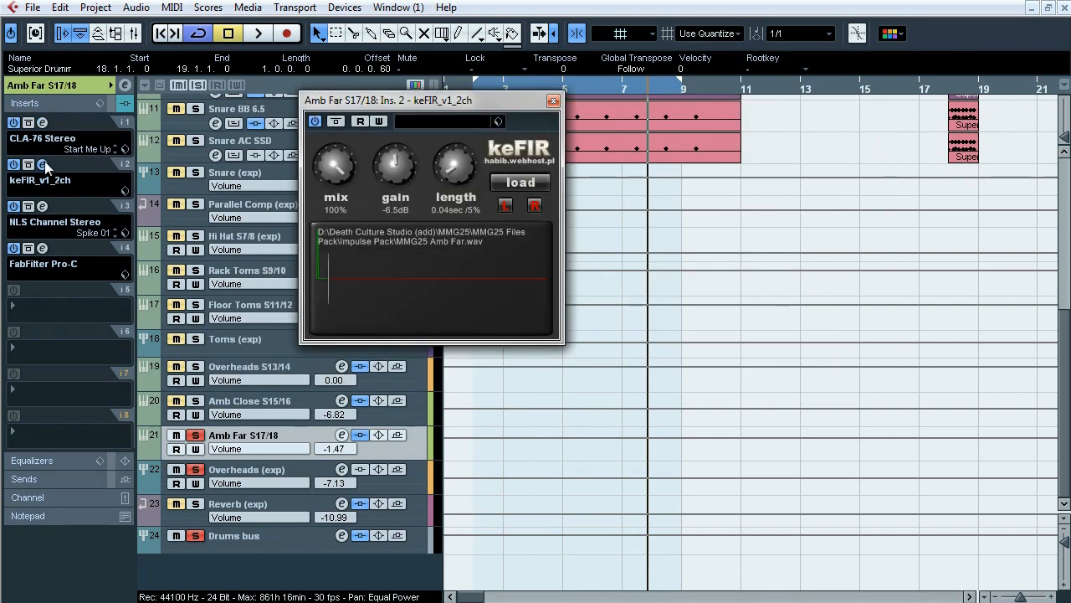
left_click(44, 164)
left_click(42, 206)
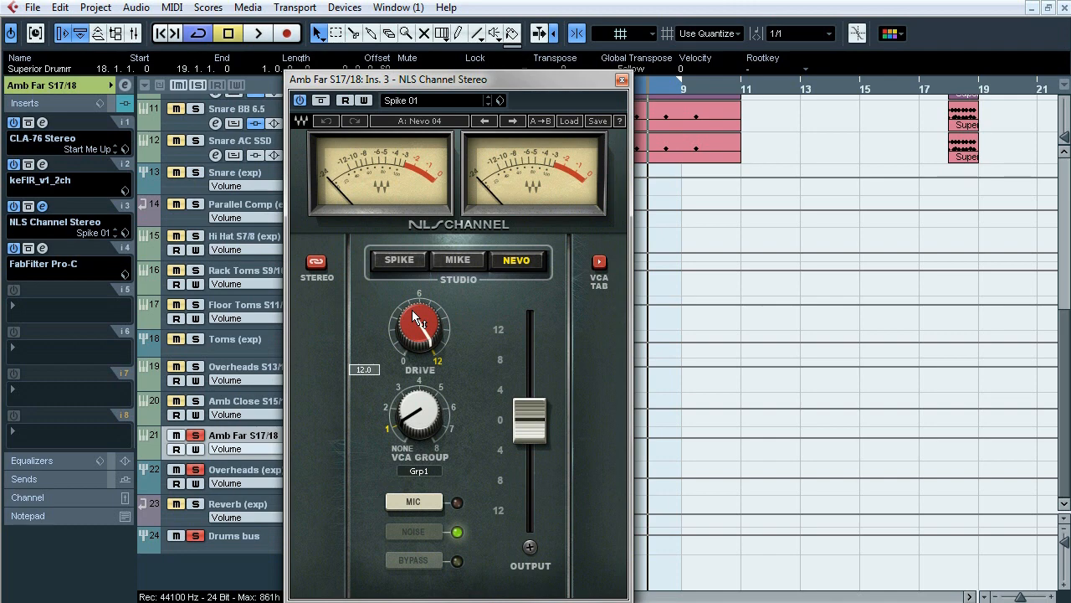
left_click(44, 207)
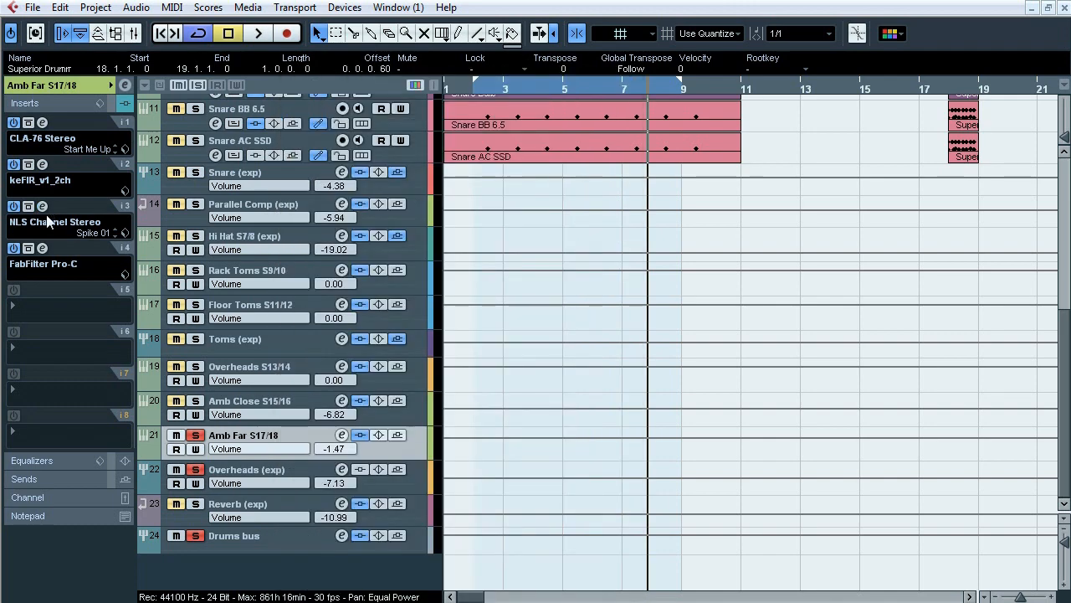
left_click(42, 248)
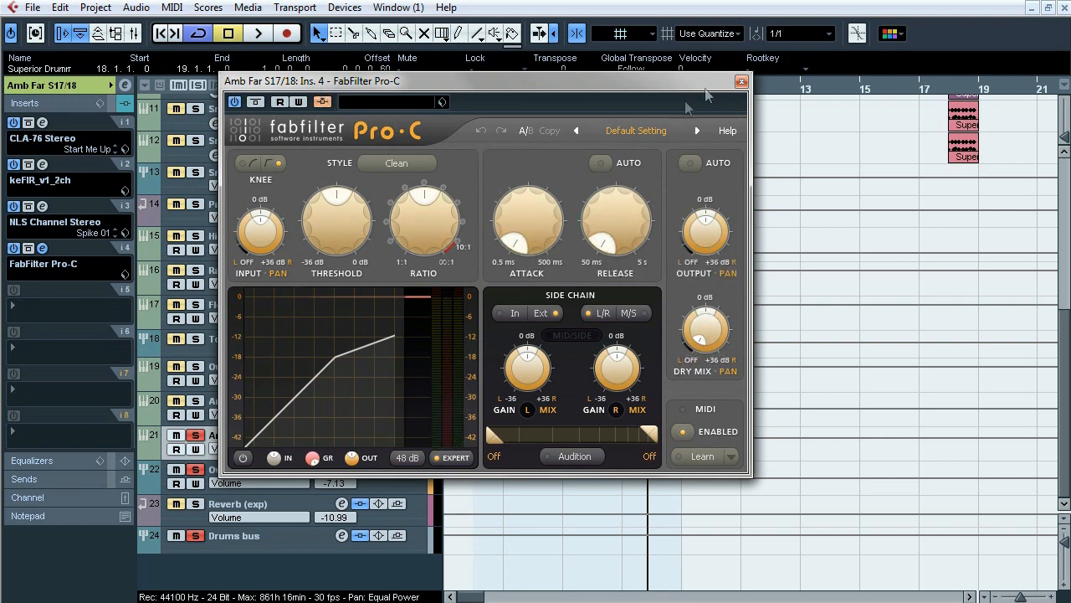
left_click(741, 81)
Start playback and reactivate CLA-76 Stereo and keFIR_v1_2ch on Amb Far S17/18 one at a time, comparing keFIR bypassed and active.
key("space")
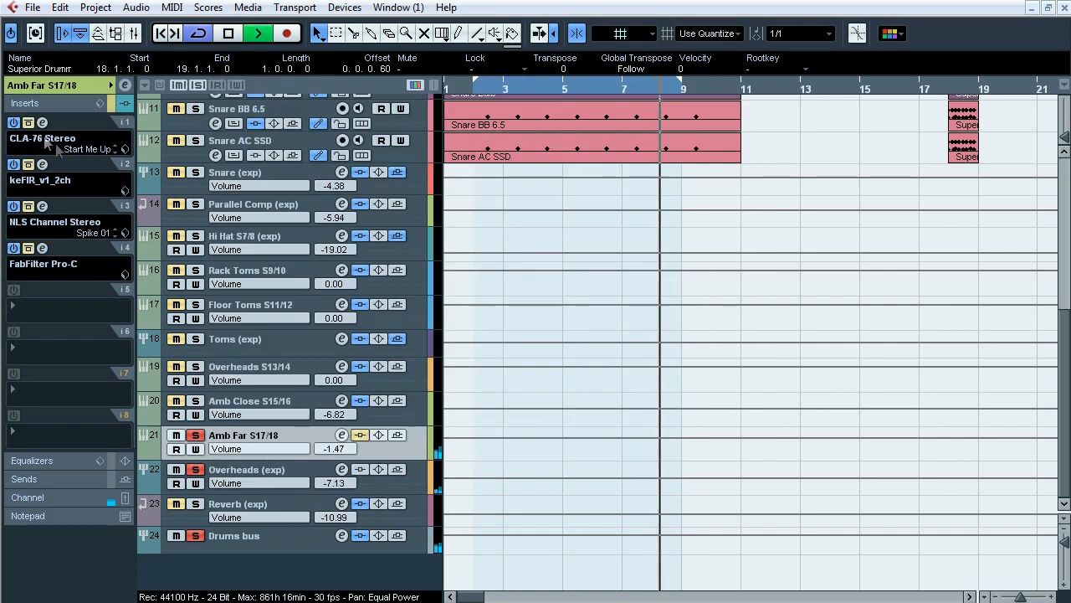
left_click(41, 122)
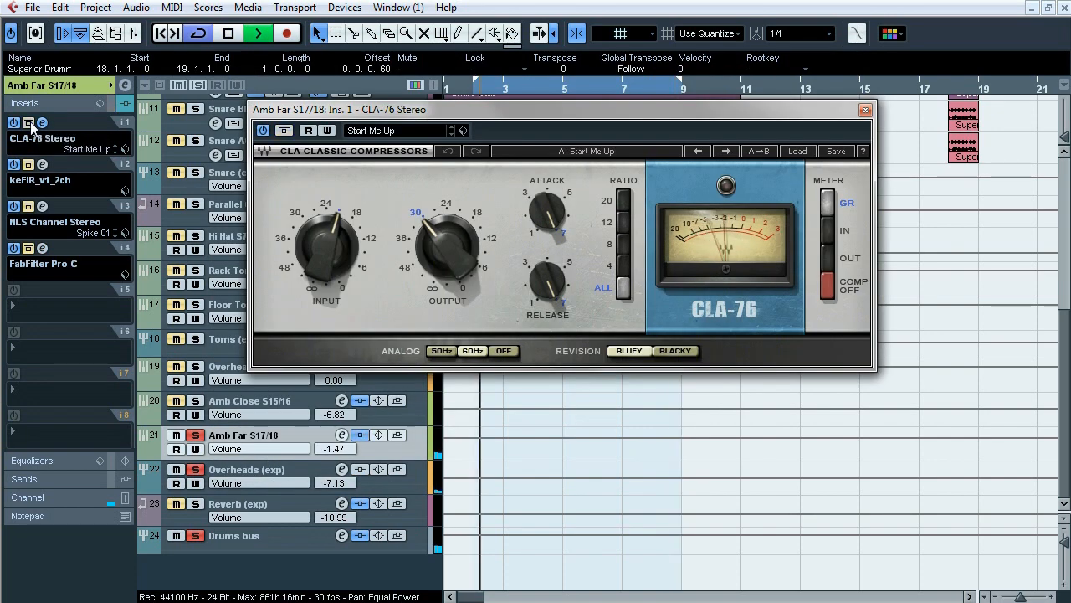
left_click(29, 123)
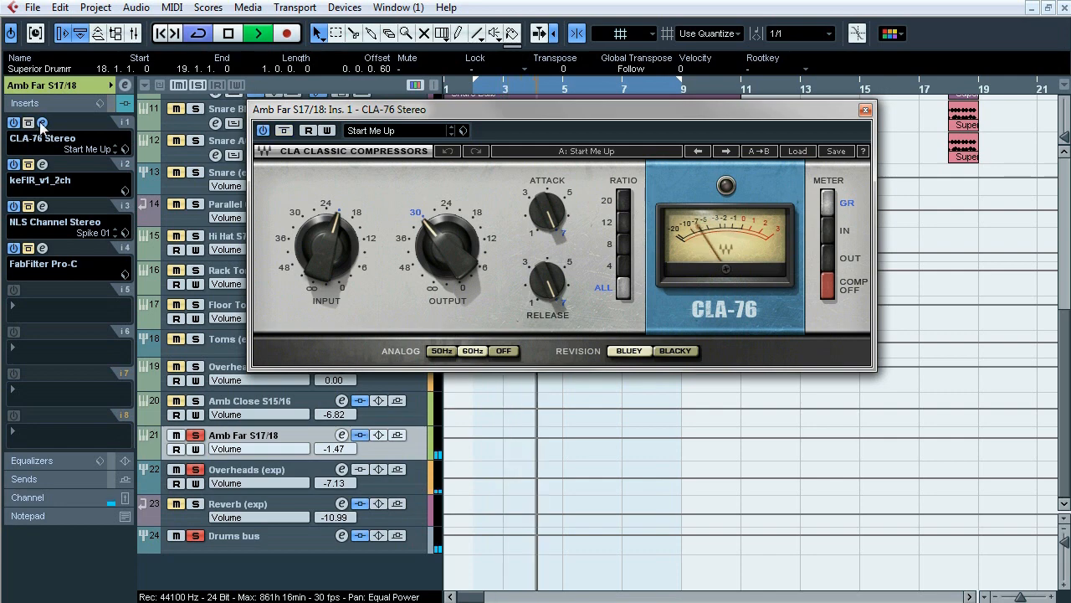
left_click(41, 122)
left_click(42, 164)
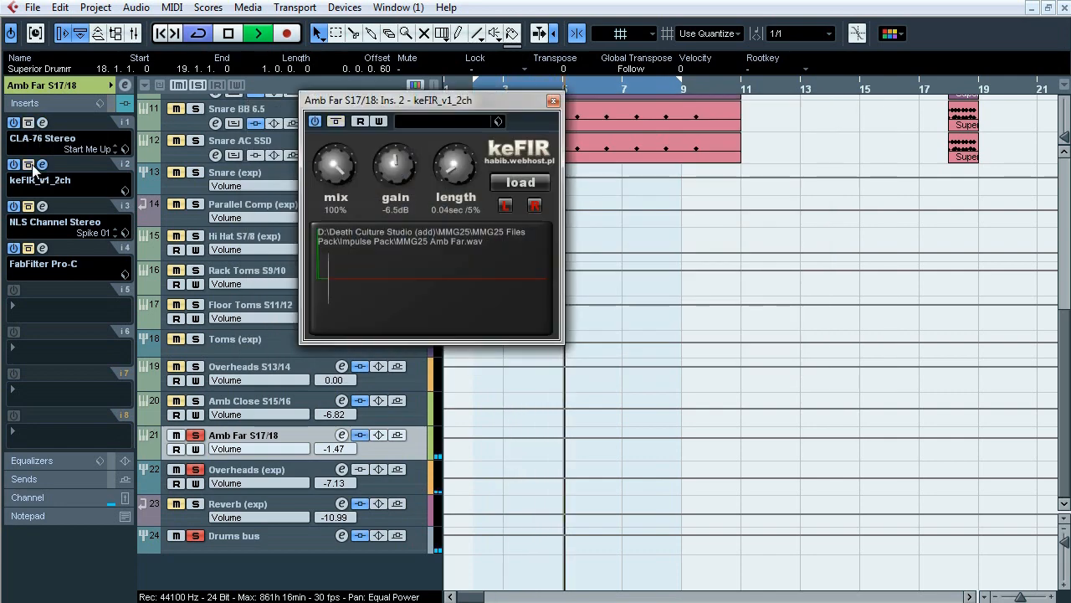
left_click(29, 165)
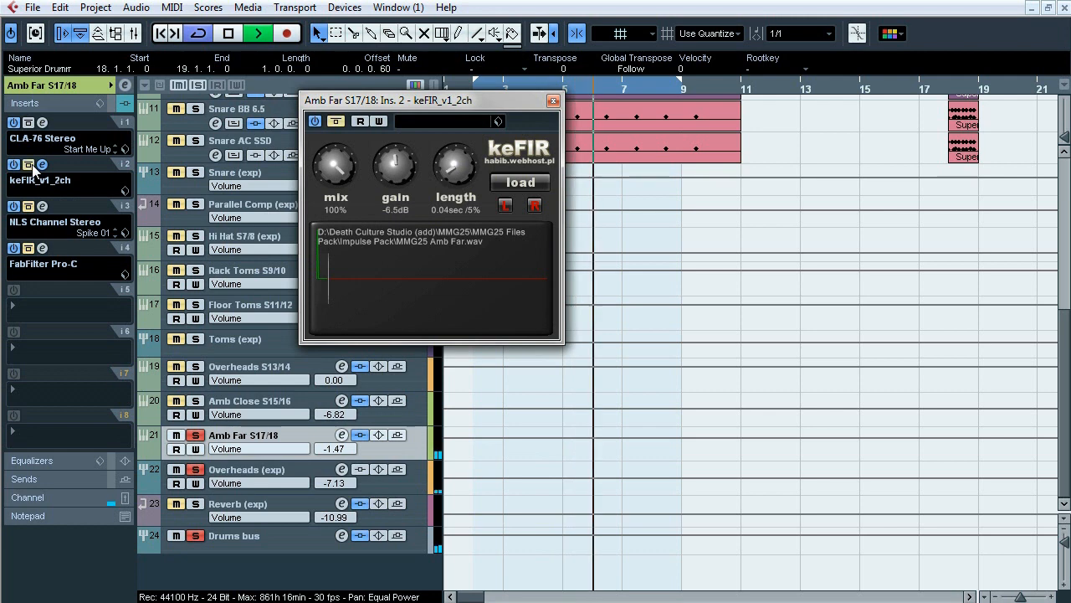
left_click(29, 165)
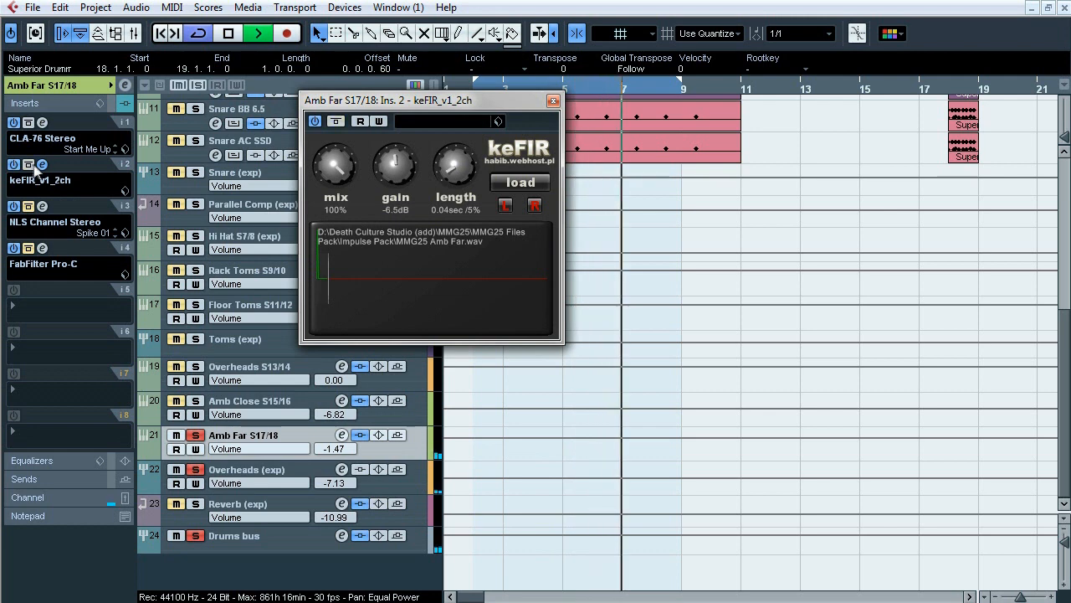
left_click(42, 164)
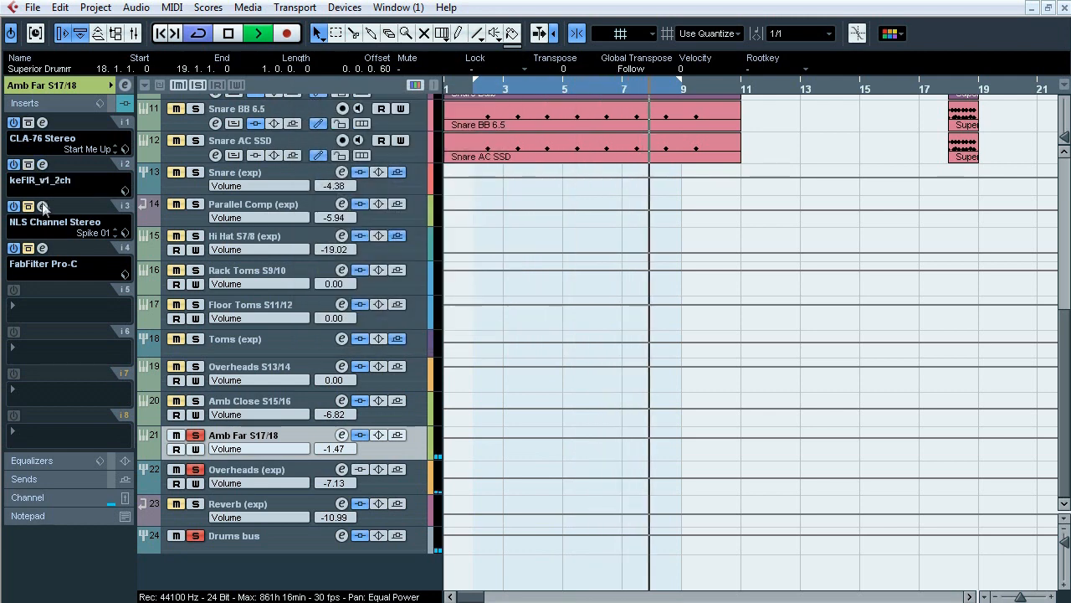
Reactivate NLS Channel Stereo and FabFilter Pro-C on Amb Far S17/18 one after the other while listening.
left_click(42, 206)
left_click(29, 207)
left_click(28, 207)
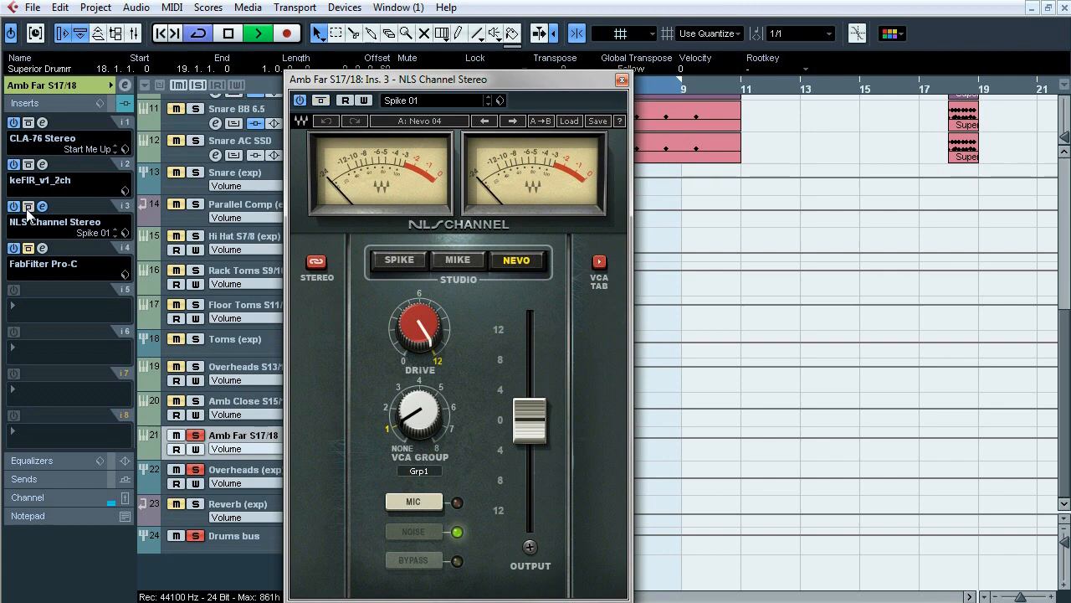
left_click(41, 206)
left_click(42, 248)
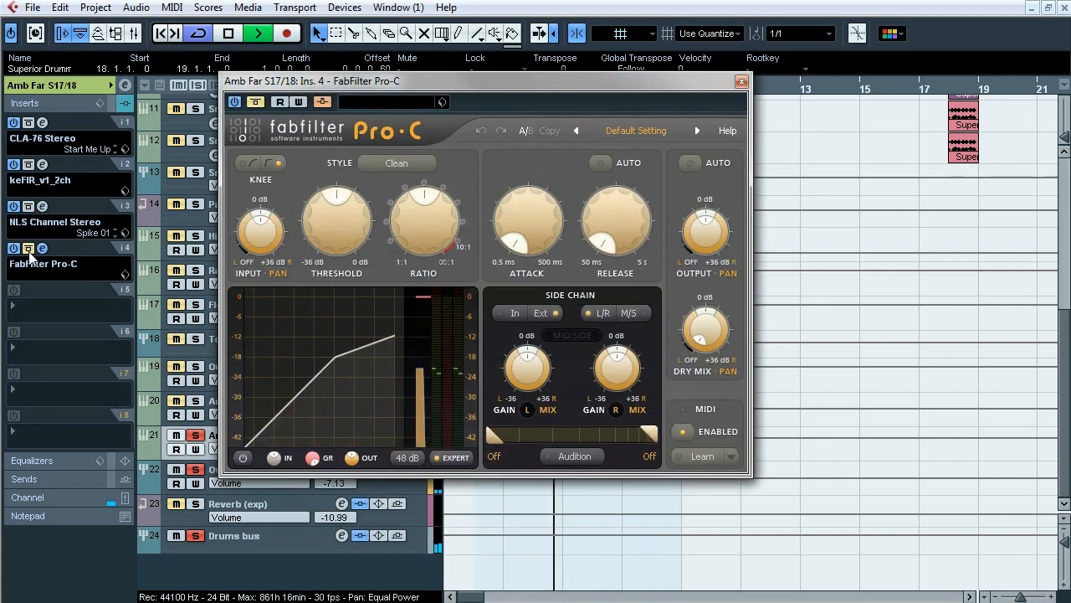
left_click(29, 250)
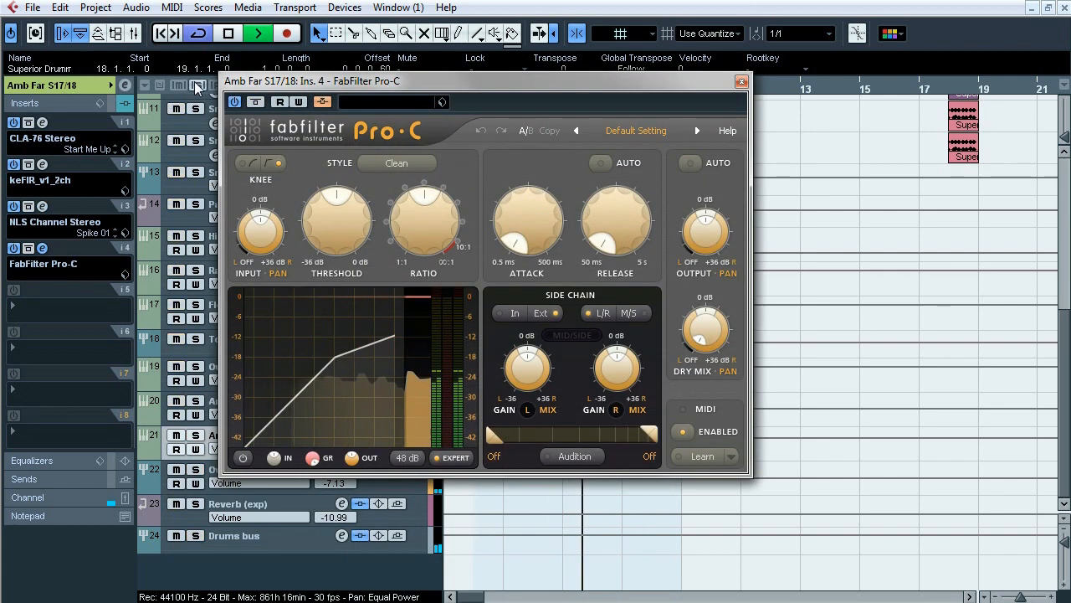
Set the FabFilter Pro-C meter scale to 8 dB and finish comparing its bypassed and active sound on Amb Far S17/18.
left_click(408, 457)
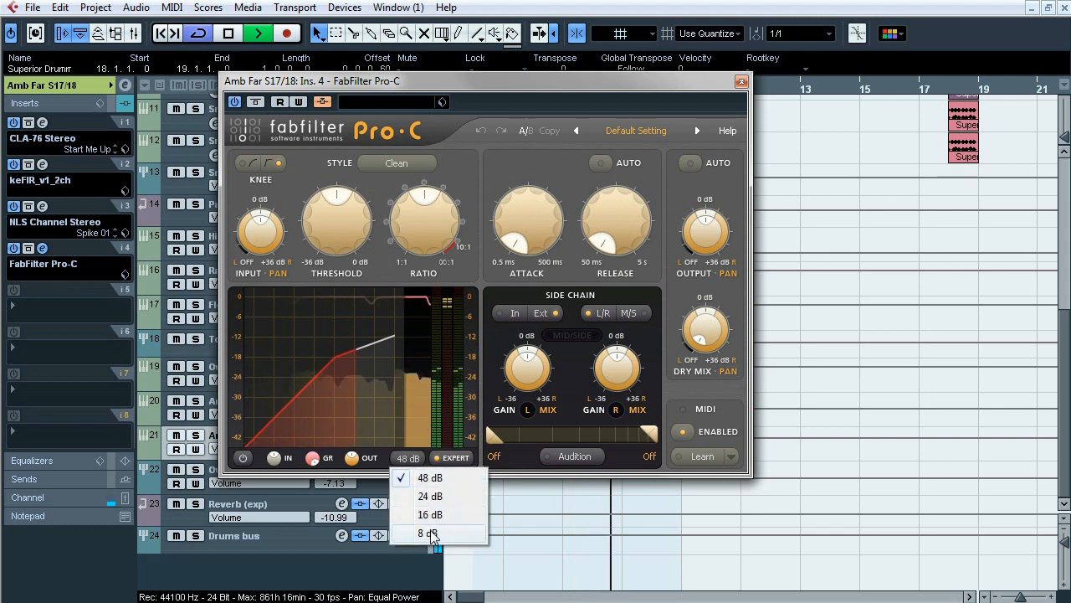
left_click(410, 534)
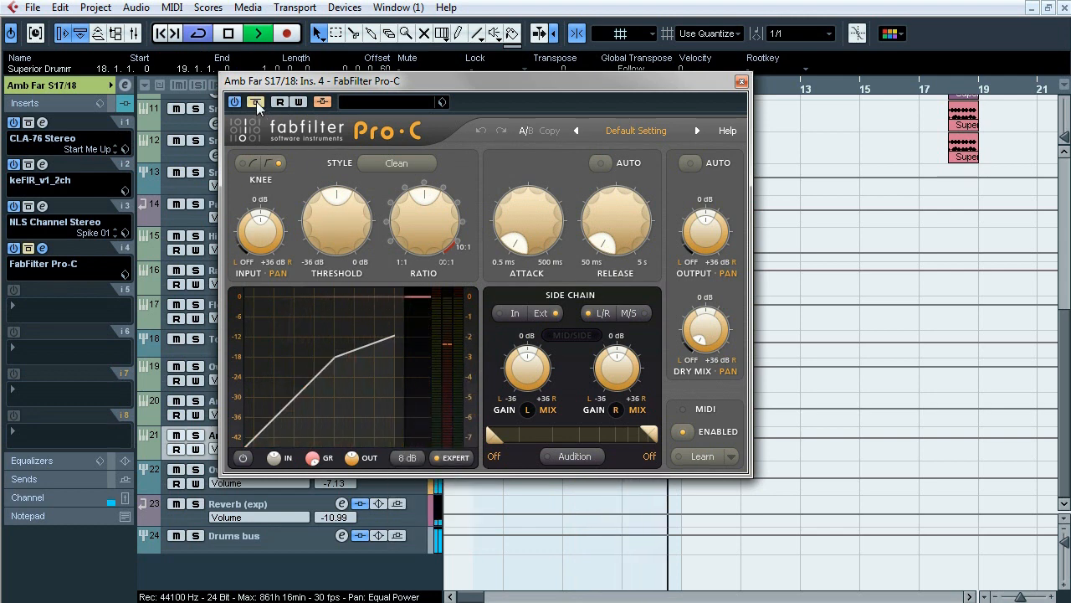
left_click(256, 103)
key("space")
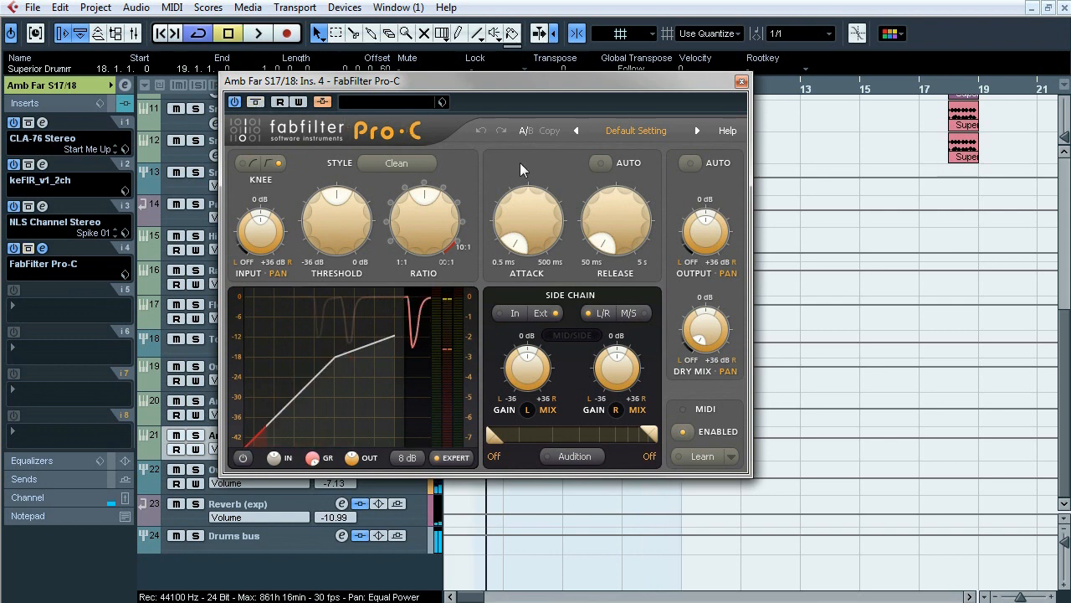
left_click(741, 82)
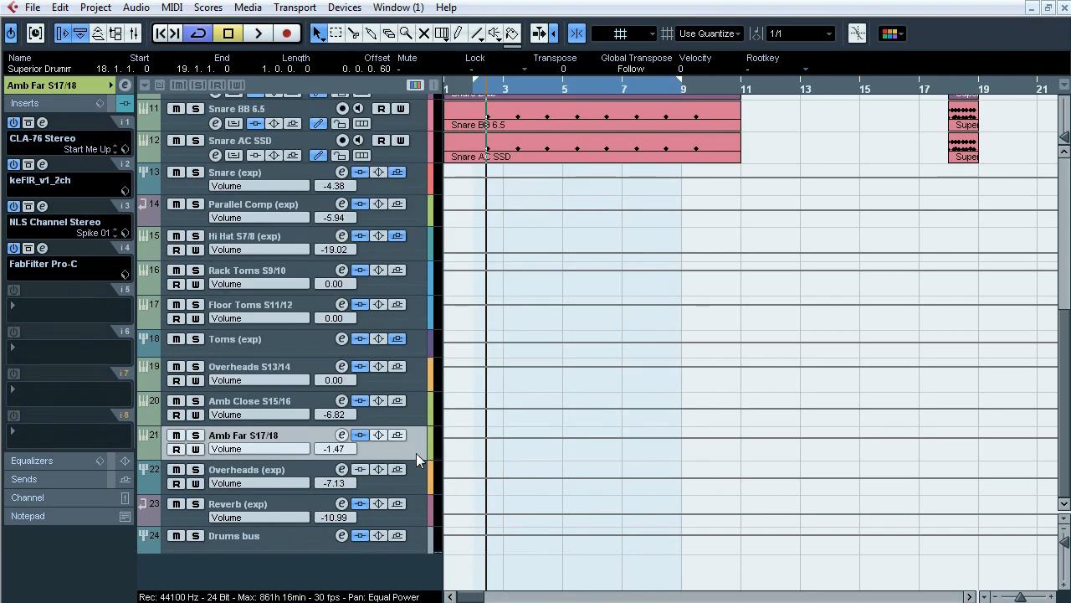
Review the overhead and ambience tracks with their Overheads (exp) group, and examine the first FabFilter Pro-Q's bands on Reverb (exp).
left_click(419, 382, "shift")
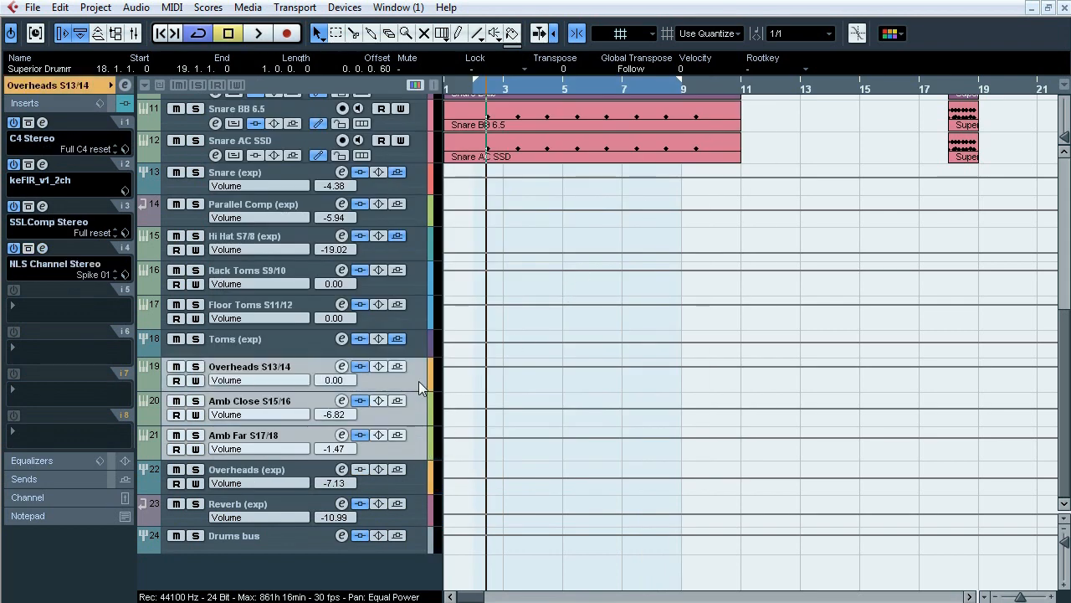
left_click(420, 490)
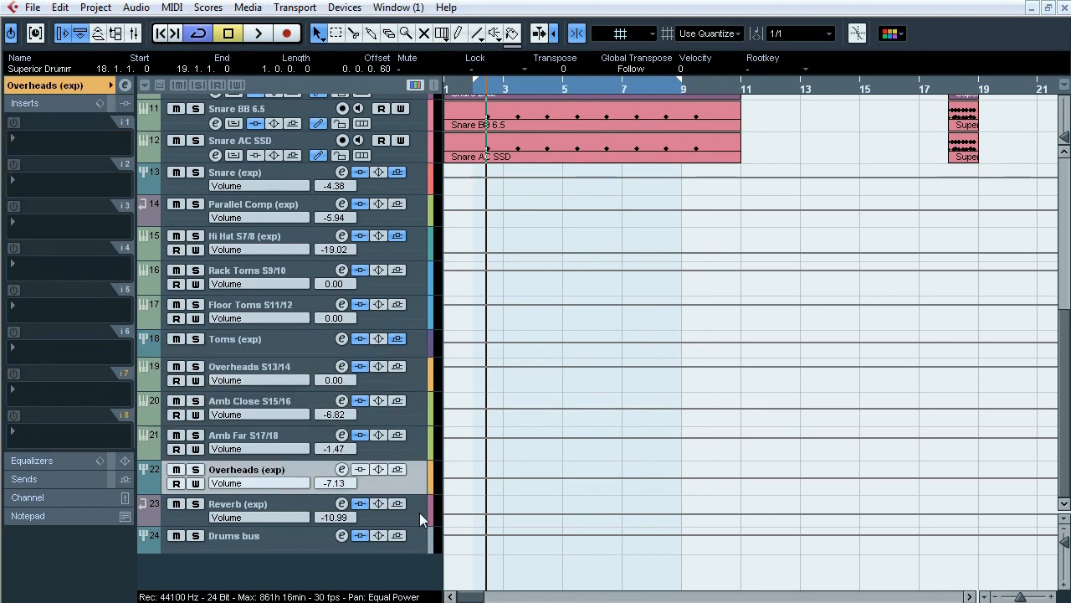
left_click(420, 512)
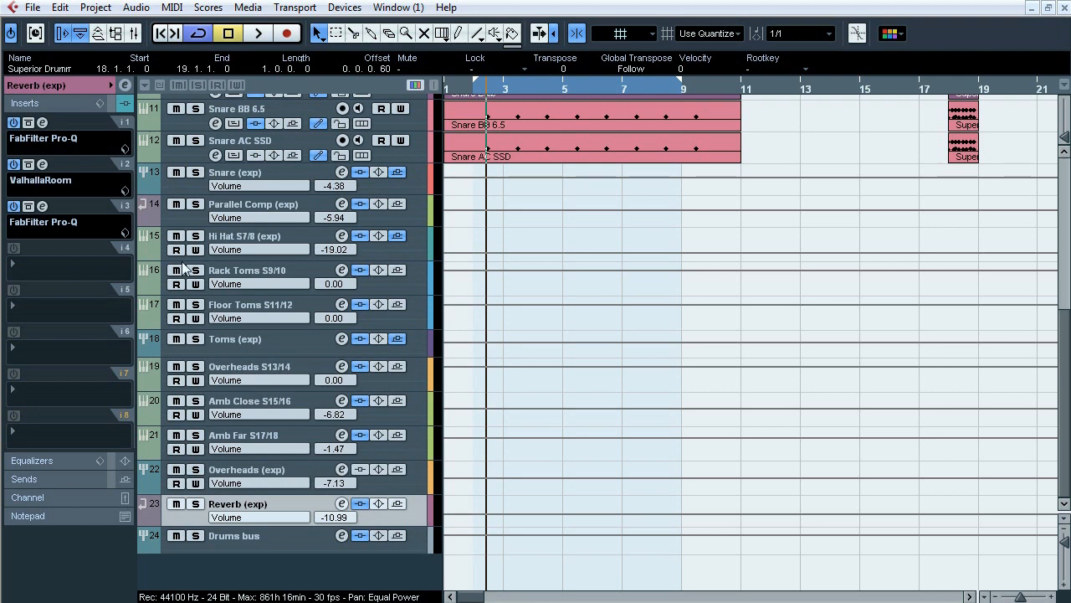
left_click(43, 123)
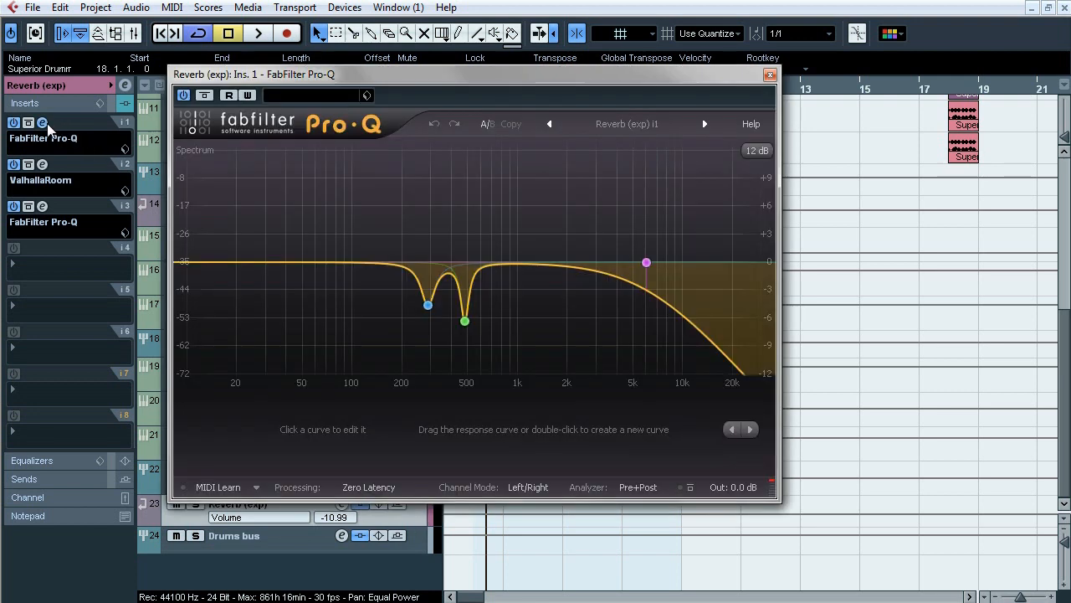
mouse_move(486, 331)
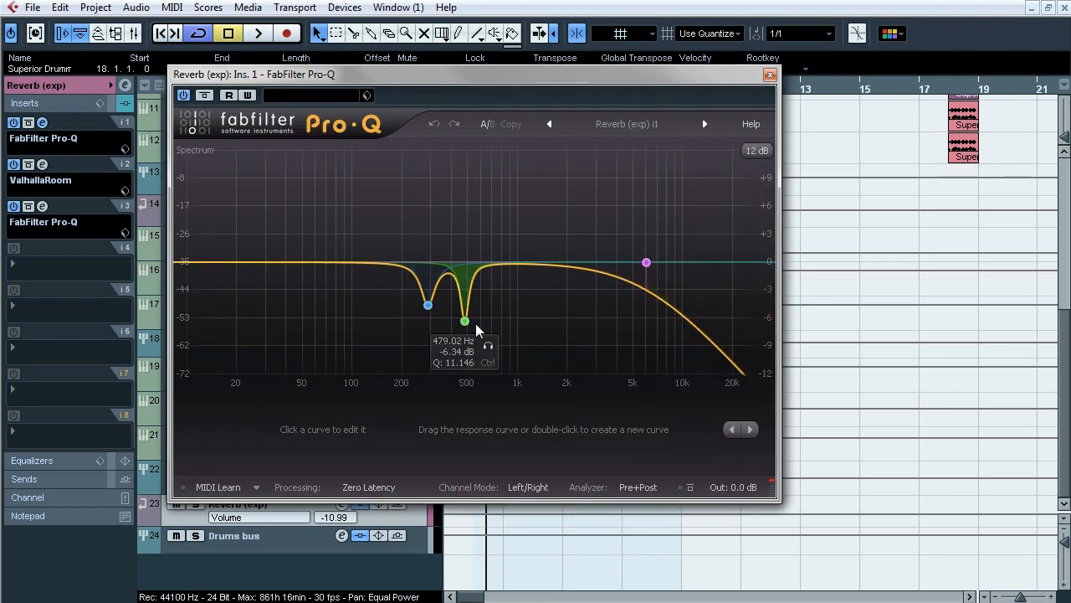
left_click(647, 263)
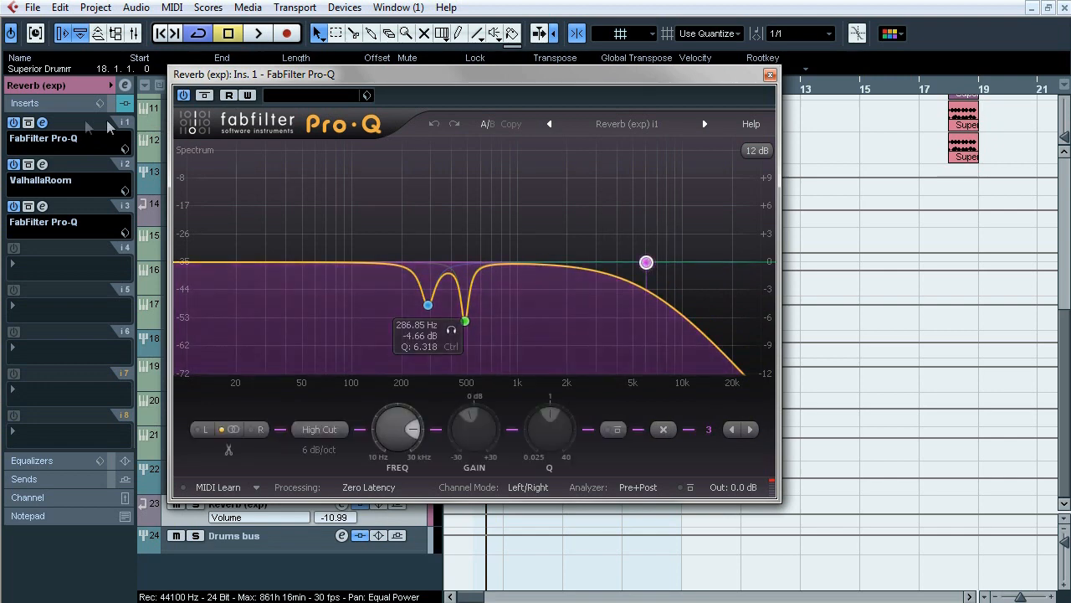
left_click(42, 123)
Examine ValhallaRoom's reverb settings and the EQ cuts of the second FabFilter Pro-Q on Reverb (exp).
left_click(43, 165)
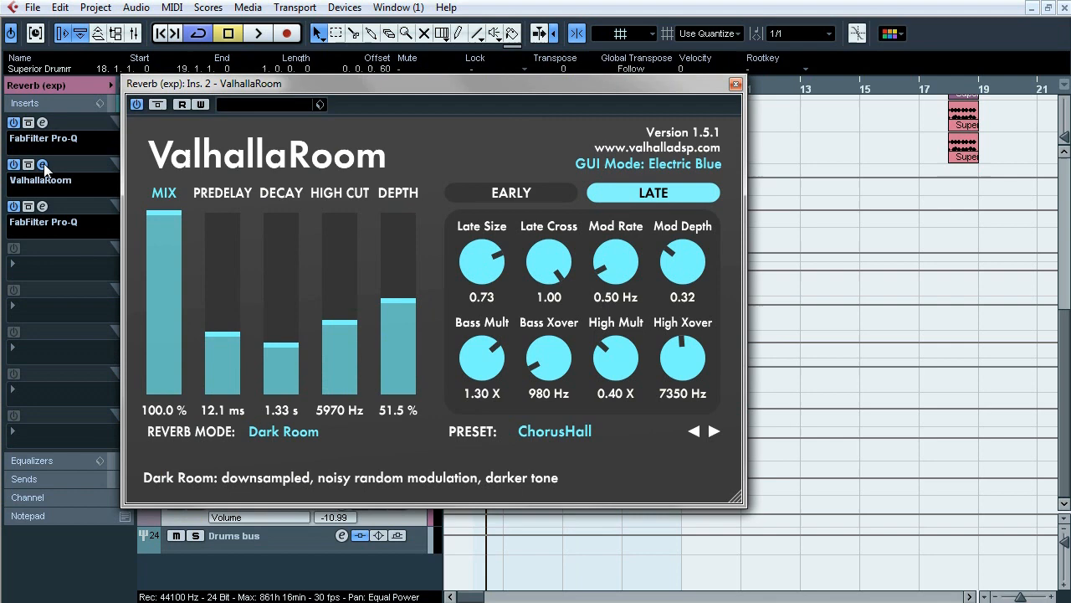
left_click(507, 200)
left_click(616, 197)
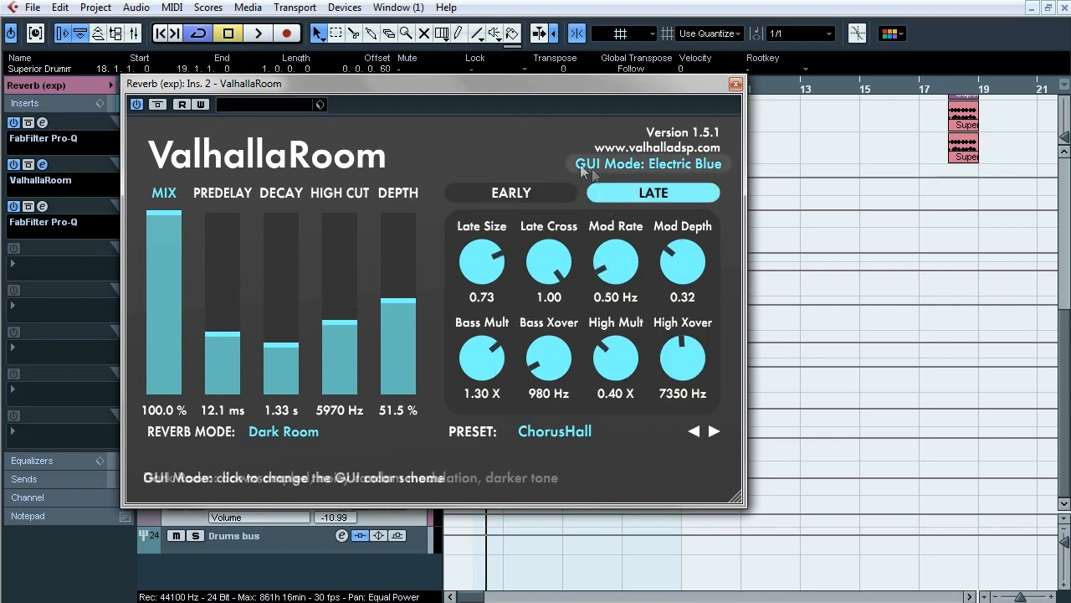
left_click(43, 166)
left_click(42, 207)
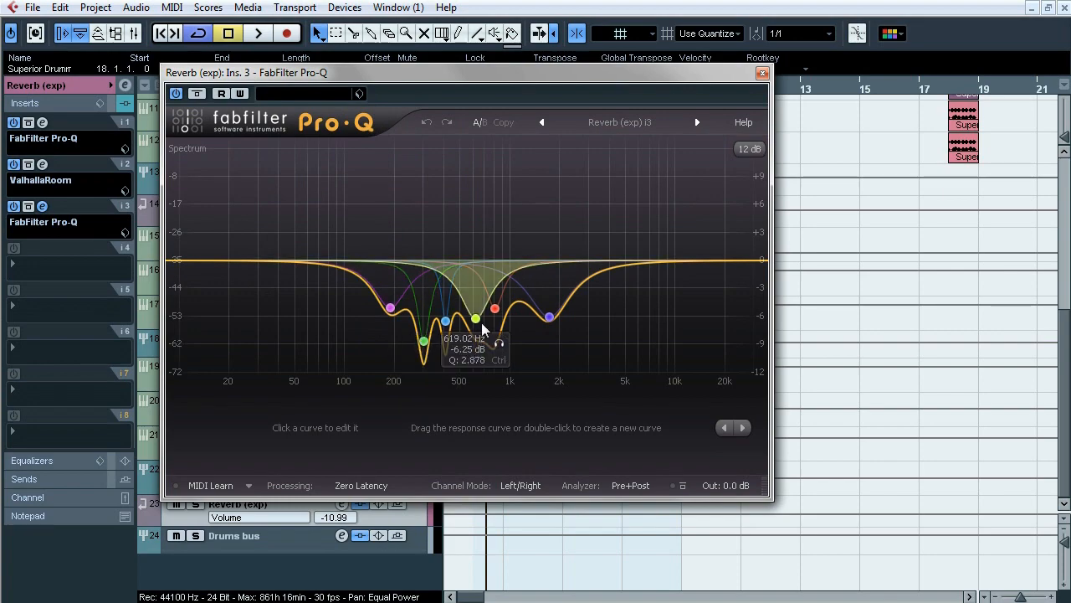
left_click(45, 207)
Check the output routing and levels of the overhead, ambience, Reverb (exp) and Drums bus channels in the mixer.
key("F3")
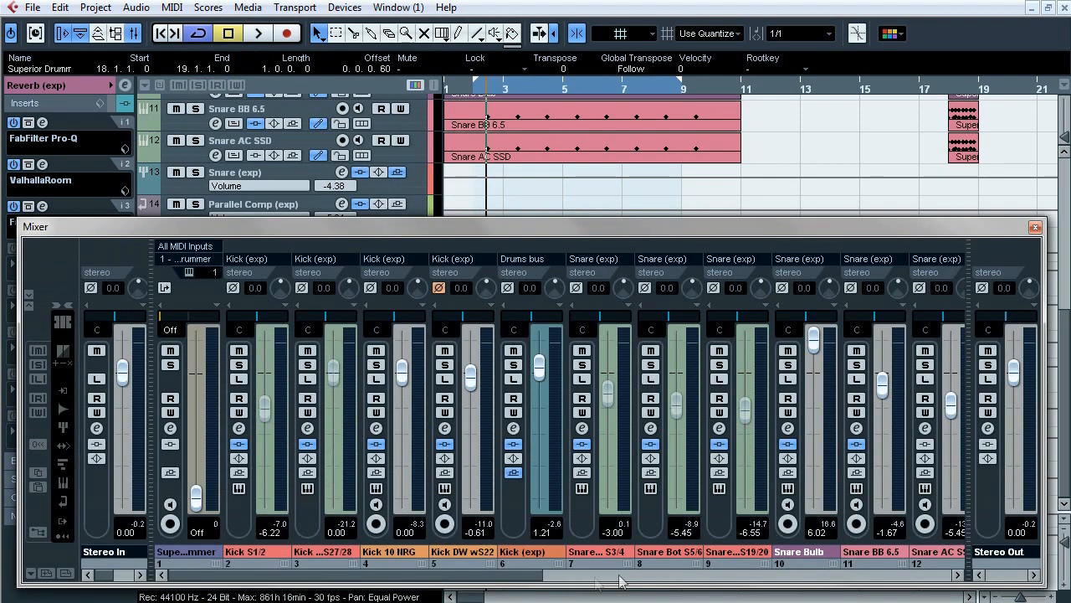
left_click(959, 576)
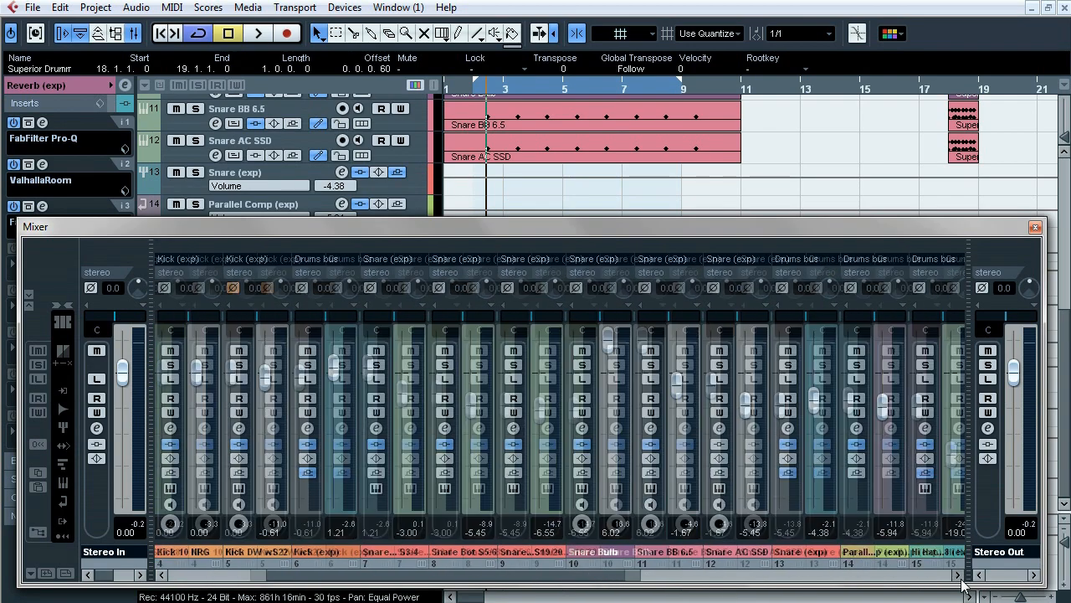
left_click_drag(961, 582, 961, 582)
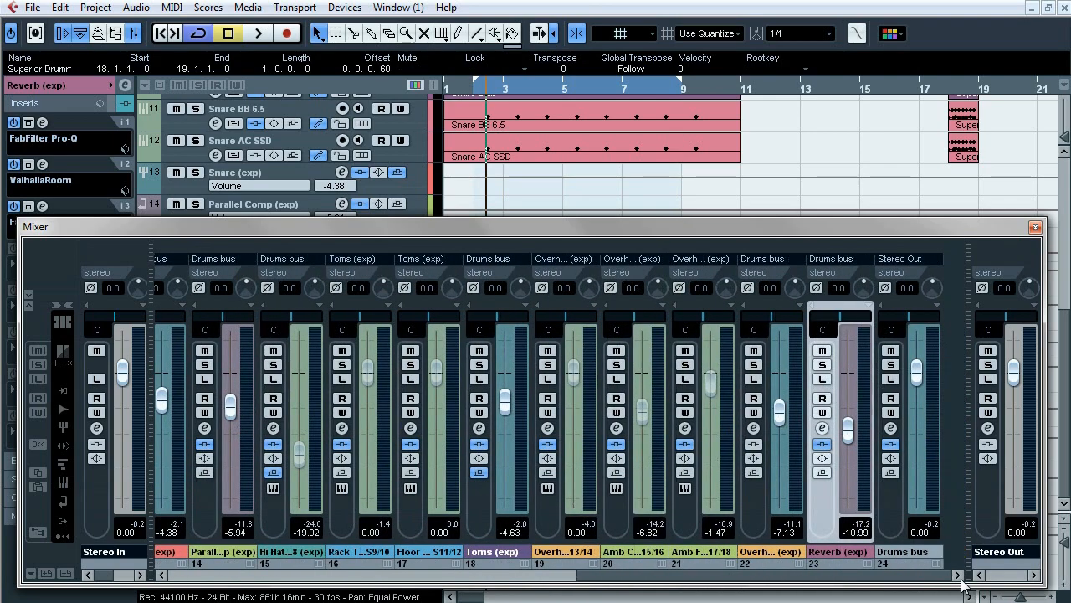
key("F3")
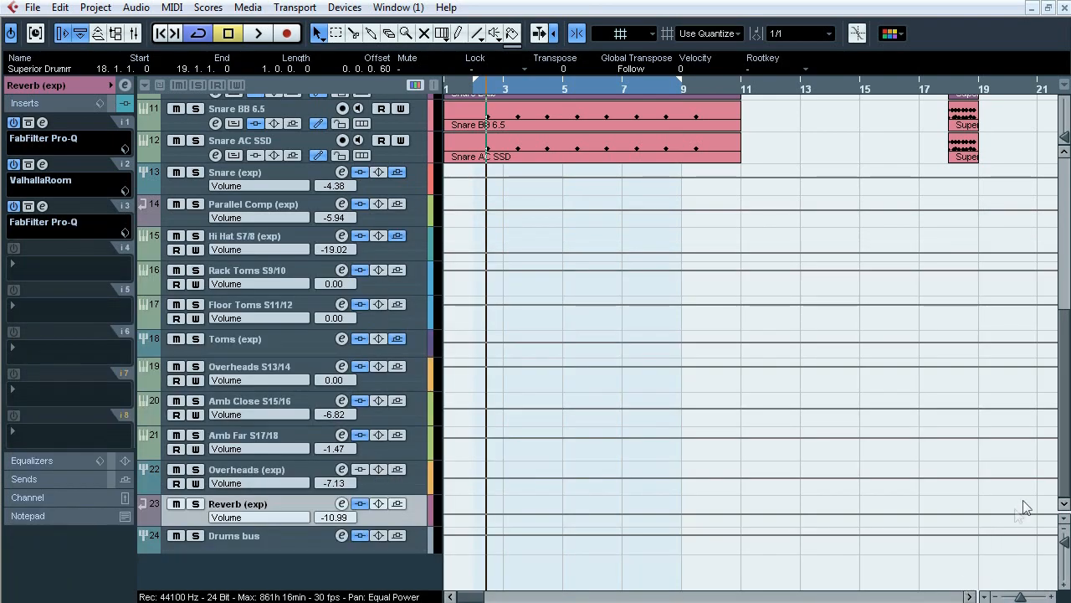
Open the Superior Drummer instrument from its MIDI track, clear its loaded samples from memory and close it again.
scroll(1068, 477, "up", 10)
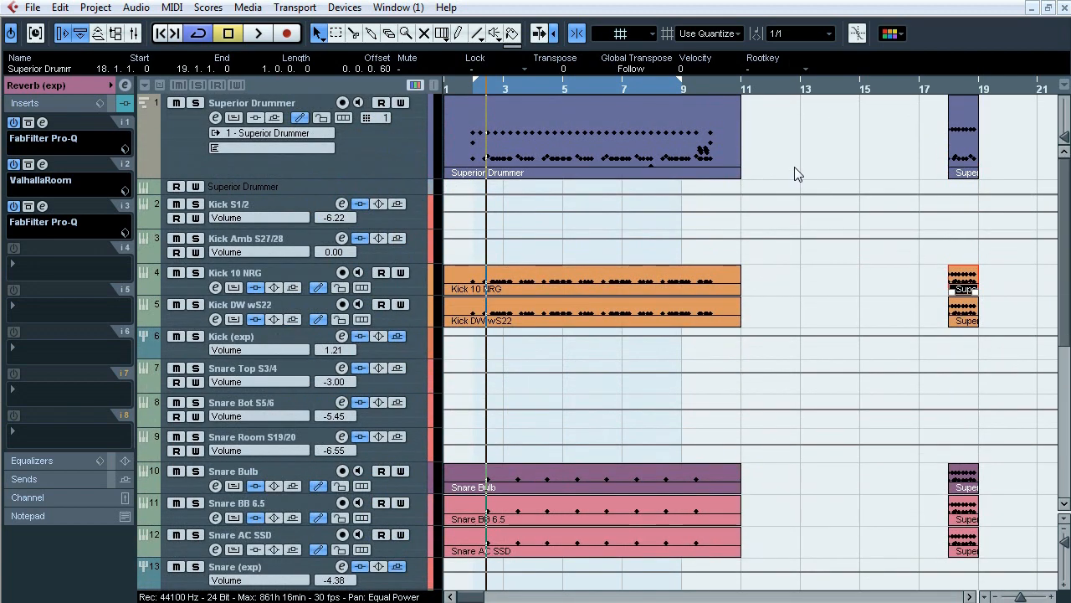
left_click(390, 144)
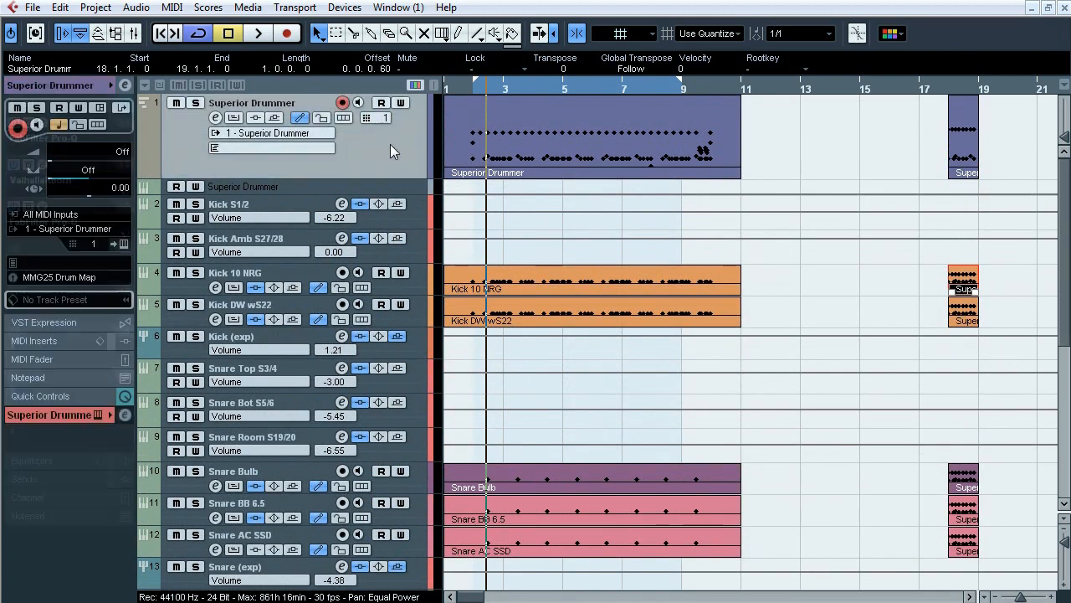
left_click(127, 240)
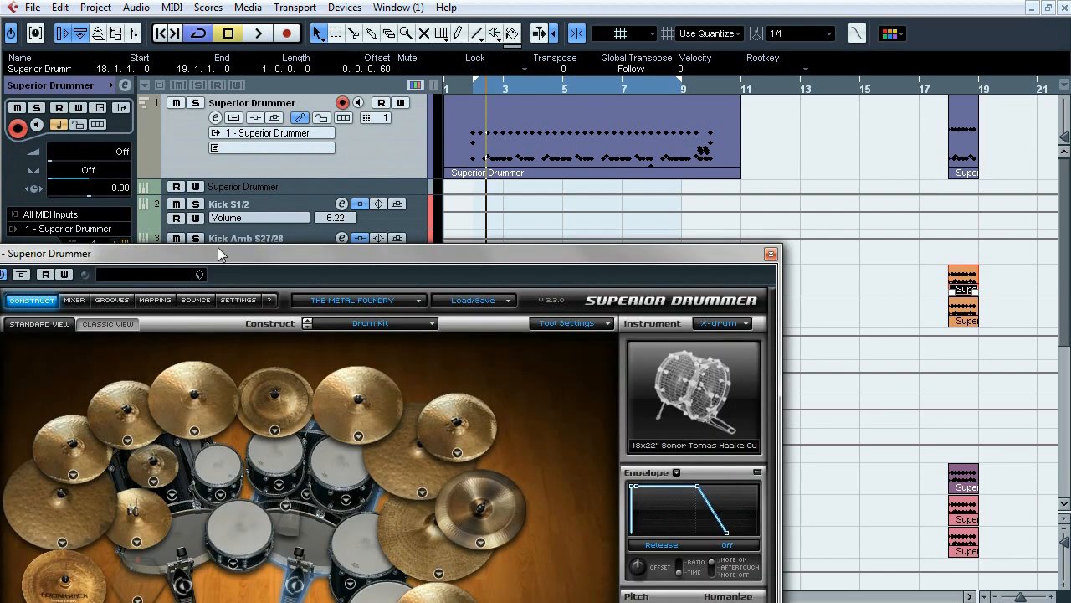
left_click_drag(218, 249, 342, 19)
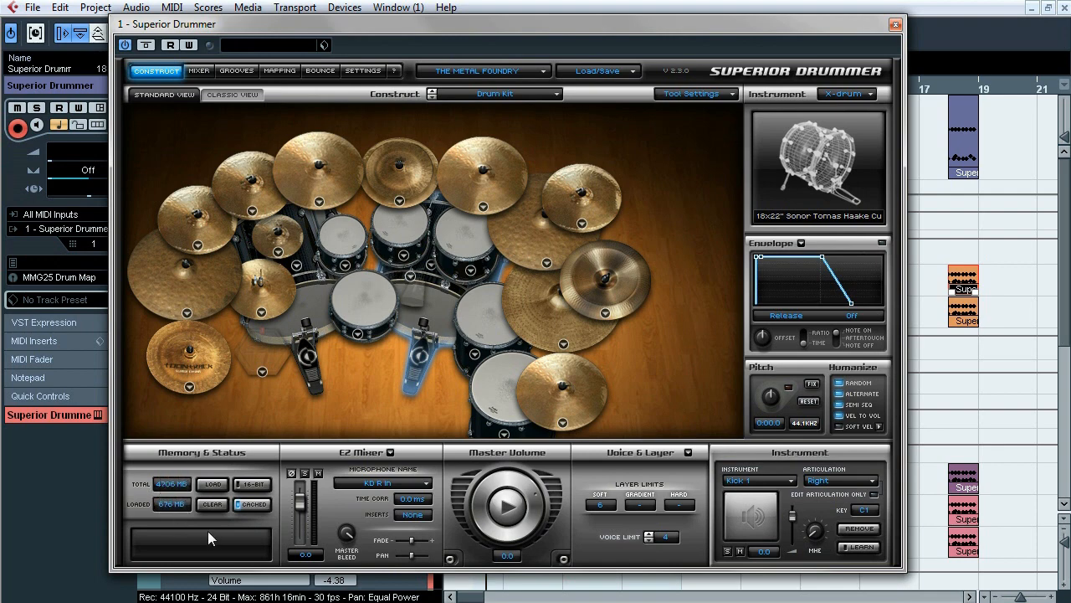
left_click(215, 502)
left_click_drag(742, 22, 729, 47)
left_click(879, 49)
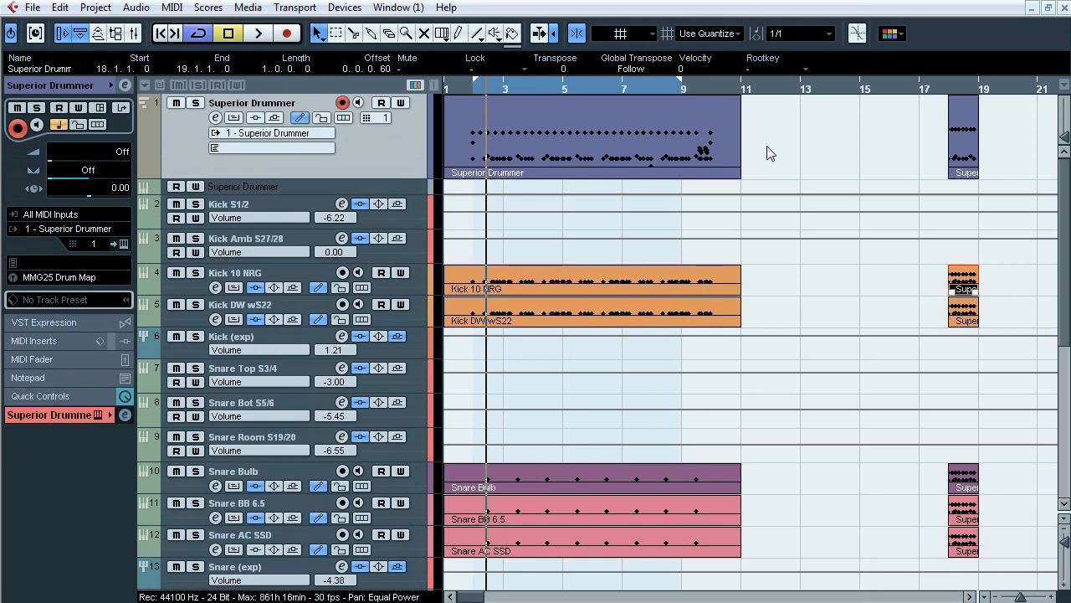
Shorten the long Superior Drummer MIDI part with snap off so that it ends at 1.2.2.49, just after the start of bar 1.
left_click(770, 152)
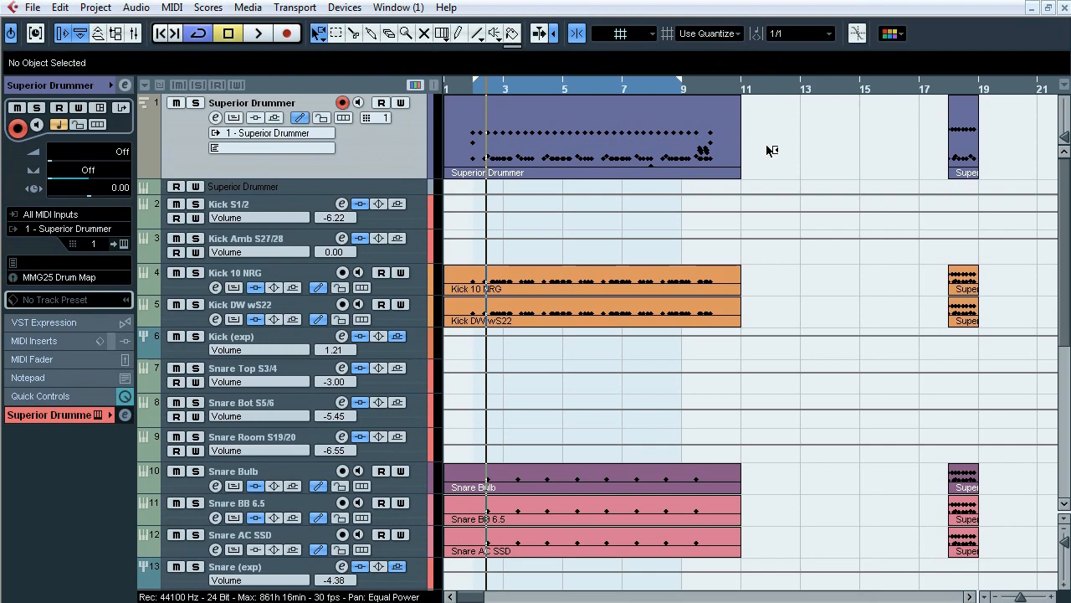
left_click(717, 148)
left_click_drag(740, 174, 454, 176)
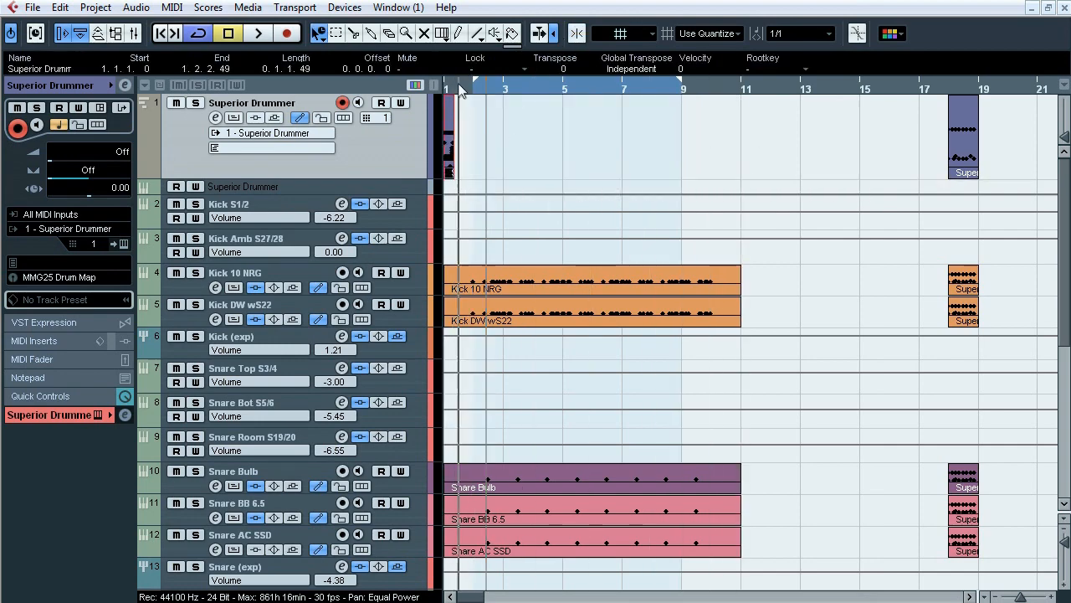
left_click_drag(458, 88, 559, 143)
Lower the Stereo Out fader in the mixer to about -37 dB.
key("F3")
left_click_drag(1013, 373, 1013, 483)
key("F3")
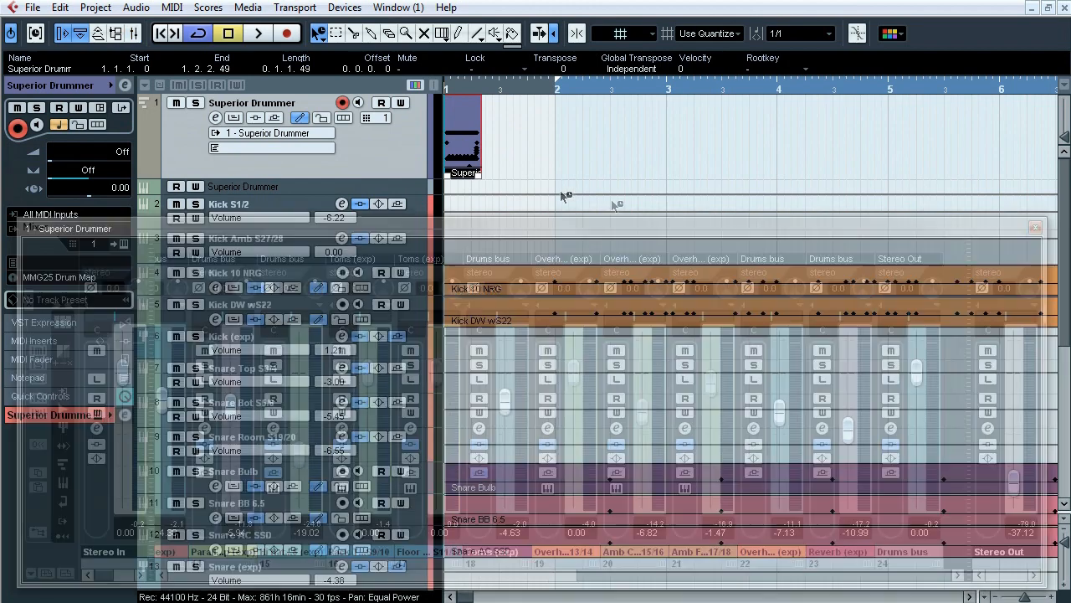
Open the Superior Drummer instrument, play the short MIDI part twice so its cached samples load, and close the instrument.
left_click(125, 243)
left_click_drag(492, 50, 917, 35)
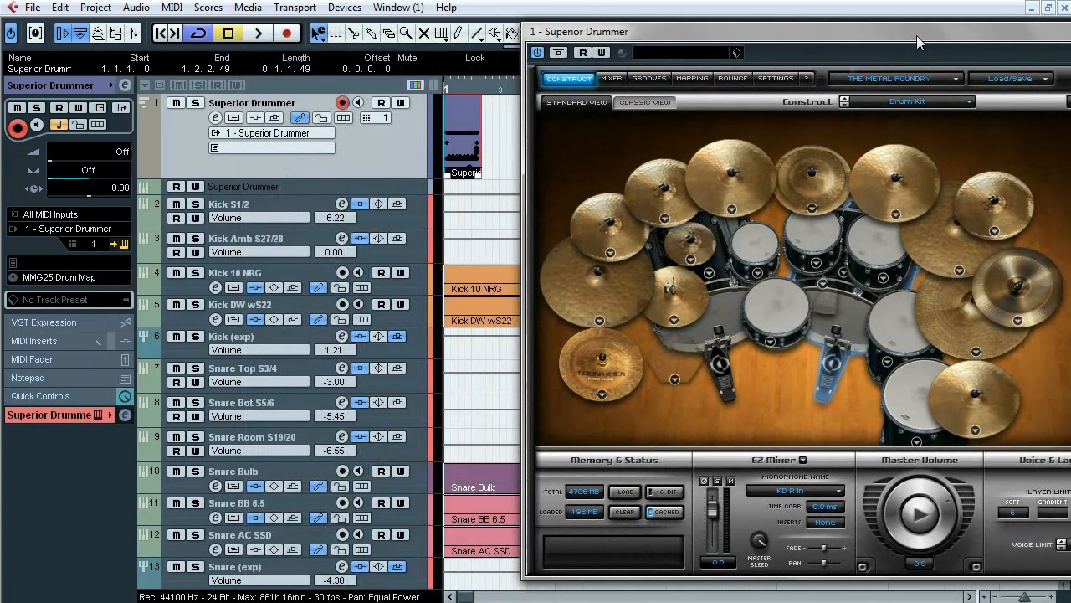
key("space")
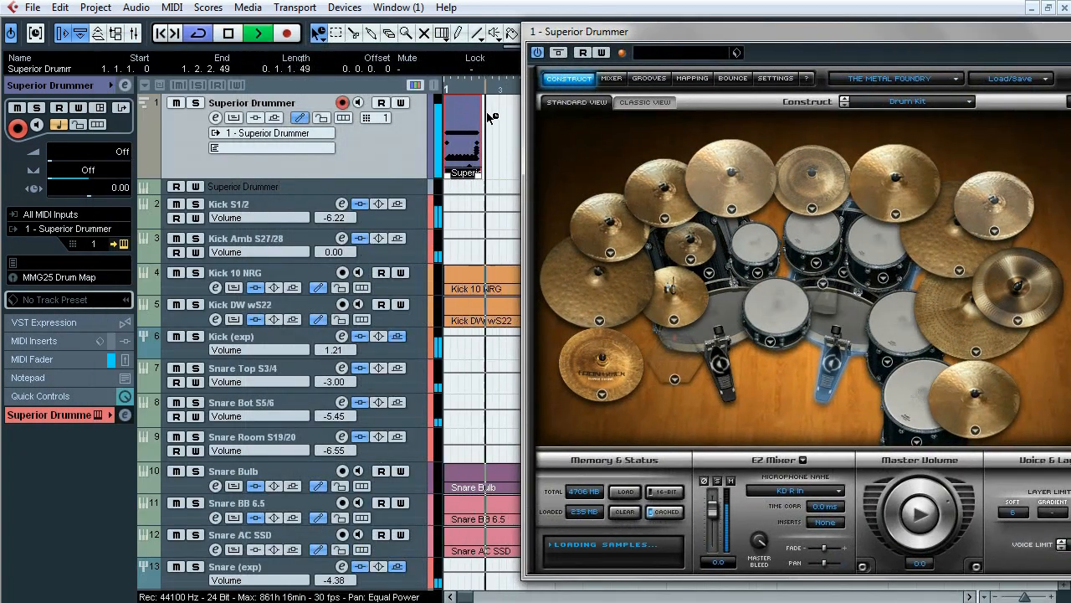
key("space")
key("space")
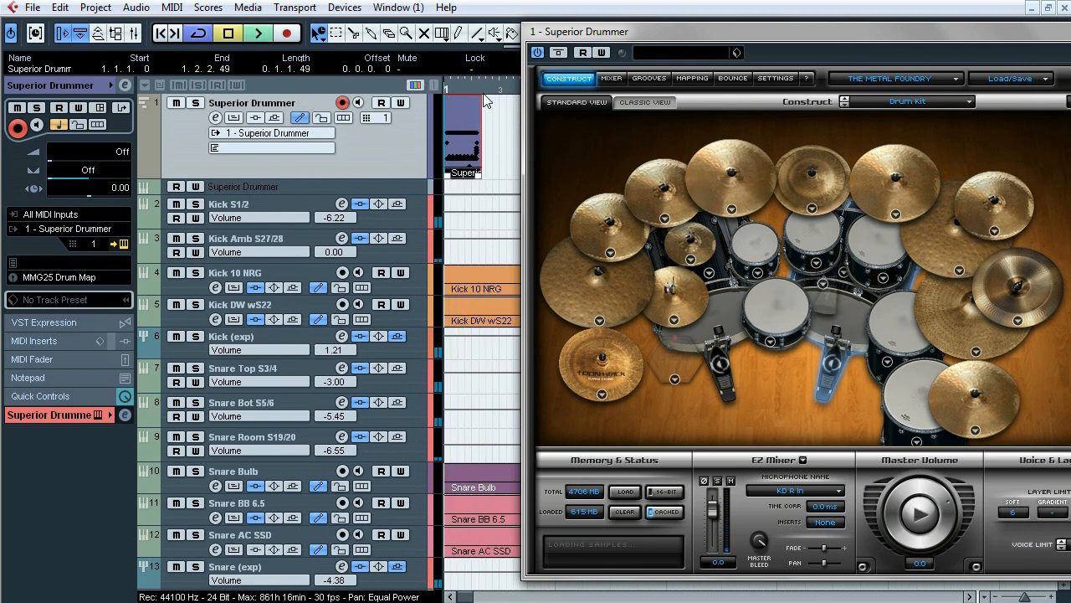
key("space")
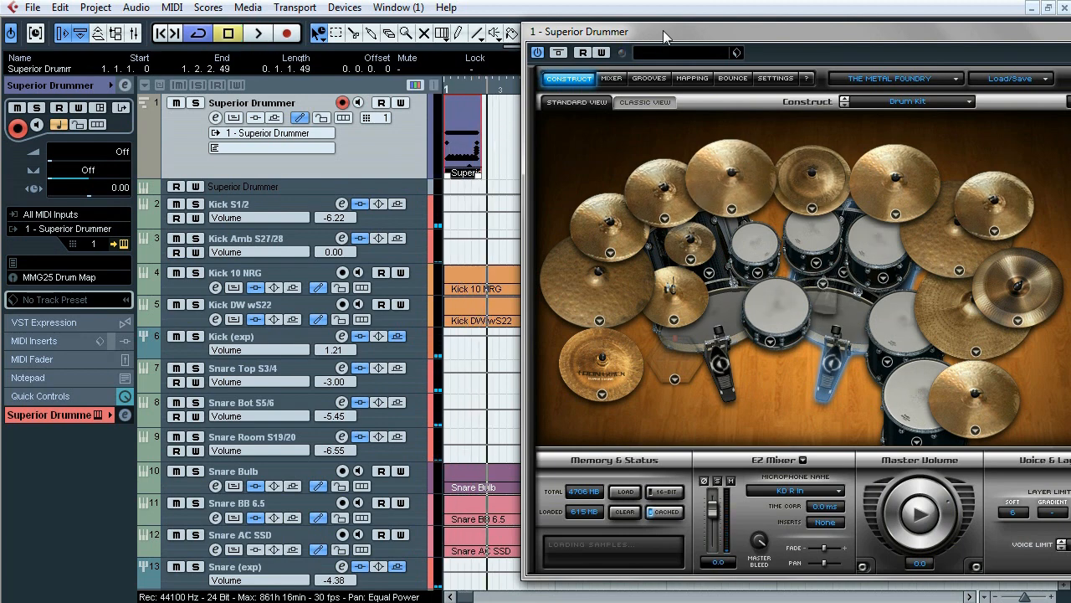
left_click_drag(663, 30, 445, 24)
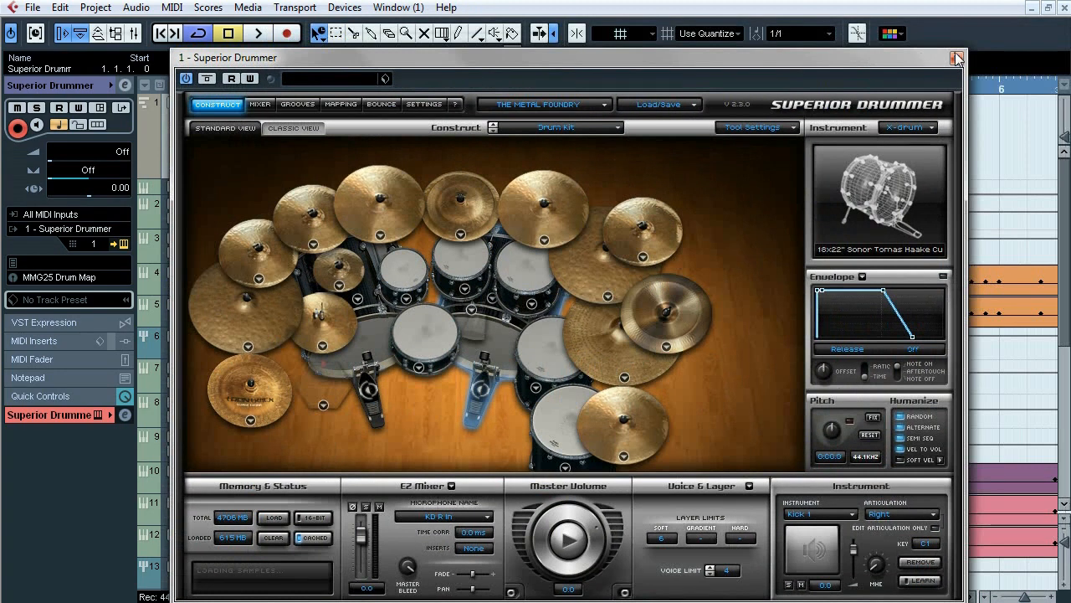
left_click(952, 53)
Undo the shortening of the Superior Drummer part and set the locator range from bar 1 to about bar 11.6.
left_click(996, 596)
left_click(996, 596)
left_click(996, 596)
left_click(996, 596)
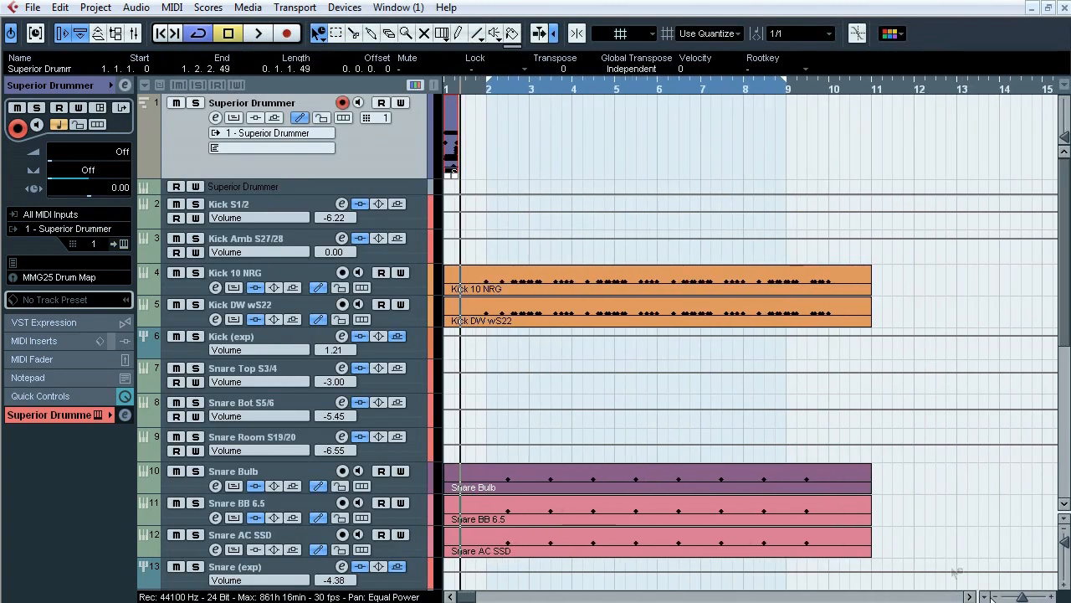
key("ctrl+z")
key("ctrl+z")
left_click_drag(489, 80, 428, 81)
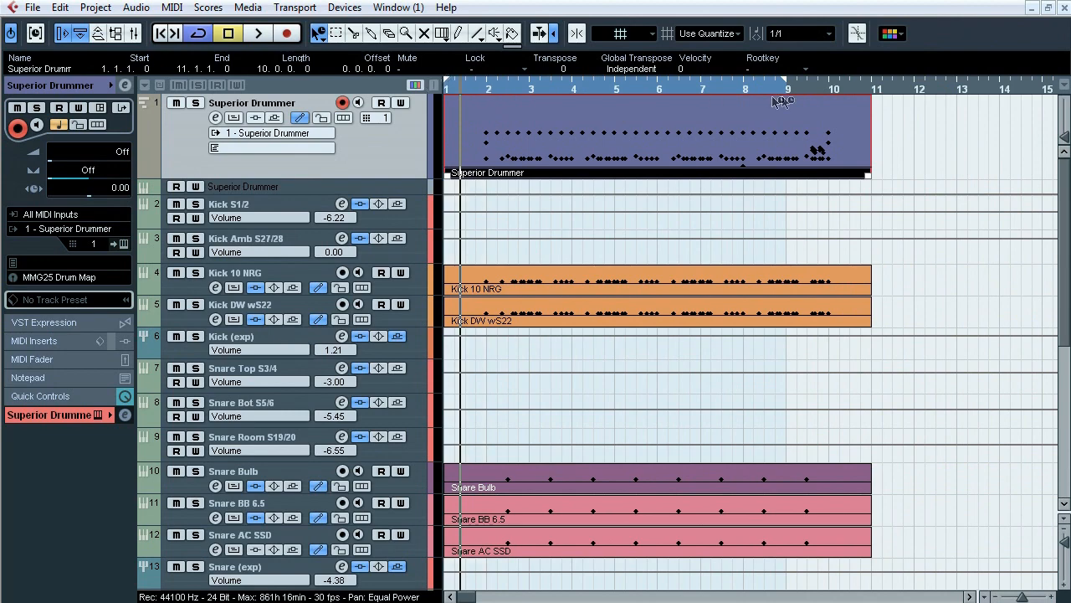
left_click_drag(788, 87, 901, 87)
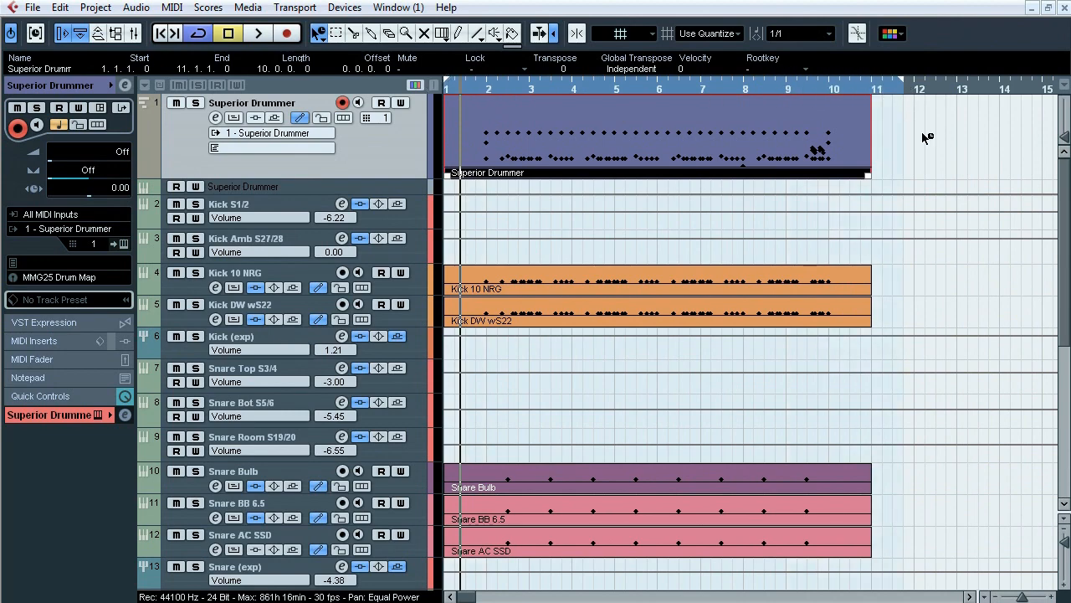
Reset the Stereo Out fader to 0 dB in the mixer.
key("F3")
left_click(1013, 479, "ctrl")
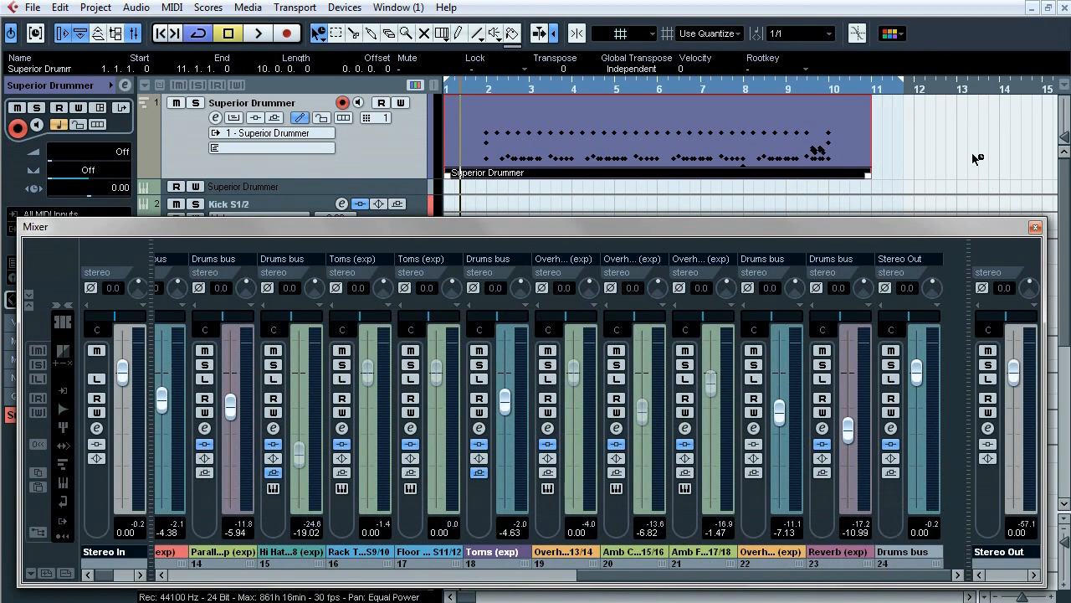
key("F3")
Extend the range to about bar 12.7 and batch-export the checked (exp) channels to the desktop as 24-bit, 44.1 kHz Wave files prefixed Drums.
left_click_drag(904, 87, 950, 88)
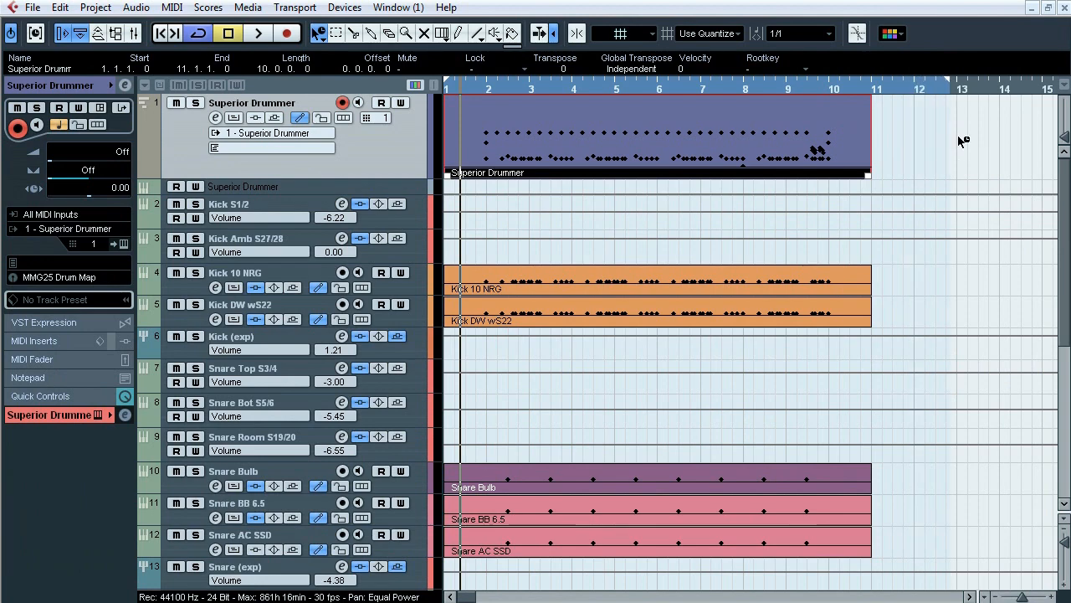
left_click(33, 10)
mouse_move(90, 299)
left_click(322, 344)
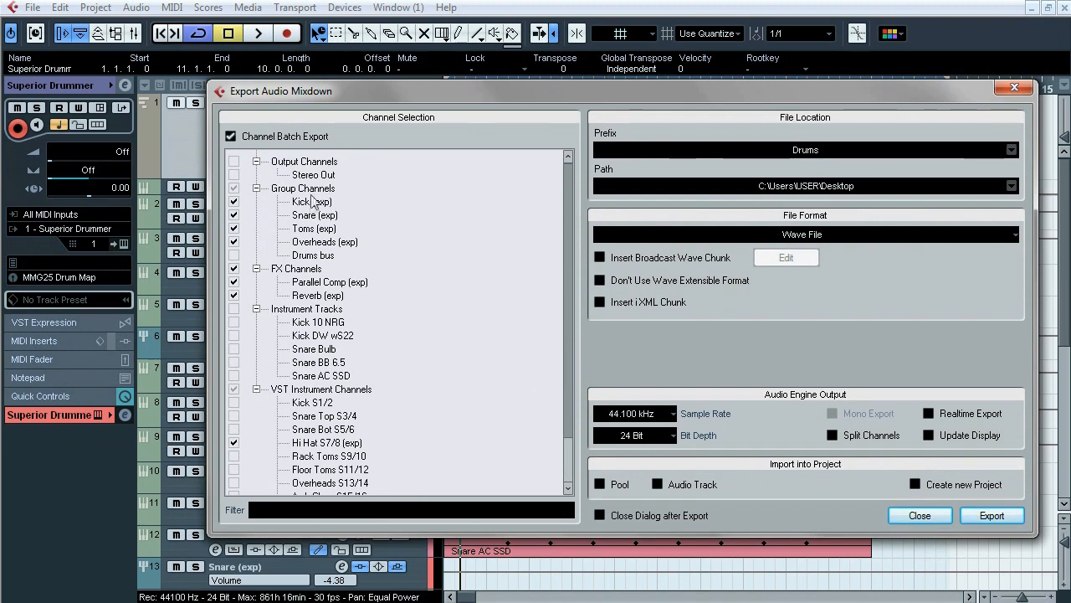
mouse_move(569, 208)
left_mouse_down()
mouse_move(571, 261)
mouse_move(577, 193)
left_mouse_up()
left_click(1001, 515)
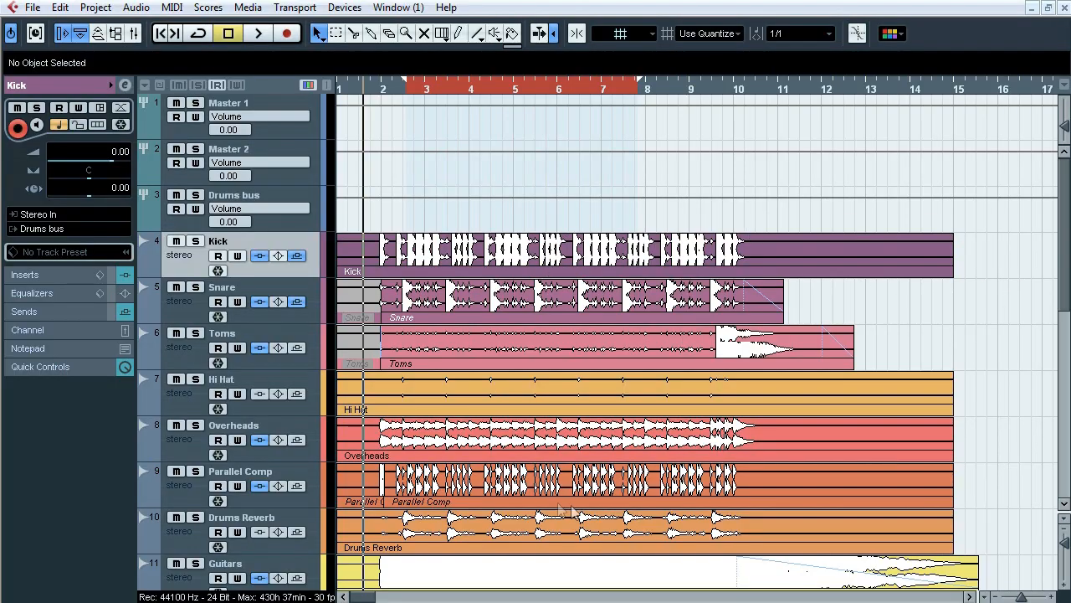
Look through the master project's tracks and set the locator range from bar 2 to just before bar 10.
scroll(1064, 248, "down", 10)
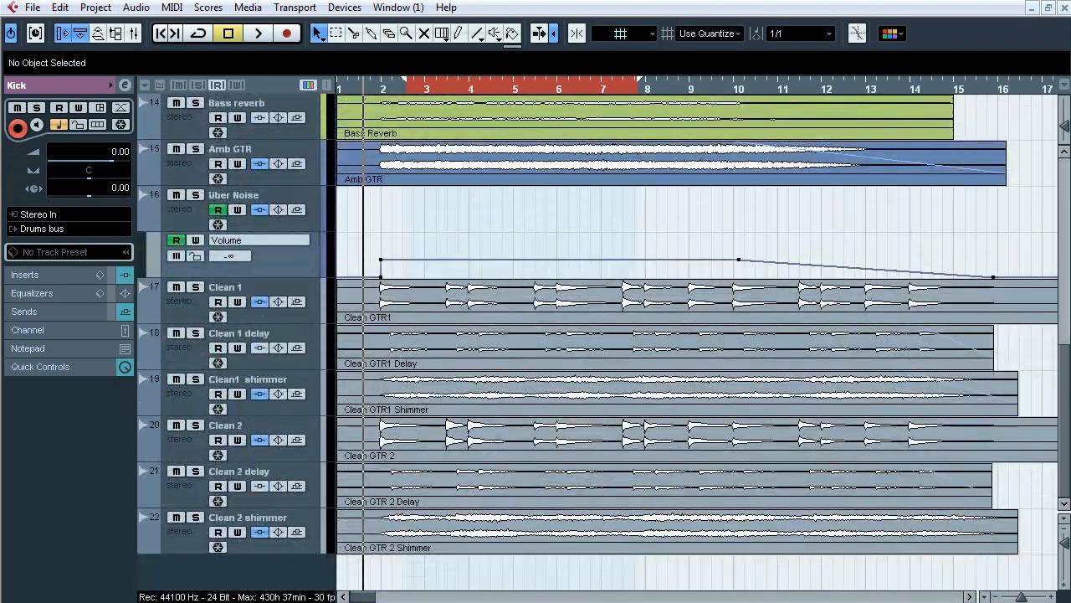
scroll(1065, 248, "up", 8)
scroll(1052, 269, "up", 1)
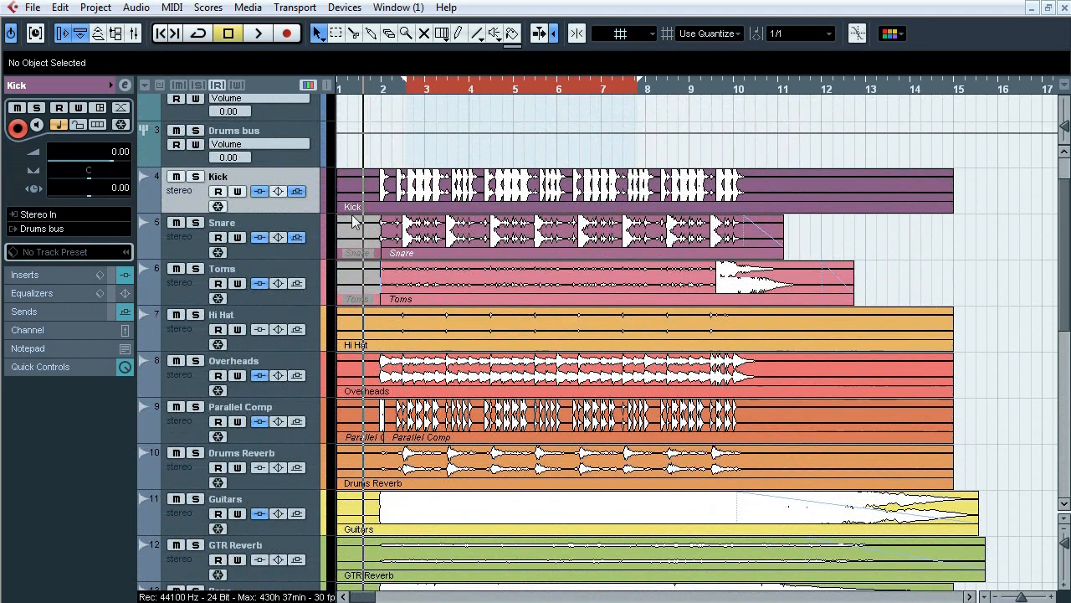
left_click_drag(375, 73, 730, 77)
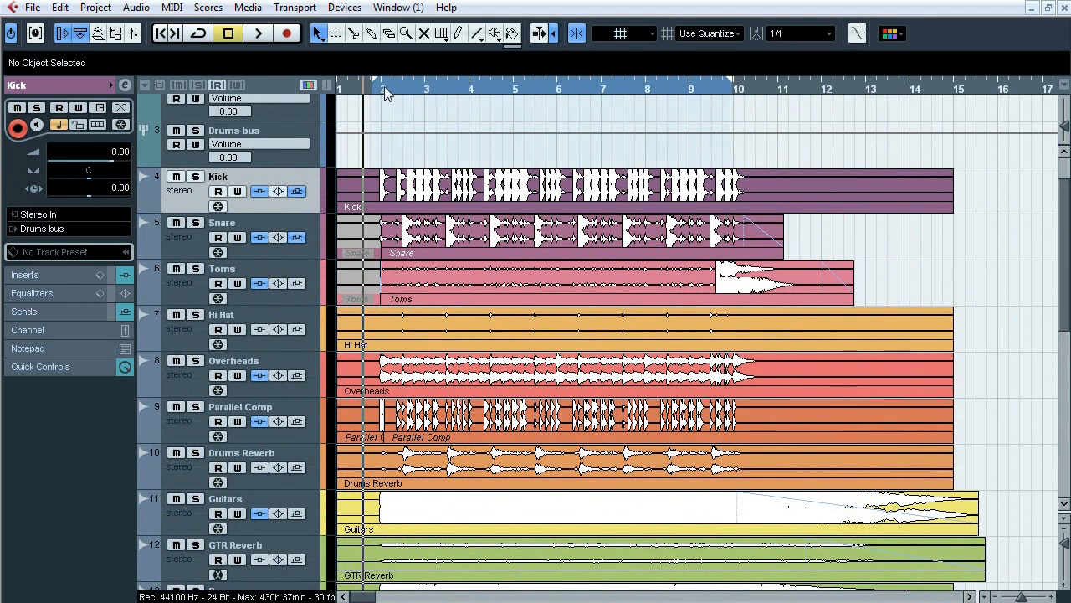
Review the Kick track's inserts one after another: FabFilter Pro-Q, ValhallaVintageVerb and iZotope Ozone 5 Dynamics.
left_click(24, 274)
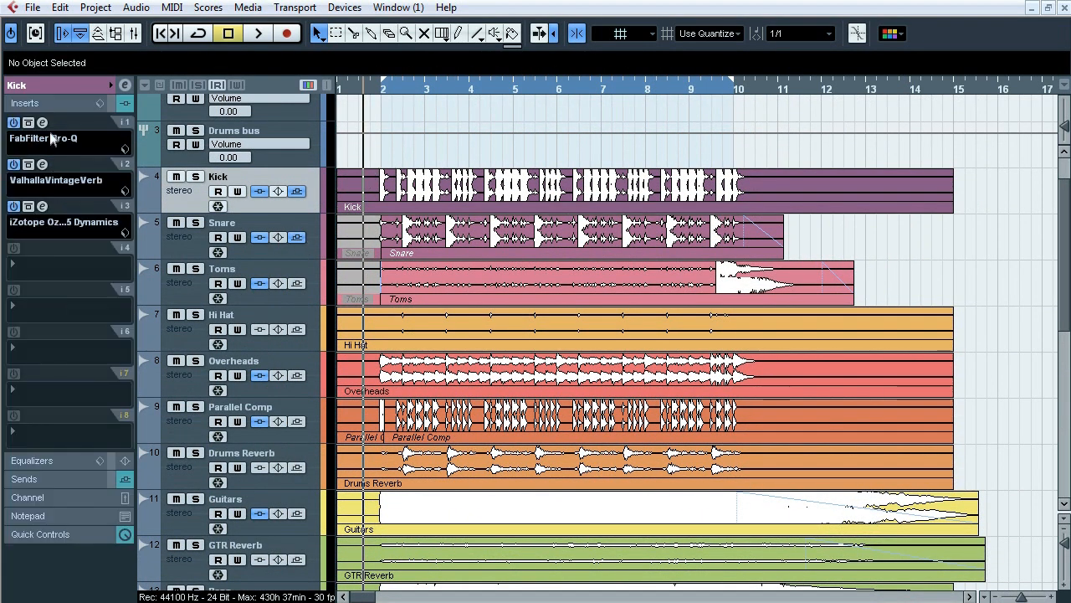
left_click(43, 122)
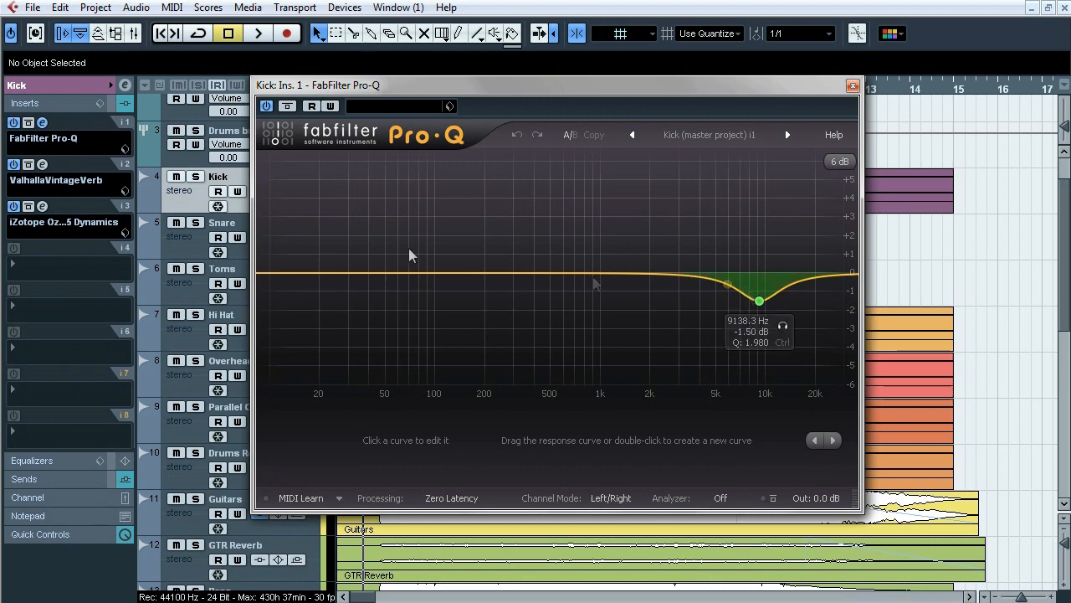
left_click(50, 138)
left_click(134, 179)
left_click_drag(488, 101, 466, 129)
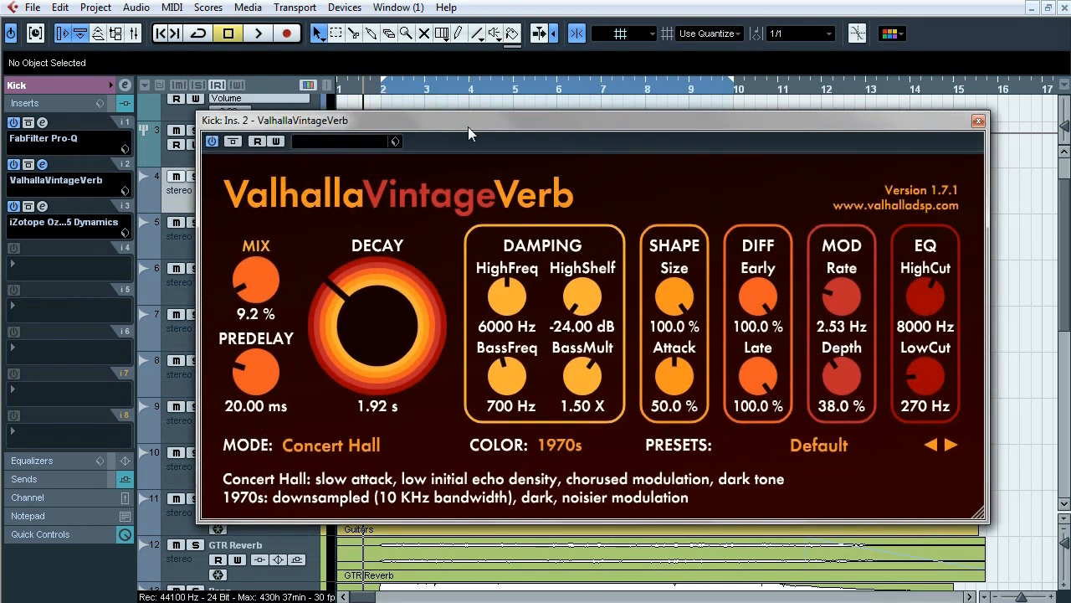
left_click(49, 179)
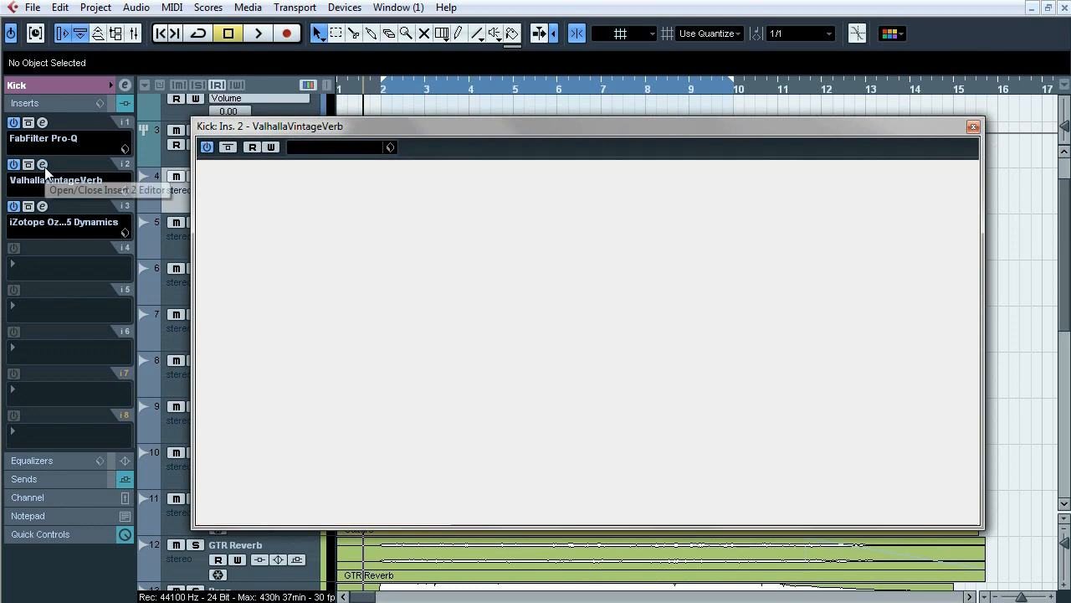
left_click(50, 216)
left_click_drag(435, 43, 413, 42)
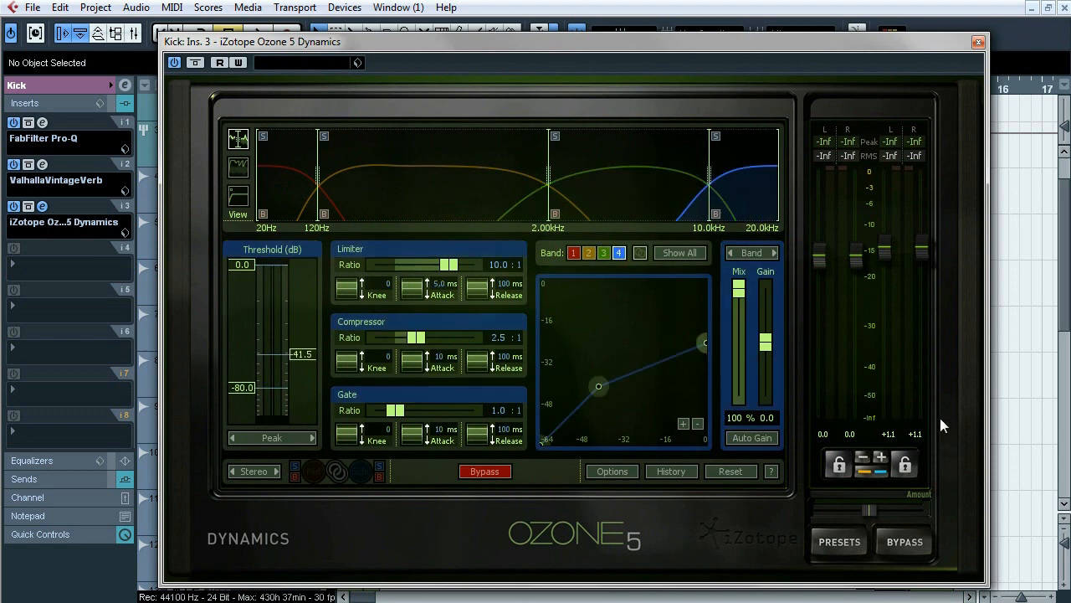
left_click(46, 206)
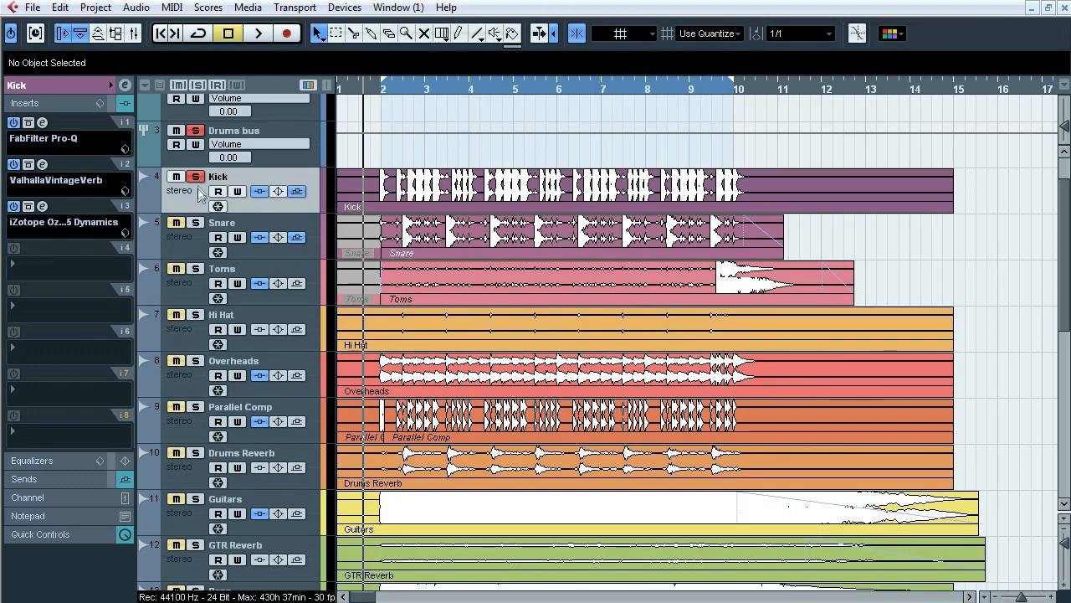
Play the project and compare the Kick with its inserts bypassed and active, both soloed and in the full mix.
left_click(260, 191)
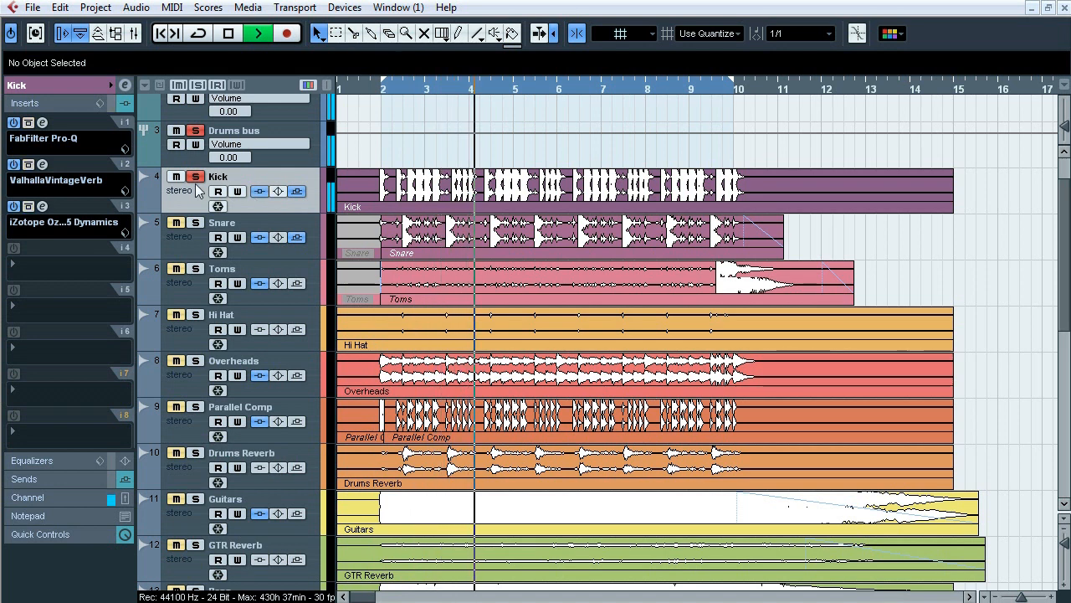
left_click(260, 192)
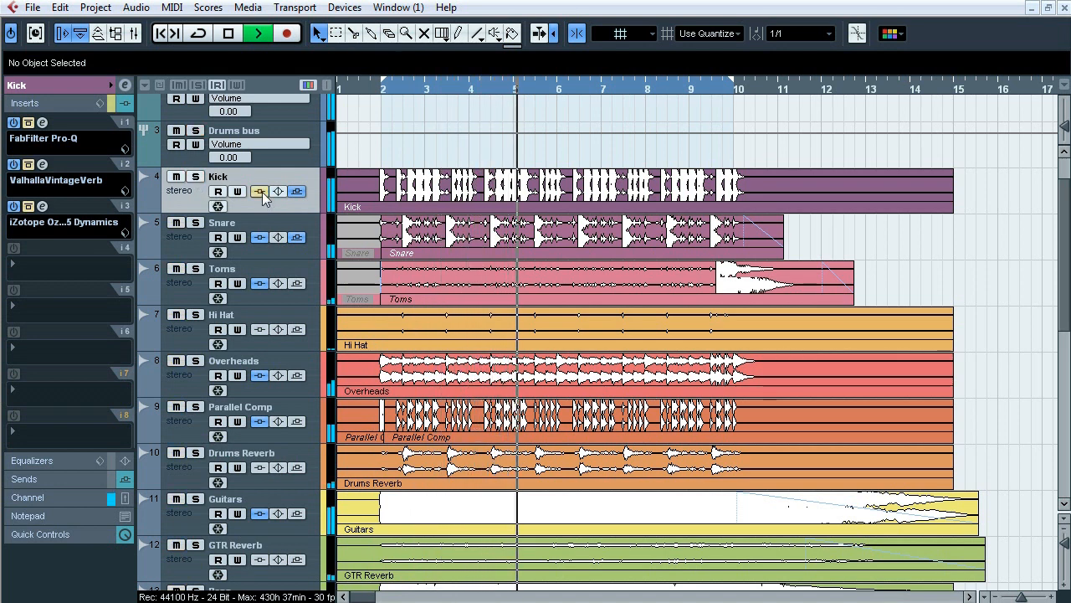
left_click(260, 192)
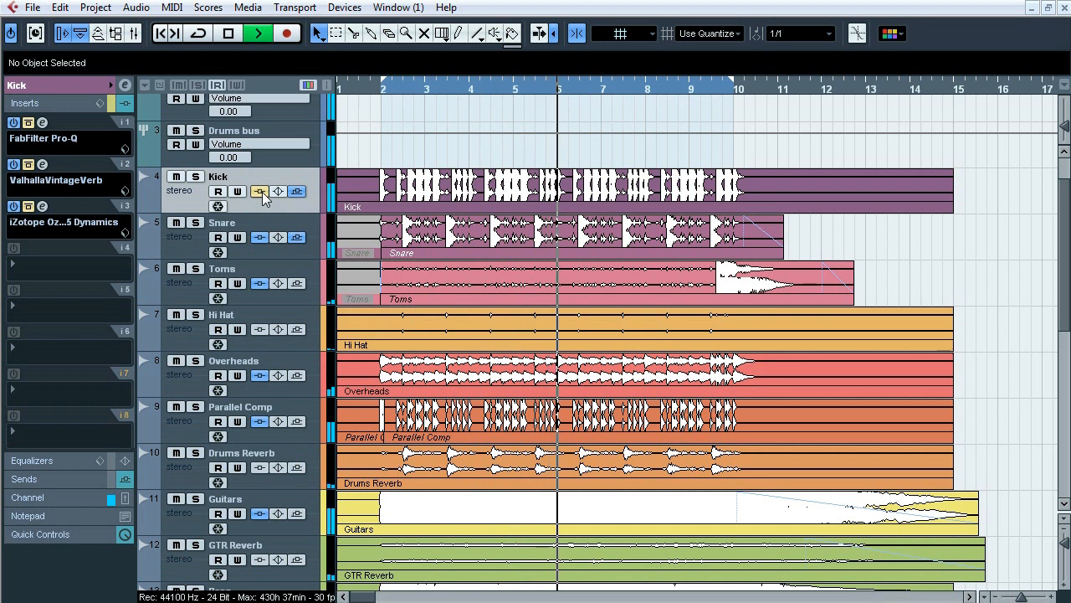
left_click(261, 192)
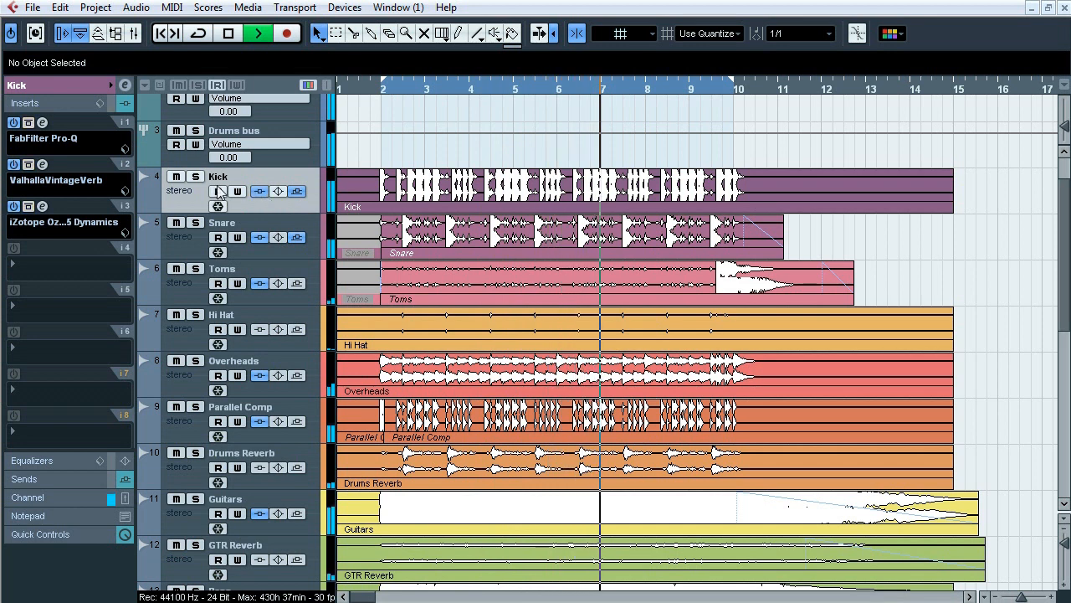
Reactivate the Kick's FabFilter Pro-Q insert, audition its 9138.3 Hz band in isolation and close the plug-in.
left_click(31, 124)
mouse_move(782, 330)
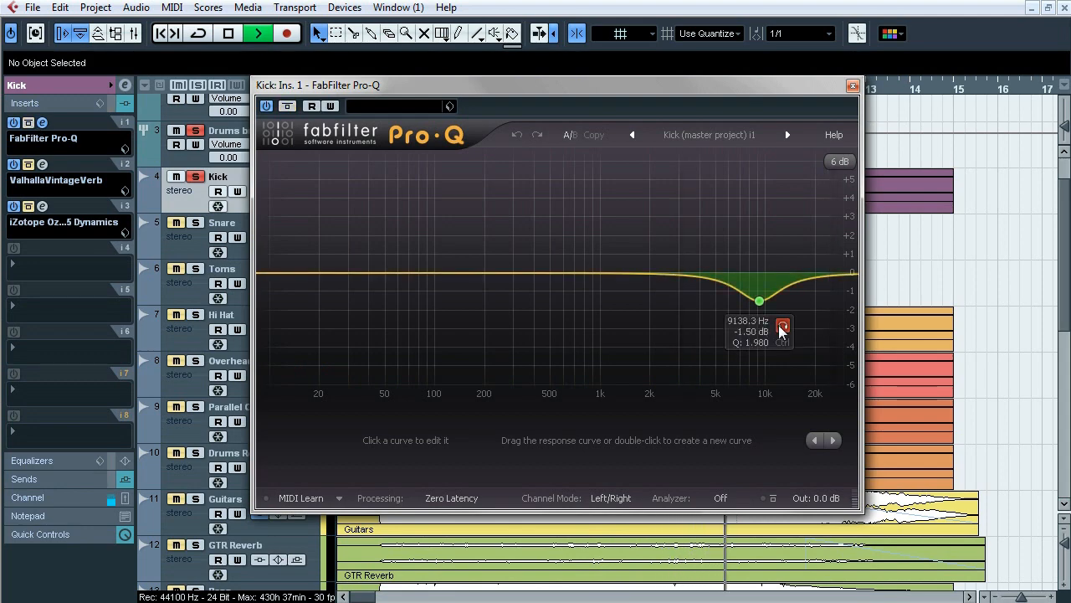
left_click(48, 124)
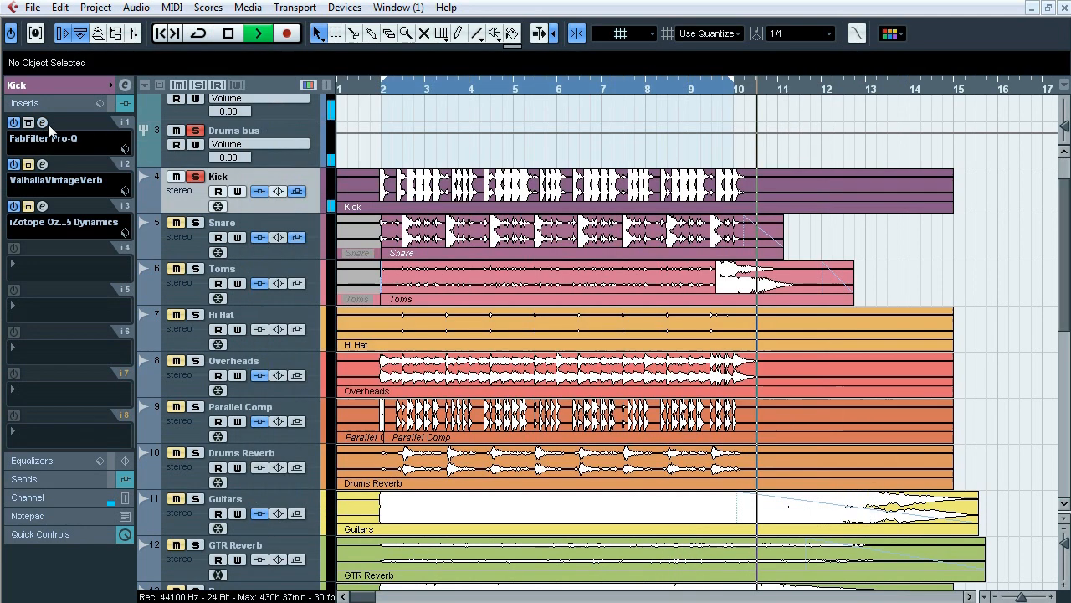
Turn on cycle playback, restart from about bar 2 and compare the Kick's ValhallaVintageVerb bypassed and active, leaving it active.
left_click(198, 33)
left_click(390, 91)
left_click(30, 166)
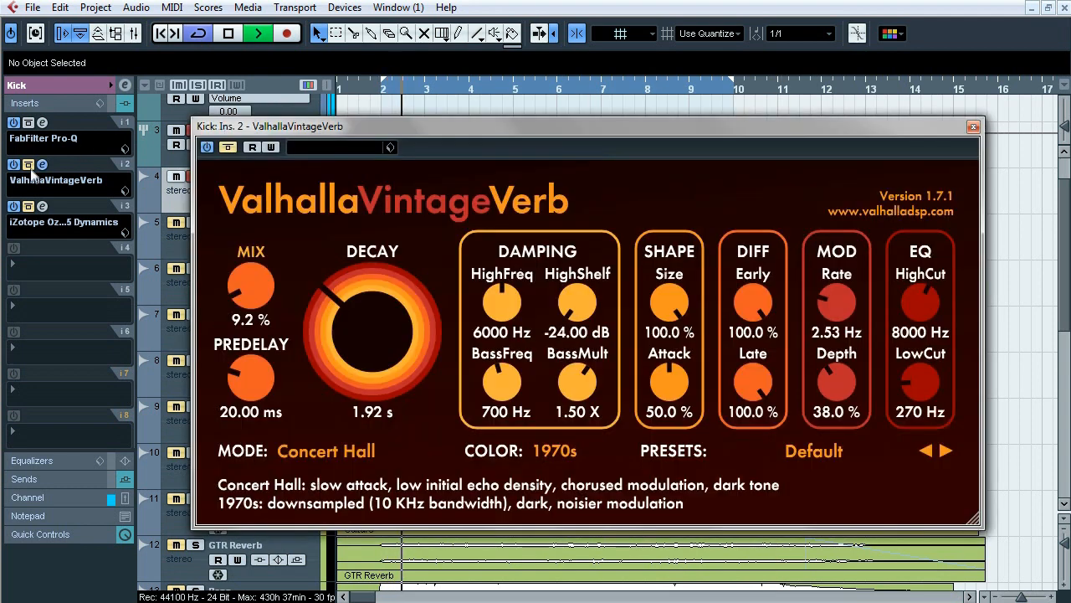
left_click(30, 166)
left_click(30, 165)
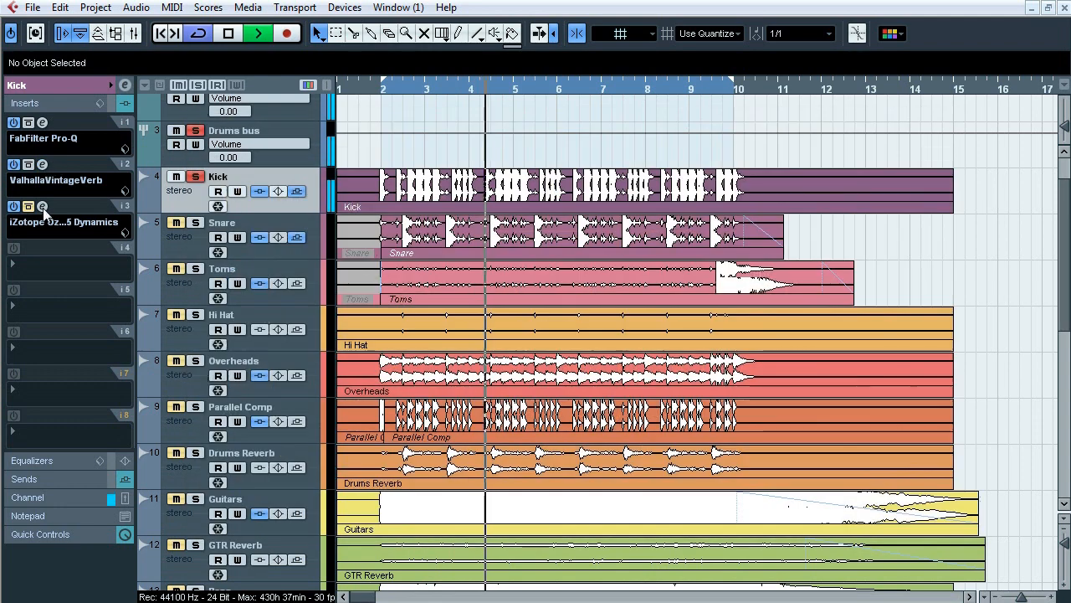
Reactivate the Kick's Ozone 5 Dynamics insert, solo its highest frequency band briefly during playback and close the plug-in.
left_click(29, 206)
left_click(30, 207)
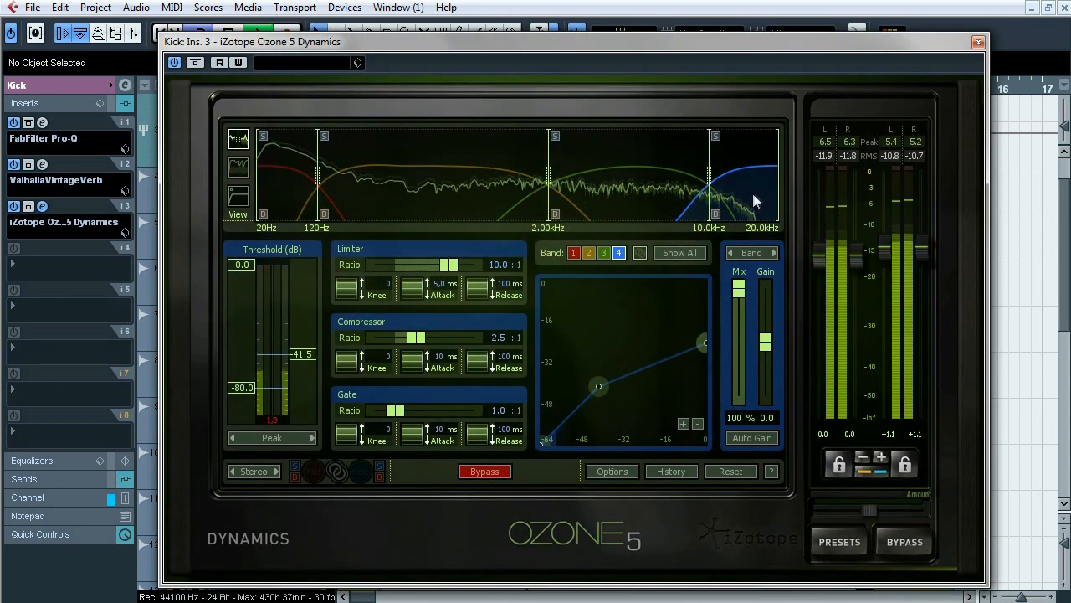
left_click(716, 137)
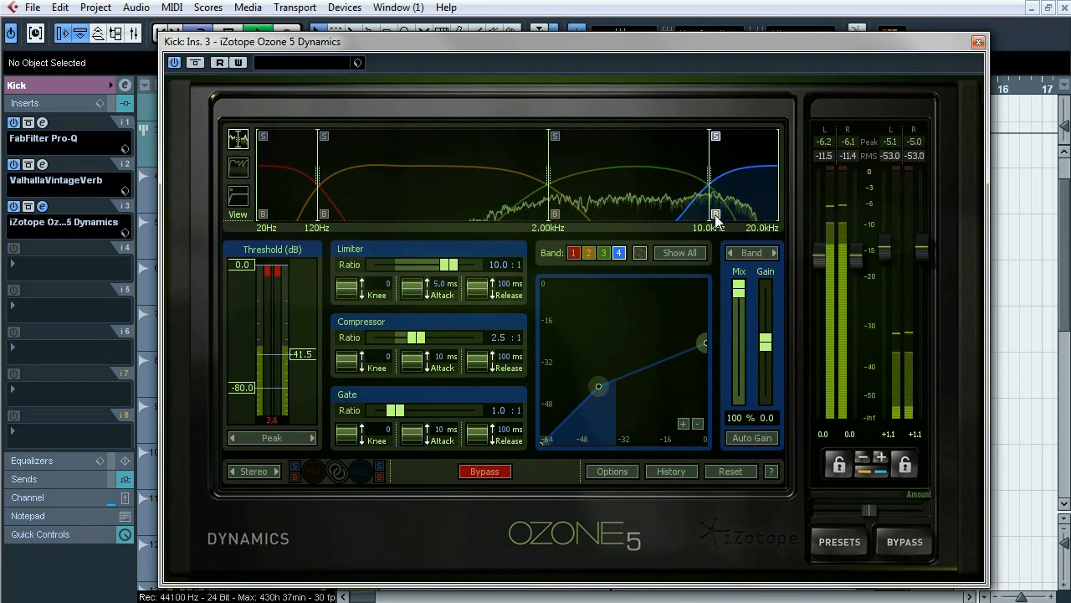
left_click(716, 138)
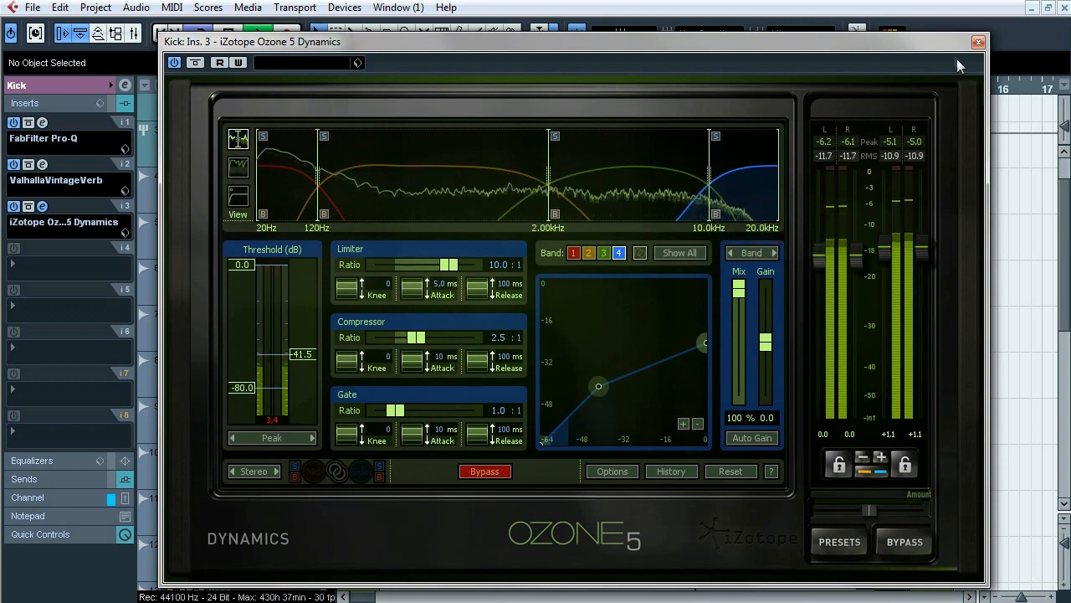
left_click(978, 44)
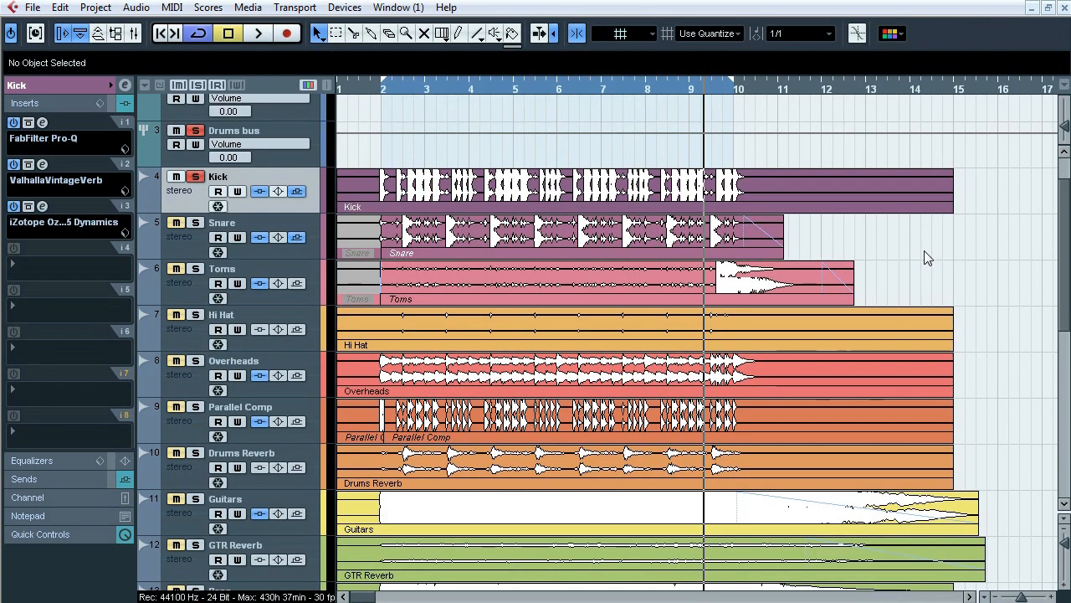
Show the Kick's sends and open the FabFilter Pro-C side-chain compressor on Amb GTR that its second send feeds.
double_click(197, 178)
left_click(62, 479)
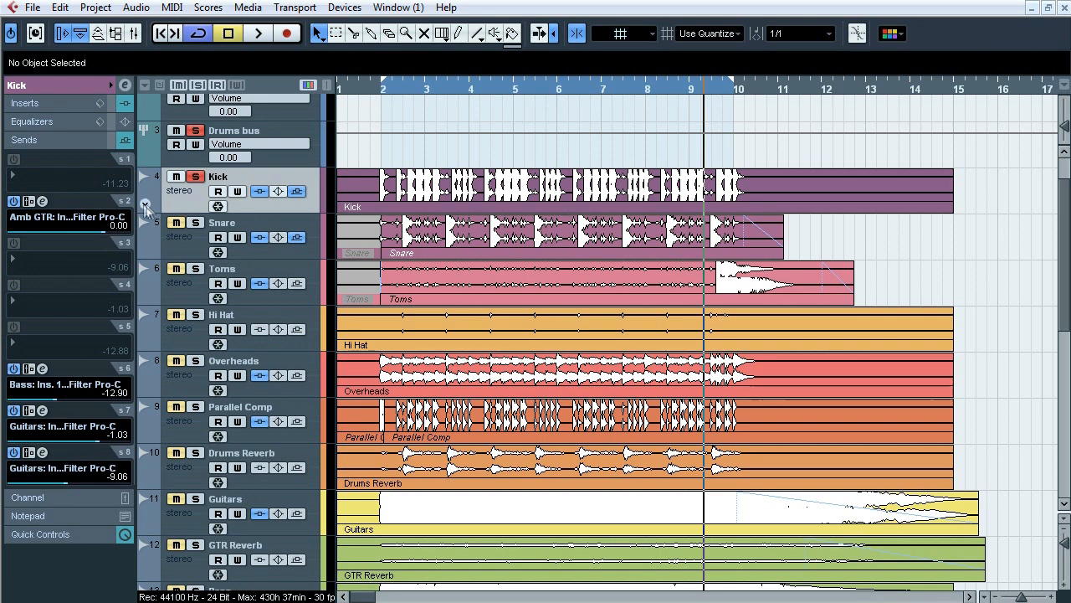
left_click(42, 201)
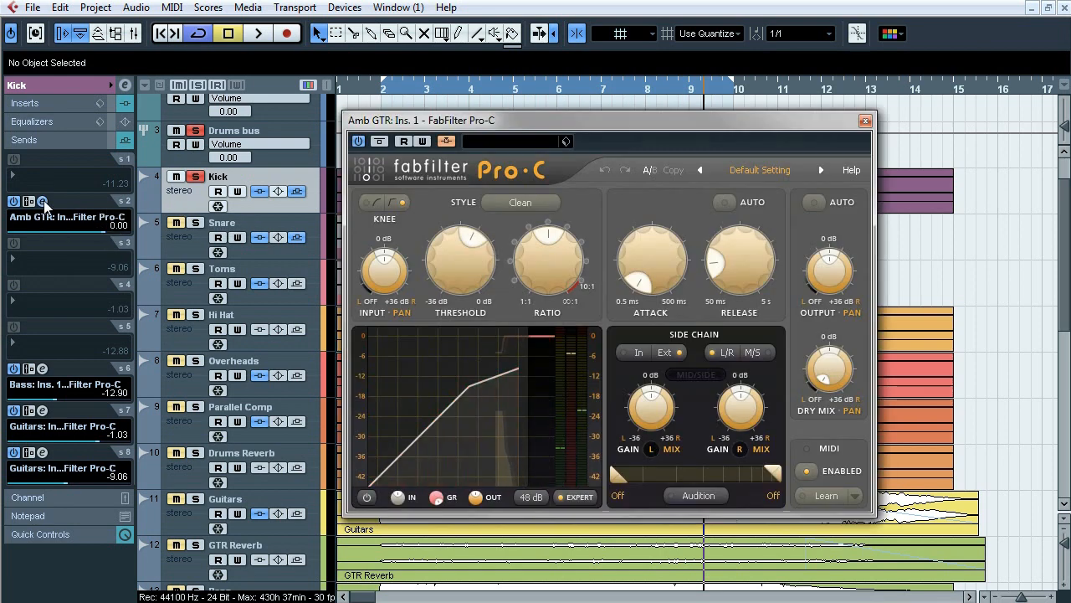
Inspect the side-chain FabFilter Pro-C compressors on Bass and Guitars fed by the Kick's sends 6, 7 and 8, closing each one.
left_click(42, 202)
left_click(42, 369)
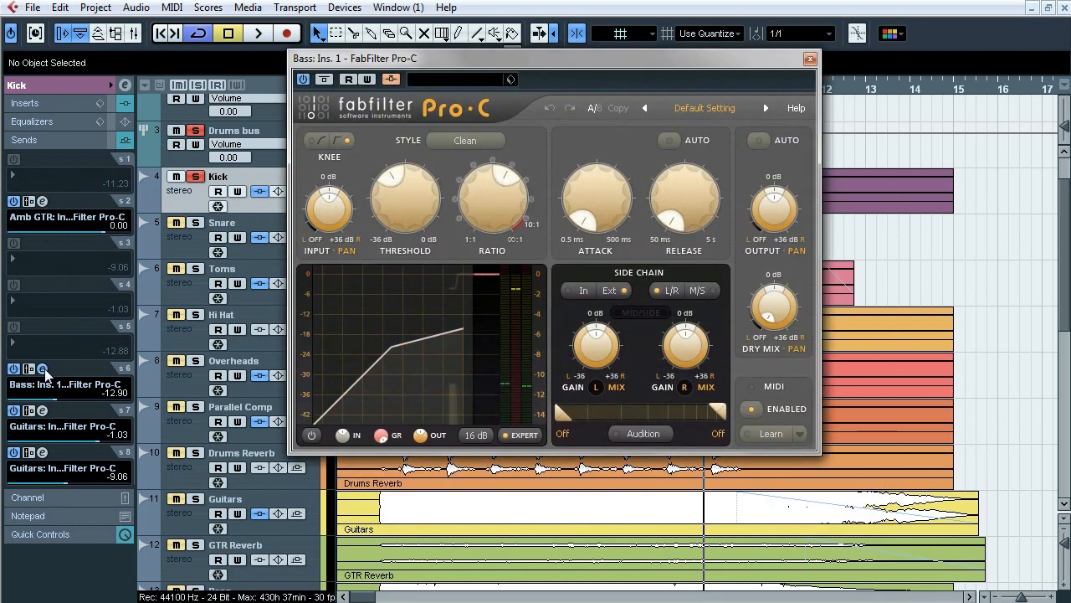
left_click(42, 369)
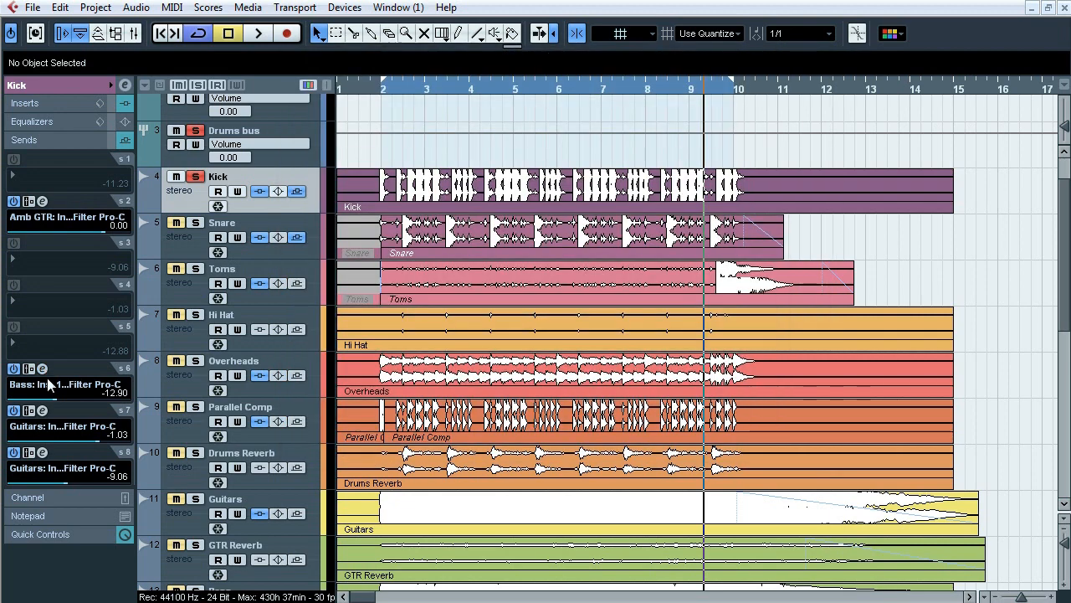
left_click(42, 411)
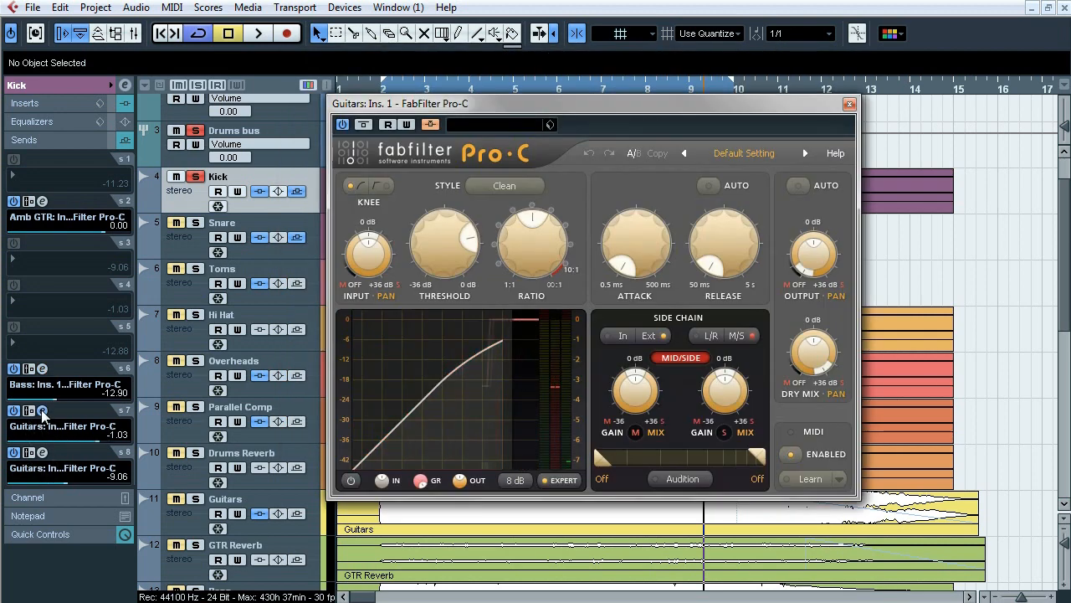
left_click(42, 411)
left_click(42, 453)
left_click(42, 453)
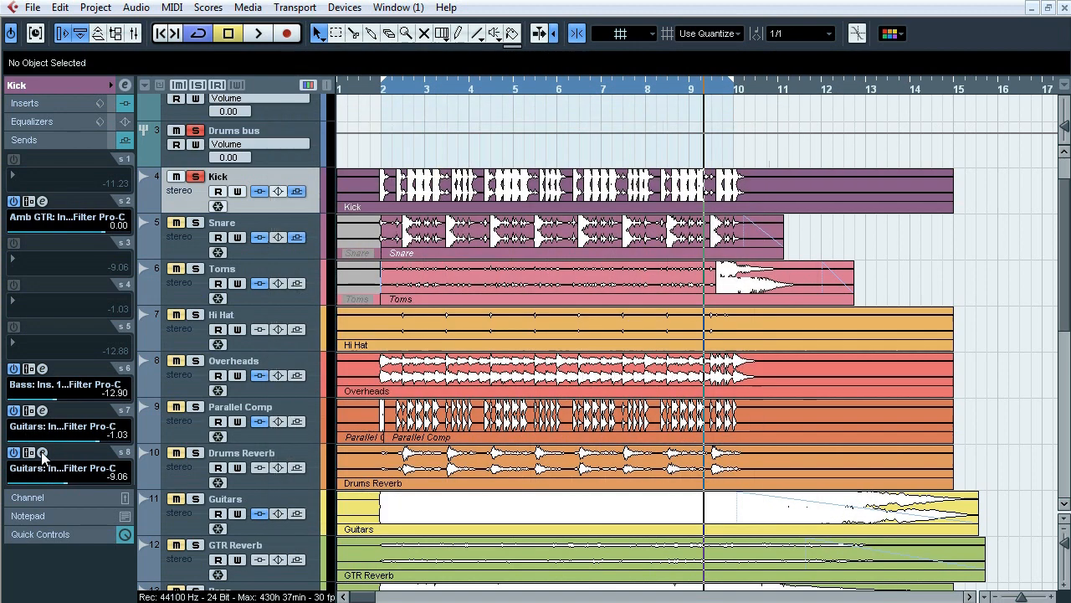
Solo the Snare instead of the Kick and compare its ValhallaVintageVerb insert bypassed and active during playback, leaving it active.
left_click(195, 177)
left_click(195, 223)
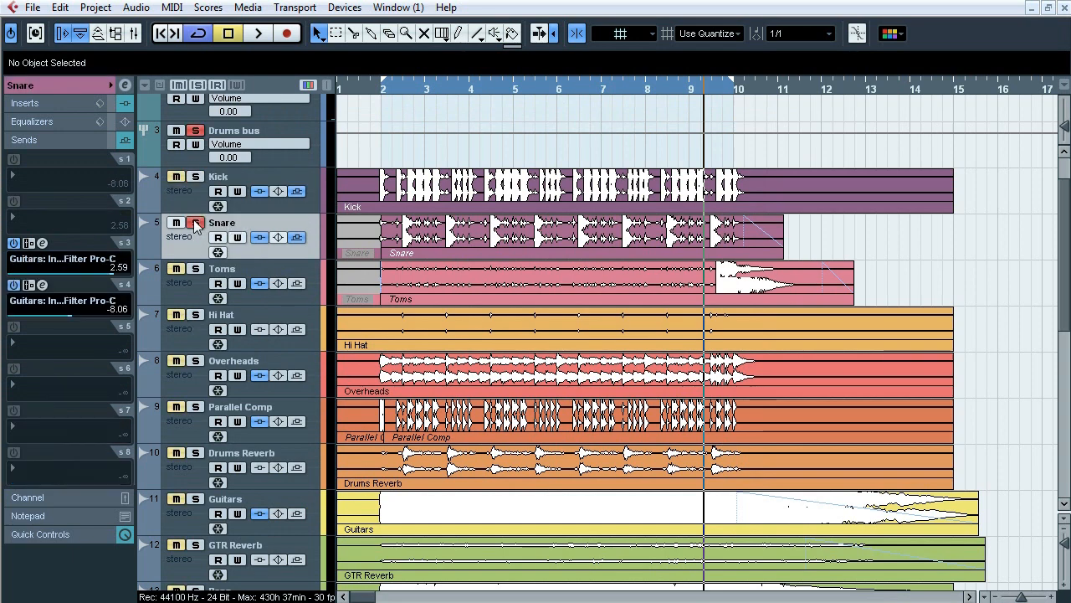
left_click(59, 104)
left_click(43, 124)
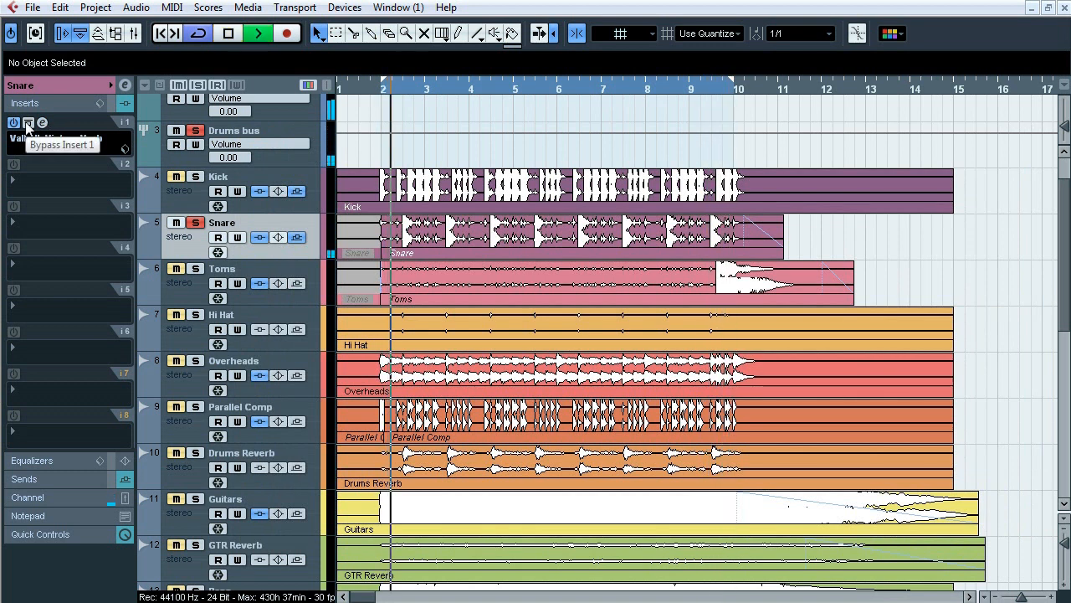
left_click(28, 124)
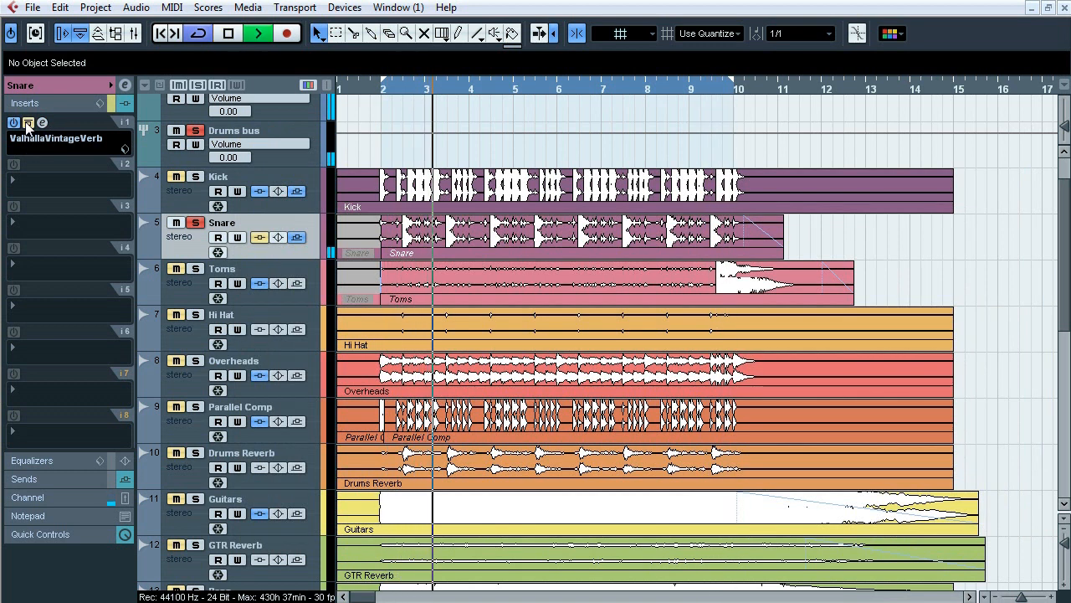
left_click(27, 124)
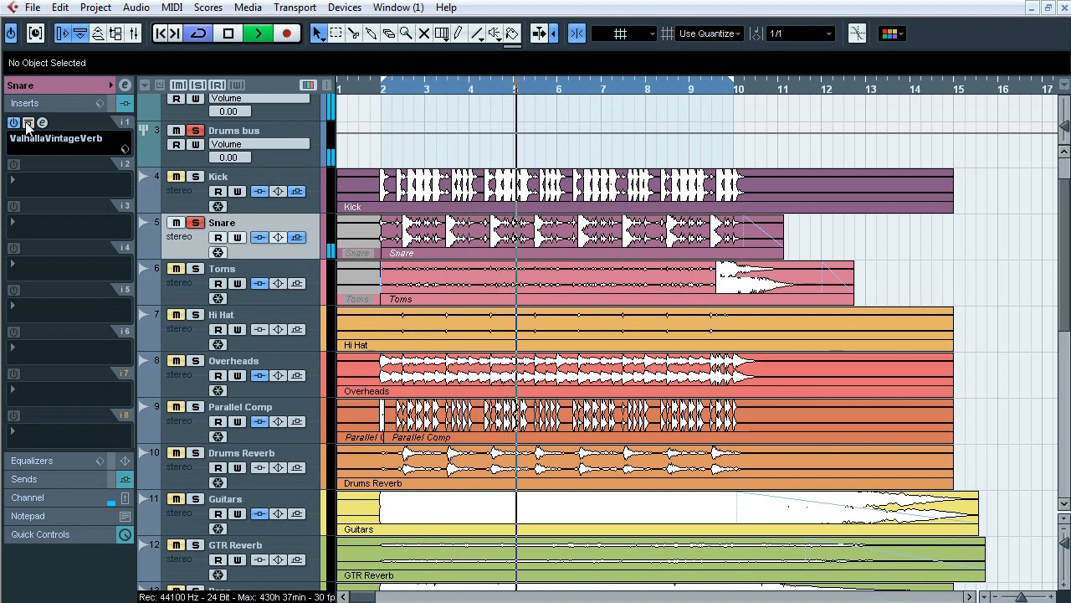
key("space")
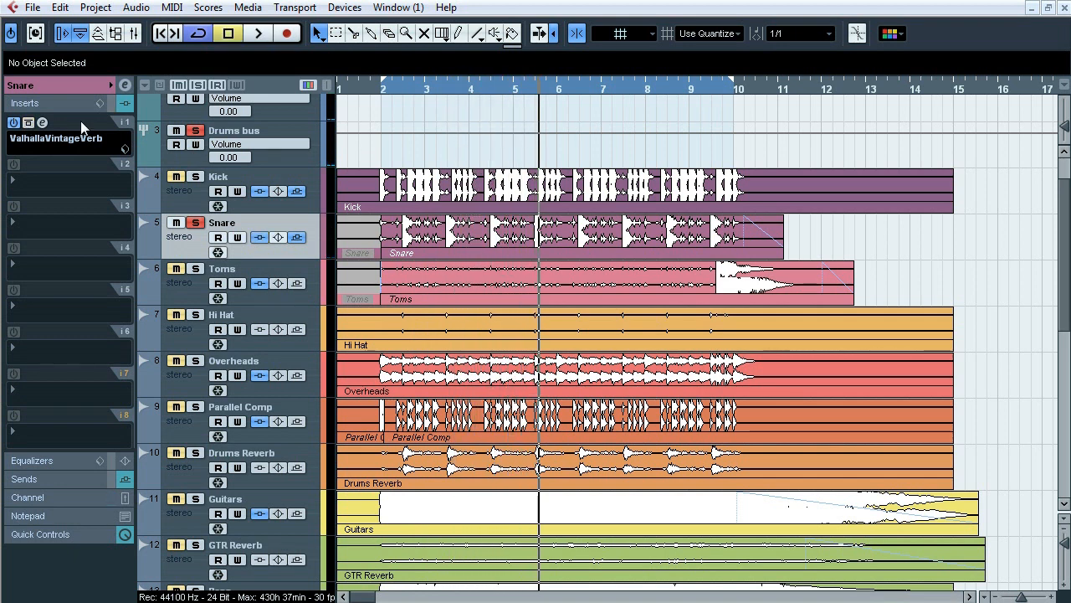
Show the Snare's sends and inspect the two side-chain FabFilter Pro-C compressors on Guitars that sends 3 and 4 feed.
left_click(65, 479)
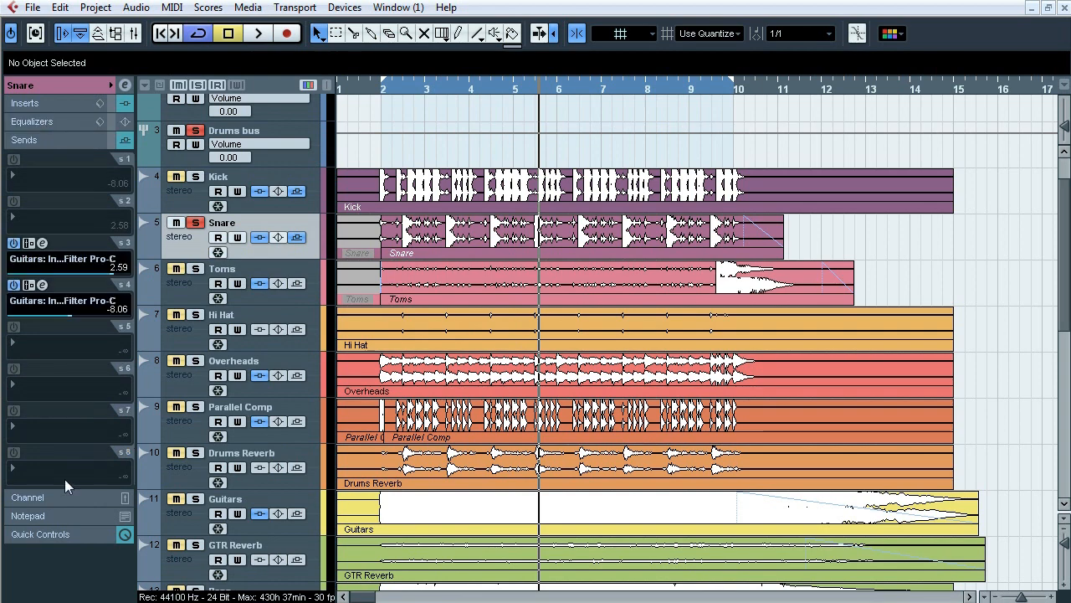
left_click(43, 244)
left_click(43, 244)
left_click(43, 286)
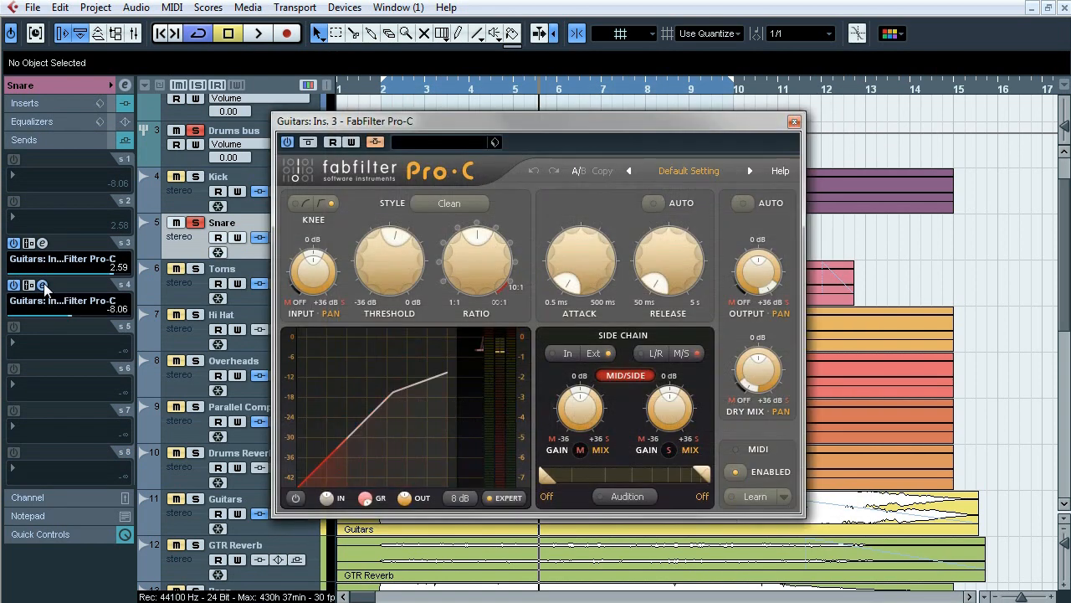
left_click(42, 285)
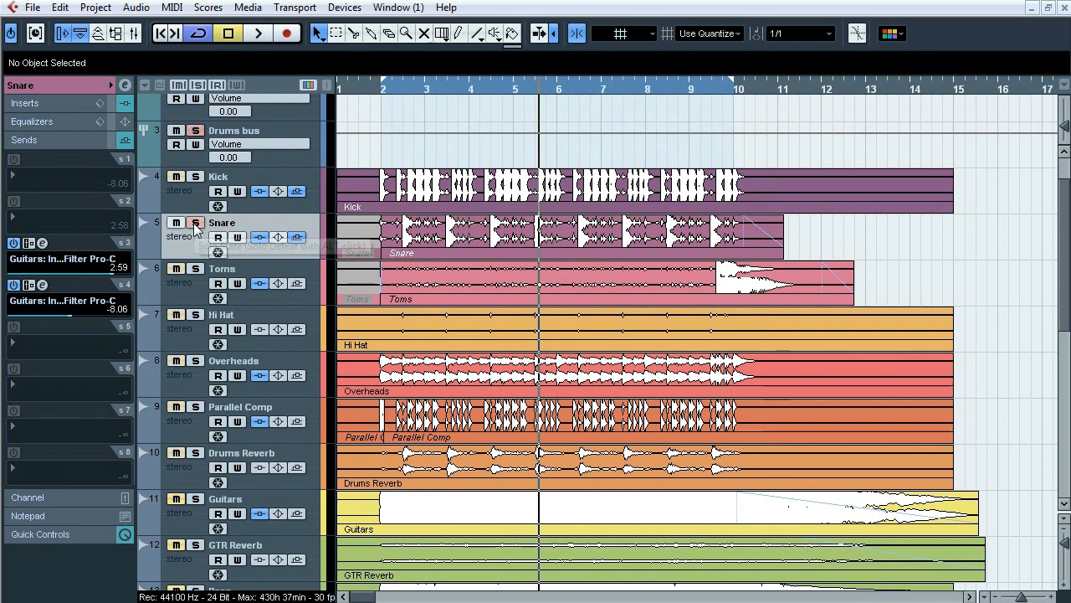
Solo the Toms instead of the Snare, open their FabFilter Pro-Q insert and move its window clear of the end of the cycle.
left_click(213, 277)
left_click(51, 103)
left_click(43, 122)
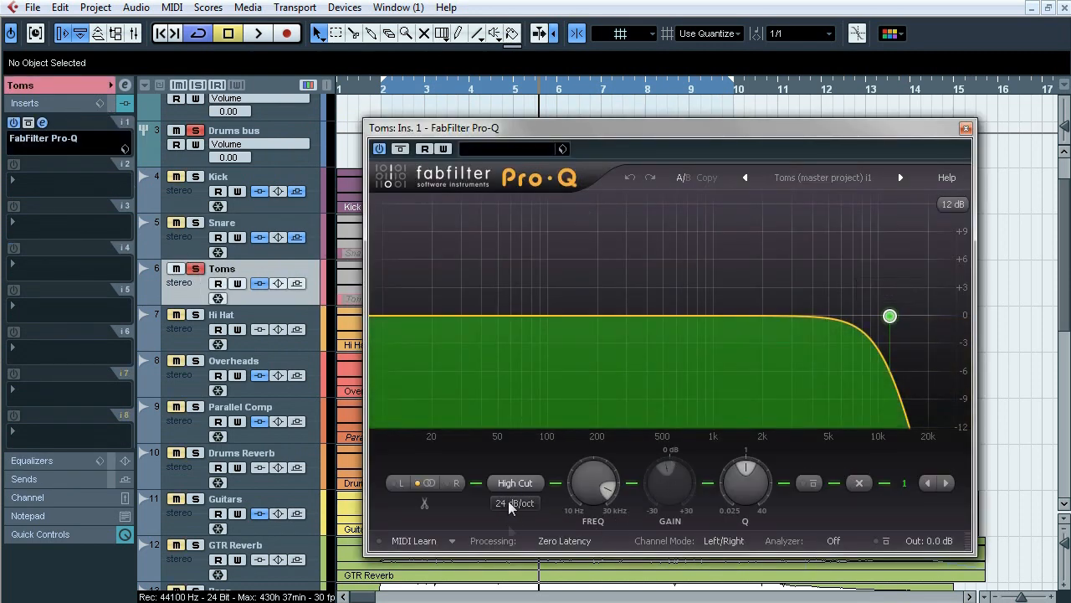
left_click_drag(813, 128, 540, 120)
Play the Toms around bar 9 with the Pro-Q bypassed and active, audition its 11672 Hz high-cut band alone and close the plug-in.
key("space")
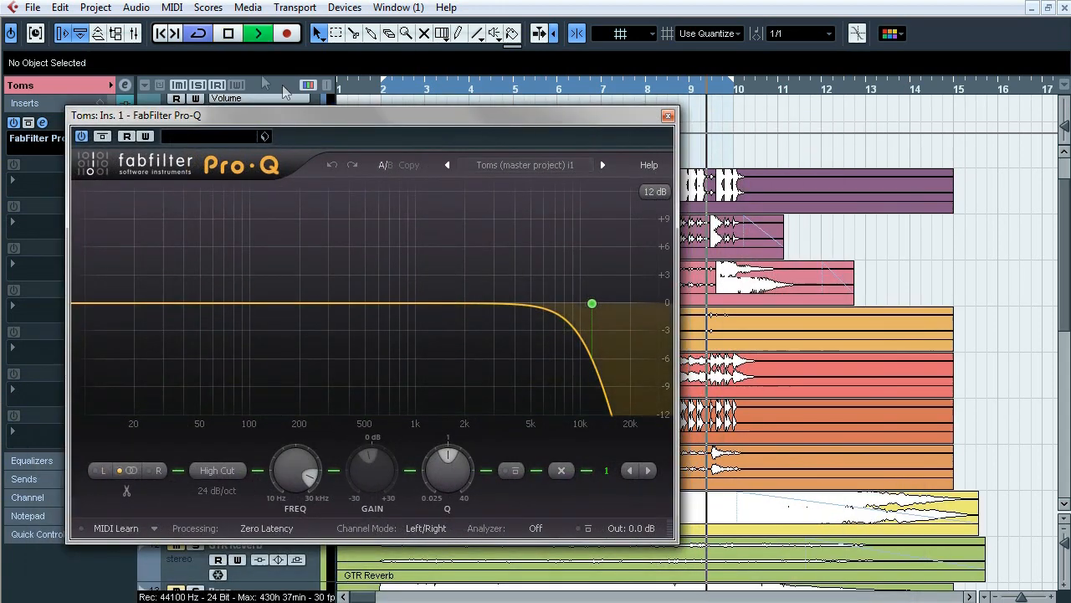
key("space")
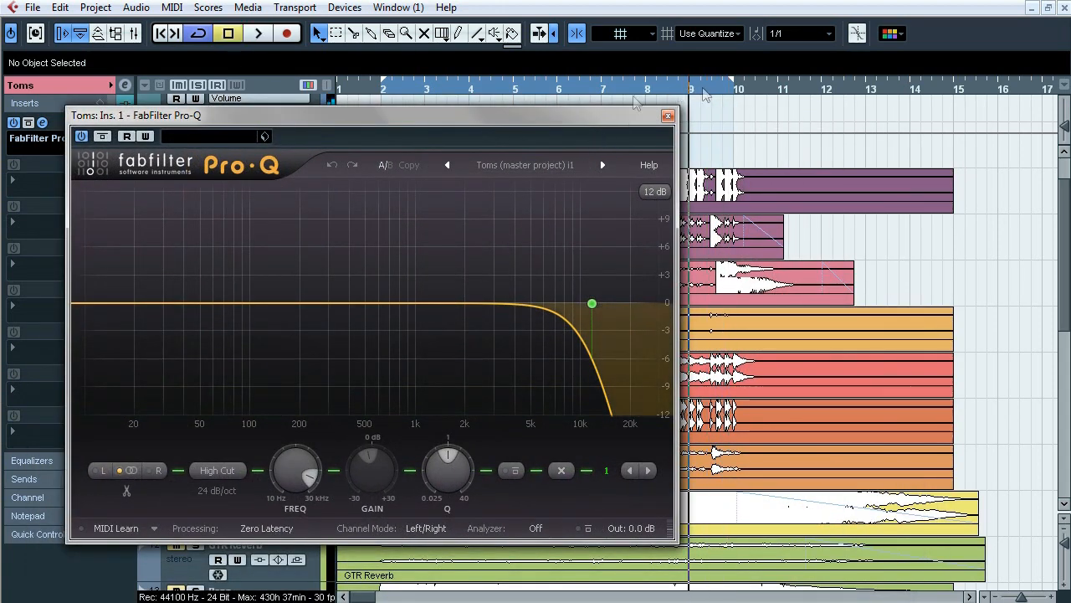
key("space")
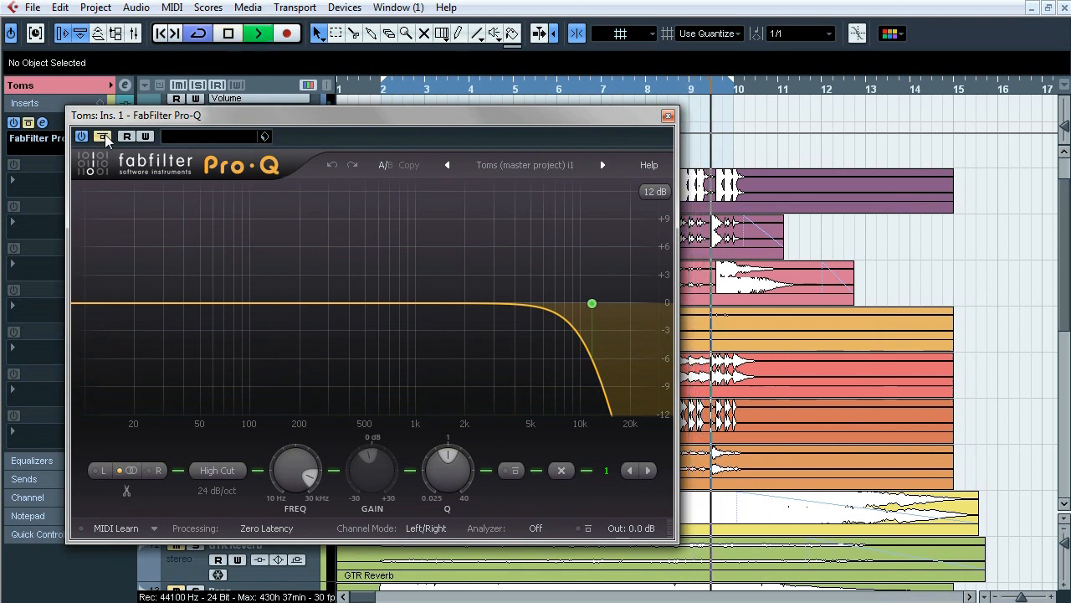
key("space")
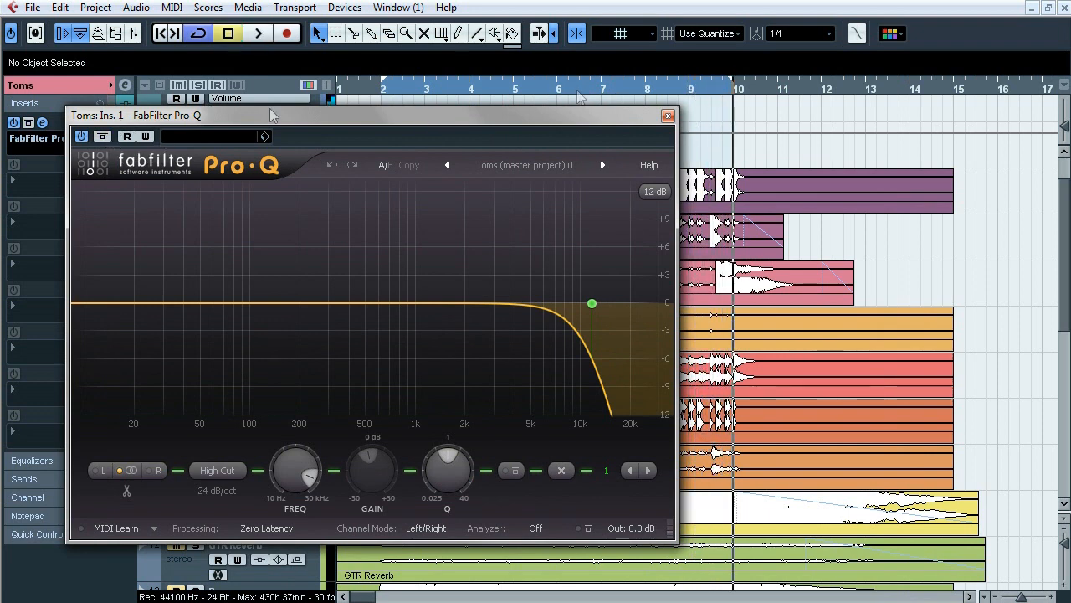
key("space")
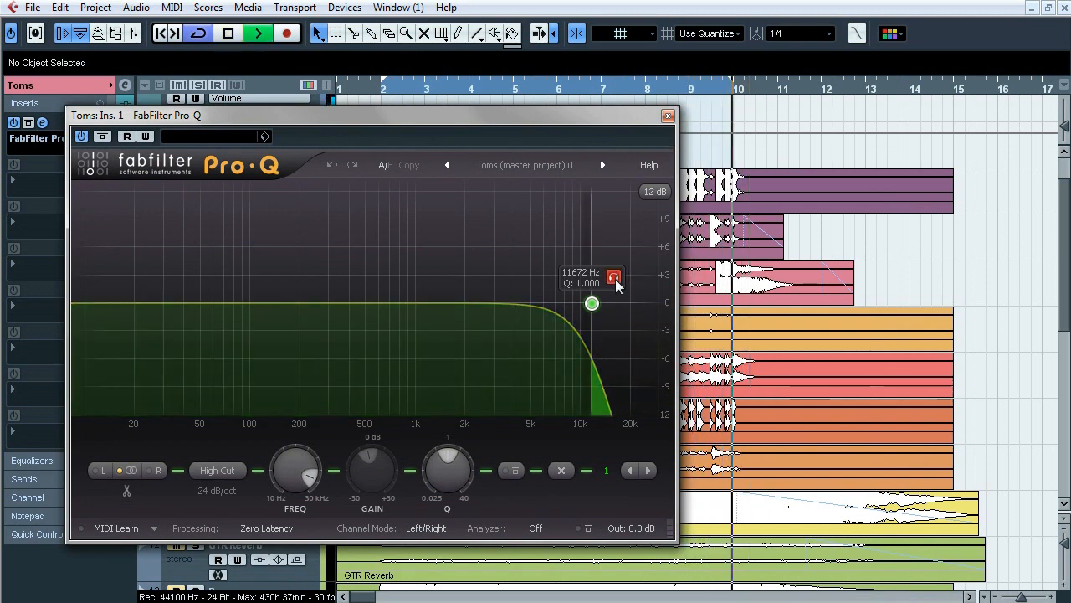
key("space")
left_click_drag(629, 116, 780, 113)
left_click(819, 112)
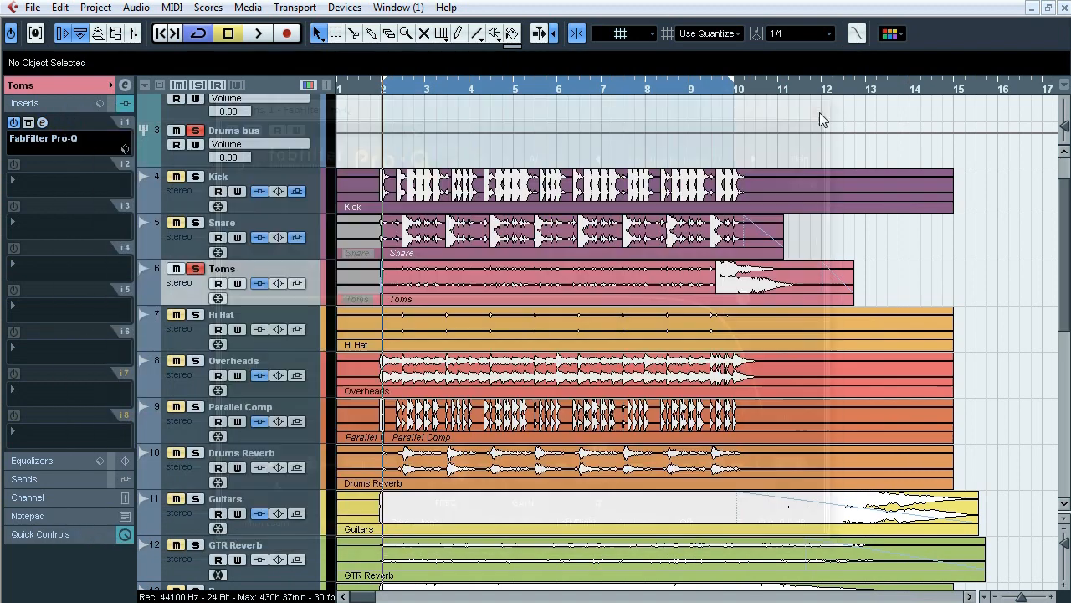
Solo the Hi Hat instead of the Toms and listen to it briefly from bar 2.
left_click(198, 269)
left_click(226, 316)
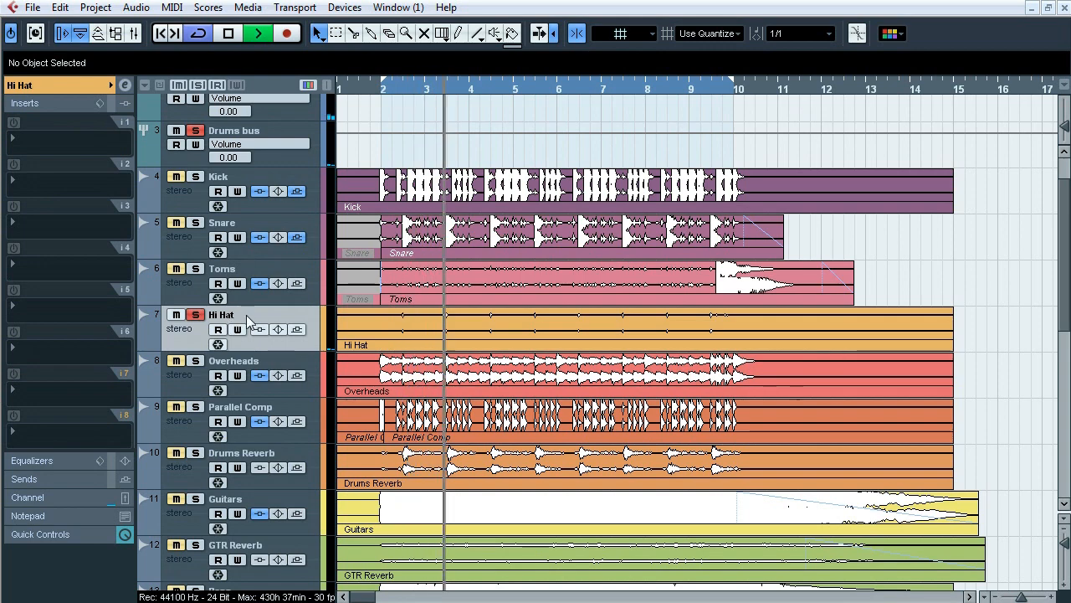
key("space")
Solo the Overheads, open their FabFilter Pro-Q insert and compare it bypassed and active during playback.
left_click(196, 361)
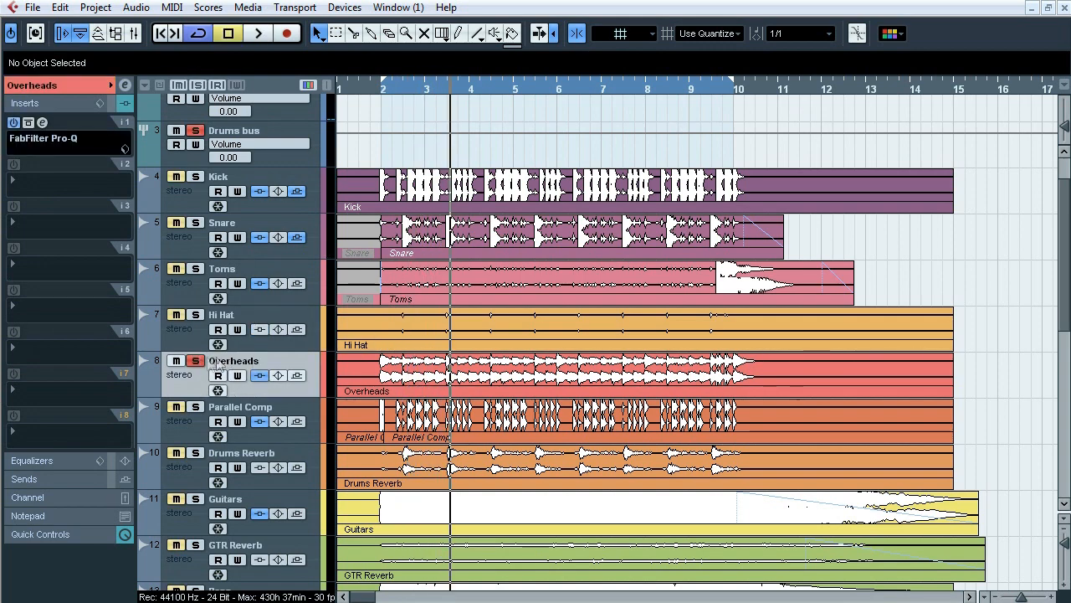
left_click(41, 122)
mouse_move(868, 350)
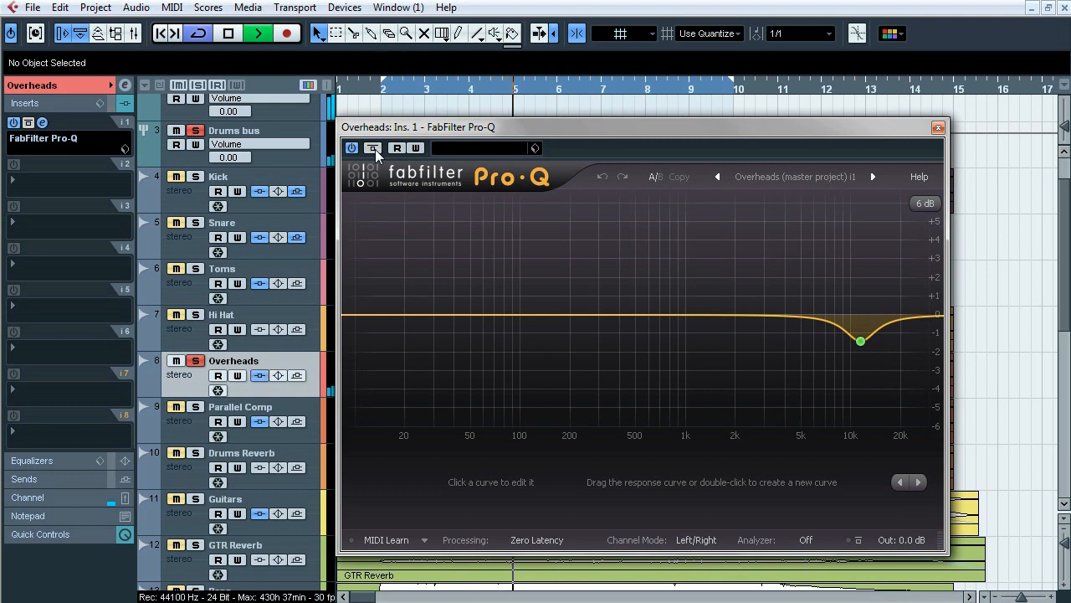
mouse_move(884, 373)
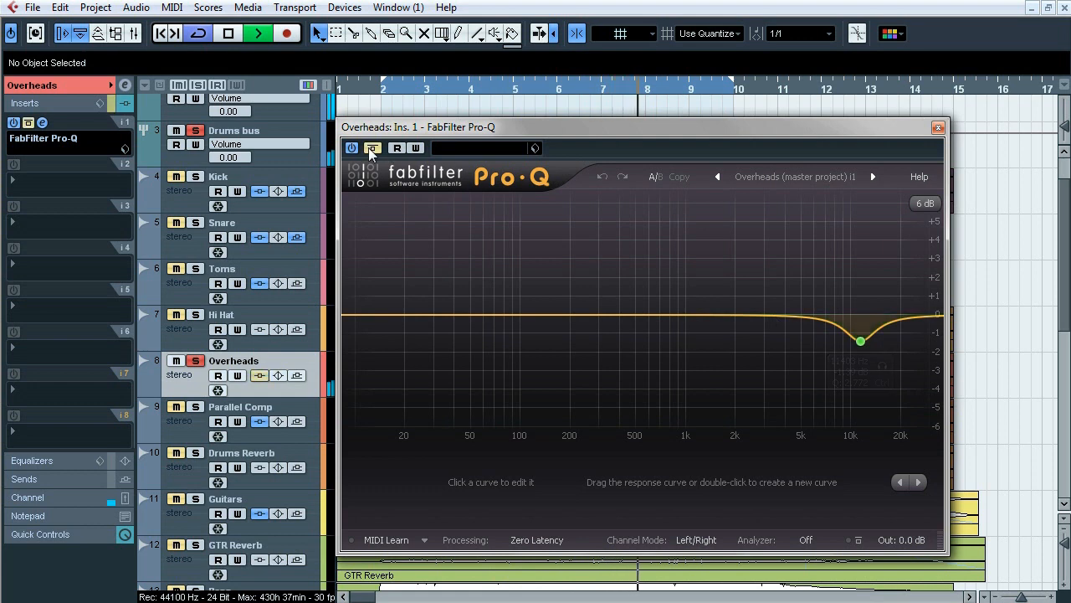
Clear all solos, compare the Overheads' Pro-Q bypassed and active in the full mix, and close the plug-in.
left_click(199, 85)
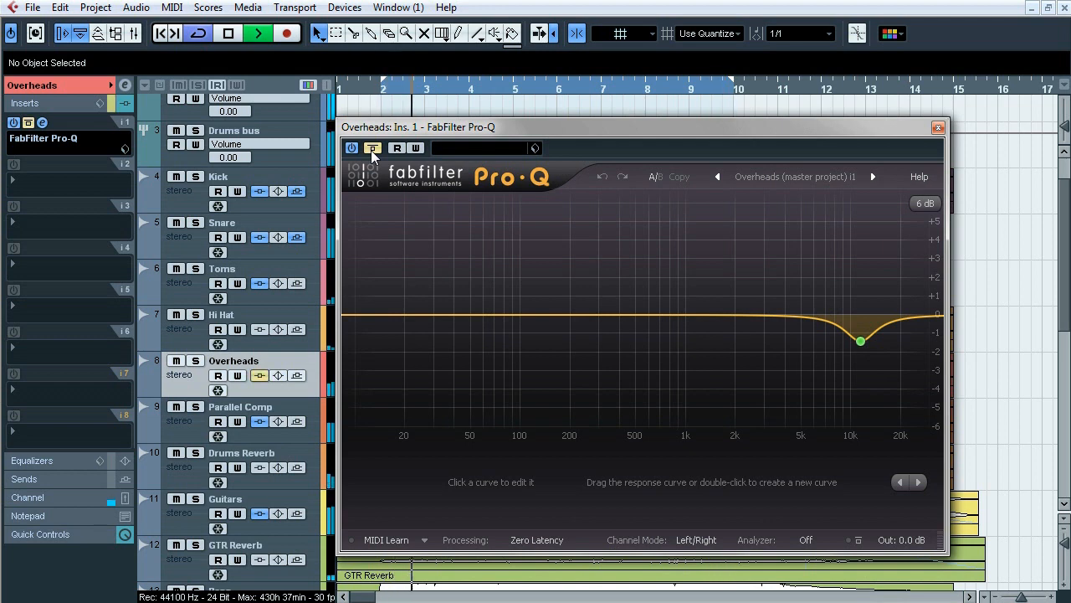
key("space")
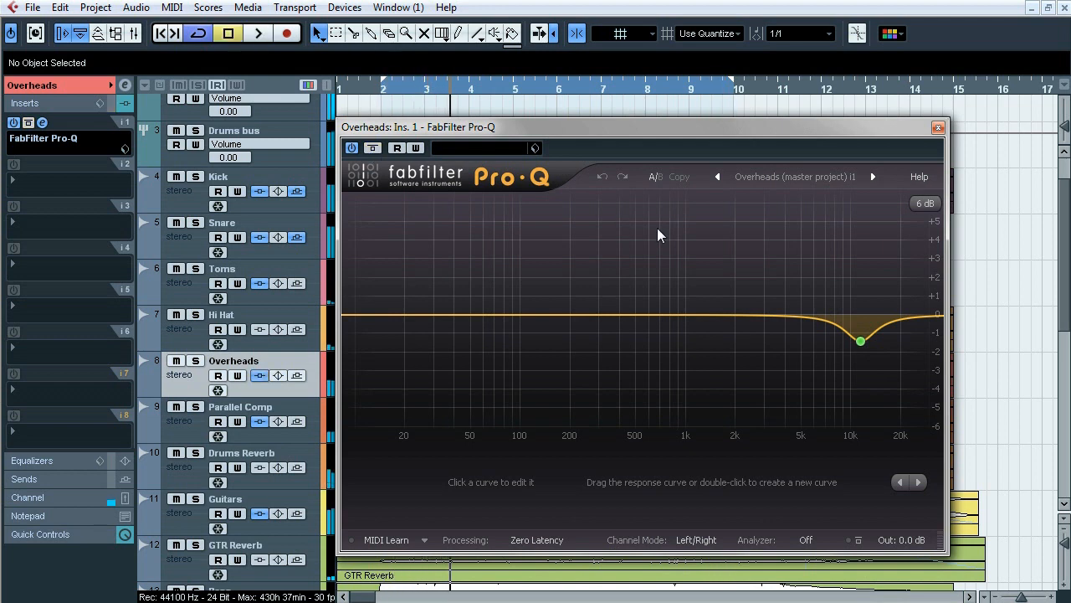
left_click(937, 127)
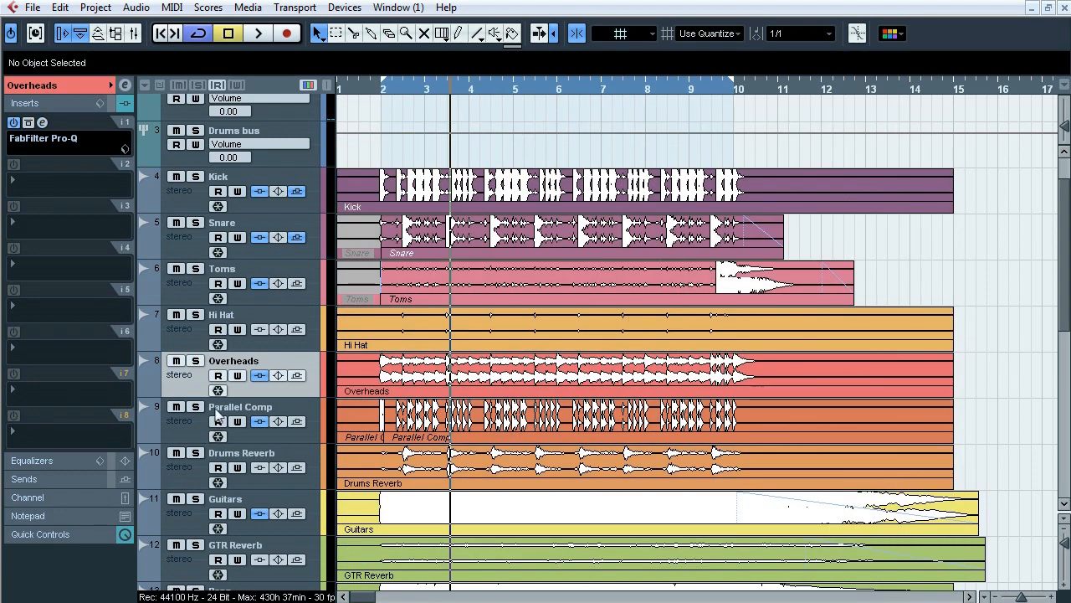
Solo the Parallel Comp channel, inspect the frequency, gain and Q of its FabFilter Pro-Q bands and close the plug-in.
left_click(288, 404)
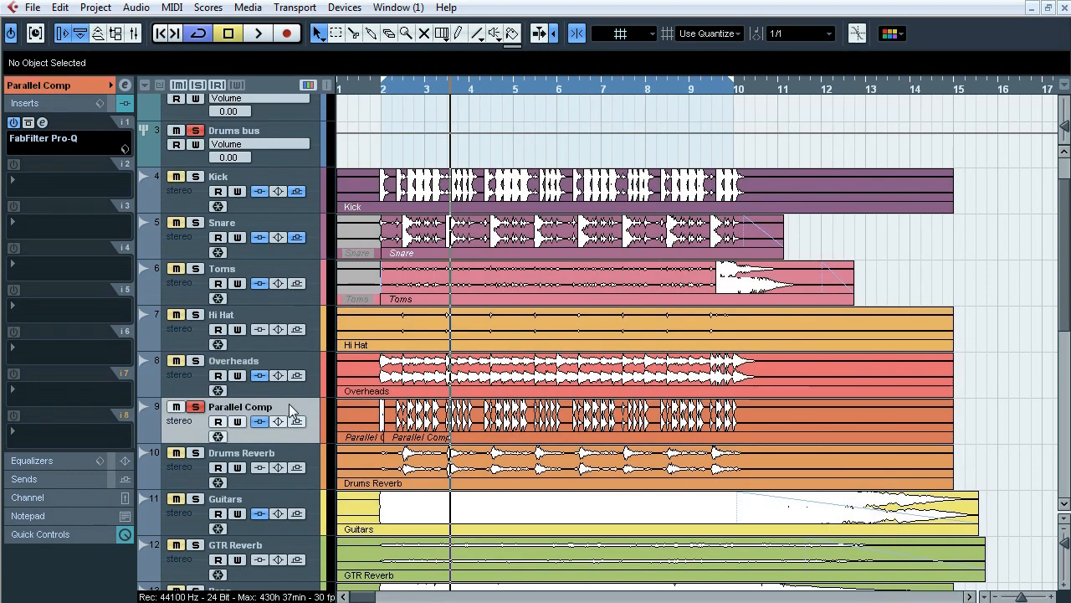
left_click(43, 123)
mouse_move(656, 324)
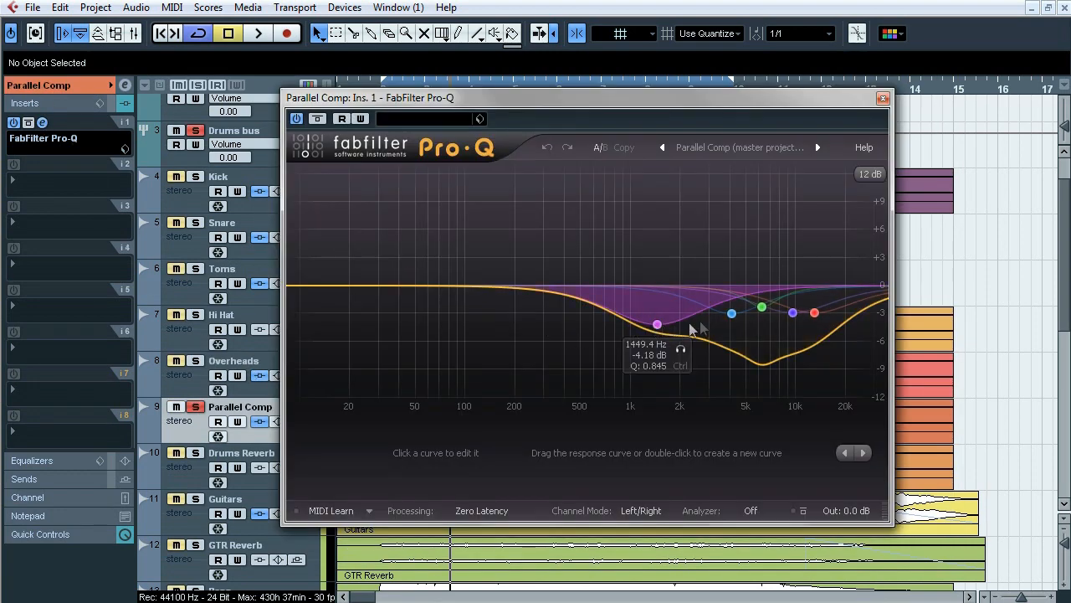
mouse_move(793, 315)
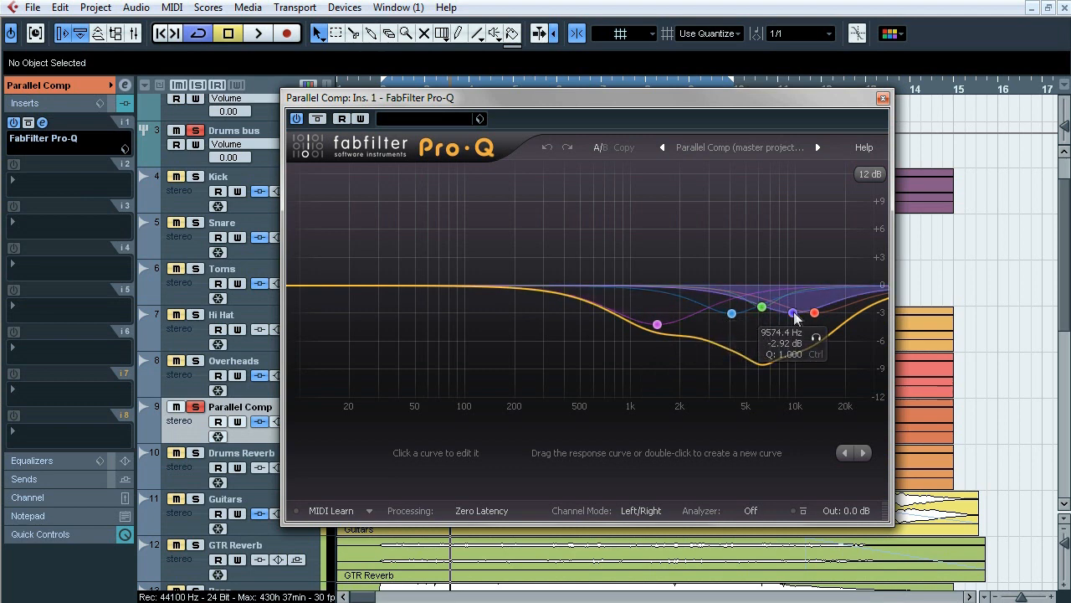
left_click_drag(704, 97, 741, 108)
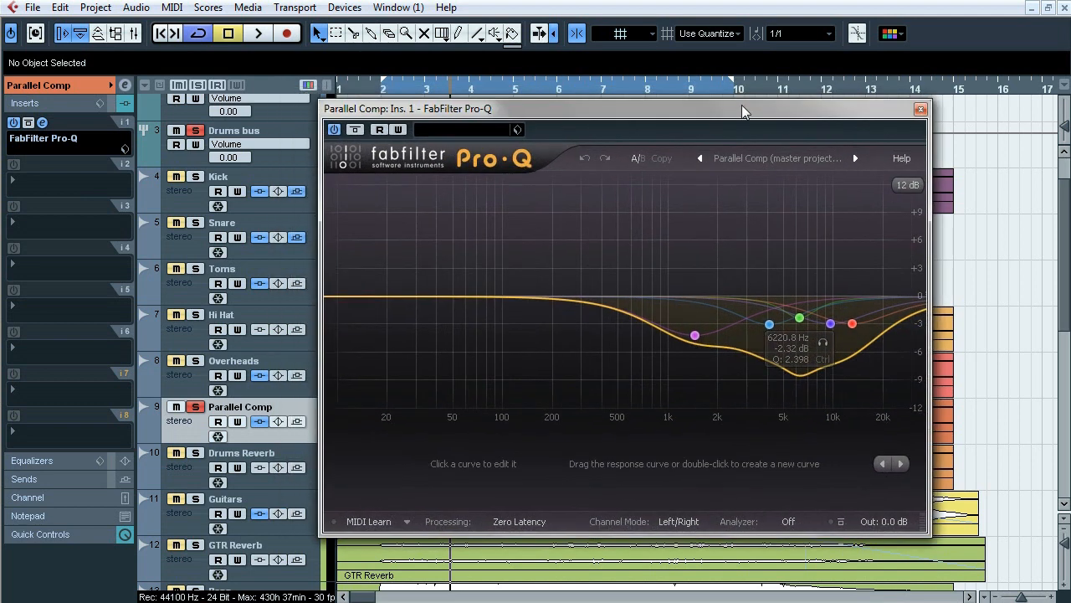
left_click(921, 108)
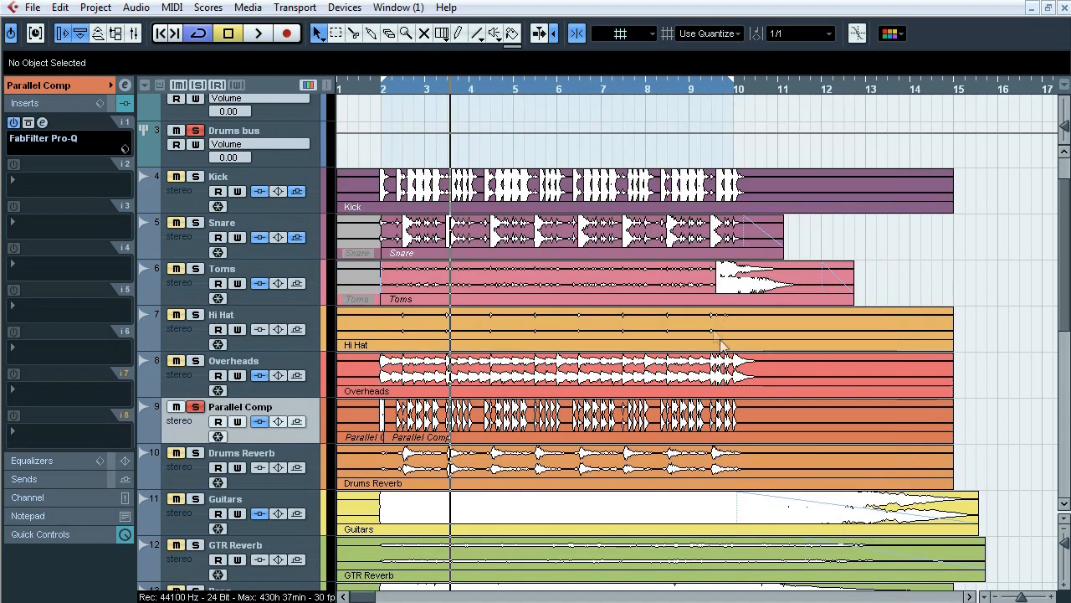
Play the Parallel Comp, add the Kick and Snare to the solo, and compare them without and with the Parallel Comp.
key("space")
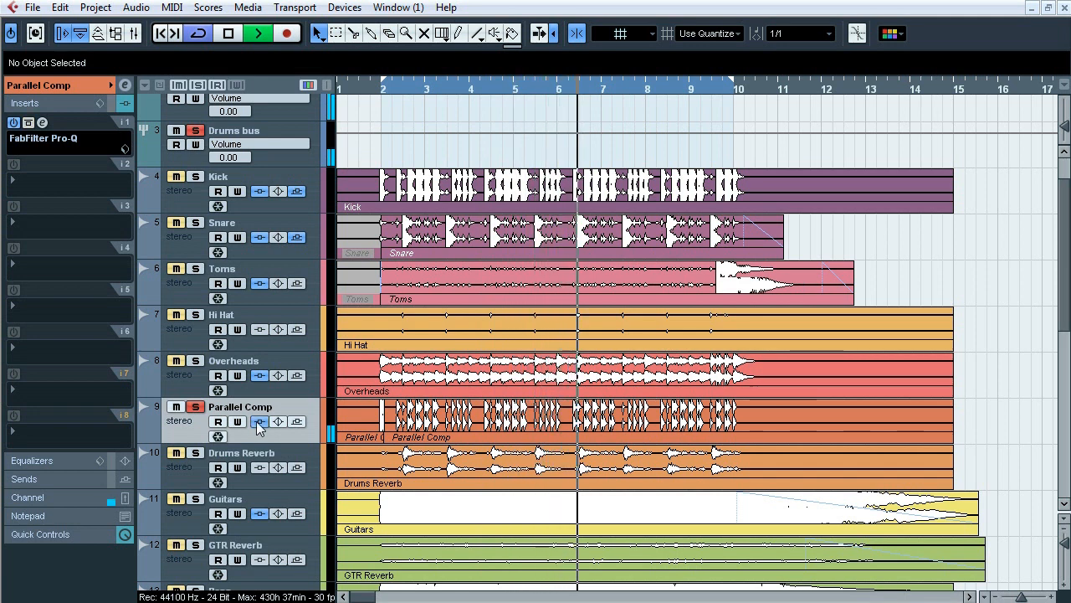
left_click(195, 177)
left_click(195, 222)
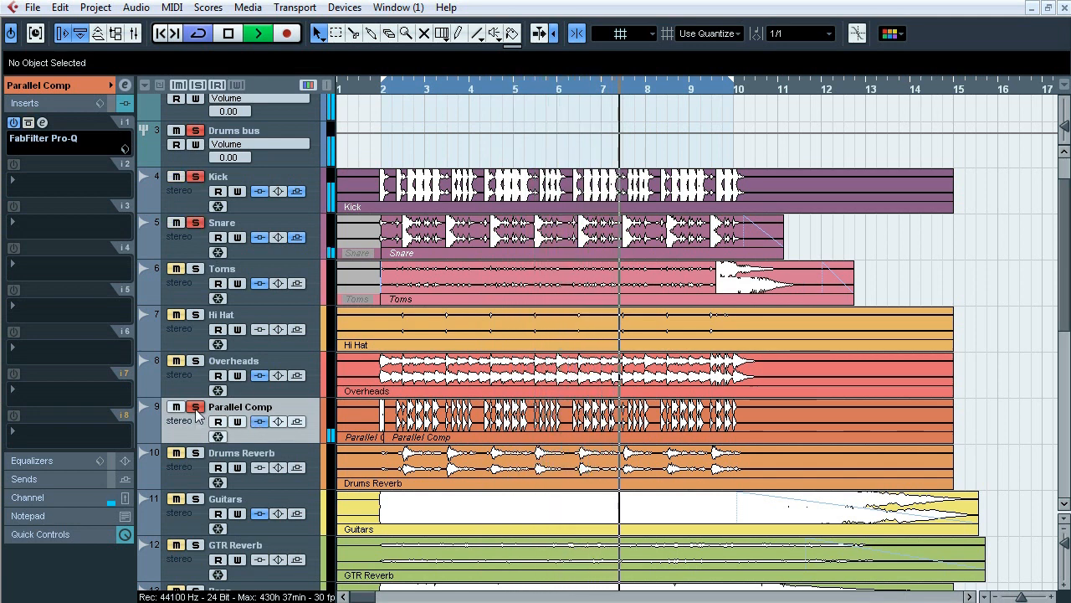
left_click(196, 411)
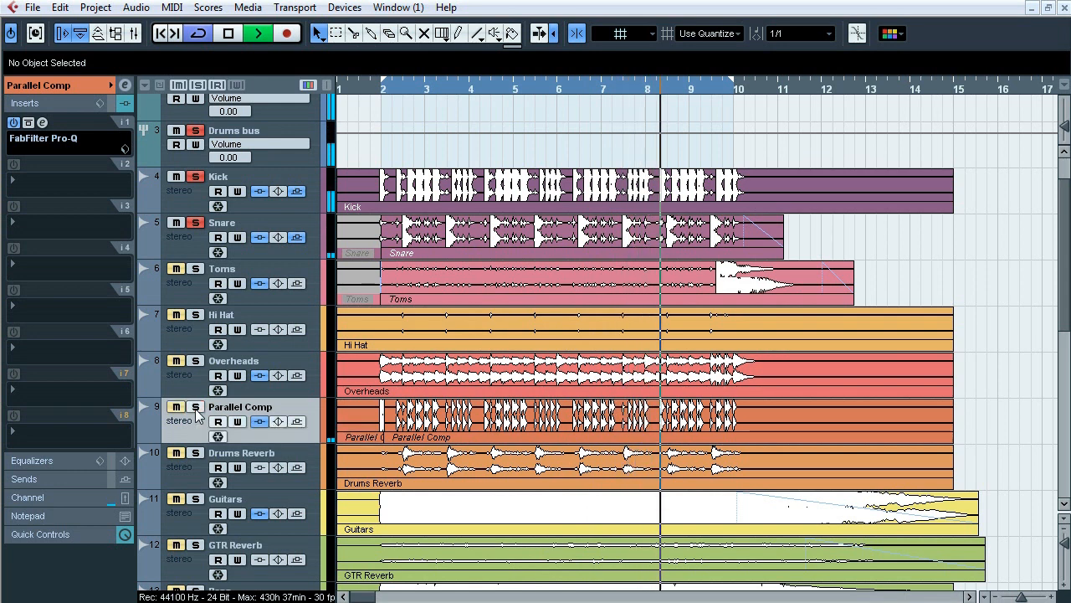
left_click(195, 407)
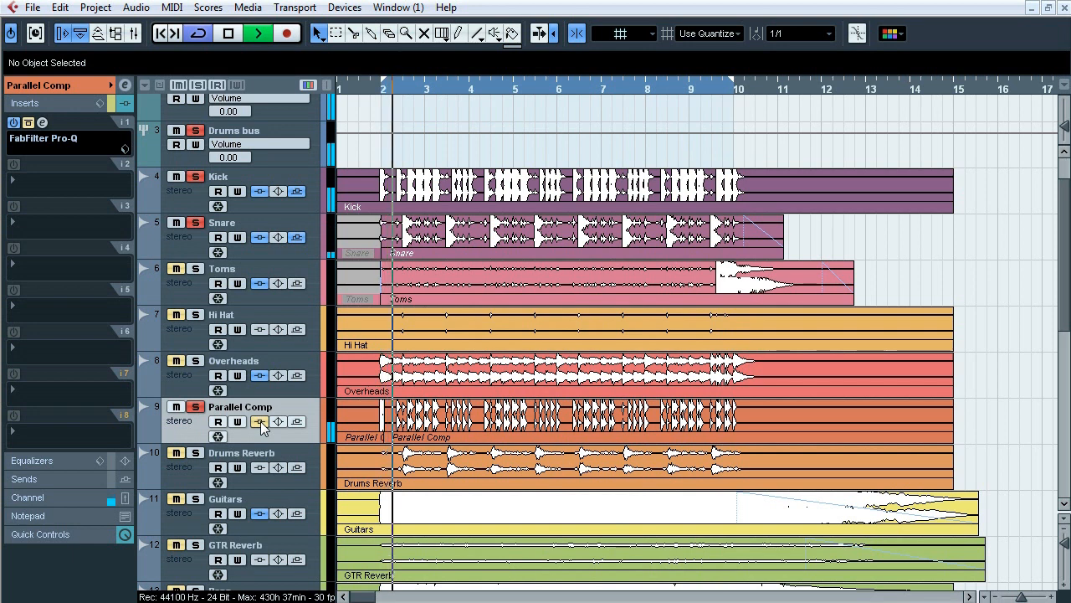
Compare the Parallel Comp's inserts bypassed and active during playback, first with Kick and Snare soloed and then in the full mix.
left_click(261, 421)
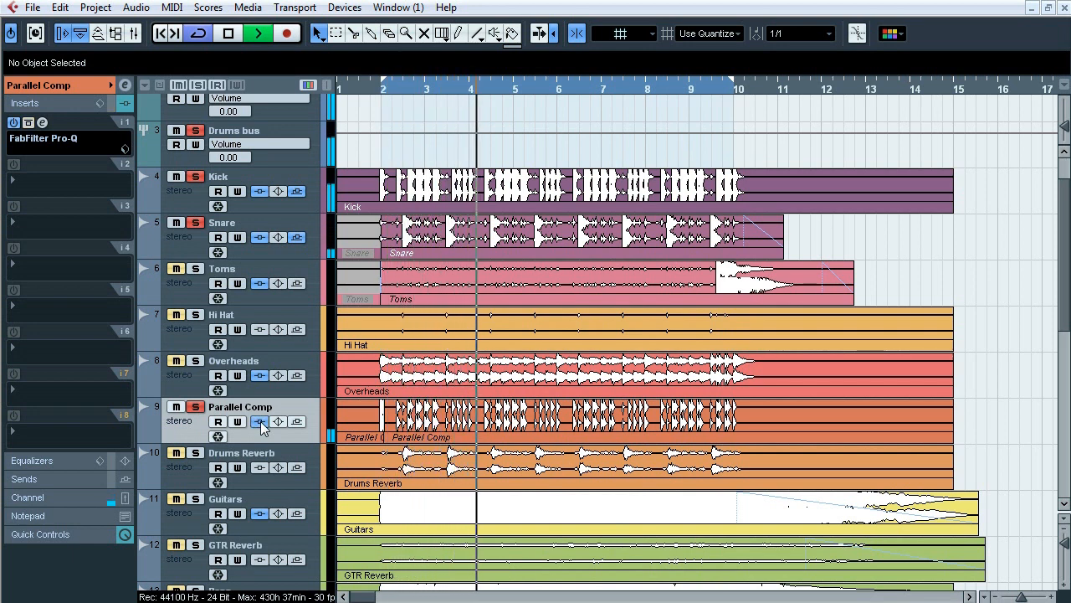
left_click(260, 422)
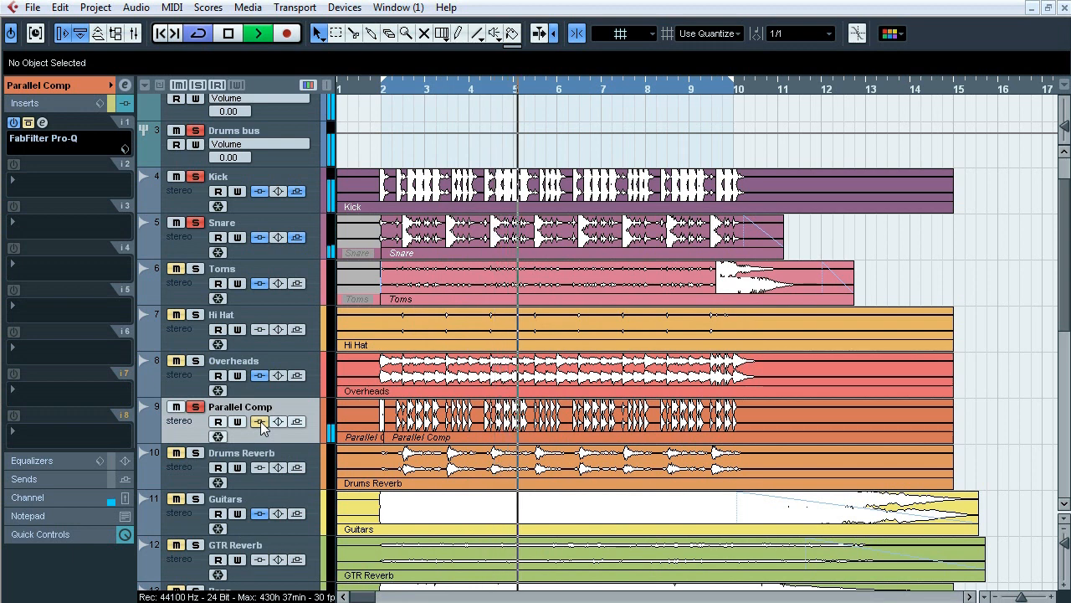
left_click(261, 422)
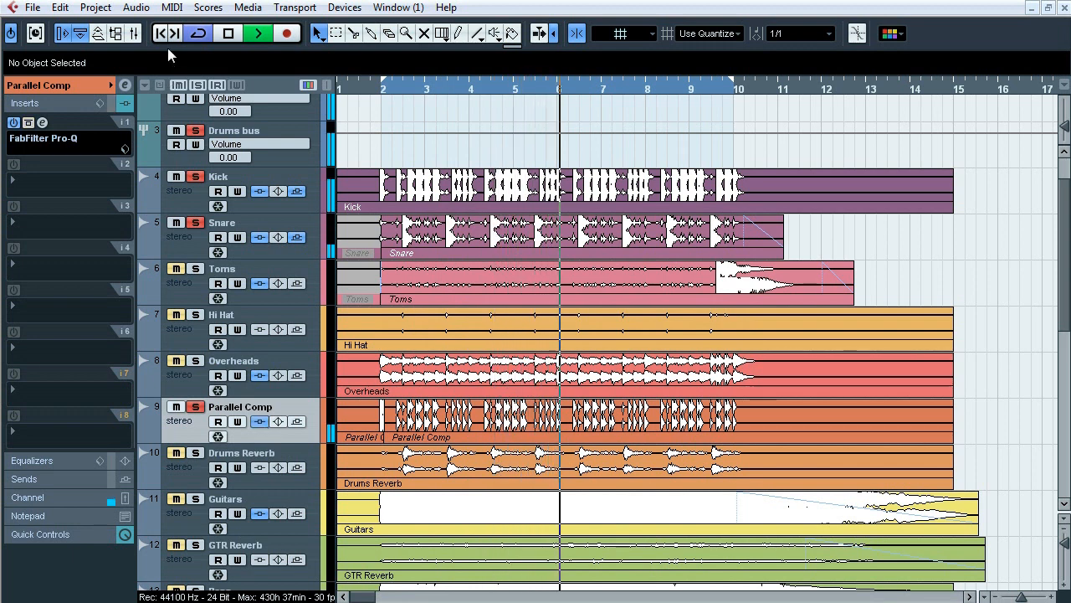
left_click(260, 422)
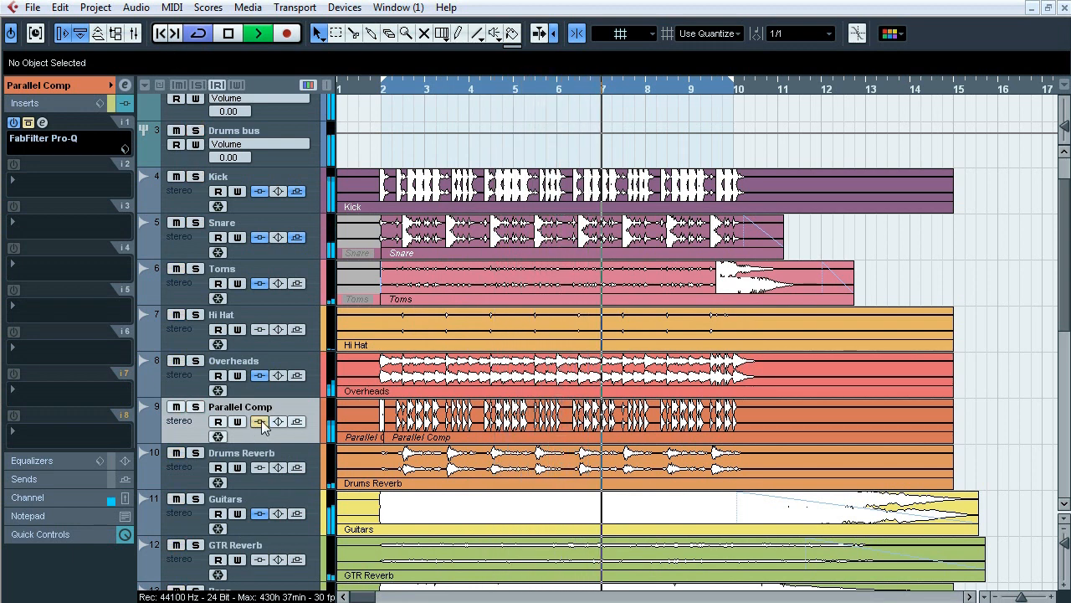
left_click(260, 422)
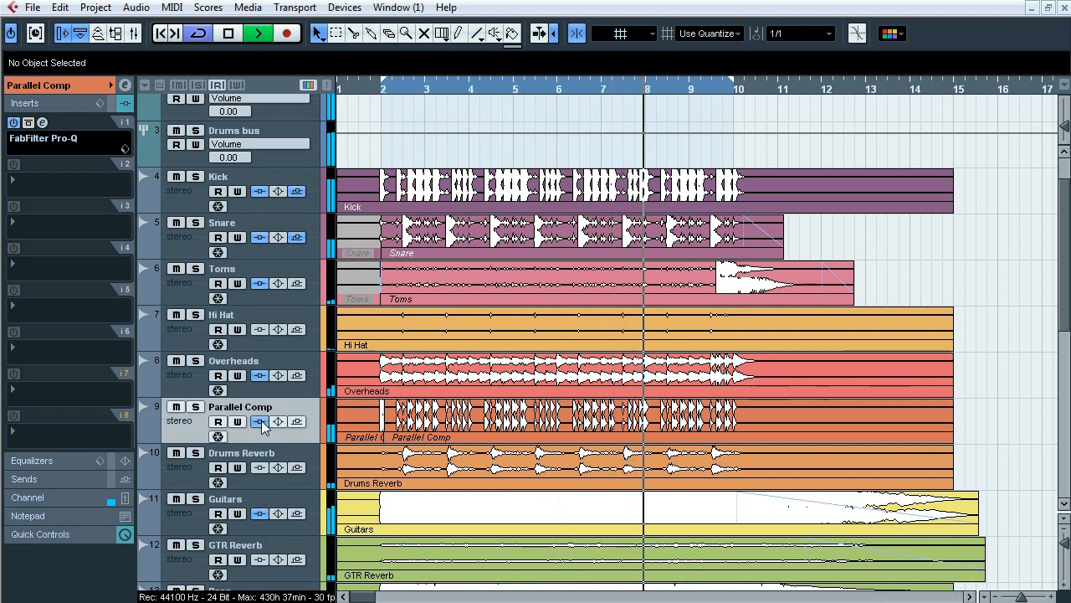
Solo the Parallel Comp, examine the split in its audio near bar 2, turn off snapping and play across the split.
left_click(196, 407)
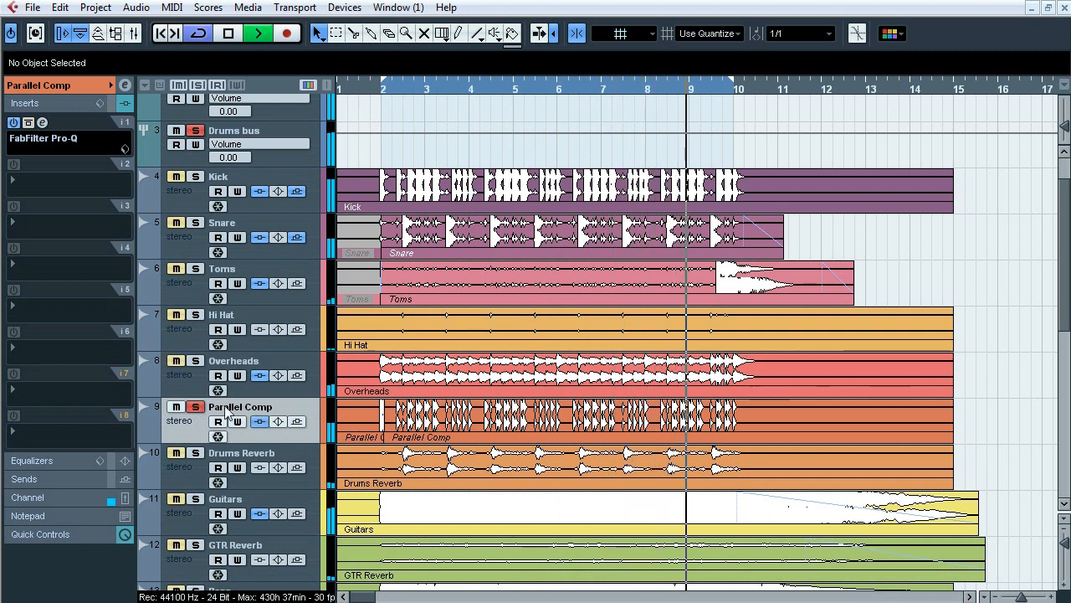
key("space")
left_click_drag(374, 90, 442, 377)
left_click_drag(1064, 109, 1066, 134)
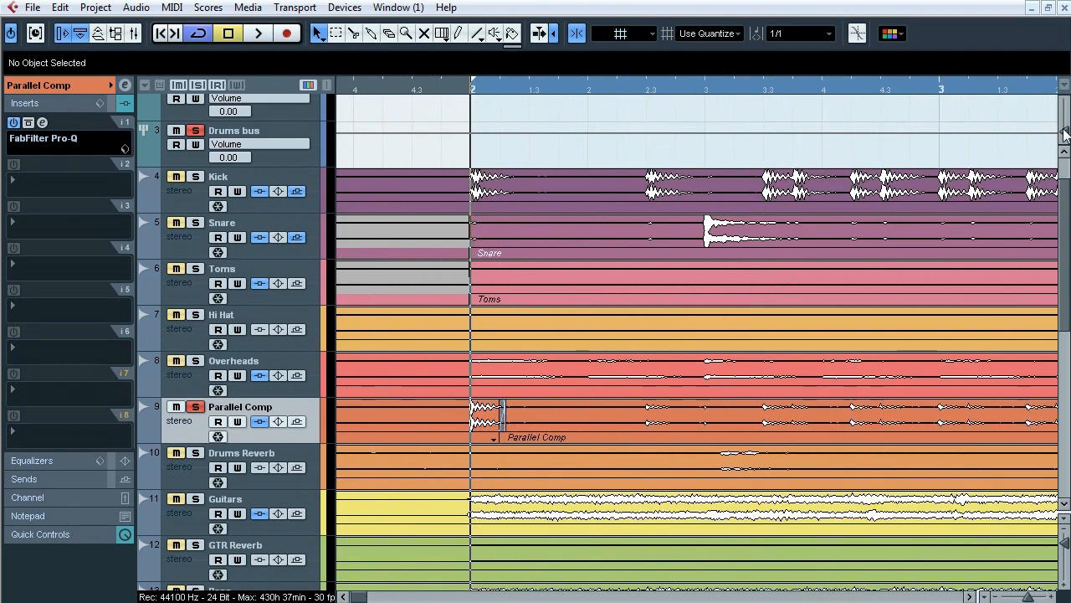
left_click(470, 430)
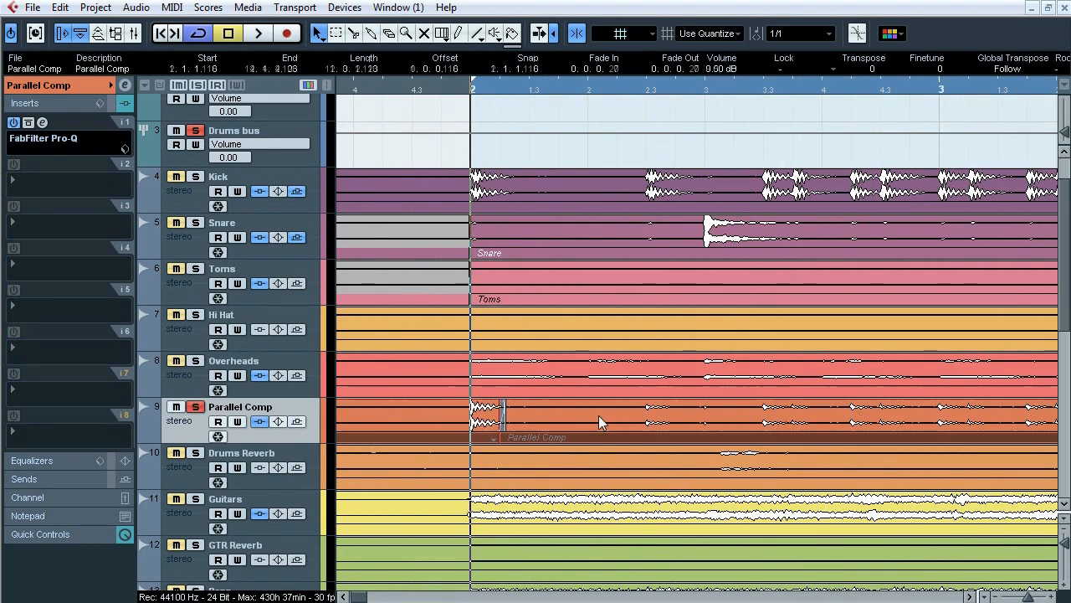
scroll(417, 101, "down", 4)
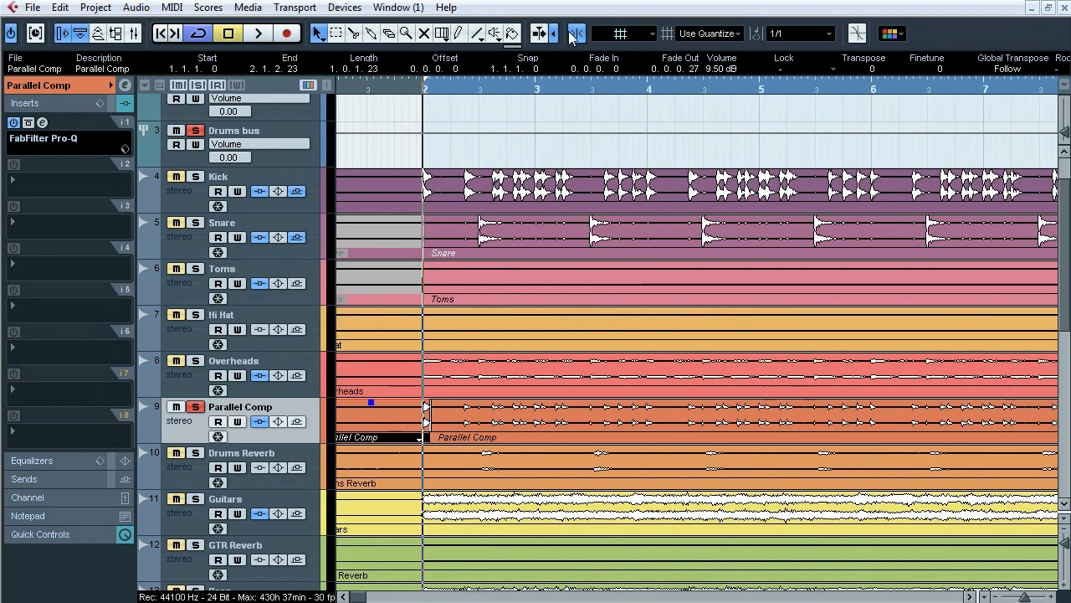
key("space")
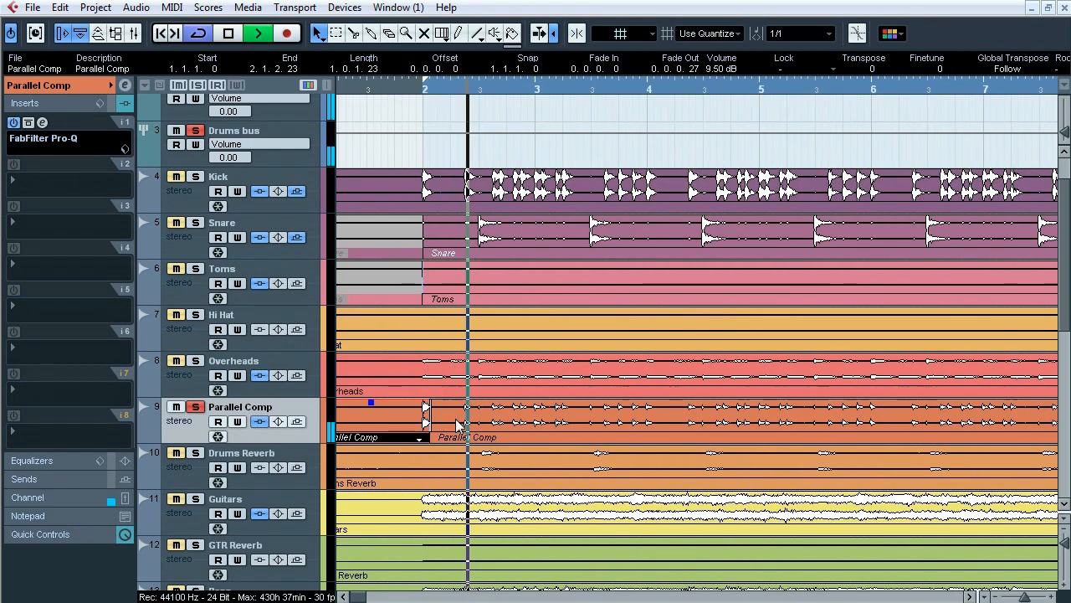
key("space")
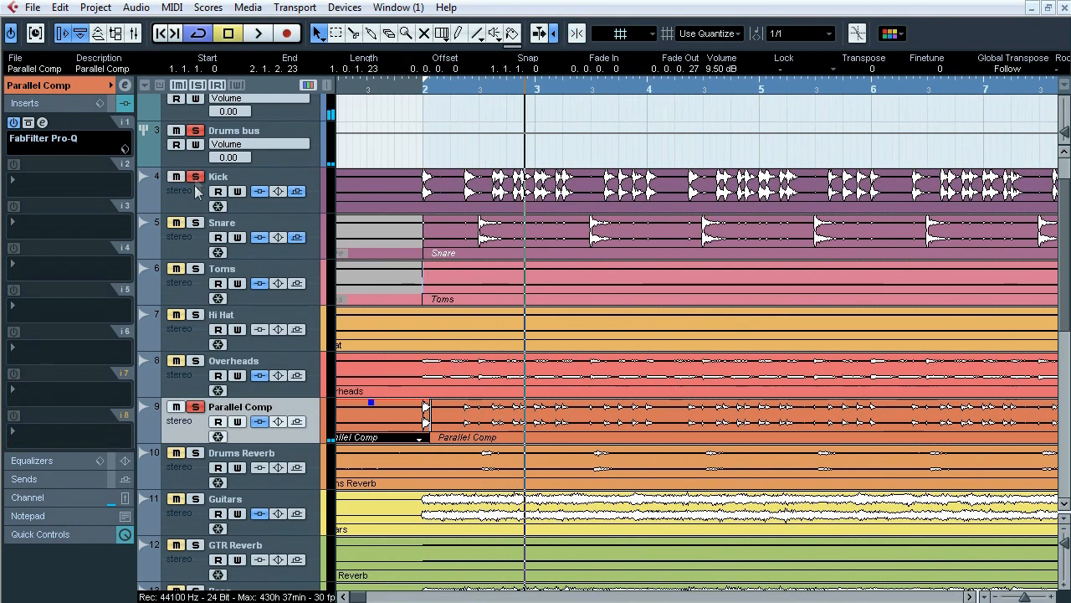
Play from just before bar 2 with Kick, Snare and Parallel Comp soloed, then repeat without the Parallel Comp.
left_click(394, 98)
key("space")
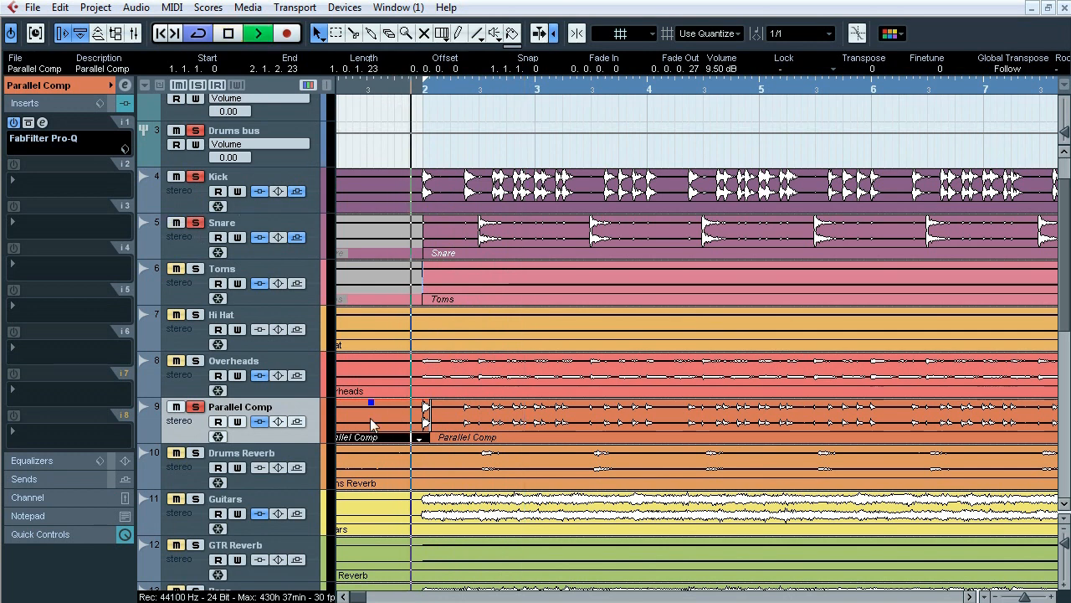
key("space")
left_click(196, 407)
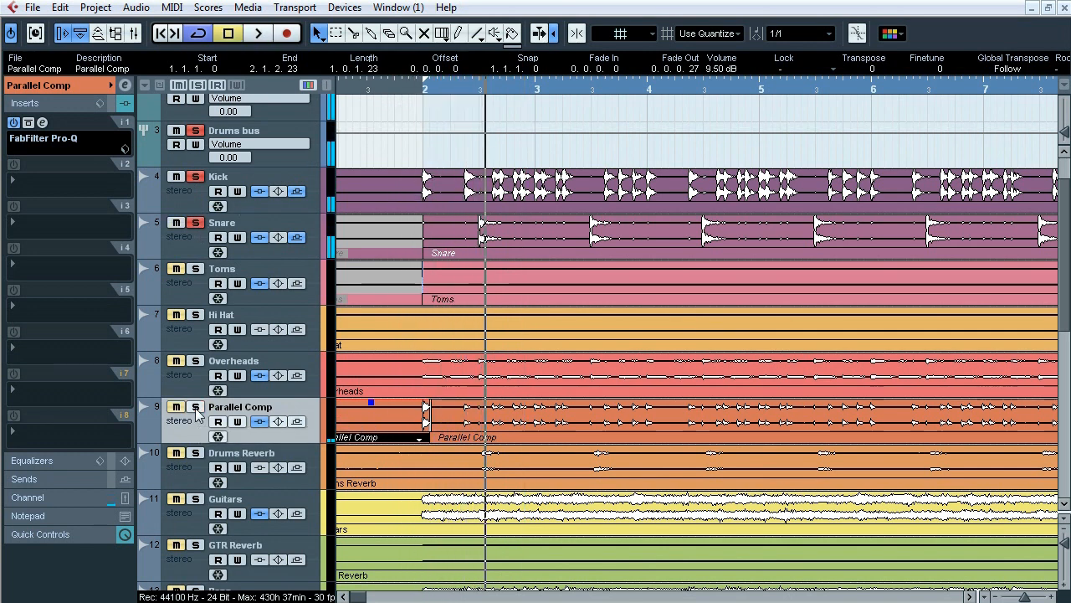
left_click(410, 99)
key("space")
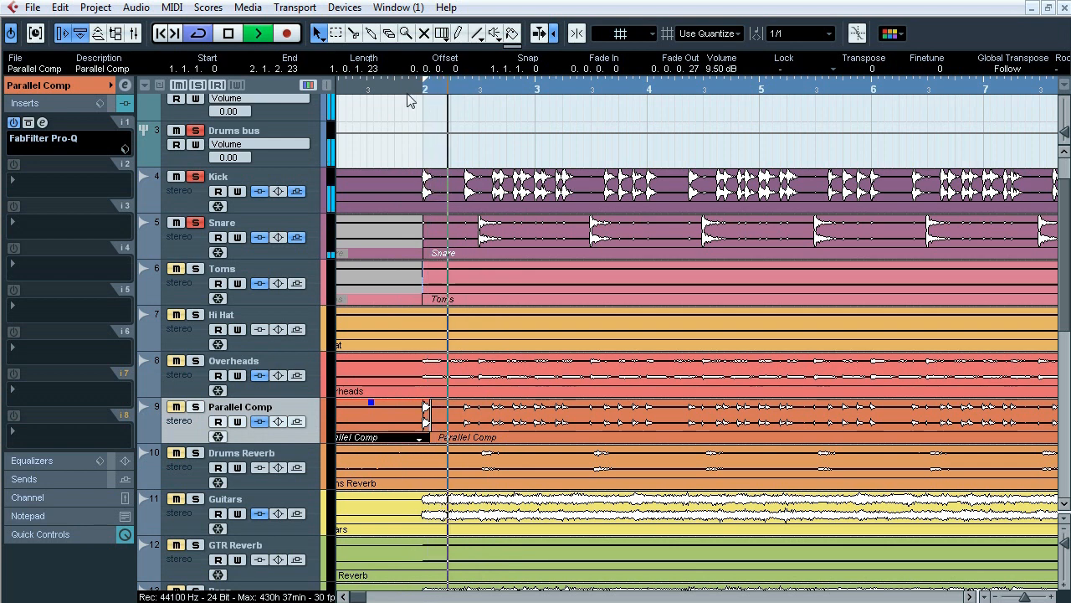
key("space")
Clear the solos, play the full mix across bar 2 and solo only the Parallel Comp again.
left_click(399, 96)
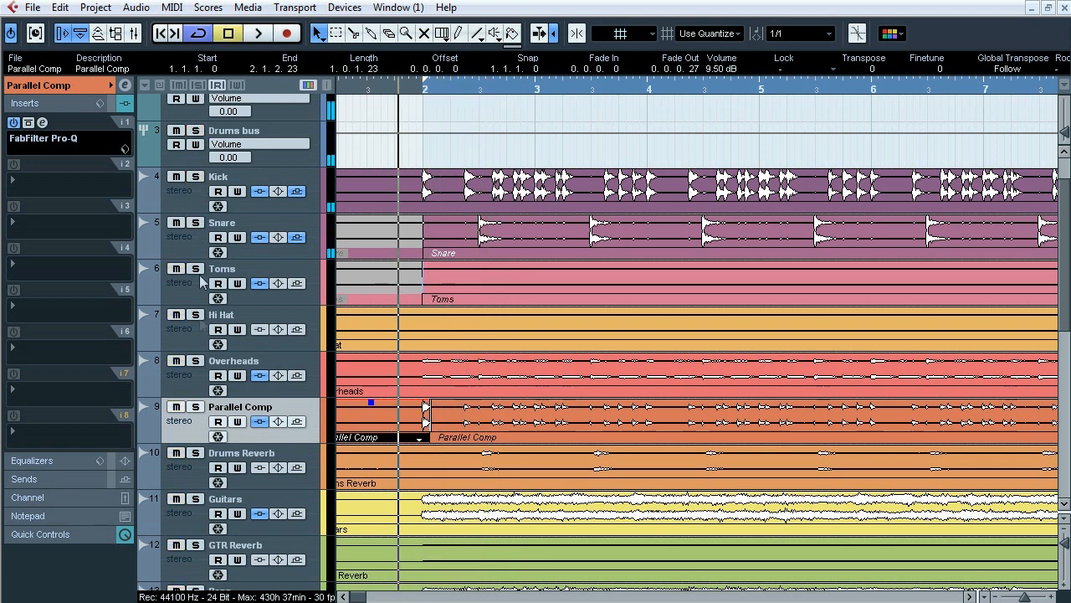
key("space")
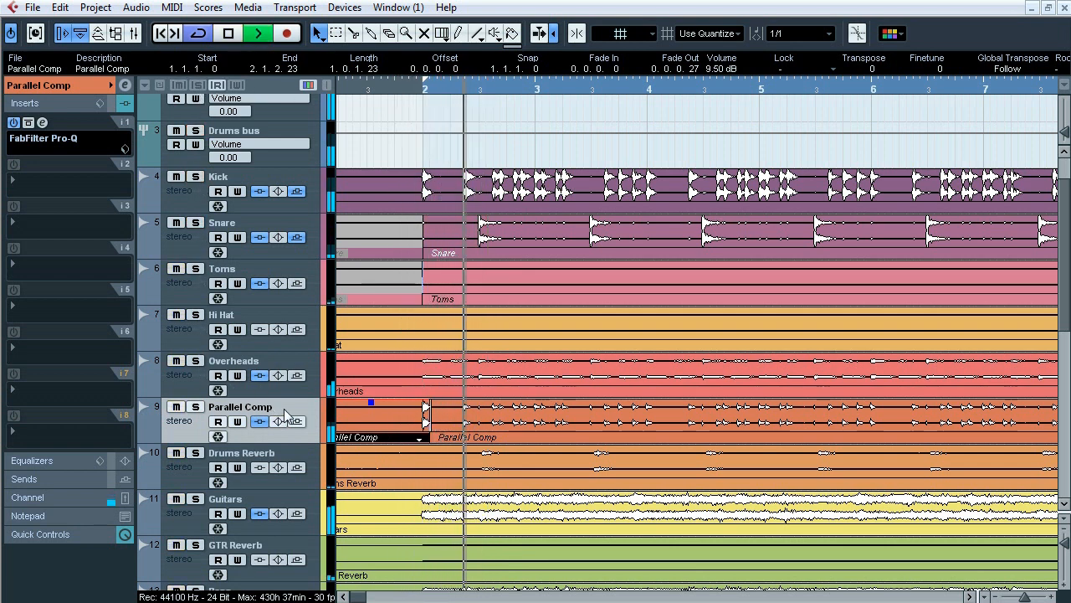
key("space")
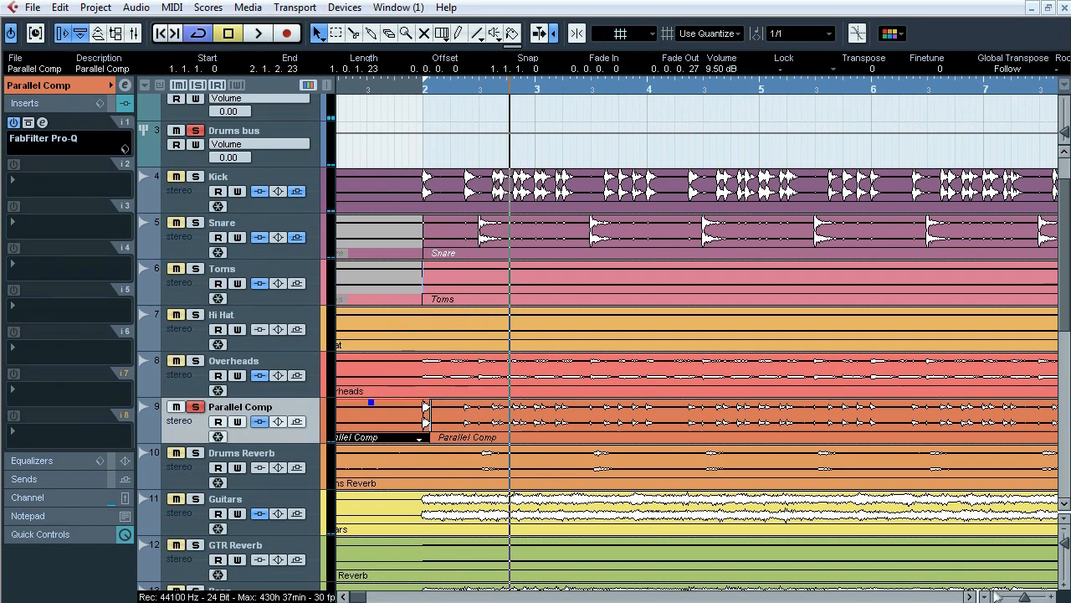
Move the solo to the Drums Reverb, listen to it on its own and clear its solo.
left_click(996, 596)
left_click_drag(1064, 132, 1065, 129)
scroll(204, 318, "down", 2)
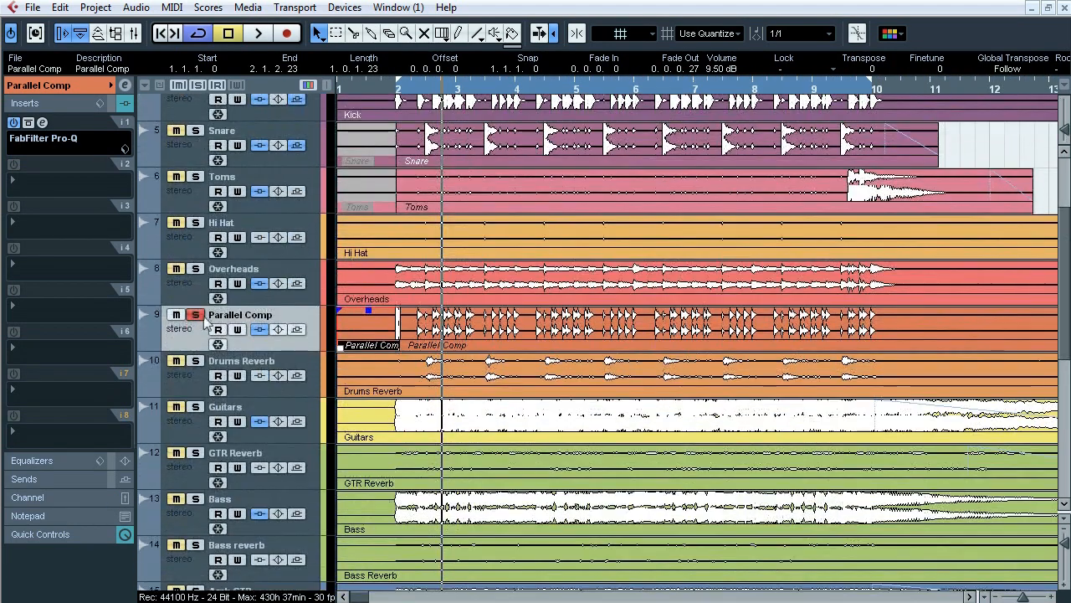
left_click(237, 372)
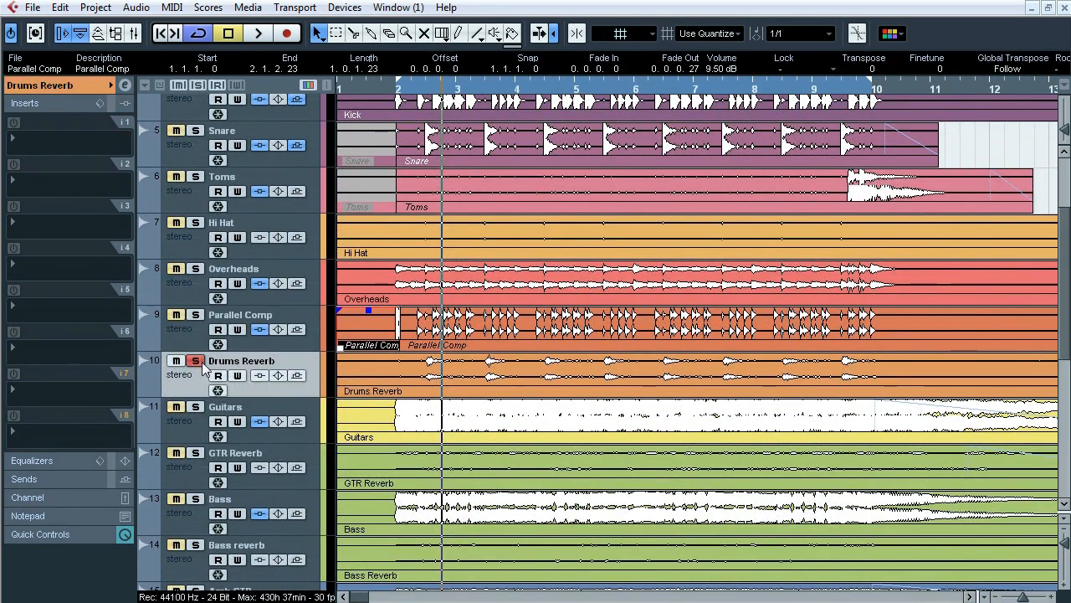
key("space")
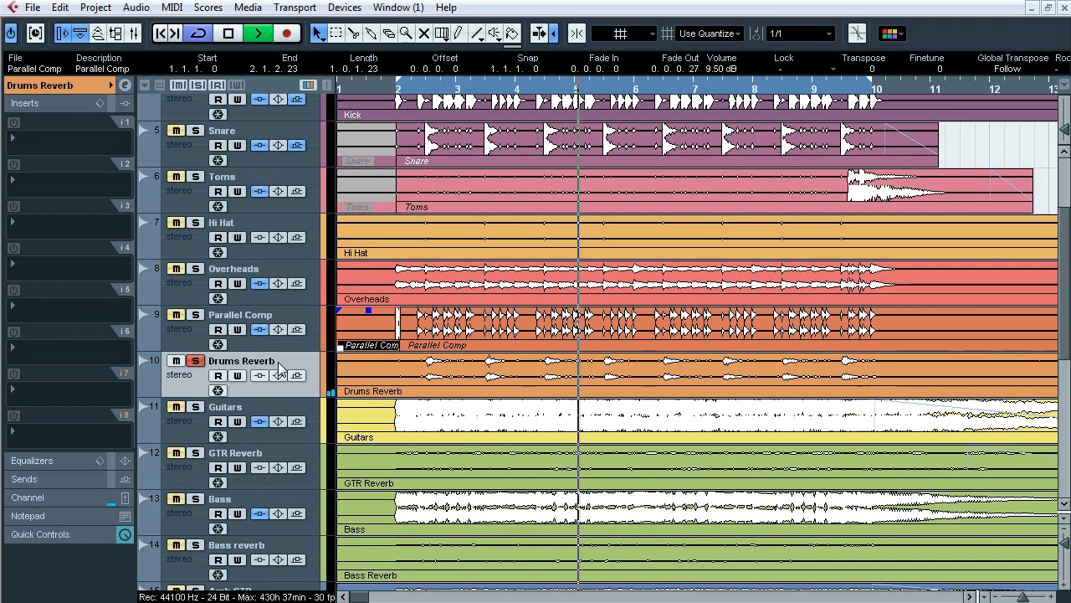
key("space")
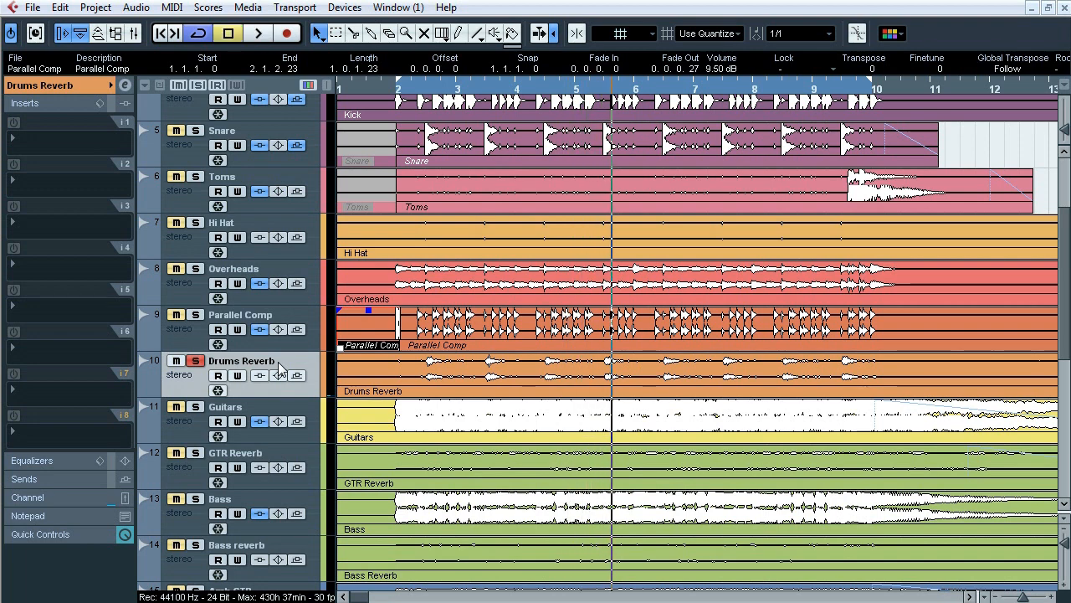
left_click(199, 361)
Solo the Drums bus, inspect the bands of its iZotope Ozone 5 Equalizer insert and close the plug-in.
scroll(202, 364, "up", 4)
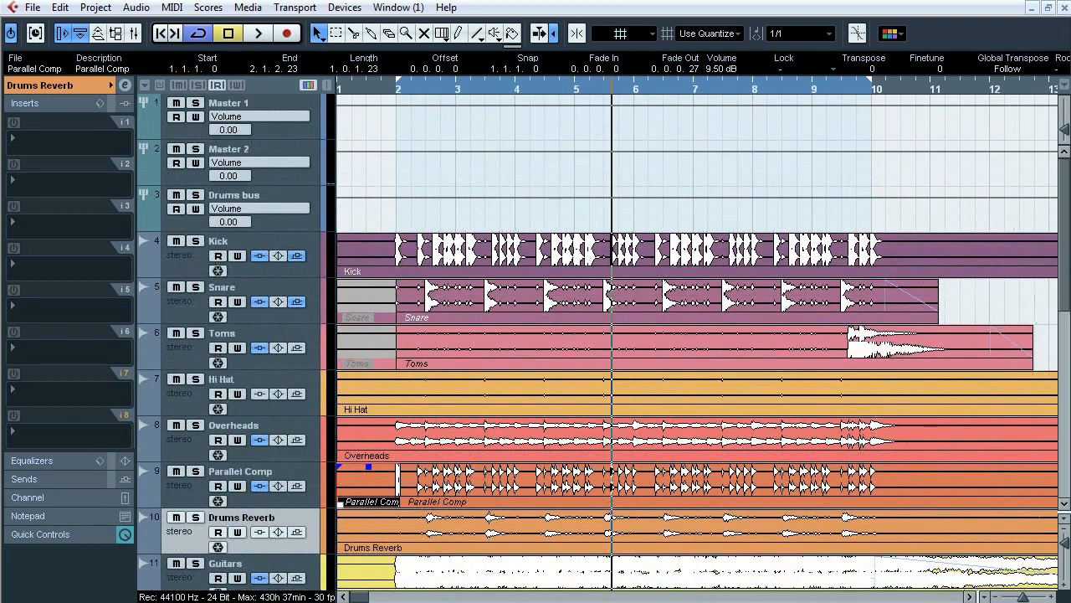
left_click(200, 194)
left_click(270, 194)
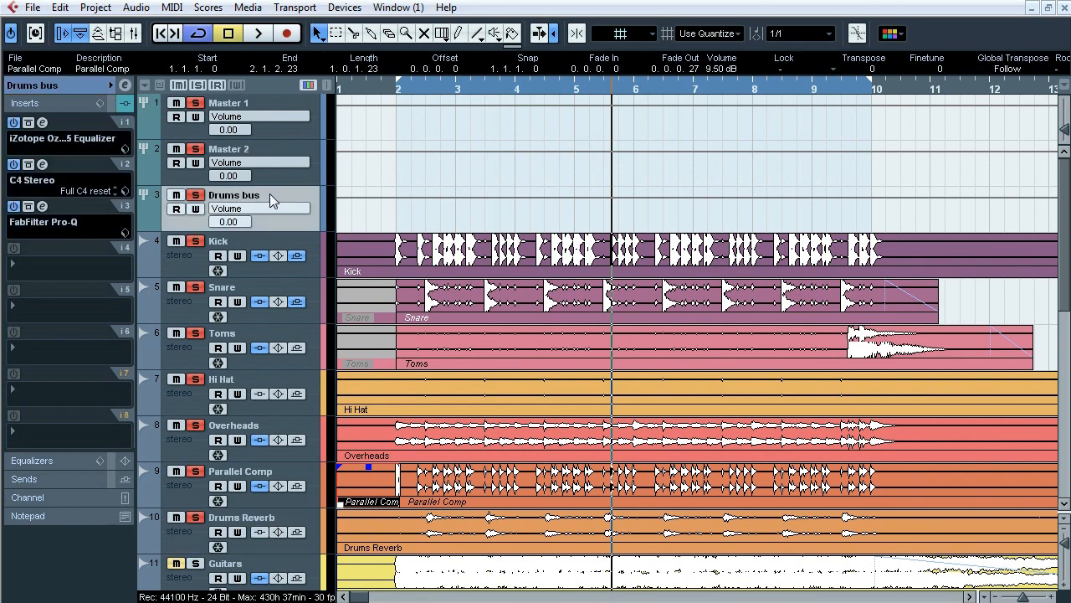
left_click(42, 123)
mouse_move(459, 52)
left_mouse_down()
mouse_move(441, 61)
mouse_move(440, 49)
left_mouse_up()
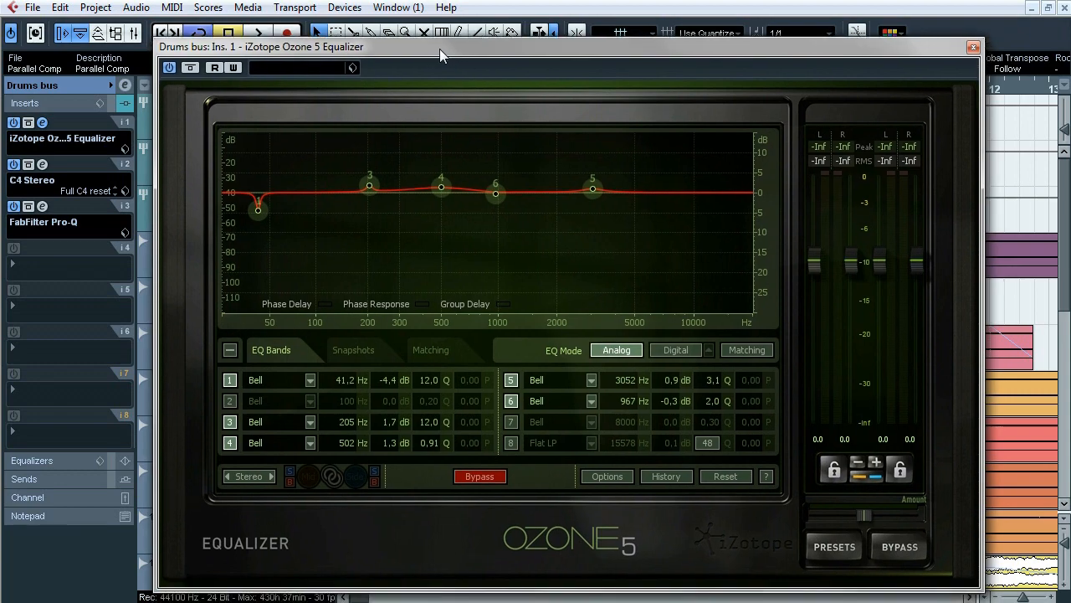
left_click(46, 123)
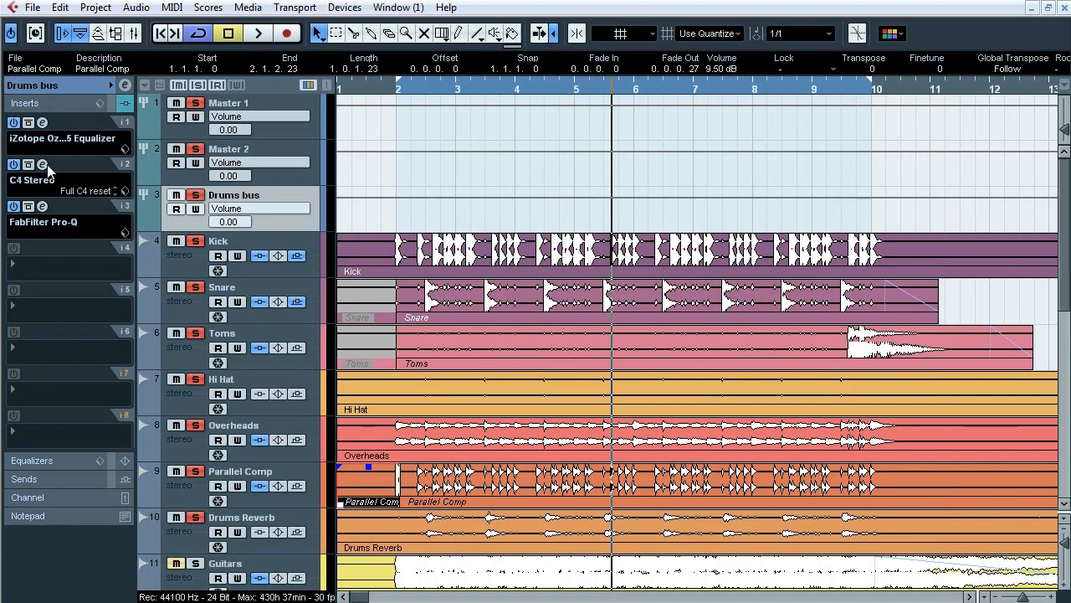
Inspect the Drums bus's C4 Stereo settings and its FabFilter Pro-Q band and output level, closing each plug-in.
left_click(47, 166)
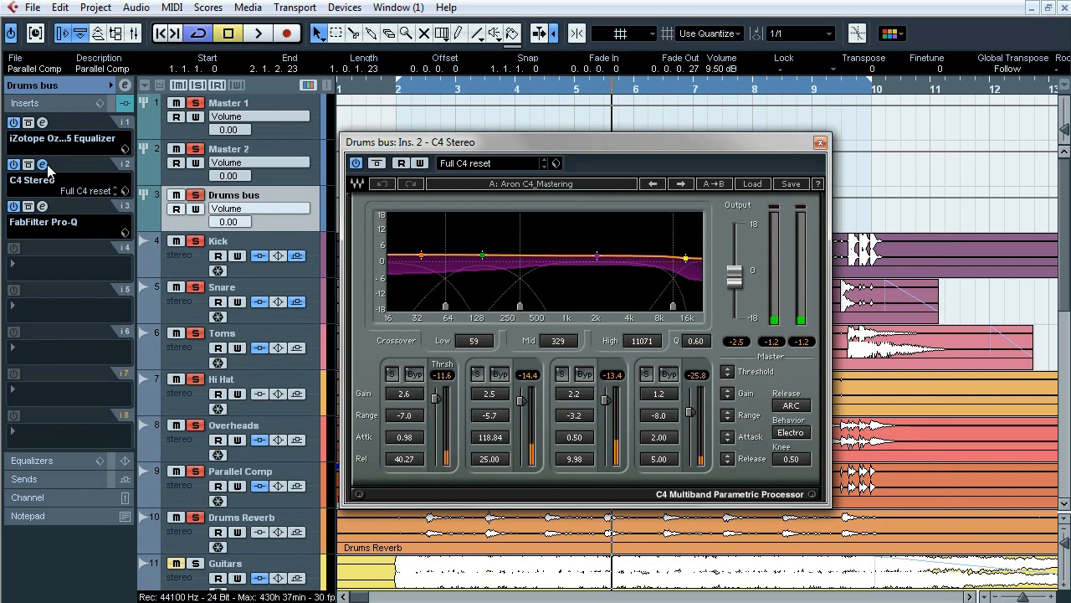
left_click(47, 166)
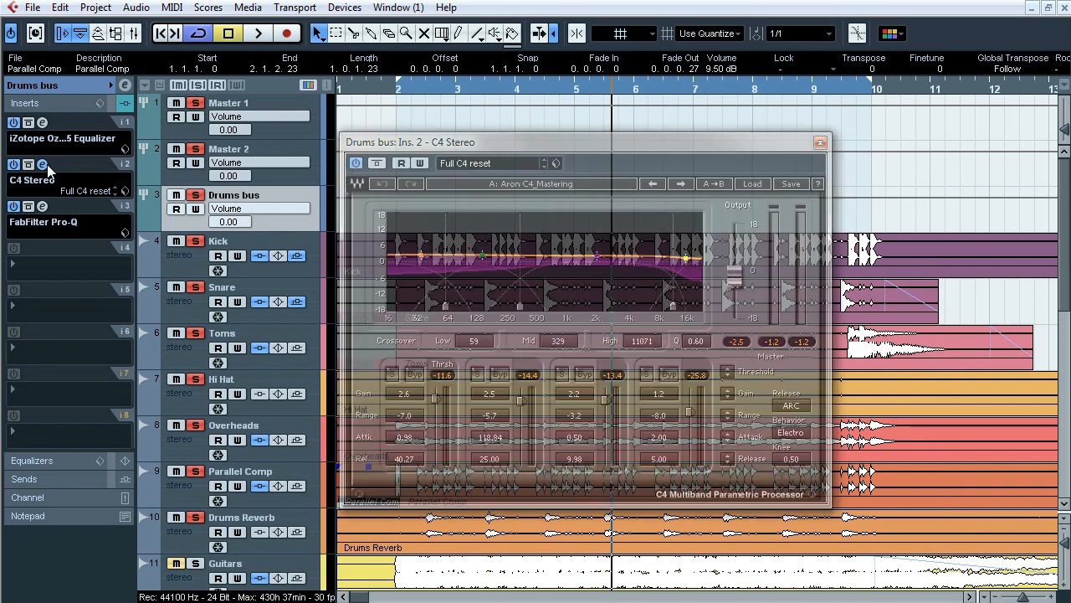
left_click(47, 207)
mouse_move(600, 295)
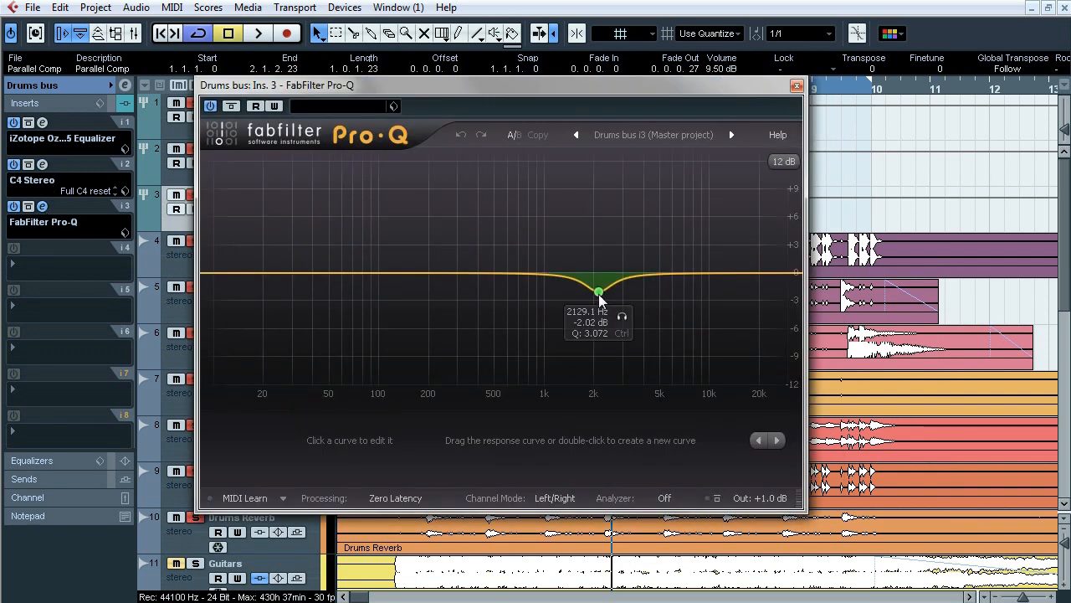
mouse_move(769, 473)
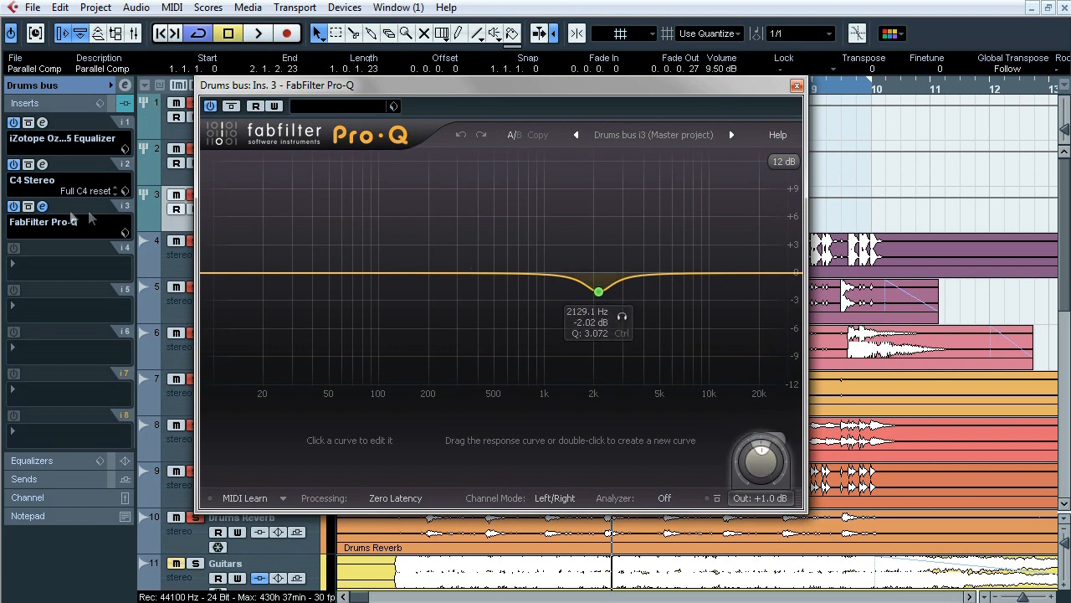
left_click(47, 207)
Play the soloed Drums bus, clear the solos and compare its inserts bypassed and active in the full mix.
key("space")
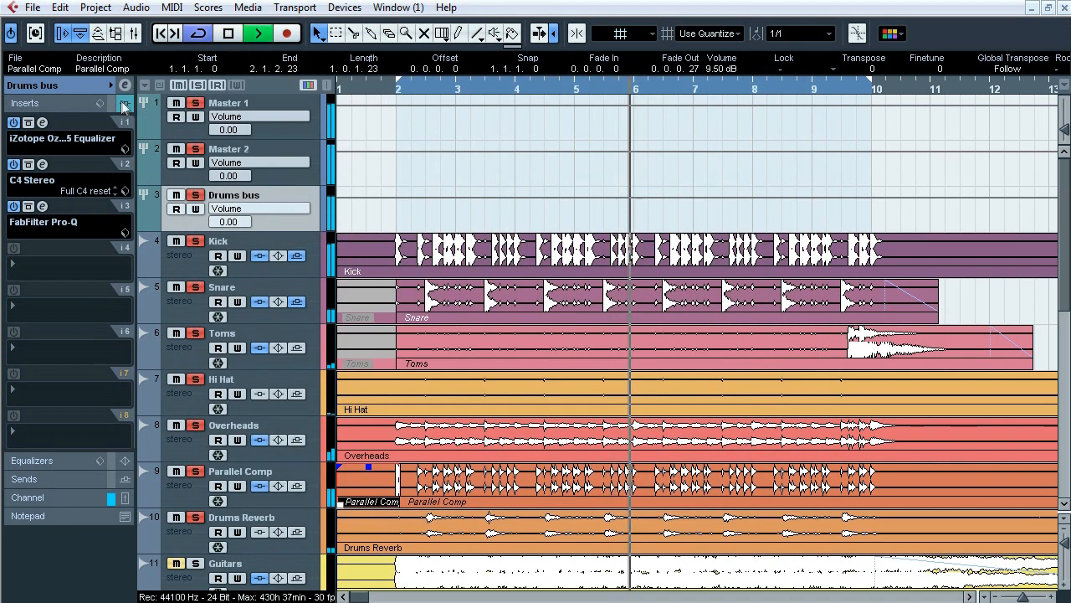
left_click(109, 103)
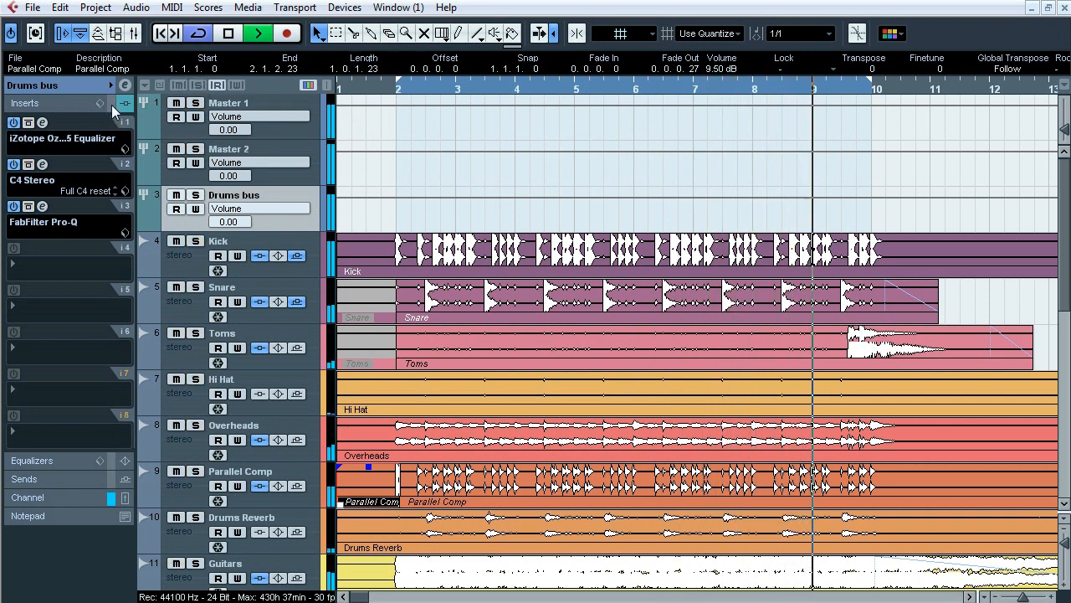
left_click(112, 103)
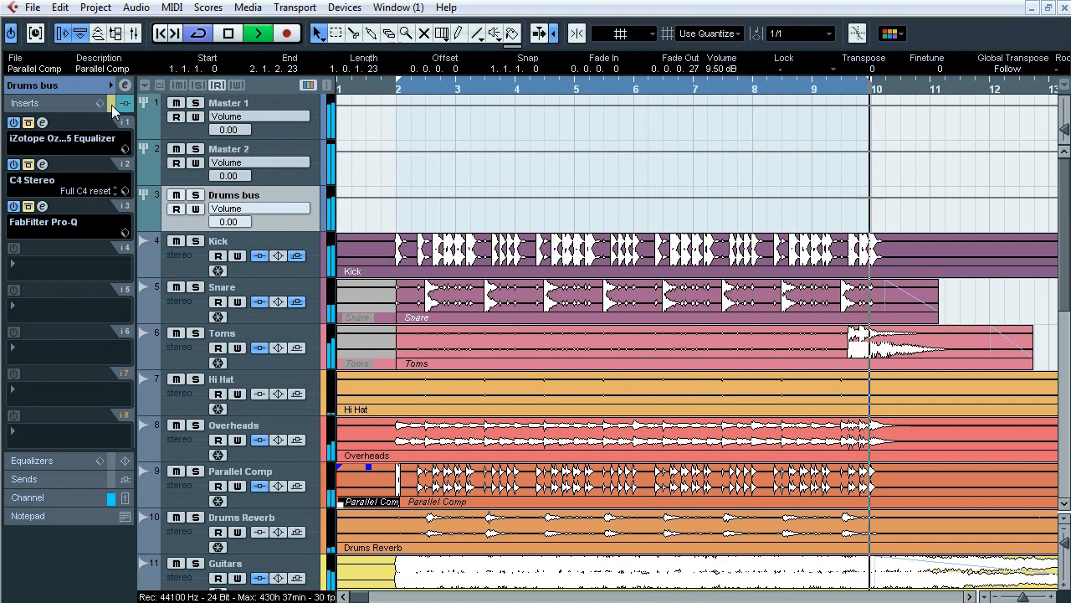
left_click(111, 105)
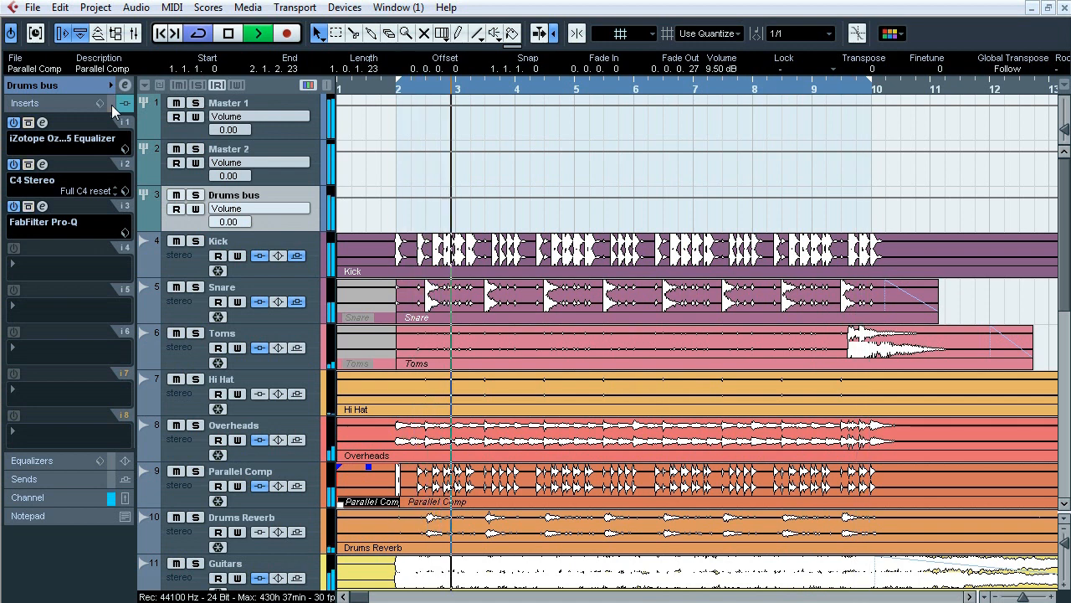
left_click(111, 104)
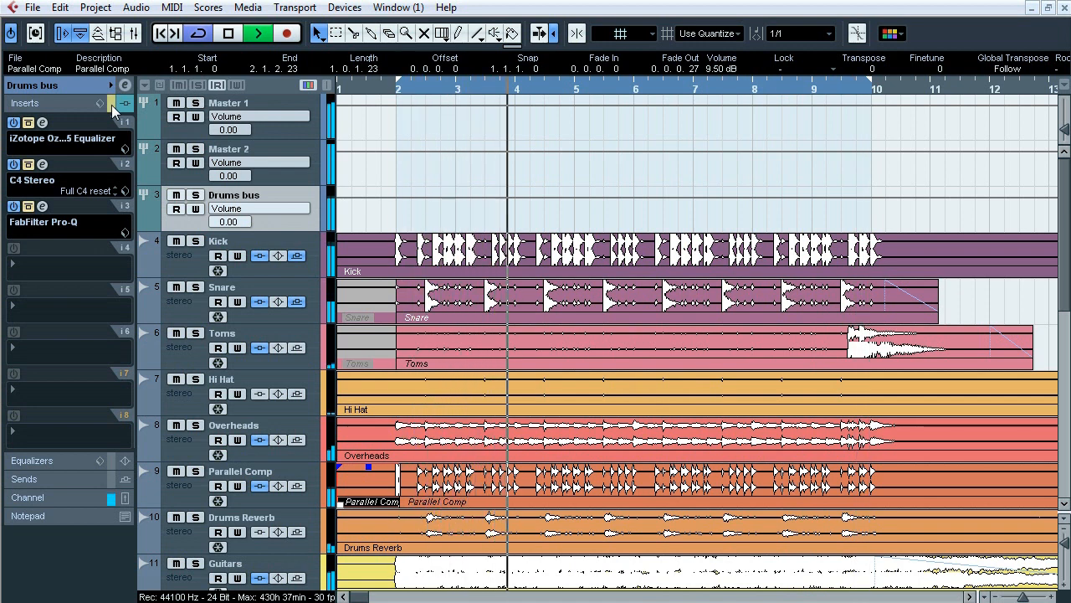
left_click(111, 104)
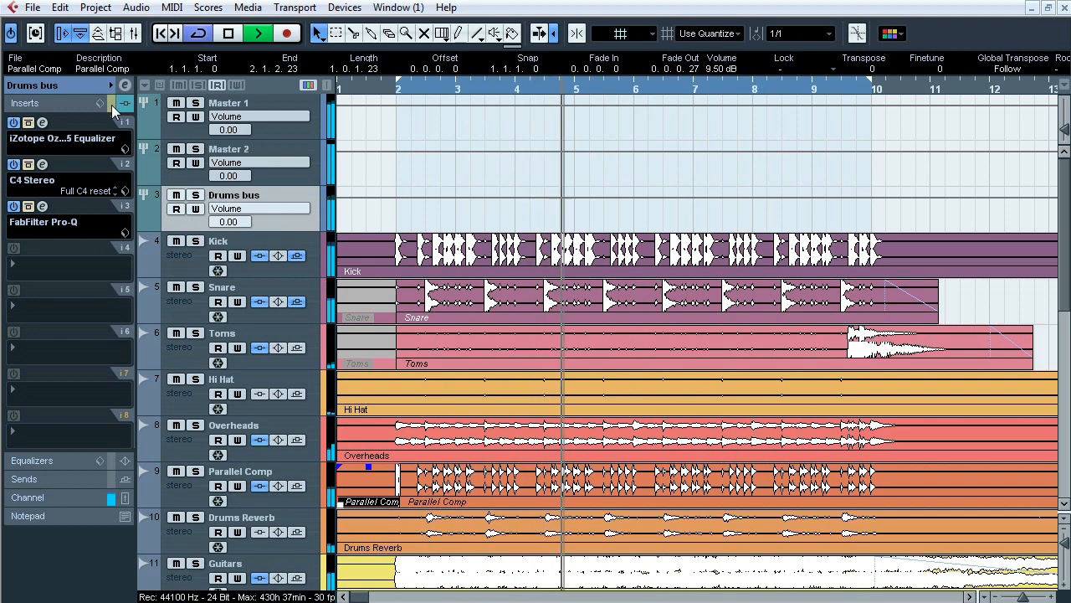
Solo the Drums bus and review its iZotope Ozone 5 Equalizer and C4 Stereo inserts during playback, closing each plug-in.
left_click(195, 195)
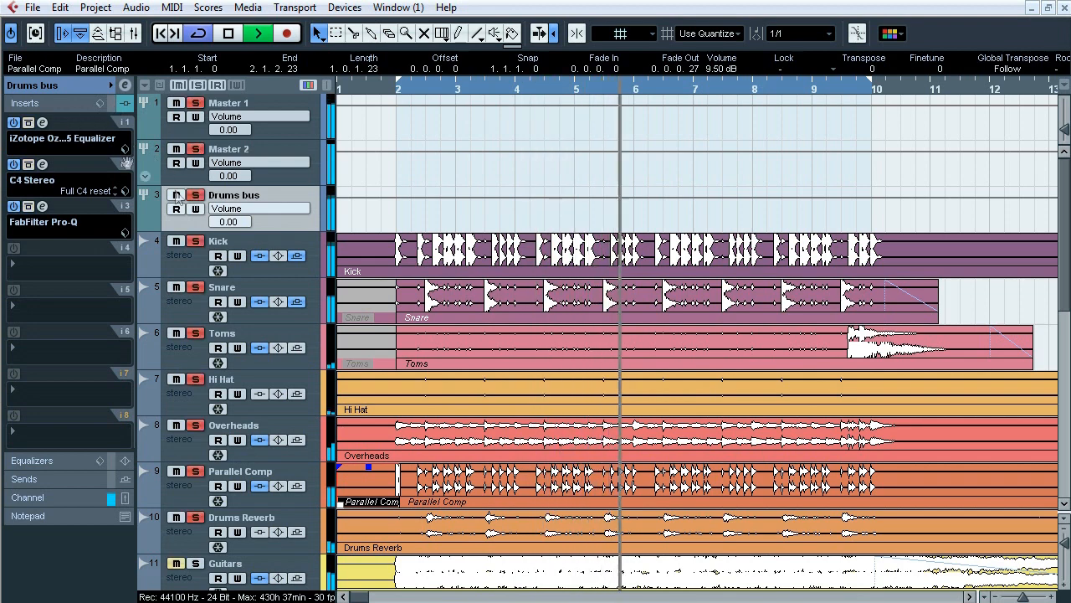
left_click(111, 100)
left_click(41, 123)
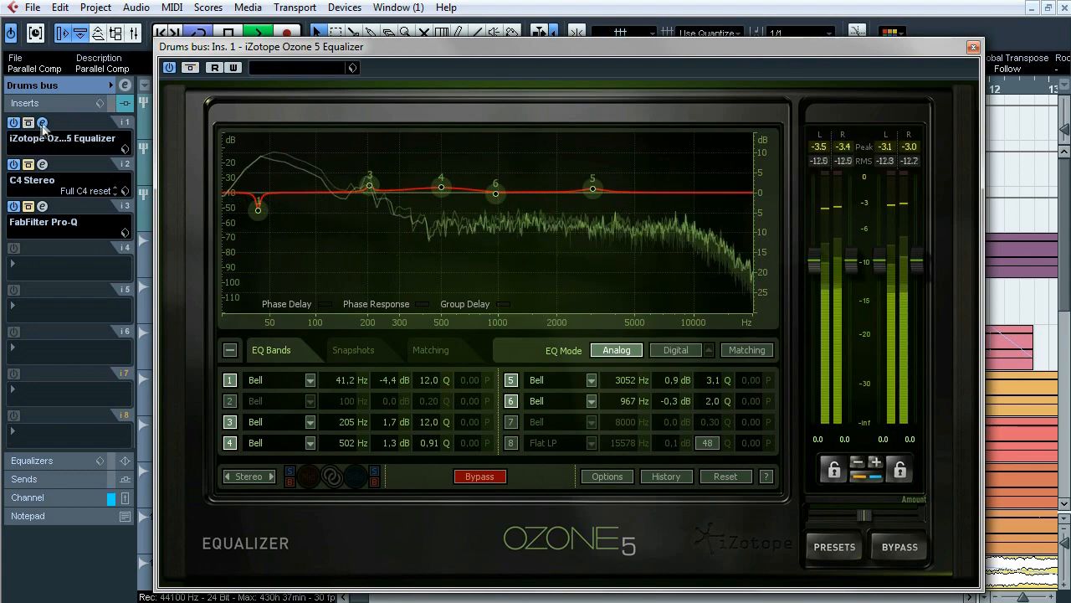
left_click(42, 123)
left_click(43, 165)
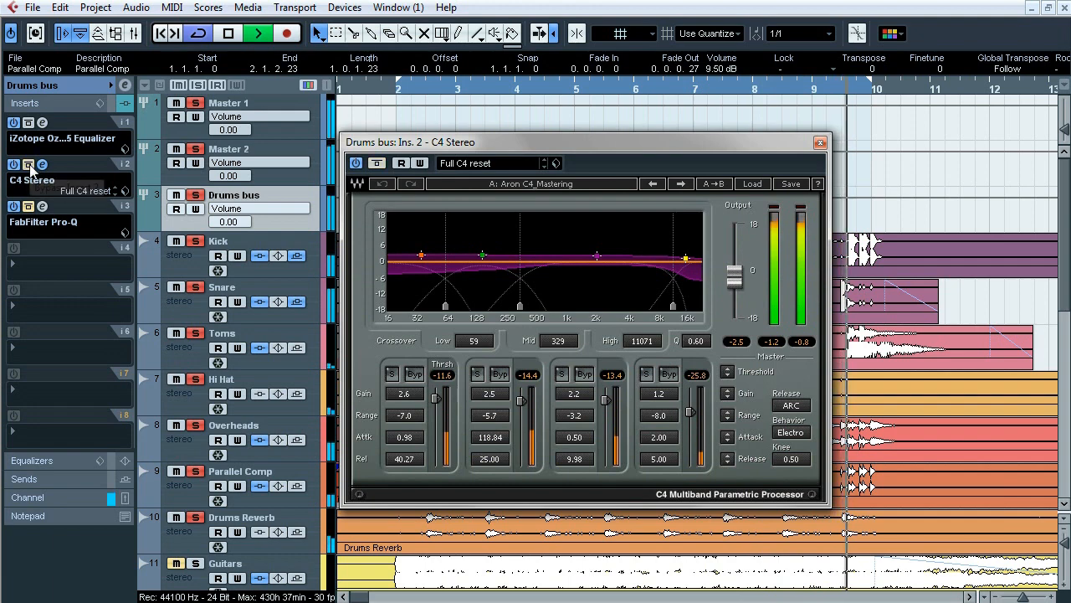
left_click(42, 166)
Inspect the Drums bus's FabFilter Pro-Q band, compare the plug-in bypassed and active, stop playback and close it.
left_click(41, 206)
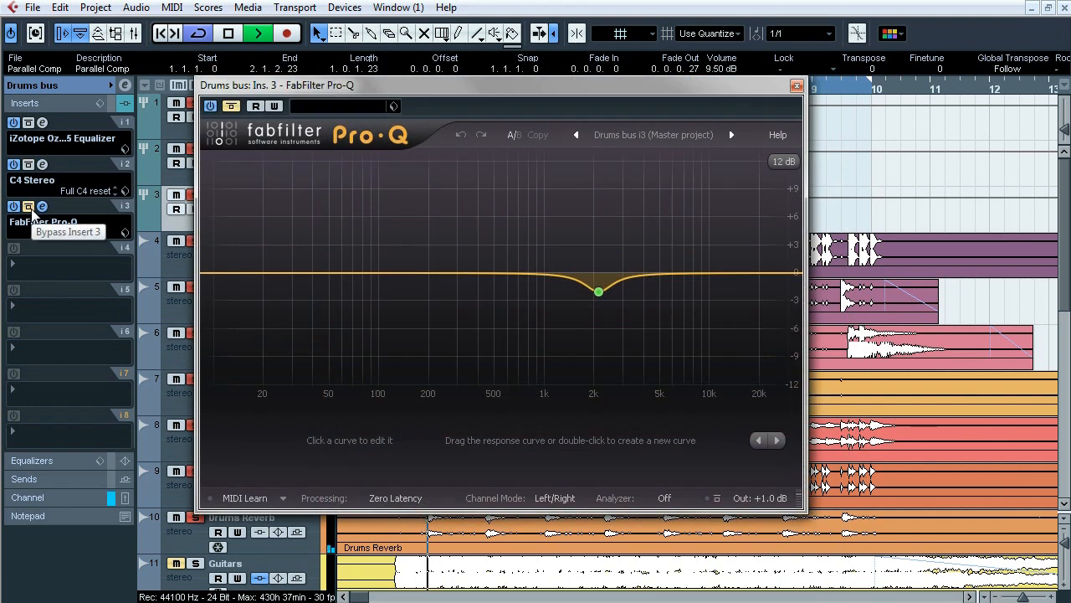
mouse_move(608, 320)
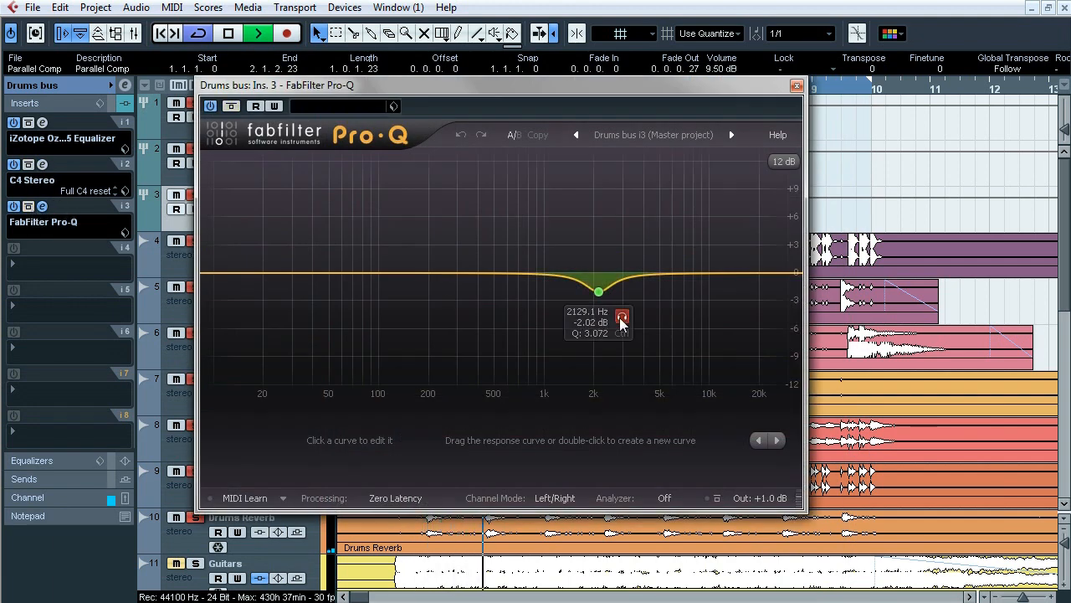
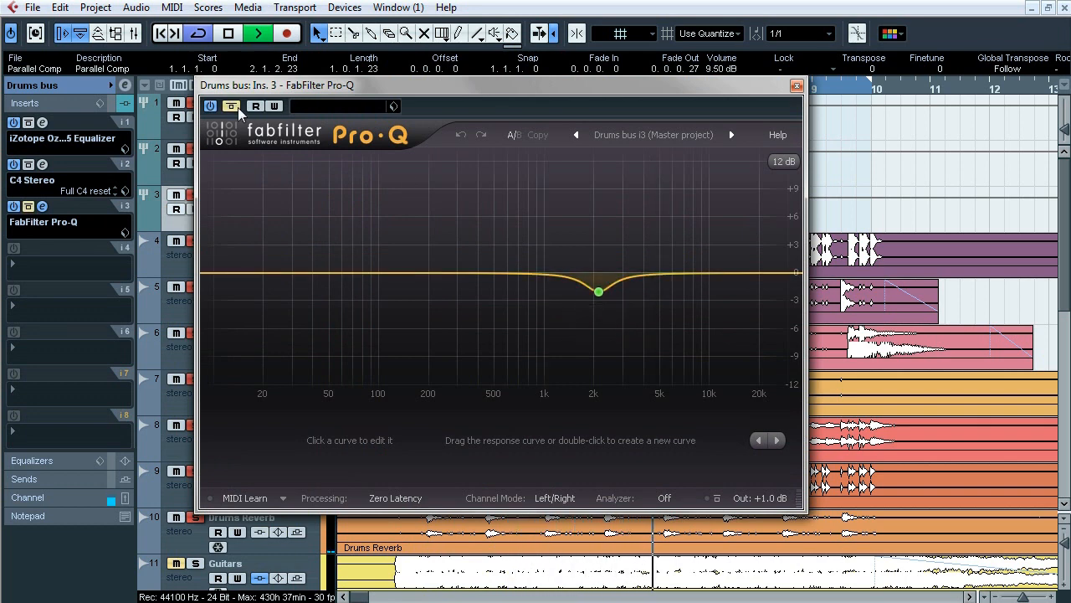
key("space")
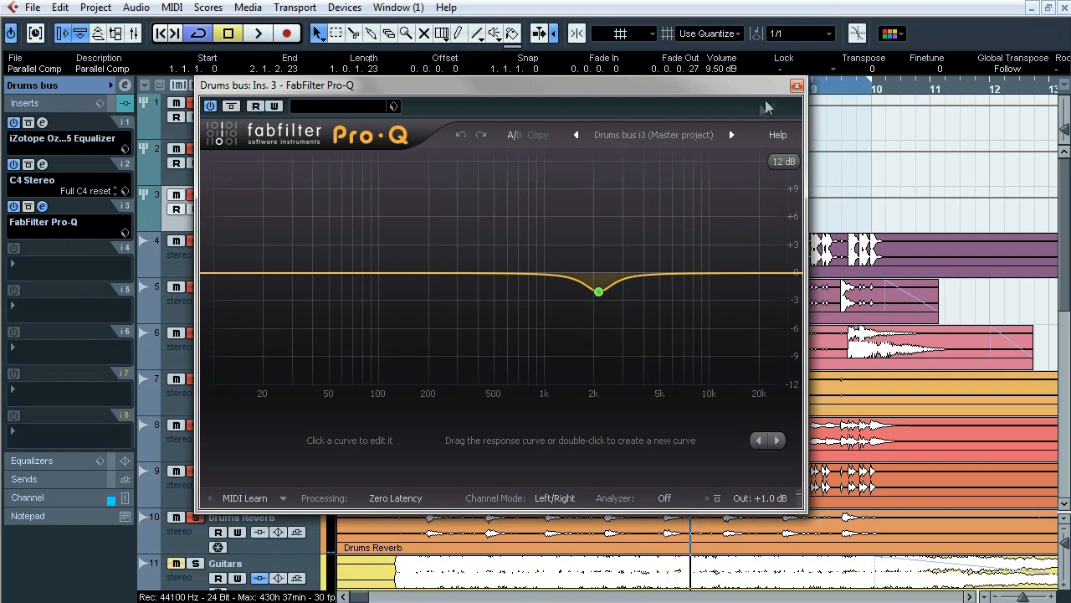
left_click(797, 86)
Clear the solos and select and solo the Guitars track.
left_click_drag(1057, 224, 1065, 294)
left_click(197, 85)
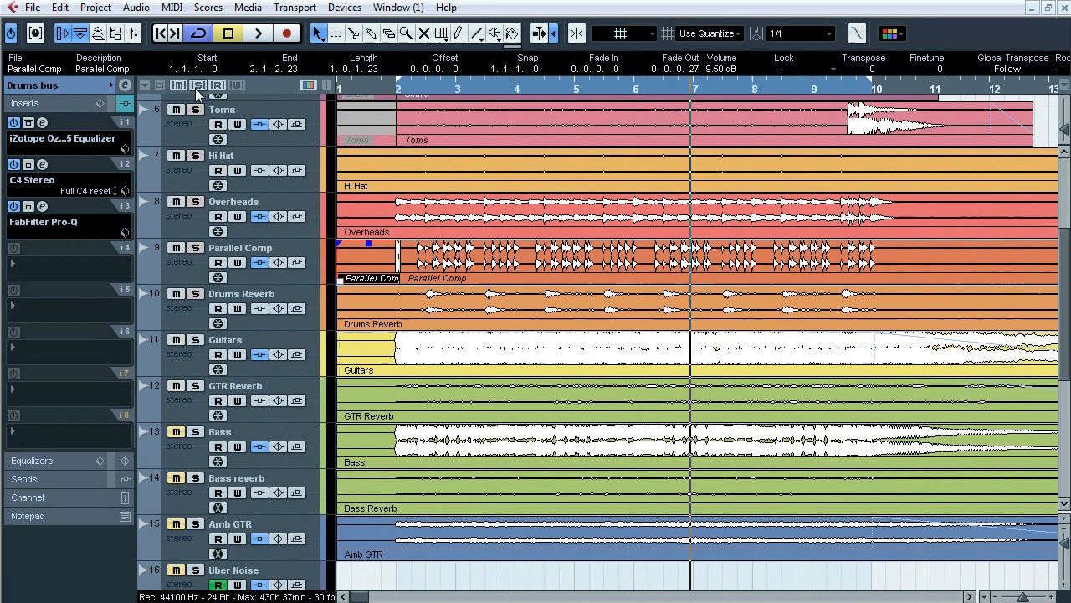
left_click(260, 336)
left_click(195, 339)
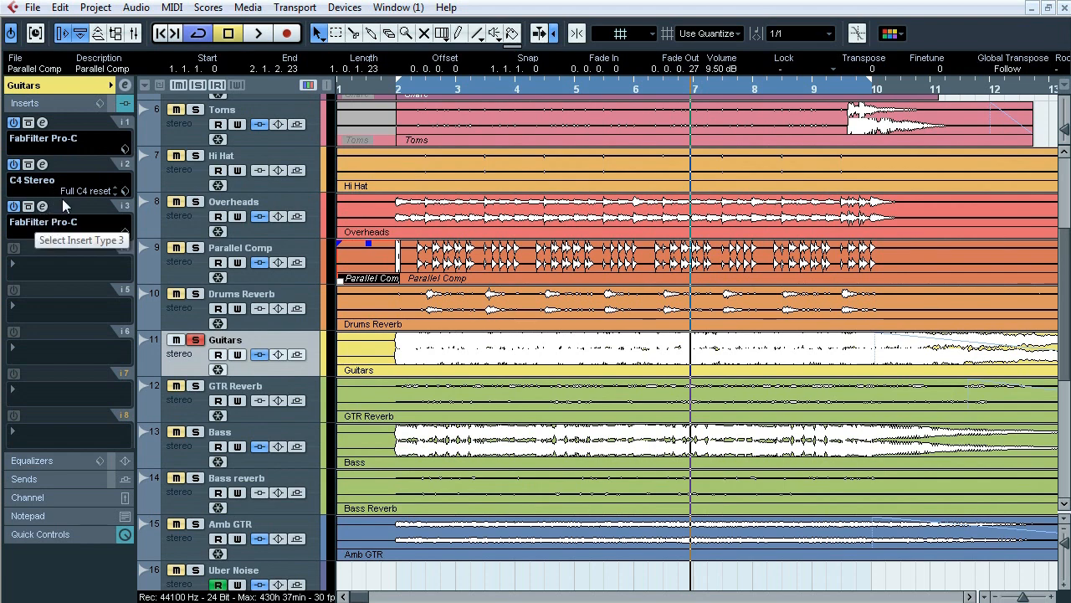
Inspect the dry mix panning of the FabFilter Pro-C in the Guitars track's first insert and close the plug-in.
left_click(42, 123)
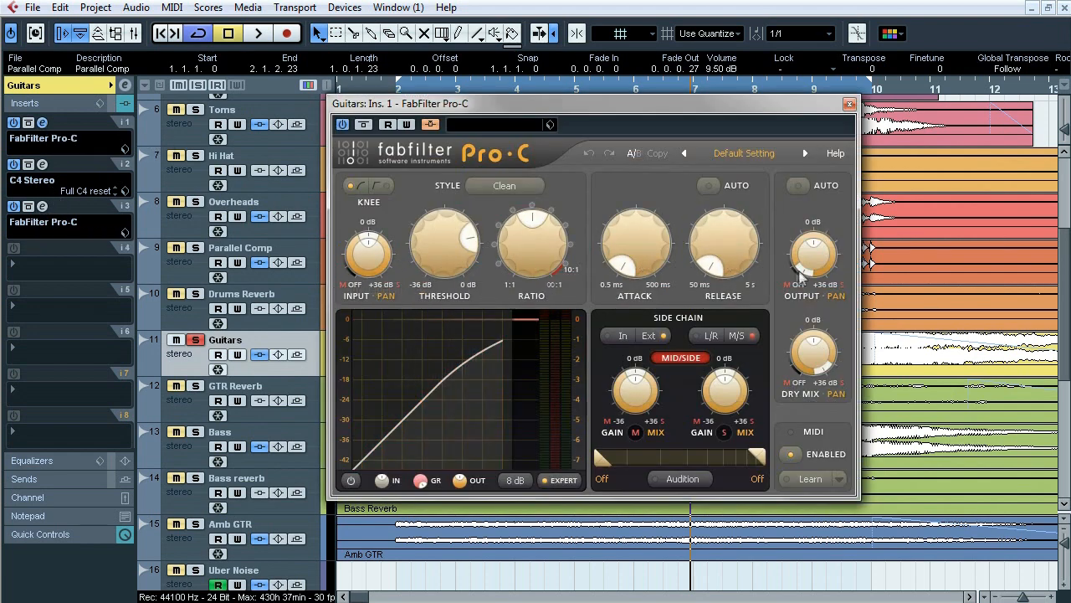
mouse_move(820, 353)
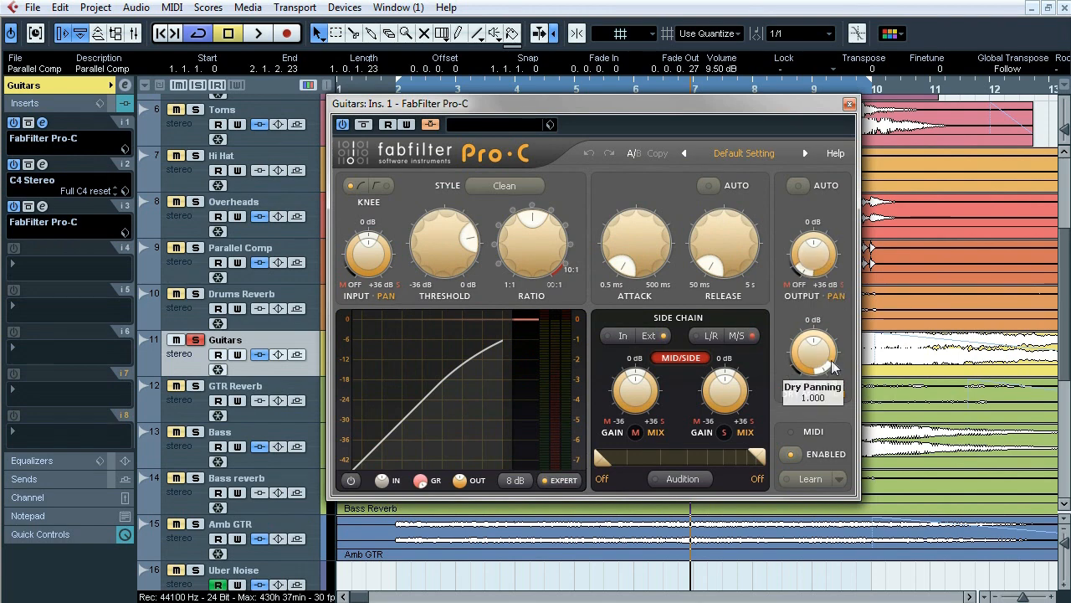
left_click(44, 123)
Inspect the attack, output panning and dry panning of the Guitars' third-insert FabFilter Pro-C and view the track's C4 Stereo settings.
left_click(42, 205)
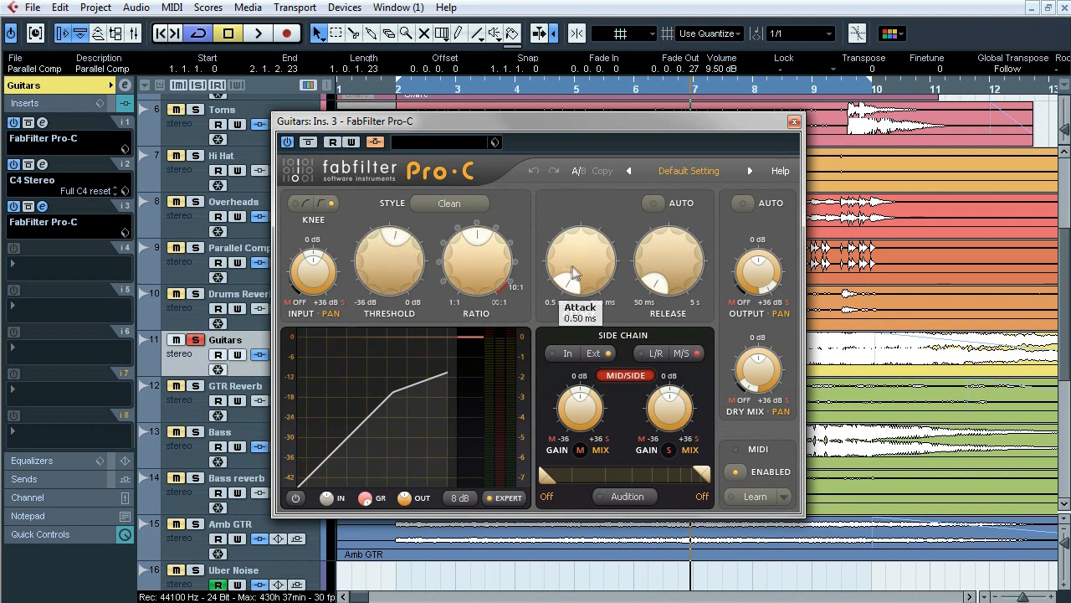
mouse_move(769, 289)
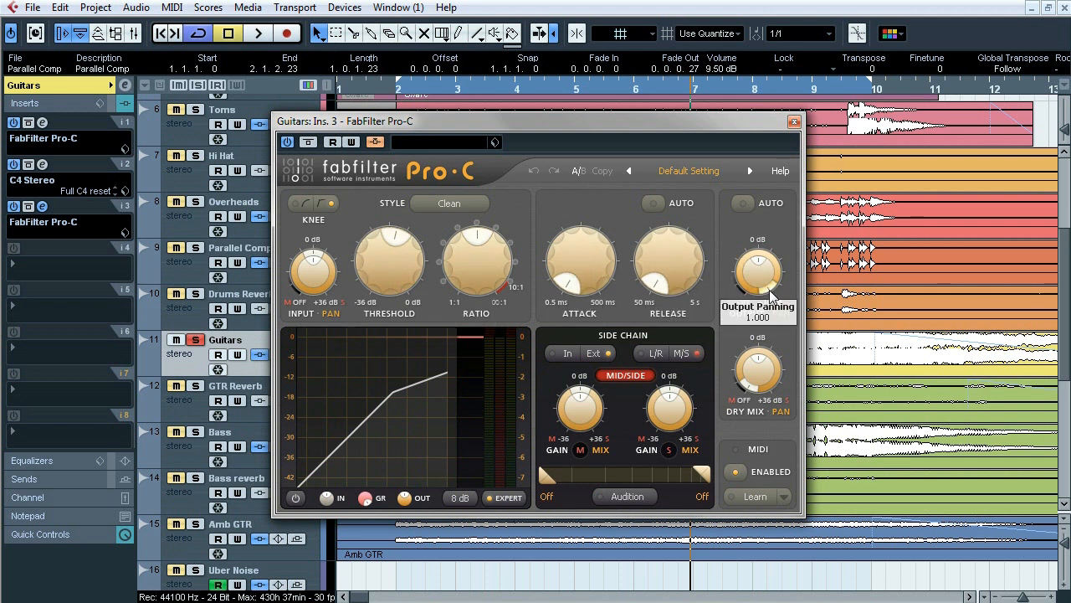
mouse_move(758, 375)
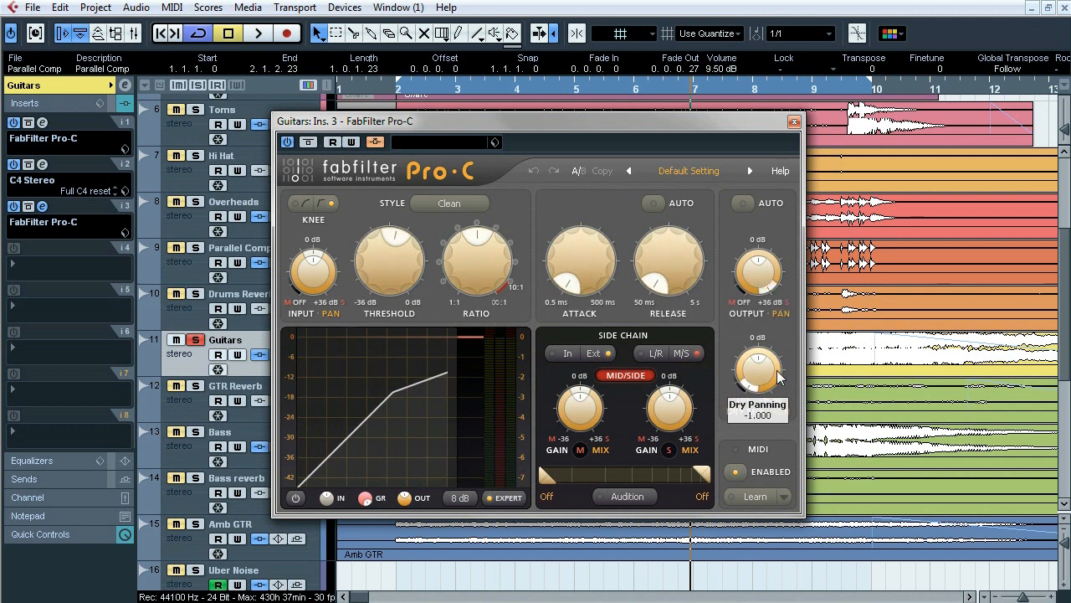
left_click(44, 207)
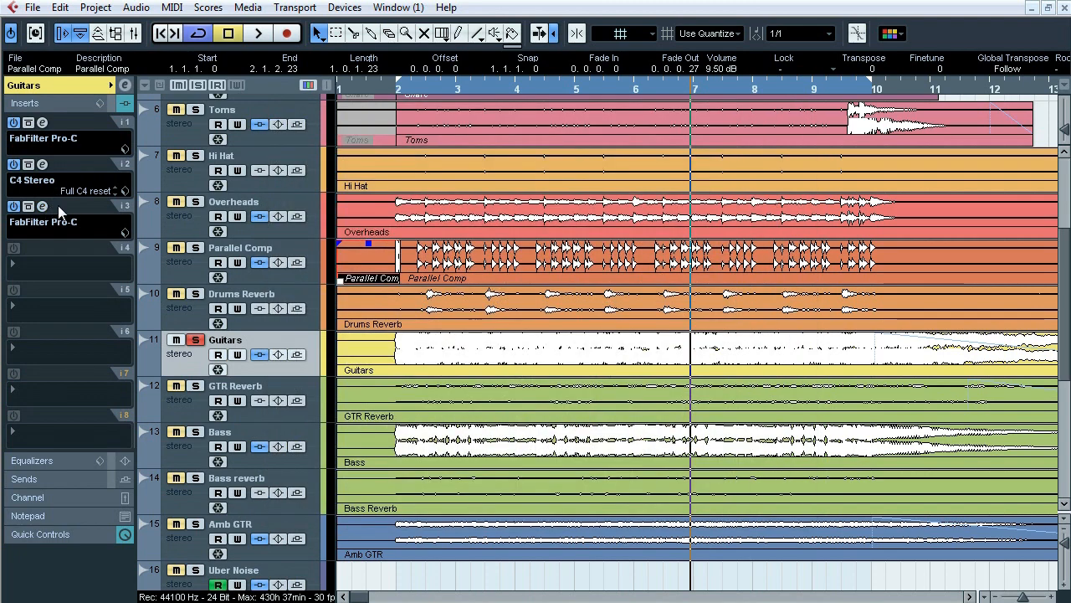
left_click(43, 165)
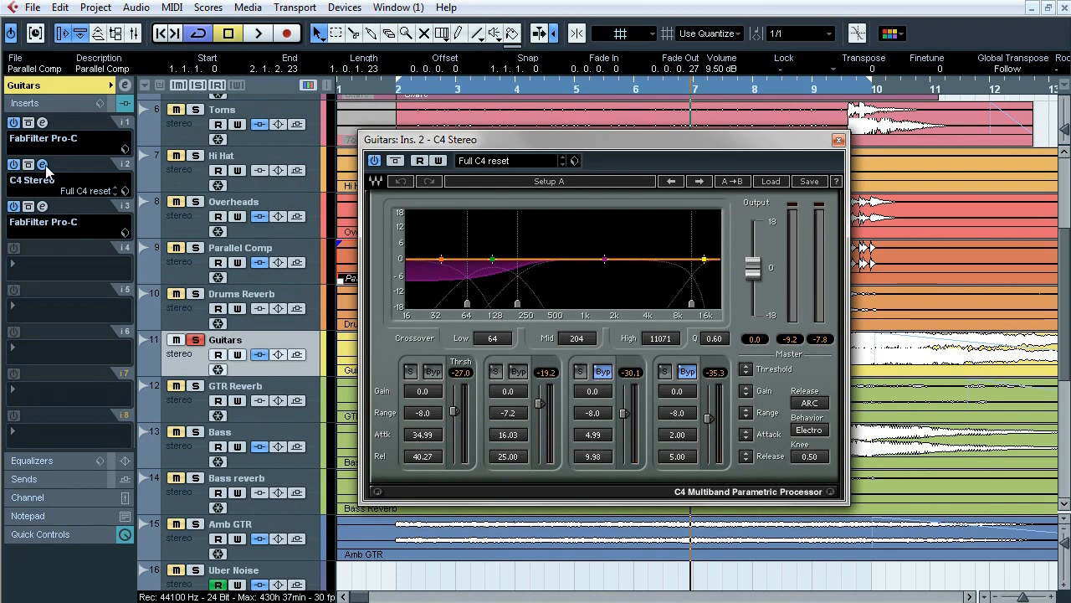
left_click(43, 165)
Solo the Snare alongside the Guitars and compare the Guitars inserts bypassed and active during playback.
scroll(1025, 308, "up", 3)
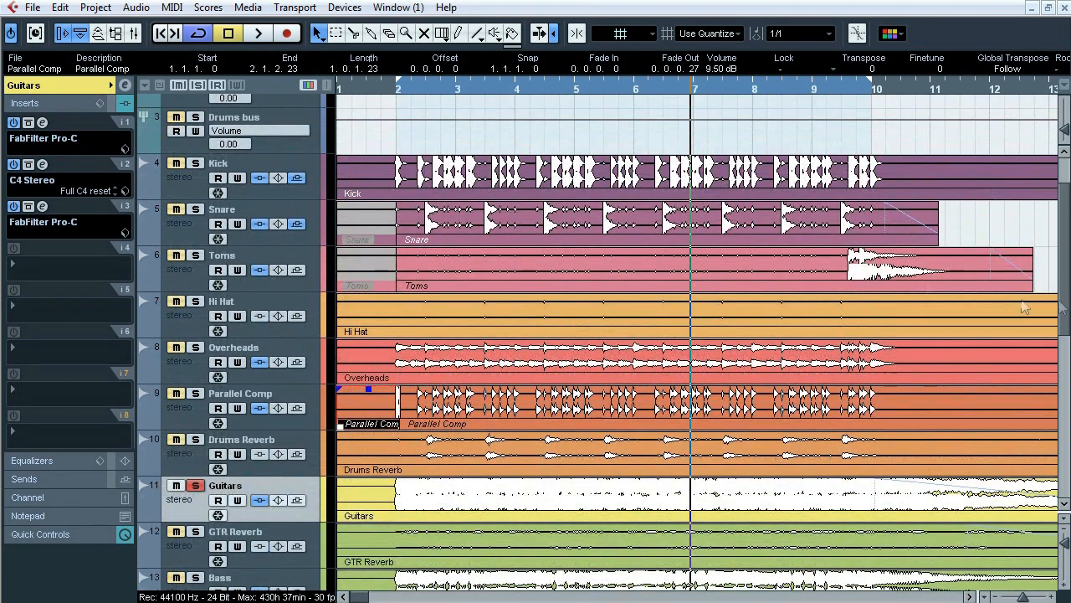
scroll(247, 285, "down", 2)
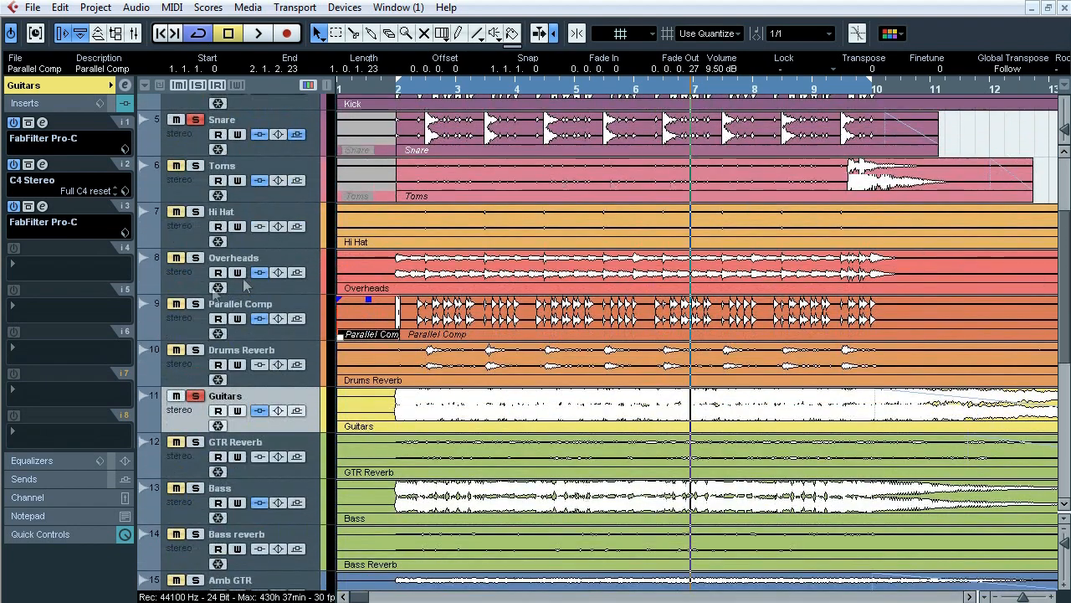
left_click(259, 410)
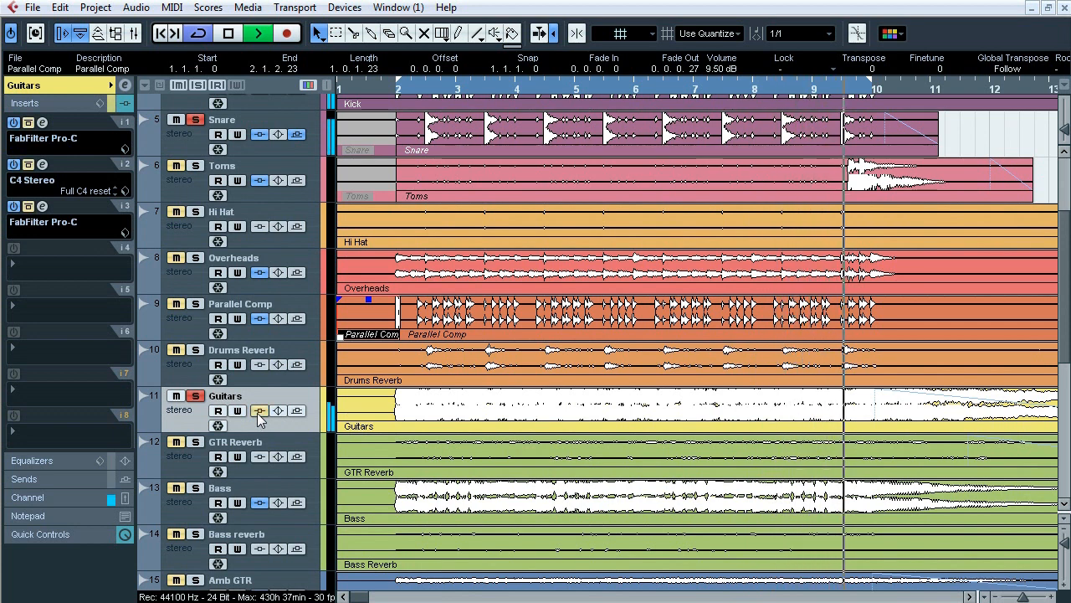
left_click(259, 410)
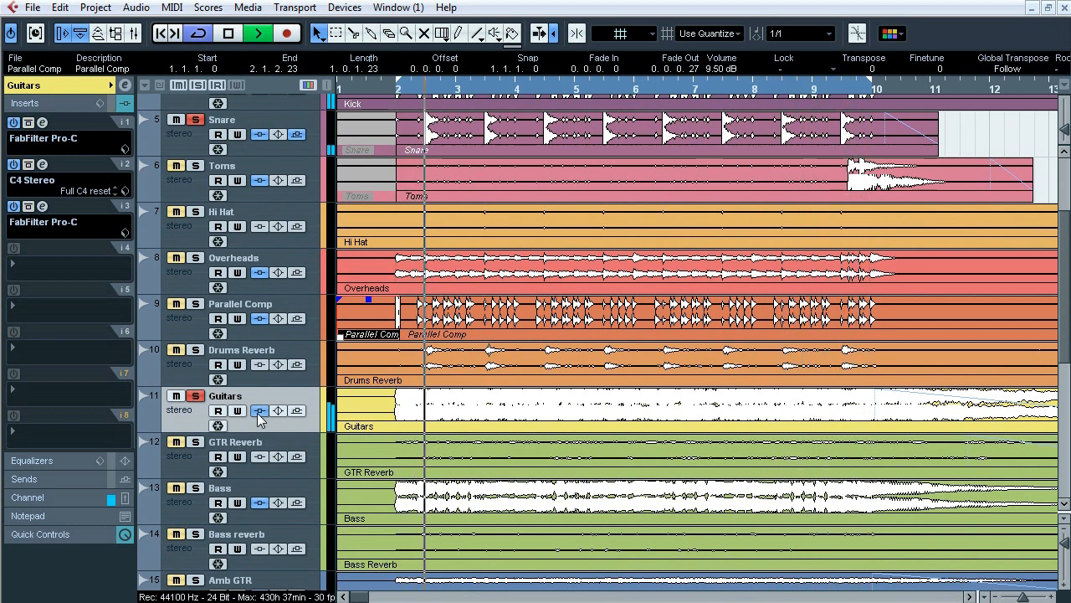
Watch the Guitars' first-insert FabFilter Pro-C during playback, close it and compare the track's inserts bypassed and active again.
left_click(42, 123)
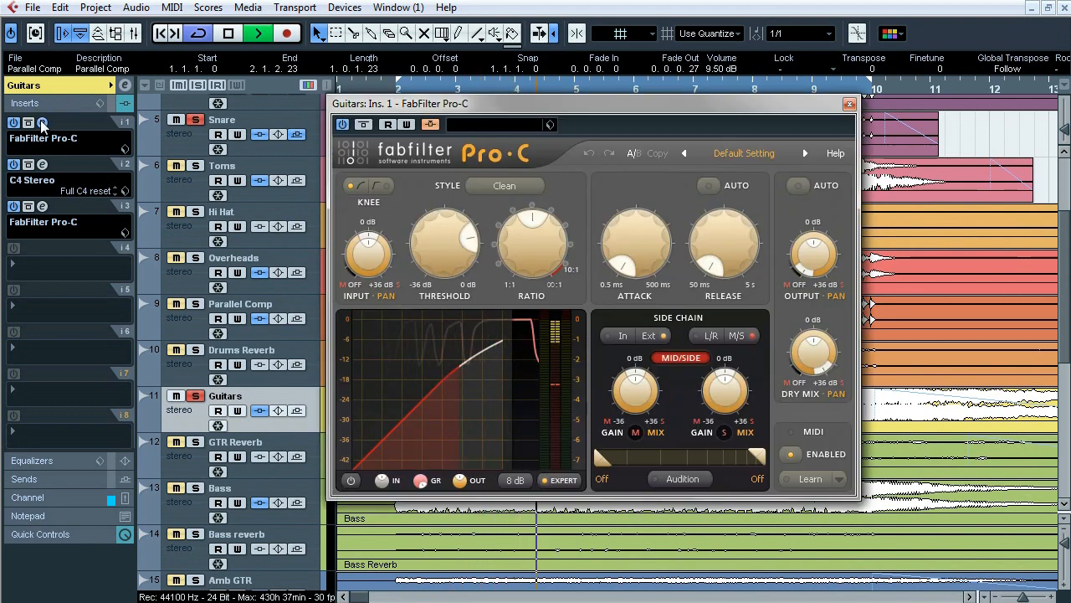
left_click(41, 123)
left_click(262, 411)
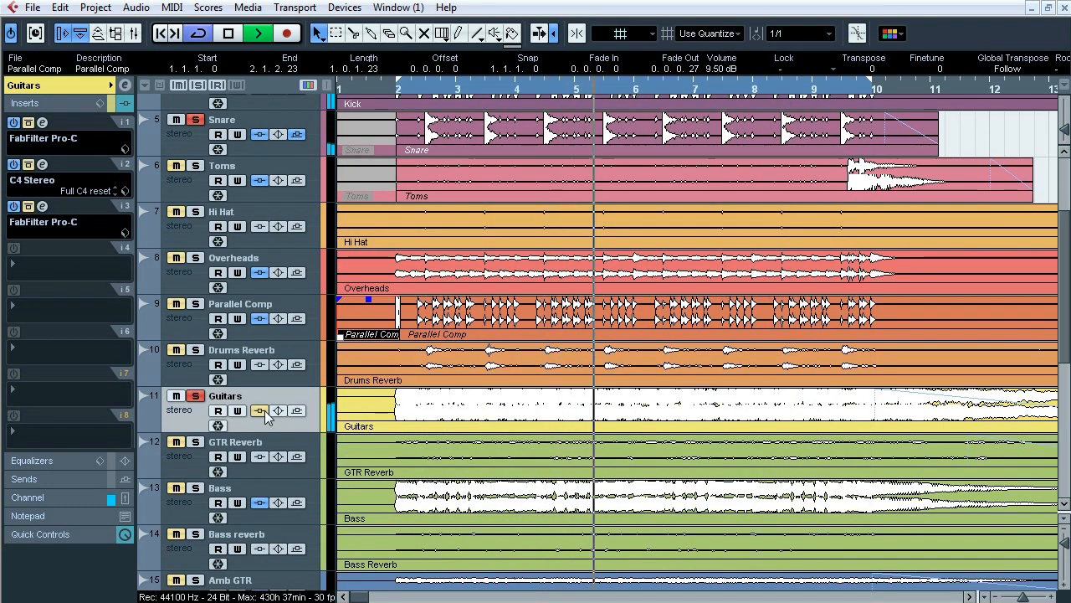
left_click(261, 411)
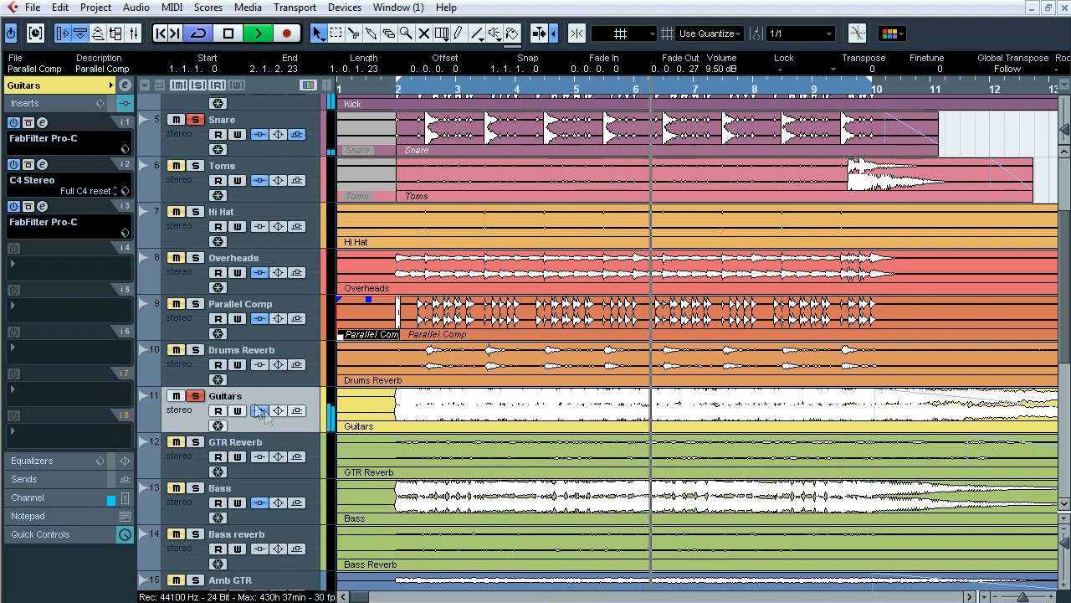
Clear the solos, open the Guitars' C4 Stereo and compare the track's inserts bypassed and active in the full mix.
key("s")
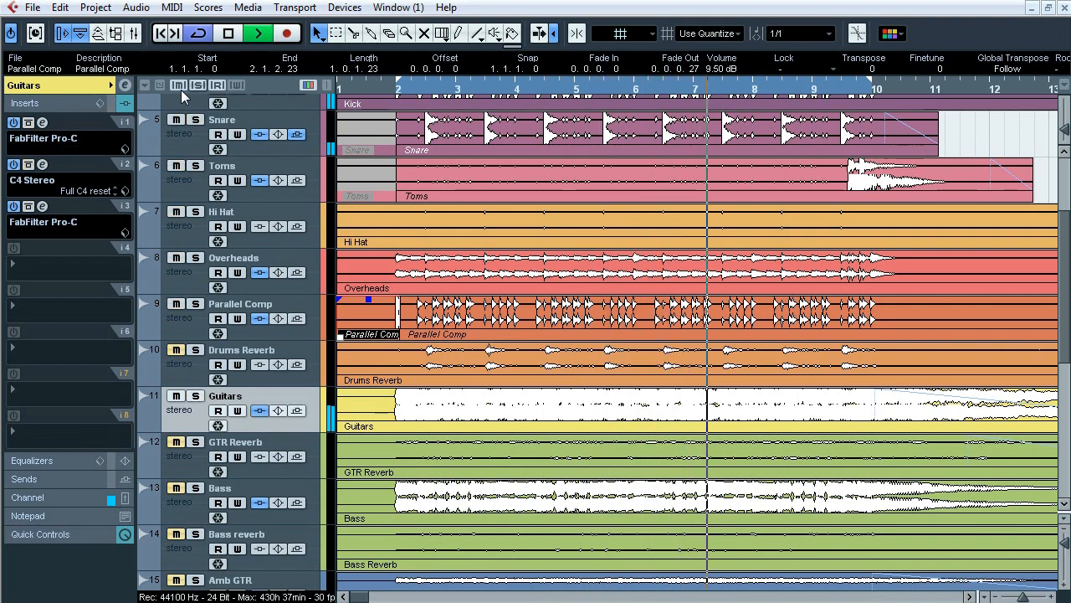
left_click(43, 165)
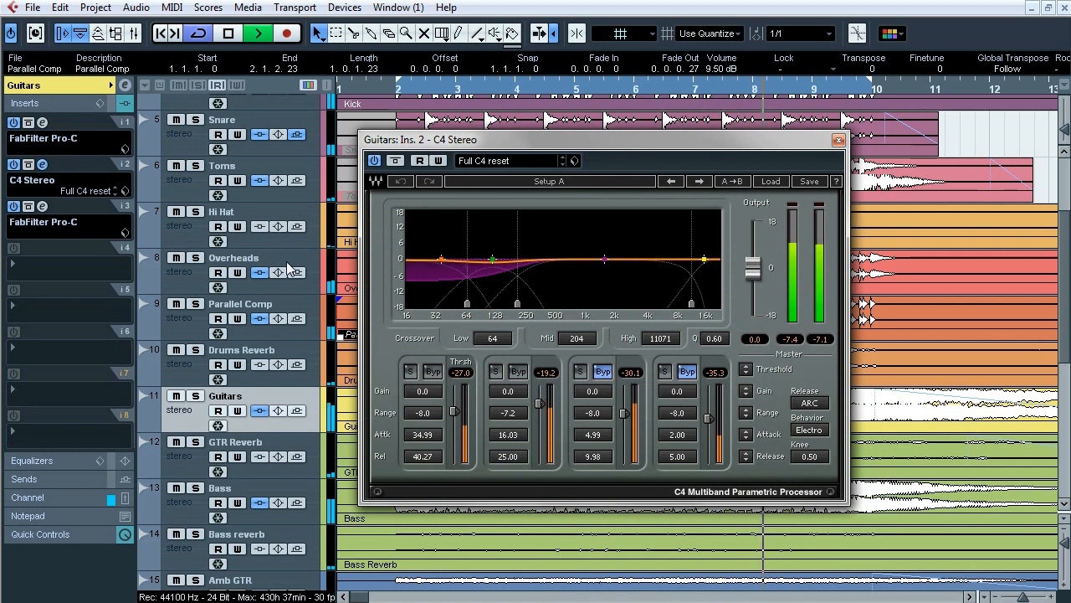
left_click(120, 104)
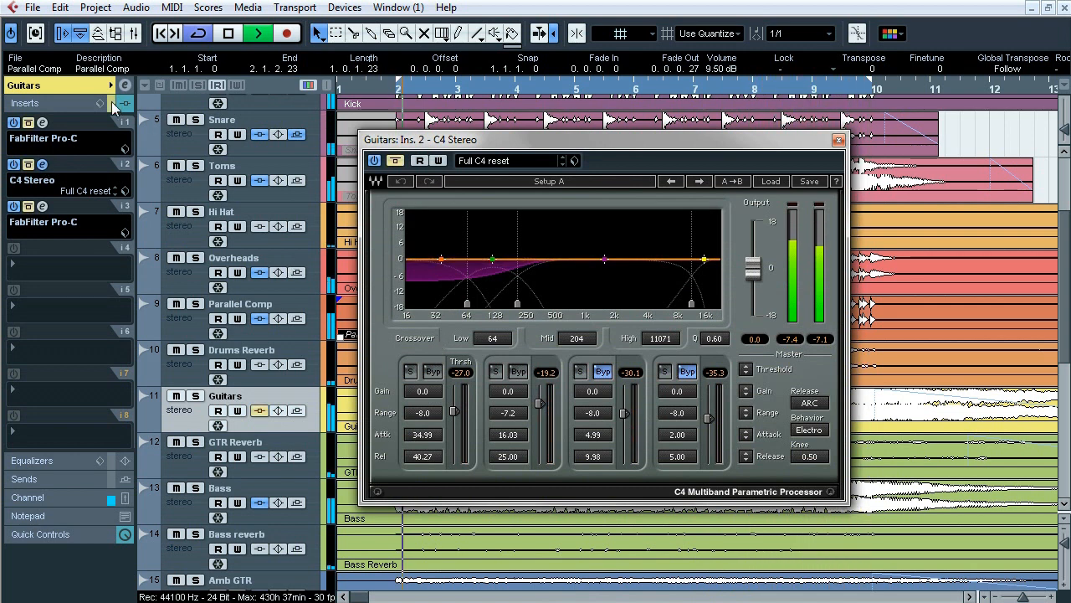
left_click(115, 104)
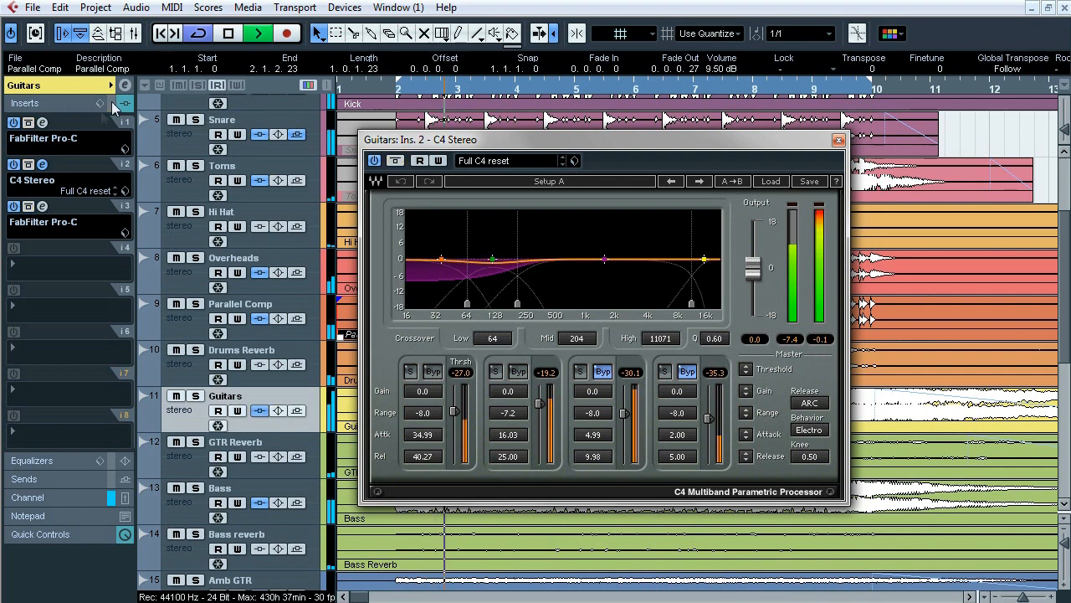
Watch the Guitars' third-insert FabFilter Pro-C in the full mix, close it, solo the Guitars and stop playback.
left_click(43, 207)
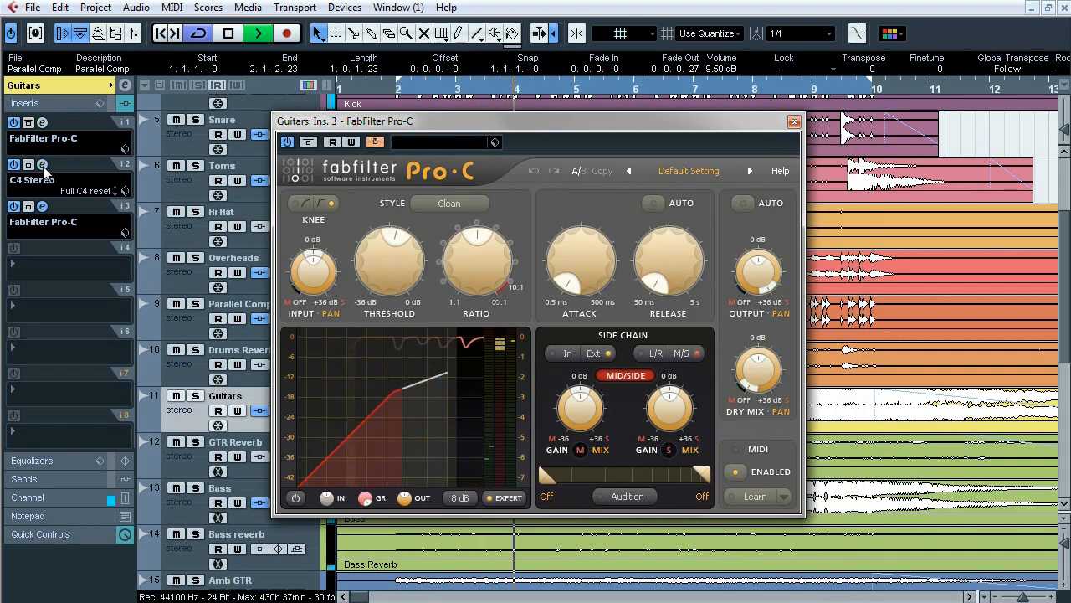
left_click(42, 207)
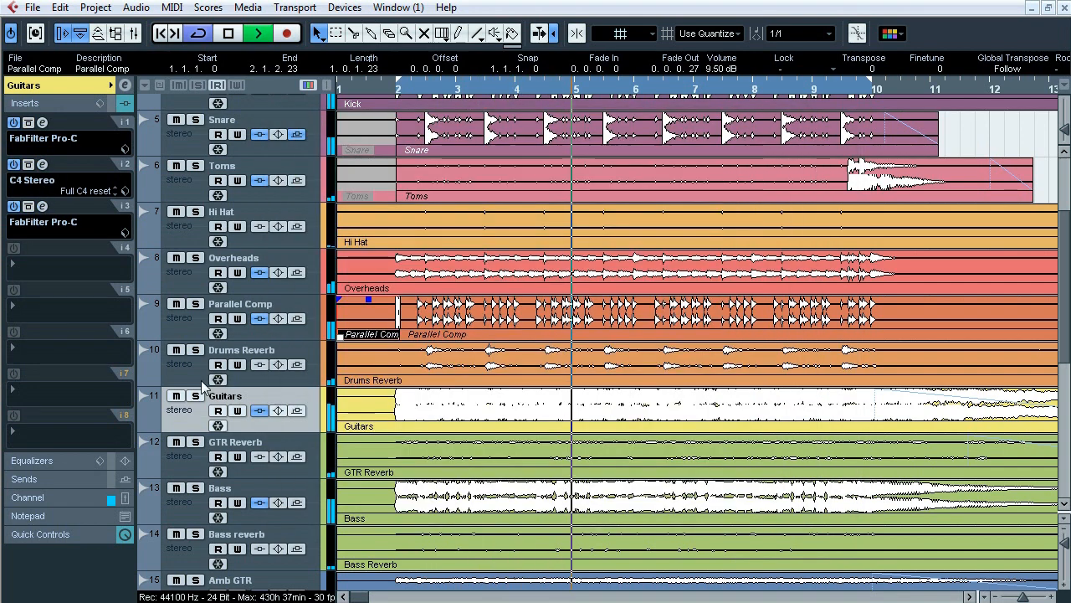
left_click(195, 395)
key("space")
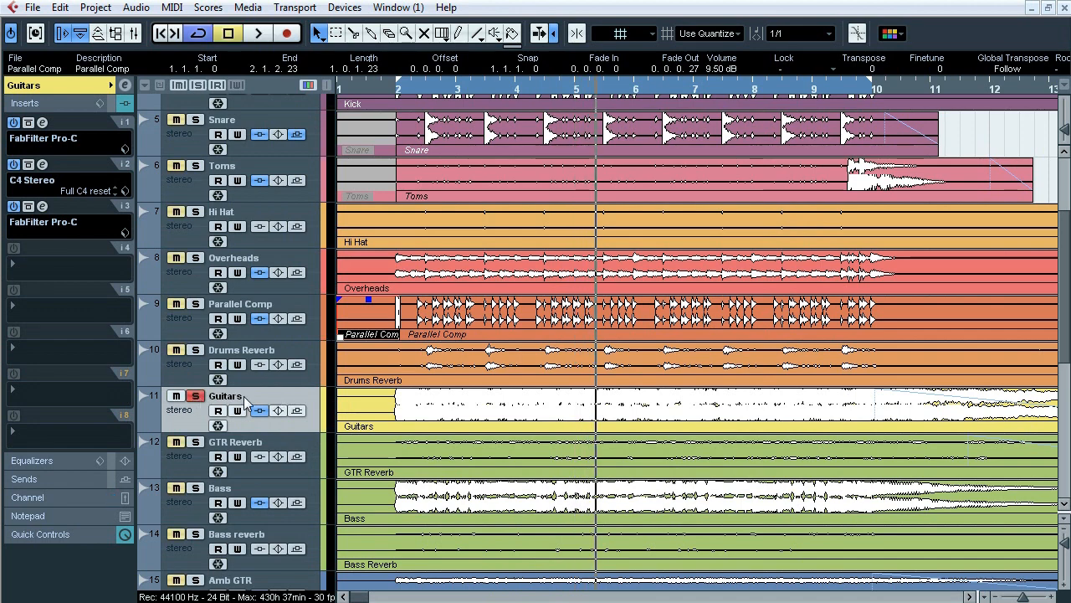
Clear the Guitars solo, check the insert slots of GTR Reverb and Bass reverb, and listen to each track soloed.
left_click(234, 443)
scroll(372, 388, "down", 3)
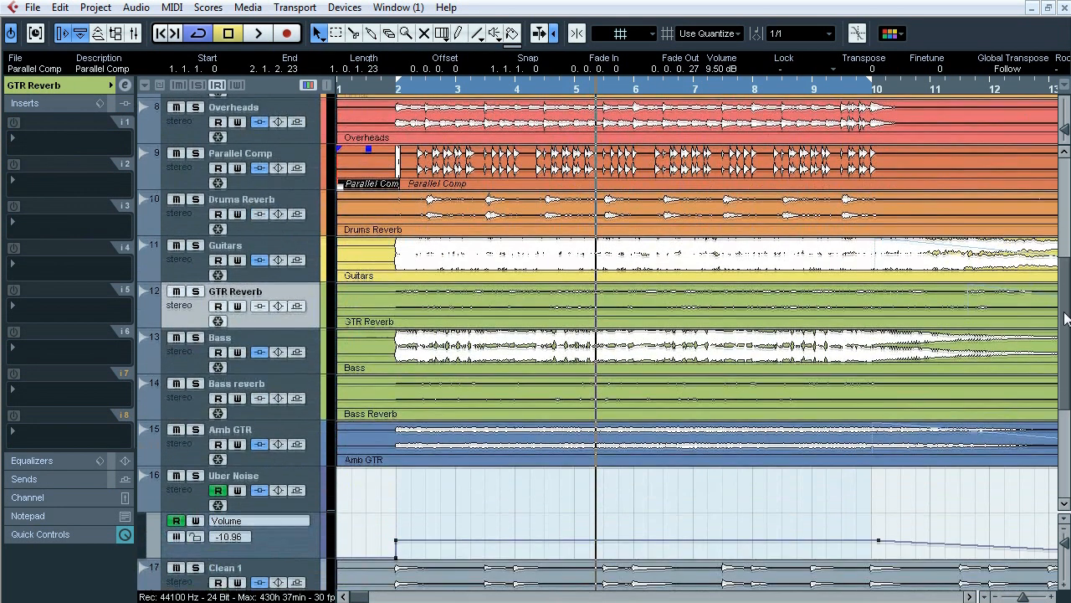
left_click(271, 379)
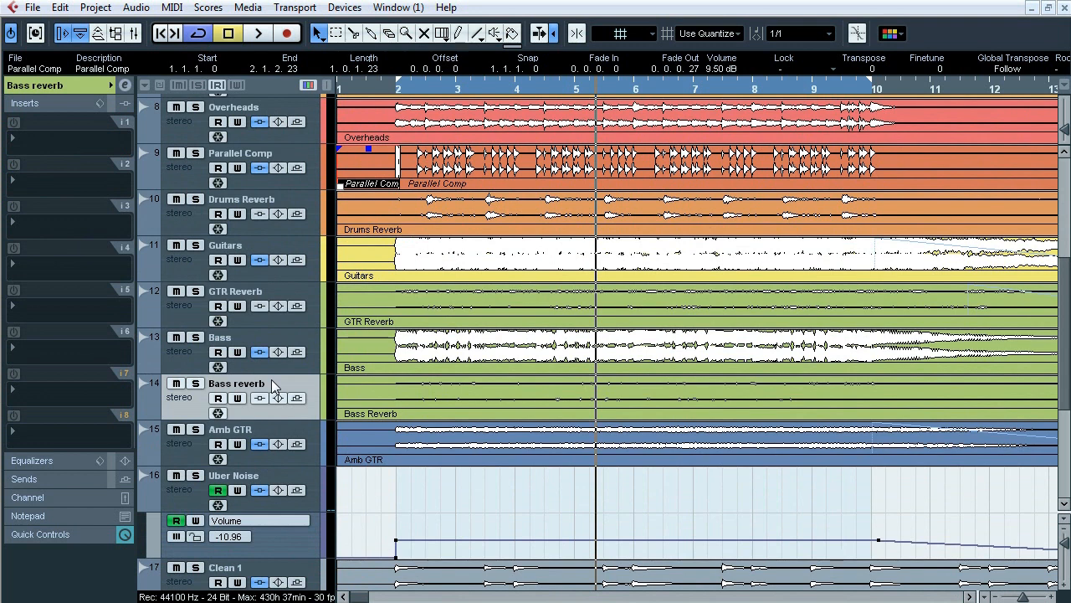
key("space")
left_click(199, 291)
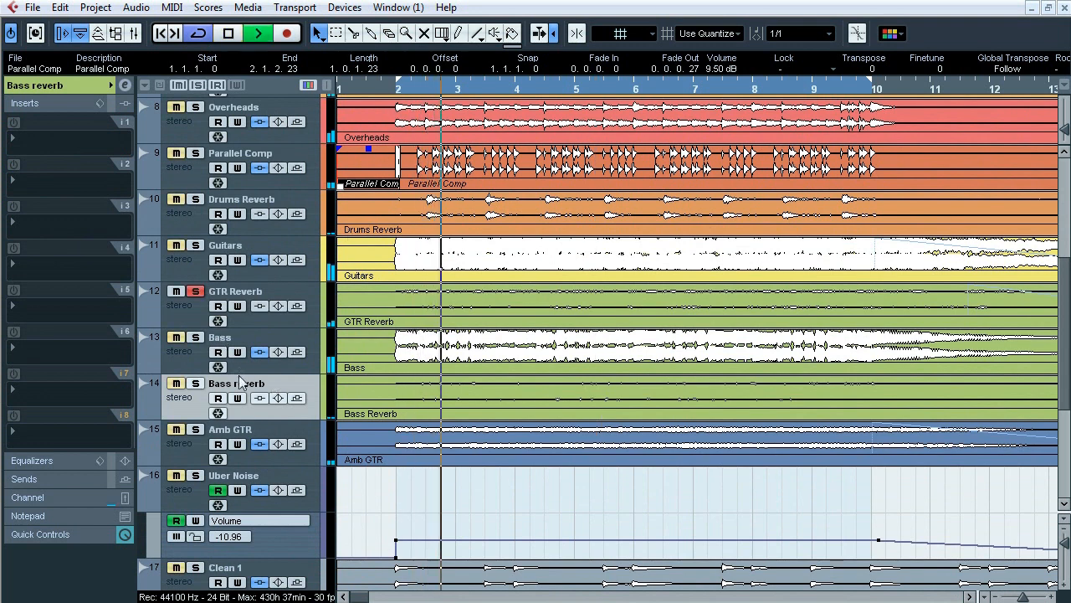
left_click(275, 314, "ctrl")
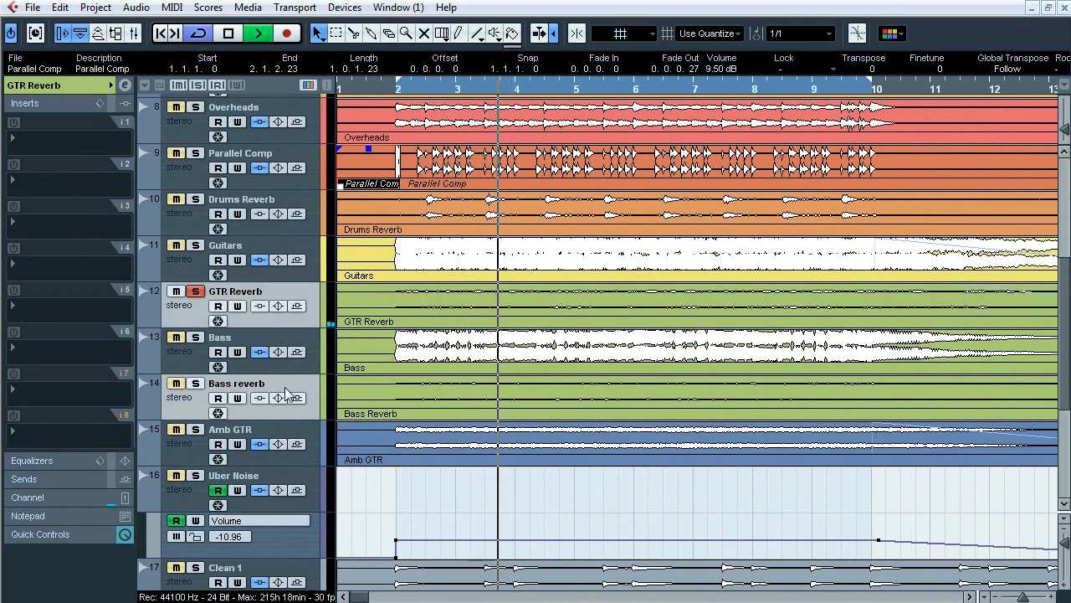
key("s")
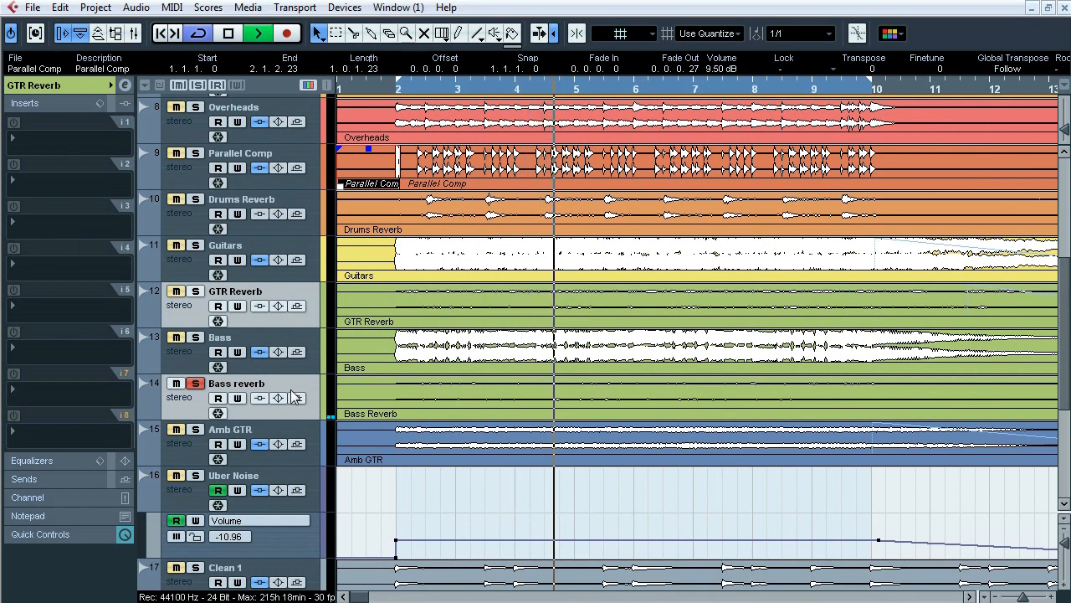
Listen to GTR Reverb soloed together with the Guitars, toggling the reverb's solo, stop playback and clear all solos.
key("s")
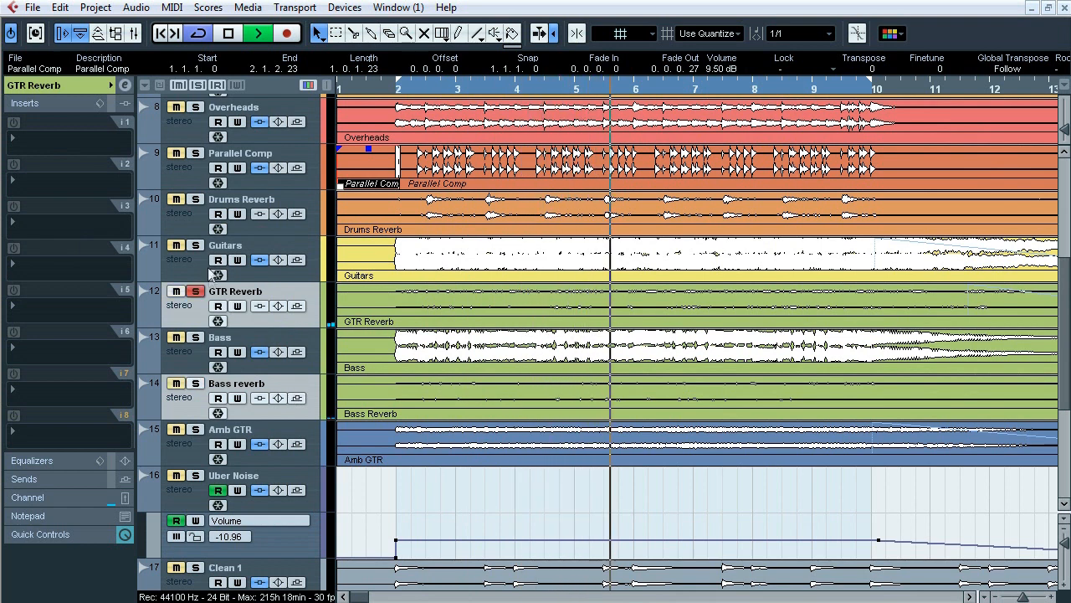
left_click(197, 246)
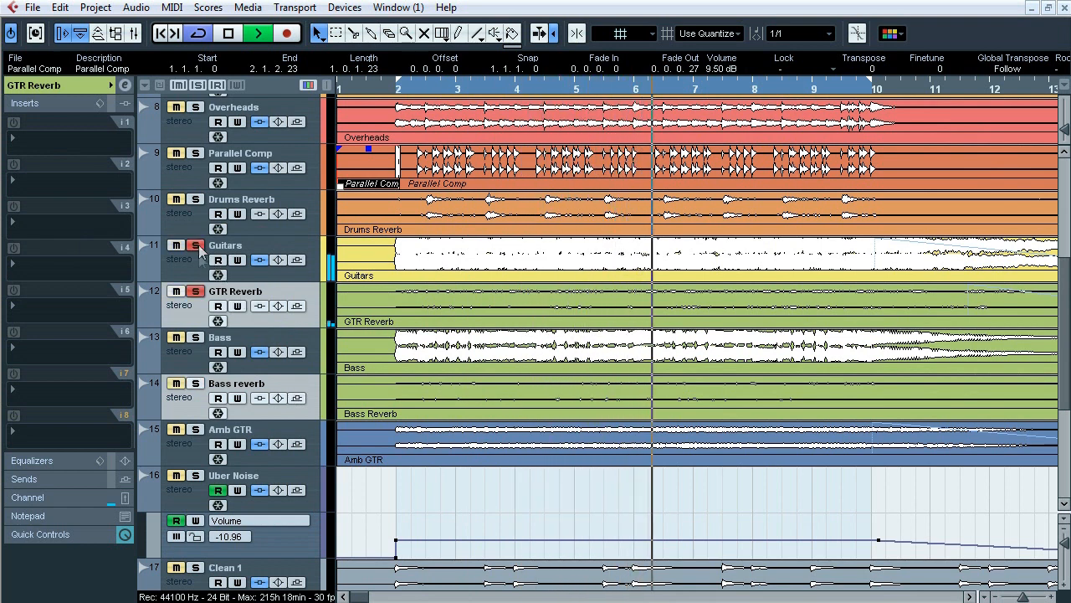
left_click(195, 292)
left_click(195, 292)
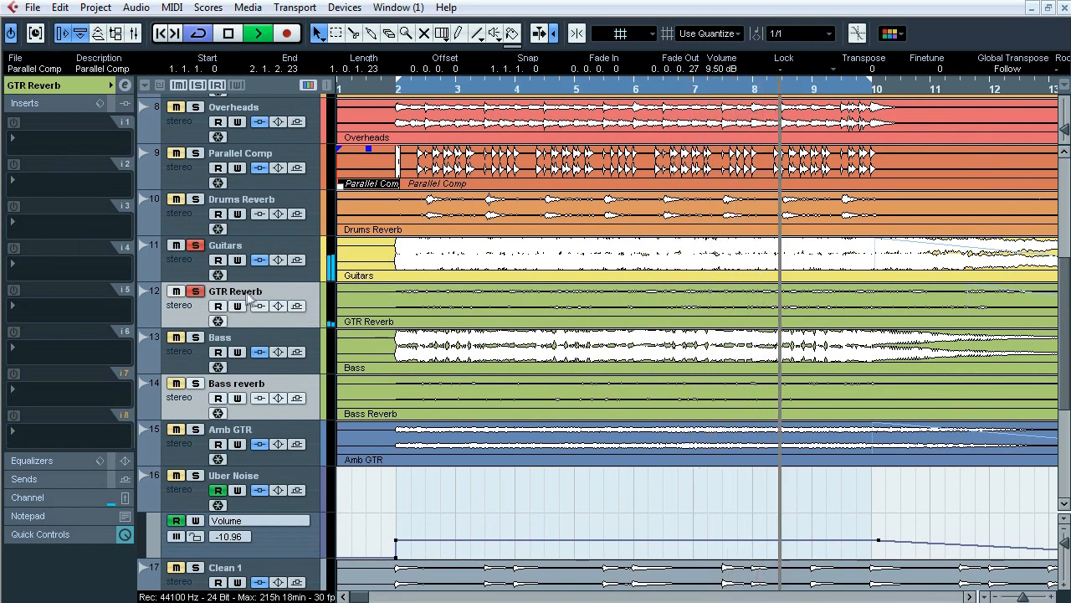
key("space")
left_click(197, 85)
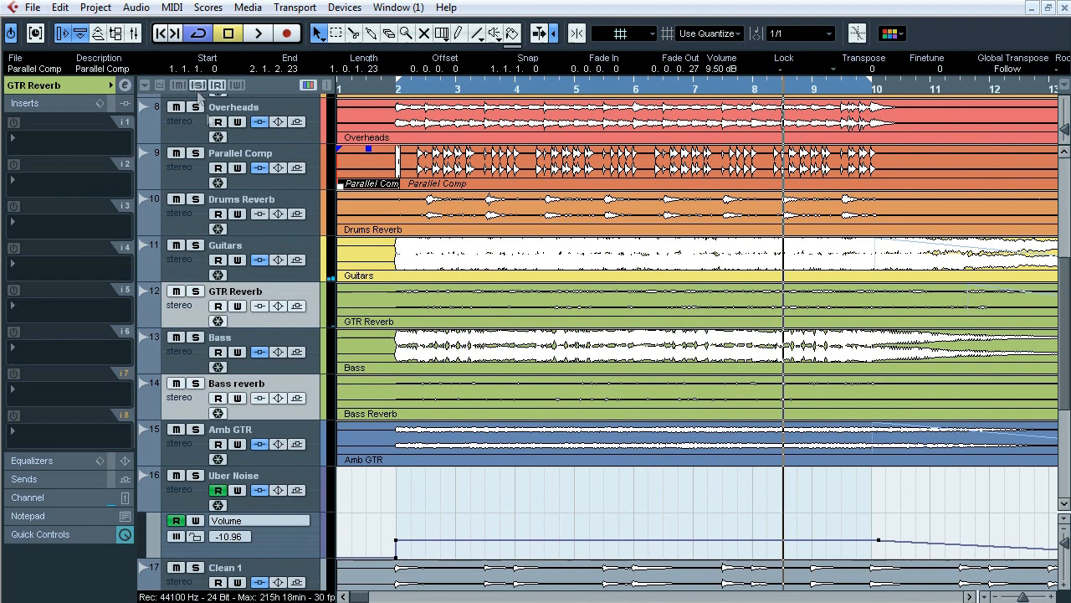
Select and solo the Bass track and inspect the settings of its FabFilter Pro-C and FabFilter Pro-Q inserts.
left_click(268, 336)
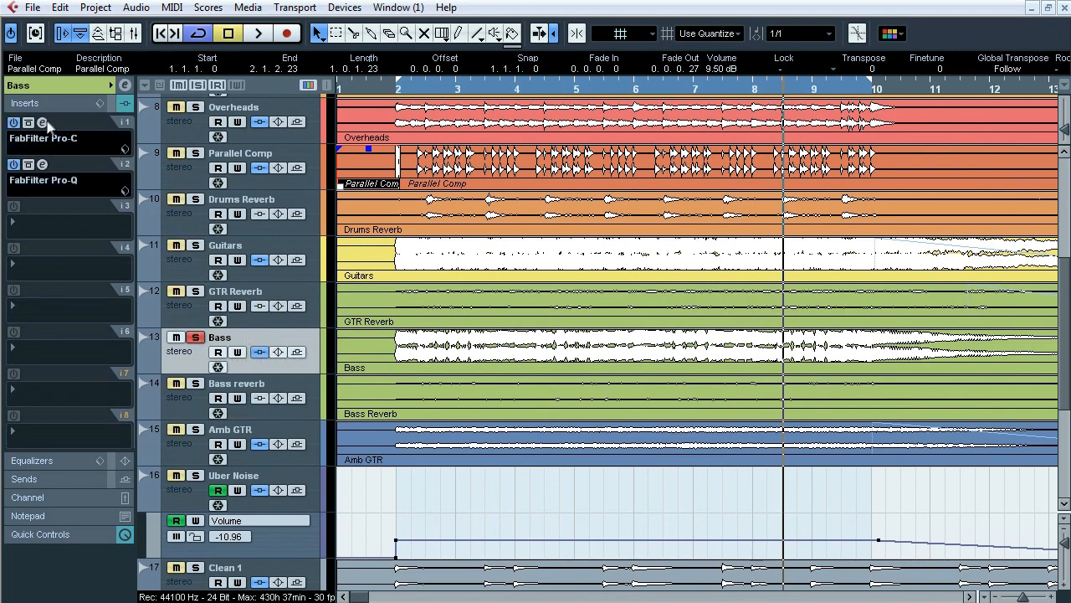
left_click(43, 122)
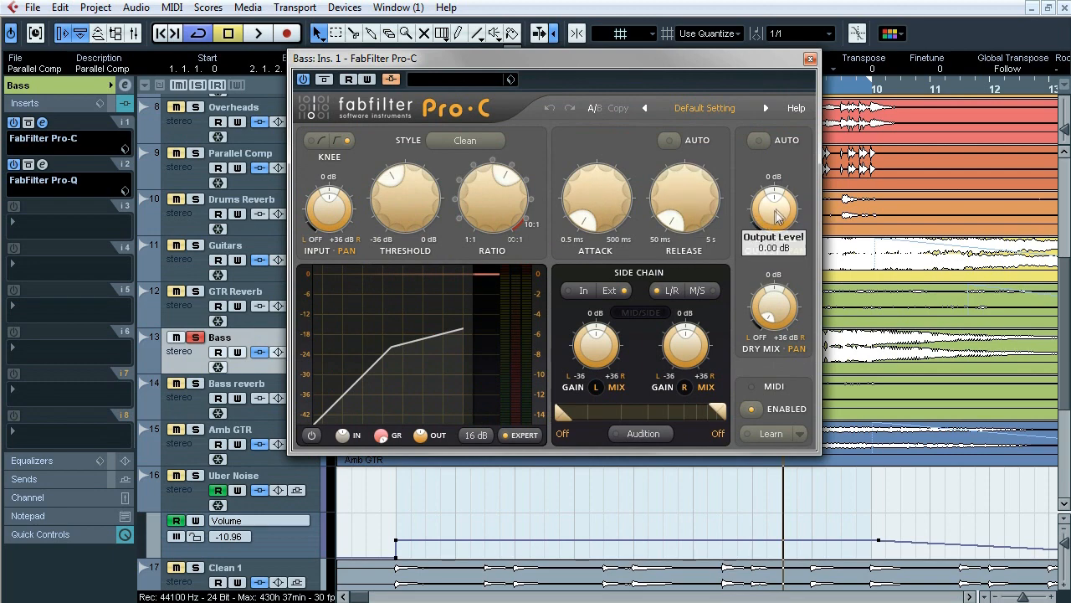
left_click(43, 164)
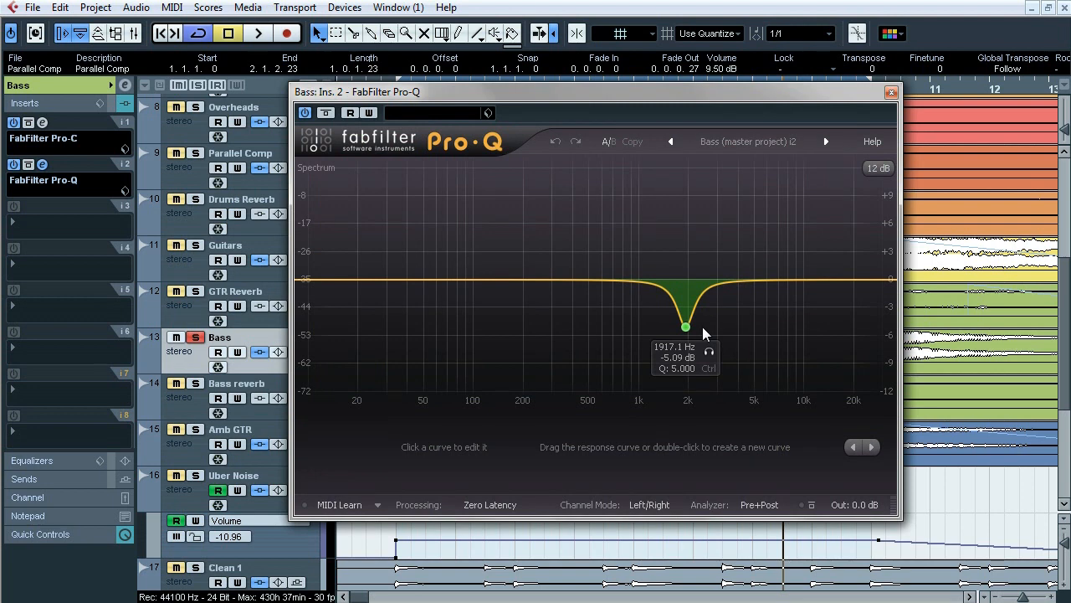
left_click(42, 164)
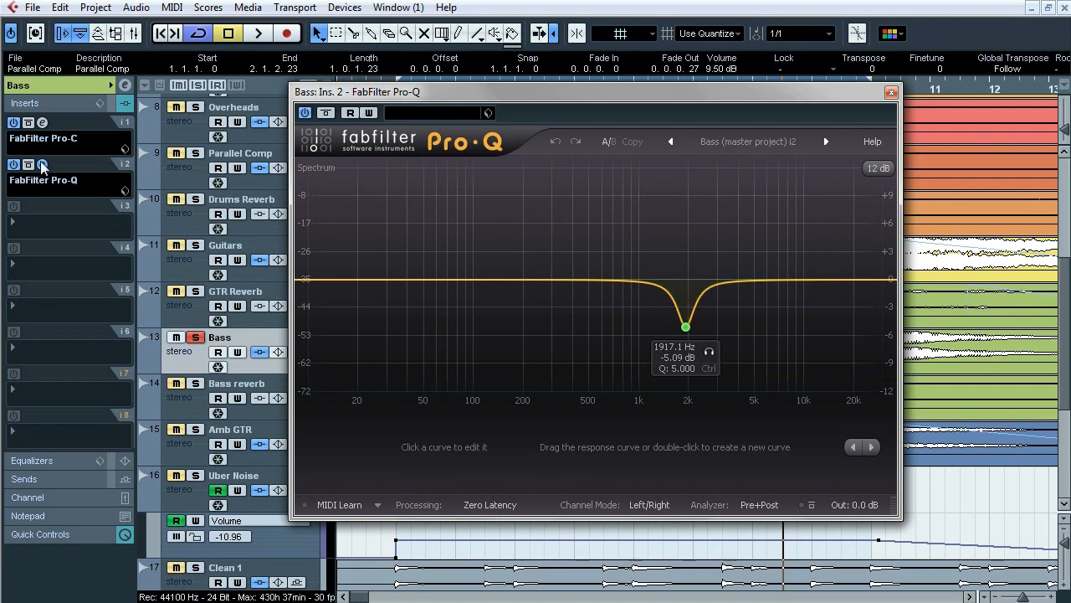
Play the soloed Bass and listen to it together with the Kick and Snare.
key("space")
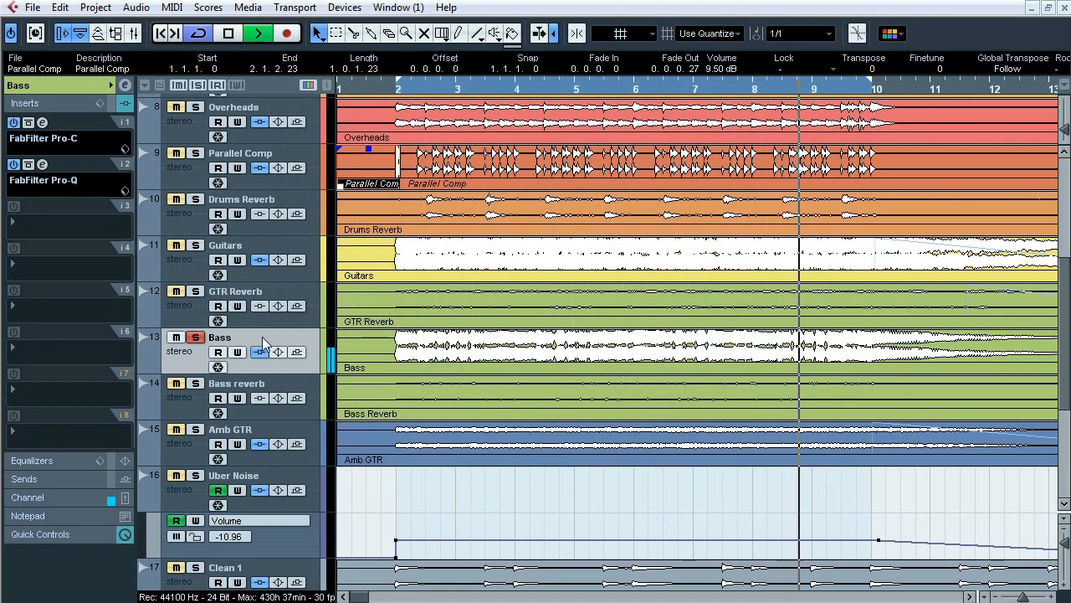
scroll(268, 141, "up", 5)
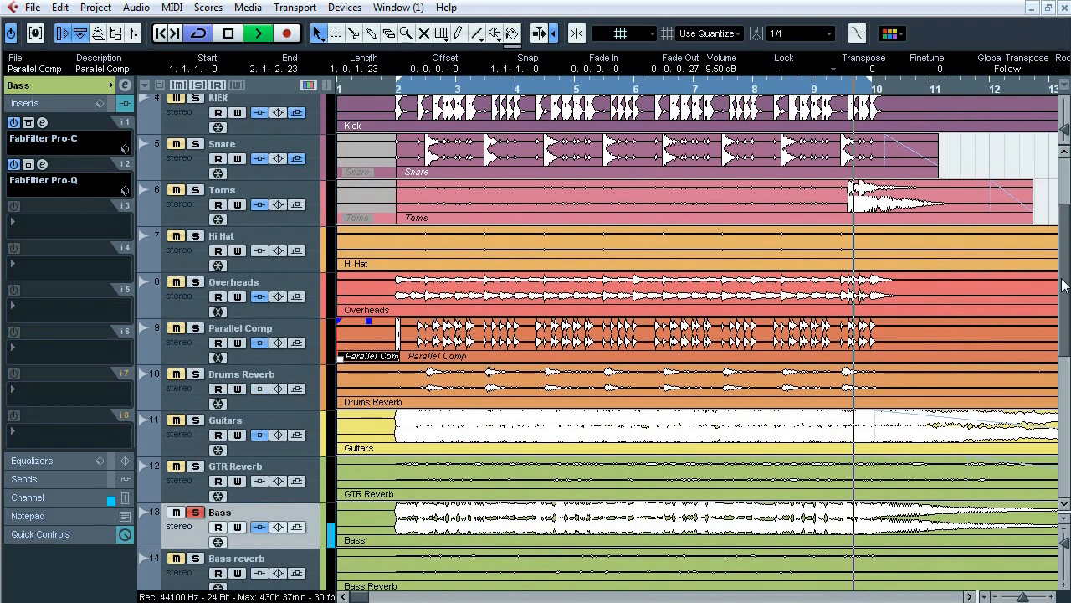
left_click(195, 127)
left_click(195, 173)
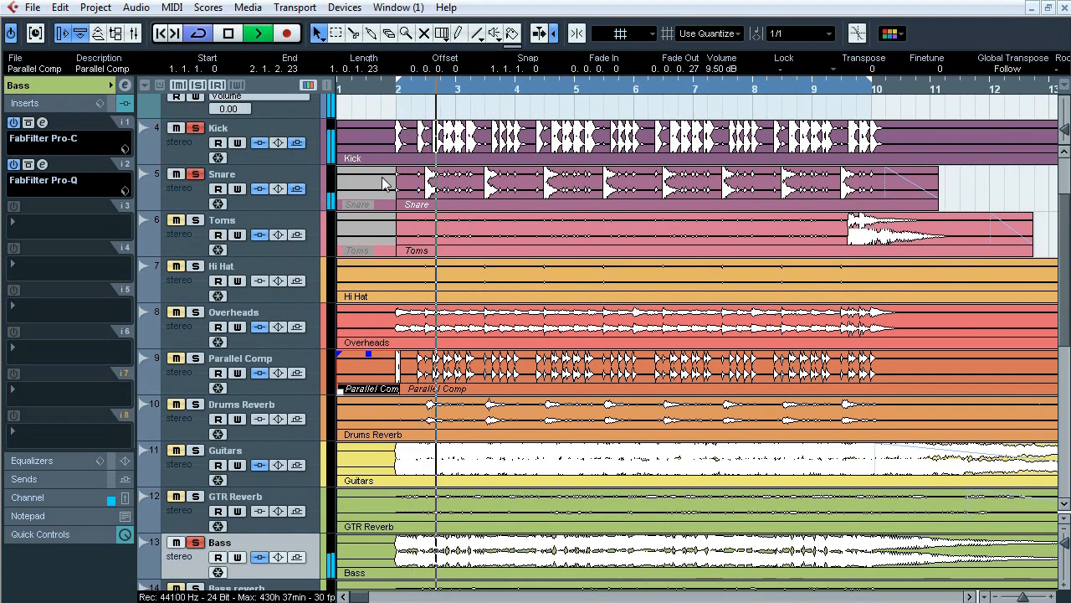
scroll(209, 251, "down", 4)
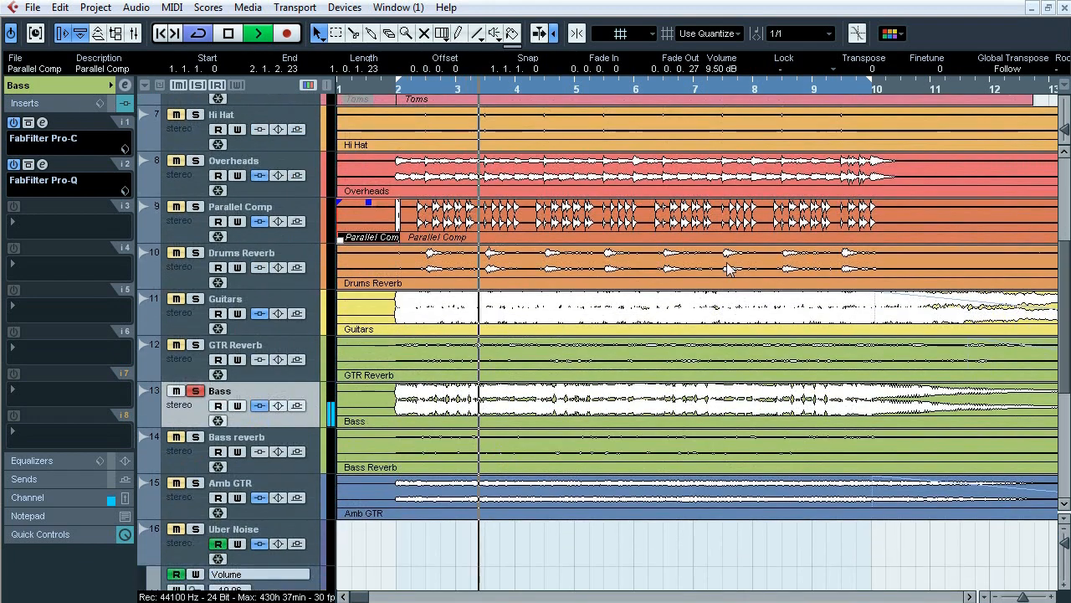
Open the Bass's FabFilter Pro-C during playback, set its meter range to 8 dB and close it.
left_click(42, 123)
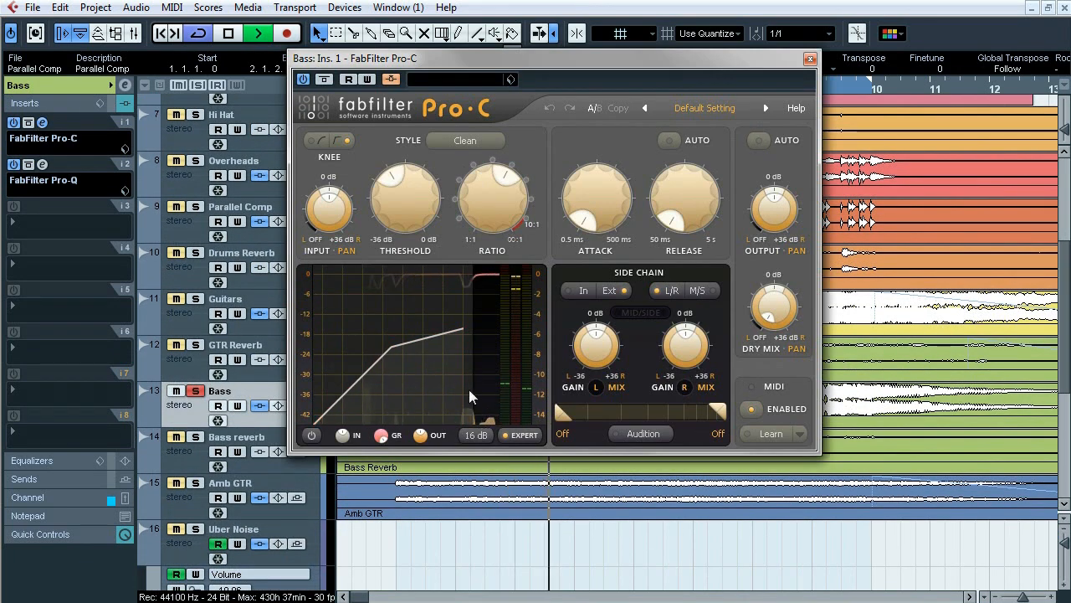
left_click(479, 435)
left_click(493, 511)
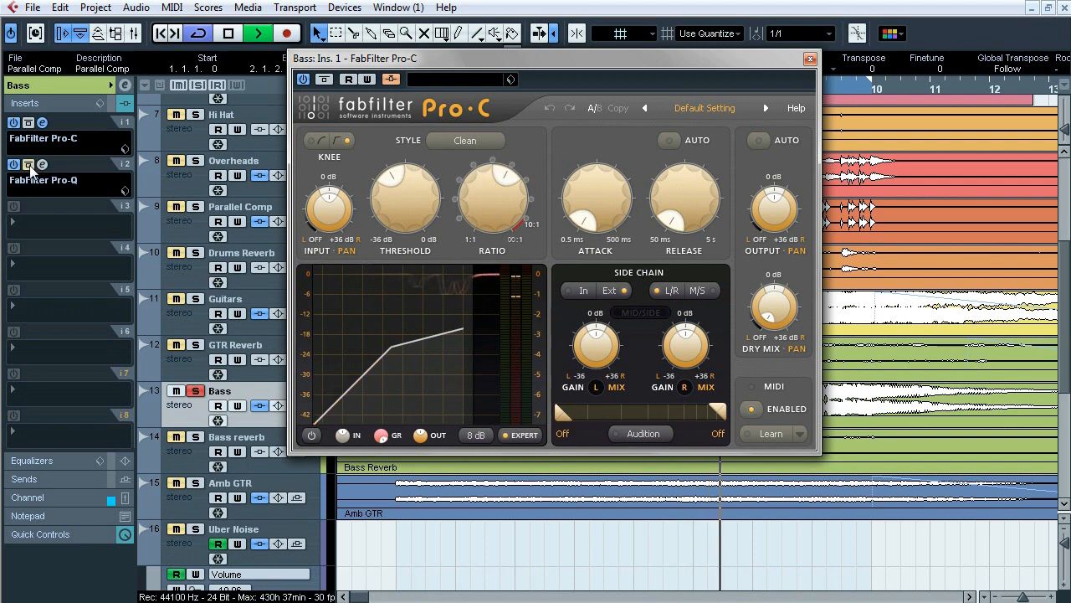
left_click(810, 60)
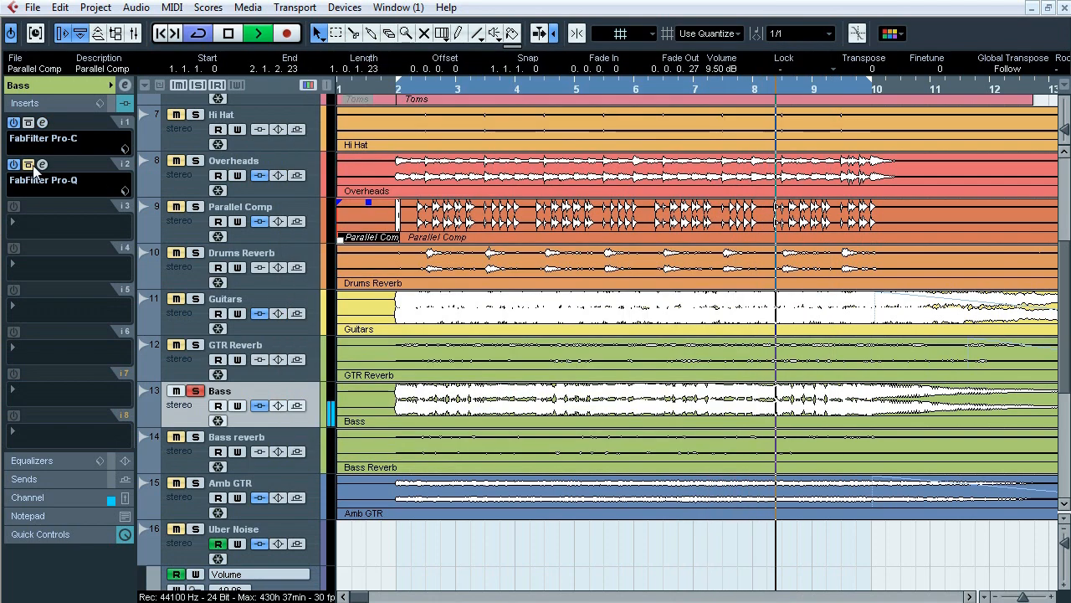
Open the Bass's FabFilter Pro-Q, compare it bypassed and active, soloed and in the full mix, and close it.
left_click(42, 165)
mouse_move(711, 353)
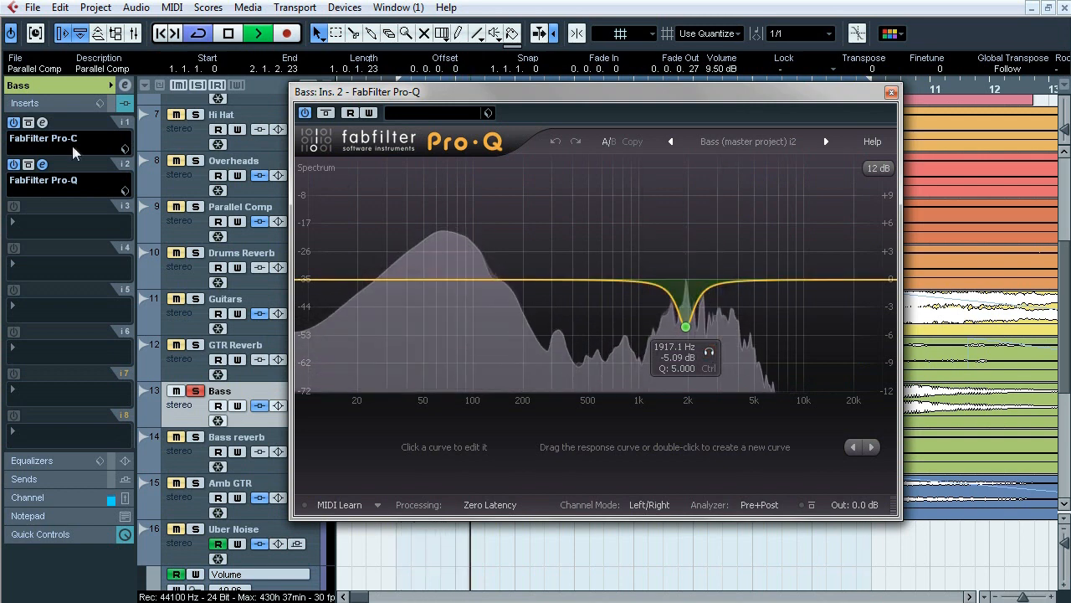
left_click(29, 166)
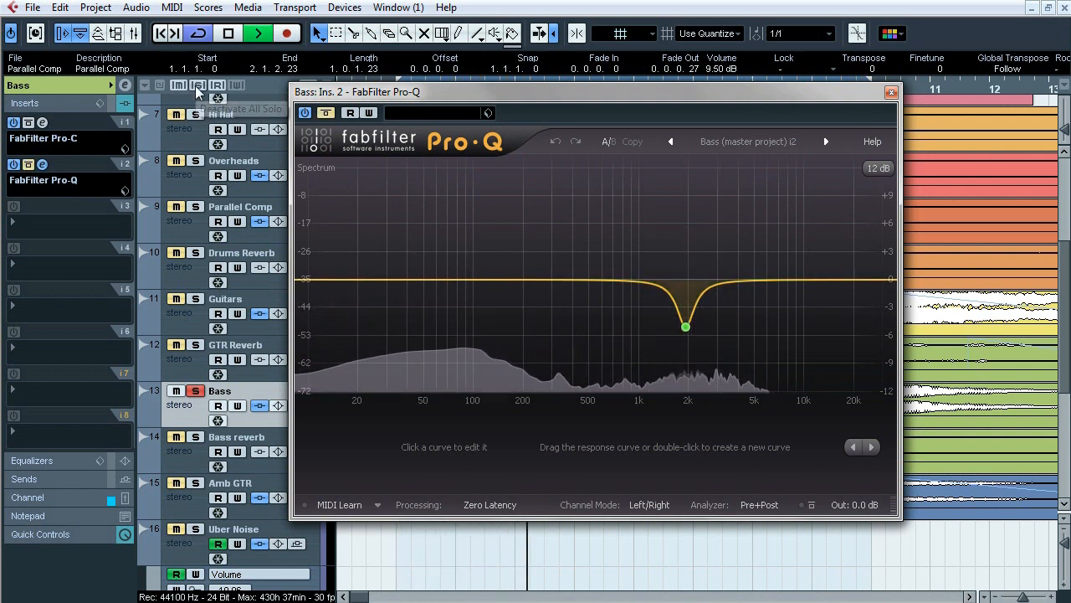
left_click(28, 166)
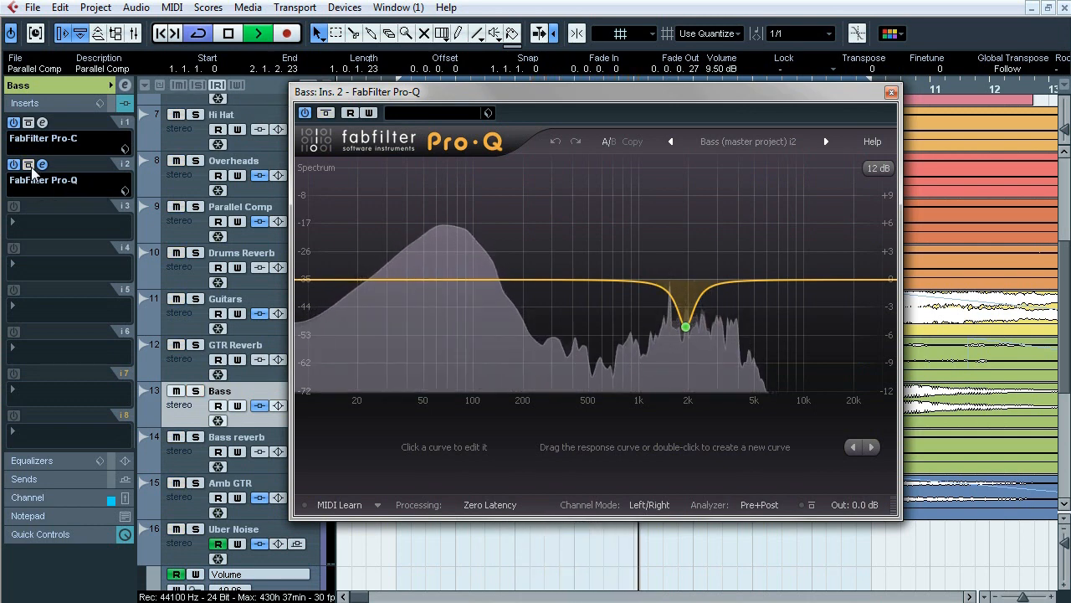
left_click(28, 165)
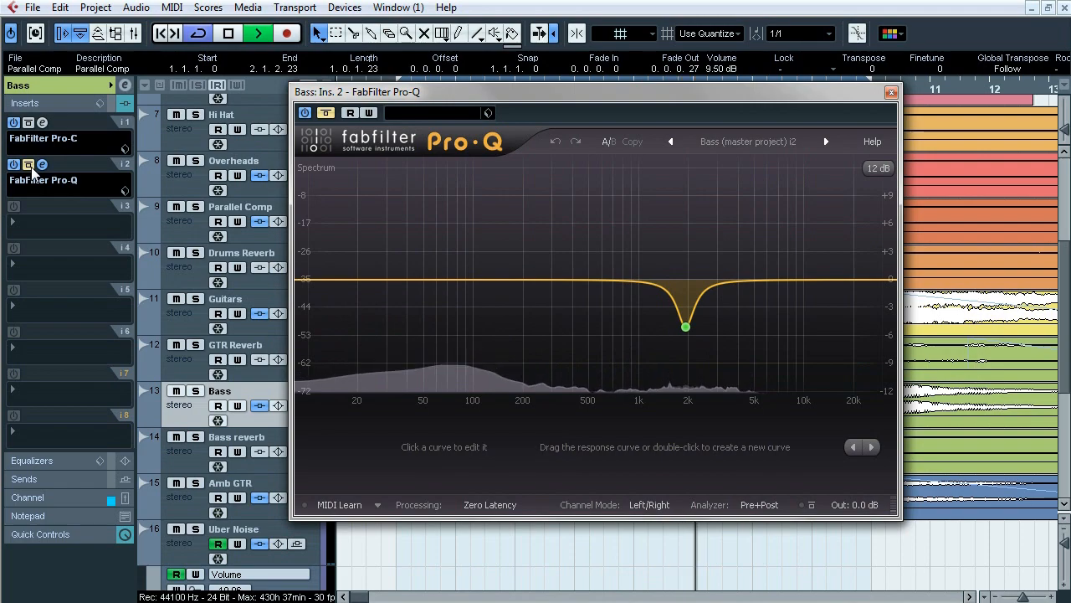
left_click(28, 166)
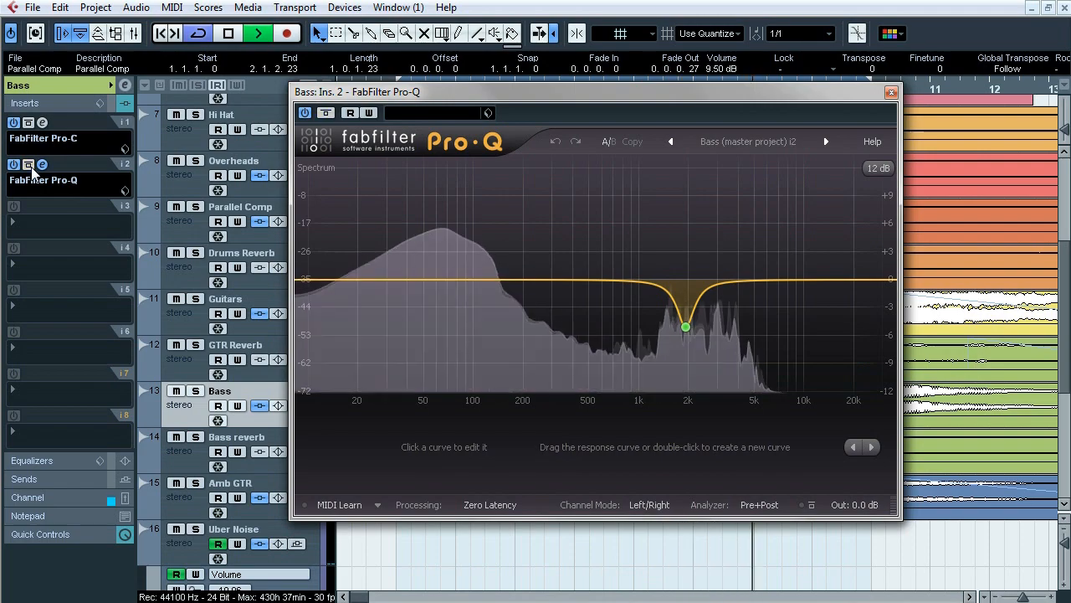
left_click(195, 390)
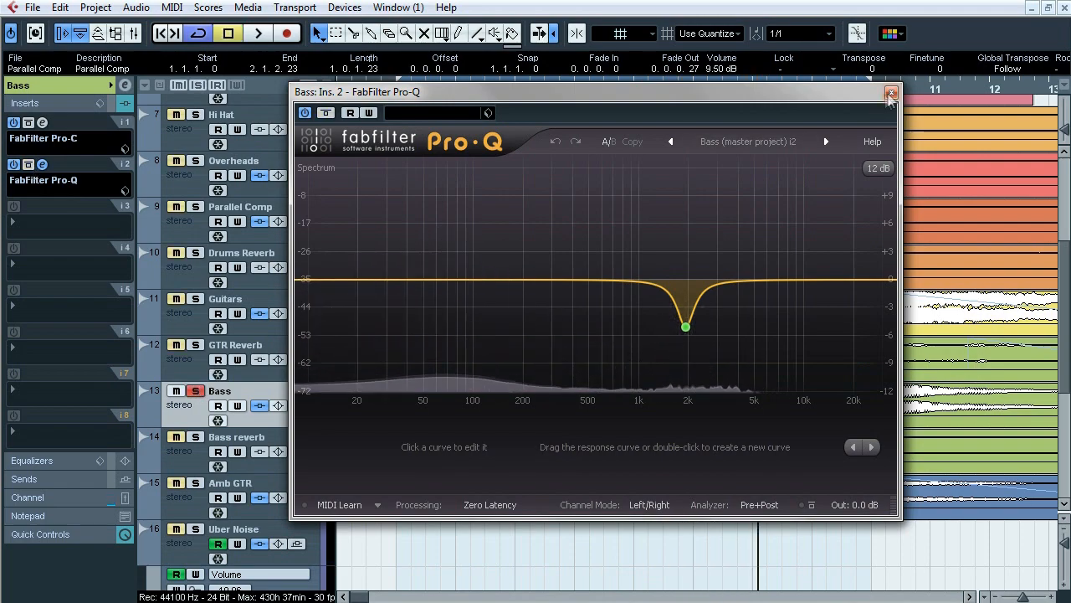
left_click(892, 92)
Clear the Bass solo, solo Amb GTR and inspect the settings of its FabFilter Pro-C, then close the plug-in.
scroll(276, 268, "down", 3)
left_click(195, 259)
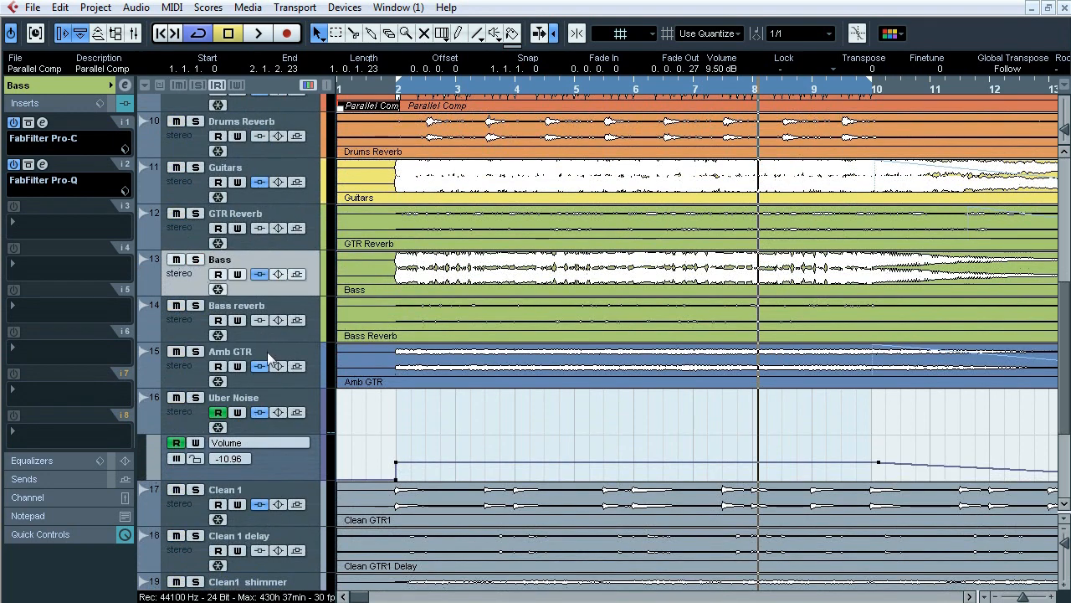
left_click(195, 351)
left_click(43, 123)
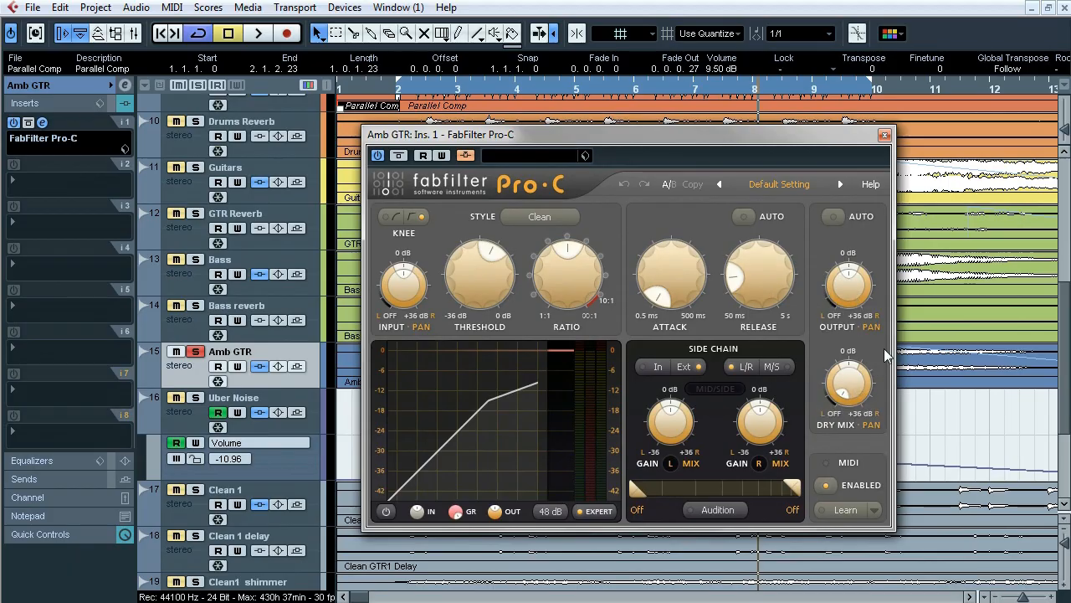
left_click(885, 134)
scroll(1065, 377, "up", 7)
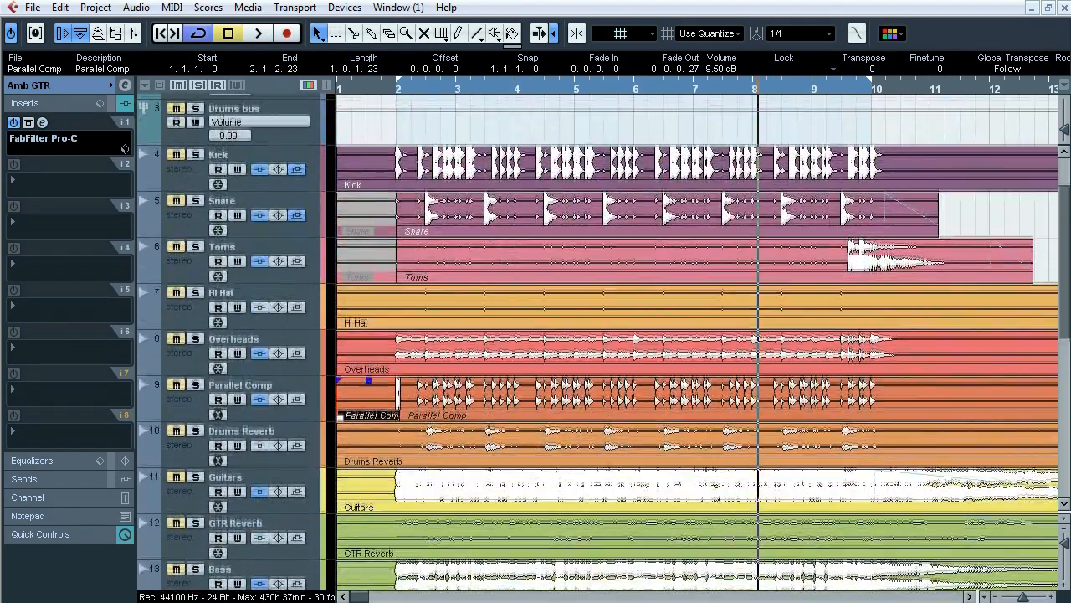
scroll(1065, 237, "down", 5)
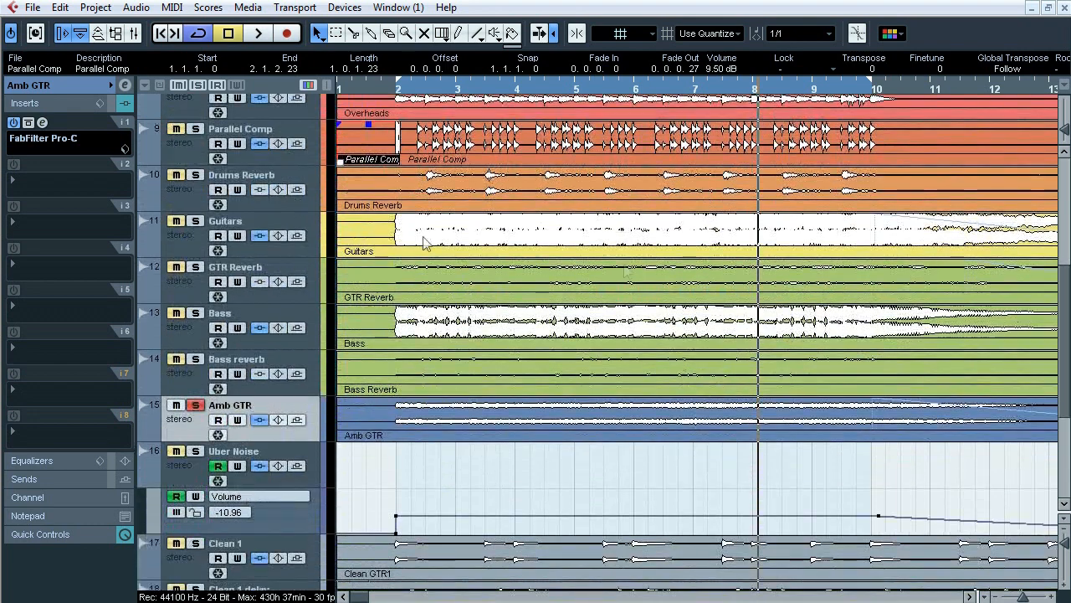
Watch Amb GTR's FabFilter Pro-C during playback, compare it bypassed and active in the full mix, stop playback and close it.
left_click(46, 141)
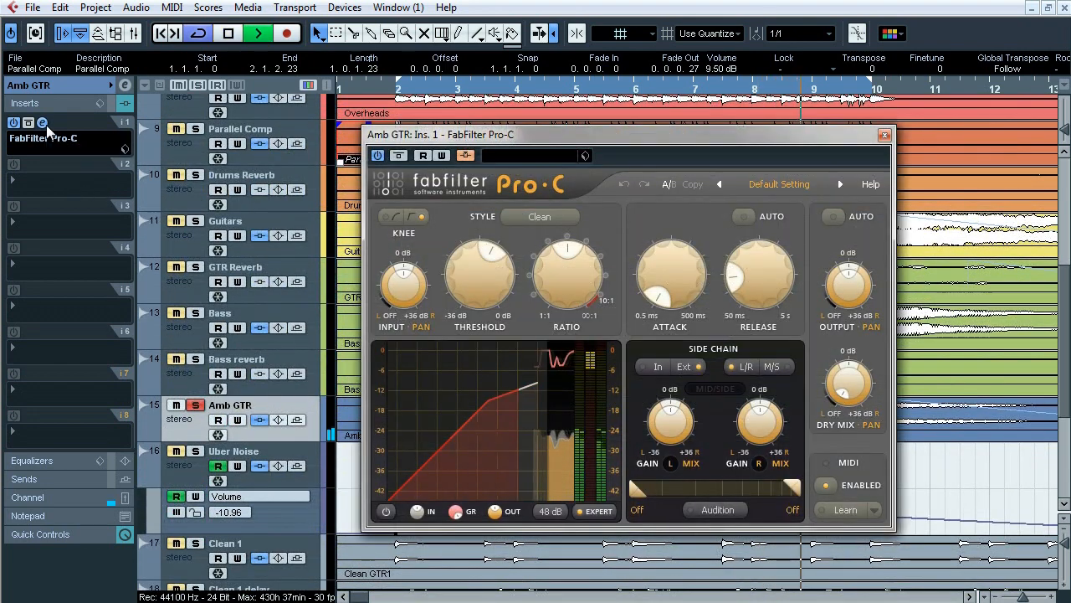
left_click(399, 156)
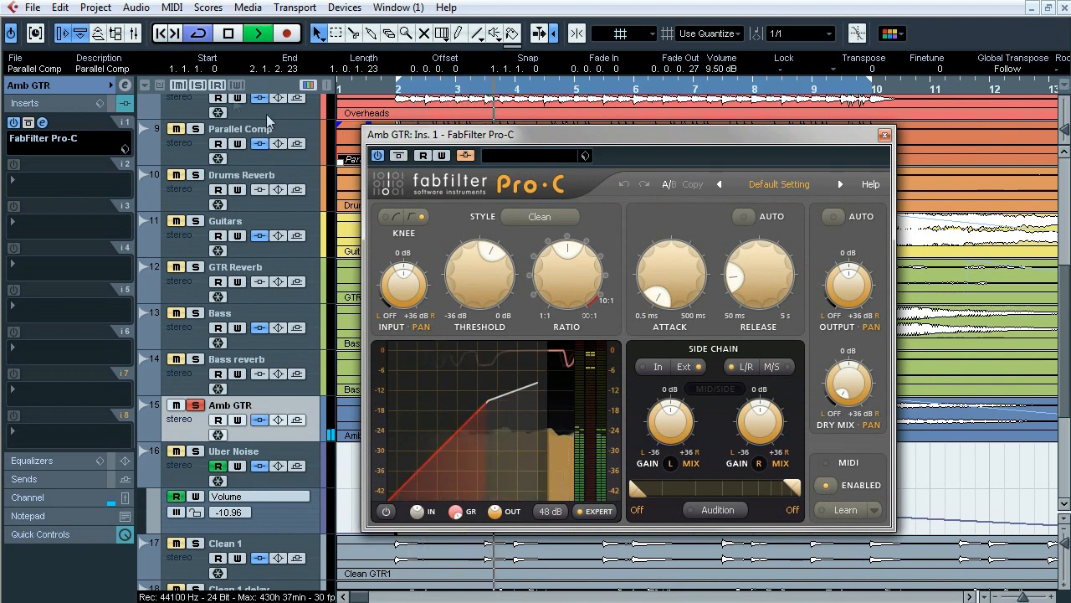
left_click(399, 156)
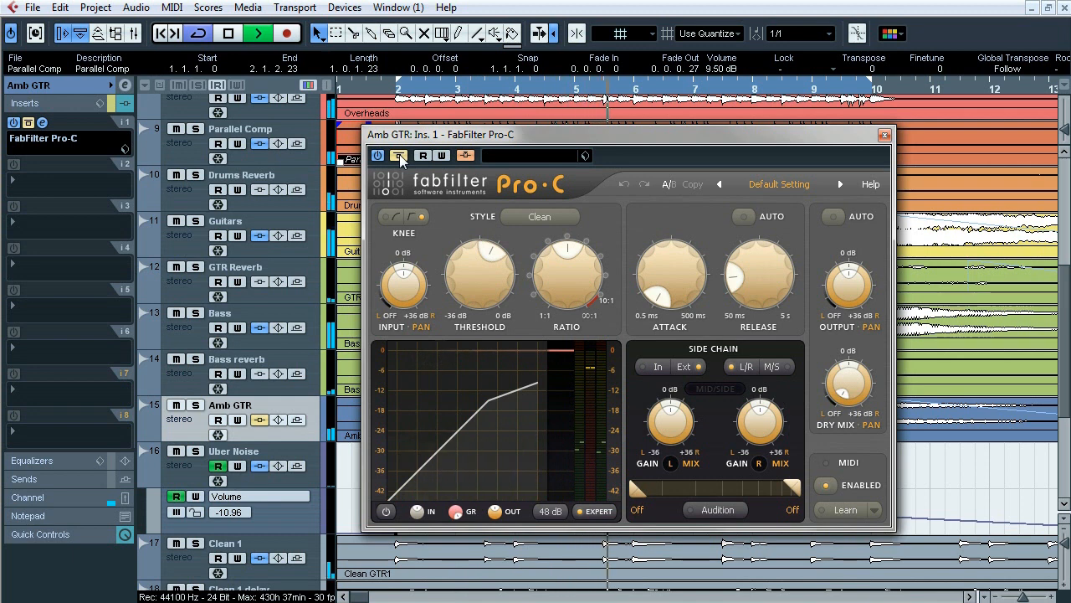
left_click(399, 157)
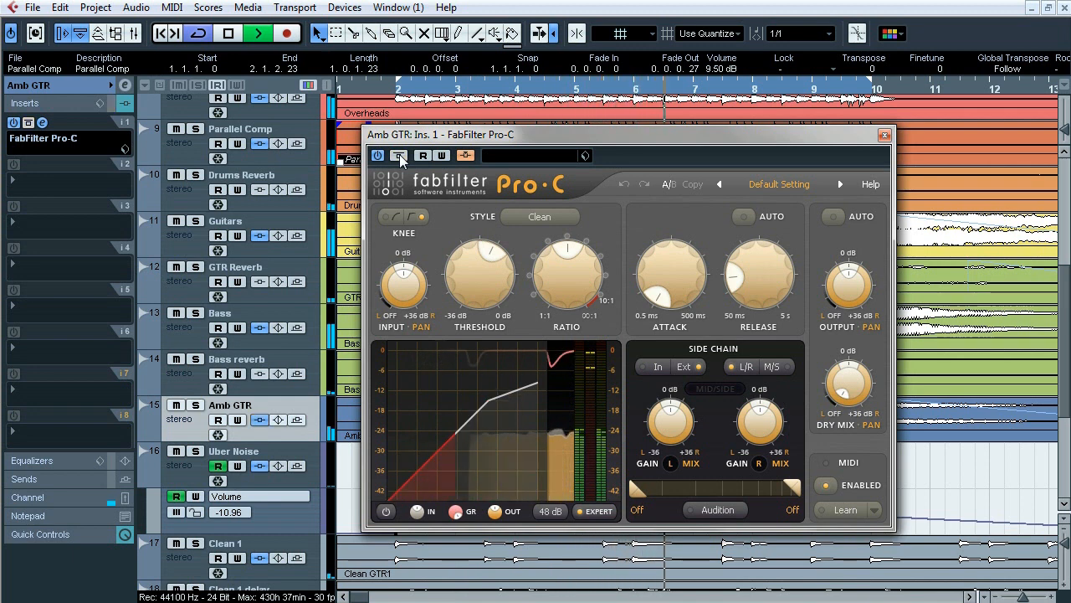
left_click(195, 405)
key("space")
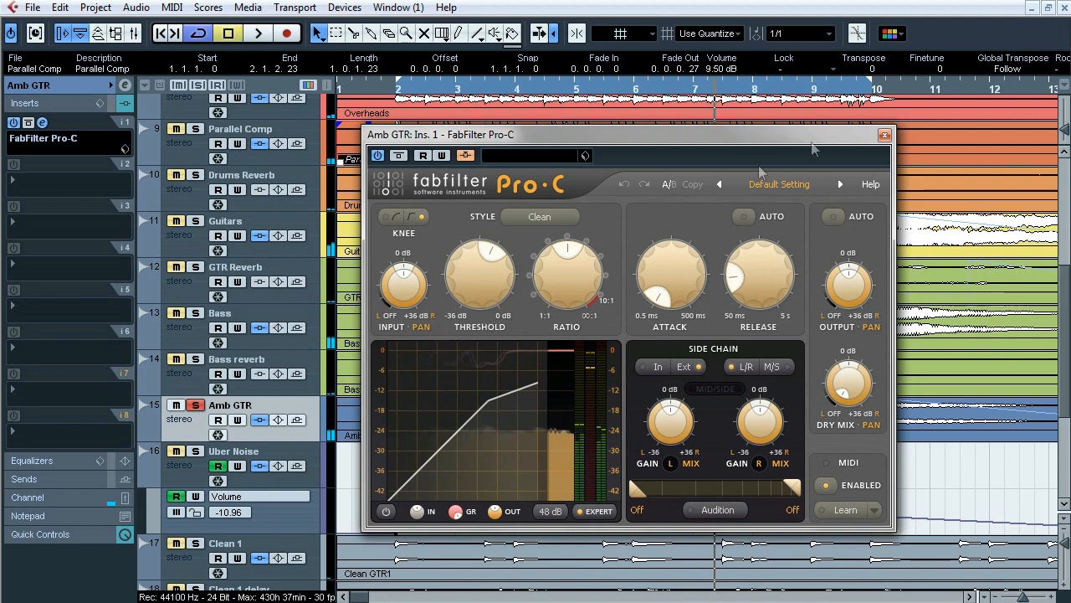
left_click(884, 137)
Select the Uber Noise track, move the playhead to just before bar 2 and open its ValhallaUberMod insert.
scroll(339, 350, "down", 3)
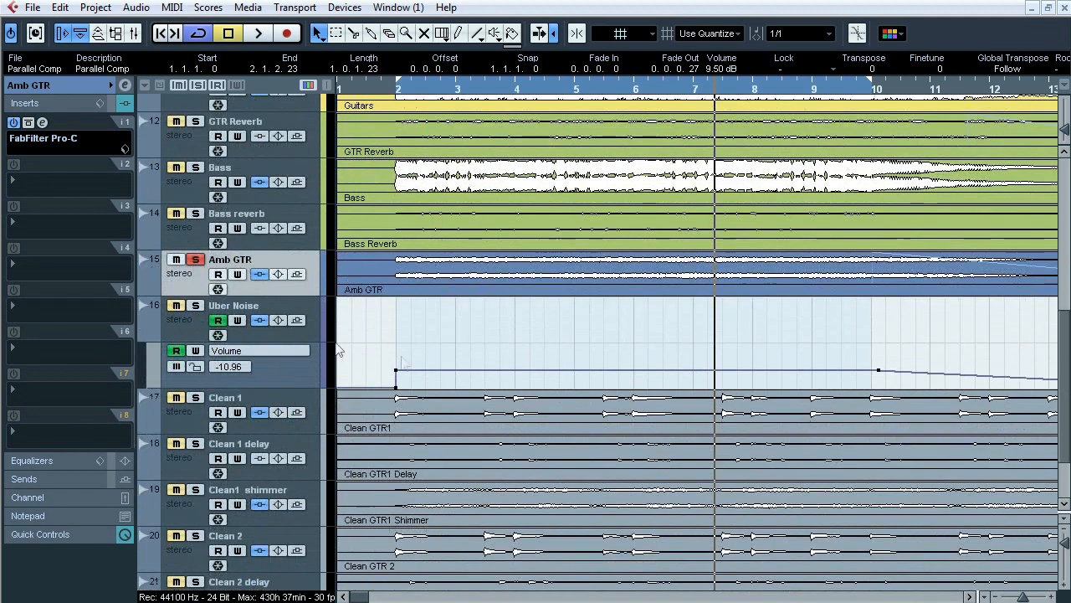
left_click(195, 325)
left_click(379, 86)
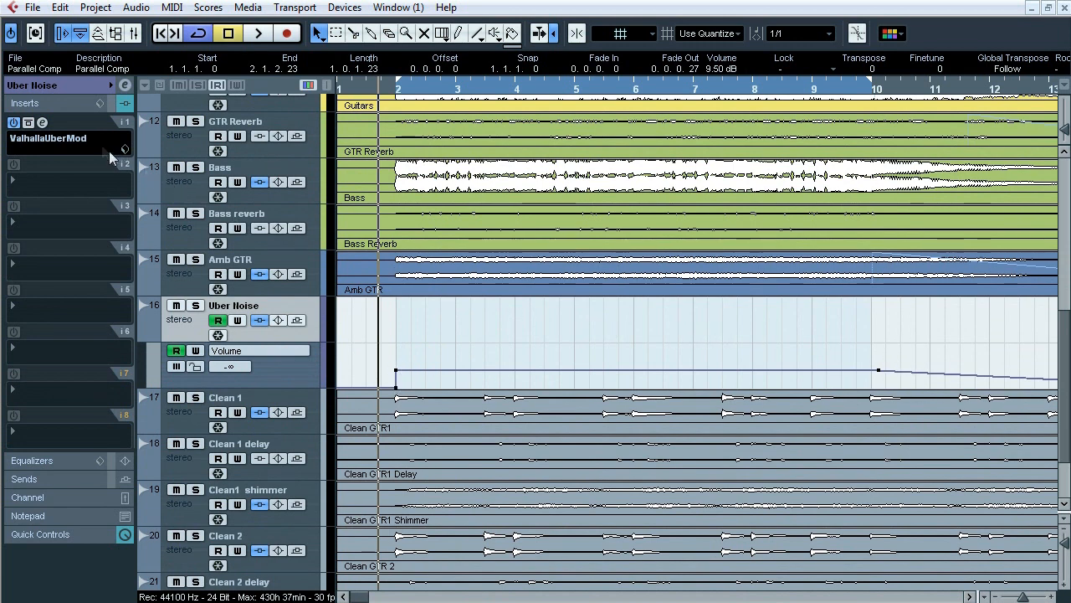
left_click(43, 123)
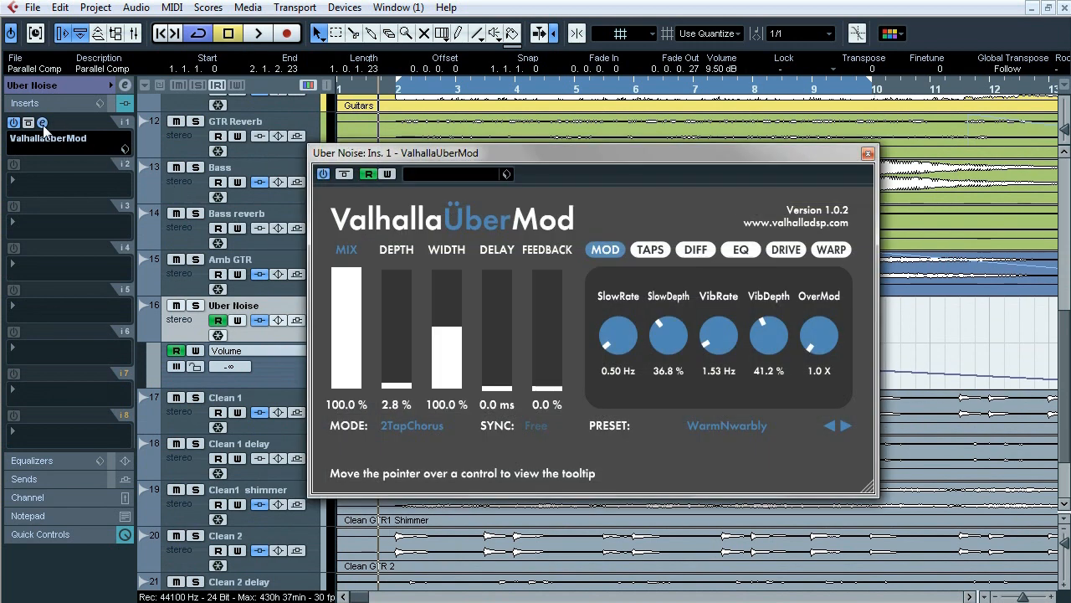
Inspect ValhallaUberMod's TAPS, DIFF, EQ, DRIVE and WARP pages and move its window clear of the Uber Noise track controls.
left_click(650, 249)
left_click(696, 250)
left_click(741, 249)
left_click(783, 249)
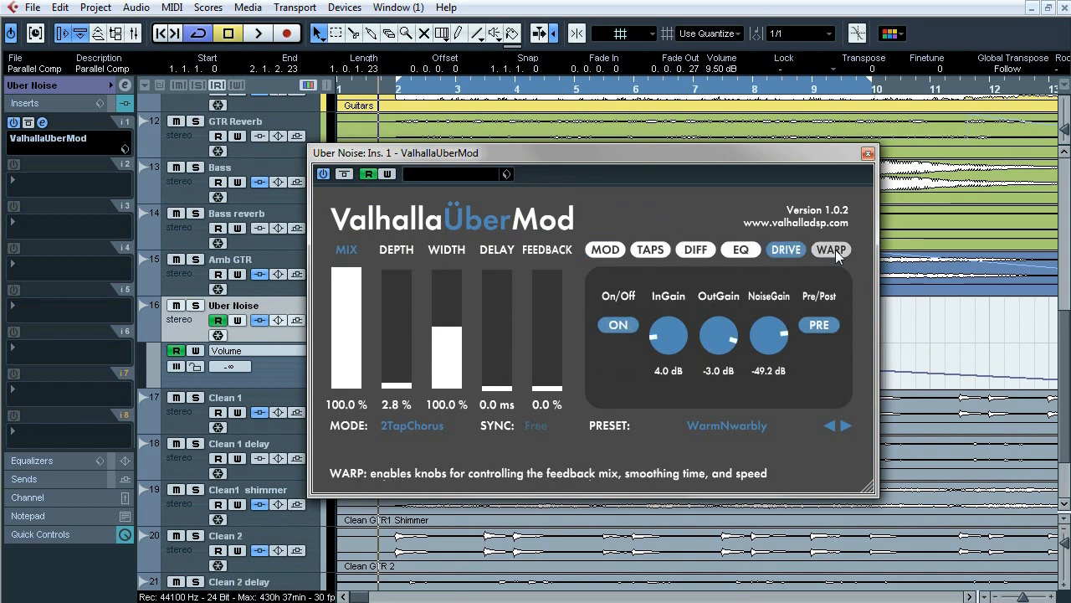
left_click(833, 250)
left_click_drag(687, 160, 871, 150)
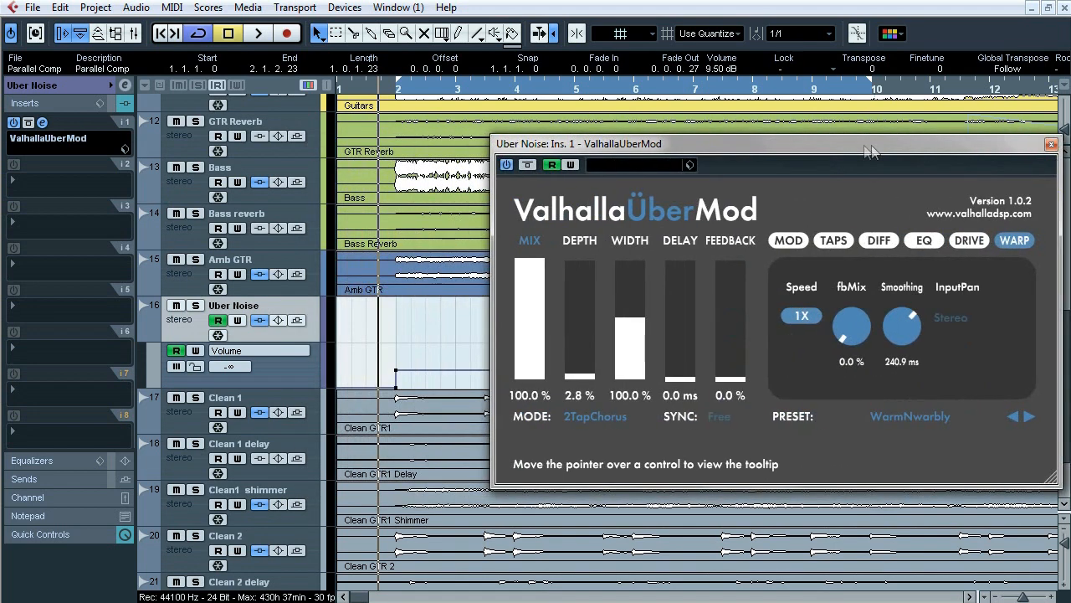
Reposition the playhead shortly before bar 2 and close the Uber Noise track's ValhallaUberMod.
left_click(429, 91)
left_click(381, 91)
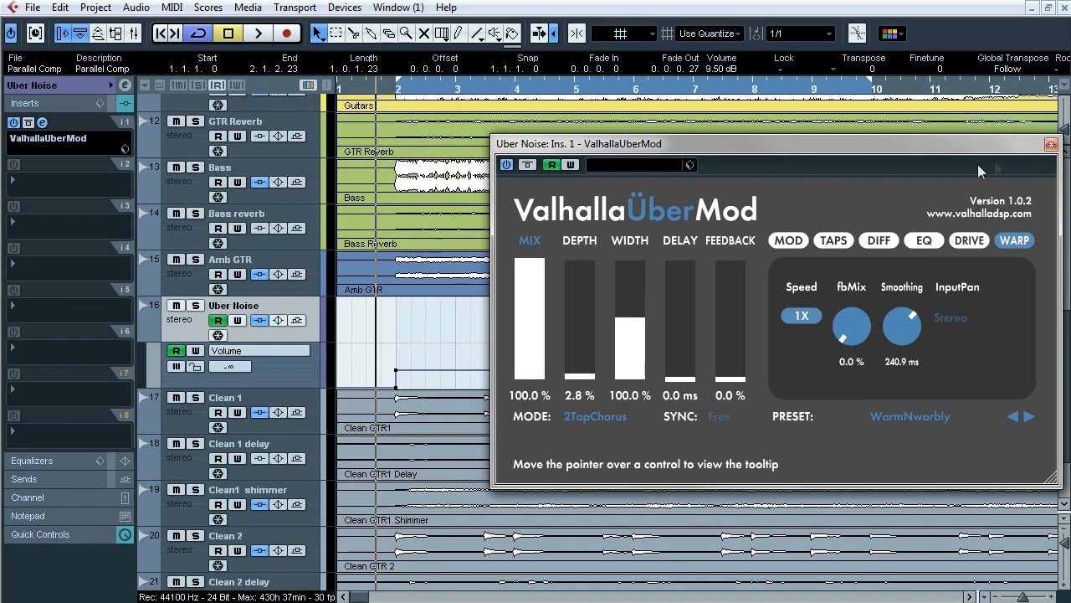
left_click(1051, 144)
Open the mixer, go to the Clean guitar channels and solo Clean 1 for playback.
scroll(1067, 371, "down", 3)
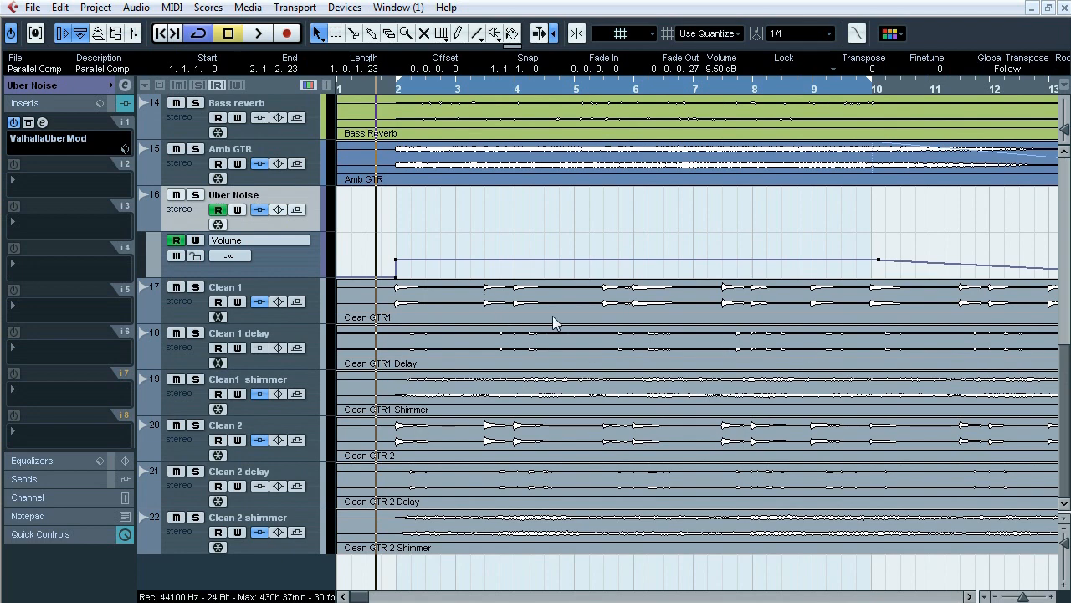
key("g")
key("g")
key("g")
key("g")
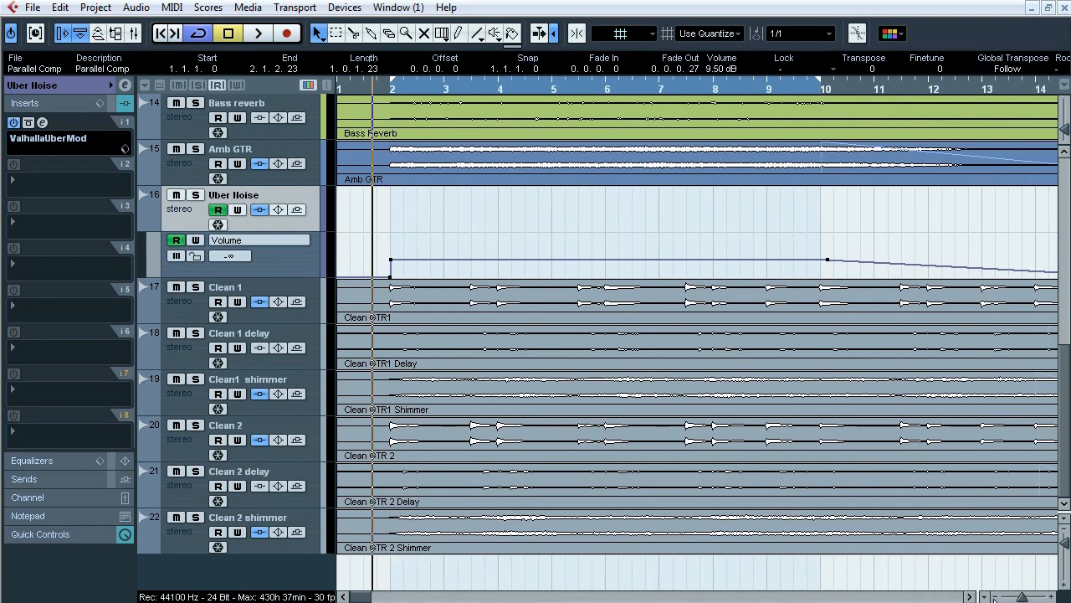
key("F3")
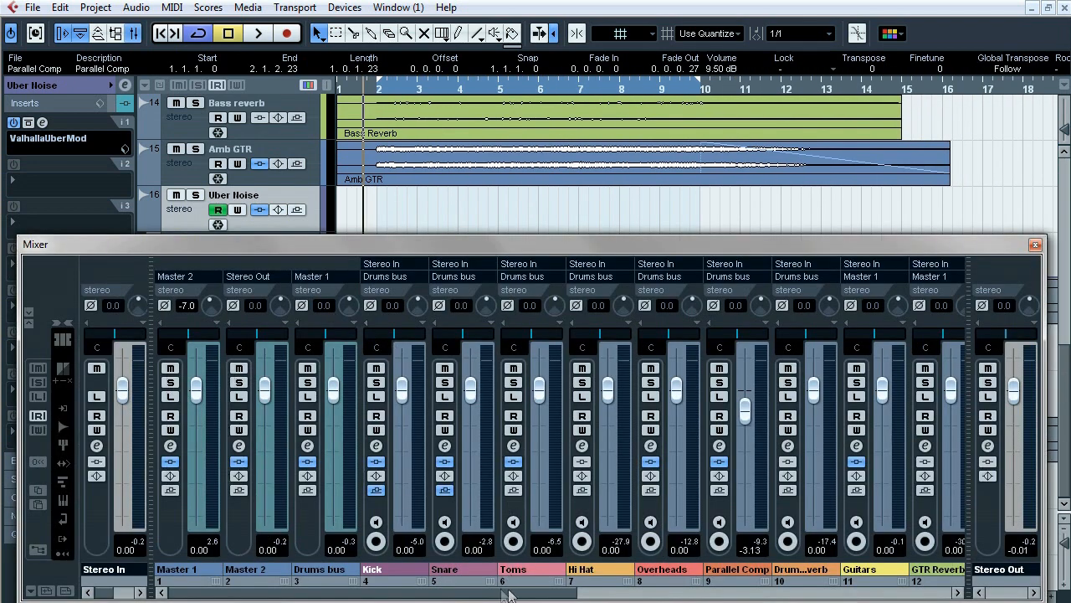
left_click_drag(509, 595, 908, 597)
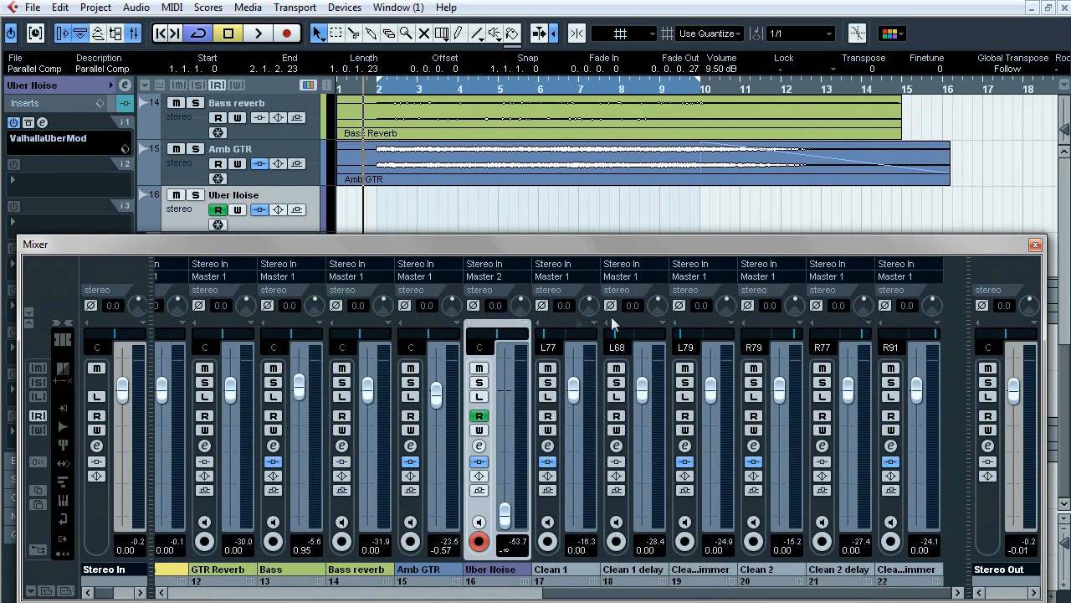
left_click(547, 383)
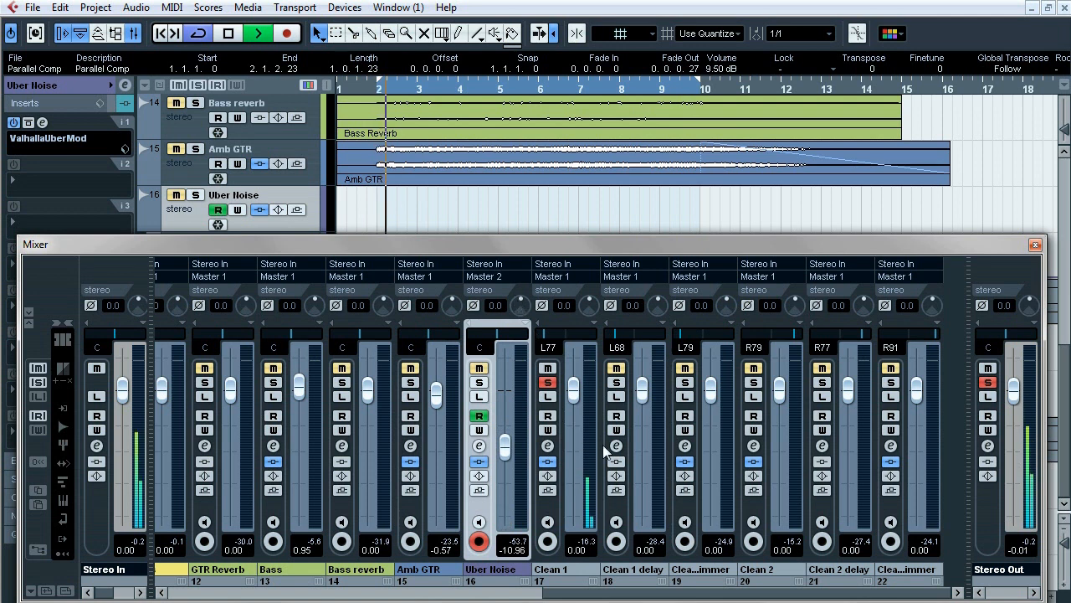
Audition Clean 1 delay solo, then switch the solo to Clean1 shimmer and select both channels.
left_click(576, 569)
left_click(634, 569, "ctrl")
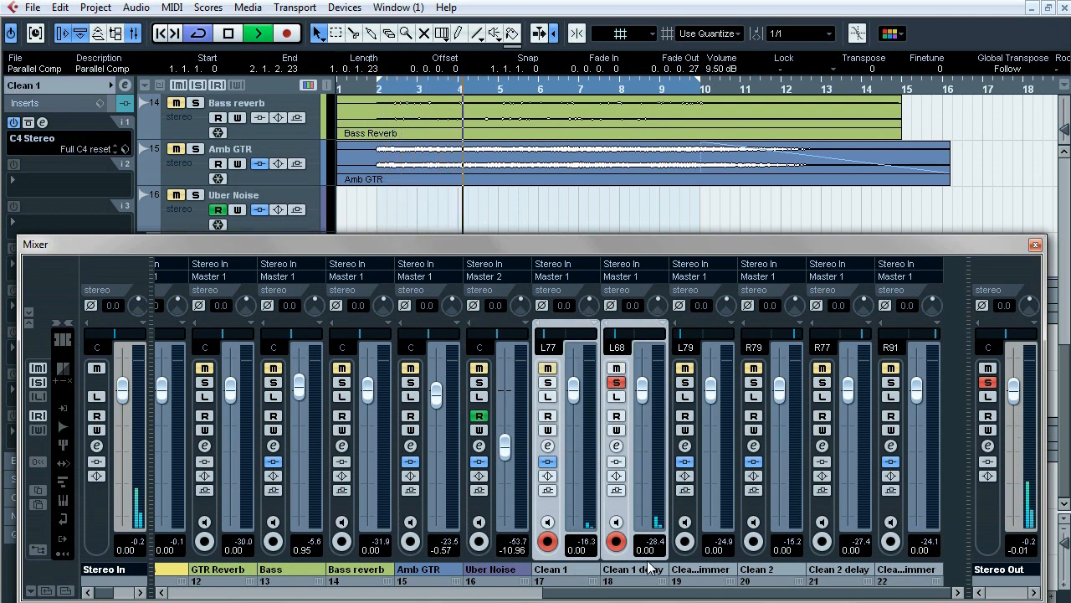
left_click(695, 569)
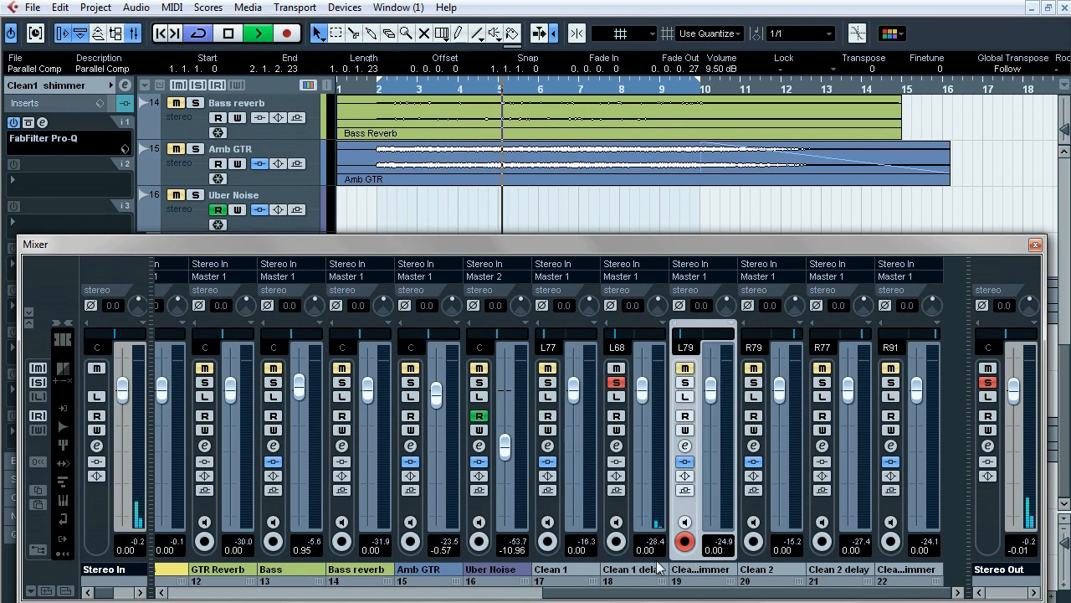
left_click(633, 569, "ctrl")
left_click(616, 383)
left_click(685, 383)
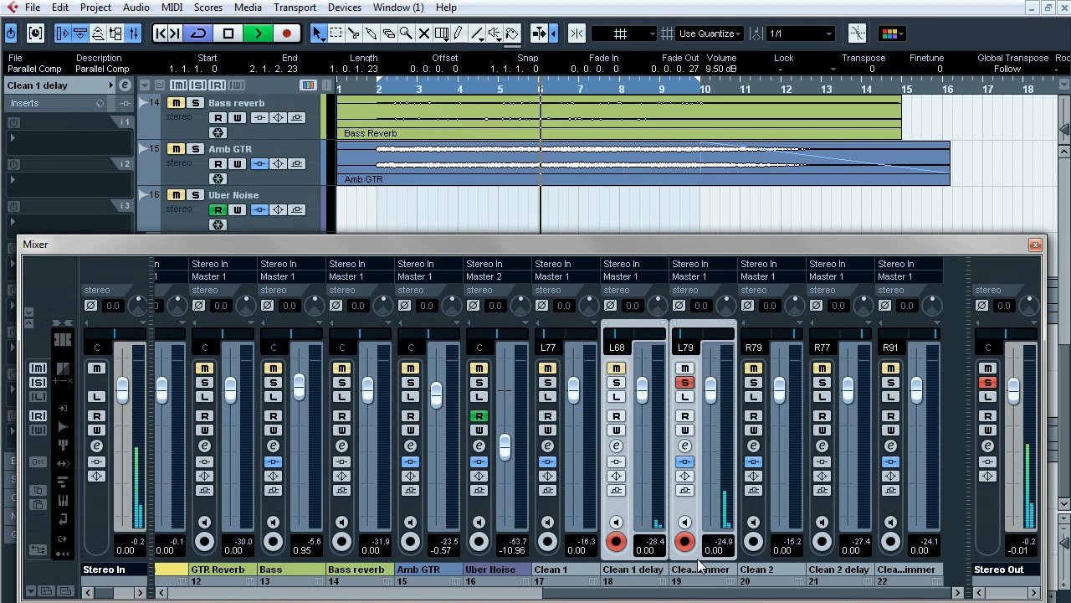
Audition all six Clean 1 and Clean 2 guitar, delay and shimmer channels soloed together, then stop playback and close the mixer.
left_click(616, 382)
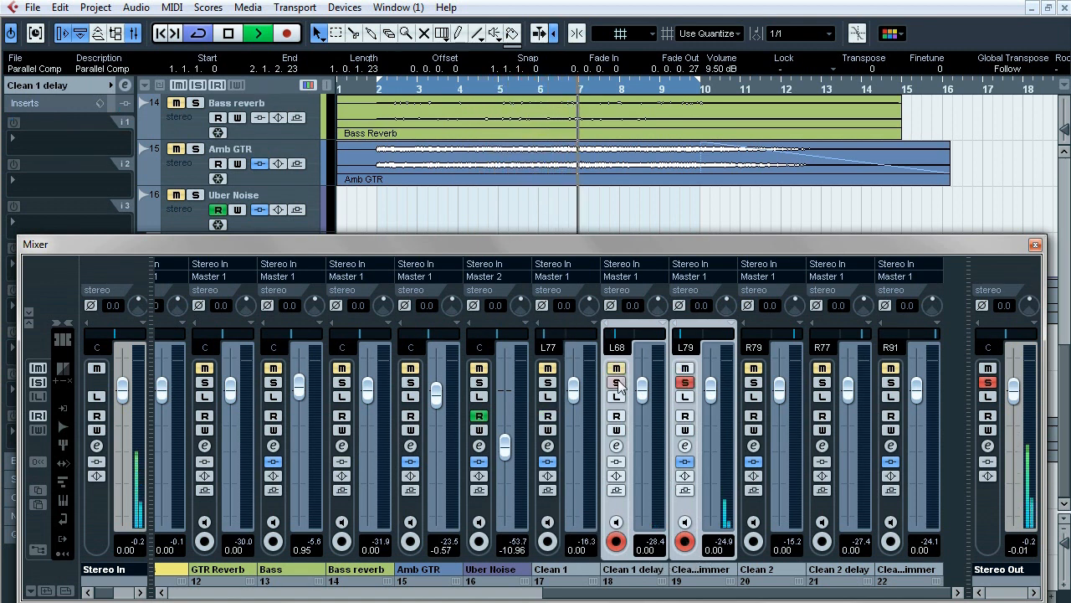
left_click(547, 382)
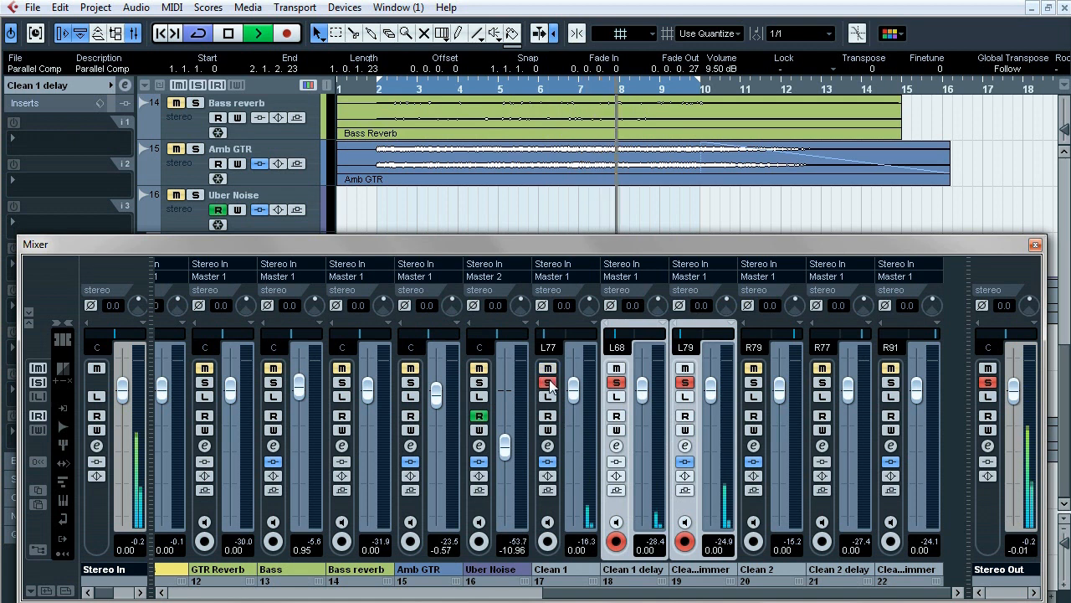
left_click(753, 382)
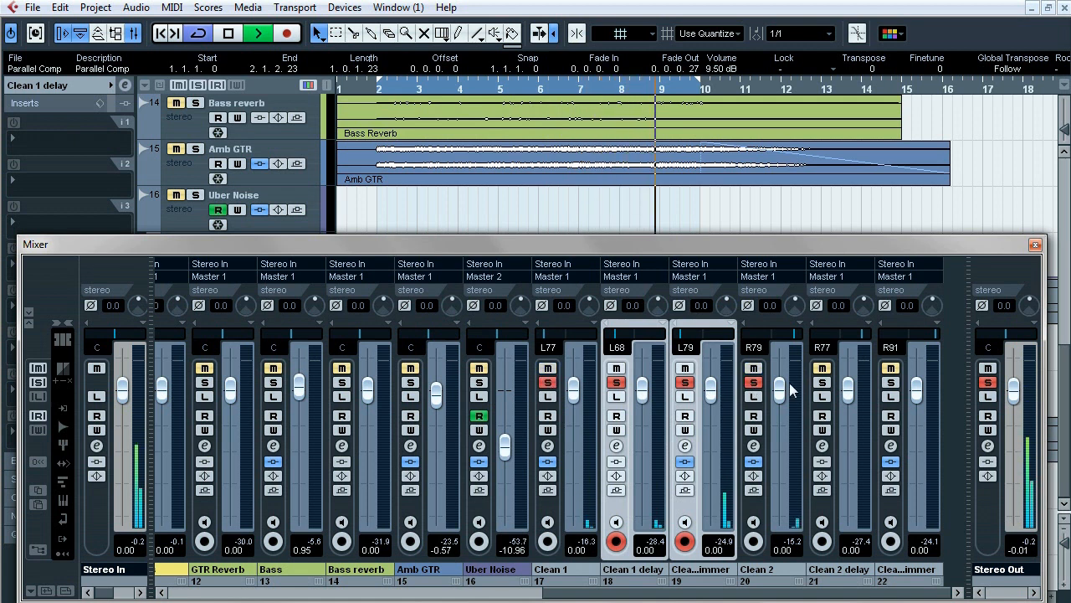
left_click(822, 383)
left_click(890, 382)
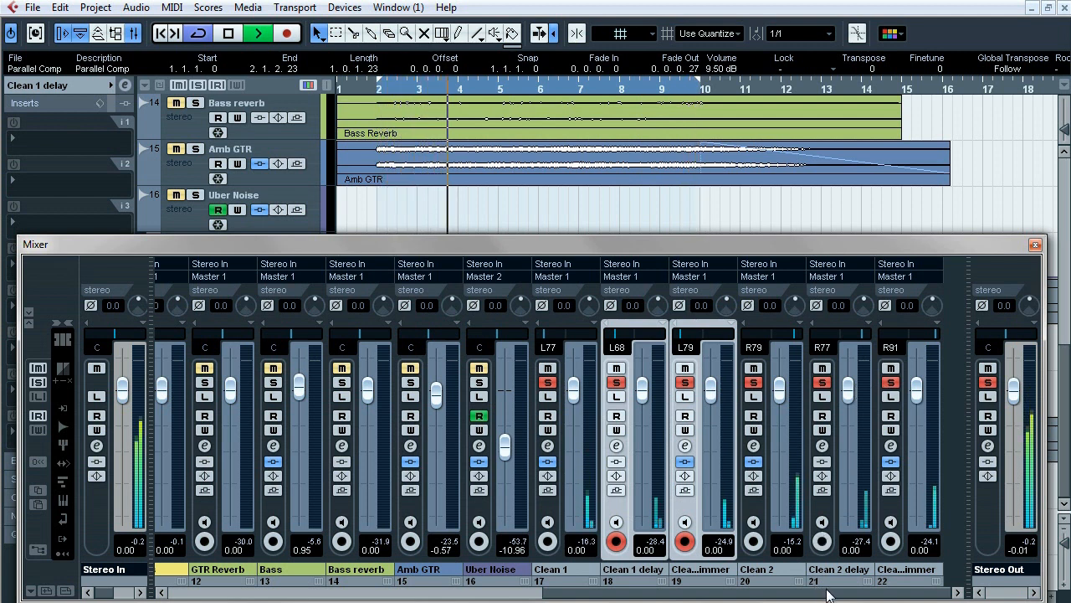
key("space")
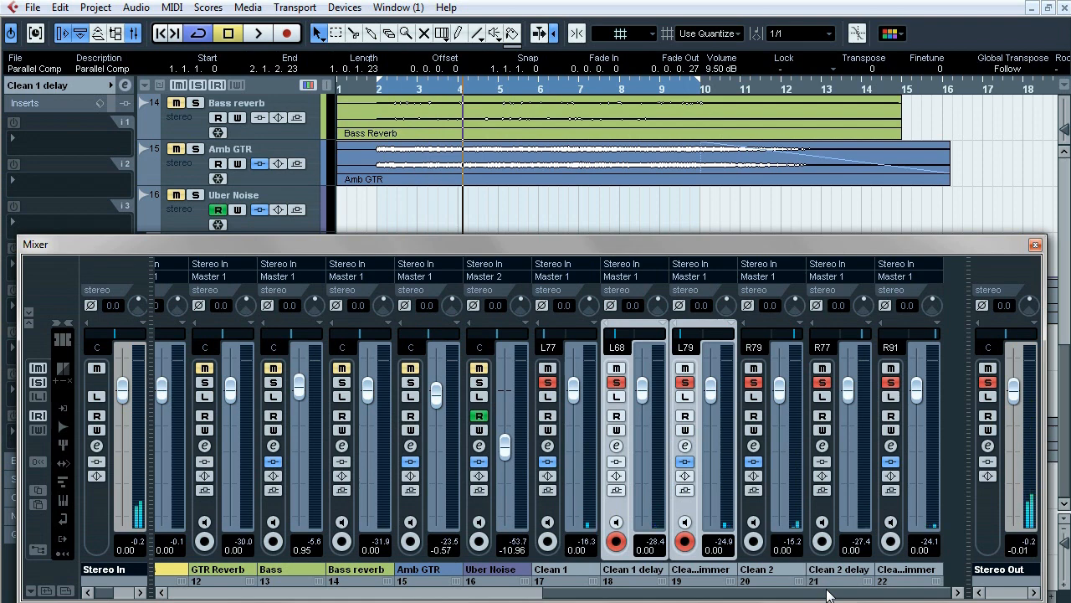
left_click(1036, 244)
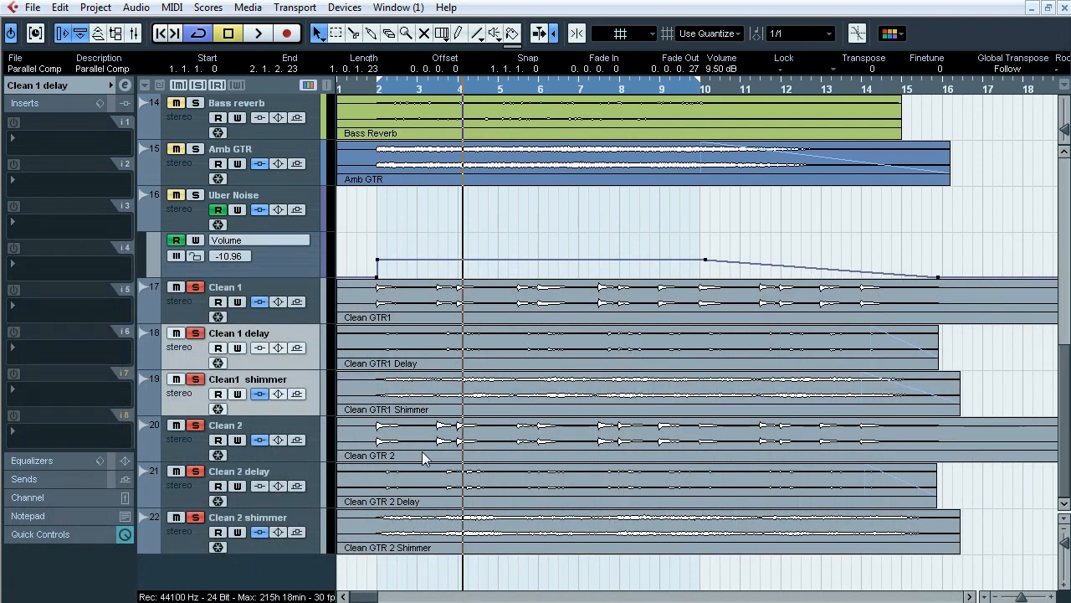
Leave only the Clean 1 track soloed, select it and open its C4 Stereo insert.
left_click(198, 86)
left_click(195, 287)
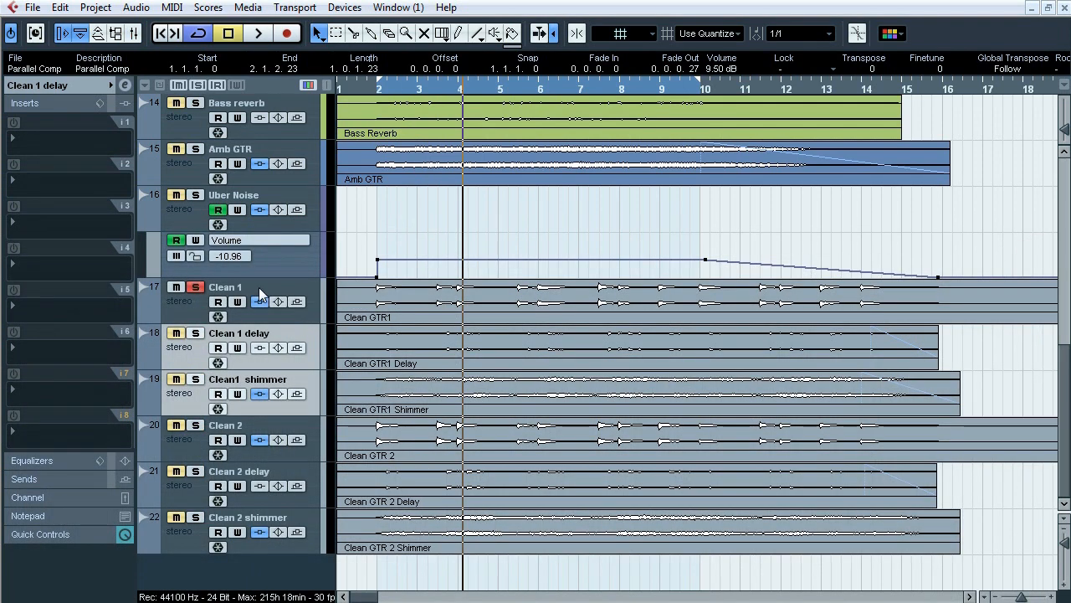
left_click(260, 293)
left_click(45, 124)
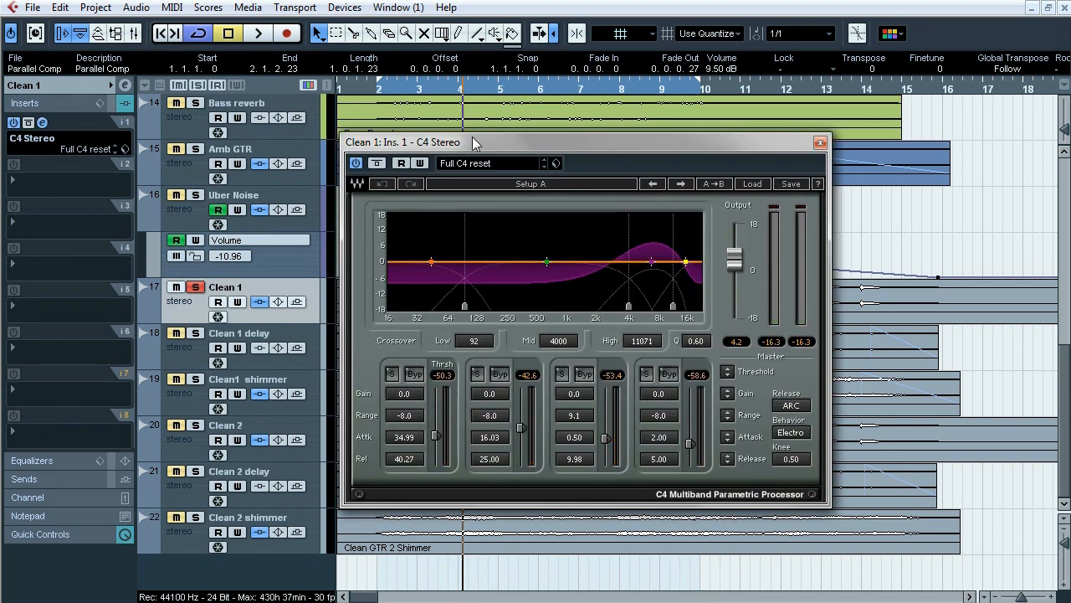
Play Clean 1 and compare its C4 Stereo processing bypassed and active from around bar 5, then stop playback with it active.
key("space")
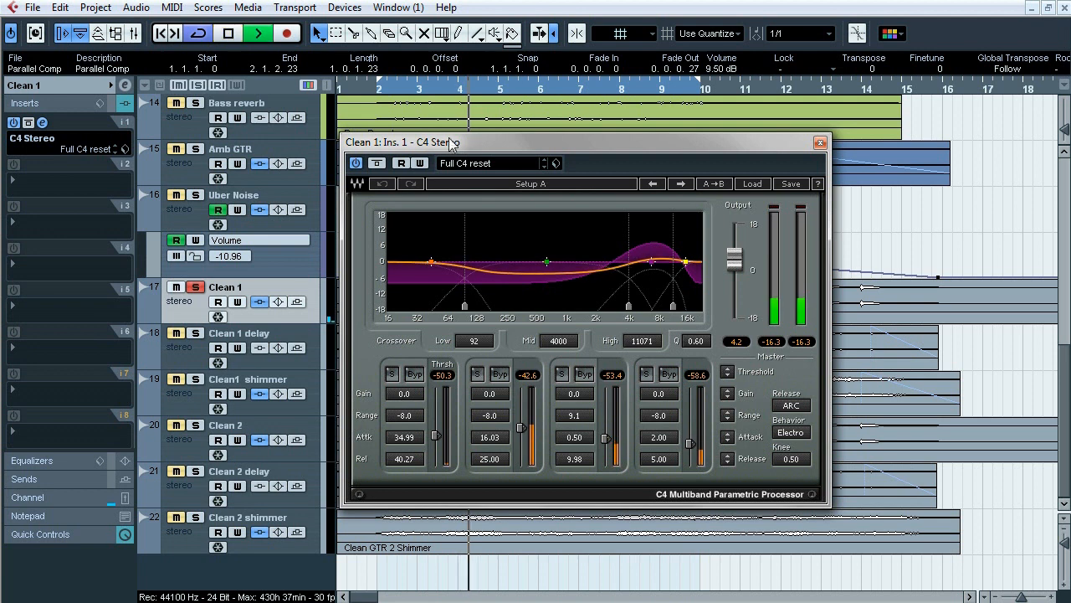
left_click(377, 164)
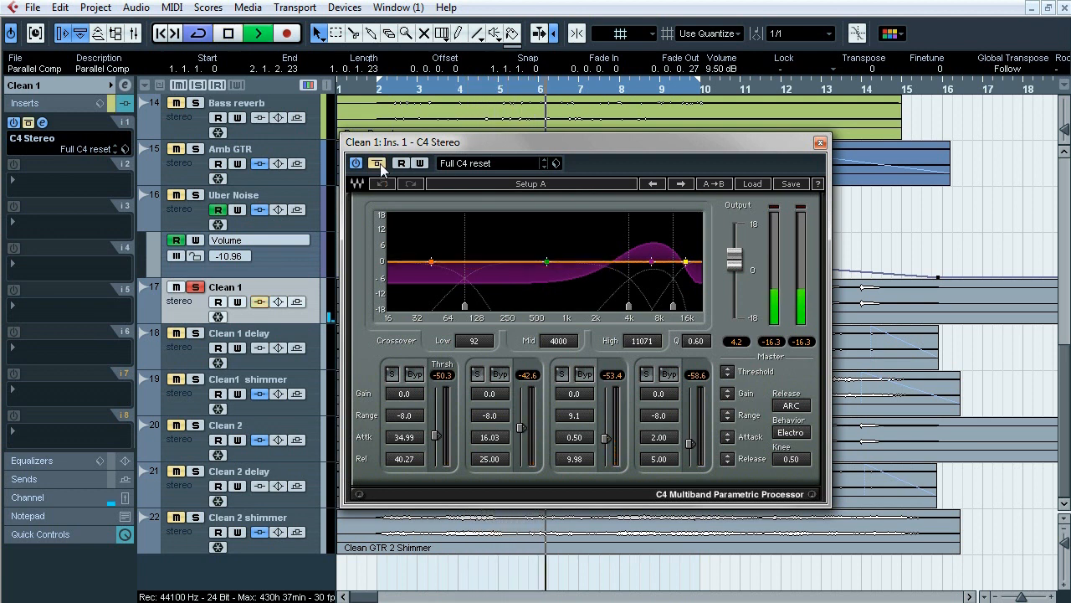
left_click(377, 164)
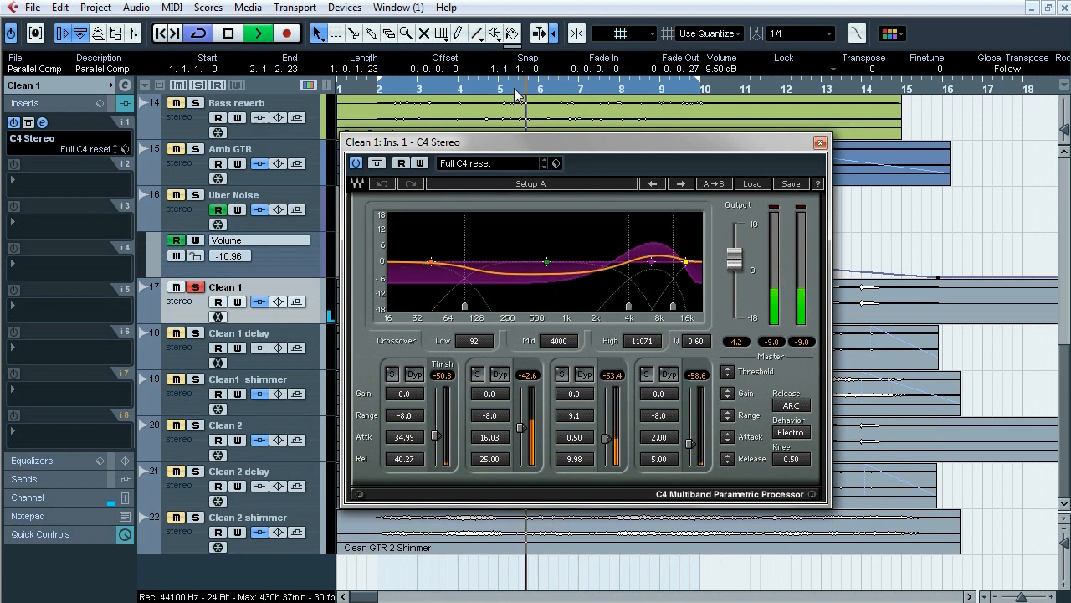
left_click(378, 164)
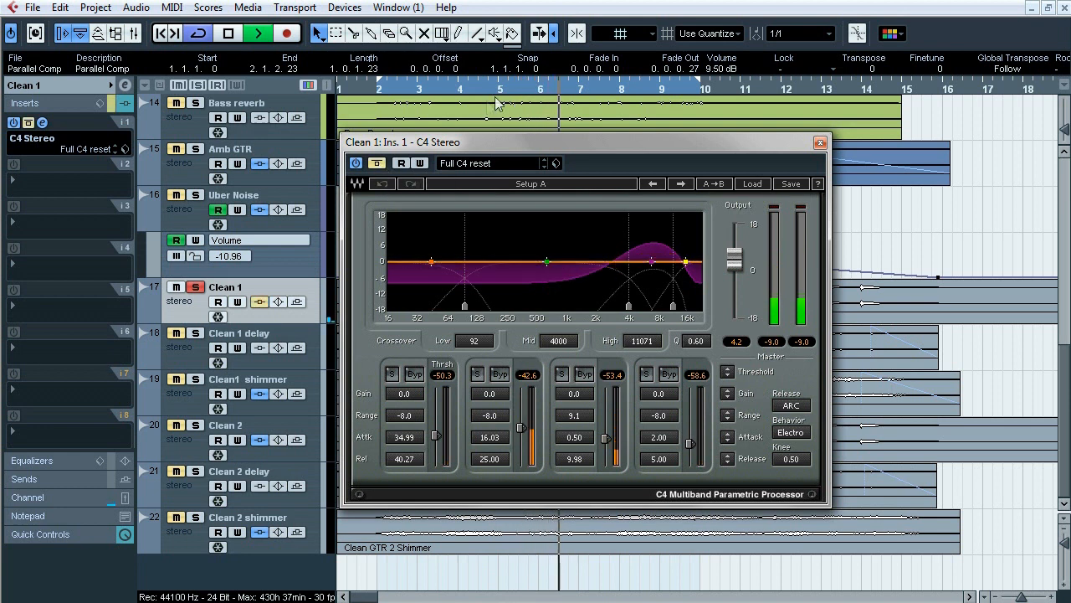
left_click(496, 98)
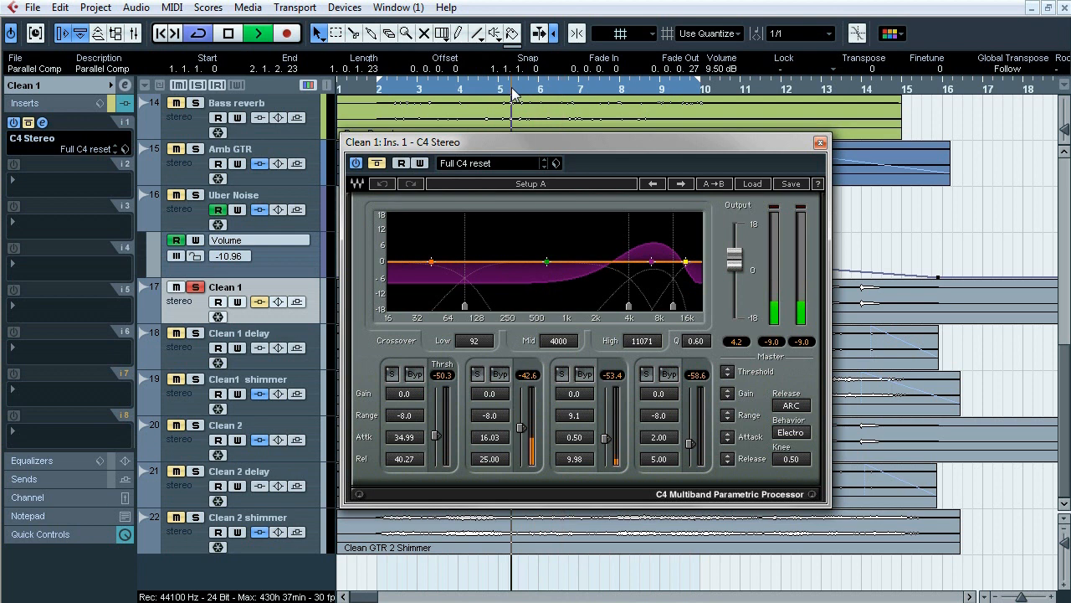
left_click(378, 164)
key("space")
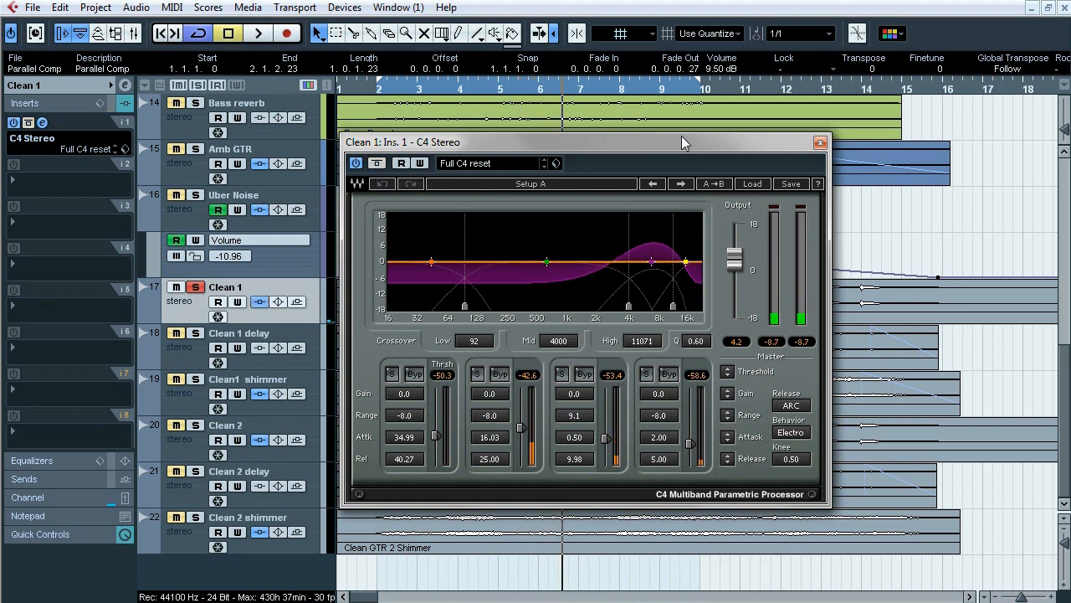
Close the C4 Stereo, move the solo from Clean 1 to Clean1 shimmer and open its FabFilter Pro-Q insert.
left_click(819, 142)
left_click(195, 287)
left_click(199, 395)
left_click(195, 379)
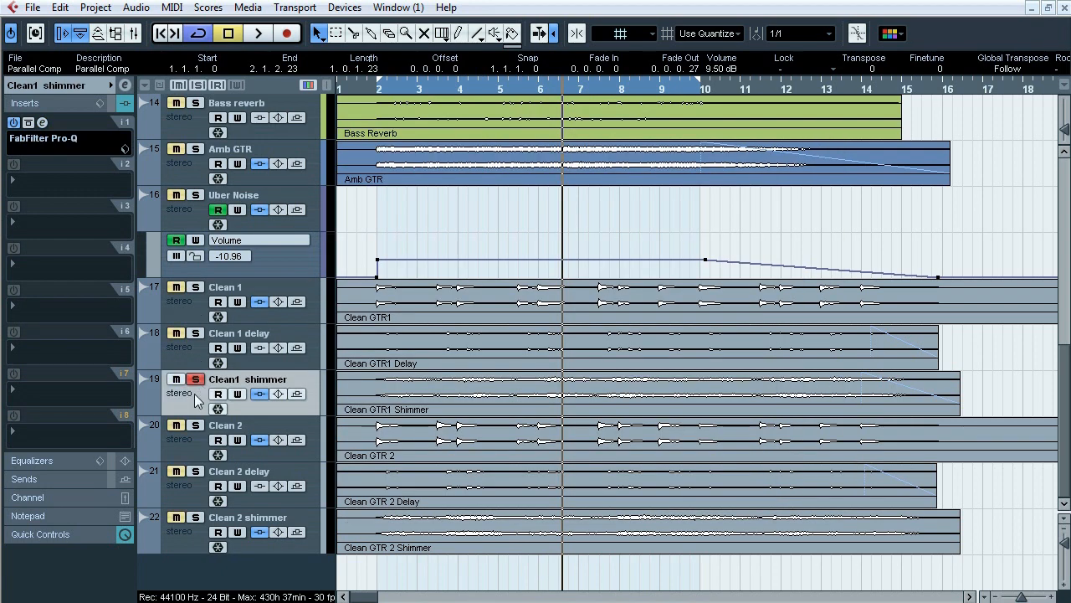
left_click(44, 123)
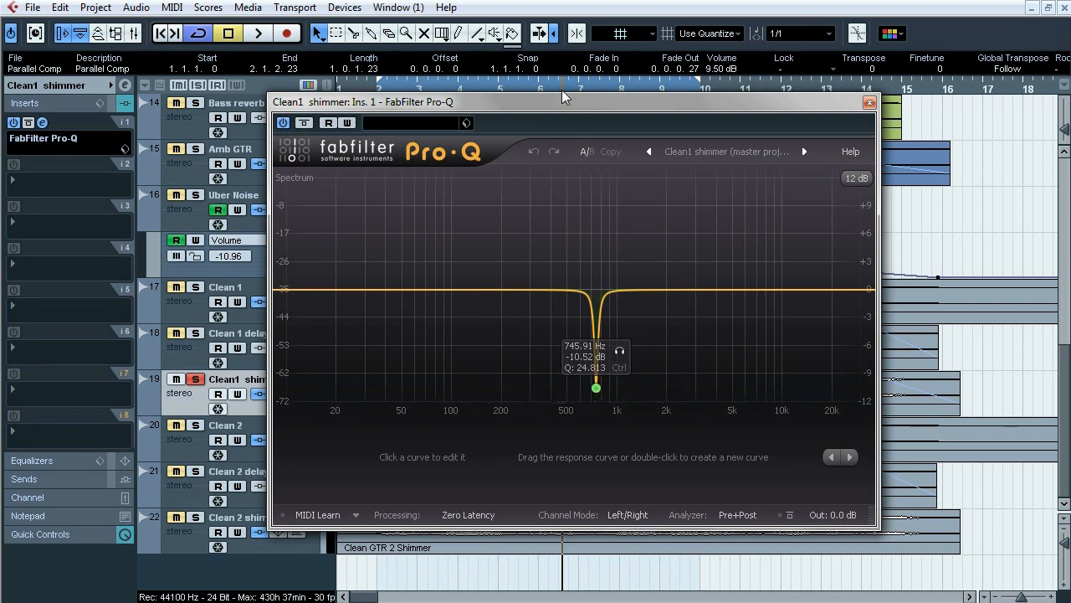
Compare Clean1 shimmer's Pro-Q bypassed and active, audition its notch band, then stop playback, close the plug-in and clear the solo.
key("space")
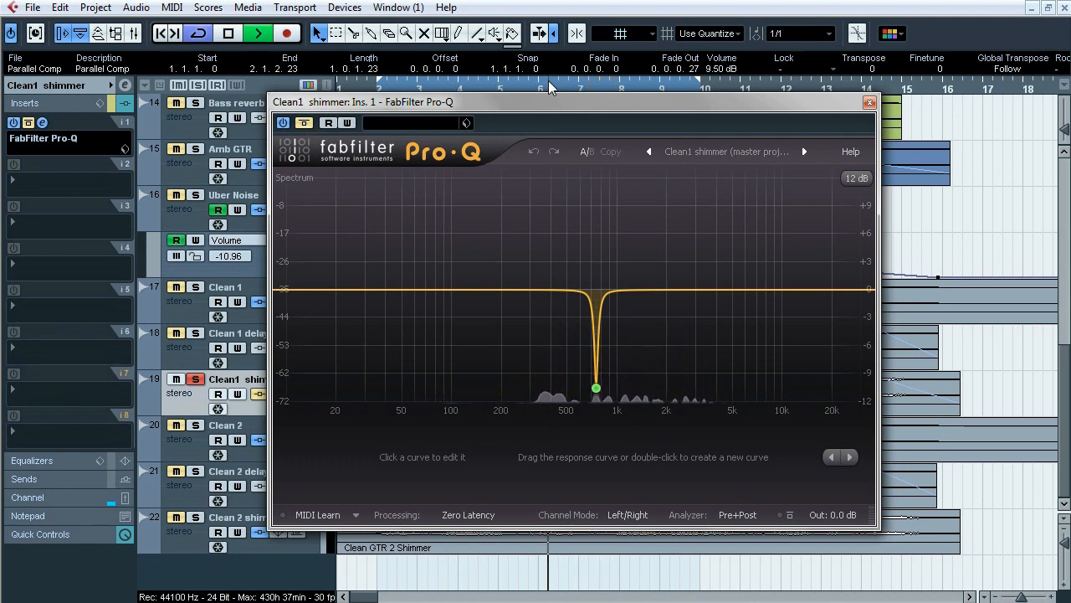
left_click(305, 127)
mouse_move(597, 391)
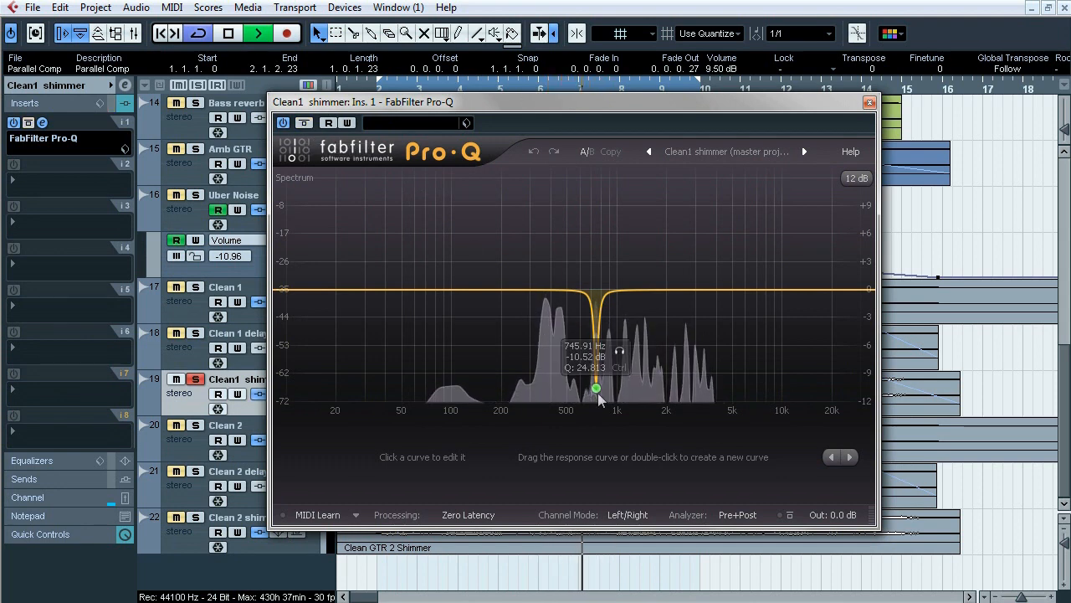
left_click(621, 348)
left_click(621, 349)
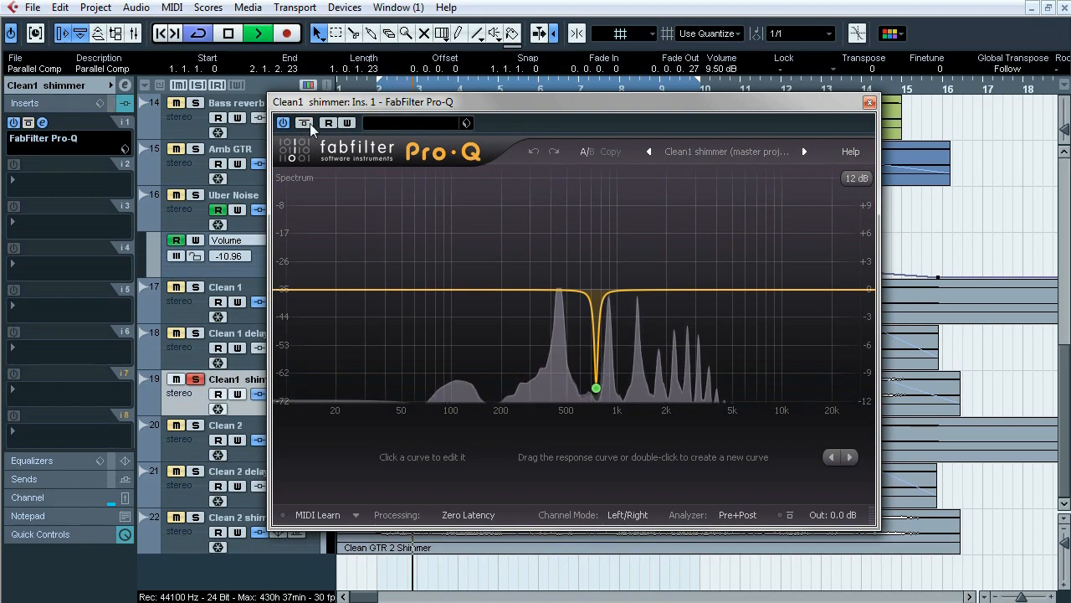
key("space")
left_click(870, 102)
left_click(196, 382)
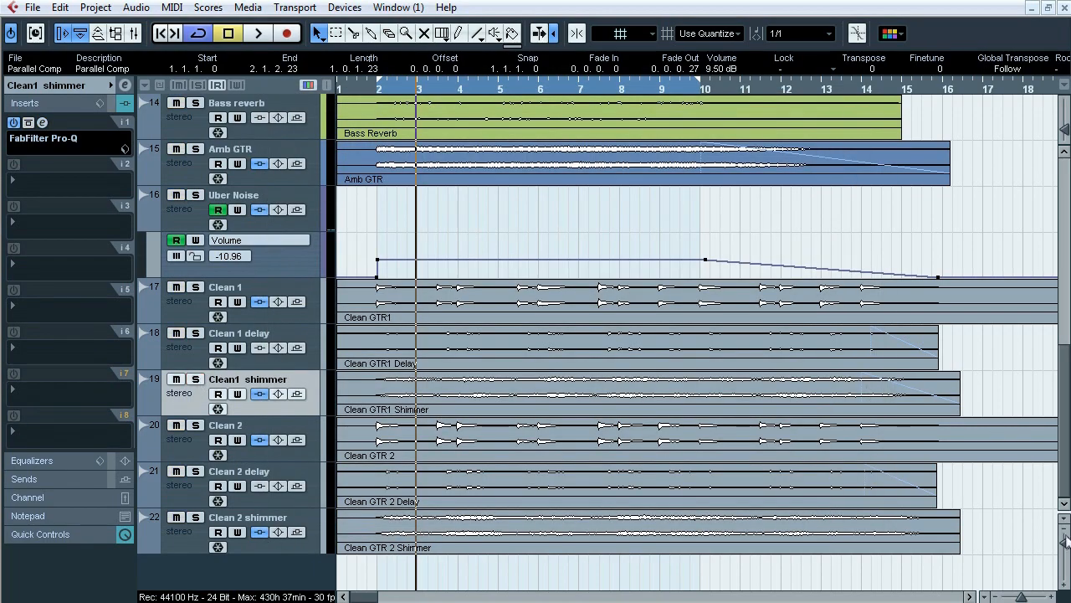
Check the output routing of the Clean tracks, of Guitars through Amb GTR, and of Uber Noise in the Inspector.
left_click(284, 297)
scroll(964, 351, "up", 8)
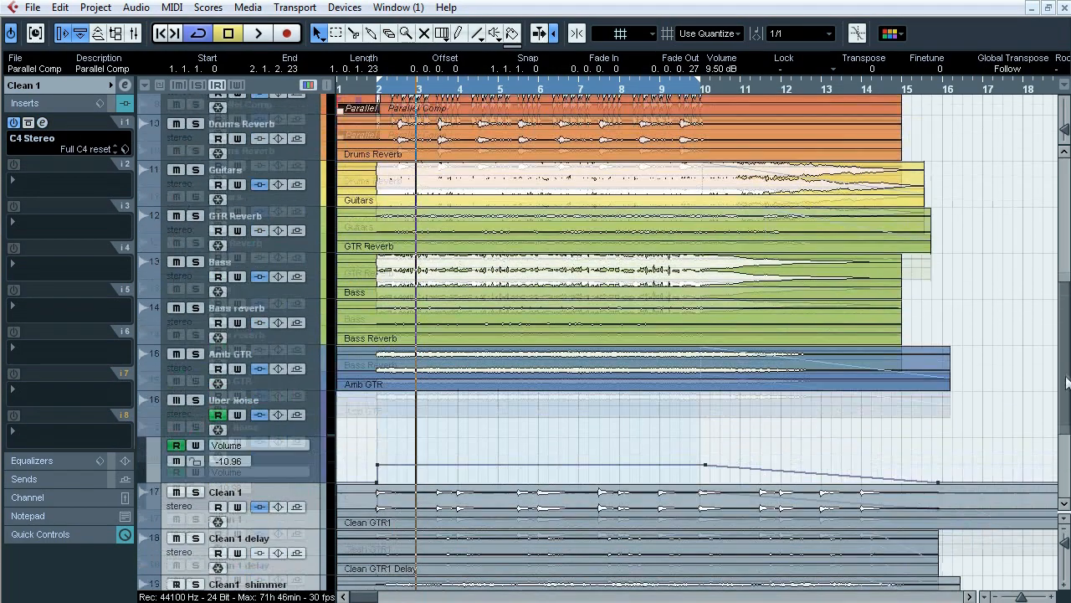
left_click(236, 536)
left_click(237, 350, "shift")
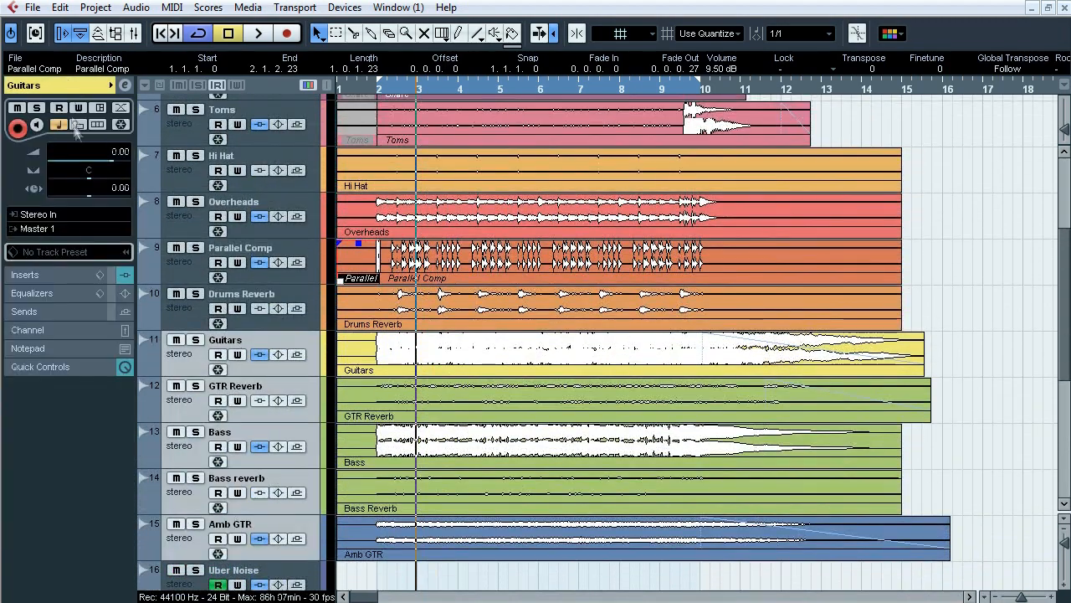
left_click_drag(1064, 298, 1065, 370)
left_click(285, 341)
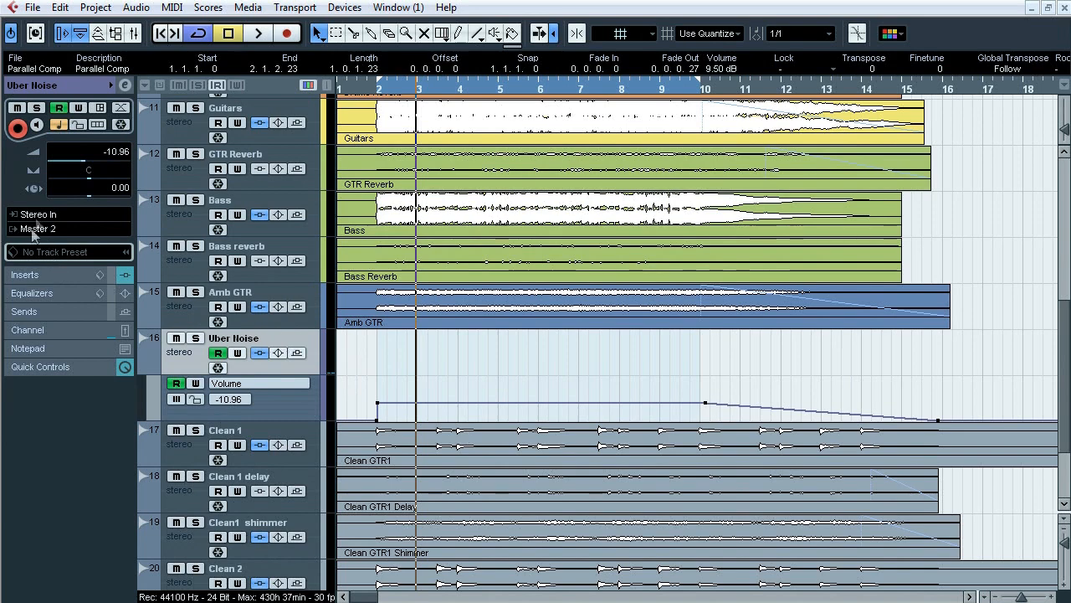
Place the playhead before bar 2, open the mixer and examine the channel routing through Uber Noise and the Clean channels.
left_click(361, 87)
key("F3")
left_click(960, 593)
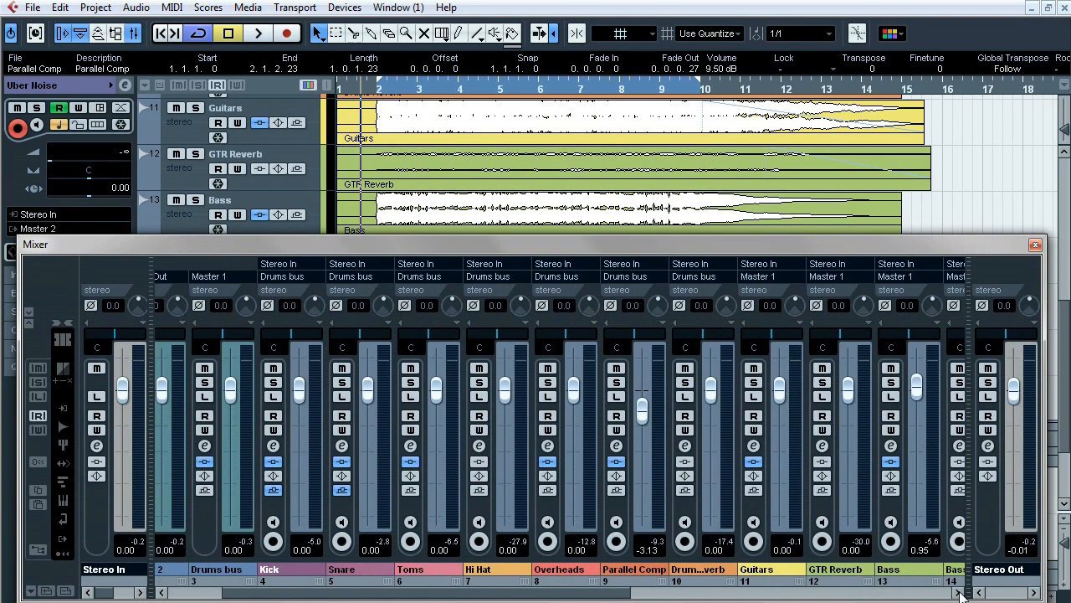
left_click(960, 593)
left_click(960, 592)
left_click(960, 592)
left_click(960, 593)
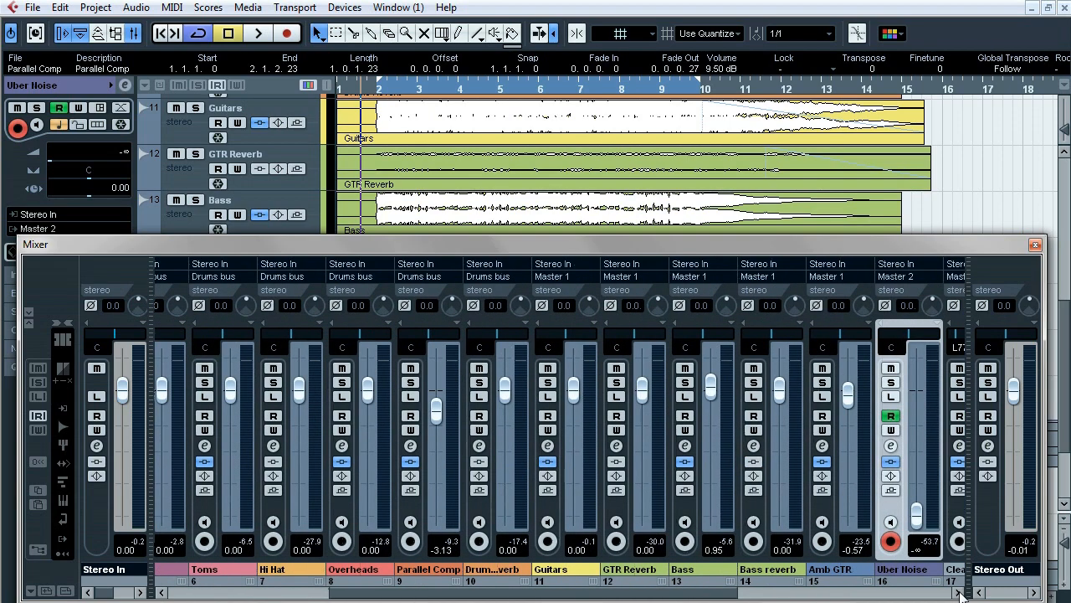
left_click(961, 592)
left_click(960, 592)
left_click(960, 593)
left_click(960, 593)
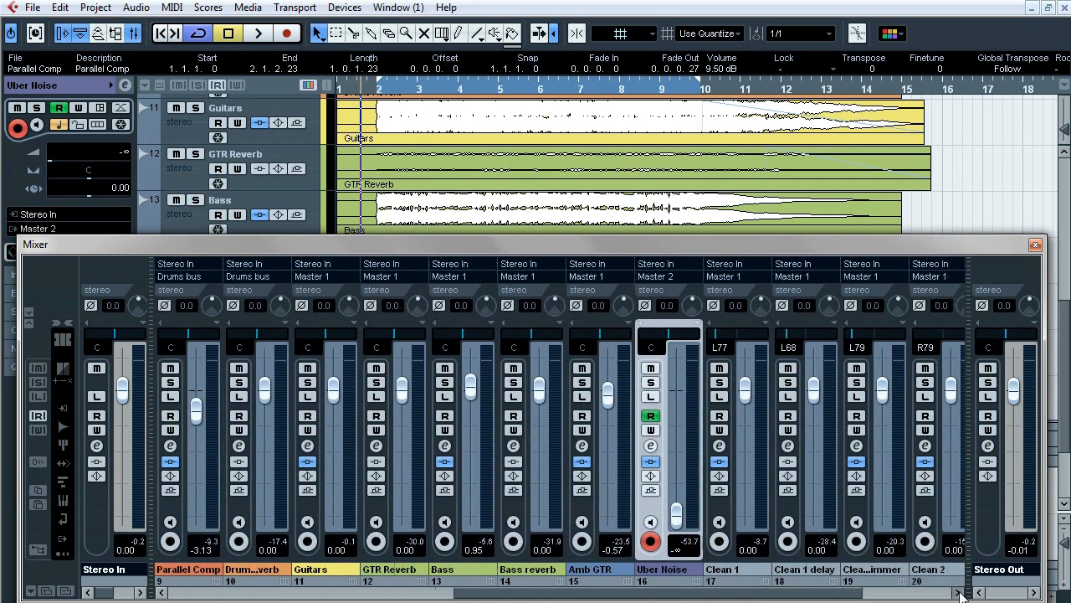
Examine the routing of the remaining Clean channels at the end of the mixer, then close the mixer.
left_click(960, 592)
left_click(960, 592)
left_click(960, 592)
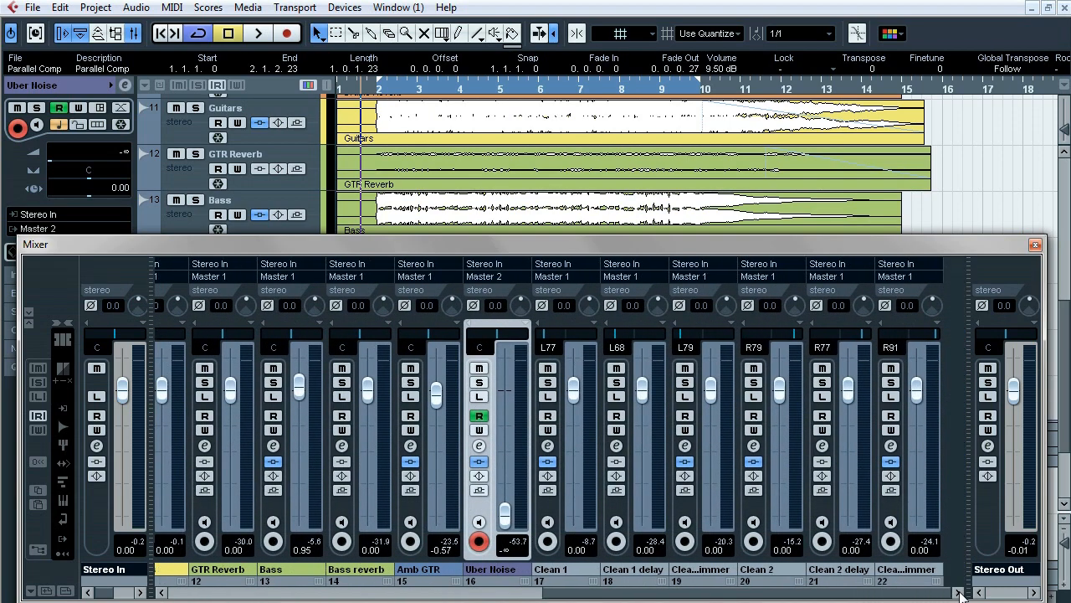
key("F3")
Select the Master 1 group track at the start of the track list and solo it.
left_click_drag(1064, 431, 1064, 280)
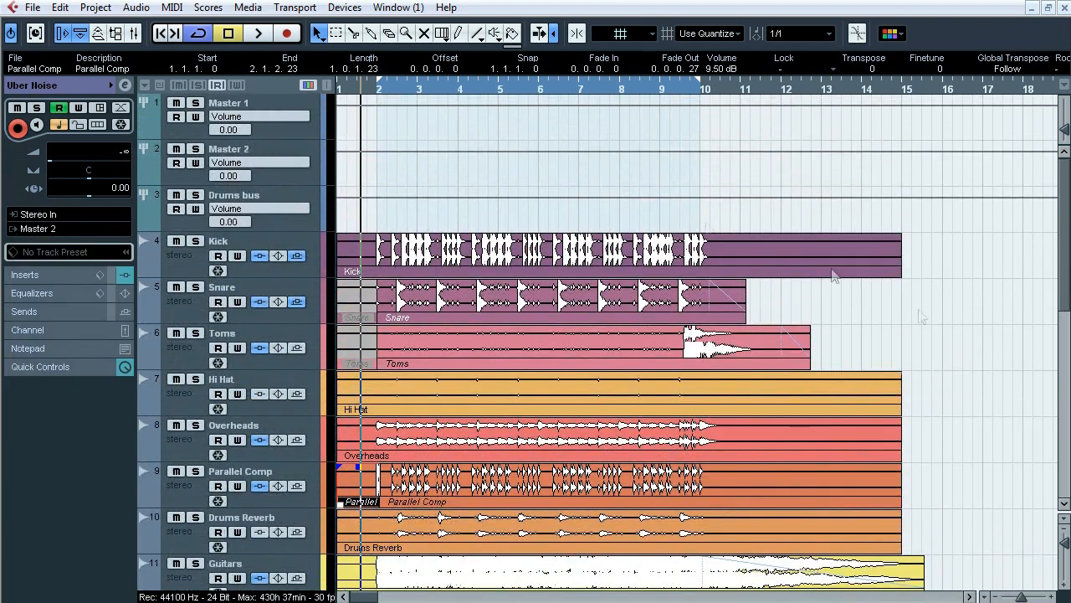
left_click(272, 111)
left_click(196, 104)
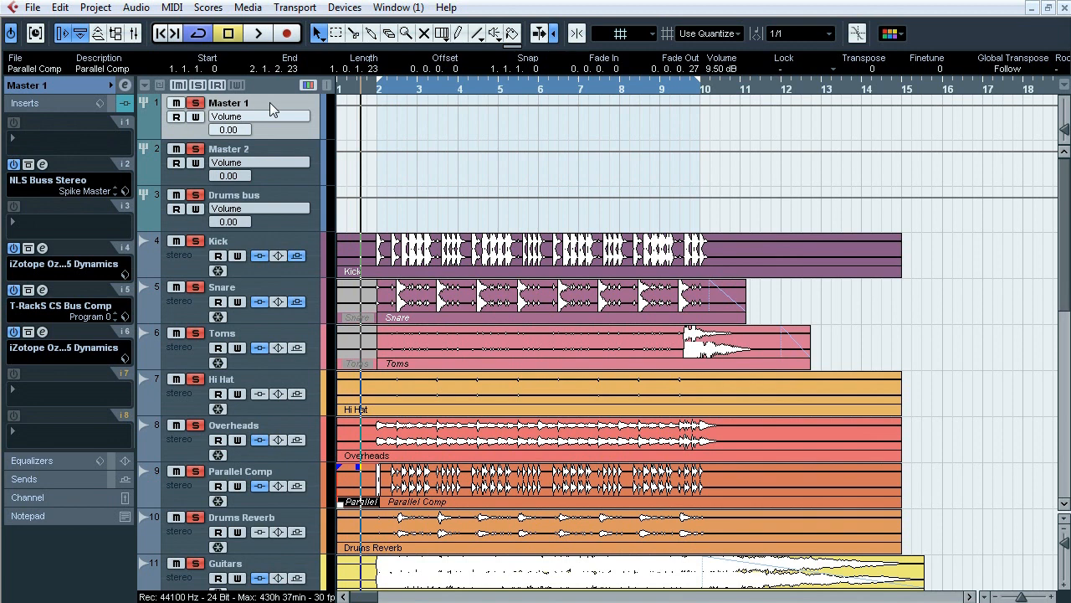
Play the mix and compare Master 1 with all its inserts bypassed and active, then stop playback.
key("space")
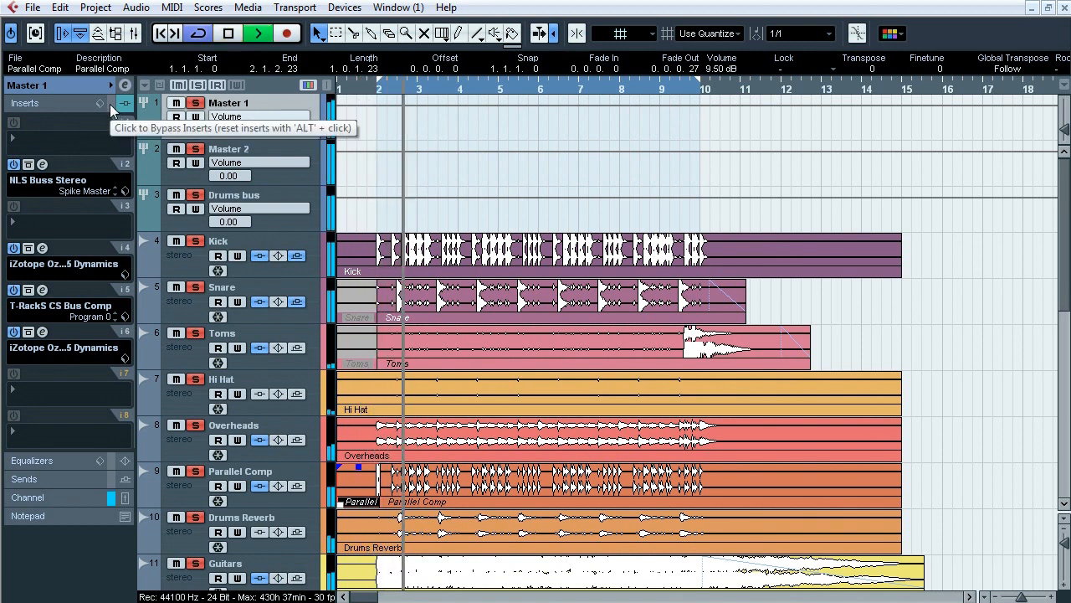
left_click(110, 104)
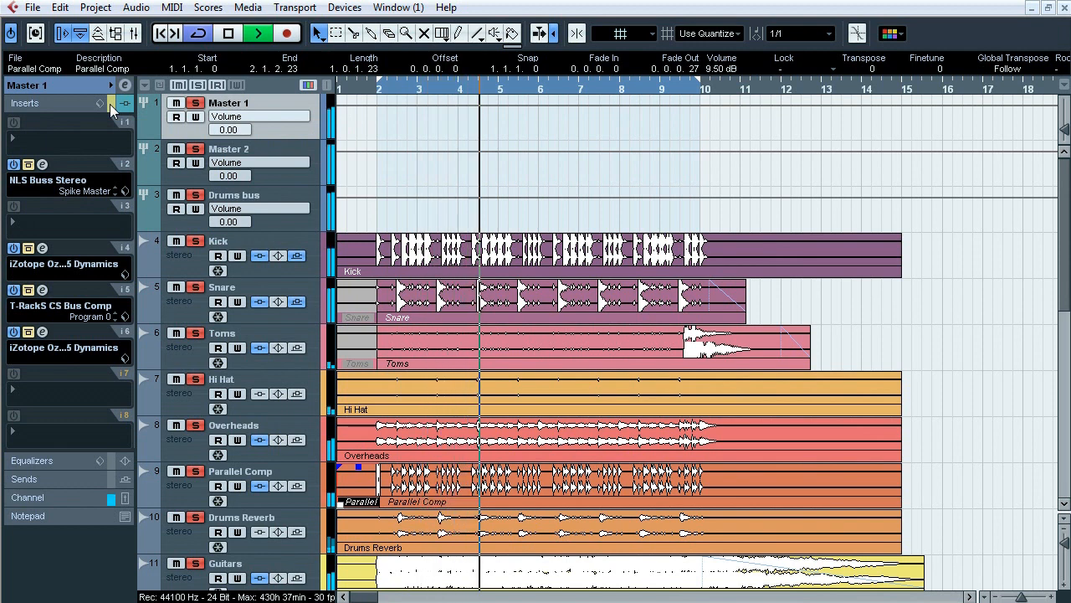
left_click(109, 104)
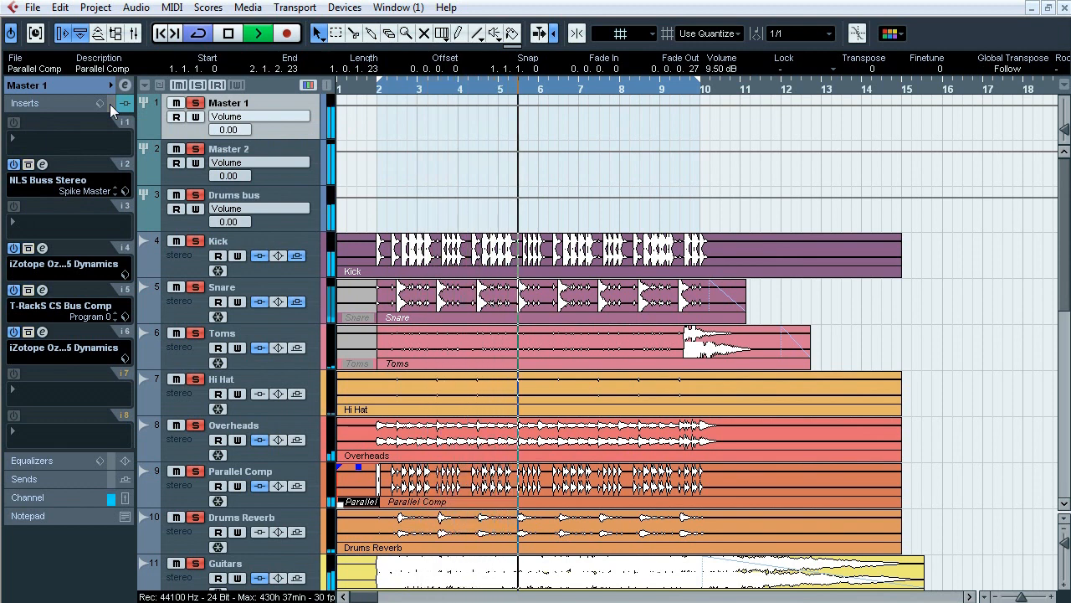
left_click(109, 104)
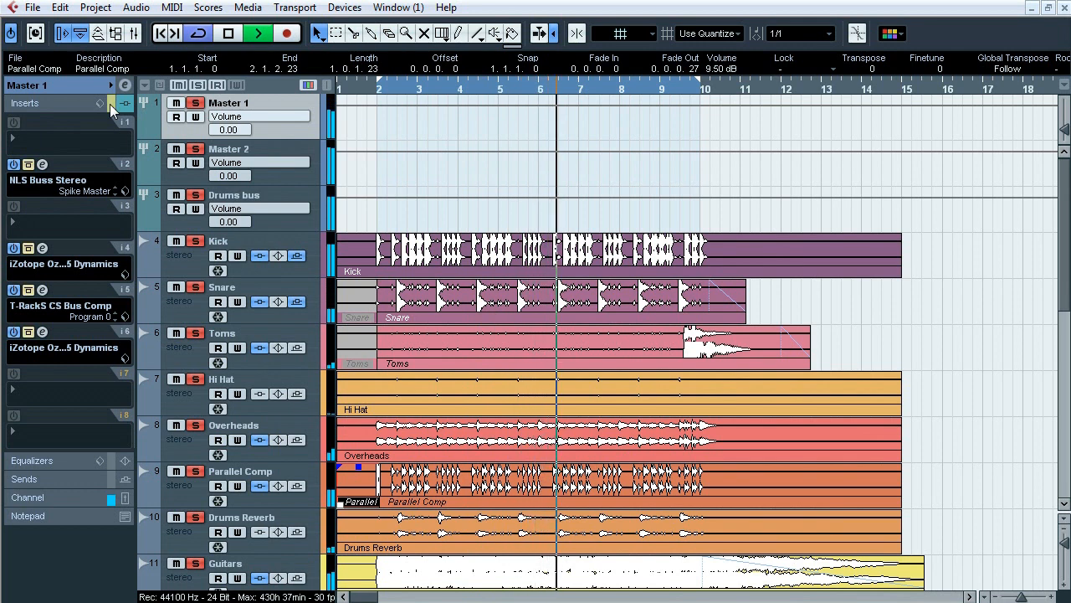
left_click(110, 104)
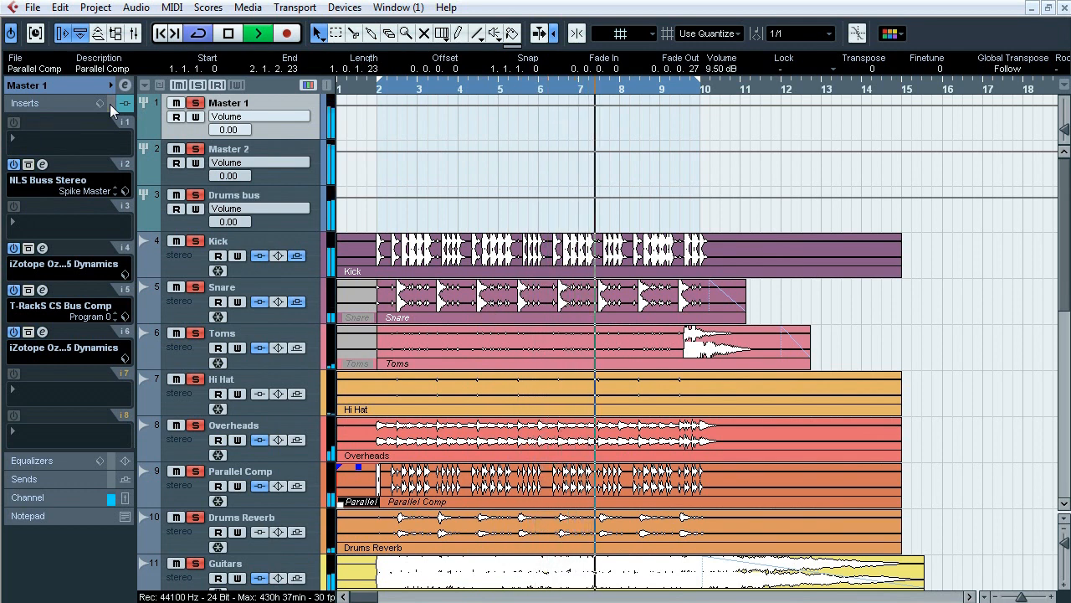
key("space")
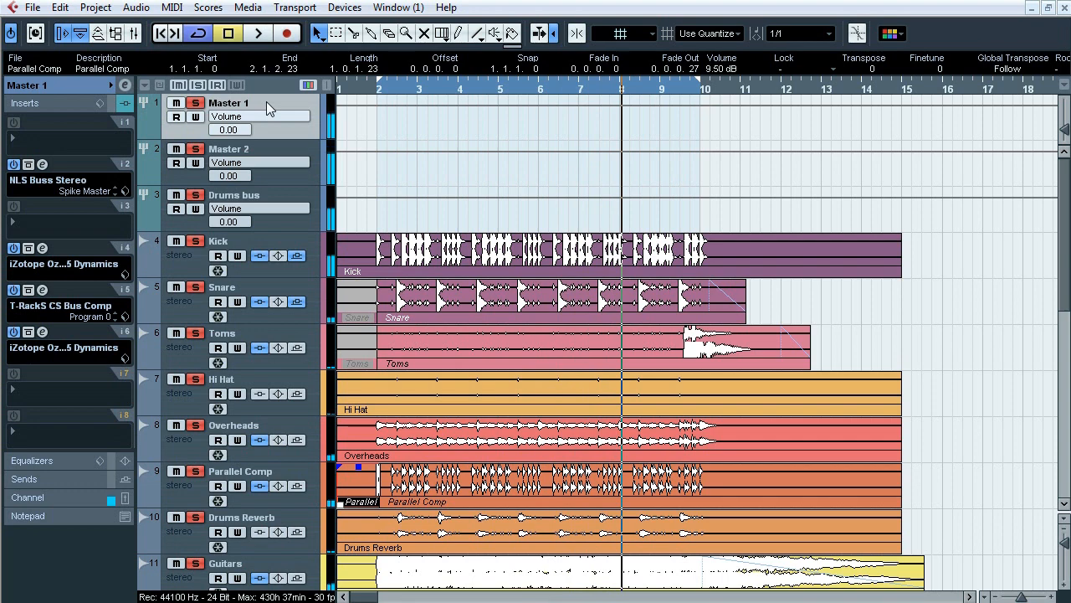
Open Master 1's channel settings and view the NLS Buss Stereo in insert 2, then close the plug-in.
left_click(124, 85)
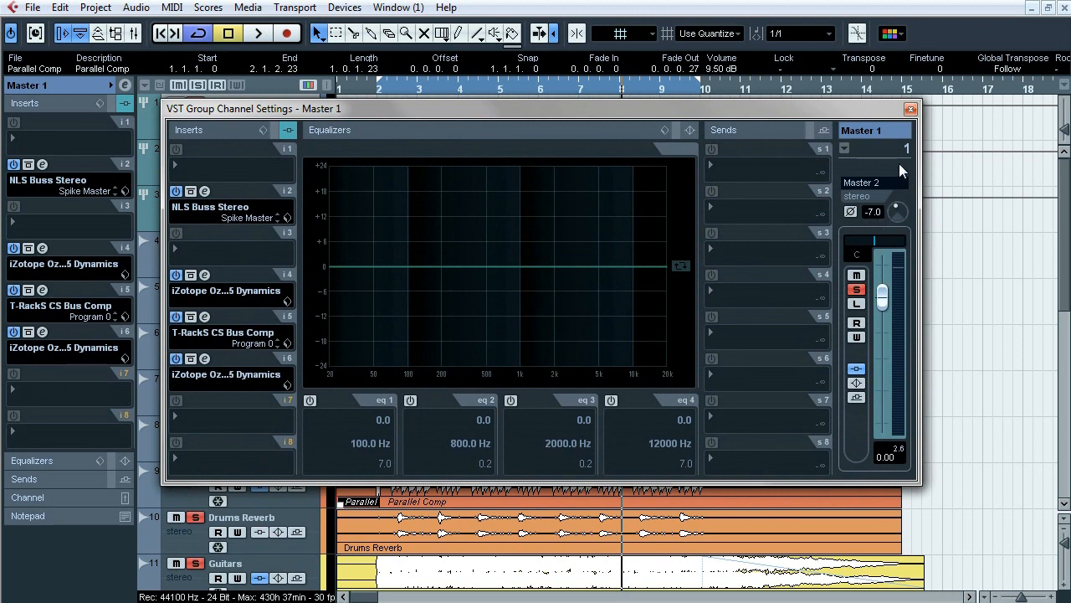
left_click(204, 191)
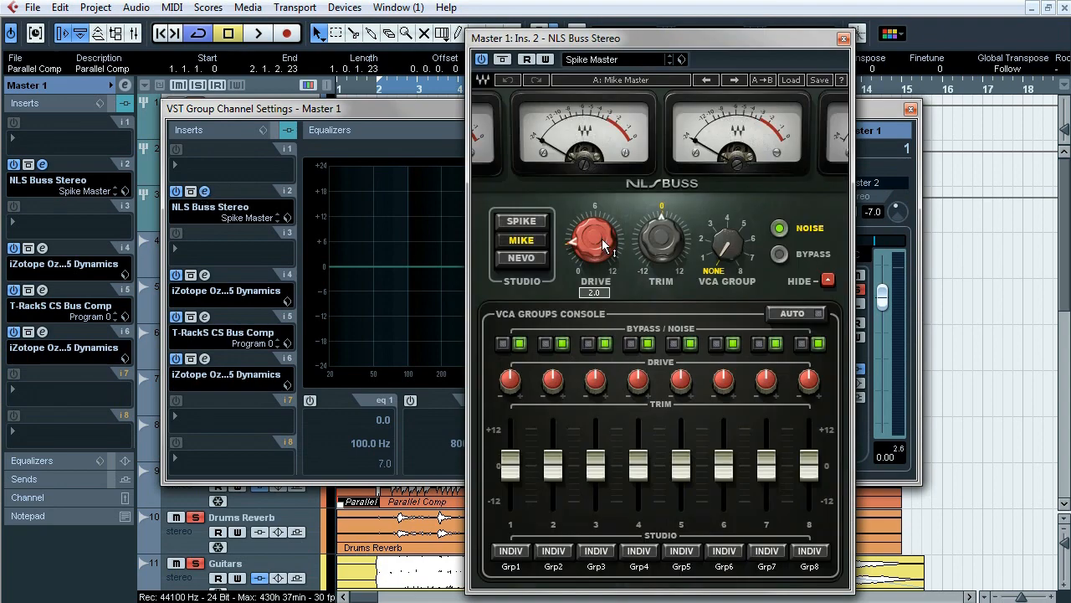
left_click(205, 192)
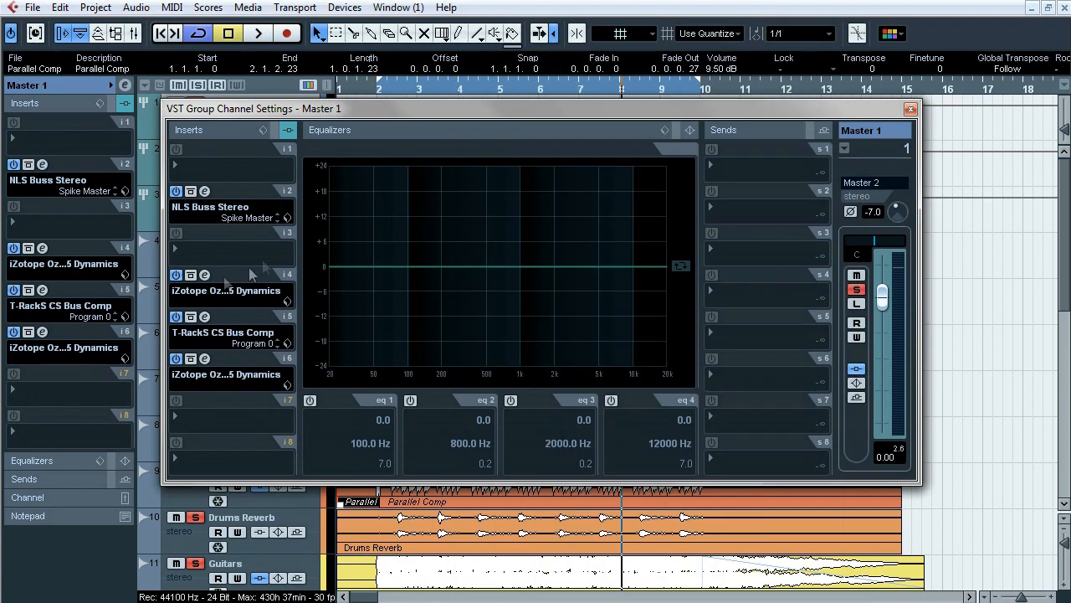
Open the iZotope Ozone 5 Dynamics in insert 4 and inspect the Mid settings of each frequency band.
left_click(205, 274)
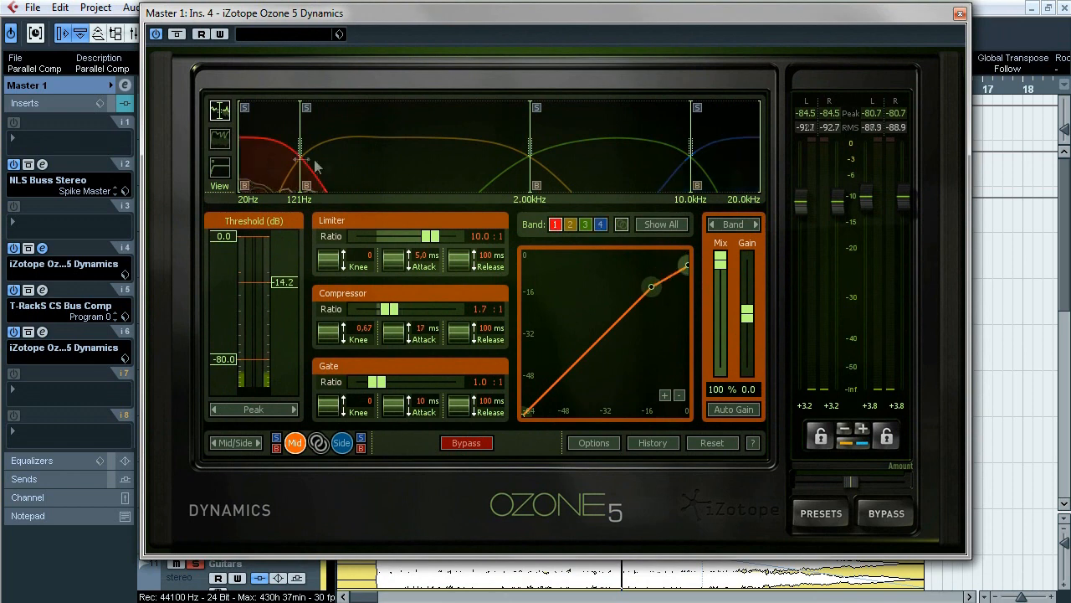
left_click(410, 161)
left_click(617, 160)
left_click(722, 162)
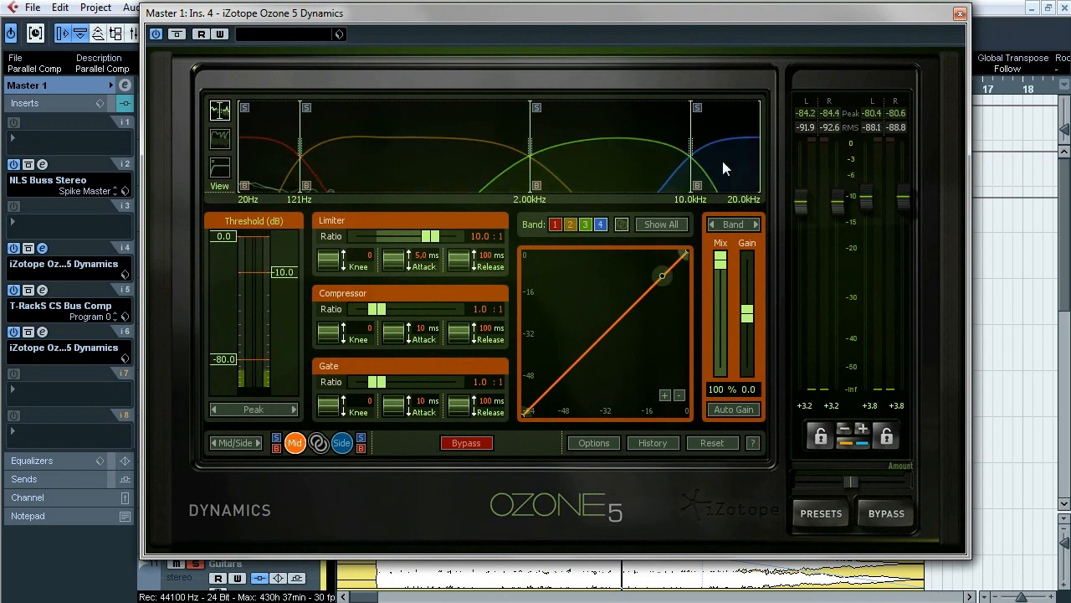
Inspect the Side settings of all four Ozone 5 Dynamics bands and compare Mid and Side on band 4.
left_click(343, 443)
left_click(267, 163)
left_click(417, 159)
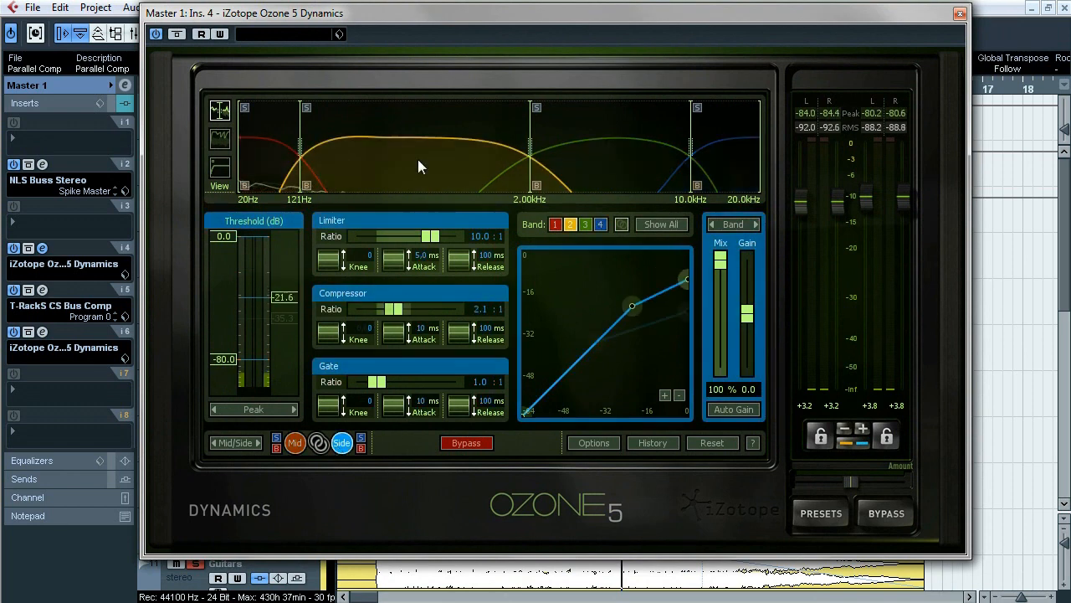
left_click(598, 170)
left_click(715, 165)
left_click(295, 443)
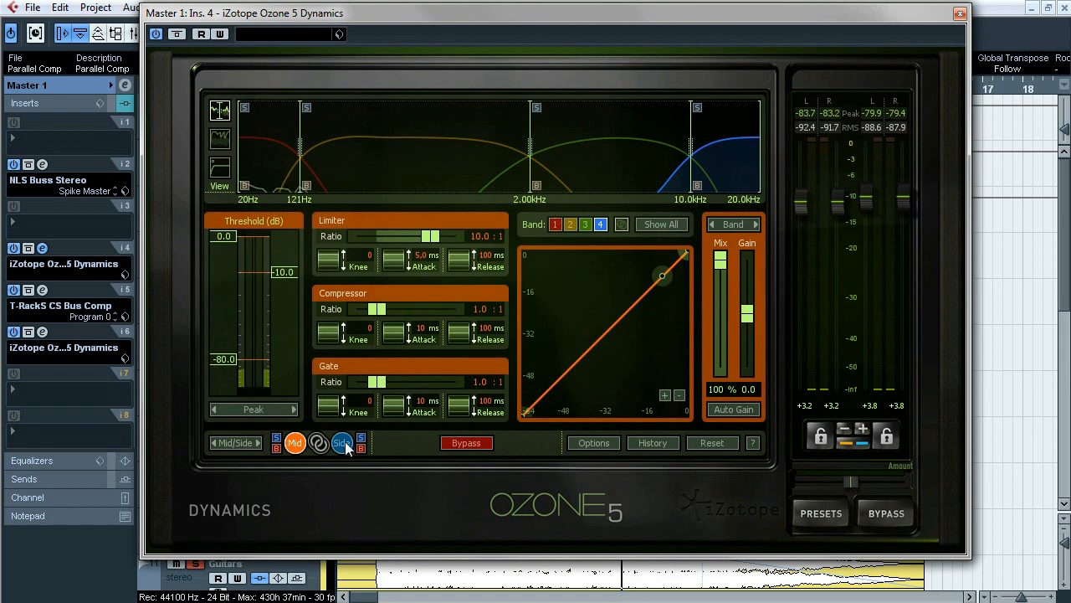
left_click(343, 444)
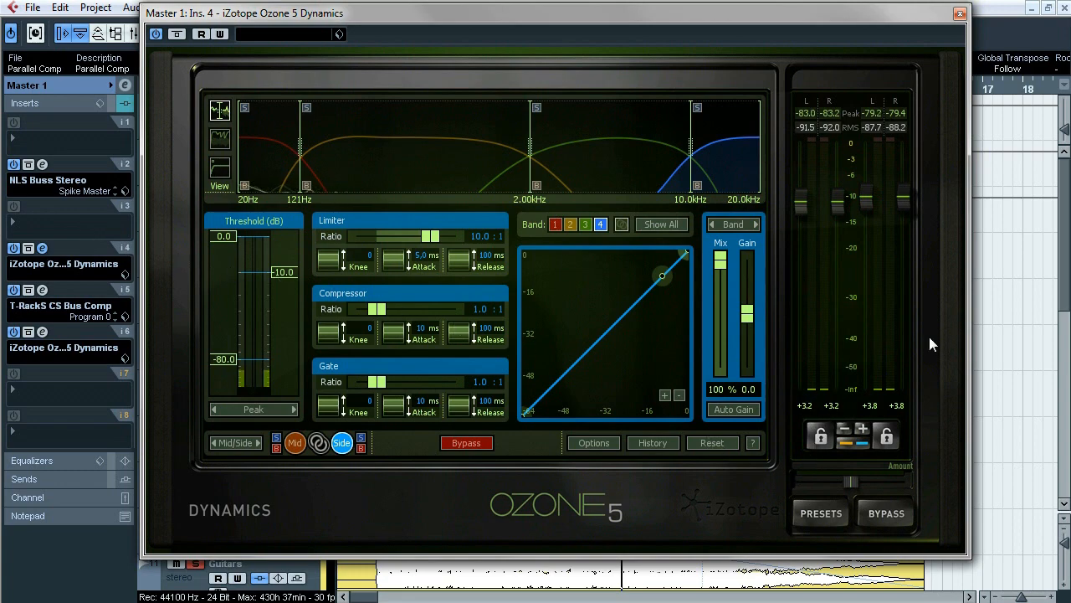
Close the insert 4 Ozone and view the T-RackS CS Bus Comp in insert 5, then close it.
left_click(41, 248)
left_click(205, 318)
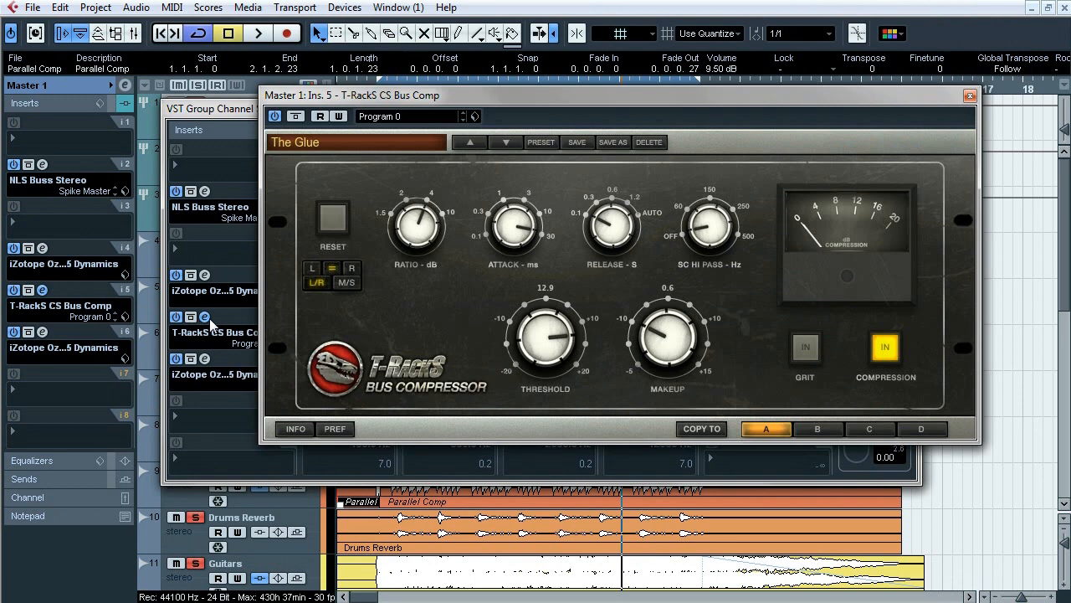
left_click(208, 319)
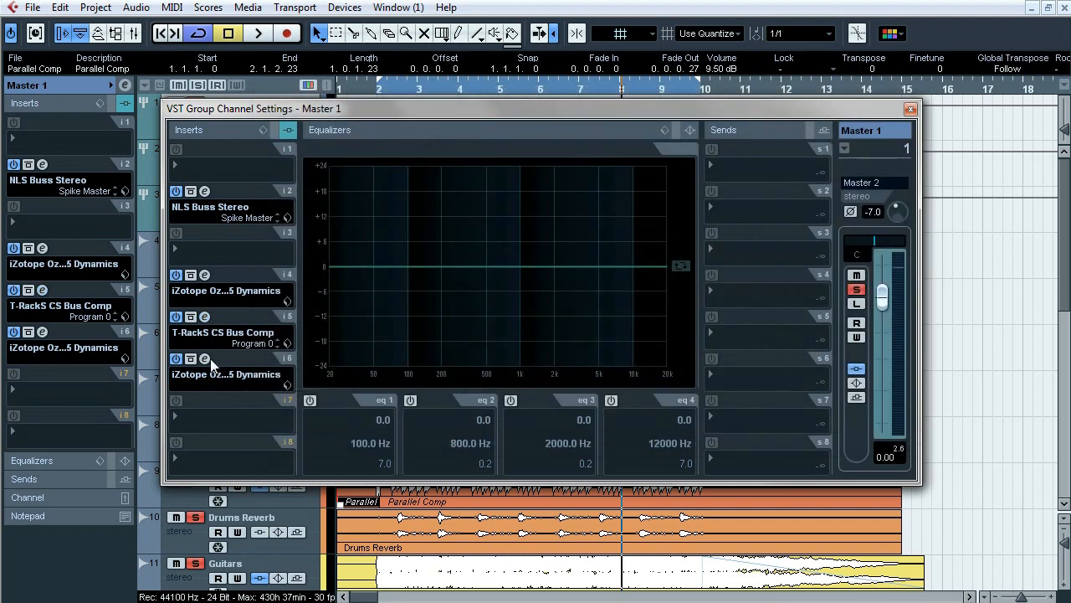
Inspect all four bands of the Ozone 5 Dynamics in insert 6, then close it and Master 1's channel settings.
left_click(206, 359)
left_click_drag(547, 20, 481, 14)
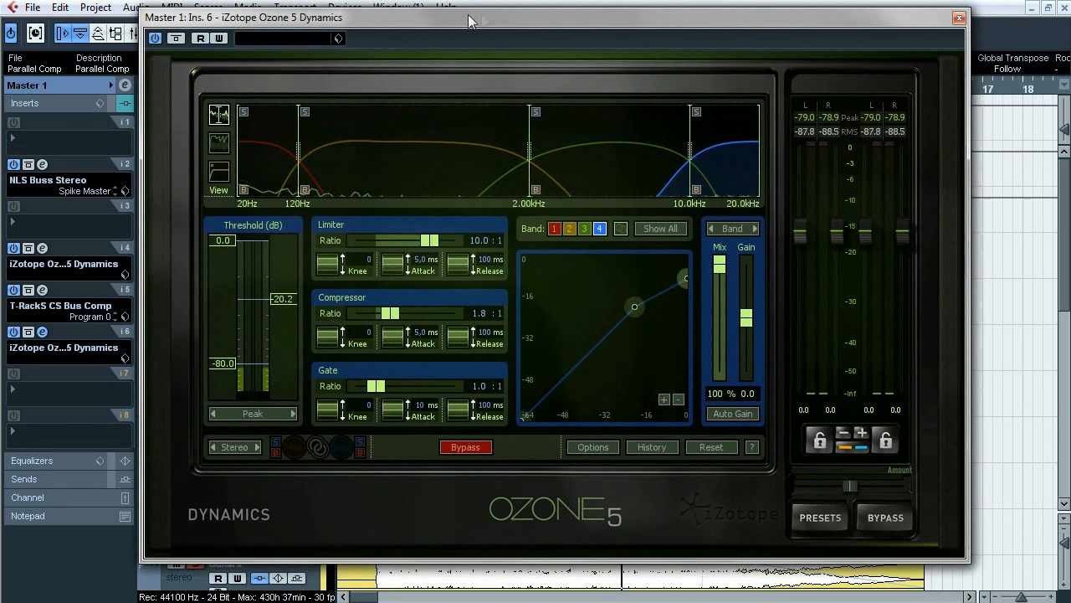
left_click(264, 168)
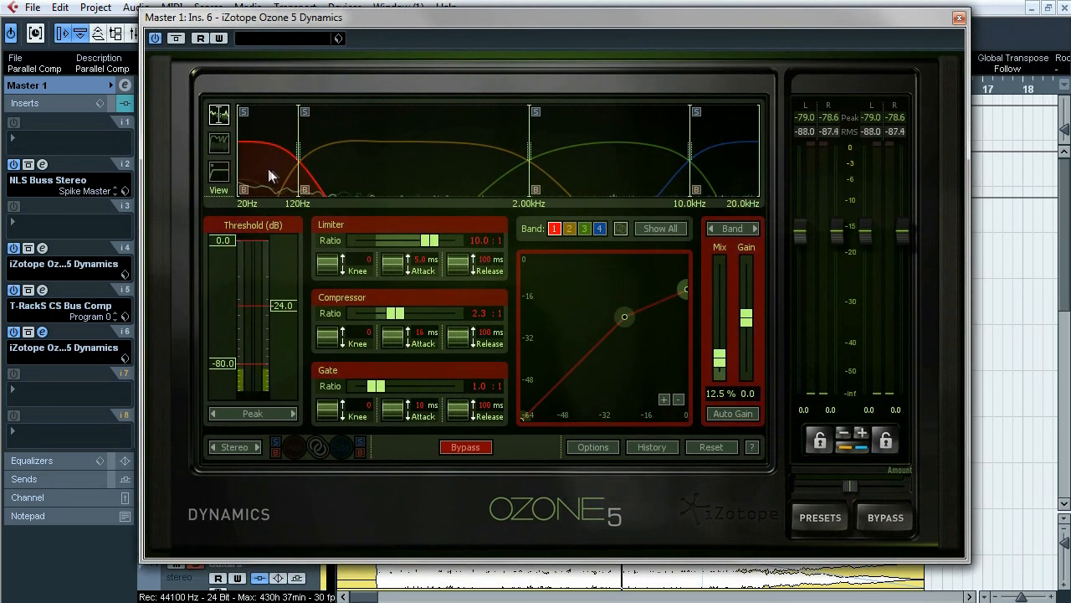
left_click(475, 199)
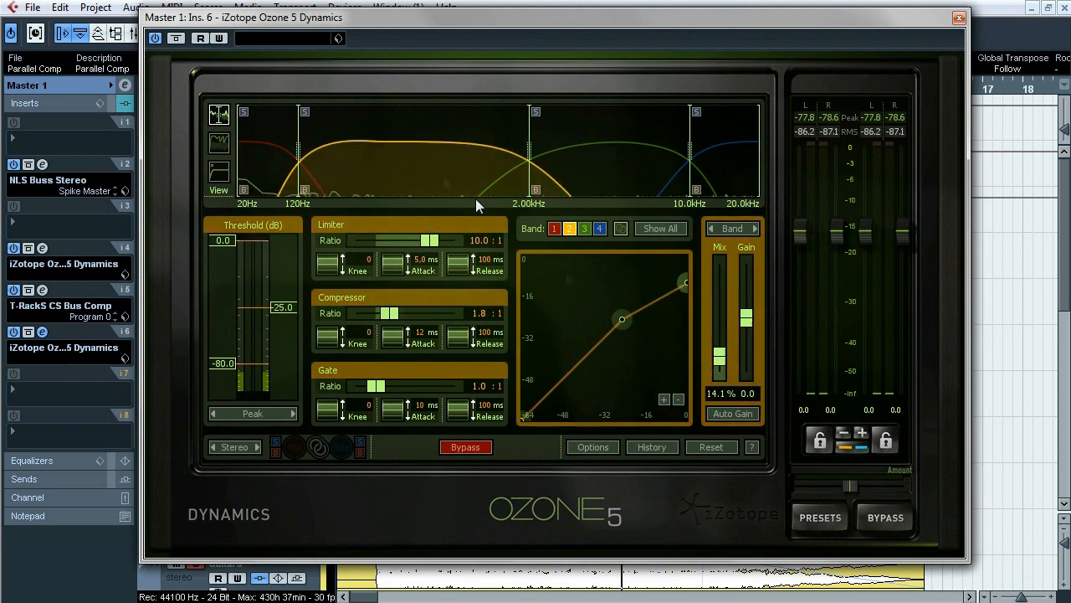
left_click(610, 198)
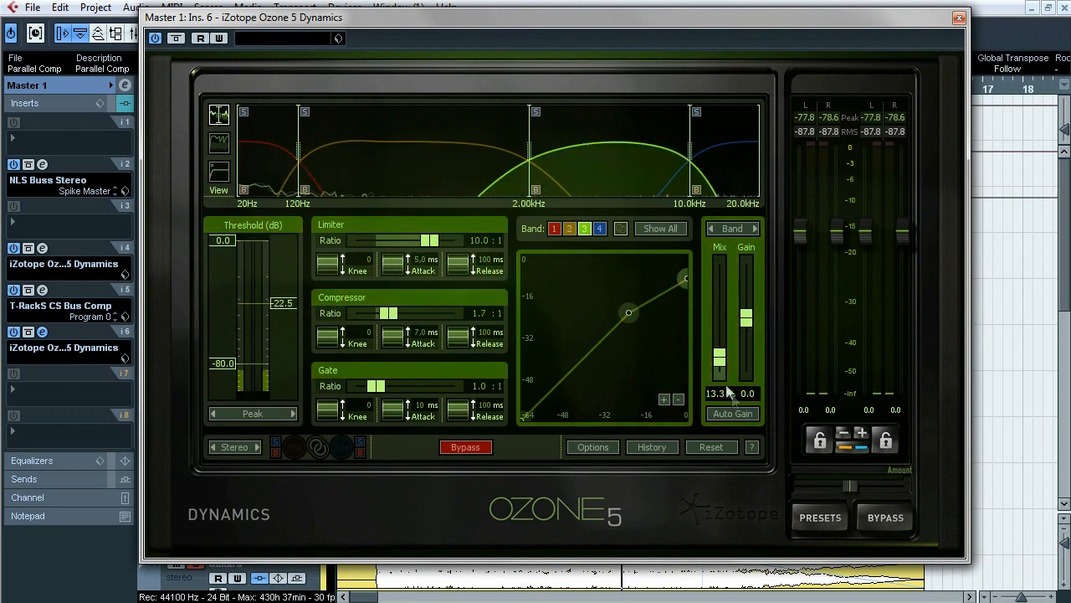
left_click(733, 174)
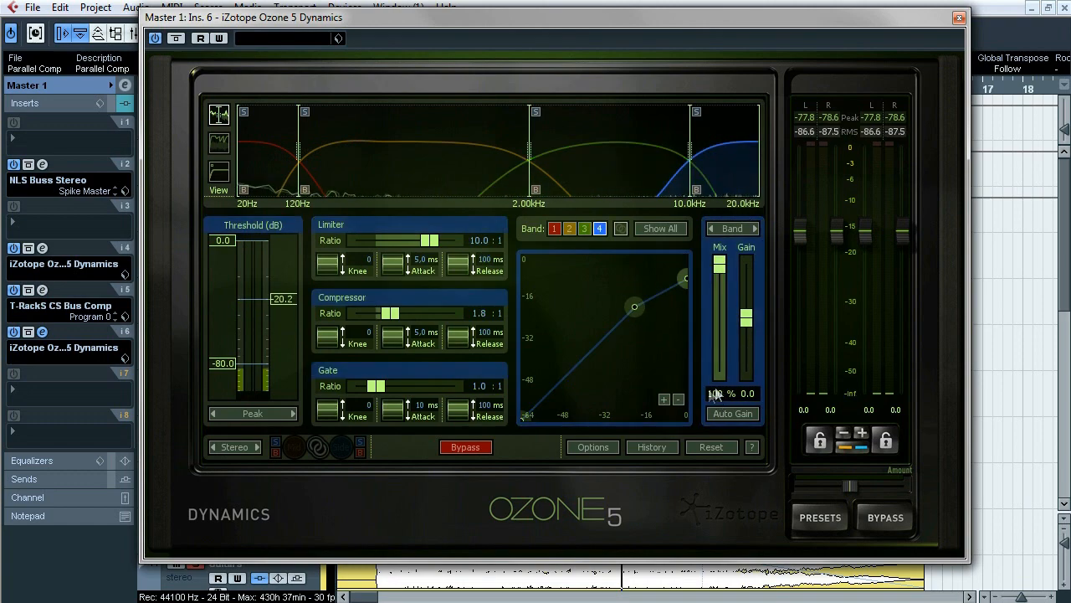
left_click(43, 332)
left_click(912, 109)
Play the mix, audition the NLS Buss Stereo, then compare the insert 4 Ozone 5 Dynamics bypassed and active.
key("space")
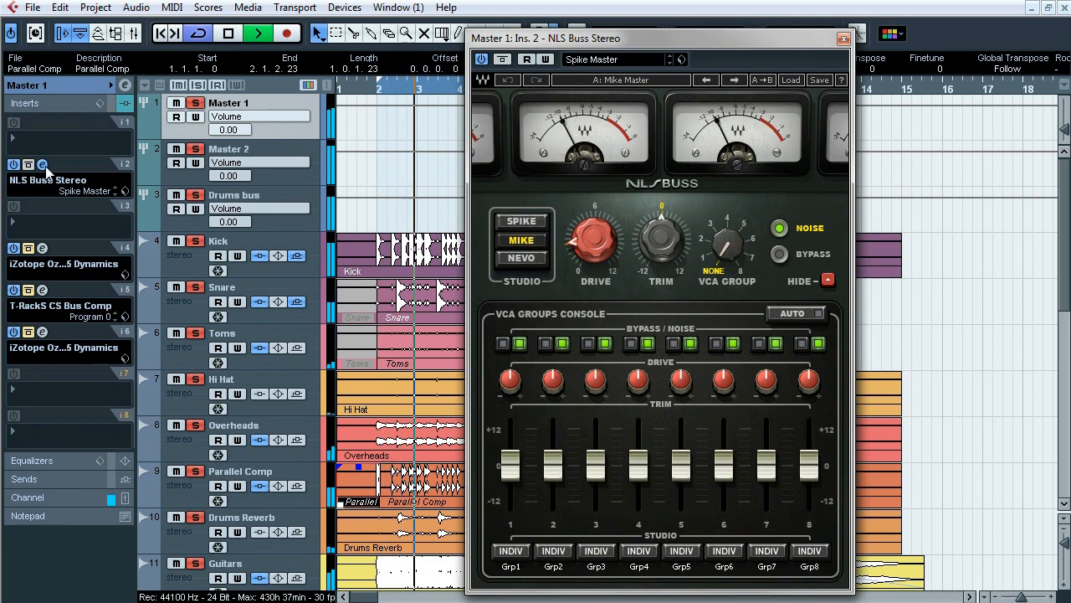
left_click(43, 166)
left_click(42, 247)
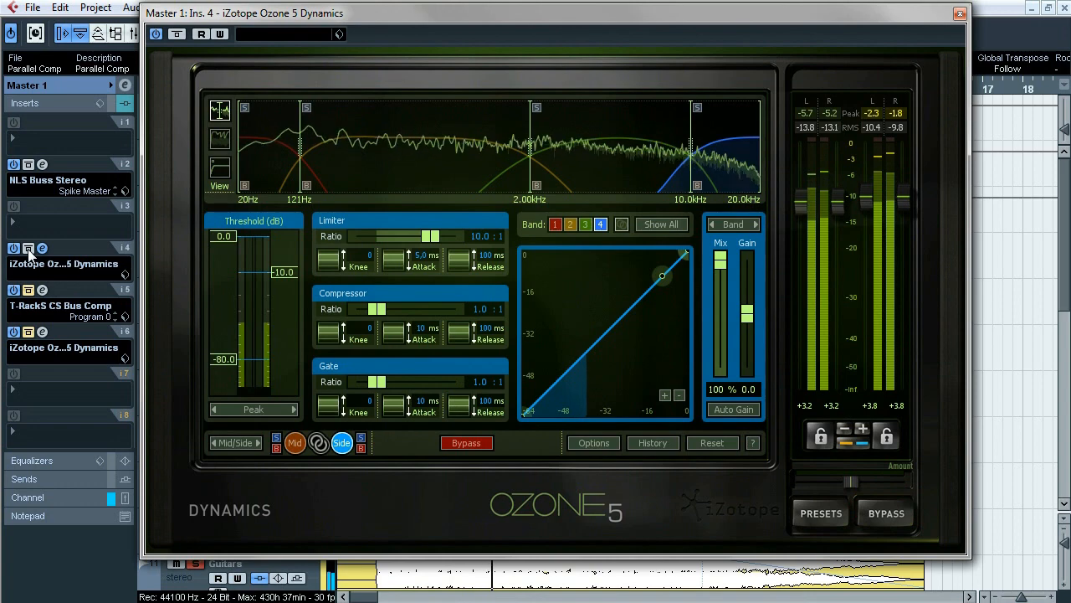
left_click(29, 249)
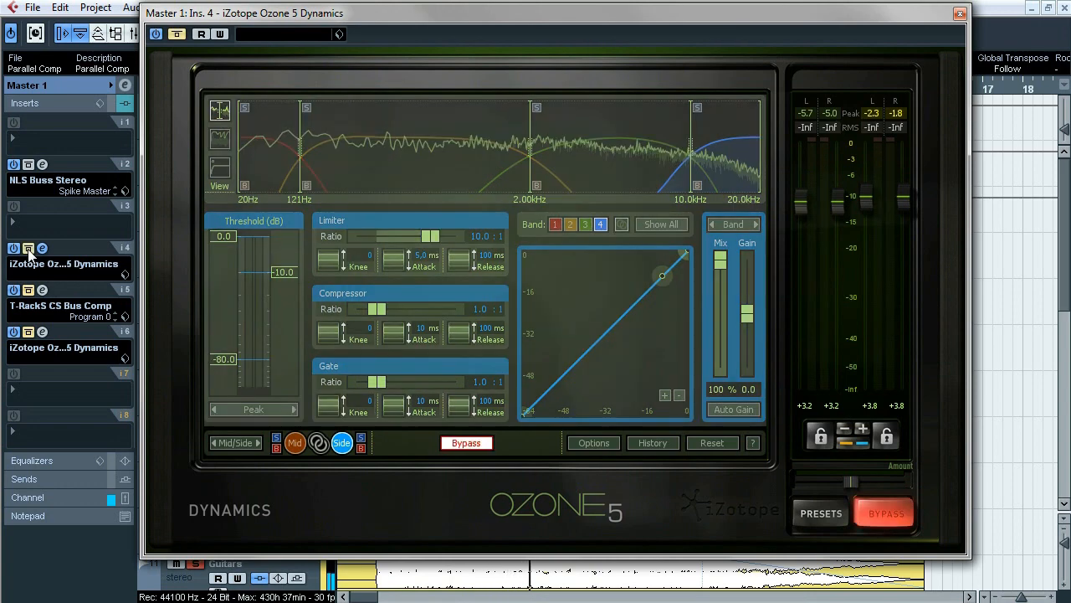
left_click(28, 250)
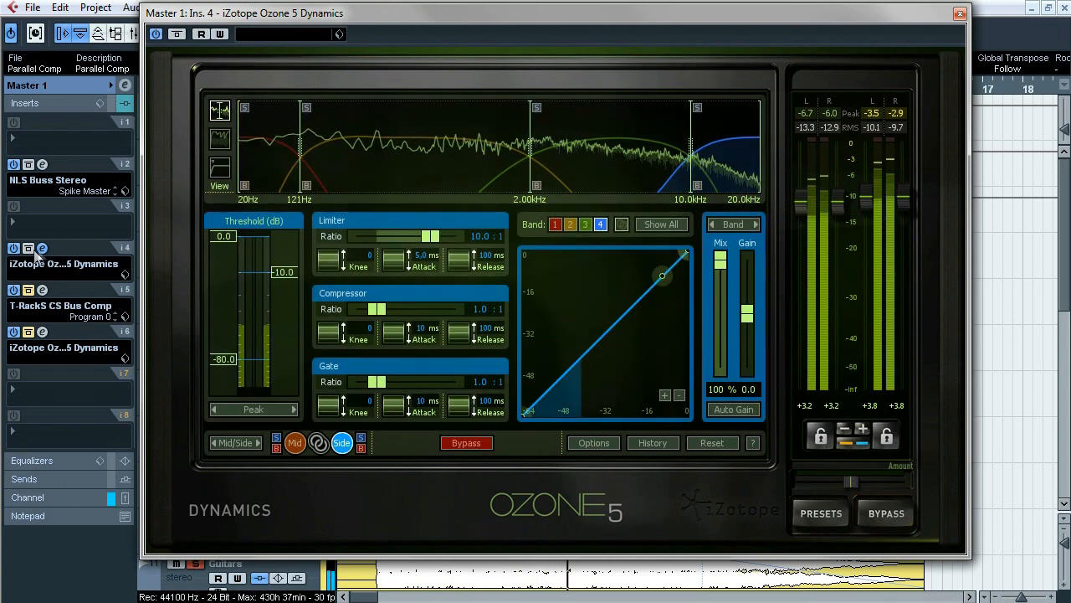
left_click(44, 247)
Audition the T-RackS CS Bus Comp in insert 5, then compare the insert 6 Ozone 5 Dynamics bypassed and active.
left_click(44, 288)
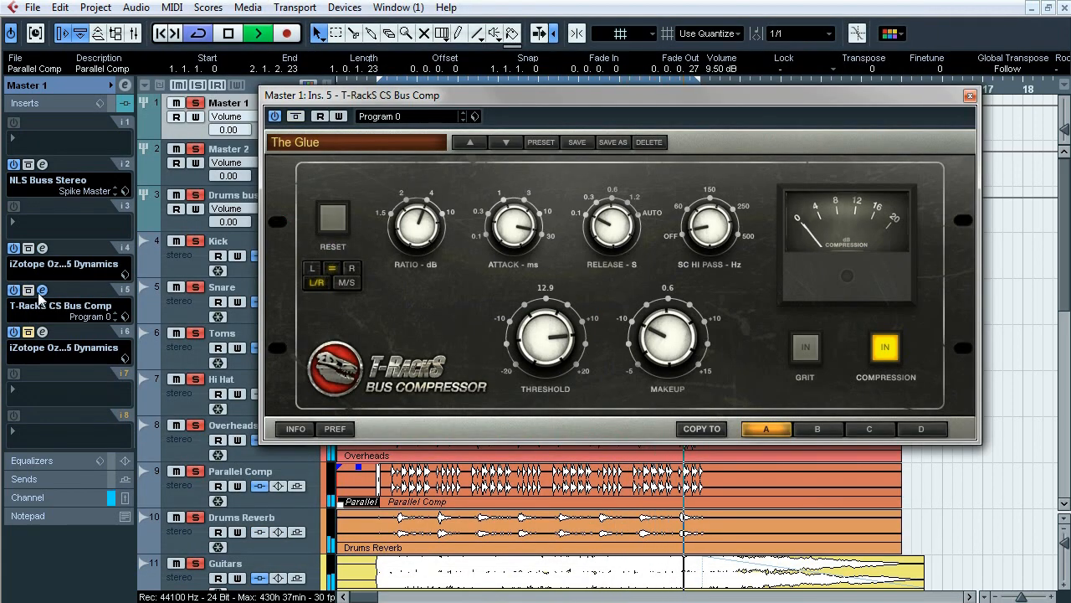
left_click(41, 290)
left_click(30, 332)
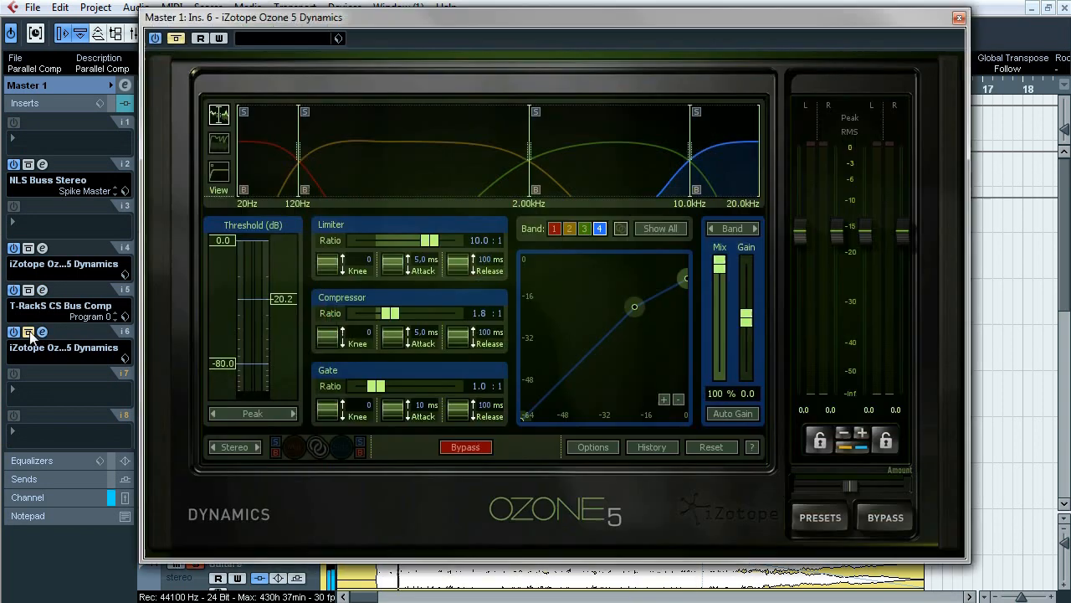
left_click(30, 332)
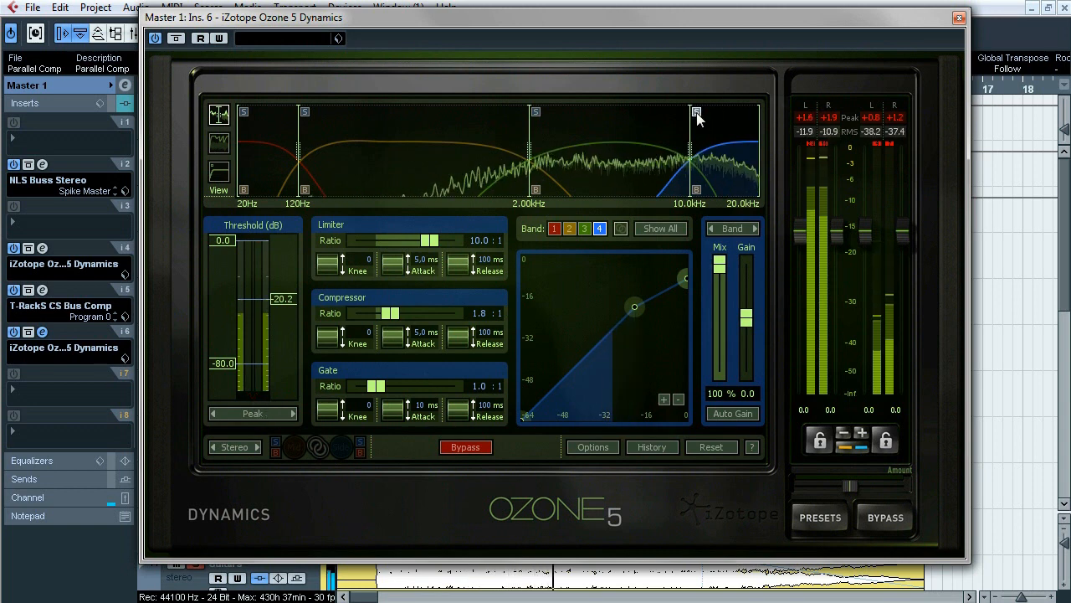
Solo bands 1, 2 and 3 of the insert 6 Ozone 5 Dynamics in turn and audition each.
left_click(267, 166)
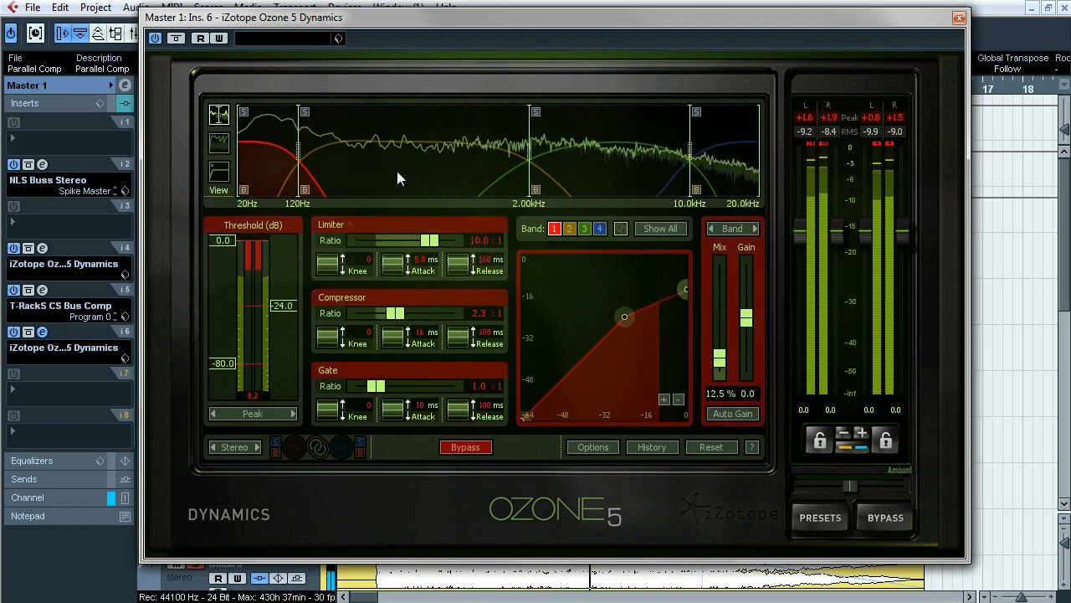
left_click(244, 112)
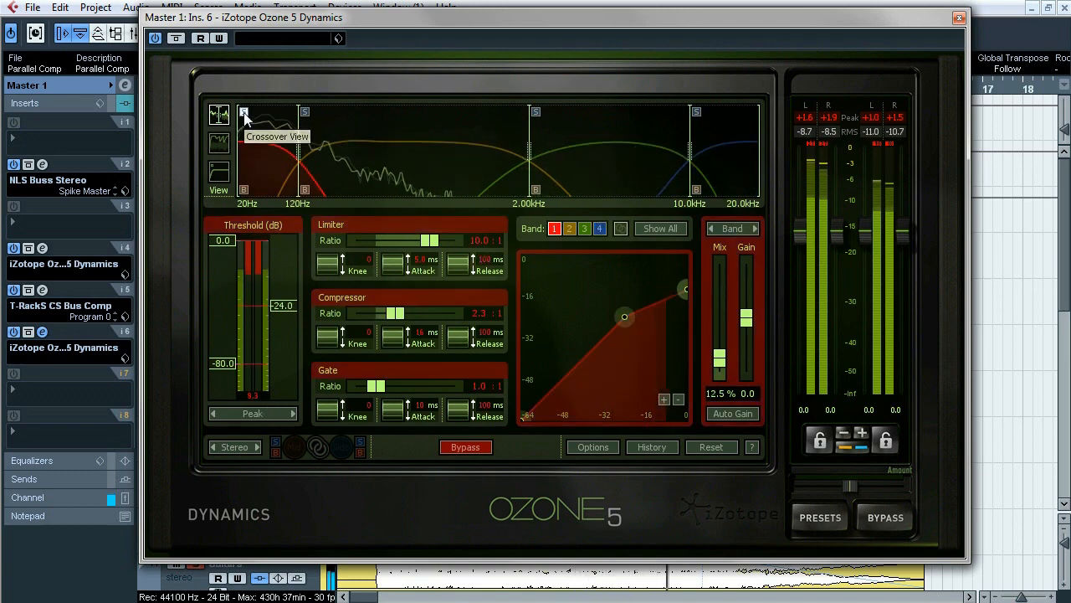
left_click(359, 173)
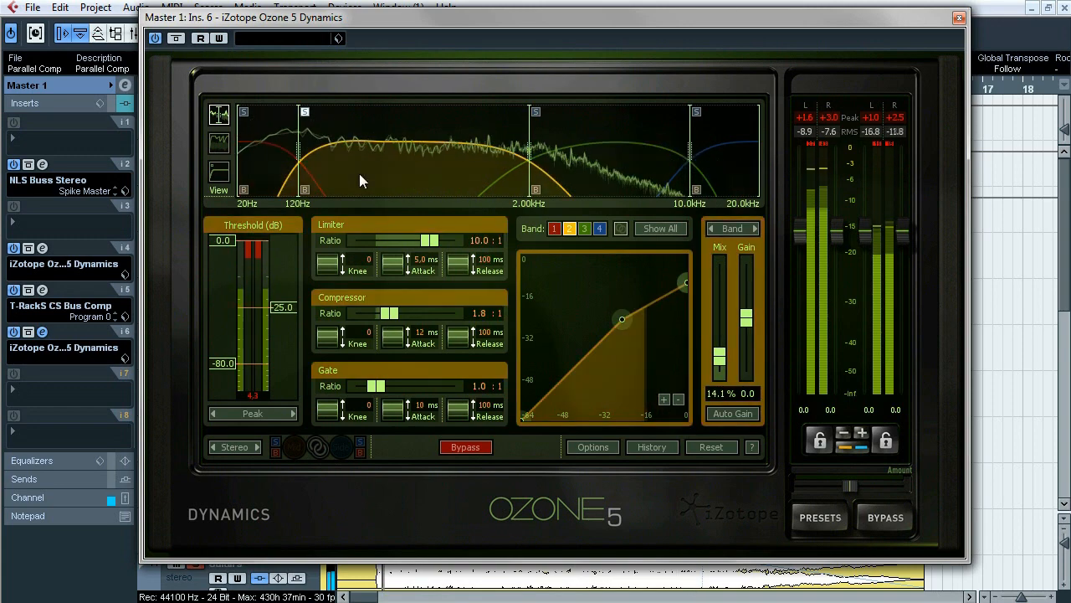
left_click(305, 113)
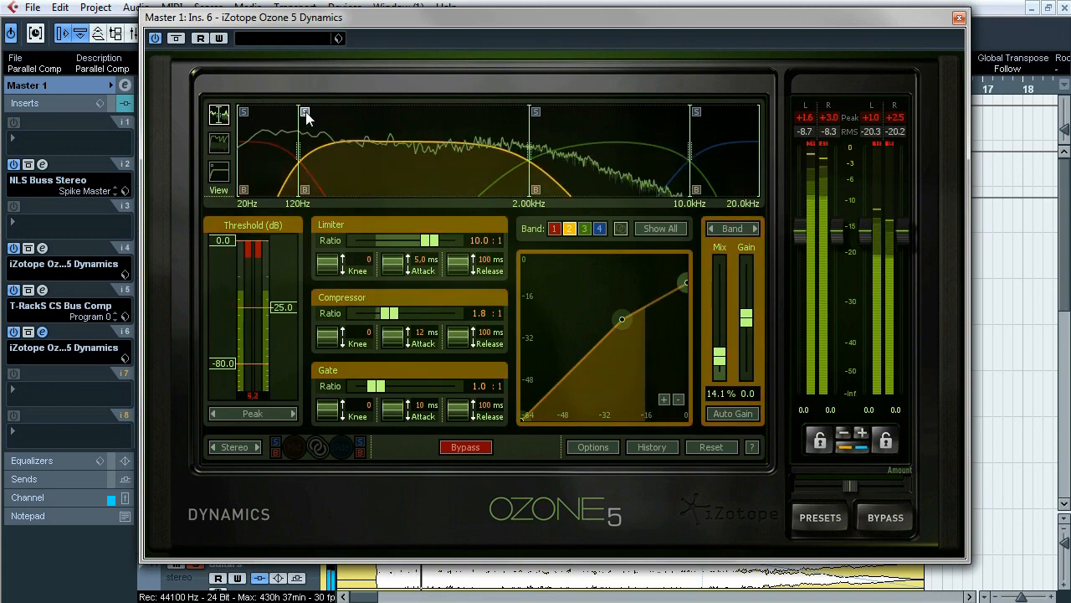
left_click(581, 170)
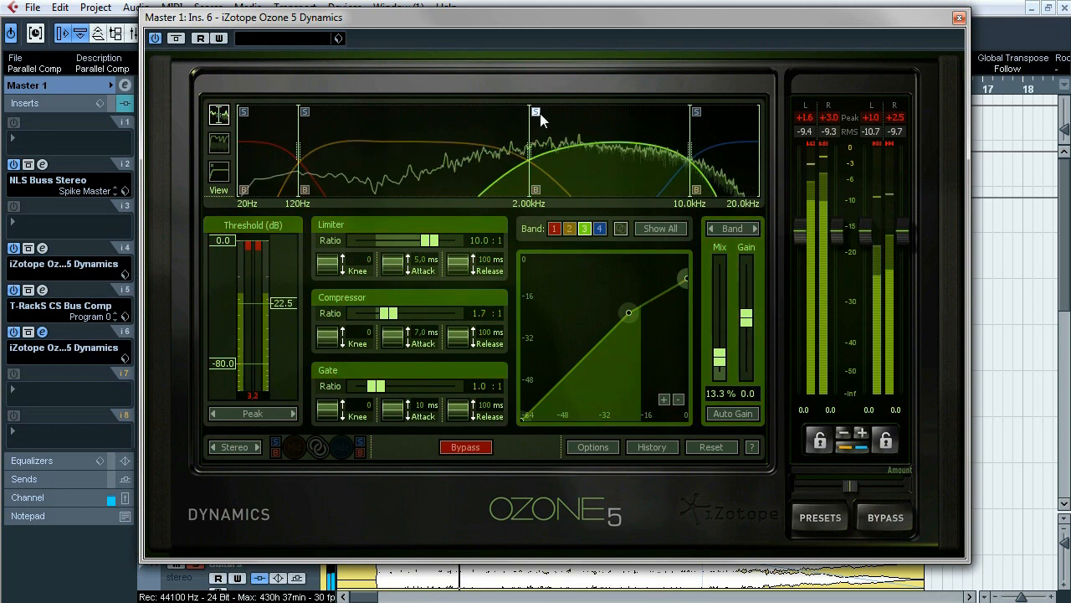
left_click(538, 113)
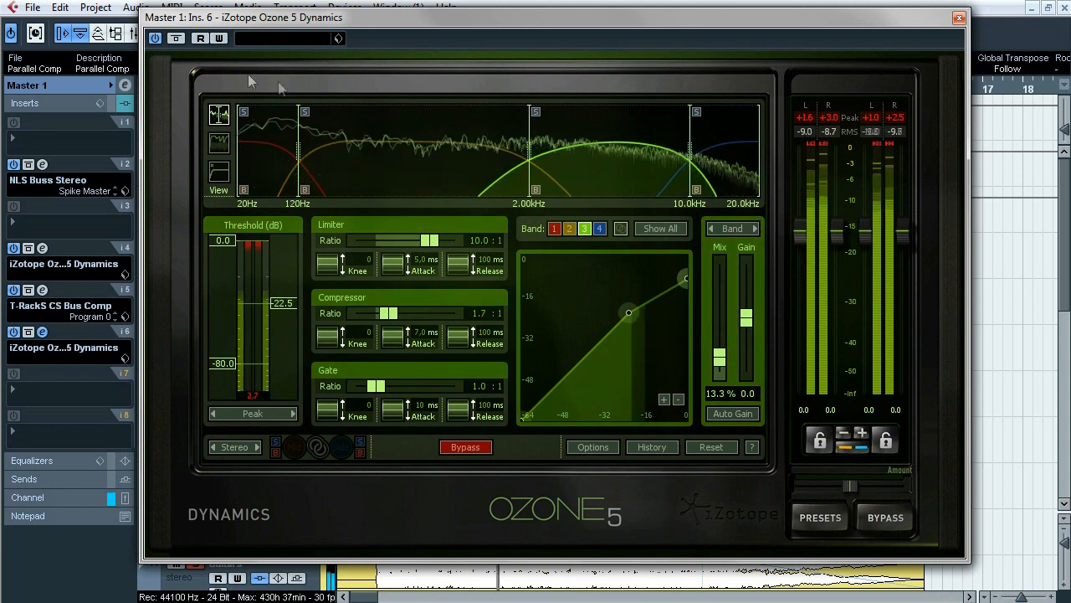
Compare the insert 6 Ozone 5 Dynamics bypassed and active, then close it.
left_click(177, 39)
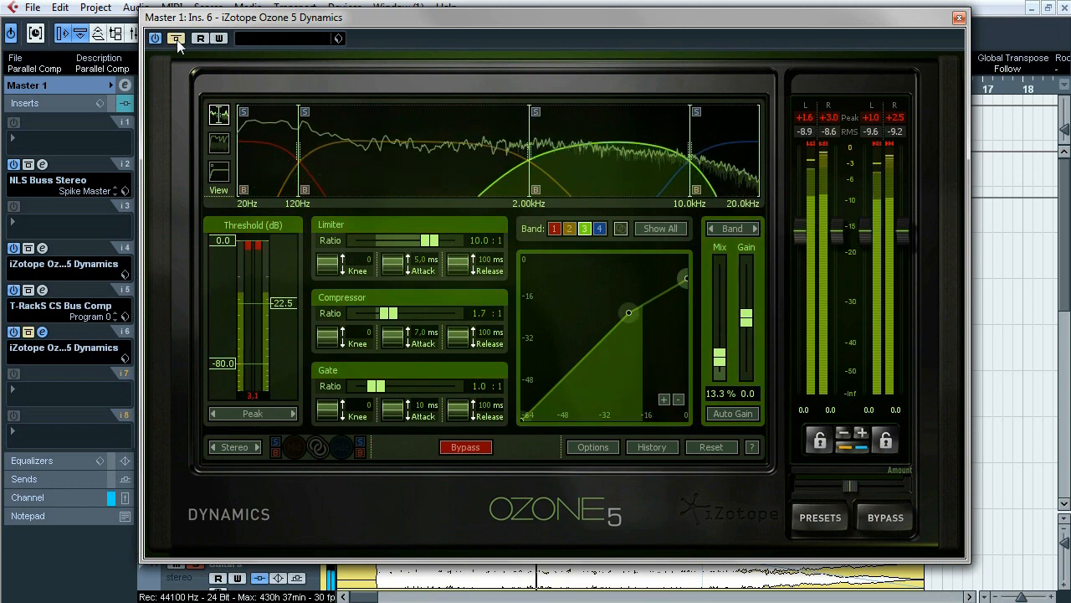
left_click(177, 39)
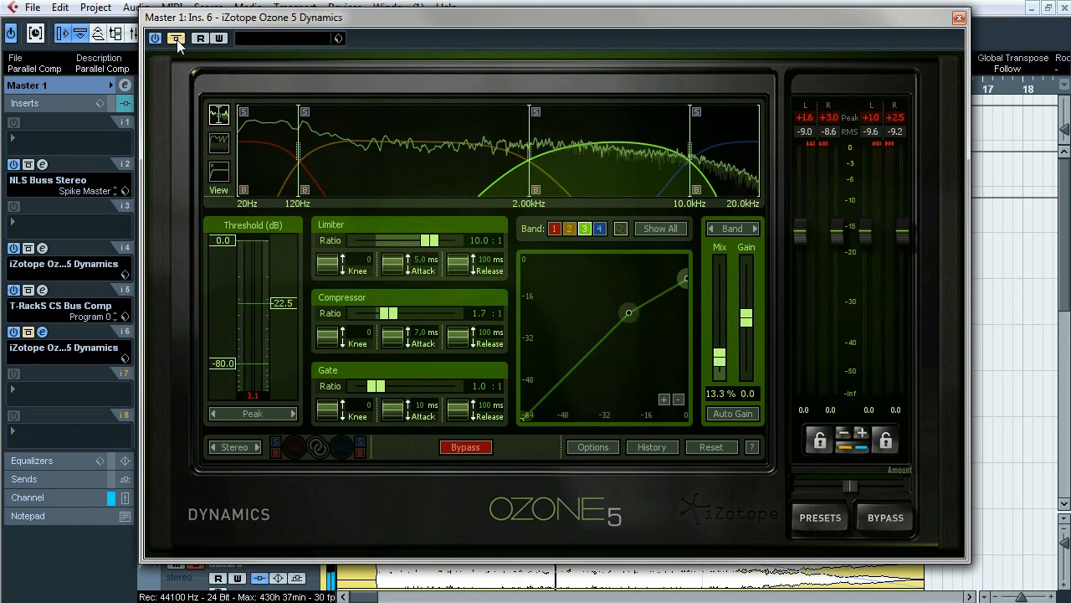
left_click(959, 17)
Show Master 2's inserts, play the mix, and compare the whole insert chain bypassed and active.
left_click(83, 85)
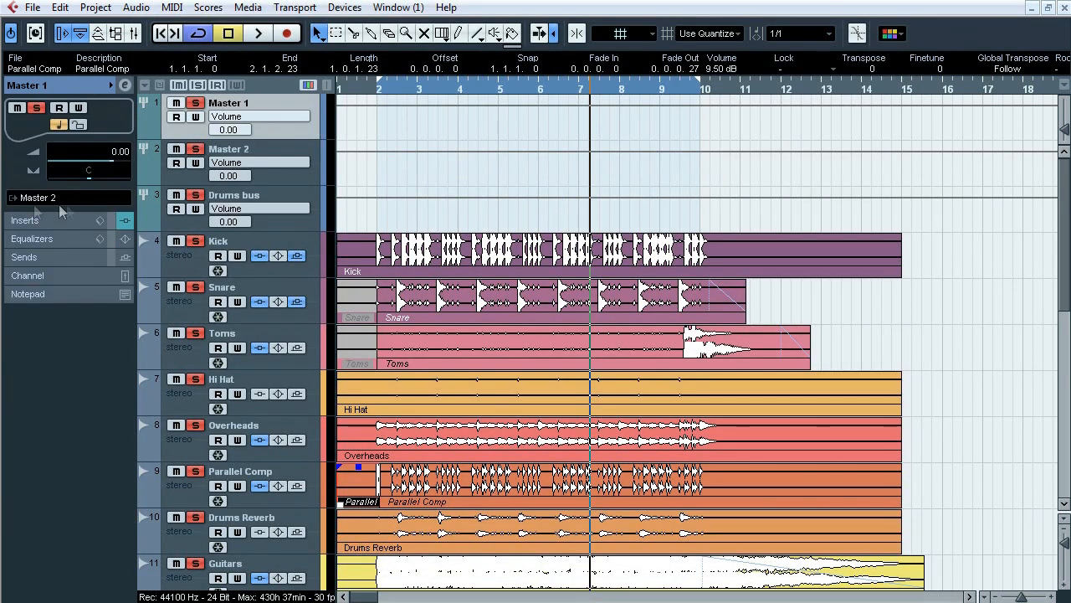
left_click(279, 154)
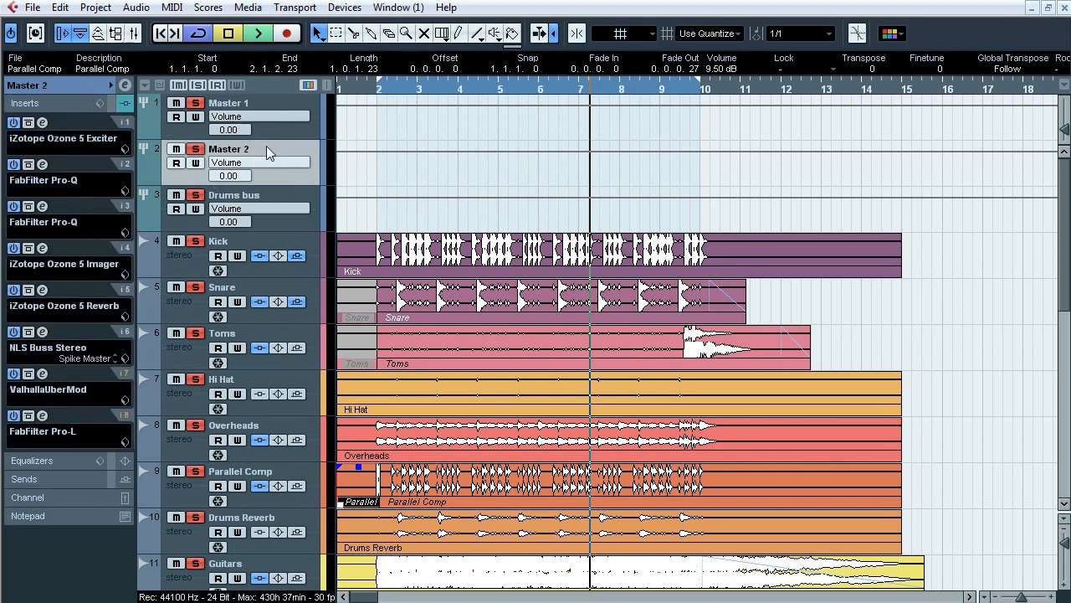
key("space")
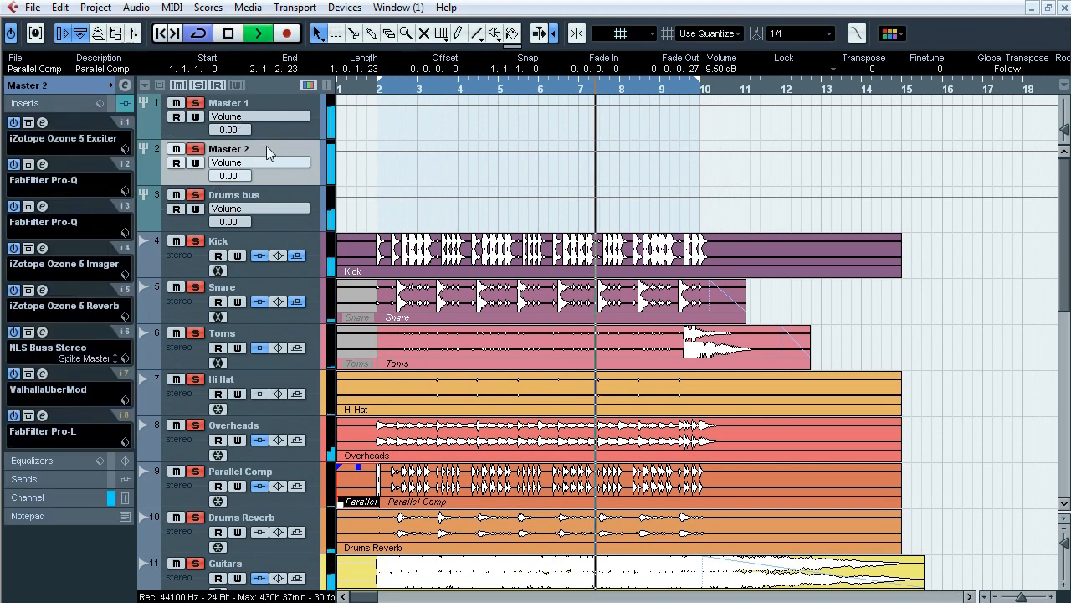
left_click(114, 108)
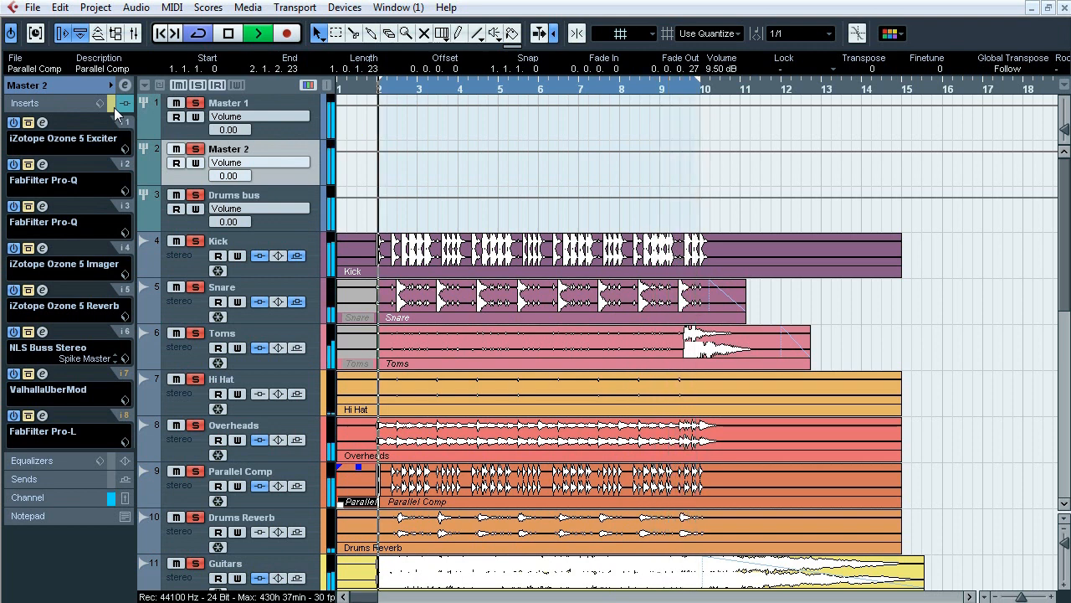
left_click(114, 107)
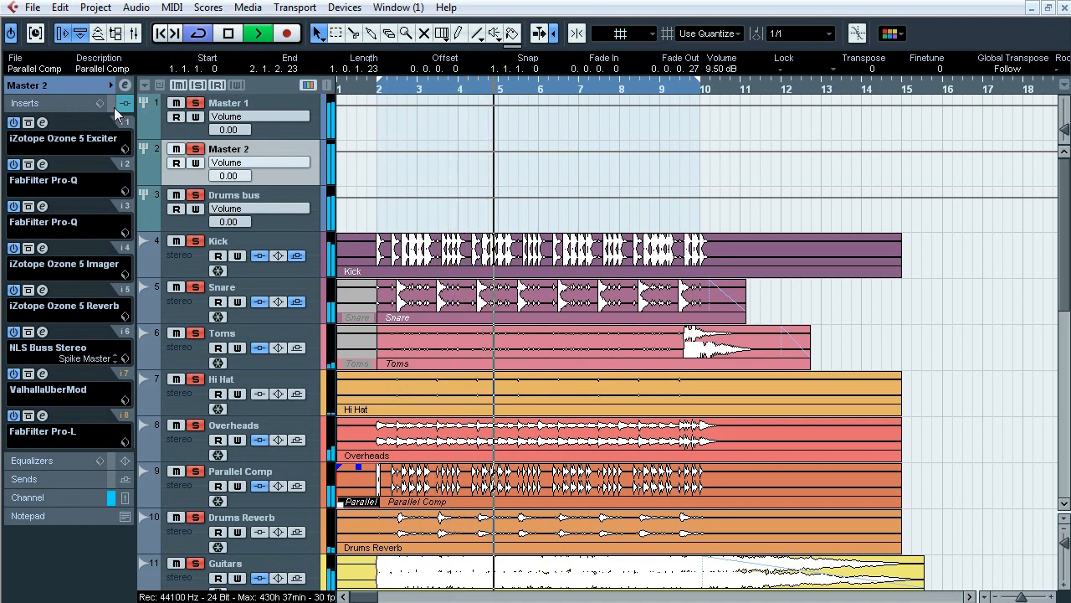
left_click(114, 107)
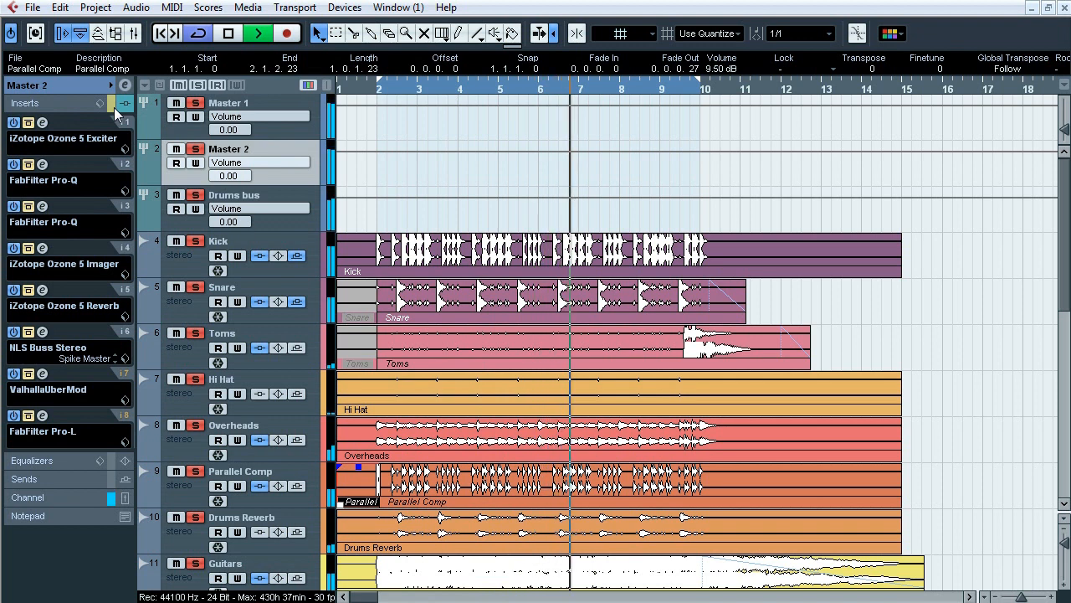
left_click(113, 108)
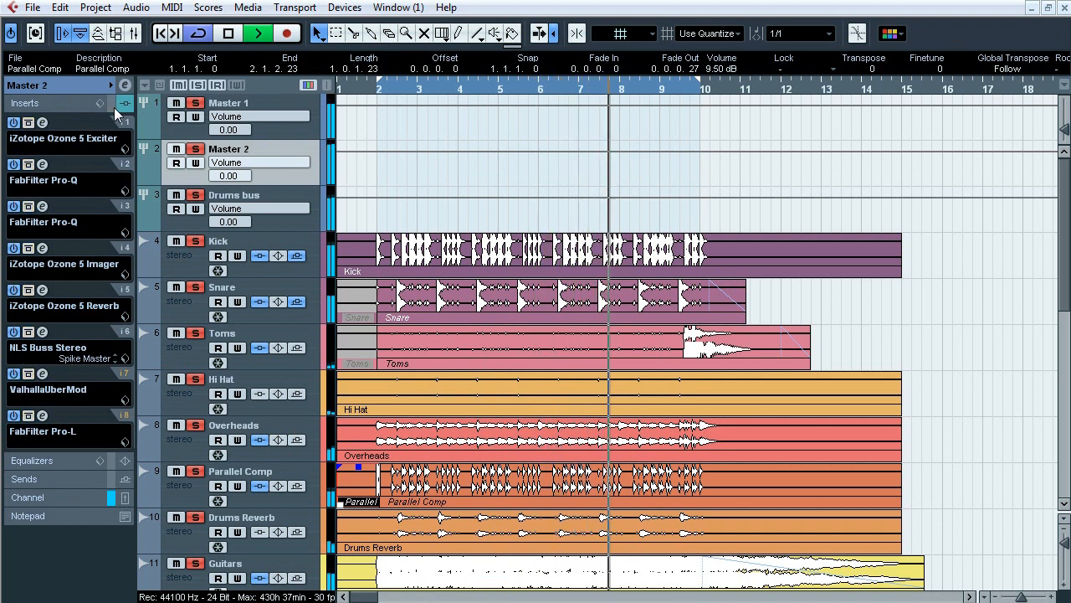
key("space")
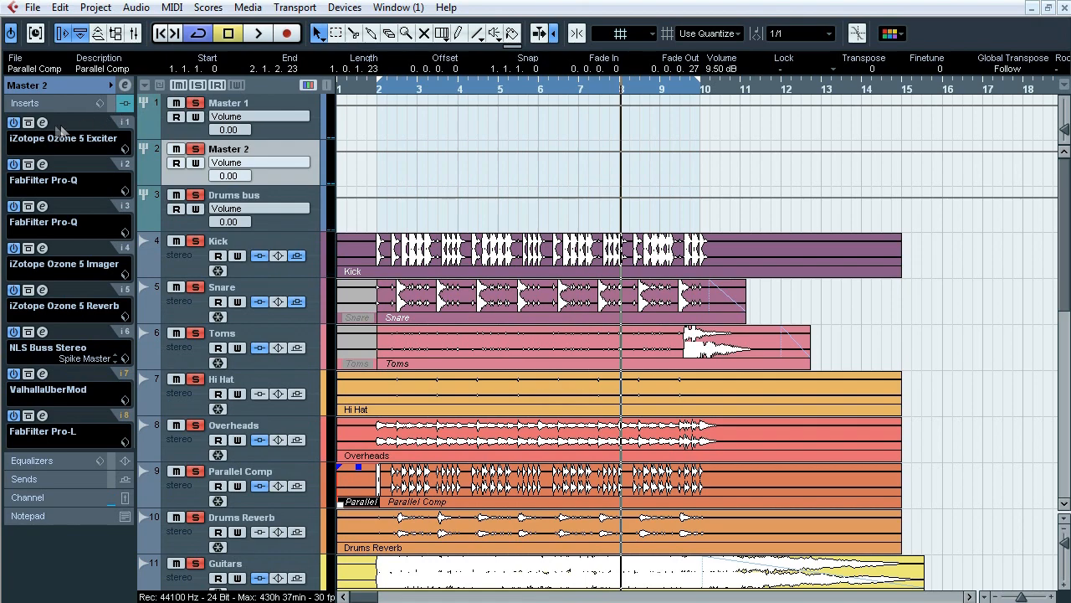
View Master 2's Ozone 5 Exciter and the FabFilter Pro-Q in inserts 2 and 3, closing each one.
left_click(42, 122)
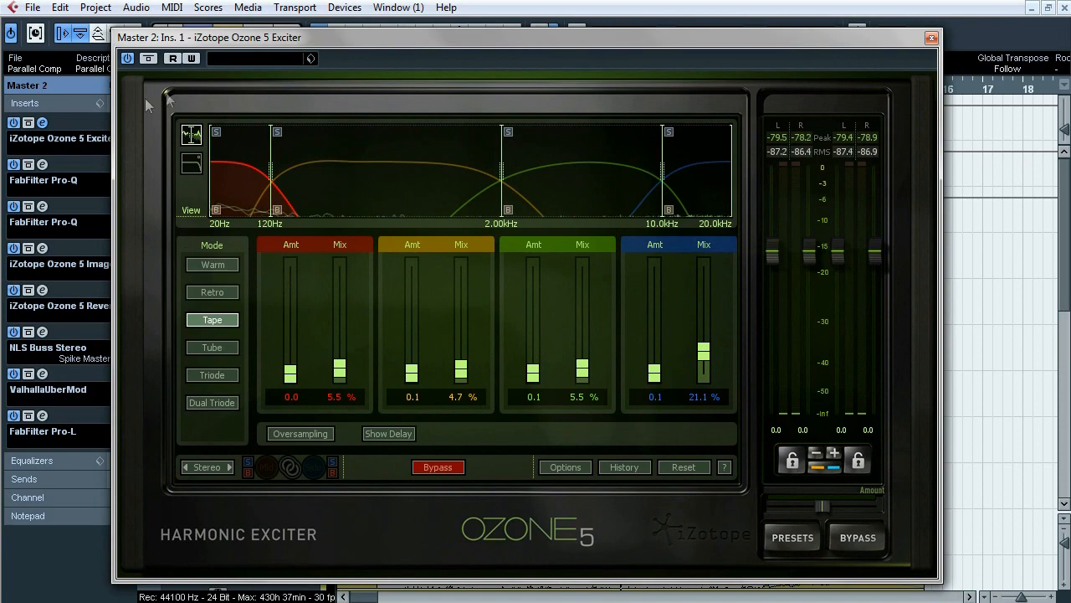
left_click(42, 123)
left_click(42, 164)
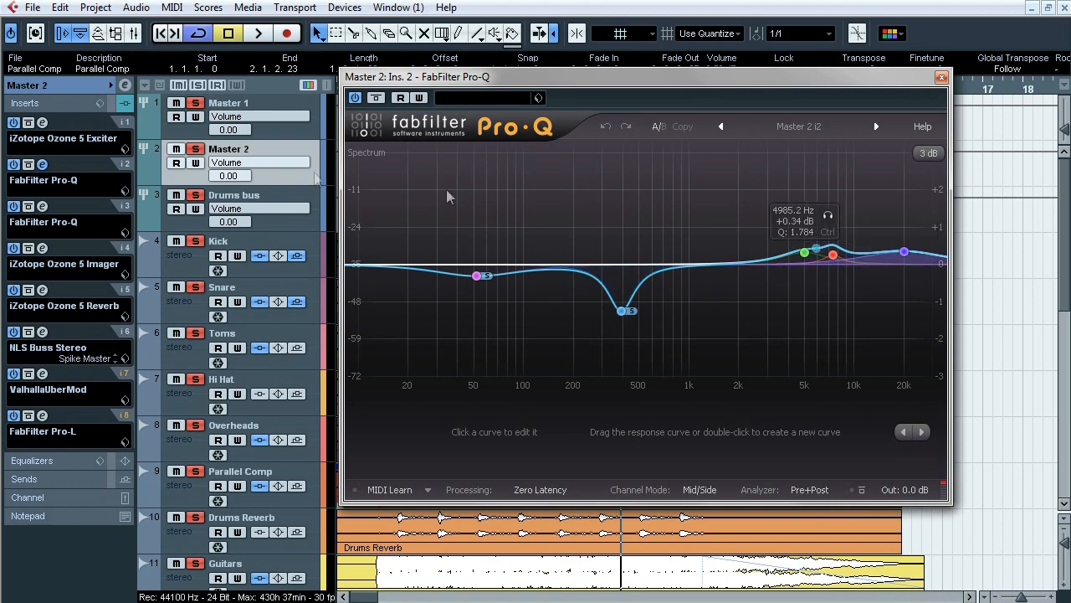
left_click(42, 164)
left_click(42, 205)
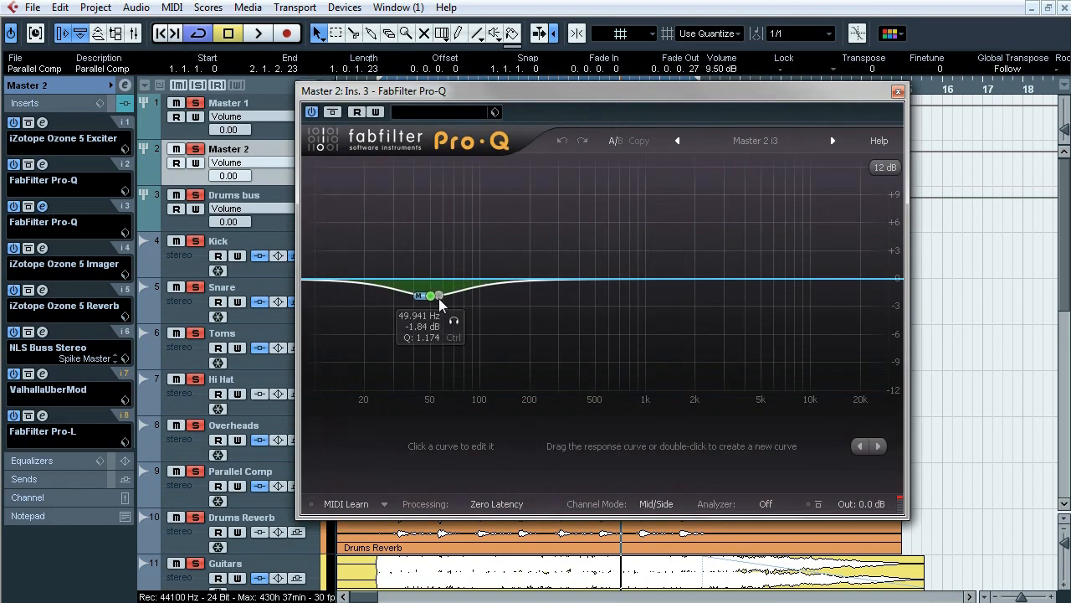
left_click(42, 206)
View Master 2's Ozone 5 Imager, Ozone 5 Reverb and NLS Buss Stereo in inserts 4 to 6, closing each one.
left_click(44, 248)
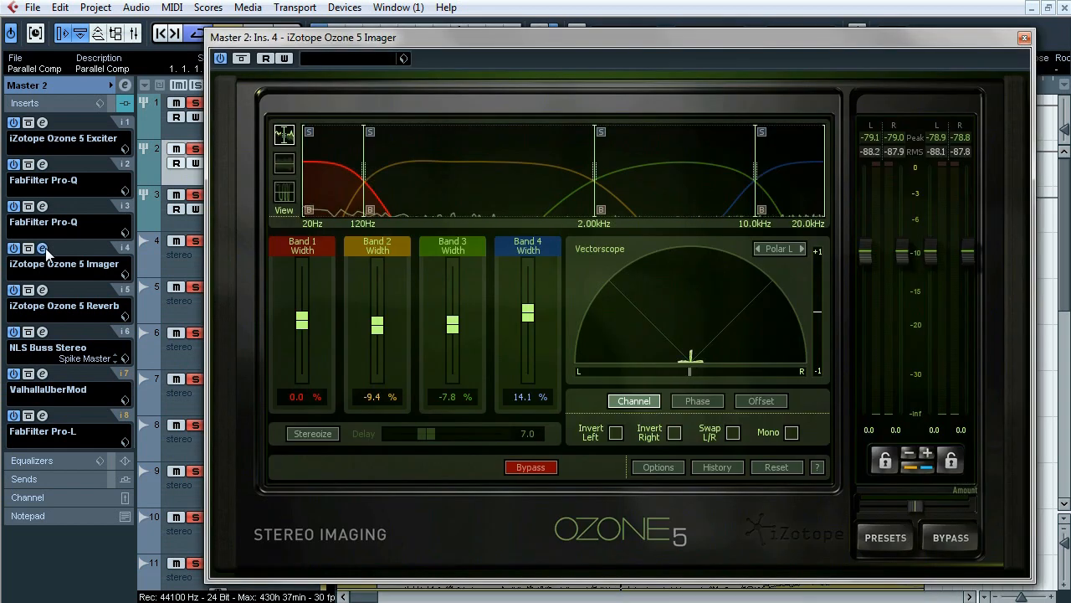
left_click(43, 248)
left_click(44, 290)
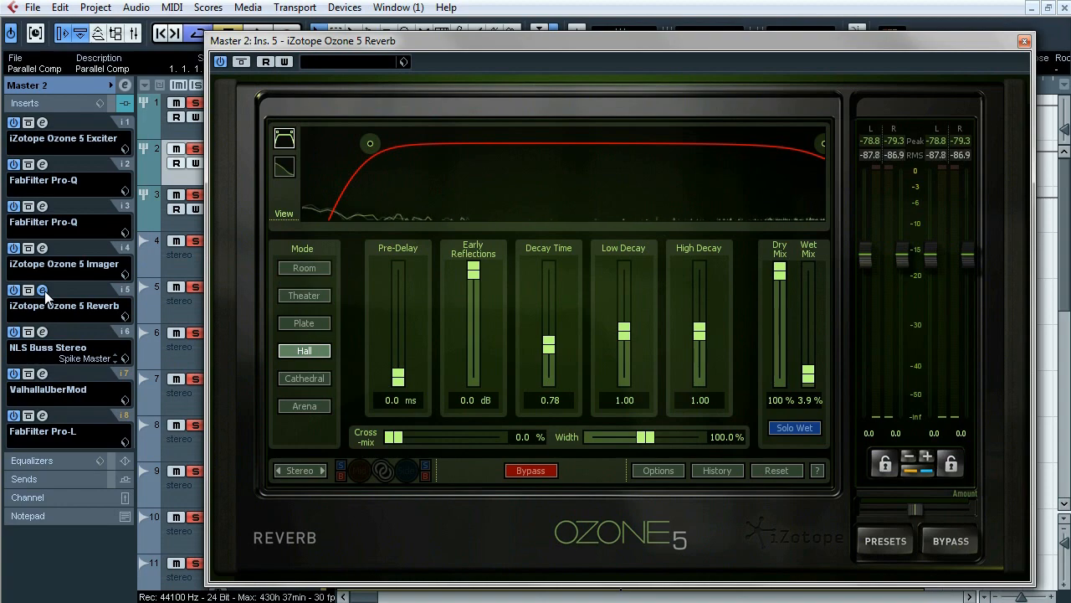
left_click(43, 290)
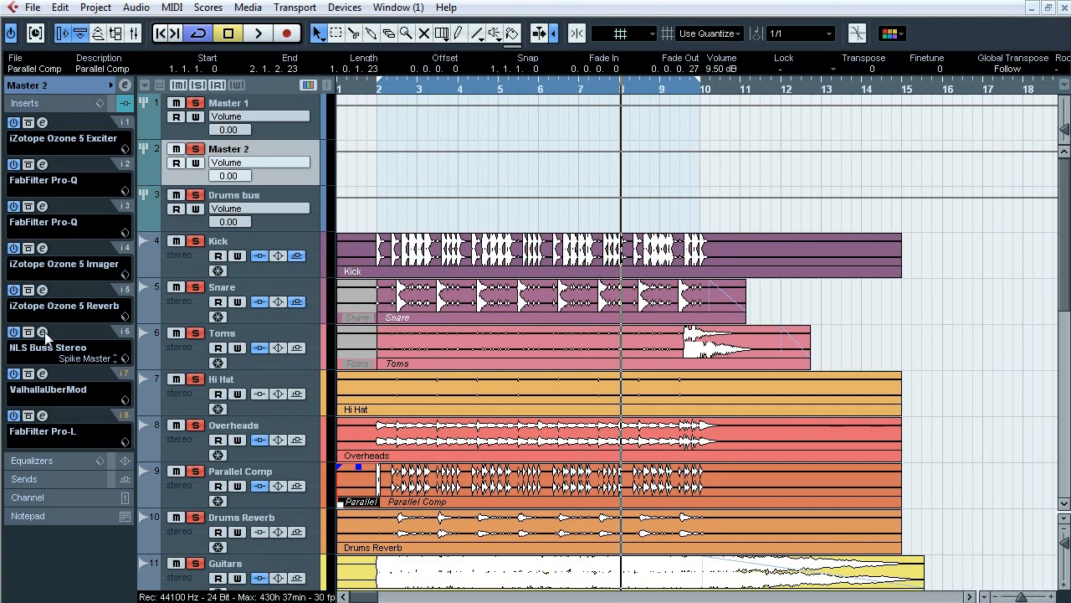
left_click(43, 332)
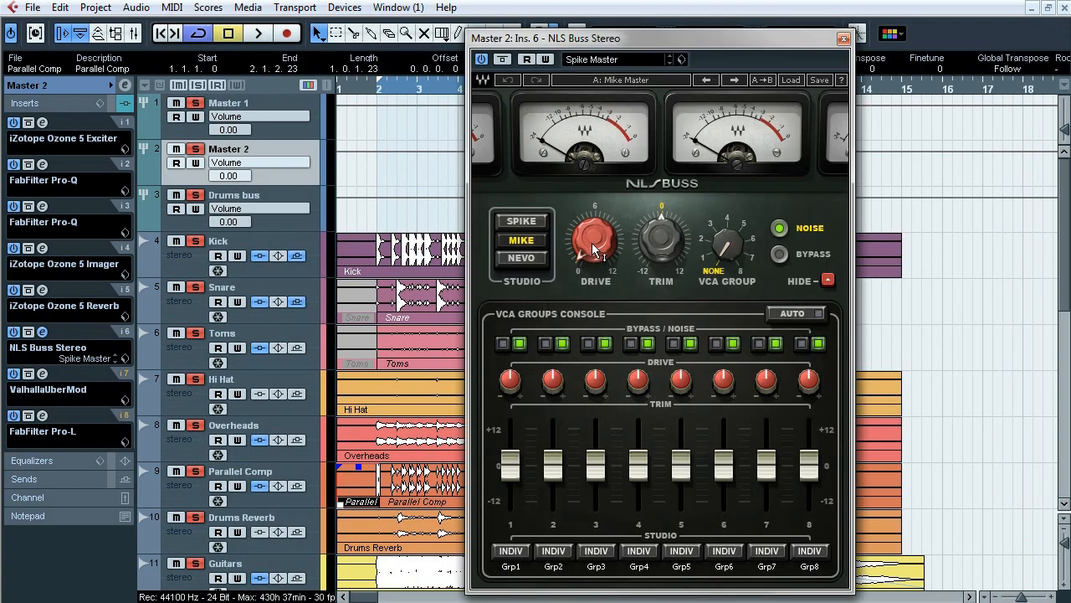
mouse_move(592, 243)
left_click(46, 332)
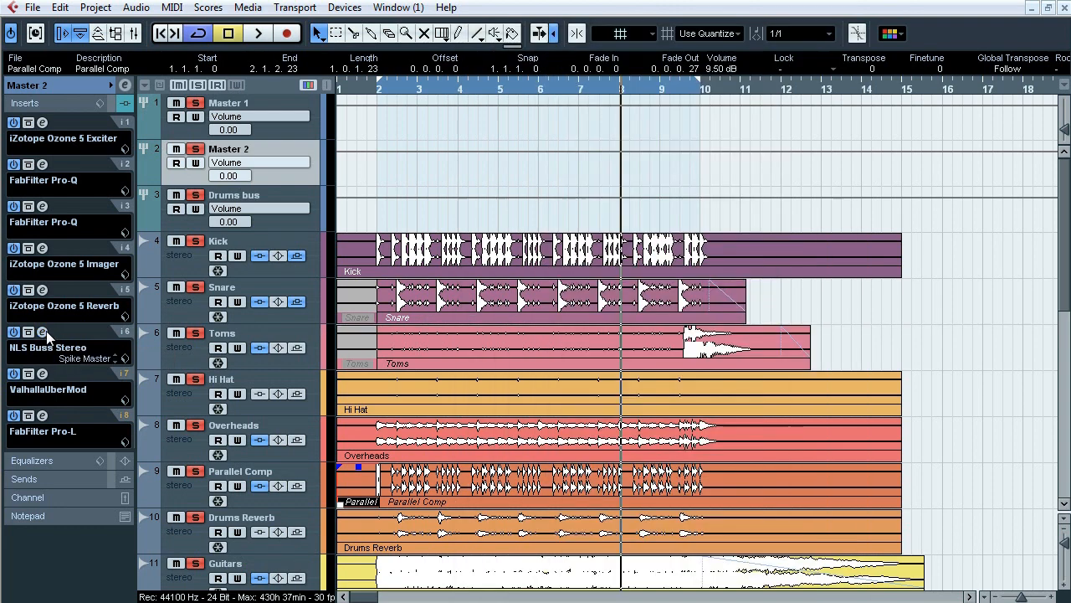
Inspect the modulation, taps, diffusion, EQ and warp settings of the ValhallaUberMod in insert 7, then close it.
left_click(42, 375)
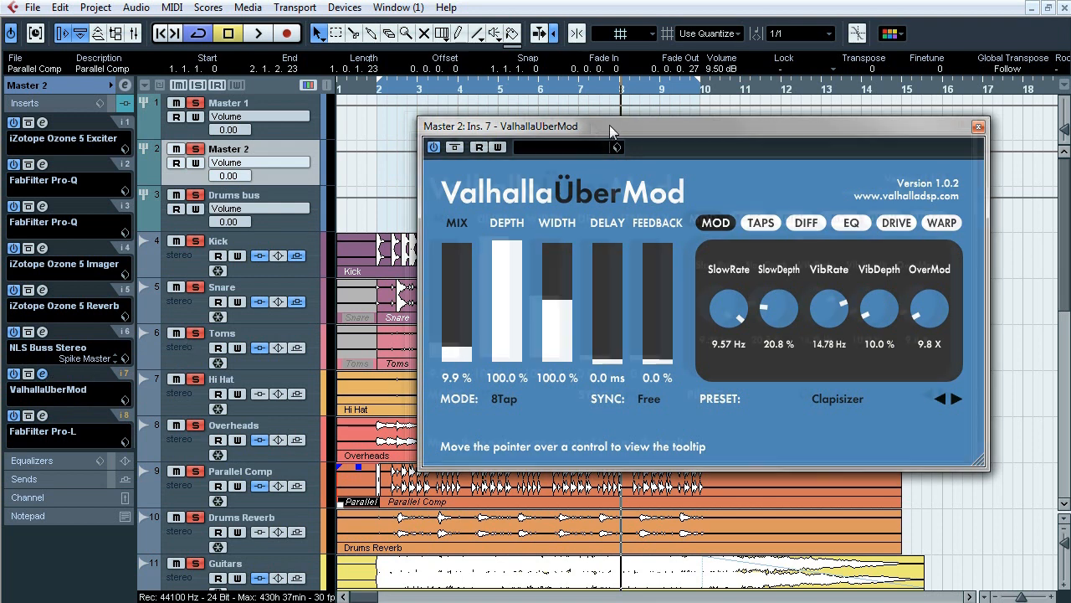
left_click_drag(610, 125, 537, 113)
left_click(687, 210)
left_click(732, 210)
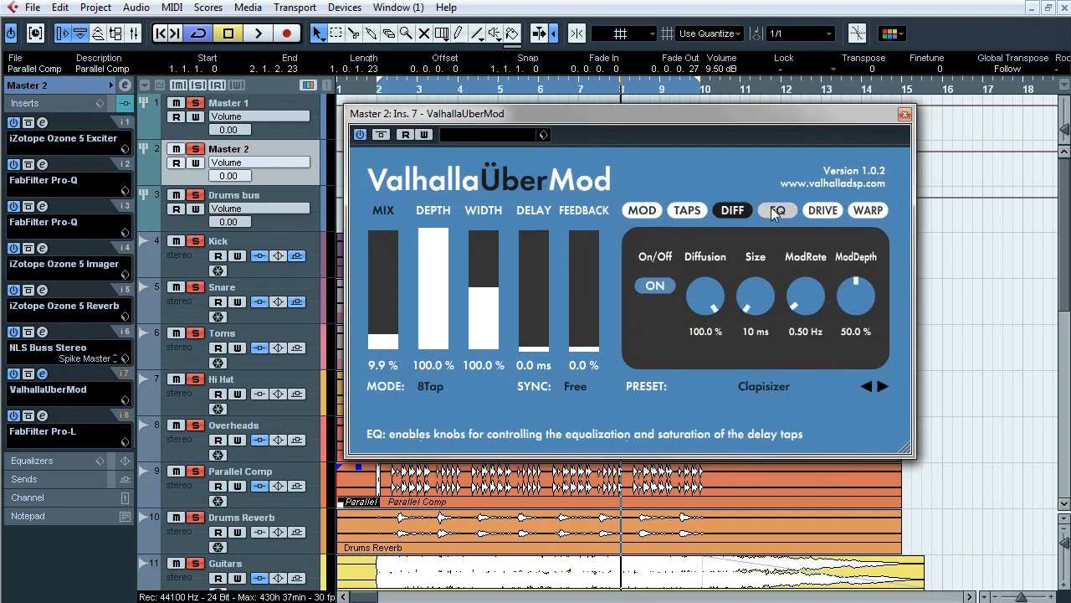
left_click(778, 210)
left_click(868, 210)
left_click(643, 210)
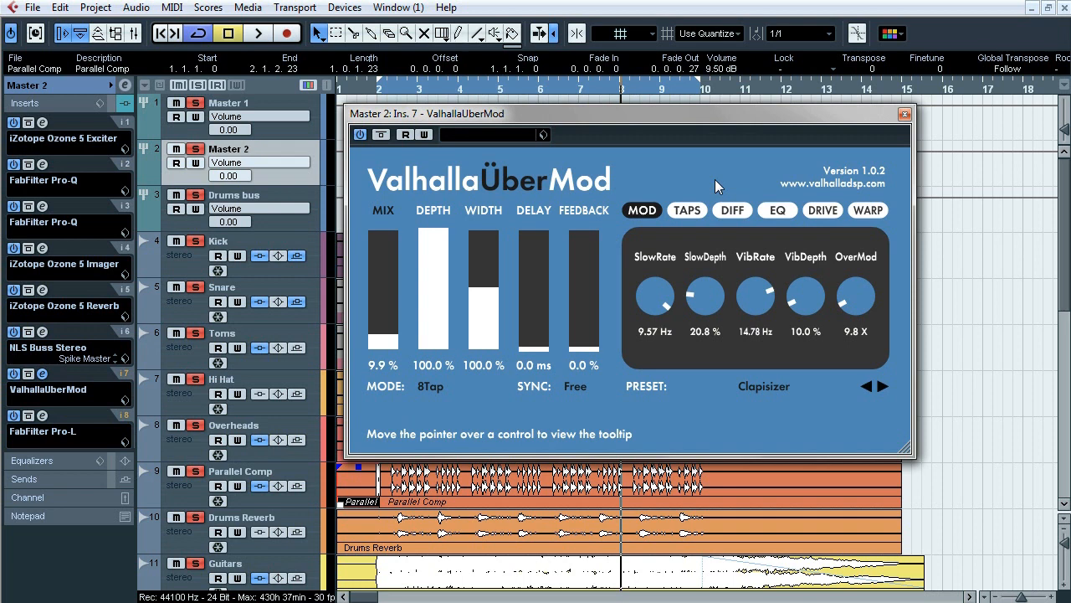
mouse_move(1064, 194)
left_mouse_down()
mouse_move(1064, 220)
mouse_move(1064, 191)
left_mouse_up()
left_click(905, 114)
Clear all active solos and solo only the Kick track.
left_click(197, 86)
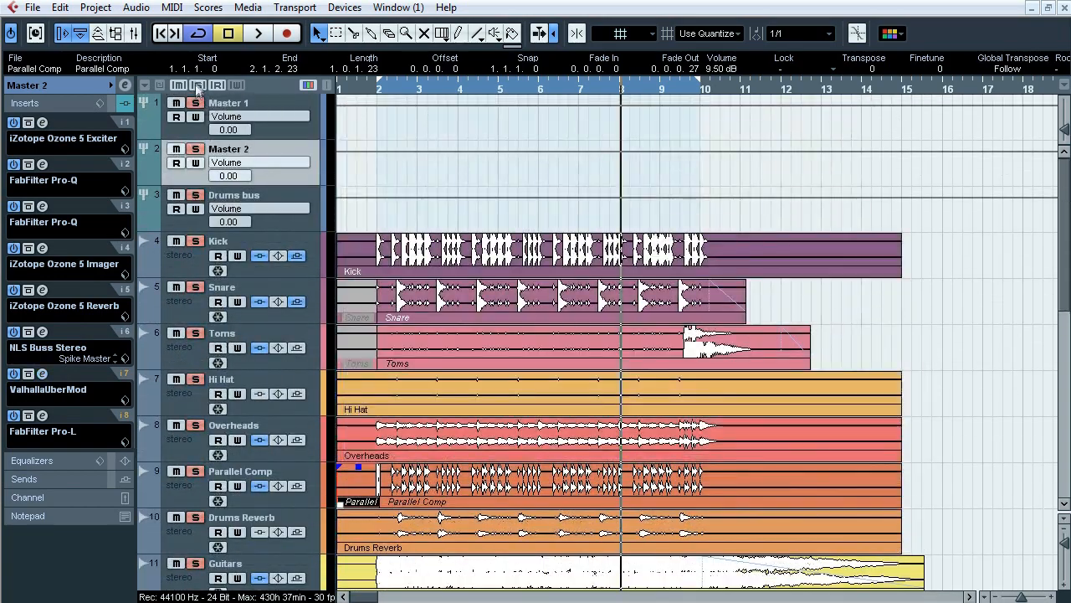
left_click(193, 251)
scroll(243, 322, "down", 5)
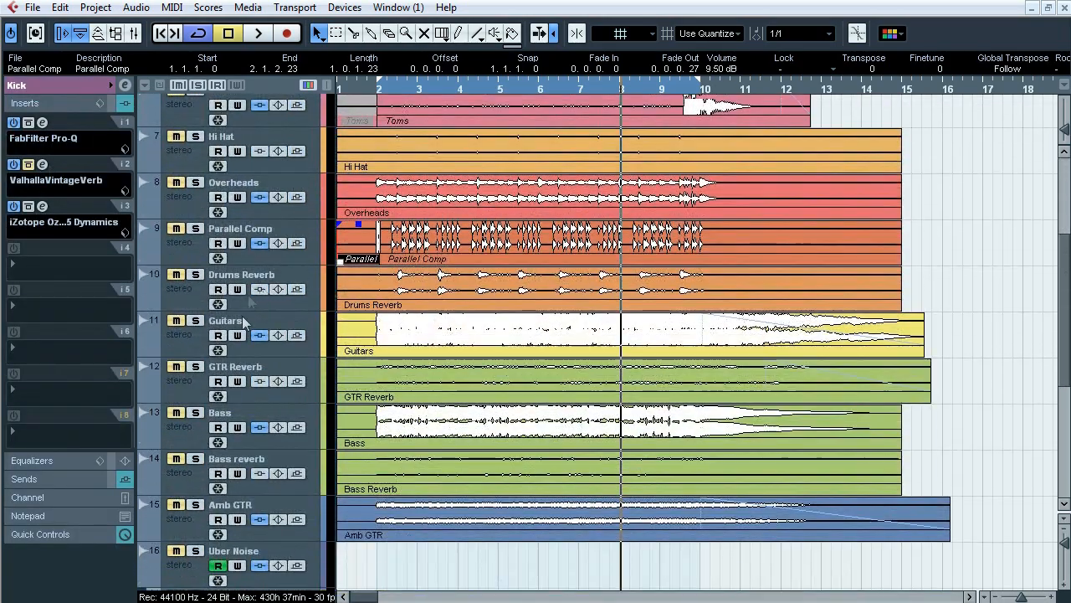
left_click(251, 421)
scroll(251, 421, "up", 10)
Open the bx_control V2 on the Stereo Out channel, leaving it over the project with the mixer and channel settings closed.
key("F3")
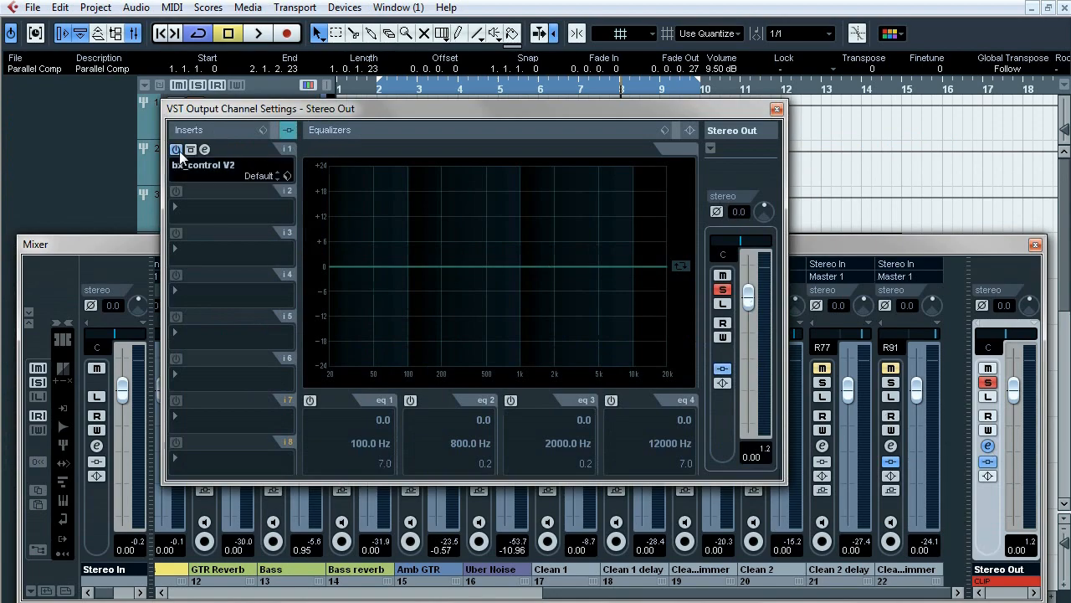
left_click(775, 110)
left_click(988, 446)
left_click(205, 149)
left_click(1035, 244)
left_click(775, 109)
left_click_drag(868, 445, 679, 208)
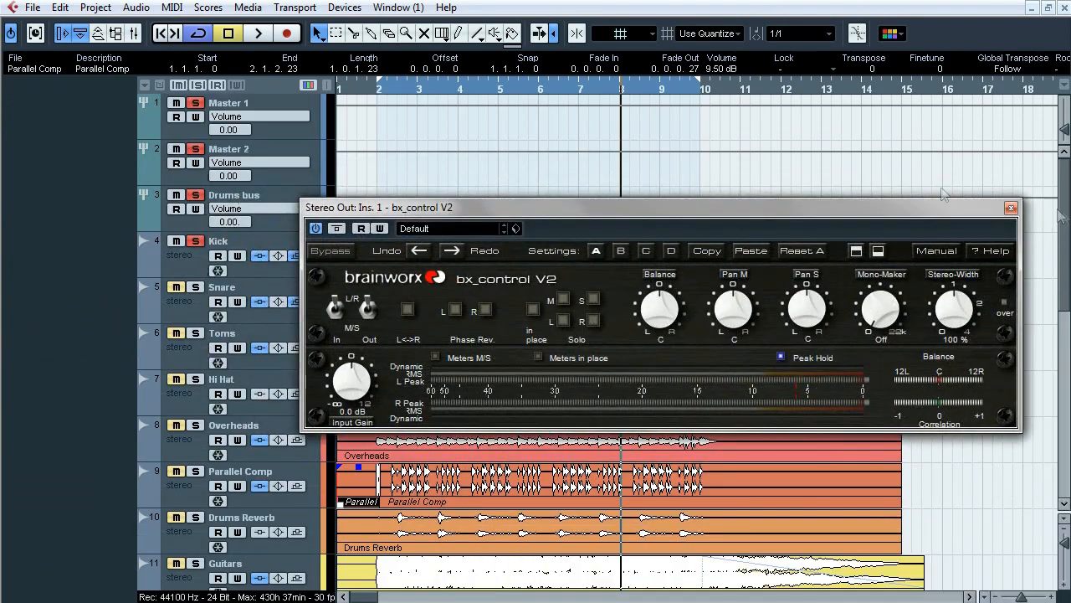
key("F3")
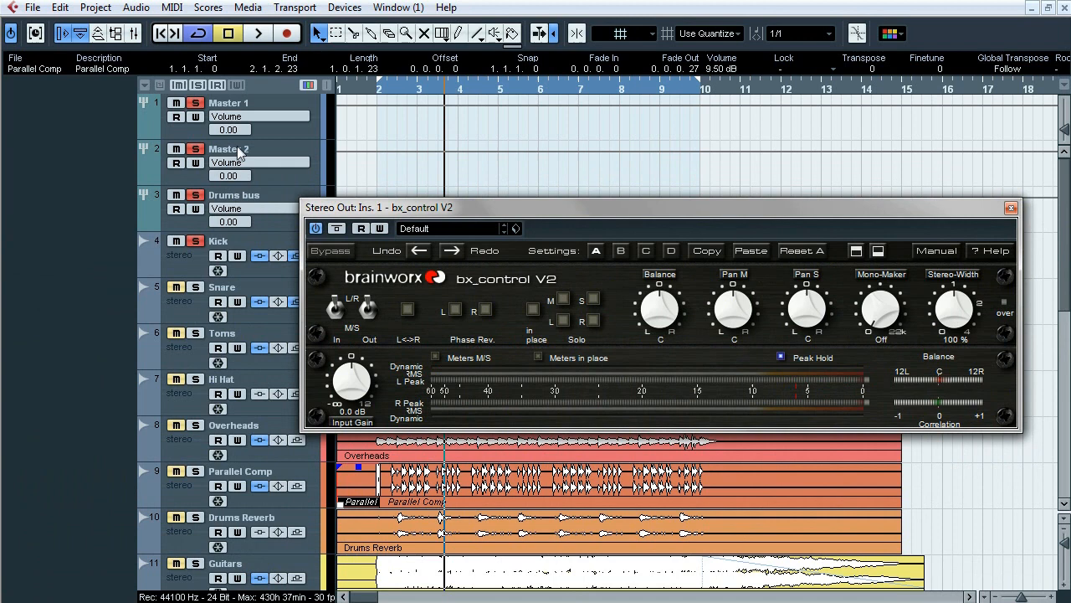
Show Master 2's inserts, play the soloed kick with bx_control V2's side solo, and bypass the insert 7 ValhallaUberMod.
left_click(240, 154)
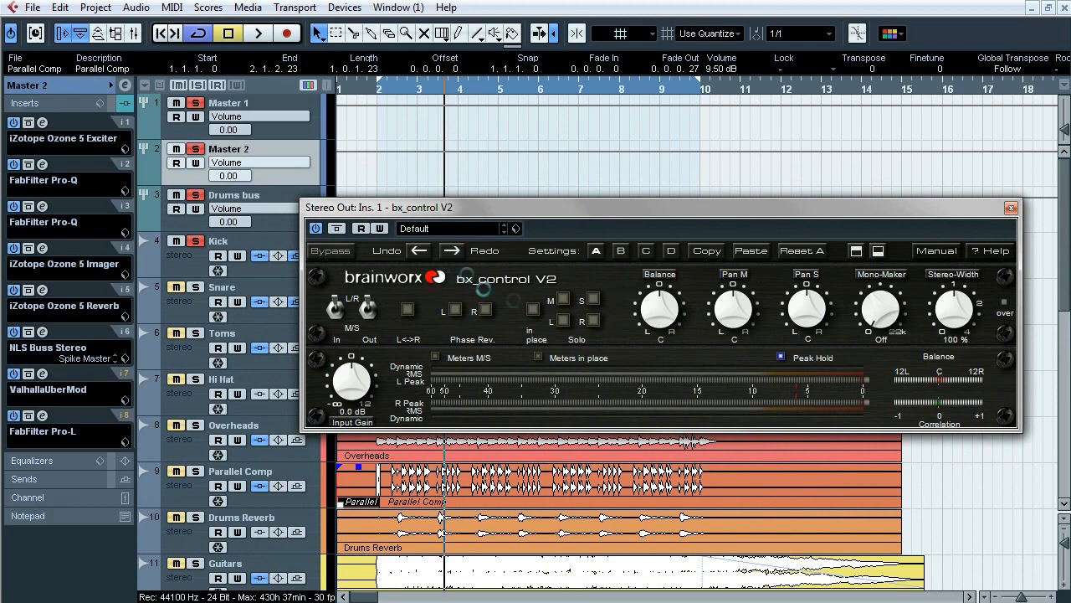
key("space")
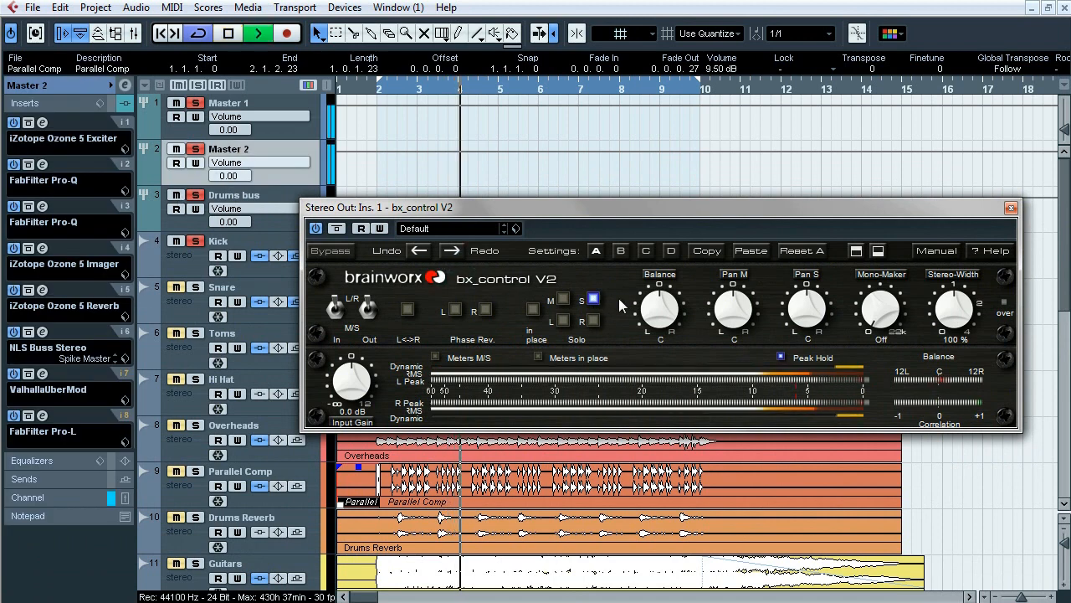
left_click(30, 375)
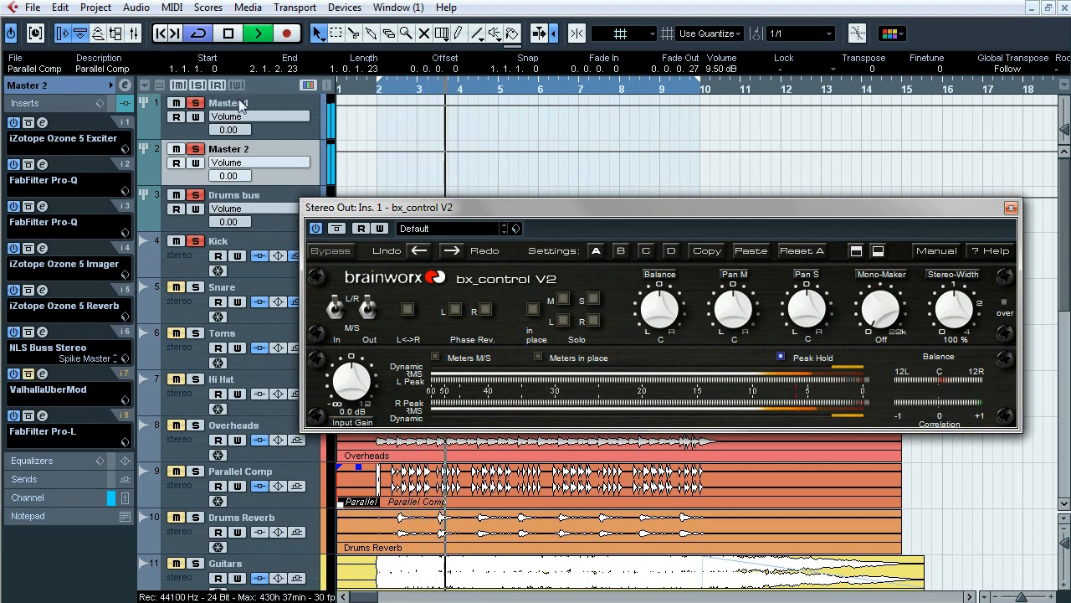
Clear all active solos, play the full mix with bx_control V2's mid solo, then stop playback and close bx_control V2.
left_click(198, 102)
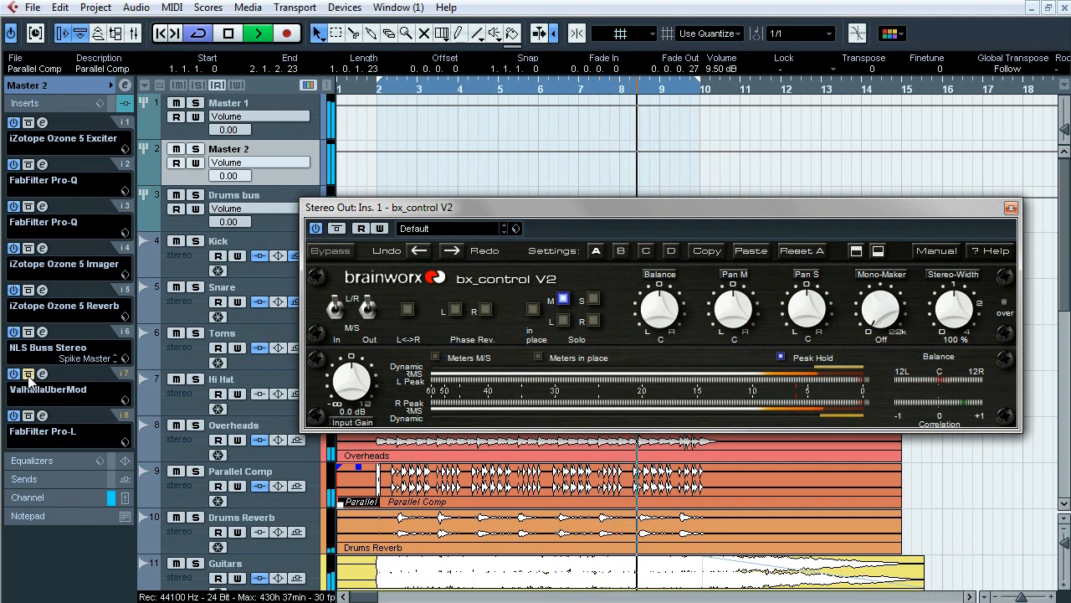
key("space")
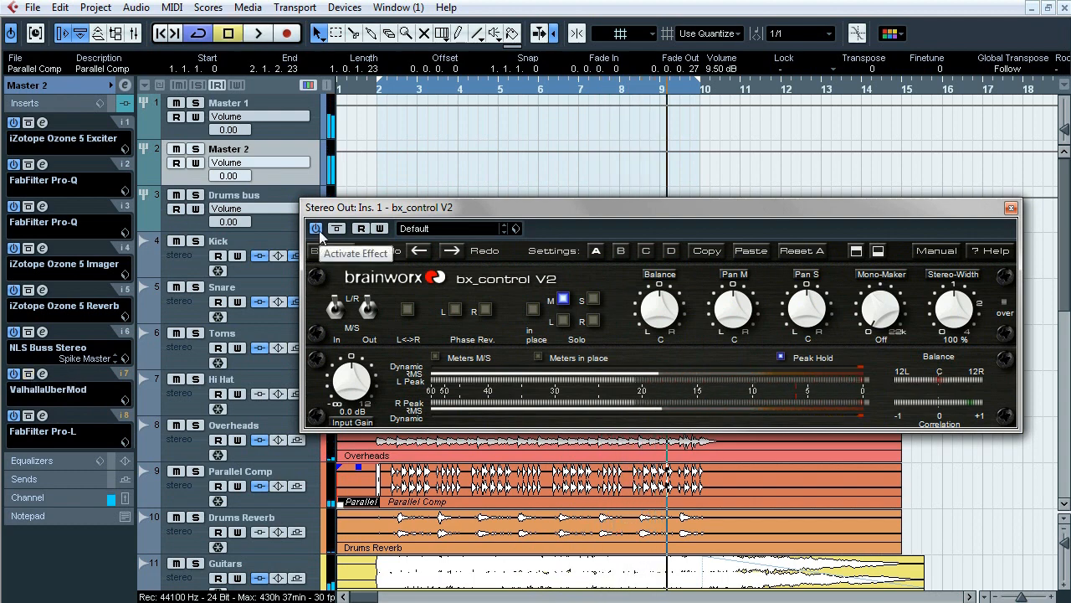
left_click(1011, 206)
Inspect the gain, channel linking and output settings of the FabFilter Pro-L in Master 2's insert 8, then close it.
left_click(42, 415)
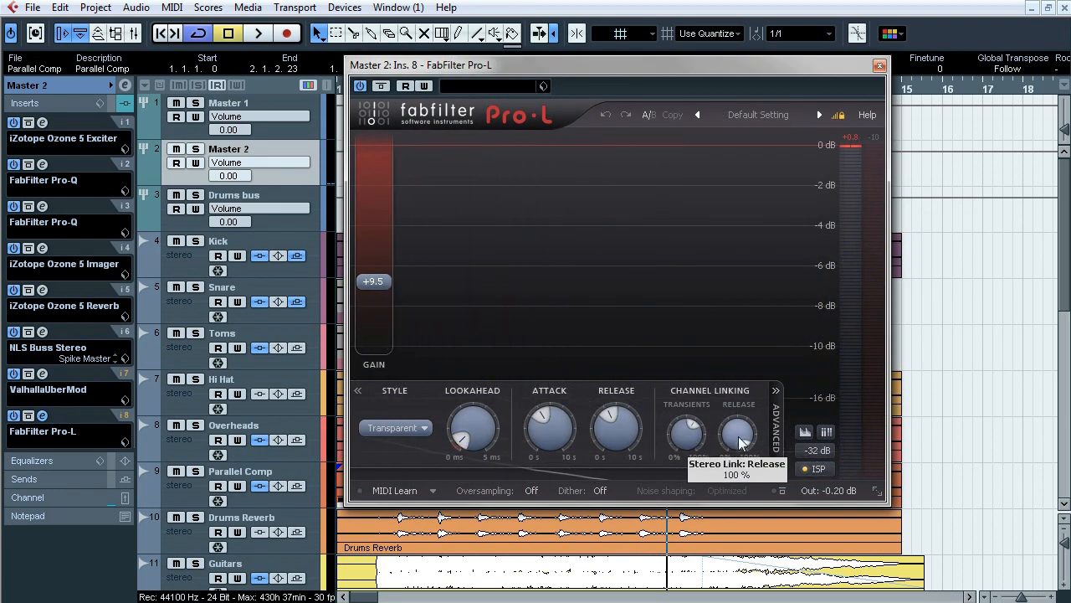
mouse_move(843, 467)
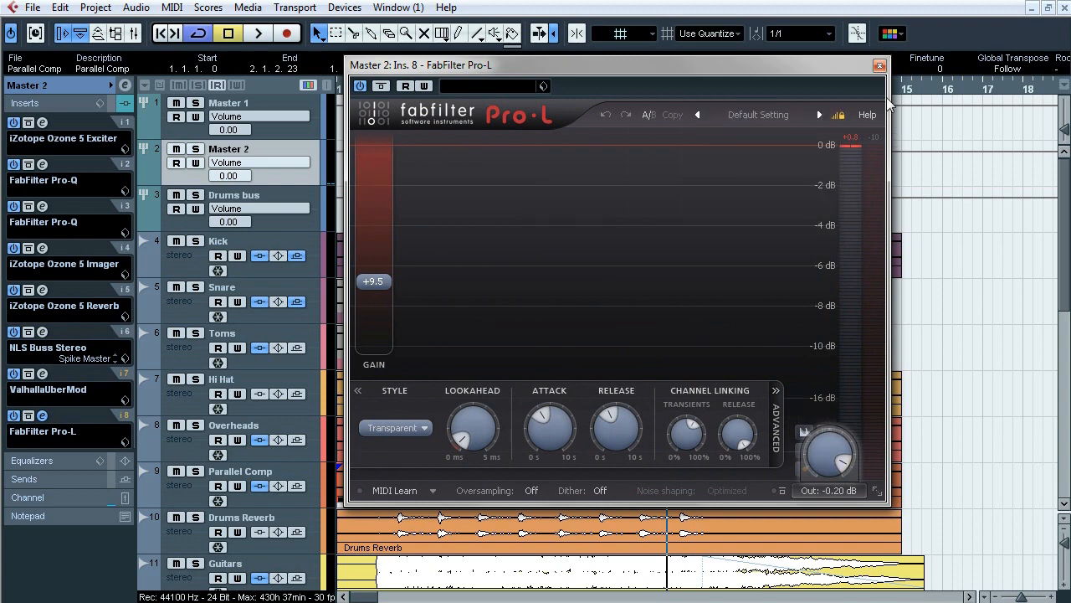
left_click(879, 66)
Play the mix from just before bar 2 and audition the wet signal of Master 2's insert 5 Ozone 5 Reverb, then close it.
left_click(373, 89)
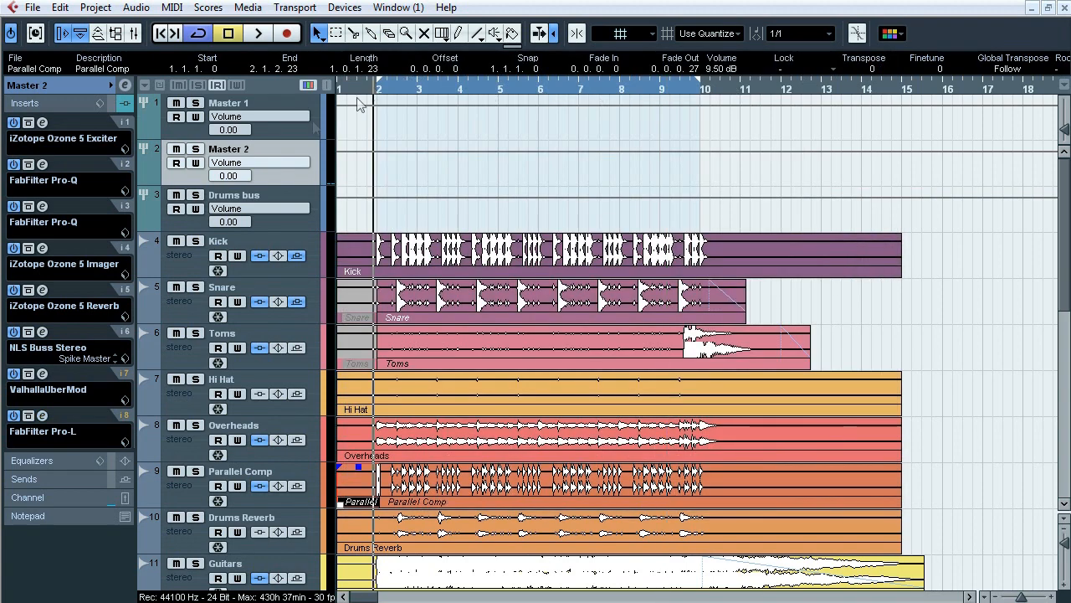
key("space")
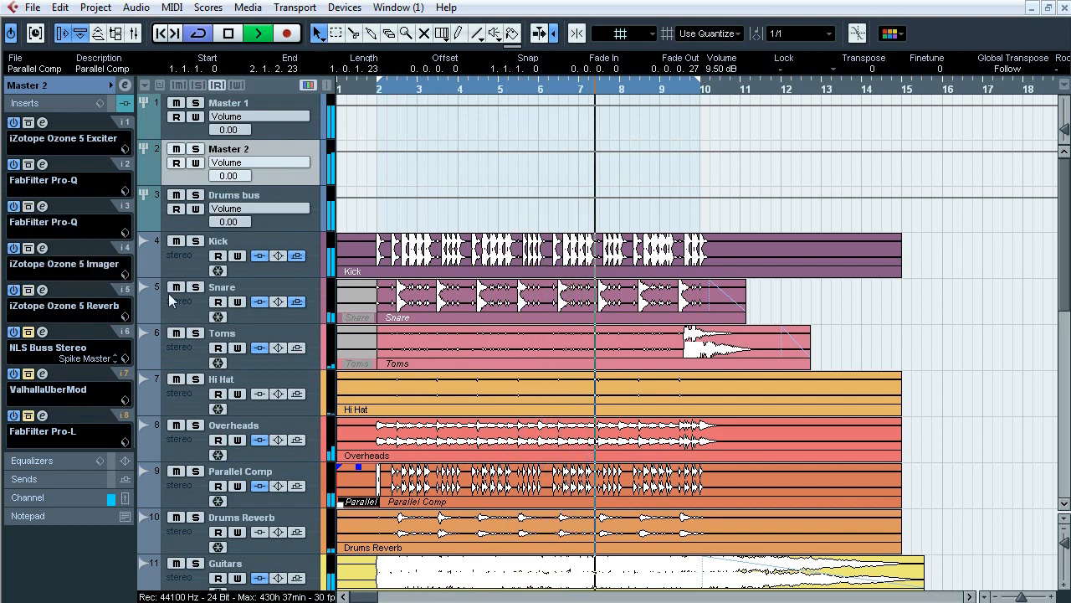
left_click(42, 289)
left_click(795, 429)
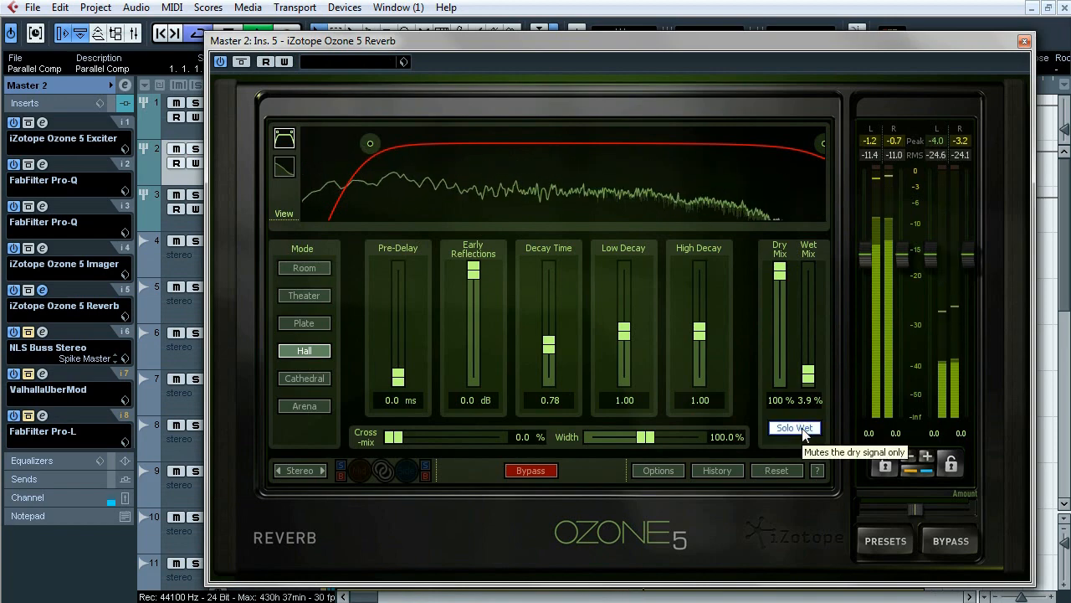
left_click(799, 428)
left_click(799, 429)
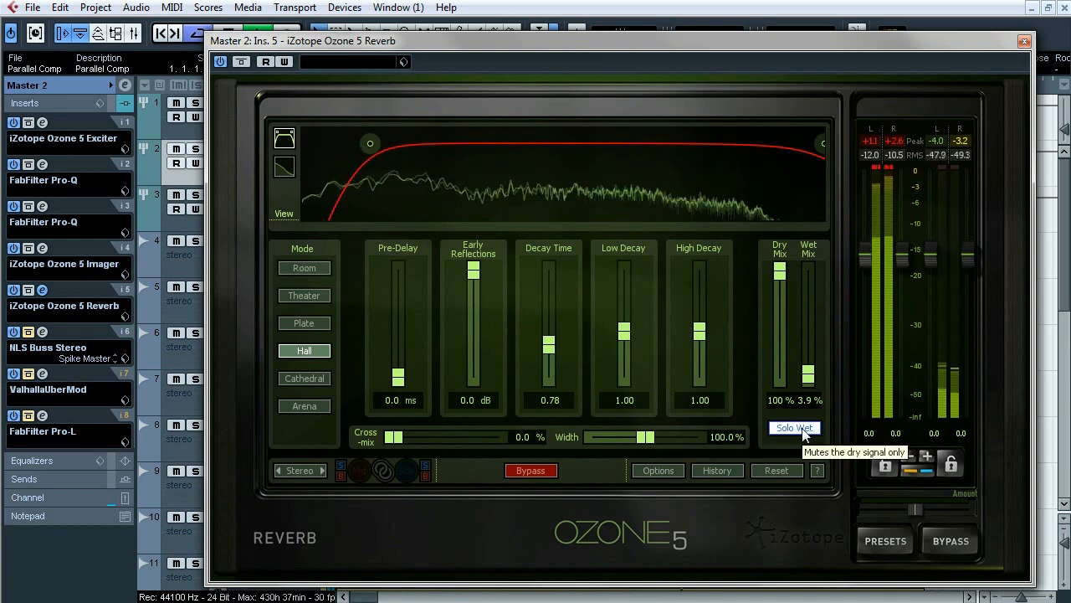
left_click(802, 430)
left_click(41, 290)
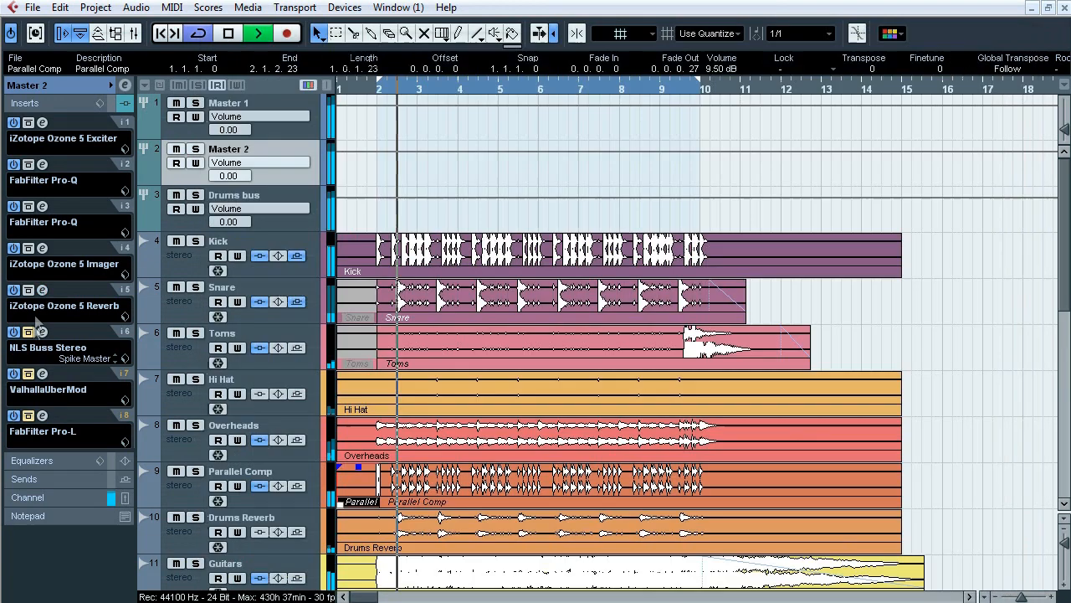
Re-enable the bypassed NLS Buss Stereo and ValhallaUberMod in Master 2's inserts 6 and 7, viewing and closing each plug-in's settings.
left_click(29, 332)
left_click(42, 333)
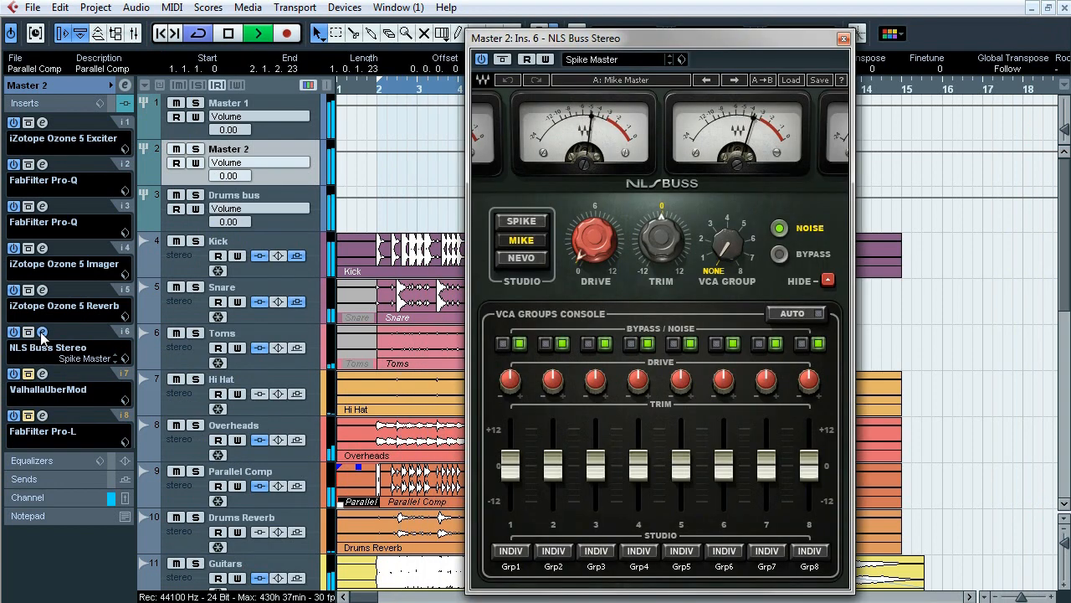
left_click(41, 332)
left_click(42, 374)
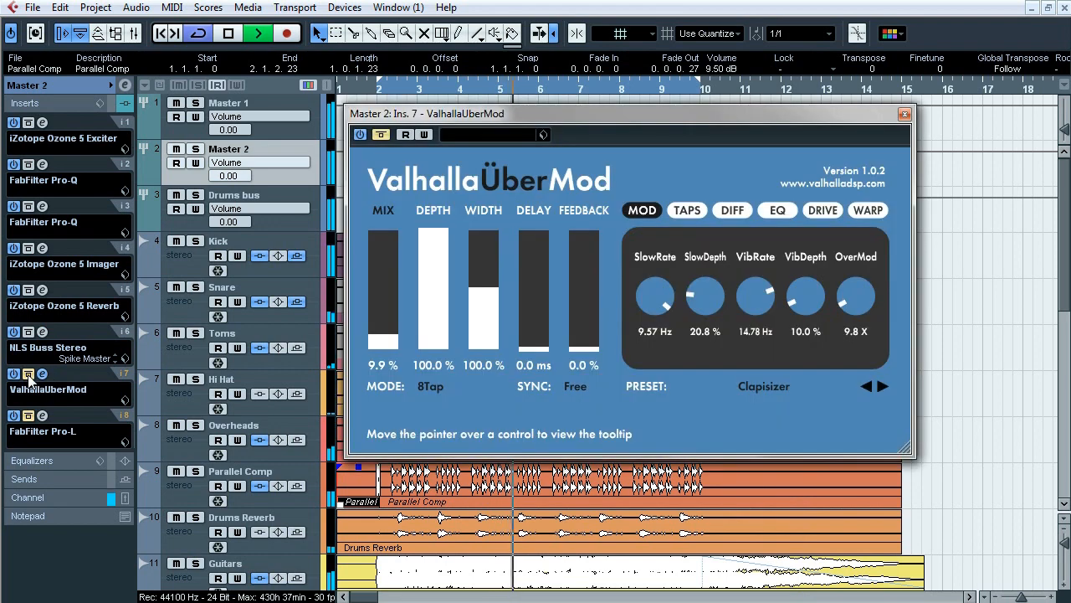
left_click(43, 375)
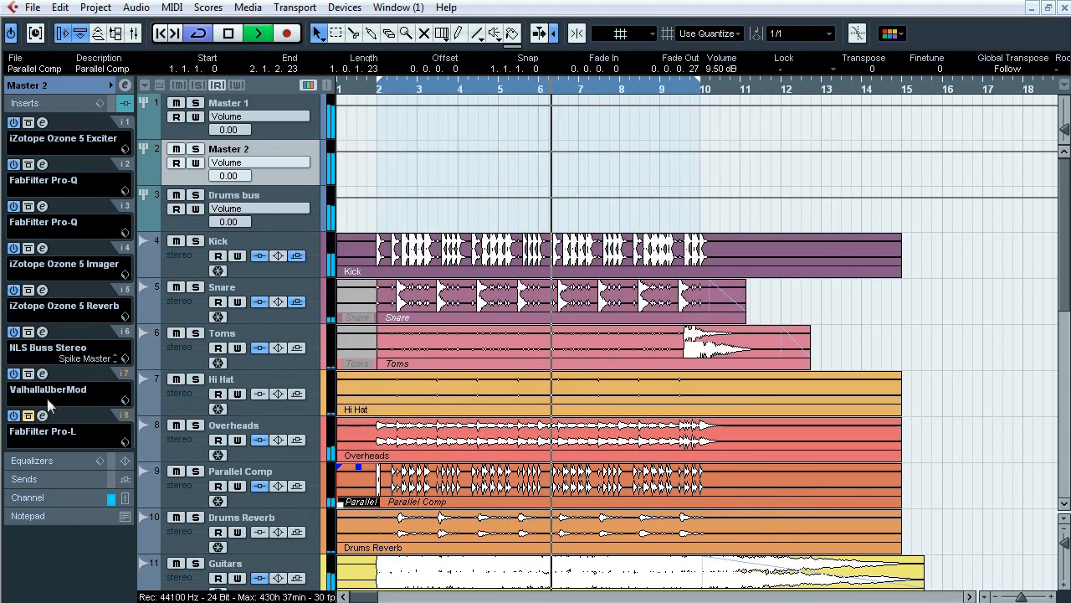
Re-enable Master 2's insert 8 FabFilter Pro-L, watch its limiting during playback, and stop playback.
left_click(185, 264)
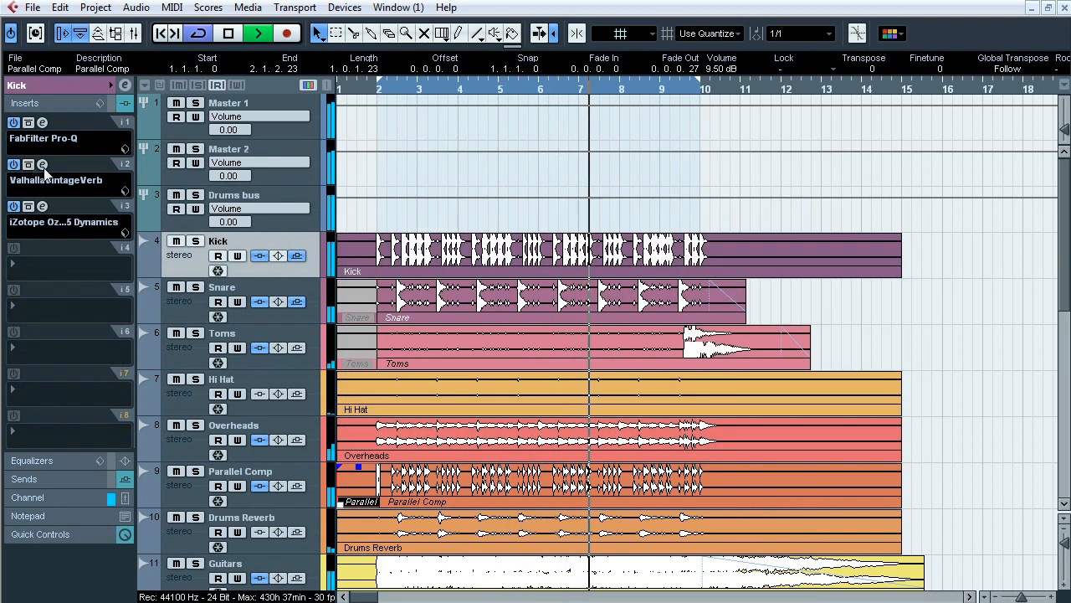
left_click(215, 165)
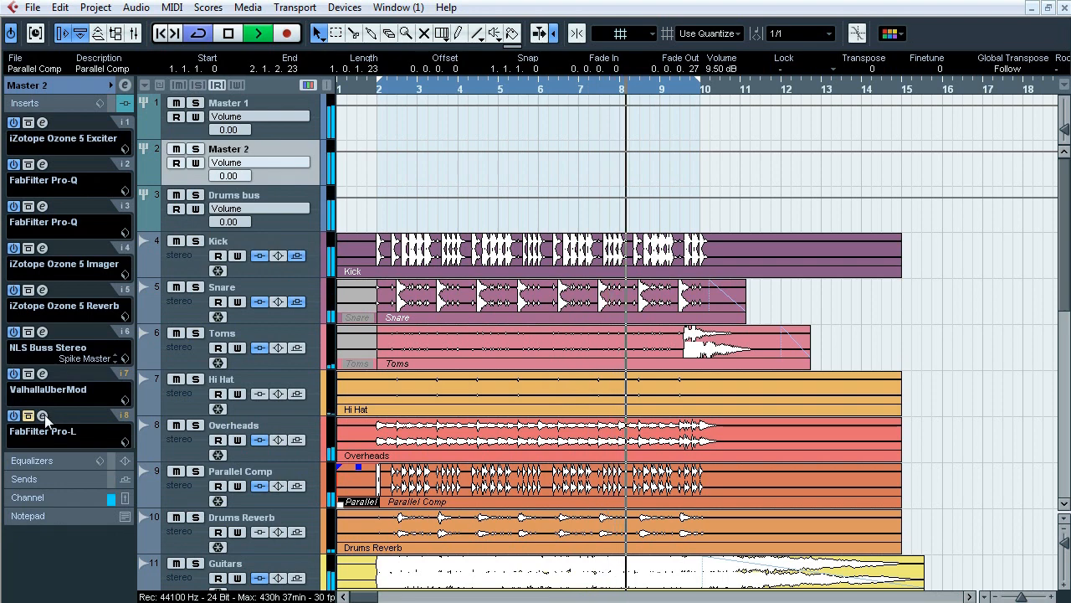
left_click(42, 416)
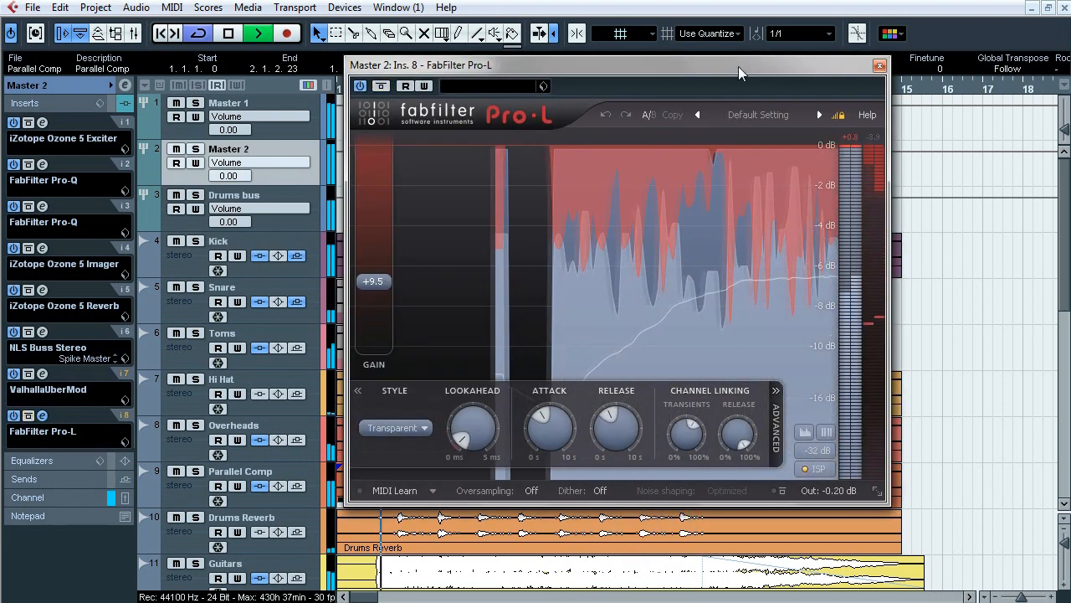
key("space")
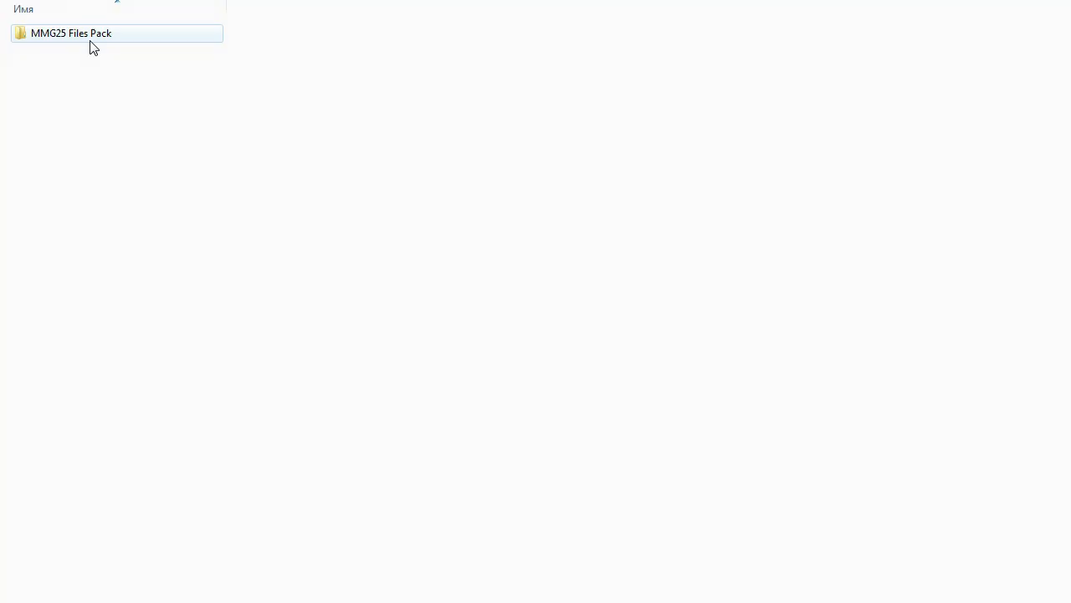
In Windows Explorer, open the MMG25 Files Pack folder and look through its Chronos Patches, Impulse Pack and Pro-Q Presets.
double_click(91, 42)
double_click(92, 37)
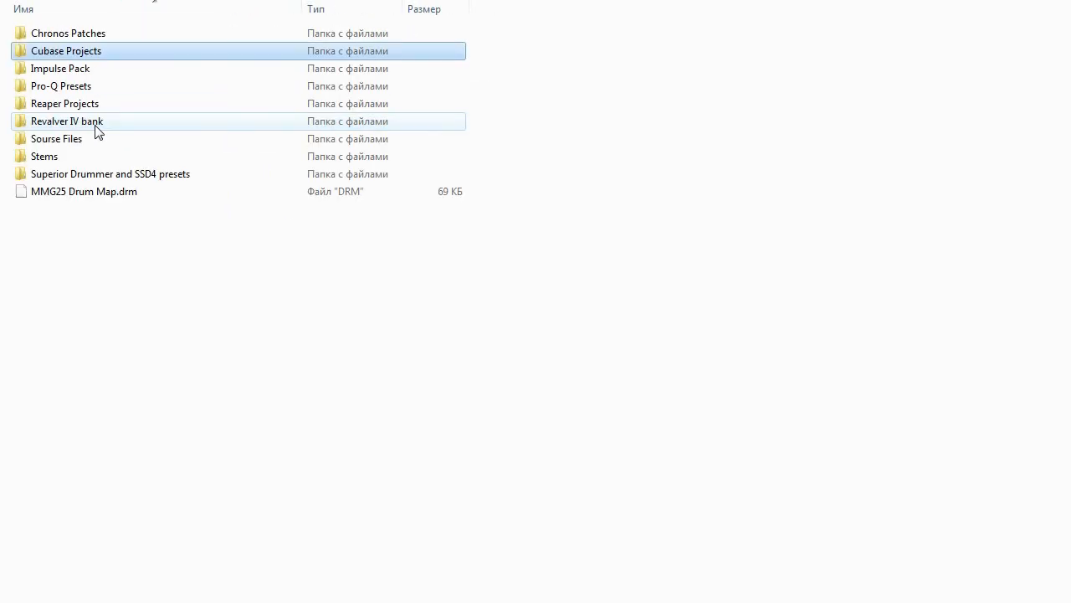
double_click(95, 74)
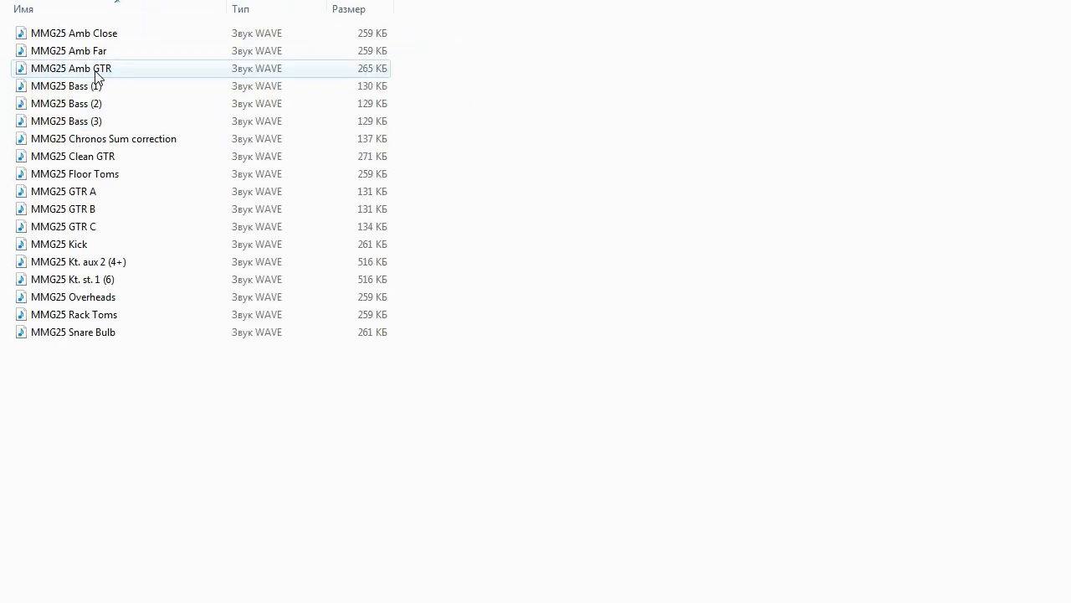
key("BackSpace")
double_click(96, 84)
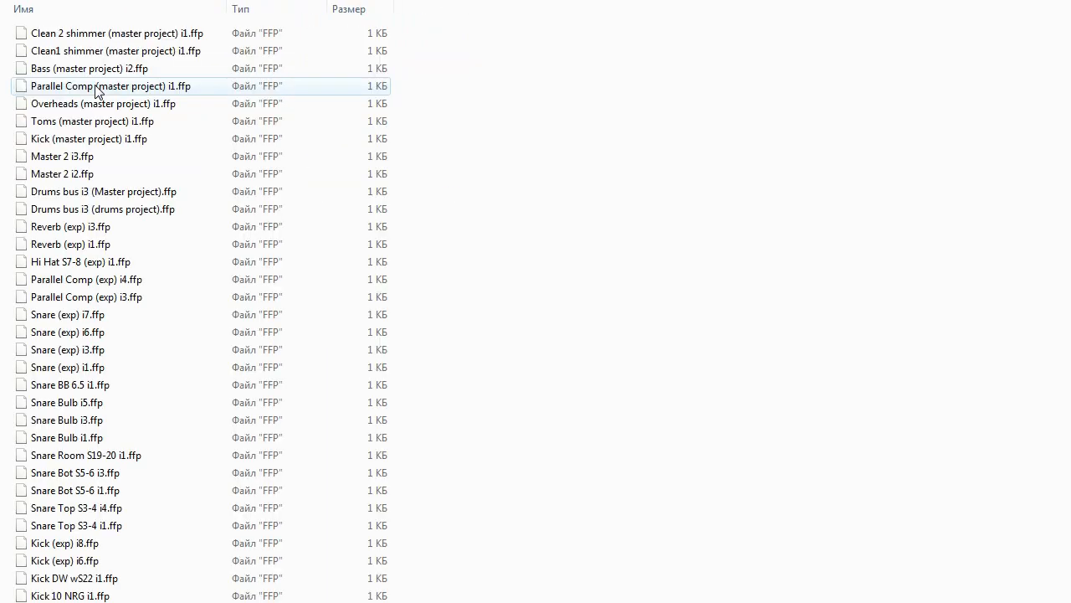
key("BackSpace")
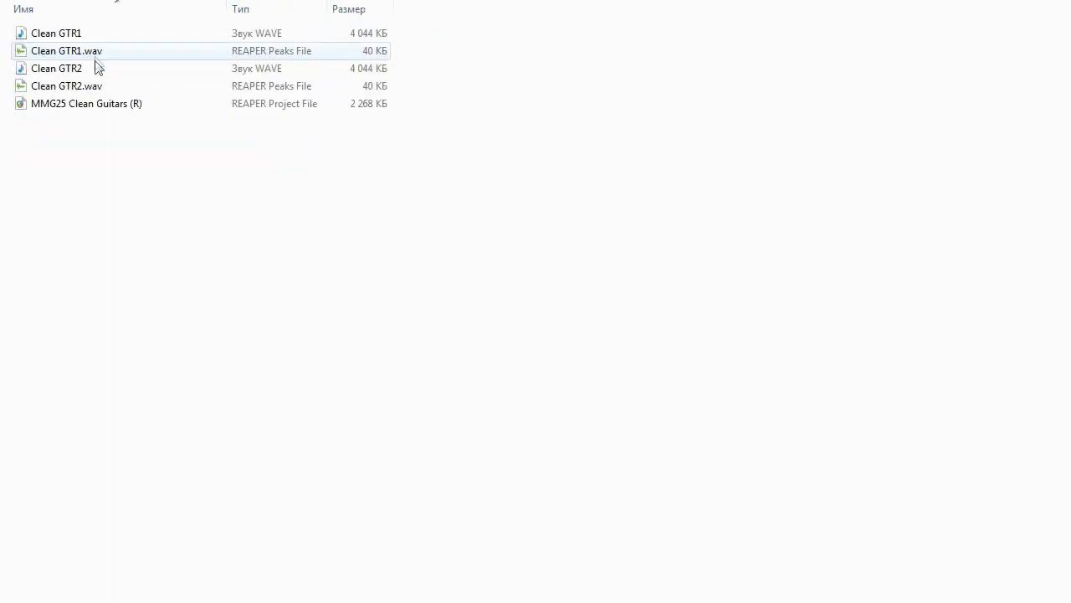
Look through the Rhythm Guitars, Bass, Drums and Master project folders in Reaper Projects, then the Revalver IV bank.
key("BackSpace")
left_click(95, 69)
left_click(96, 86)
left_click(96, 104)
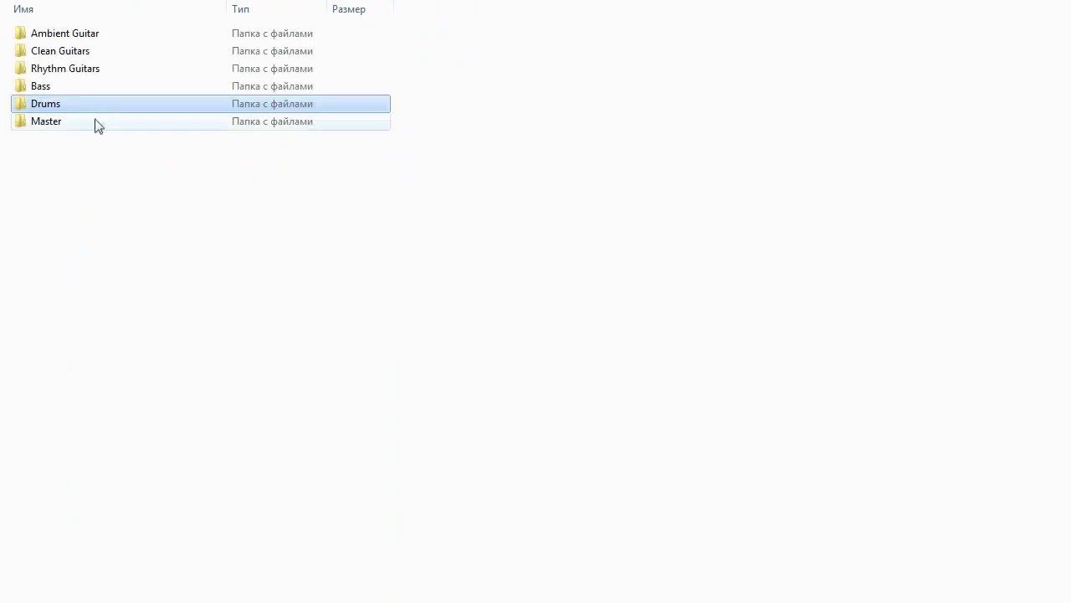
left_click(96, 121)
double_click(94, 123)
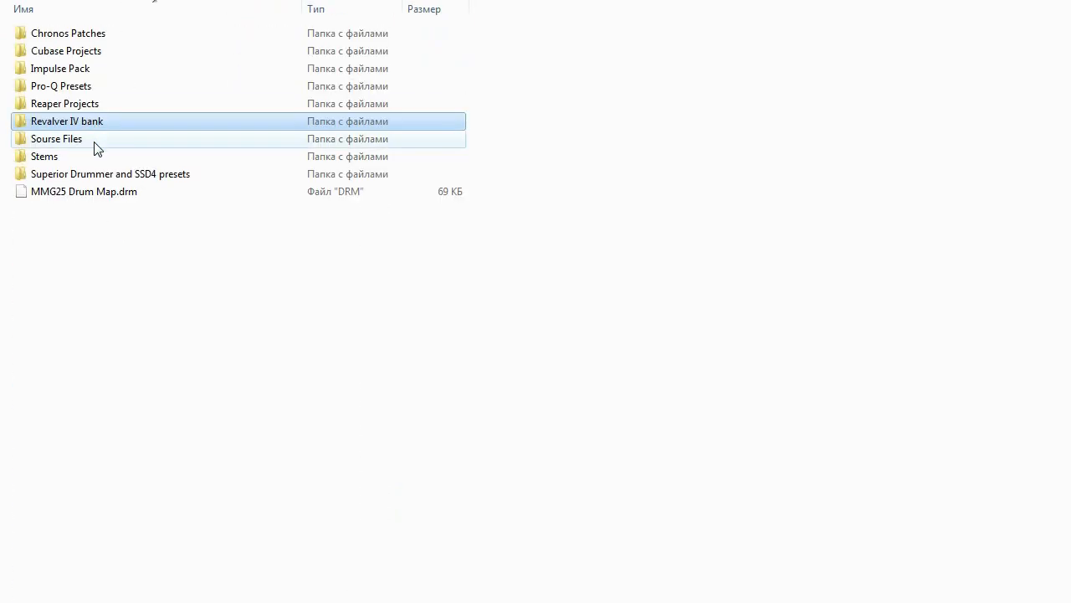
Look through the Sourse Files, Stems, and Superior Drummer and SSD4 presets folders, then point out the MMG25 Drum Map.drm file.
double_click(94, 140)
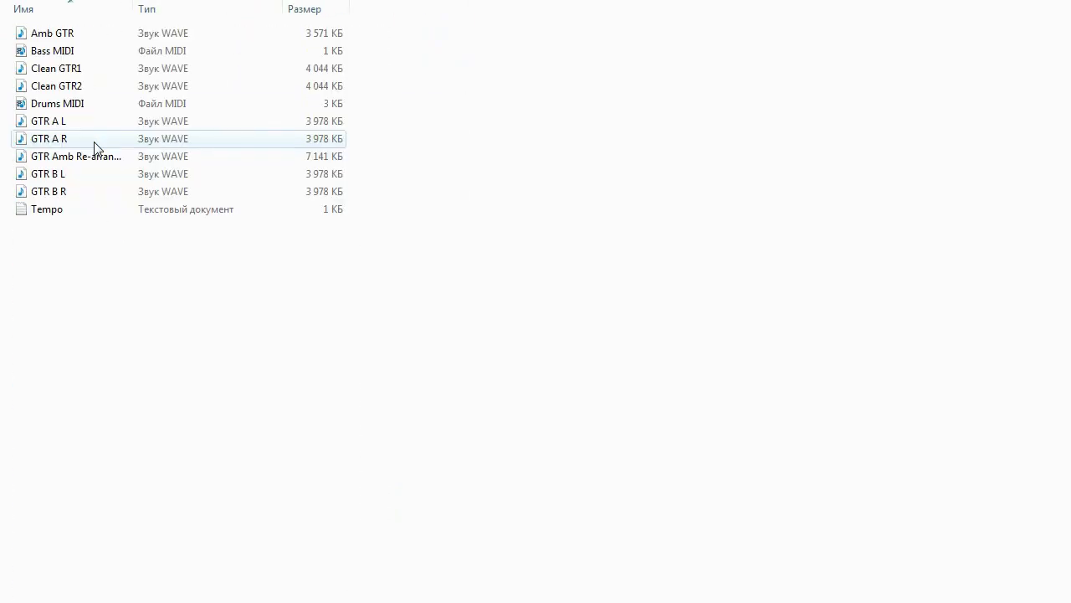
key("BackSpace")
double_click(95, 158)
key("BackSpace")
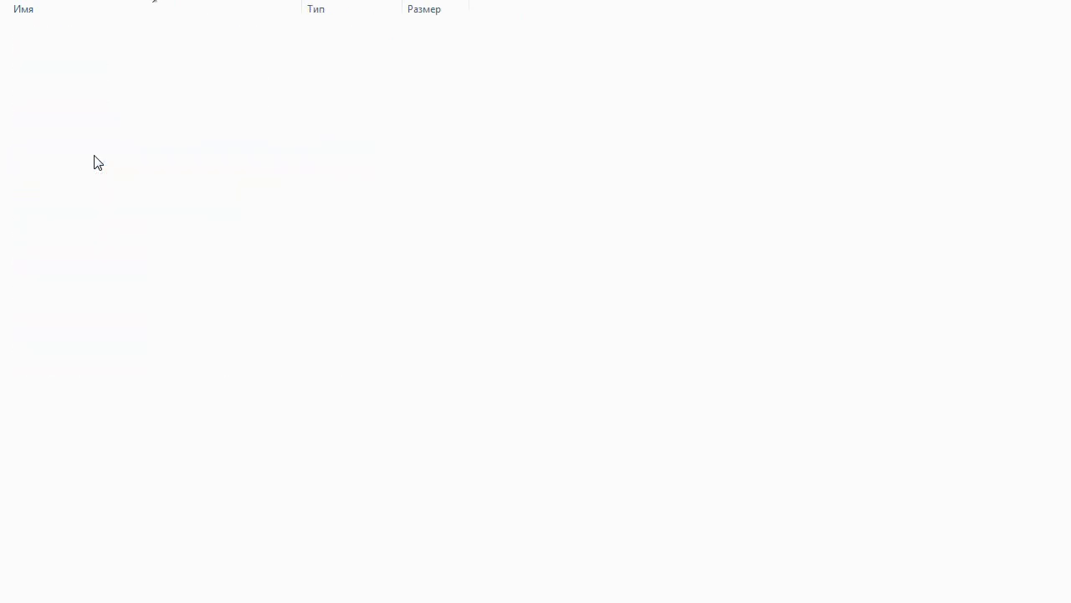
double_click(95, 174)
key("BackSpace")
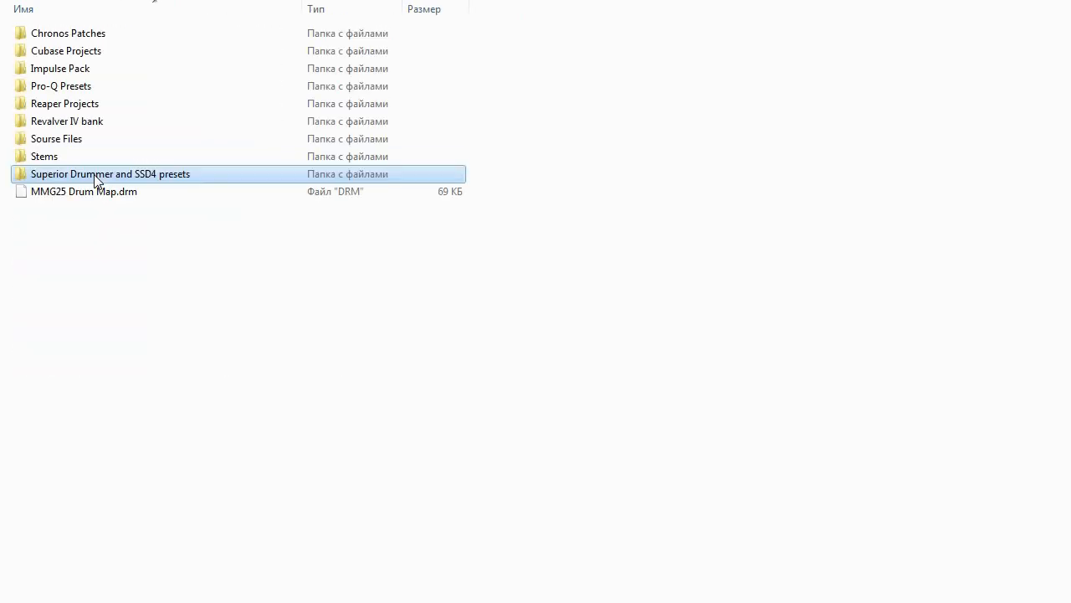
left_click(98, 194)
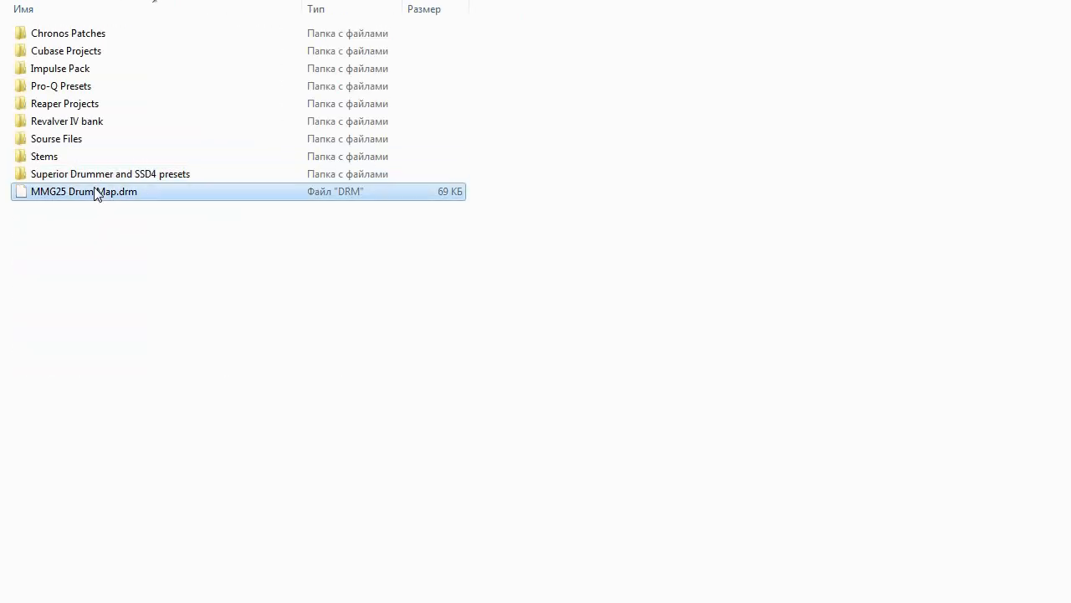
left_click(98, 287)
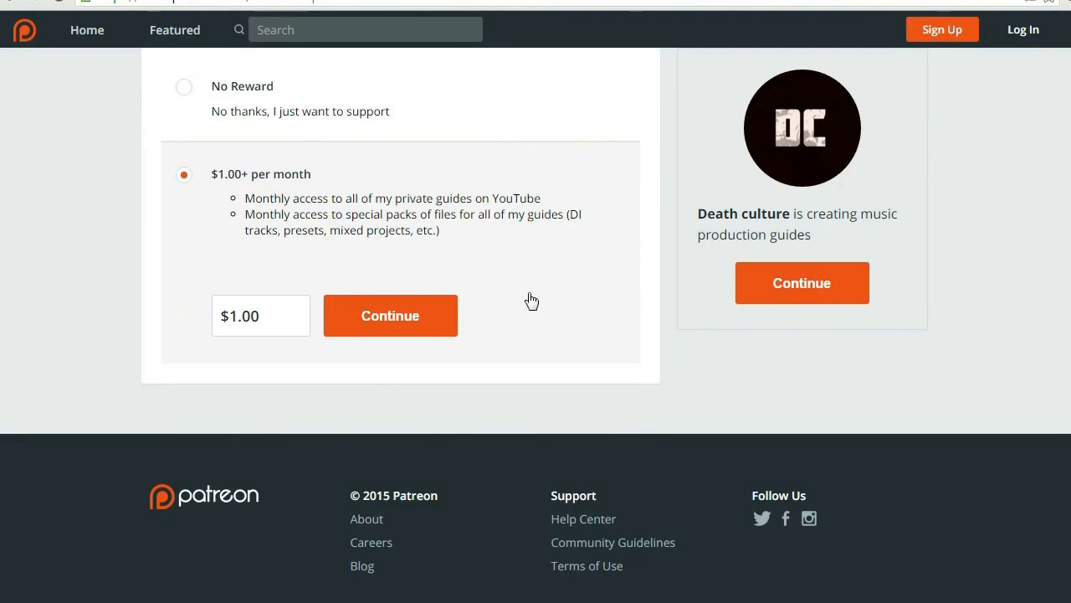
On Death culture's Patreon page in the browser, continue with the $1.00+ per month reward at $1.00.
scroll(536, 325, "up", 2)
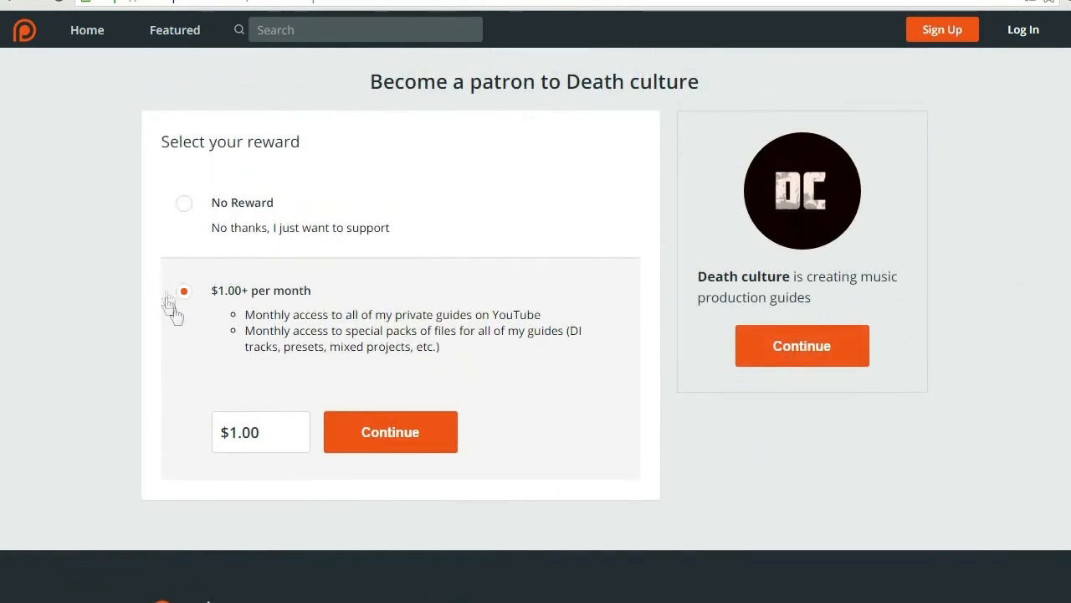
left_click(419, 434)
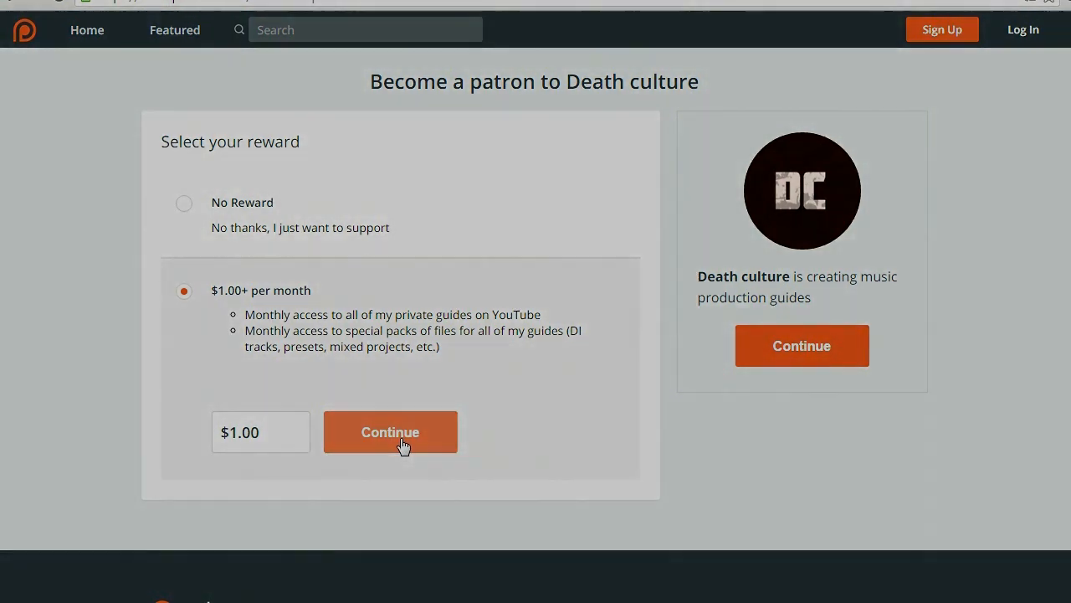